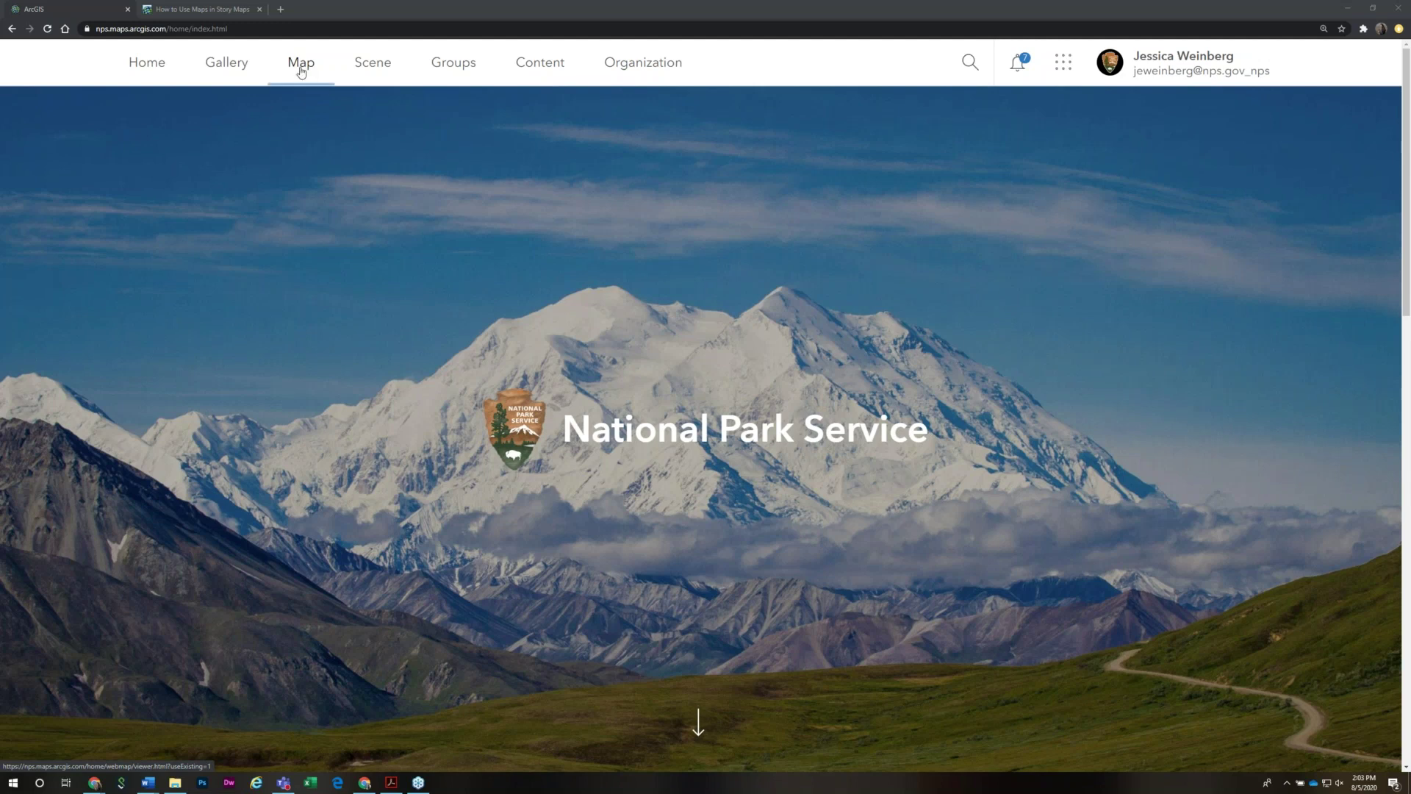
Open the map viewer to start a new map and view the site navigation options
click(301, 67)
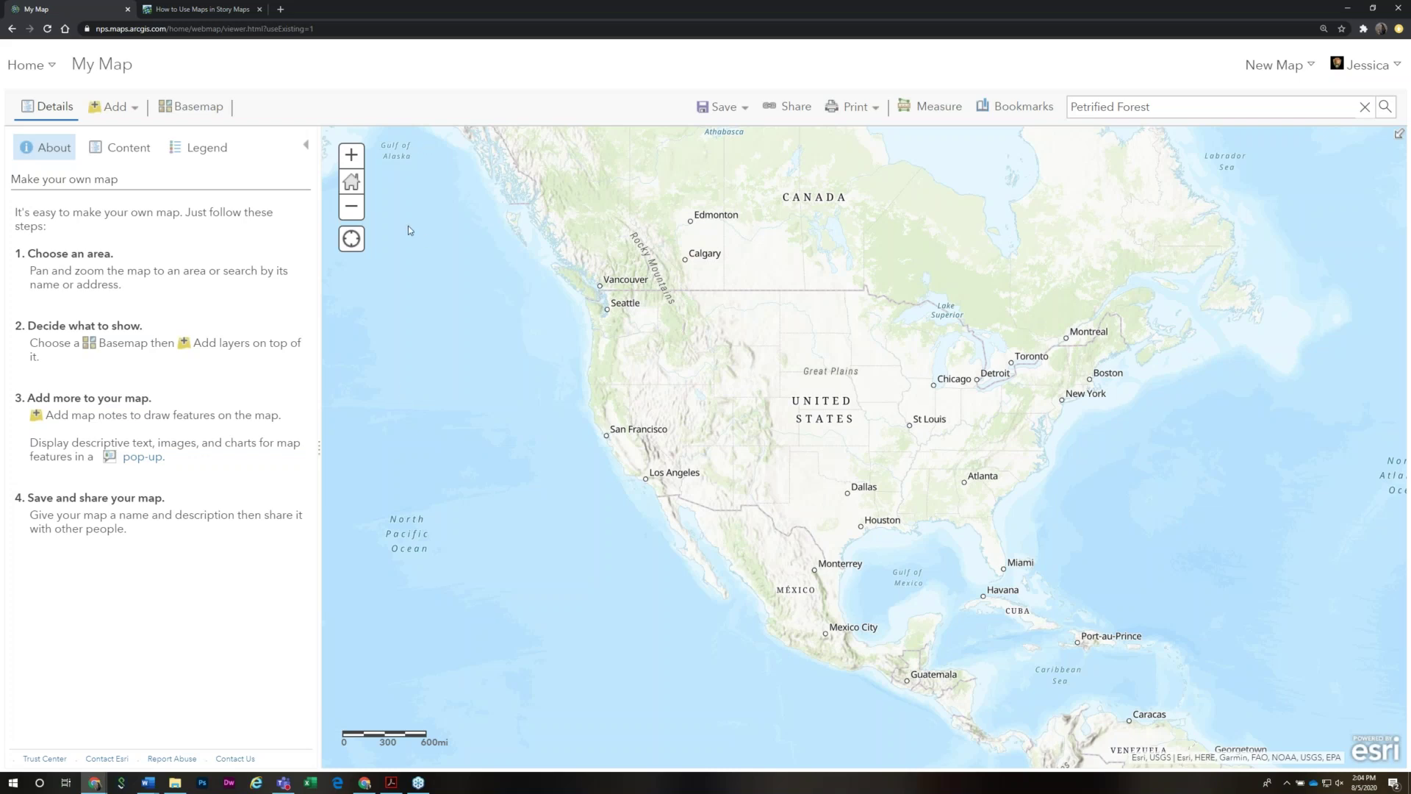
click(50, 69)
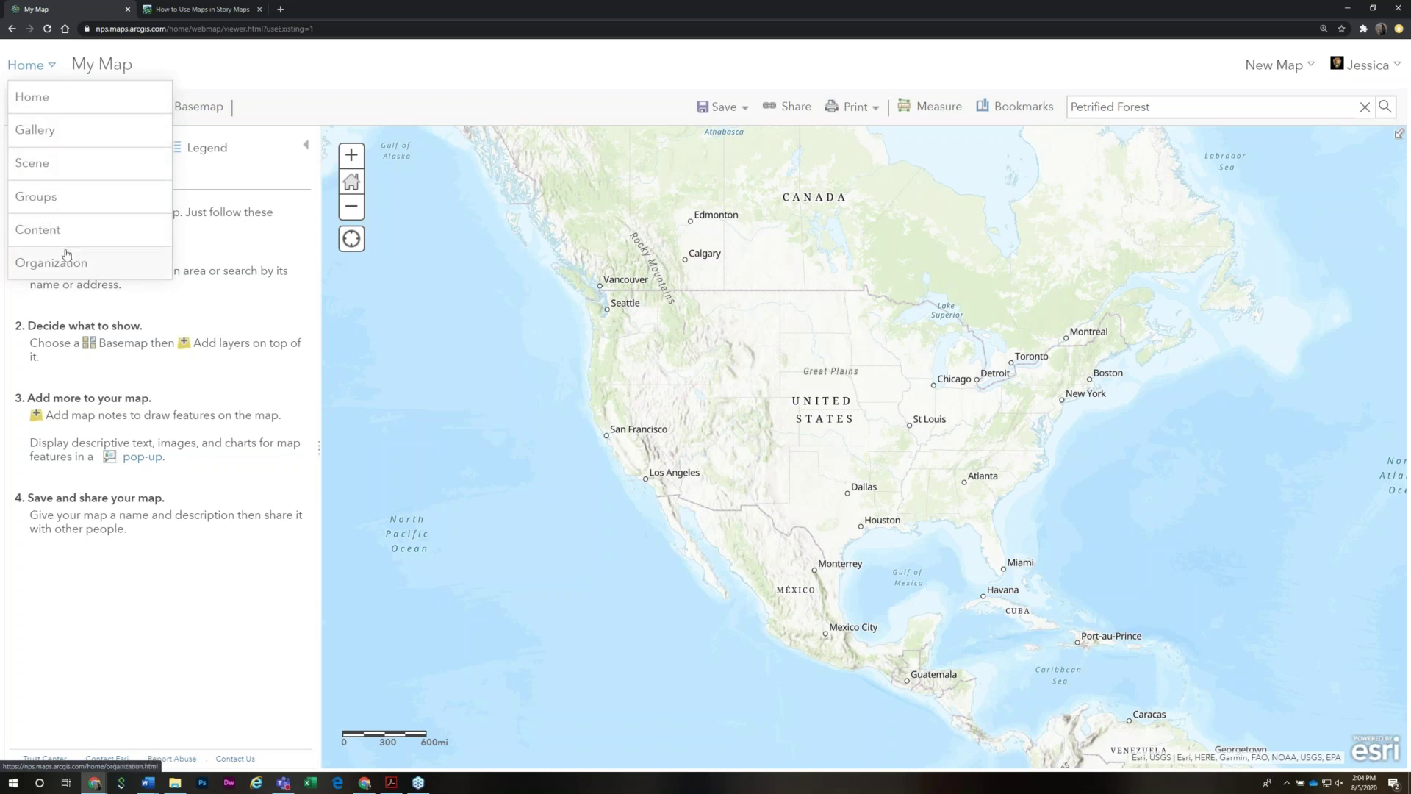
click(209, 68)
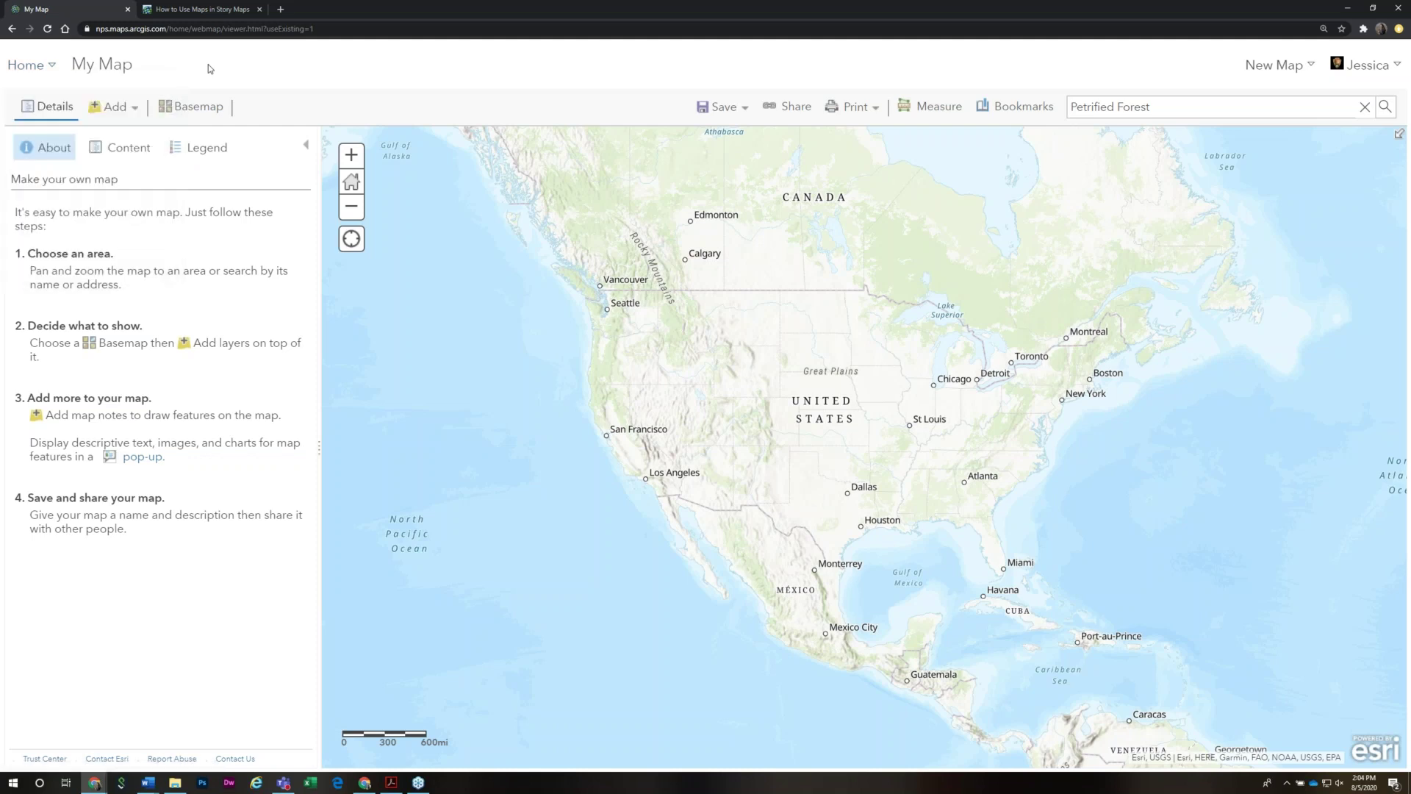
click(880, 65)
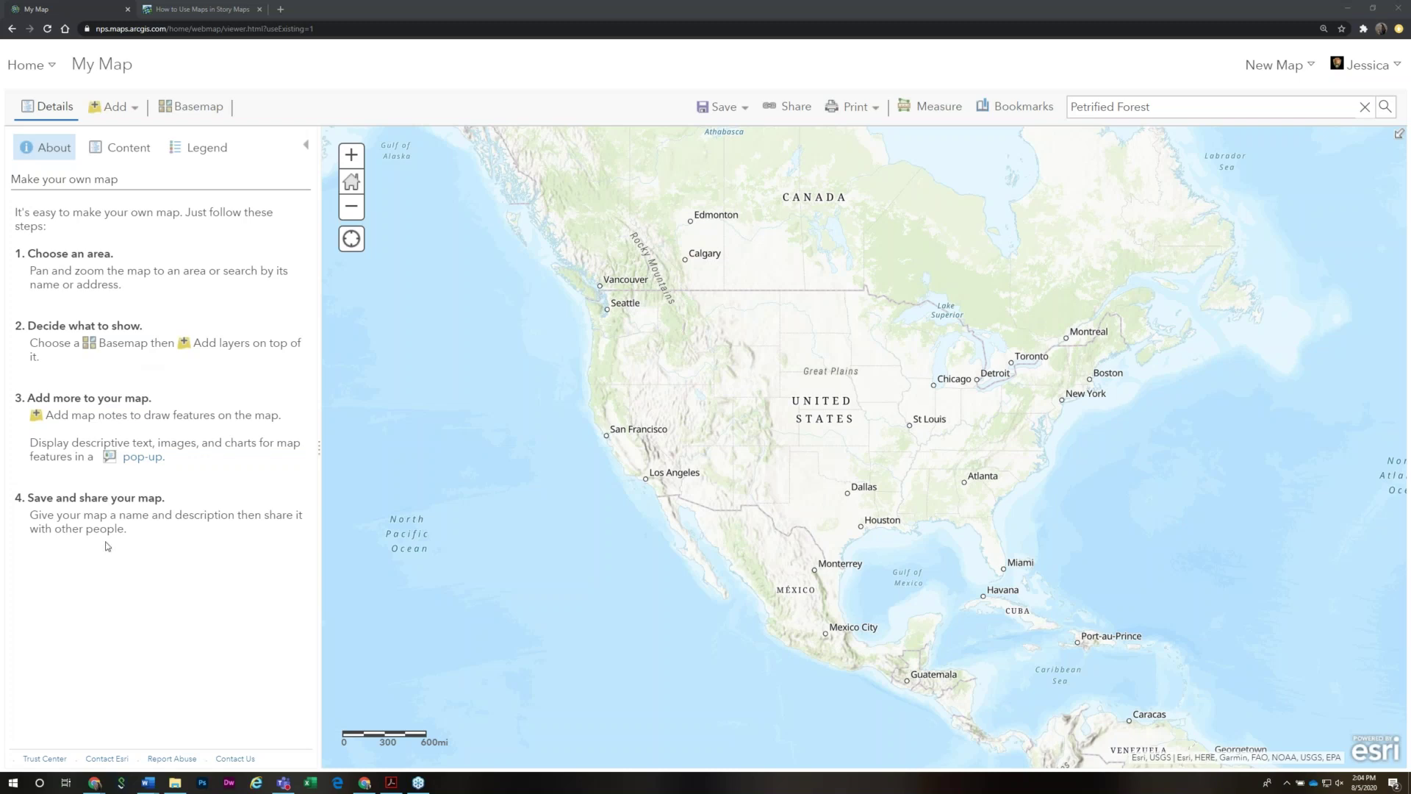
Open the pop-up help page linked in the map-making instructions in a separate tab, view it, and return to the map
right_click(148, 465)
click(177, 474)
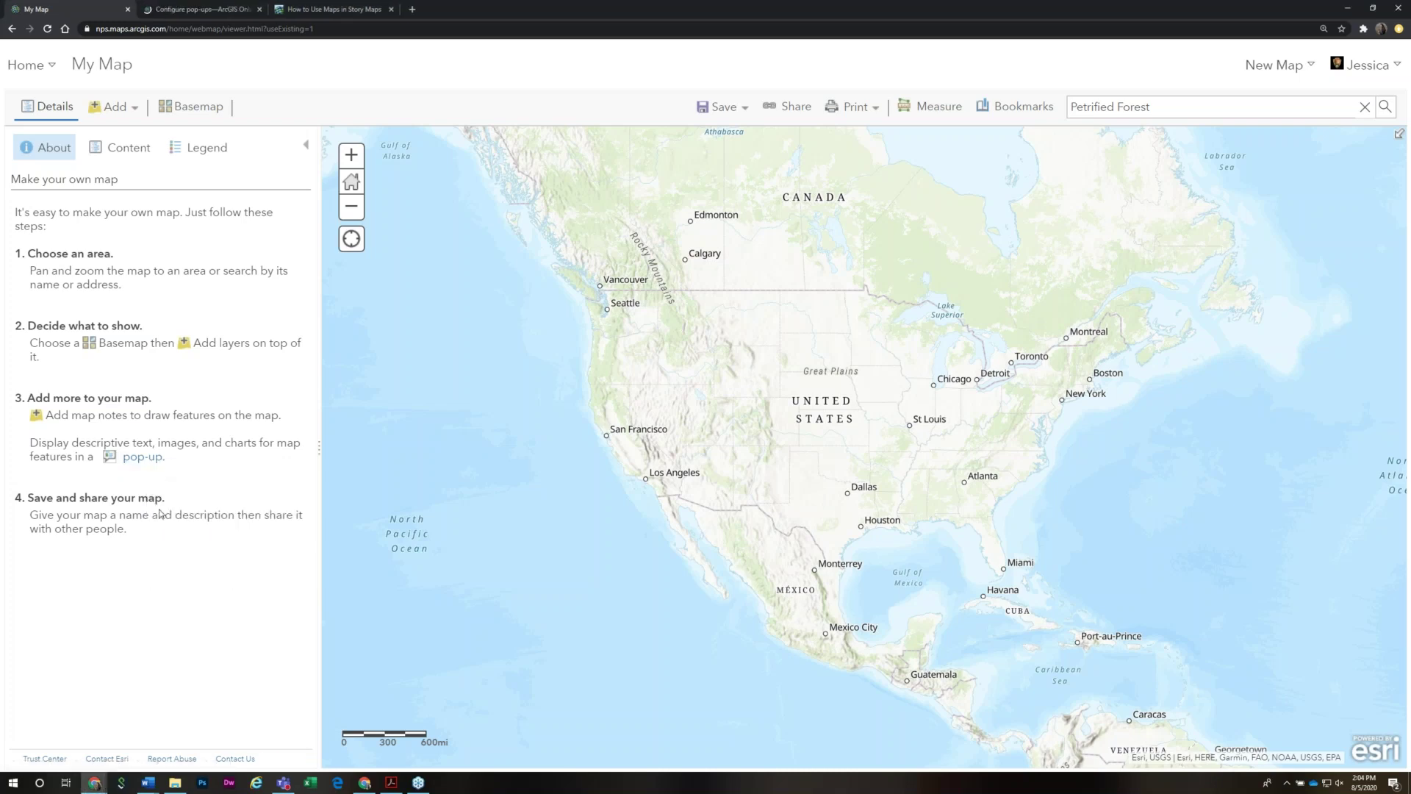
click(209, 11)
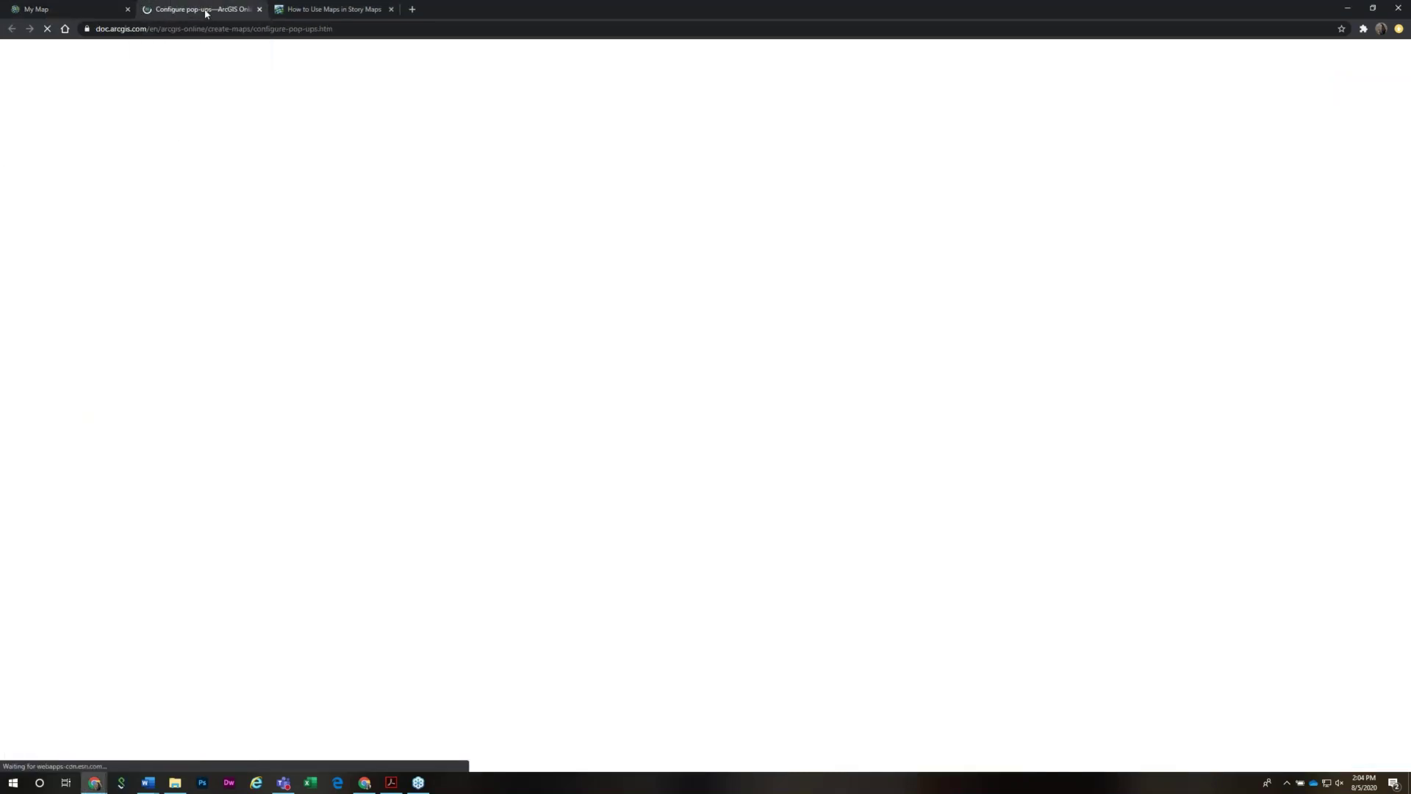
click(61, 10)
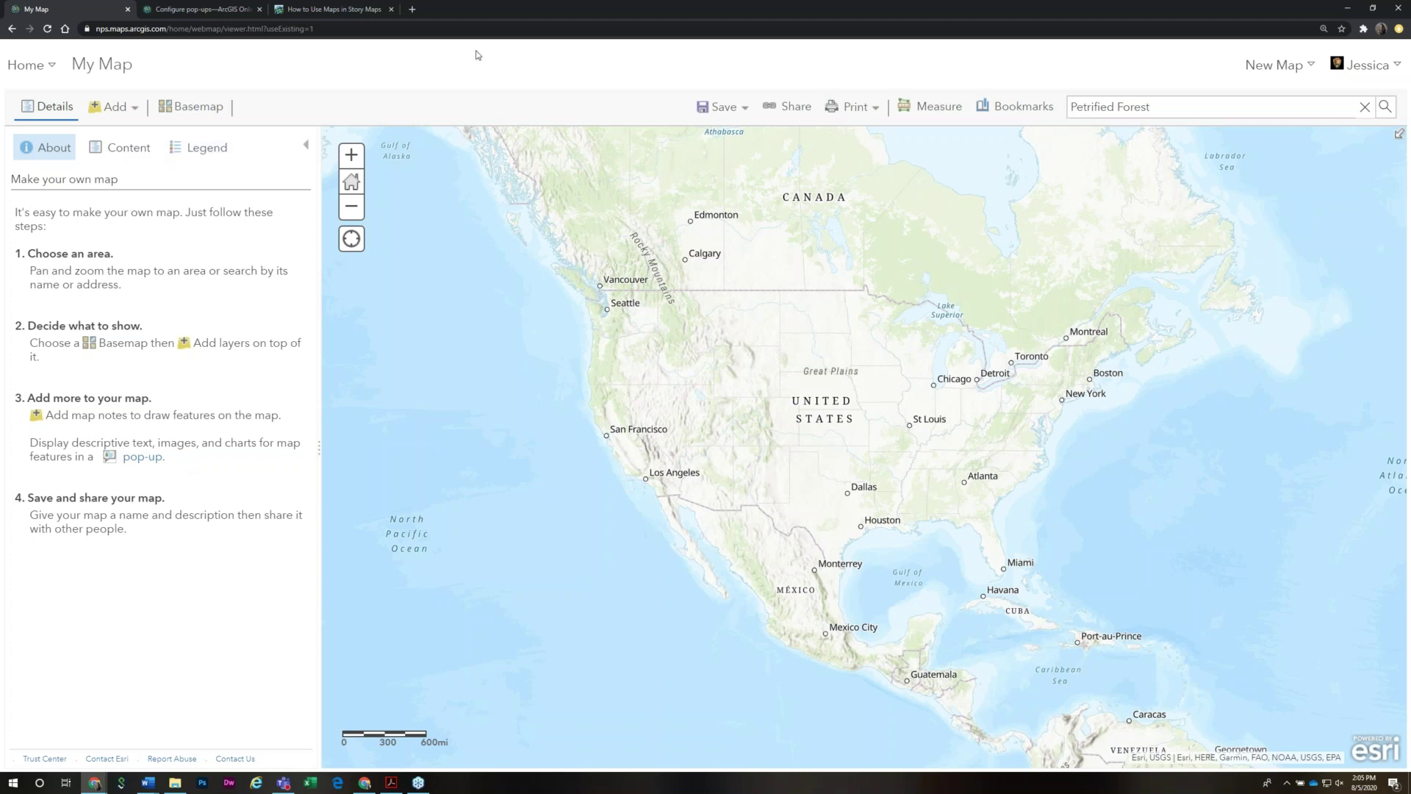
click(1312, 66)
click(738, 111)
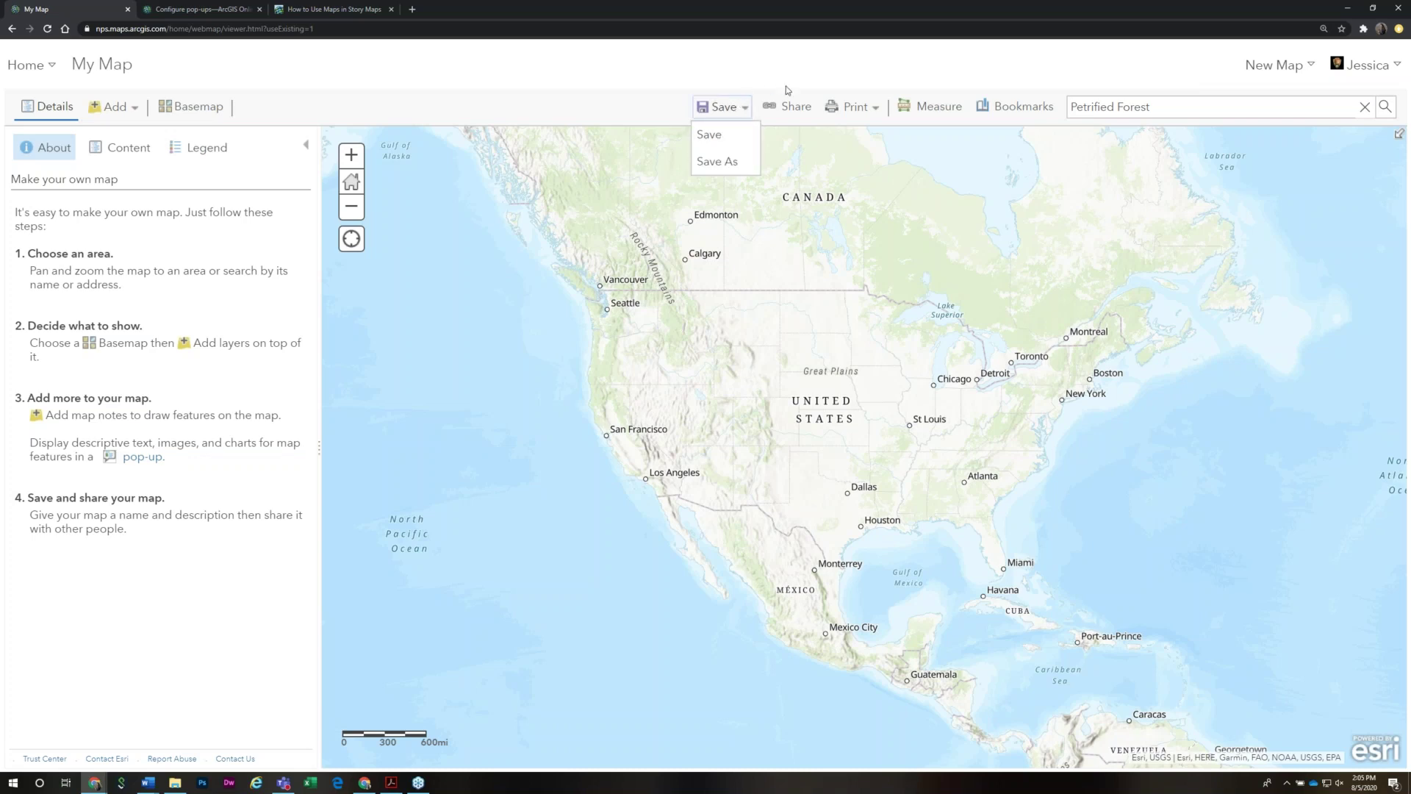
click(1091, 78)
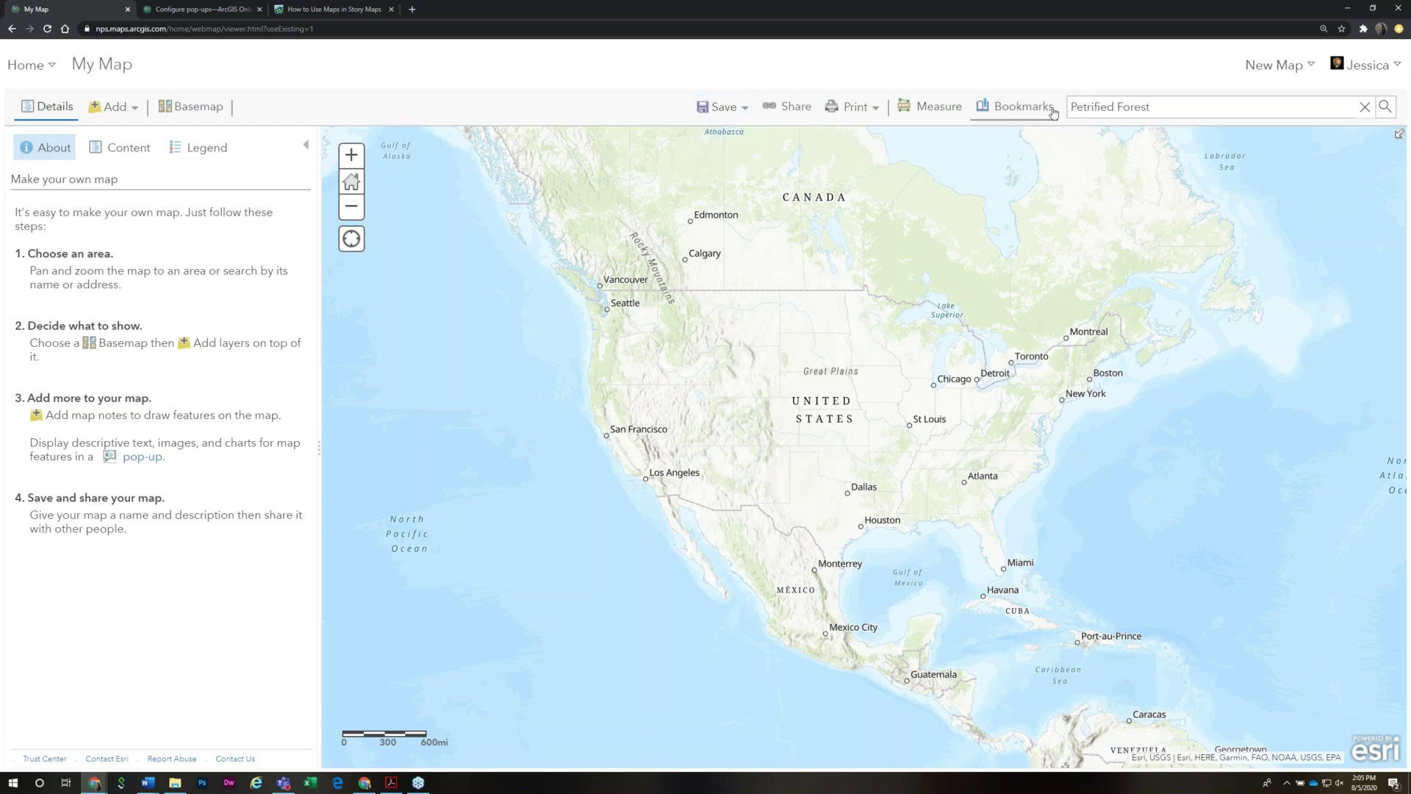
Change the map's basemap to NPS Park Tiles Standard
click(197, 108)
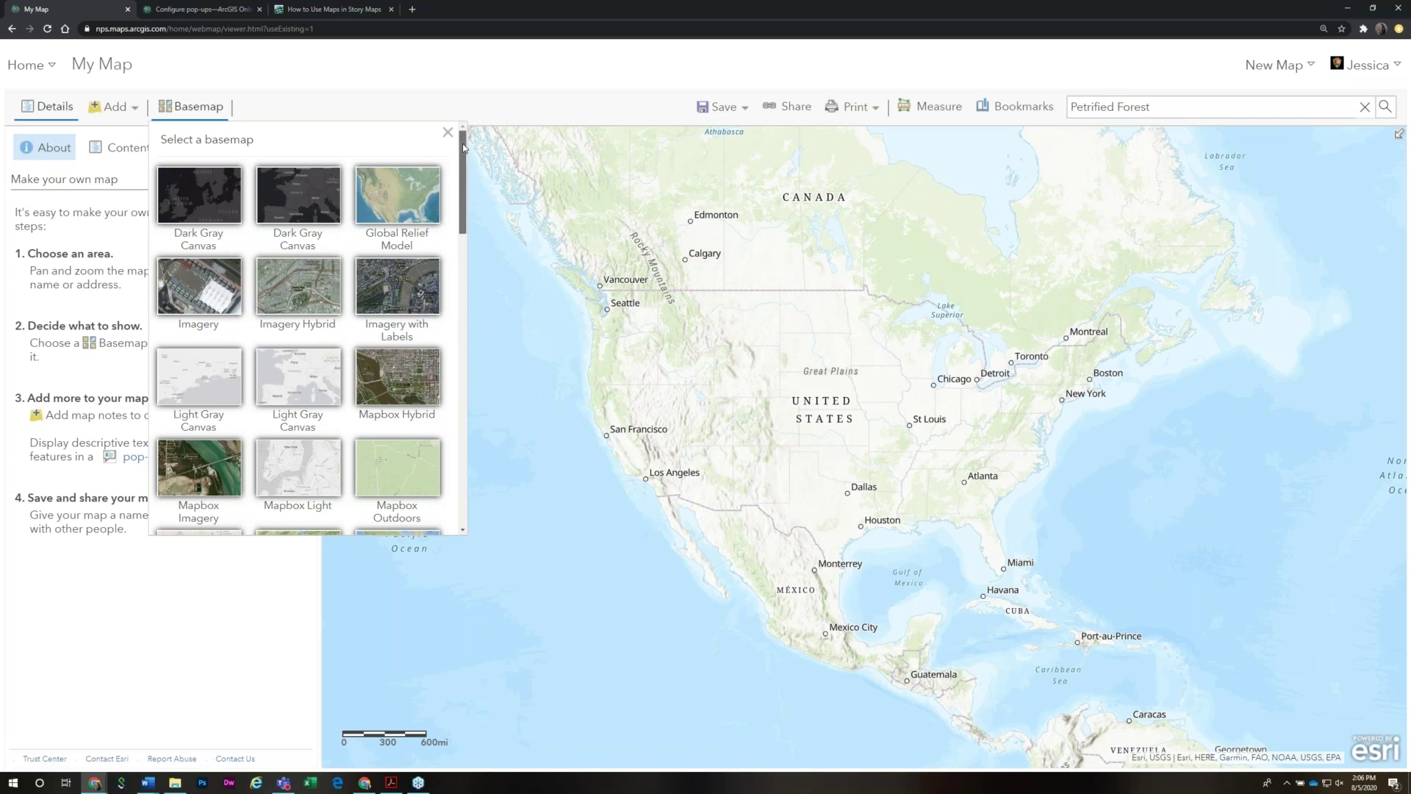
drag(463, 147, 463, 287)
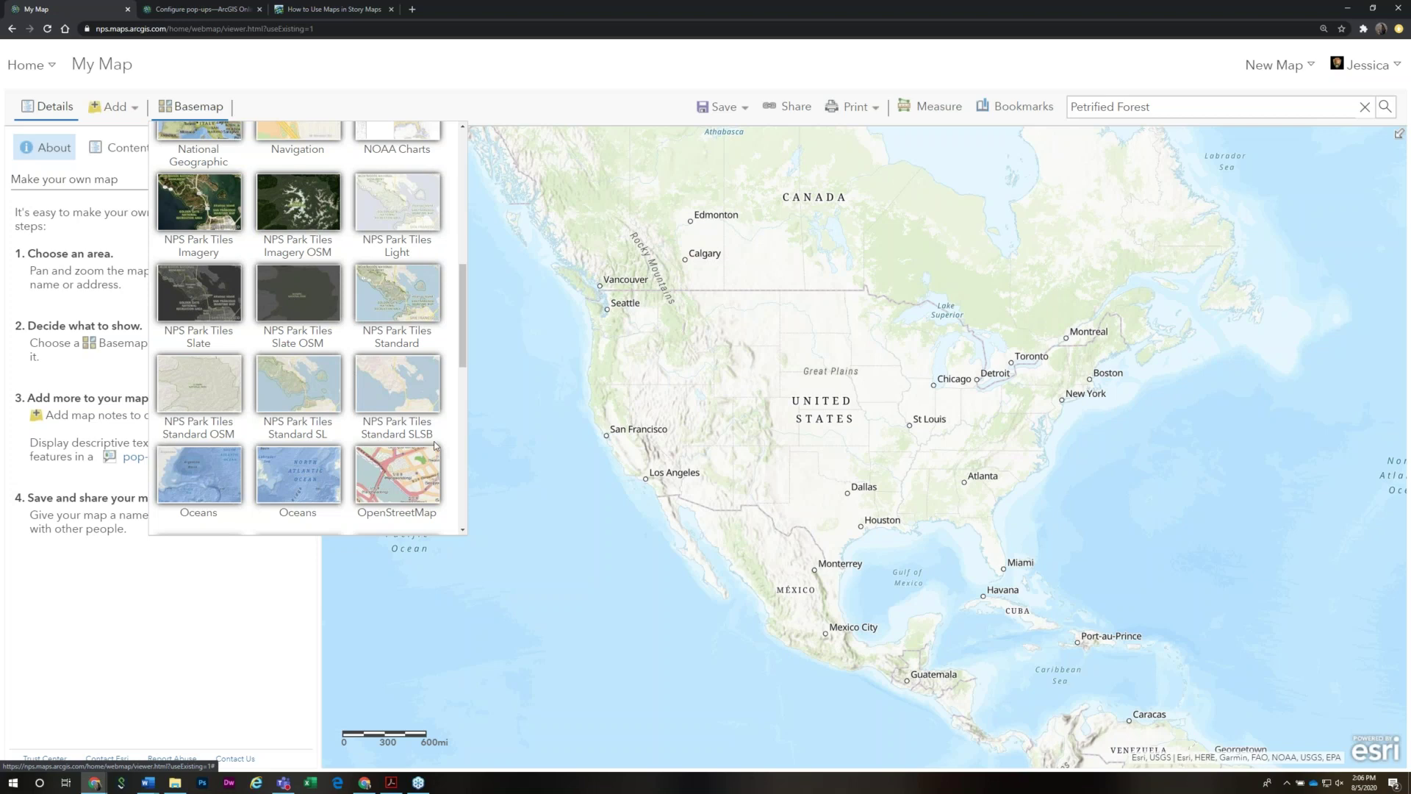
click(419, 292)
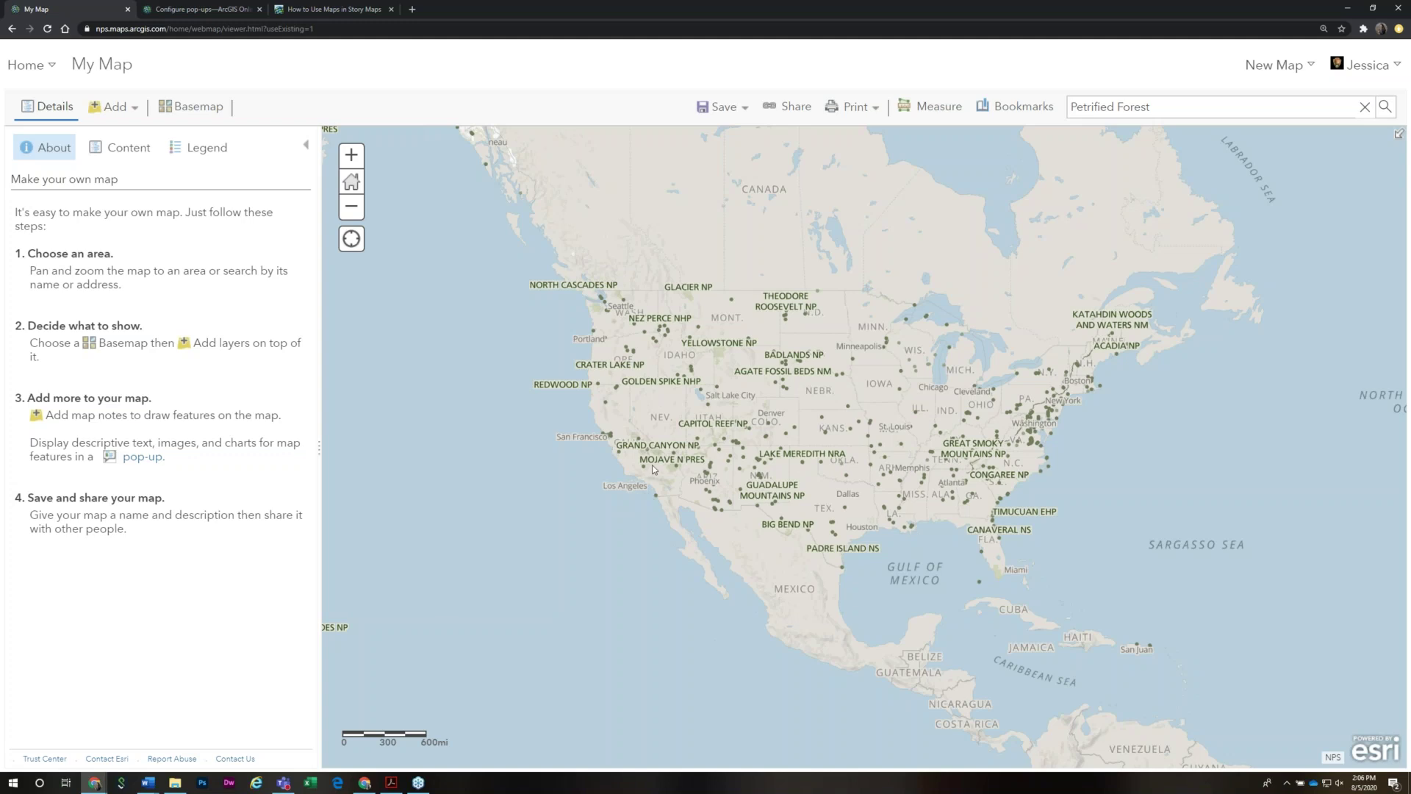
Search the map for Petrified Forest and dismiss the search result
click(1160, 106)
triple_click(1165, 108)
click(1227, 111)
key(ctrl+a)
key(BackSpace)
click(1135, 106)
text(Petrifi)
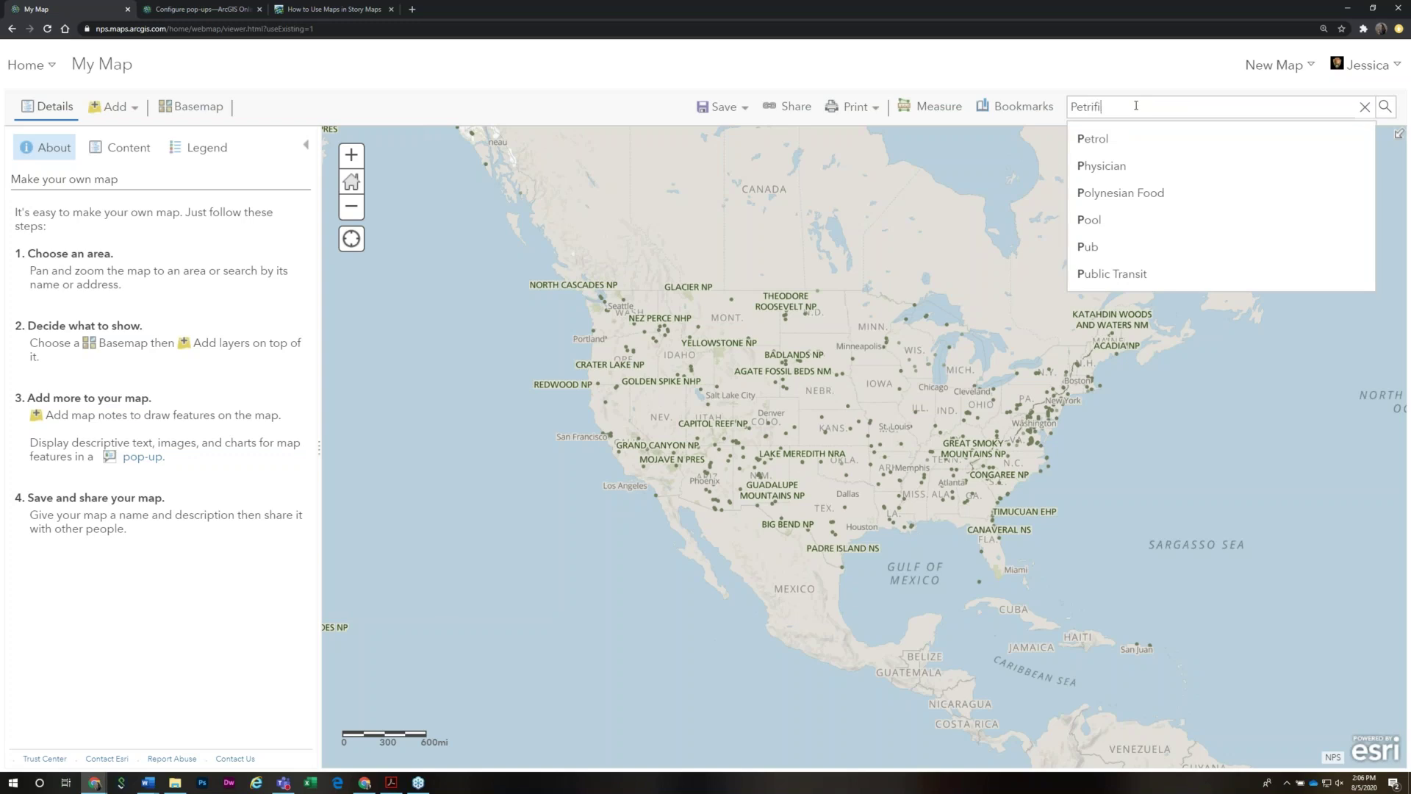
text(ed Forest)
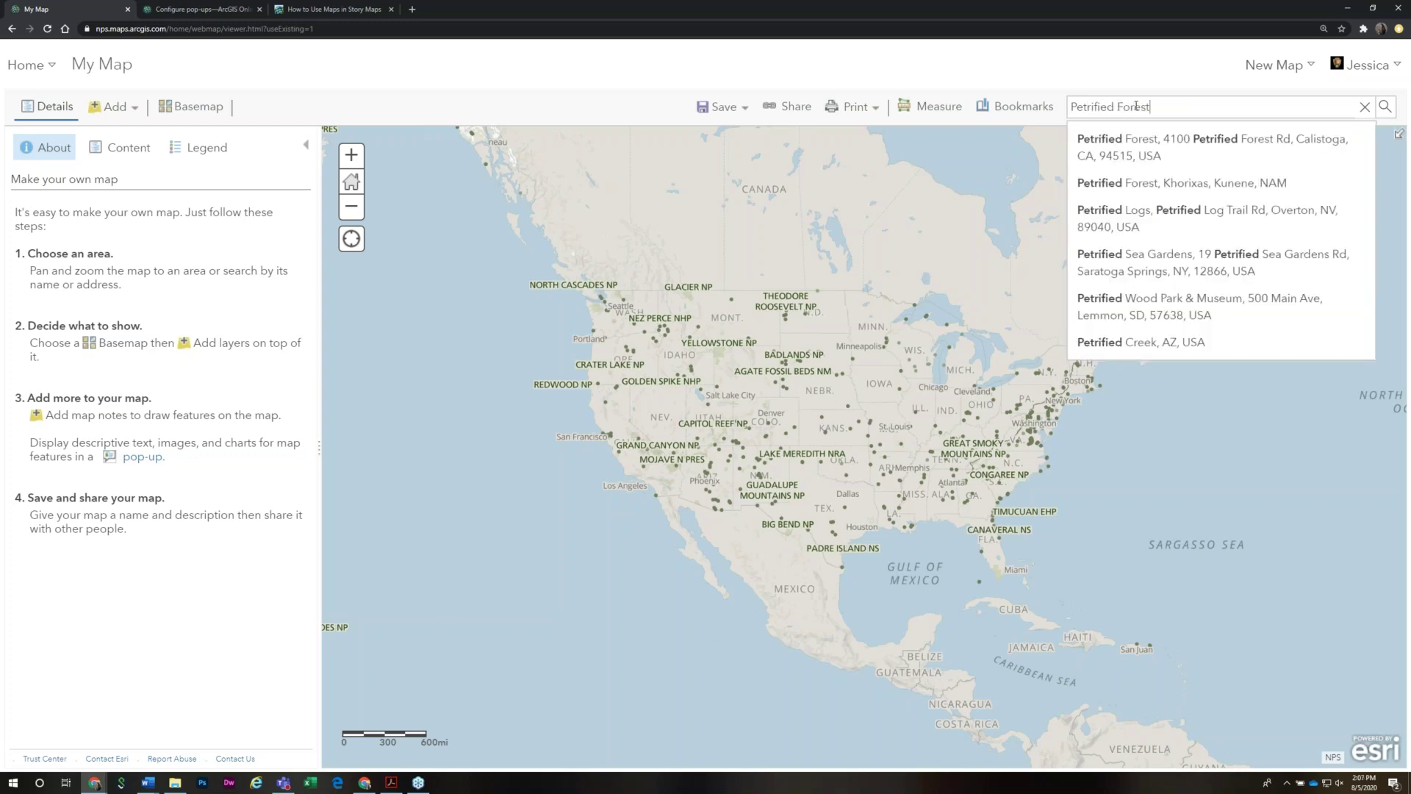
key(Return)
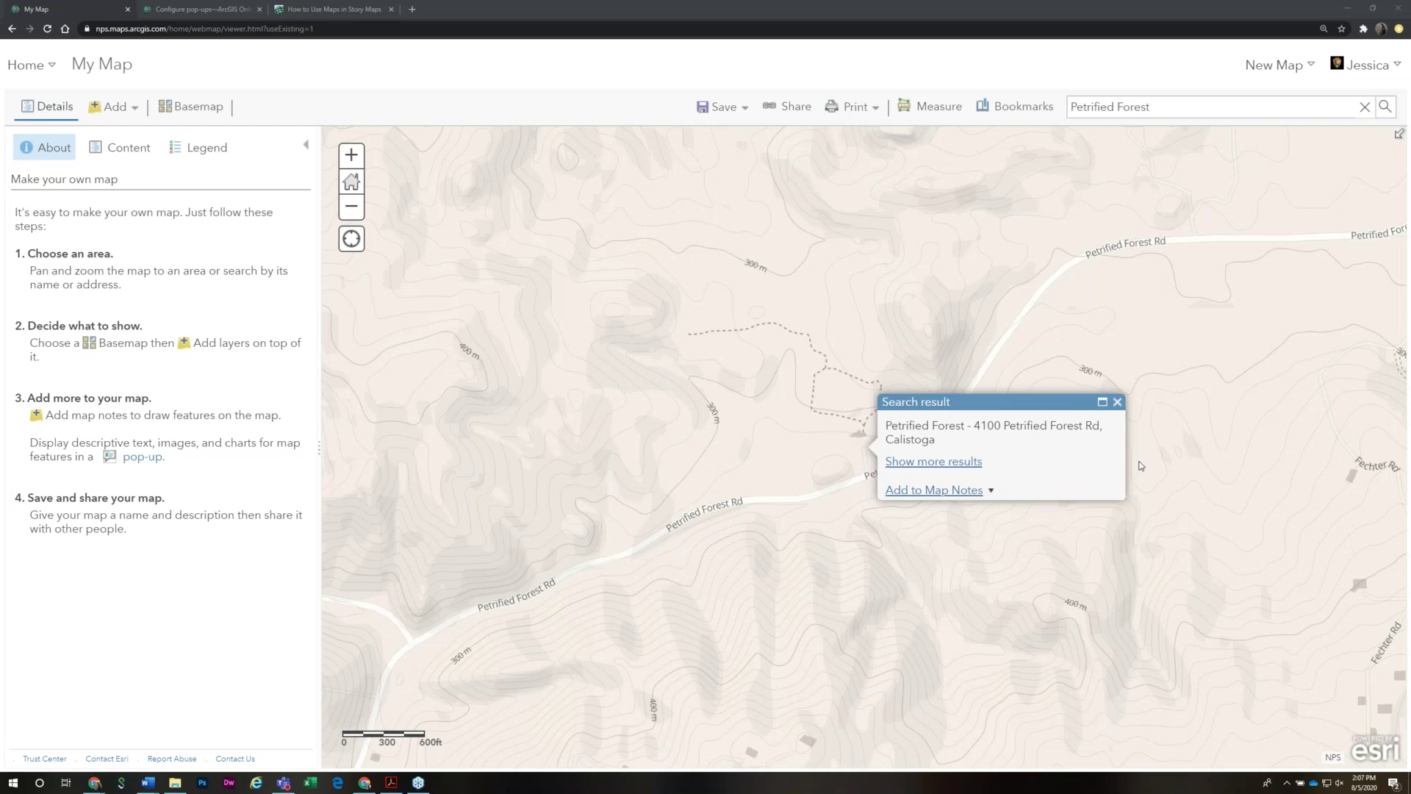
click(1117, 402)
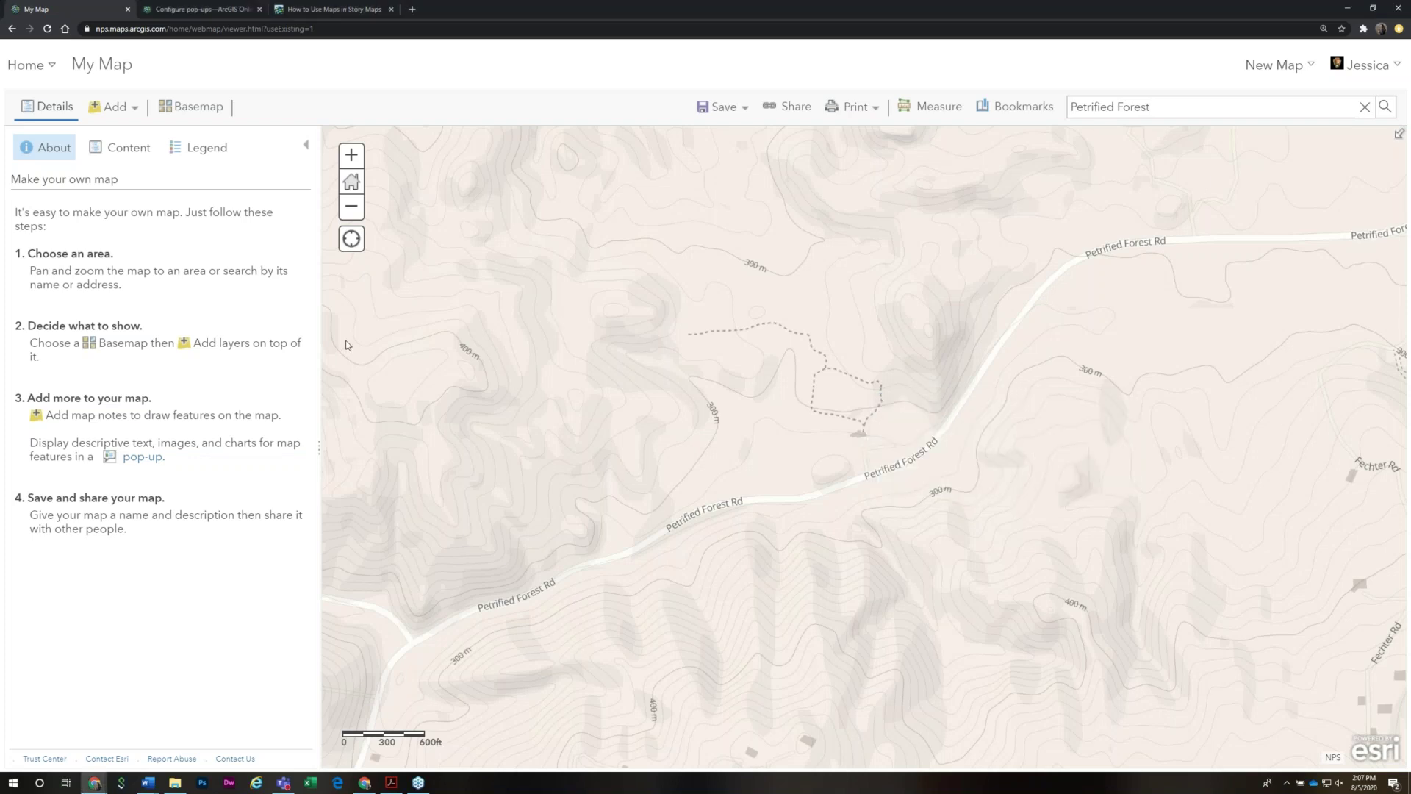
scroll(701, 416, down, 5)
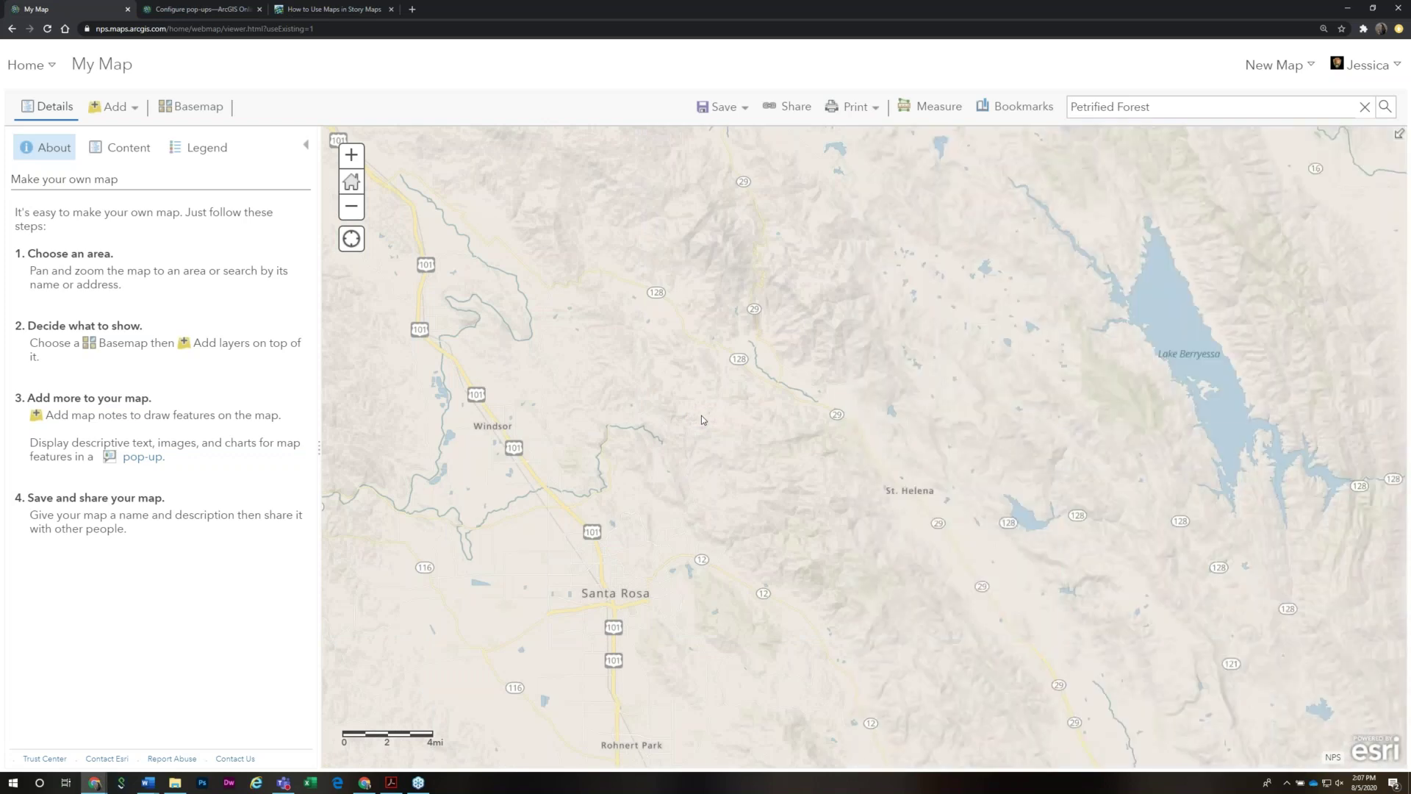
scroll(701, 416, down, 2)
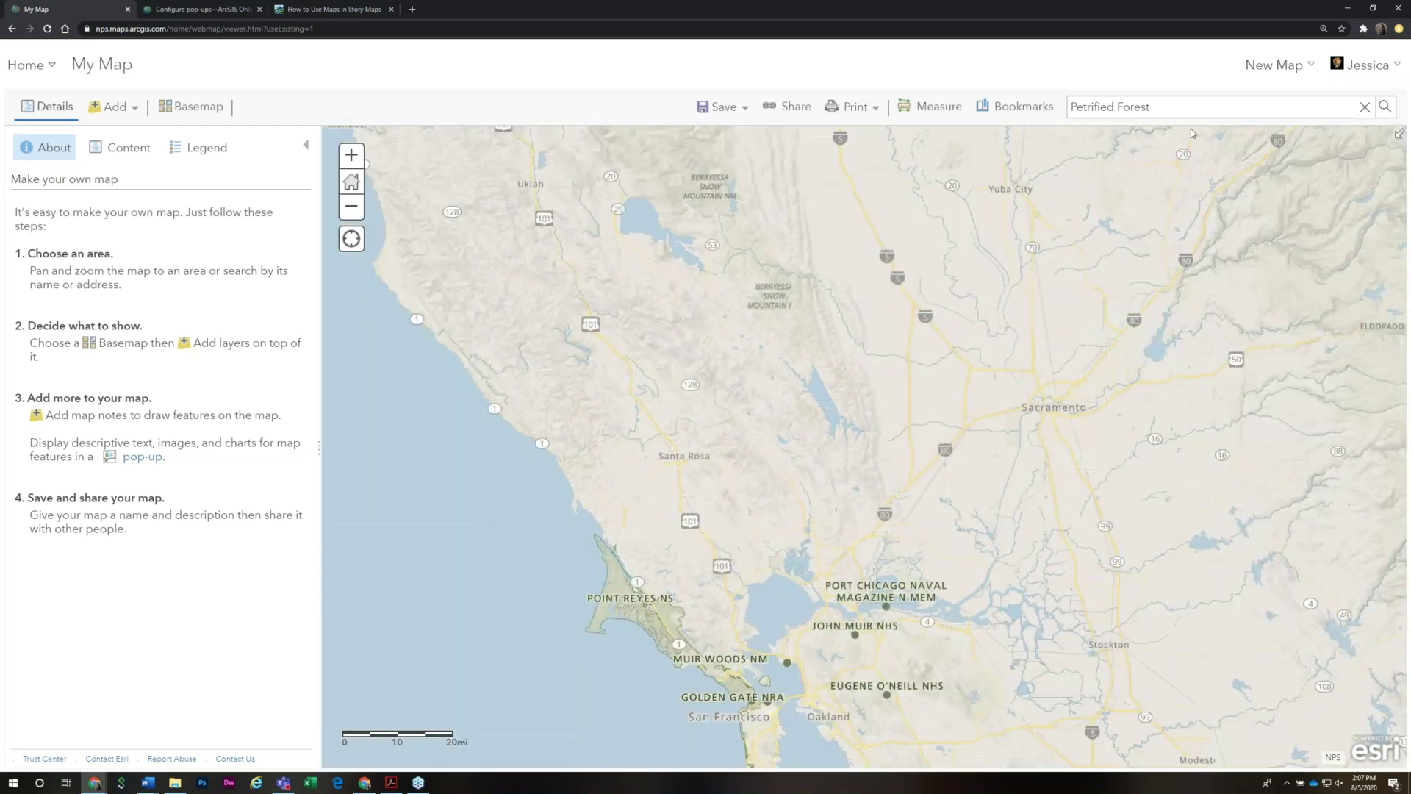
Search the map for Petrified Forest National Park, dismiss the result, and center the park in view
text(National Park)
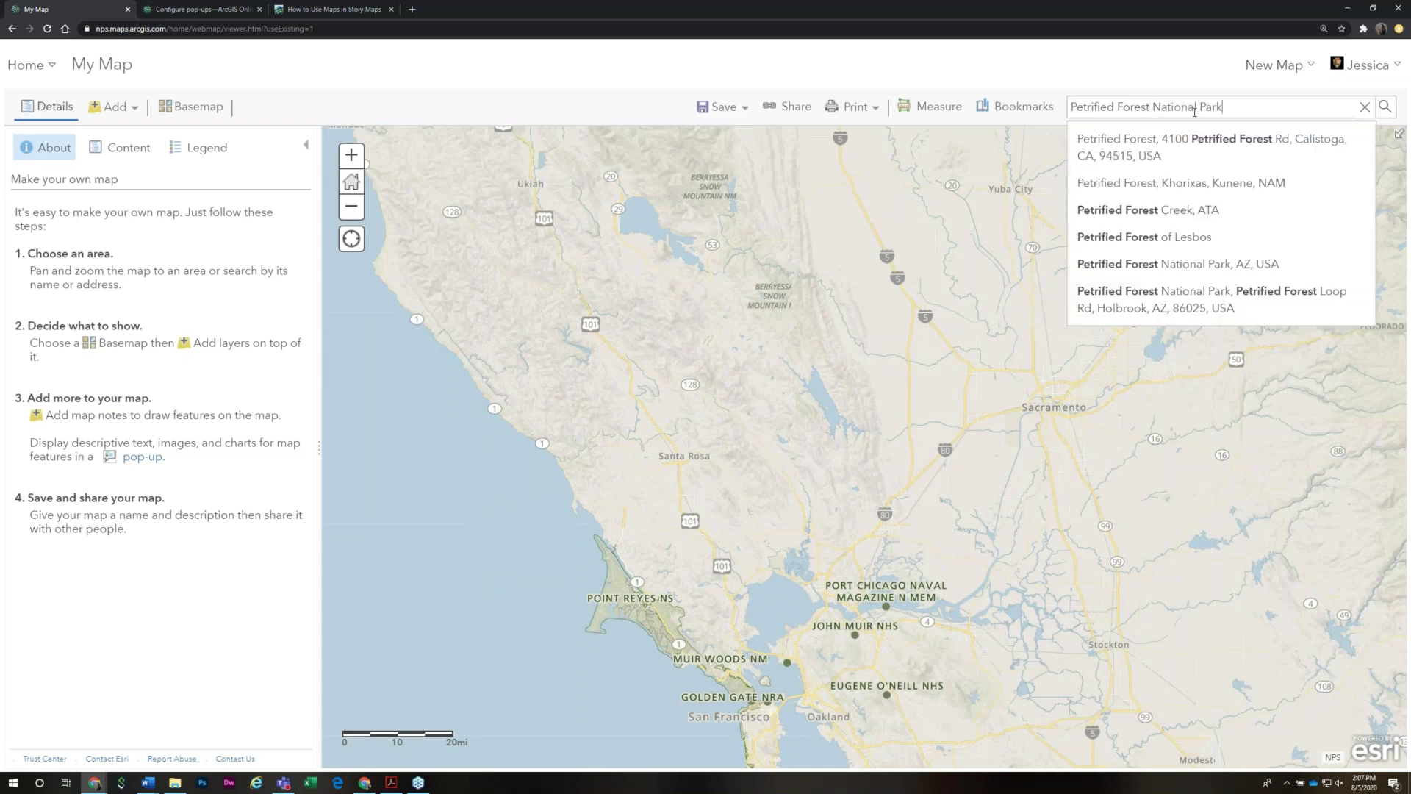
key(Return)
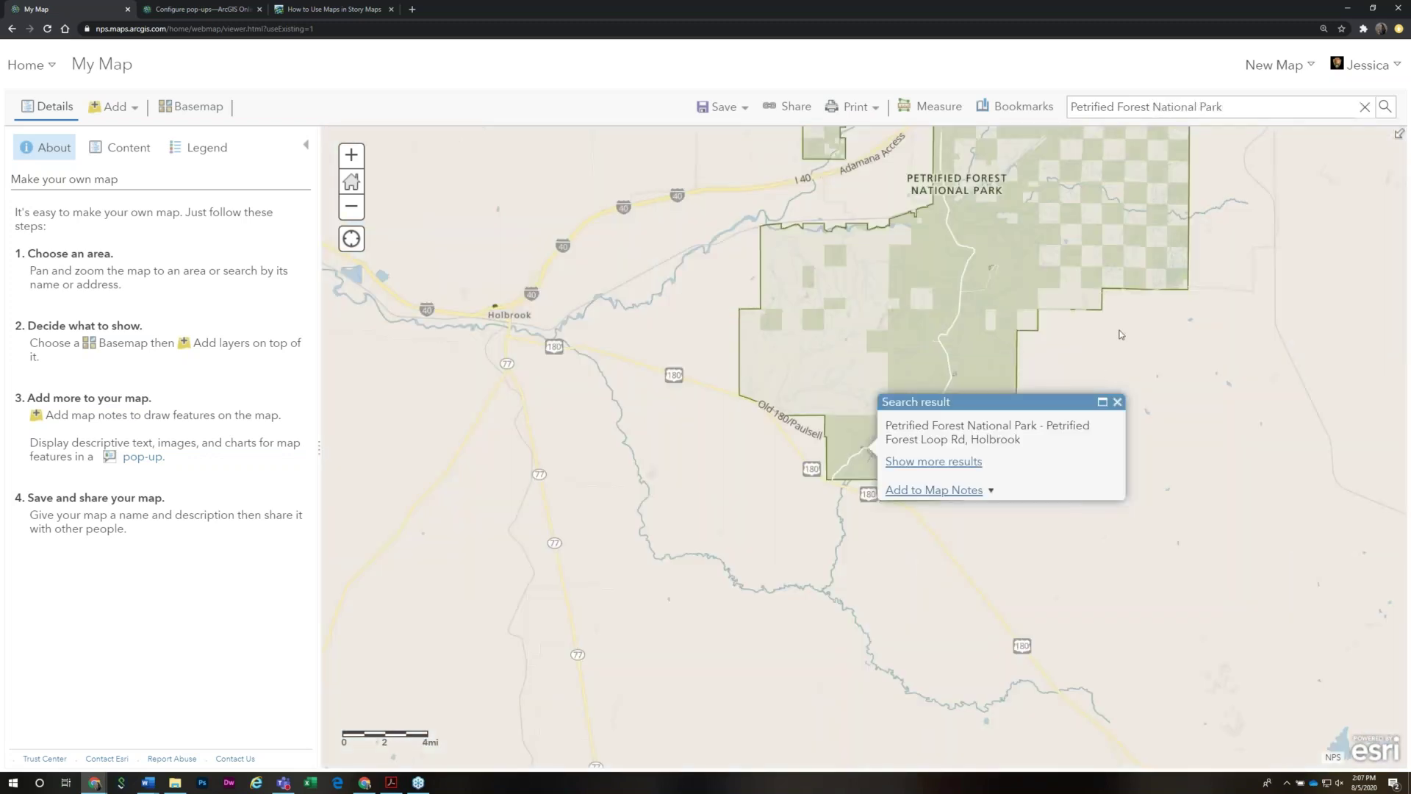
click(1118, 402)
drag(997, 270, 844, 527)
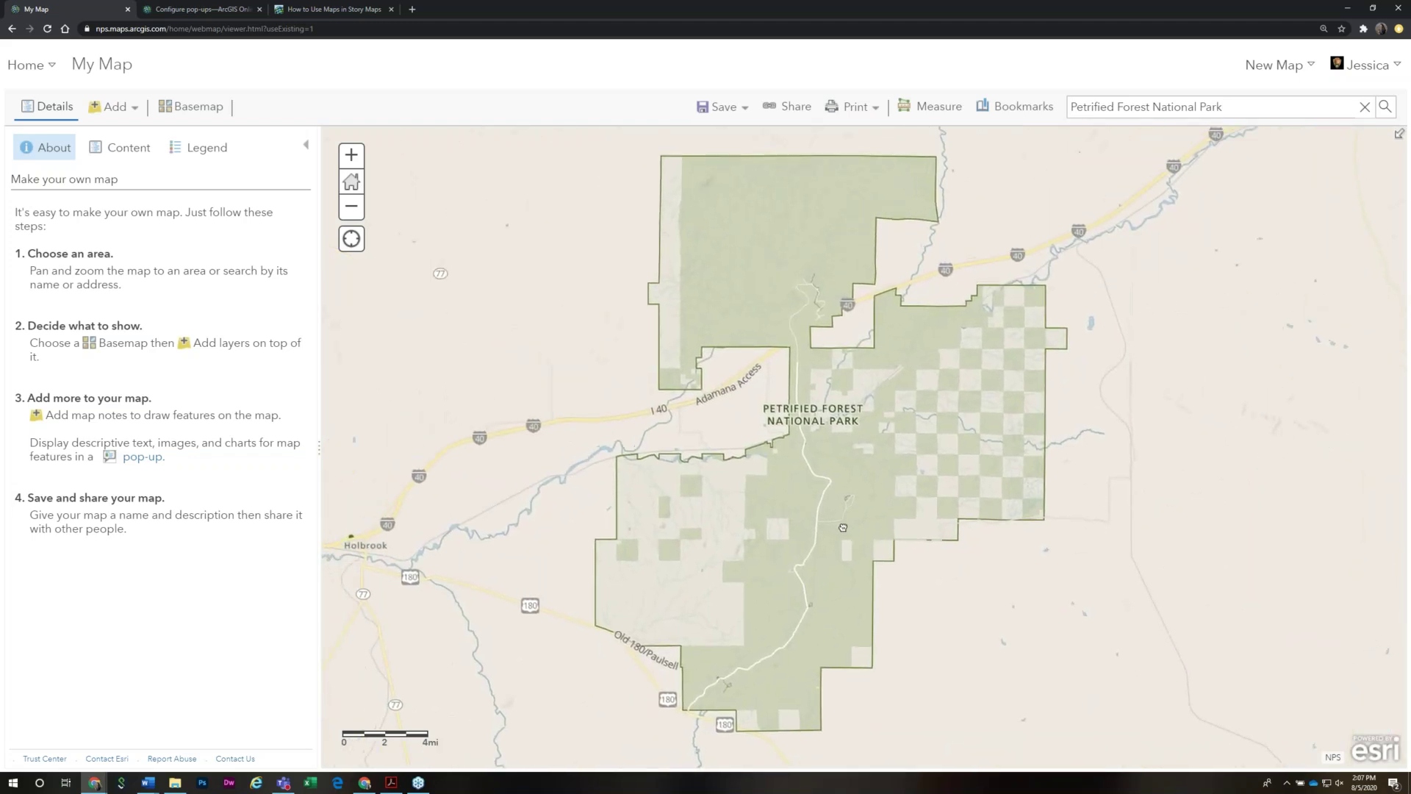
Try the NPS Park Tiles Light basemap, followed by NPS Park Tiles Standard OSM, on the park map
click(191, 107)
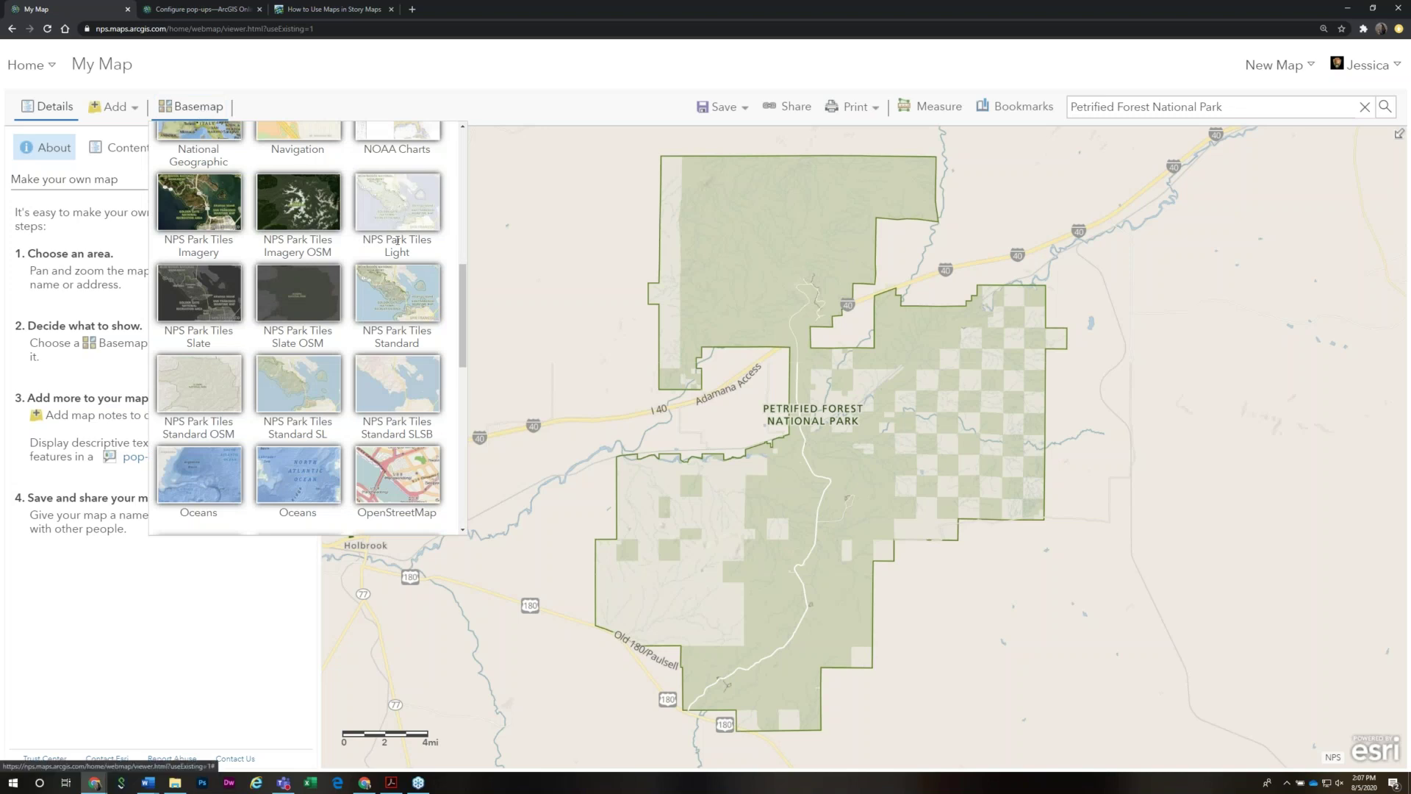
click(404, 211)
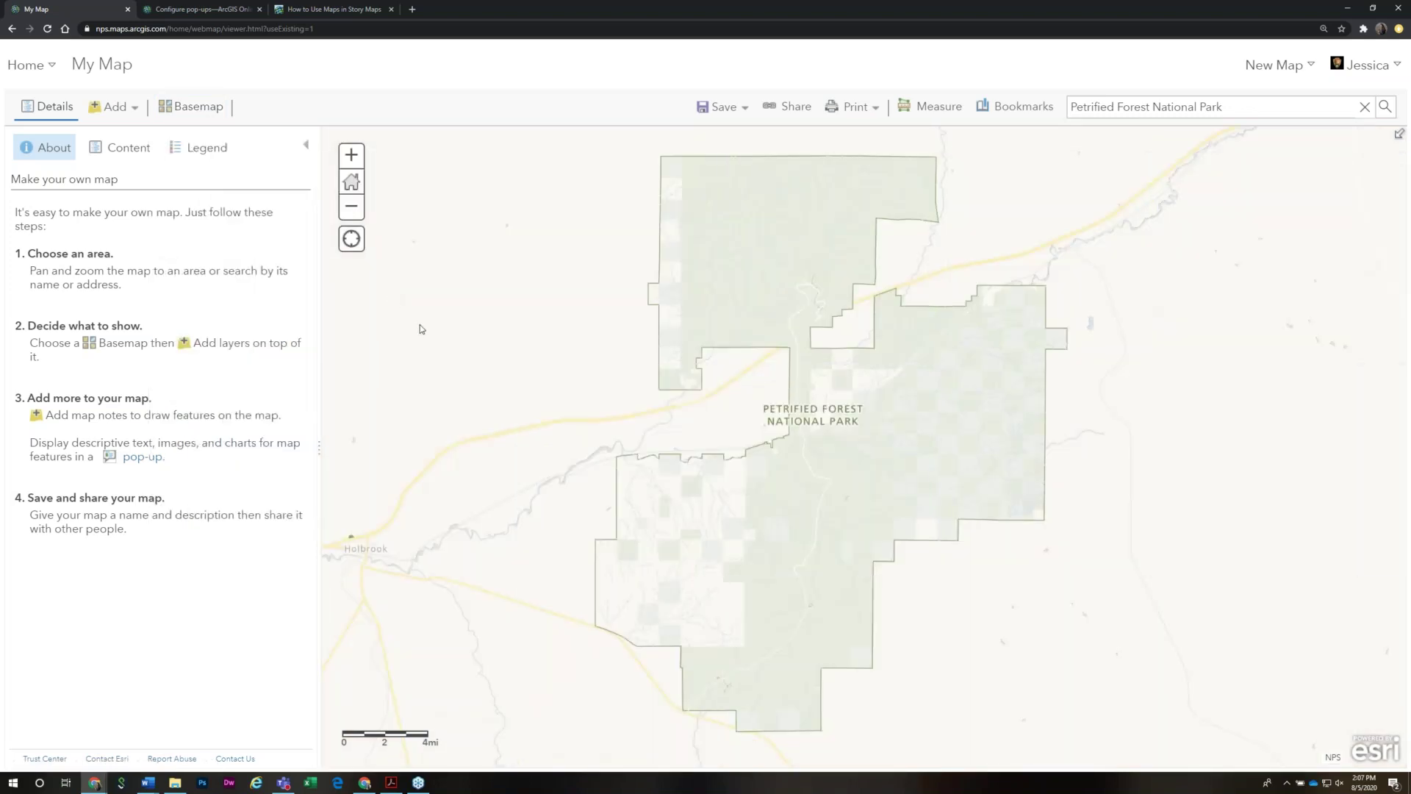
click(215, 117)
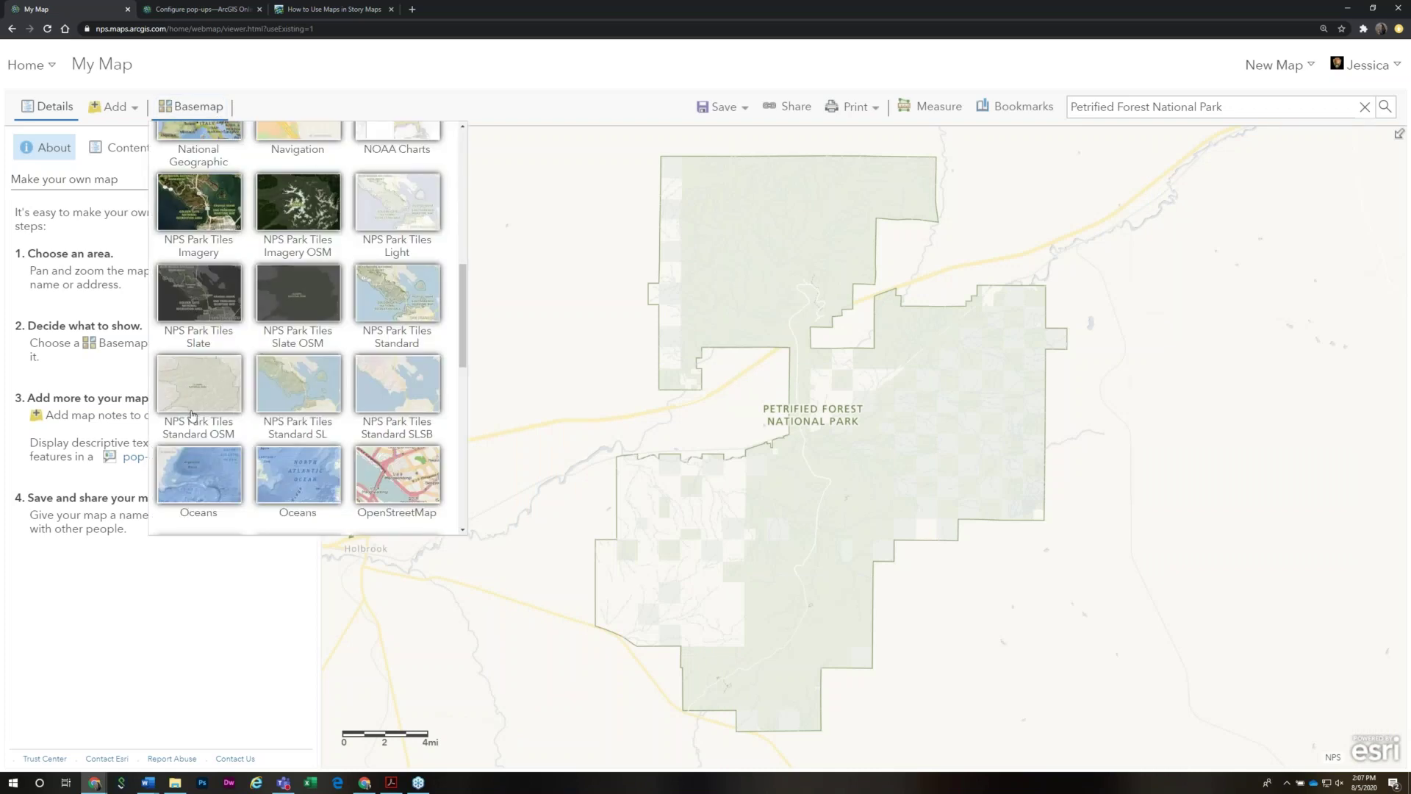
click(227, 397)
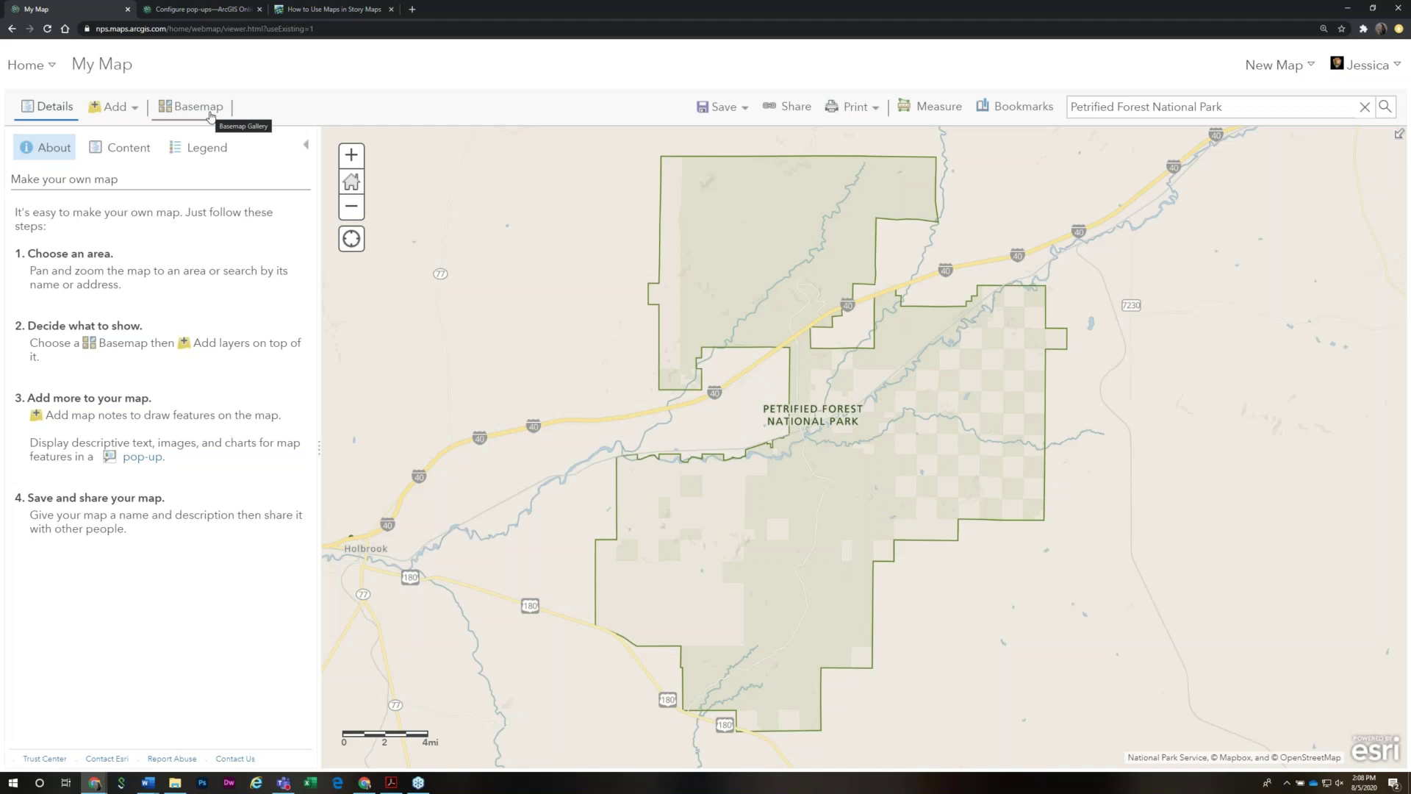
Switch the park map's basemap to NPS Park Tiles Standard SL
click(210, 115)
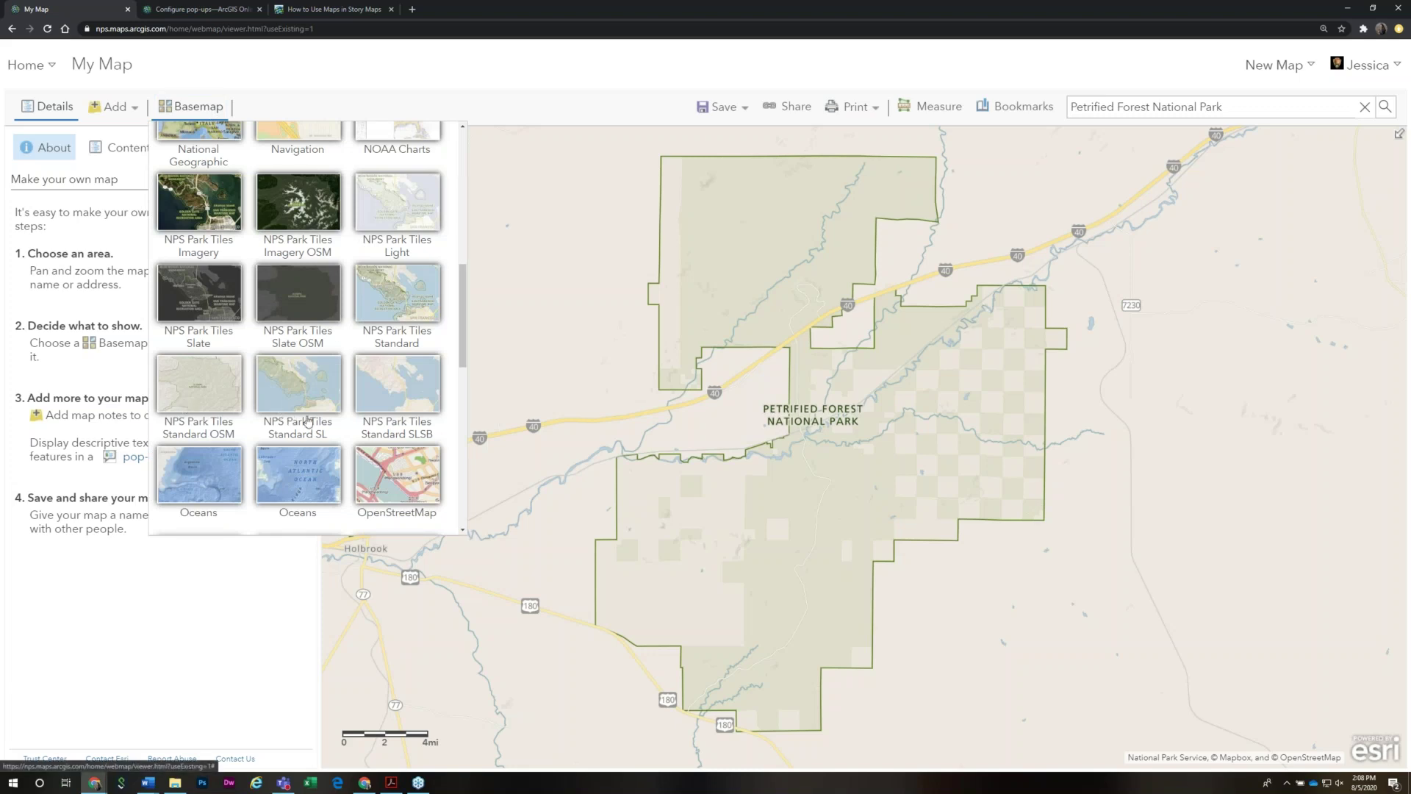
double_click(319, 435)
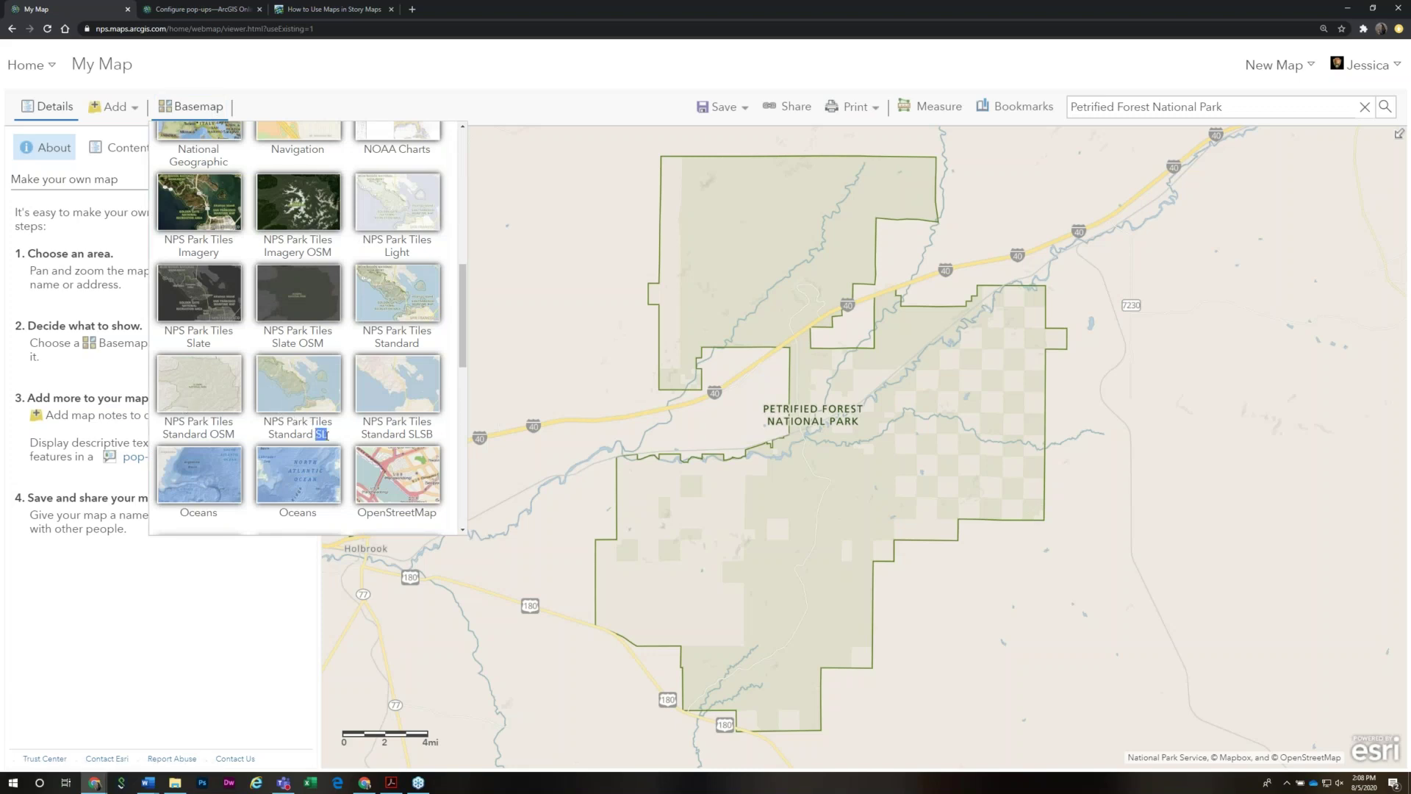
click(304, 393)
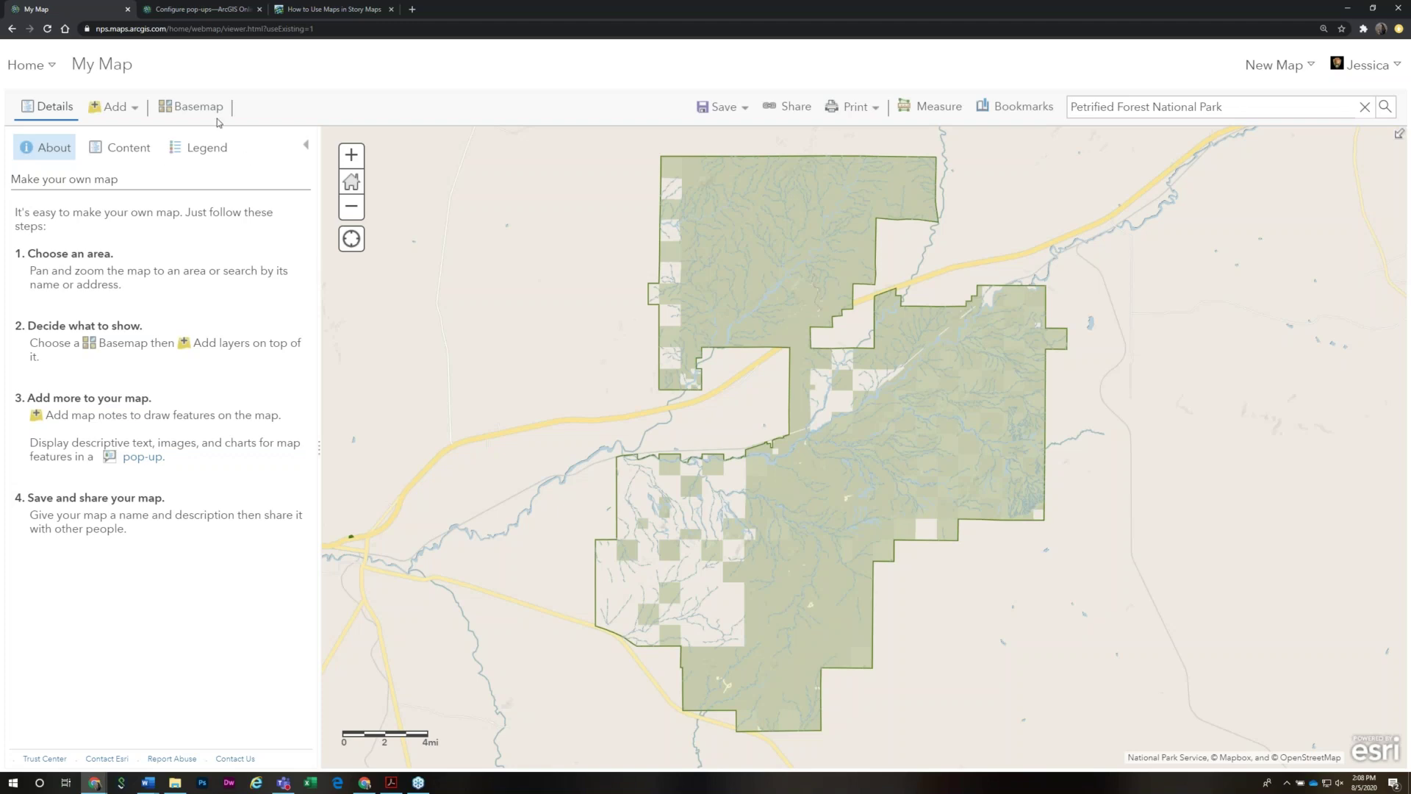
Switch the basemap to NPS Park Tiles Standard SLSB and examine its detail around the park's northern loop road
click(191, 106)
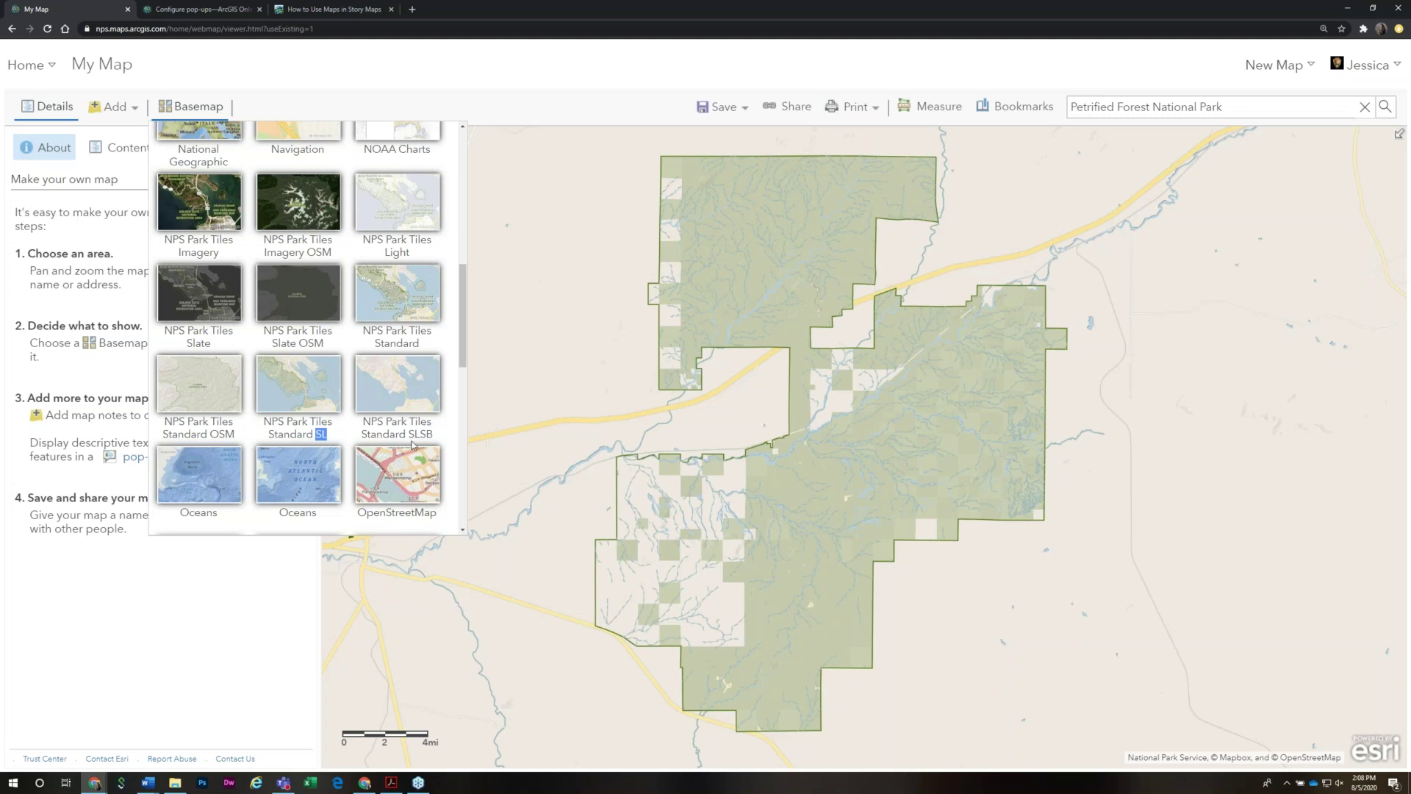
drag(409, 435, 433, 435)
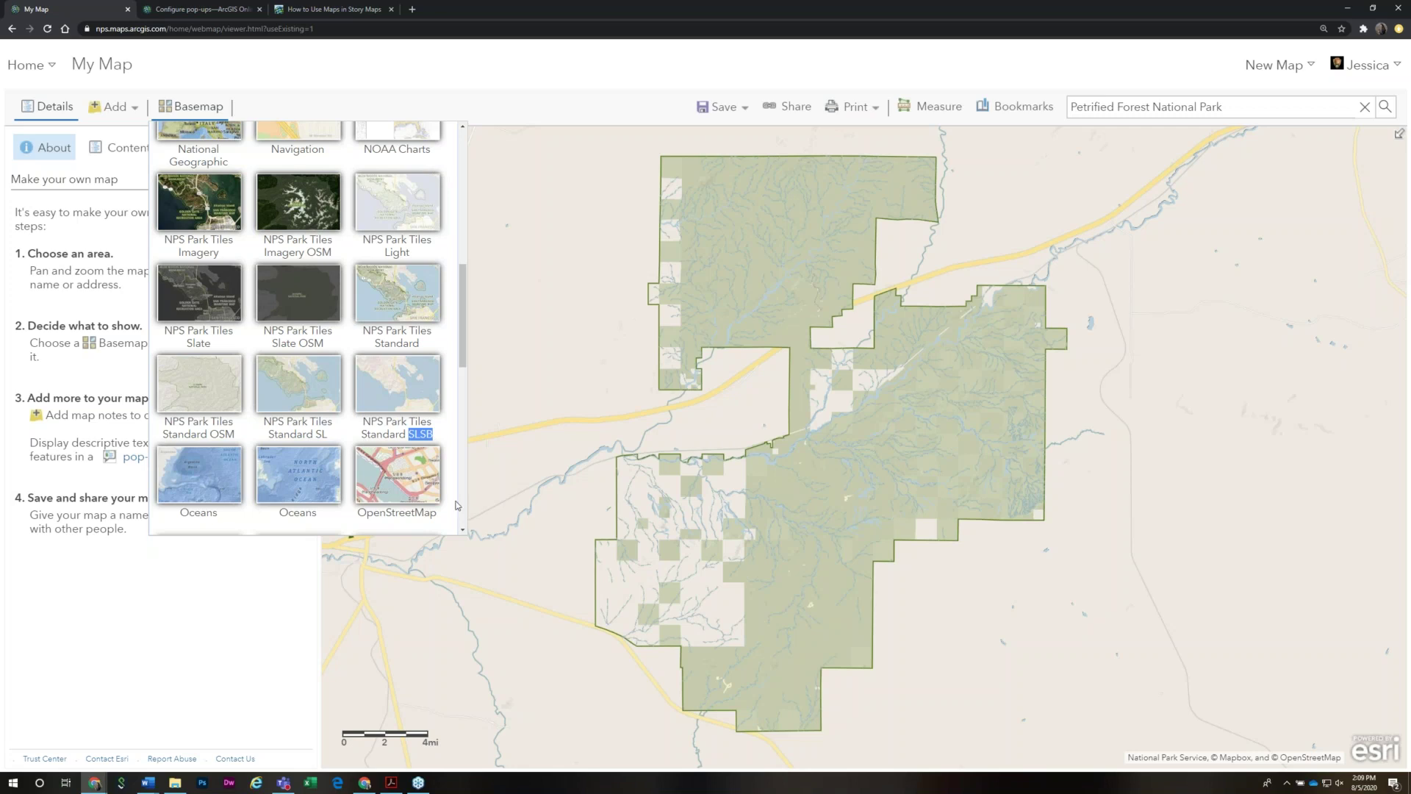
click(412, 396)
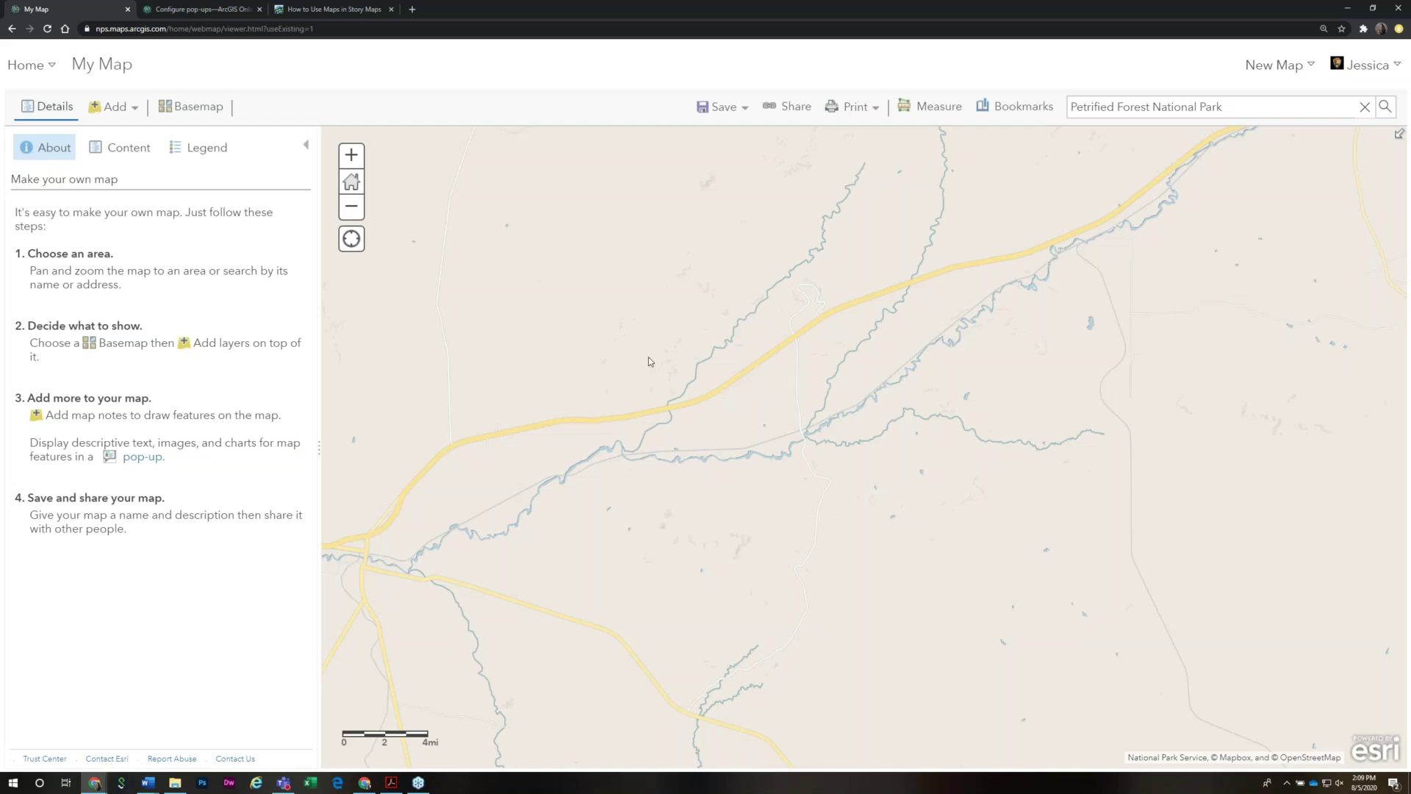
scroll(809, 287, up, 4)
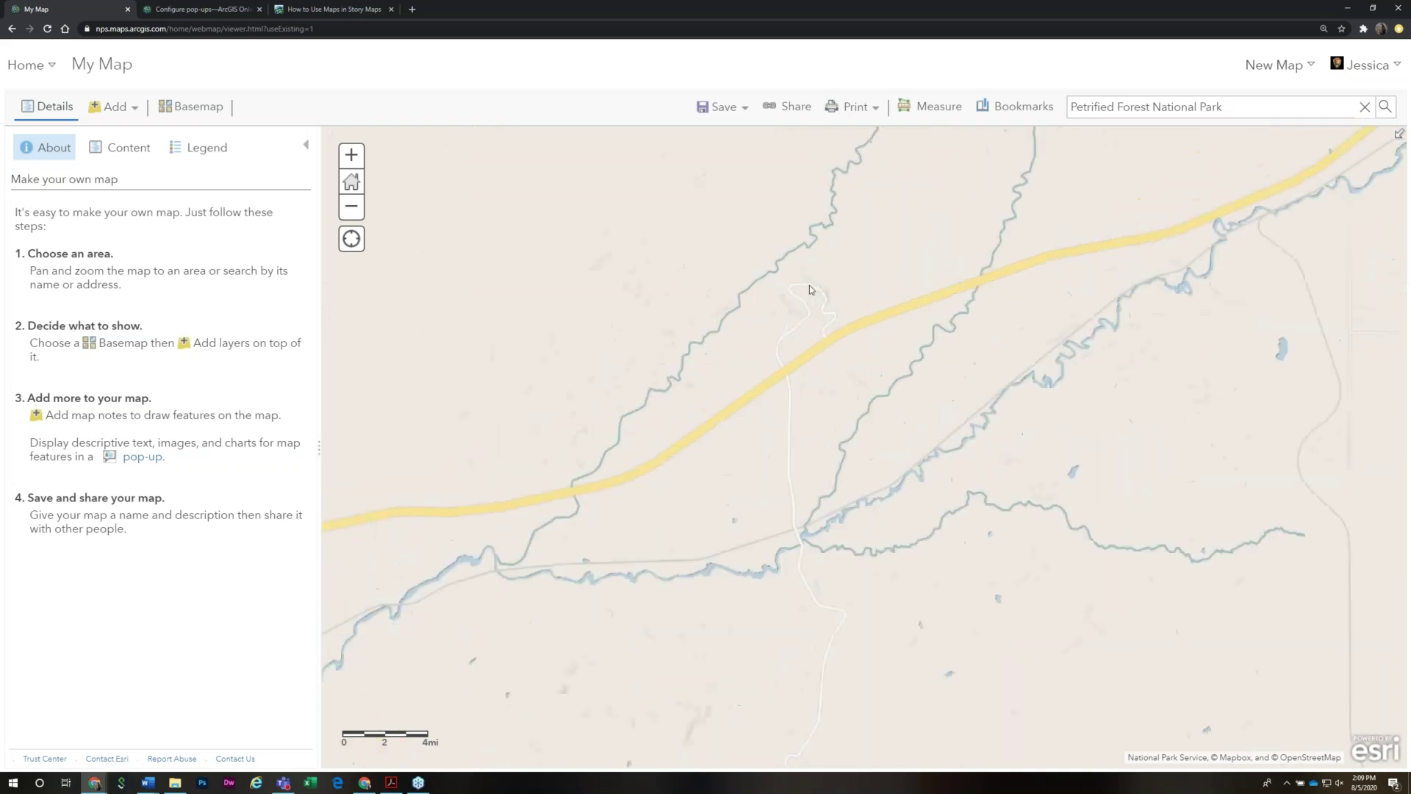
scroll(809, 286, up, 1)
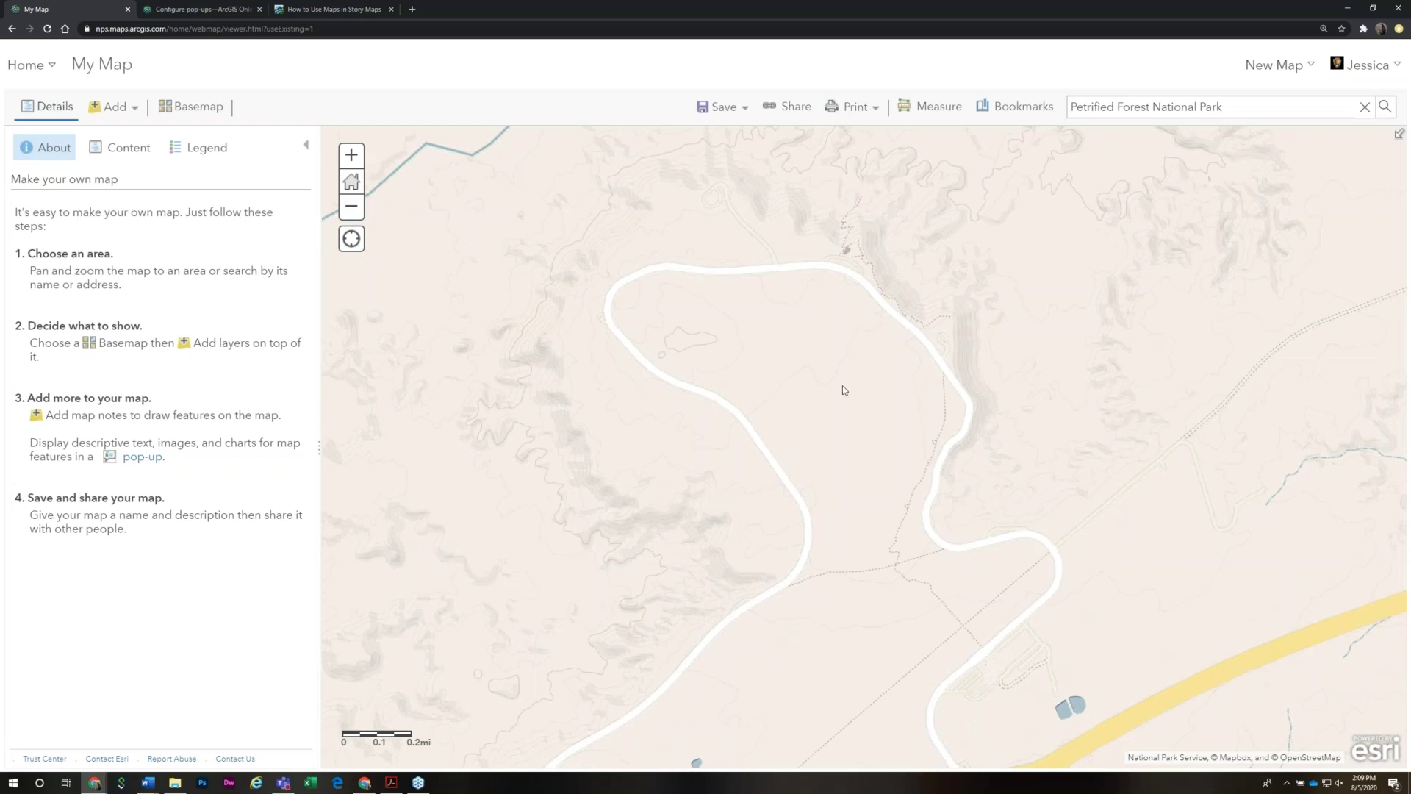
scroll(847, 388, down, 3)
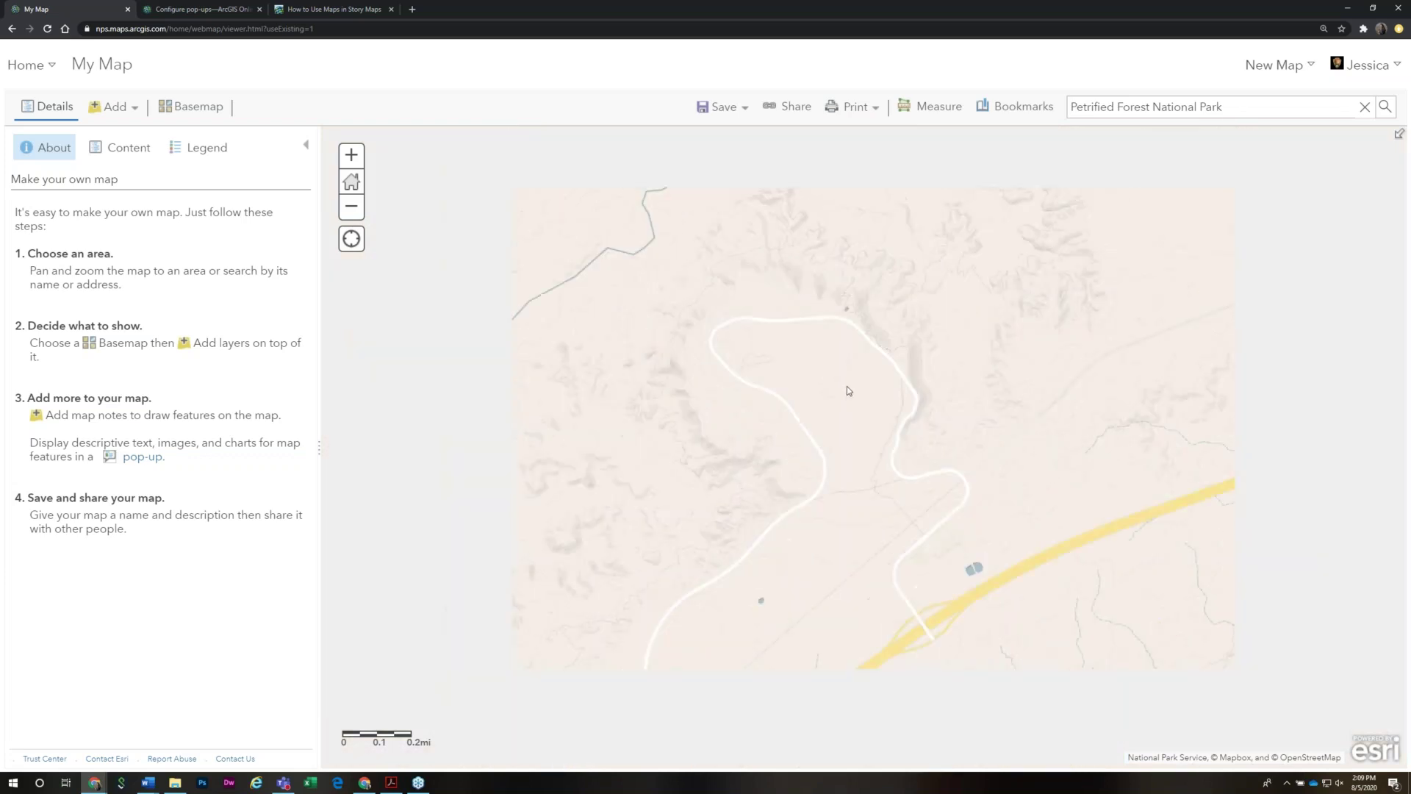
scroll(847, 388, down, 1)
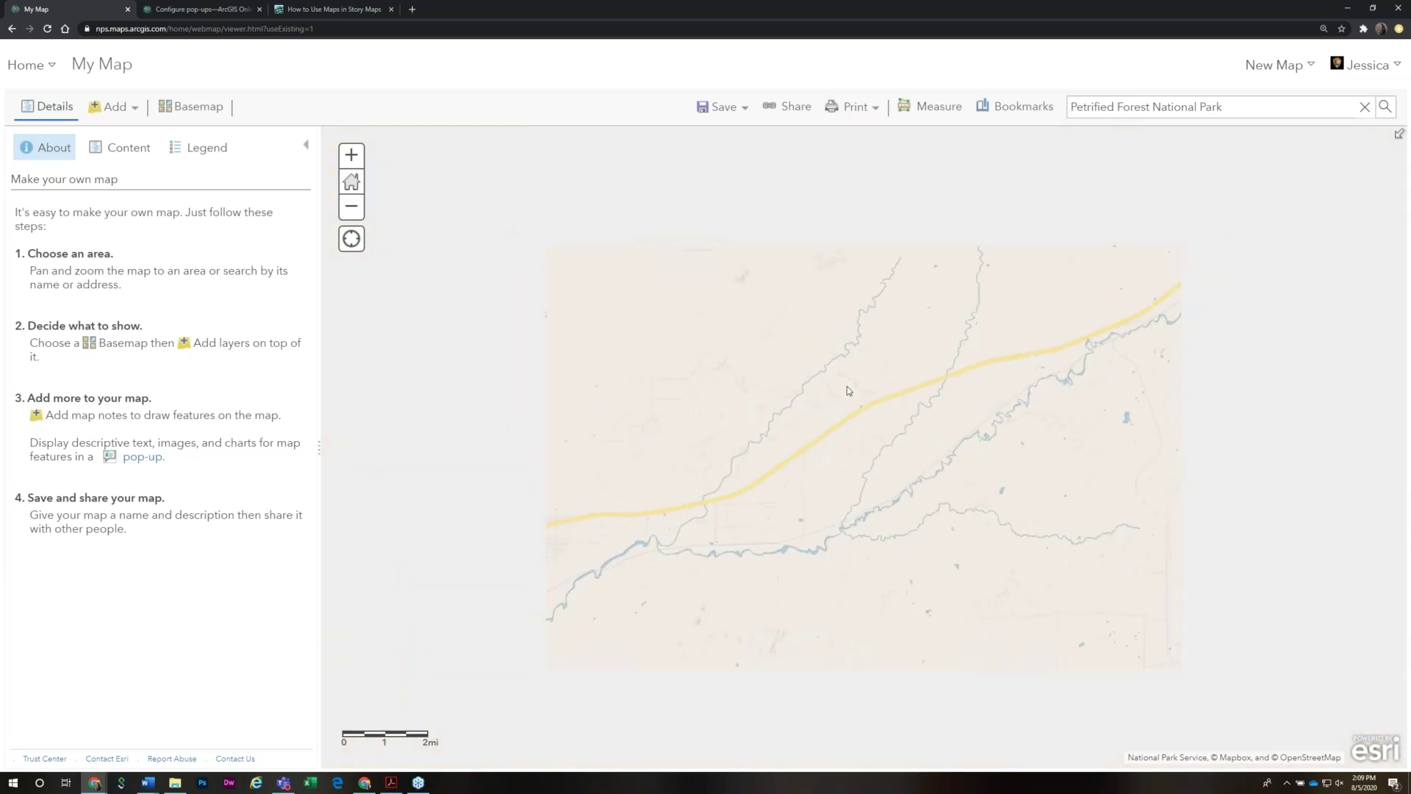
Consult the training PDF in Acrobat for the Park Tiles link under GIS Resources & Links, returning to the web map in Chrome
drag(857, 405, 760, 343)
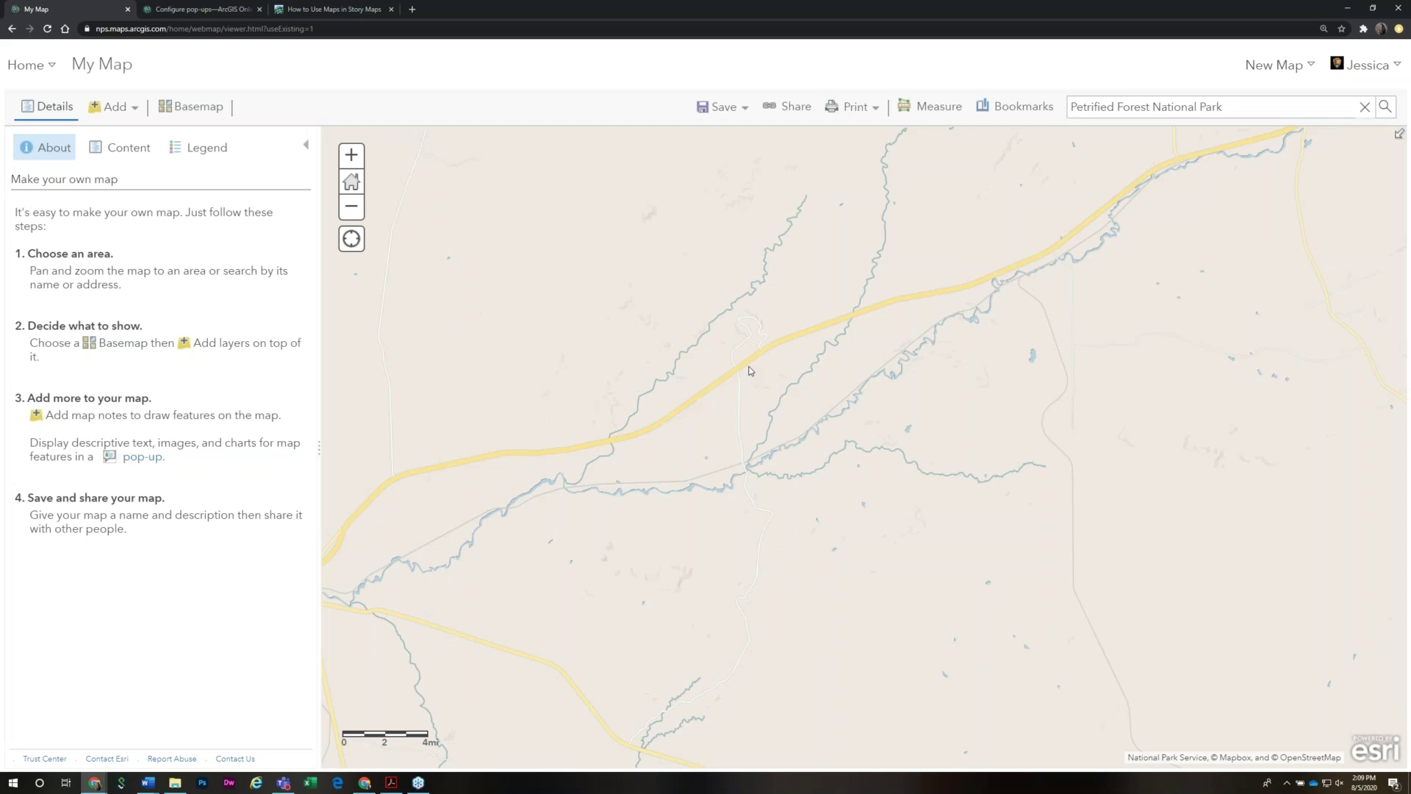
drag(756, 371, 813, 369)
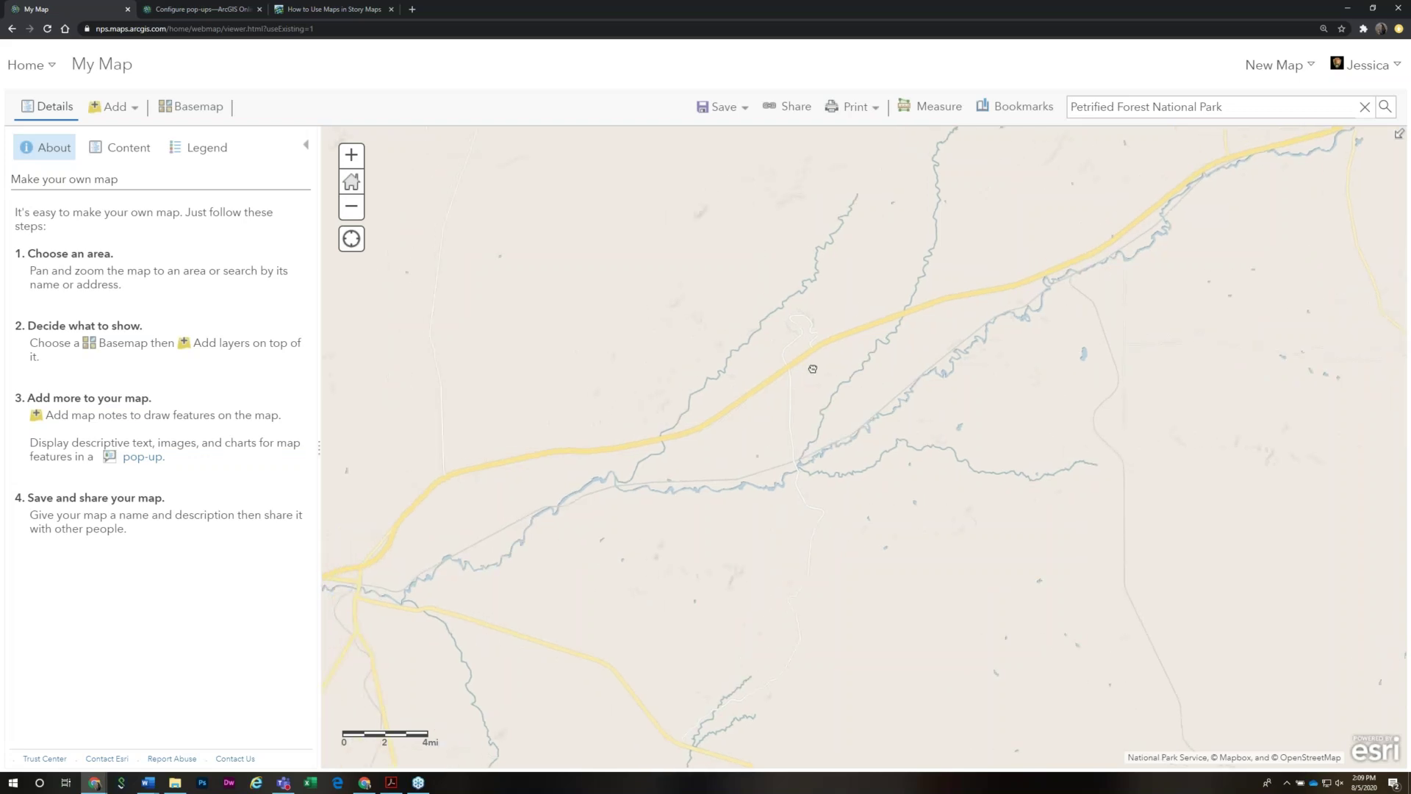
key(alt+Tab)
scroll(836, 253, down, 6)
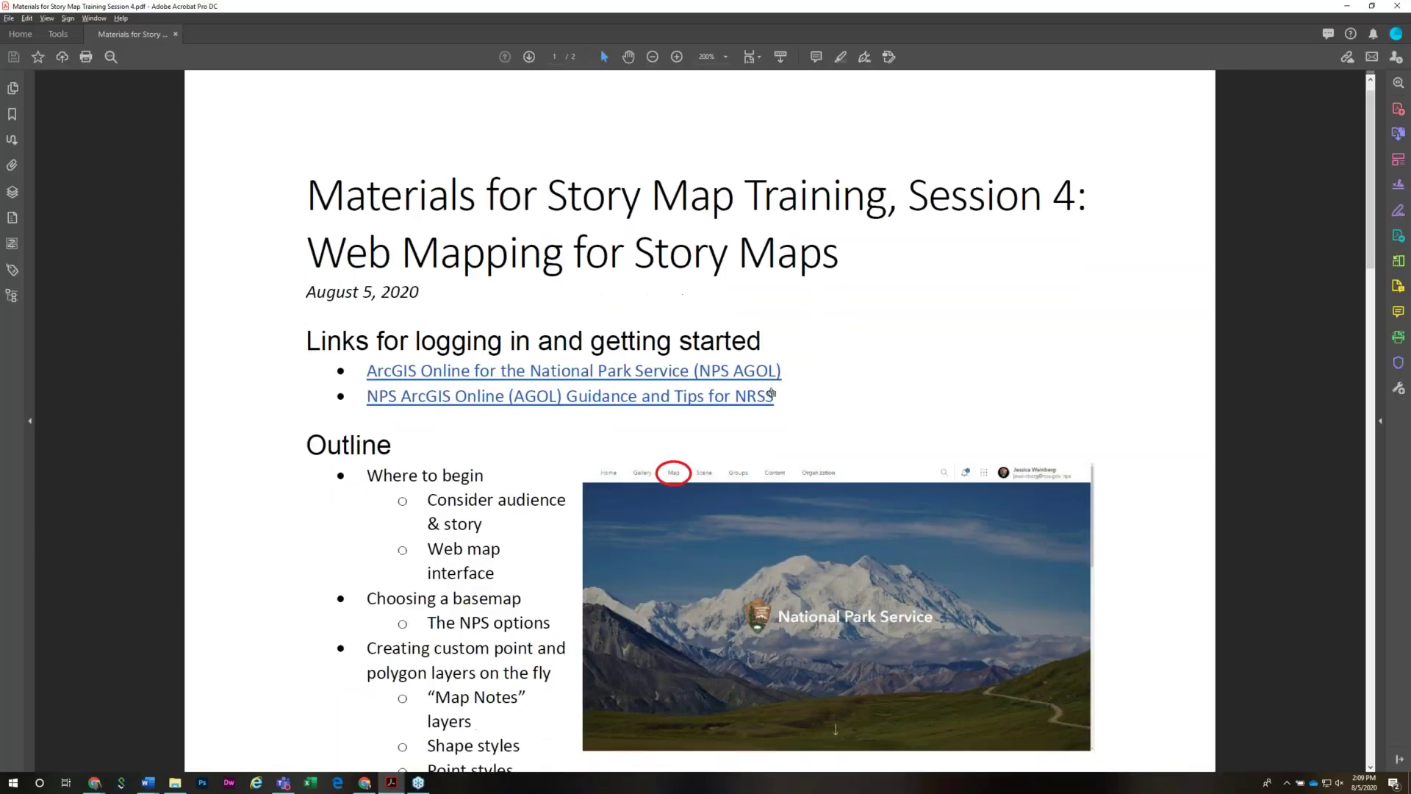
scroll(835, 253, down, 15)
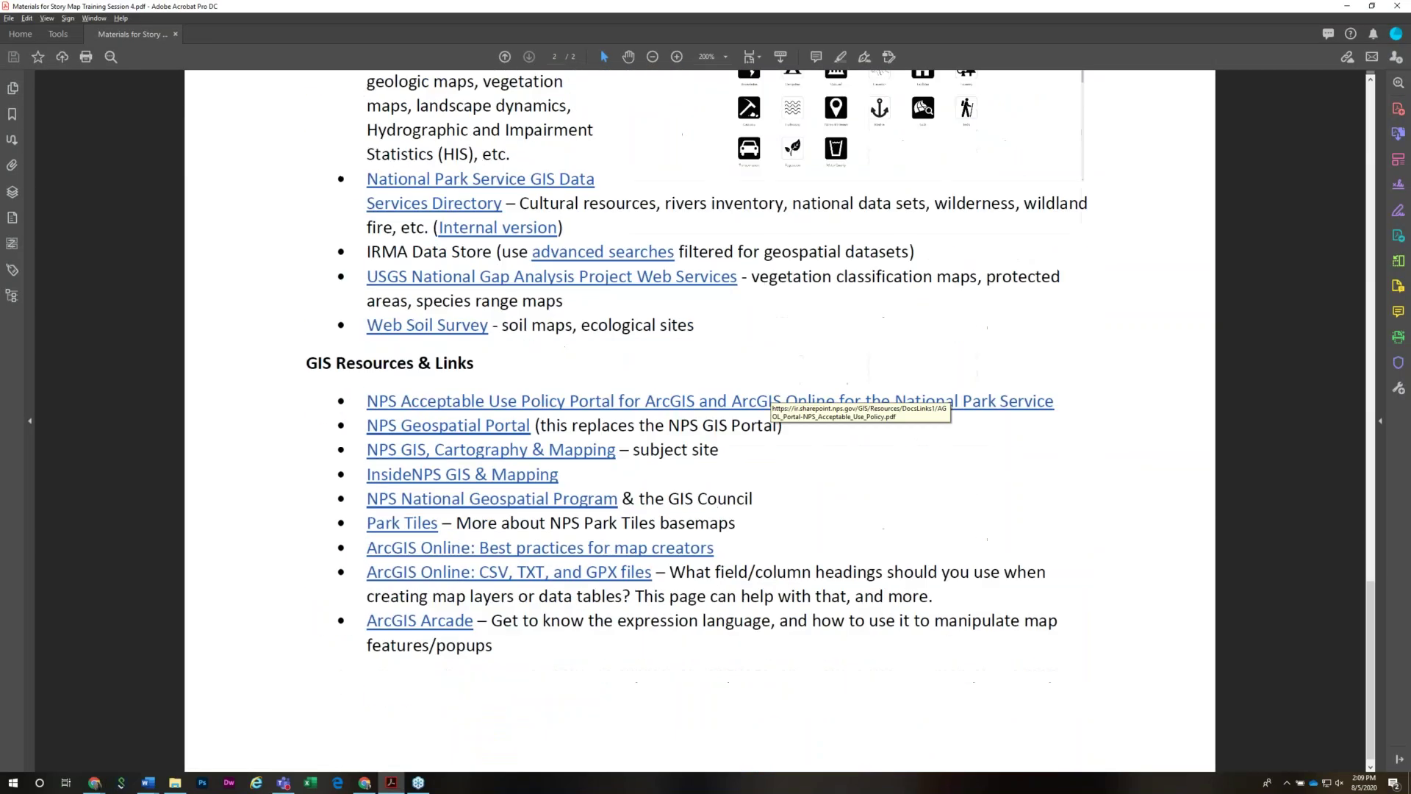
scroll(768, 401, up, 1)
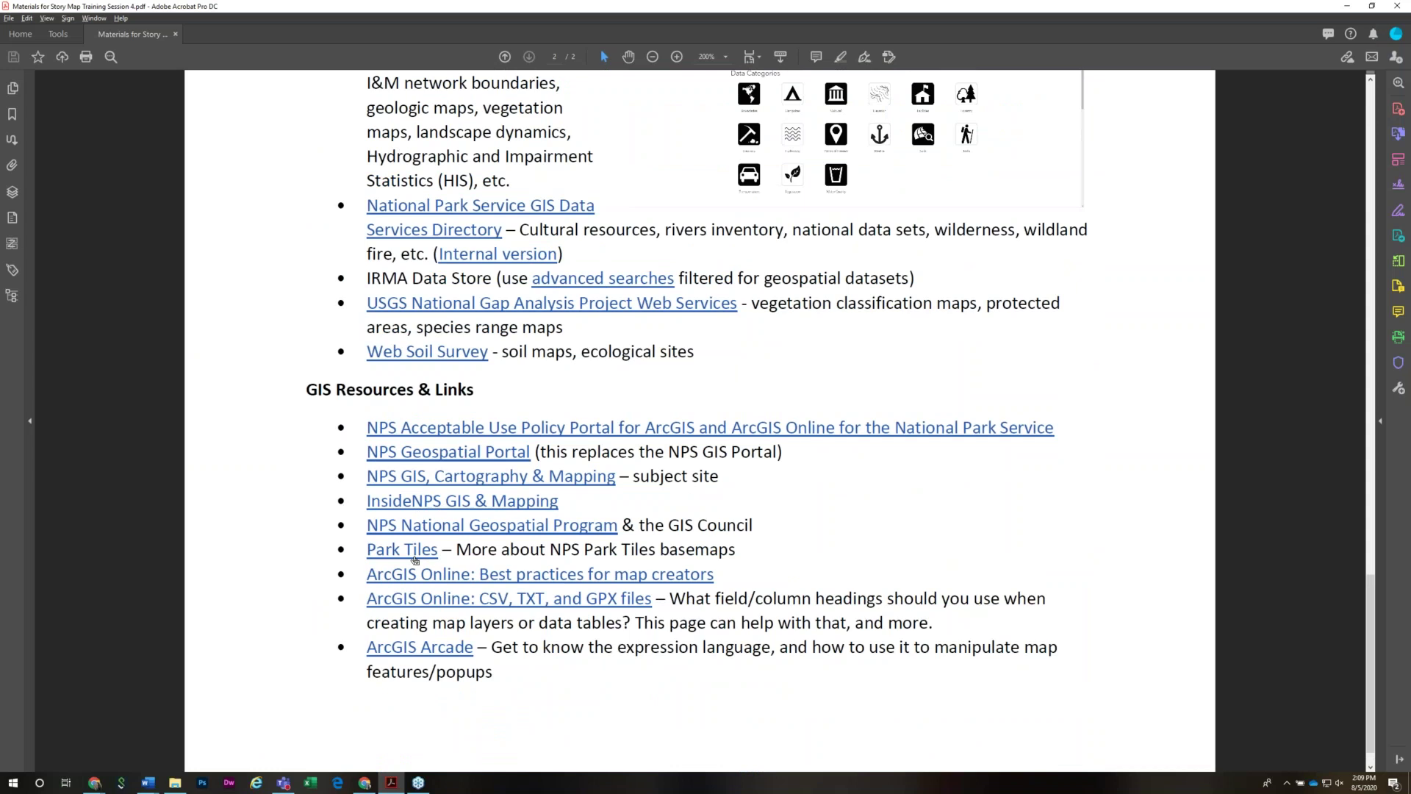
drag(367, 549, 502, 550)
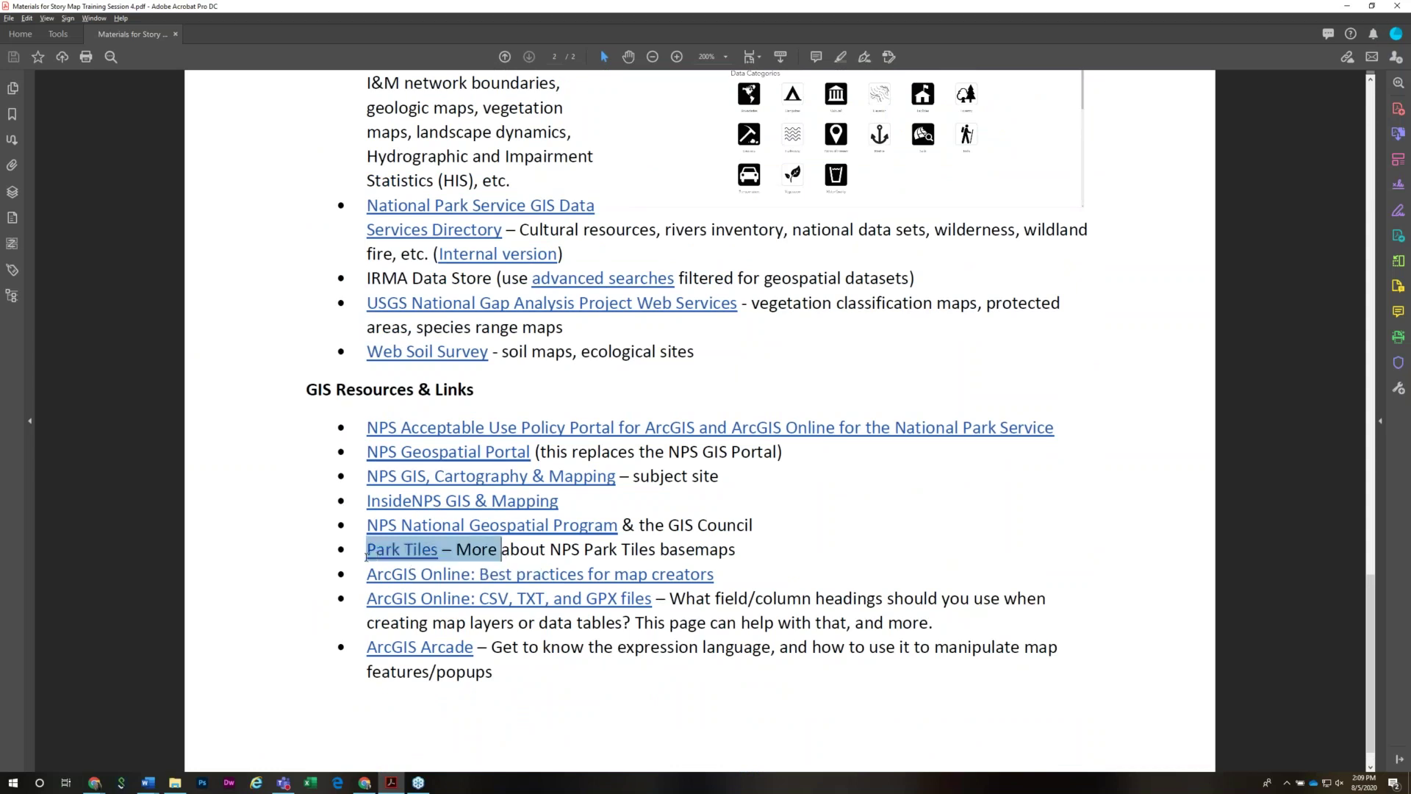
click(529, 550)
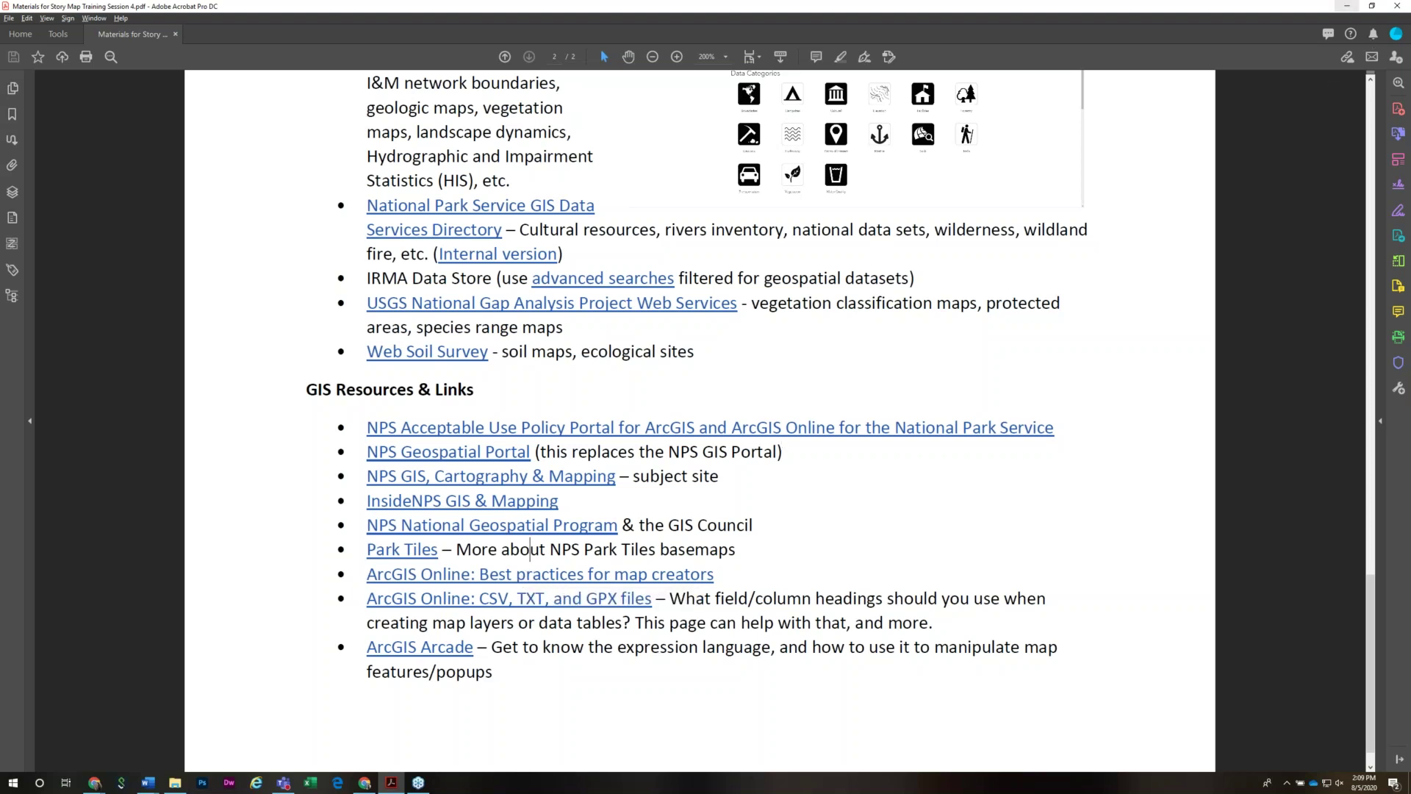
key(alt+Tab)
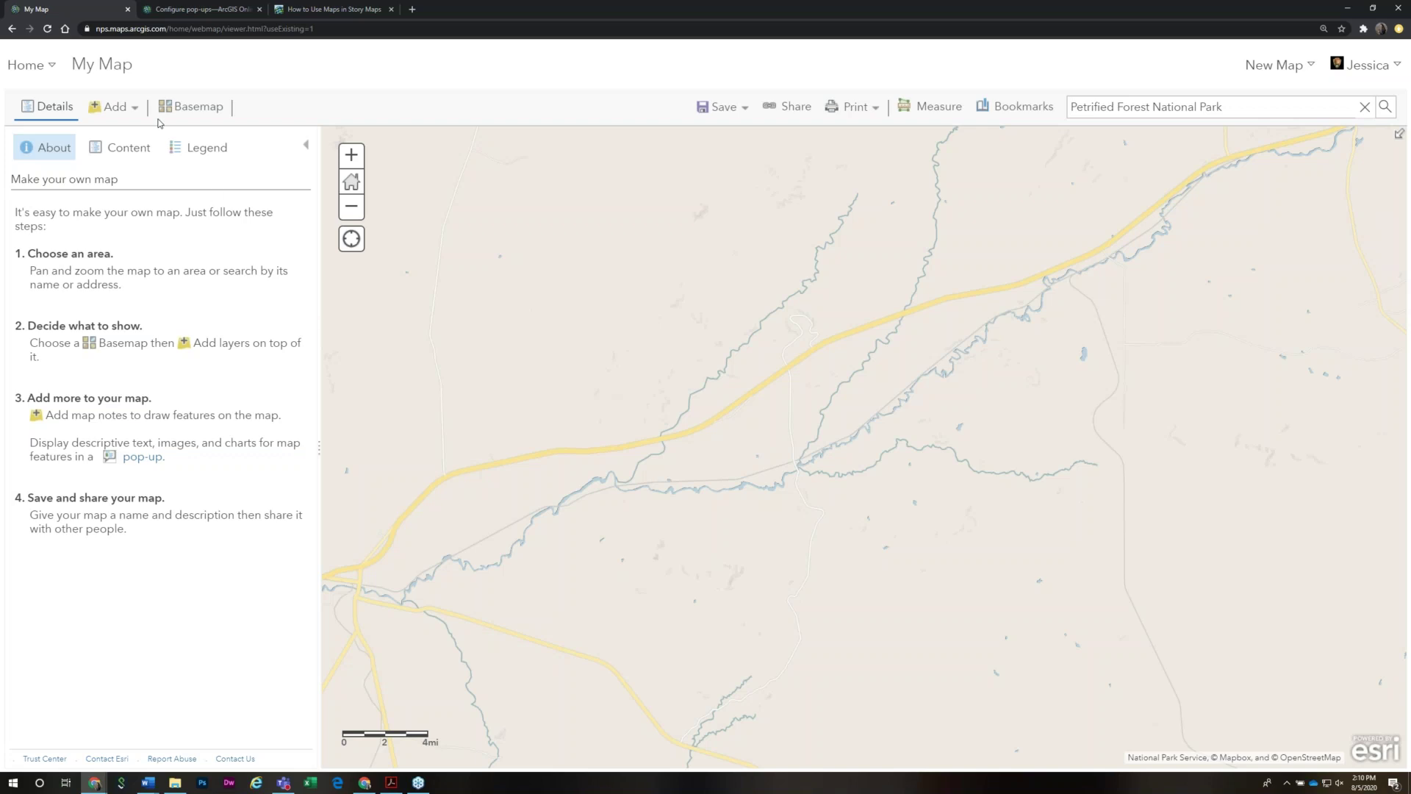
Browse the basemap gallery past the NPS Park Tiles options, closing it without choosing another basemap
click(185, 106)
scroll(281, 393, down, 1)
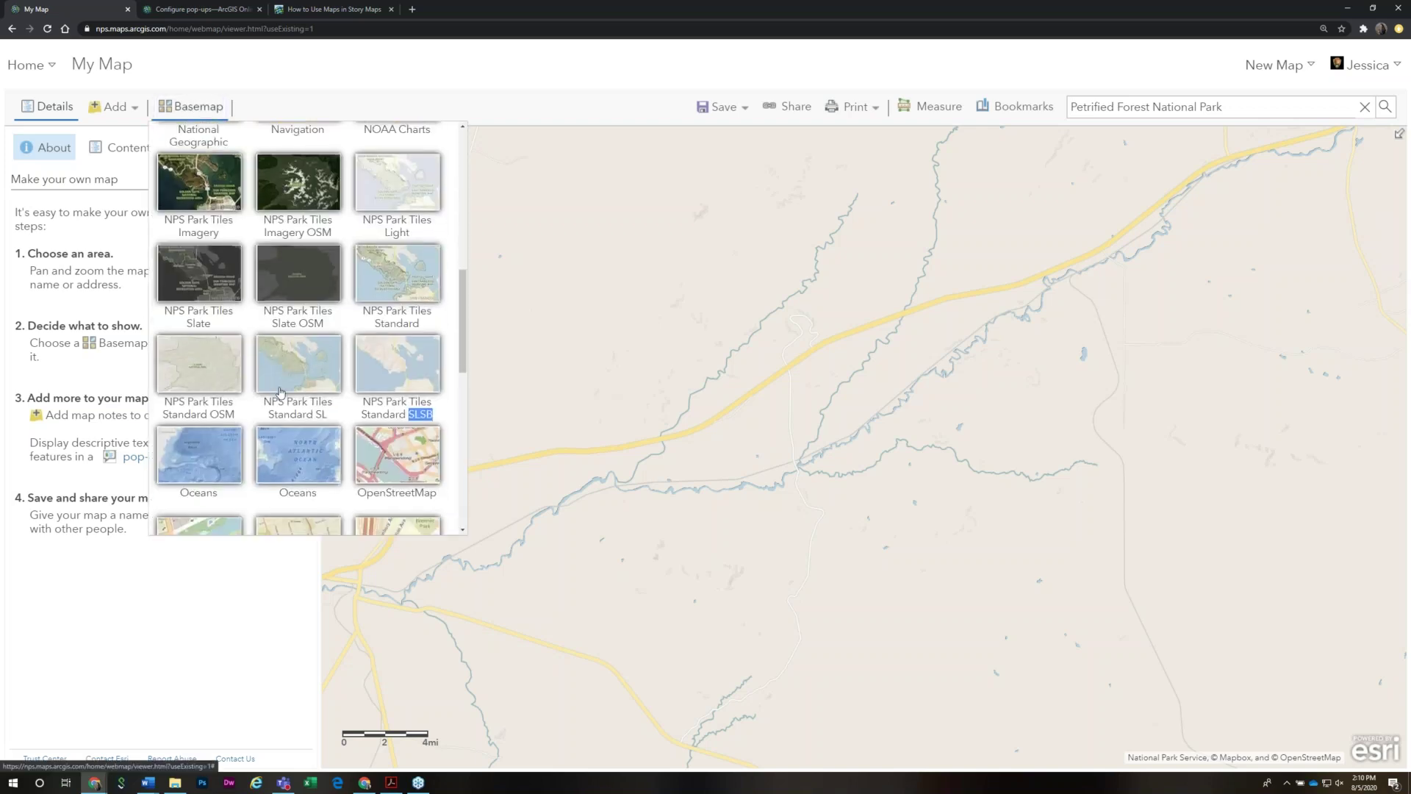
scroll(308, 327, down, 5)
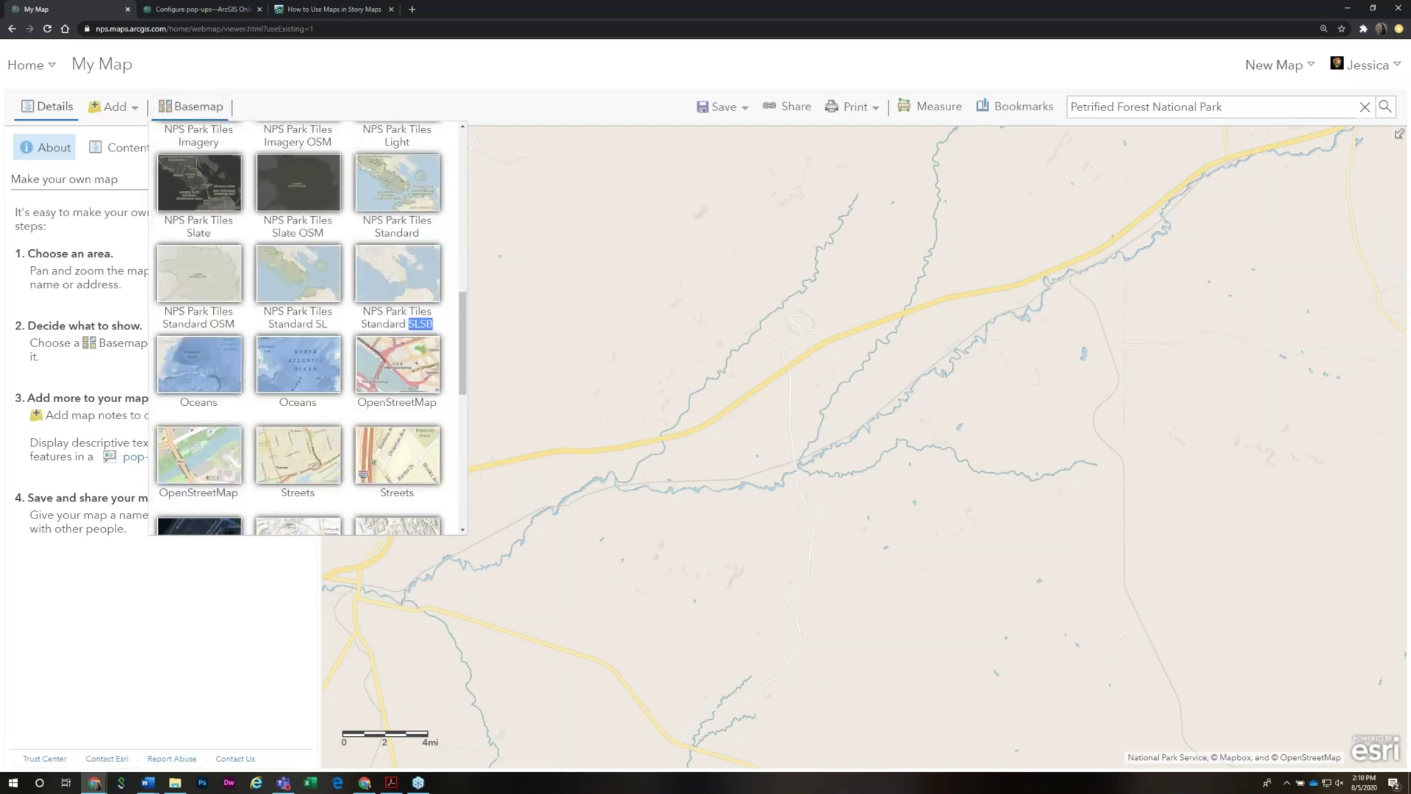
scroll(309, 327, down, 2)
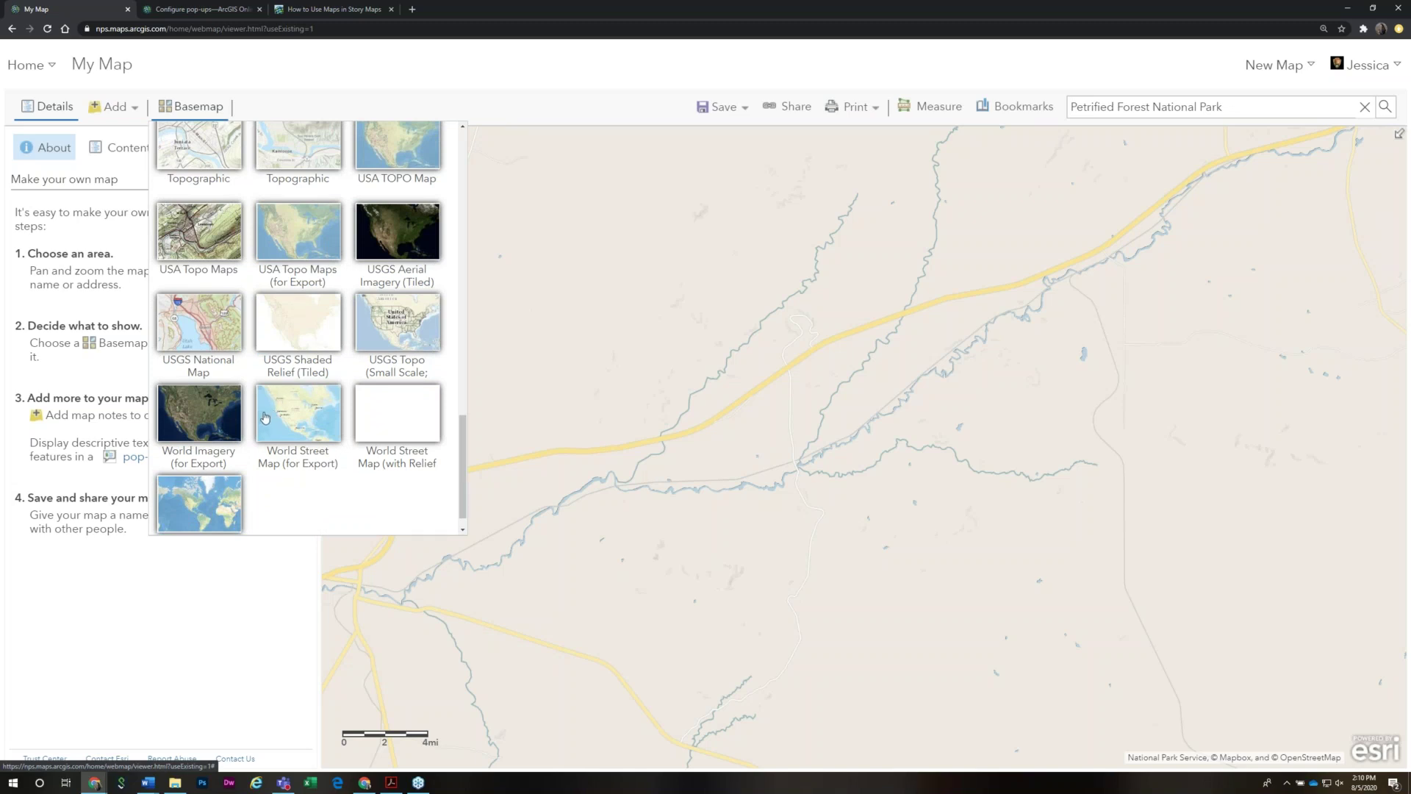
scroll(265, 417, up, 6)
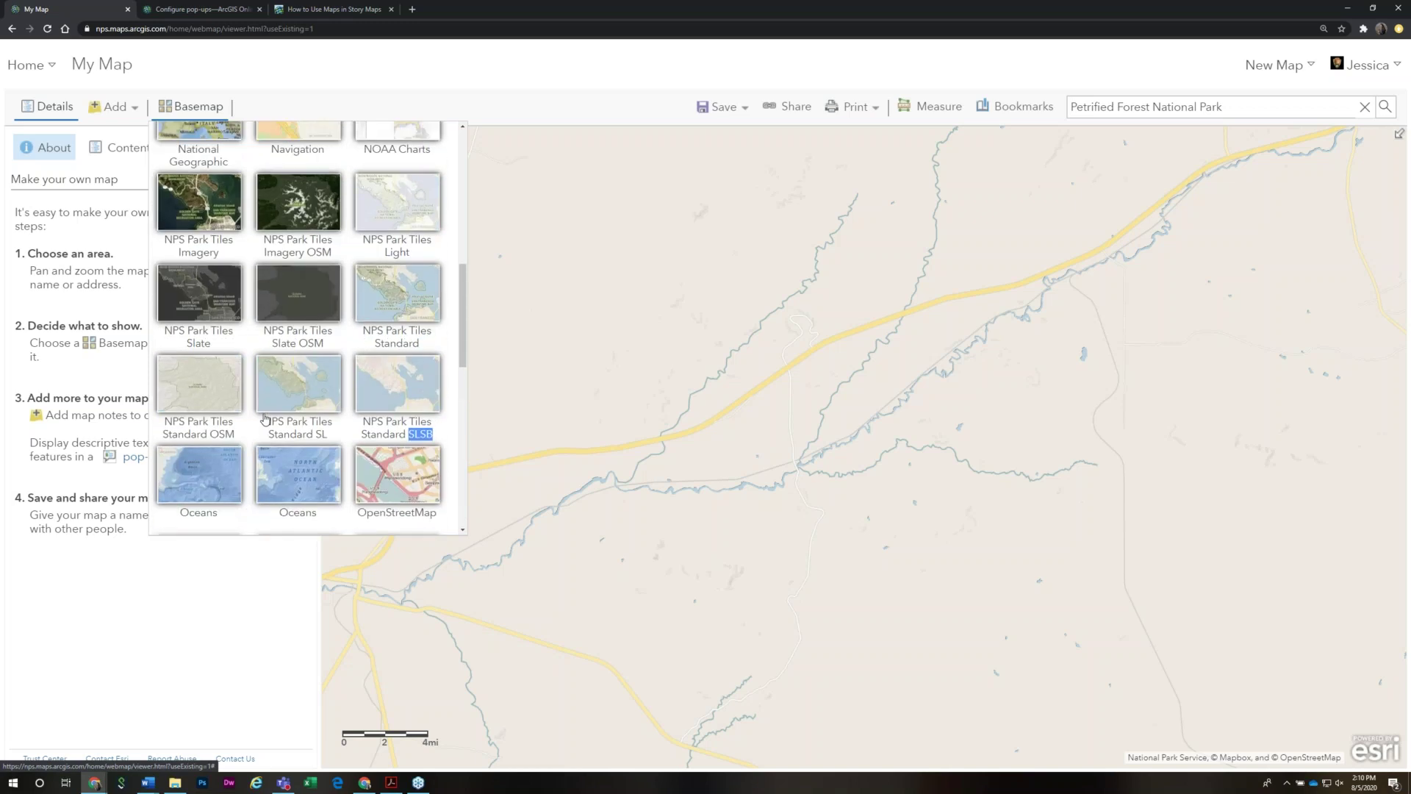
scroll(324, 390, up, 1)
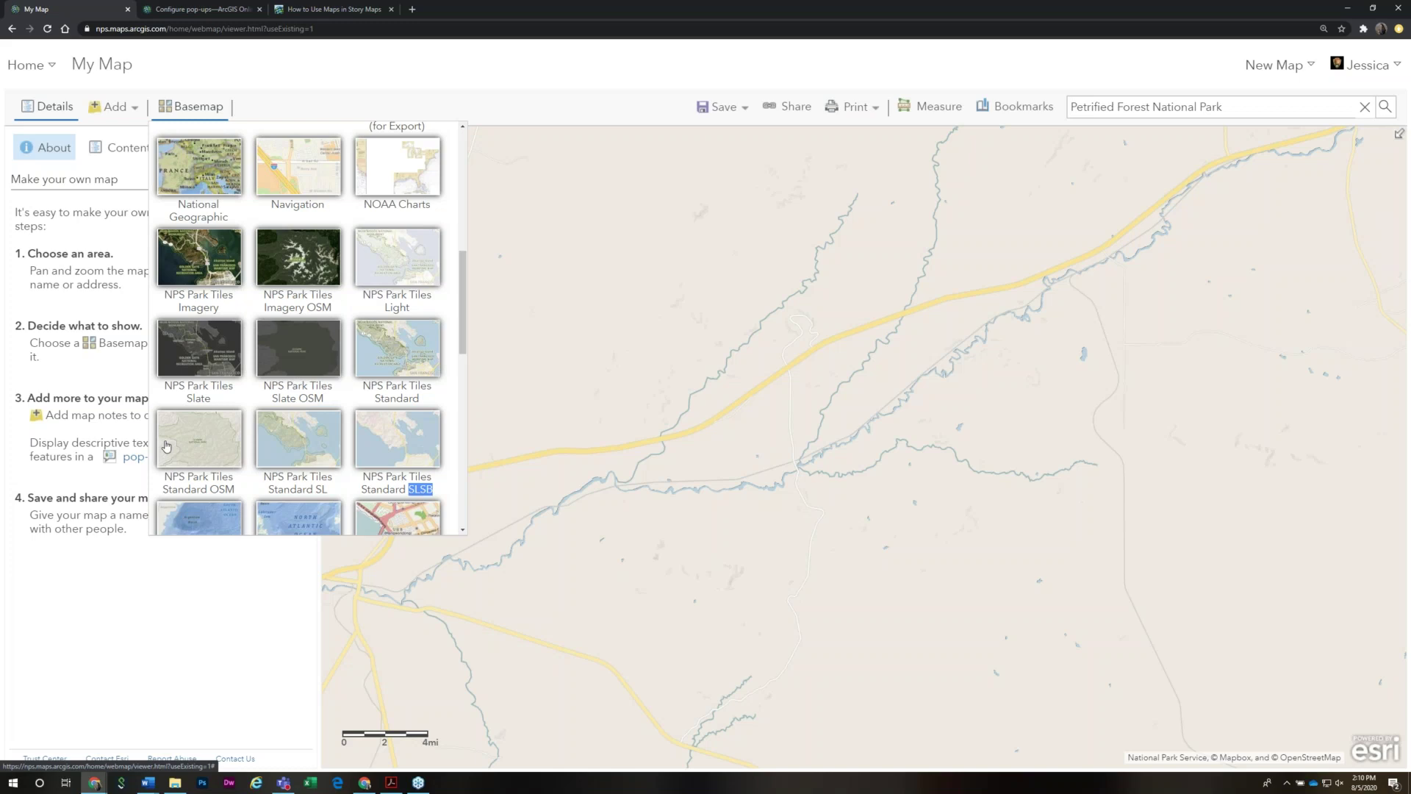
click(788, 346)
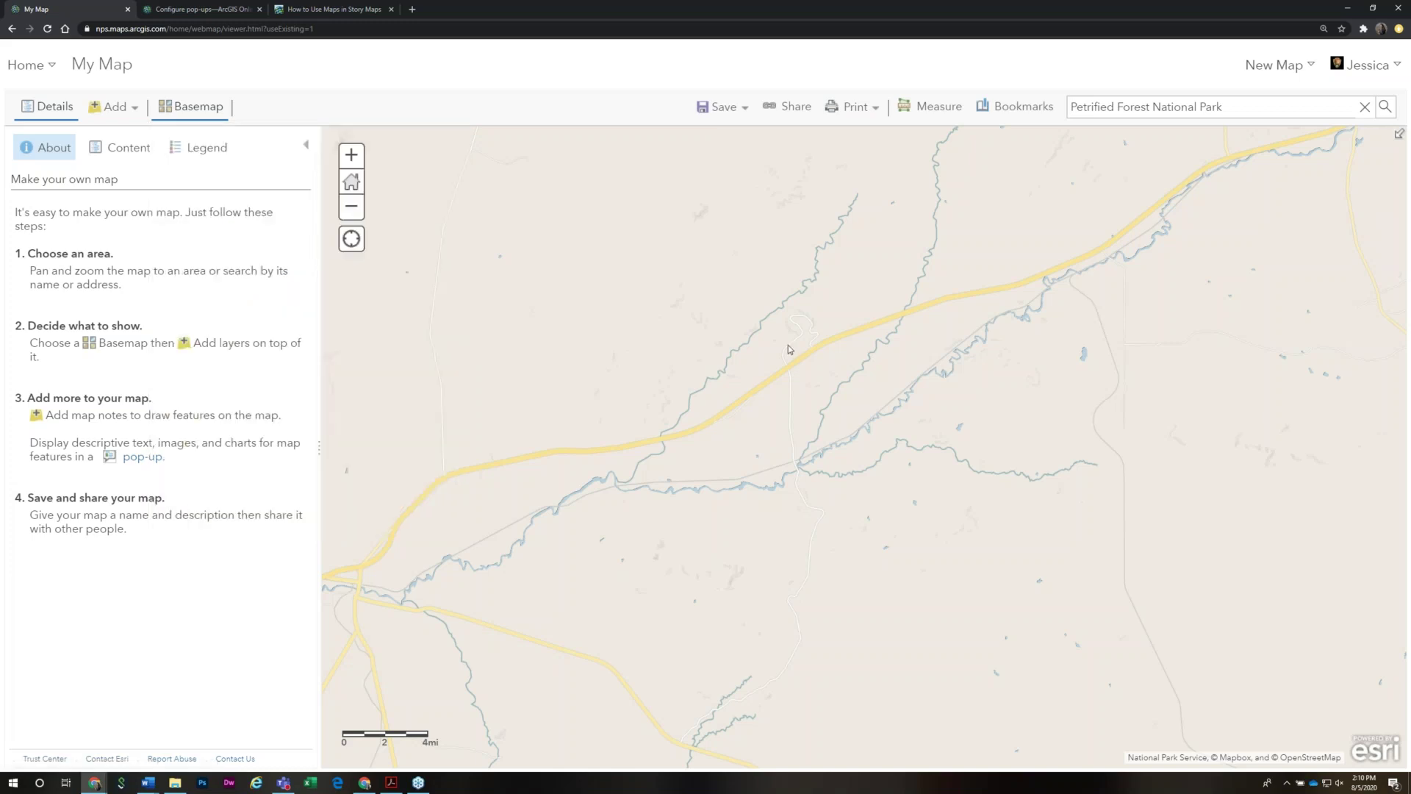
Check the training PDF's outline in Acrobat for the section on custom point and polygon layers, returning to the web map in Chrome
key(alt+Tab)
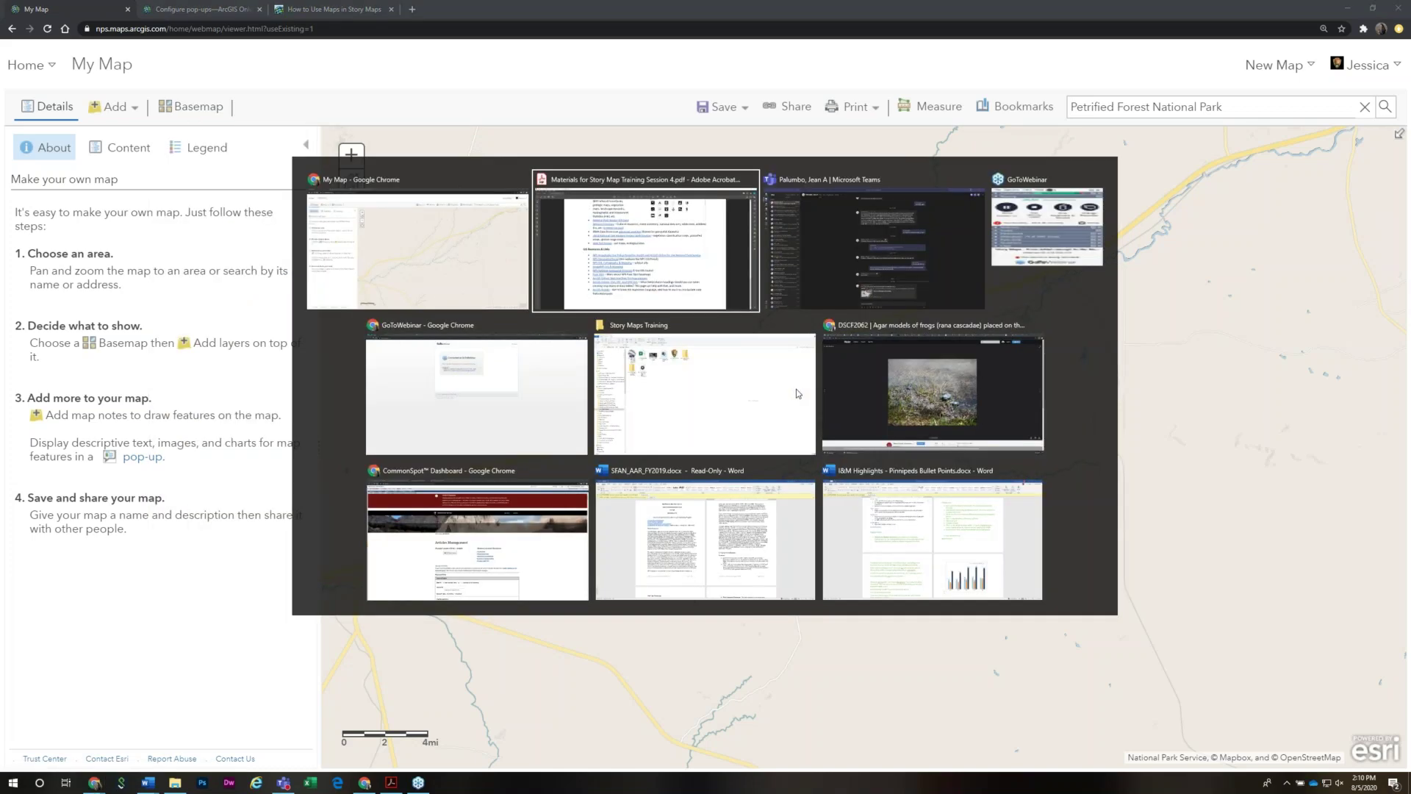
scroll(700, 419, up, 15)
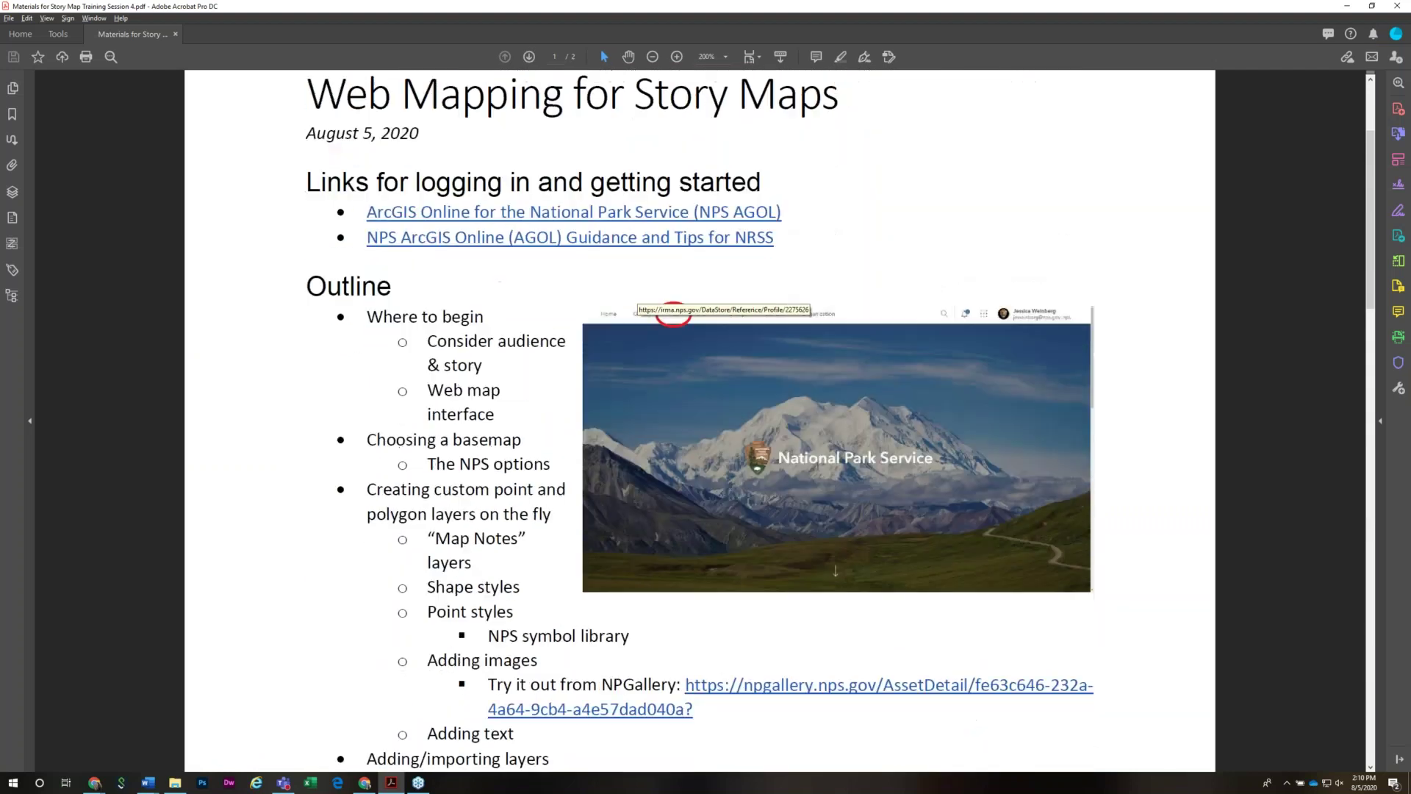
scroll(700, 419, down, 3)
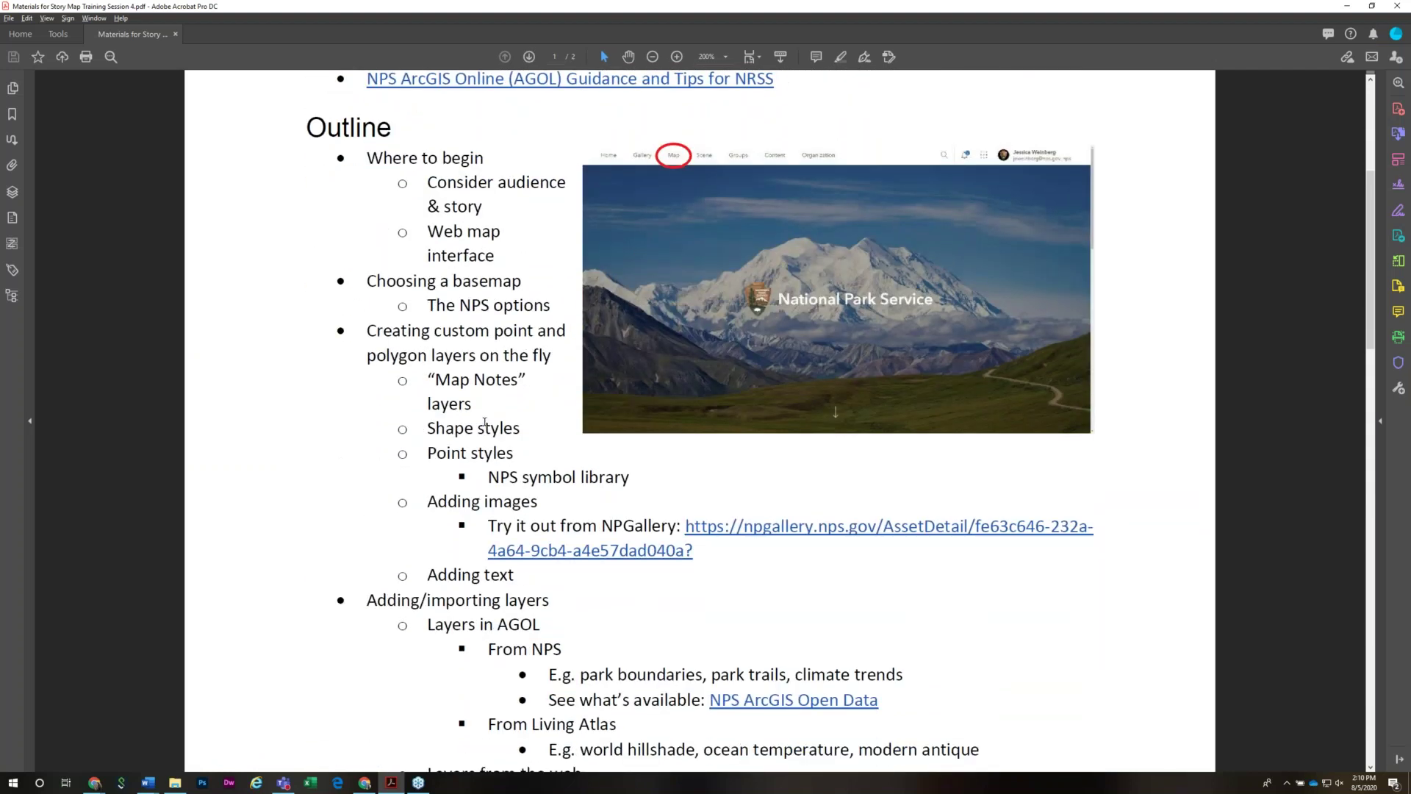
key(alt+Tab)
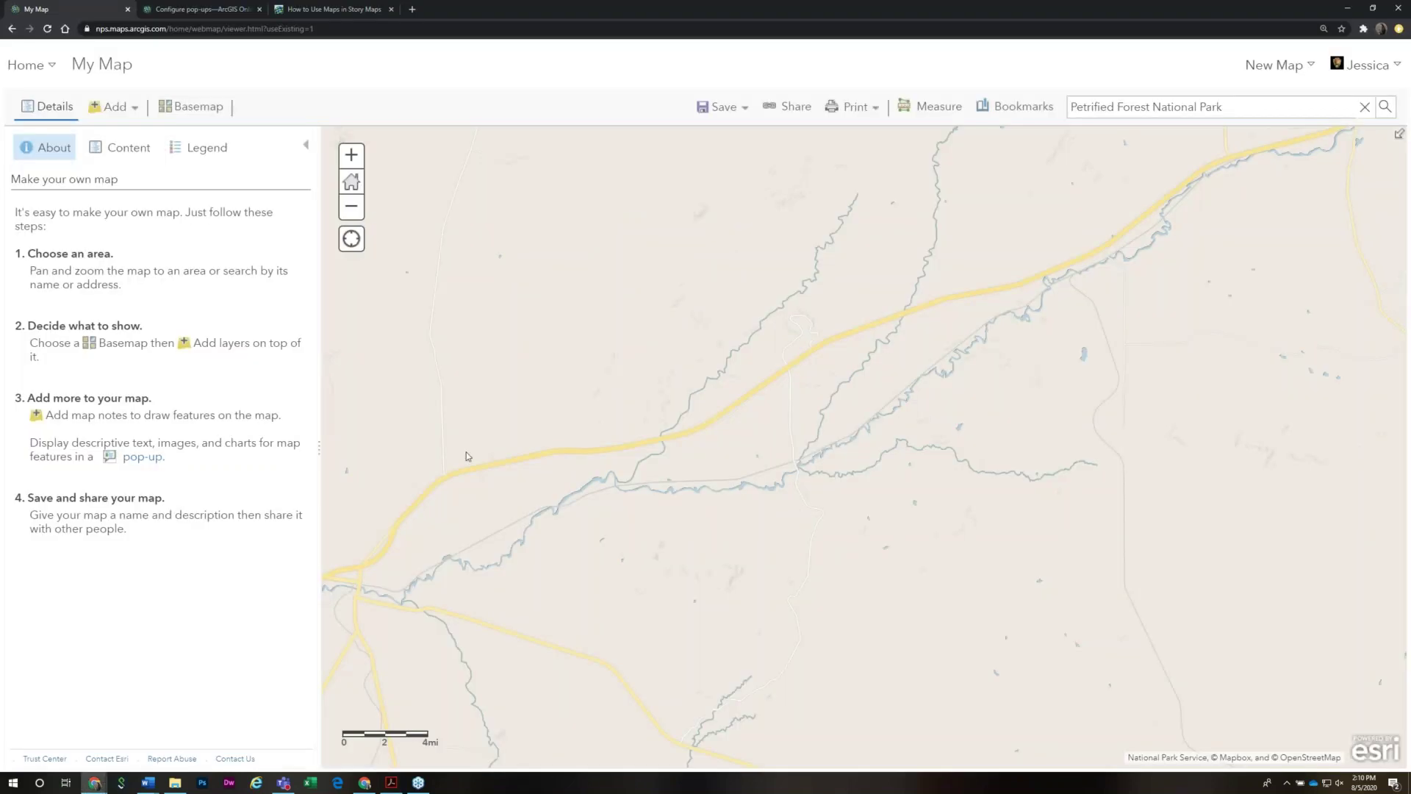
Add a map notes layer named PEFO Custom to the park map using the Map Notes template
drag(694, 409, 629, 434)
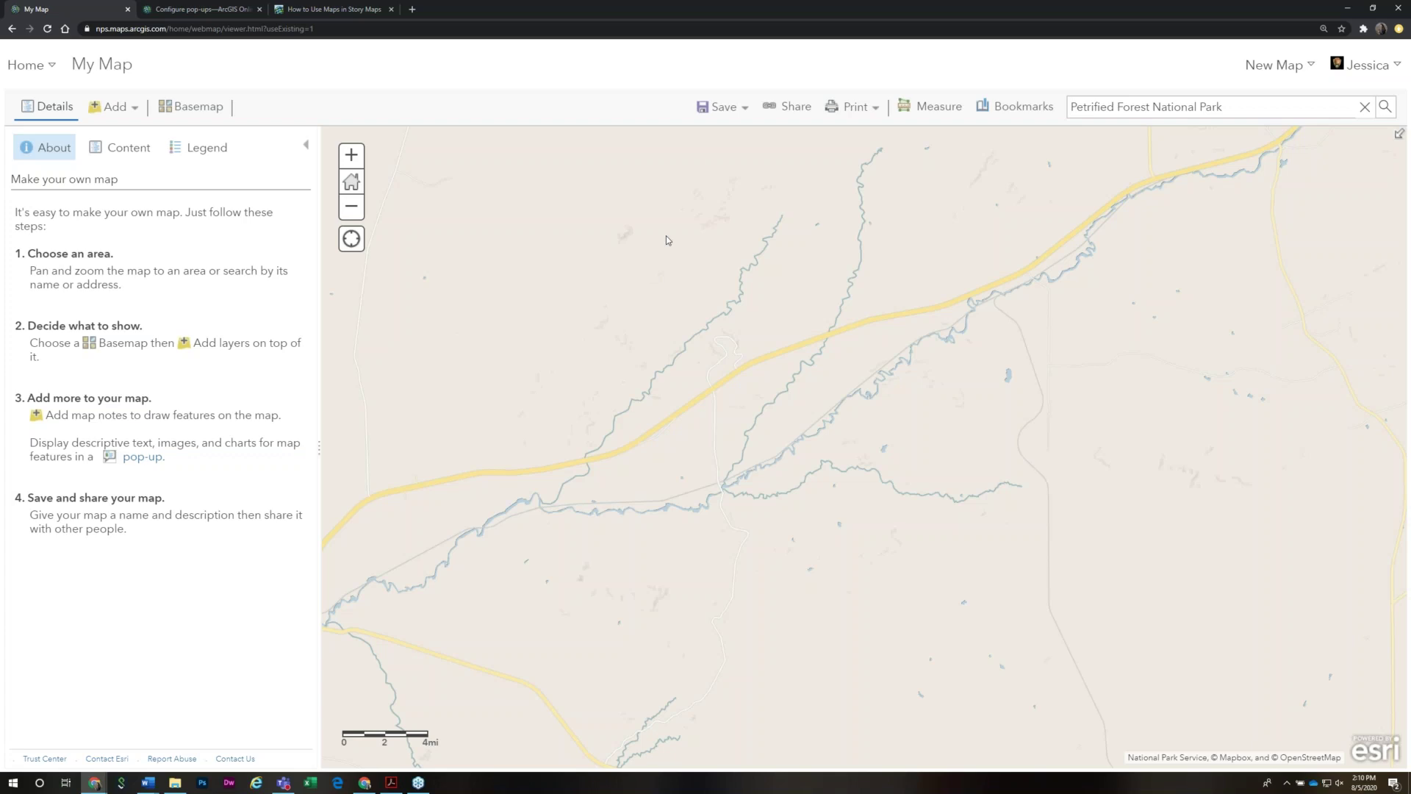
drag(647, 454, 728, 443)
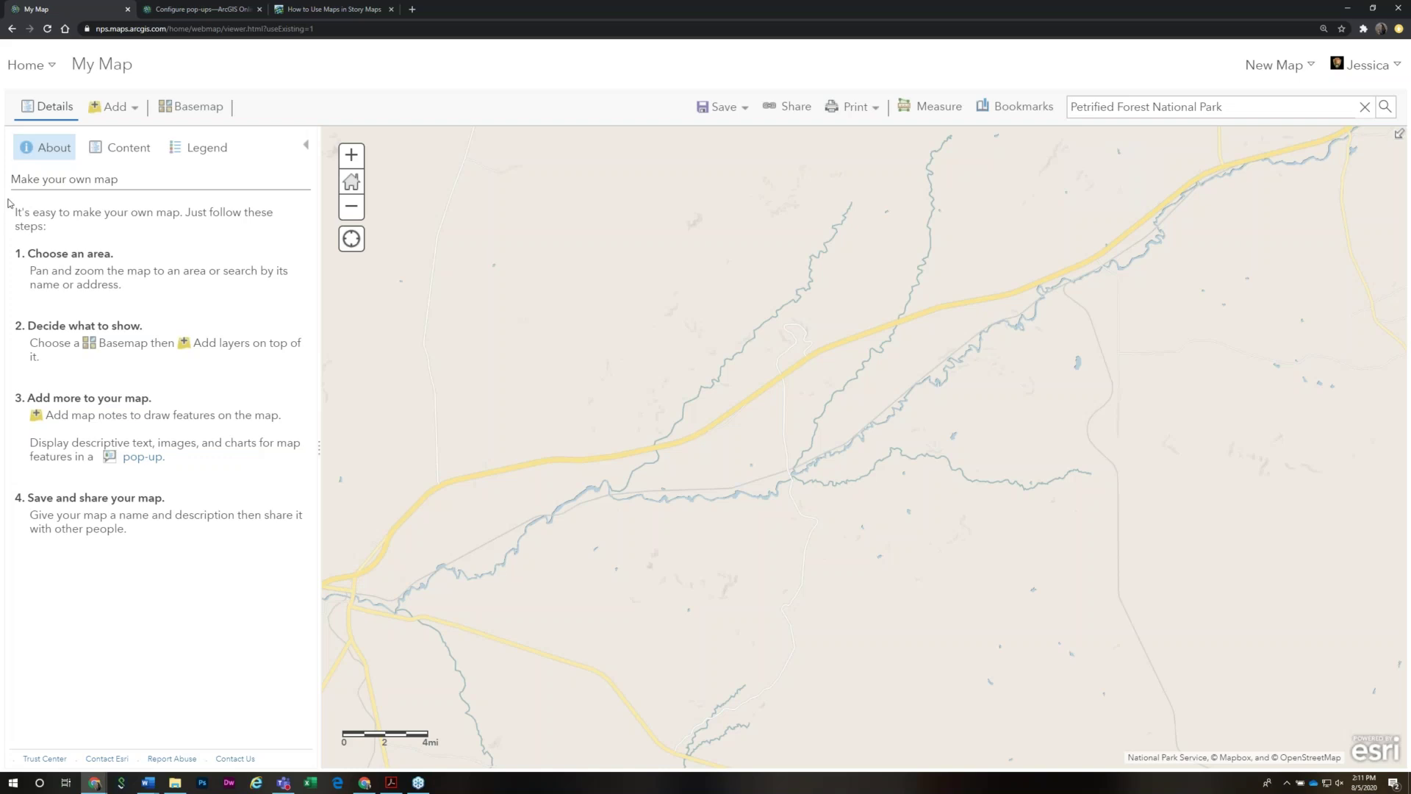
click(131, 110)
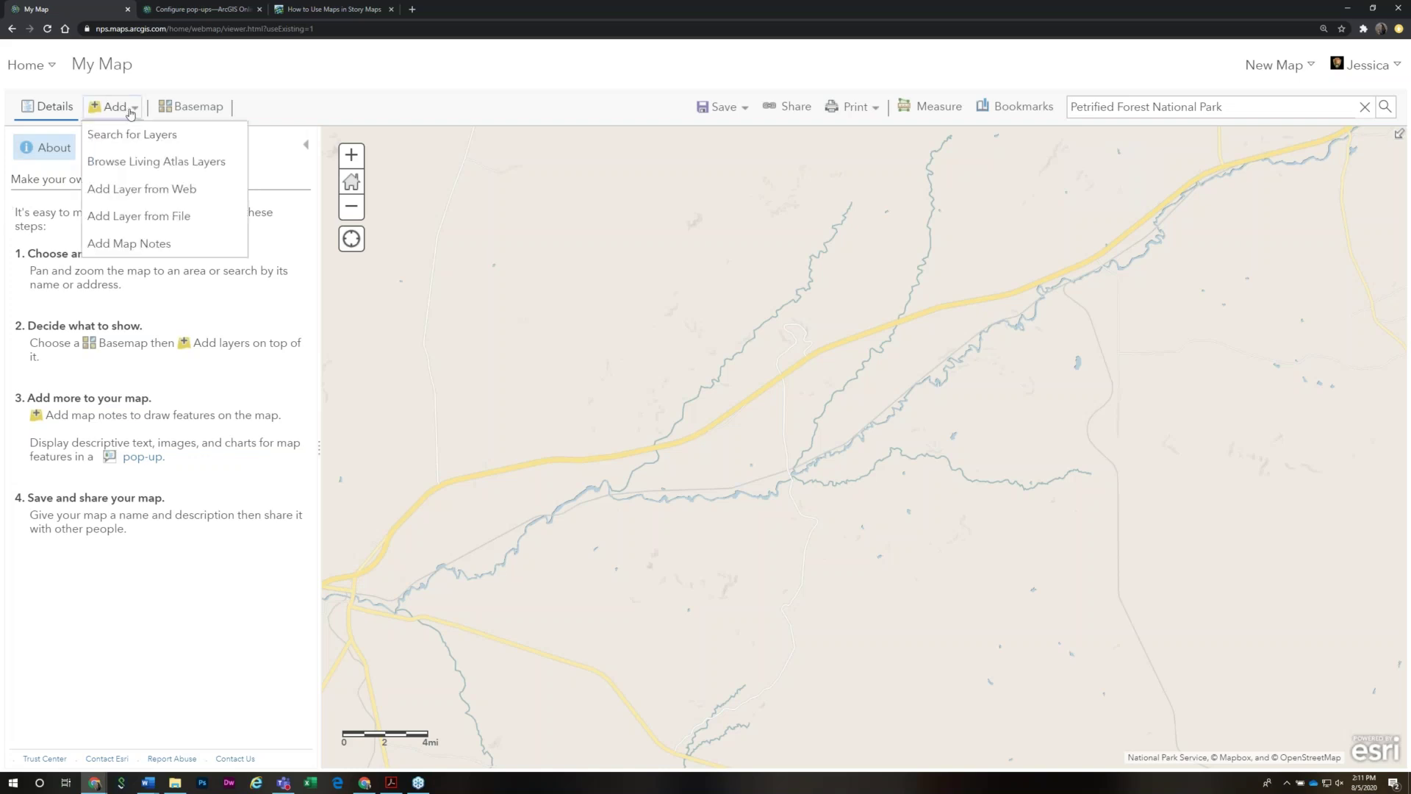
click(155, 249)
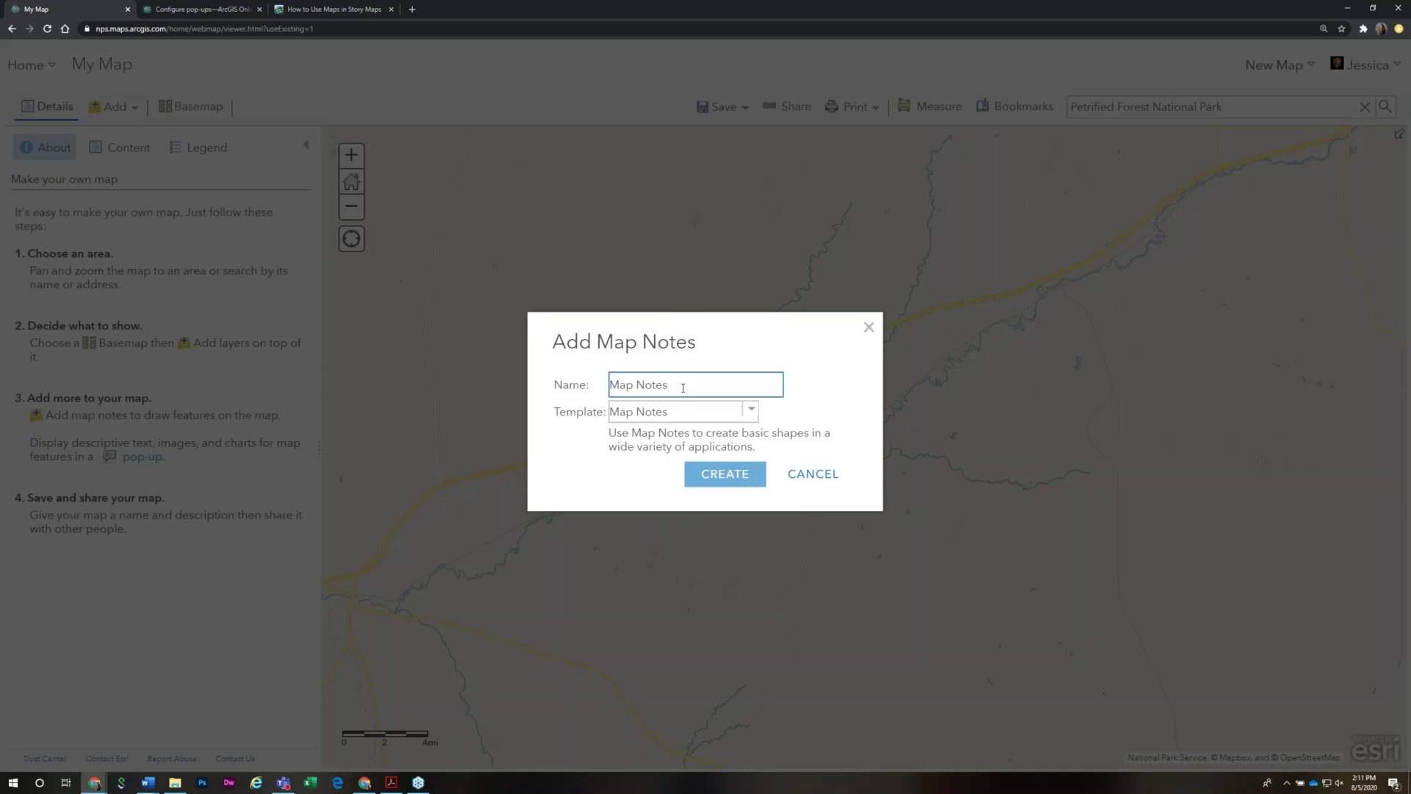
drag(668, 384, 599, 383)
text(PEFO Custom)
click(702, 476)
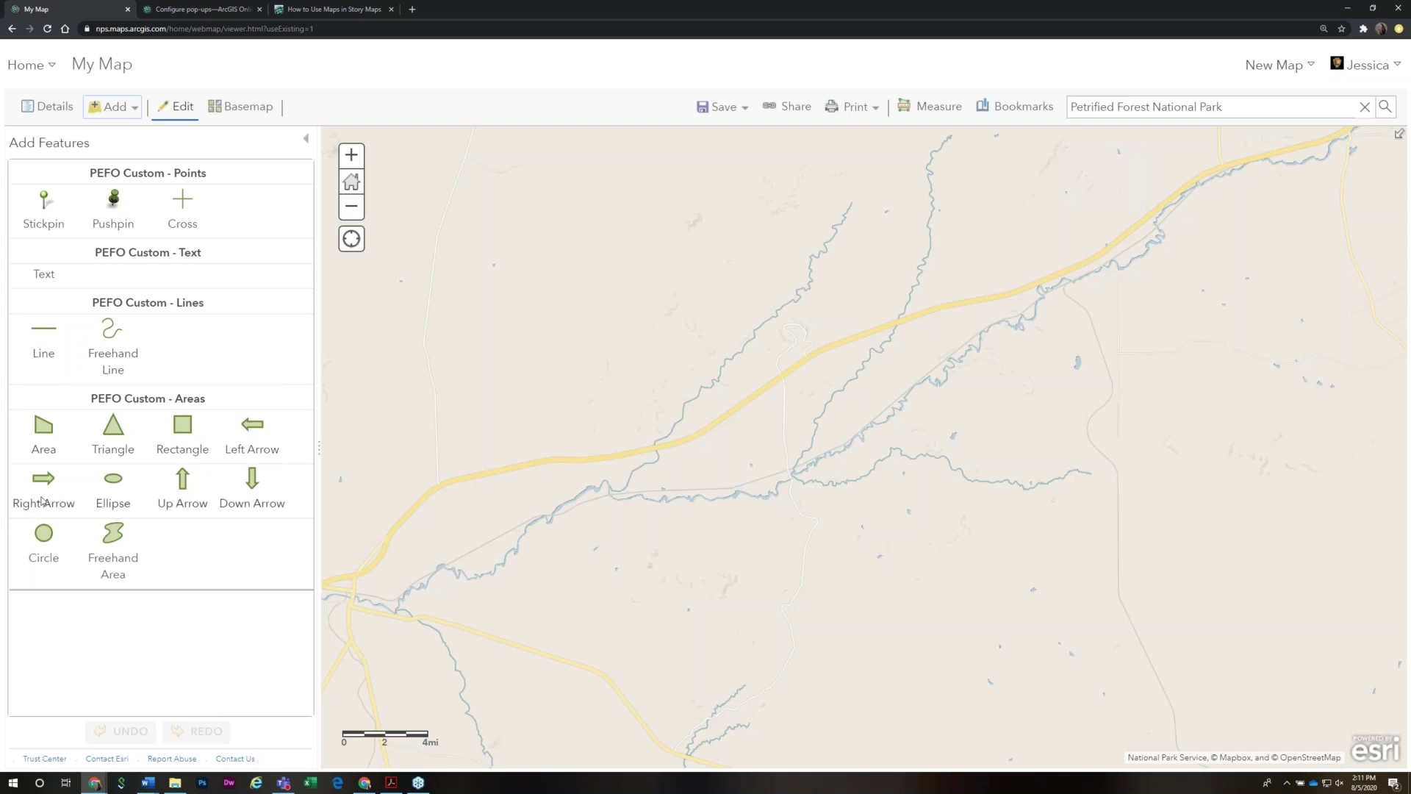
Draw a freehand area around the park's northern loop road, extending south across the highway
click(114, 484)
click(116, 548)
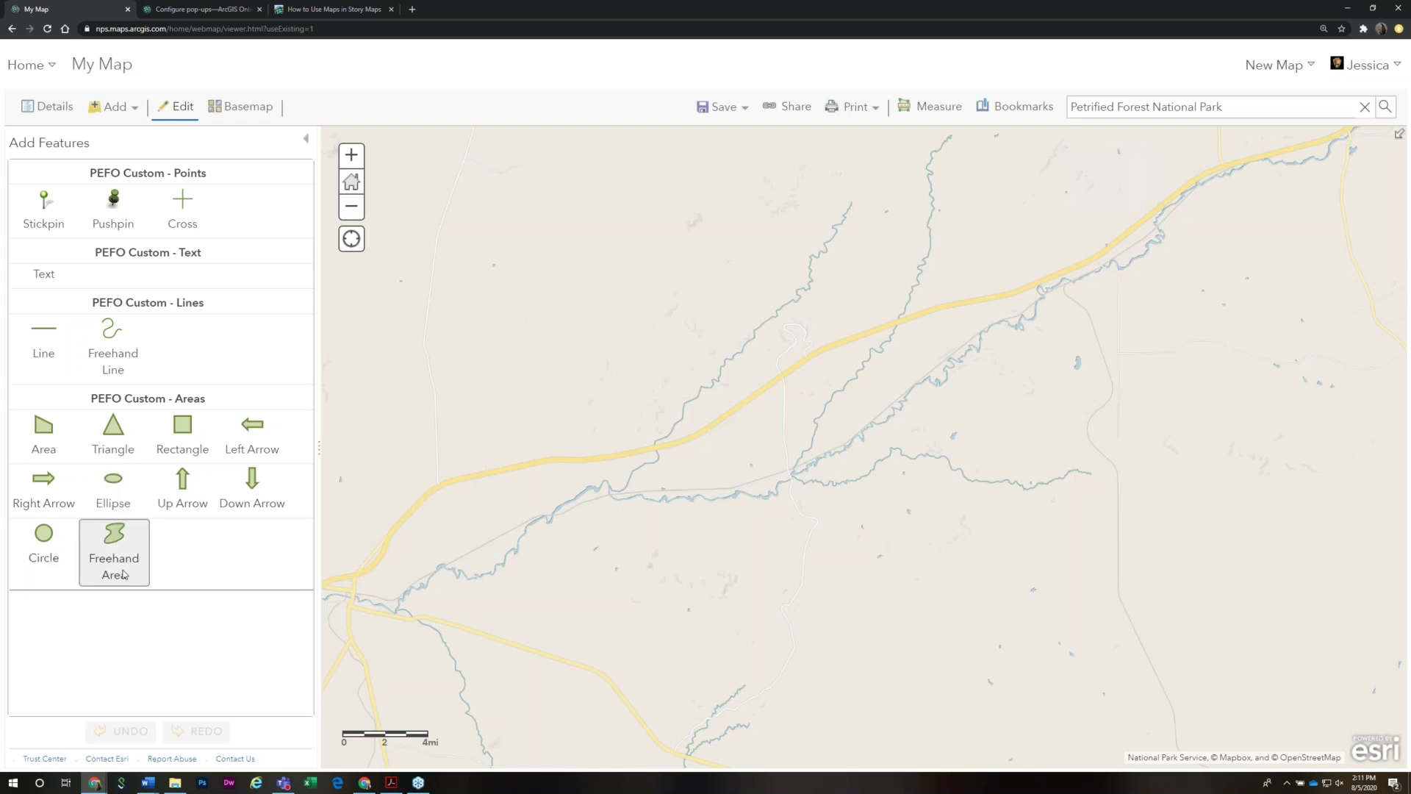
mouse_move(781, 313)
mouse_down()
mouse_move(765, 415)
mouse_move(793, 417)
mouse_move(830, 360)
mouse_move(815, 294)
mouse_move(787, 311)
mouse_up()
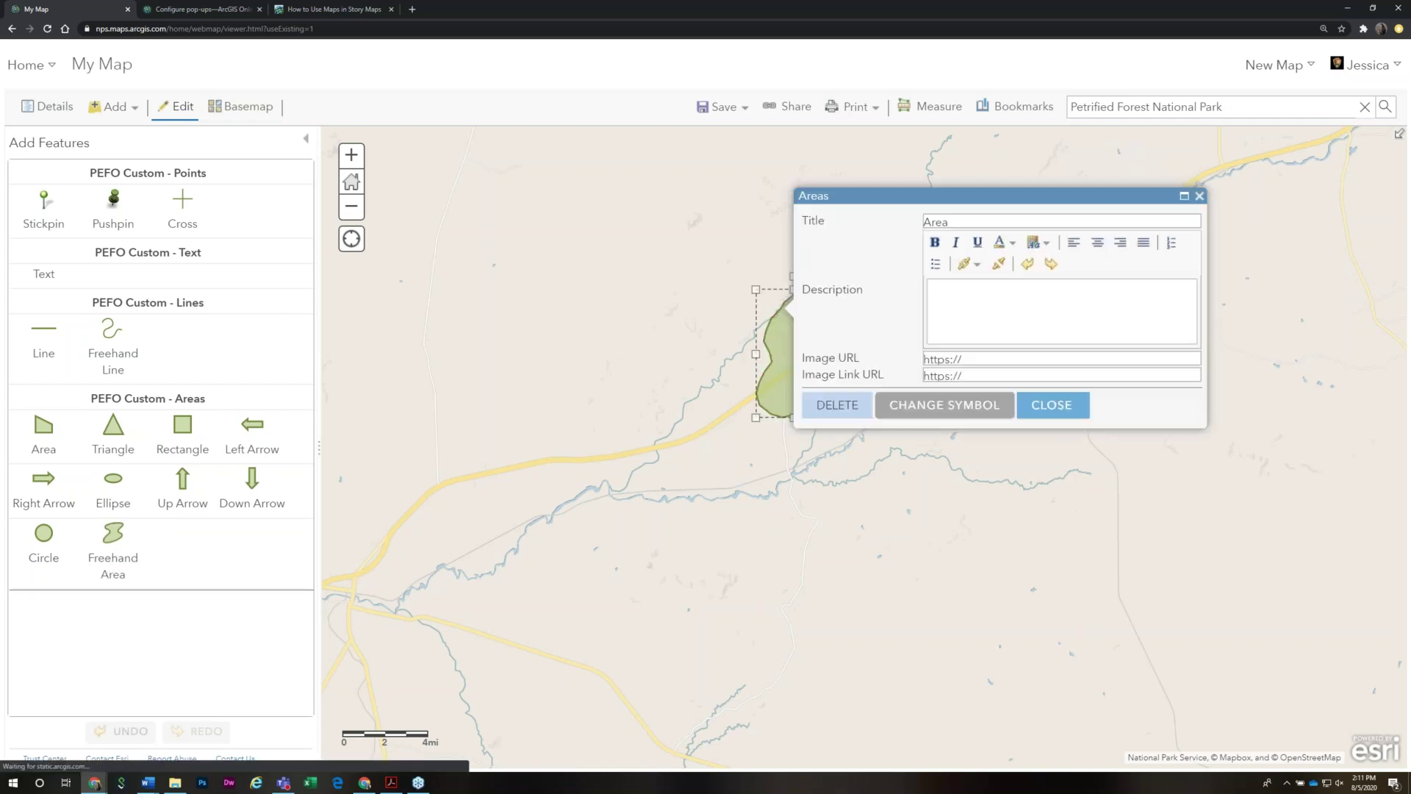
Set the new area's title to Named Area, leaving its description blank
triple_click(1091, 209)
double_click(882, 223)
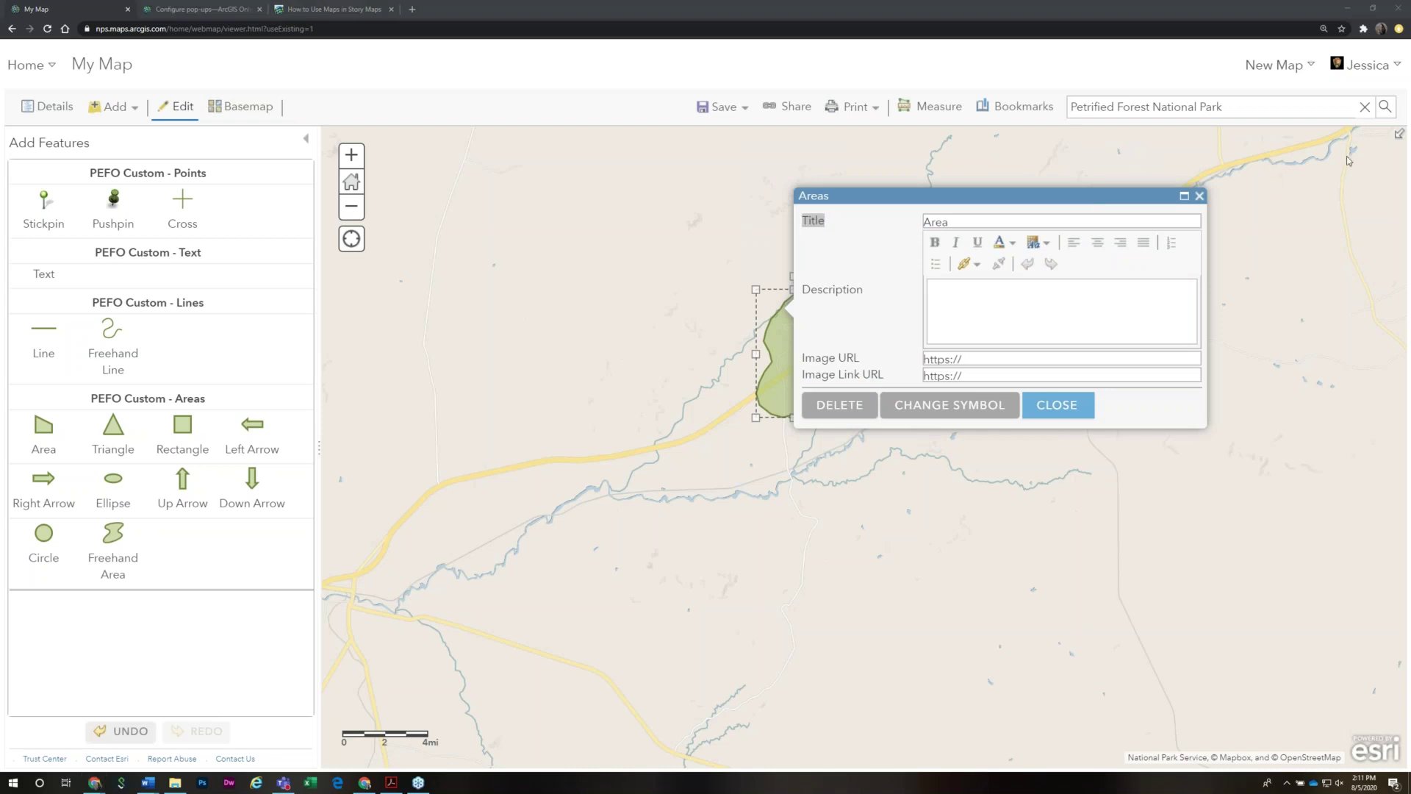
double_click(957, 220)
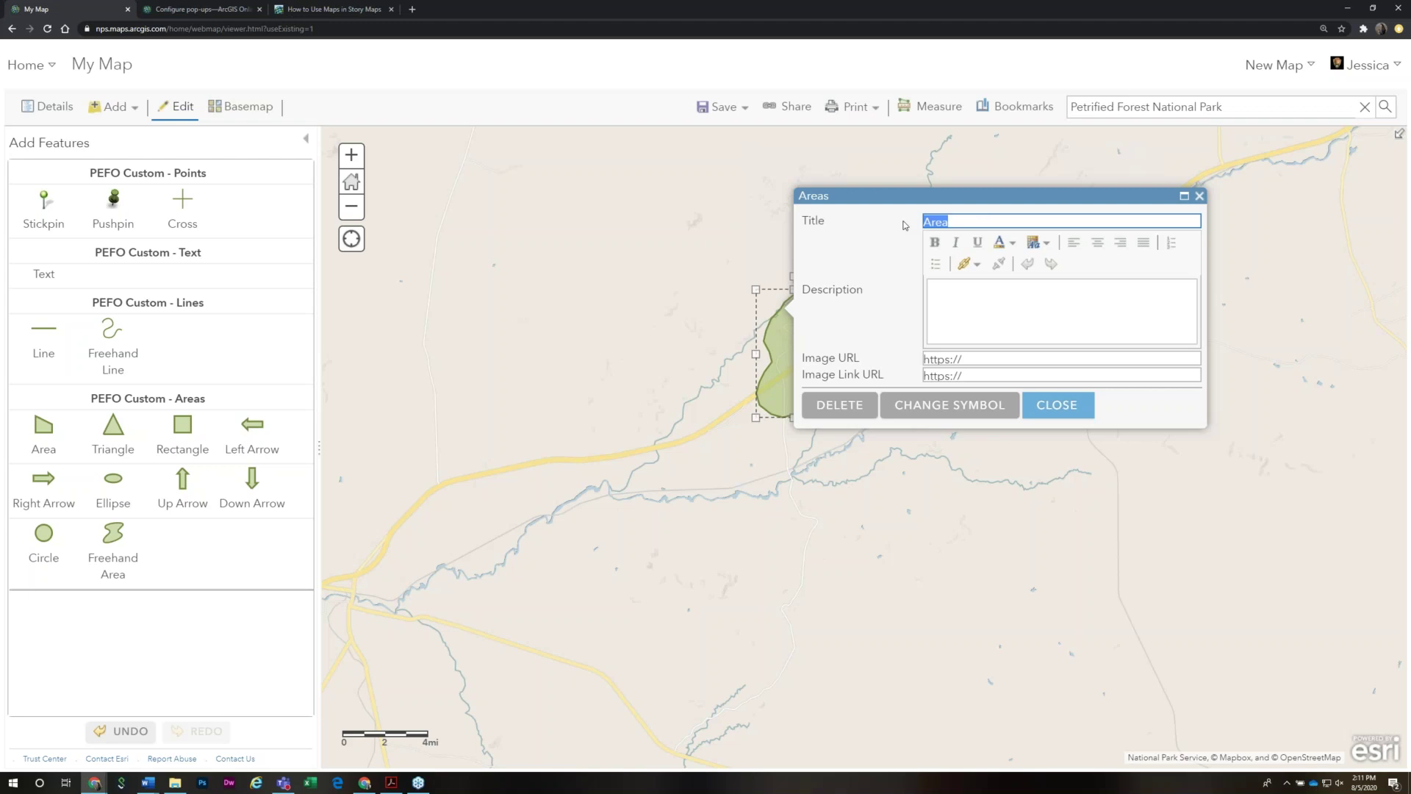
text(Named Area)
click(976, 316)
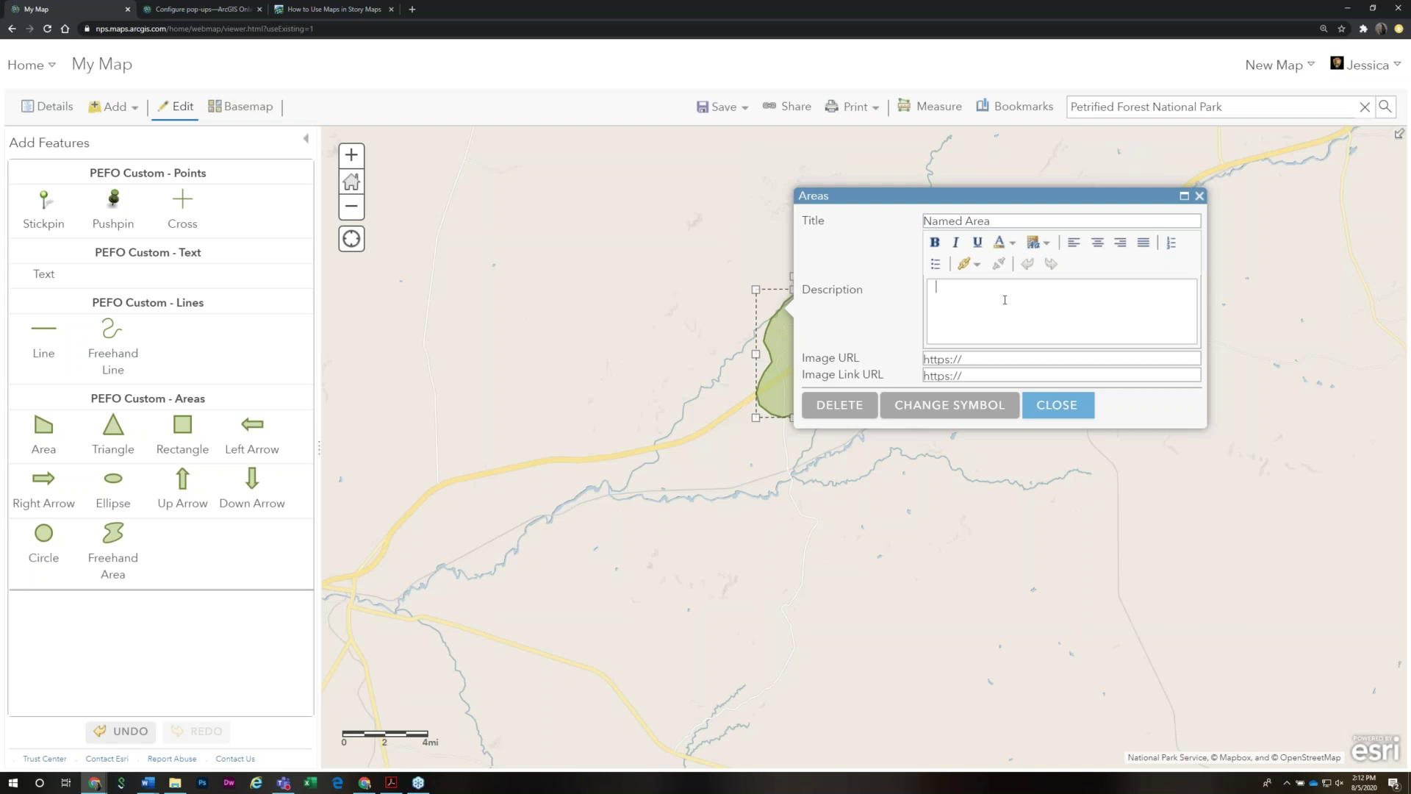
For the area's image URL, switch to the training PDF in Acrobat and copy the location of the NPGallery link under Adding images
click(989, 358)
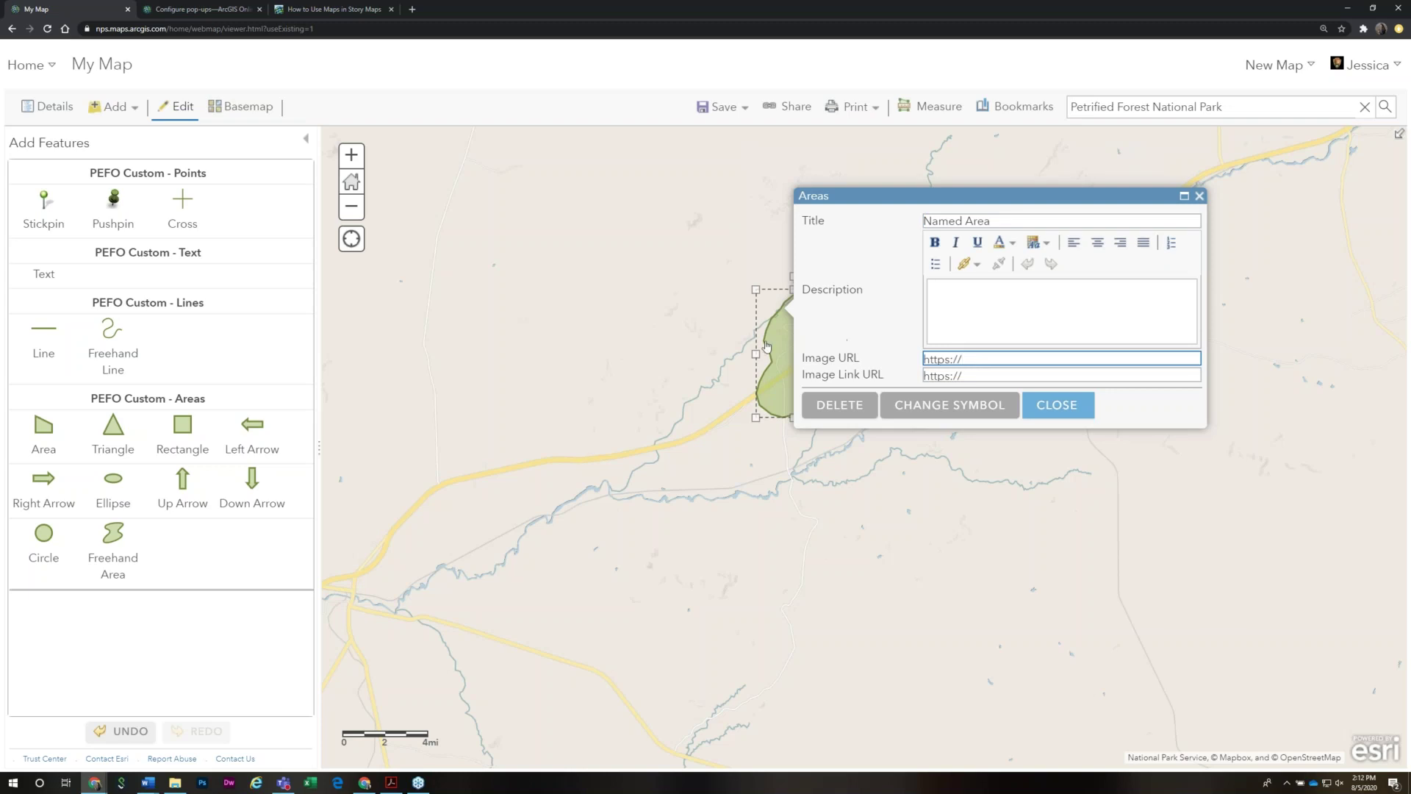
key(super+Tab)
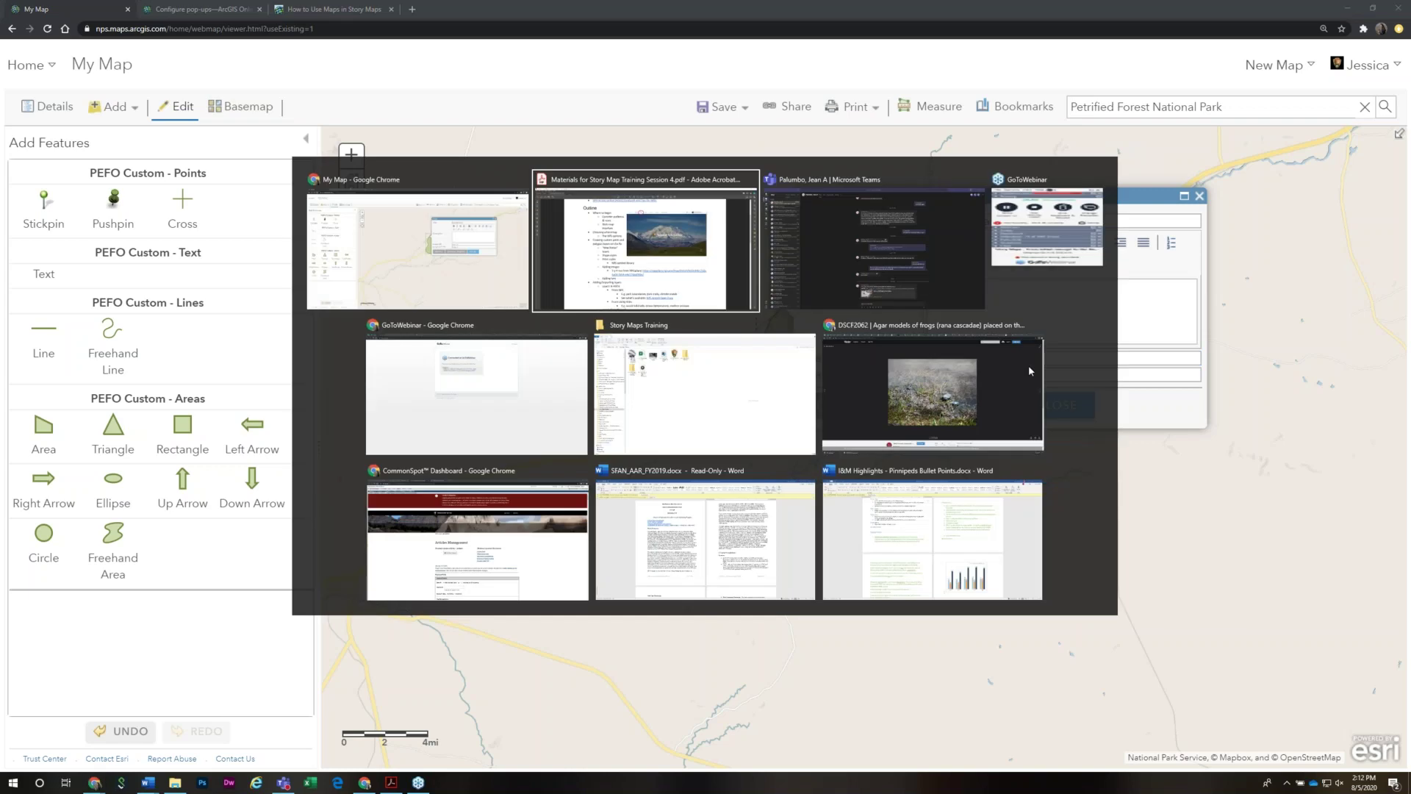
click(737, 521)
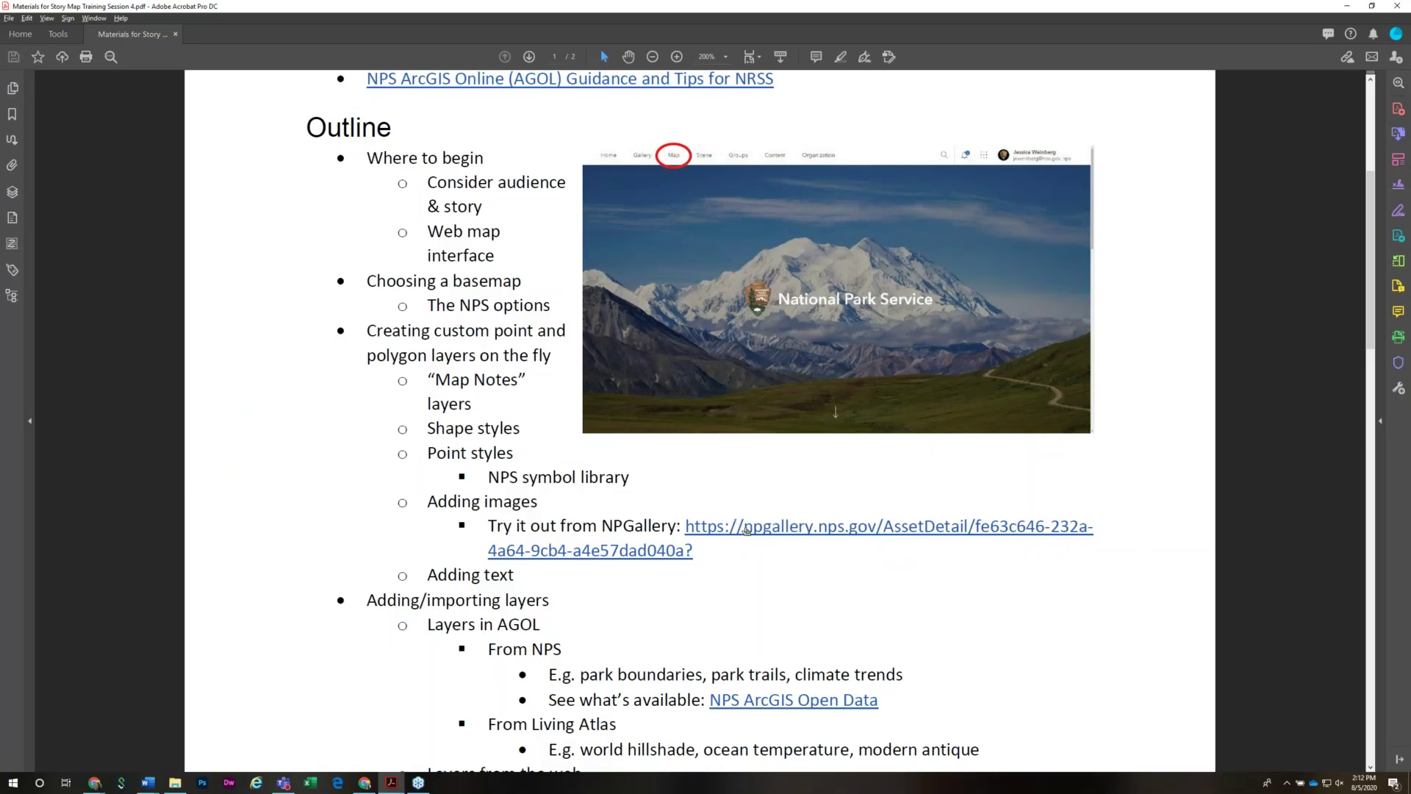
right_click(744, 528)
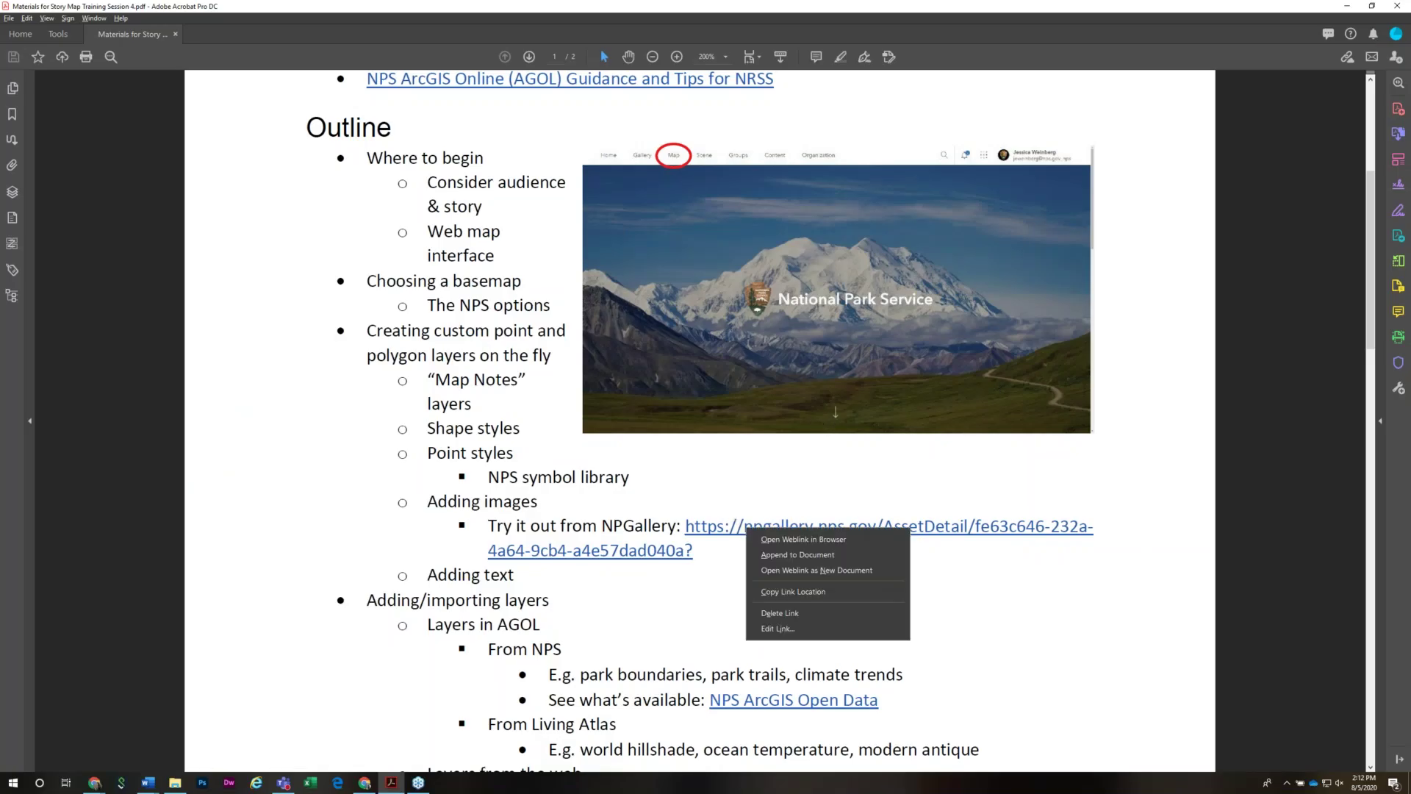
click(773, 601)
Switch back to Chrome and open the copied NPGallery link in a new browser tab
key(super+Tab)
click(757, 514)
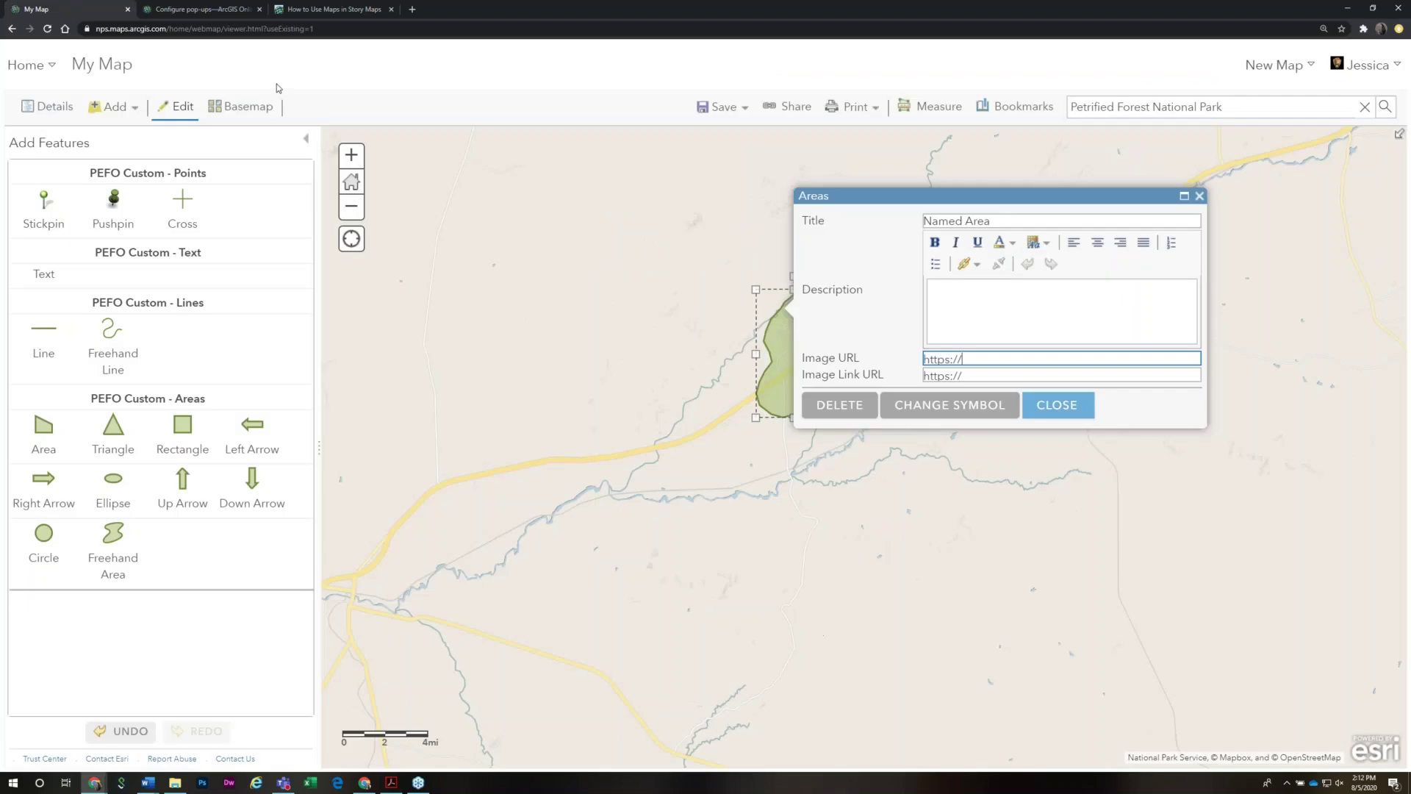
click(412, 9)
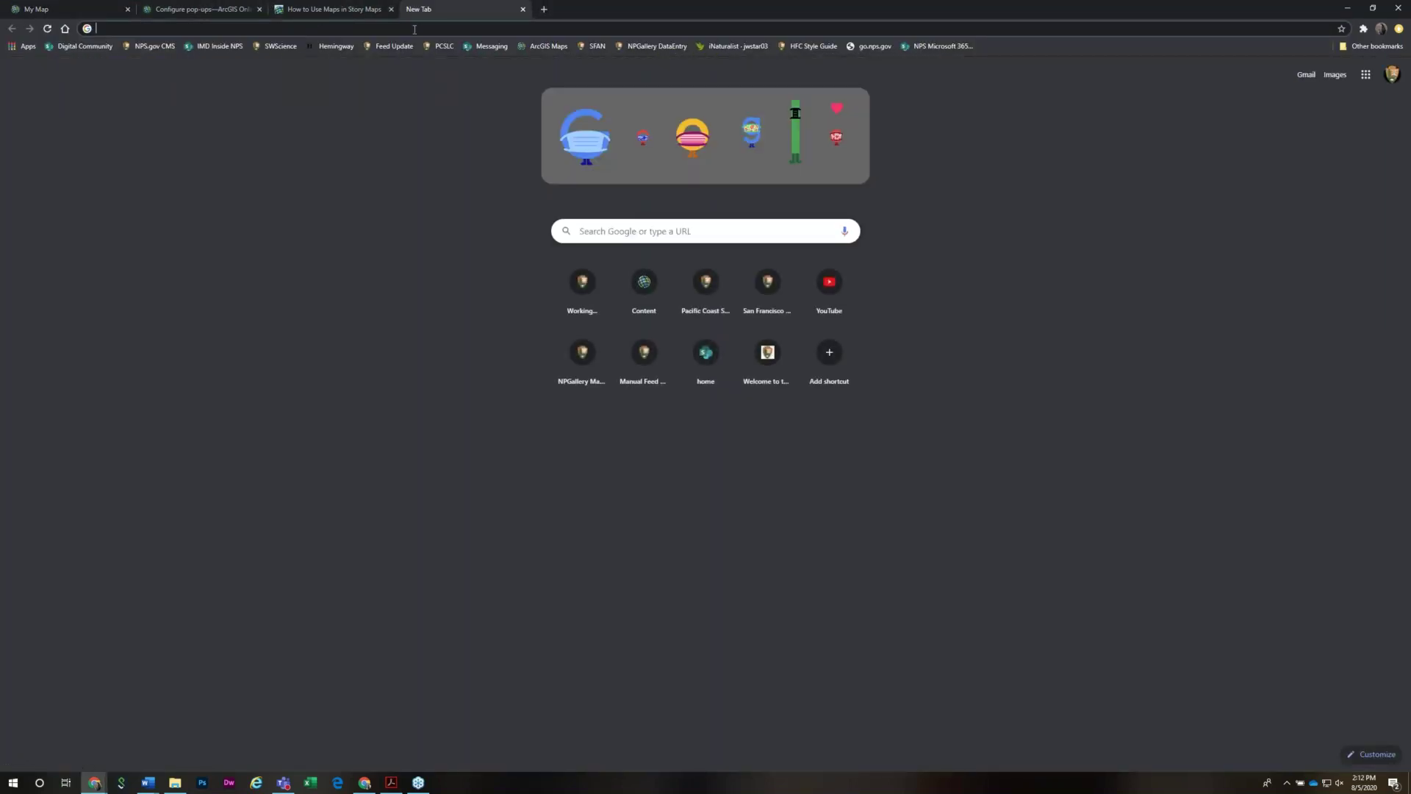
key(ctrl+v)
key(Return)
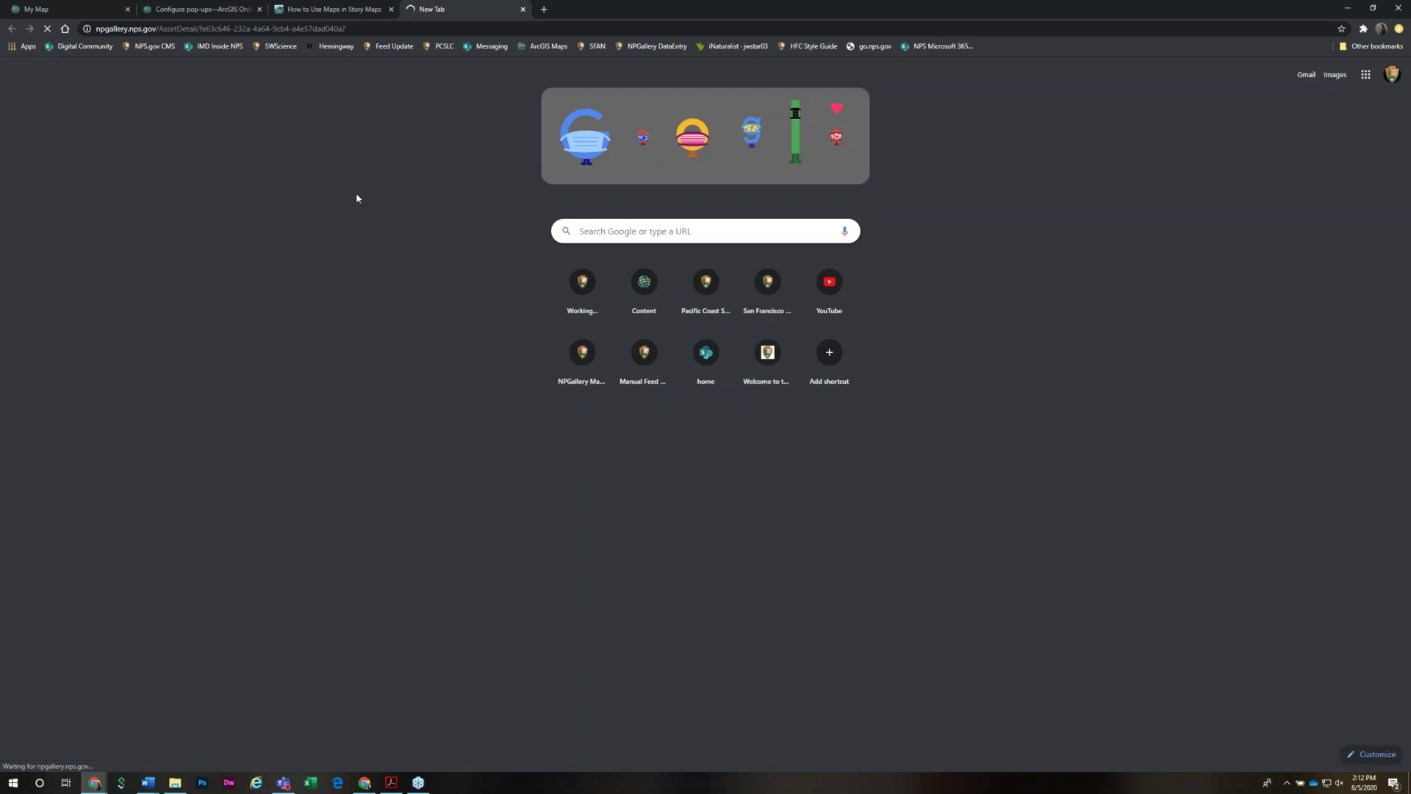
On the NPGallery horned lark asset page, copy the link address of the small jpg version, 500x332
click(45, 11)
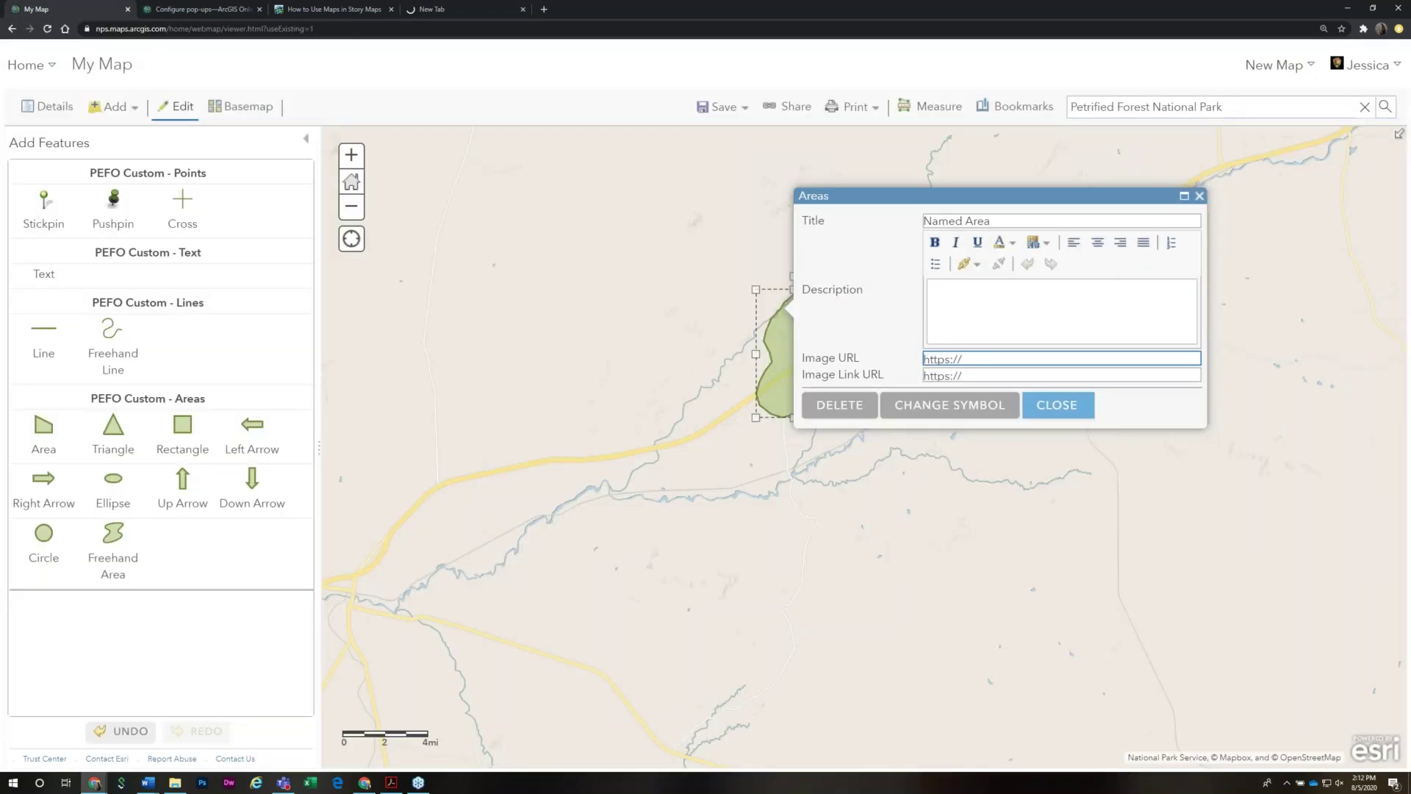
drag(843, 375, 883, 375)
click(963, 375)
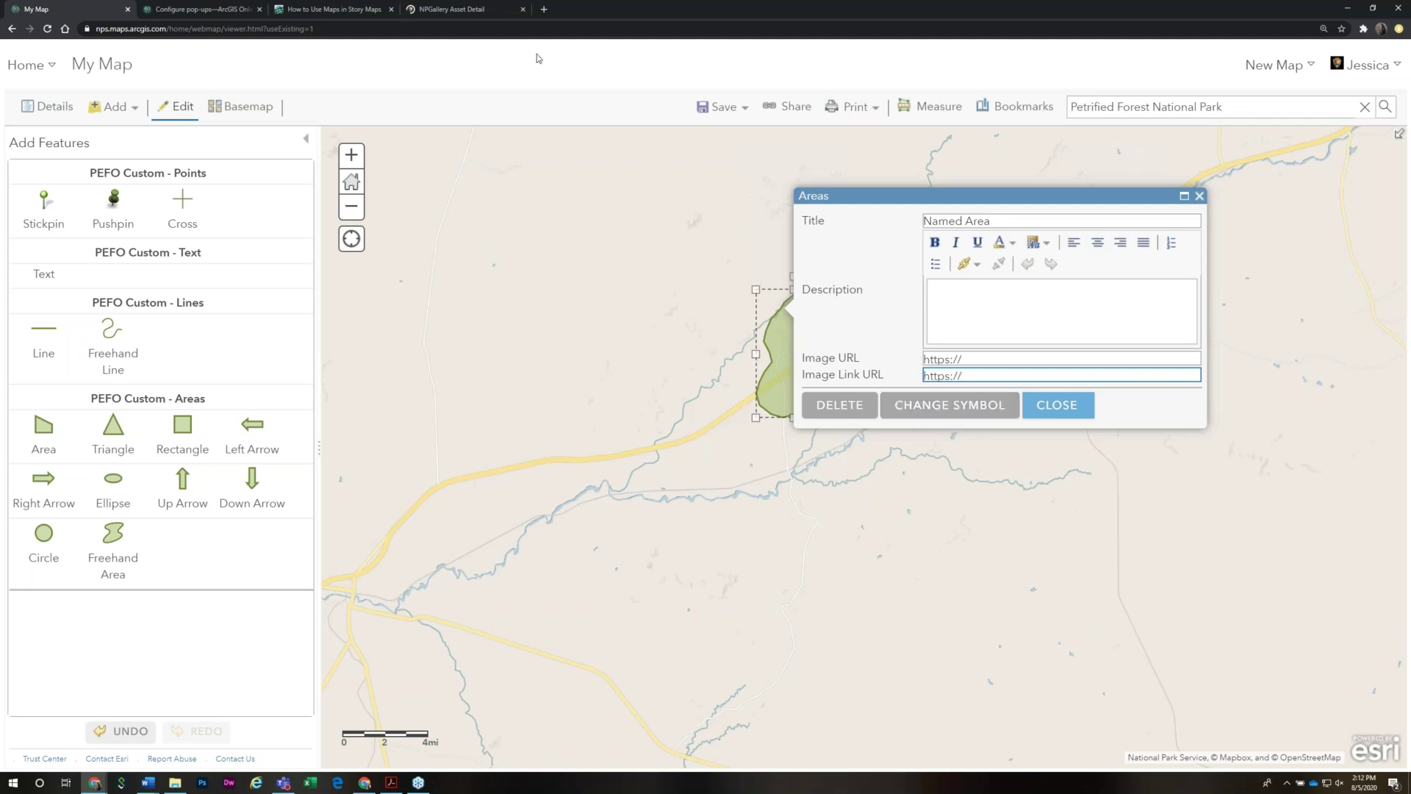
click(461, 12)
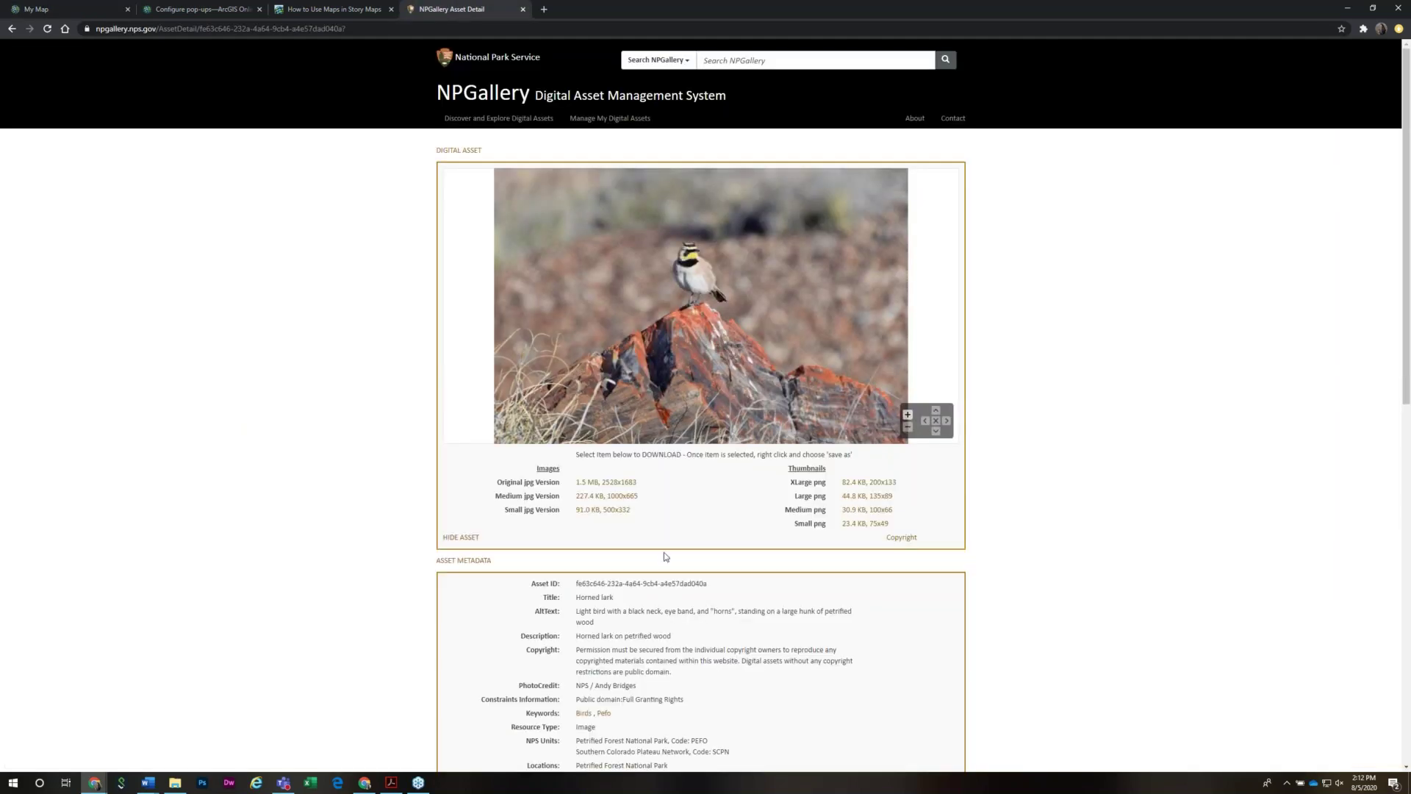
right_click(599, 515)
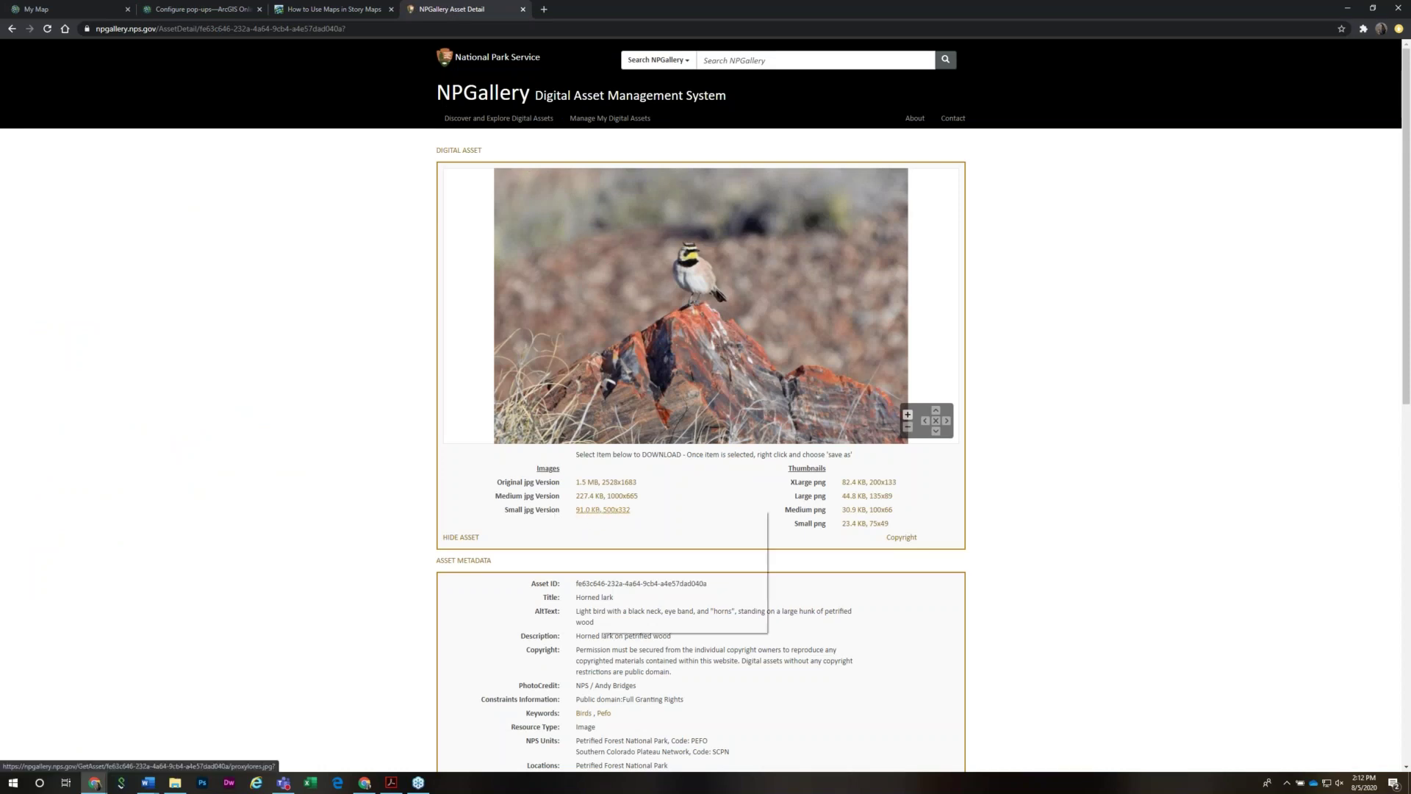
click(655, 594)
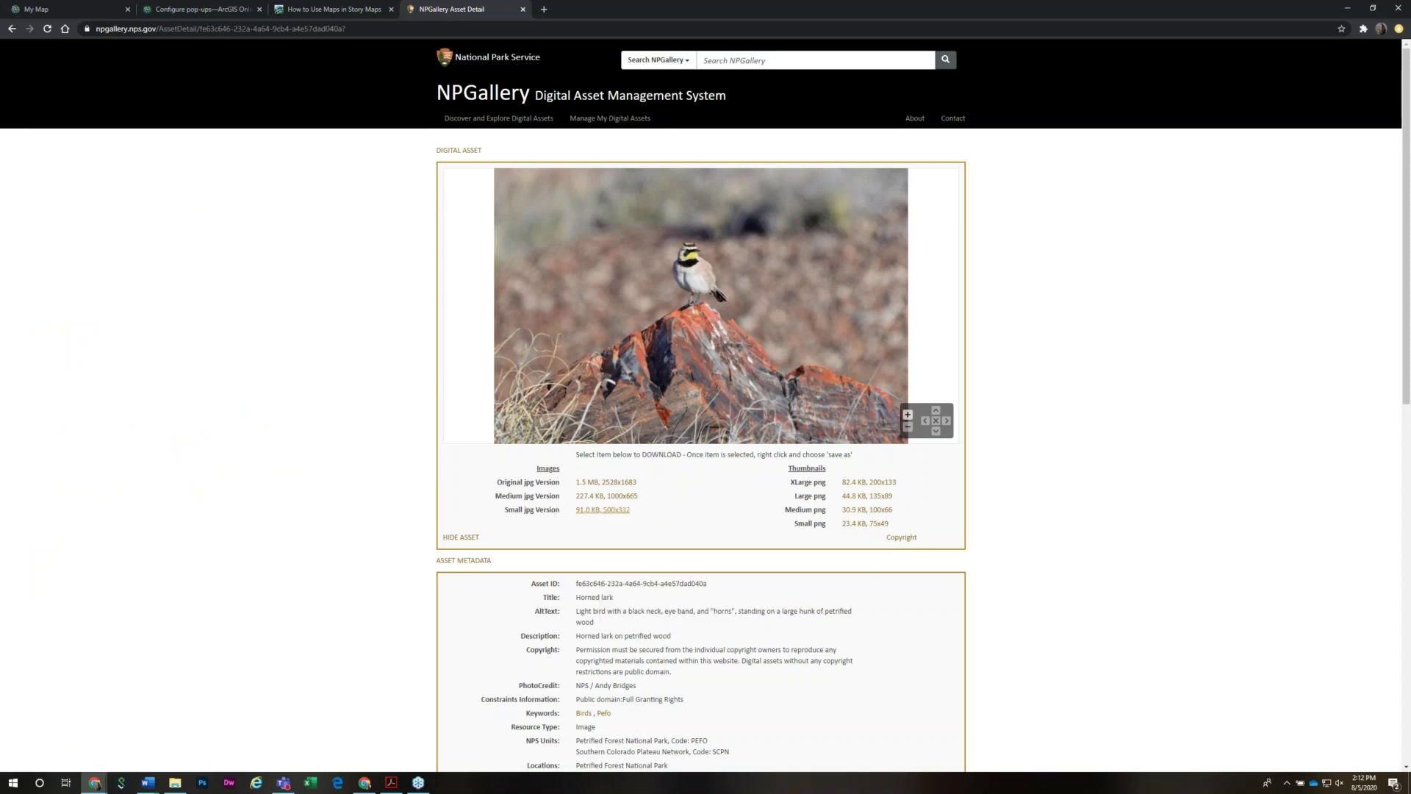
Back in the My Map tab, replace the area's Image URL with the copied small jpg link
key(alt+Tab)
key(alt+shift+Tab)
click(73, 9)
drag(981, 359, 888, 356)
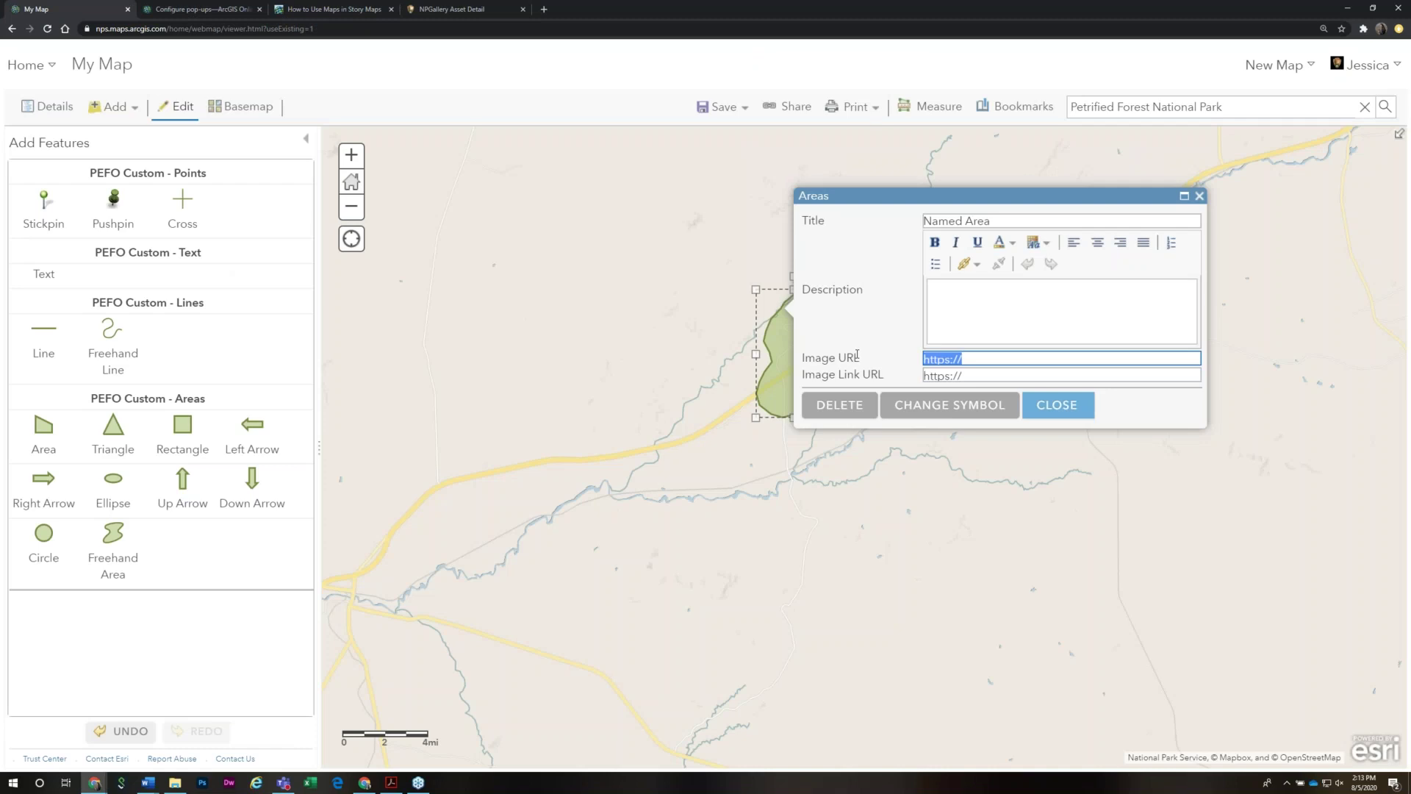
key(ctrl+v)
Copy the NPGallery link address of the original jpg version, 2528x1683, and paste it as the area's Image Link URL
click(973, 375)
click(452, 9)
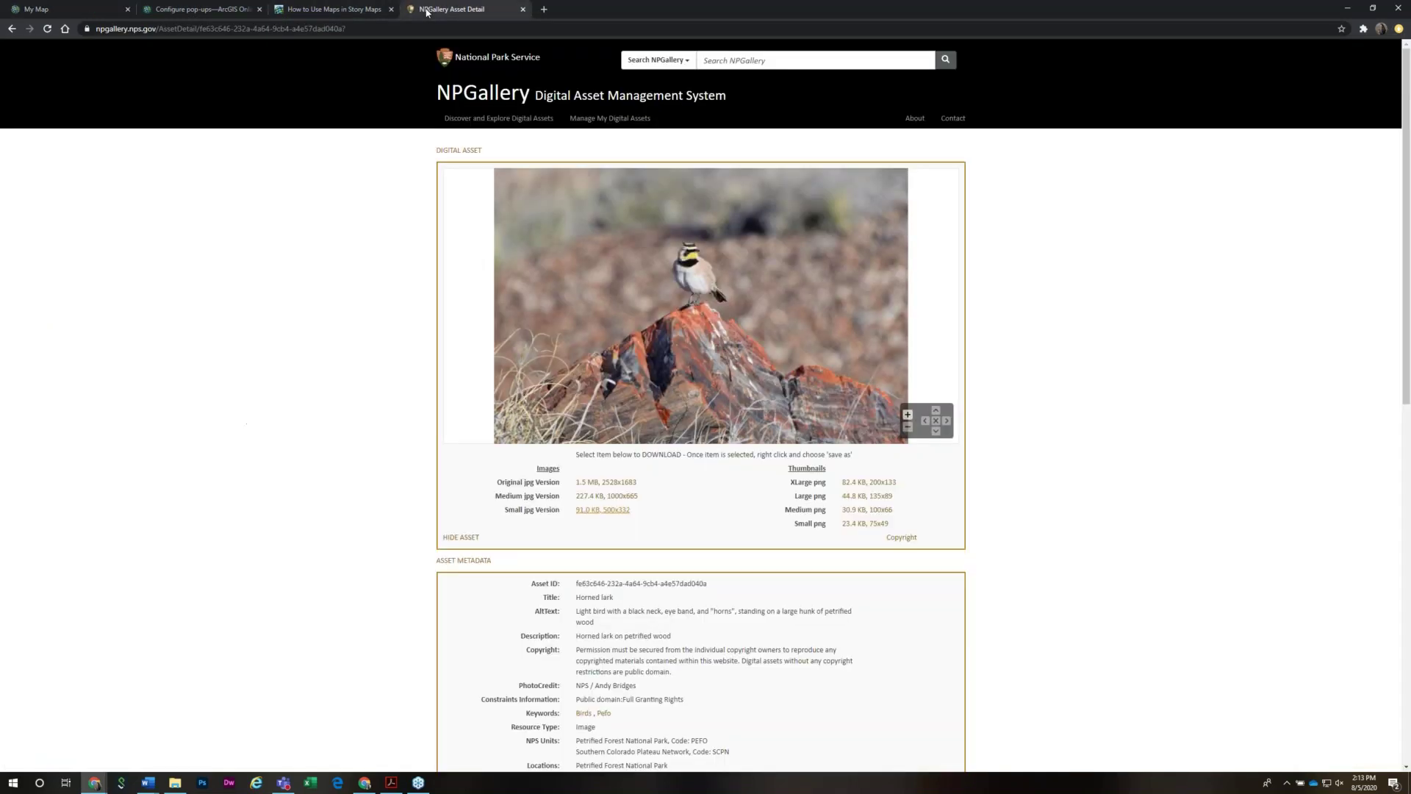
click(210, 30)
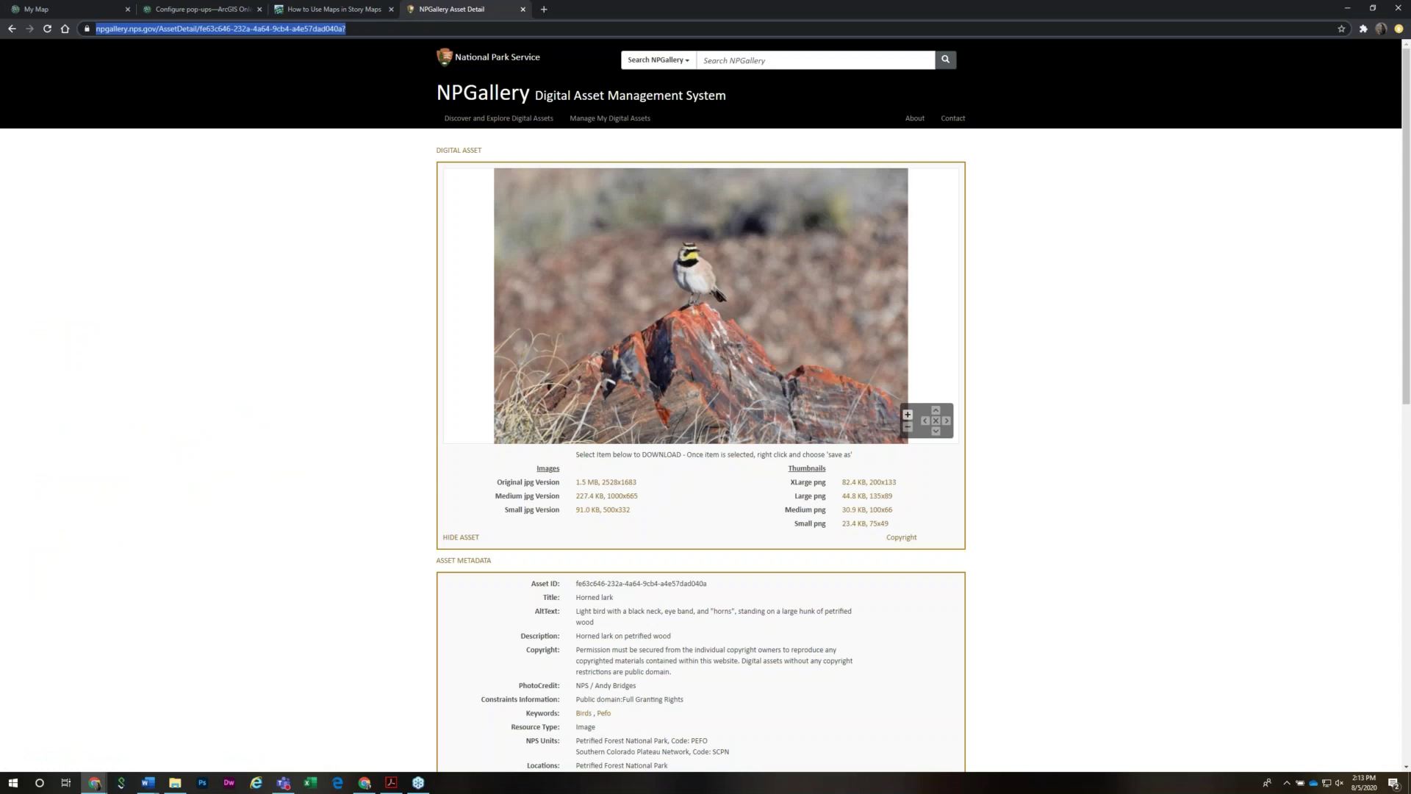
right_click(624, 485)
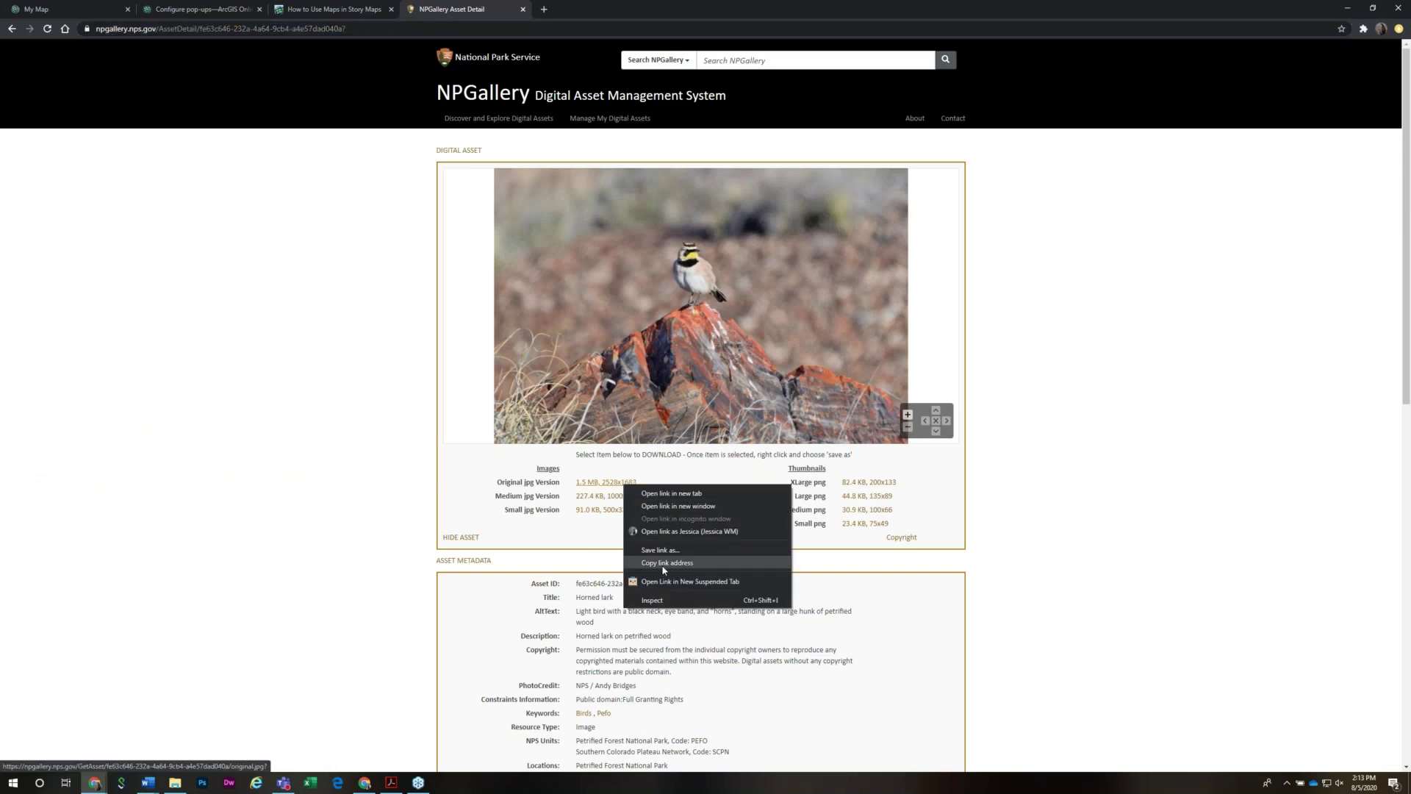
click(666, 563)
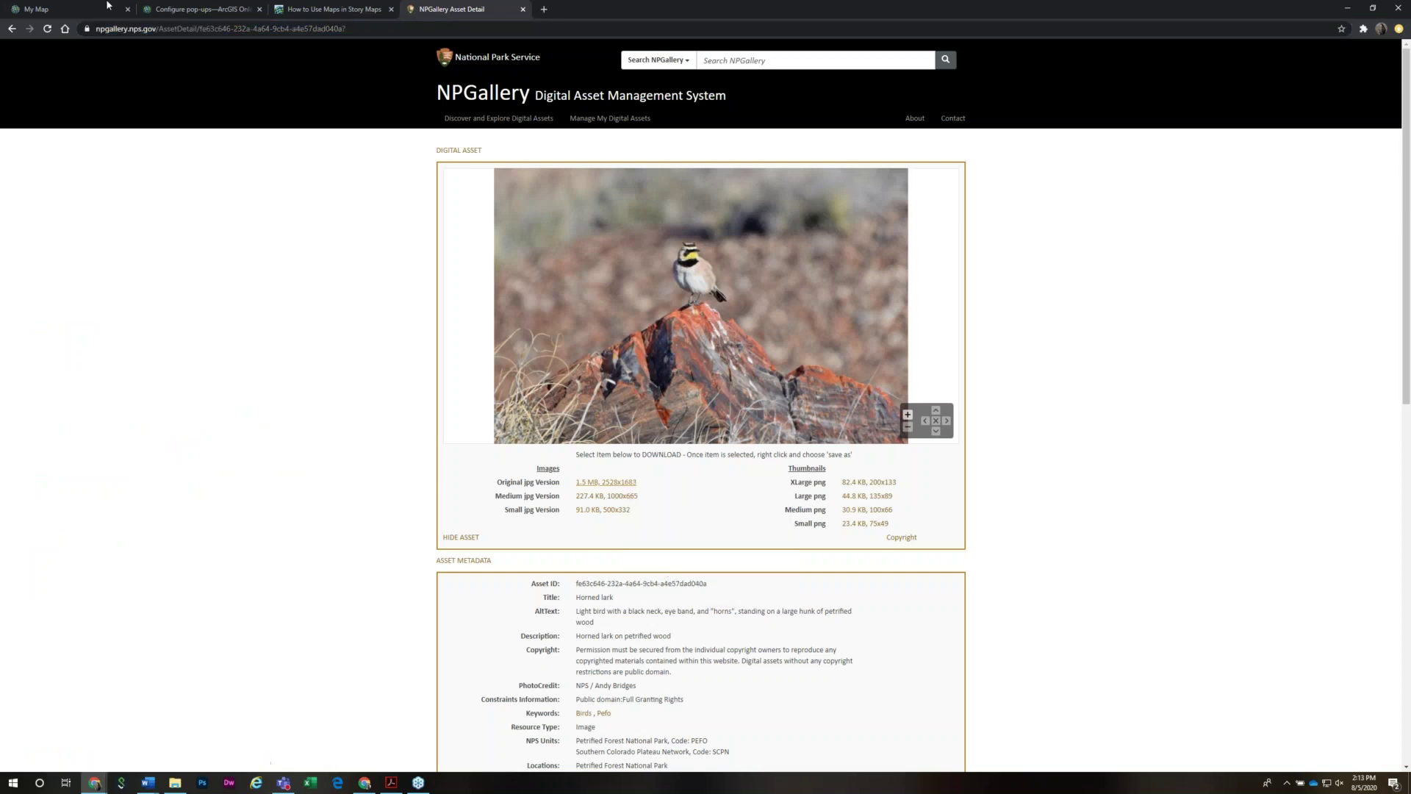
click(64, 18)
key(ctrl+a)
key(ctrl+v)
Enter "Description of shape." as the area's description and close its editing form
click(1020, 312)
text(Desc)
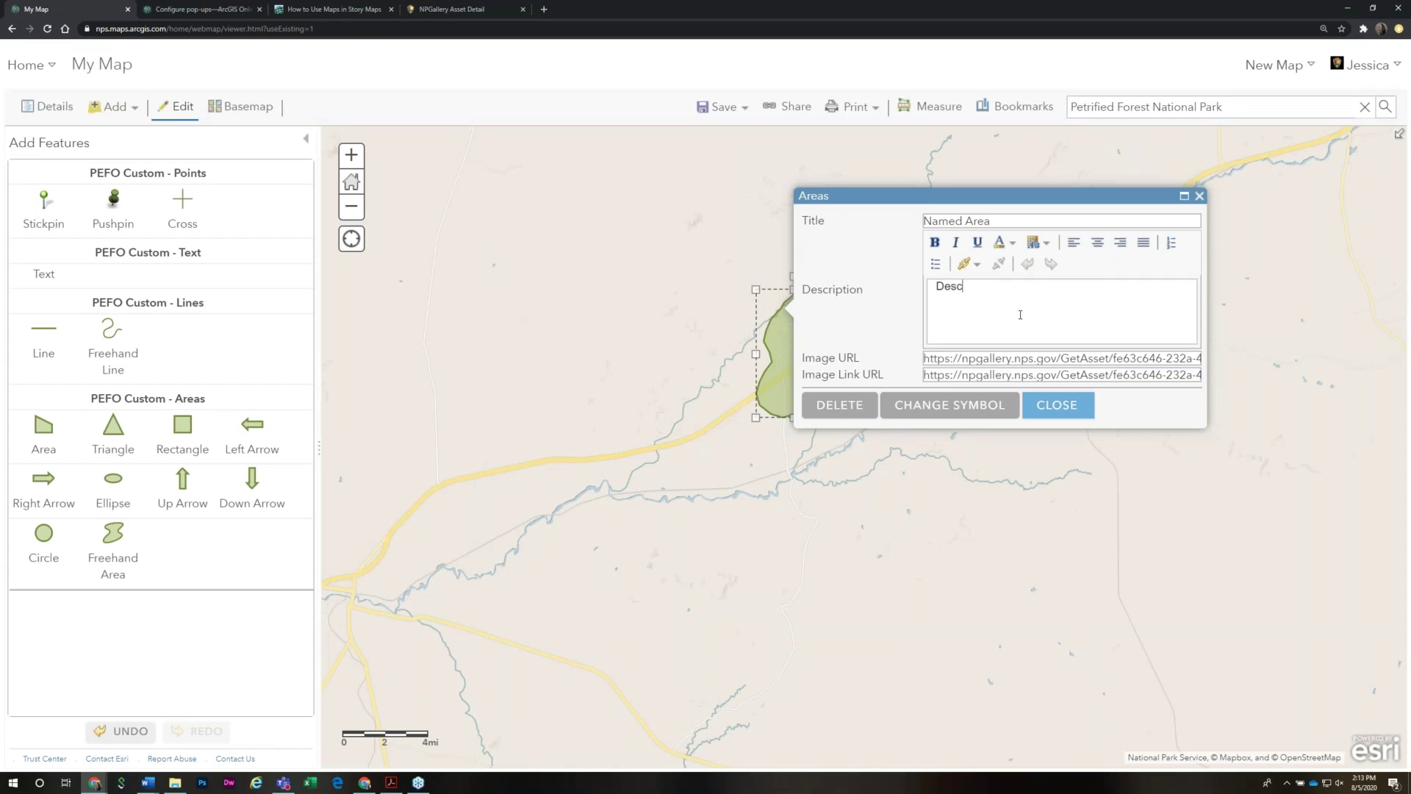
text(ription of shape.)
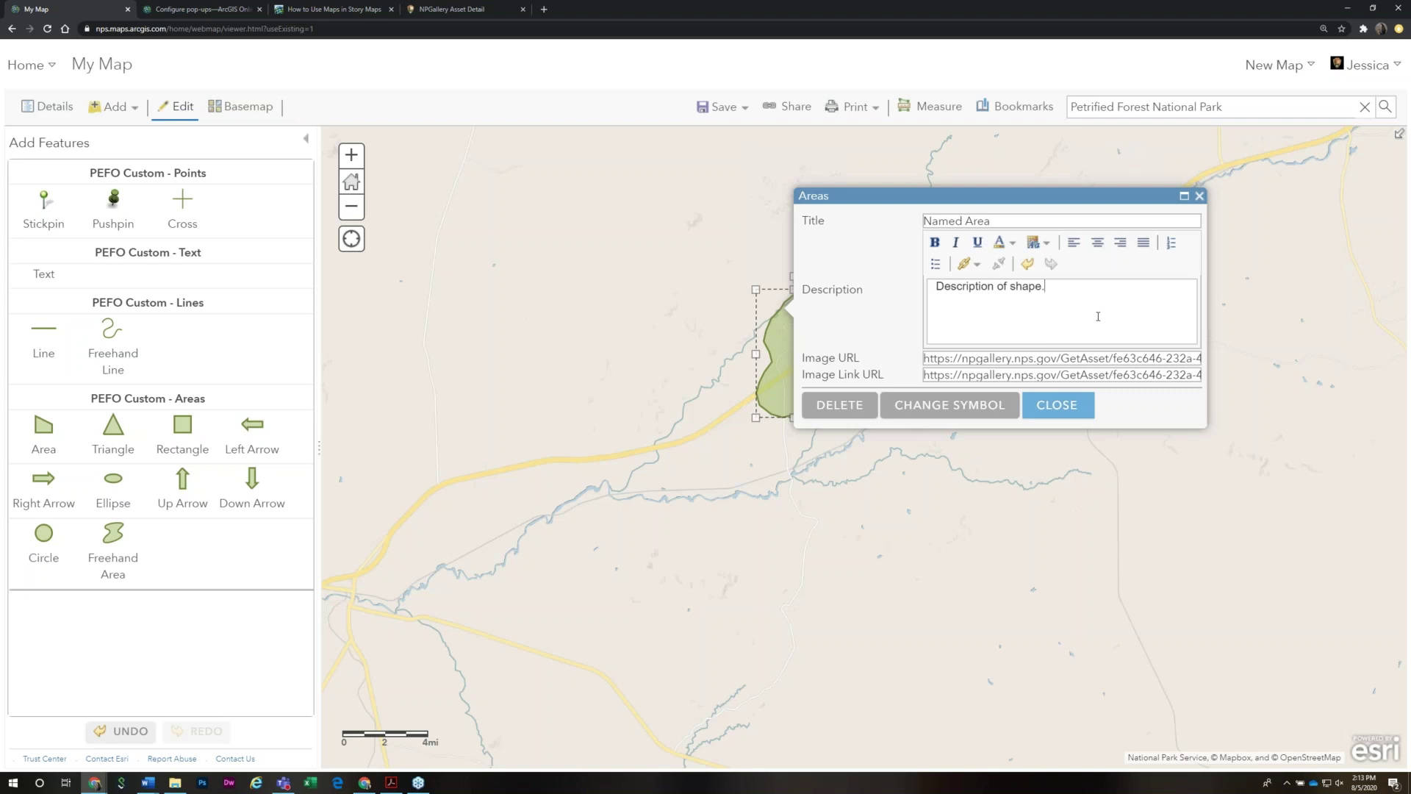
click(1063, 411)
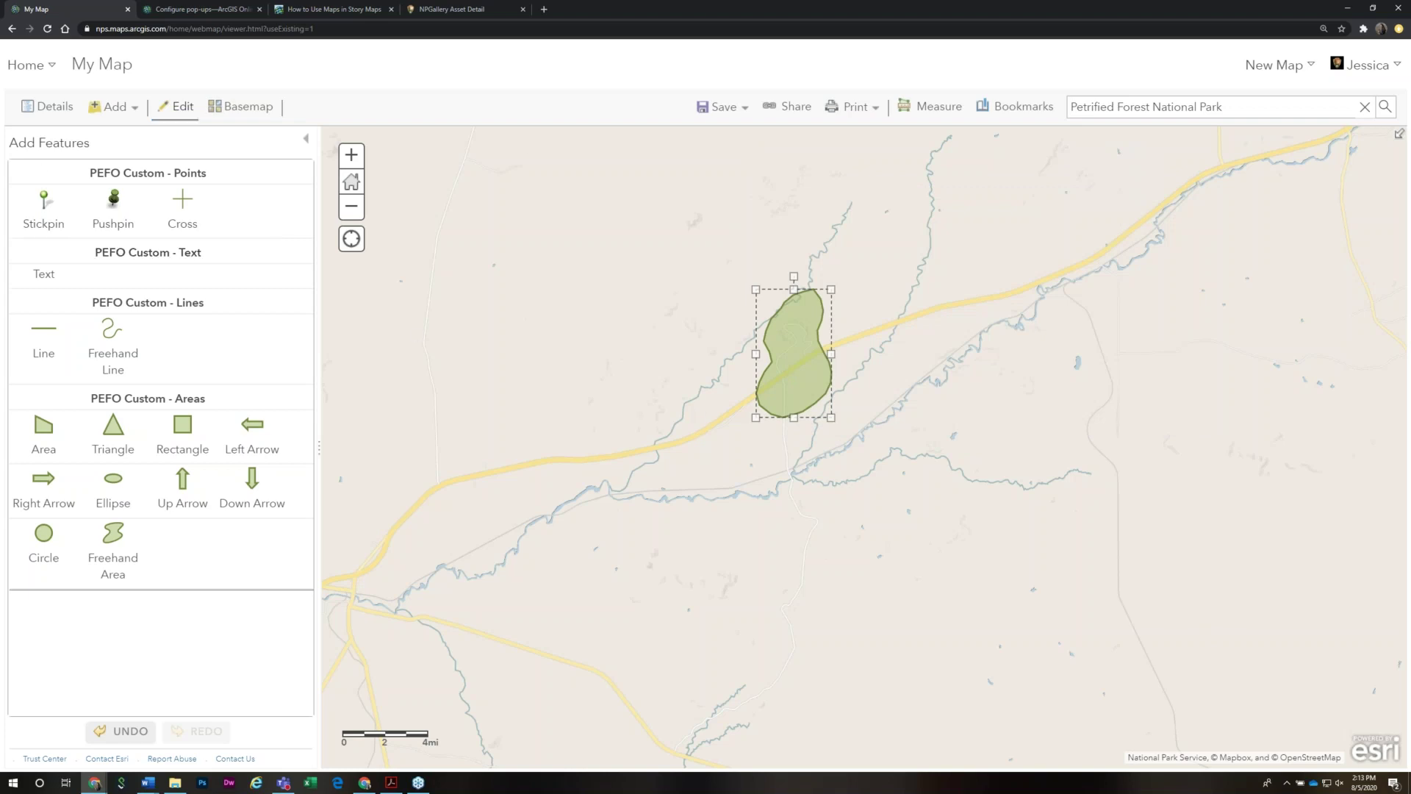
Leave editing mode and view the area's pop-up to check its title, description and image
click(45, 115)
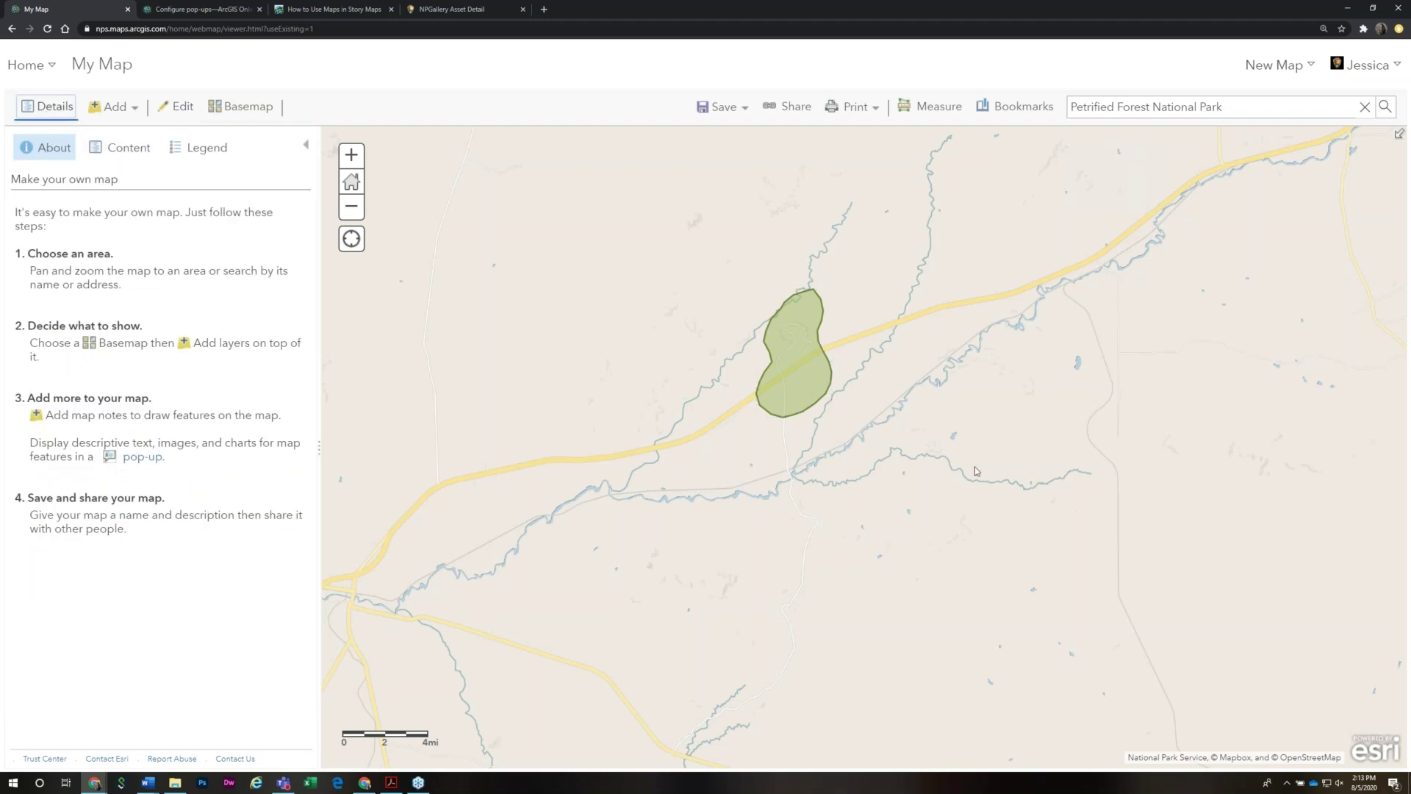
click(820, 391)
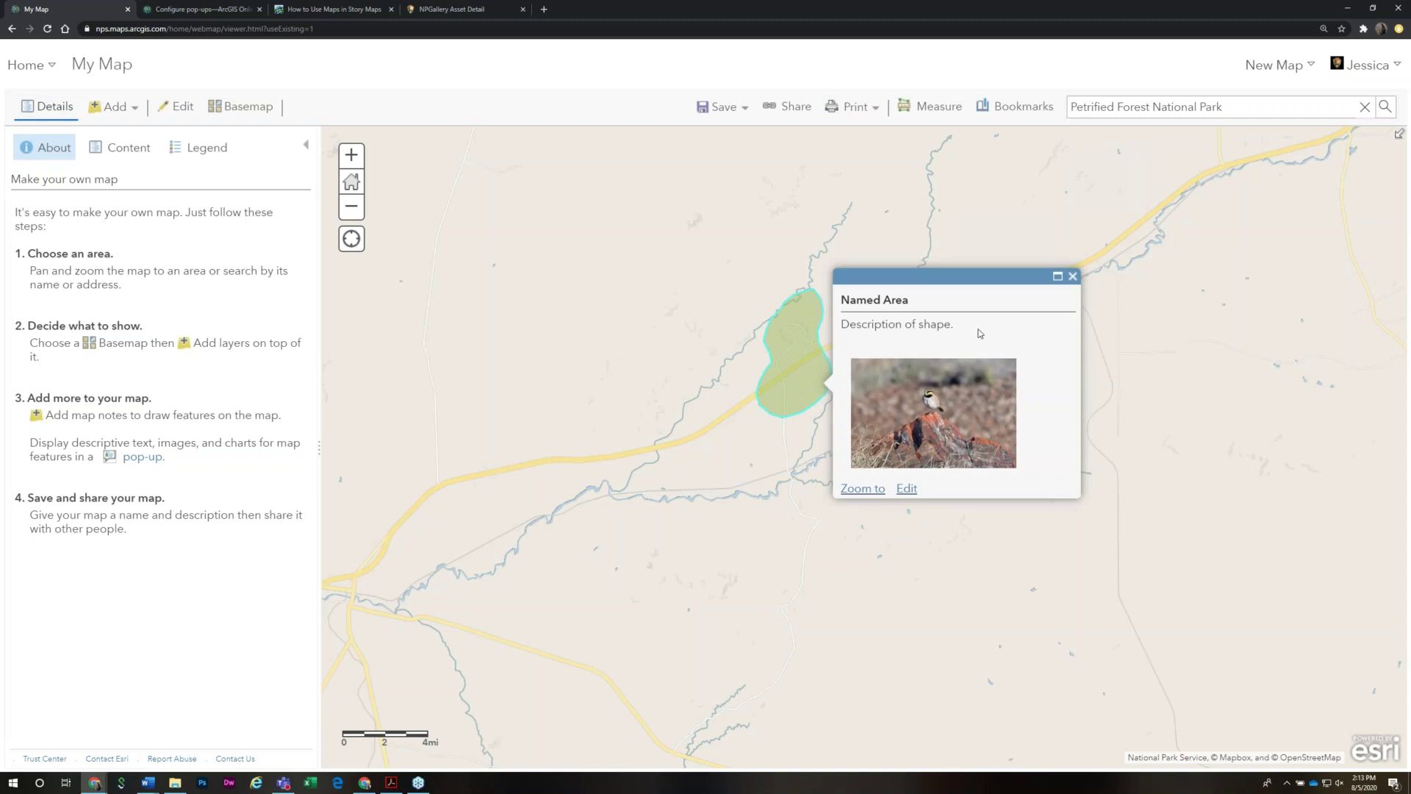
drag(937, 324, 856, 299)
click(695, 355)
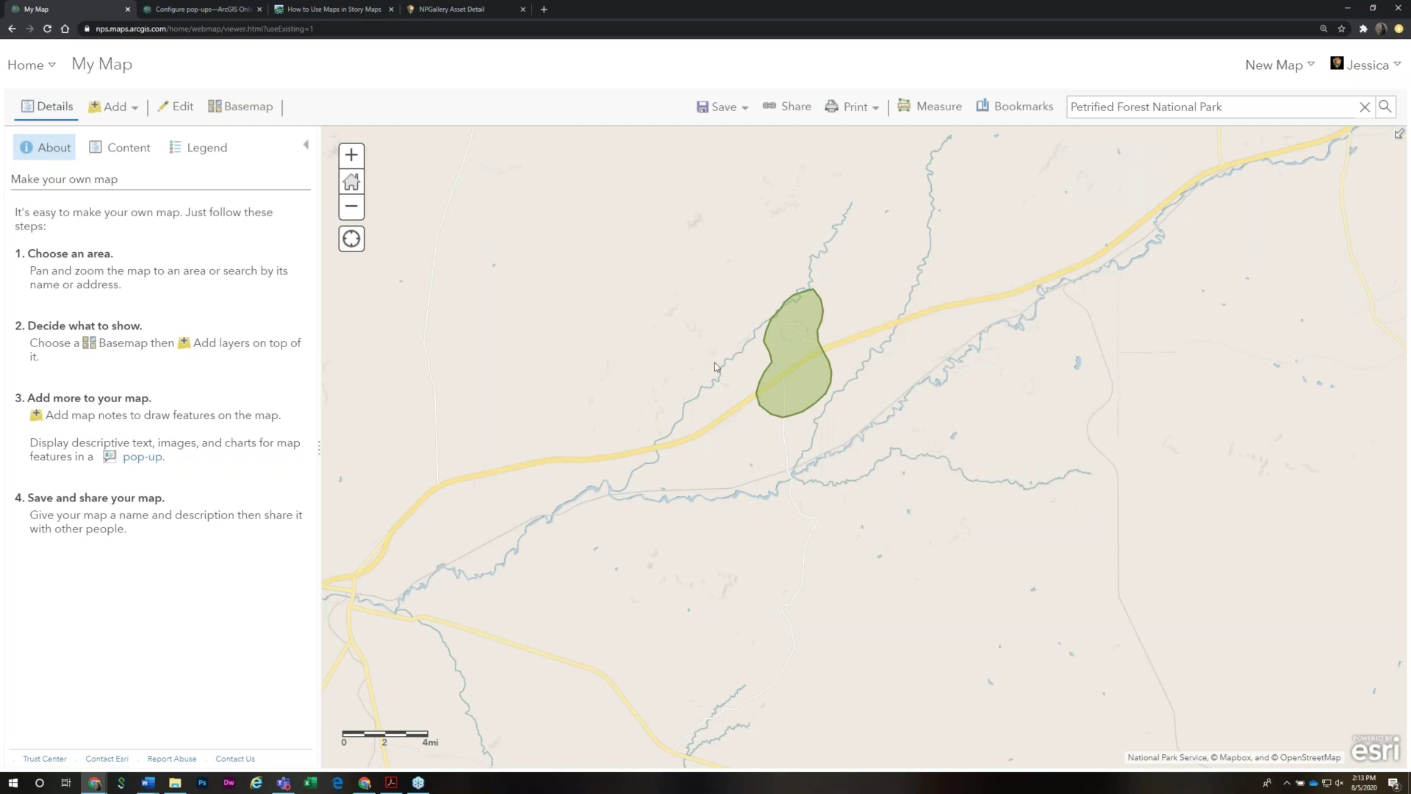
Reopen Named Area for editing and change its symbol fill to dark blue #004DA8 with 0% transparency
click(818, 394)
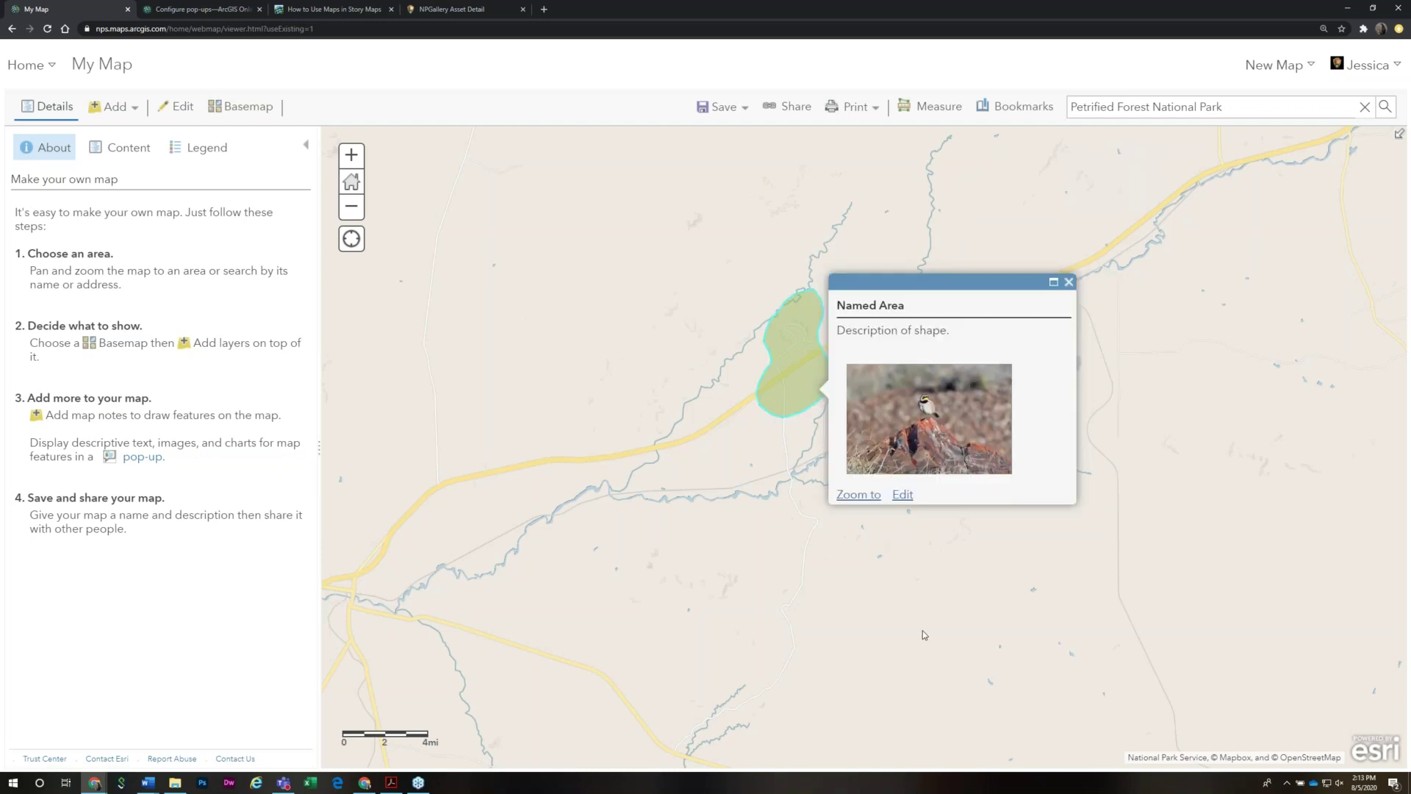
click(905, 496)
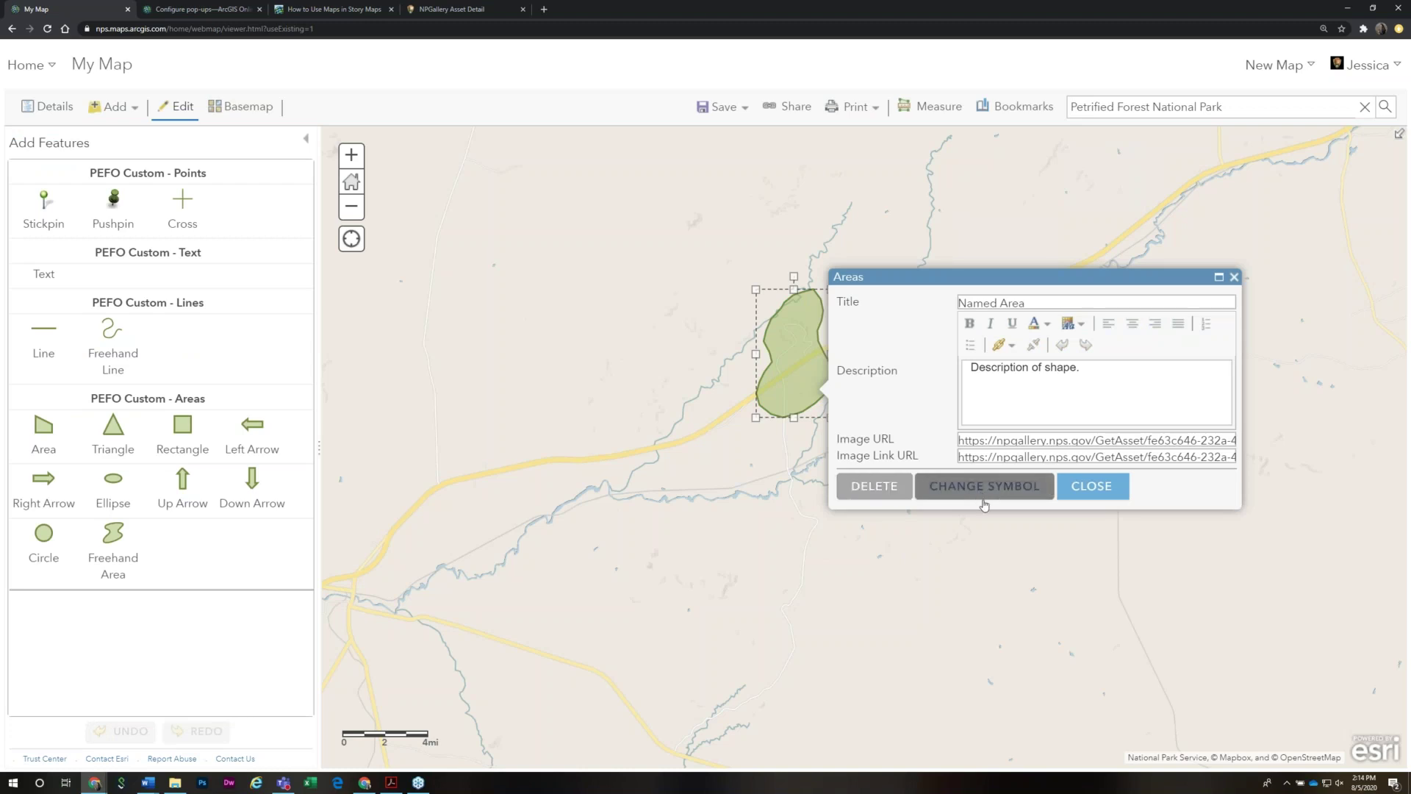
click(1003, 488)
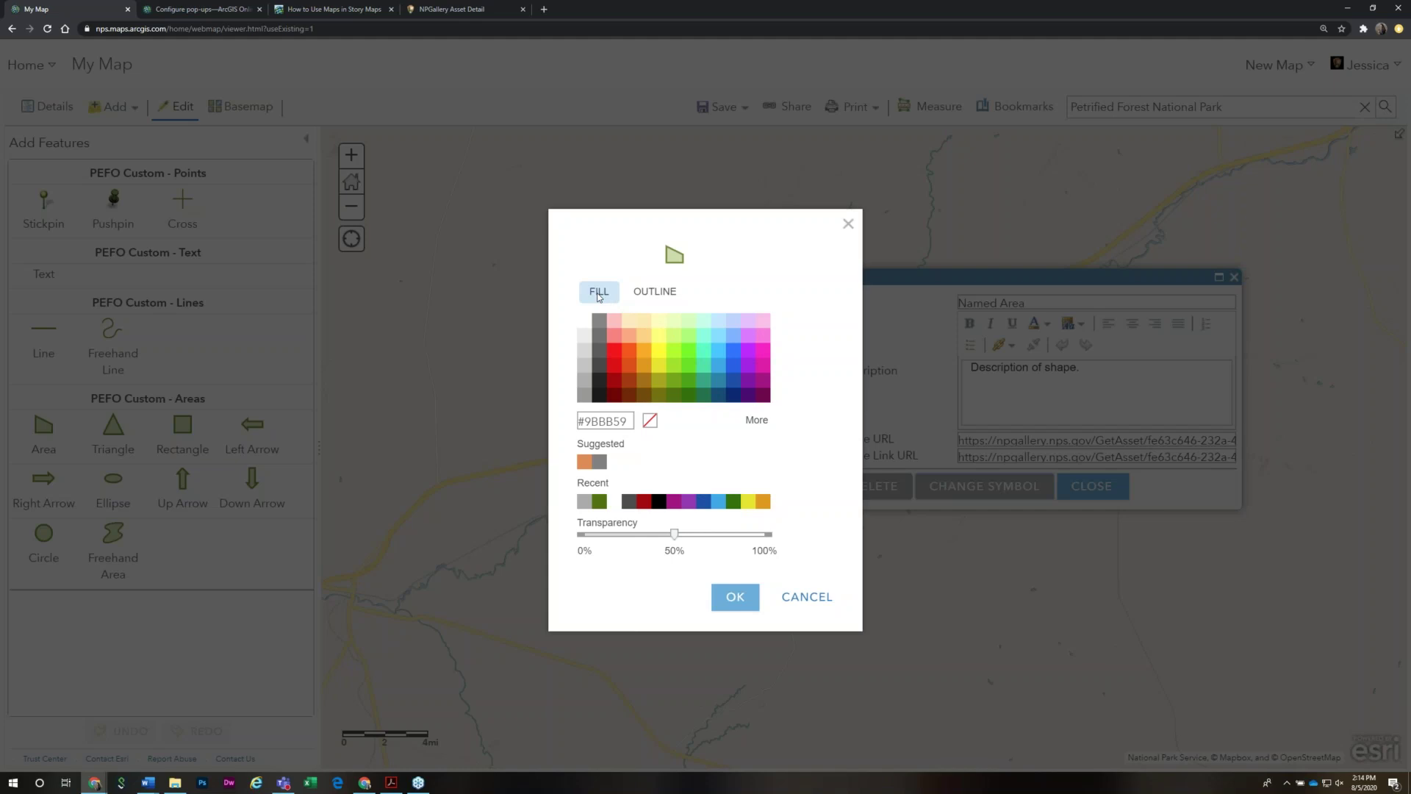
click(645, 294)
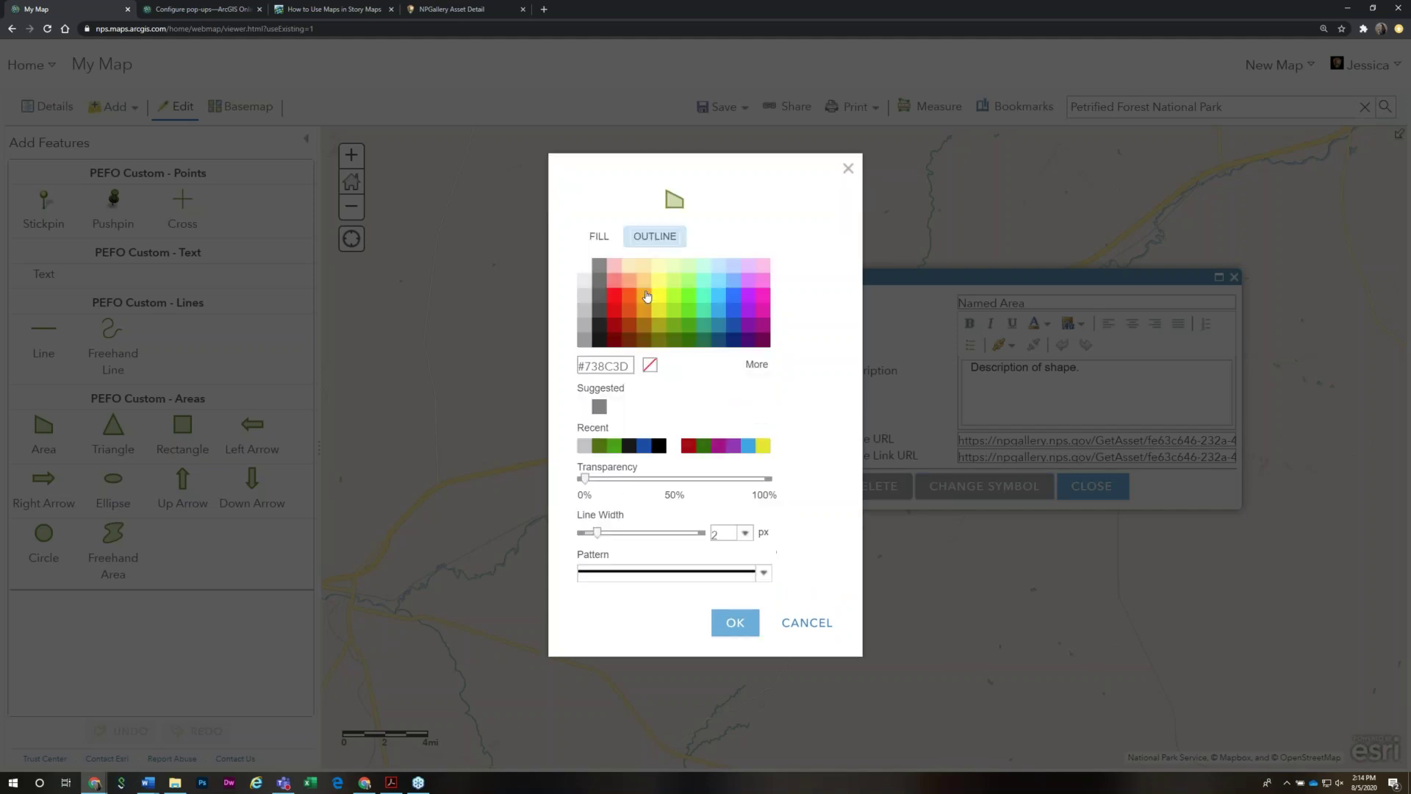
click(600, 238)
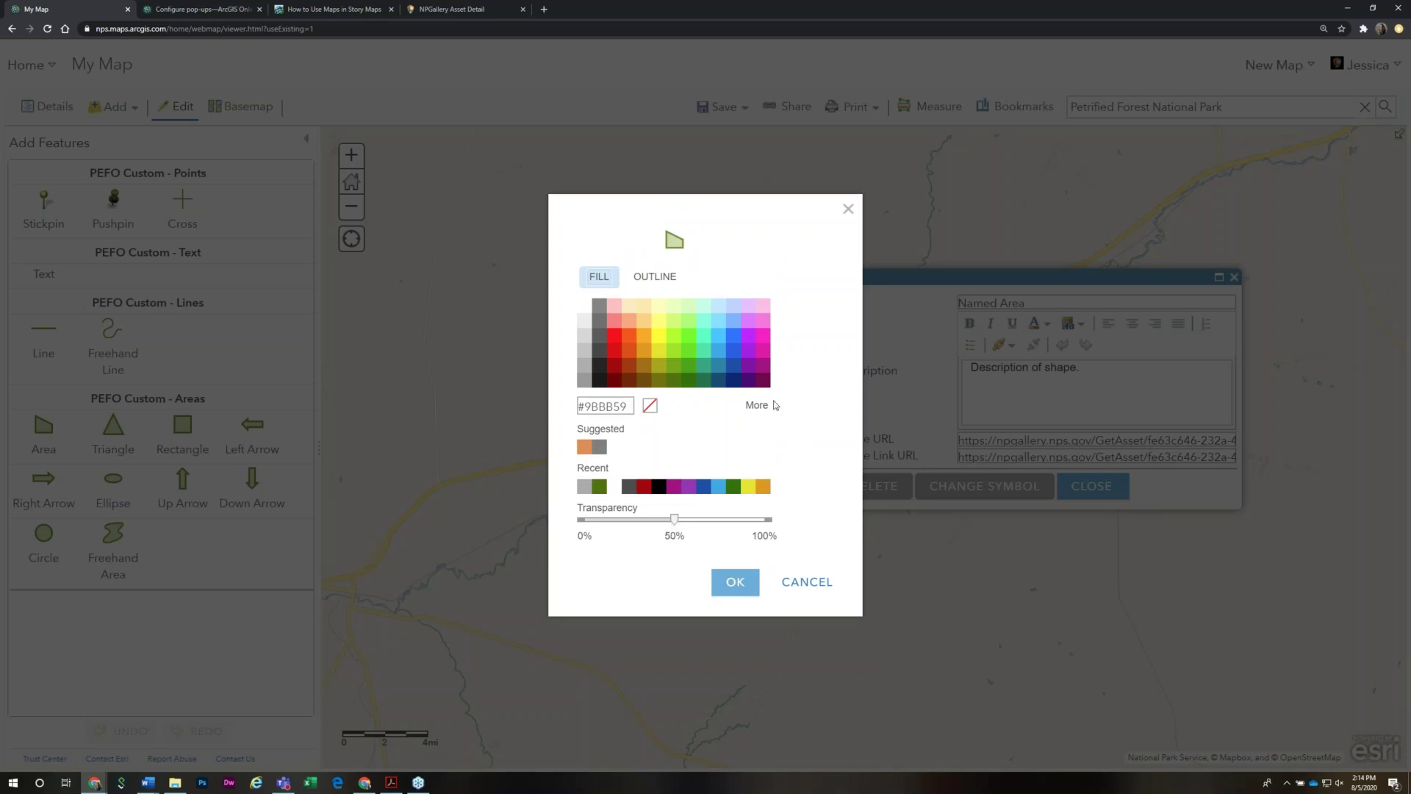
click(735, 366)
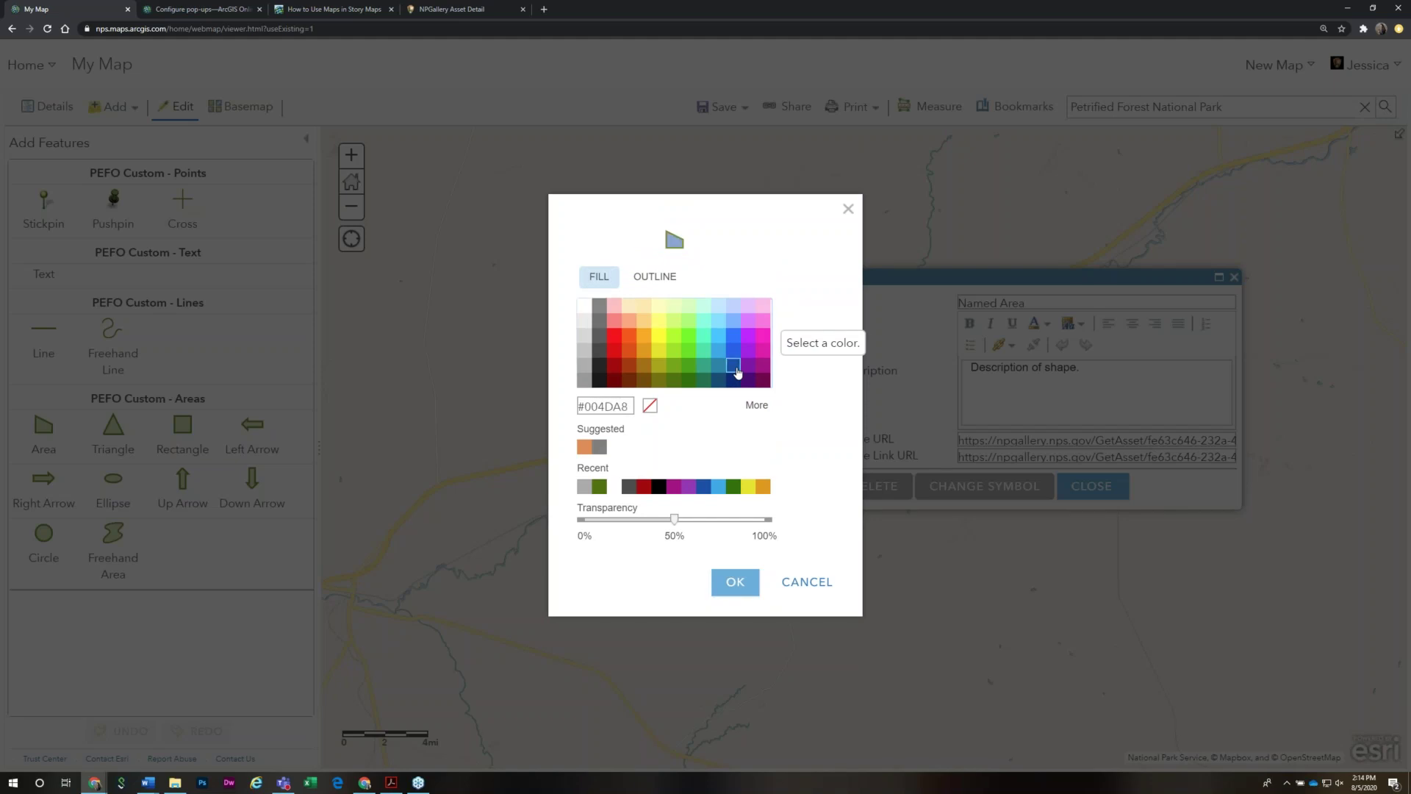
drag(674, 518, 563, 534)
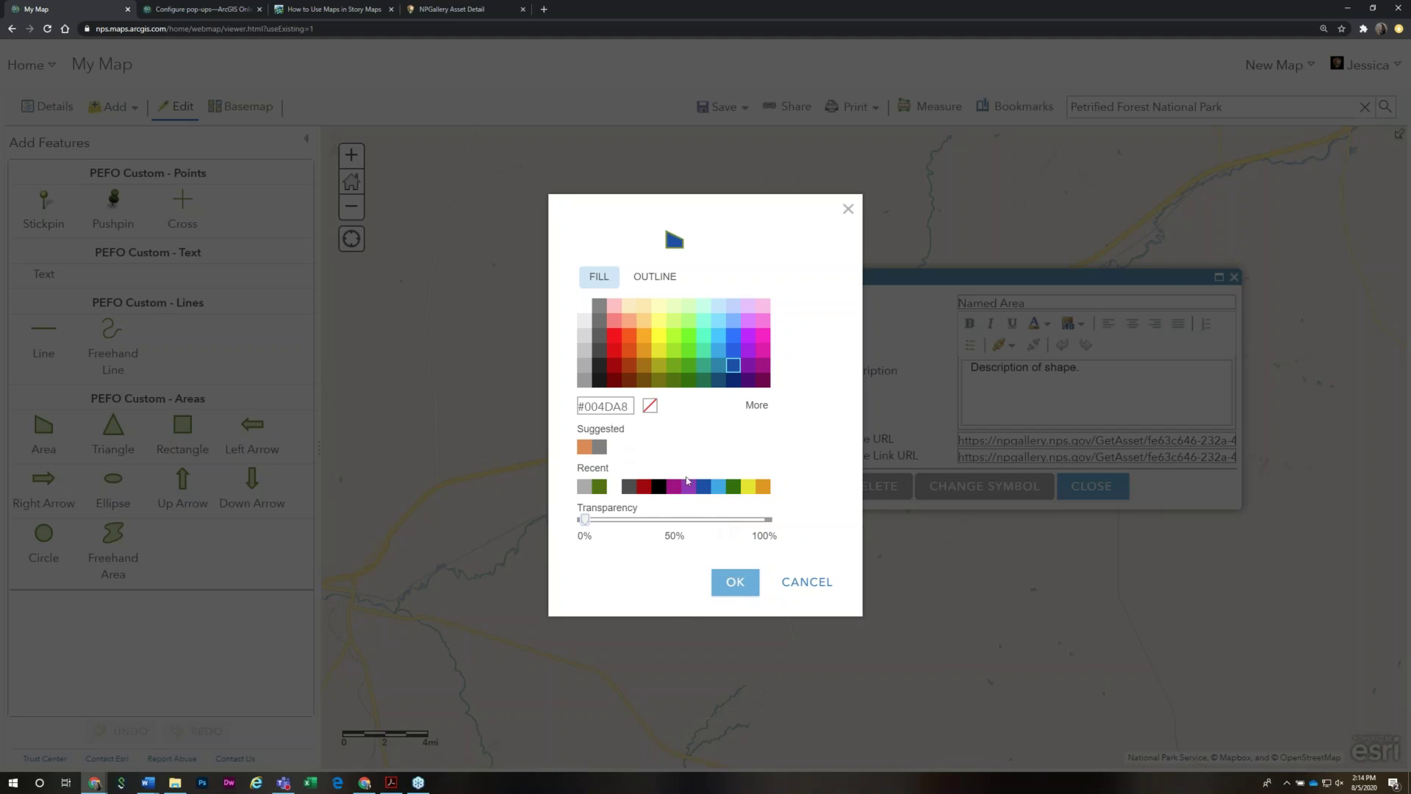
Set the area's outline to 0% transparency, a 0 px line width and a dashed pattern
click(656, 278)
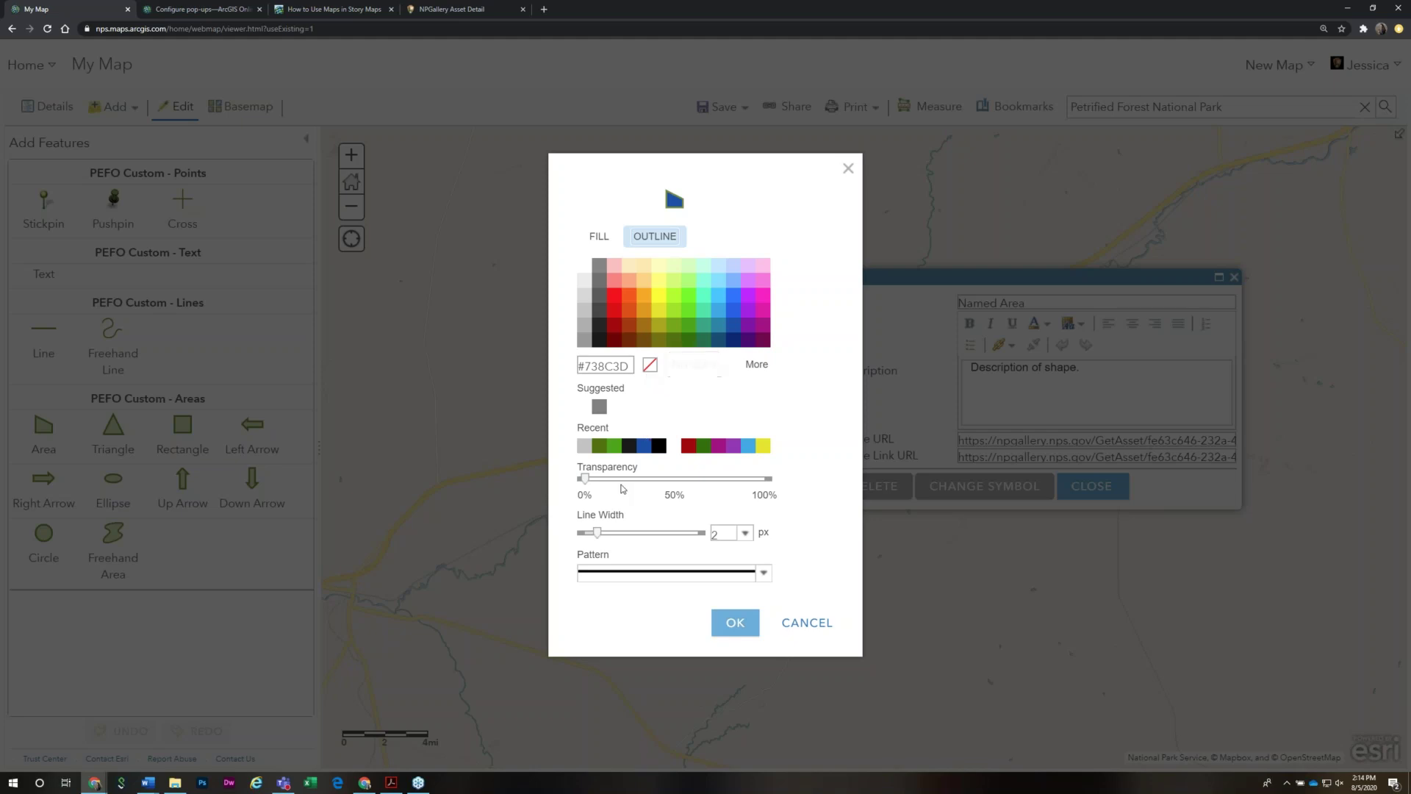
mouse_move(585, 480)
mouse_down()
mouse_move(764, 481)
mouse_move(568, 480)
mouse_up()
drag(600, 535, 572, 534)
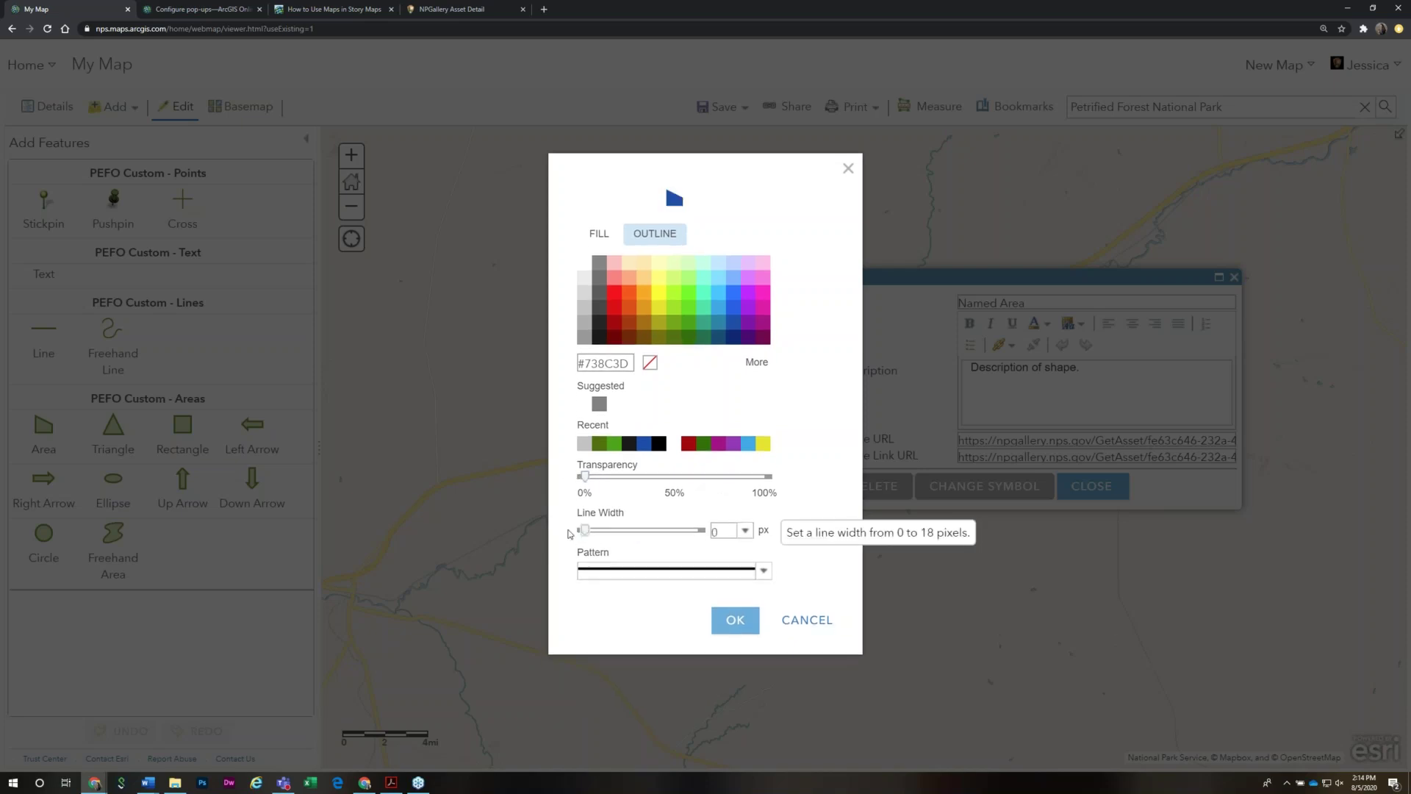
click(761, 571)
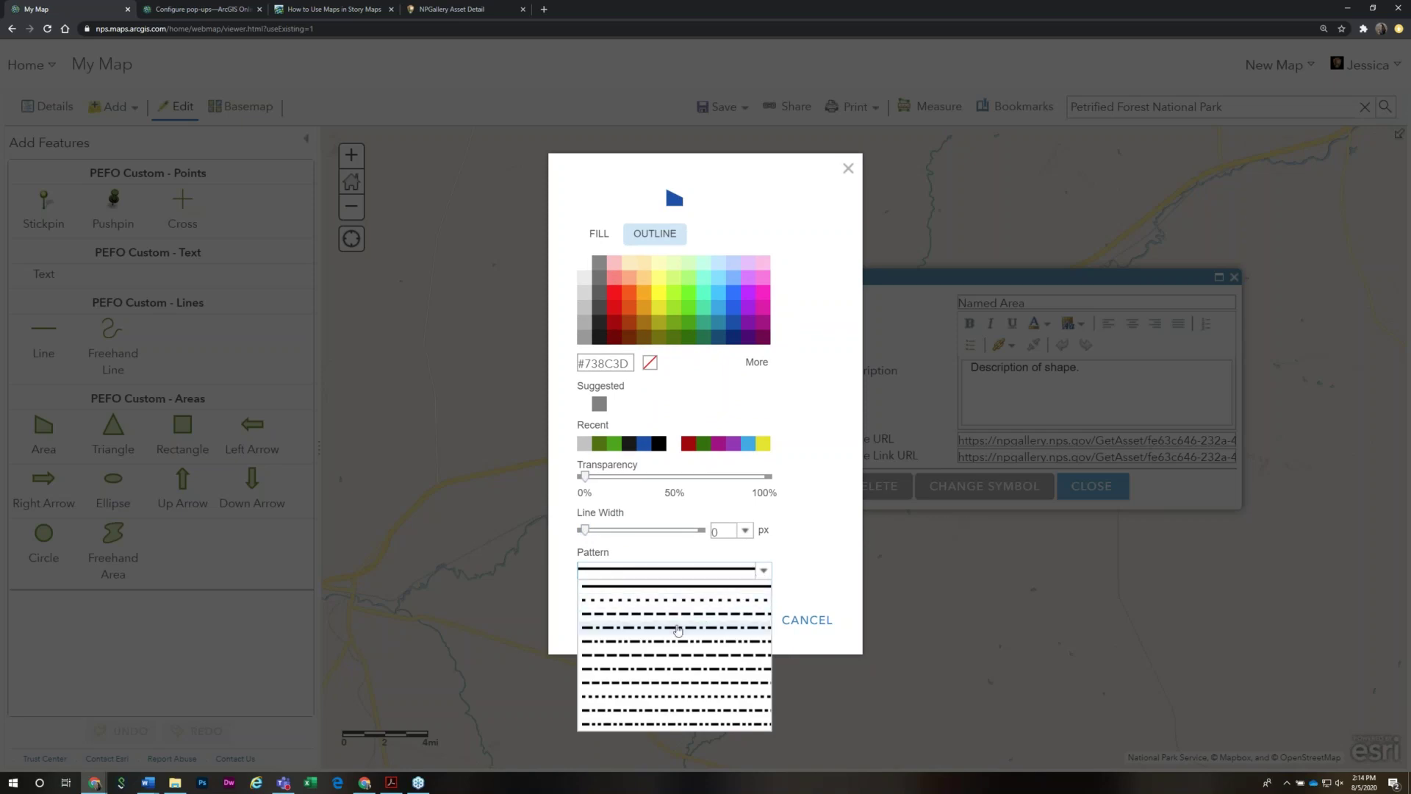
click(740, 613)
Set the outline color to dark green #4C7300 and apply the symbol changes to the area
click(649, 362)
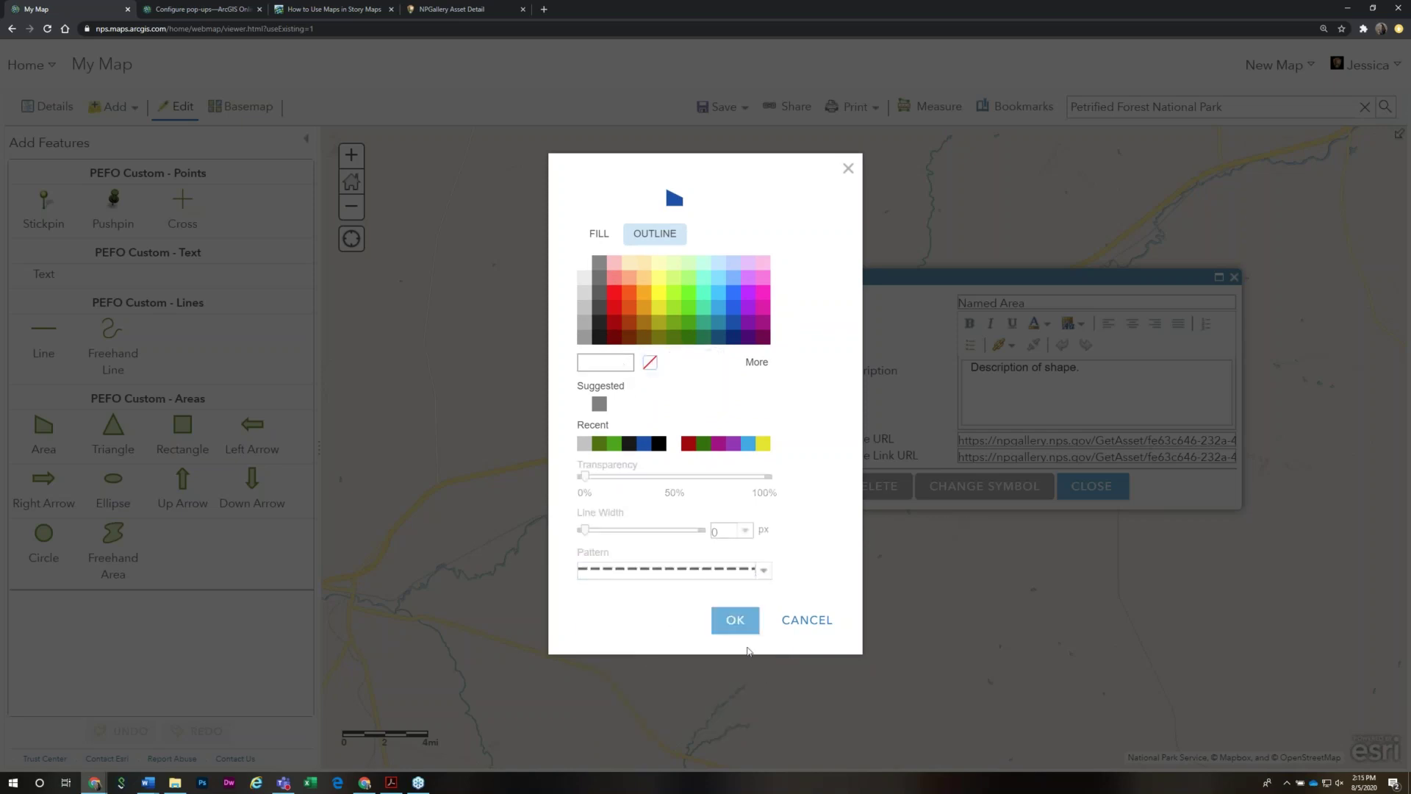
click(600, 443)
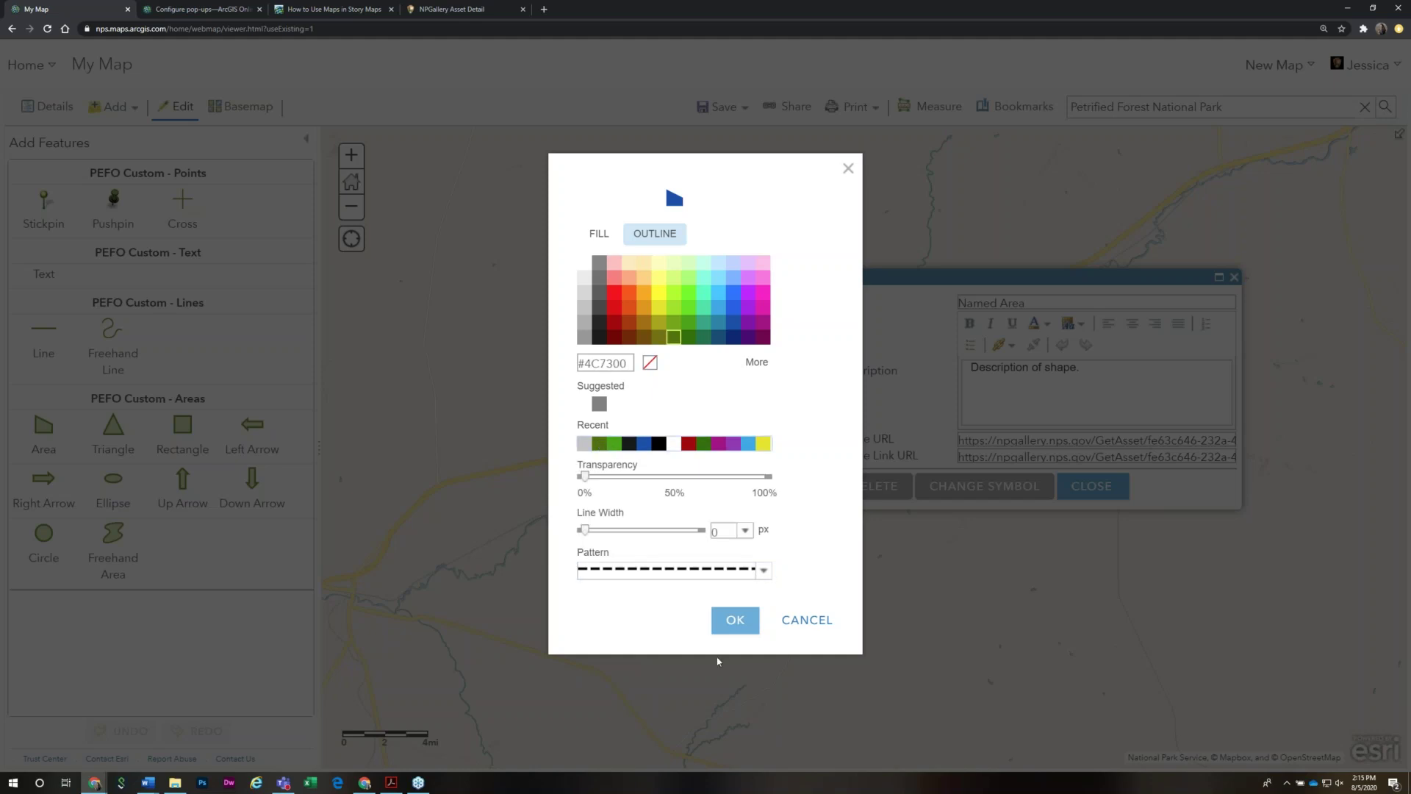
click(715, 578)
click(699, 582)
click(735, 620)
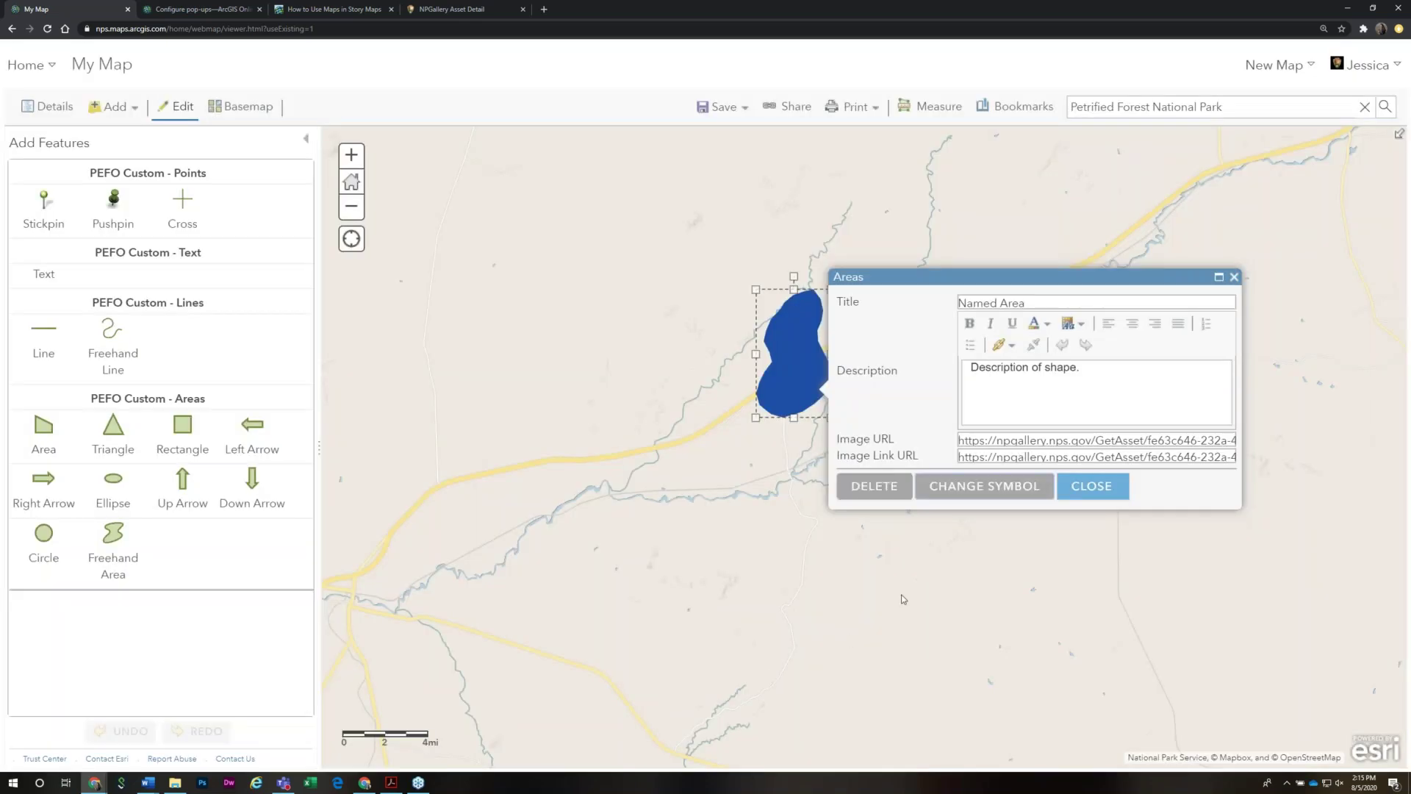
click(1102, 488)
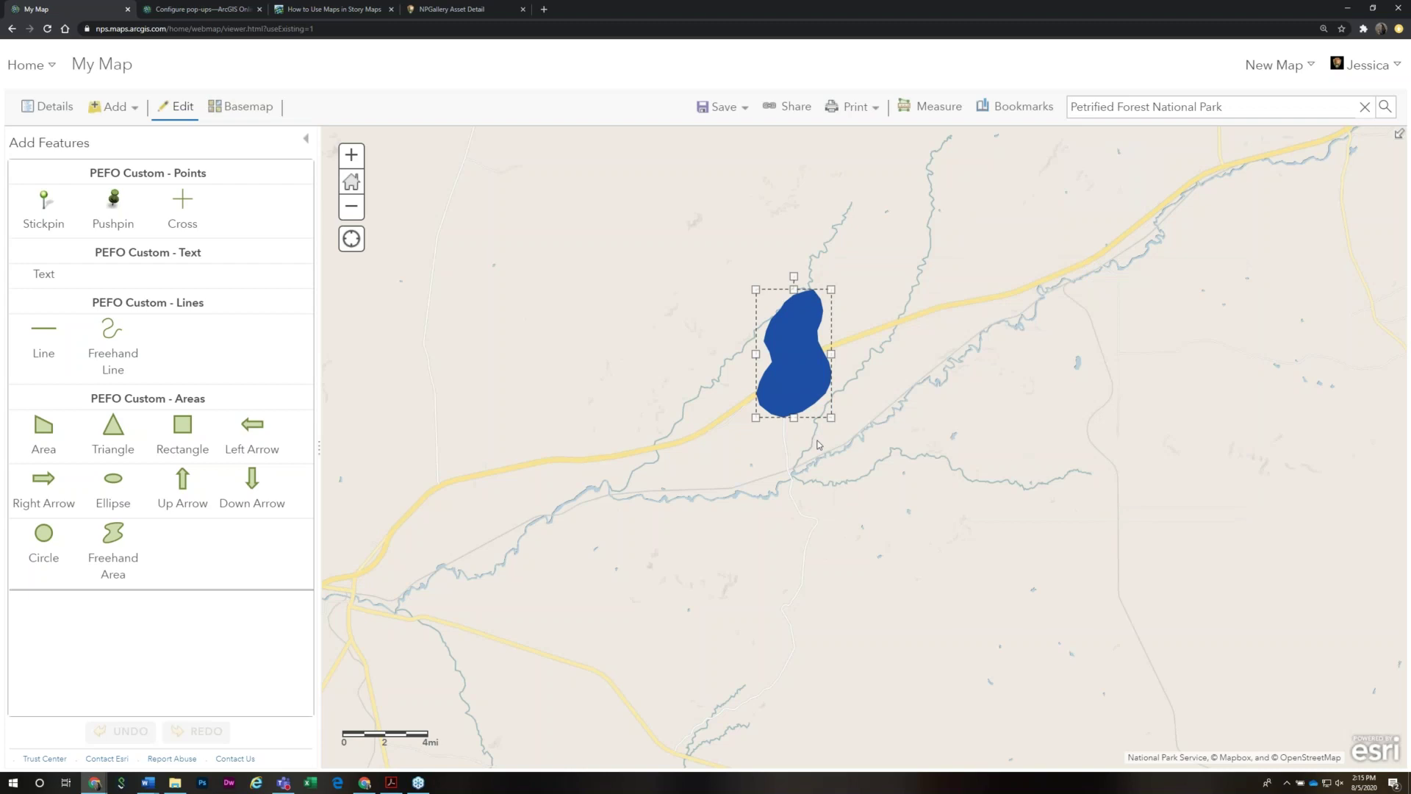
Move the blue area about 5 miles south so it lies entirely below the highway, and deselect it
click(696, 472)
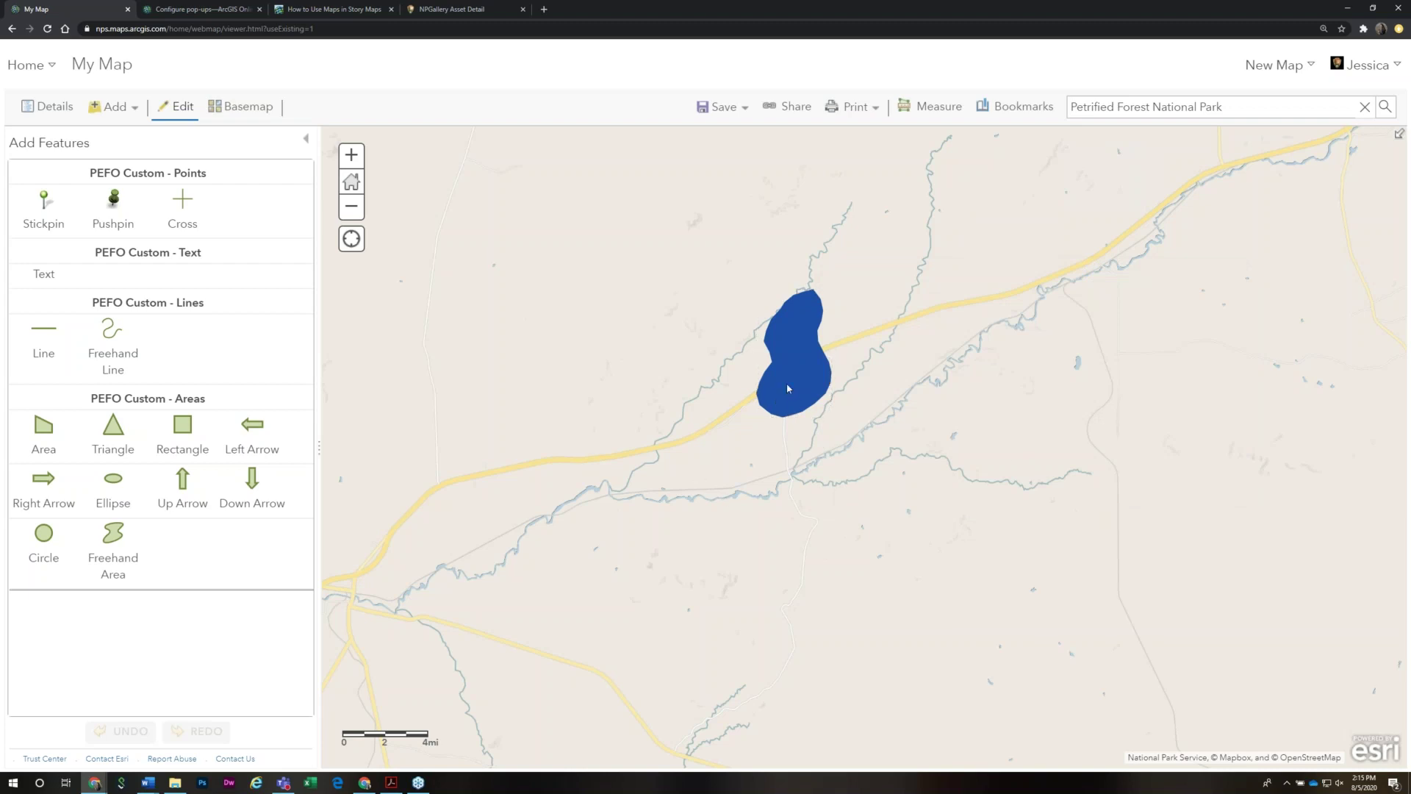
drag(799, 410, 735, 425)
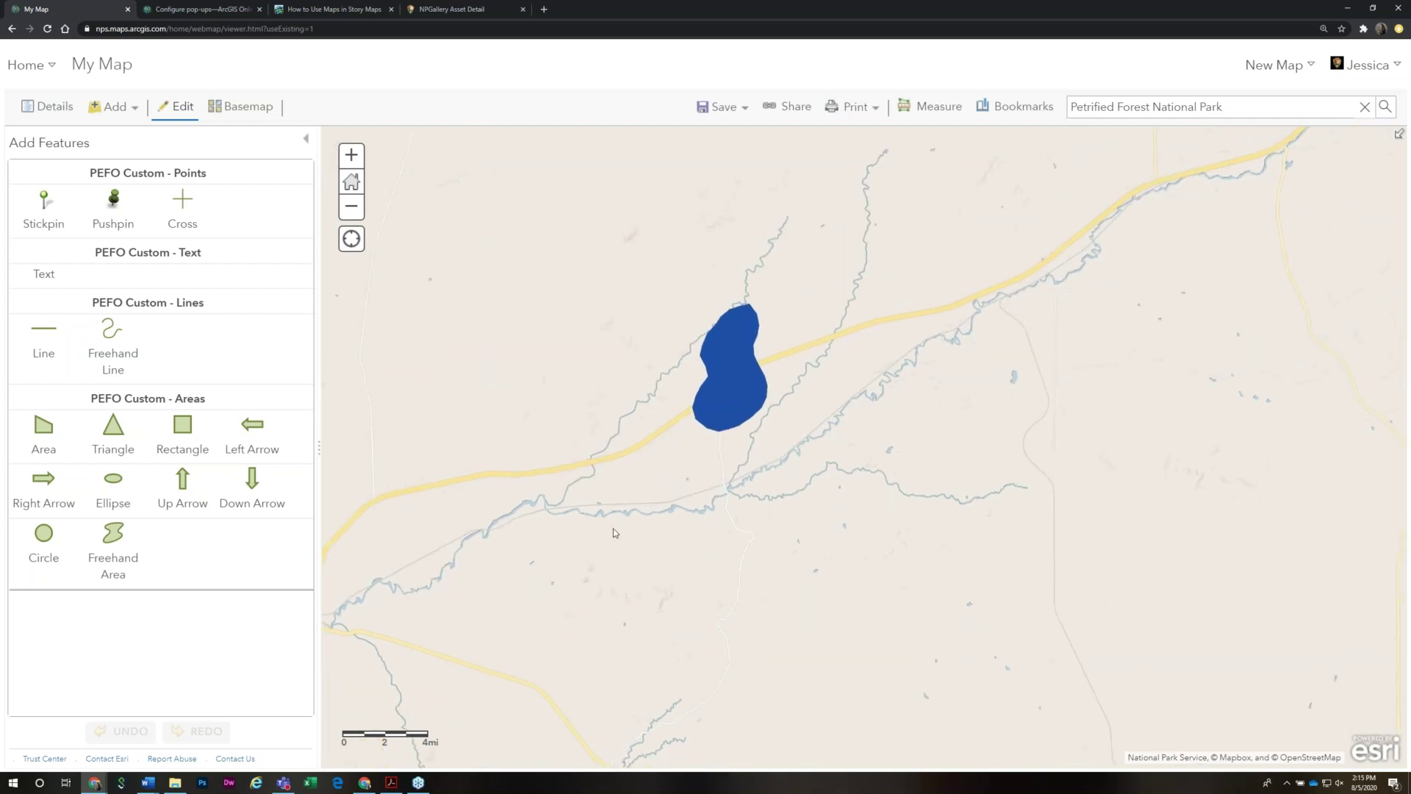
click(731, 411)
drag(725, 408, 731, 520)
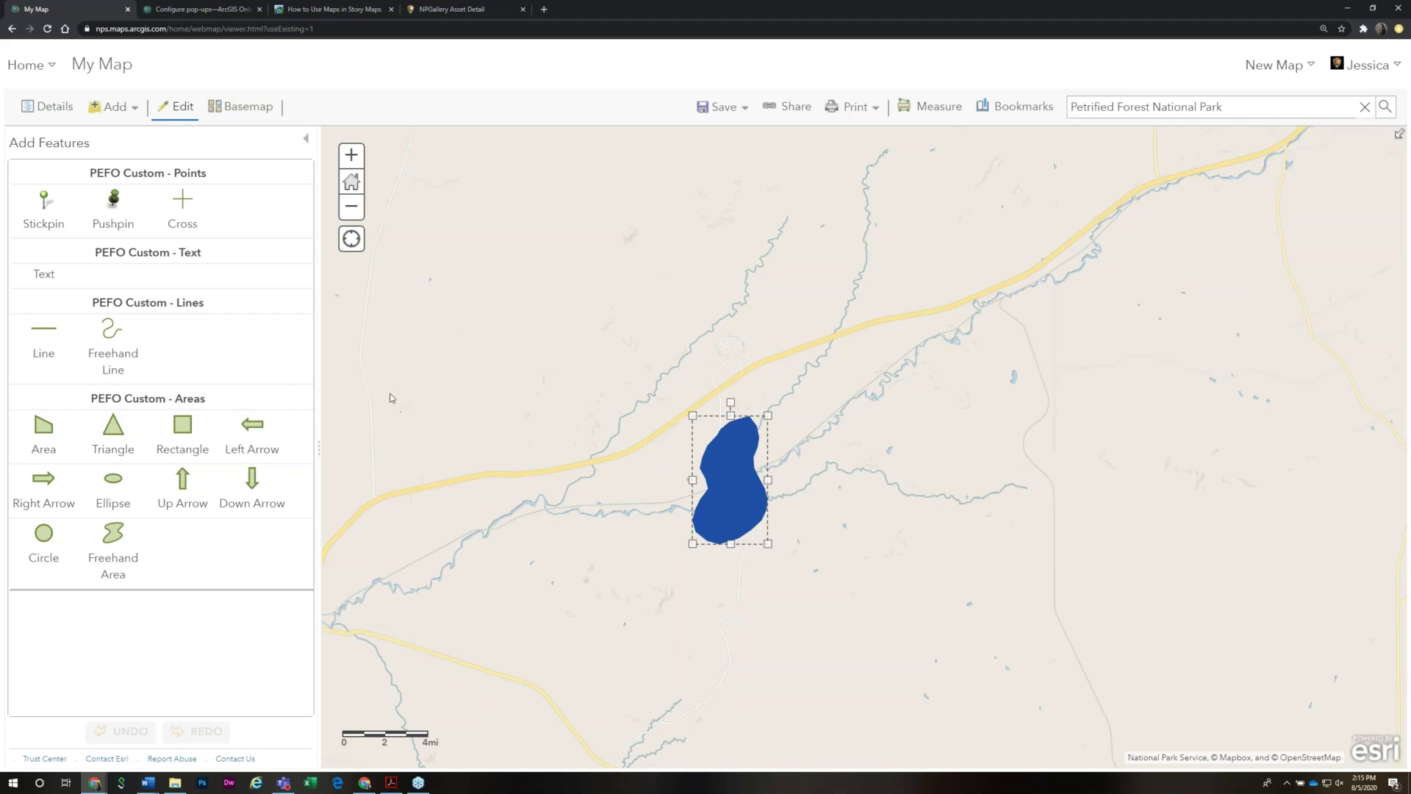
click(479, 287)
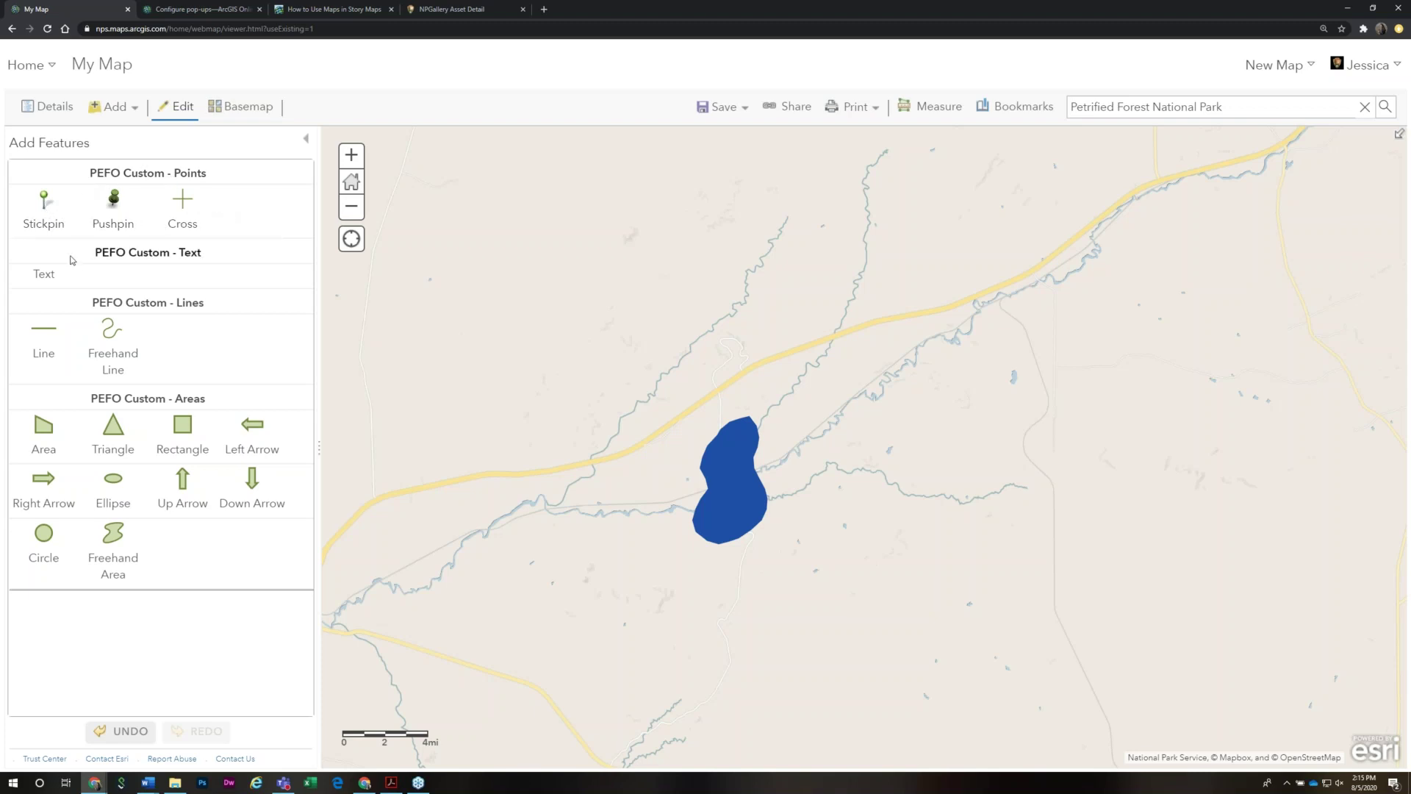
Place a stickpin northwest of the blue area, above the highway, and choose the black binoculars symbol from the National Park Service category
click(45, 200)
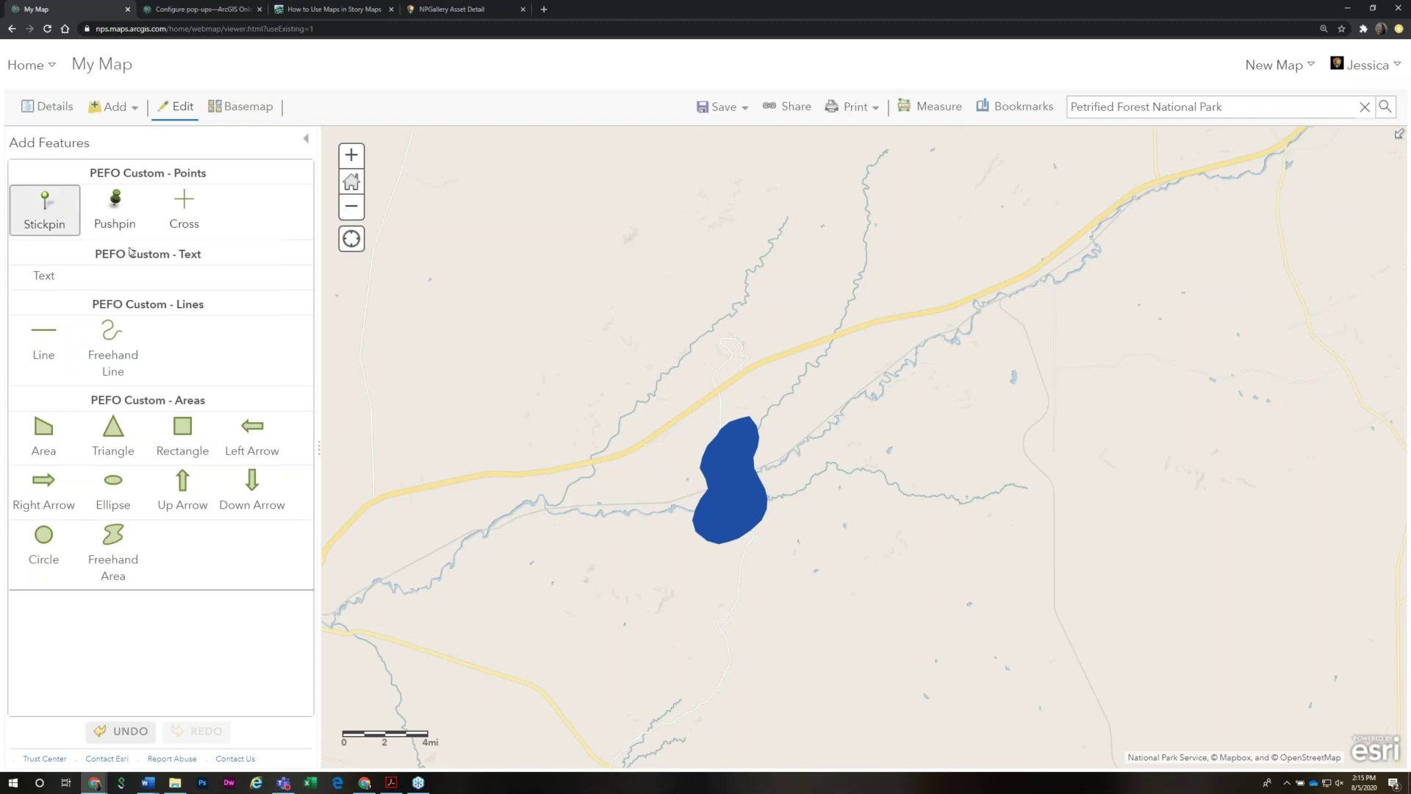
click(577, 277)
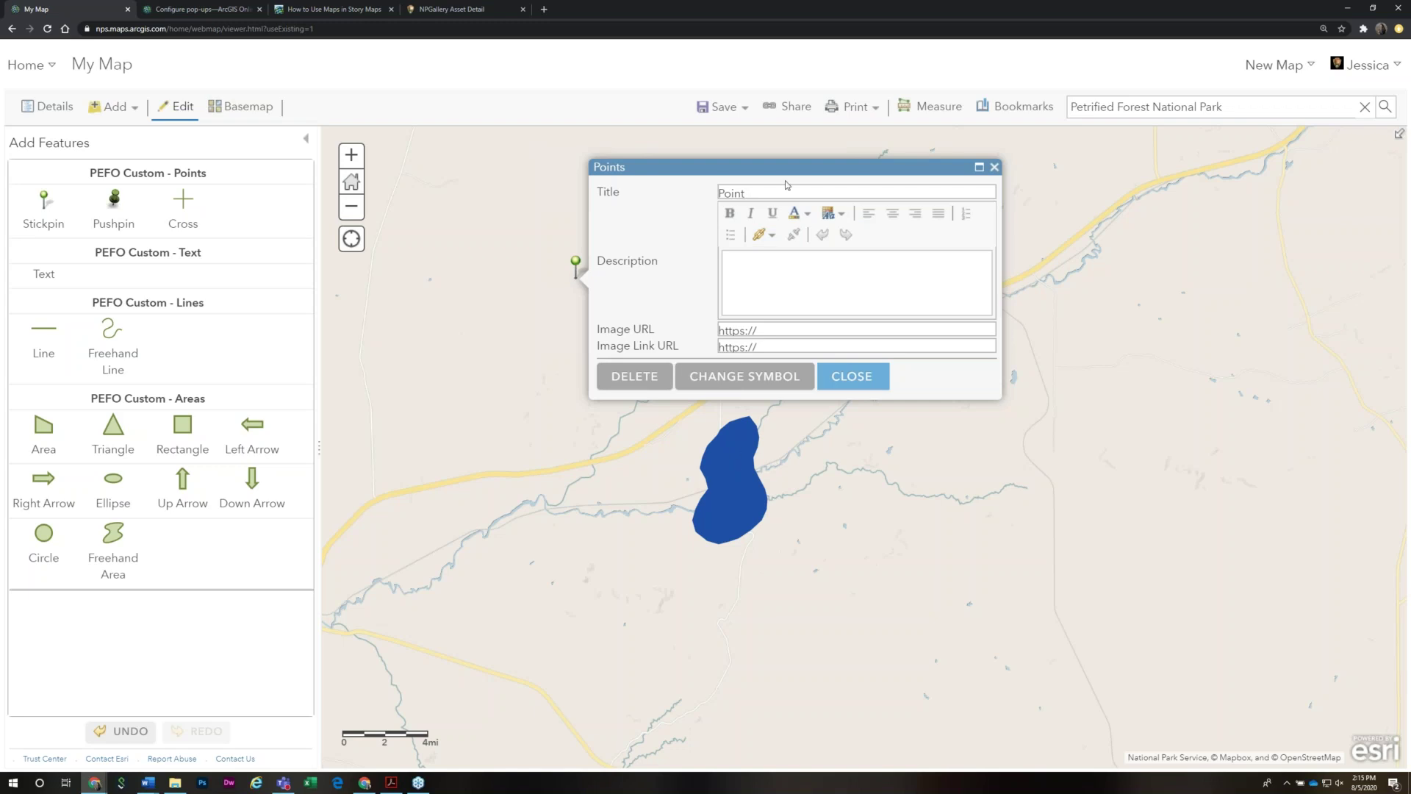
click(746, 383)
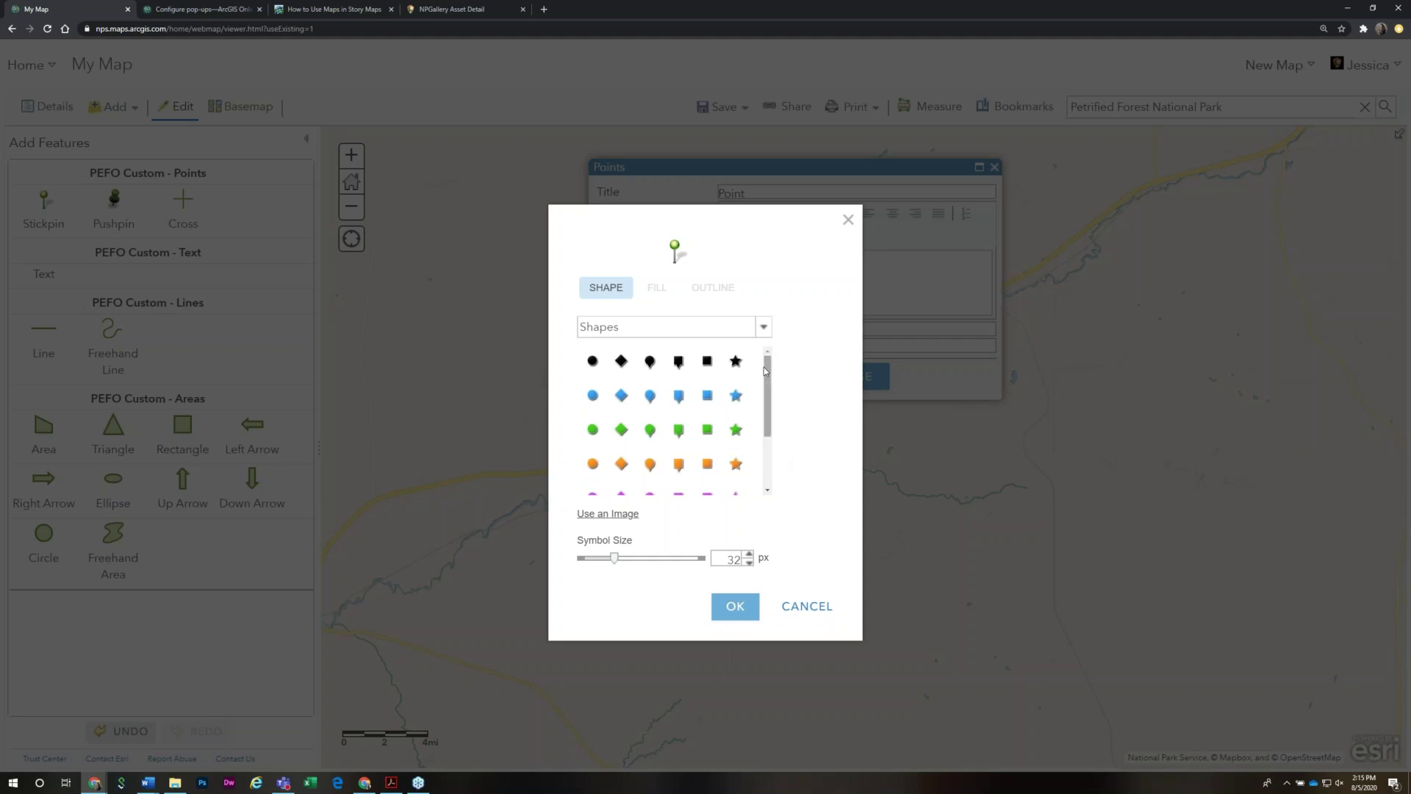
mouse_move(767, 368)
mouse_down()
mouse_move(782, 416)
mouse_move(778, 365)
mouse_up()
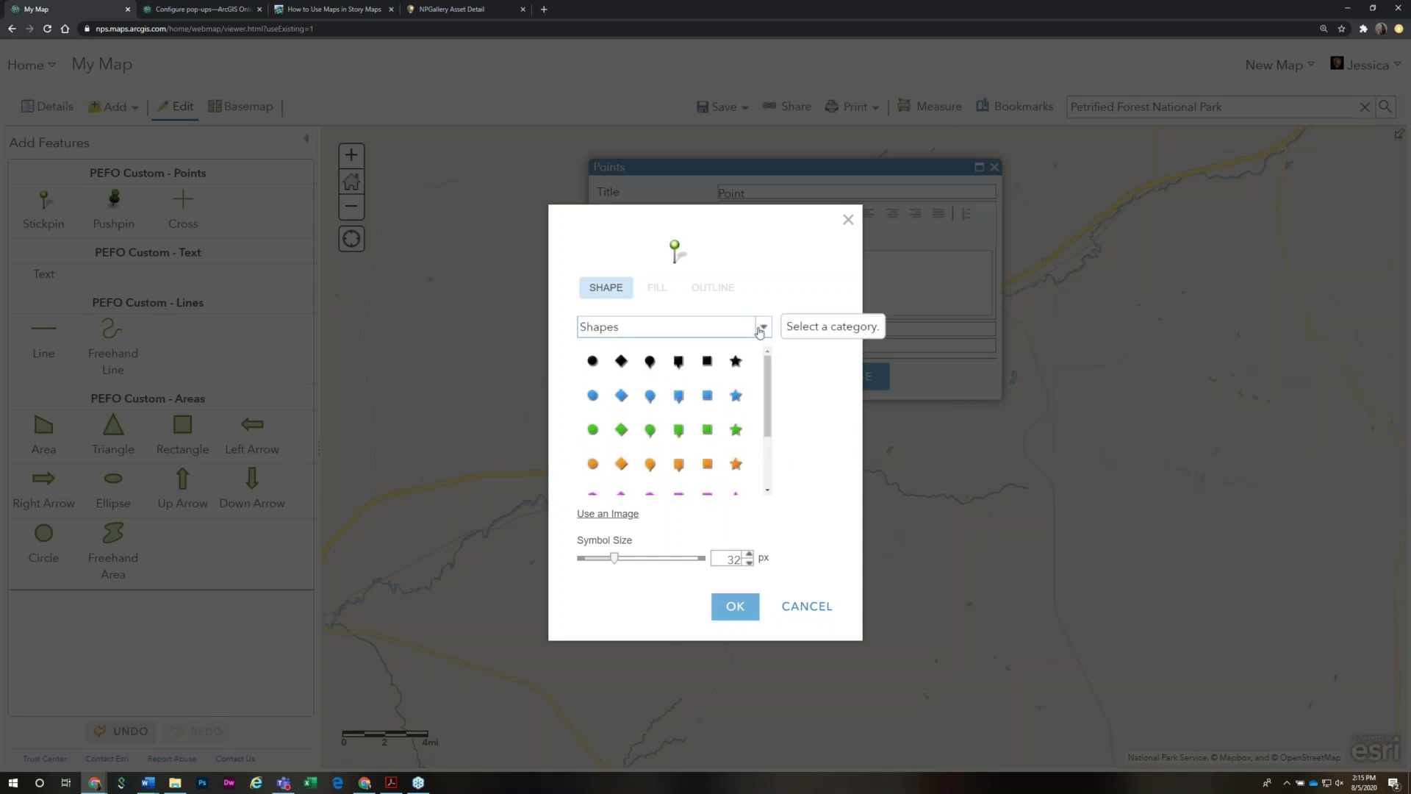
click(763, 328)
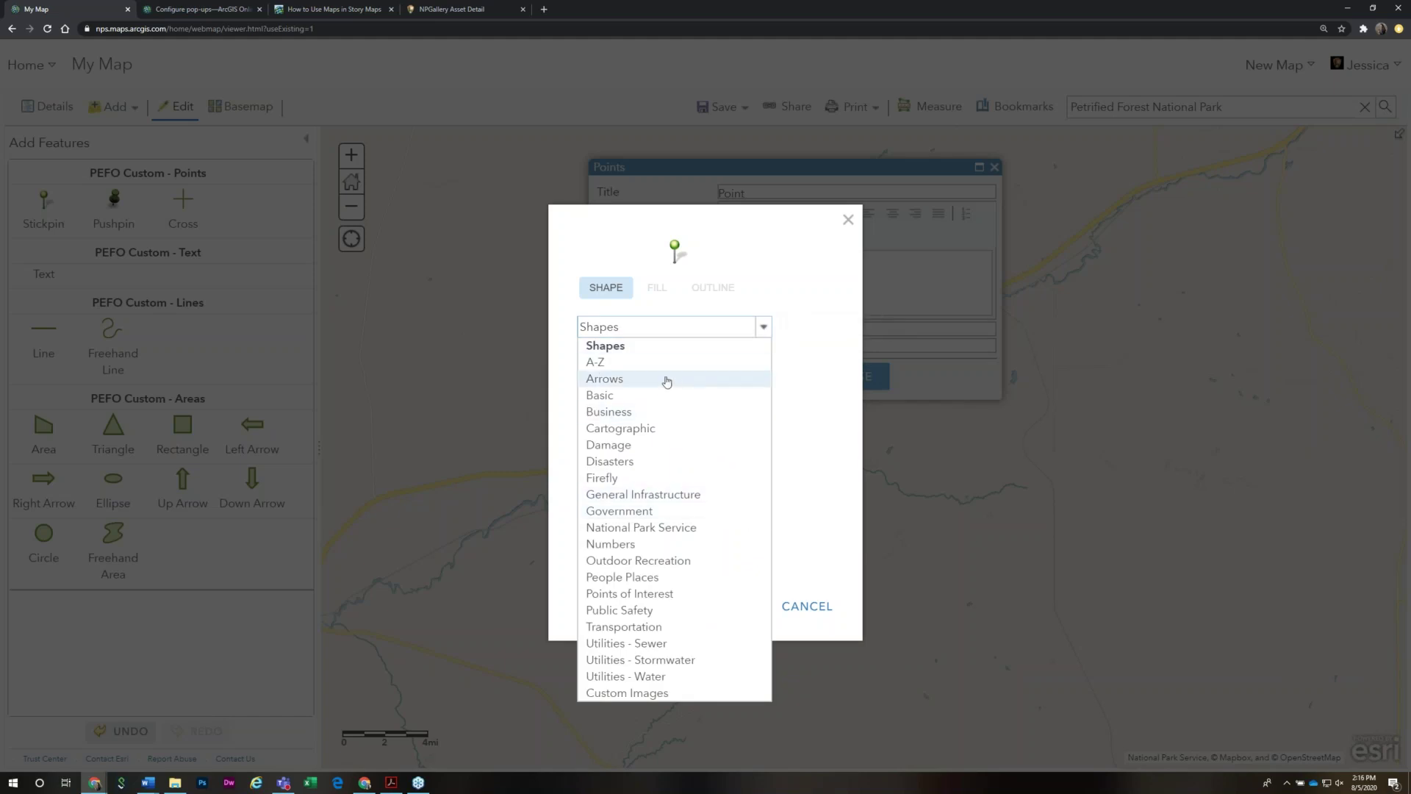
click(643, 528)
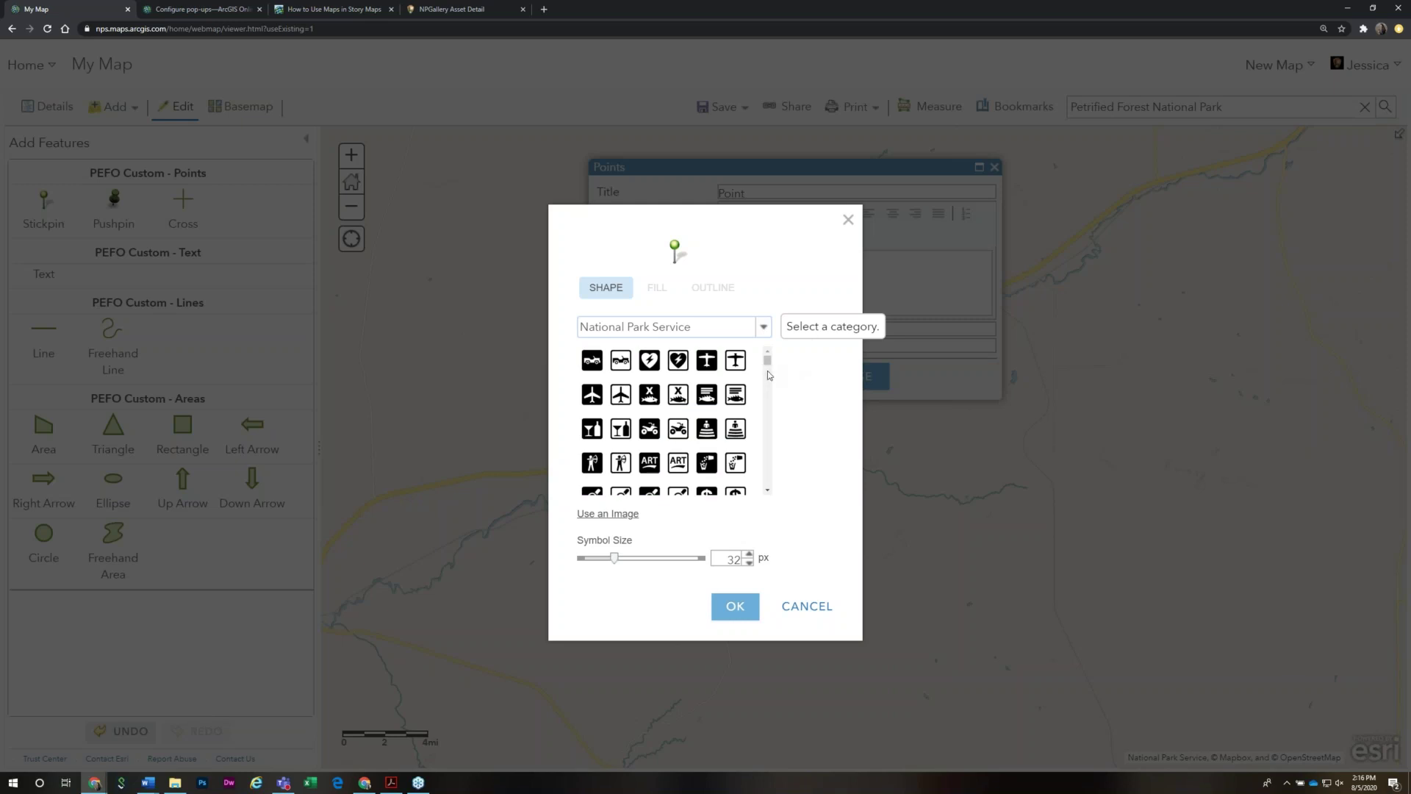
scroll(771, 368, down, 2)
scroll(771, 367, down, 3)
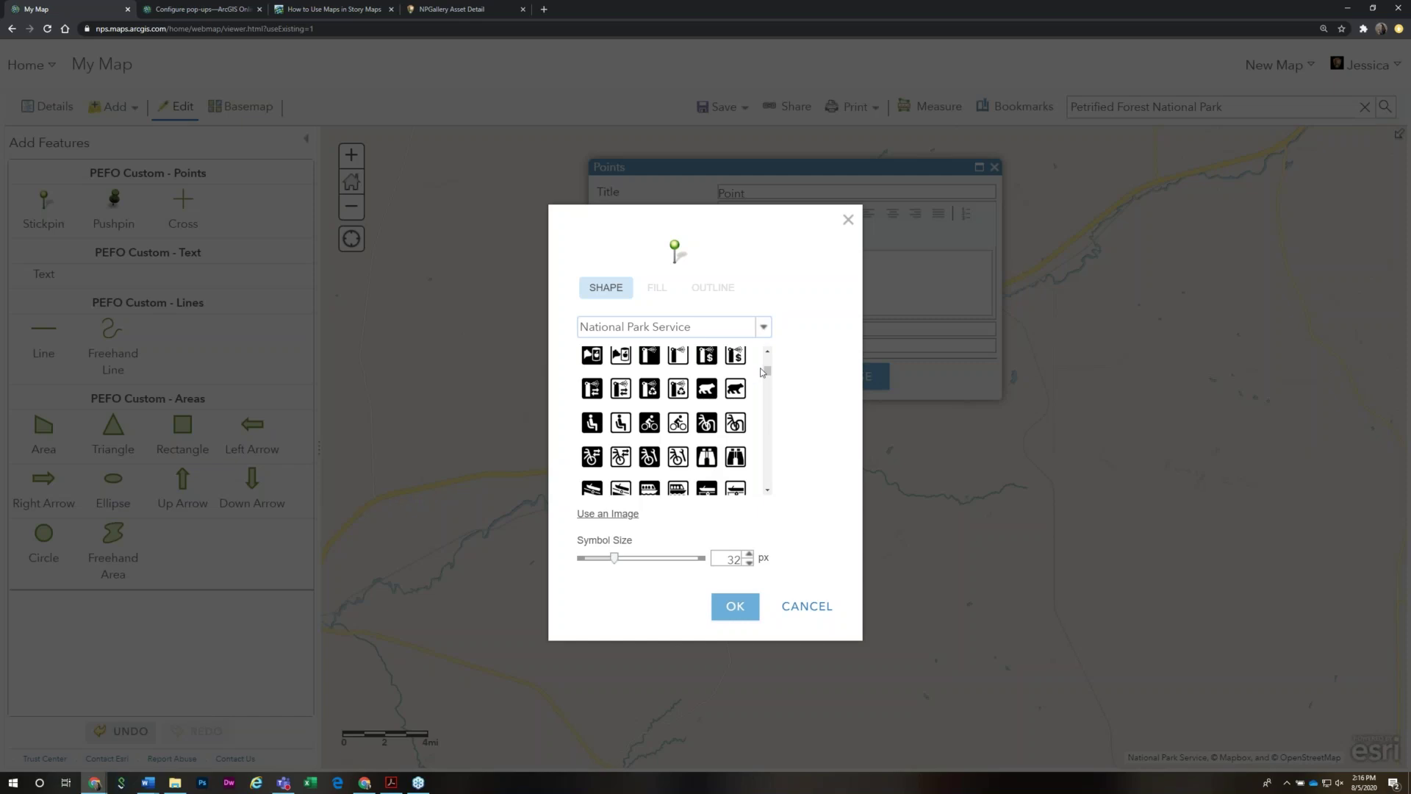
mouse_move(767, 375)
mouse_down()
mouse_move(767, 390)
mouse_move(768, 373)
mouse_up()
click(706, 387)
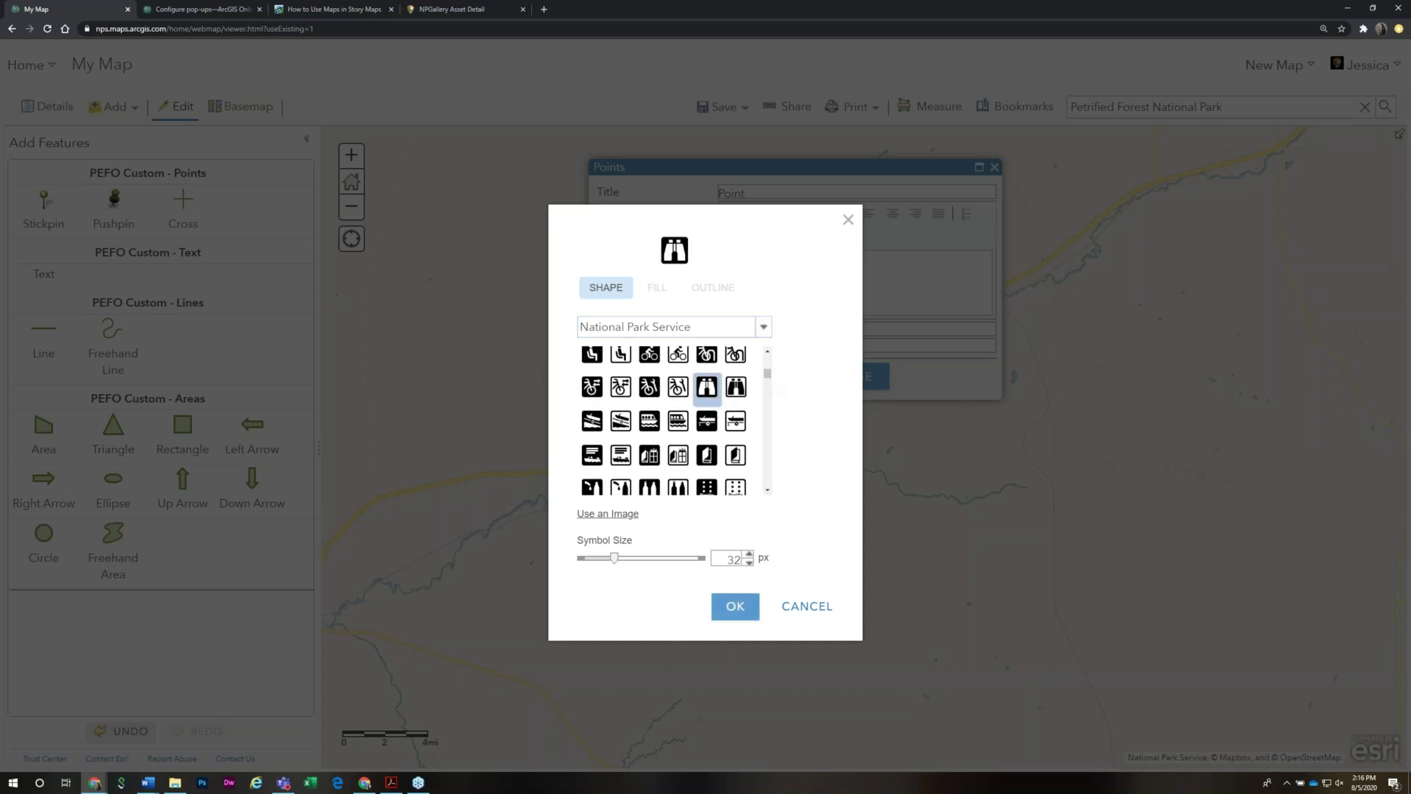
Set the binoculars symbol size to 31 px, apply it to the point and close the point's editor
drag(614, 557, 606, 558)
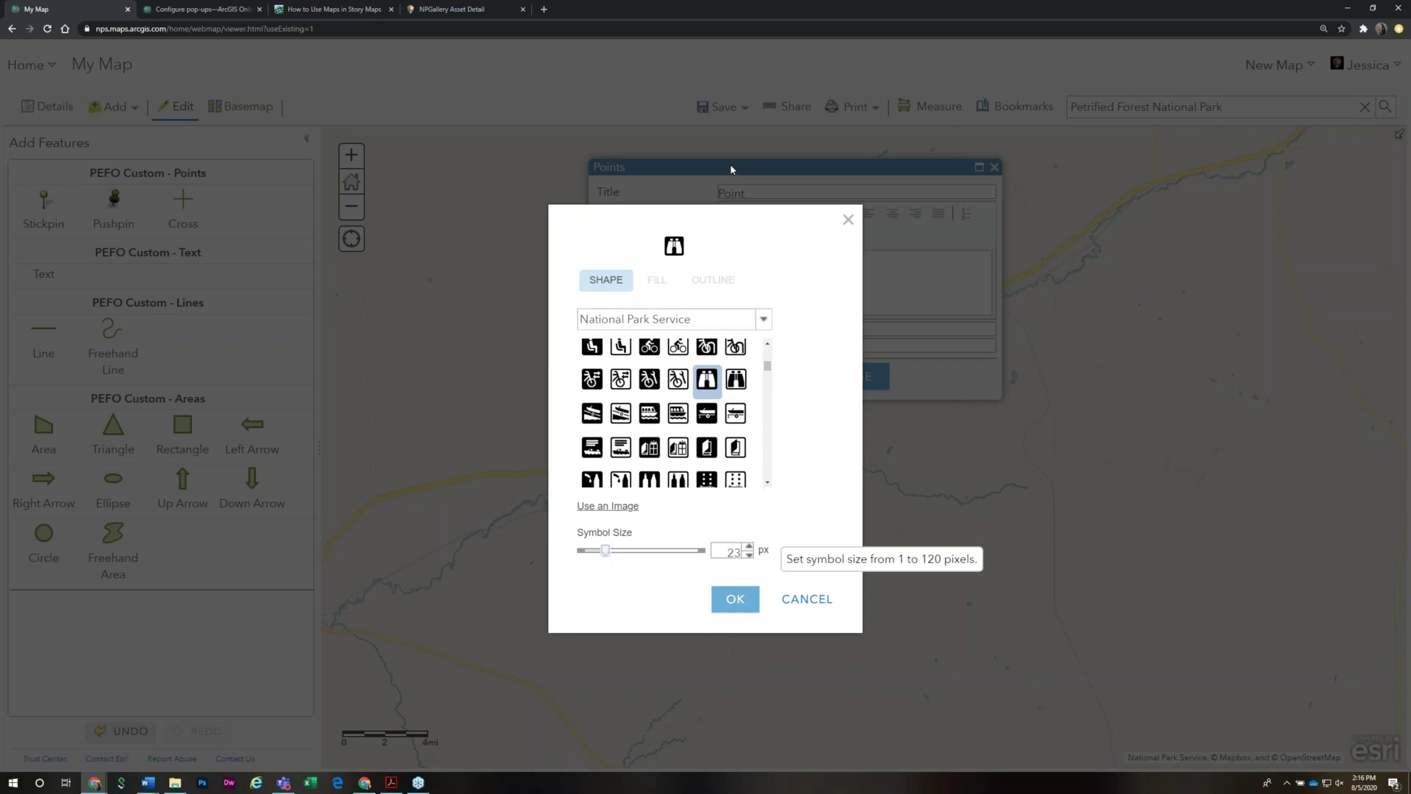
mouse_move(607, 553)
mouse_down()
mouse_move(639, 576)
mouse_move(614, 551)
mouse_up()
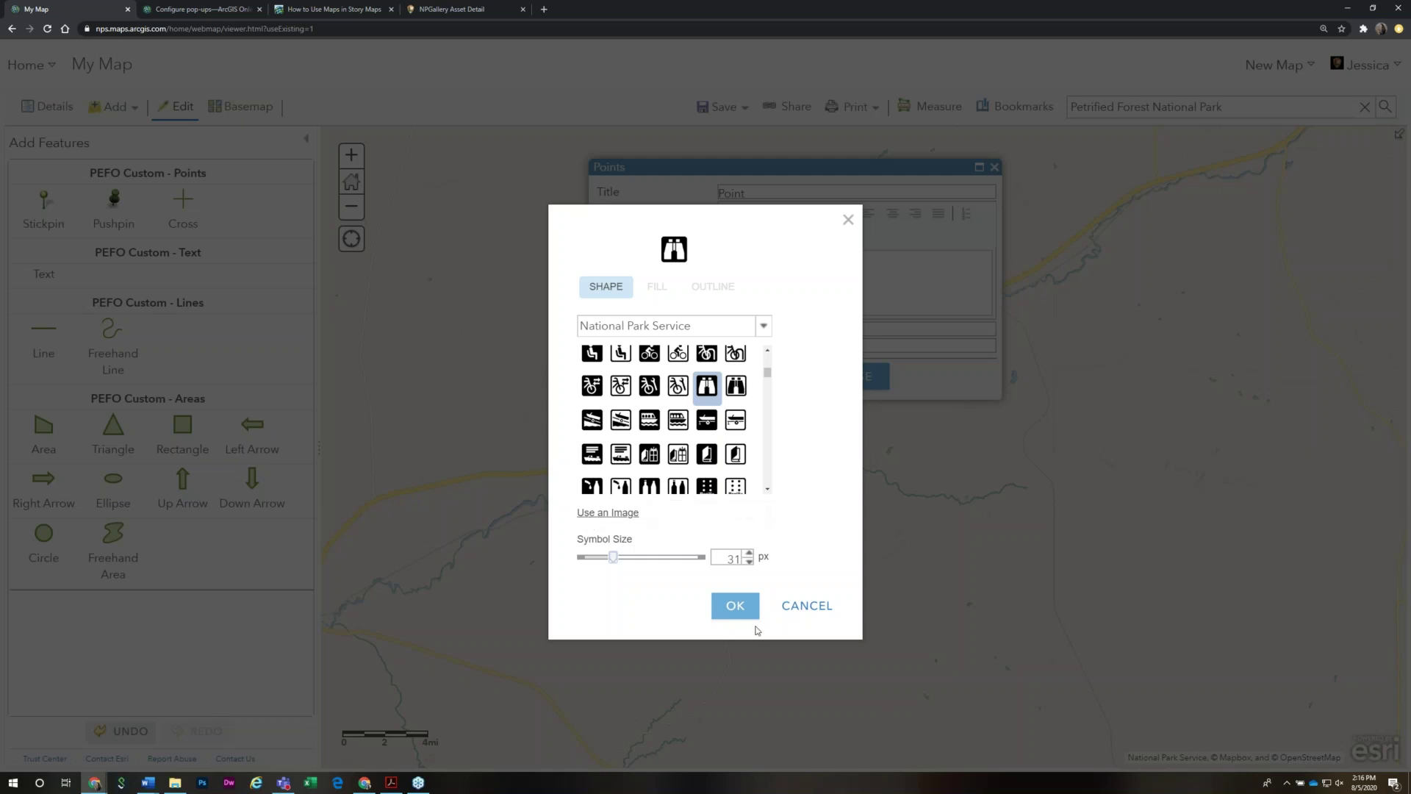
click(764, 327)
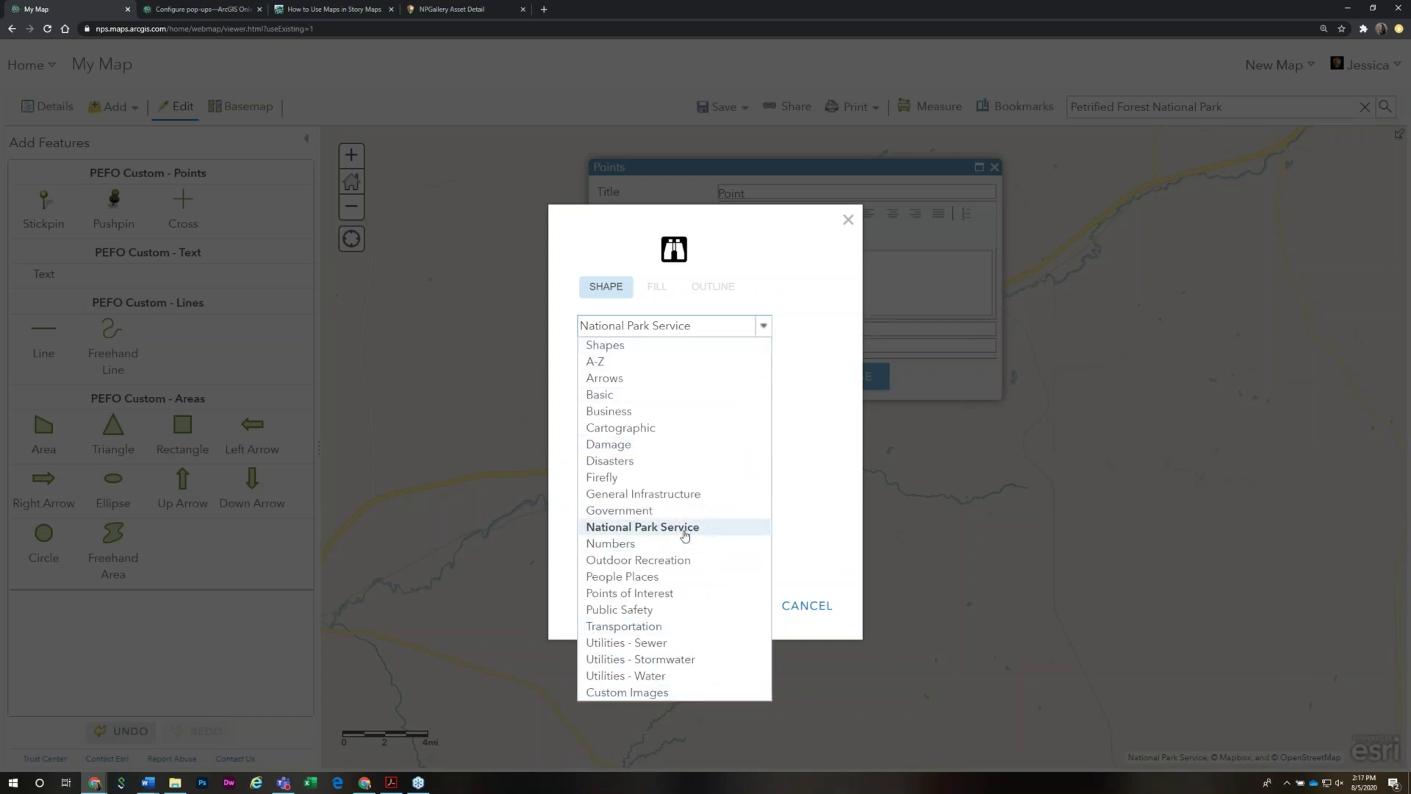
click(686, 532)
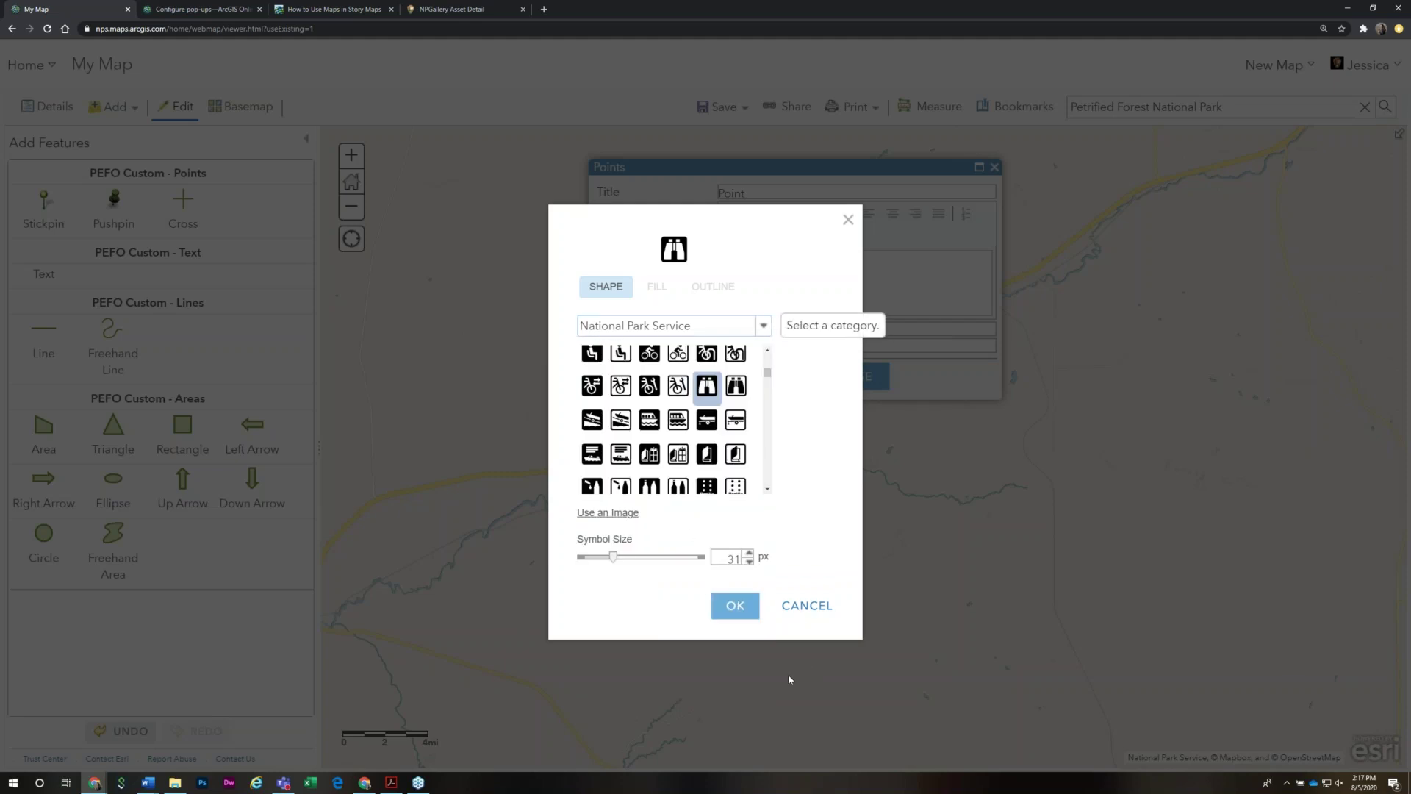
click(738, 608)
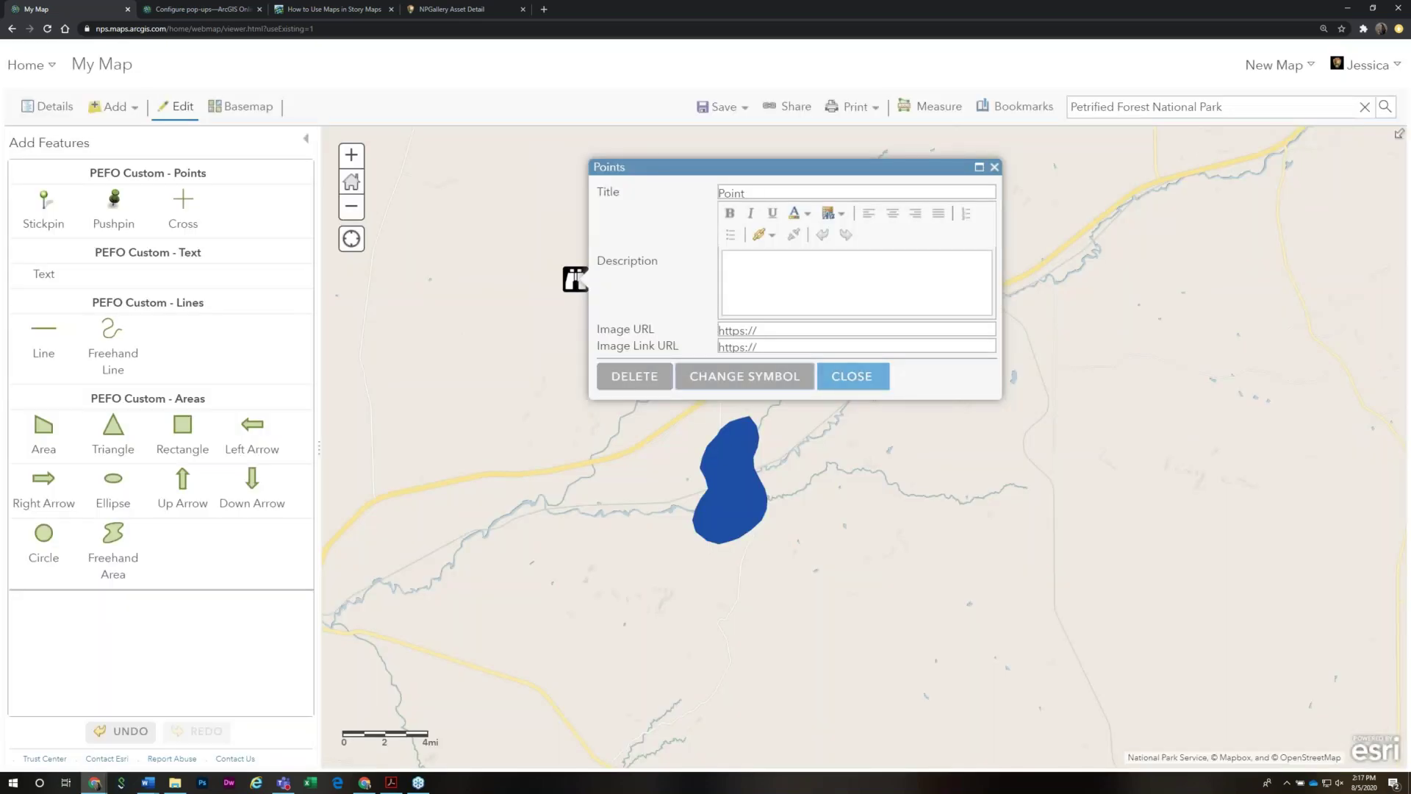
click(859, 381)
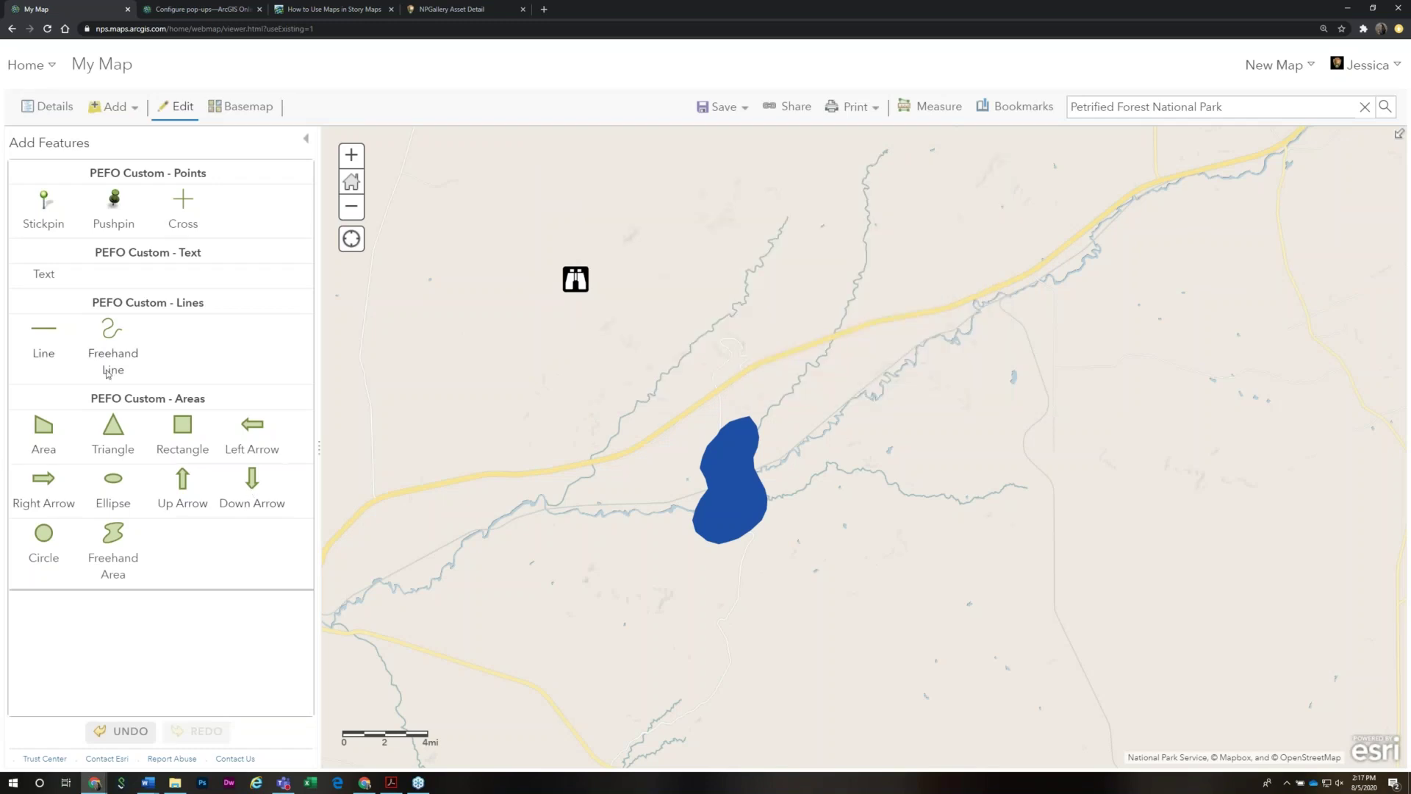
Add the text label "Bird viewing location" just east of the binoculars symbol
click(46, 276)
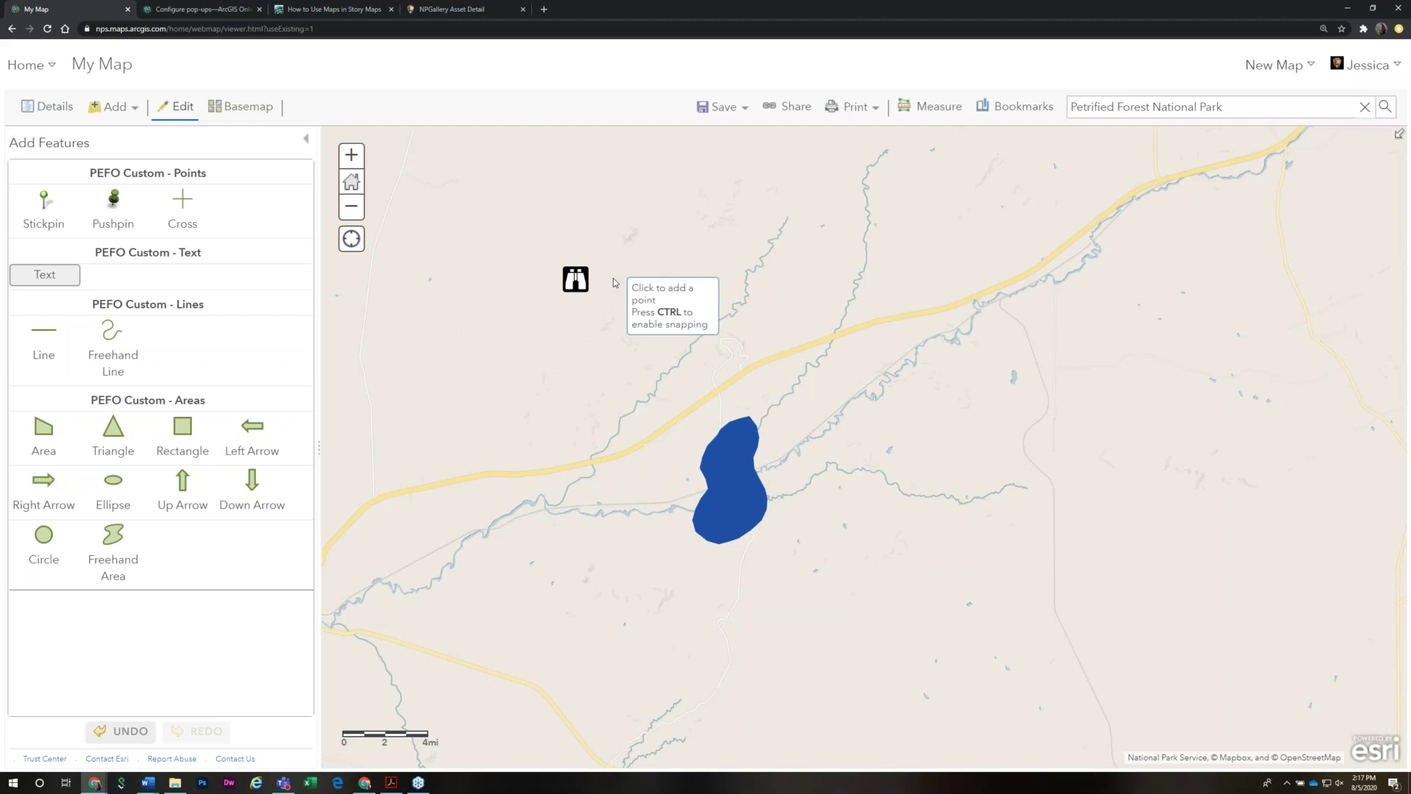
click(630, 288)
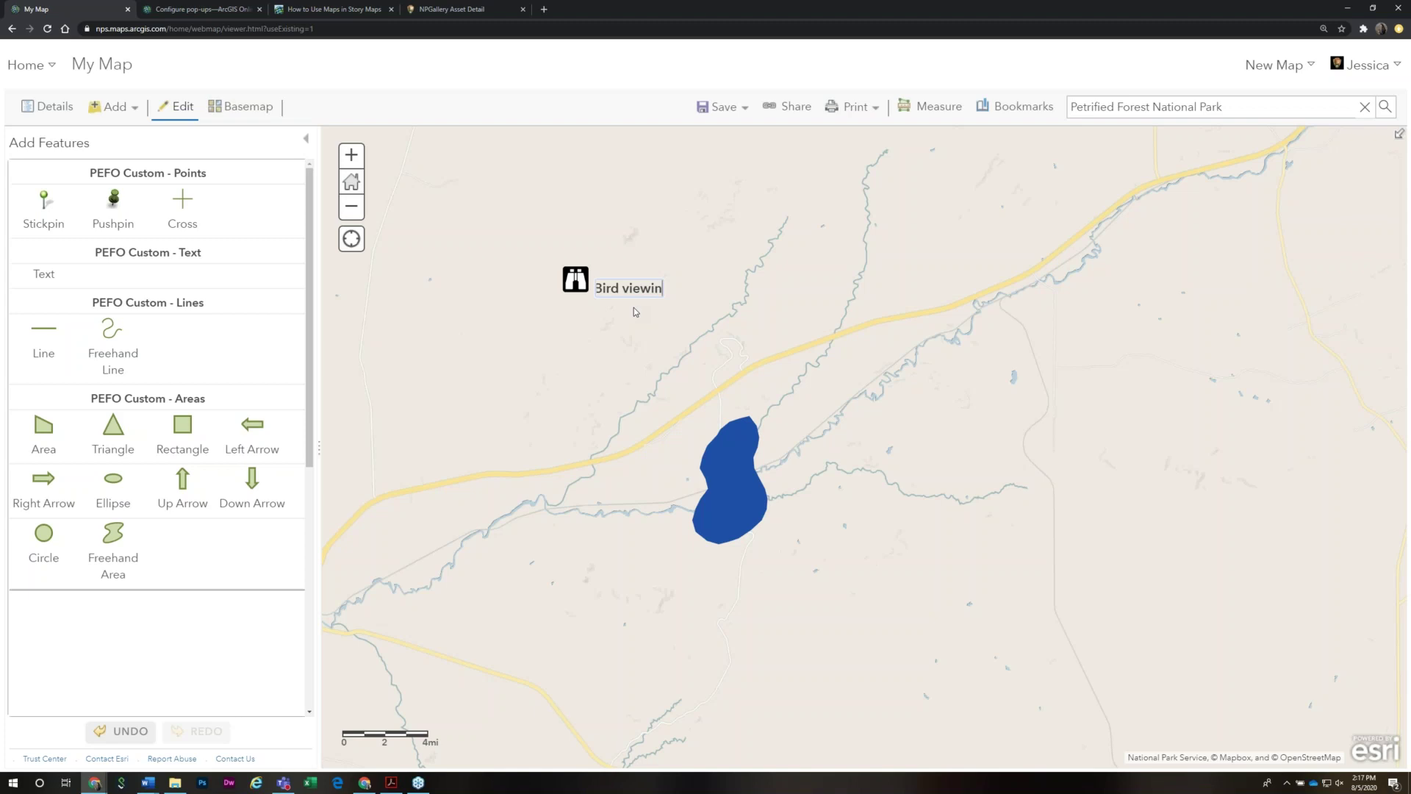
text(Bird viewing location)
key(Return)
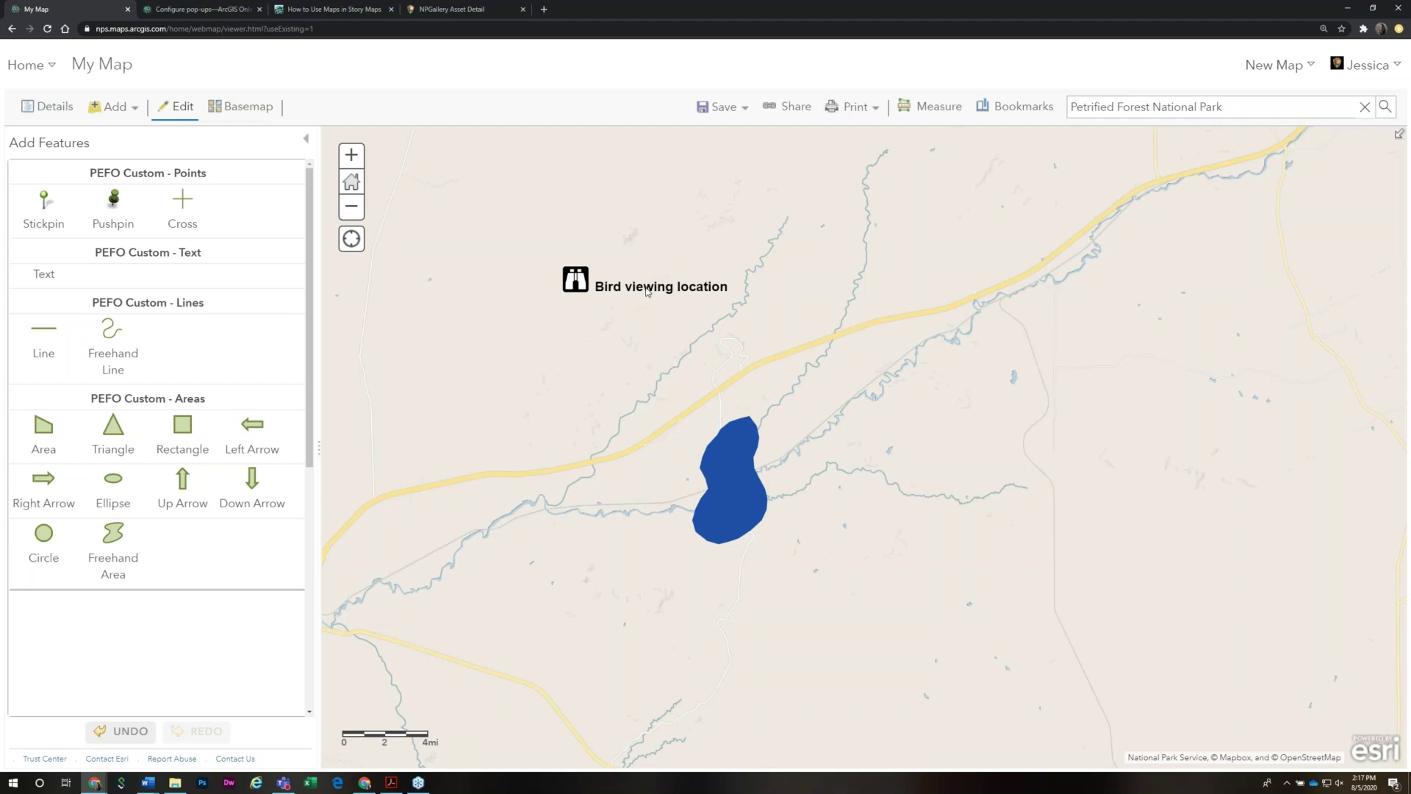
Give the label centered alignment, move it directly below the binoculars symbol and check its placement at a smaller map scale
click(646, 288)
mouse_move(641, 293)
mouse_down()
mouse_move(654, 274)
mouse_move(643, 292)
mouse_up()
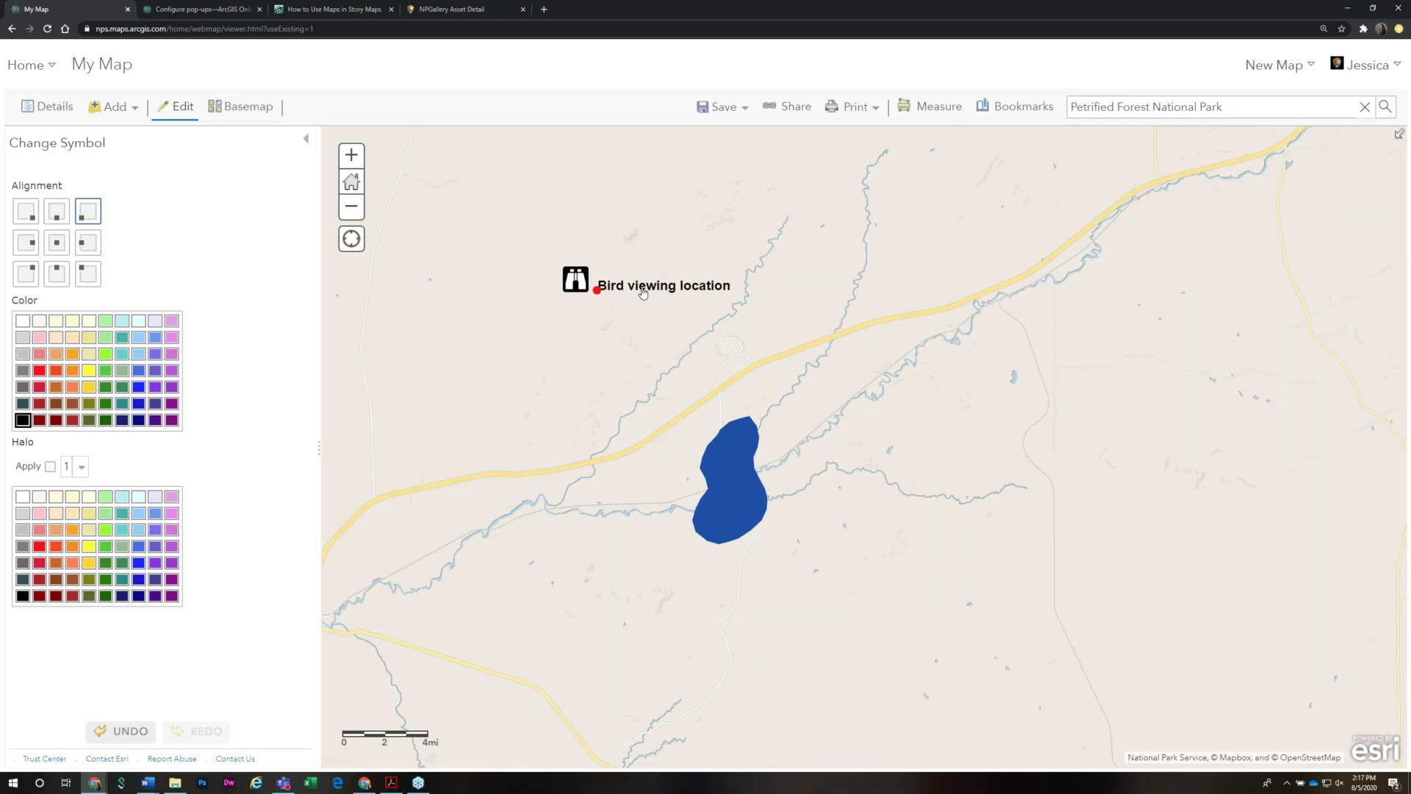
drag(643, 293, 643, 293)
click(58, 246)
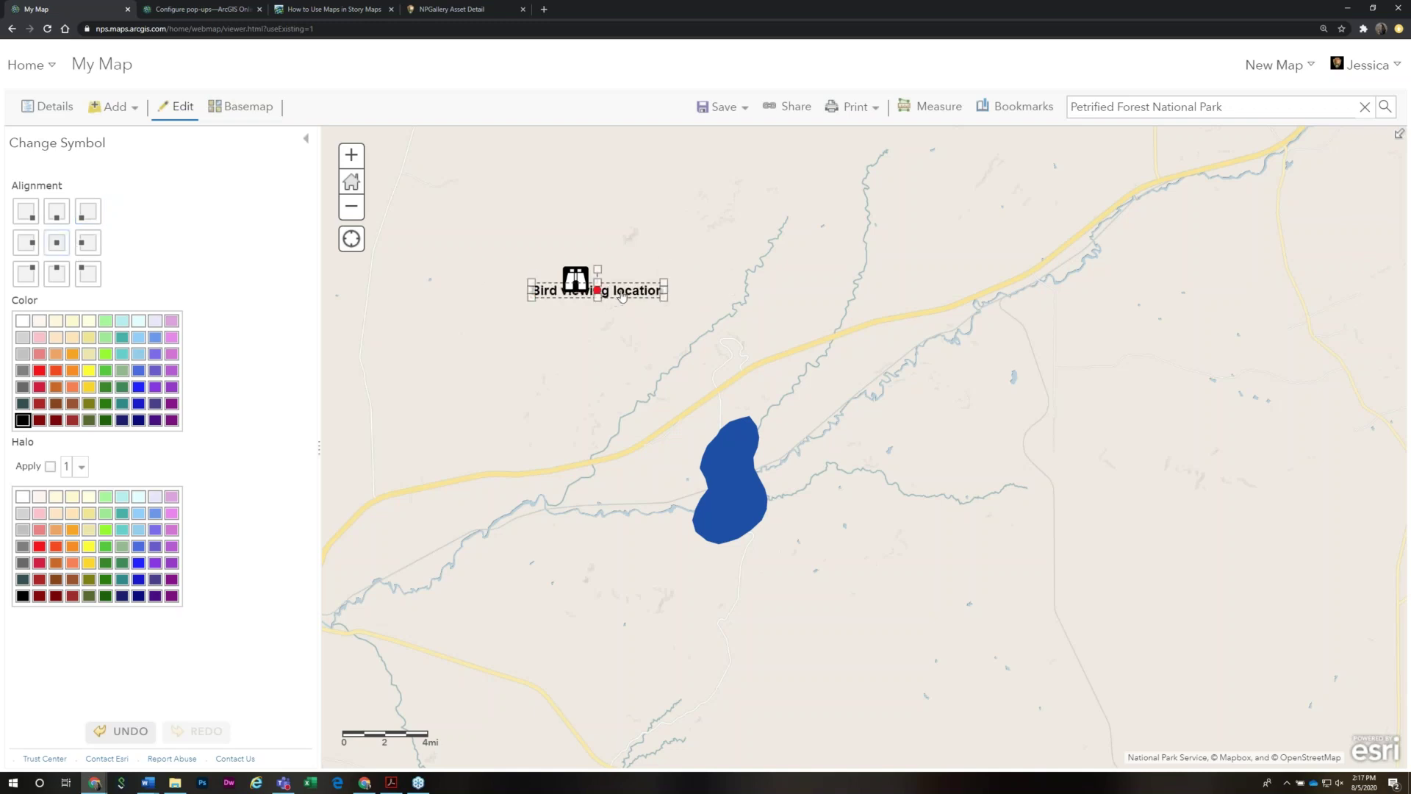
drag(622, 295, 600, 309)
scroll(609, 328, down, 1)
scroll(609, 328, down, 1)
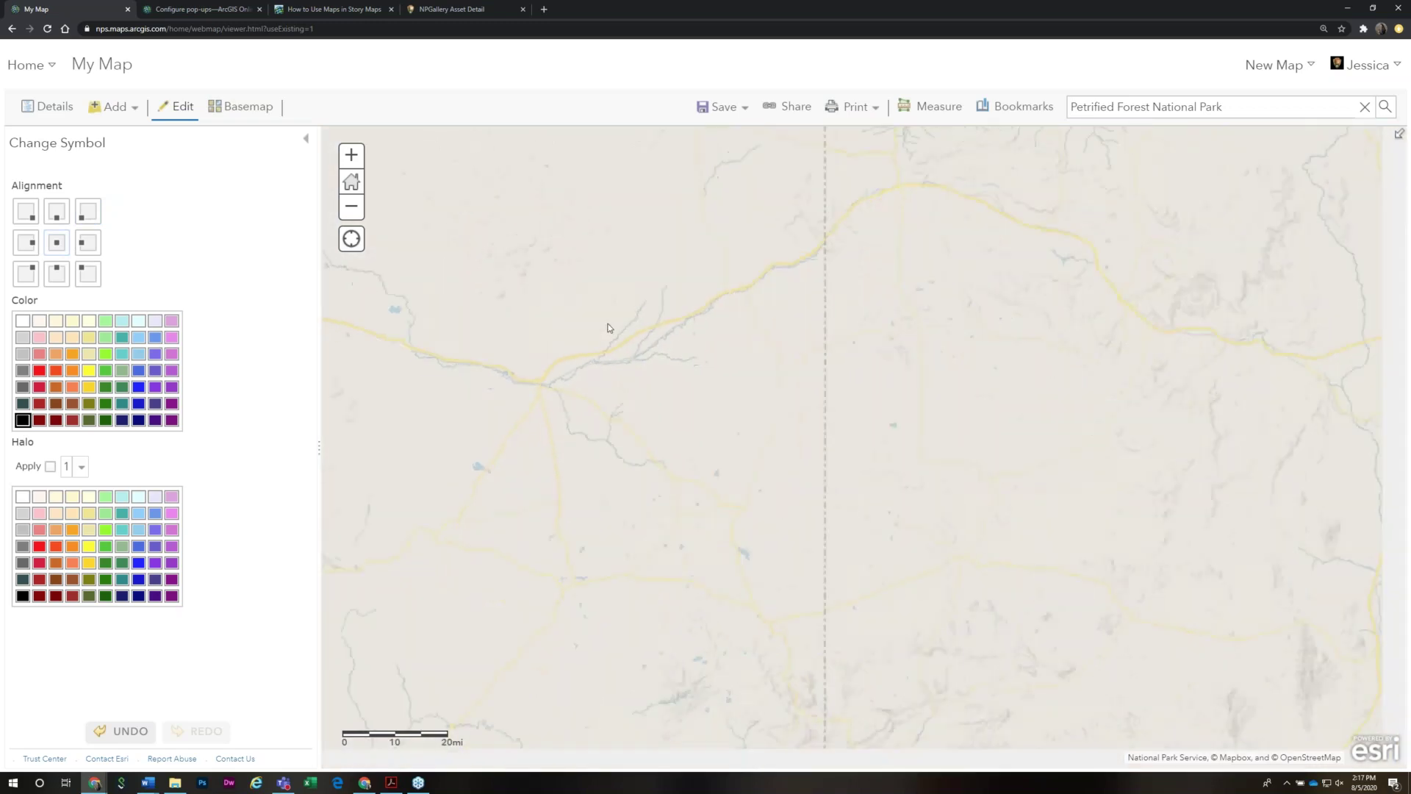
scroll(609, 328, up, 2)
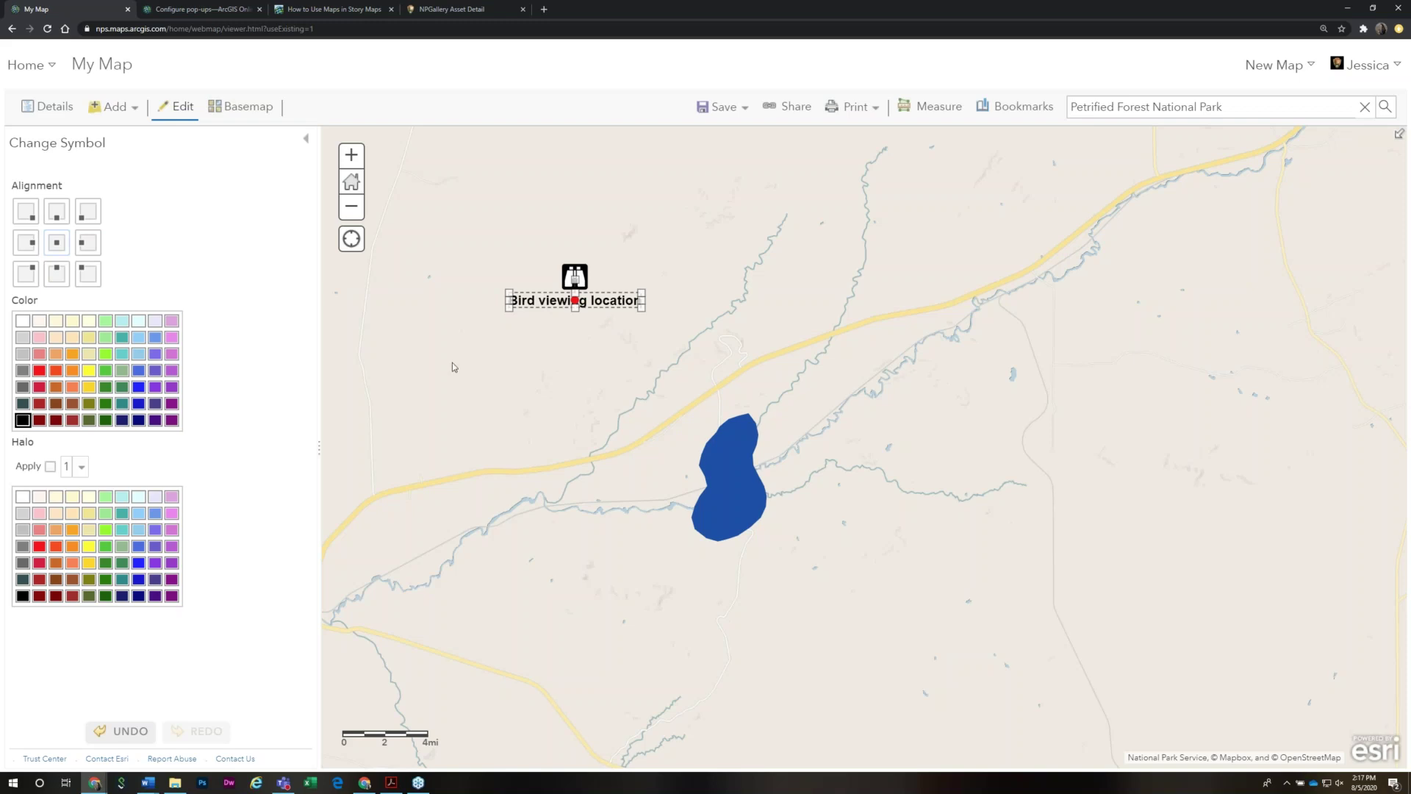
Align the label text to start at its anchor point, vertically centered, and place it beside the binoculars symbol on the east
click(88, 242)
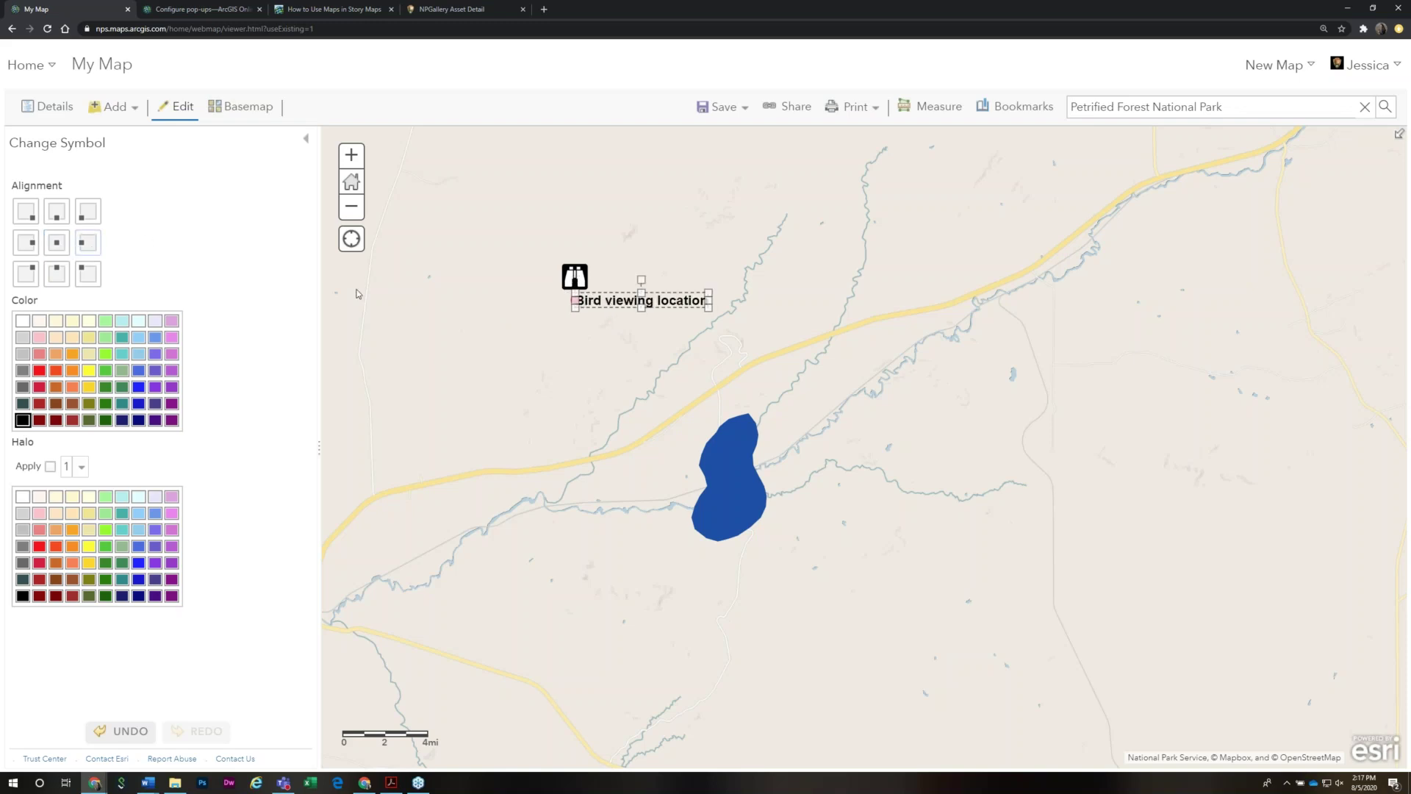
drag(591, 305, 612, 283)
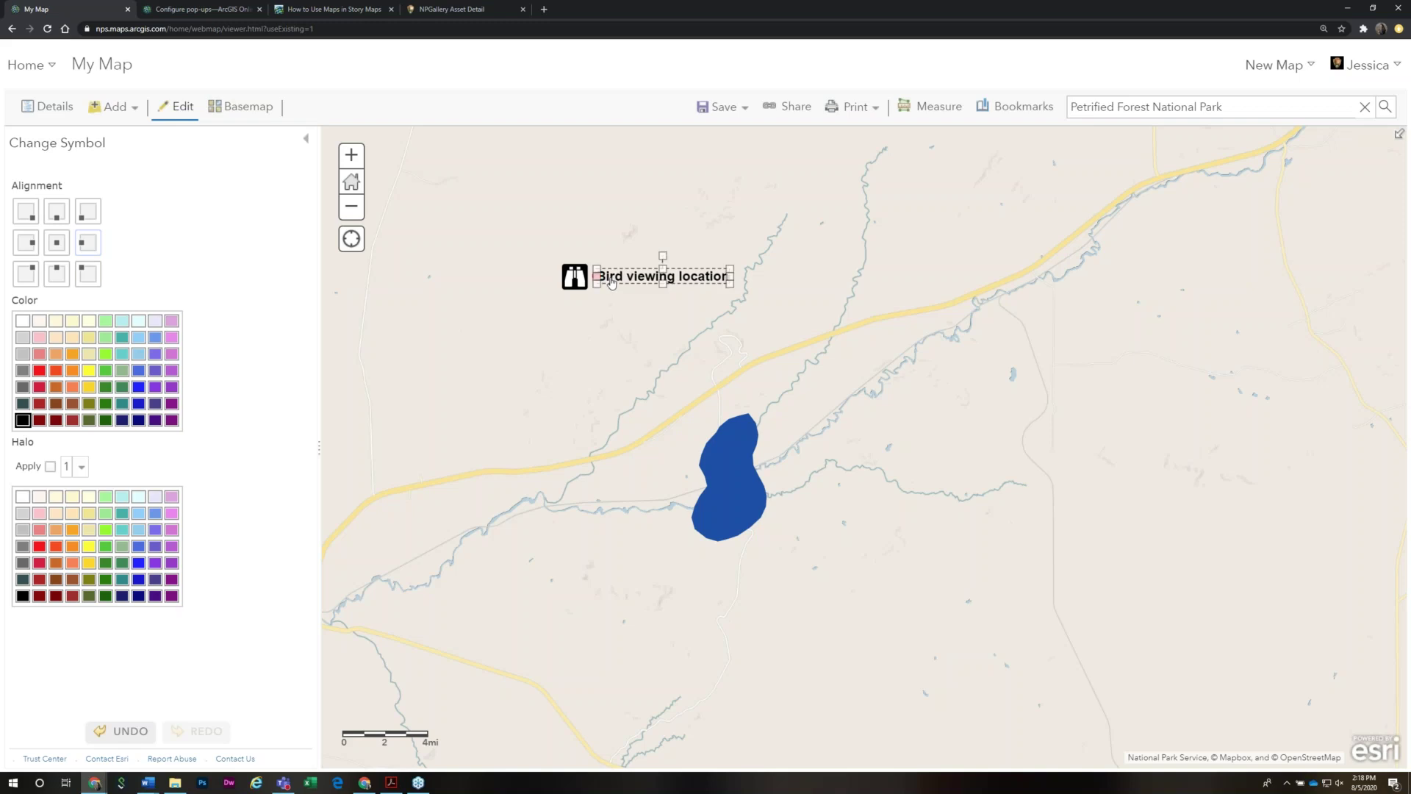
drag(643, 283, 639, 282)
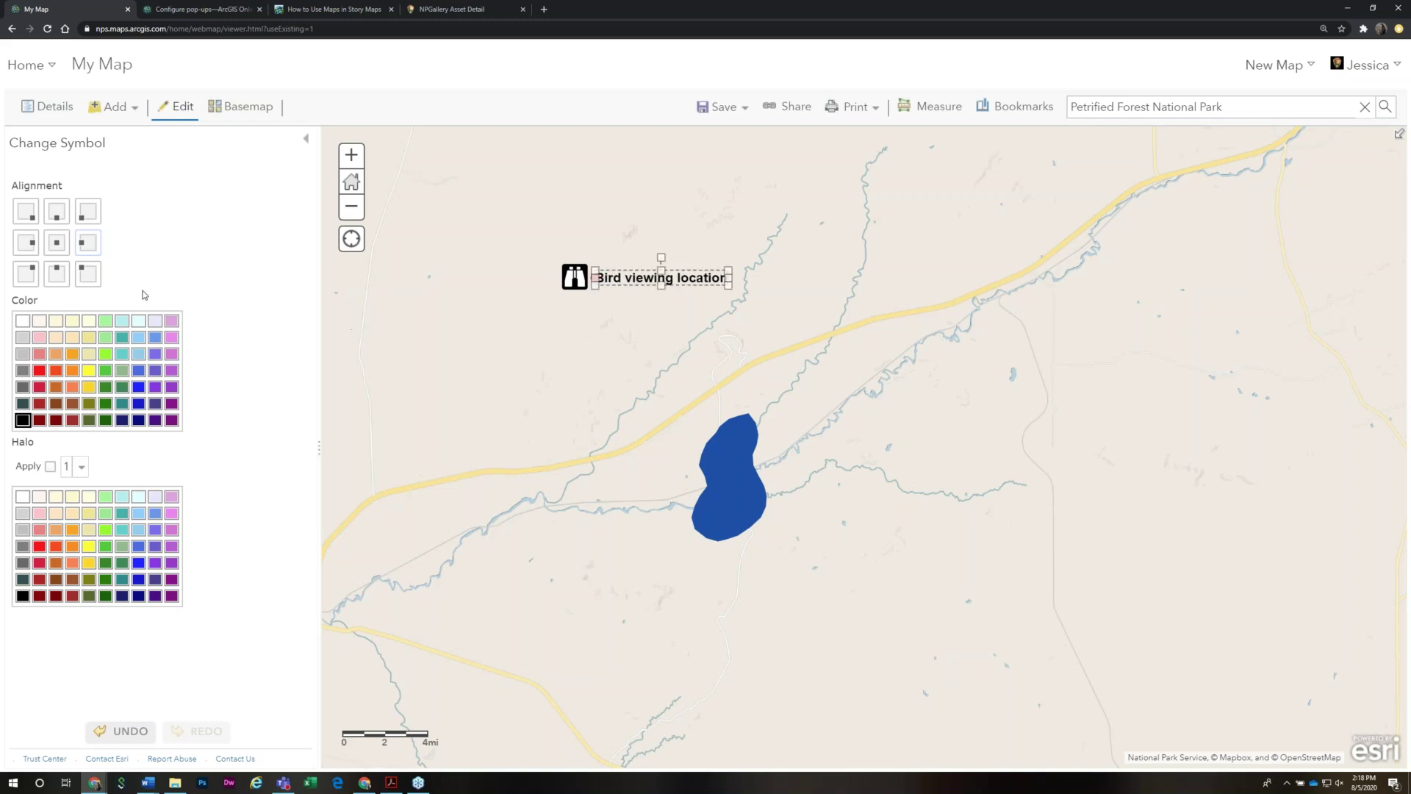
Shift the label slightly farther east of the binoculars symbol and check their spacing at several map scales
scroll(548, 419, down, 2)
scroll(496, 447, down, 3)
scroll(496, 451, up, 3)
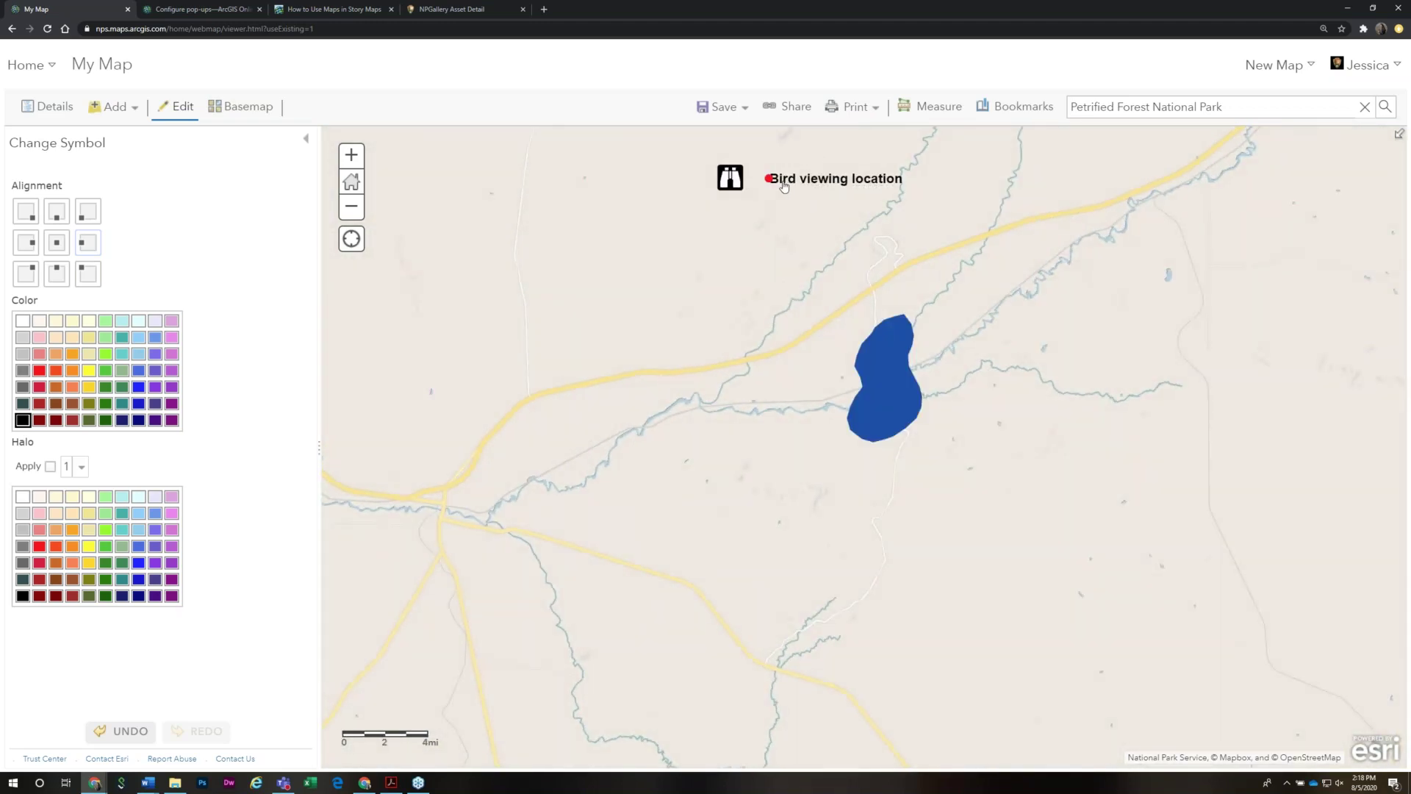
drag(719, 242, 623, 313)
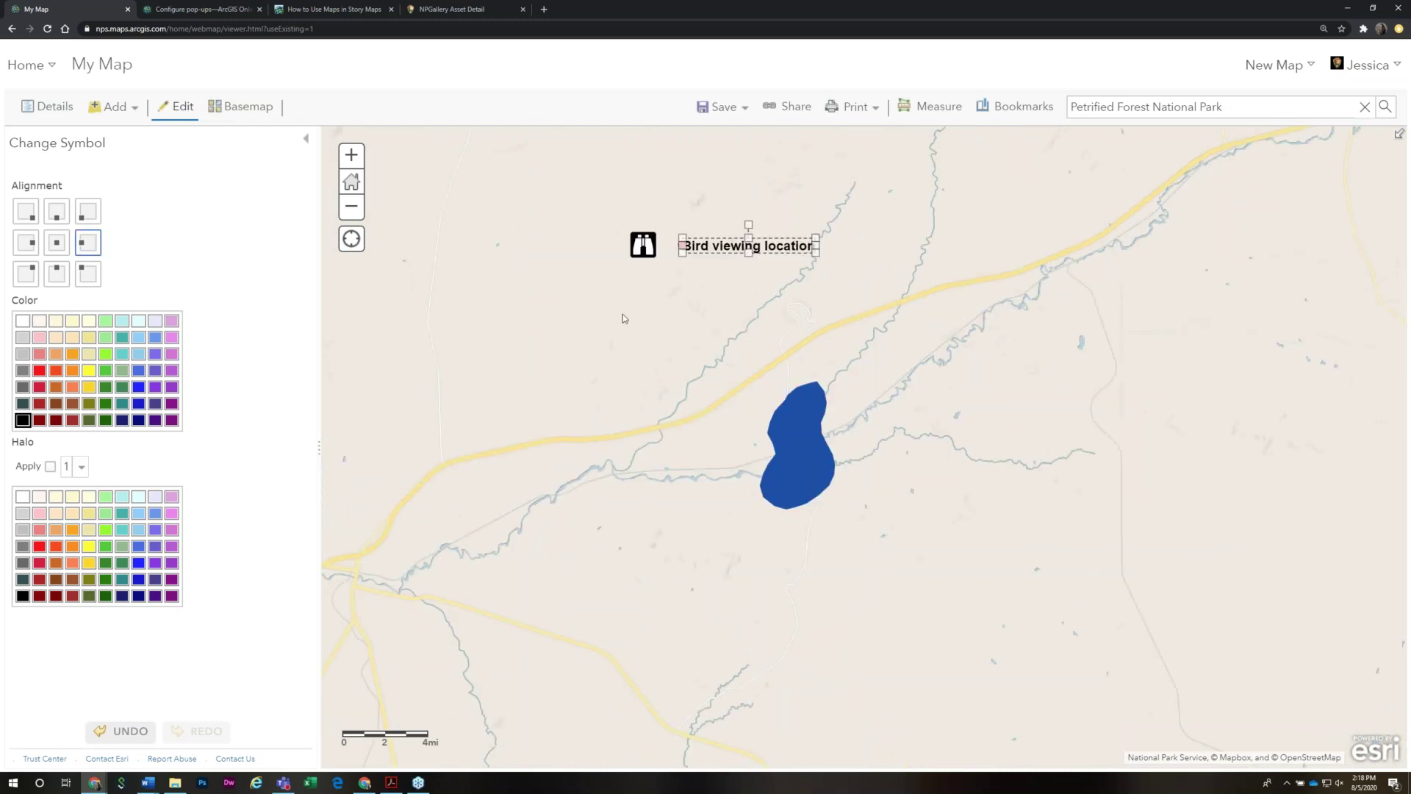
scroll(624, 318, down, 2)
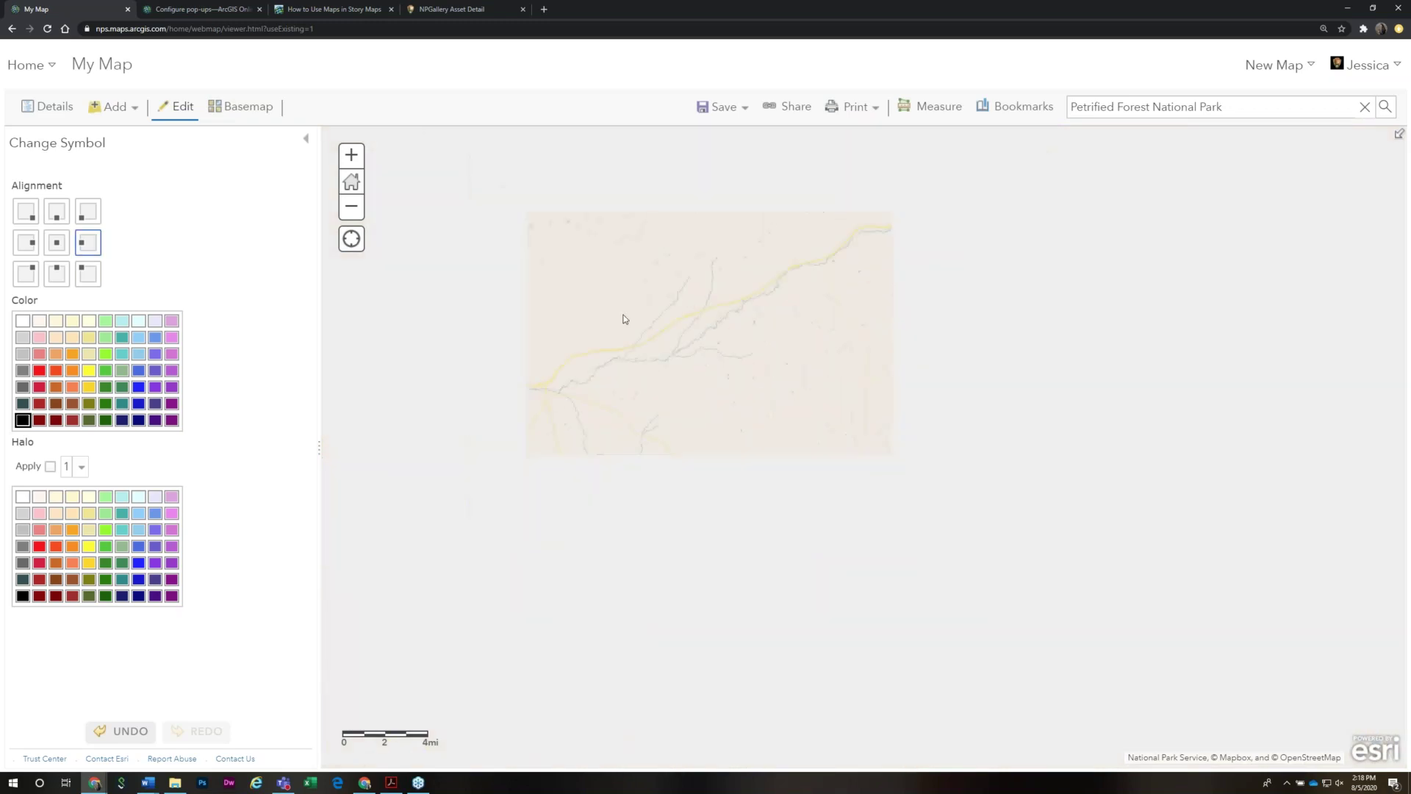
scroll(624, 319, up, 2)
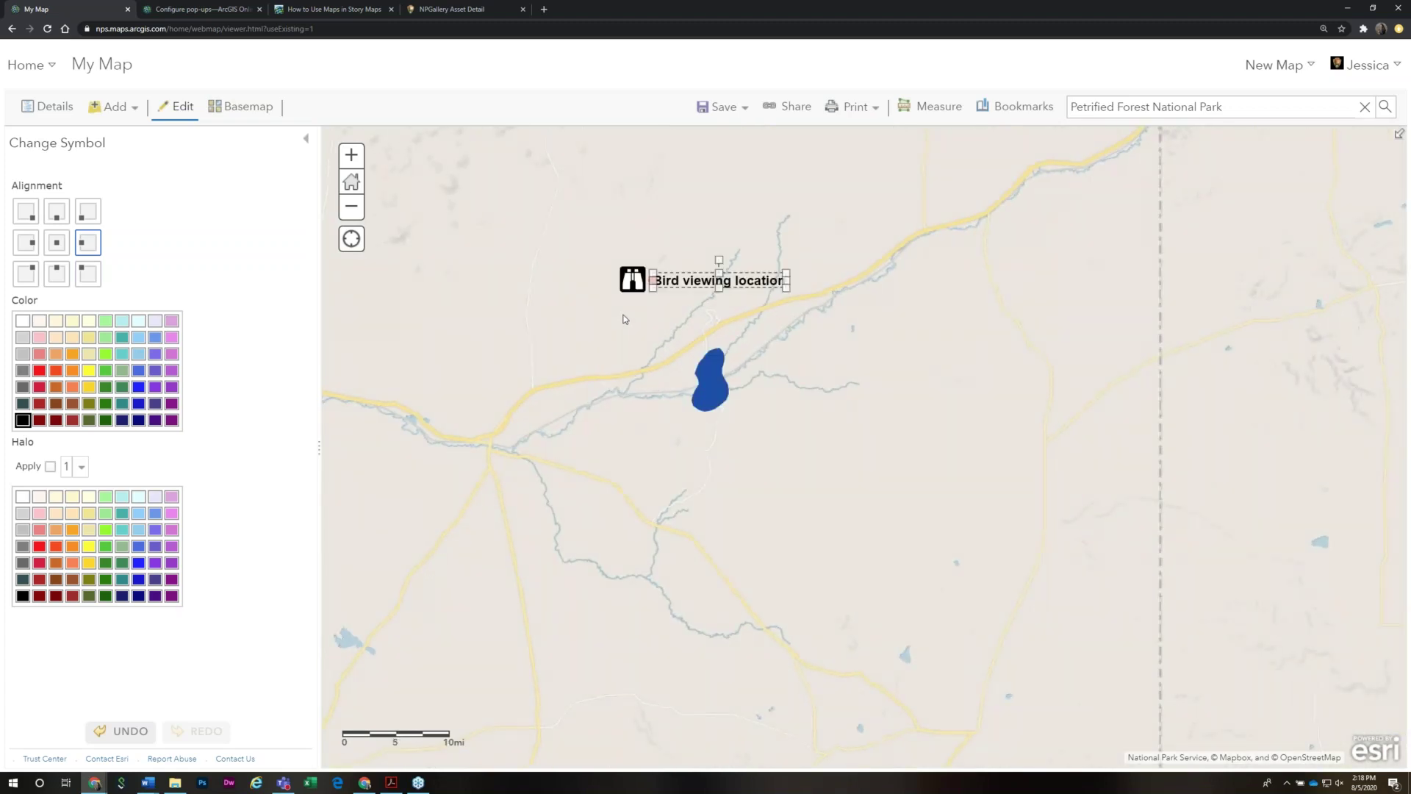
scroll(630, 339, up, 1)
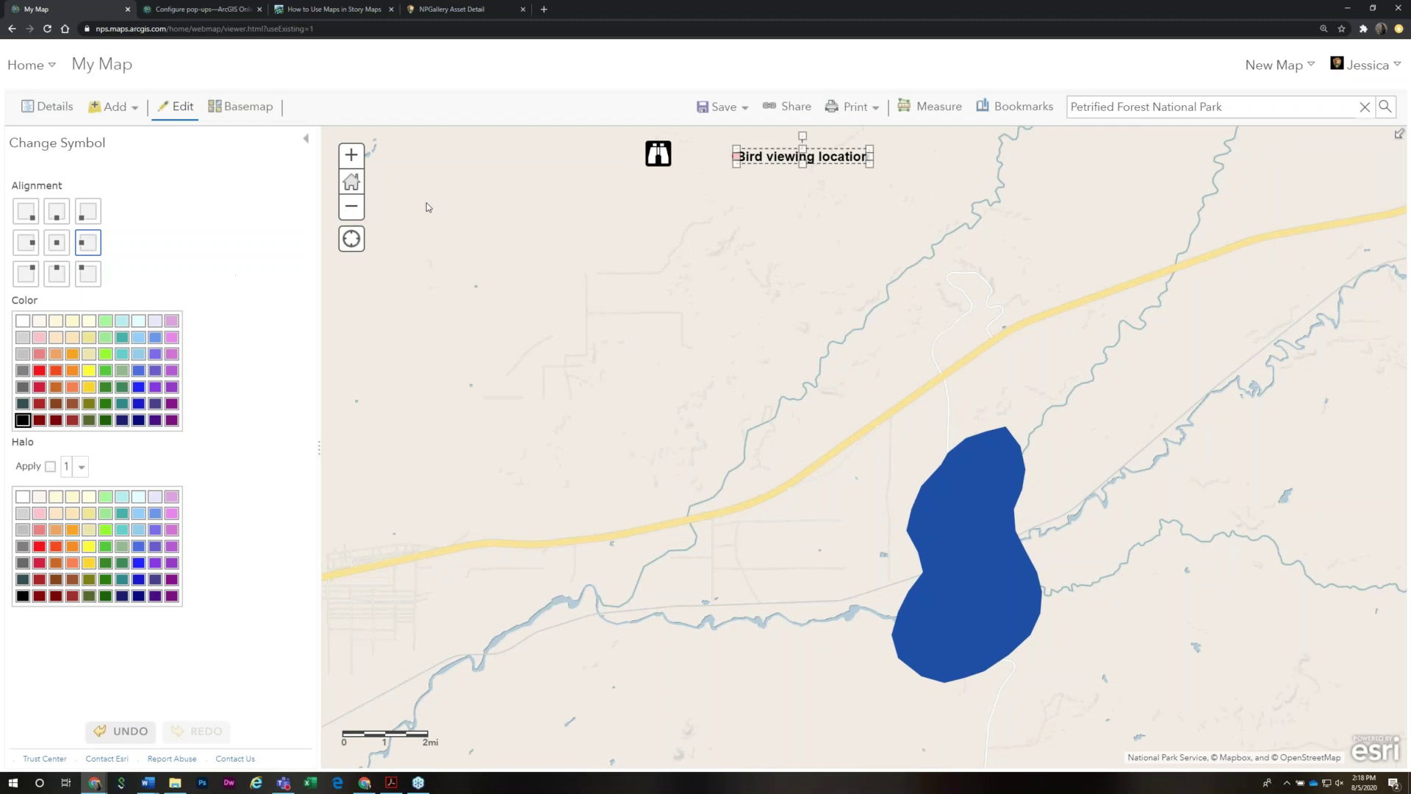
Show the map's contents and toggle the PEFO Custom layer's visibility off and back on
click(40, 116)
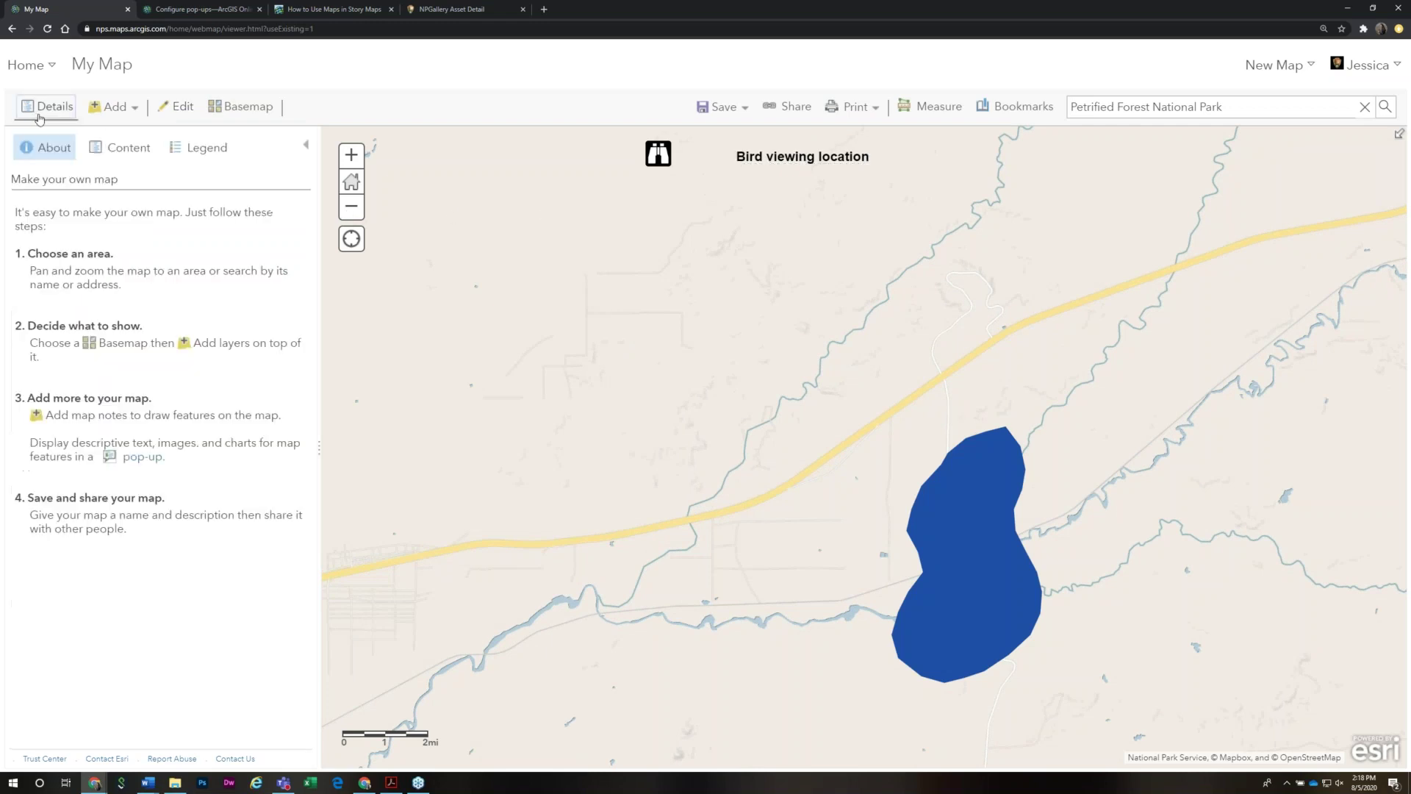
click(112, 155)
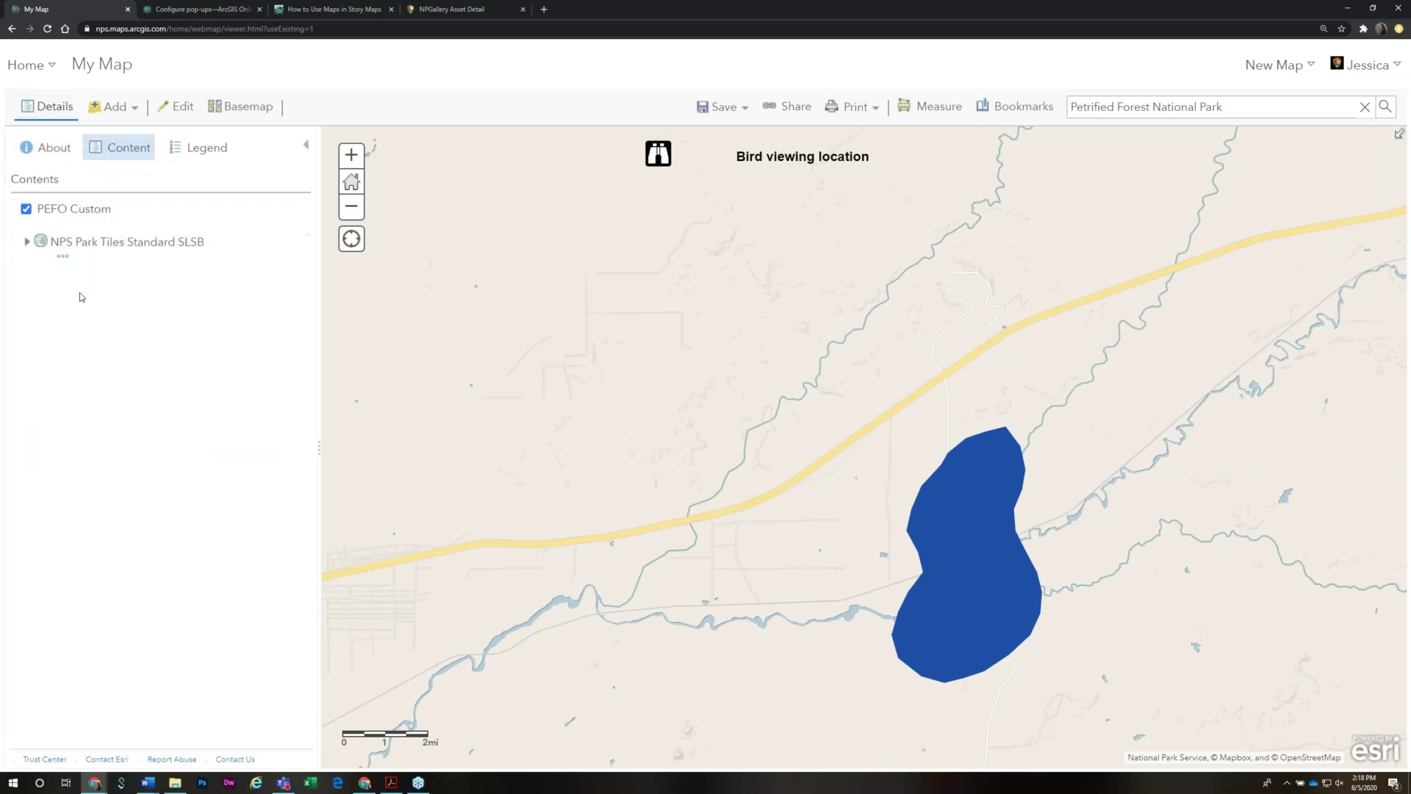
click(27, 211)
click(27, 211)
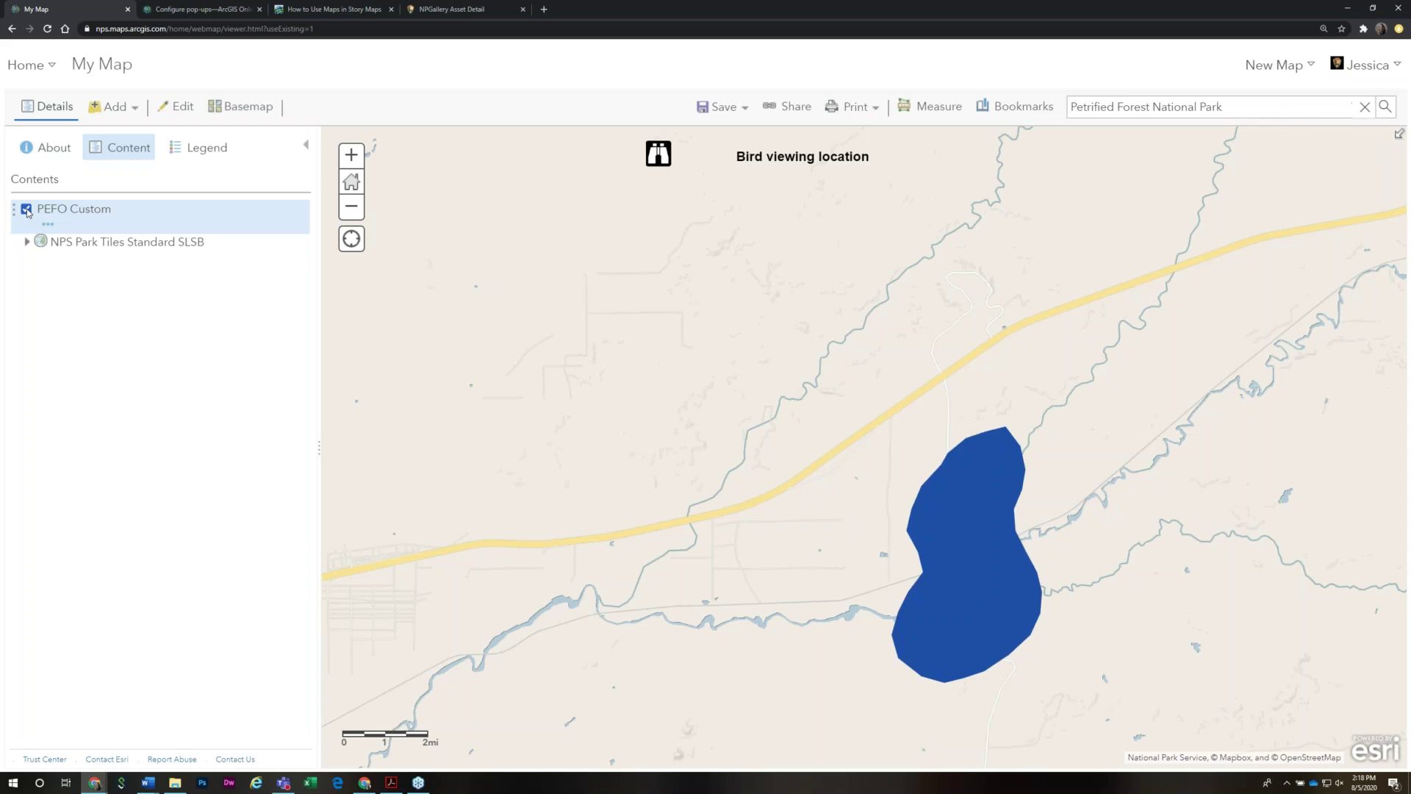
click(27, 211)
click(27, 210)
Reopen the blue area's attributes in edit mode, deselect it and return to the map's contents
click(184, 112)
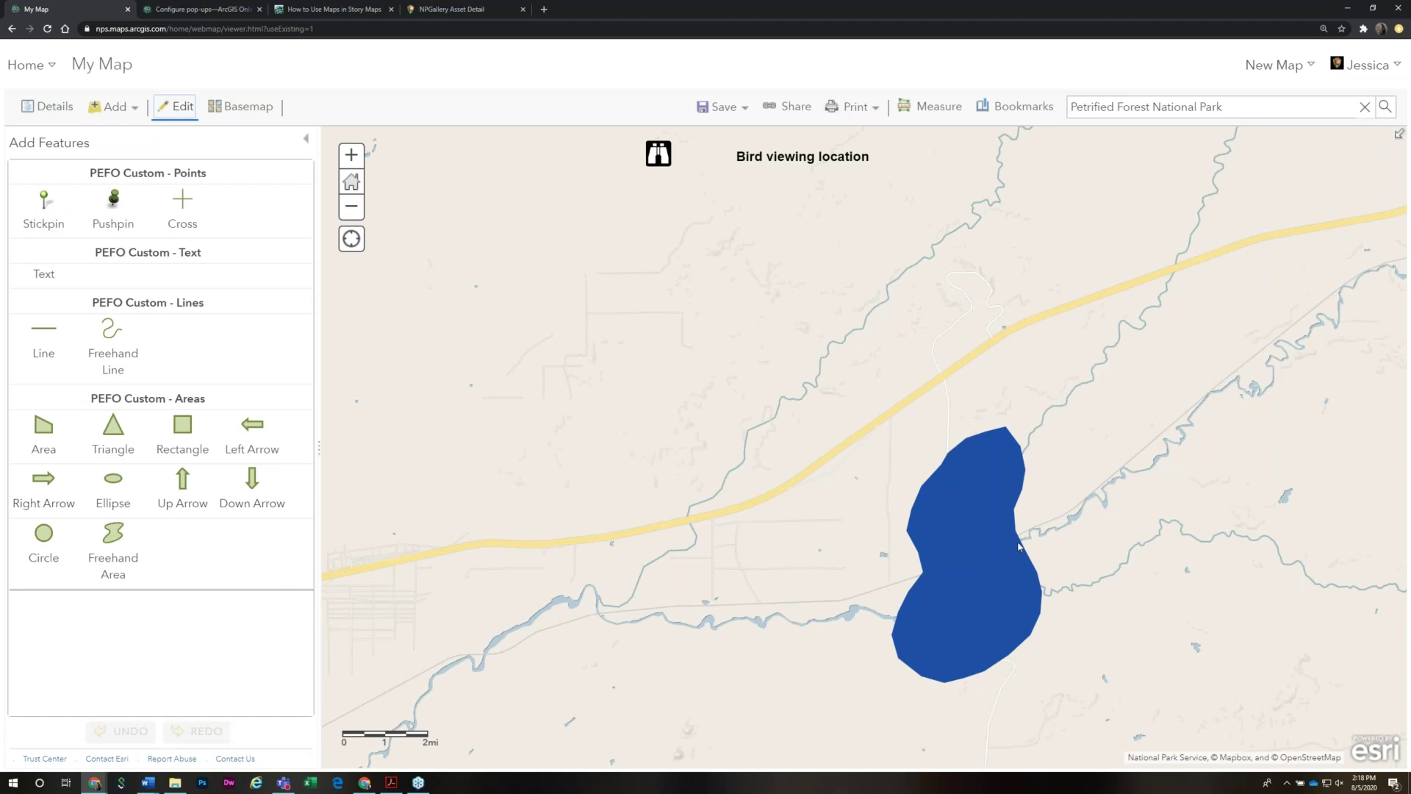
click(987, 560)
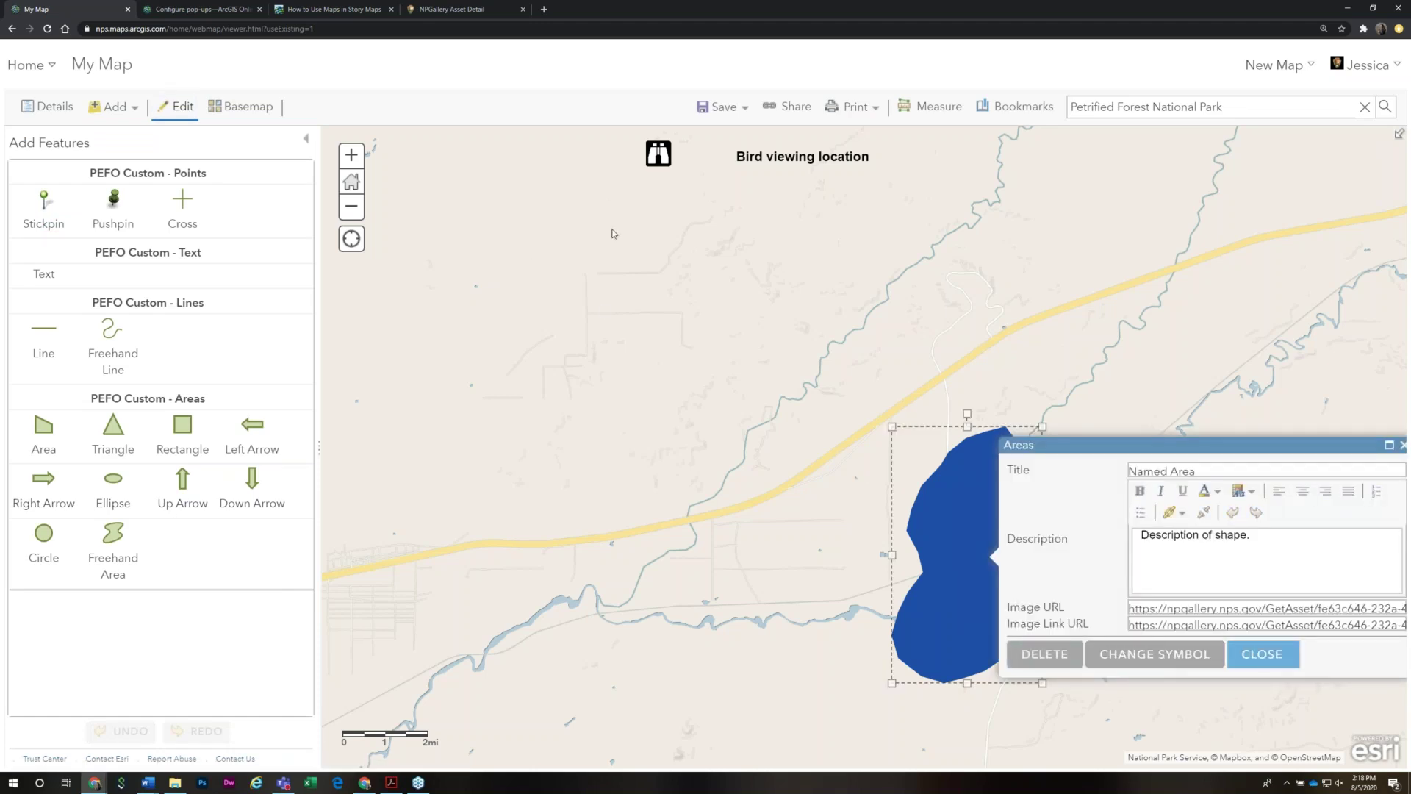
click(606, 316)
click(40, 109)
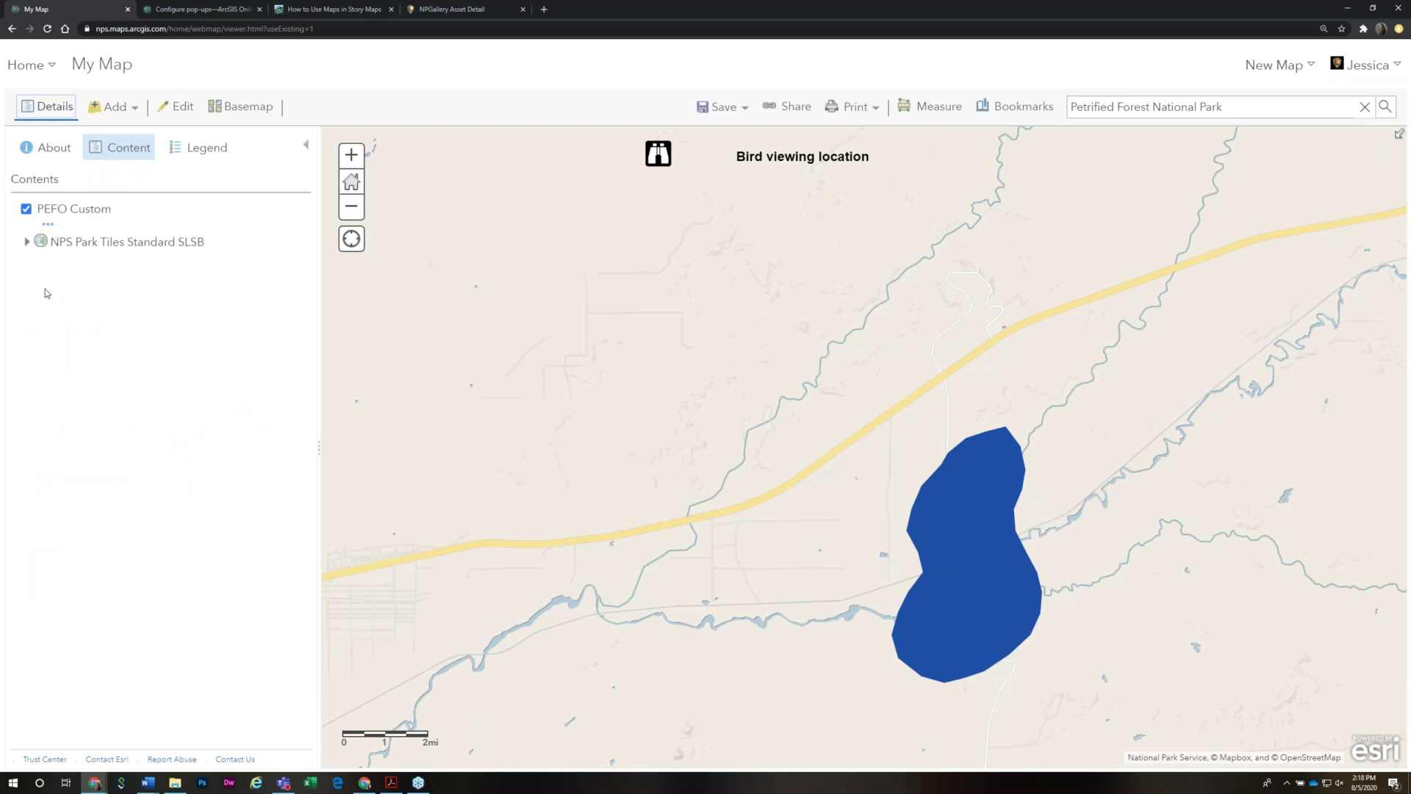
Consult the training outline in Adobe Acrobat, return to the web map and hide the PEFO Custom layer
key(alt+Tab)
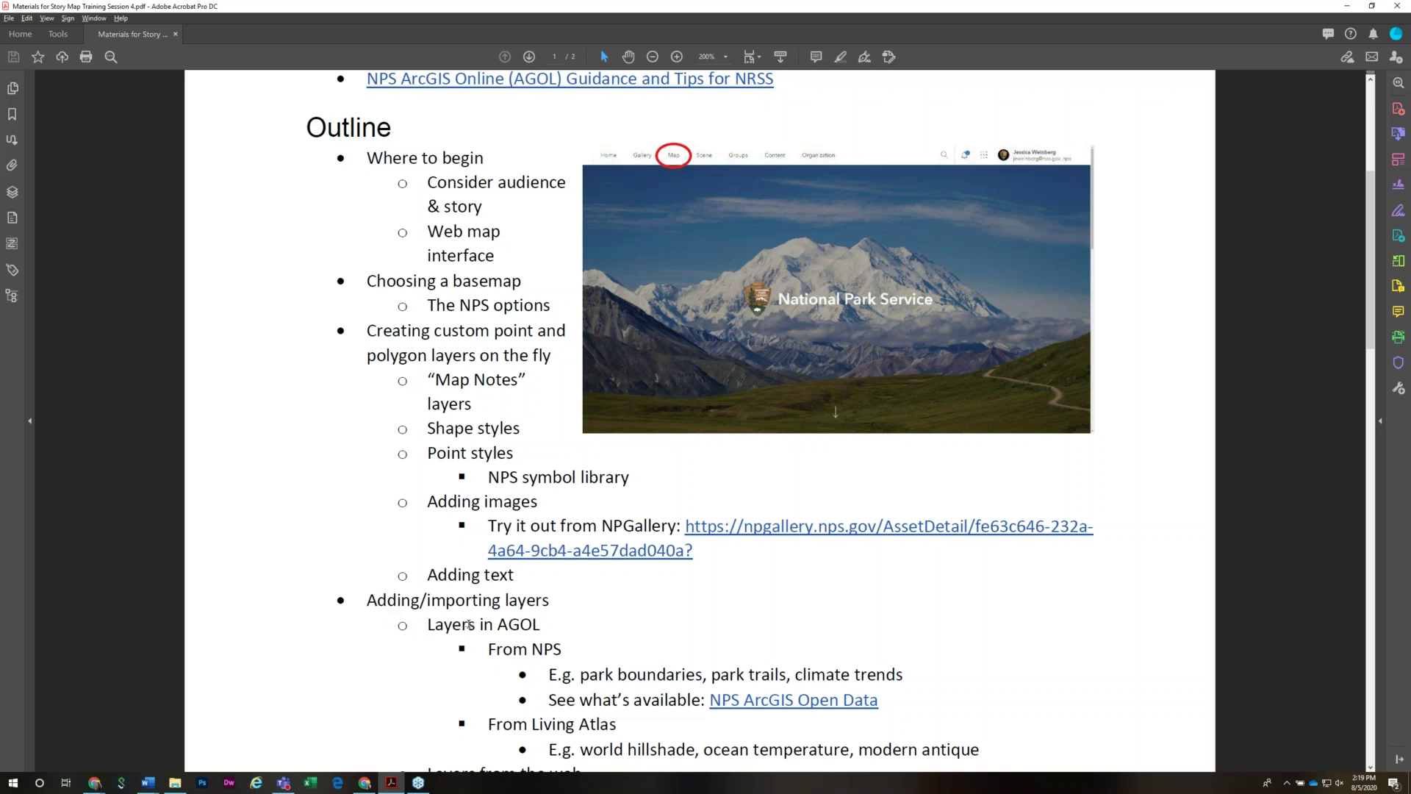
key(alt+Tab)
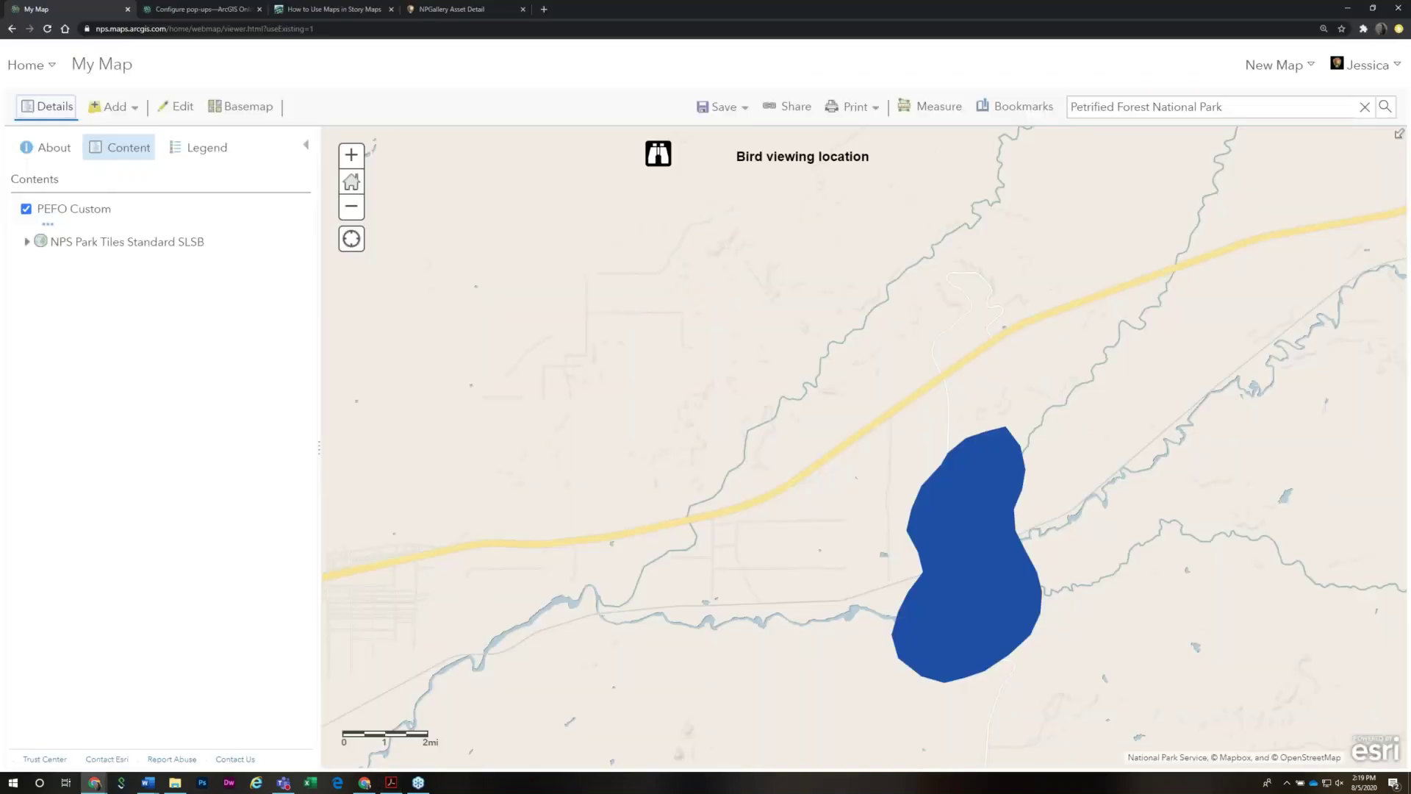
click(26, 208)
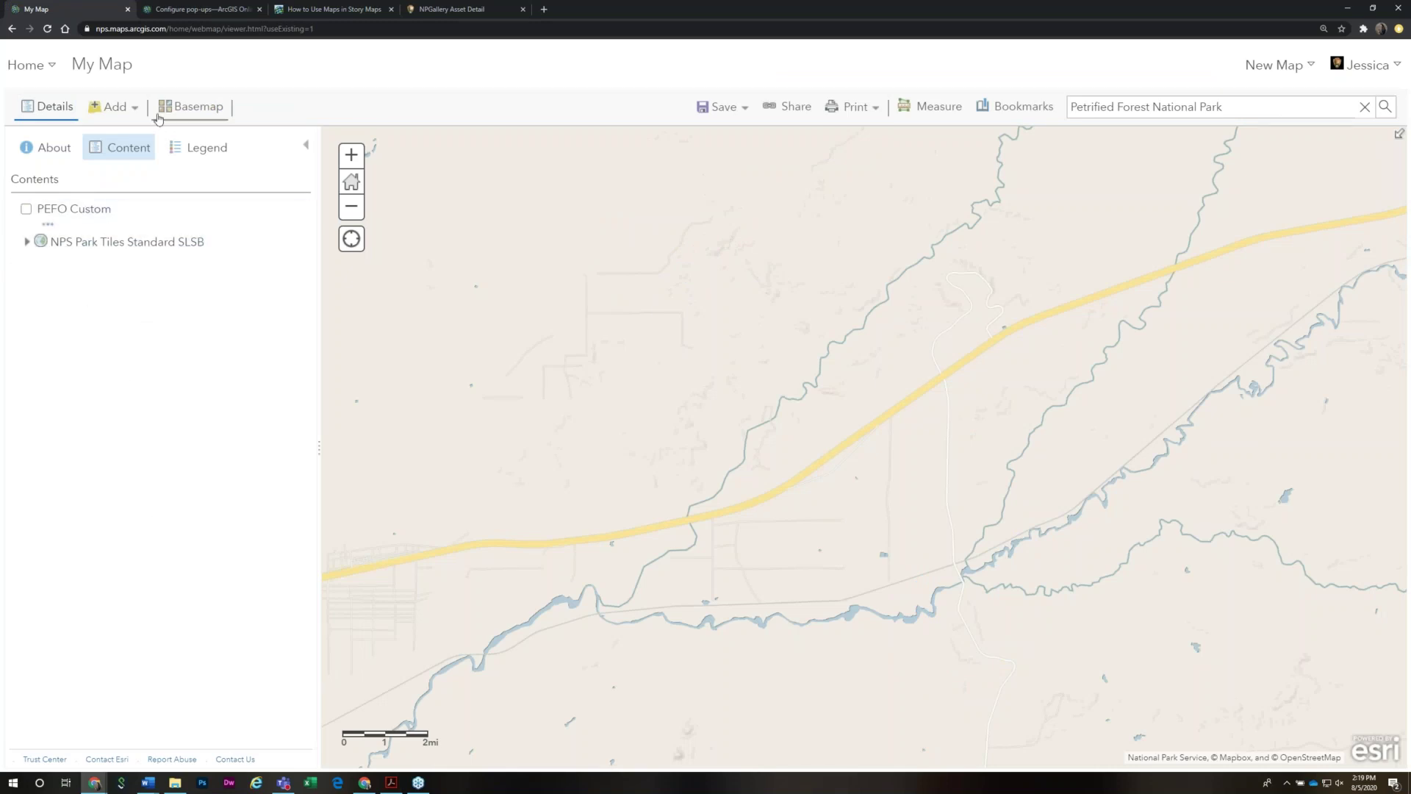
Start a search for layers to add and switch its source from My Content to My Organization
click(125, 112)
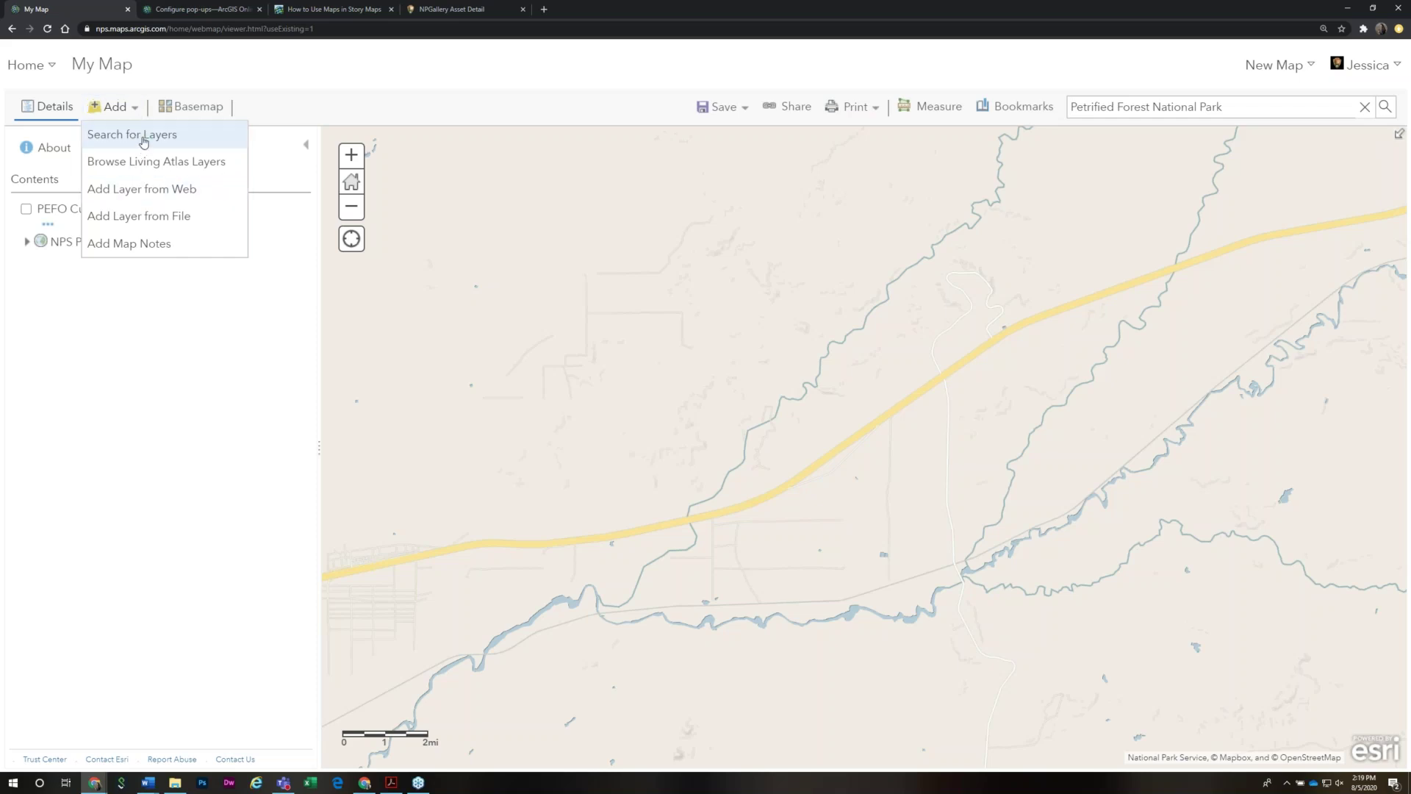
click(144, 142)
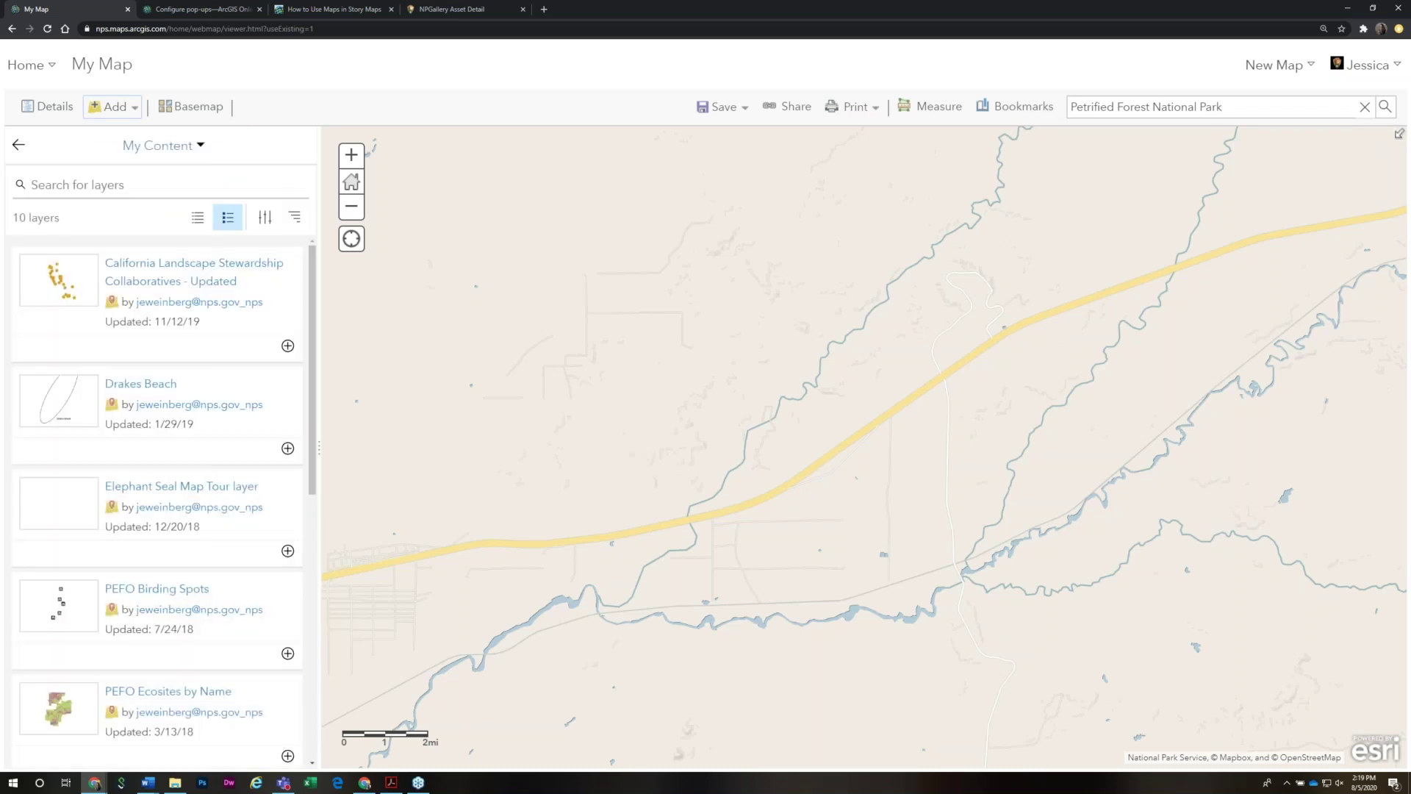
click(199, 146)
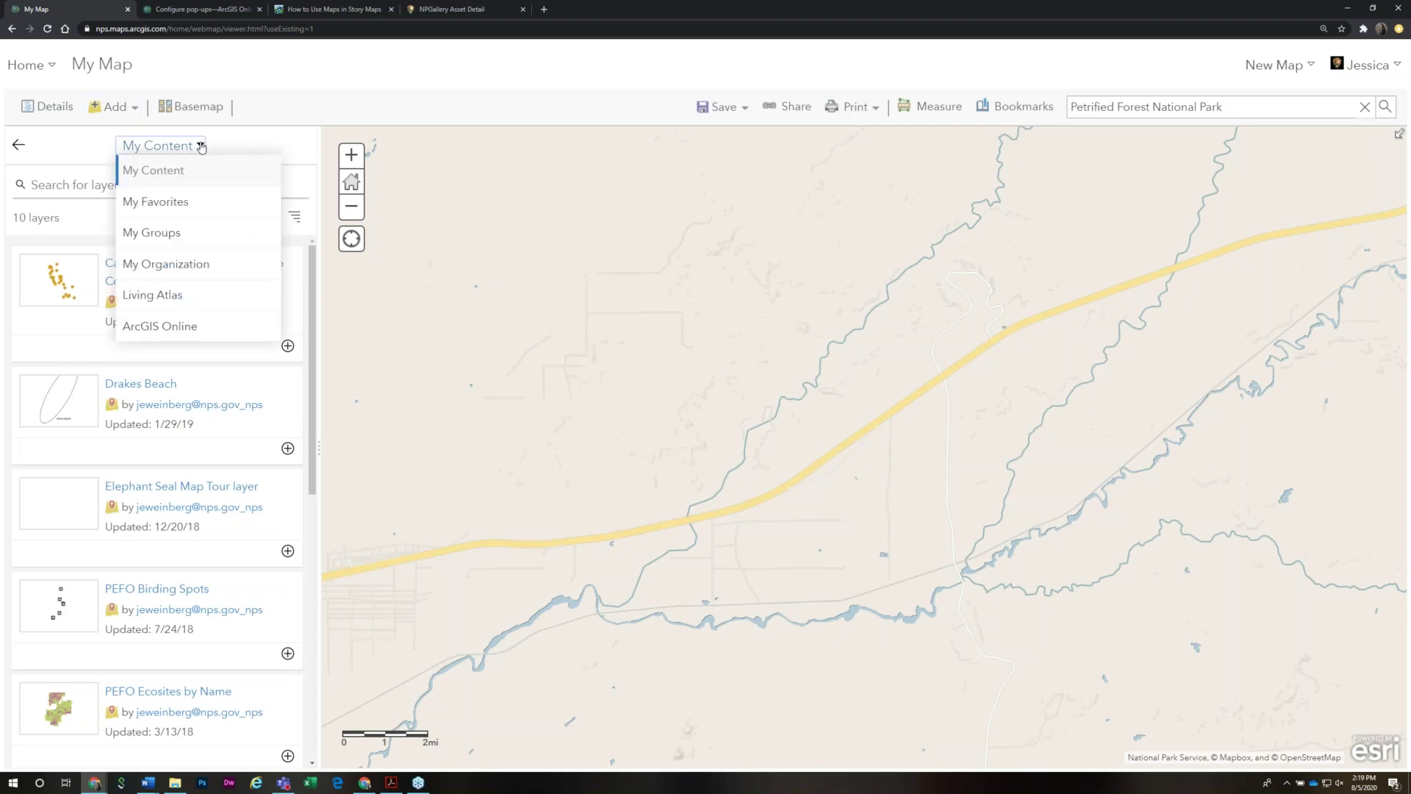
click(173, 266)
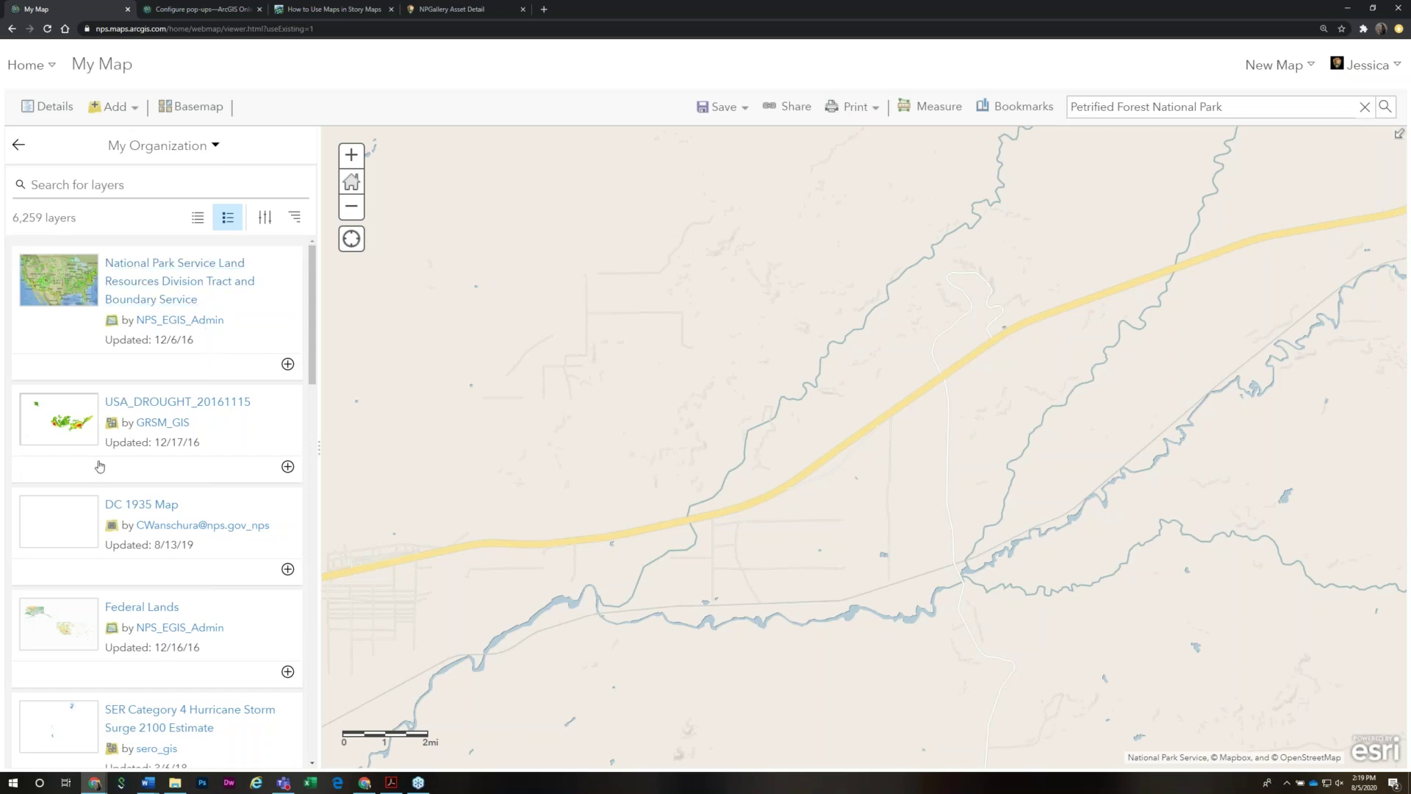
key(alt+Tab)
key(Tab)
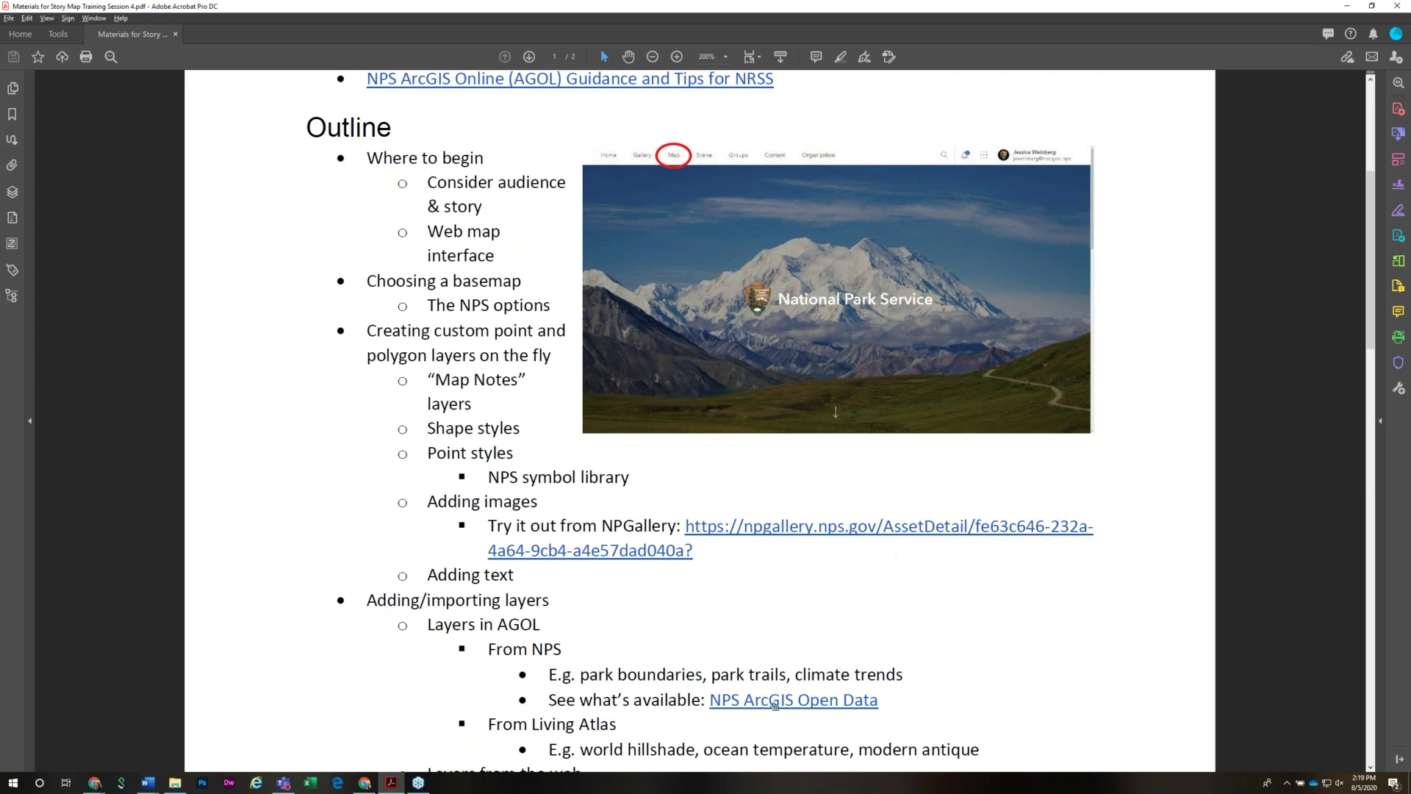
right_click(784, 706)
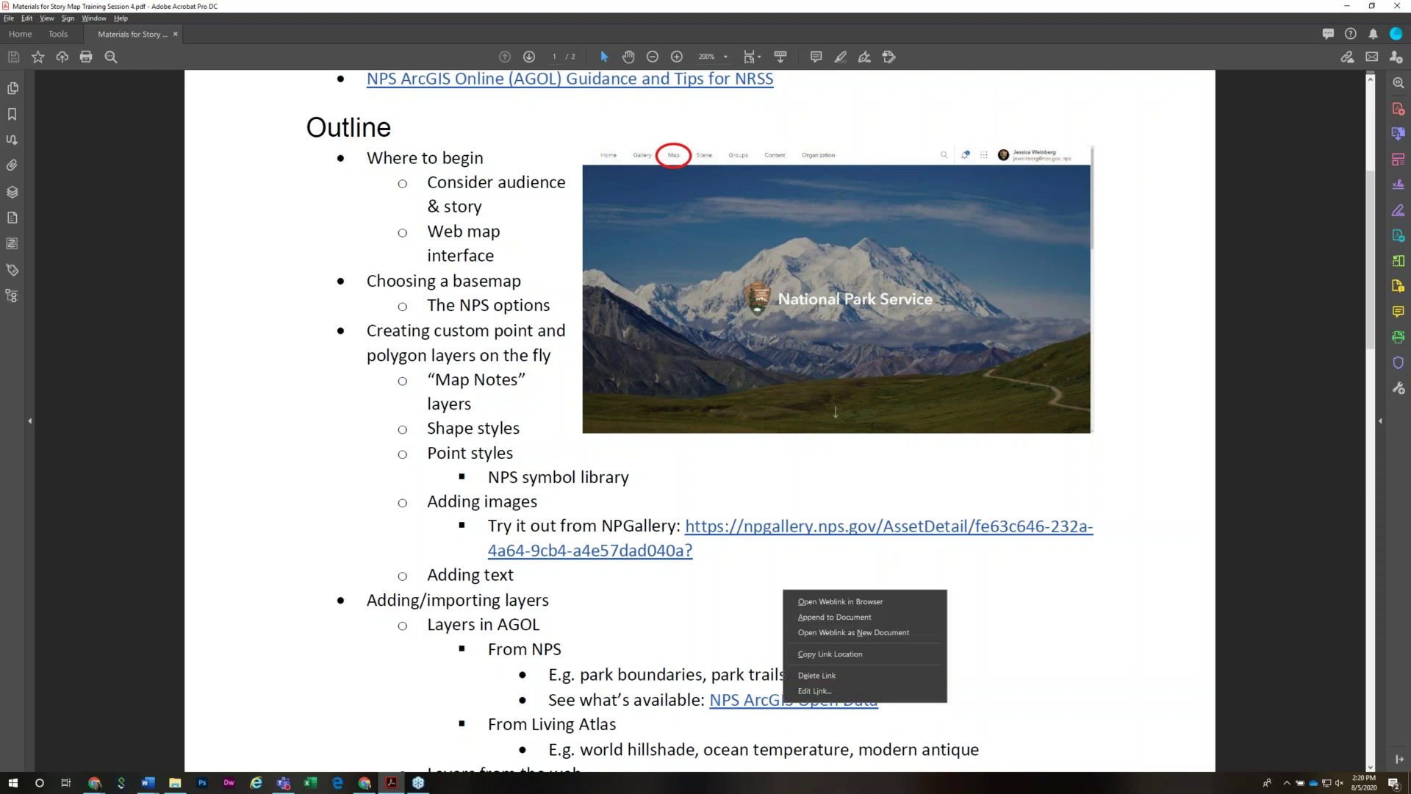
click(816, 653)
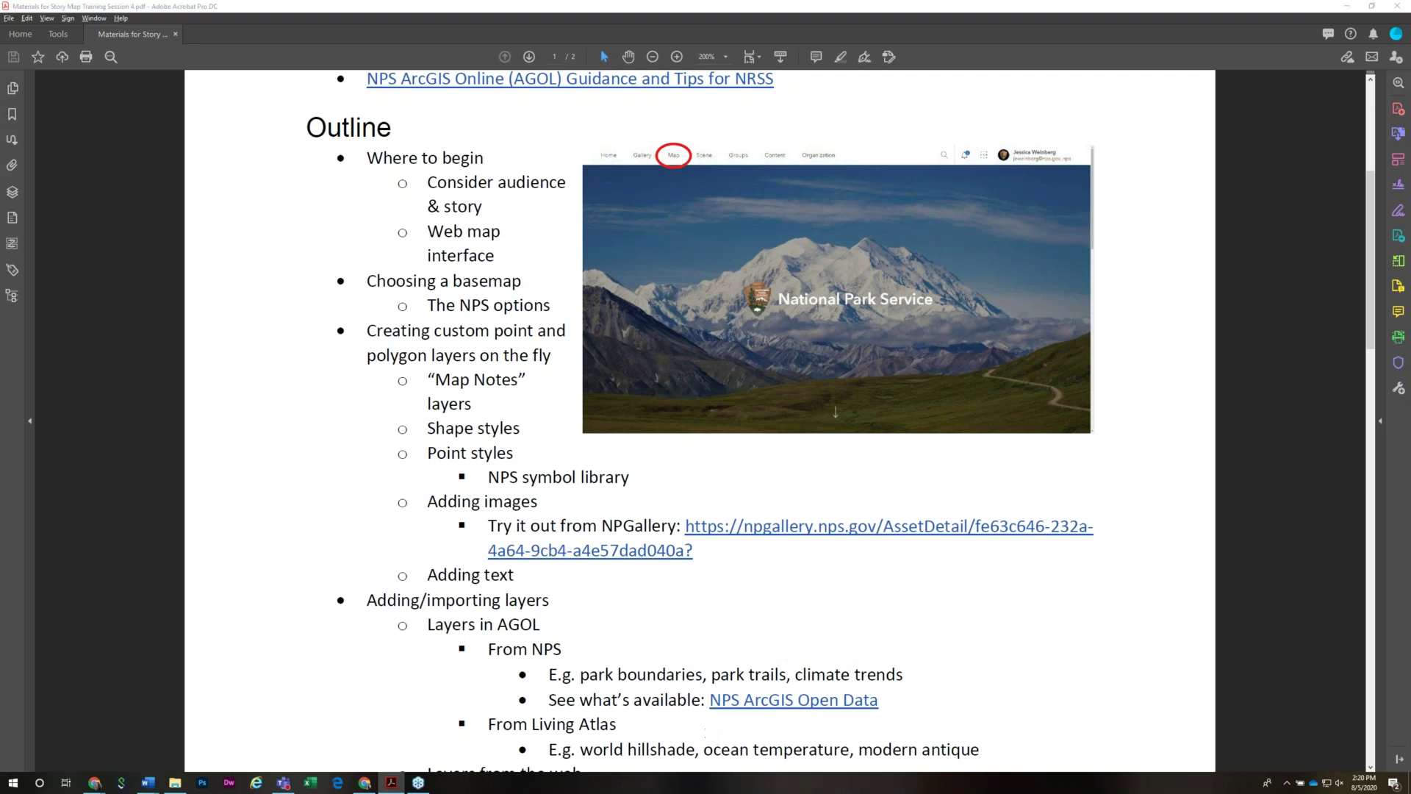
key(alt+Tab)
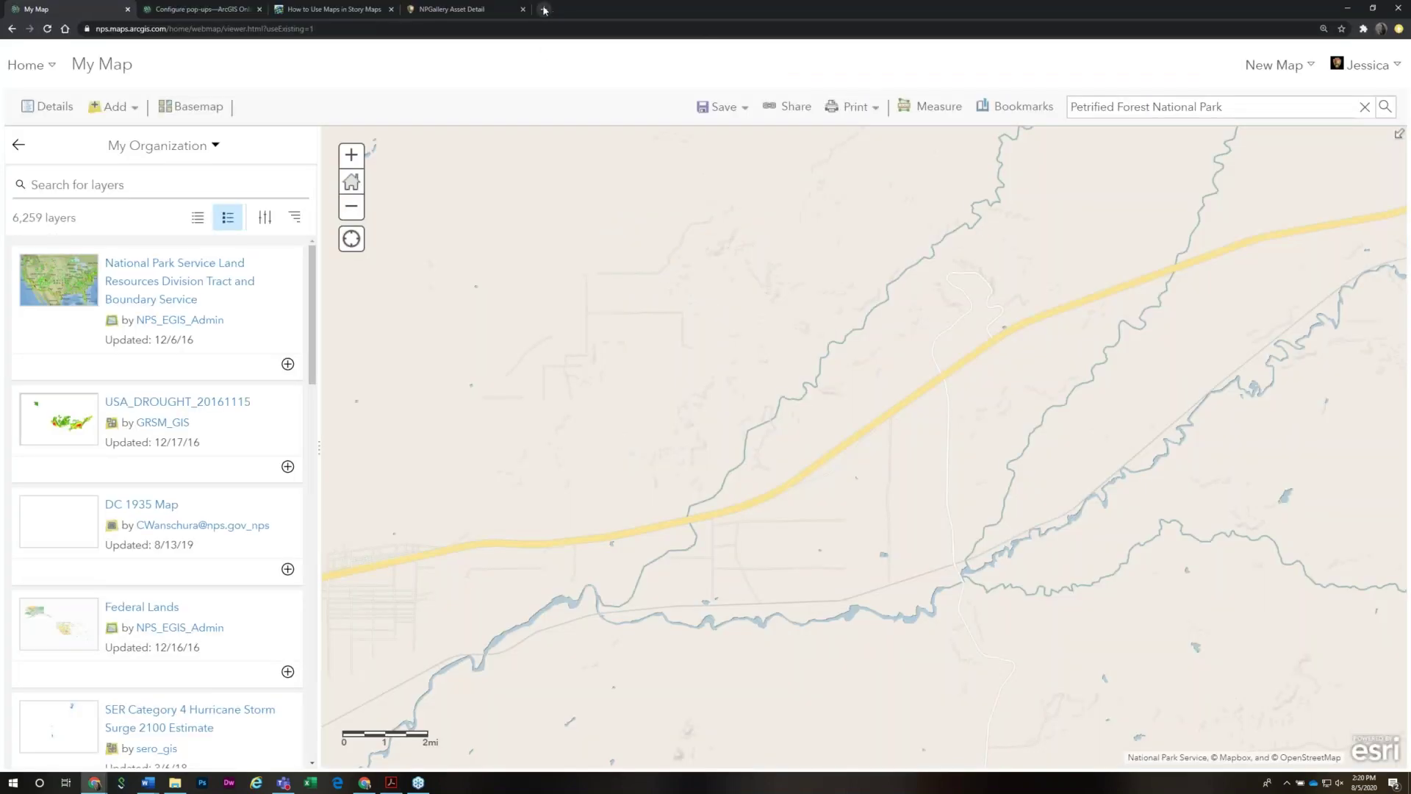
click(544, 9)
text(https://public-nps.opendata.arcgis.com/)
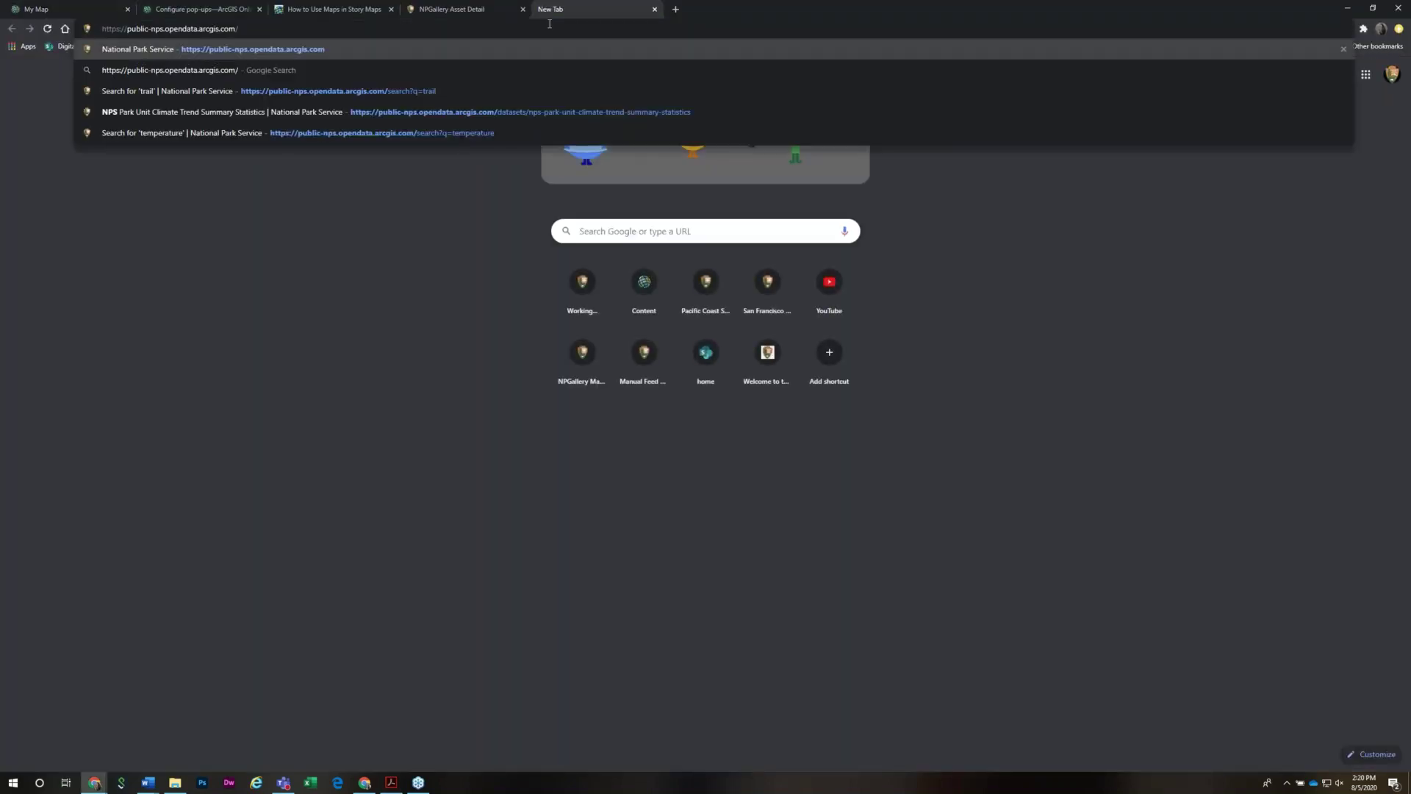
key(Return)
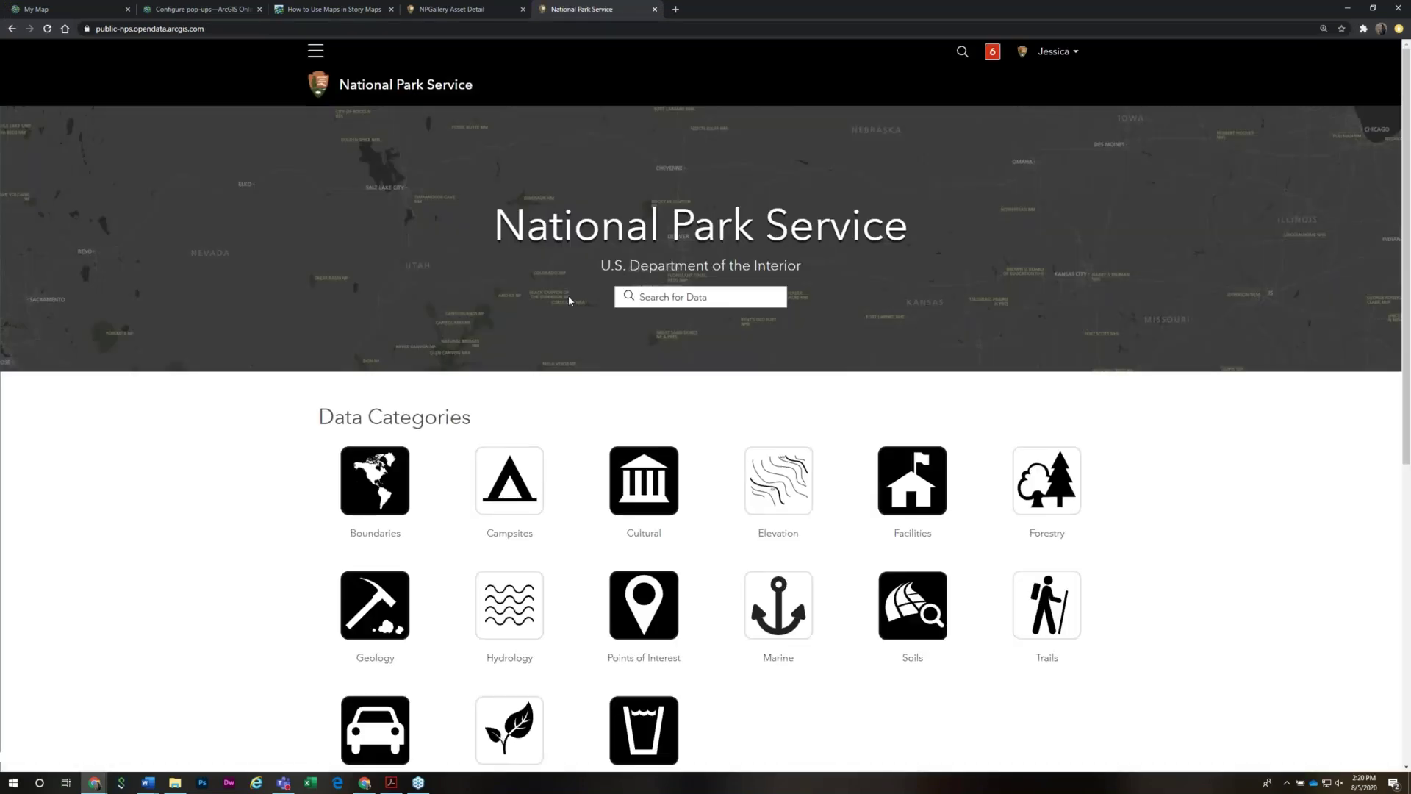
Look over the open data site's data categories and rerun the recent search for climate change
scroll(269, 479, down, 1)
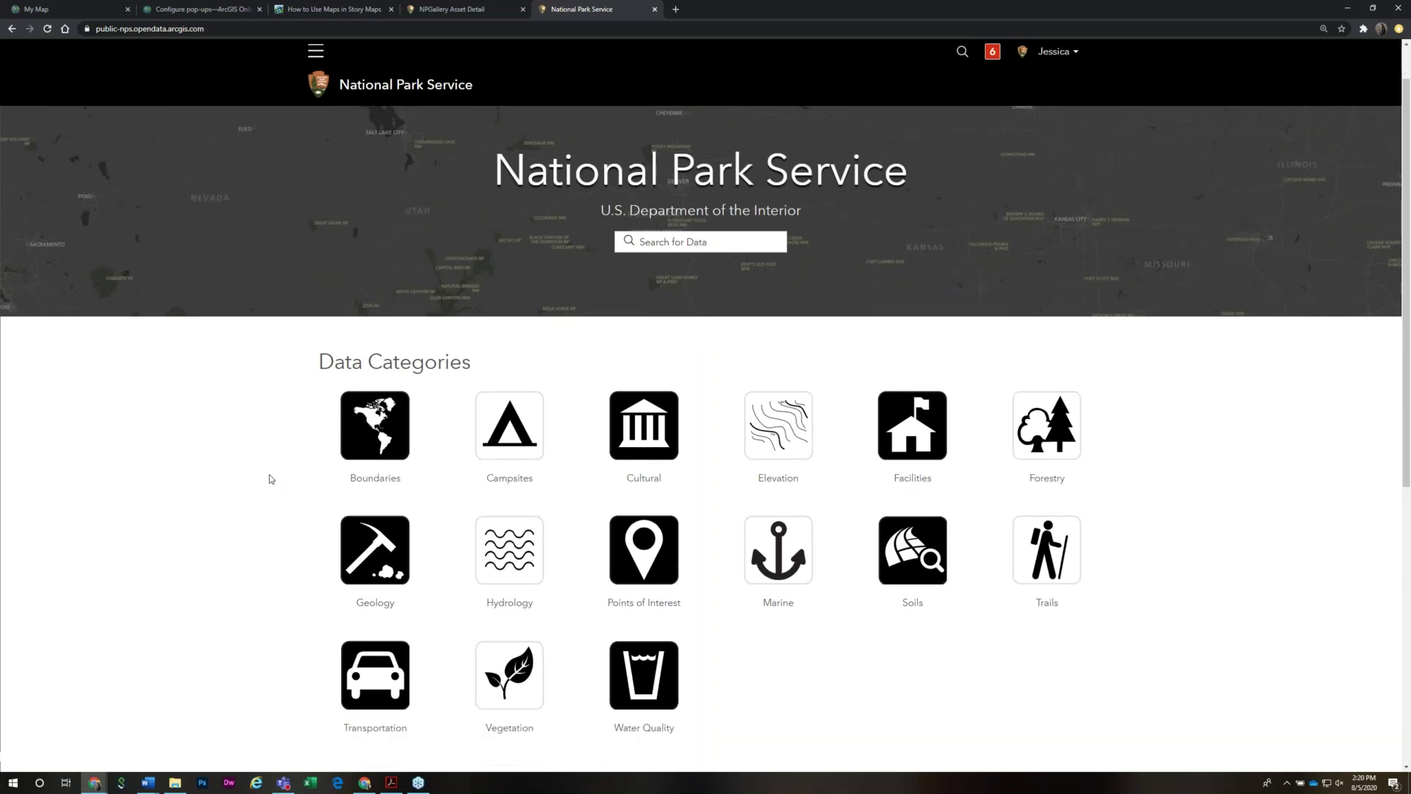
scroll(270, 478, down, 1)
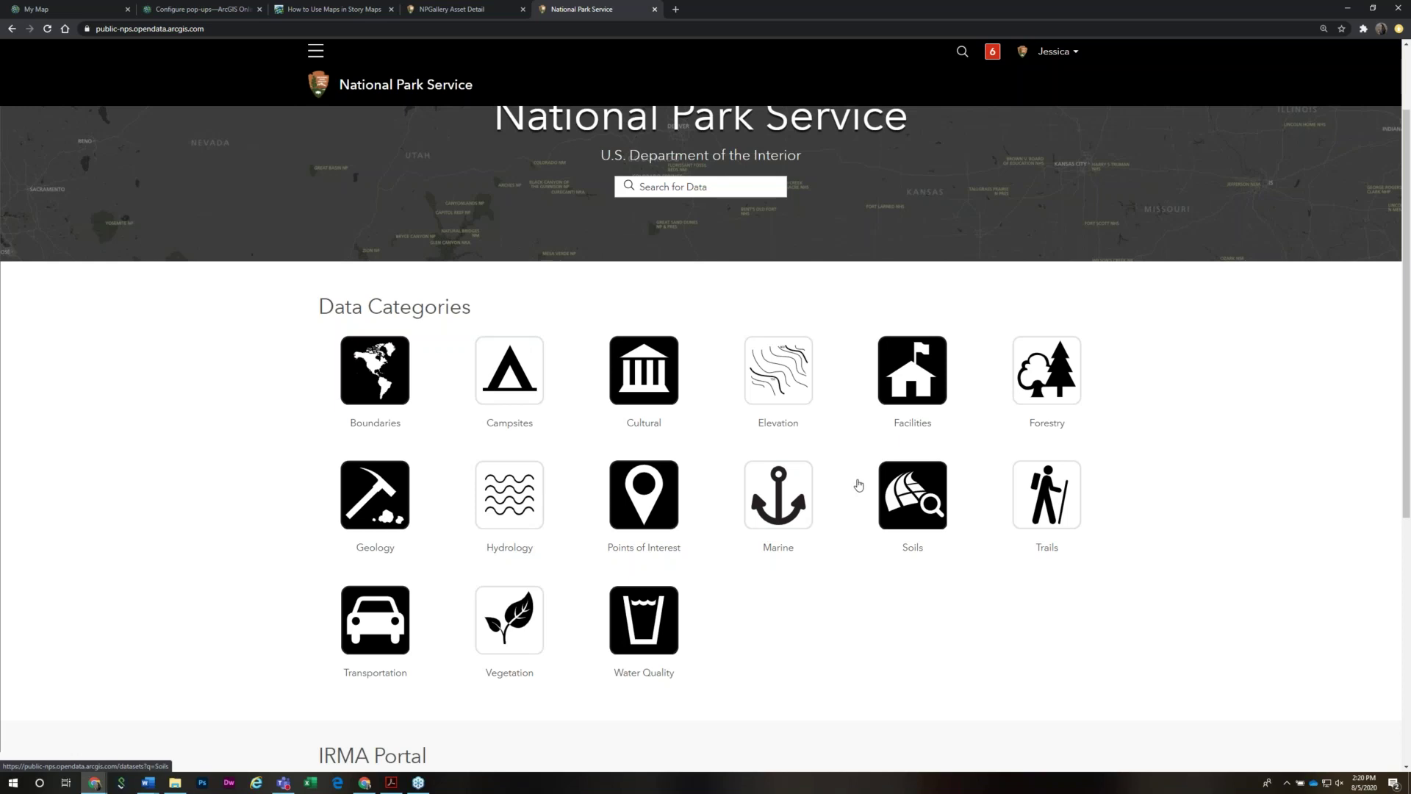
click(686, 189)
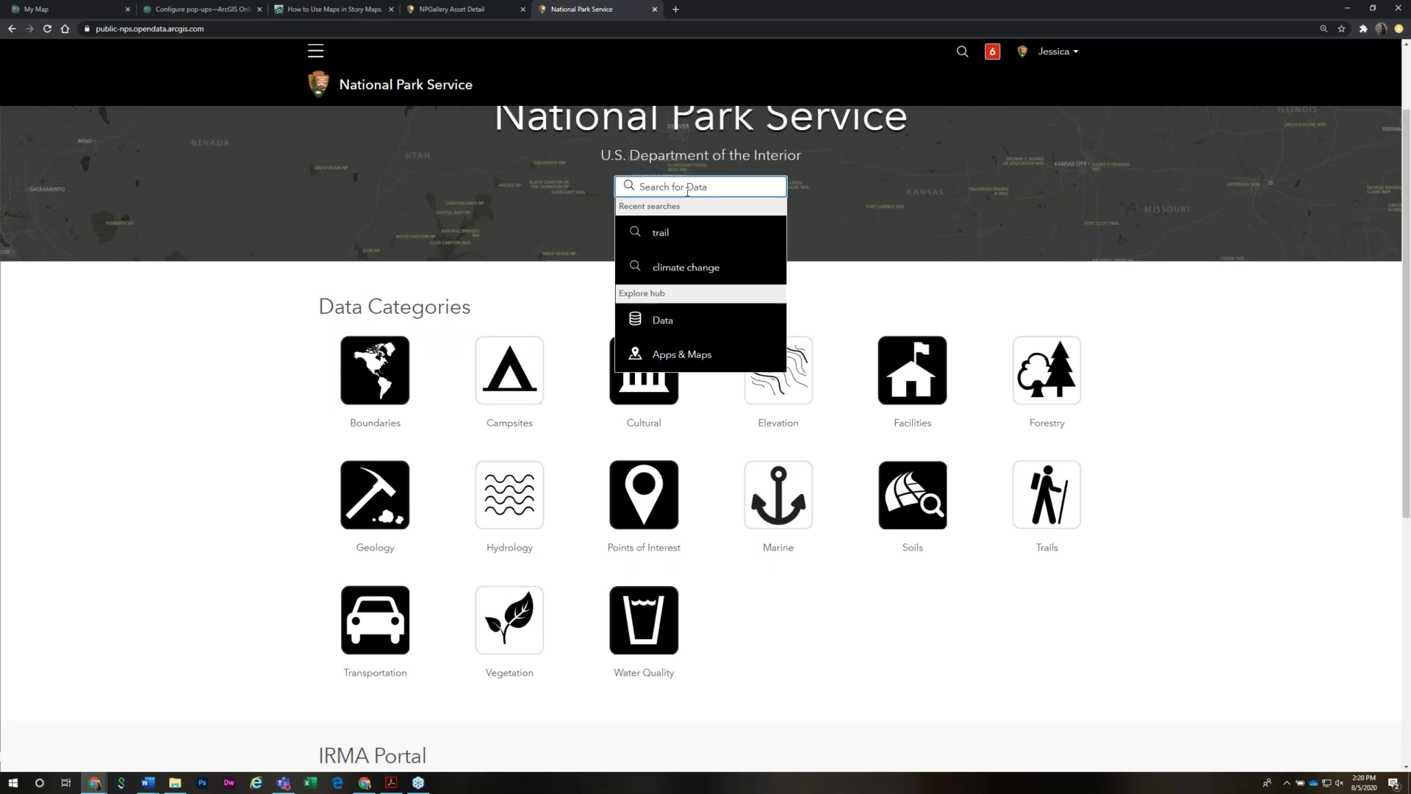
click(682, 271)
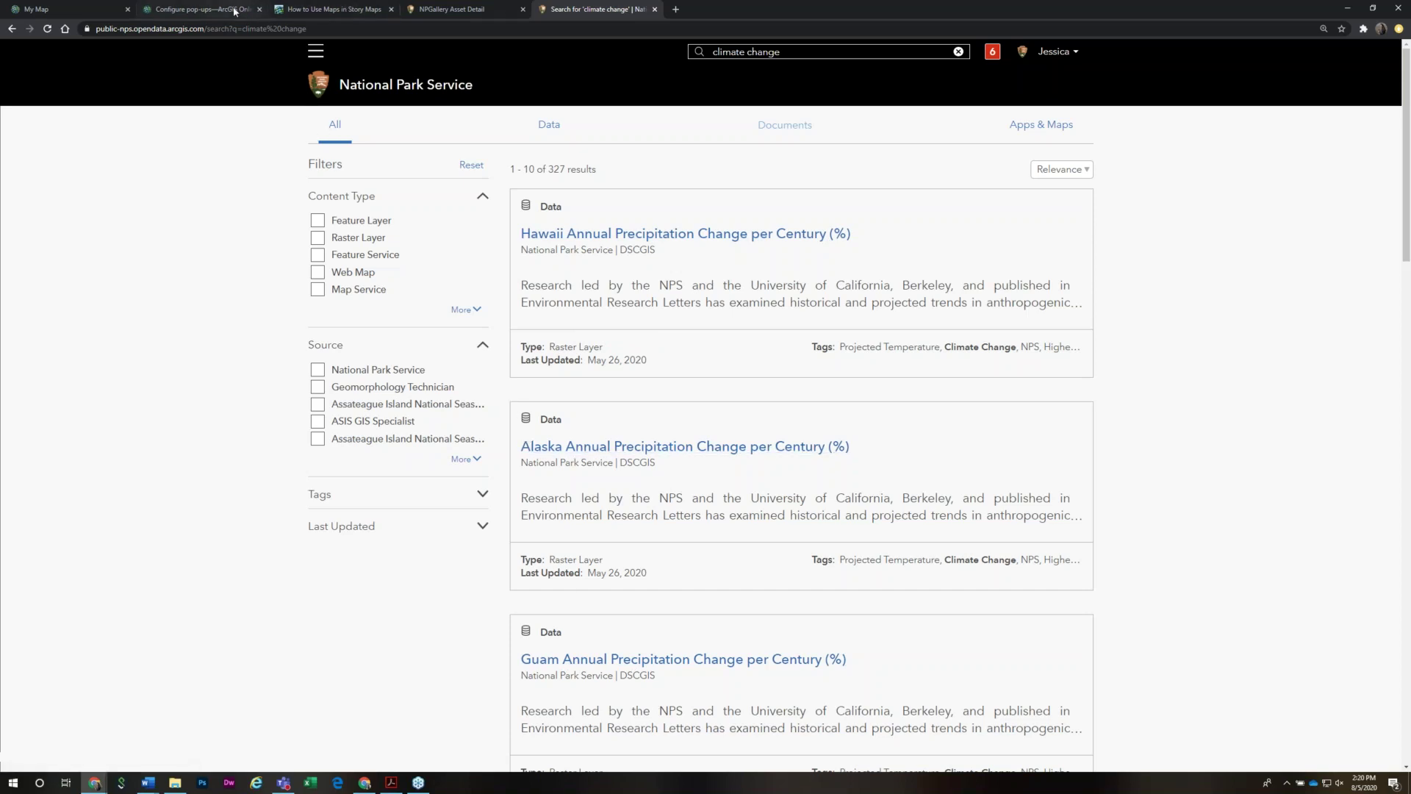
Return to the My Map browser tab and search the organization's layers for "park boundaries"
click(51, 10)
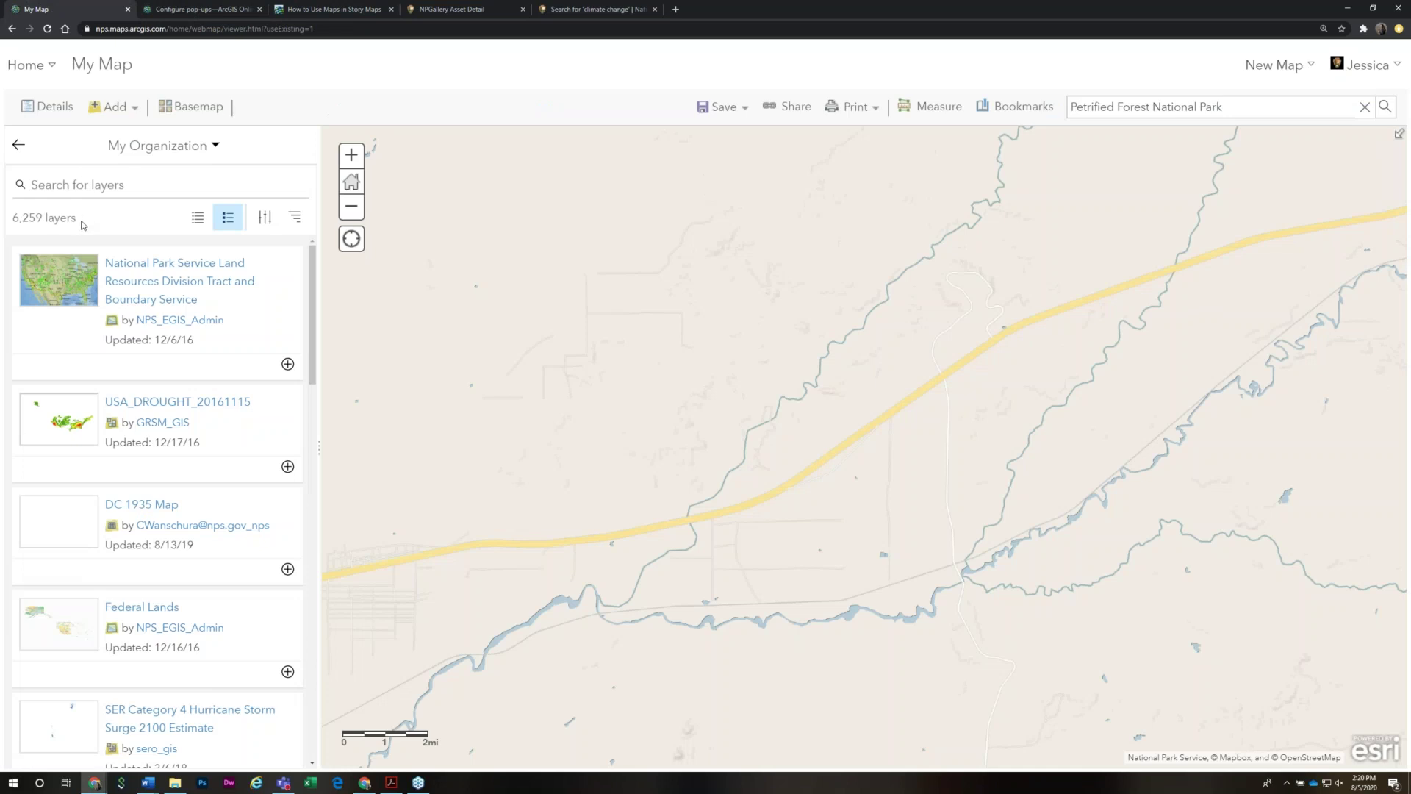
click(94, 188)
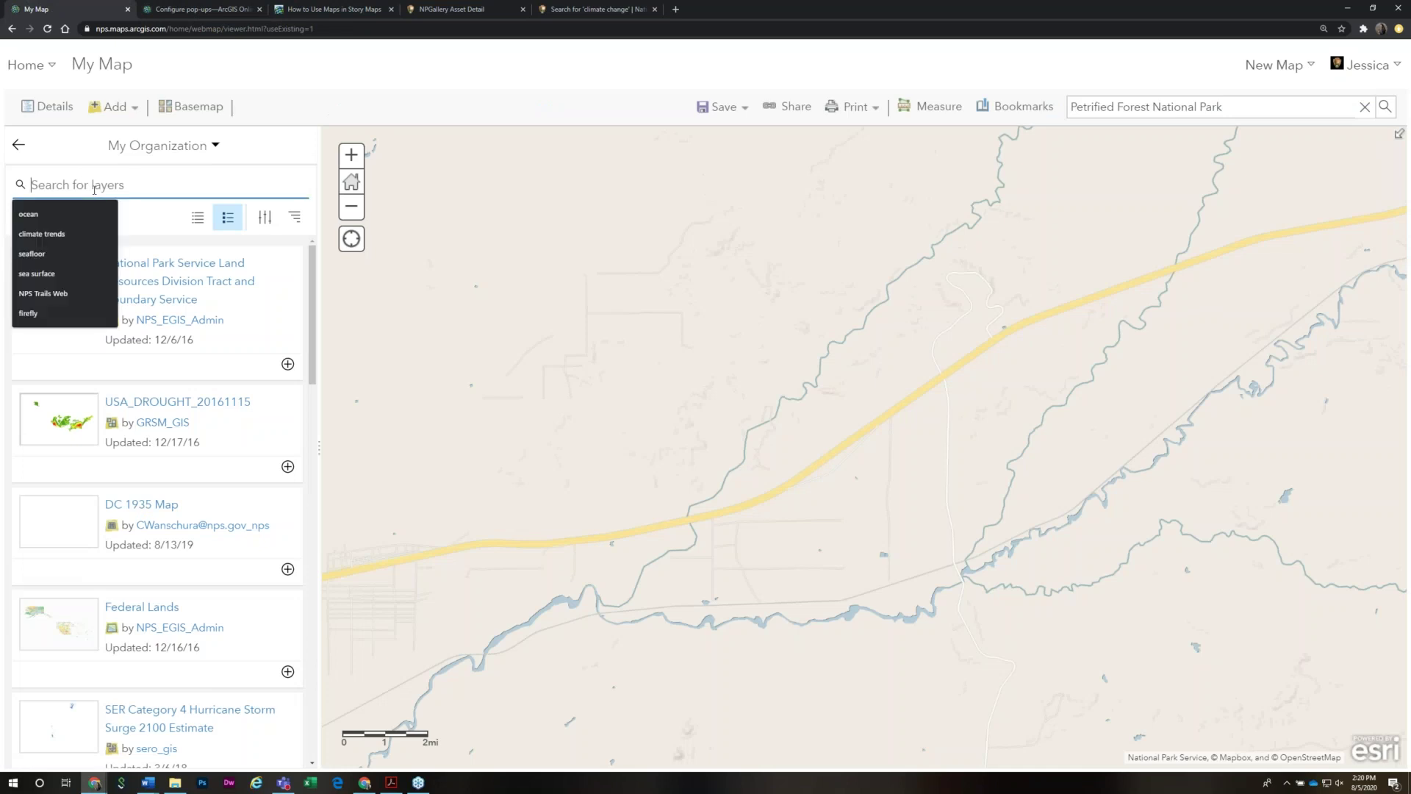
text(par)
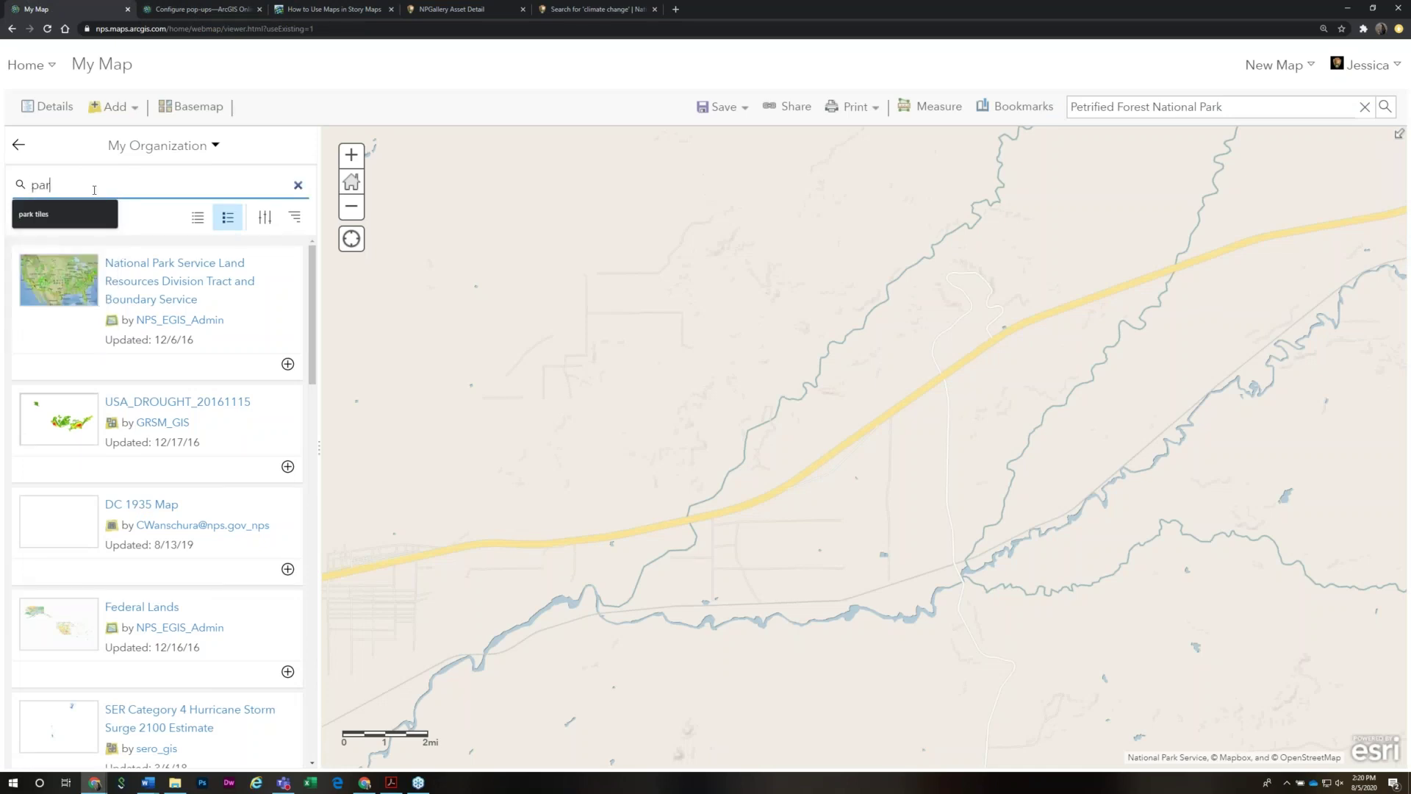
text(k boundaries)
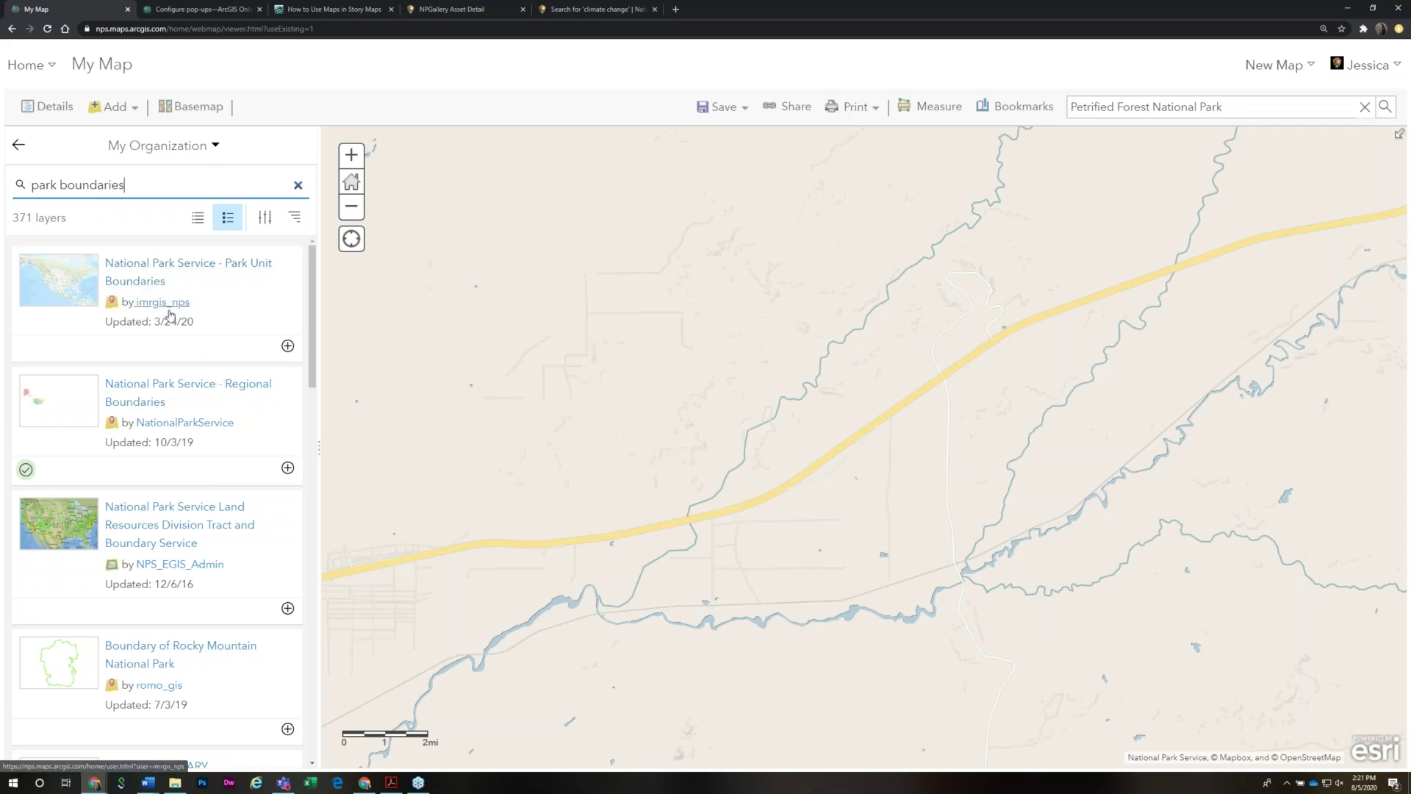
Review the details of National Park Service - Park Unit Boundaries, add that layer to the map and view the whole park
click(212, 279)
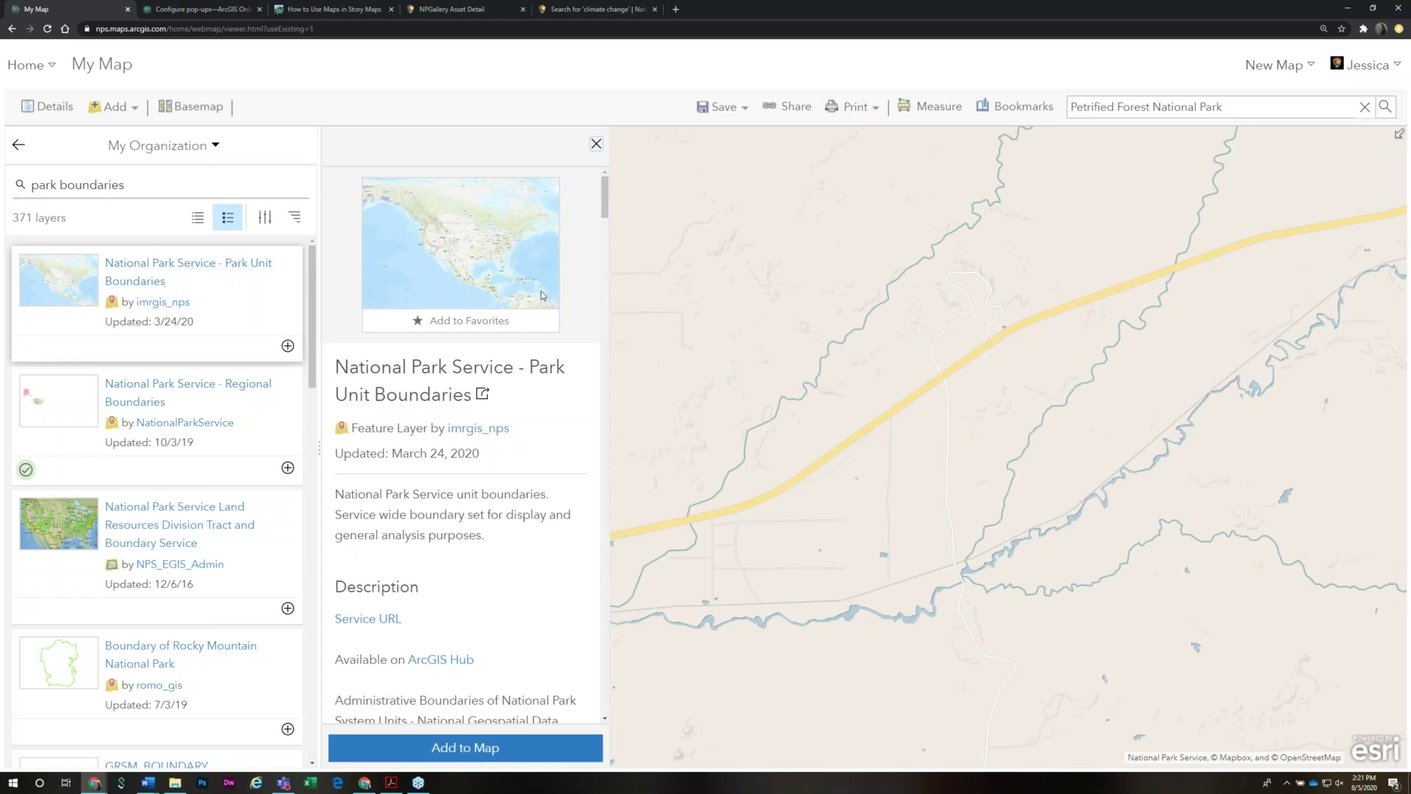
scroll(543, 316, down, 2)
scroll(461, 441, down, 5)
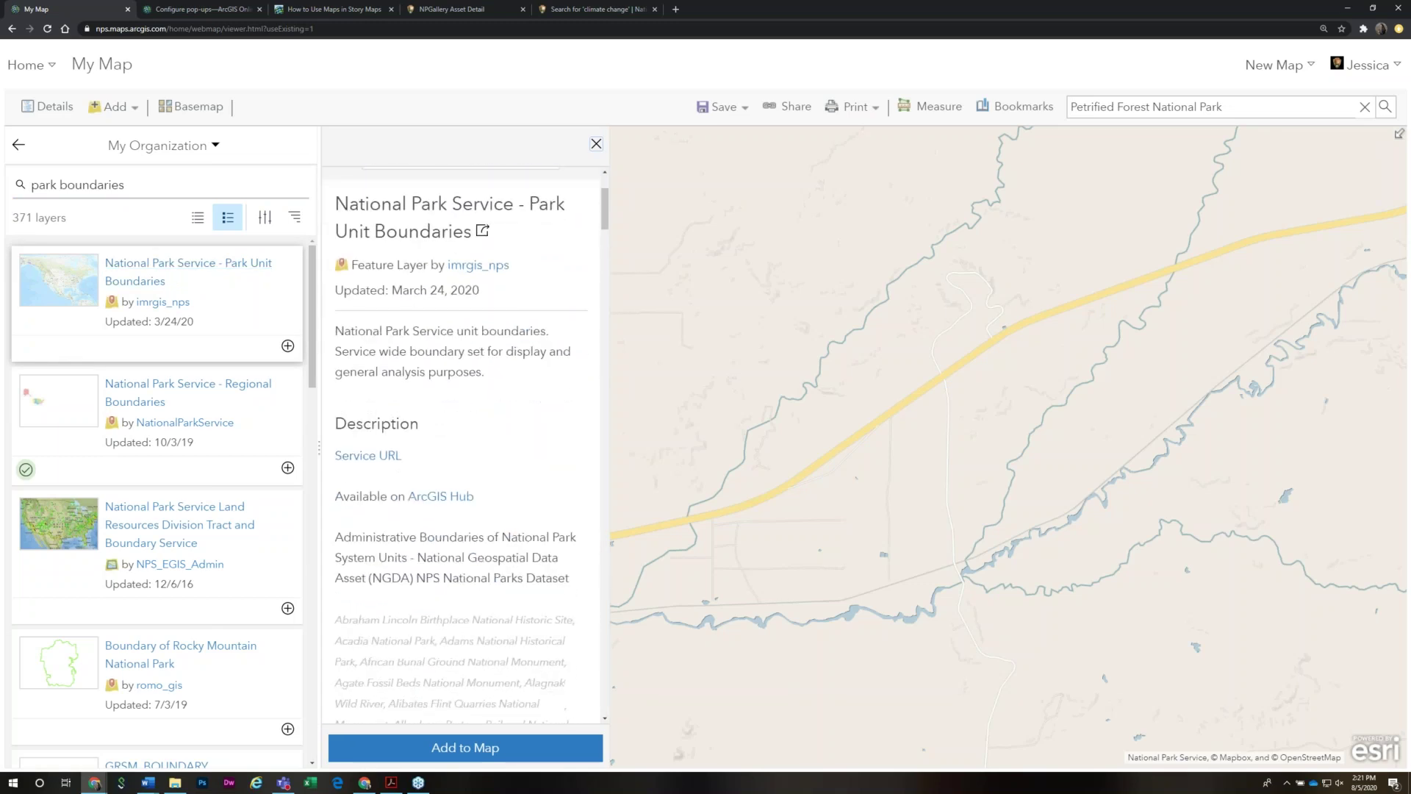
scroll(544, 318, down, 5)
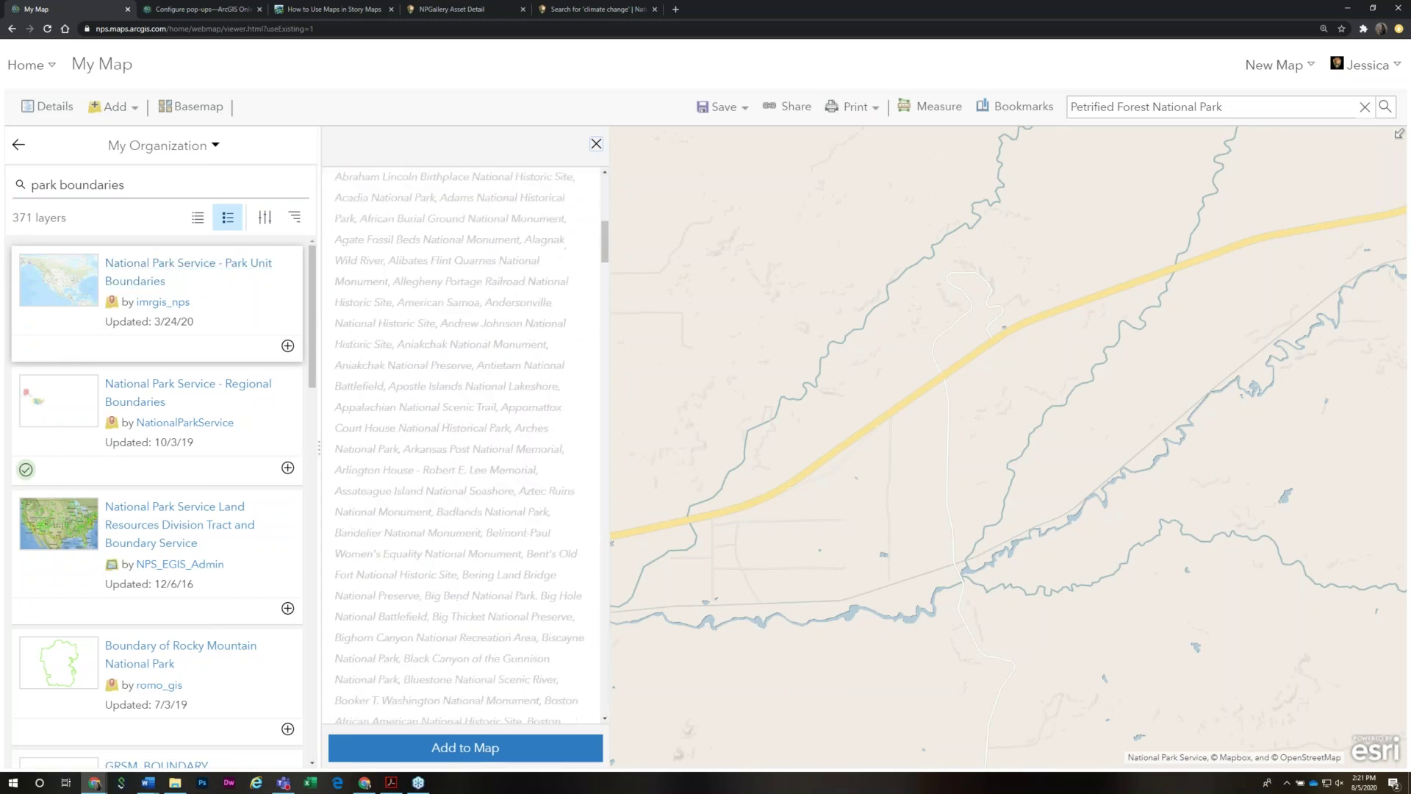
click(560, 14)
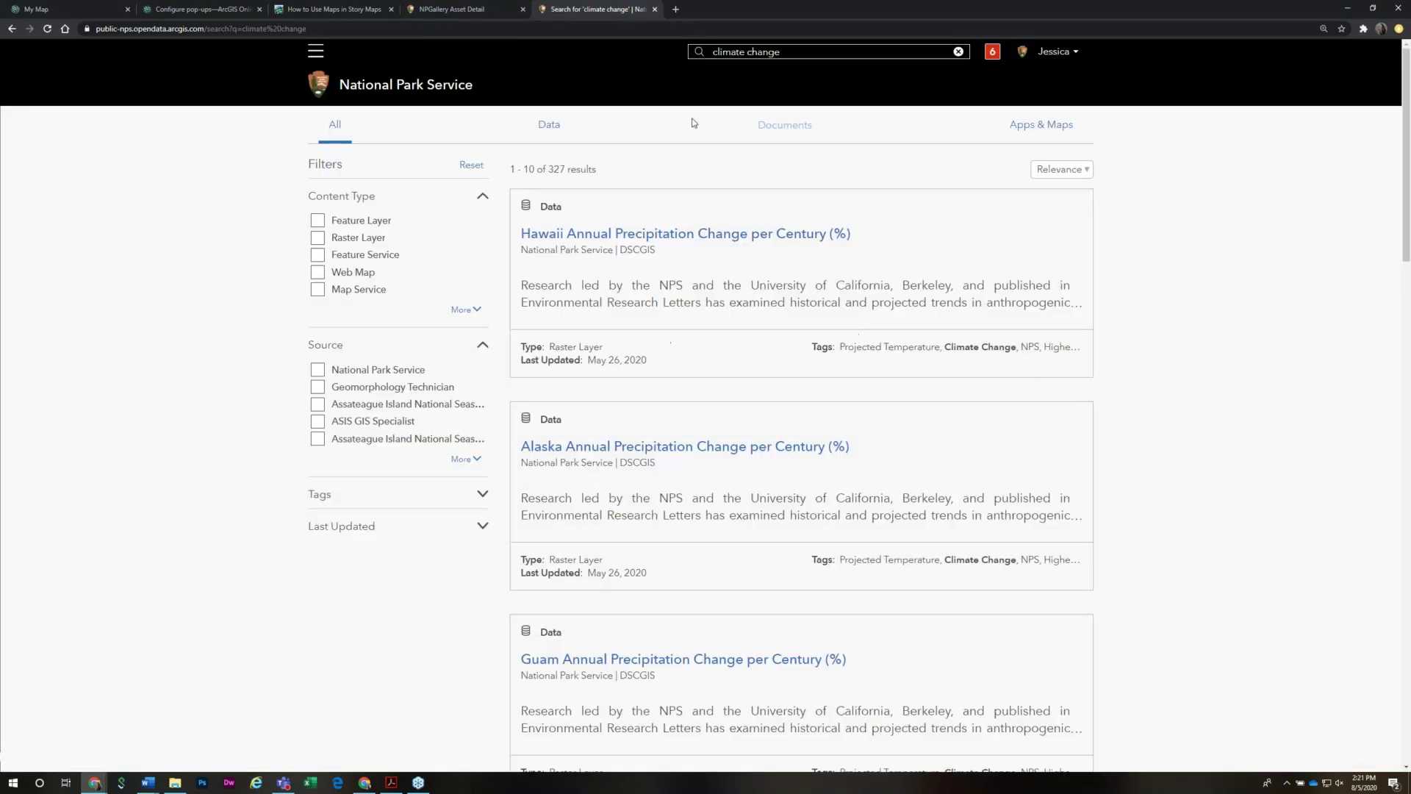
click(64, 15)
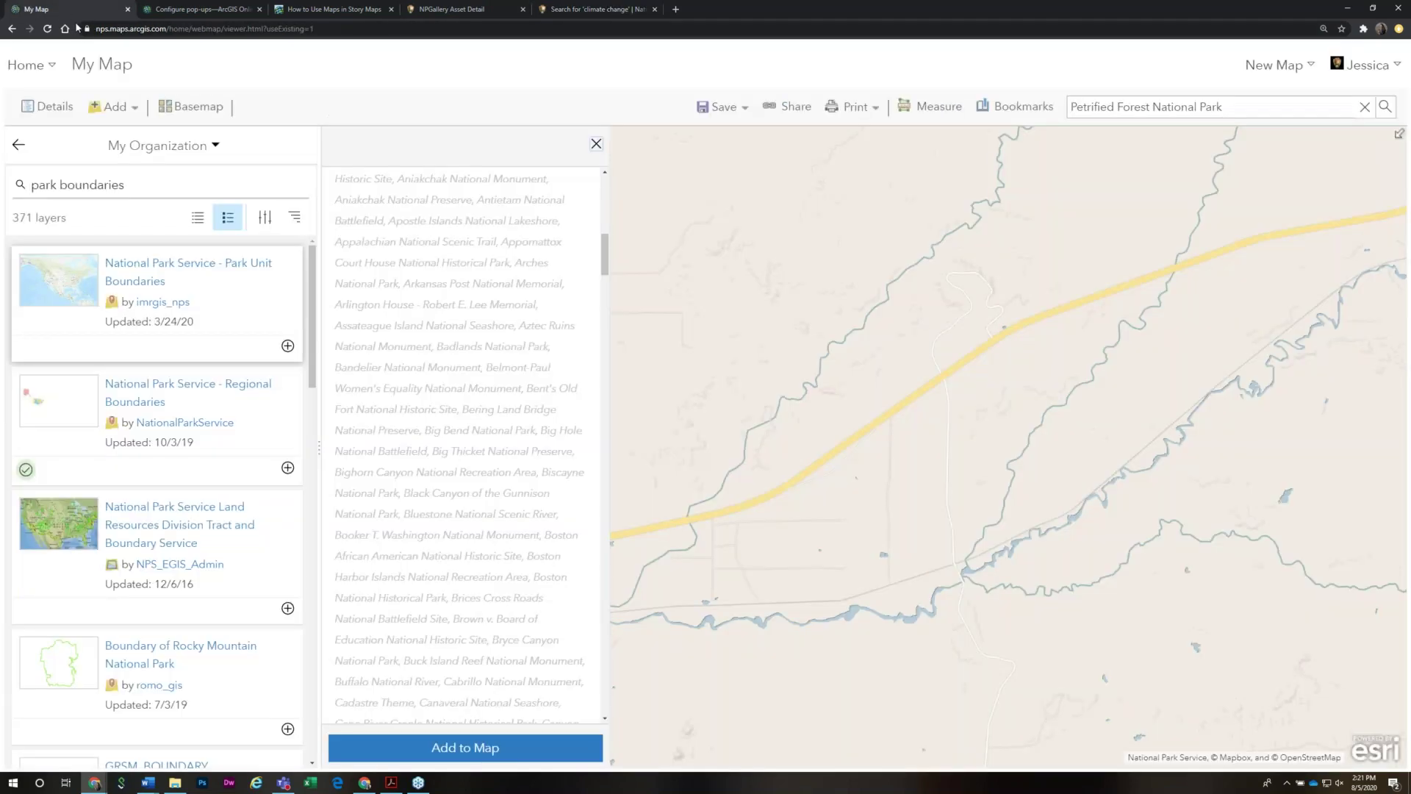
scroll(470, 551, up, 1)
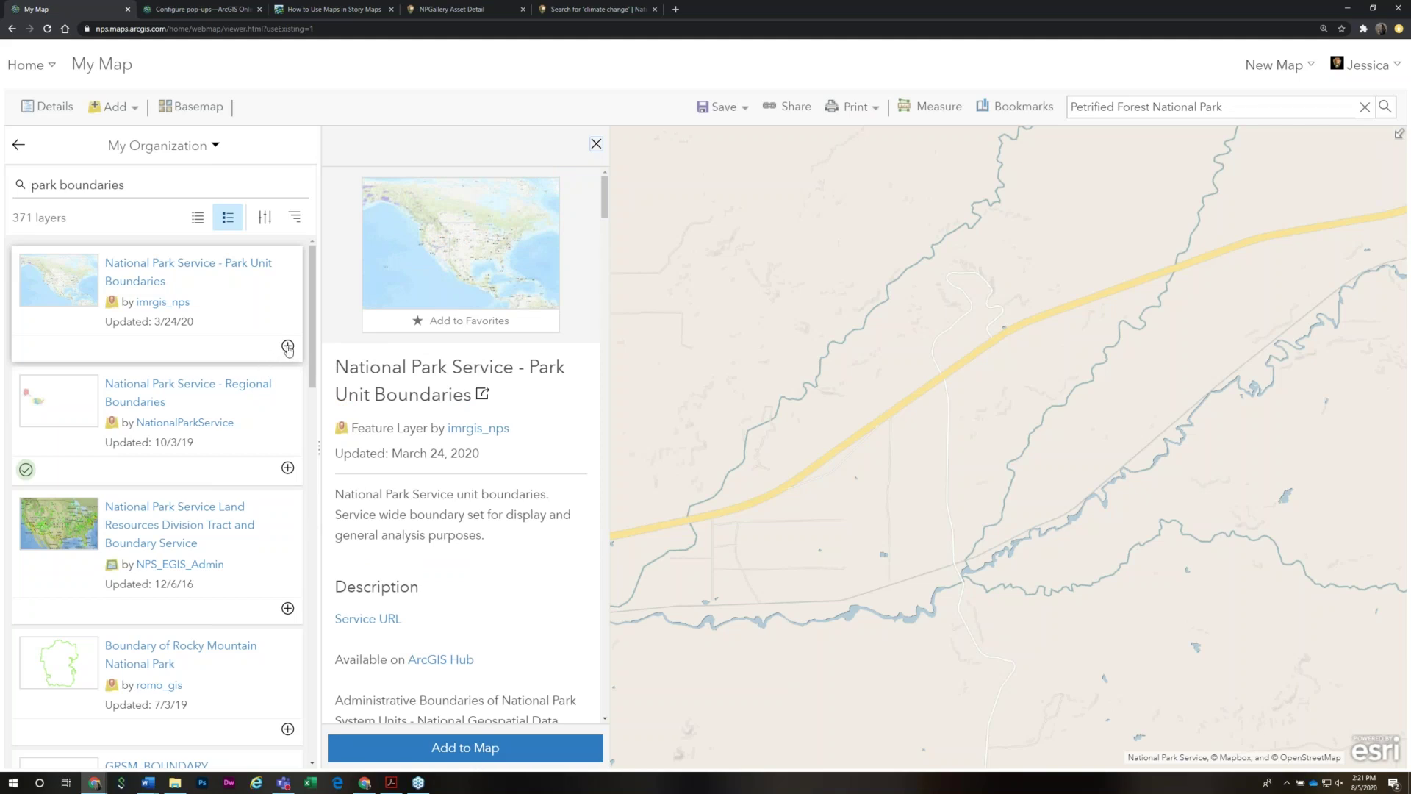
click(463, 749)
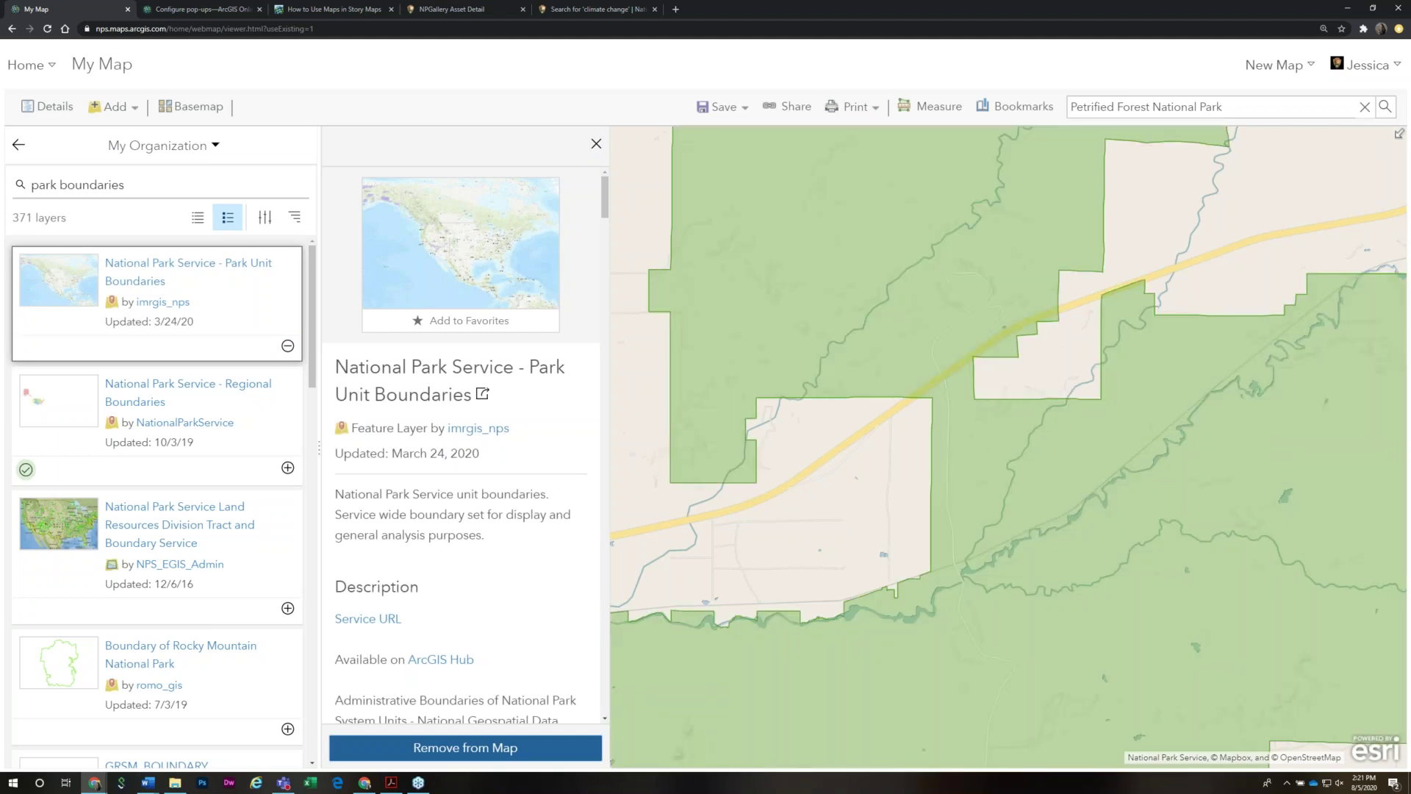
scroll(1135, 510, down, 3)
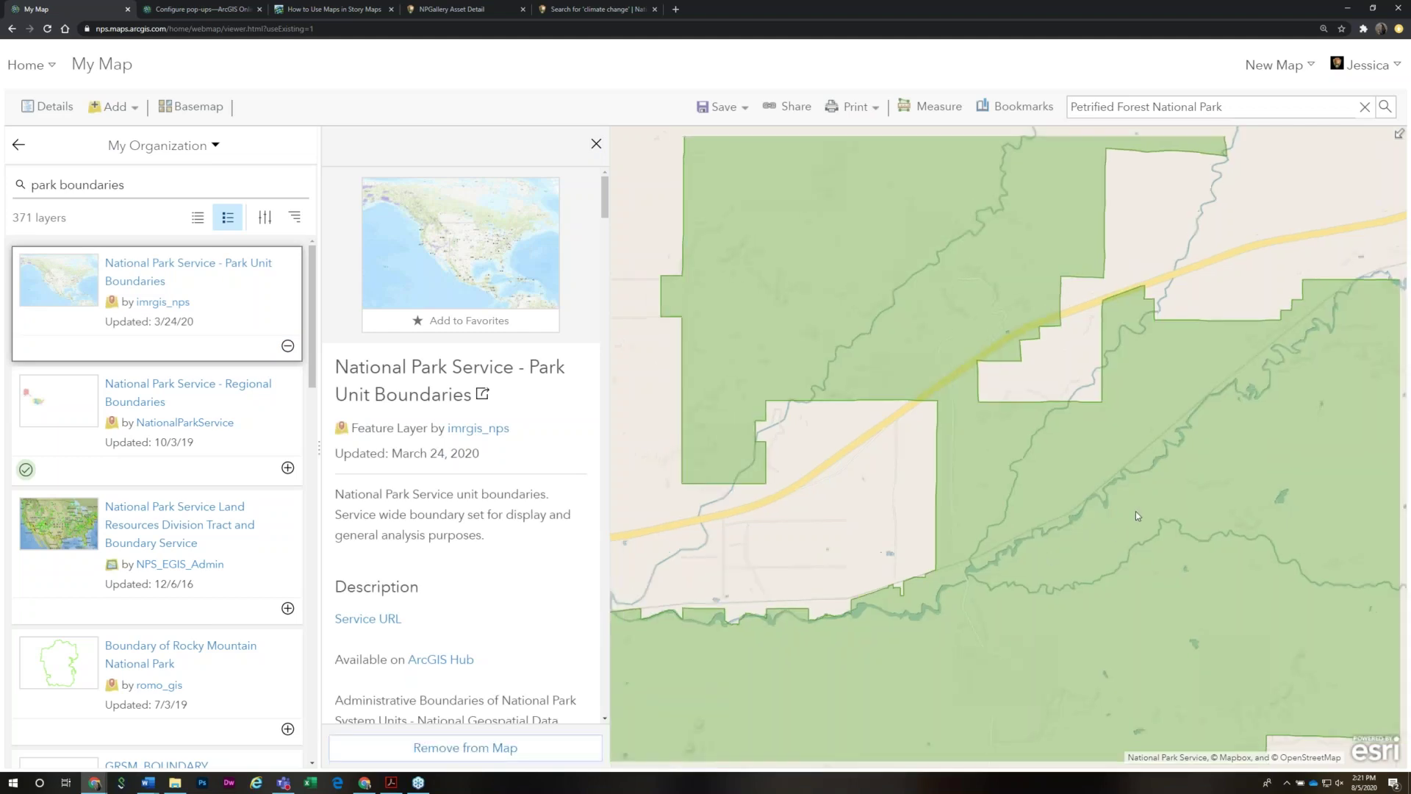
drag(1155, 566, 995, 469)
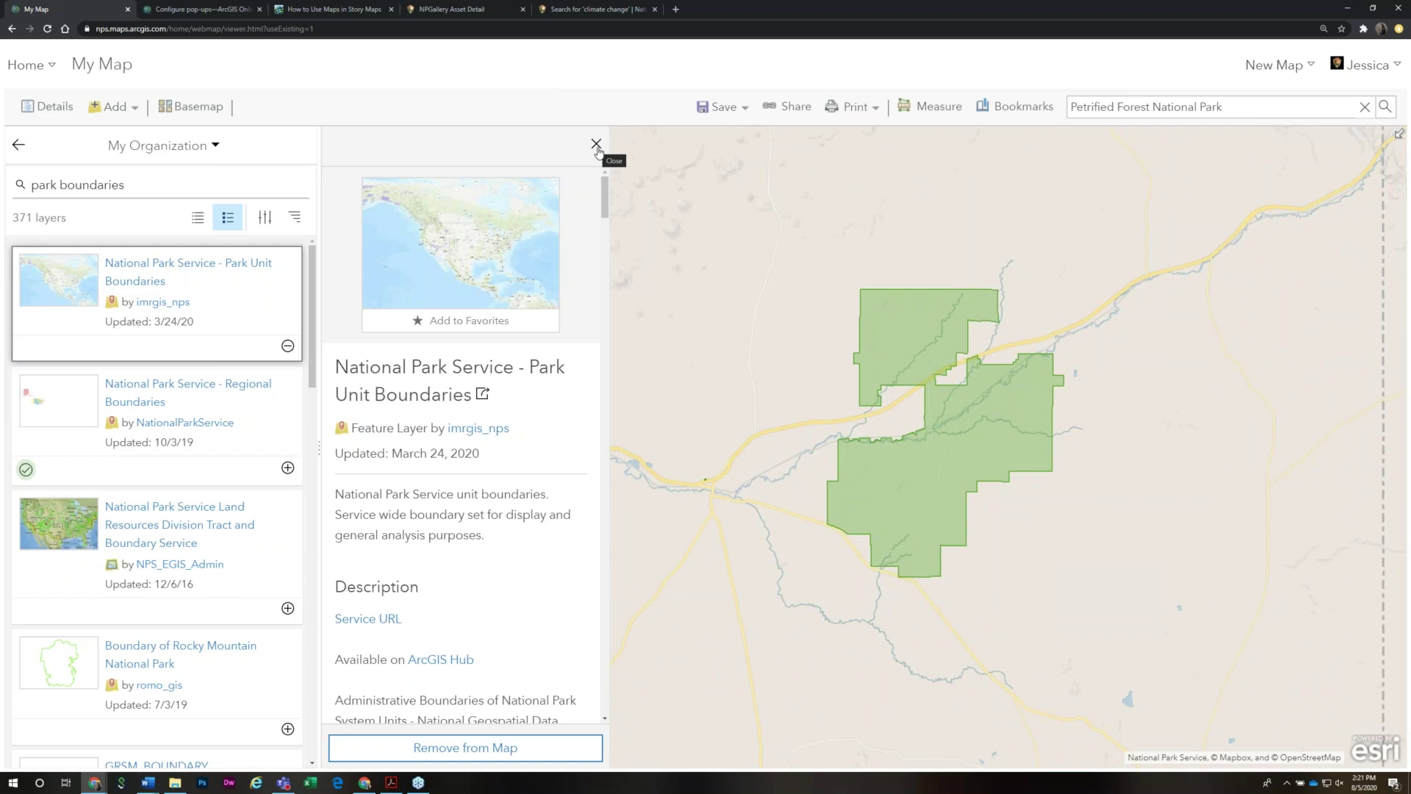
Search the organization's layers for "NPS trails web" and add the NPS - Trails - Web Mercator feature layer to the map
triple_click(84, 186)
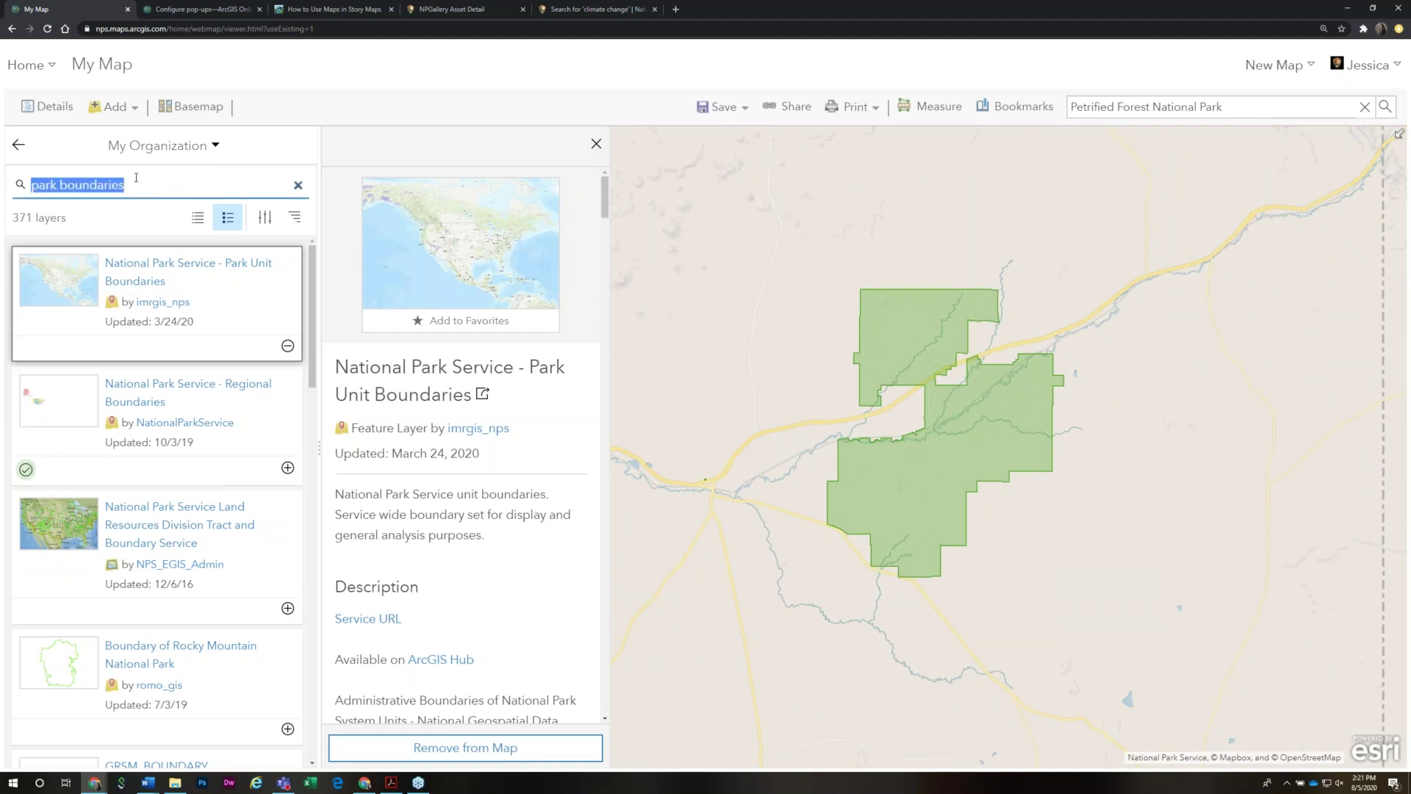
text(NP)
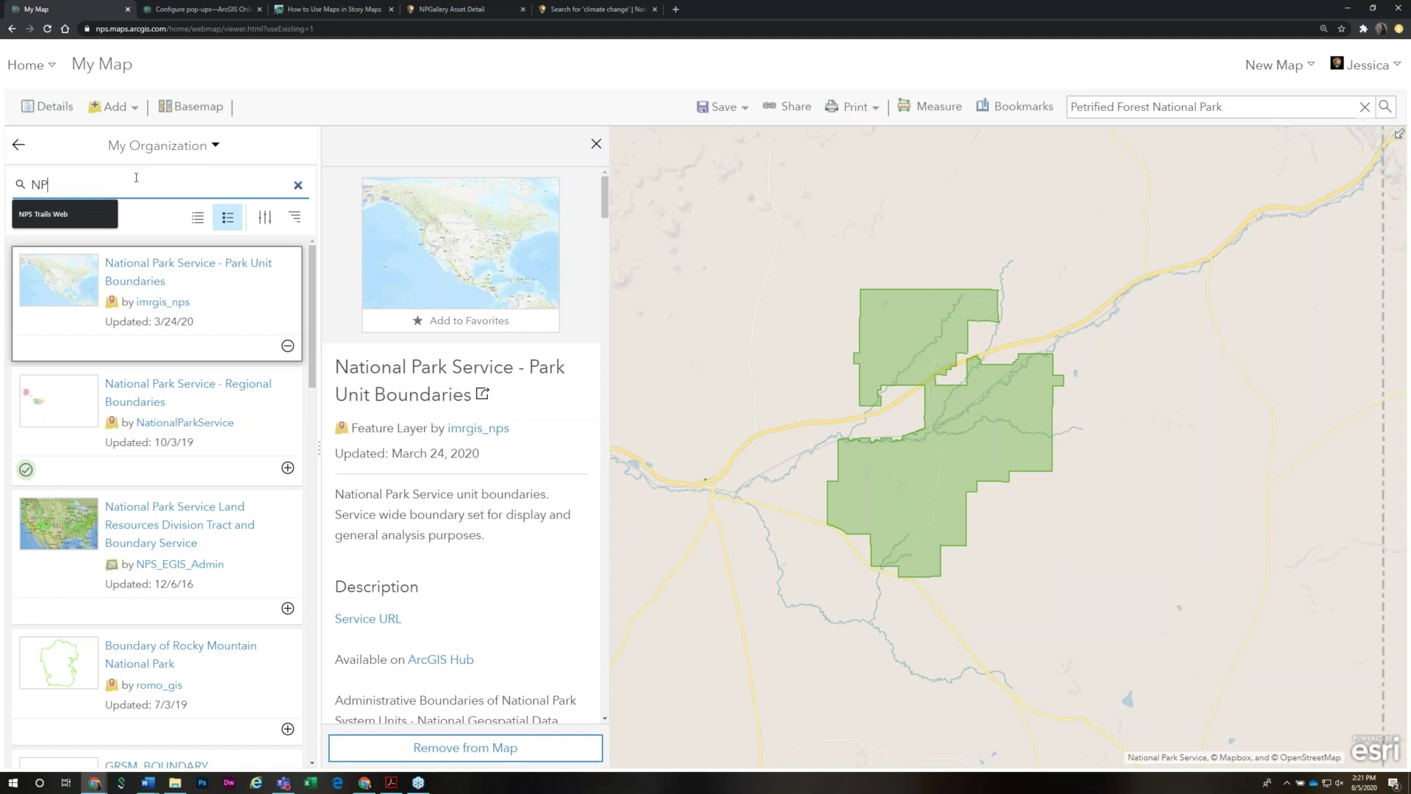
text(S trails)
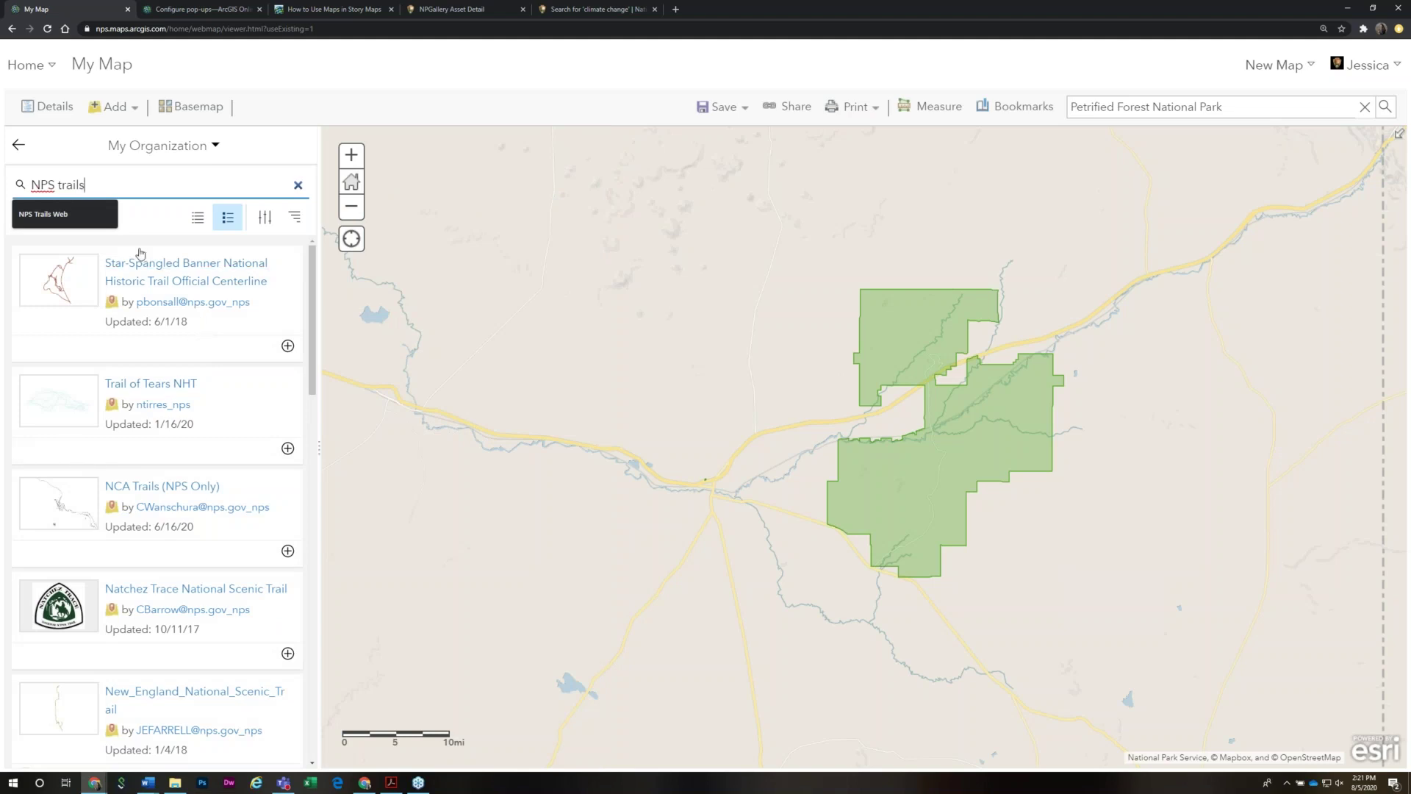
text(web)
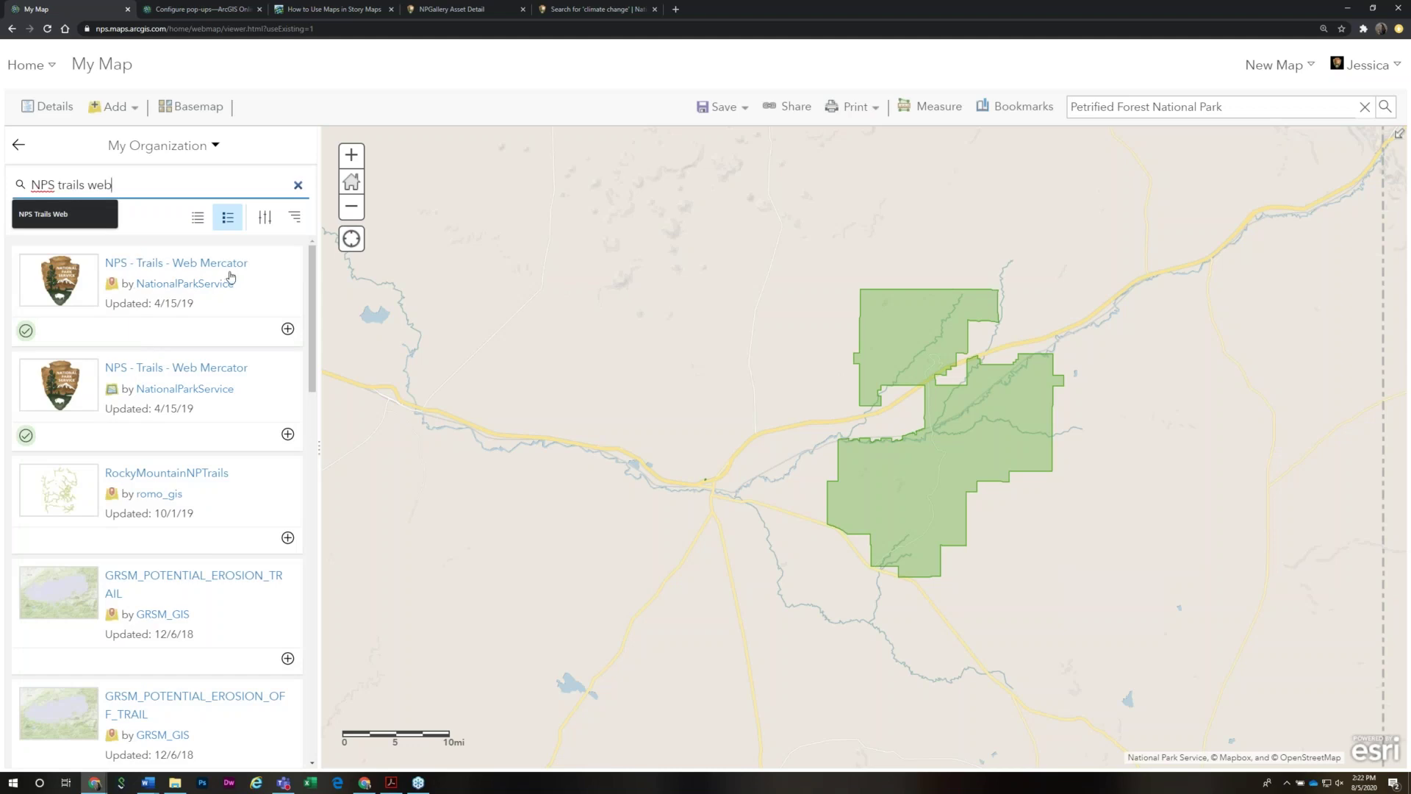
drag(316, 265, 316, 274)
scroll(316, 273, up, 1)
mouse_move(25, 437)
click(287, 330)
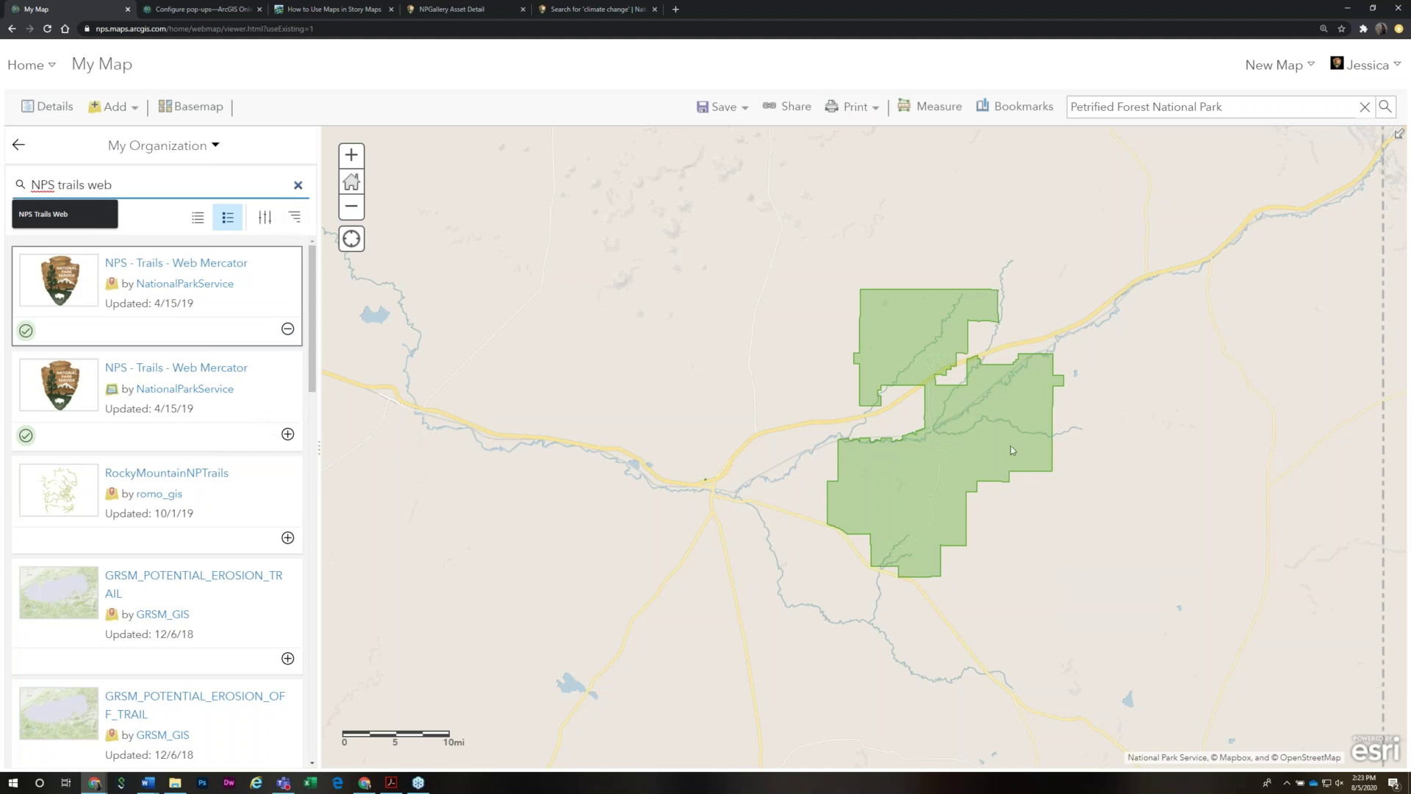
Search the organization's layers for "climate trend" in place of the trails search
scroll(970, 464, up, 2)
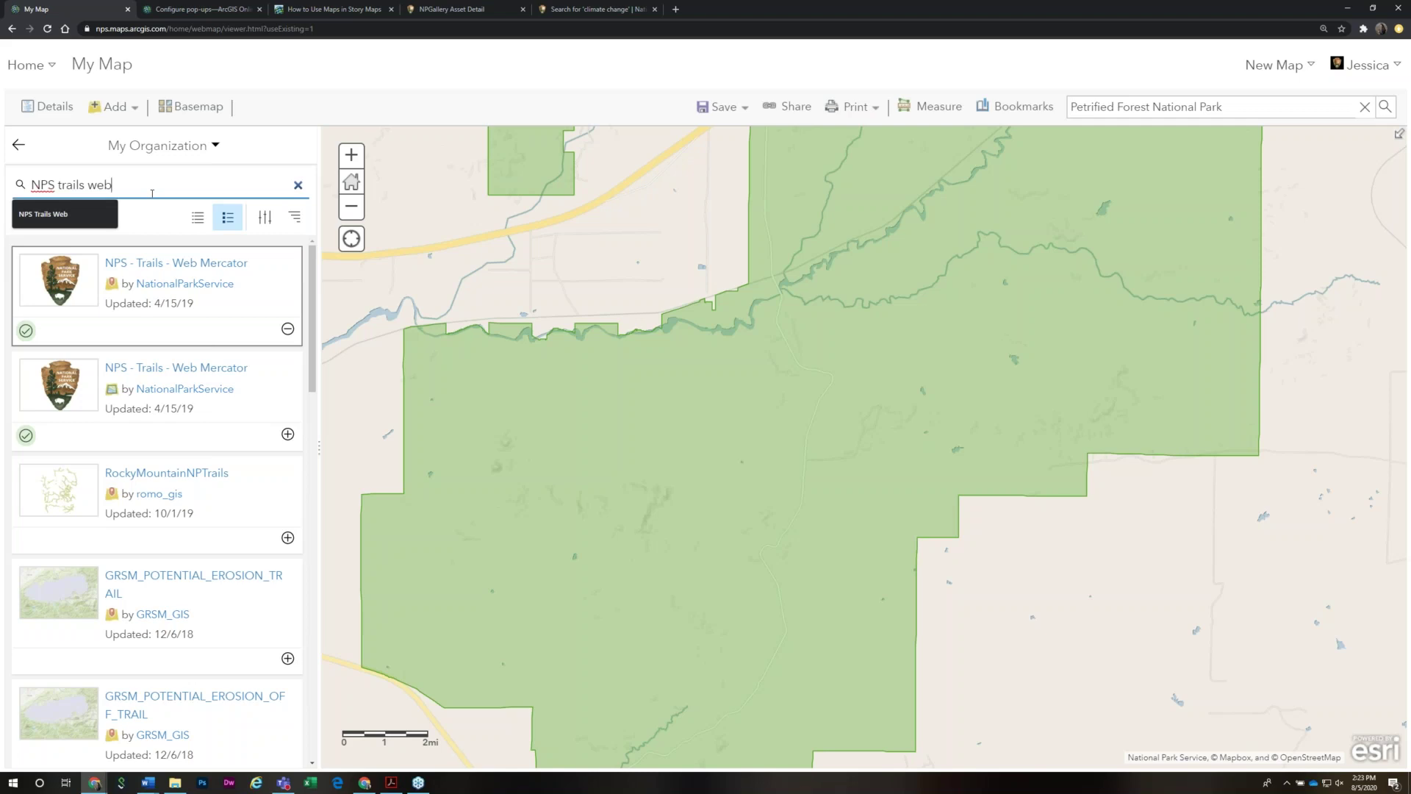
key(ctrl+a)
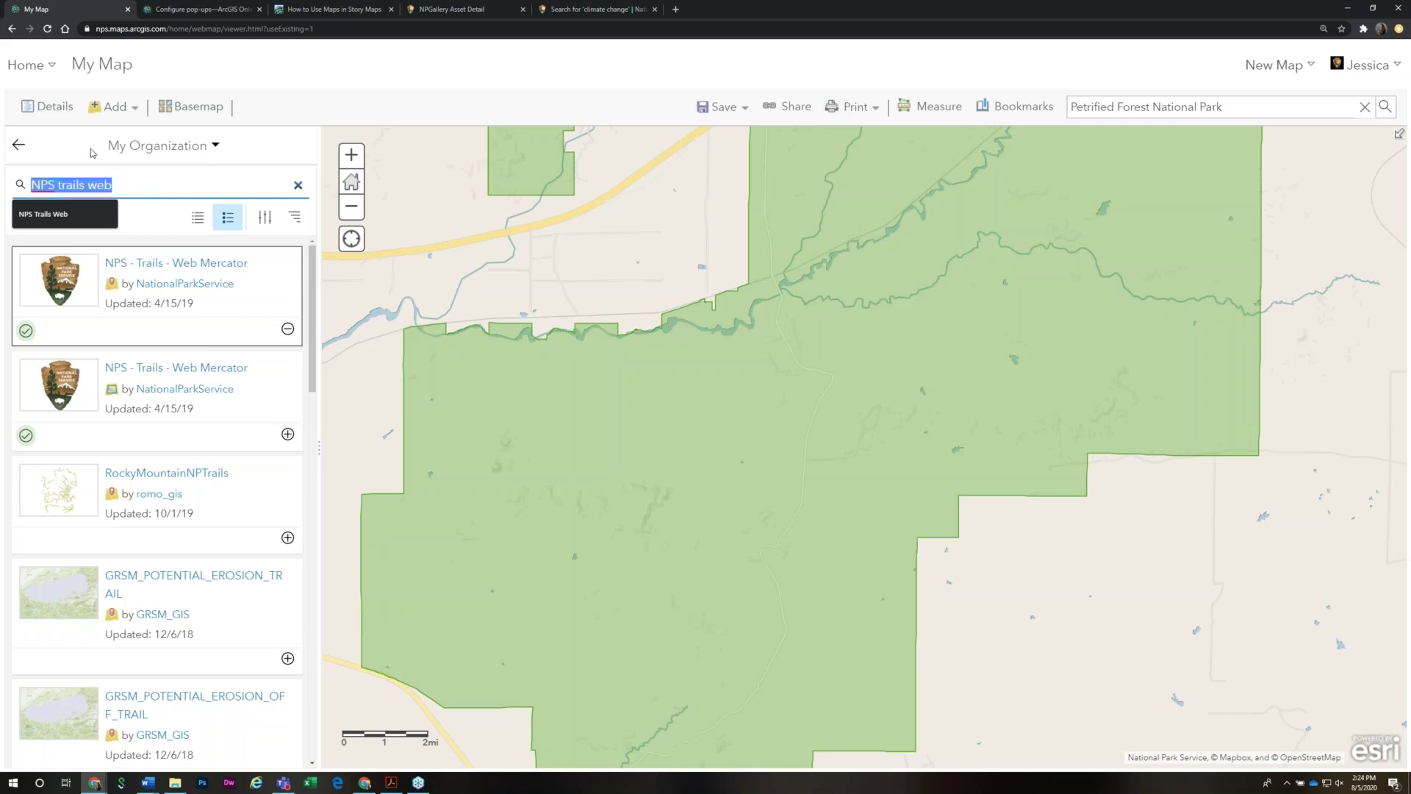
key(BackSpace)
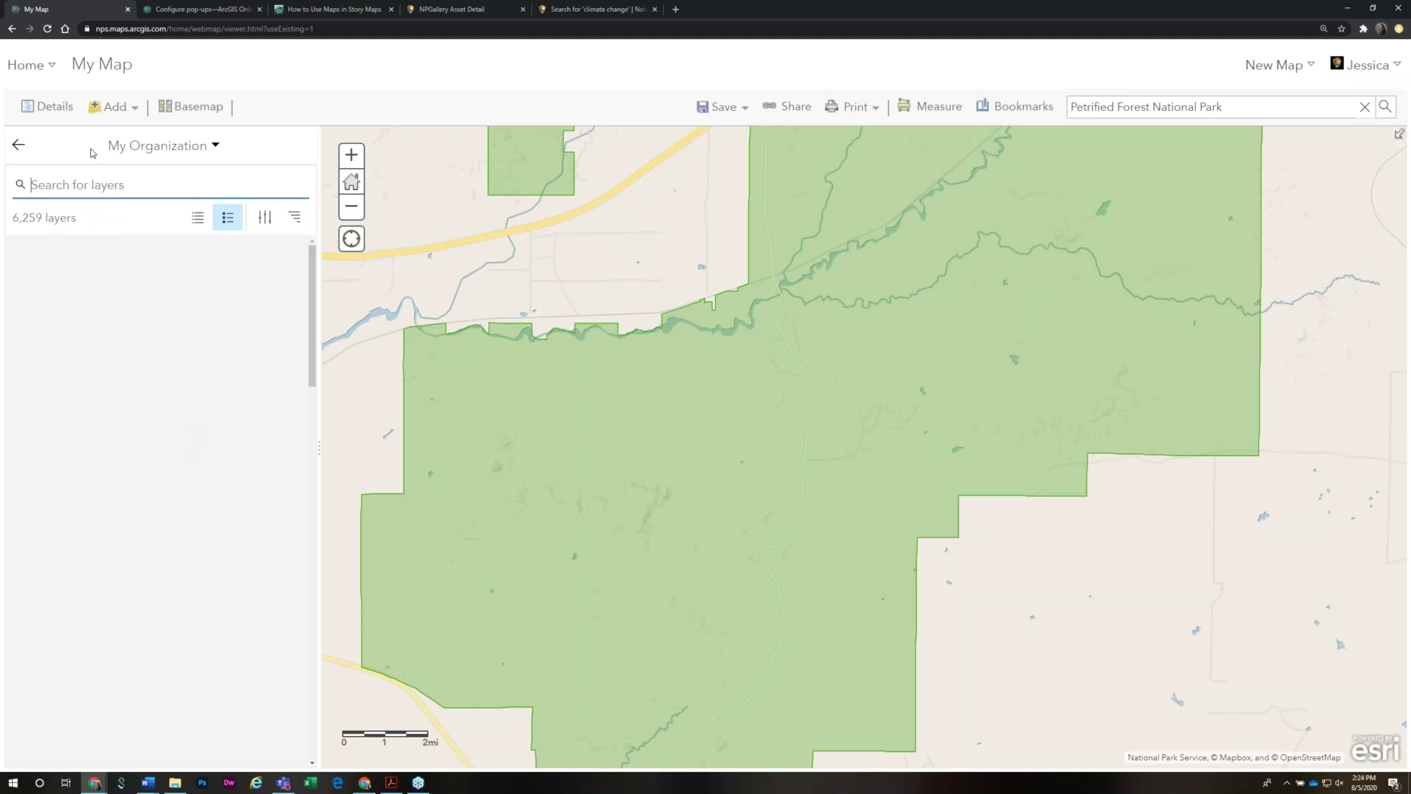
text(climate )
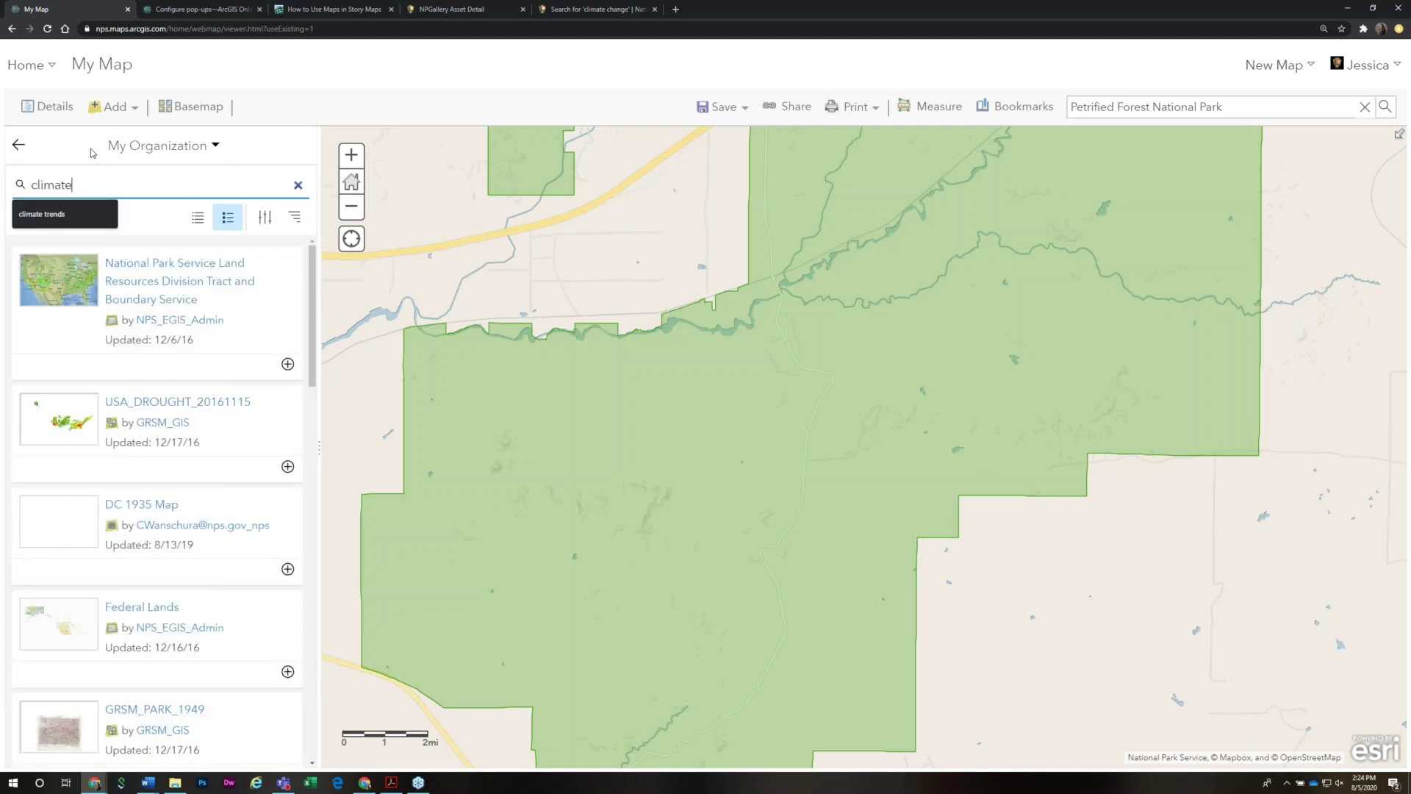
text(trend)
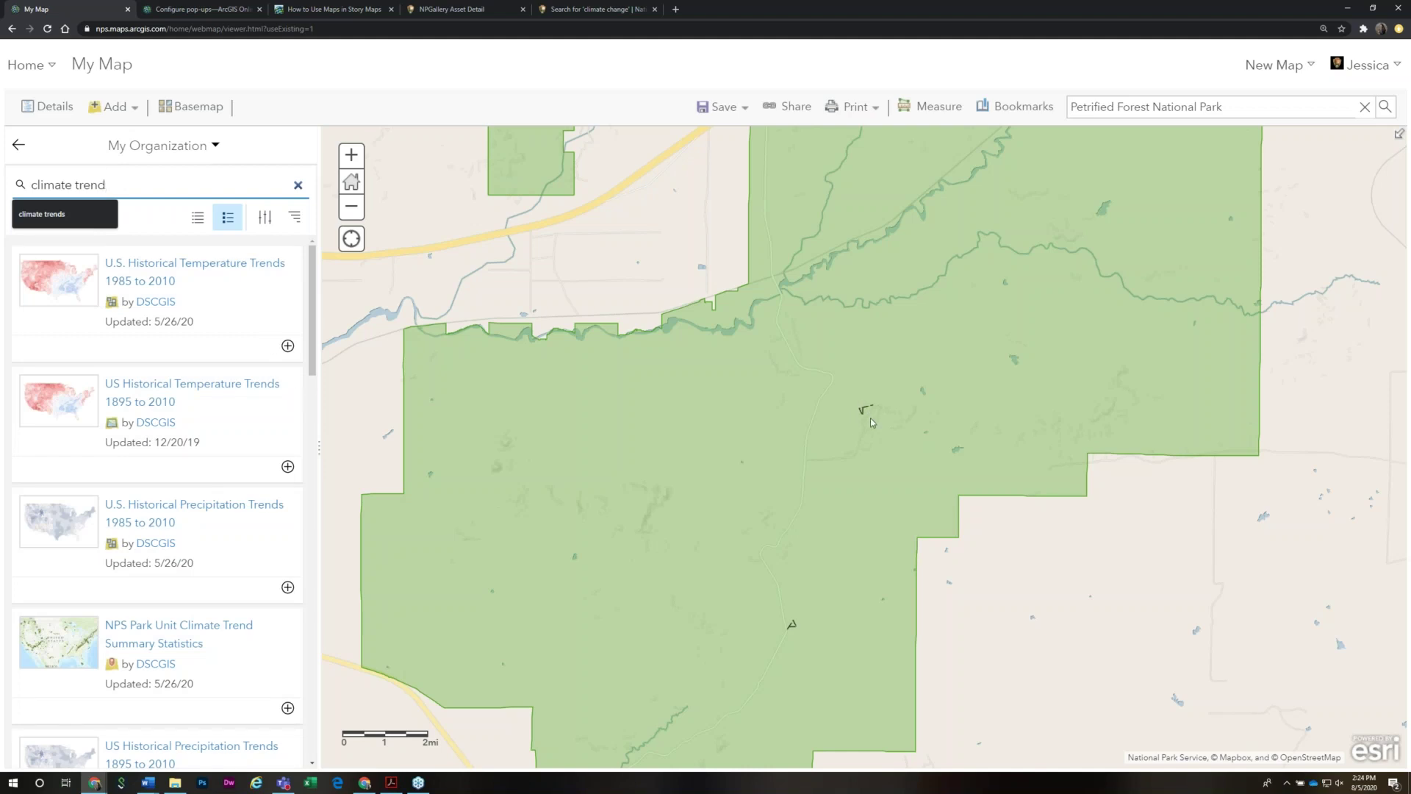
Examine the trail lines inside the Petrified Forest boundary up close and across the whole park
scroll(871, 418, up, 2)
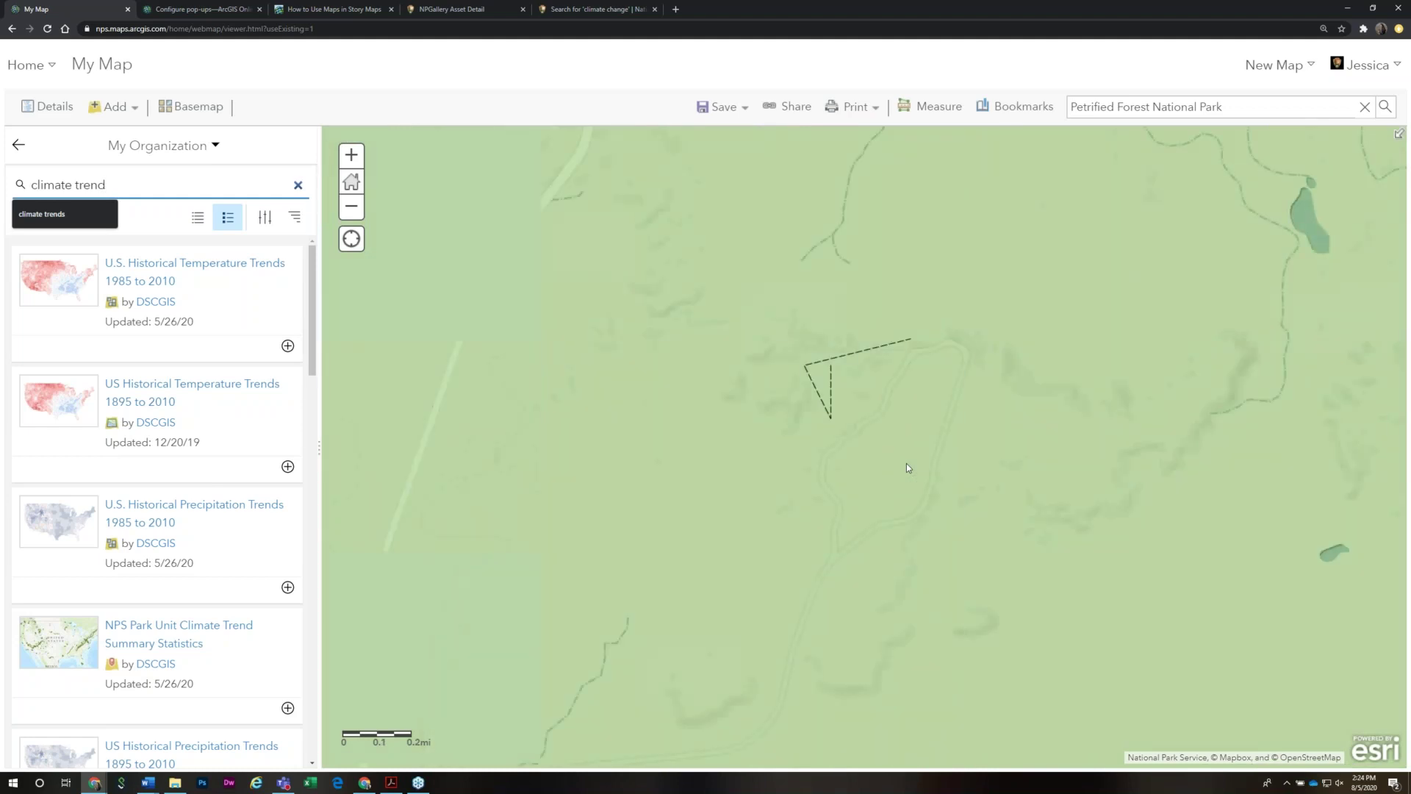
scroll(823, 394, down, 2)
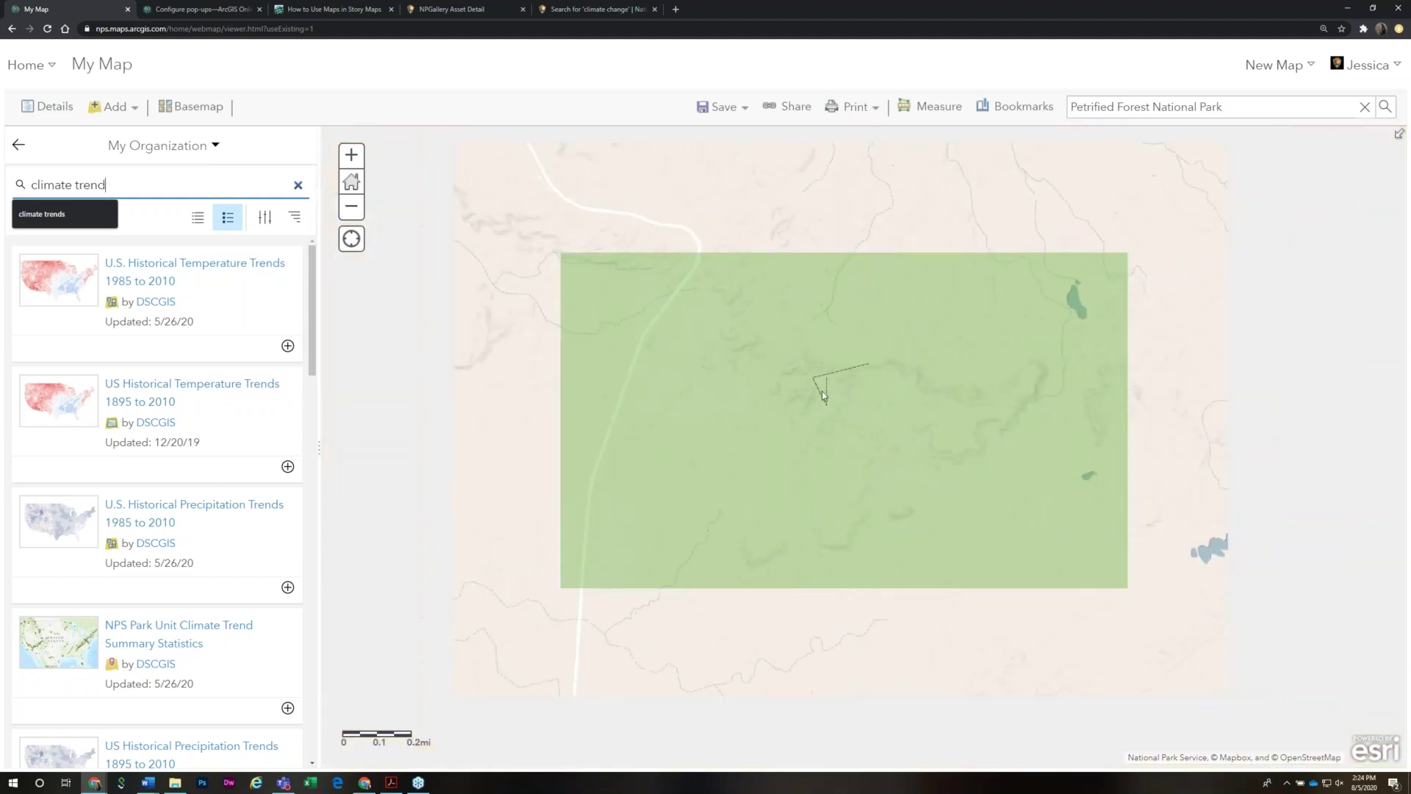
scroll(823, 394, down, 1)
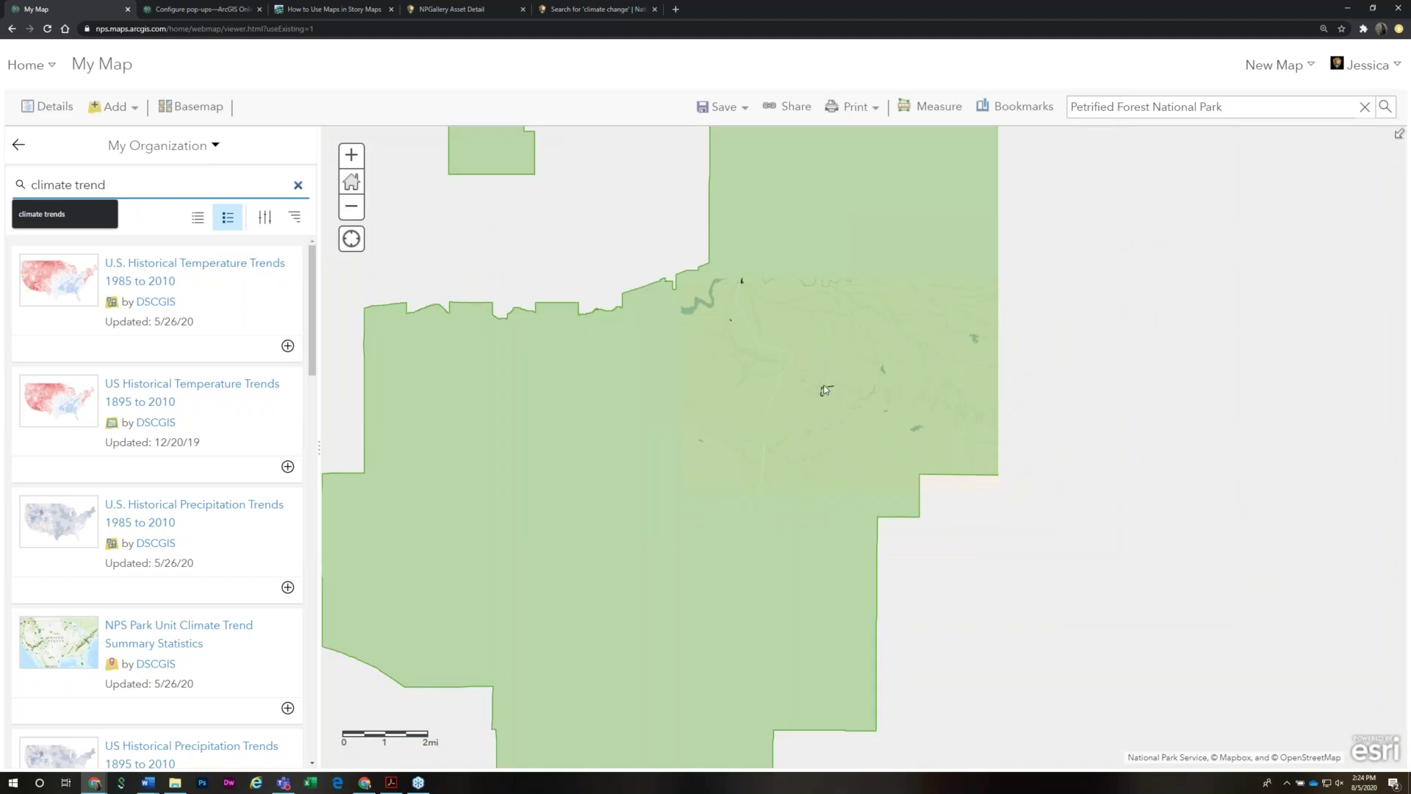
scroll(825, 391, up, 1)
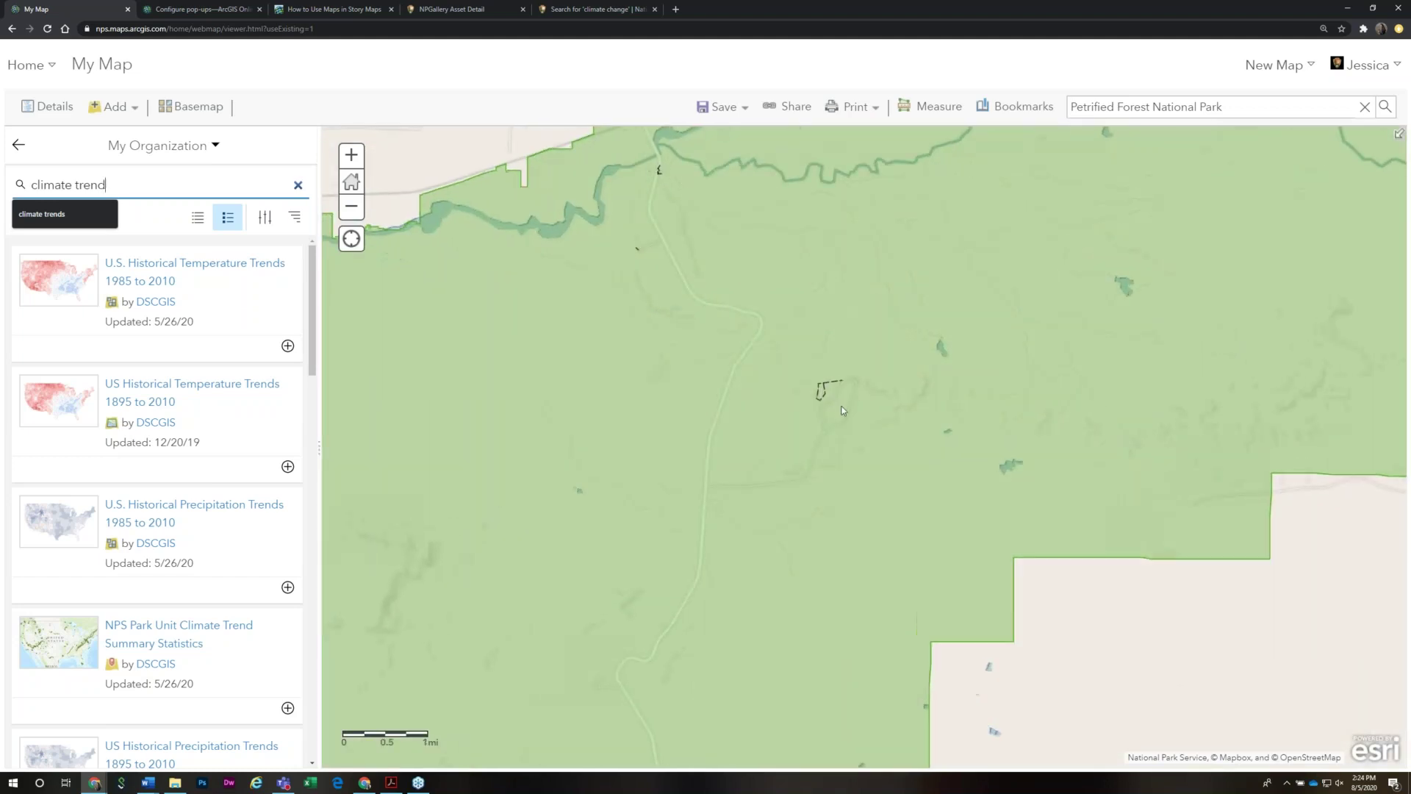
scroll(843, 410, up, 1)
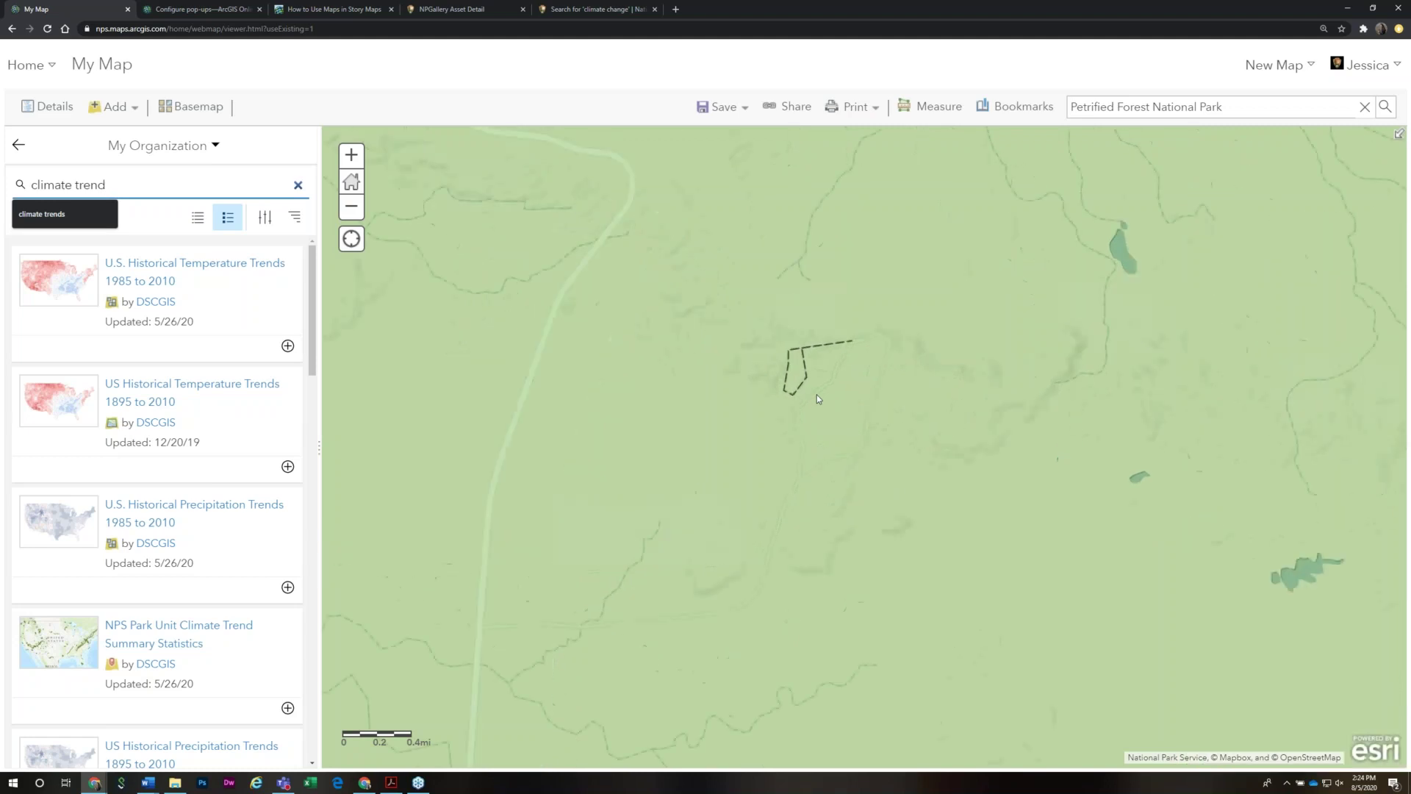
scroll(817, 395, down, 2)
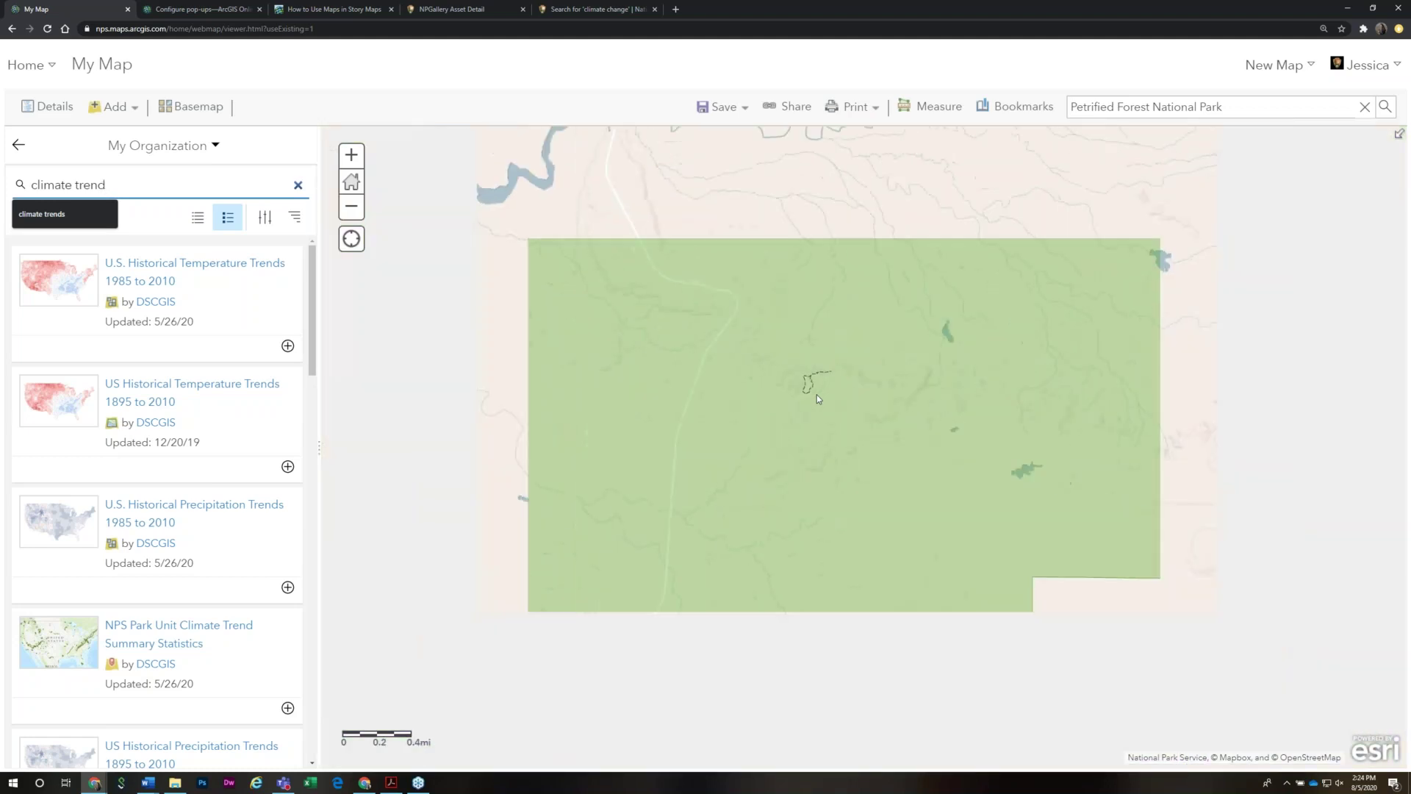
scroll(817, 395, down, 1)
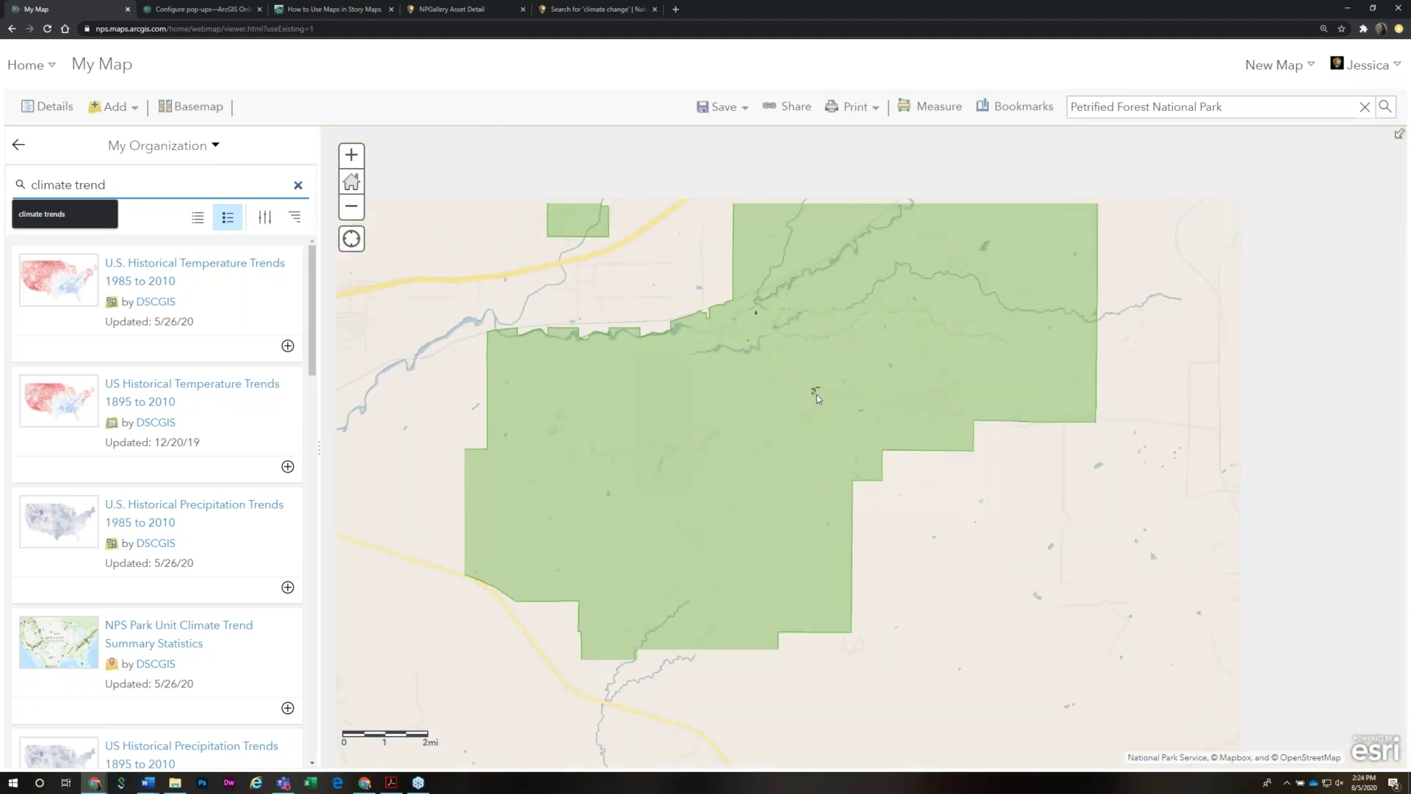
drag(790, 423, 826, 566)
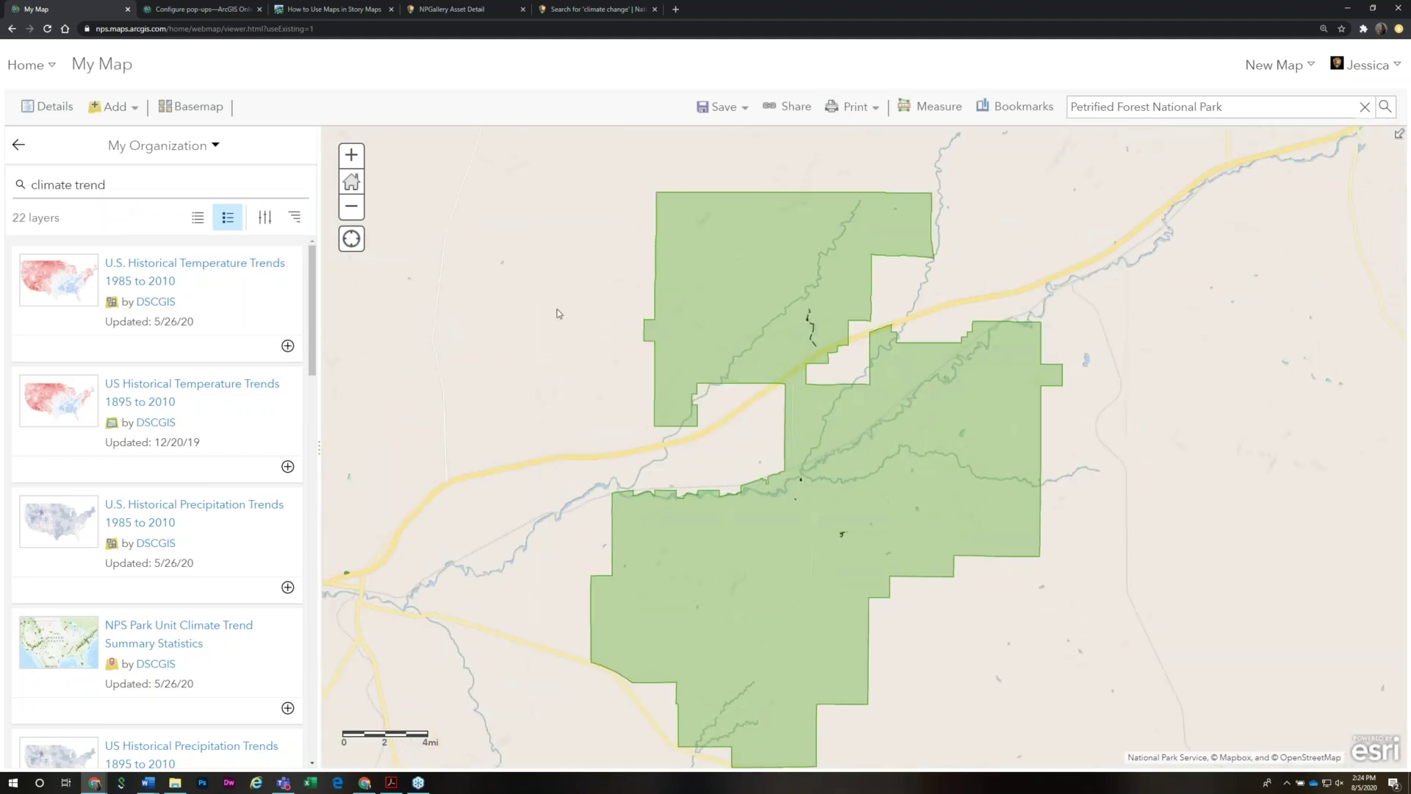
Preview the U.S. Historical Temperature Trends 1985 to 2010 tile layer across the western states, and remove it from the map
drag(313, 256, 313, 257)
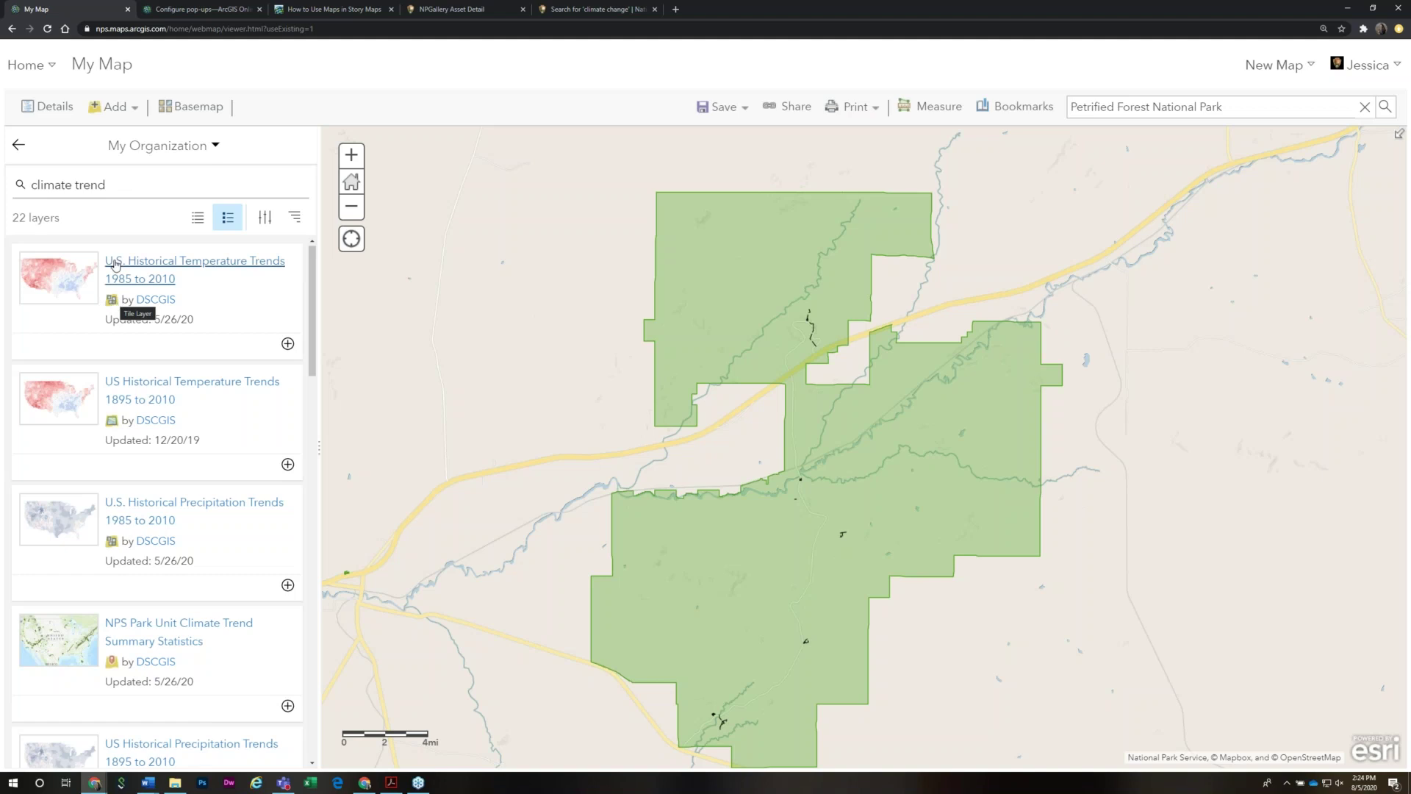
click(288, 345)
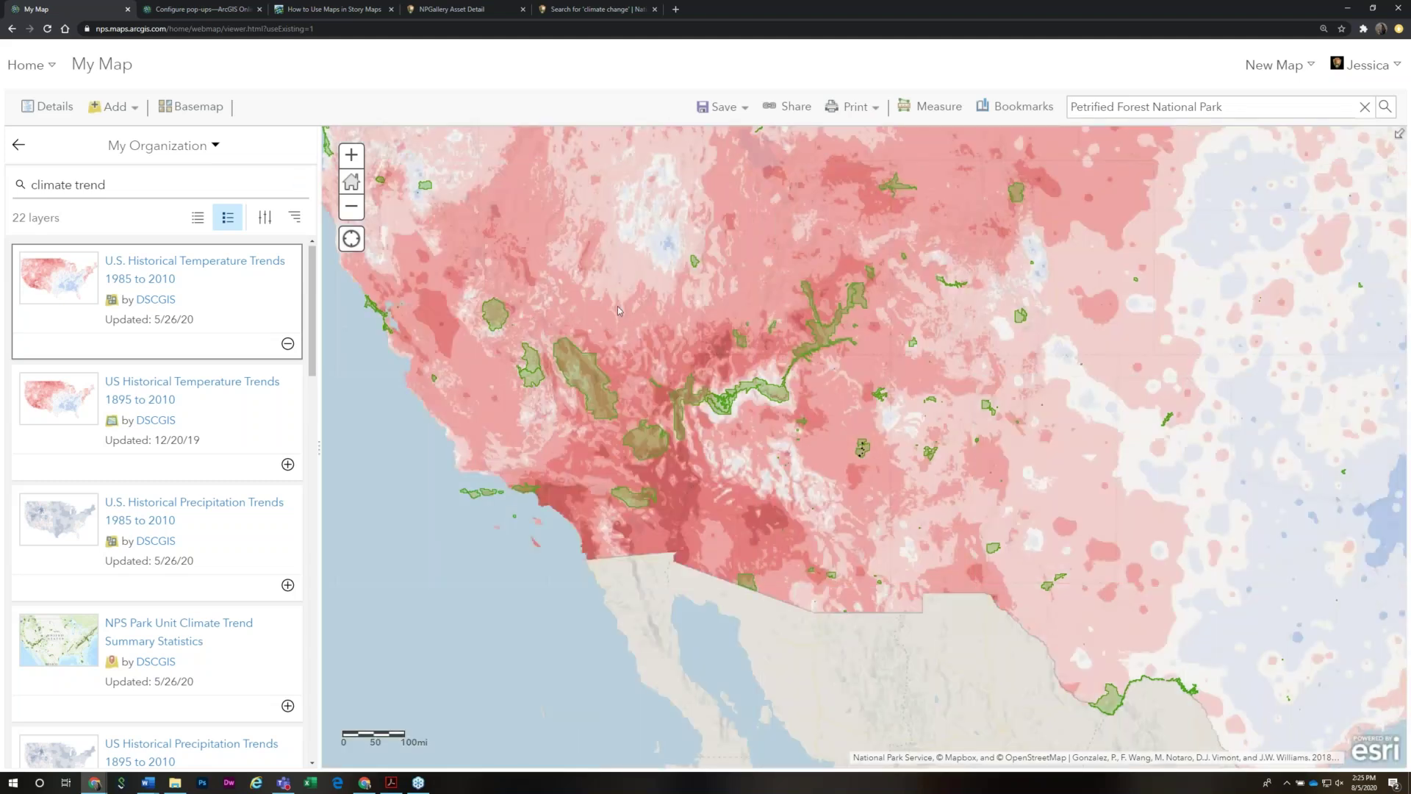
drag(669, 213, 687, 486)
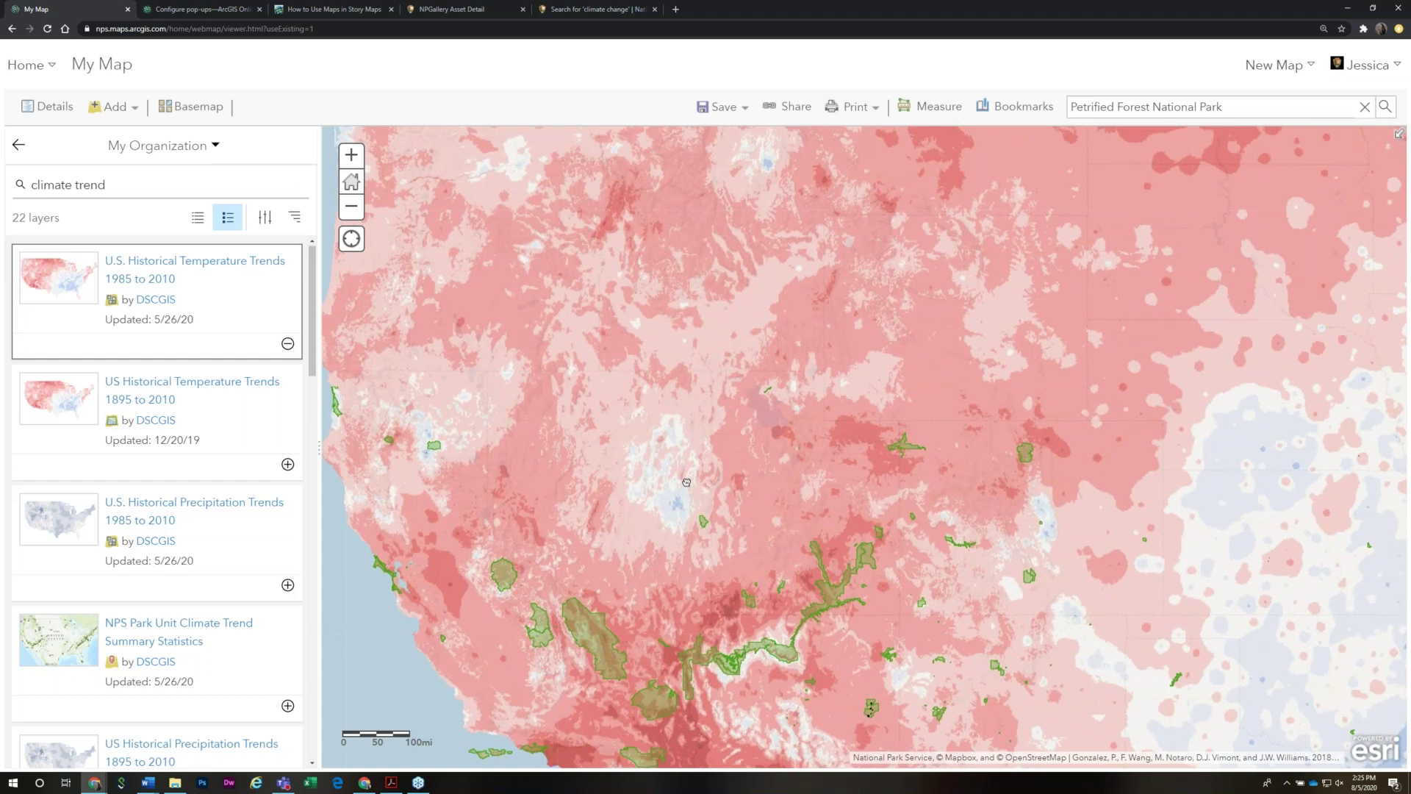
drag(686, 485, 634, 312)
drag(661, 426, 774, 358)
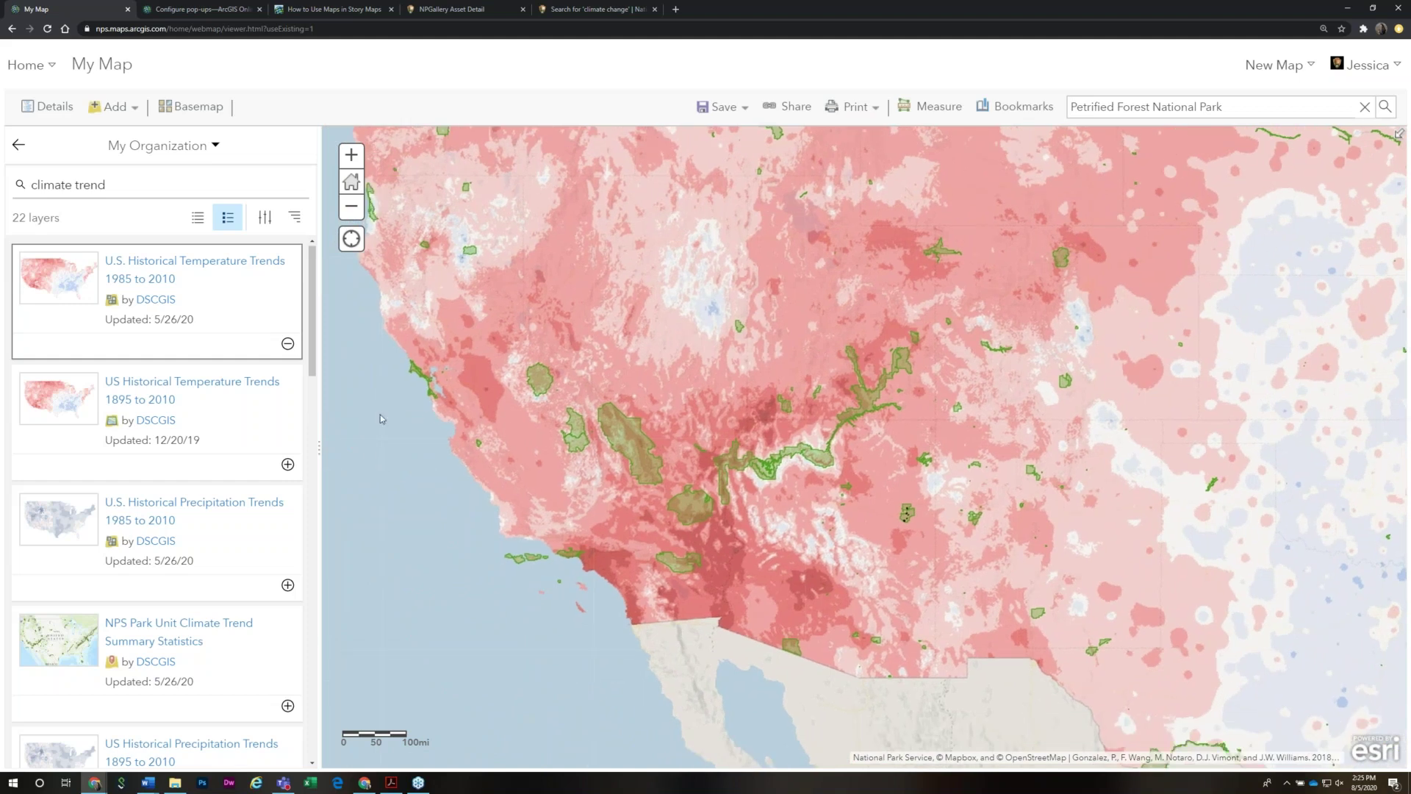
click(287, 344)
Add the NPS Park Unit Climate Trend Summary Statistics layer to the map and look through the other climate trend layers
scroll(139, 581, down, 1)
scroll(138, 586, down, 1)
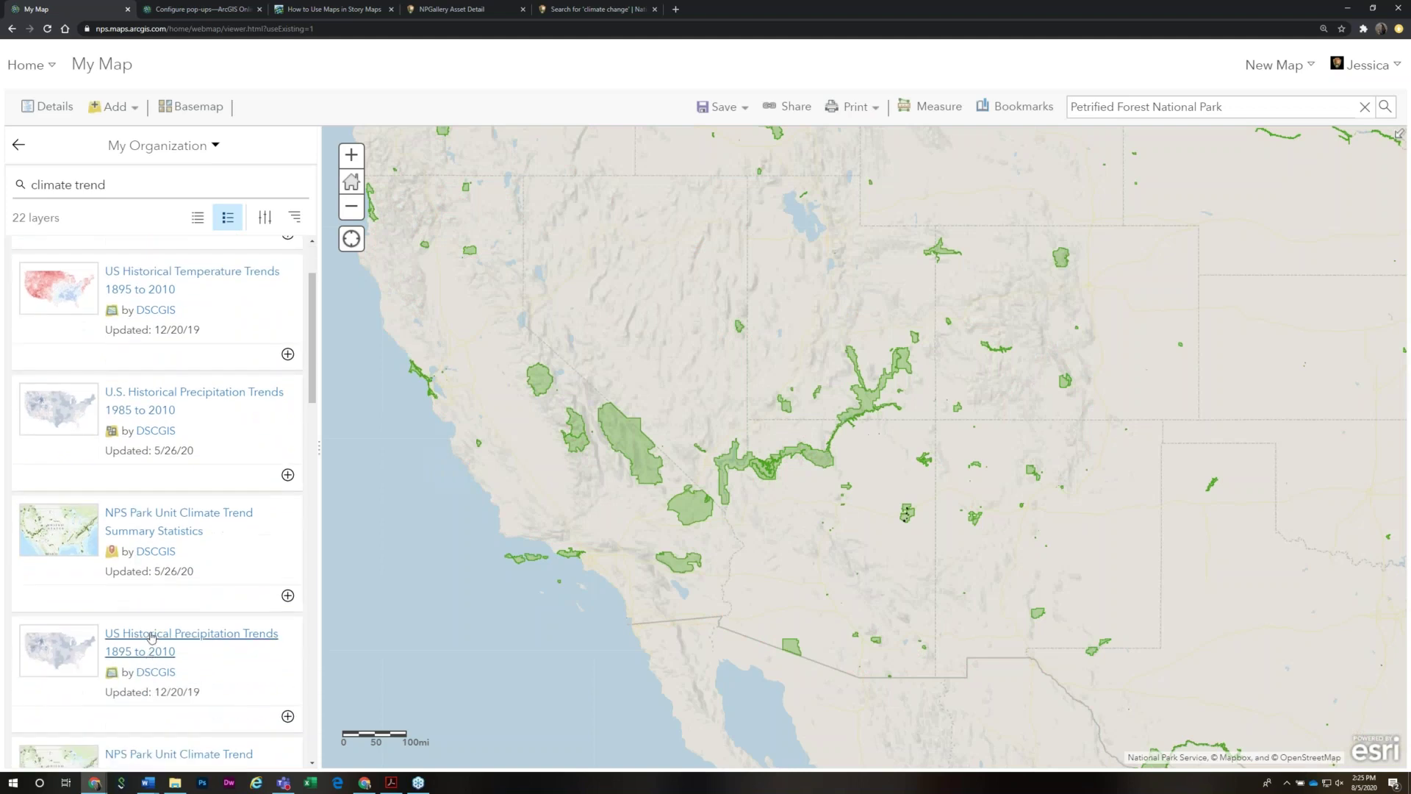
click(287, 594)
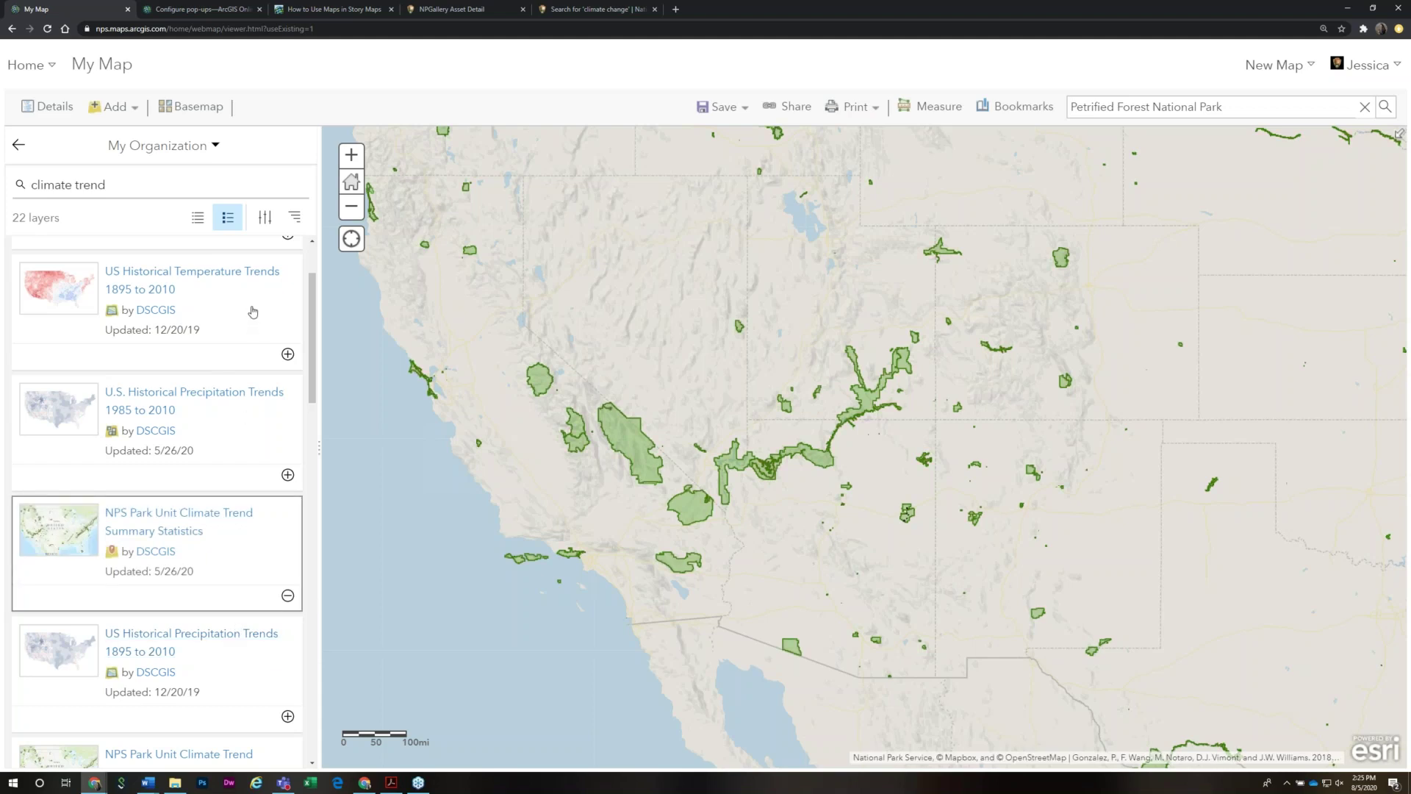
scroll(196, 388, down, 5)
scroll(196, 401, down, 6)
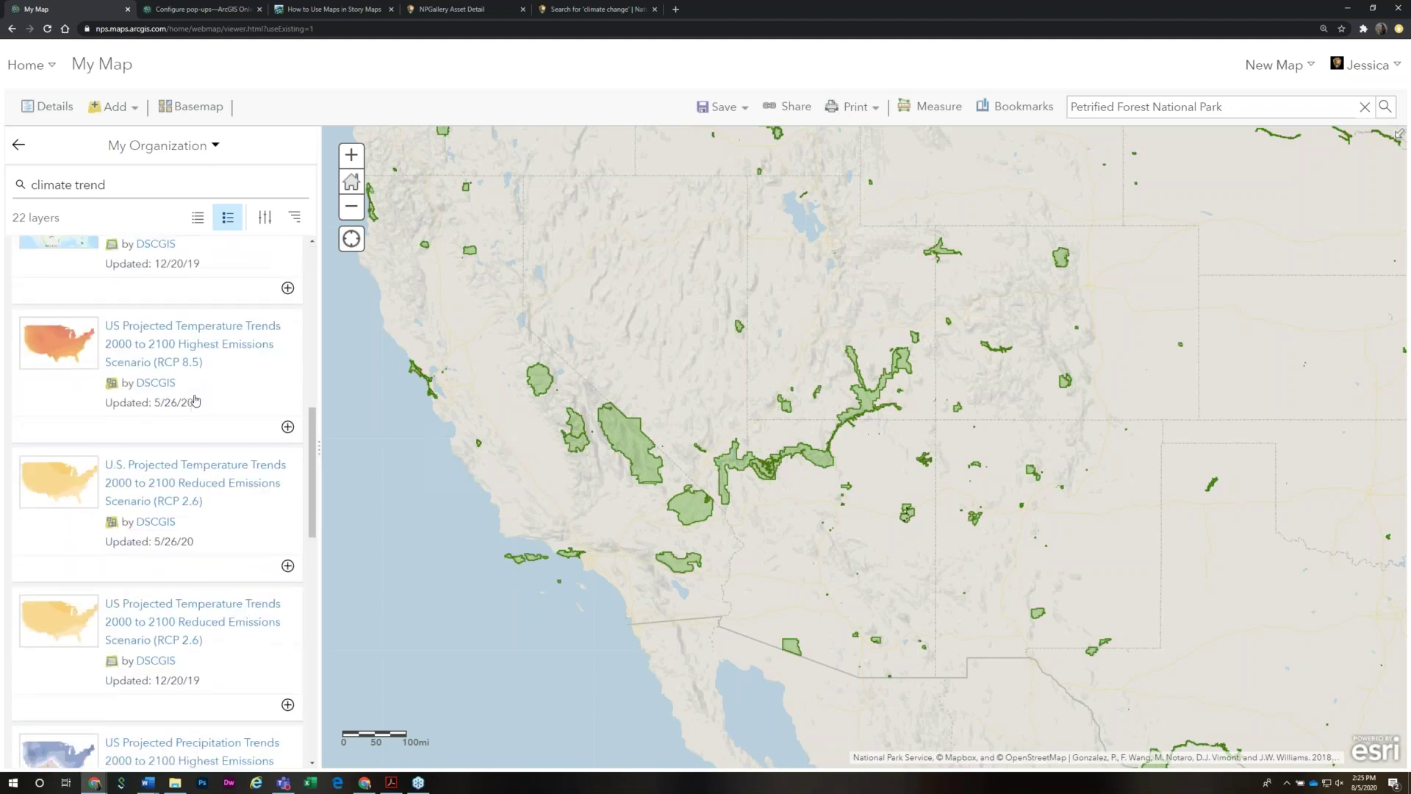
scroll(196, 401, up, 8)
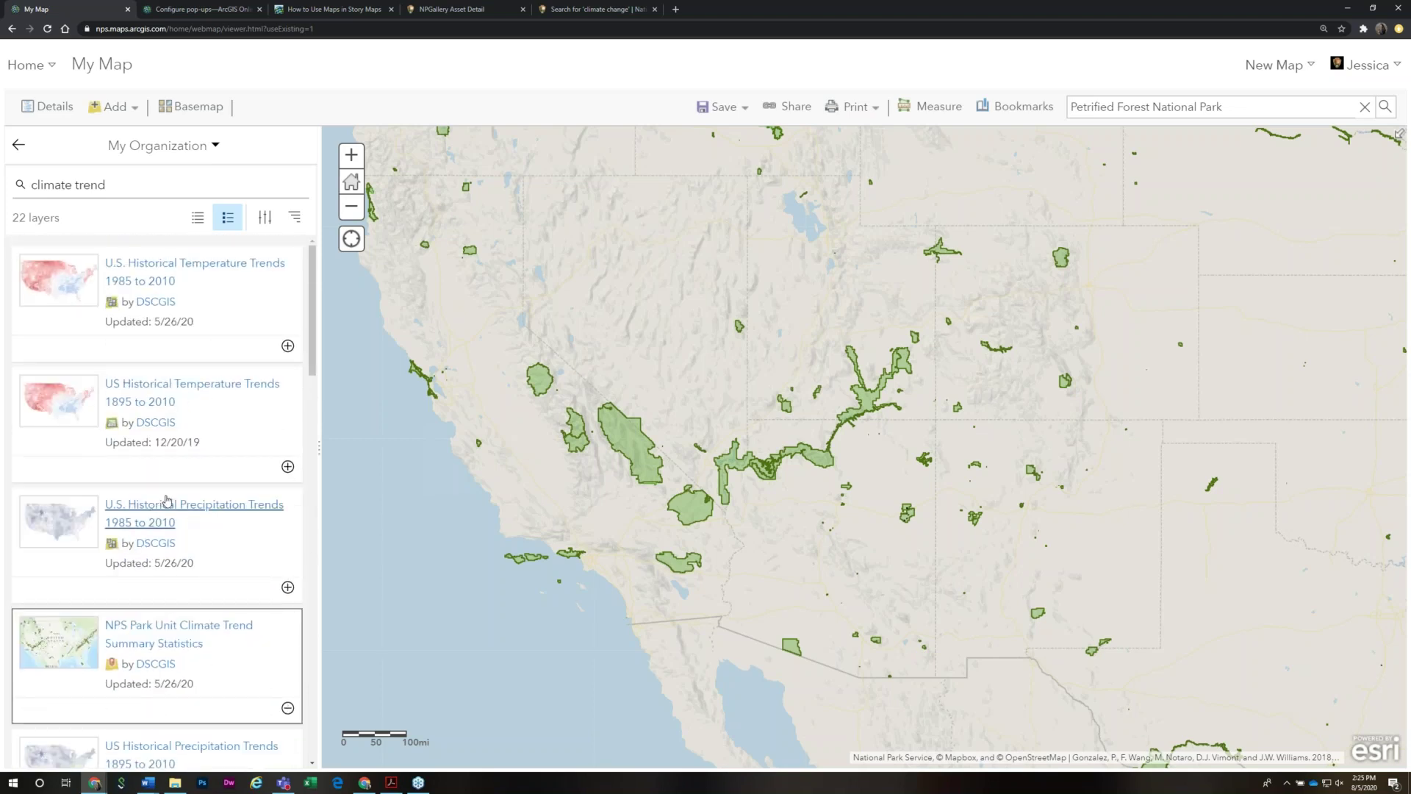
Return to the map contents and hide the climate trend statistics, trails and park unit boundaries layers
click(18, 147)
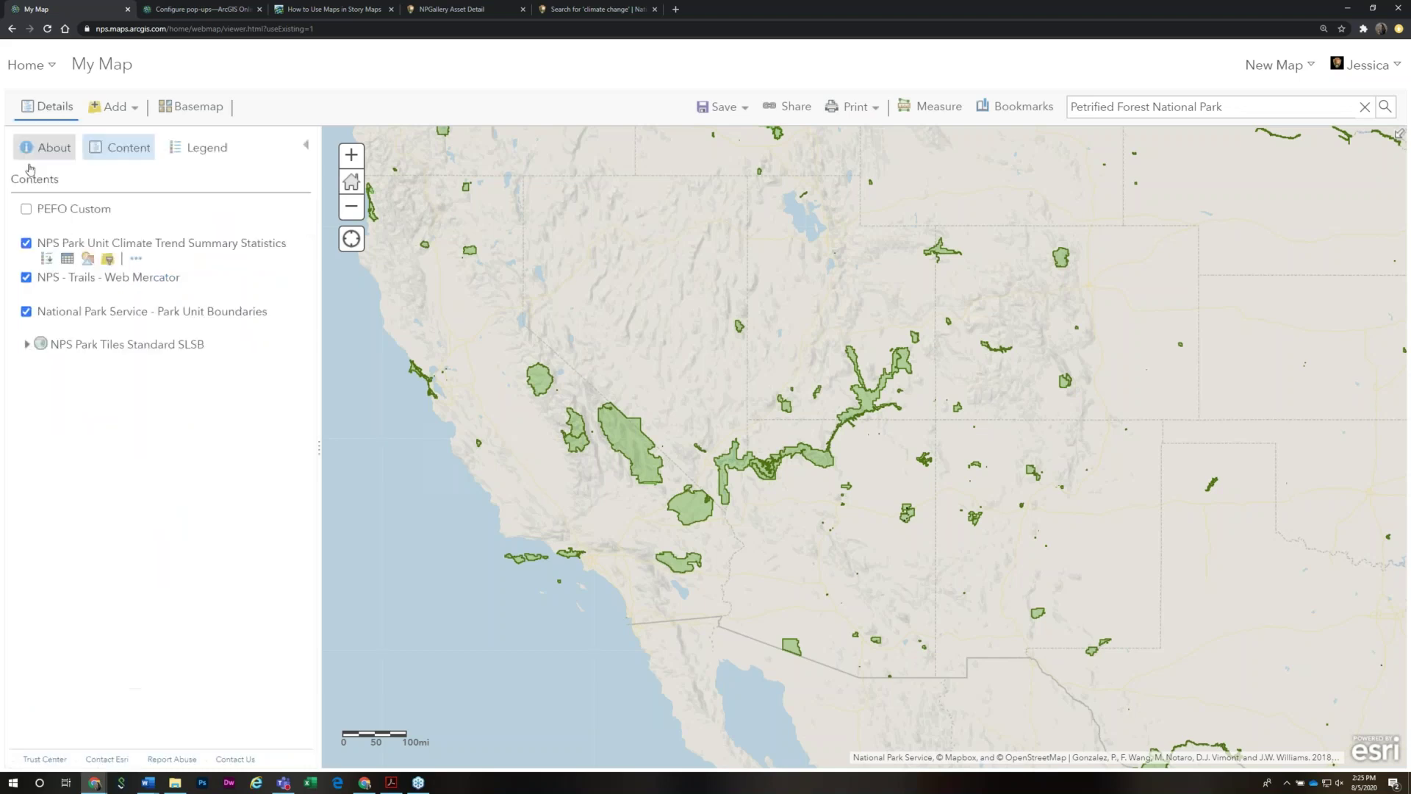
click(26, 244)
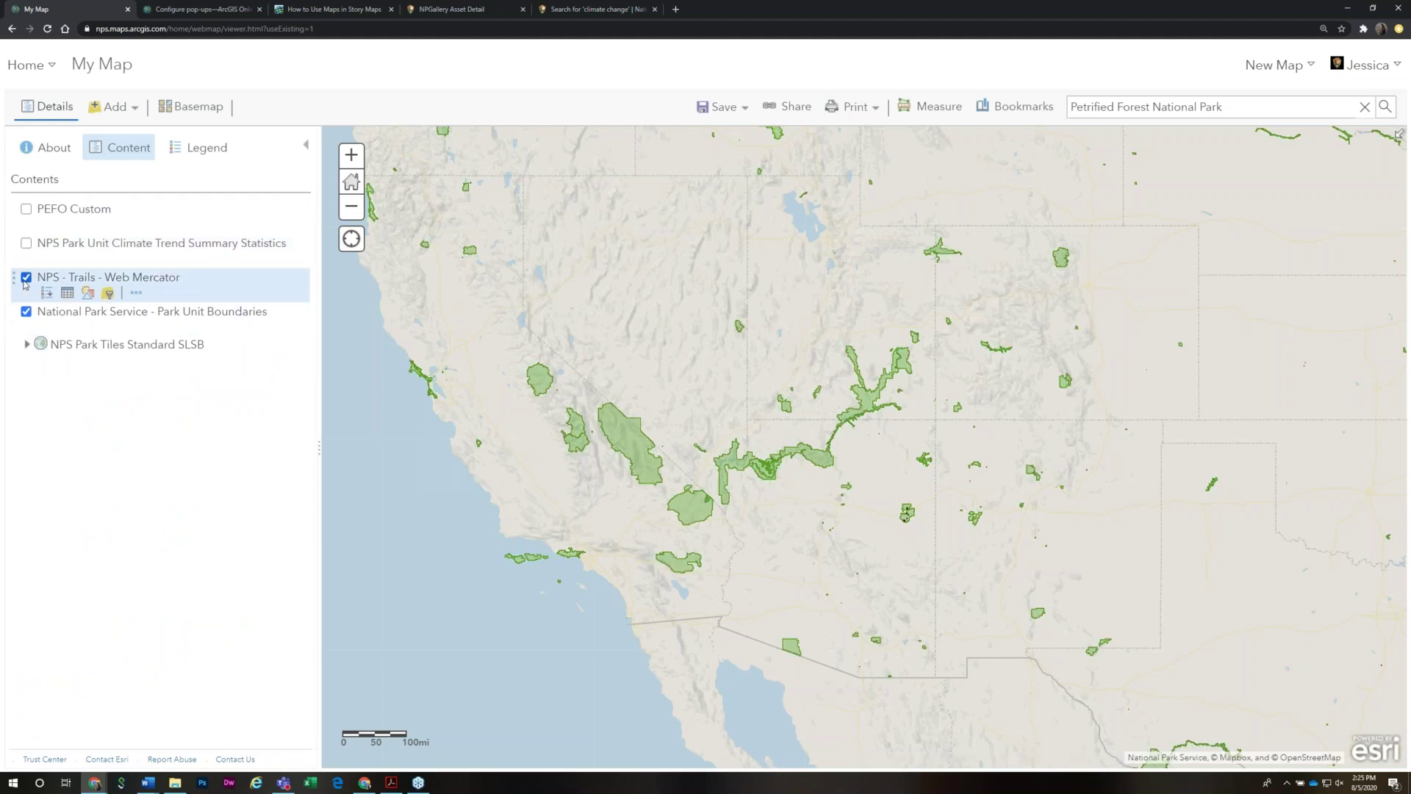
click(27, 279)
click(25, 311)
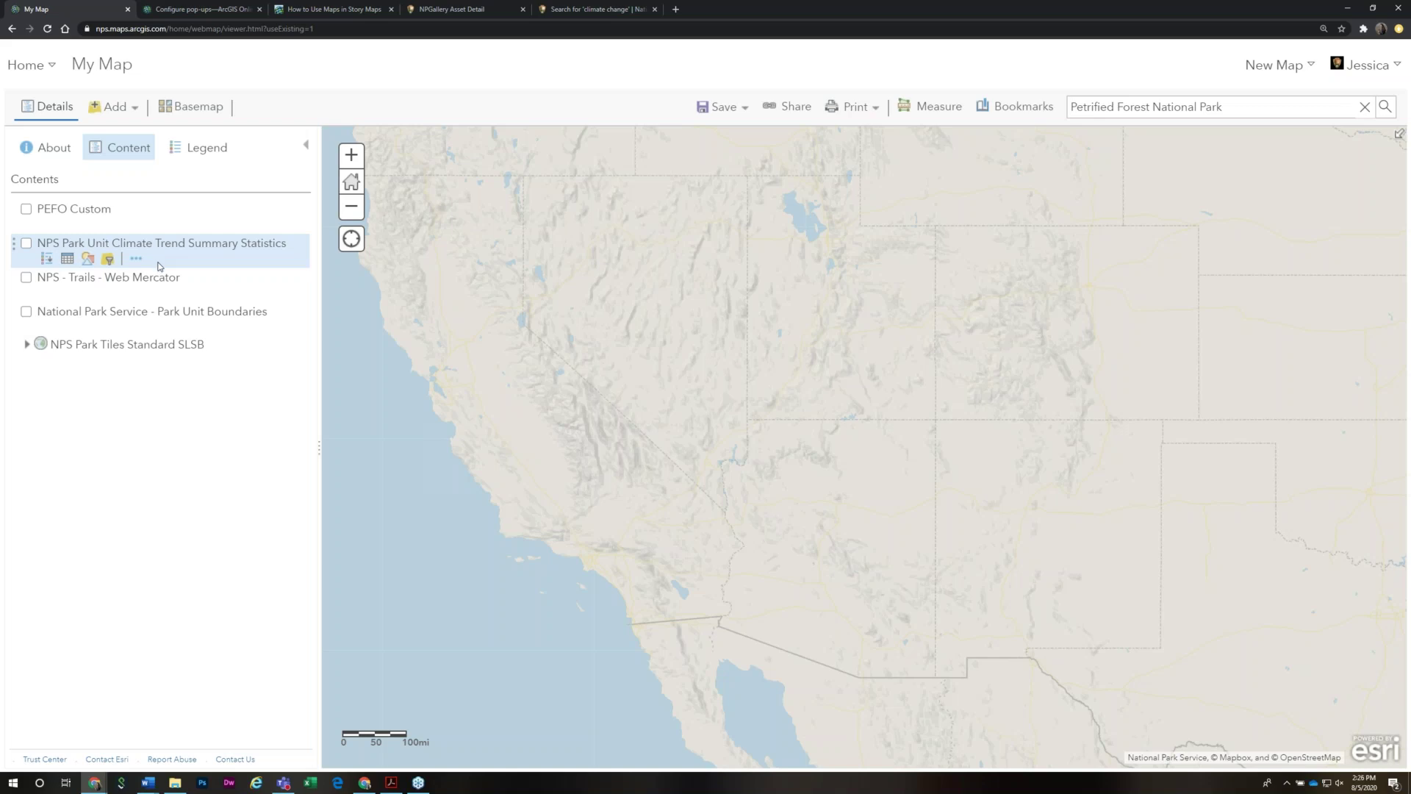
Switch to the training session PDF in Acrobat, check its outline on adding layers, and return to the web map
key(alt+Tab)
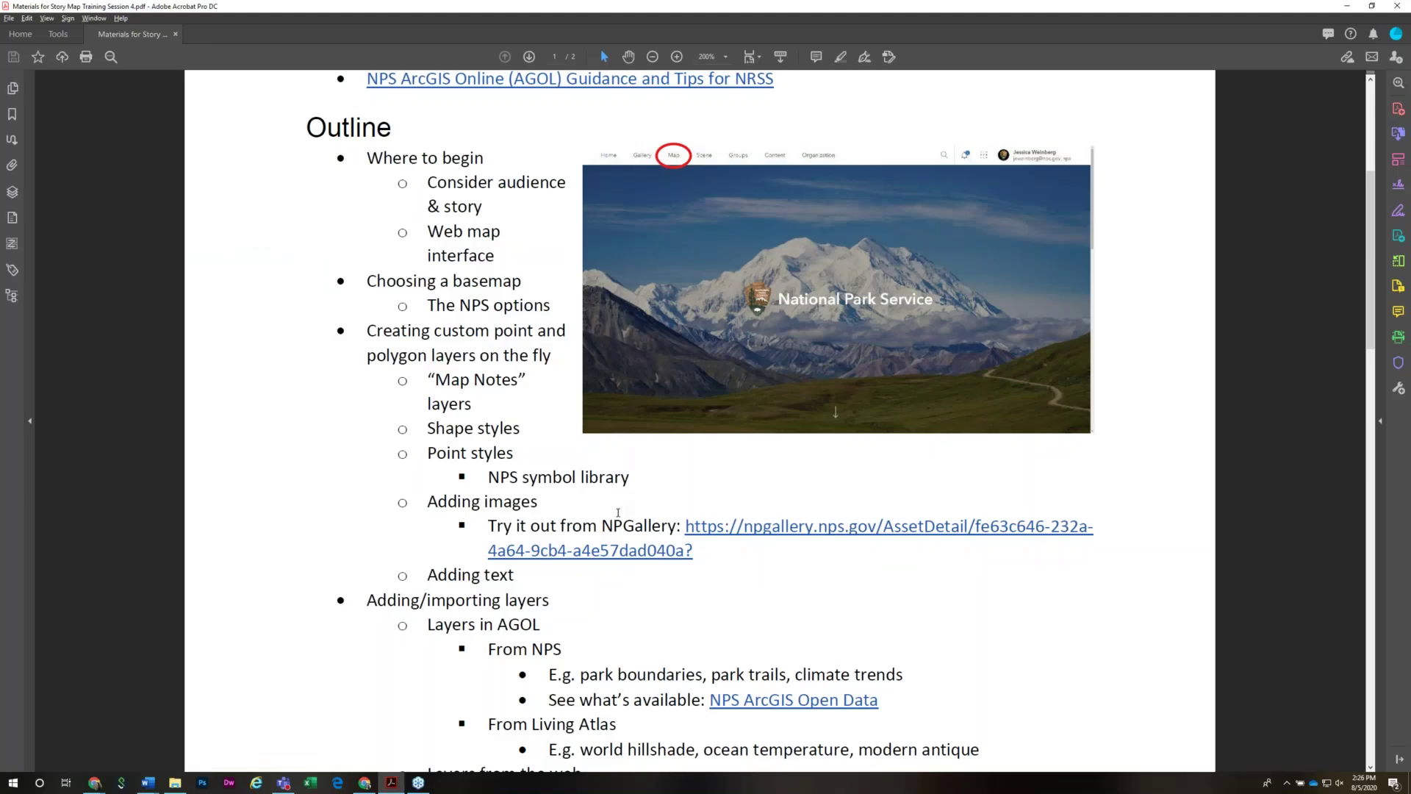
scroll(618, 512, down, 3)
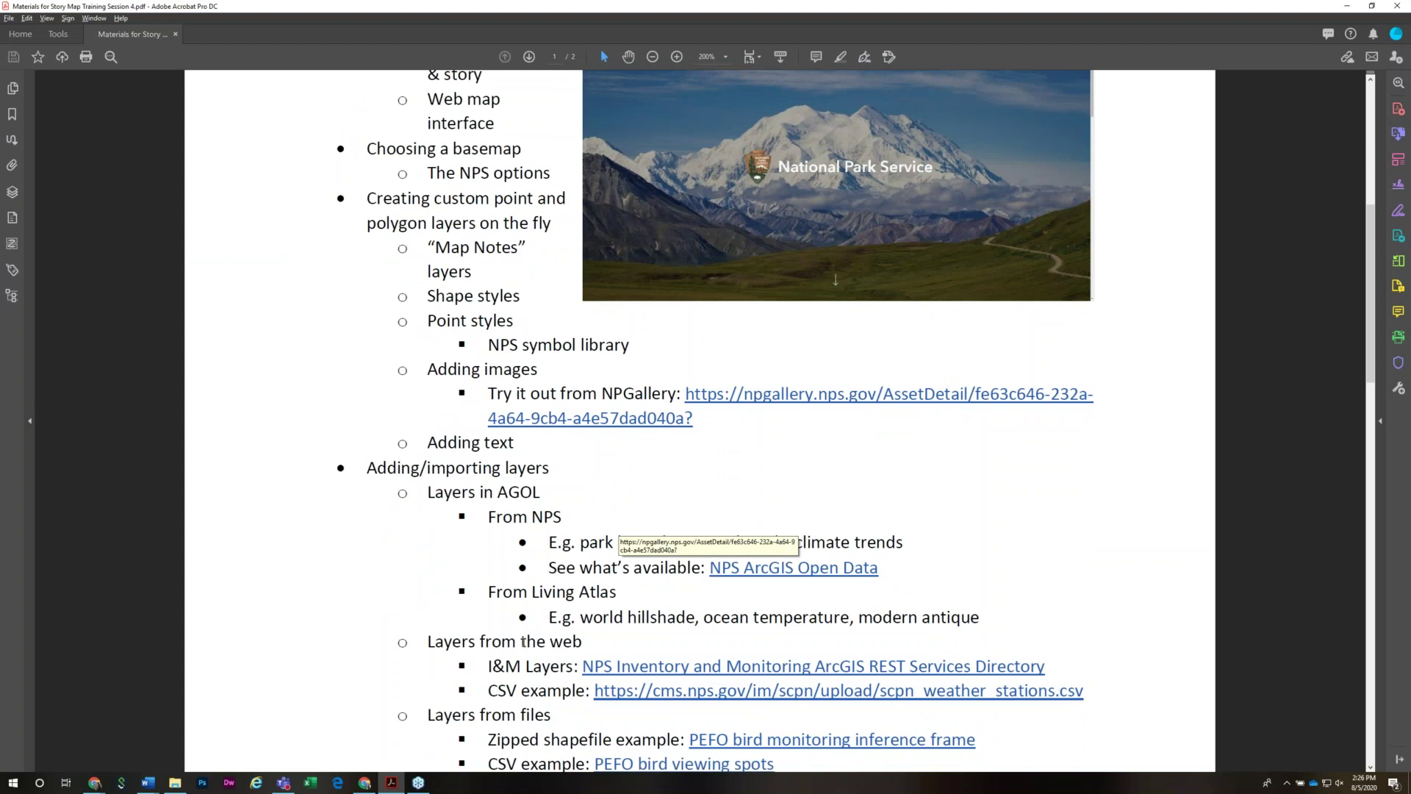
scroll(618, 512, down, 1)
key(alt+Tab)
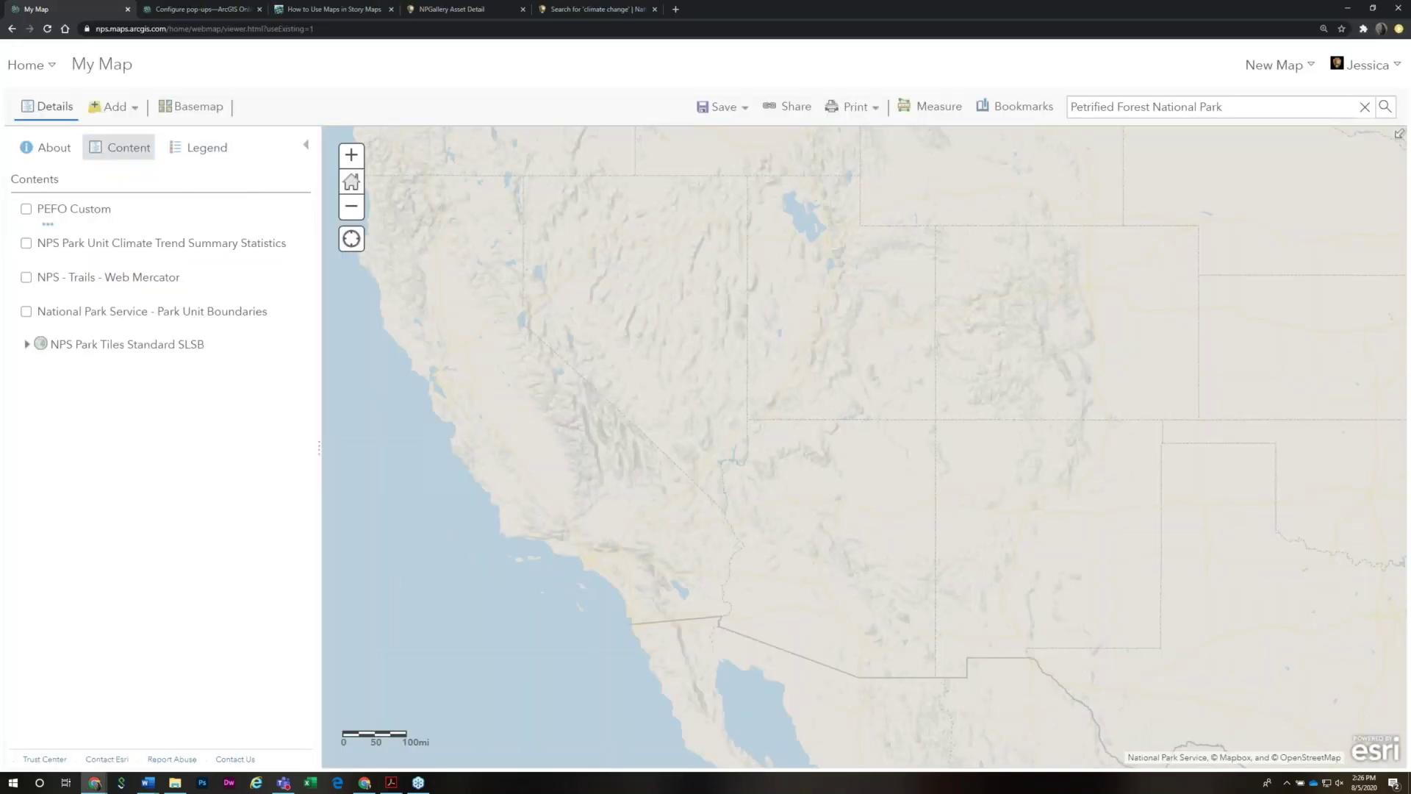
Reopen the organization's layer search, clear the search term, and try adding the National Park Service Land Resources Division Tract and Boundary Service
click(114, 107)
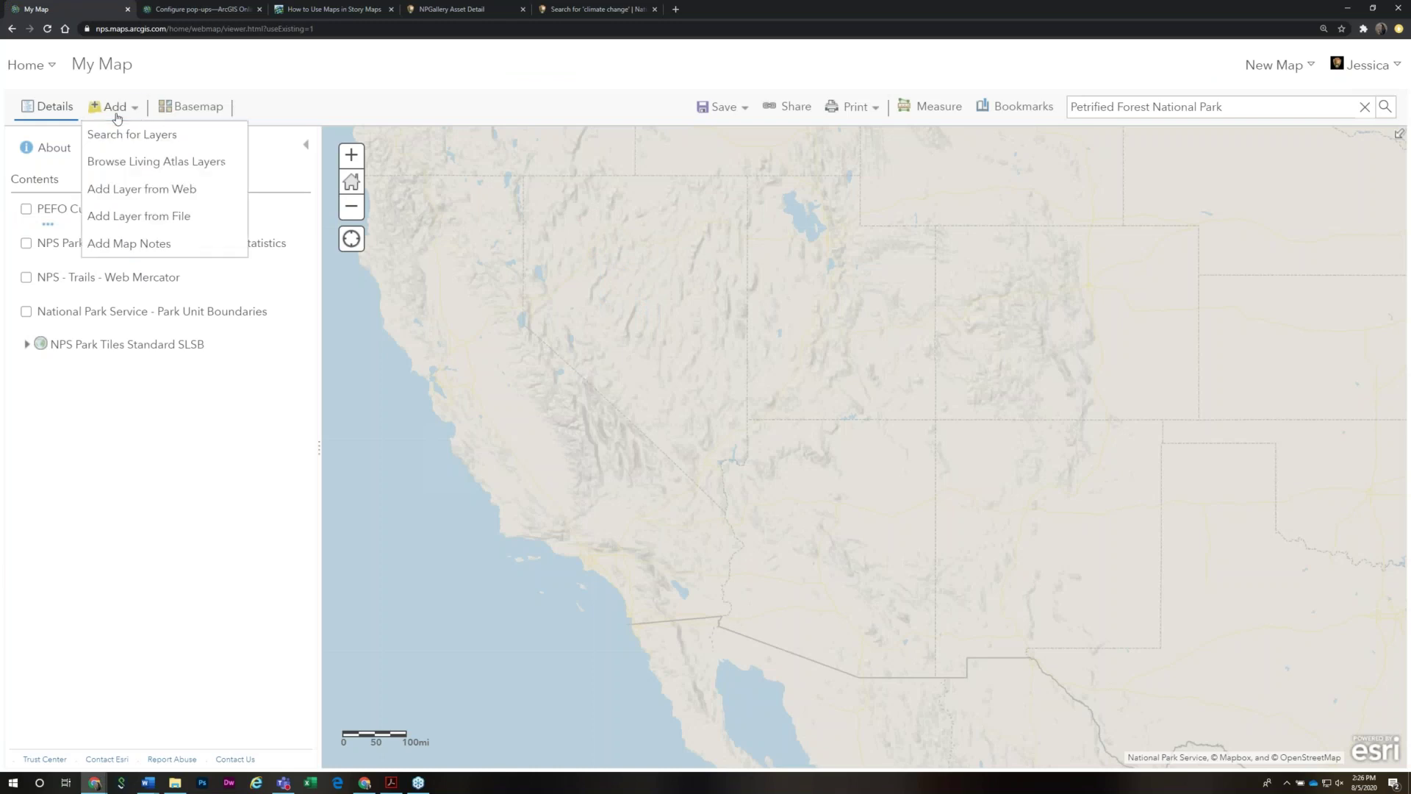
click(129, 147)
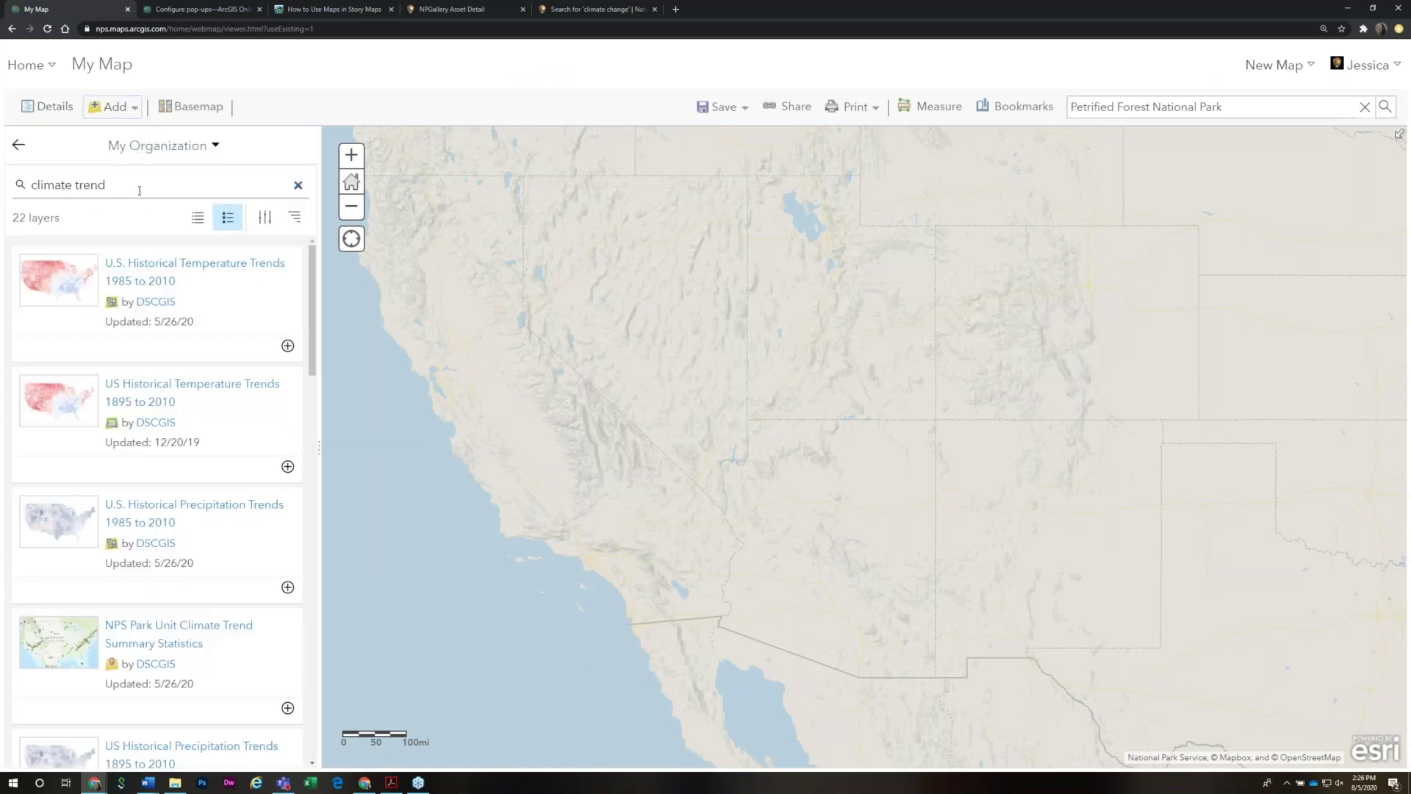
click(299, 185)
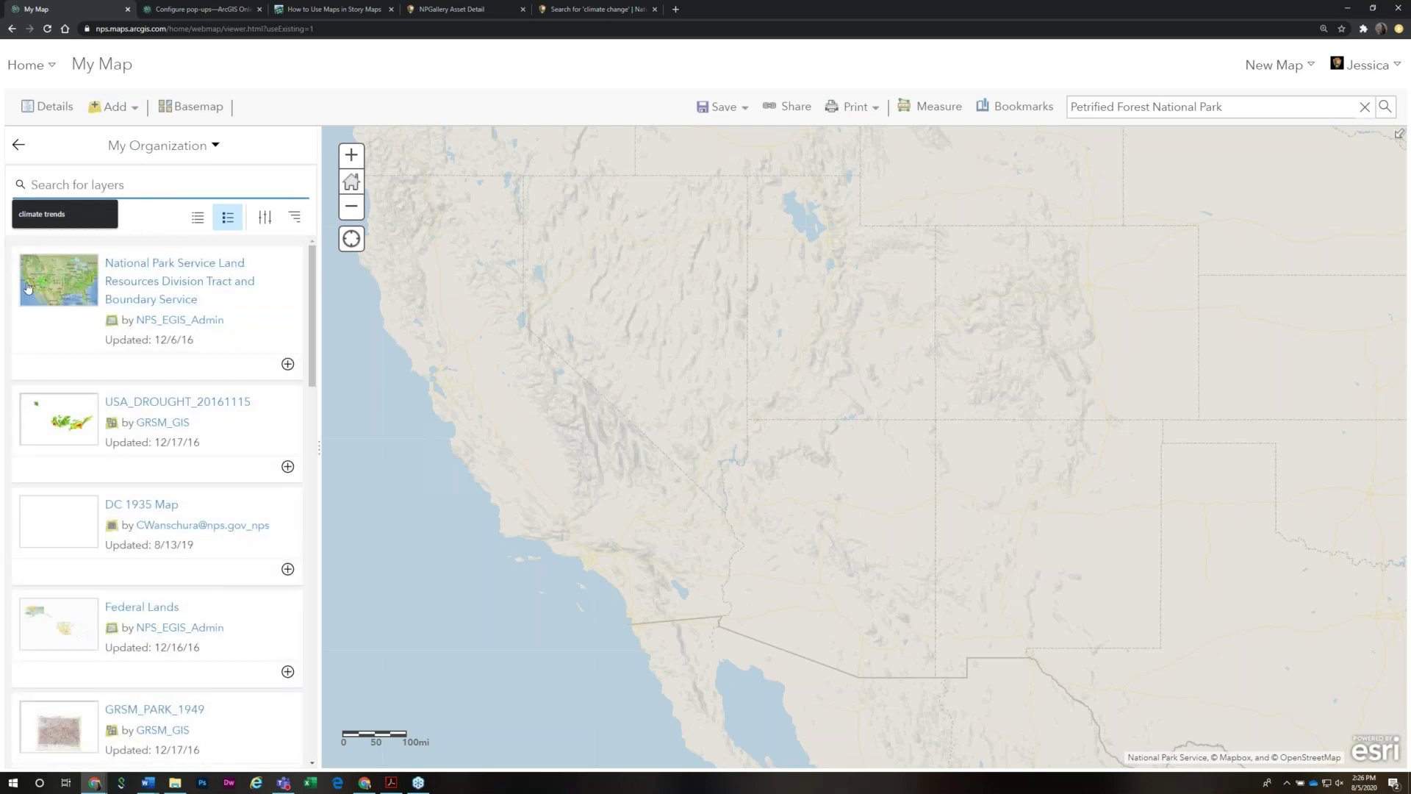
click(287, 365)
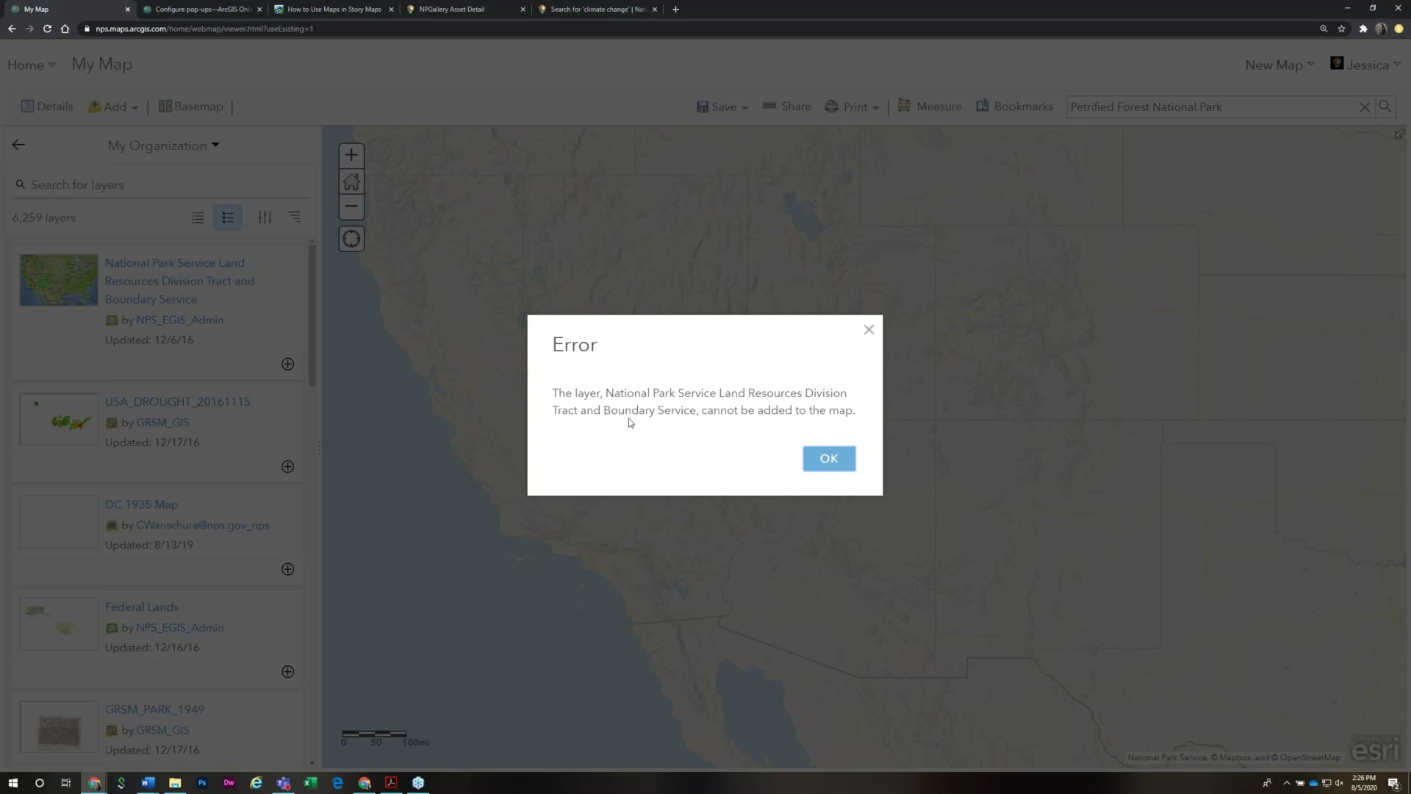
click(869, 332)
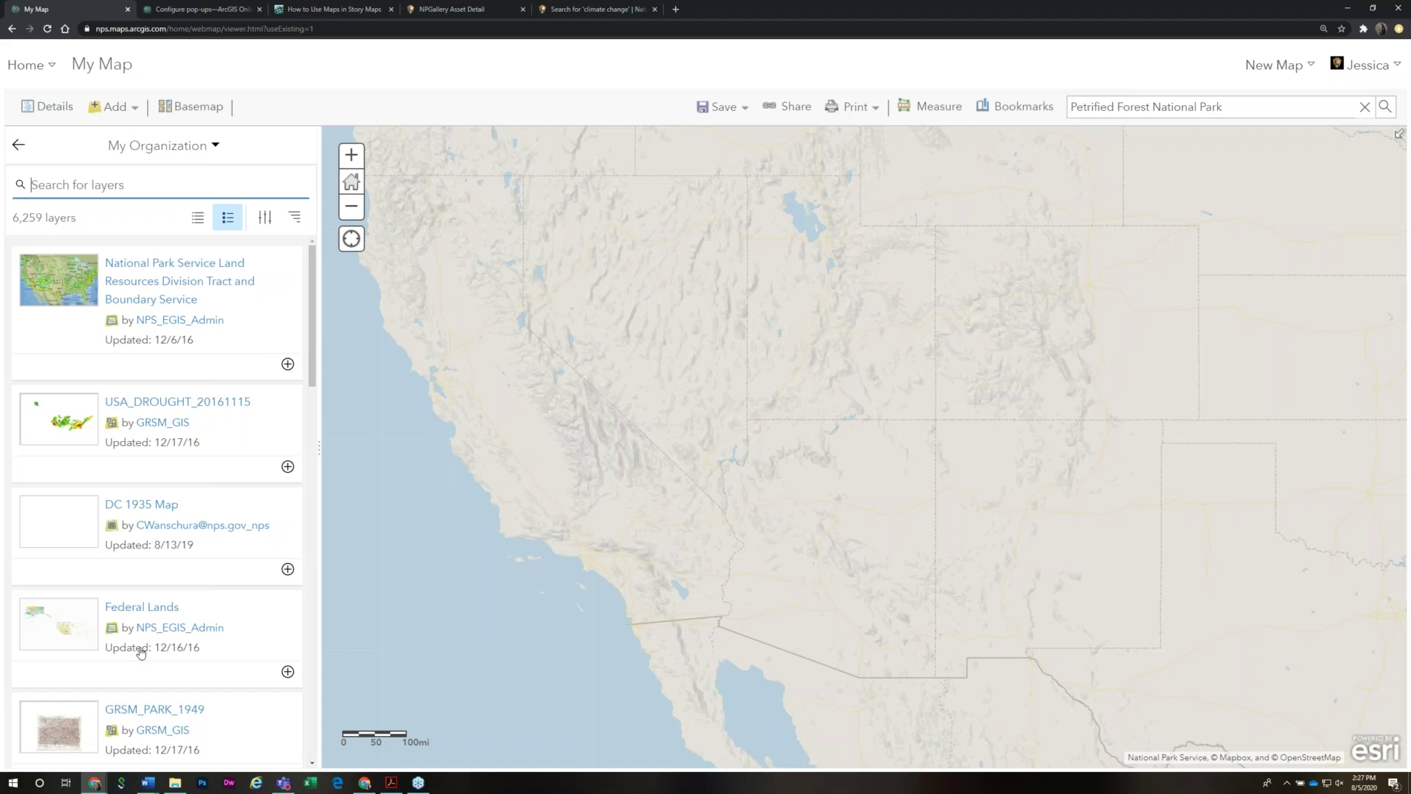
Browse the organization's unfiltered layer list, checking layer types and authoritative markings
scroll(141, 653, down, 5)
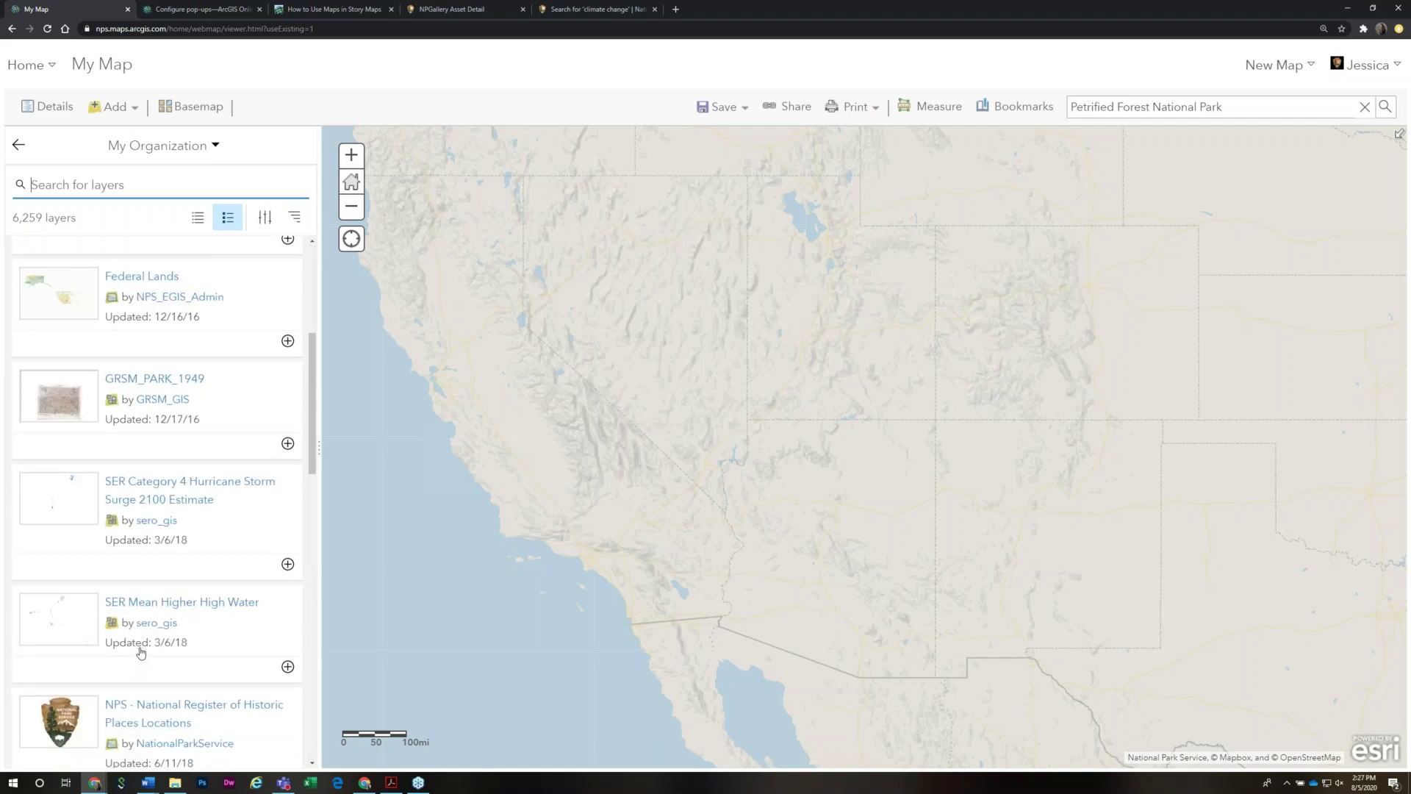
scroll(141, 653, down, 5)
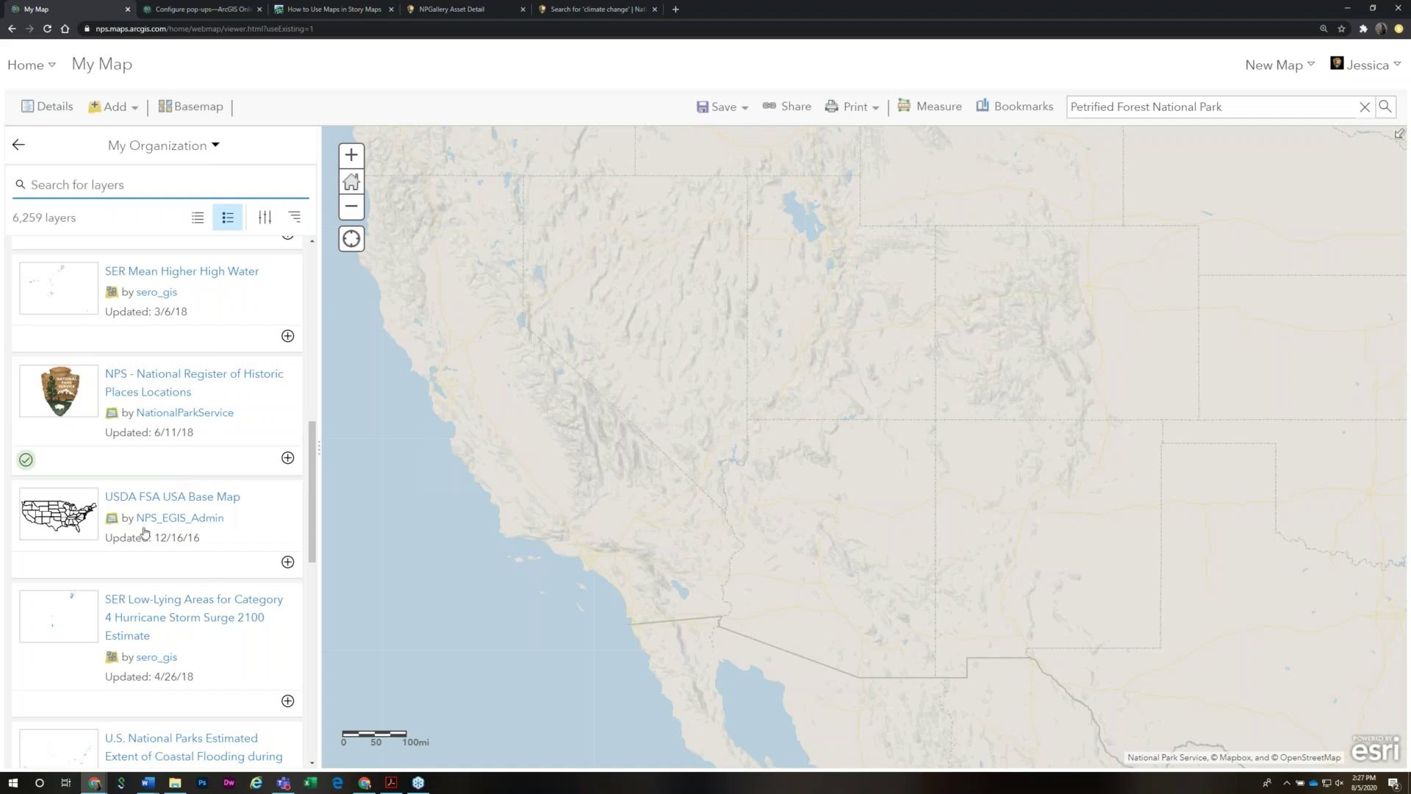
scroll(145, 531, up, 3)
scroll(144, 530, up, 6)
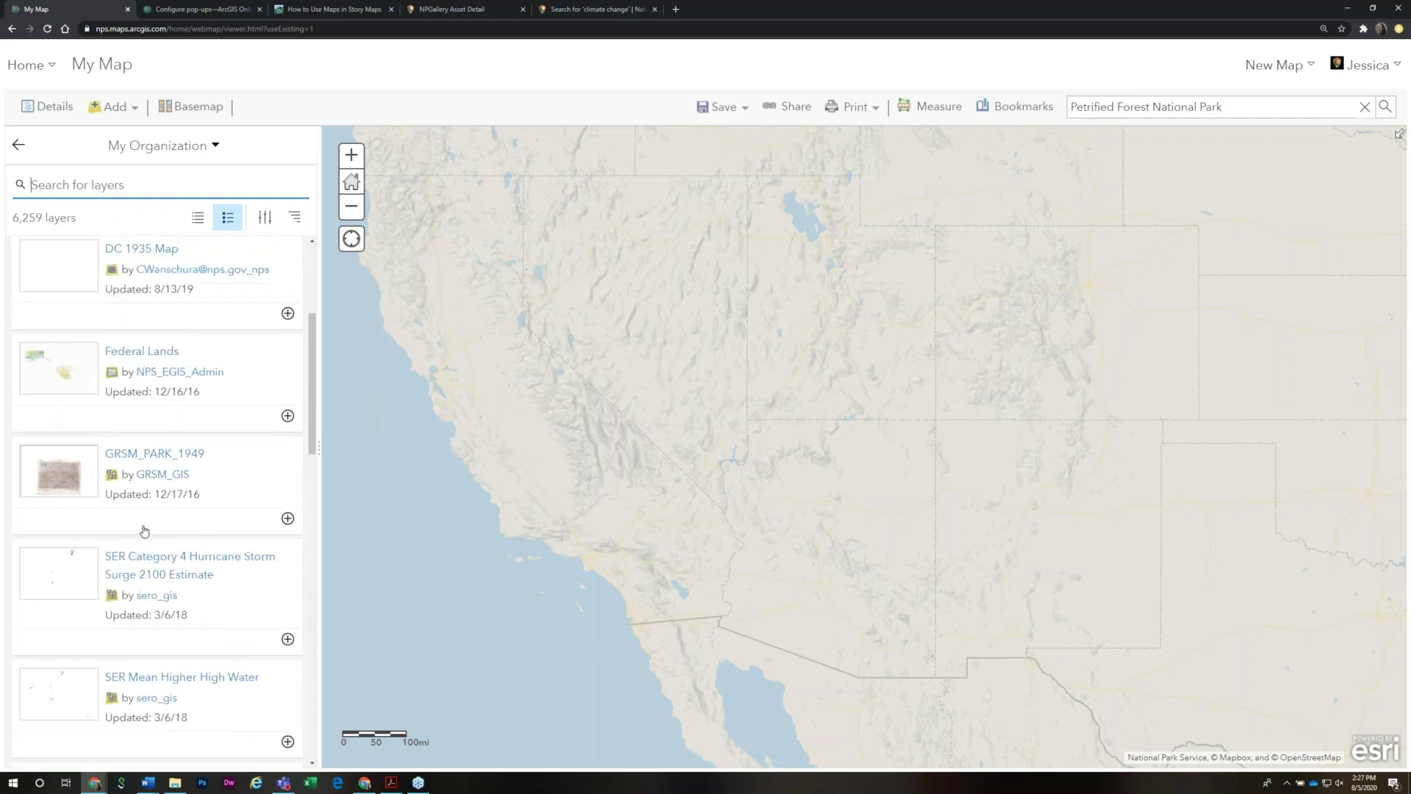
Look further through the organization's layer list, examining the available layers and who published them
scroll(144, 531, up, 2)
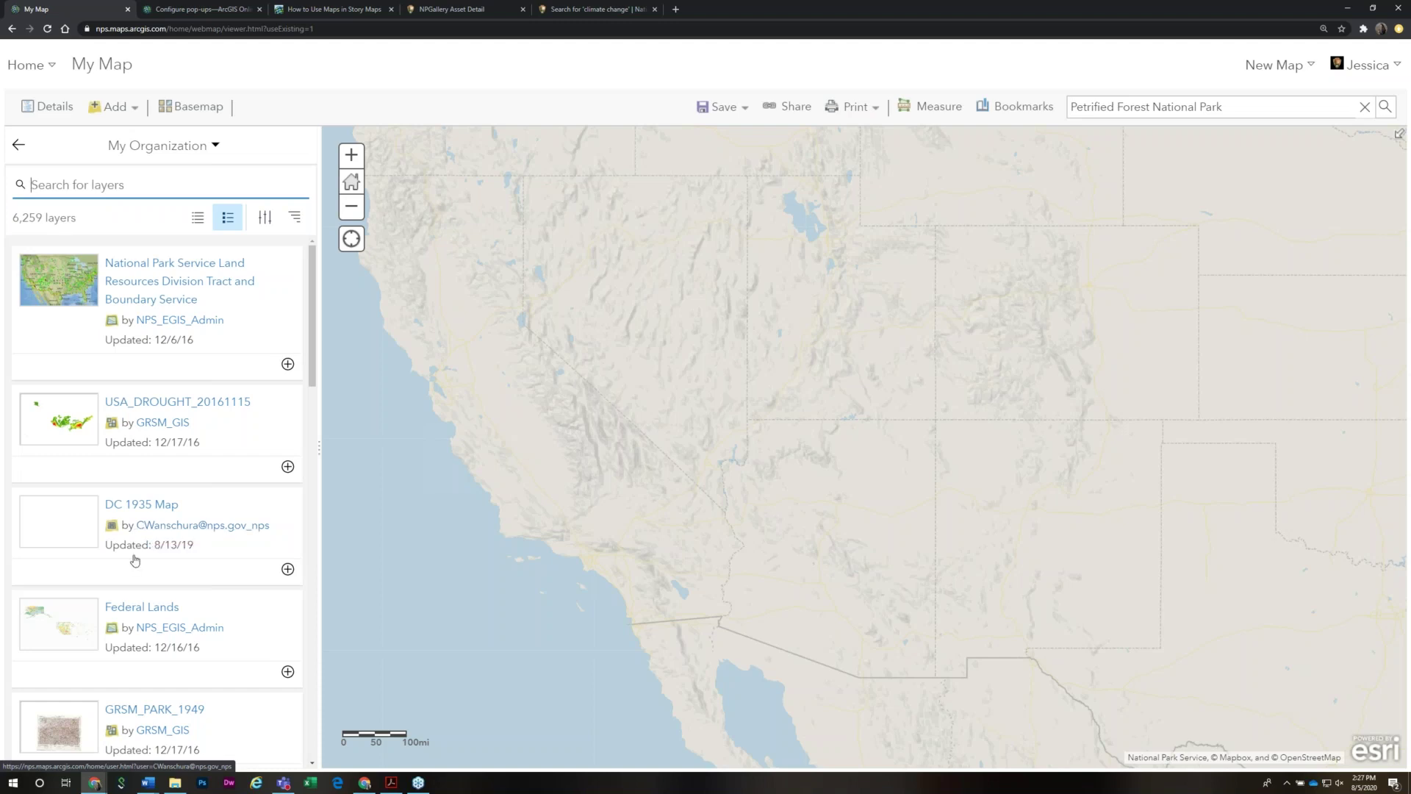
scroll(151, 549, down, 1)
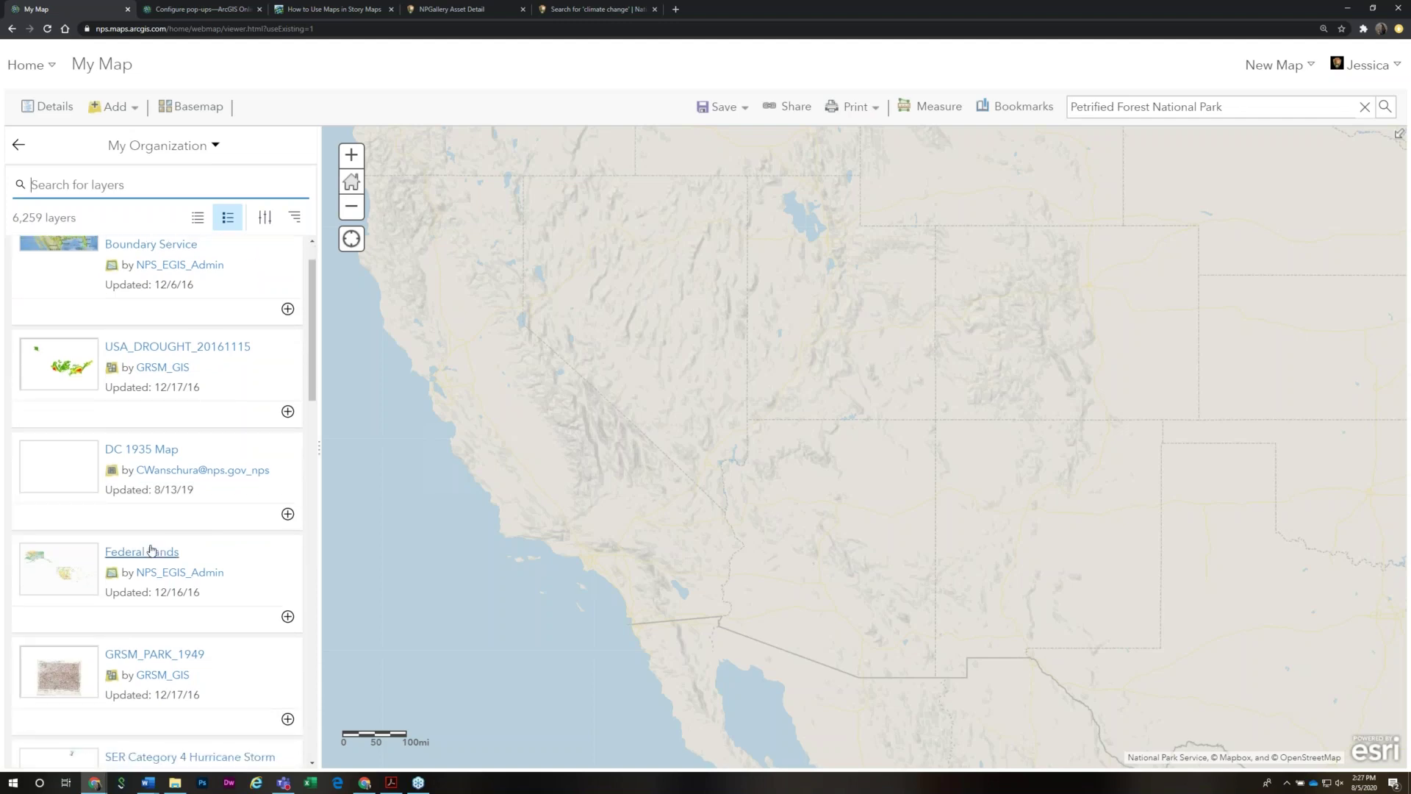
scroll(152, 550, down, 5)
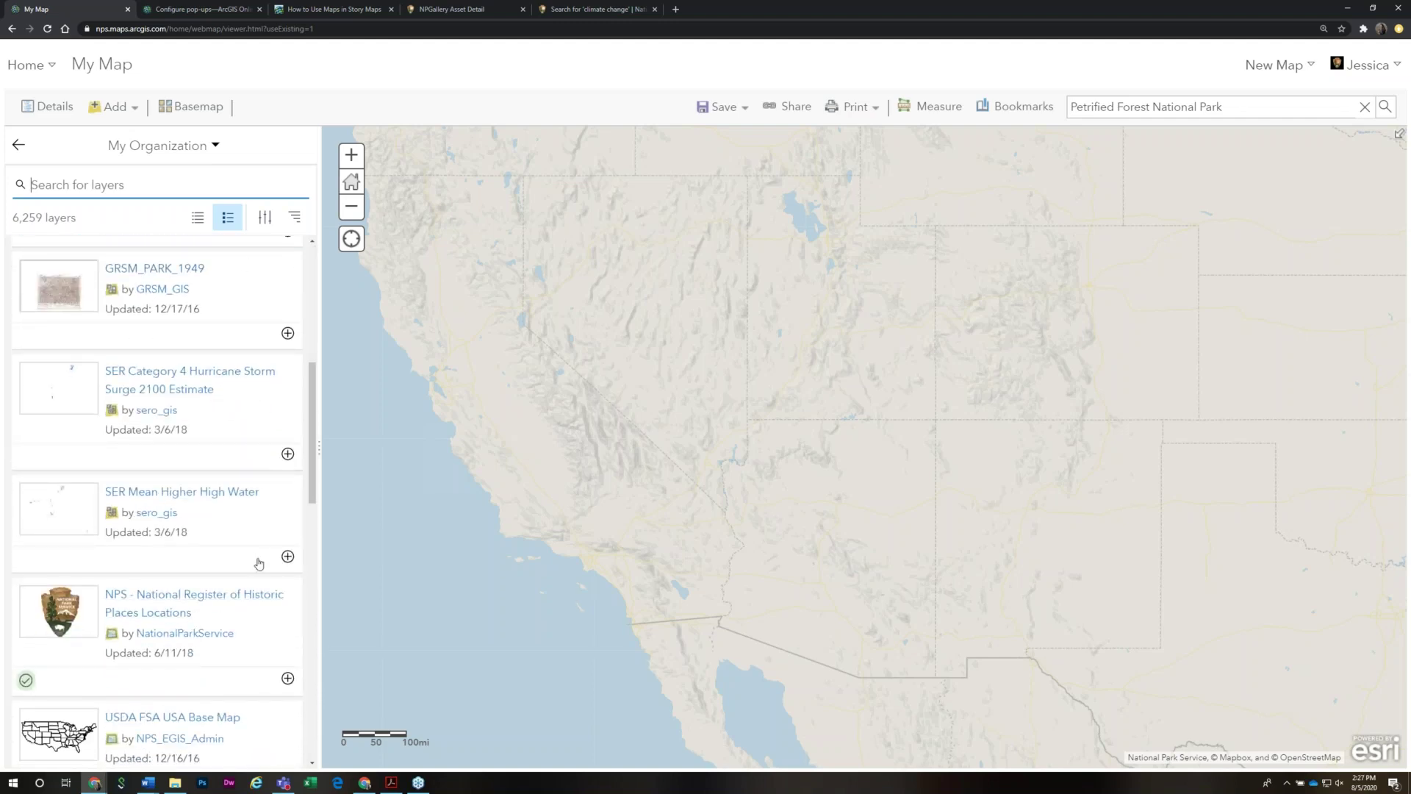
scroll(259, 564, up, 5)
scroll(259, 564, down, 6)
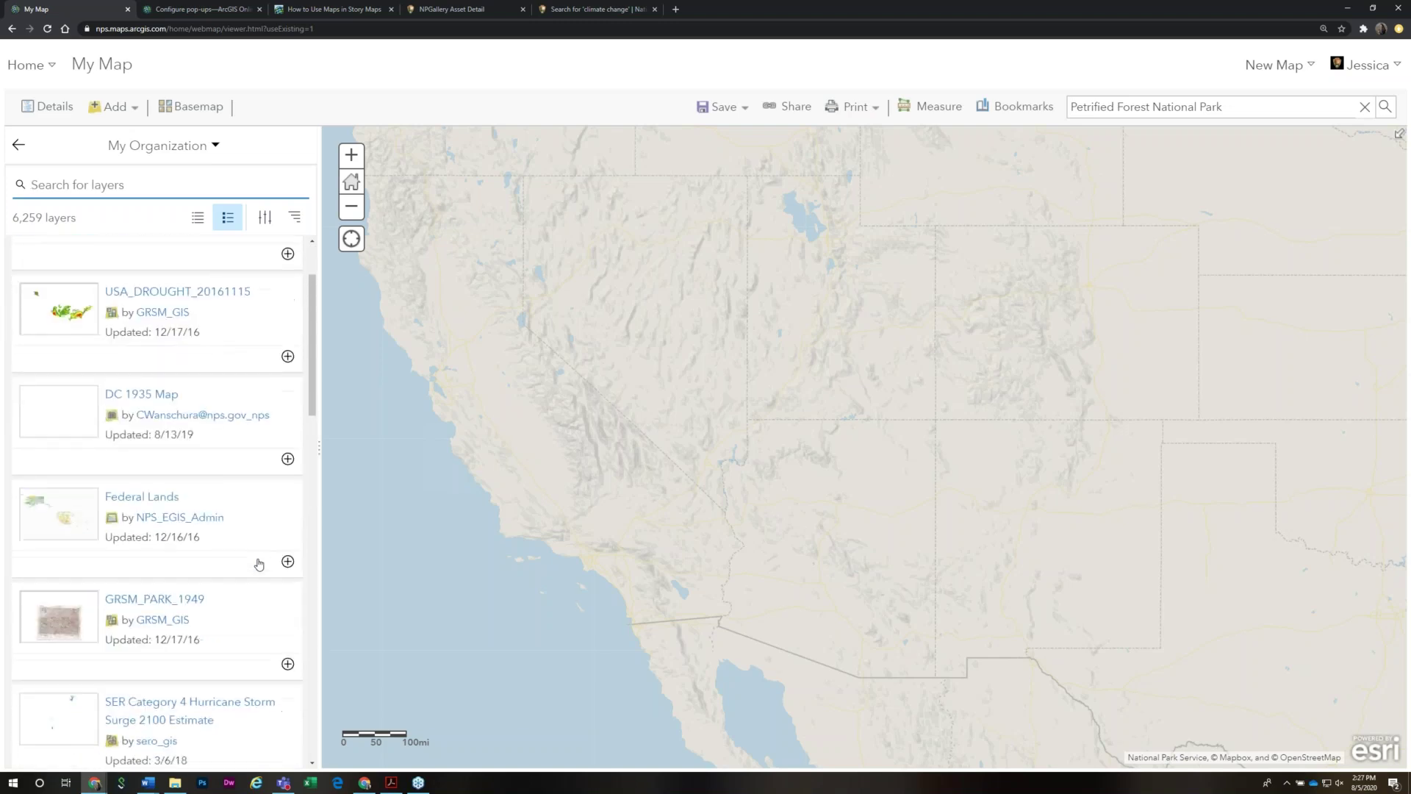
scroll(259, 564, down, 4)
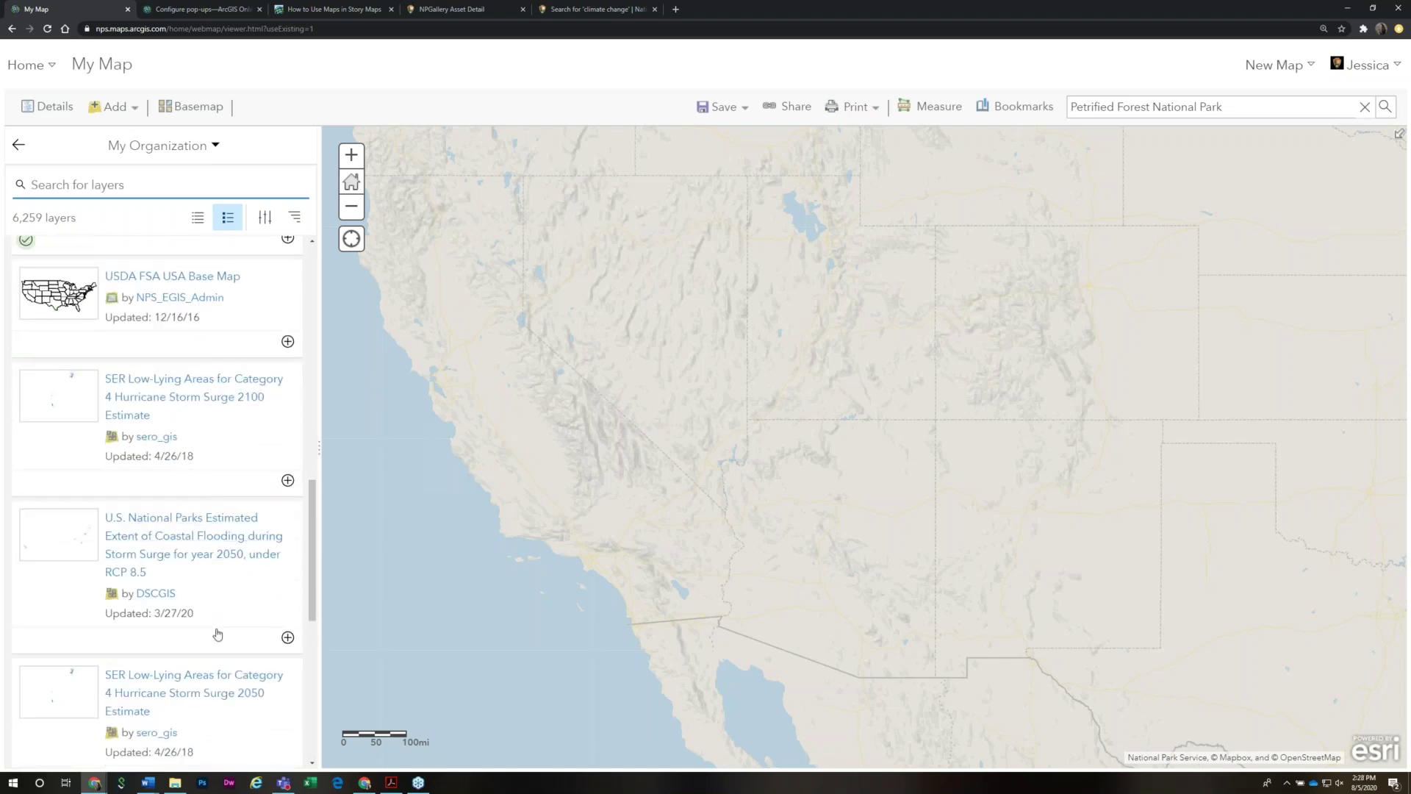
scroll(228, 720, up, 10)
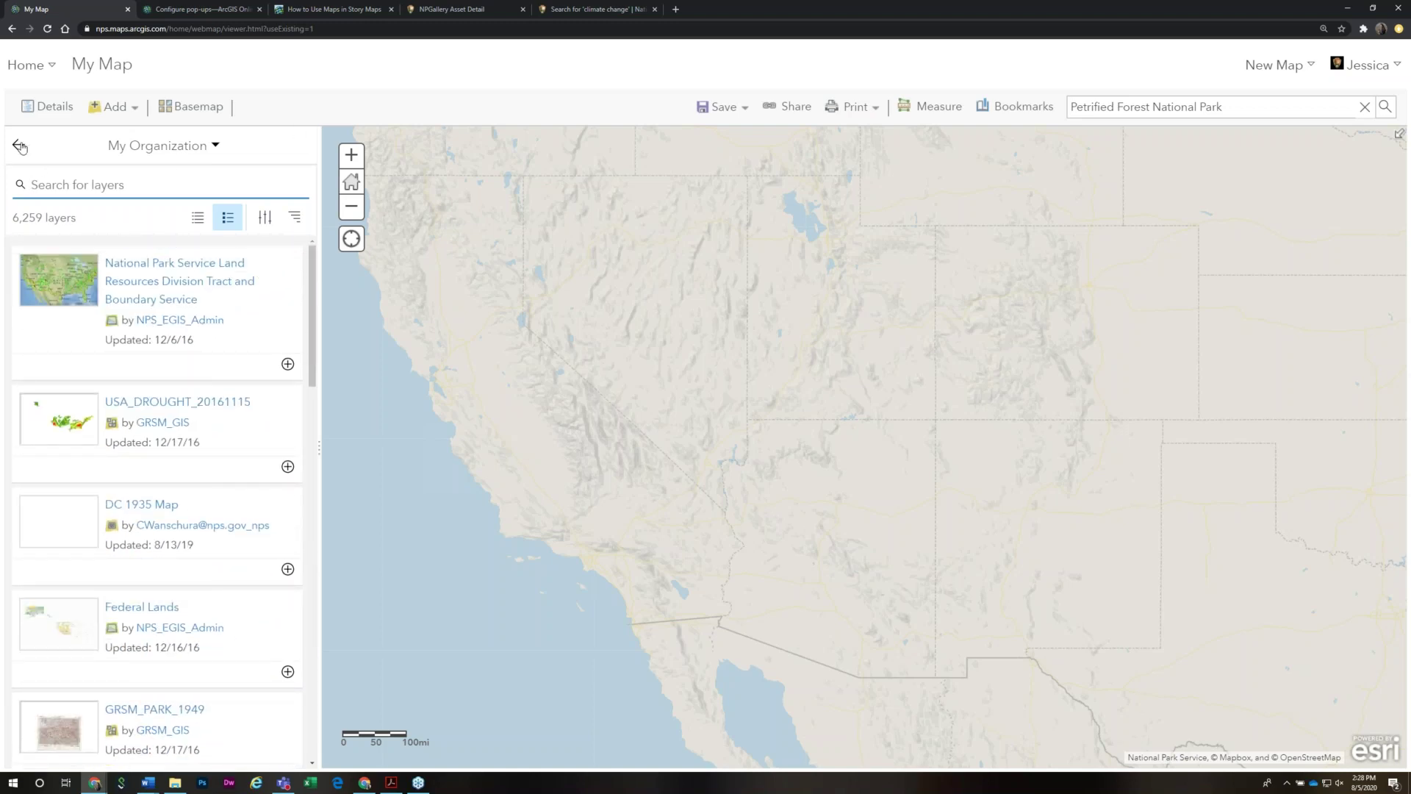
Check the Living Atlas examples in the training session PDF in Acrobat, and browse the Living Atlas layers in the web map
key(alt+Tab)
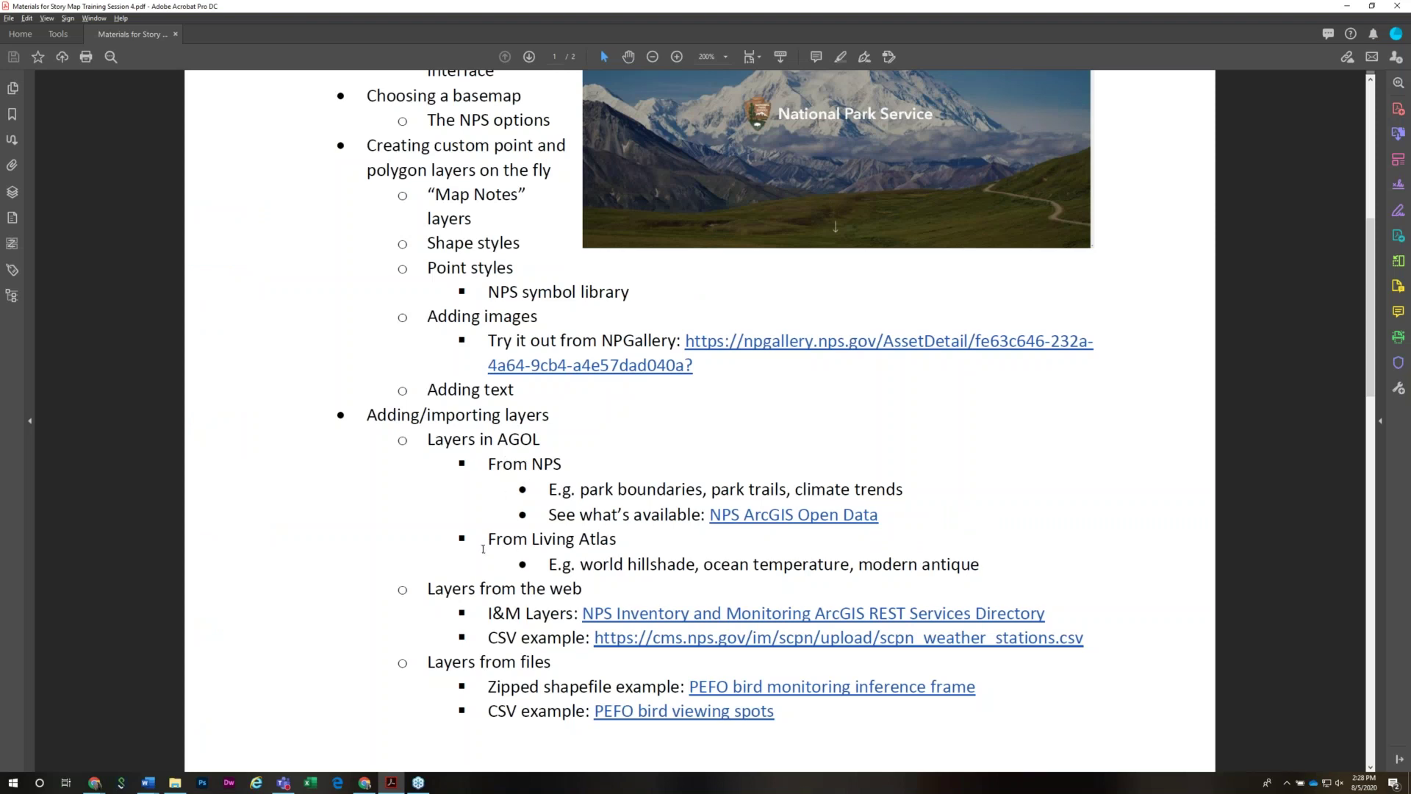
key(alt+Tab)
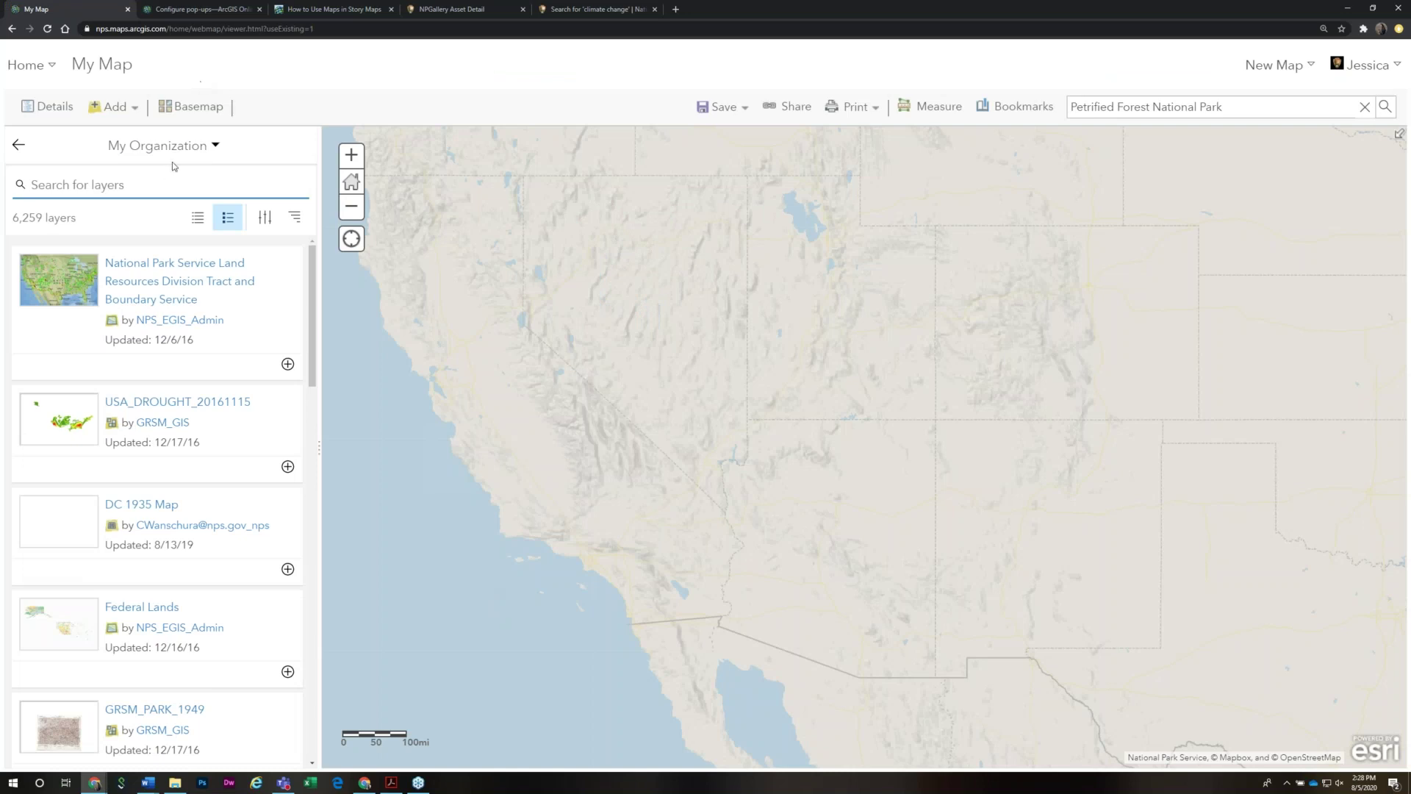
click(196, 150)
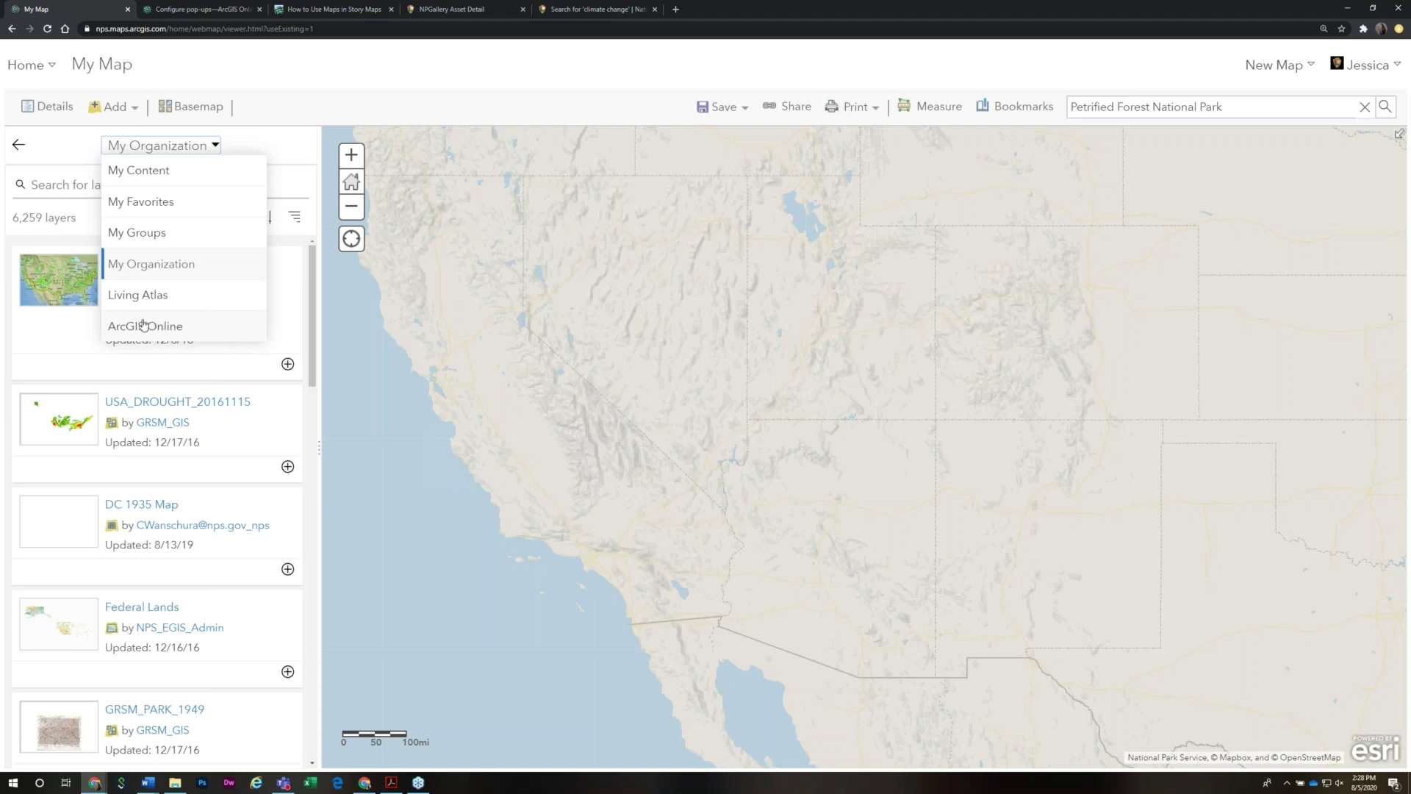
click(152, 299)
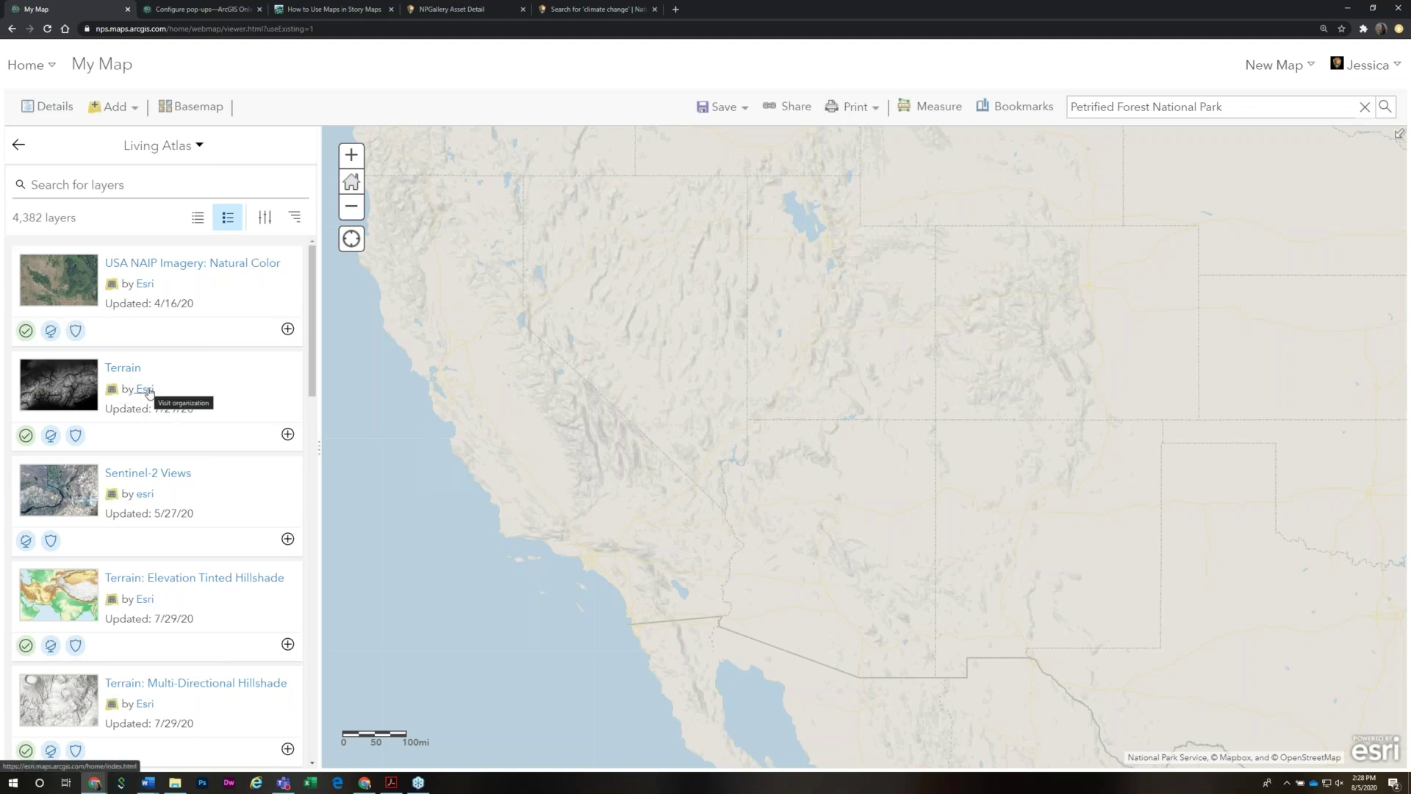
scroll(150, 392, down, 15)
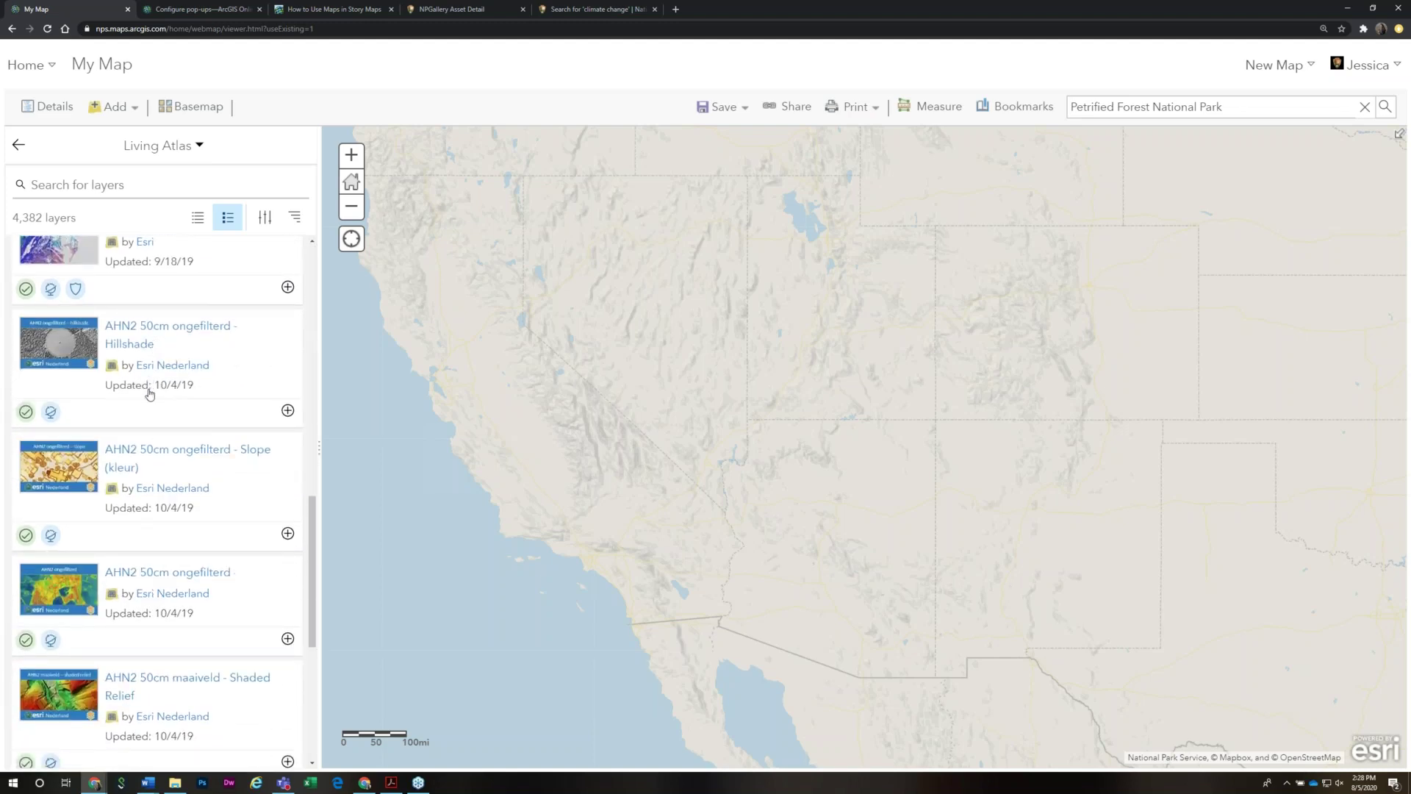
scroll(149, 393, down, 5)
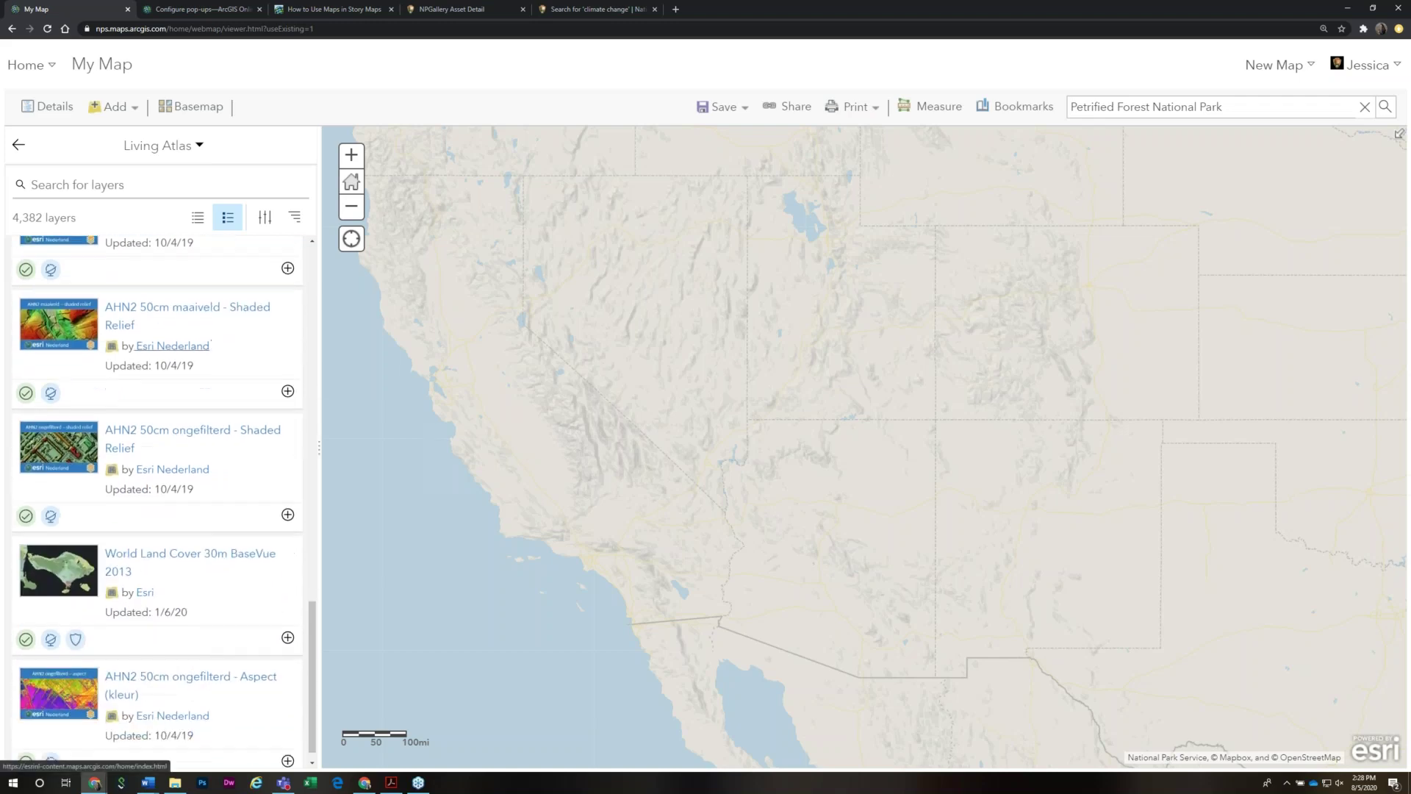
scroll(169, 383, up, 20)
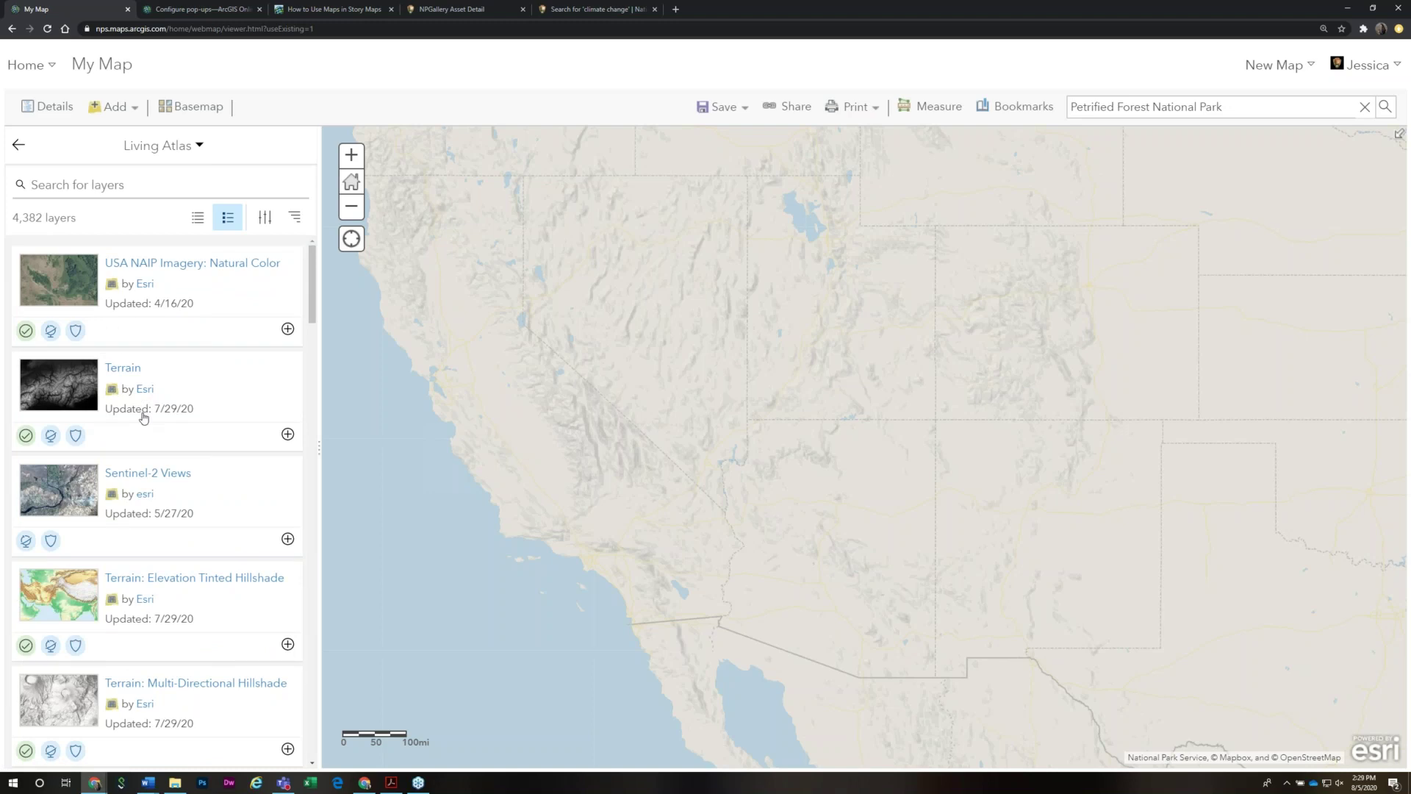
Search the Living Atlas for "hillshade" and add the Terrain: Multi-Directional Hillshade layer to the map
click(131, 188)
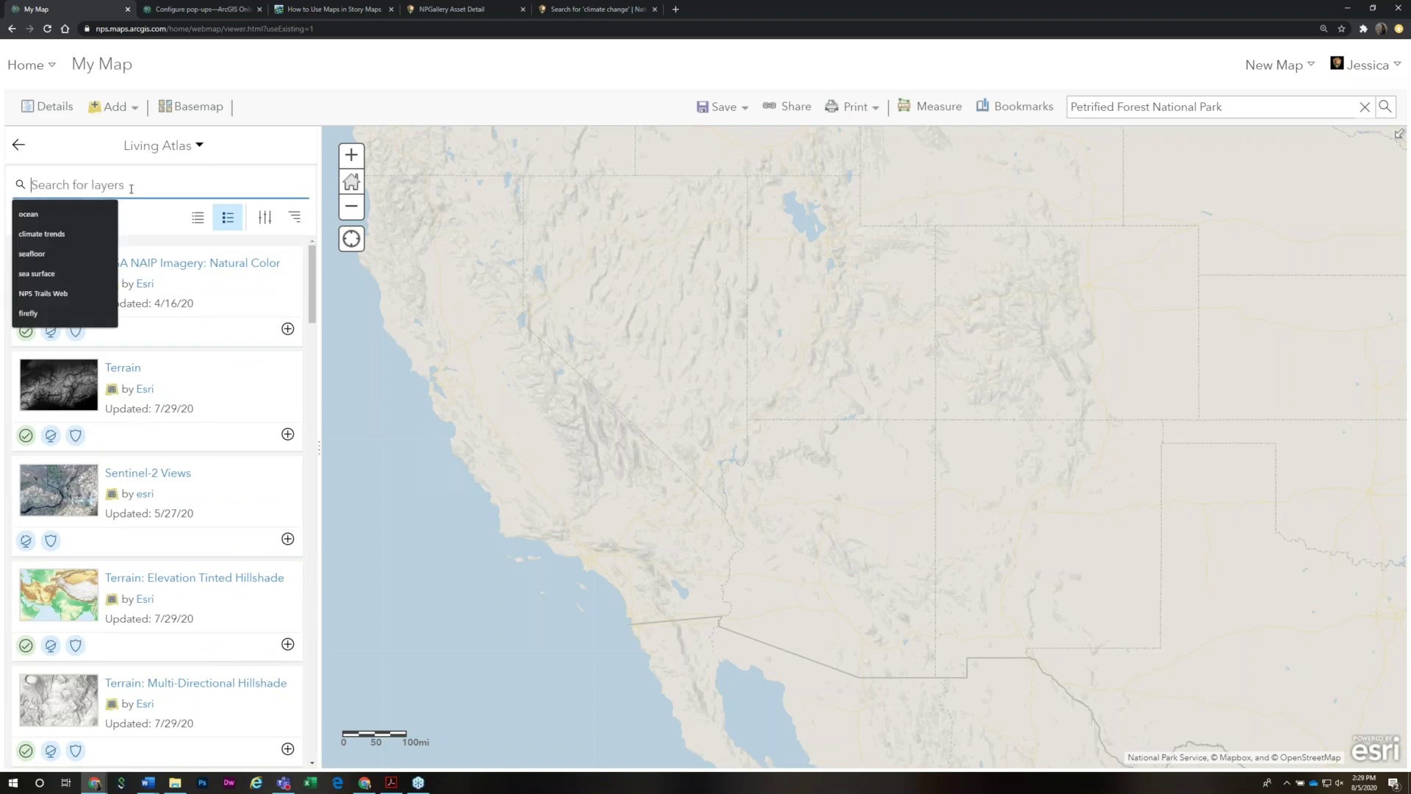
text(hillshade)
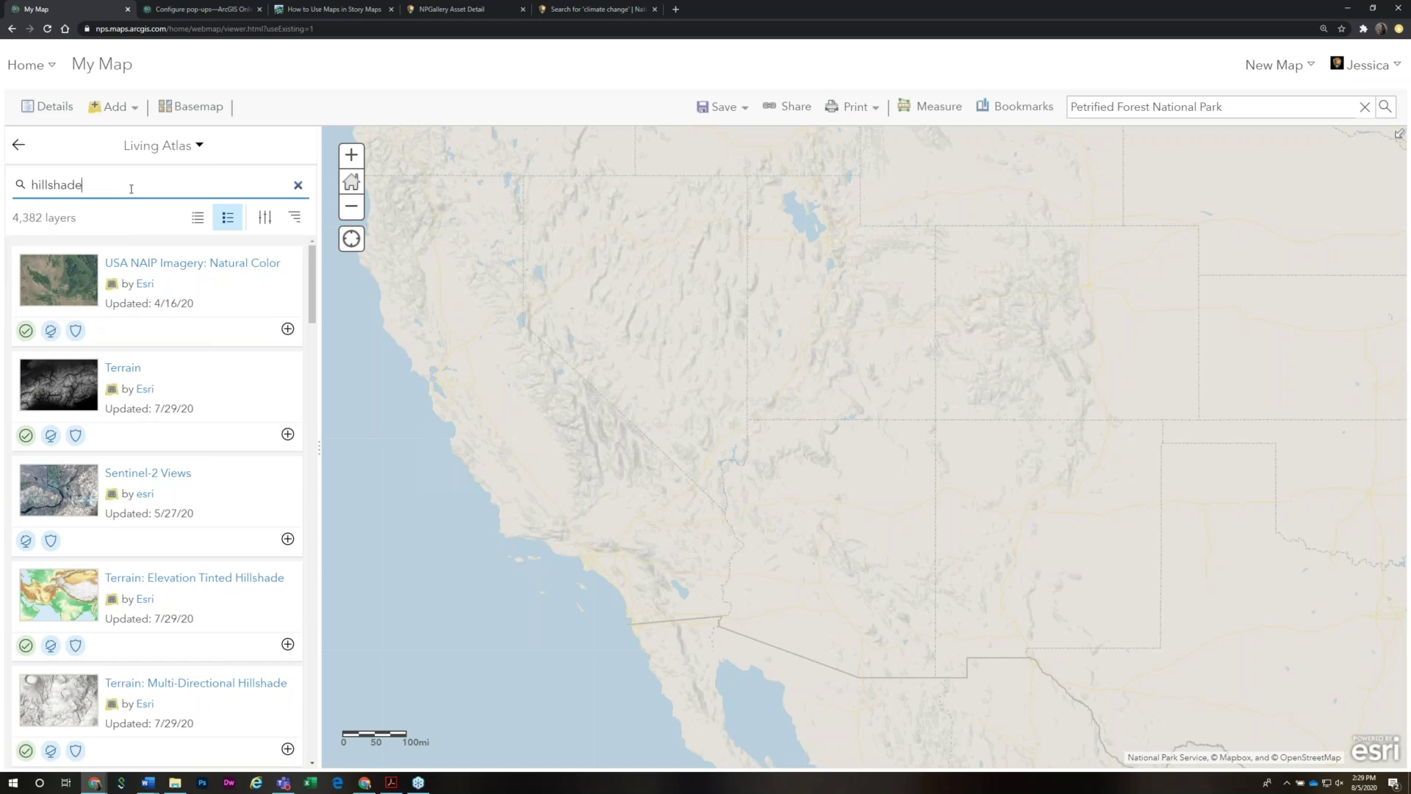
key(Return)
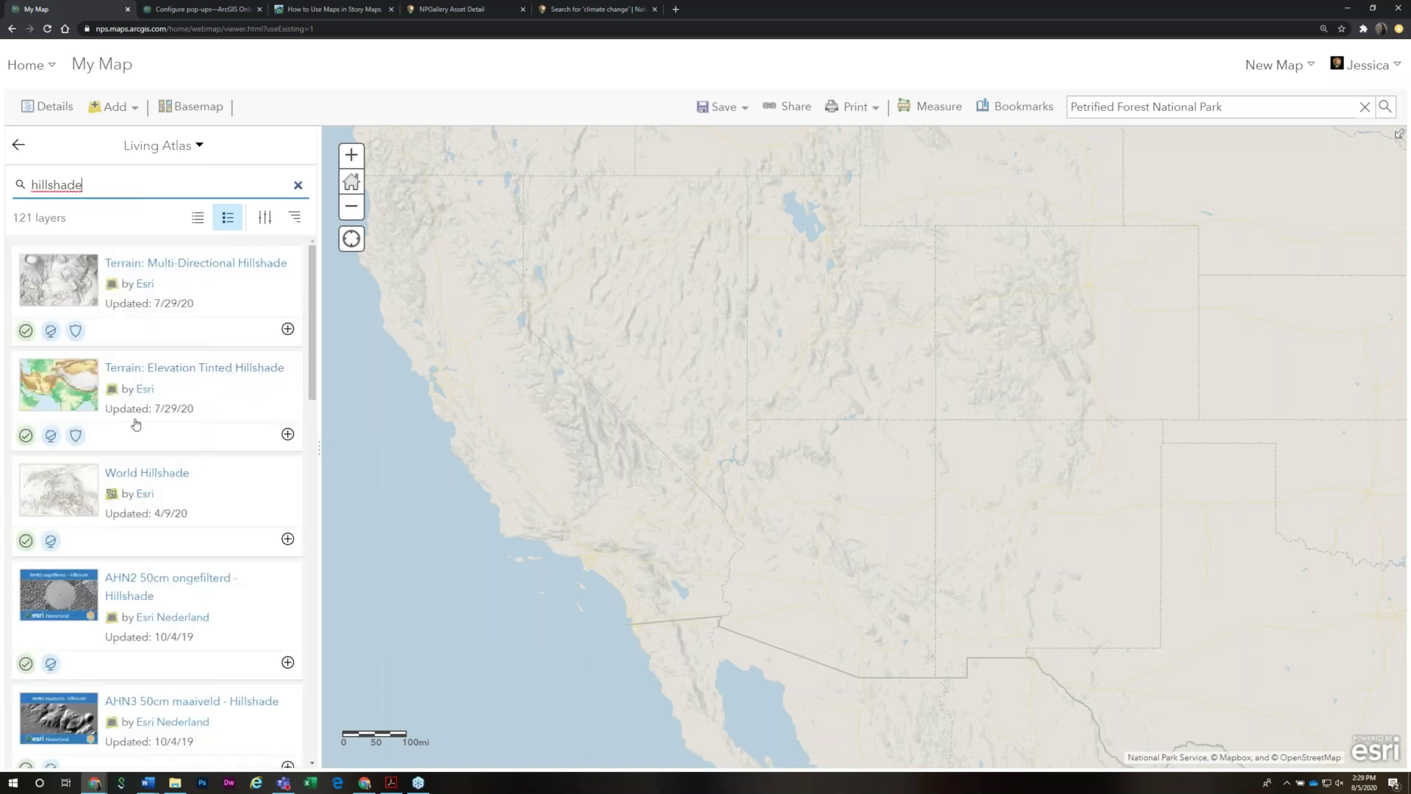
click(288, 330)
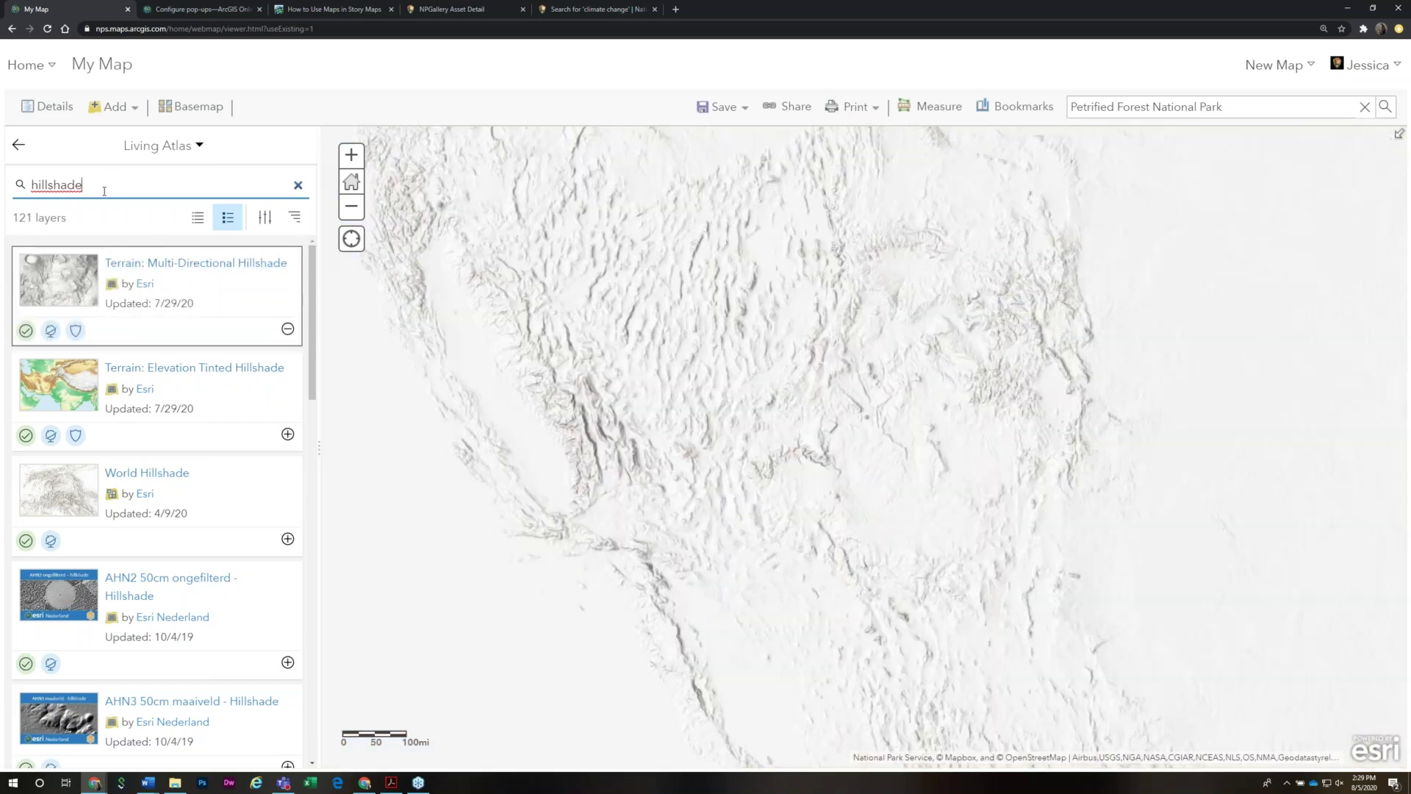
Search the Living Atlas for "antique" and add Esri's Modern Antique layer to the map
click(110, 187)
key(ctrl+a)
text(antique)
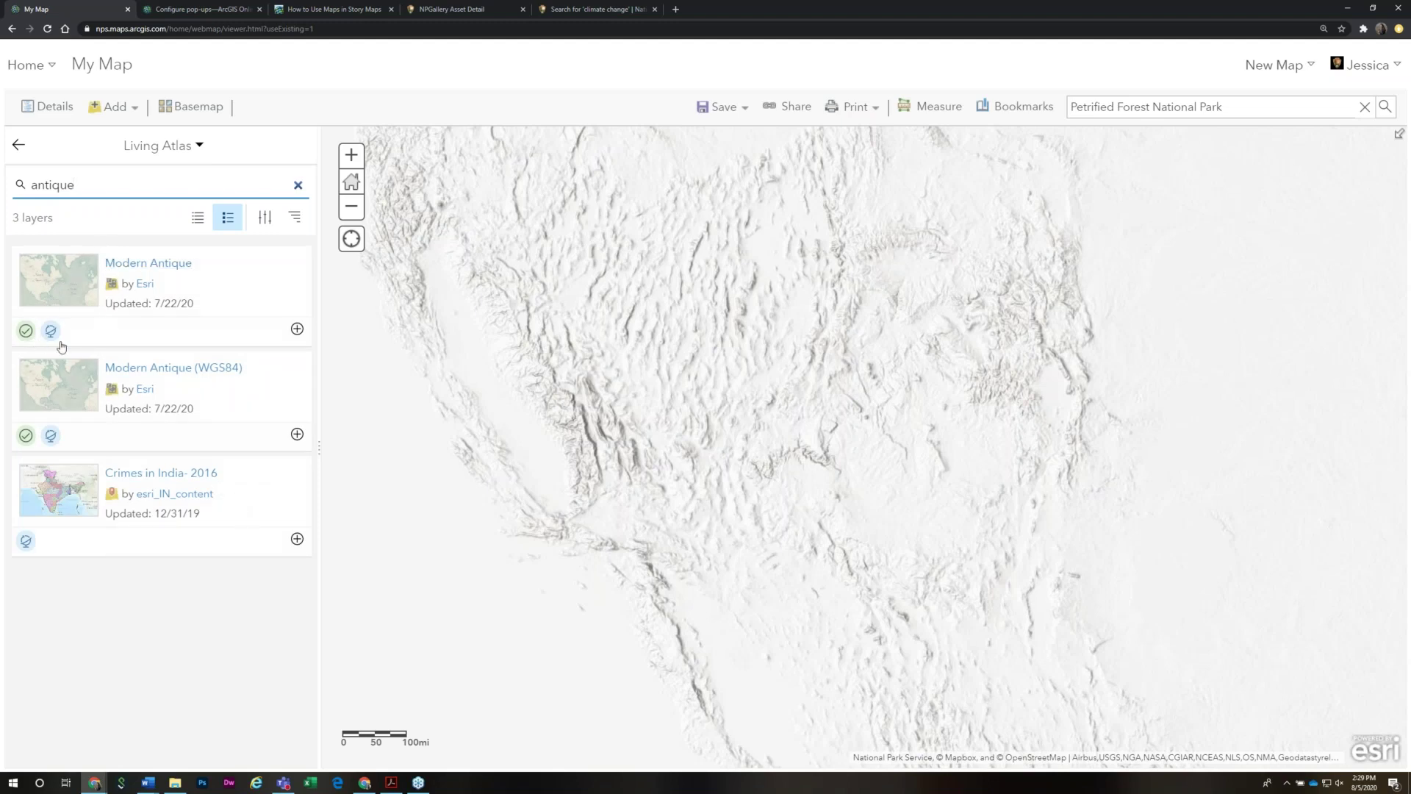
click(298, 330)
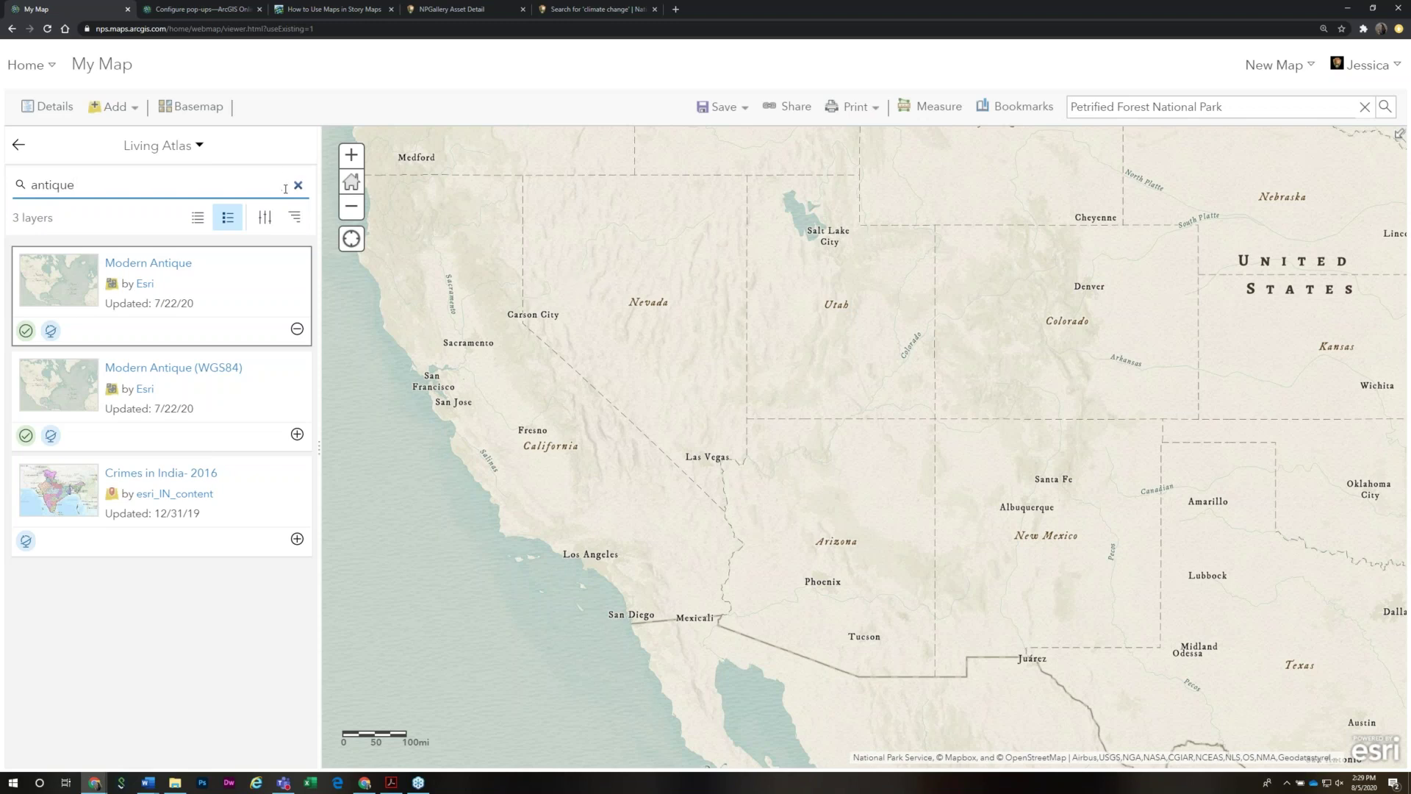
Return to the map contents, view the Modern Antique layer's options, and hide that layer
click(18, 148)
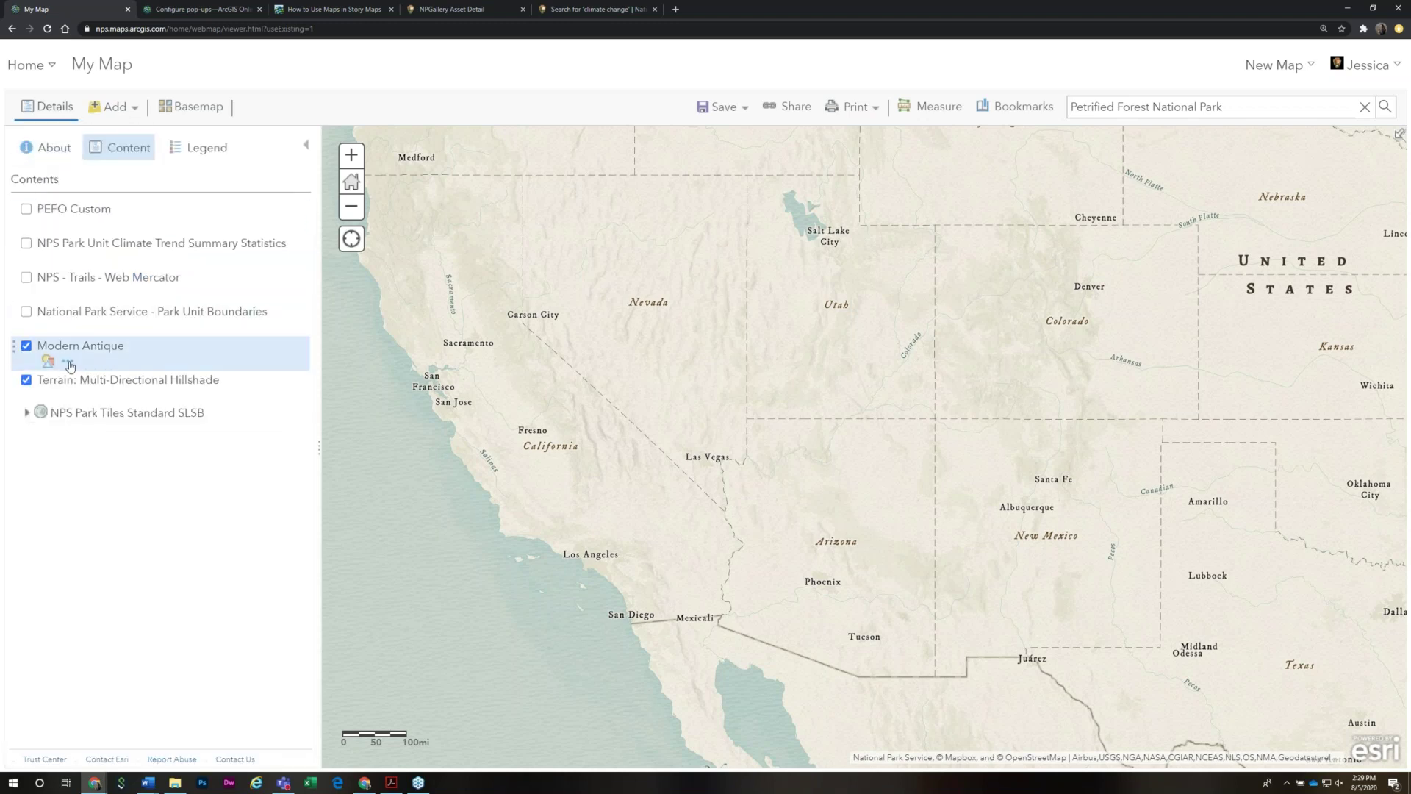
click(69, 364)
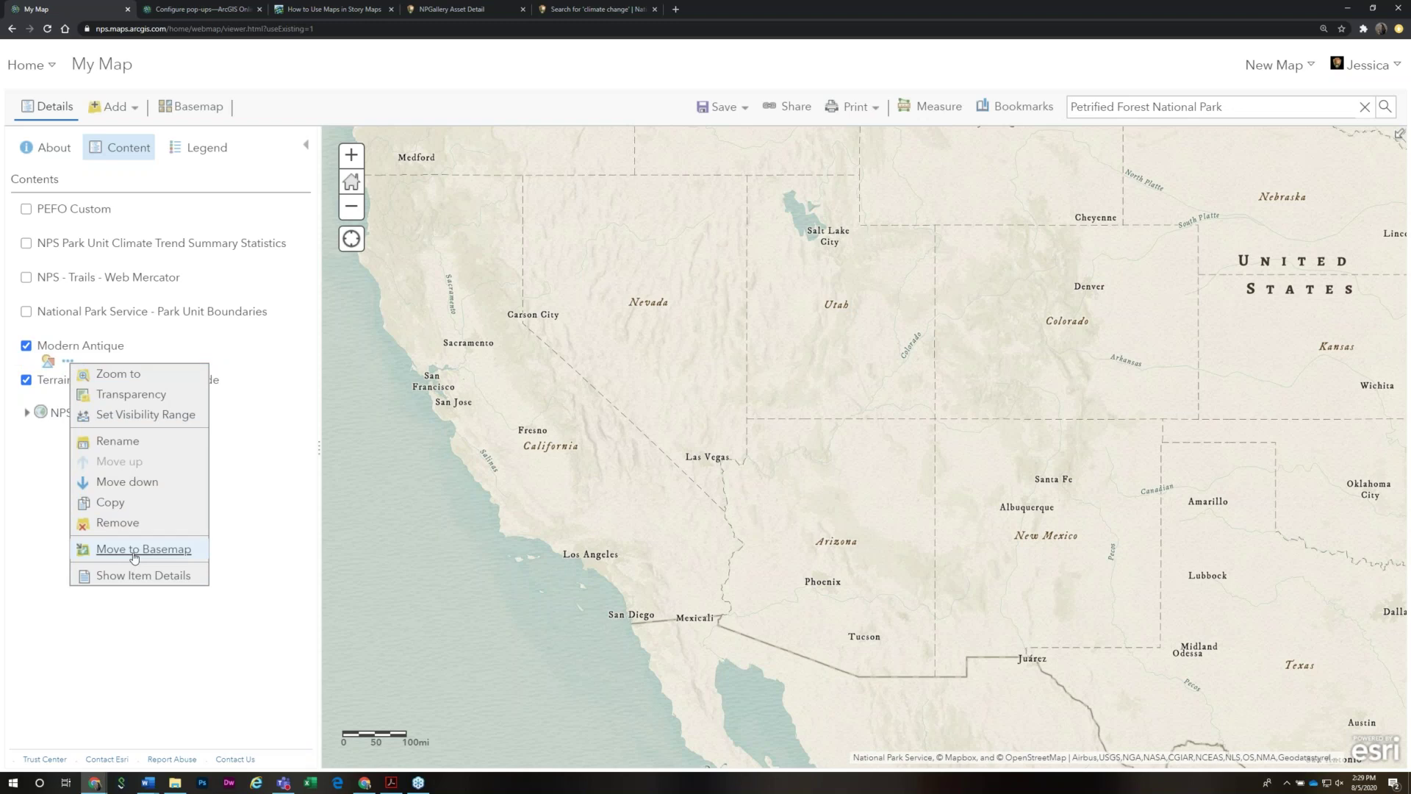
click(27, 346)
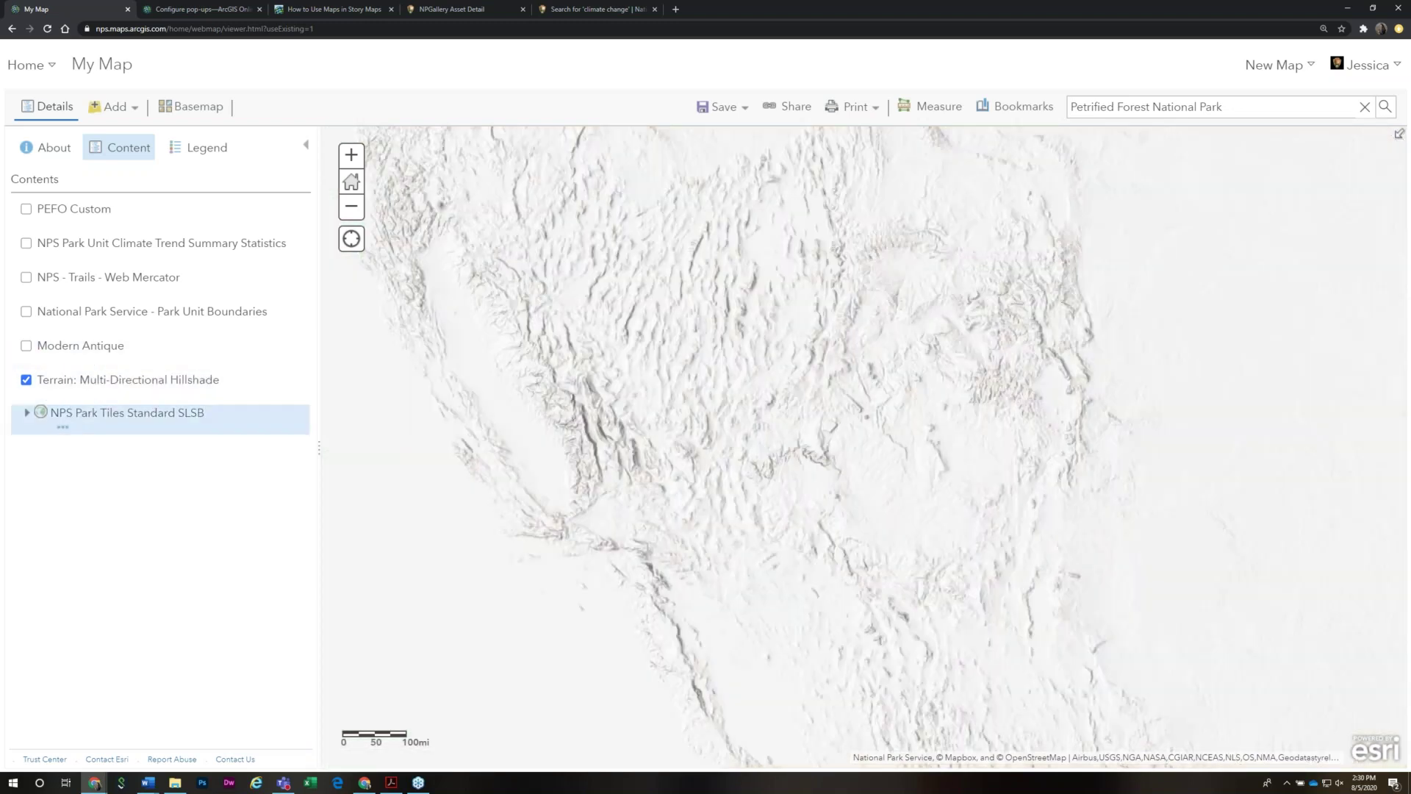
Move the Terrain: Multi-Directional Hillshade layer to the basemap and make it mostly transparent over the NPS Park Tiles
click(116, 397)
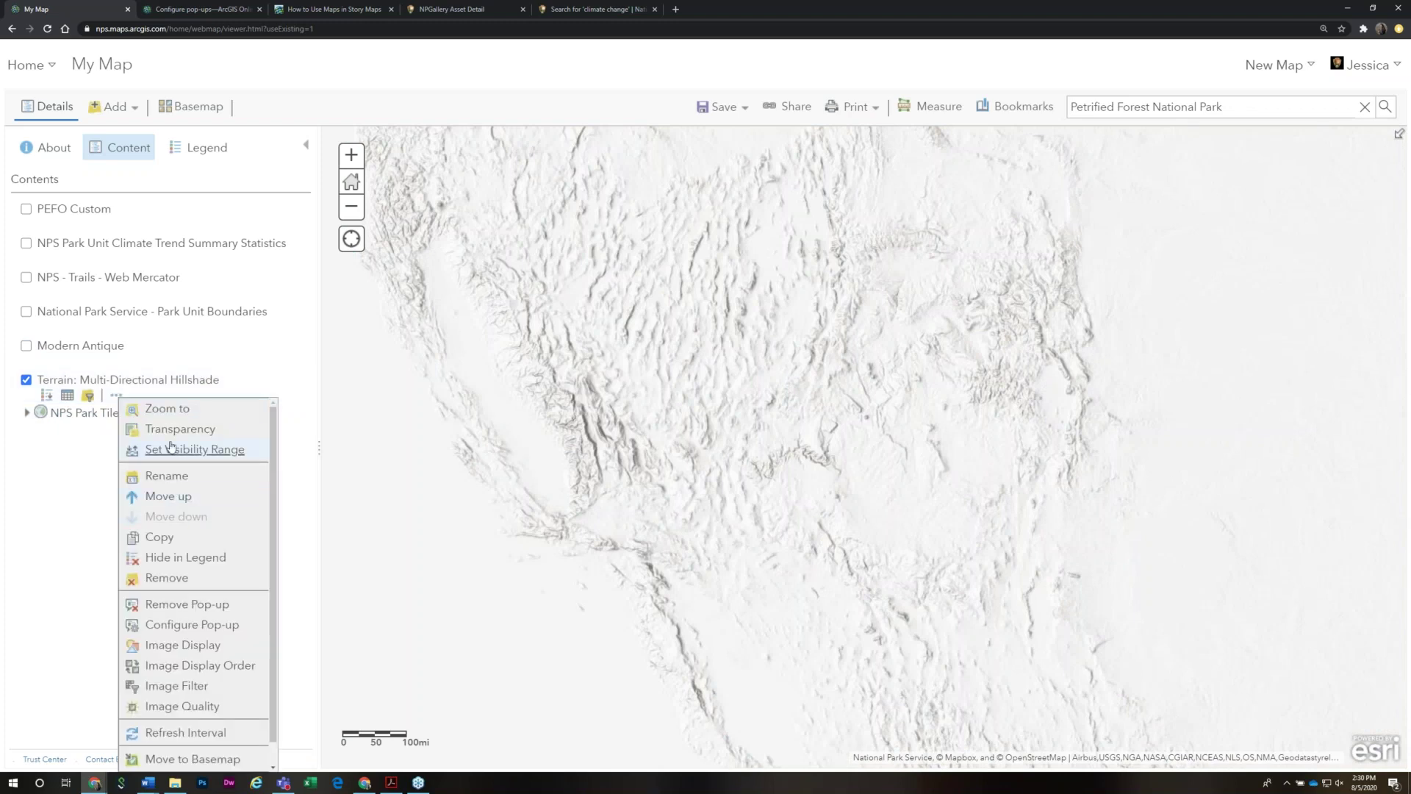
click(190, 758)
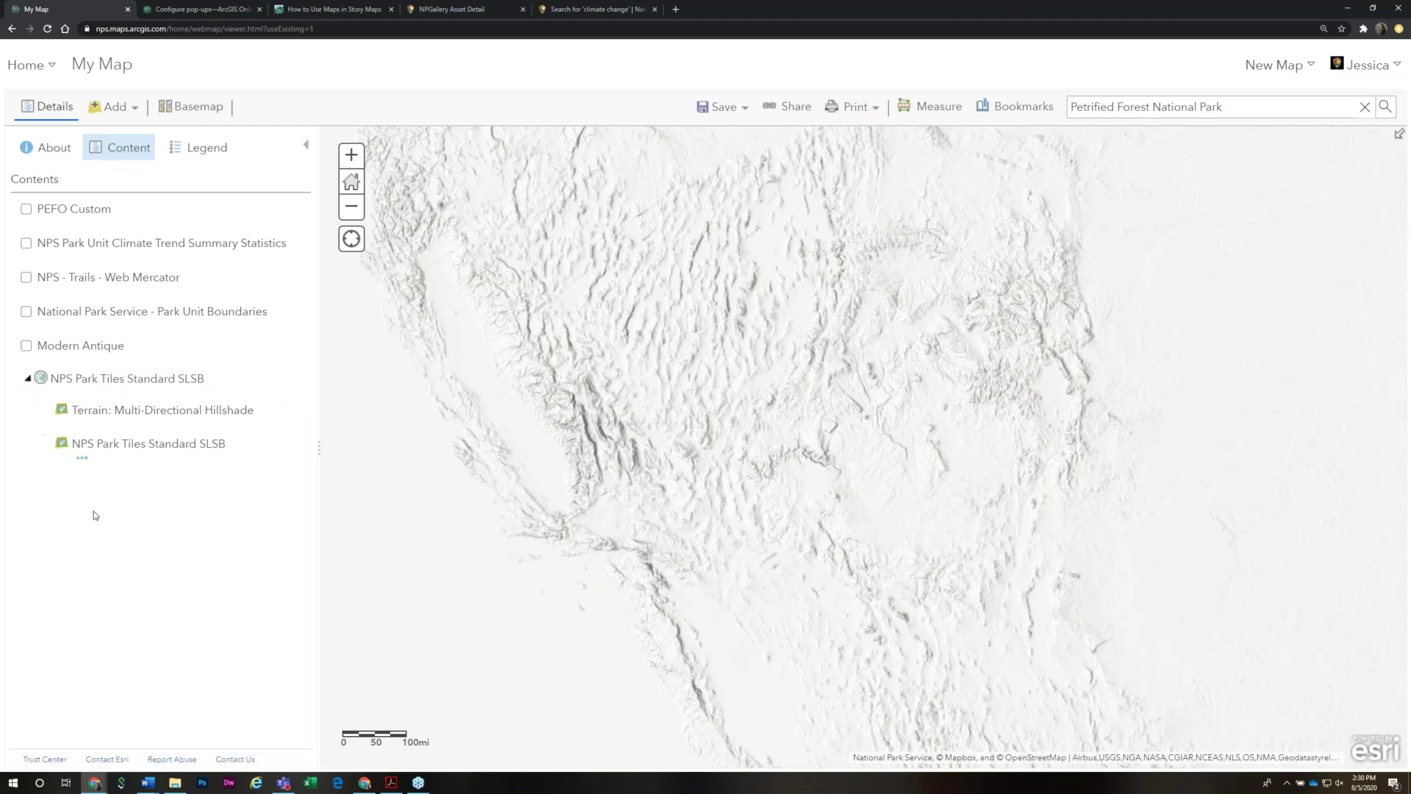
click(81, 425)
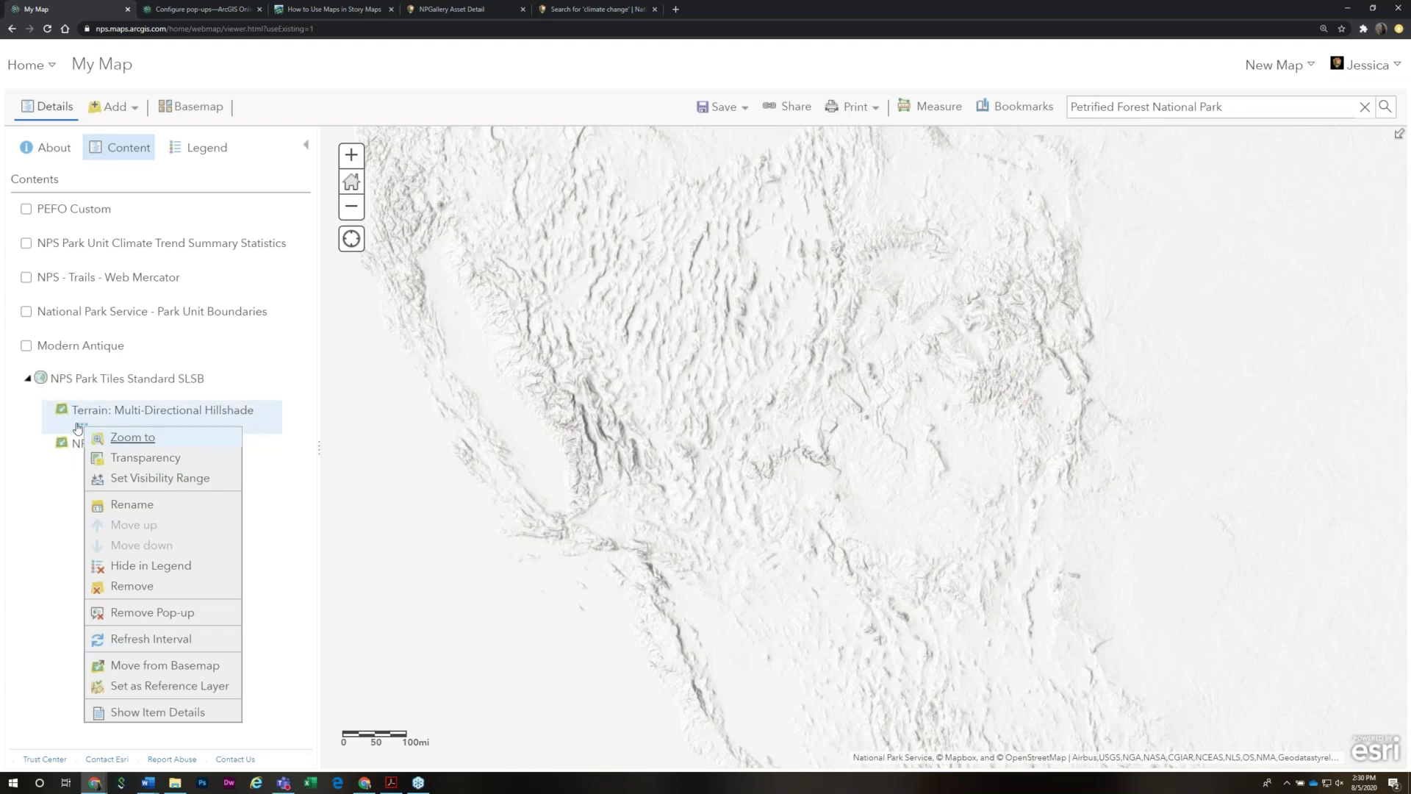
mouse_move(139, 462)
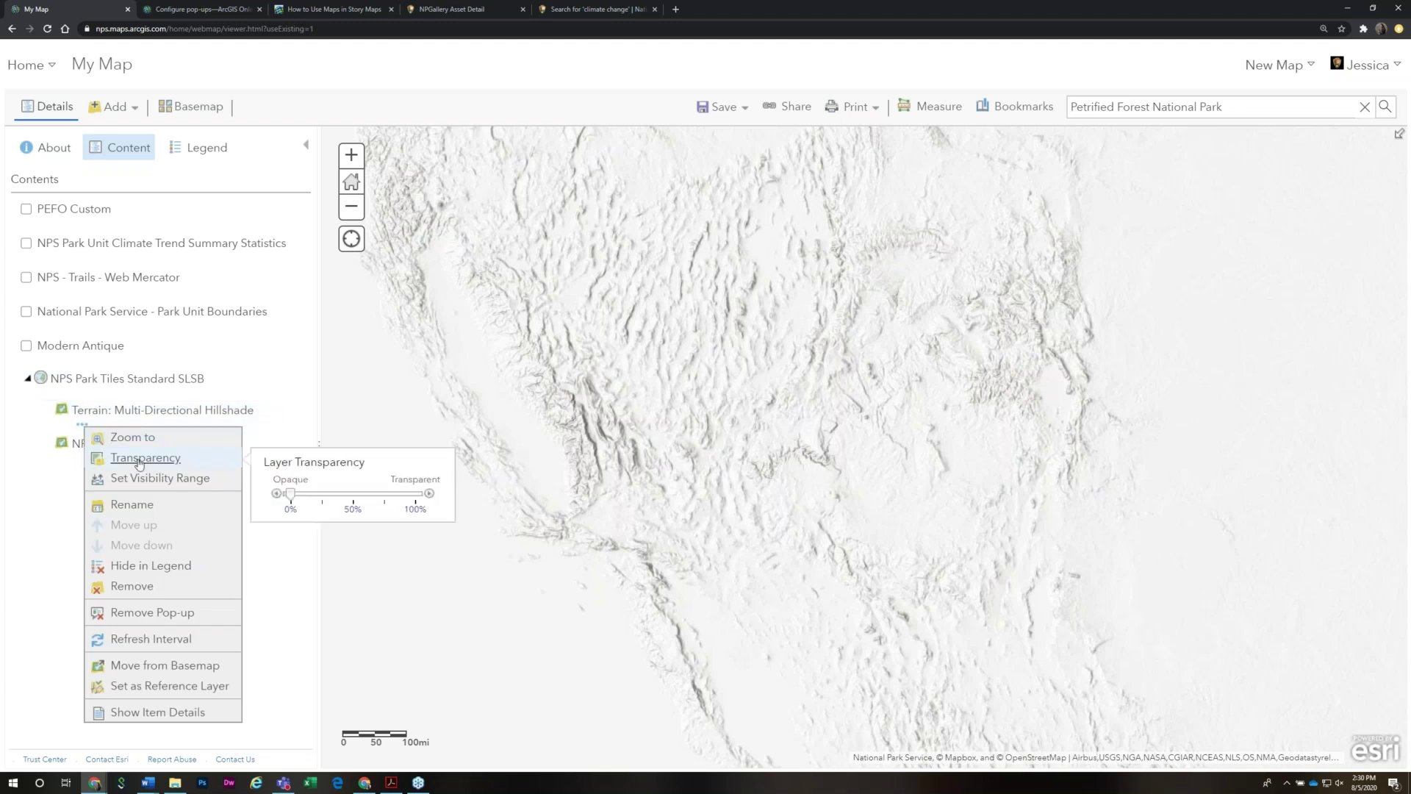
drag(291, 494, 385, 498)
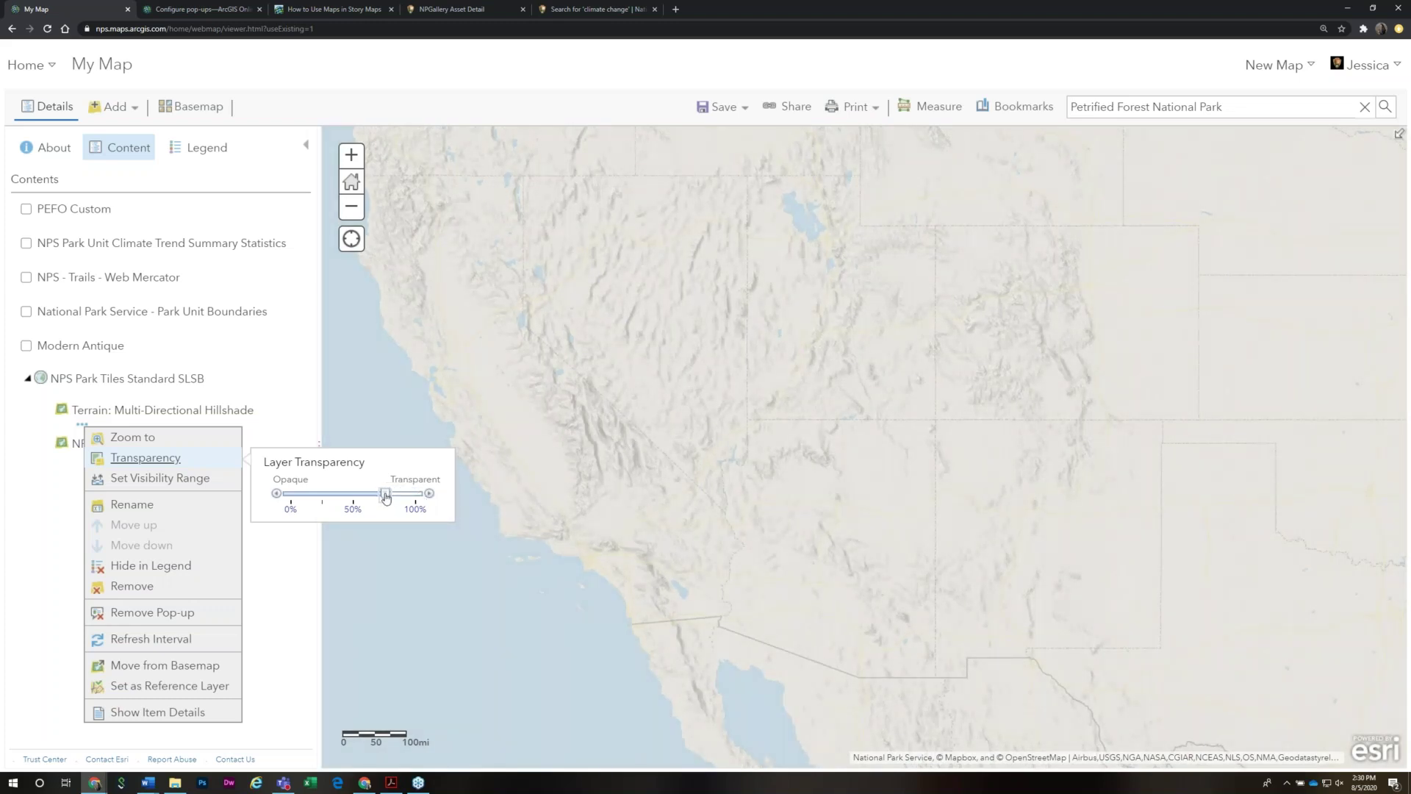
drag(385, 498, 405, 499)
click(129, 617)
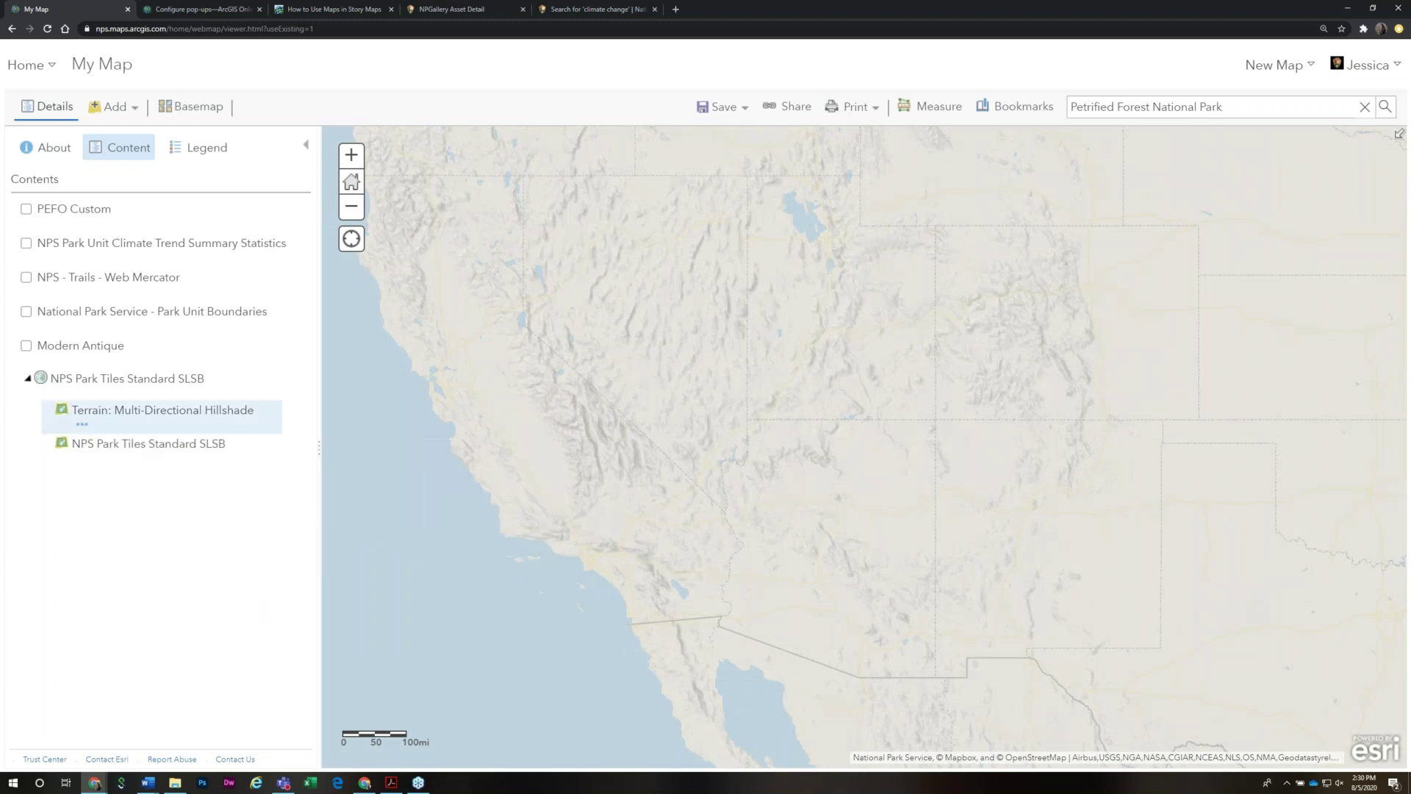
Remove the Terrain: Multi-Directional Hillshade layer from the basemap
click(81, 425)
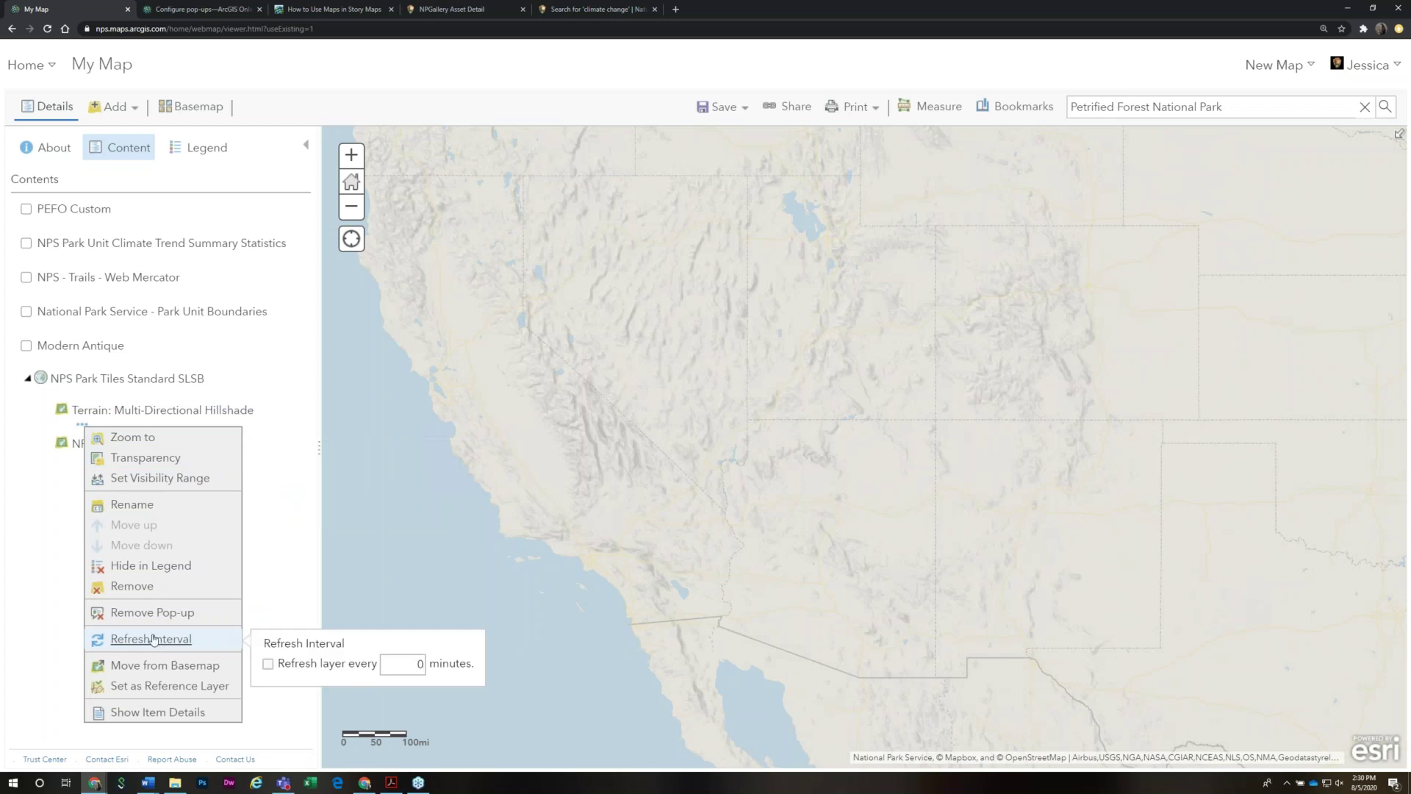
click(130, 586)
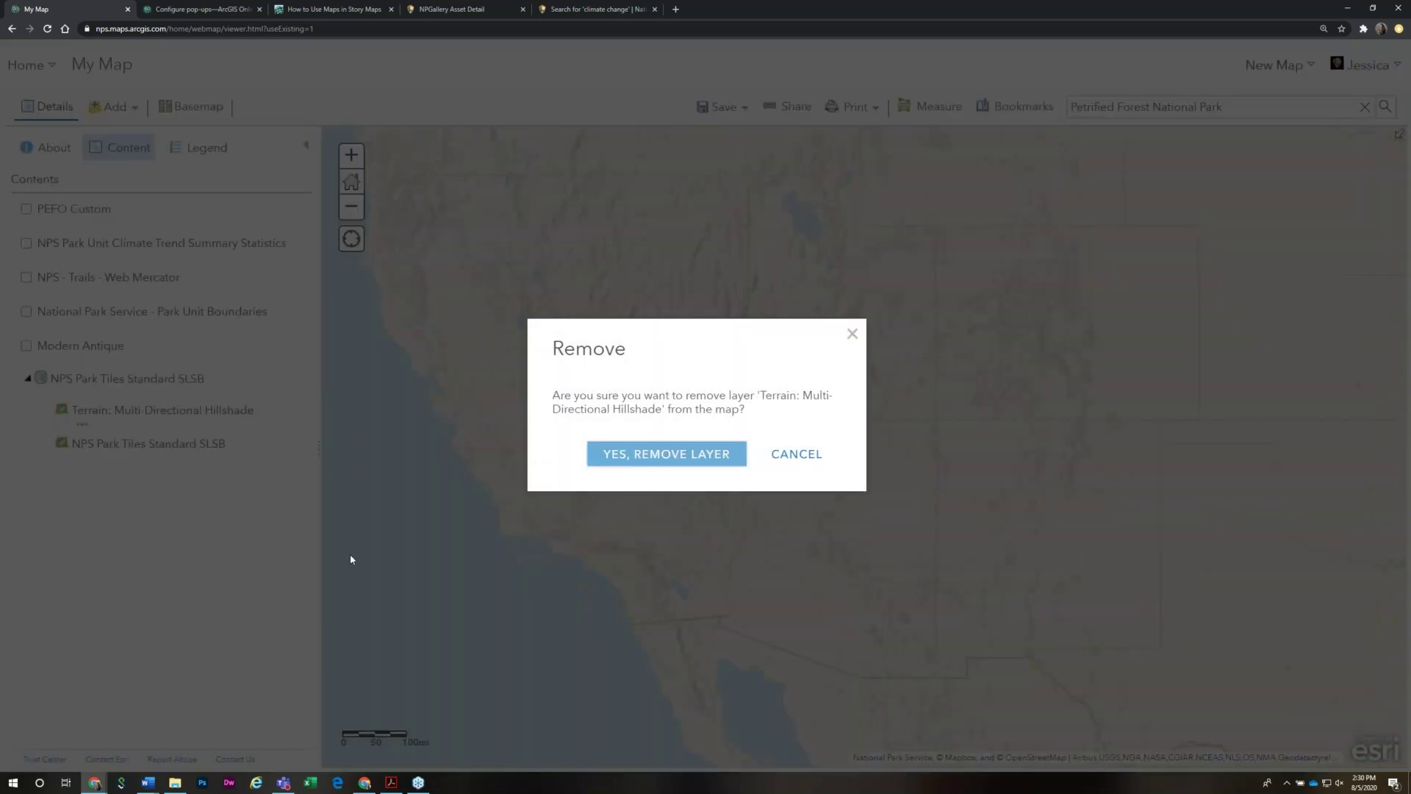
click(659, 454)
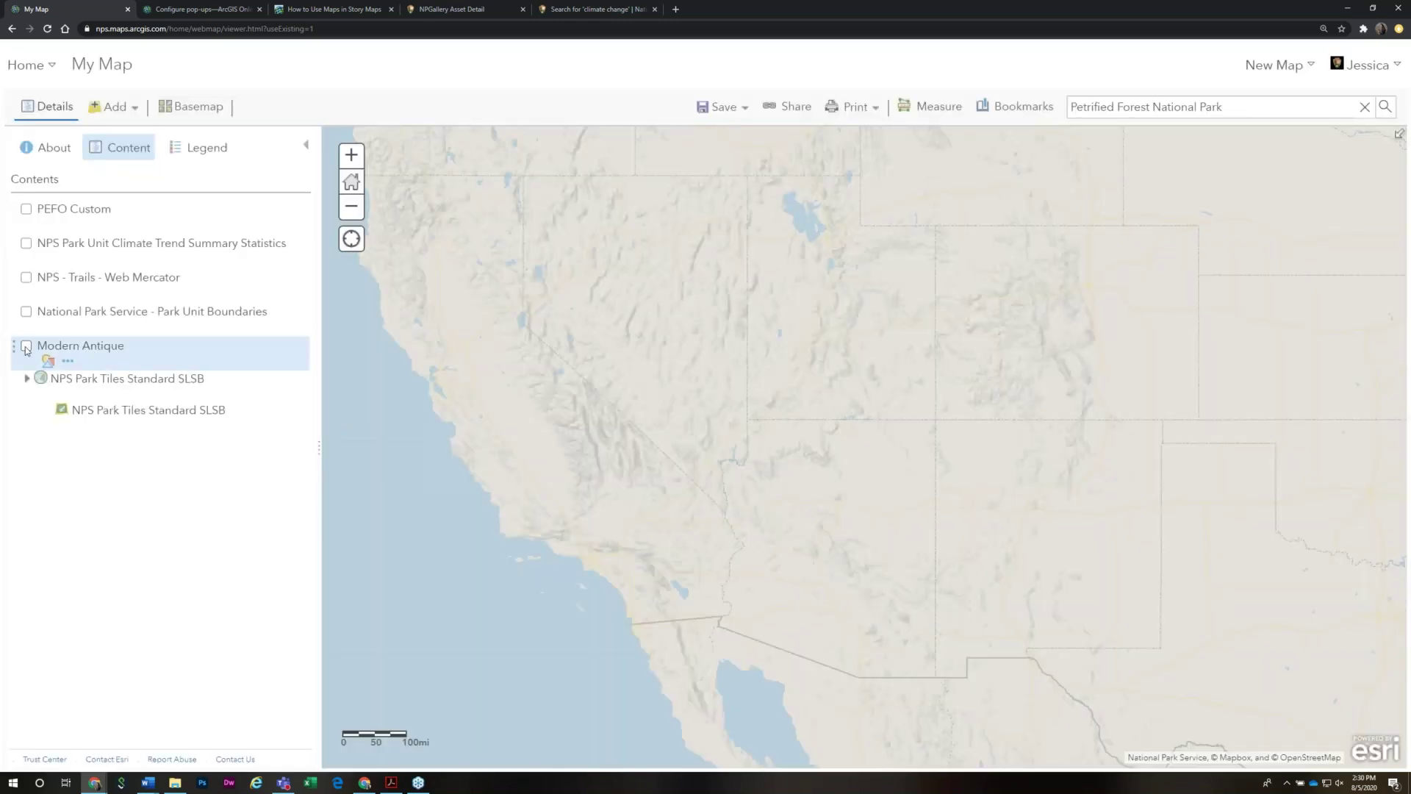
Show the Modern Antique layer again and remove it from the map
click(26, 346)
click(67, 361)
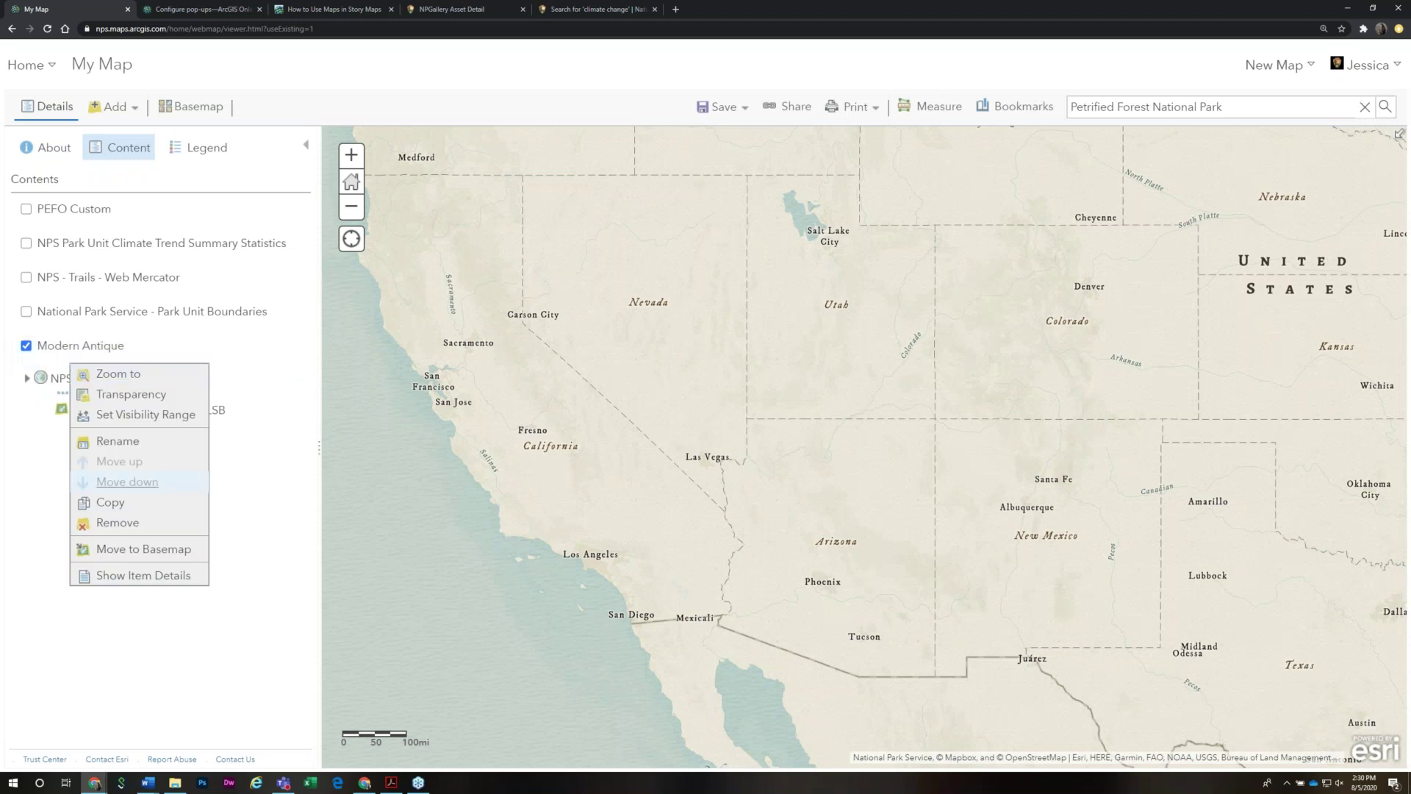
click(117, 522)
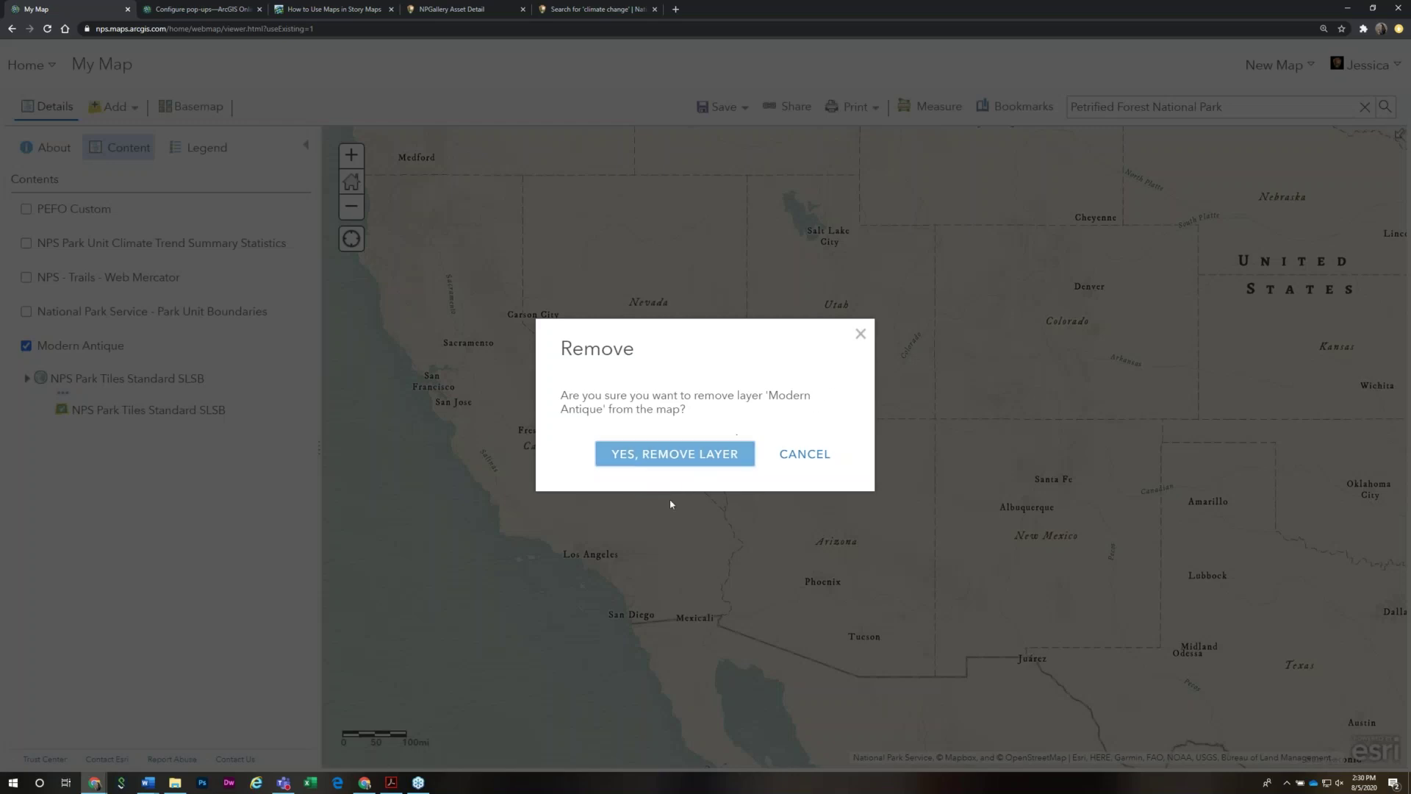
click(687, 461)
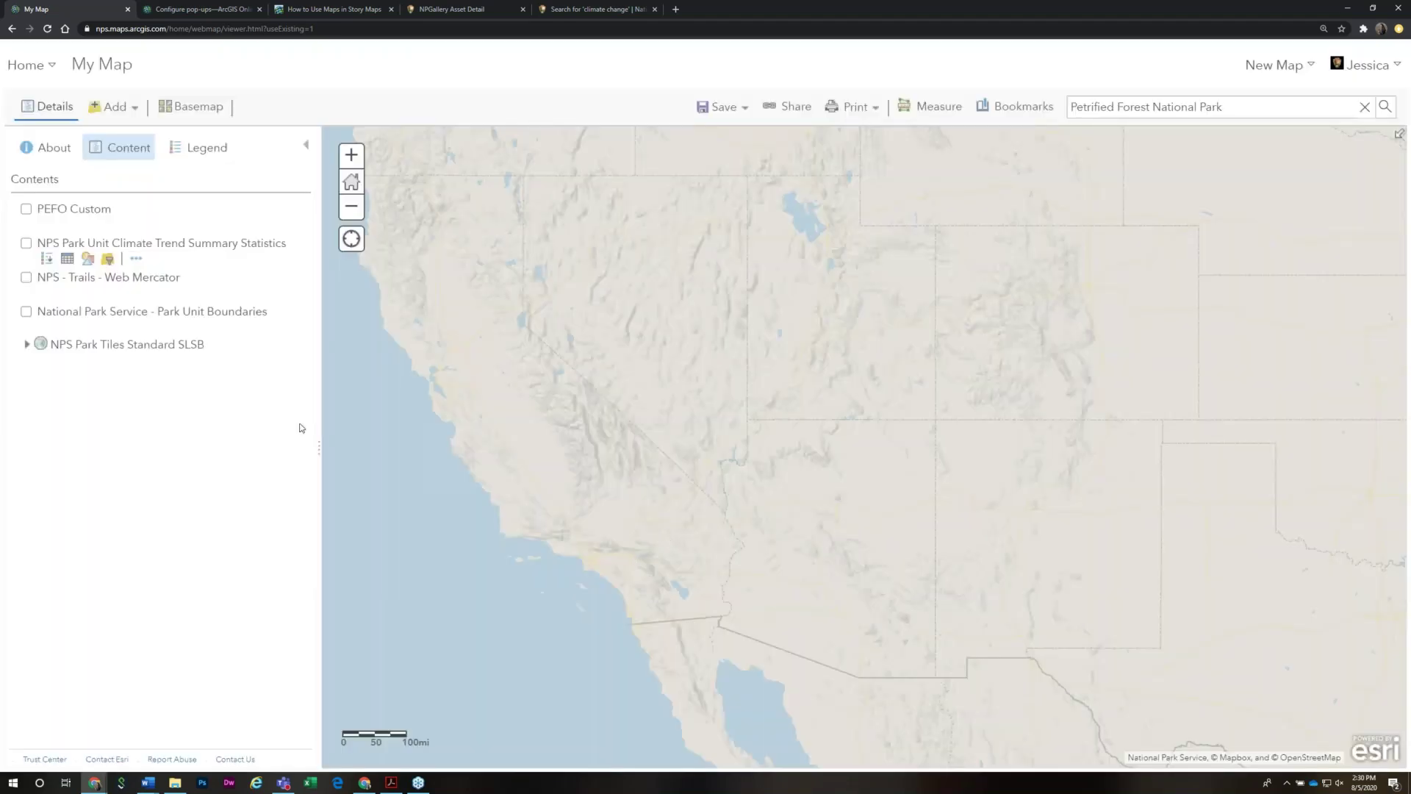
Review the handout PDF's section on adding layers from the web in Acrobat, and view the map's options for adding layers
key(alt+Tab)
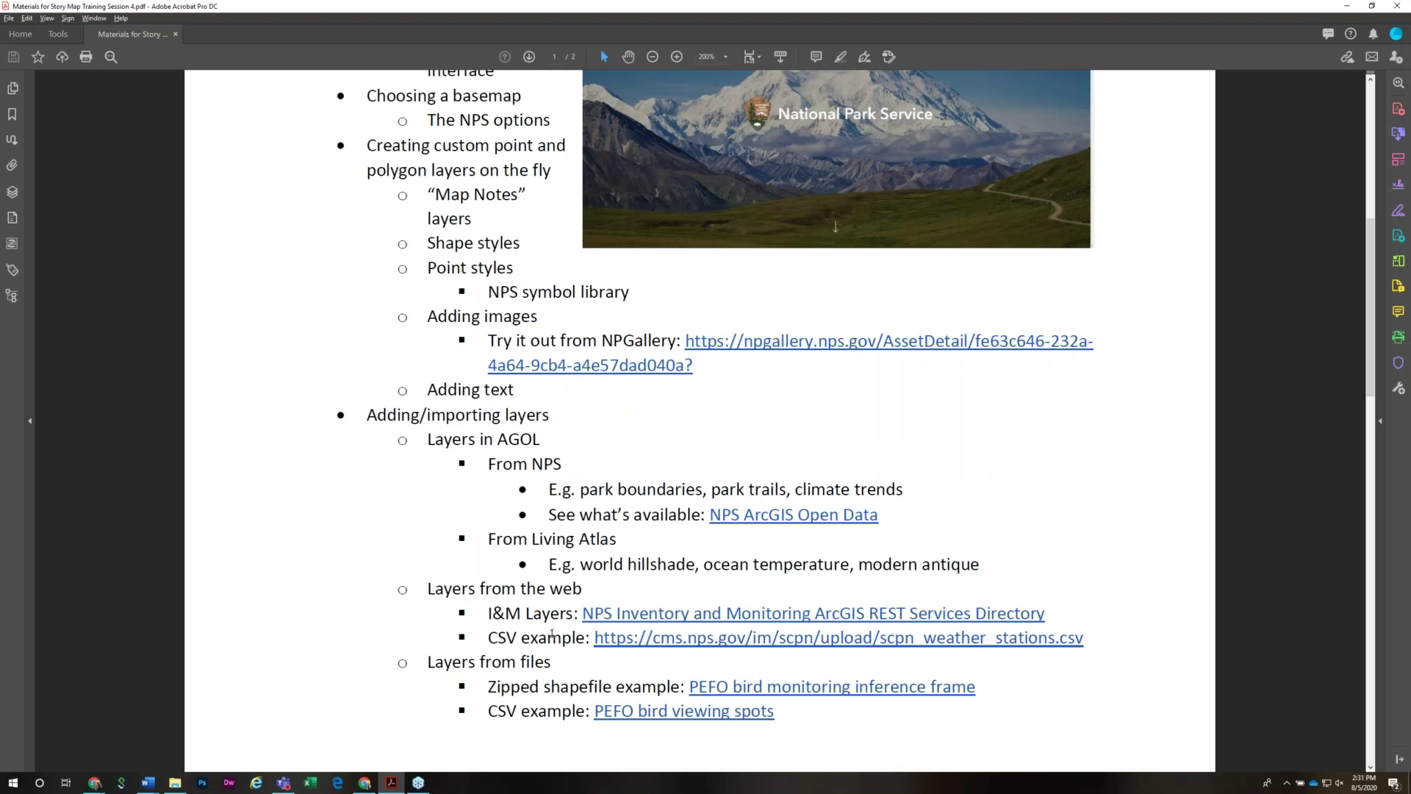
scroll(541, 428, down, 2)
scroll(542, 428, down, 1)
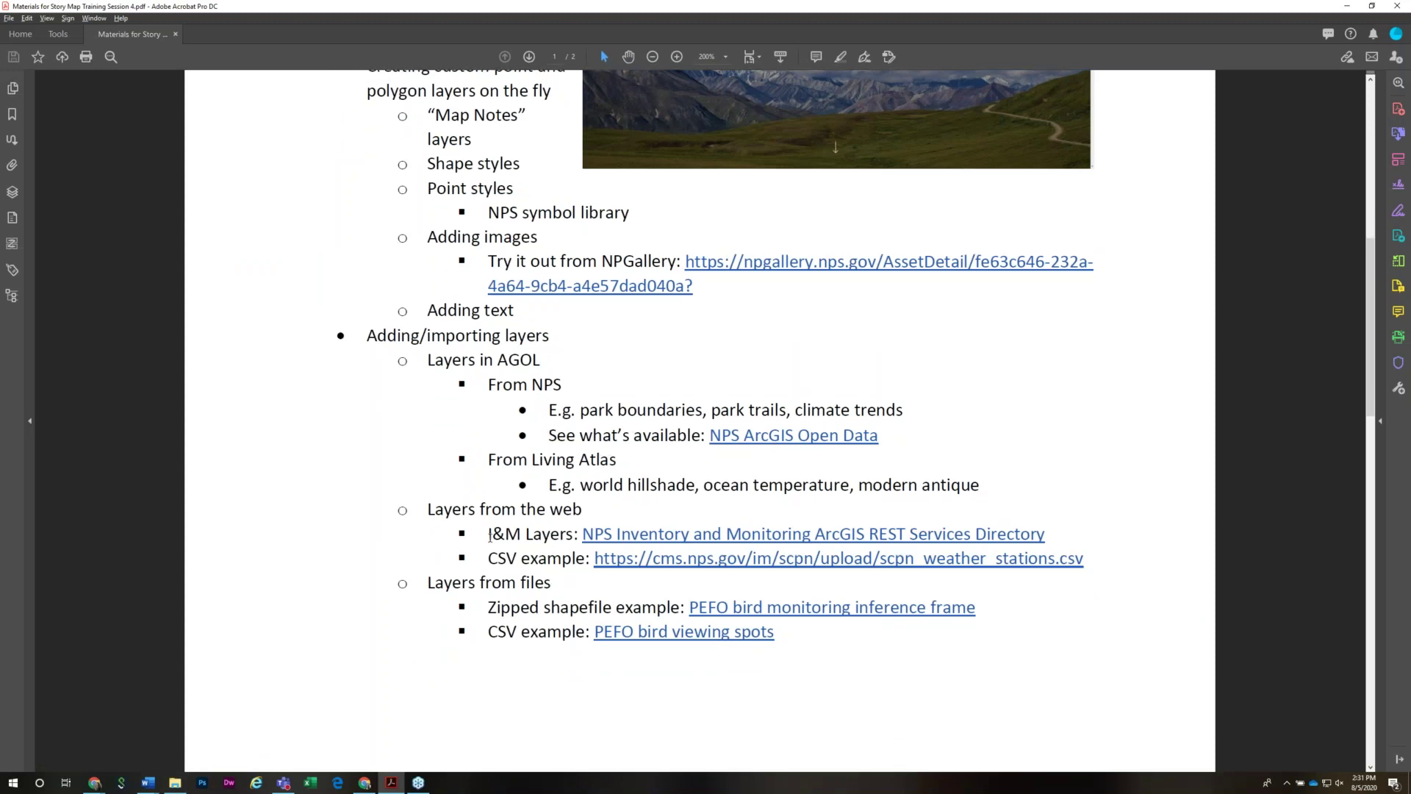
scroll(538, 649, up, 1)
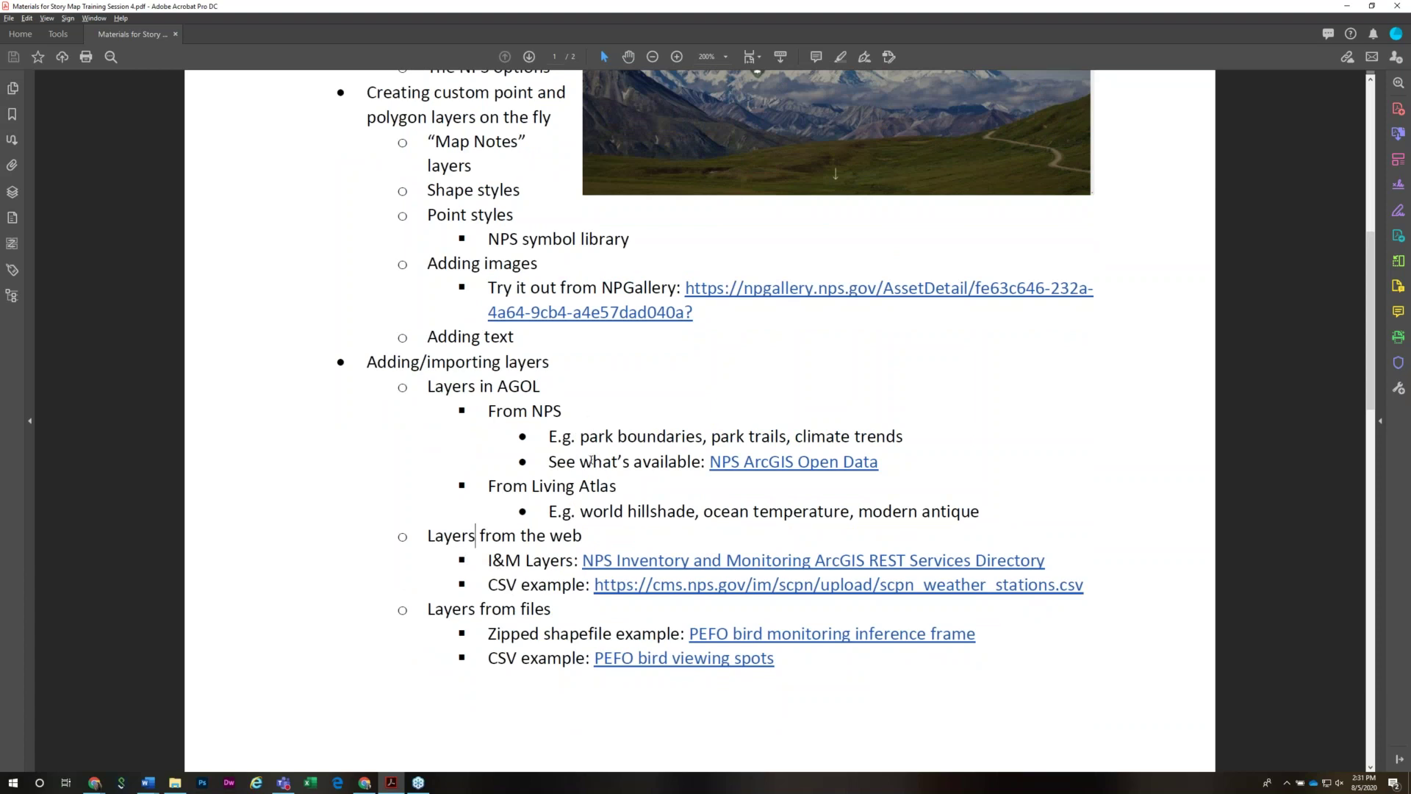
key(alt+Tab)
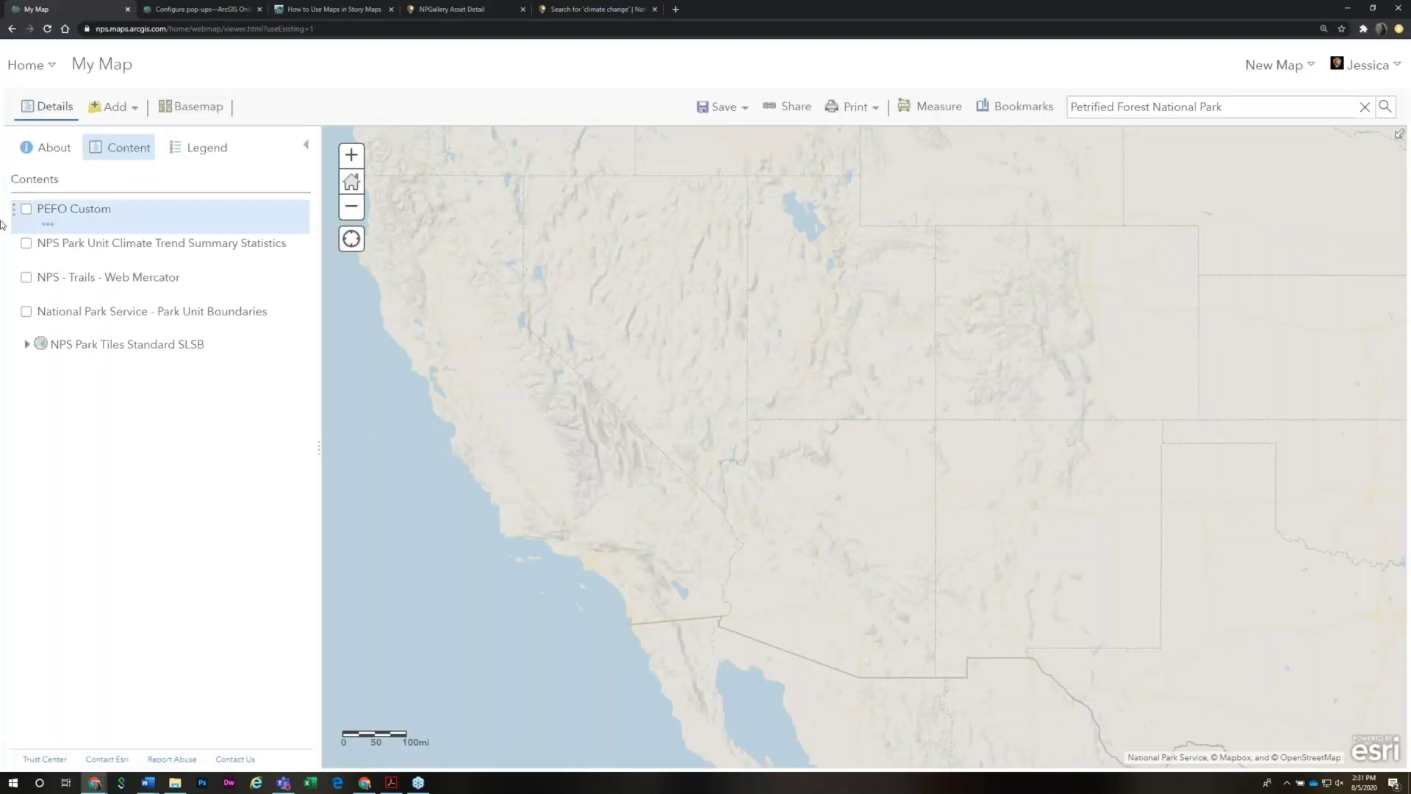
click(128, 118)
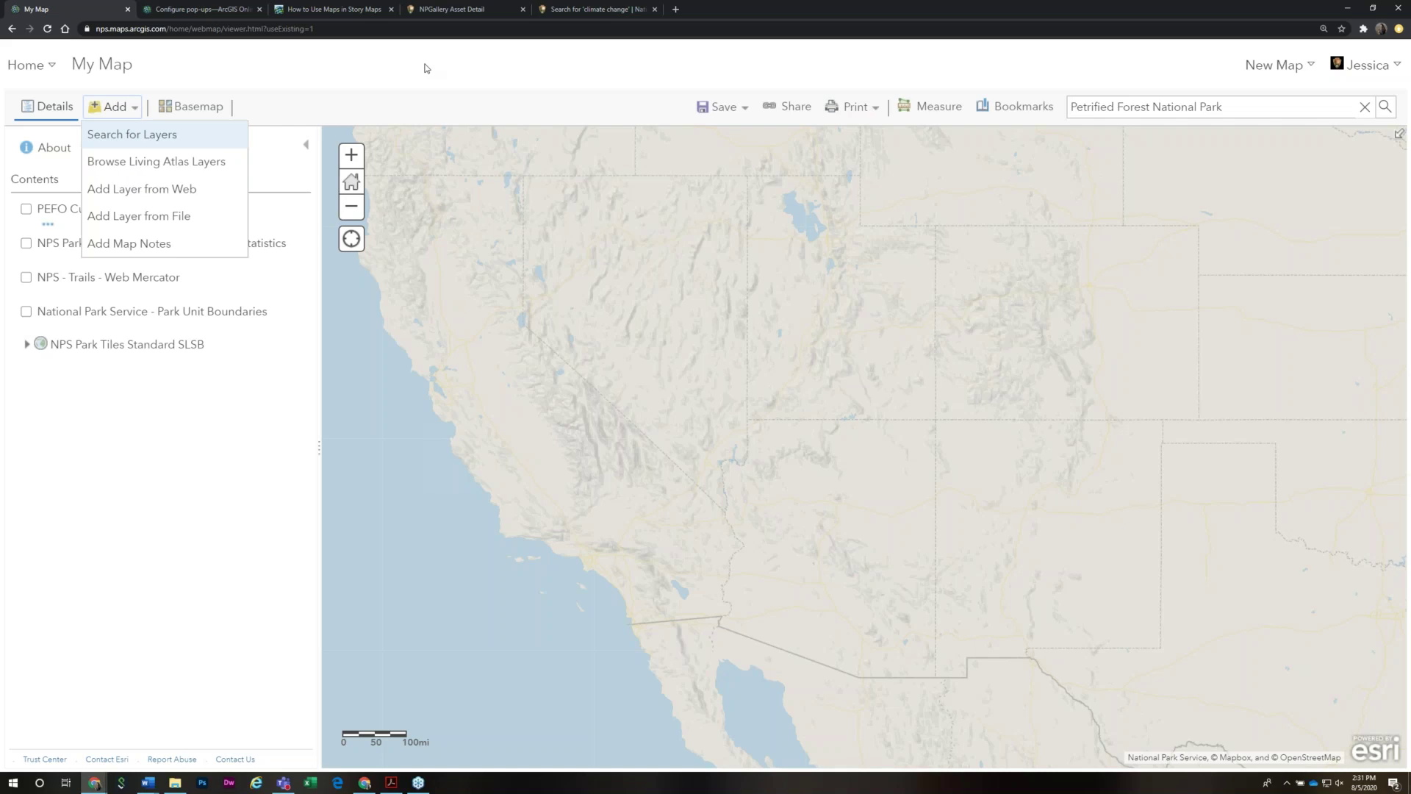
Copy the NPS Inventory and Monitoring ArcGIS REST Services Directory link from the Acrobat handout and open it in a new browser tab
key(alt+Tab)
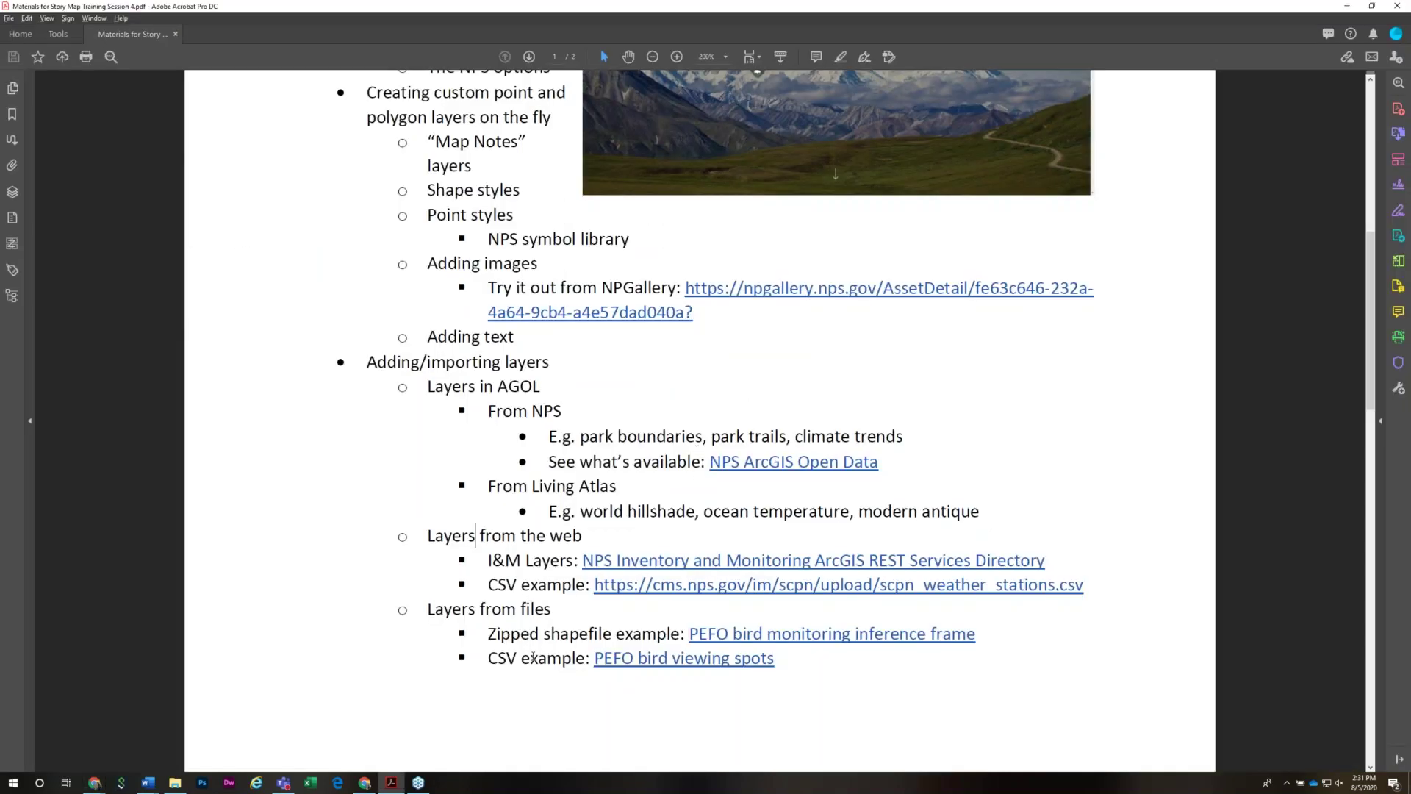
right_click(623, 567)
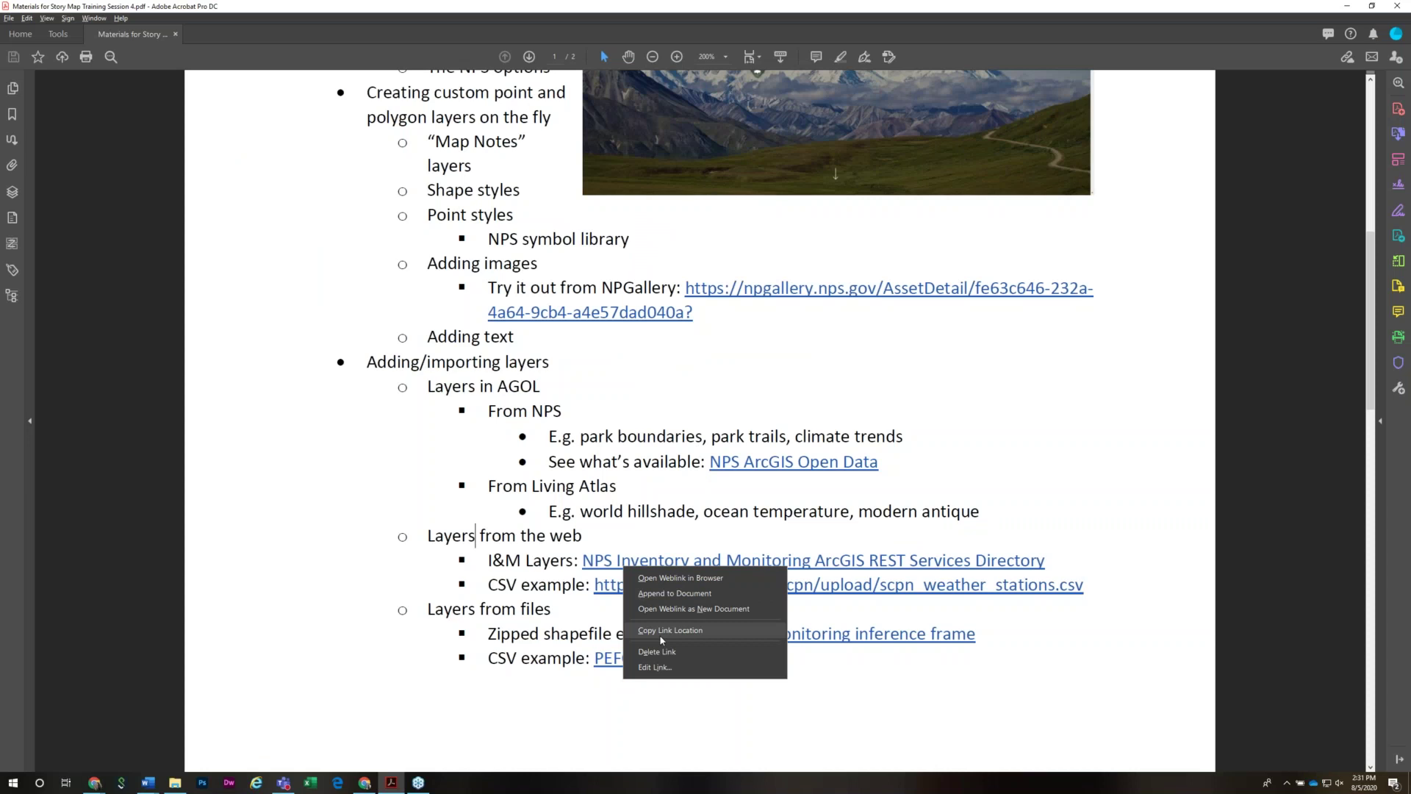
click(663, 631)
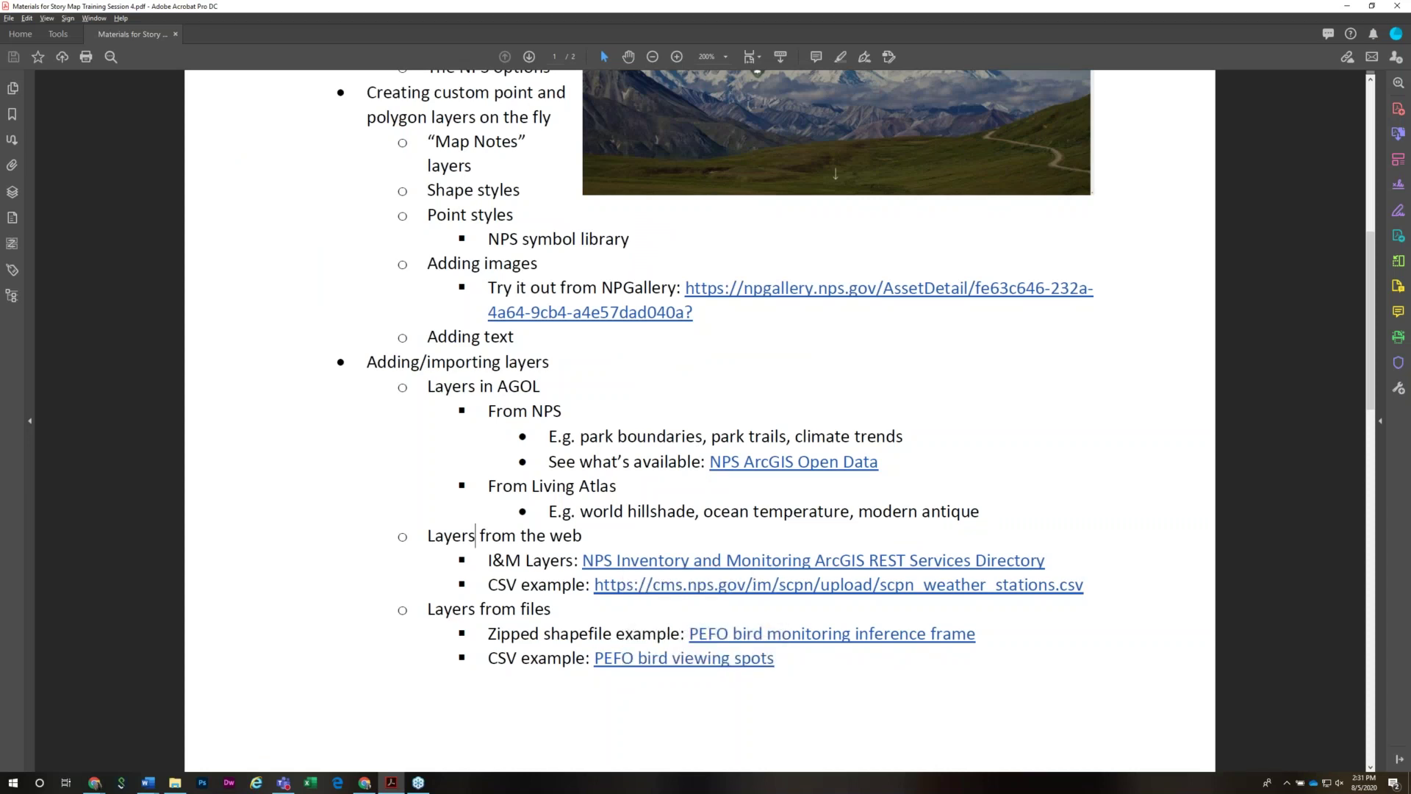
key(alt+Tab)
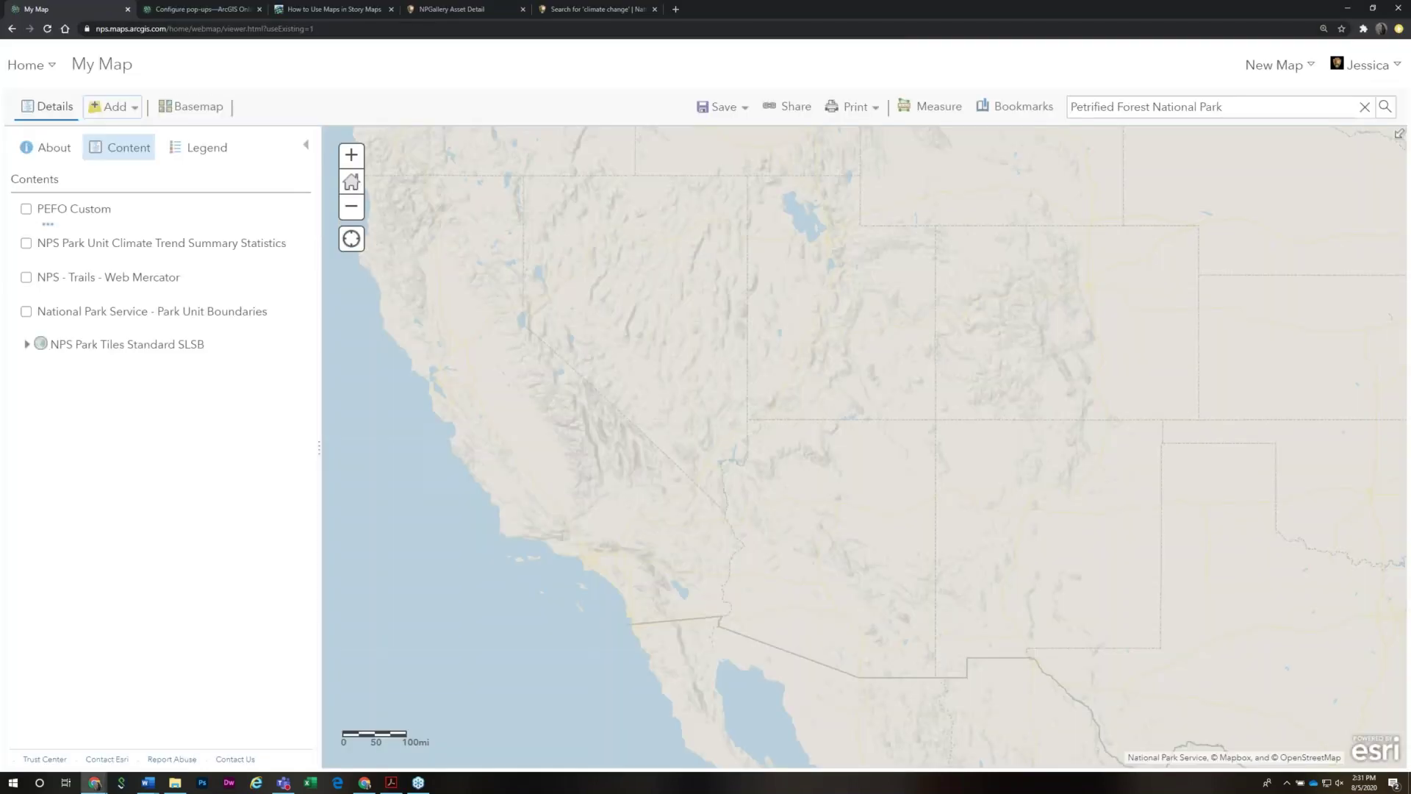
click(675, 9)
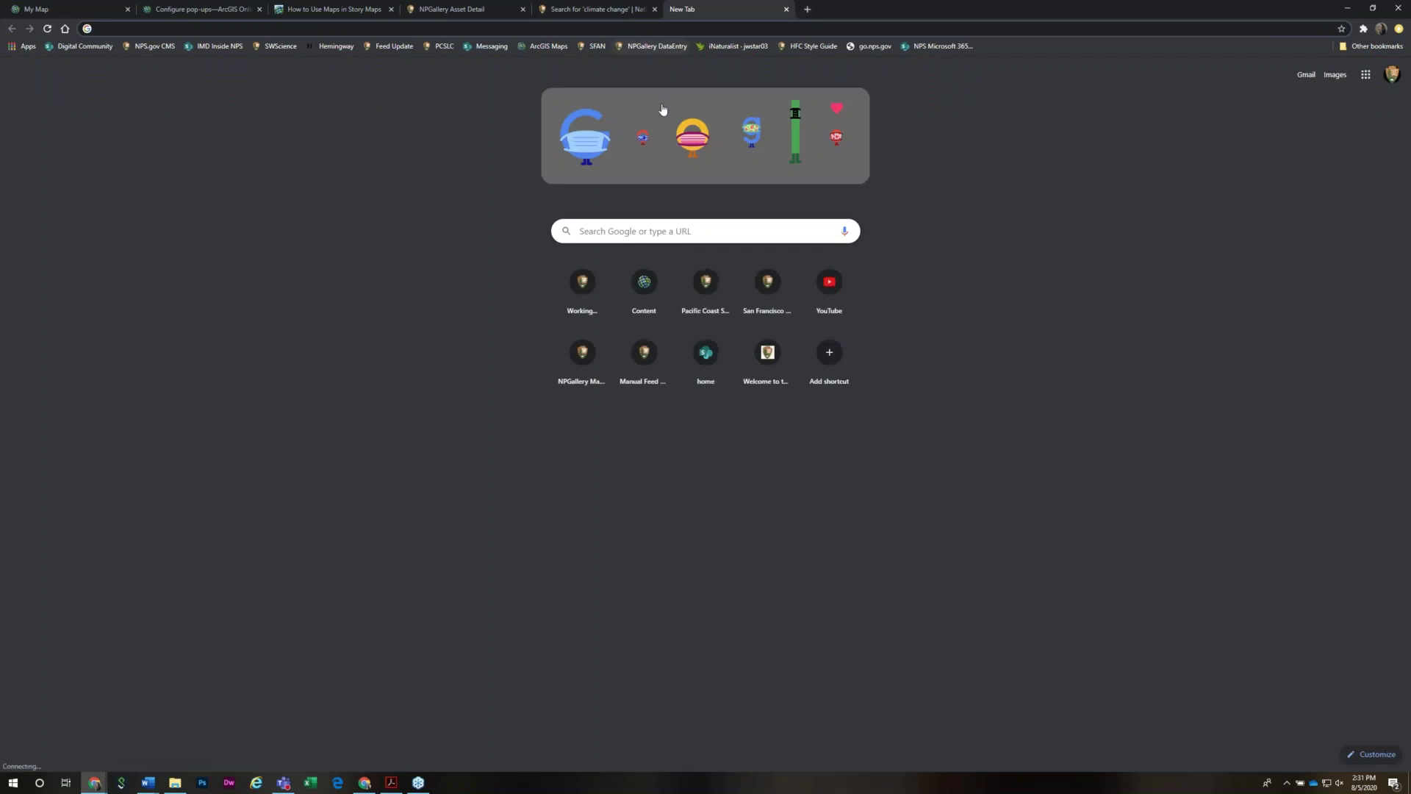
key(ctrl+v)
key(Return)
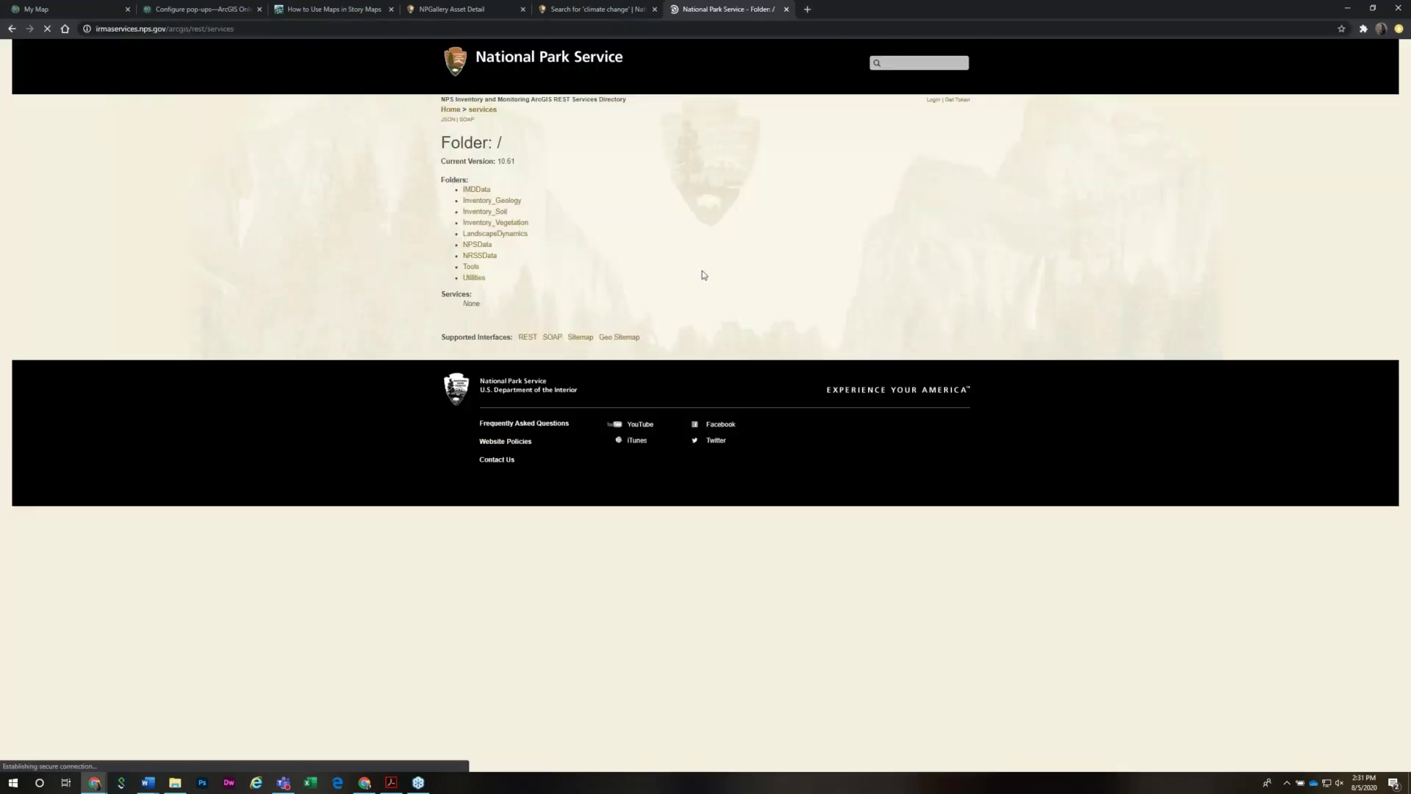
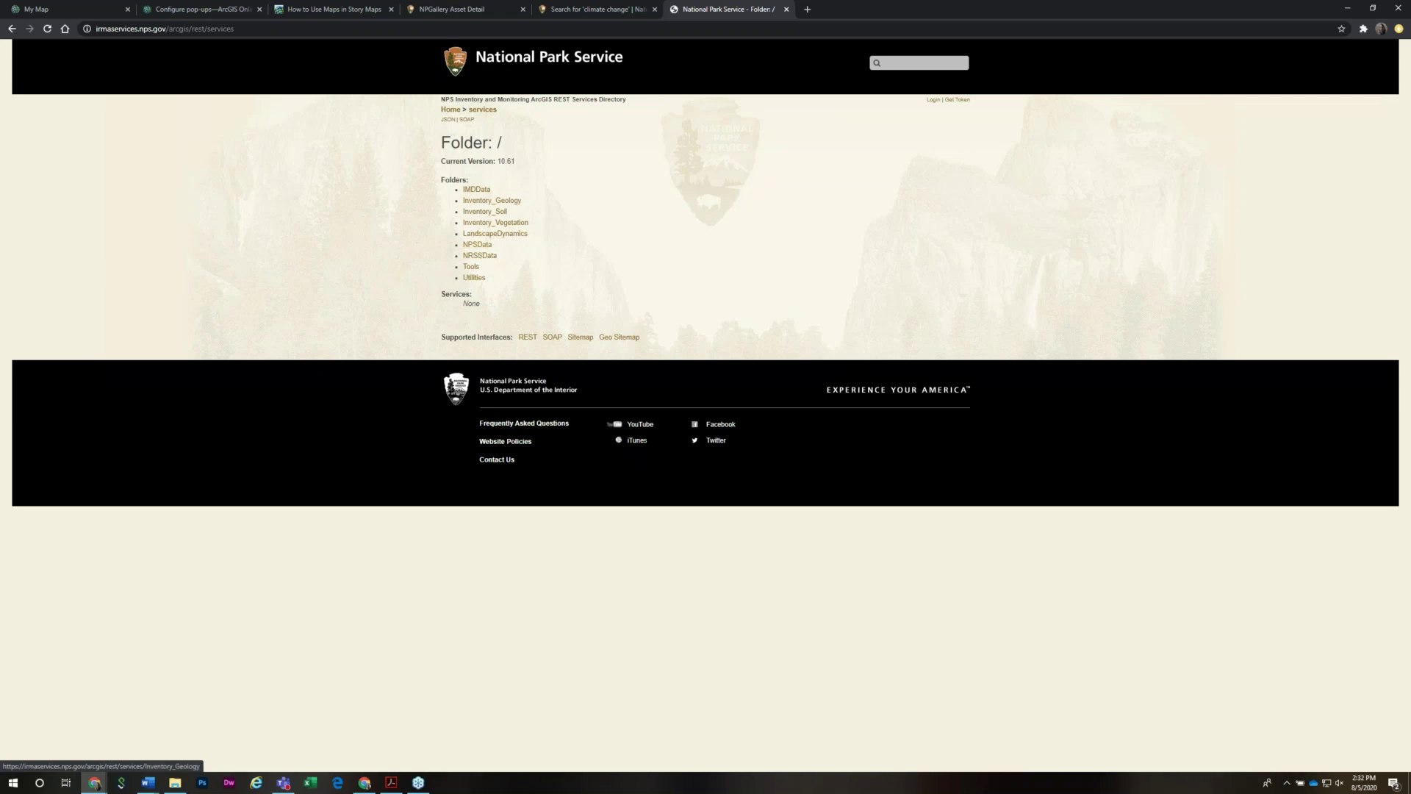
Look through the services in the Inventory_Geology folder and return to the directory's root folder
click(506, 202)
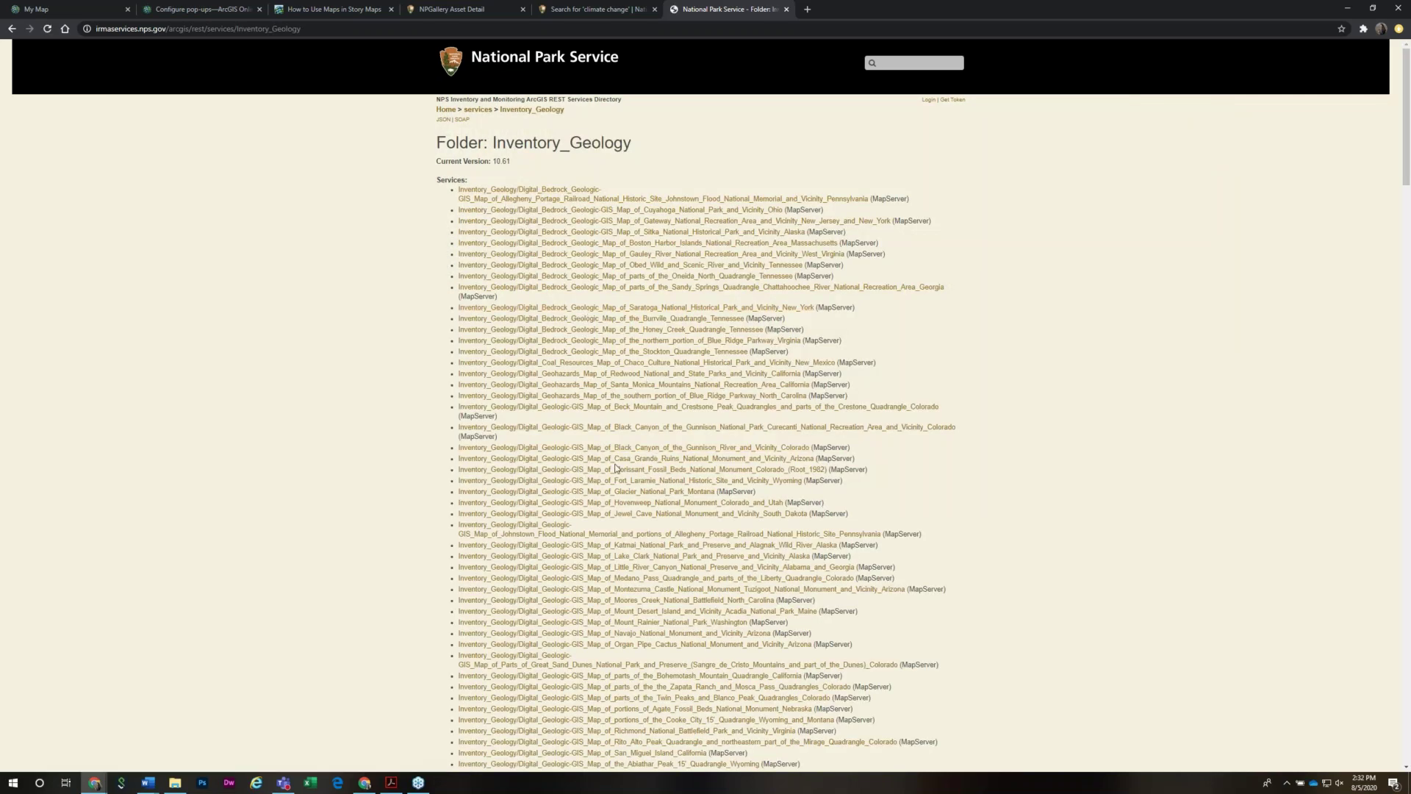
scroll(616, 469, down, 4)
scroll(616, 468, up, 3)
scroll(279, 129, up, 1)
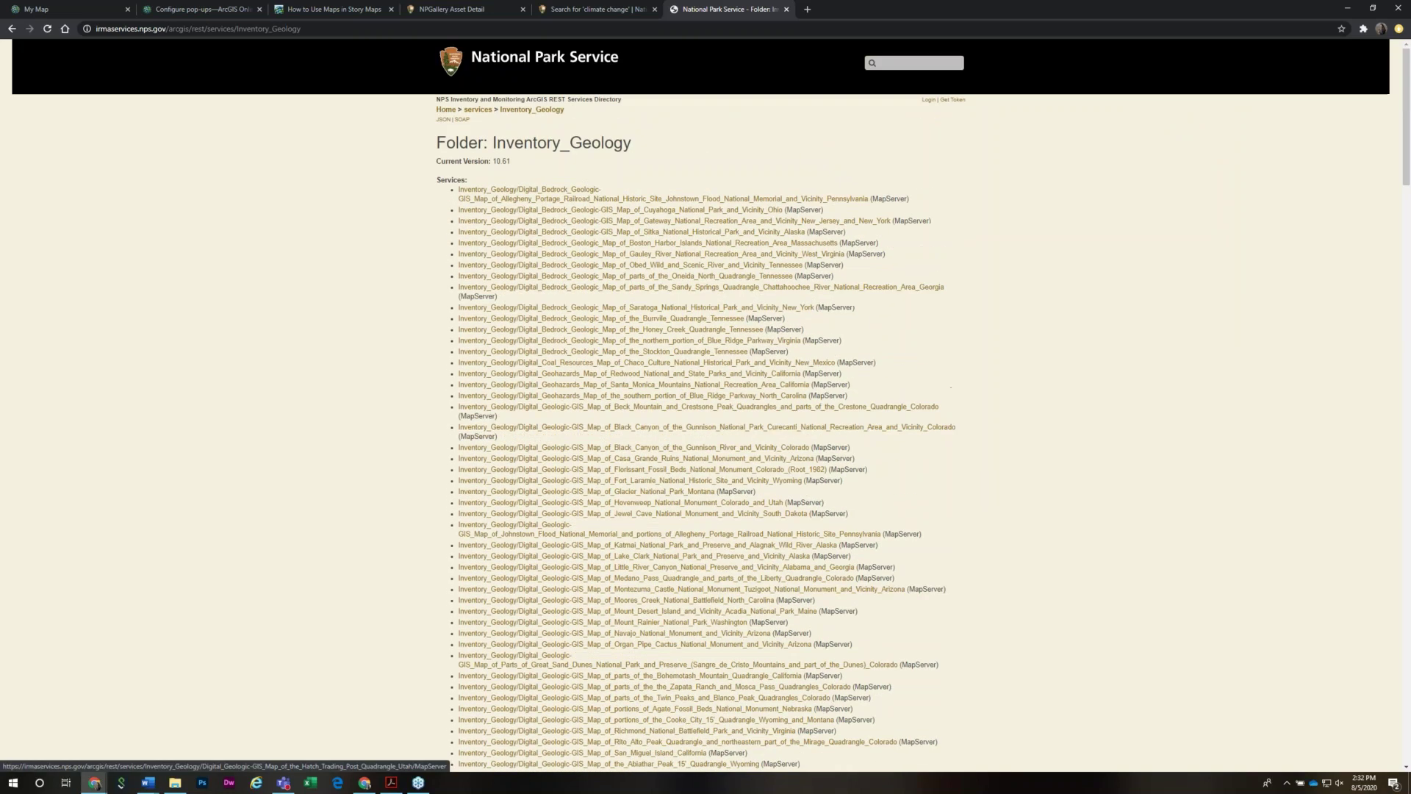
click(13, 29)
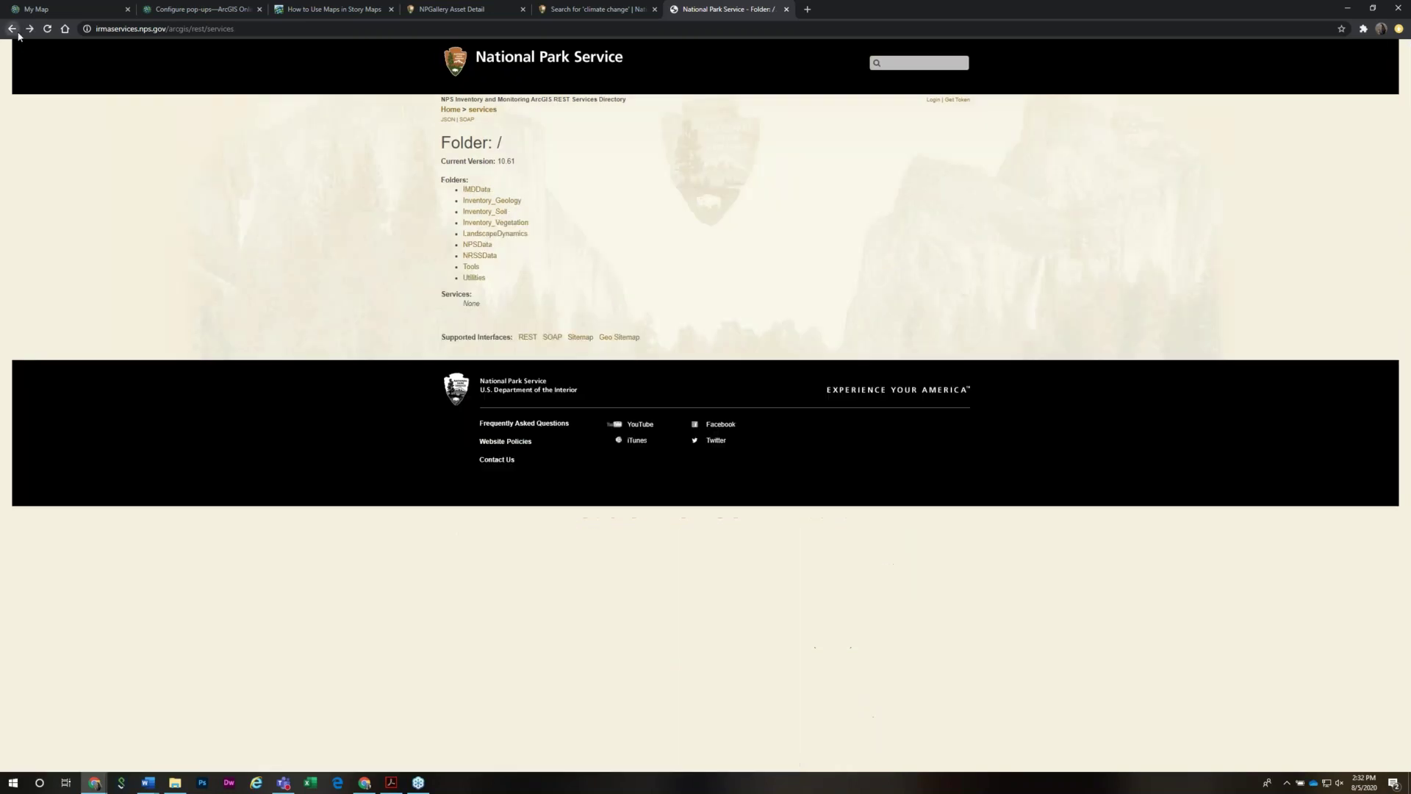
Open the NPS_MonitoringNetworks MapServer service in the NPSData folder and copy its URL
click(482, 245)
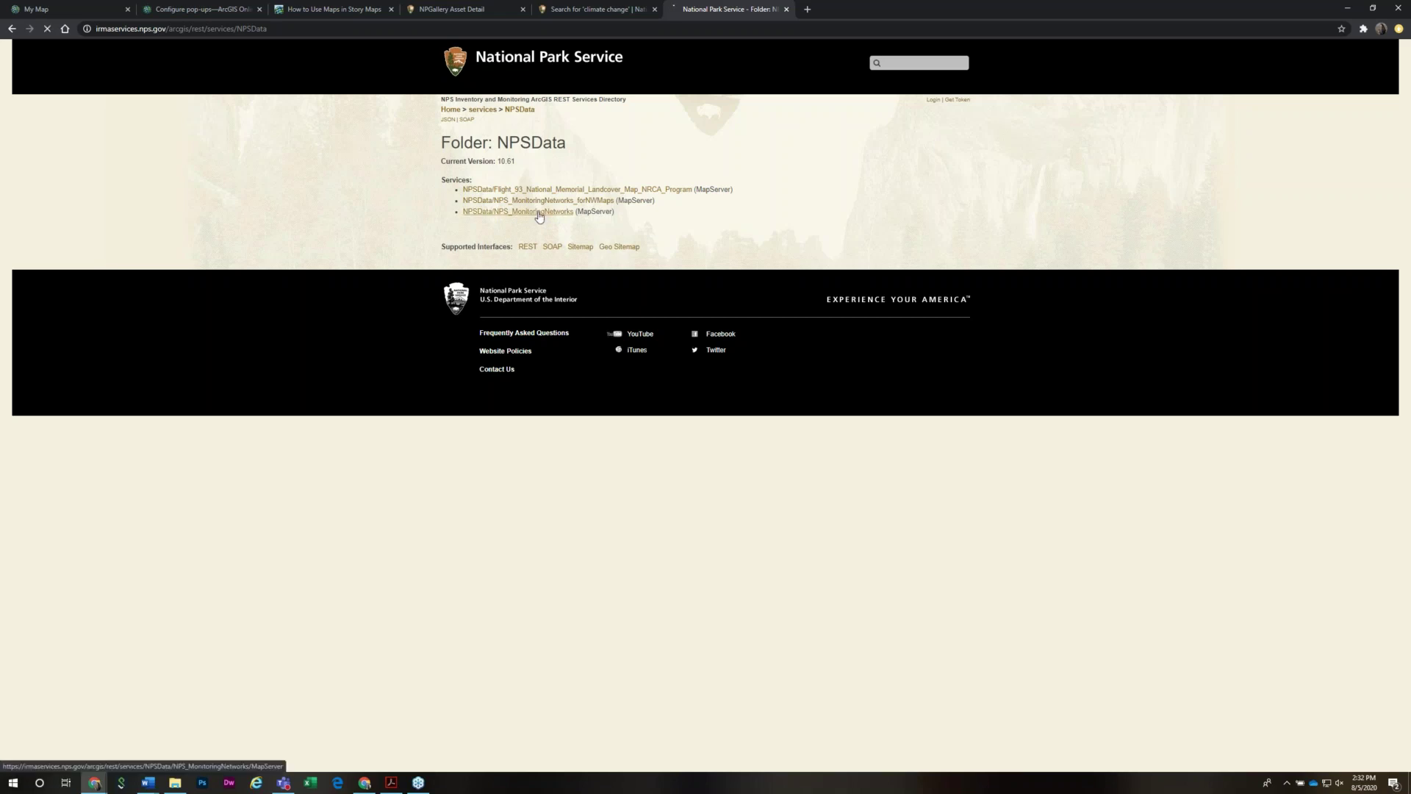
click(539, 212)
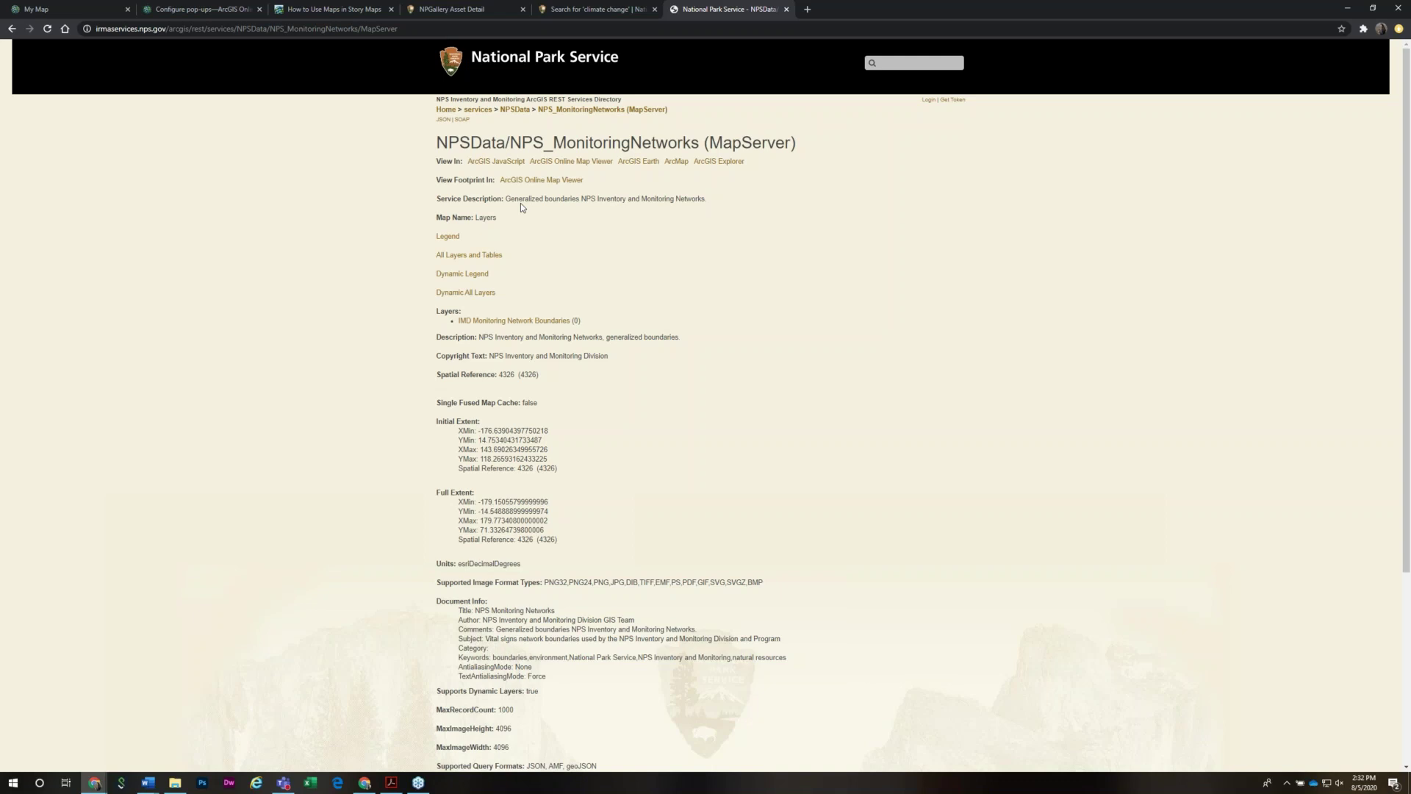
drag(509, 198, 701, 206)
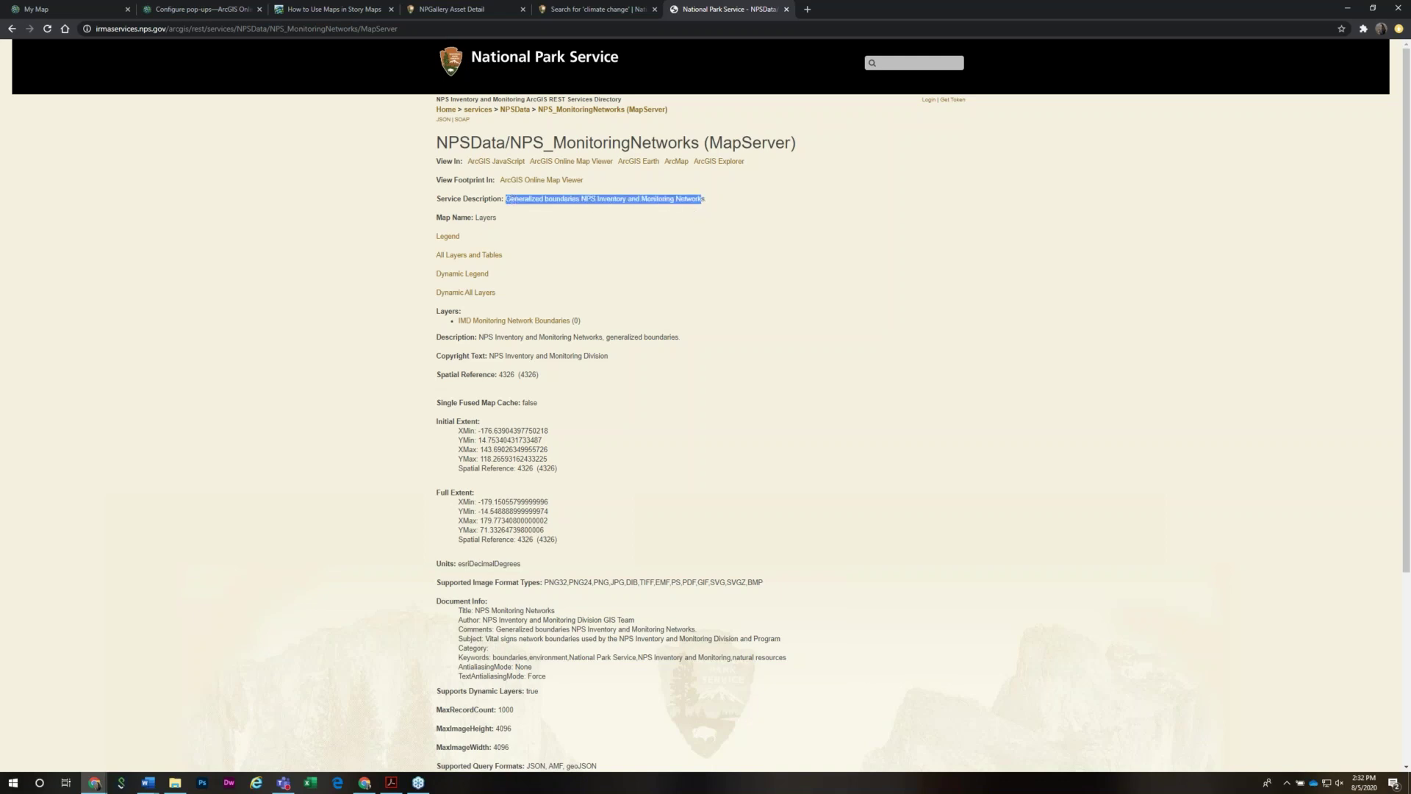
click(533, 374)
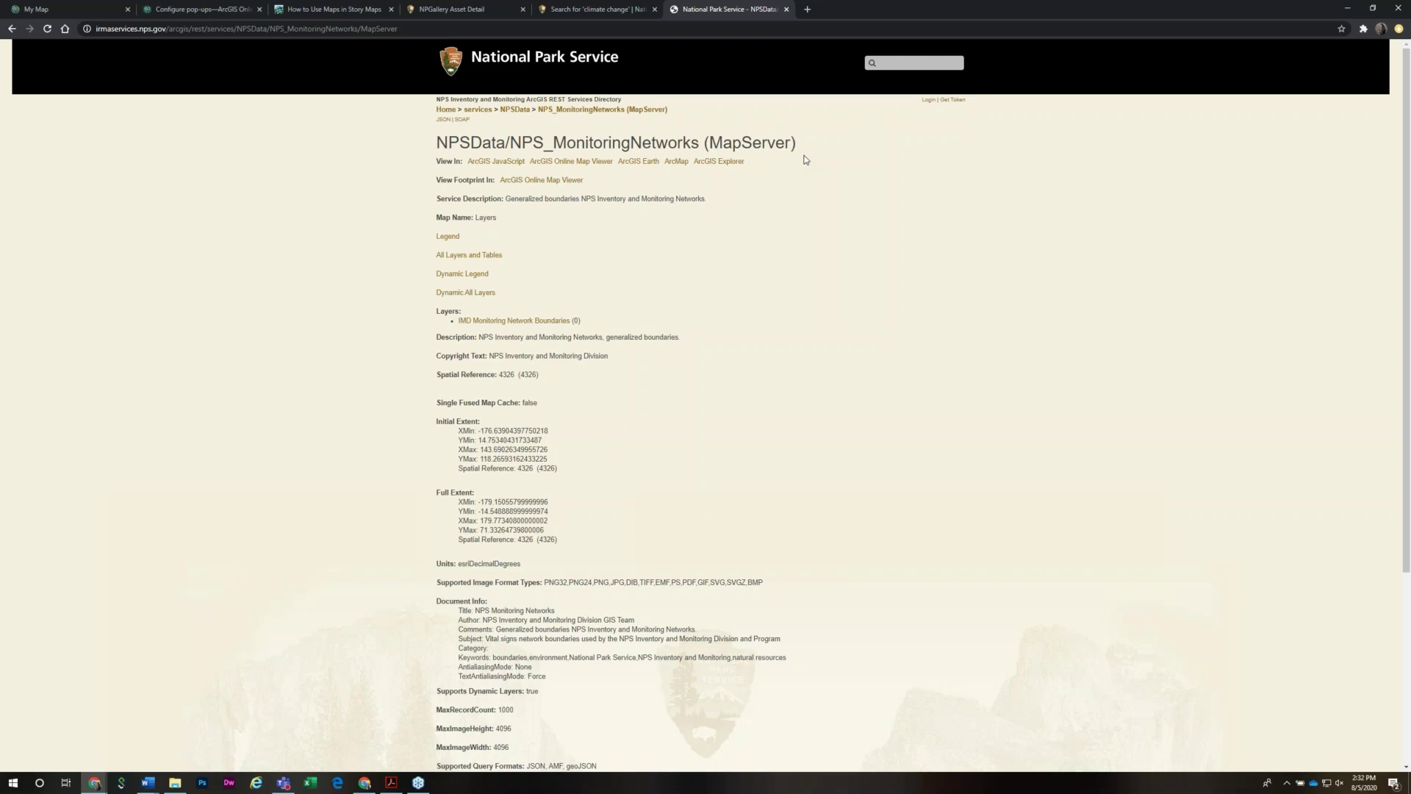
drag(713, 142, 792, 142)
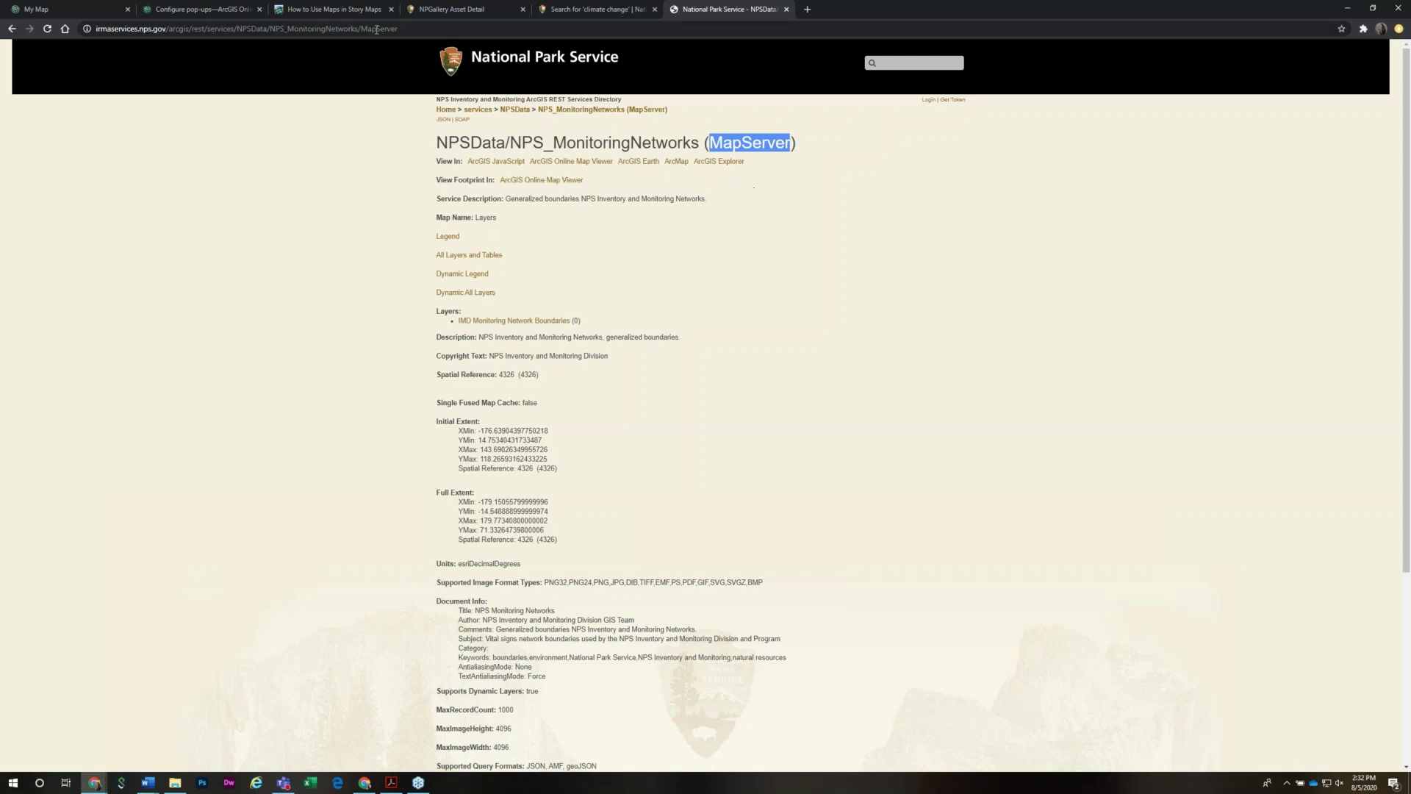
click(376, 24)
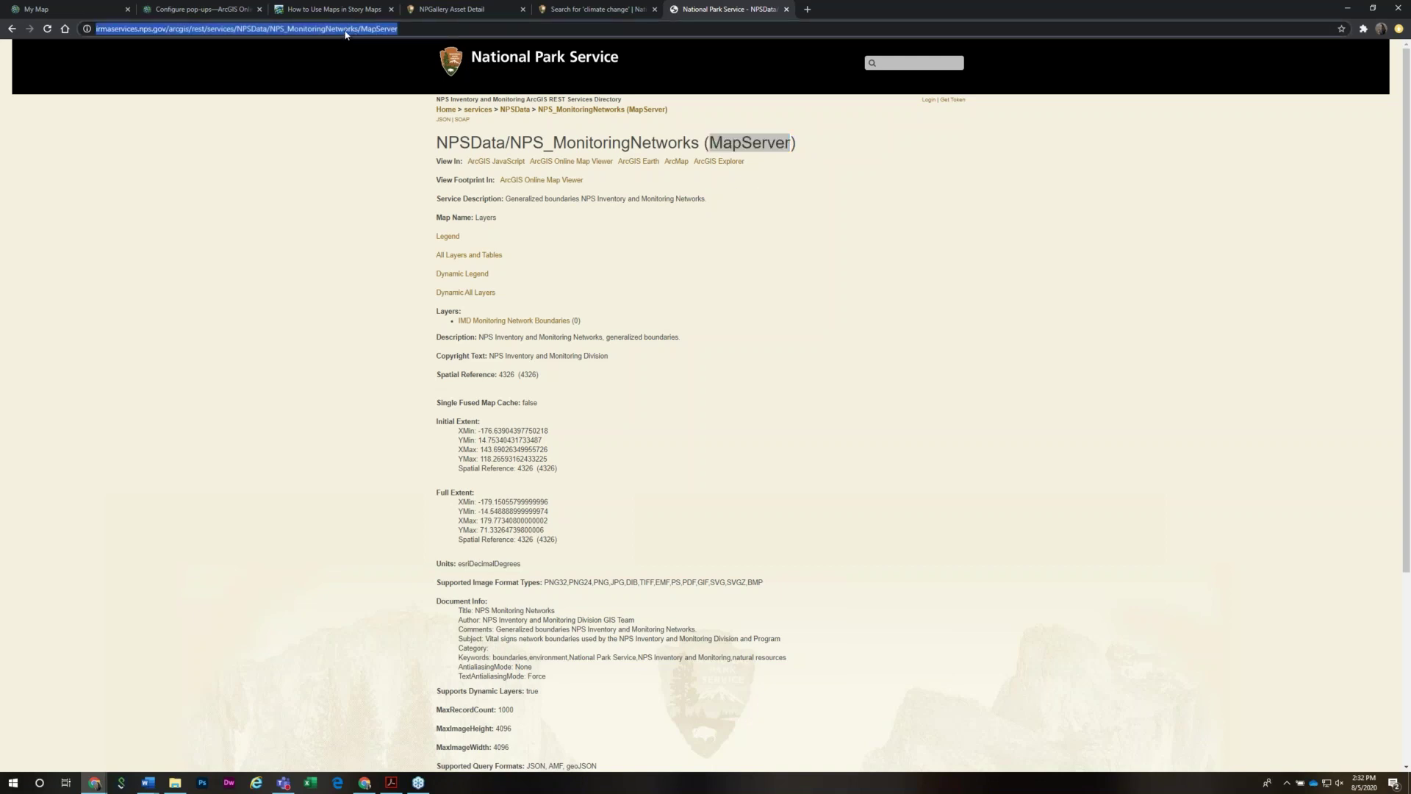
right_click(345, 34)
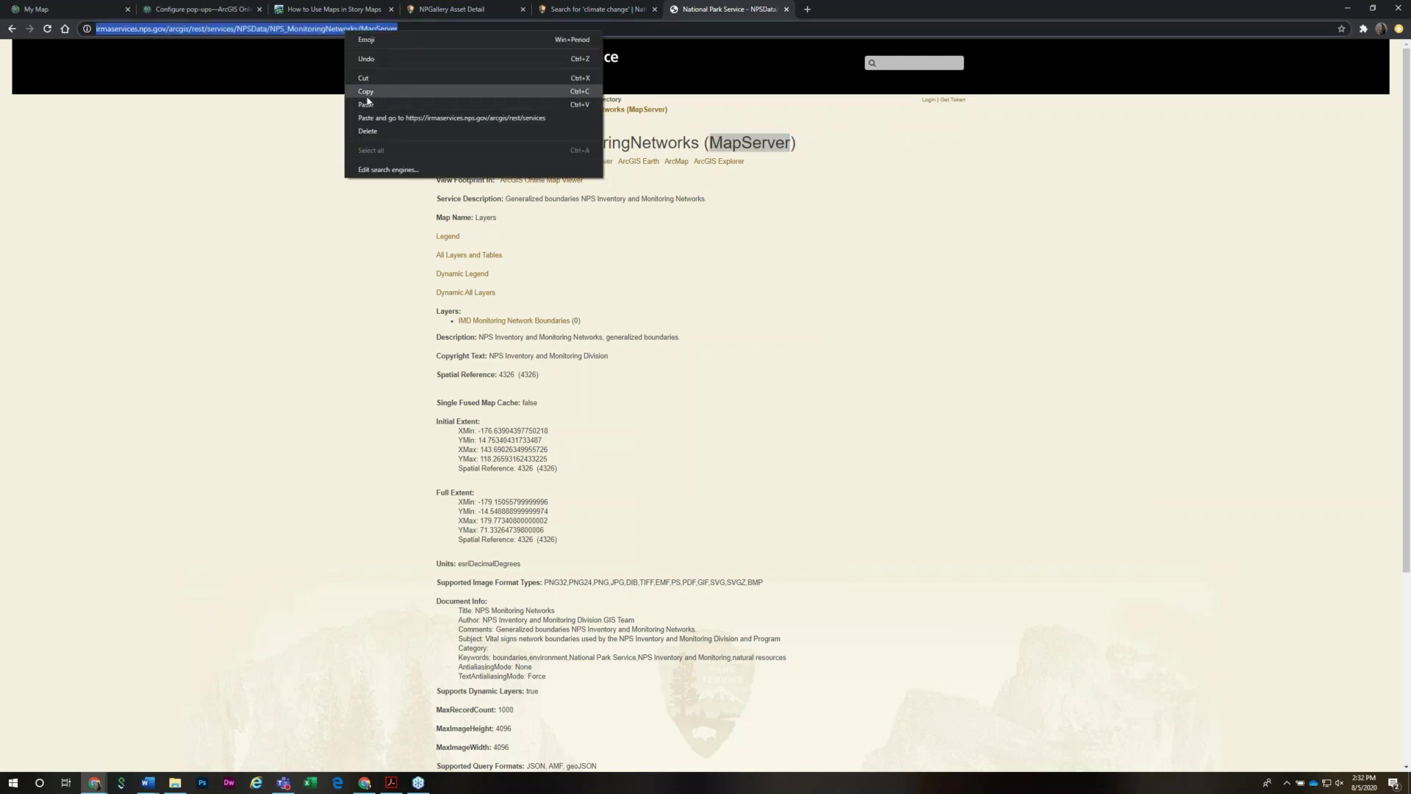
click(369, 93)
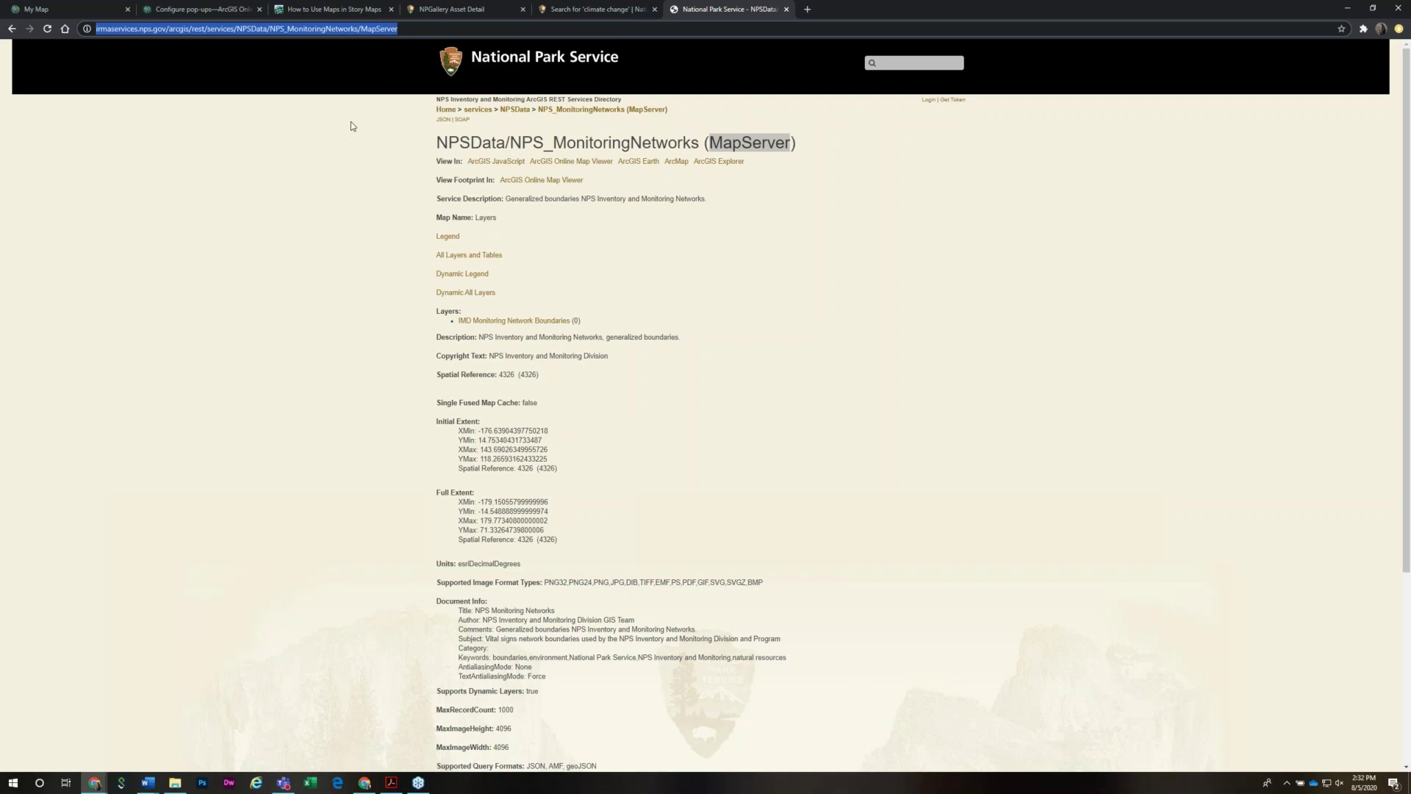
Add the copied NPS_MonitoringNetworks MapServer URL to My Map as an ArcGIS Server Web Service layer from the web
click(178, 10)
click(81, 10)
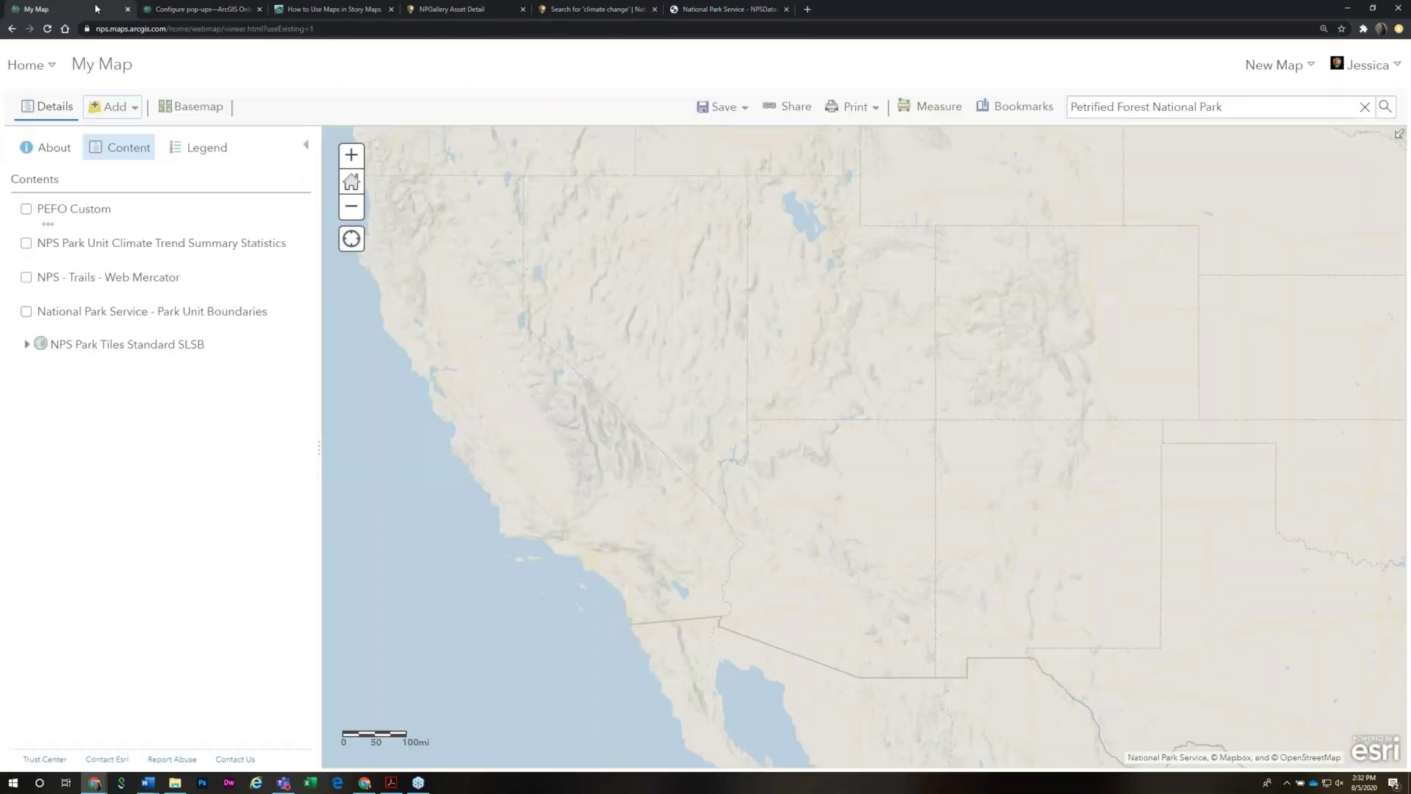
click(135, 111)
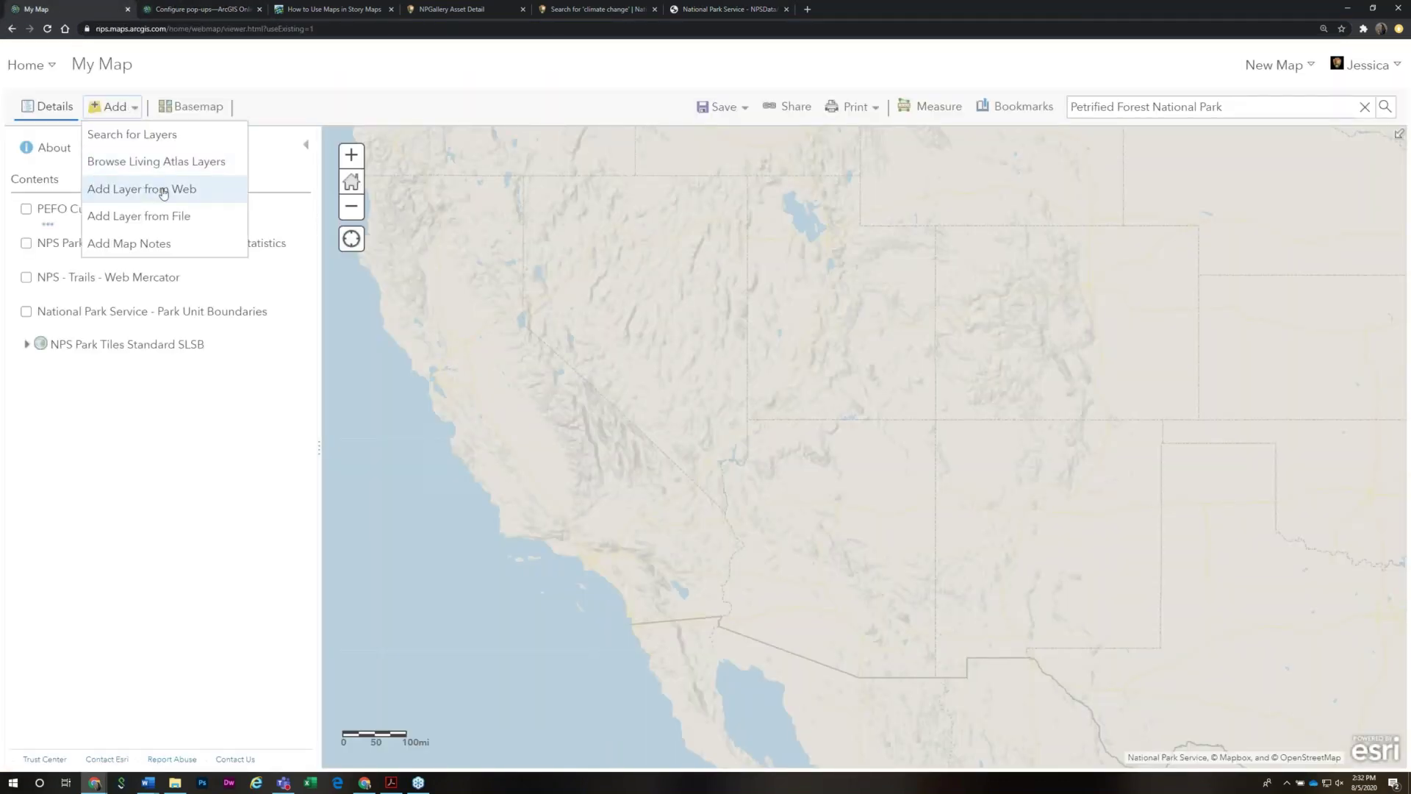
click(202, 196)
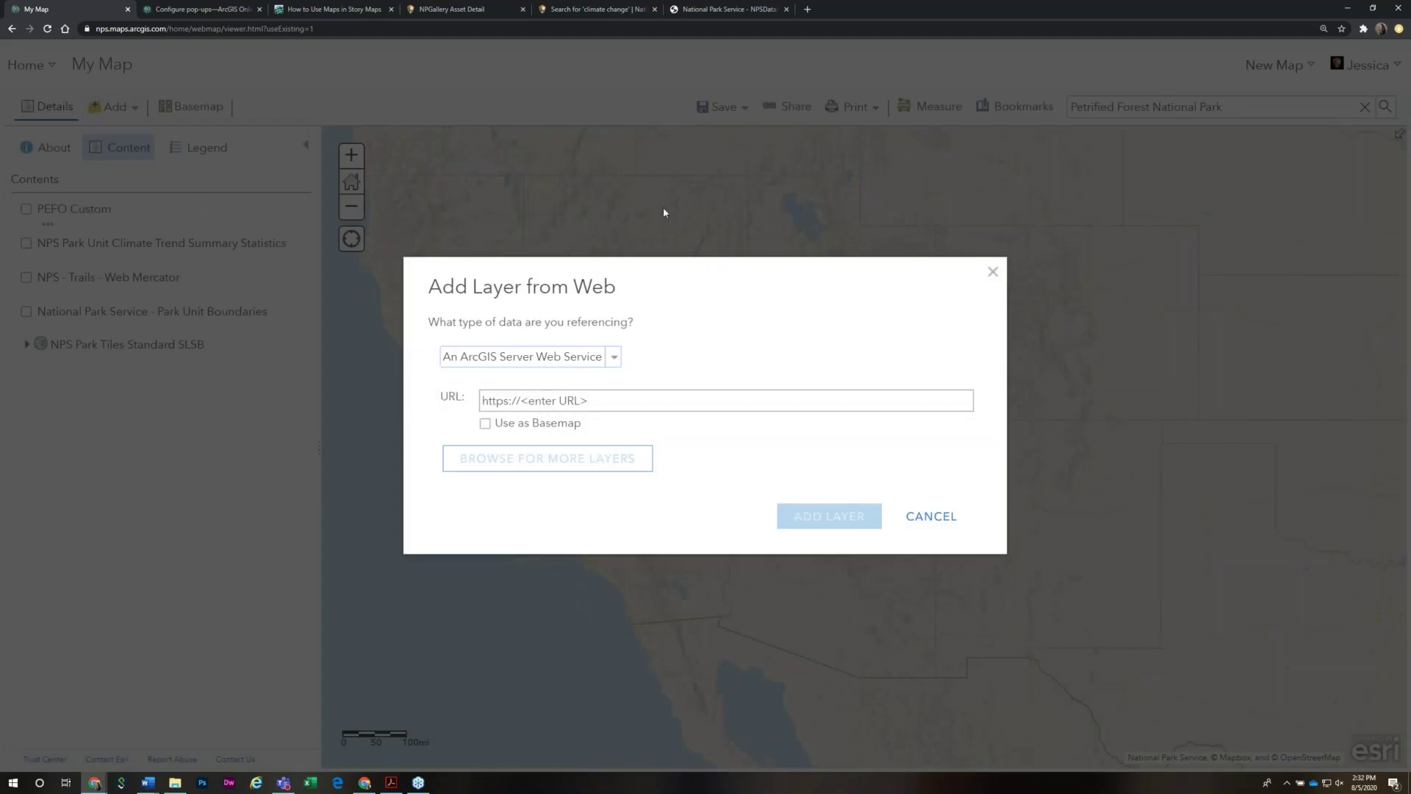
click(616, 402)
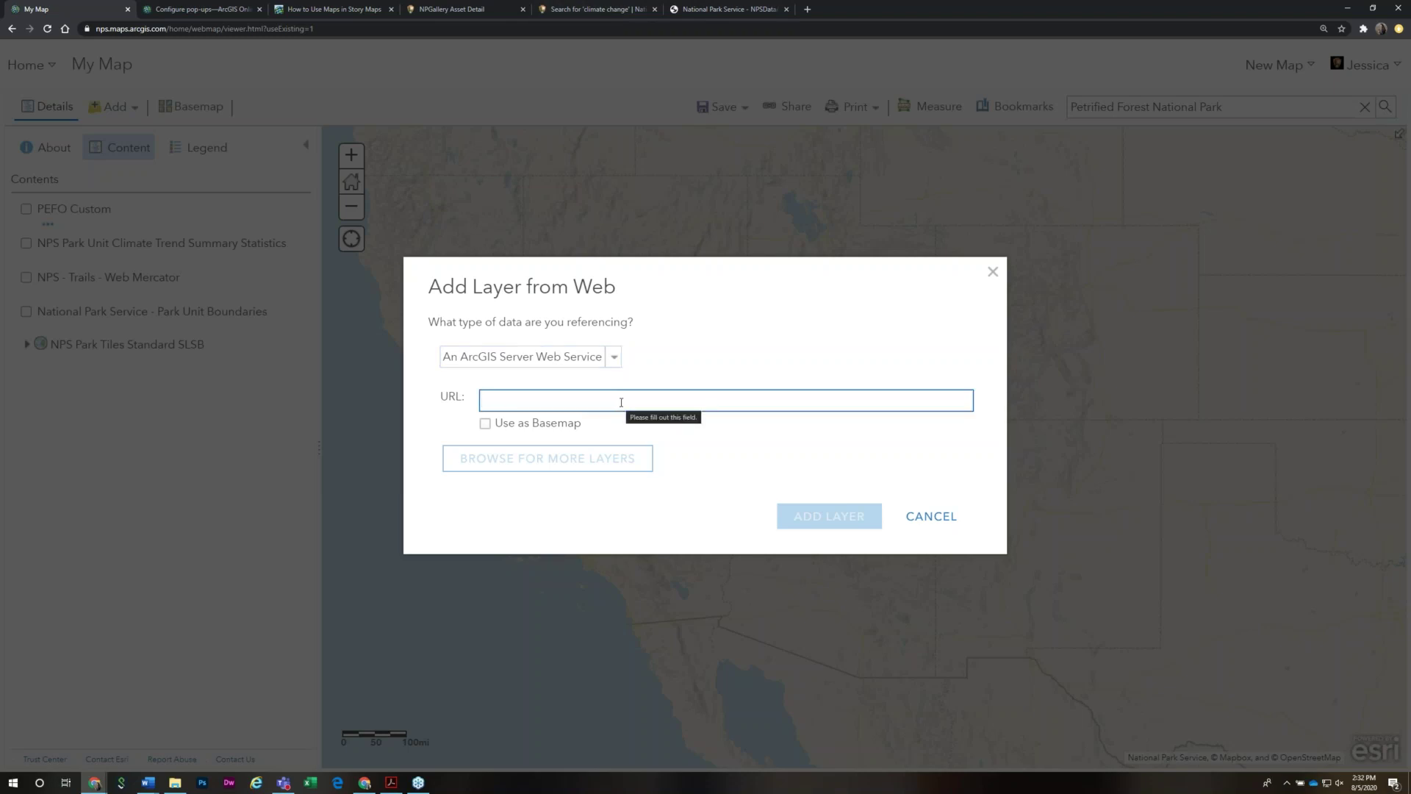
key(ctrl+v)
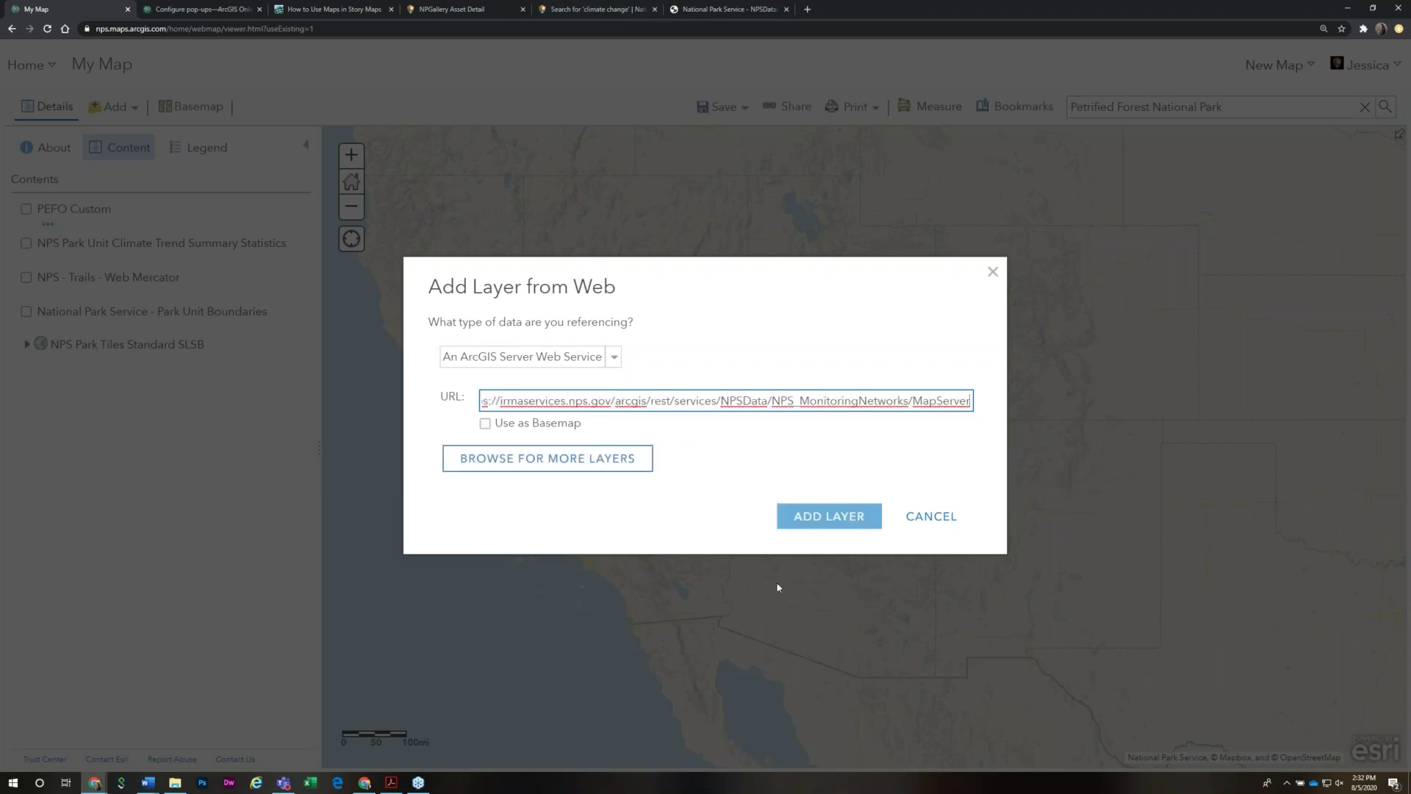
click(841, 514)
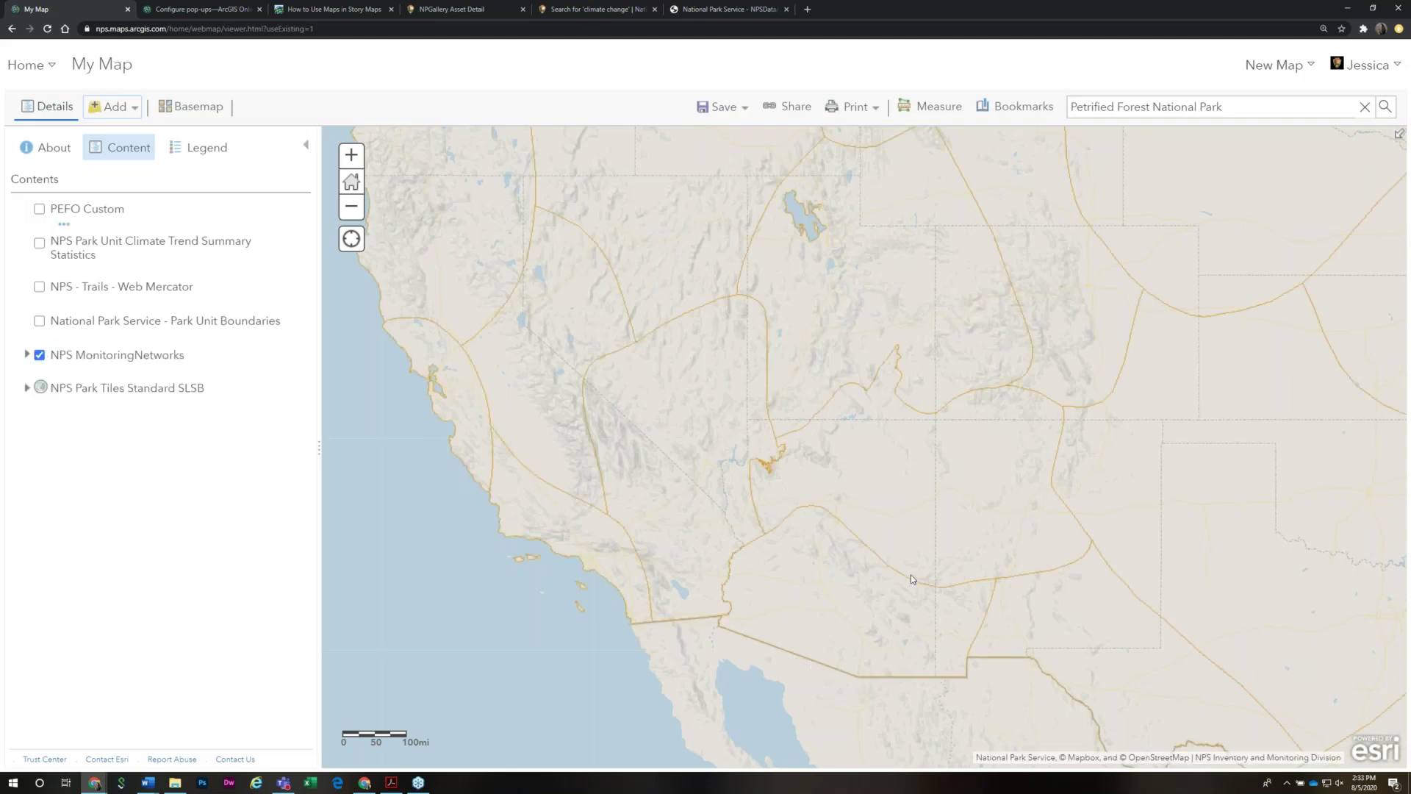
drag(673, 665, 537, 654)
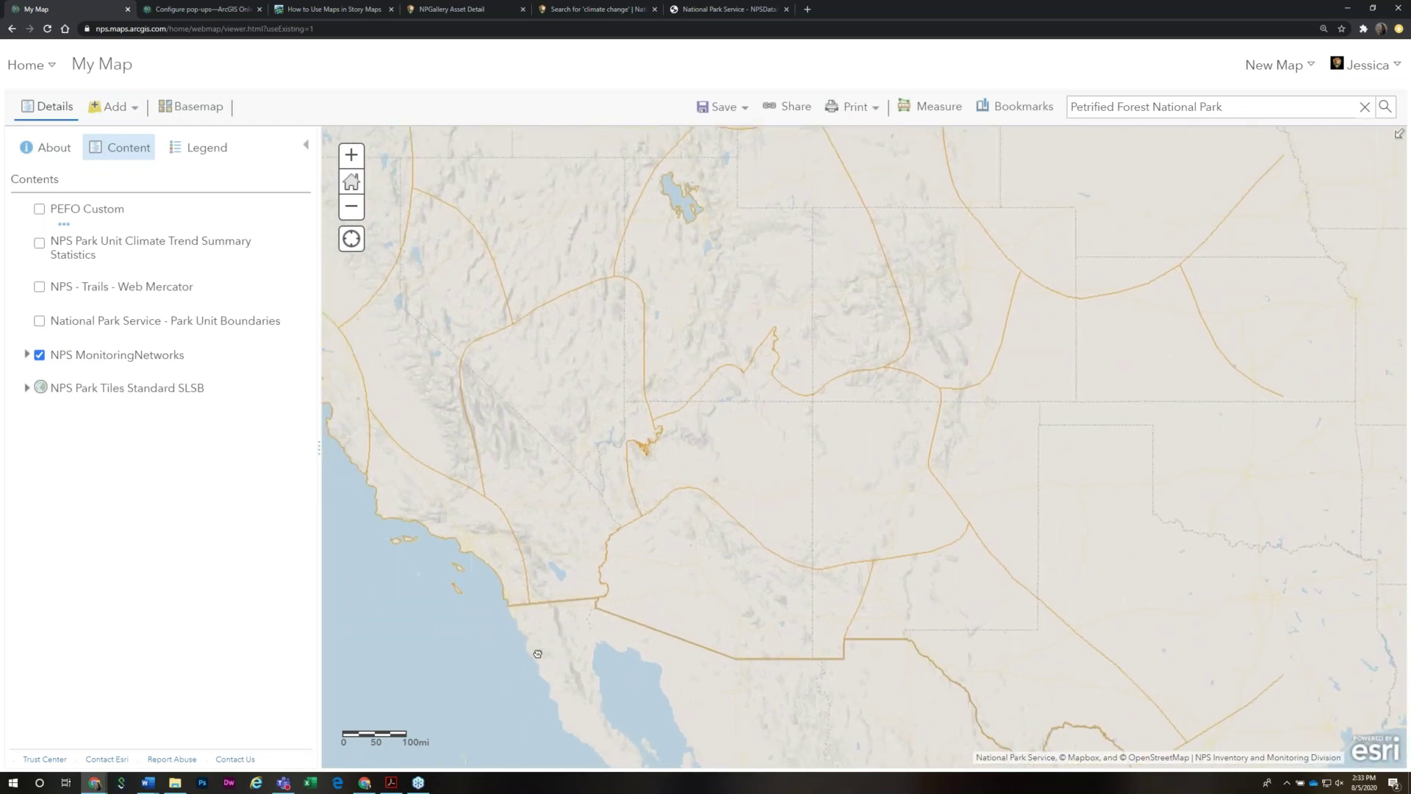
Copy the scpn_weather_stations.csv link from the Acrobat handout and paste it as the address of a new browser tab
key(alt+Tab)
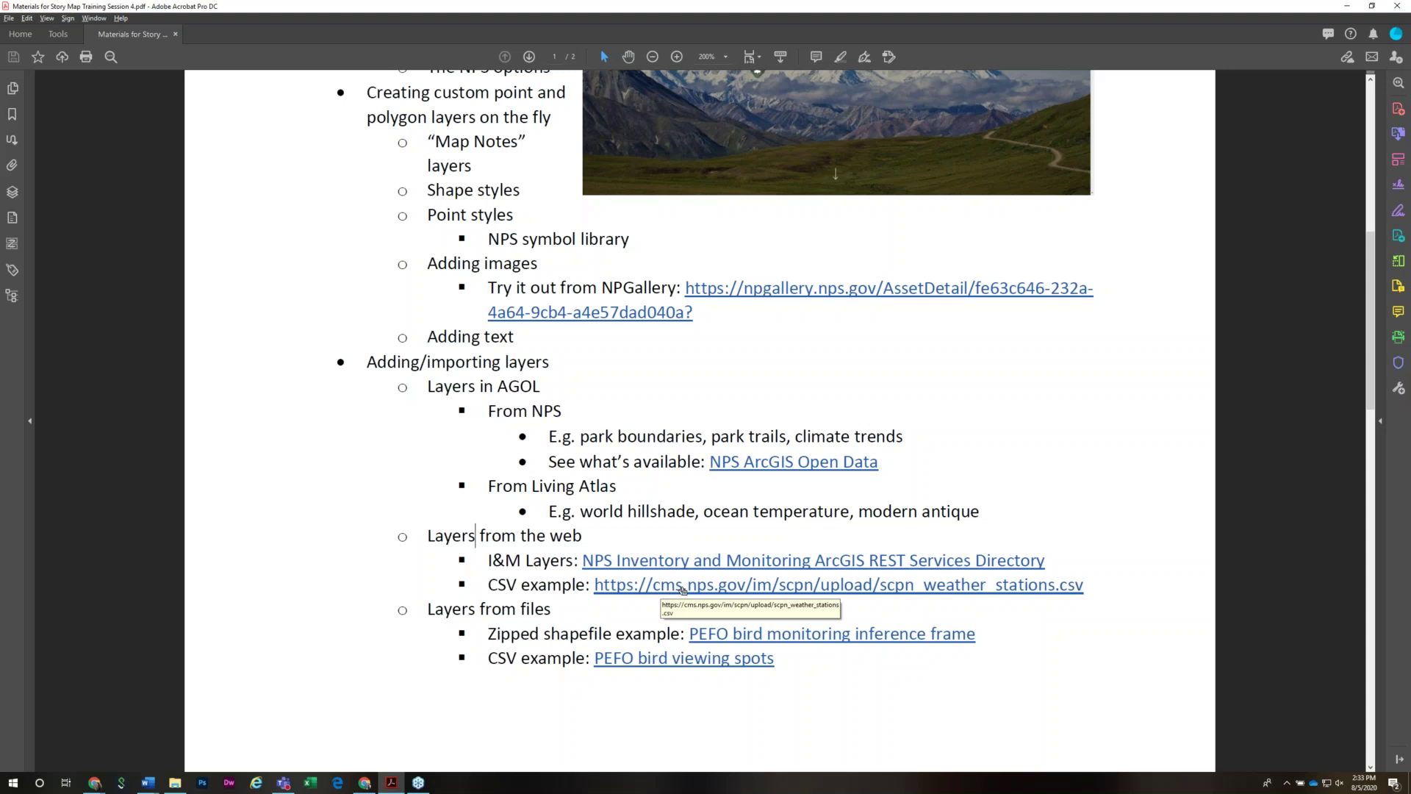
right_click(682, 590)
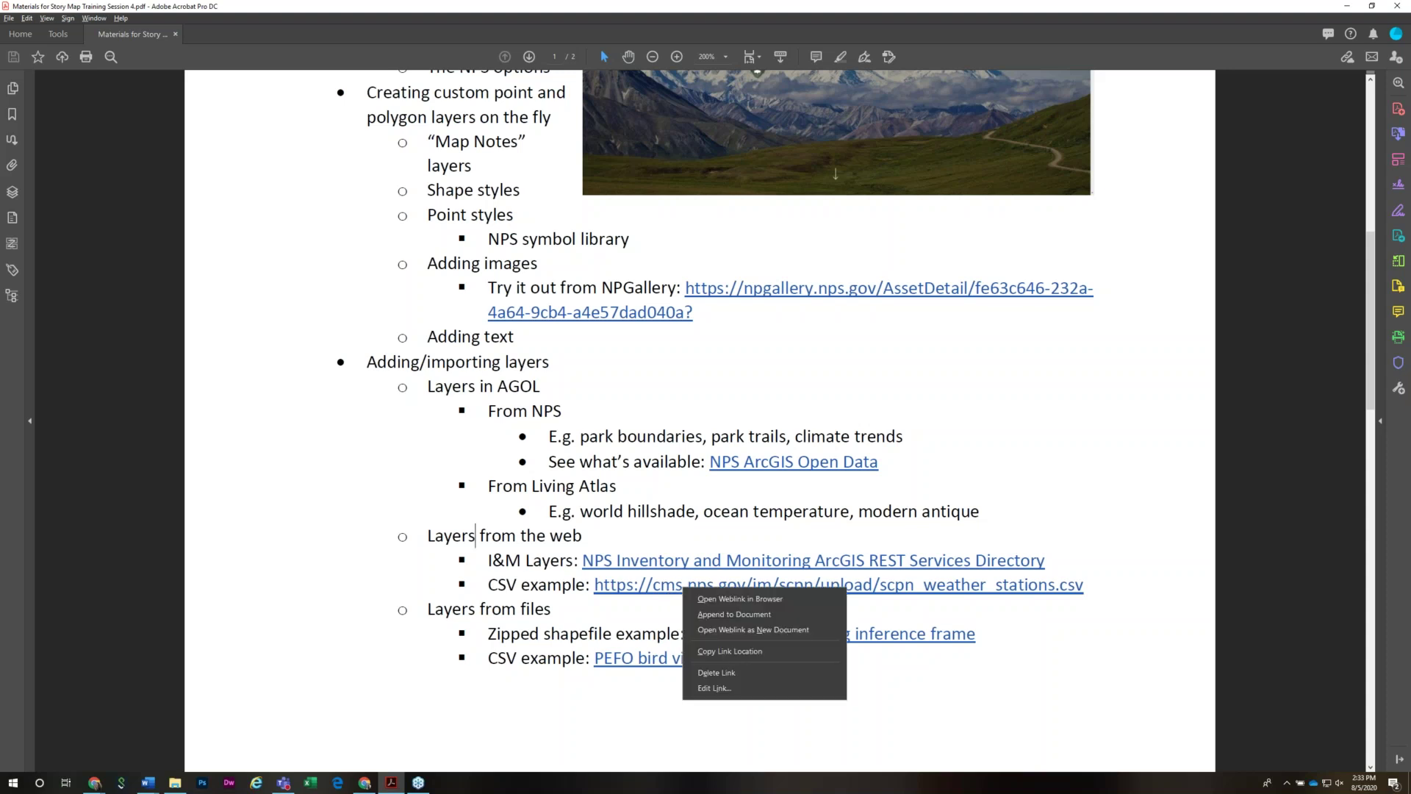
click(731, 651)
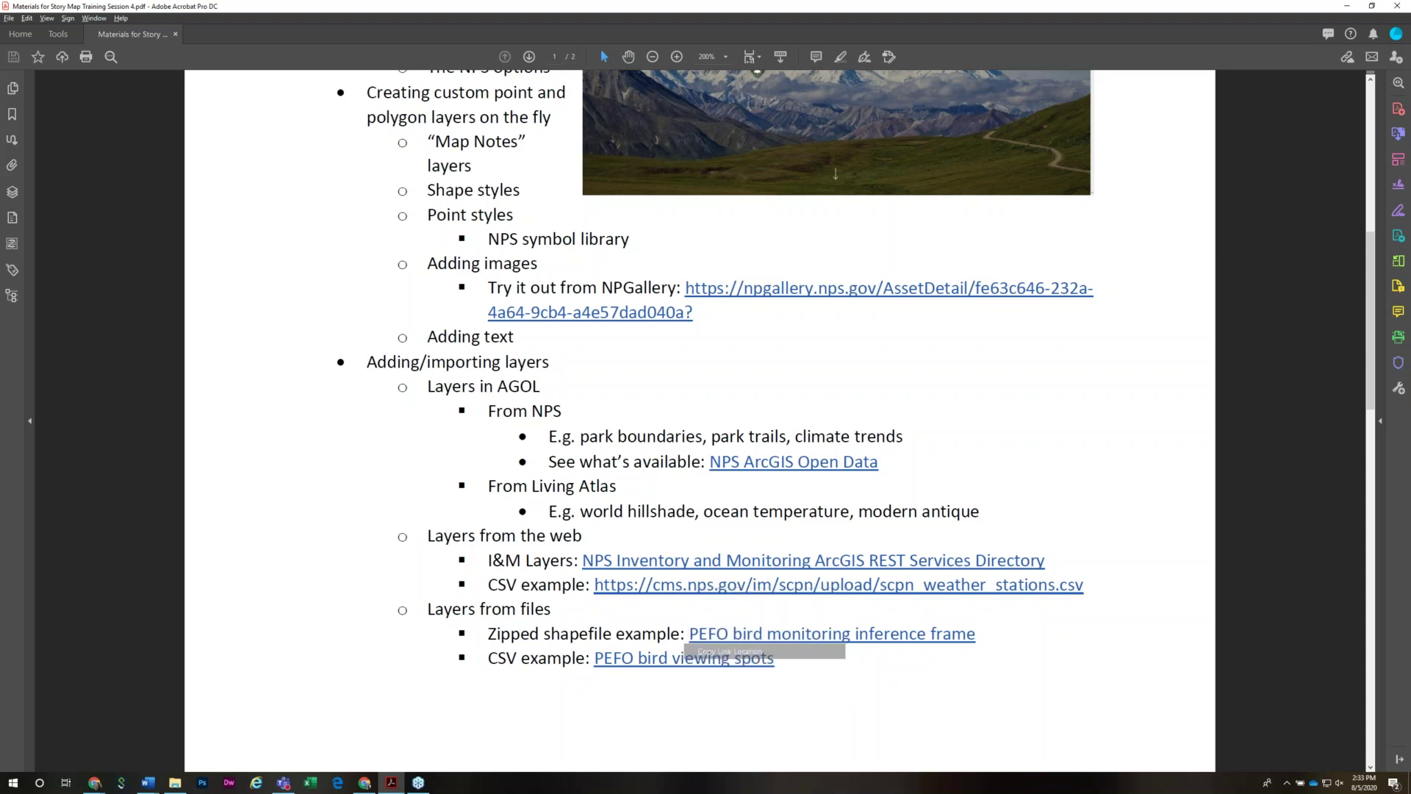
key(alt+Tab)
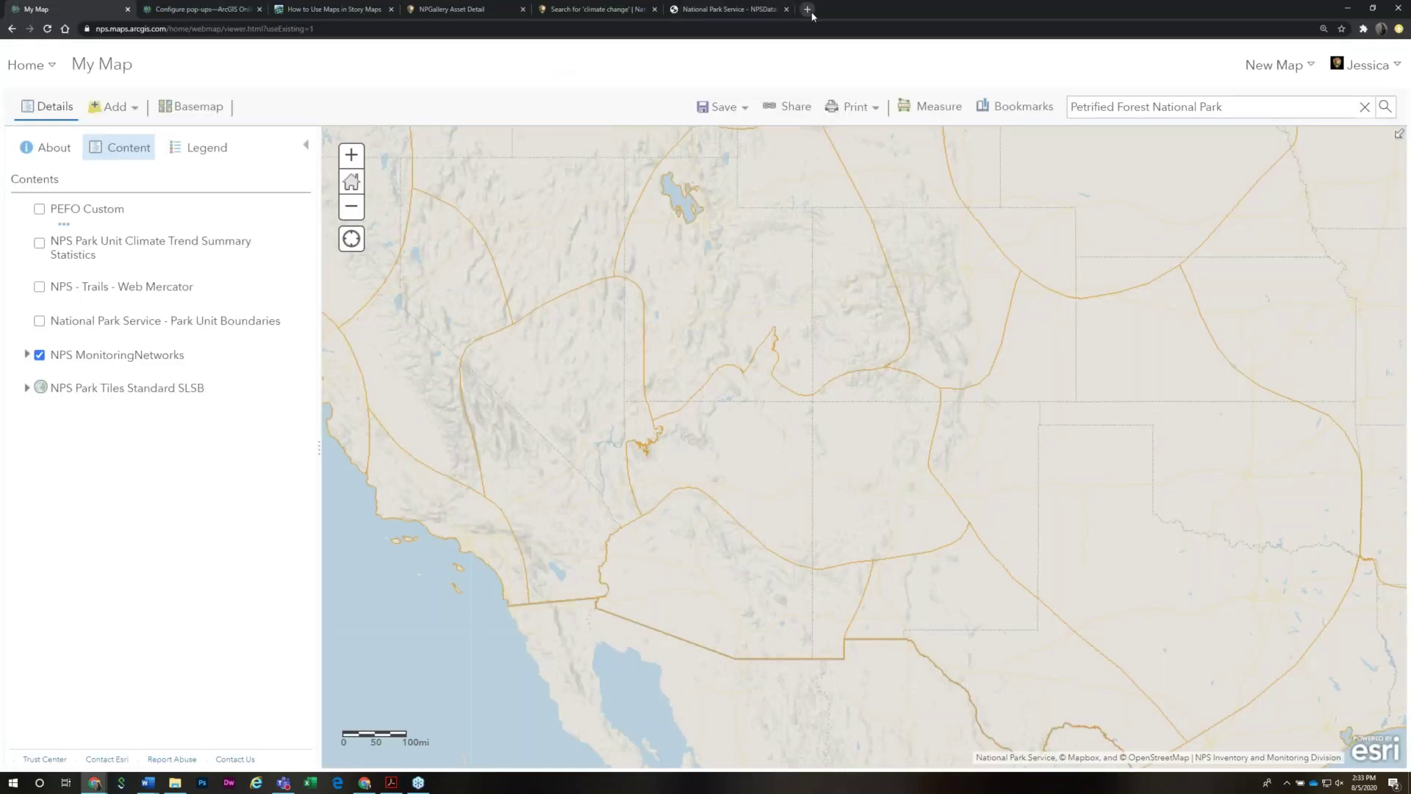
click(807, 9)
text(https://cms.nps.gov/im/scpn/upload/scpn_weather_stations.csv)
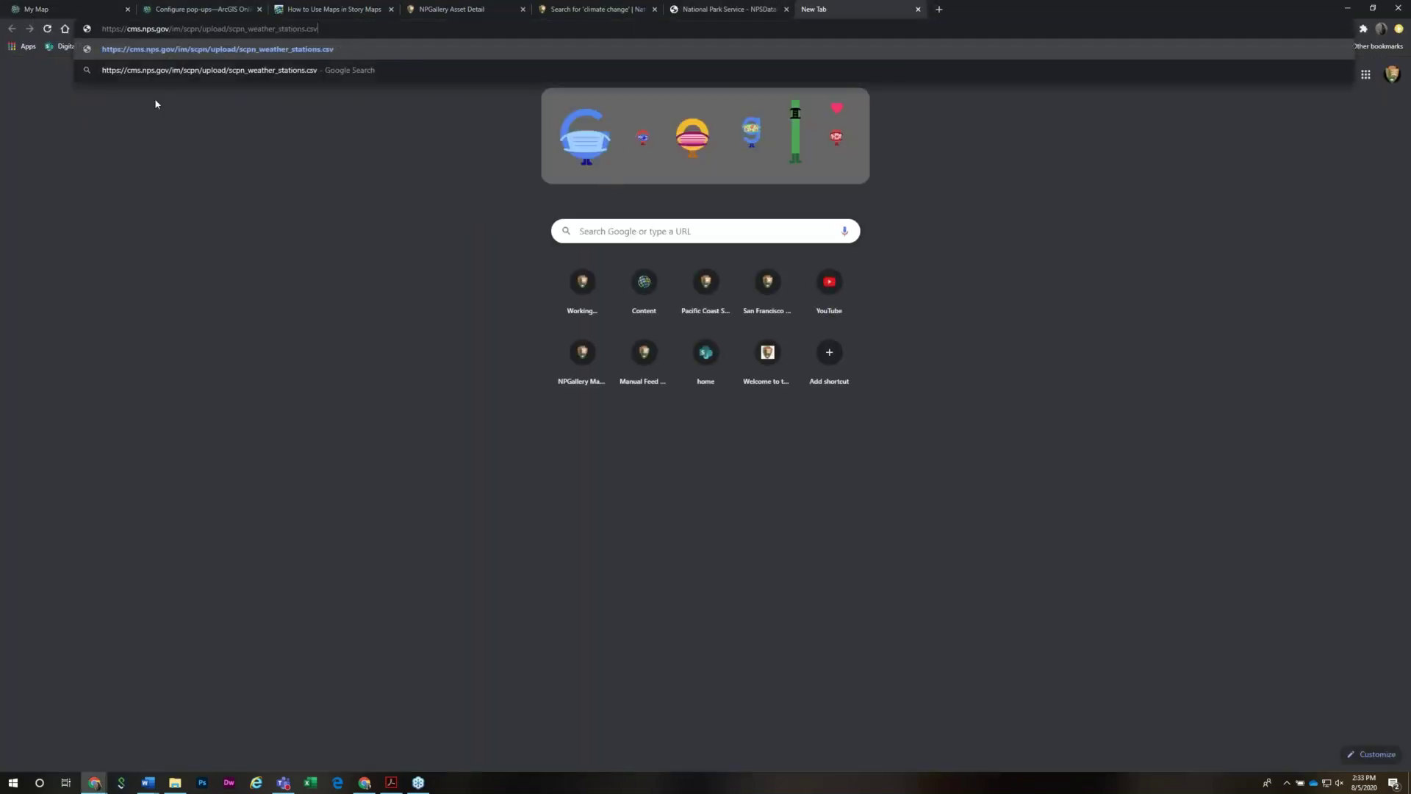
Change cms to www in the CSV address, load it, cancel saving the file and copy the resulting URL
double_click(137, 30)
text(www)
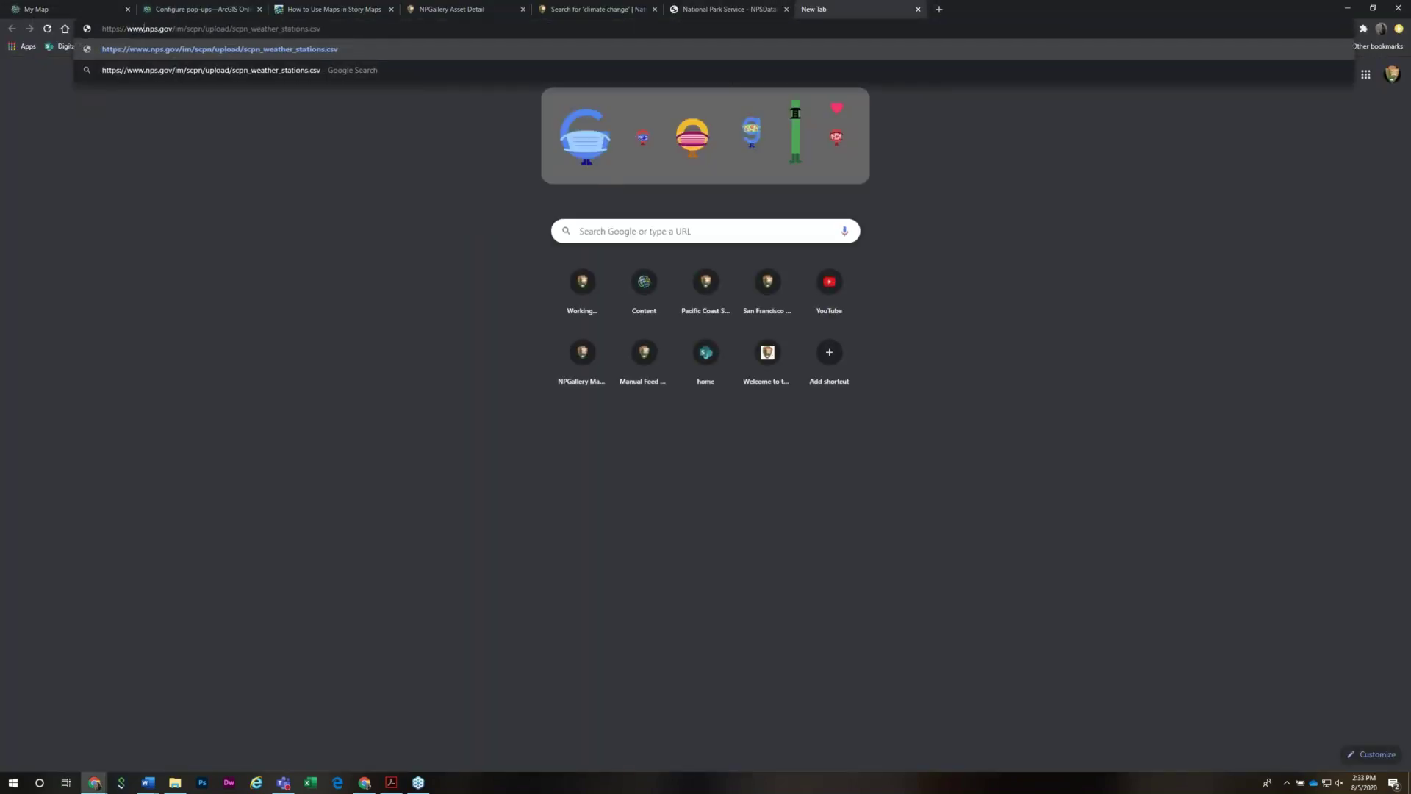
key(Return)
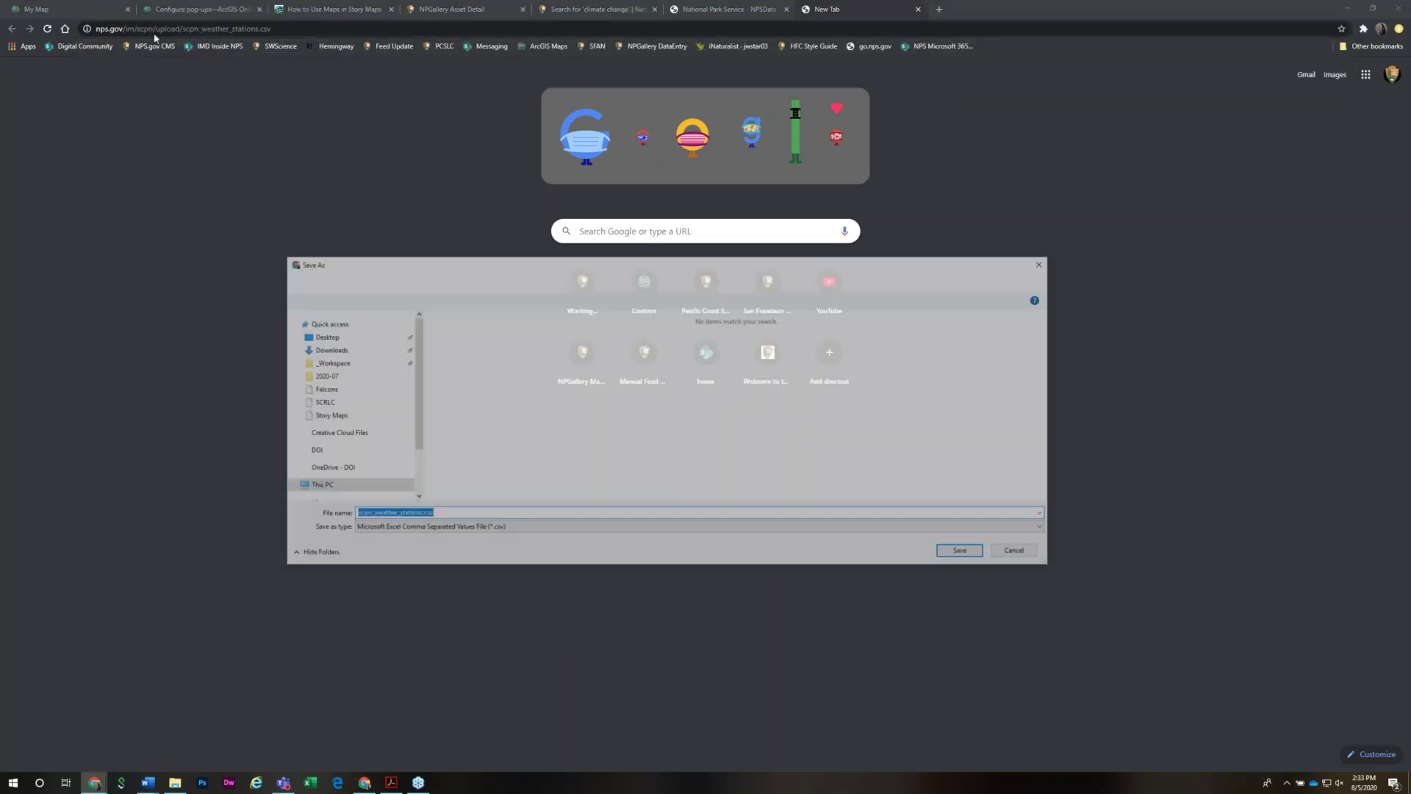
click(1024, 554)
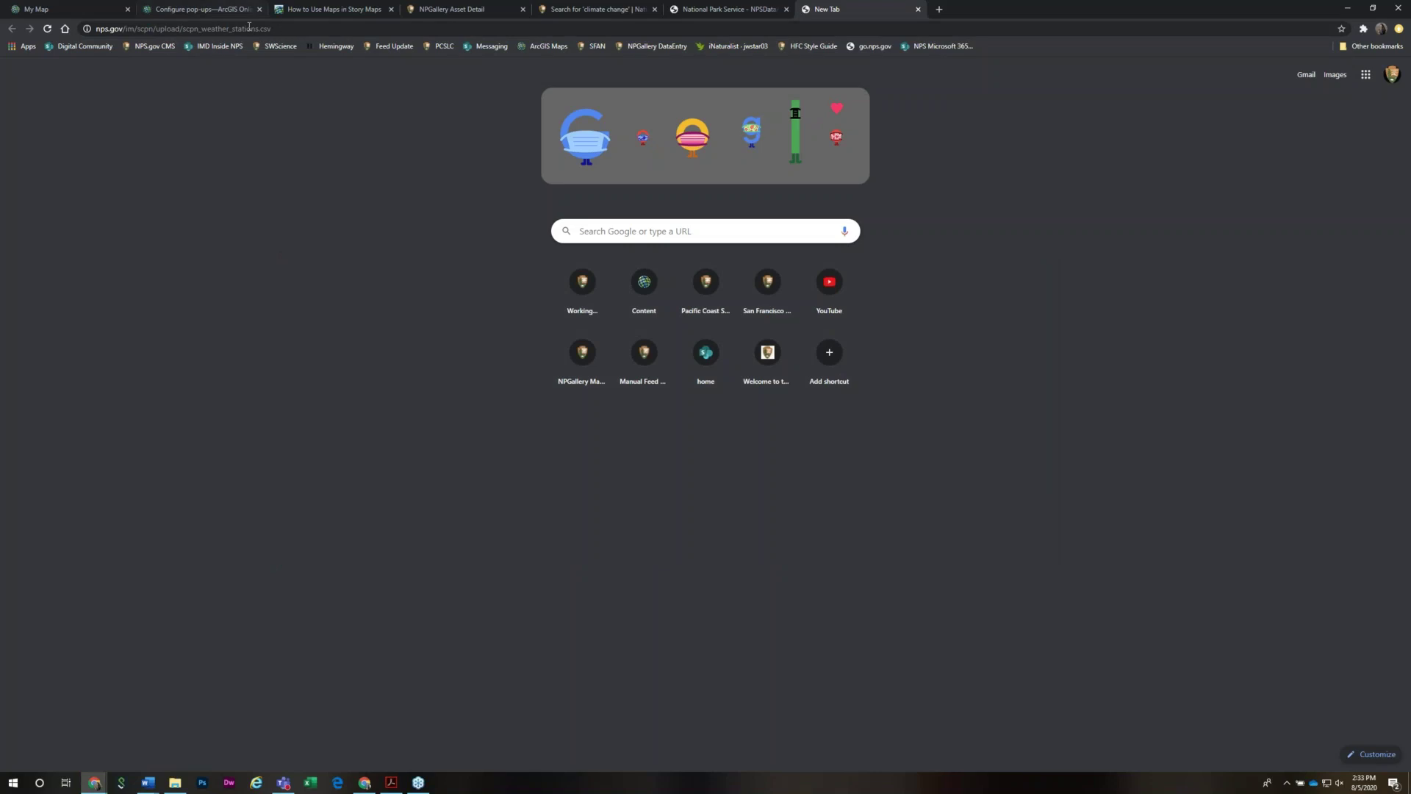
click(249, 27)
key(ctrl+c)
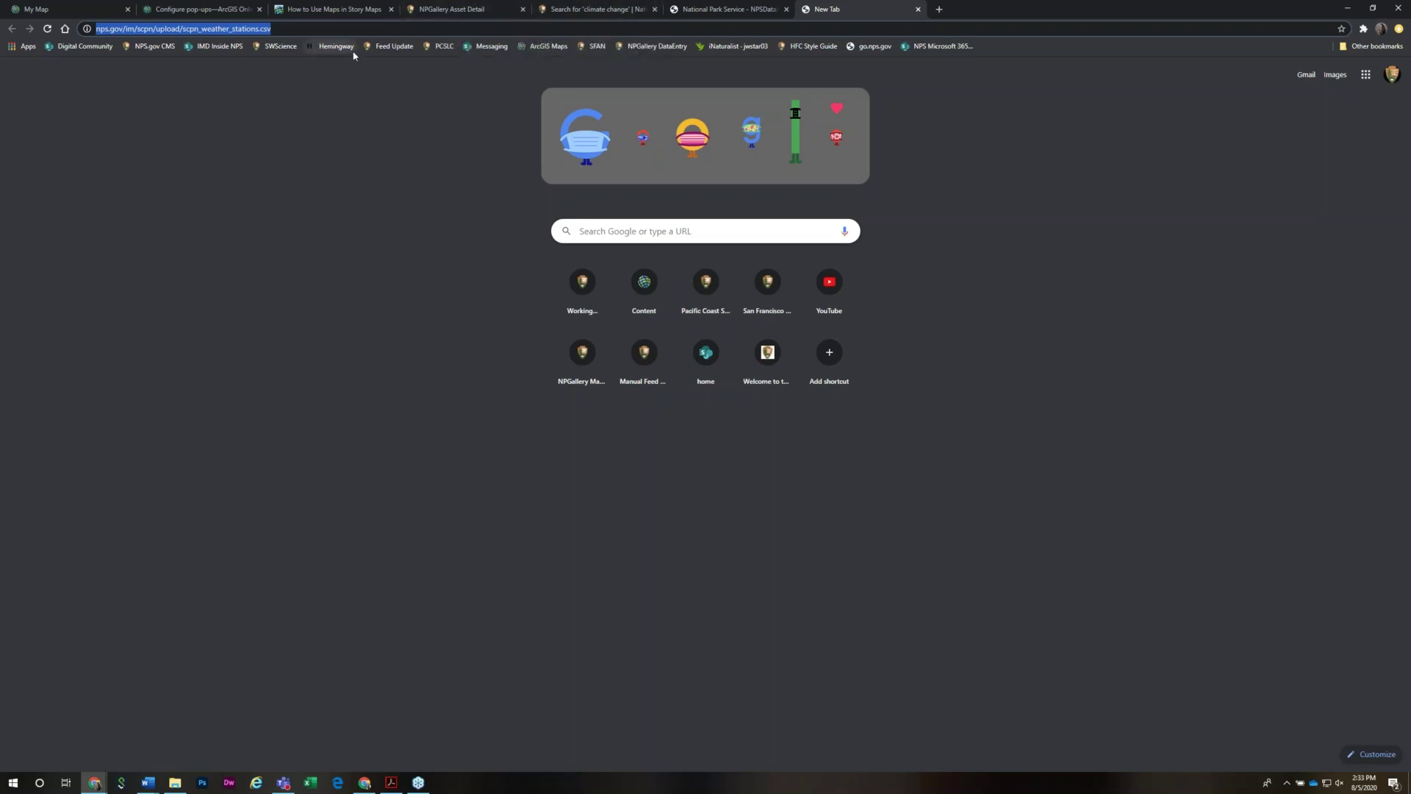
Try to add the copied weather stations URL to My Map as a CSV File layer from the web
click(28, 9)
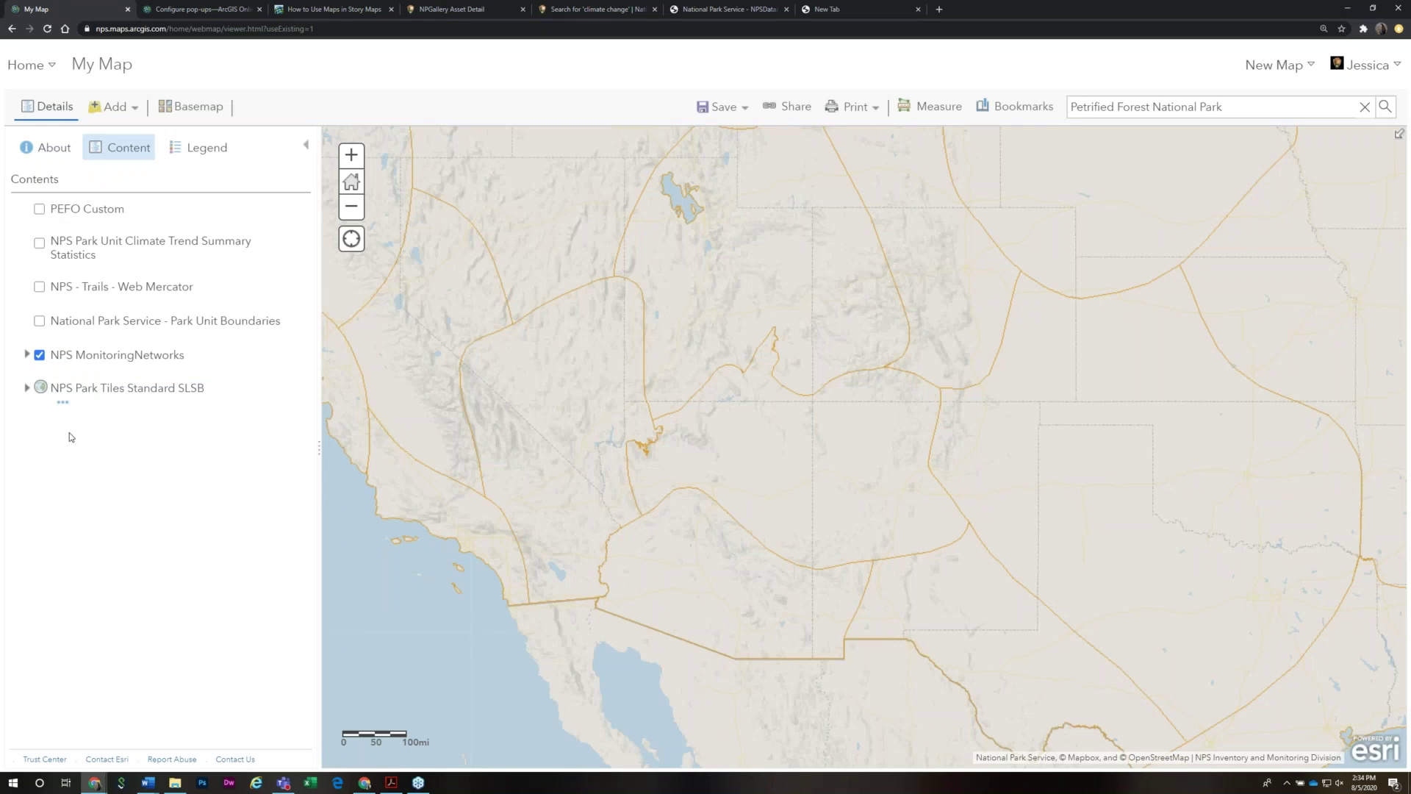
click(112, 115)
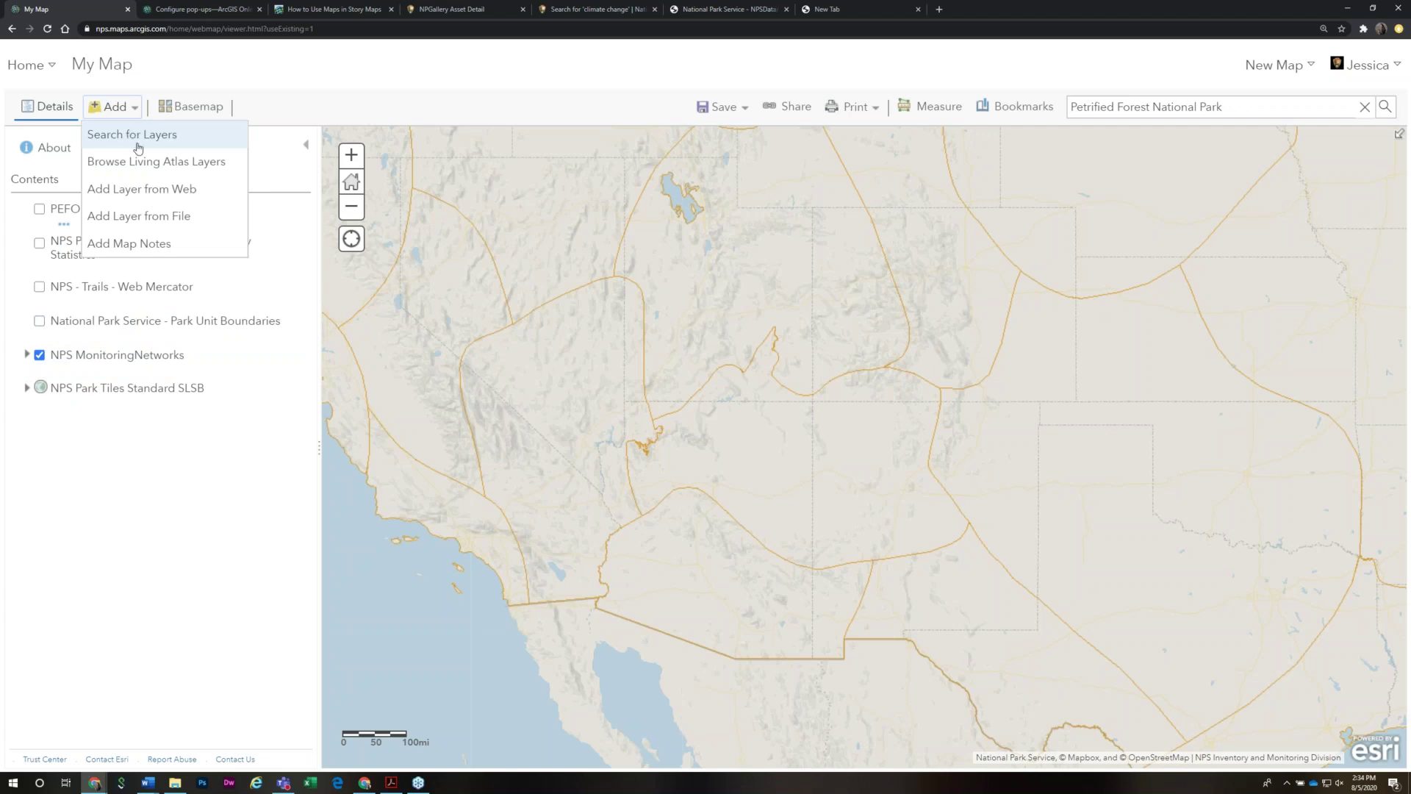
click(157, 190)
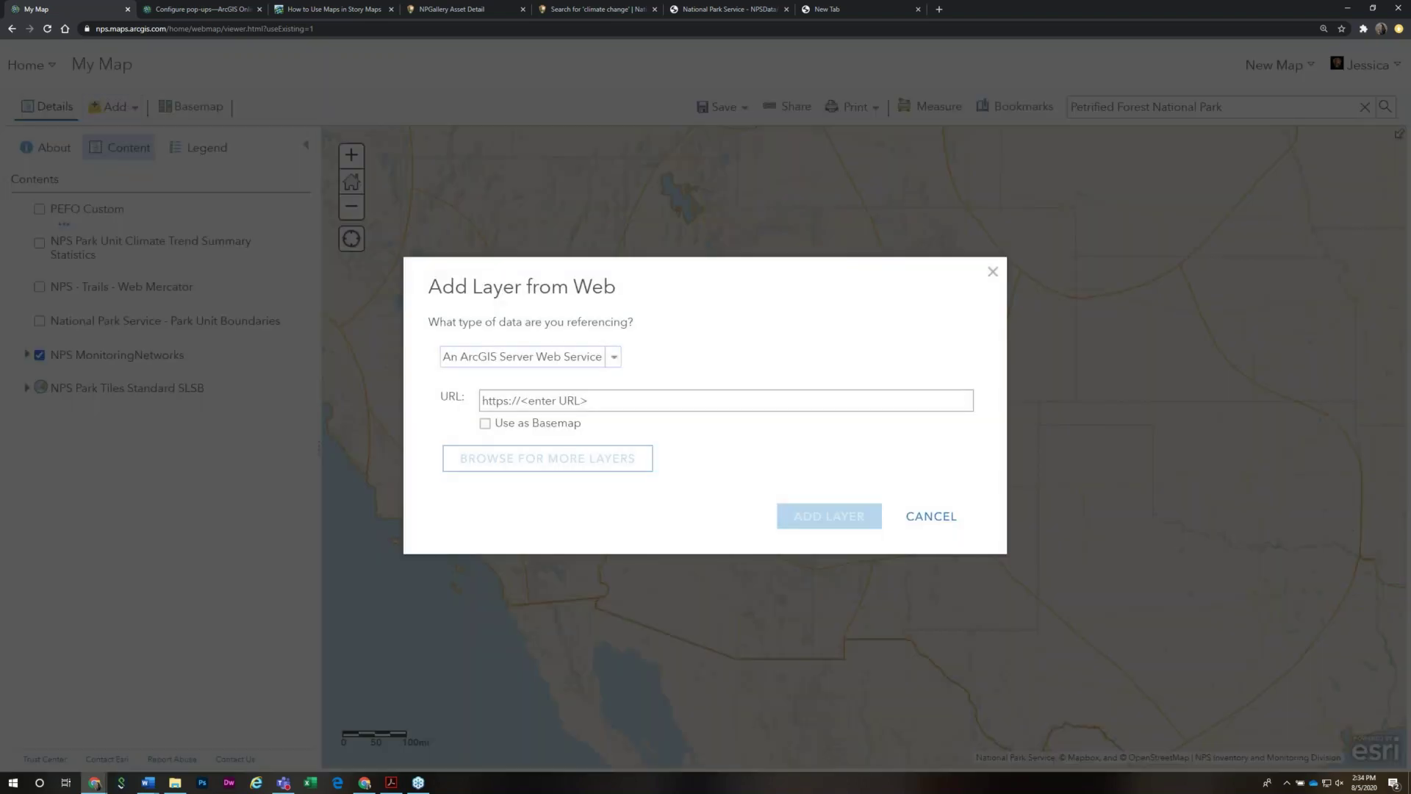
click(614, 358)
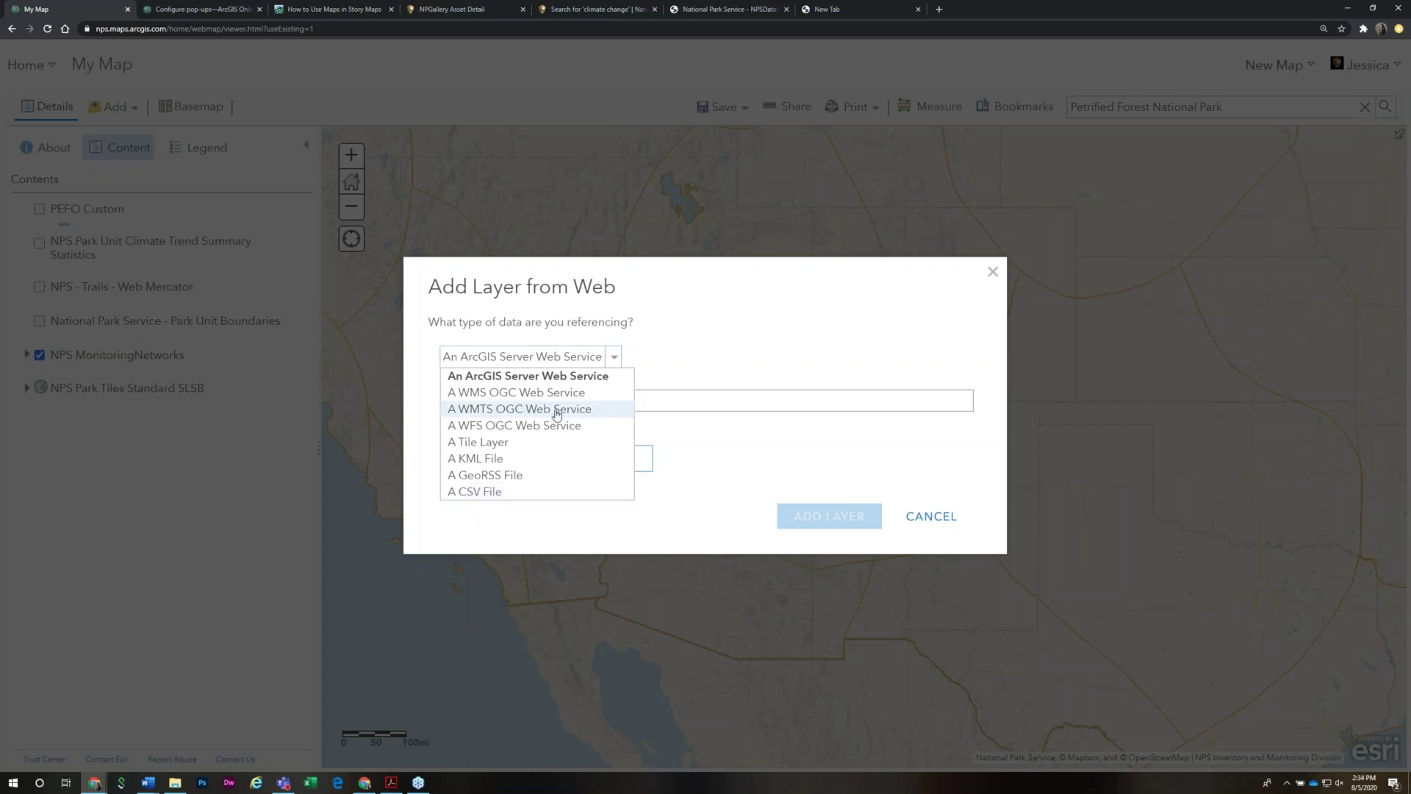
click(498, 498)
click(594, 416)
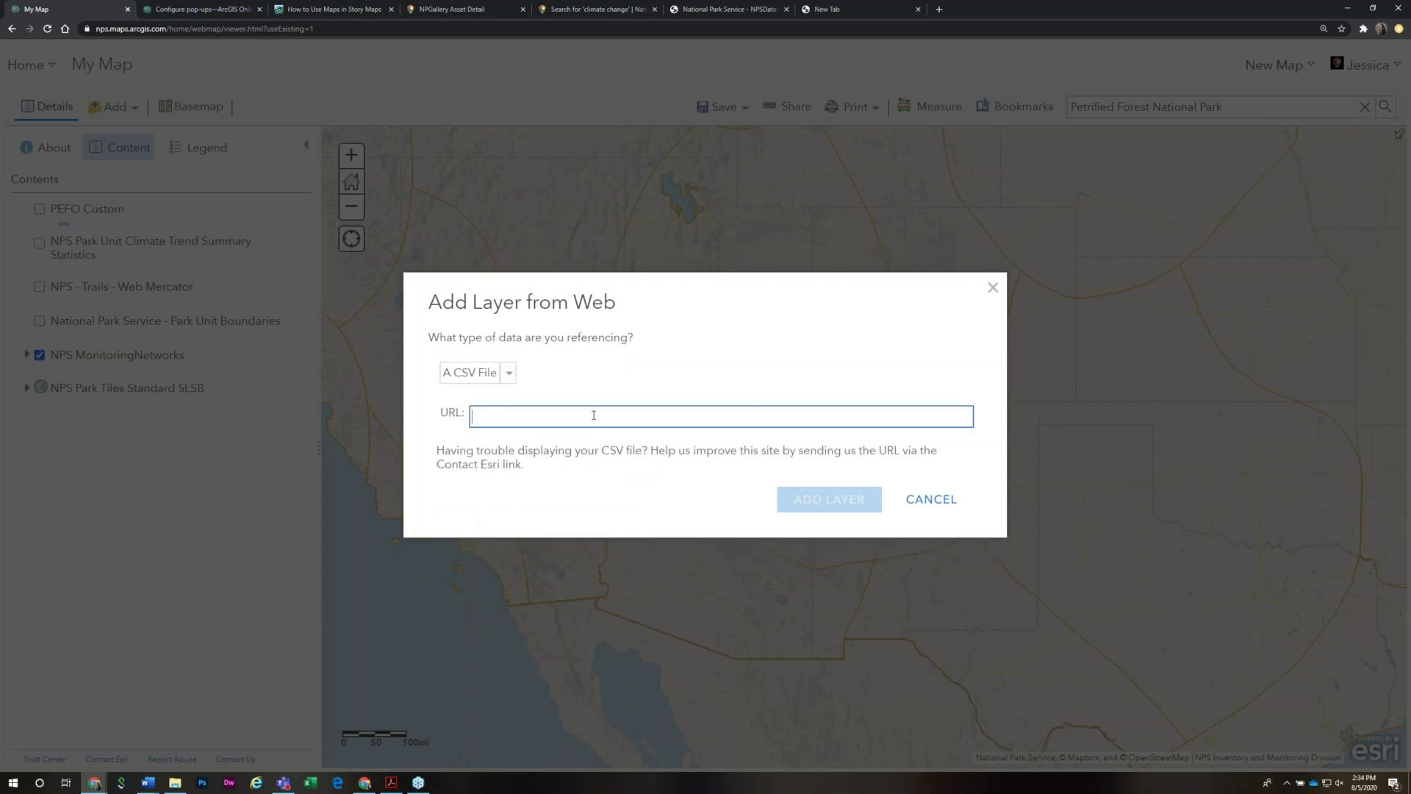
key(ctrl+v)
click(851, 507)
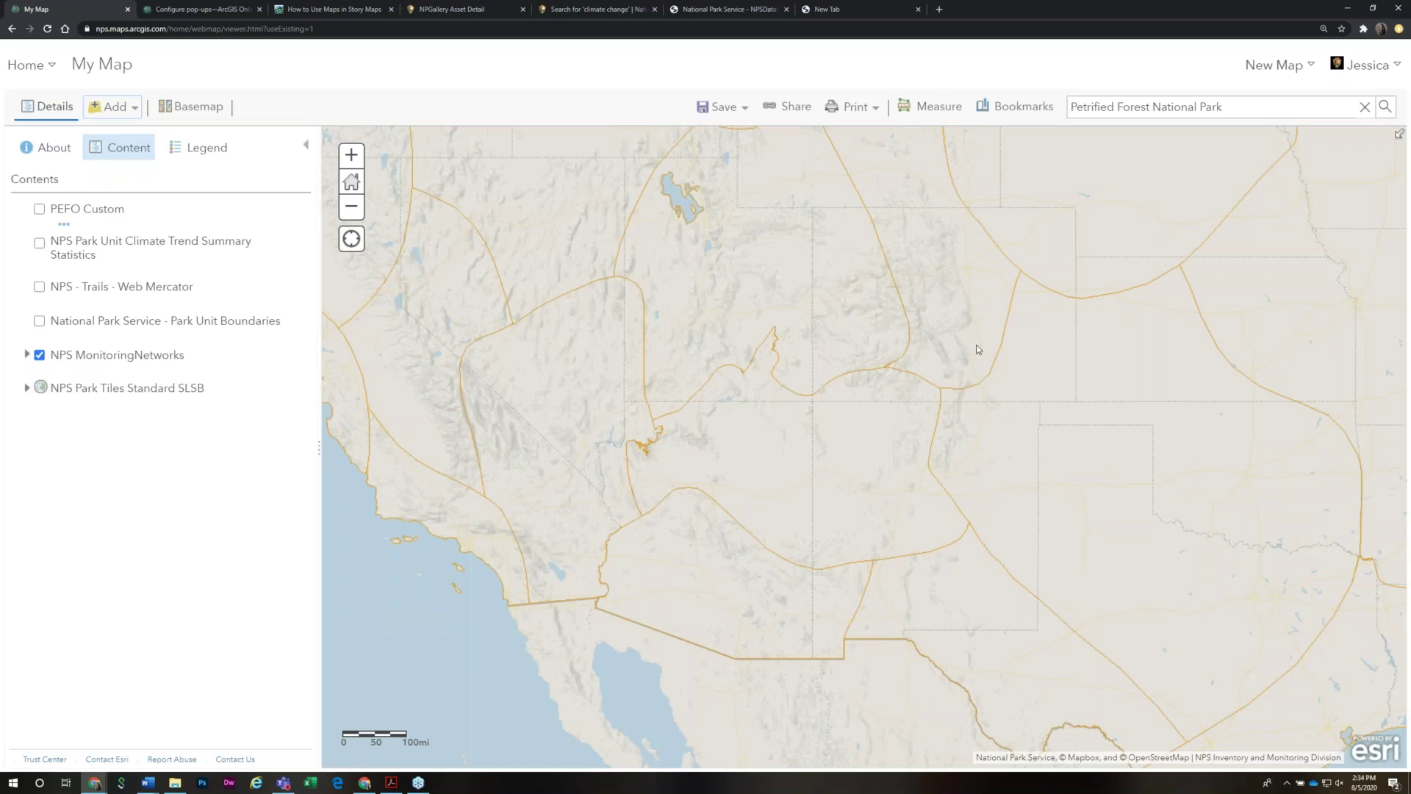
drag(956, 322, 1012, 316)
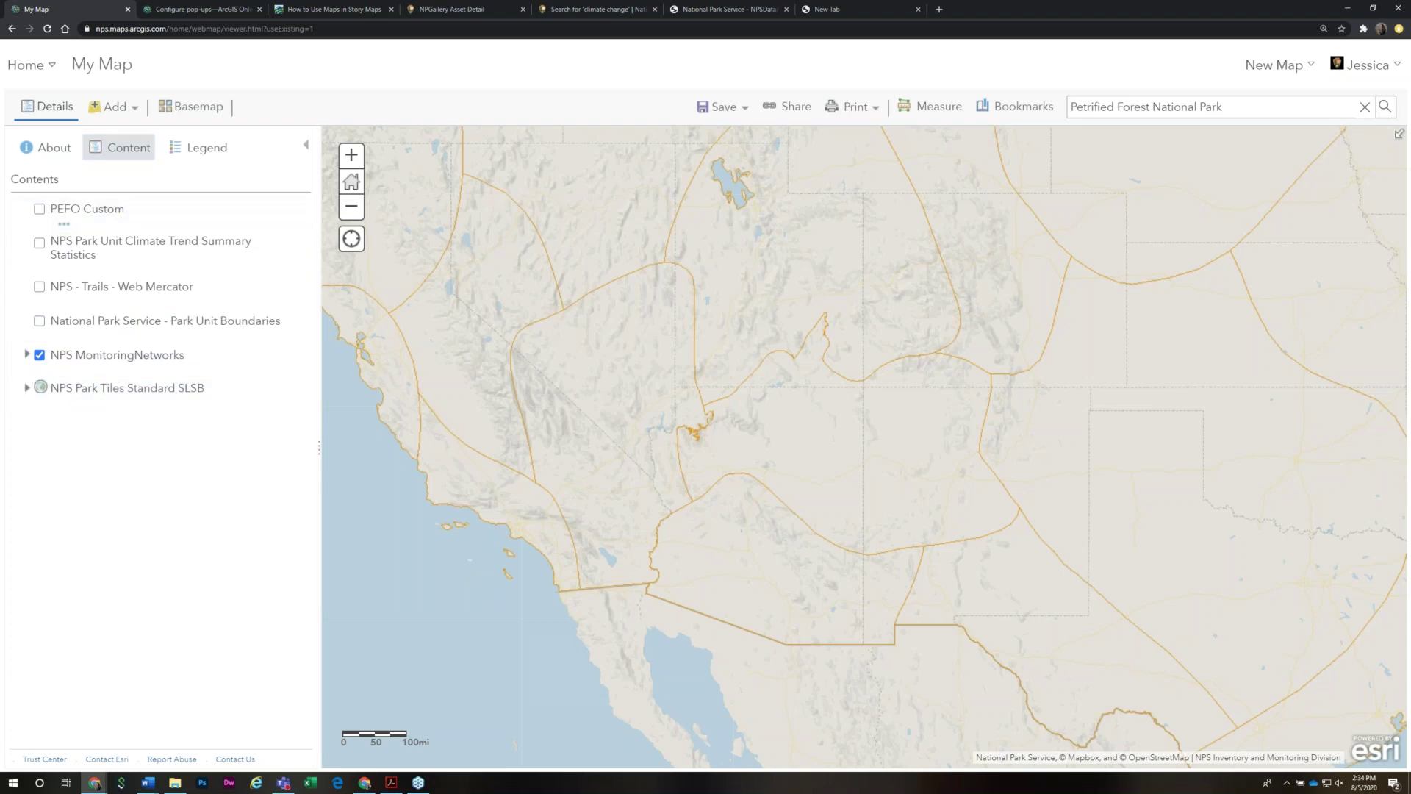
click(120, 110)
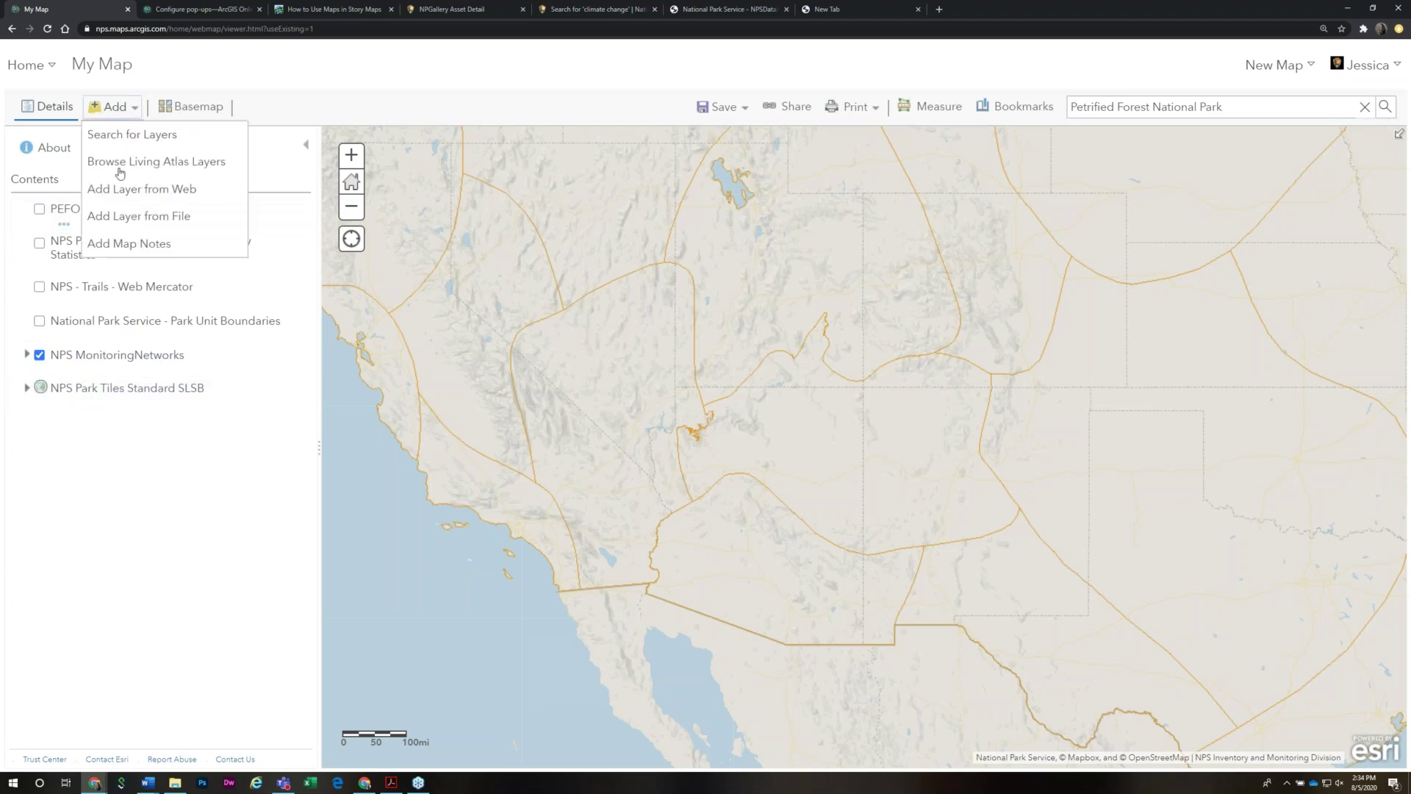
click(148, 192)
click(599, 416)
key(ctrl+v)
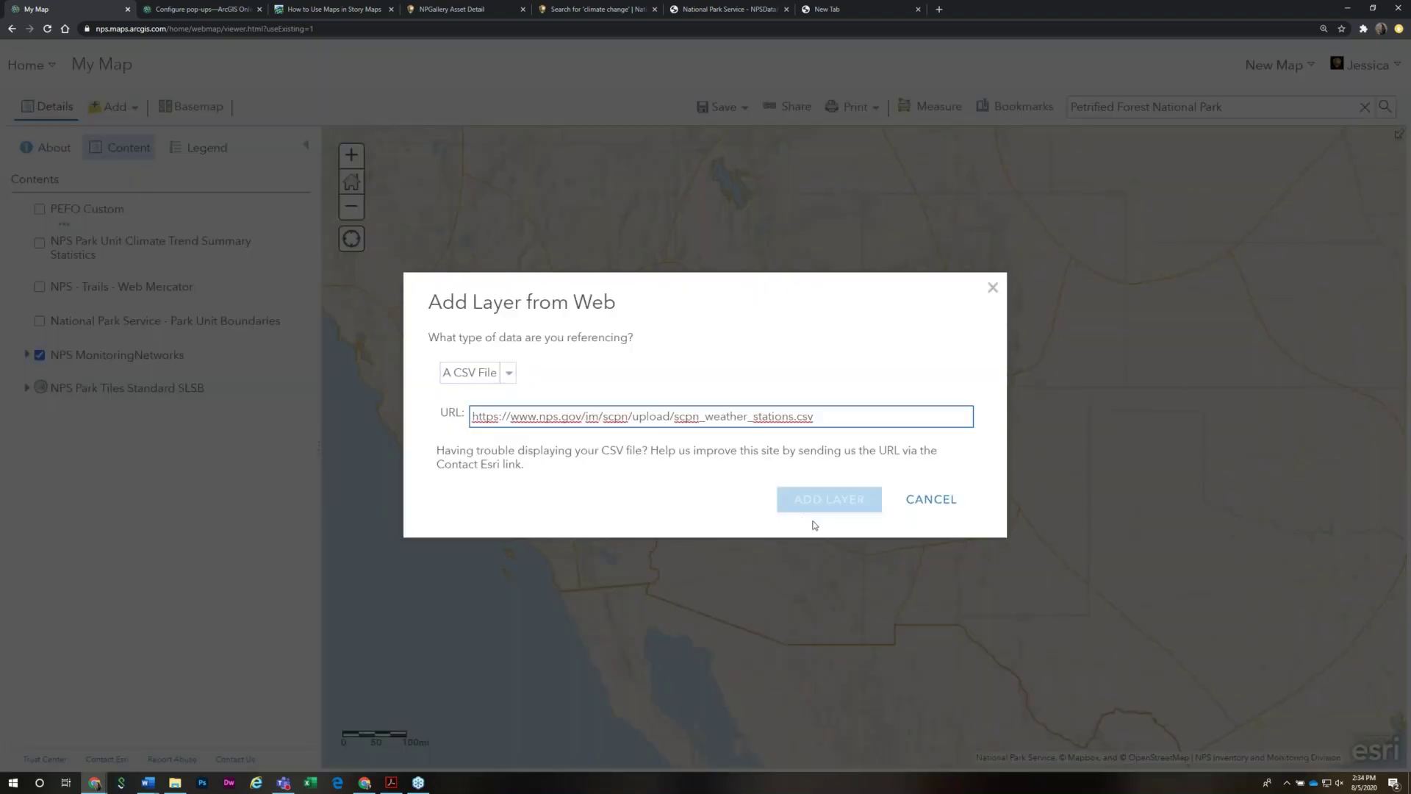
click(827, 503)
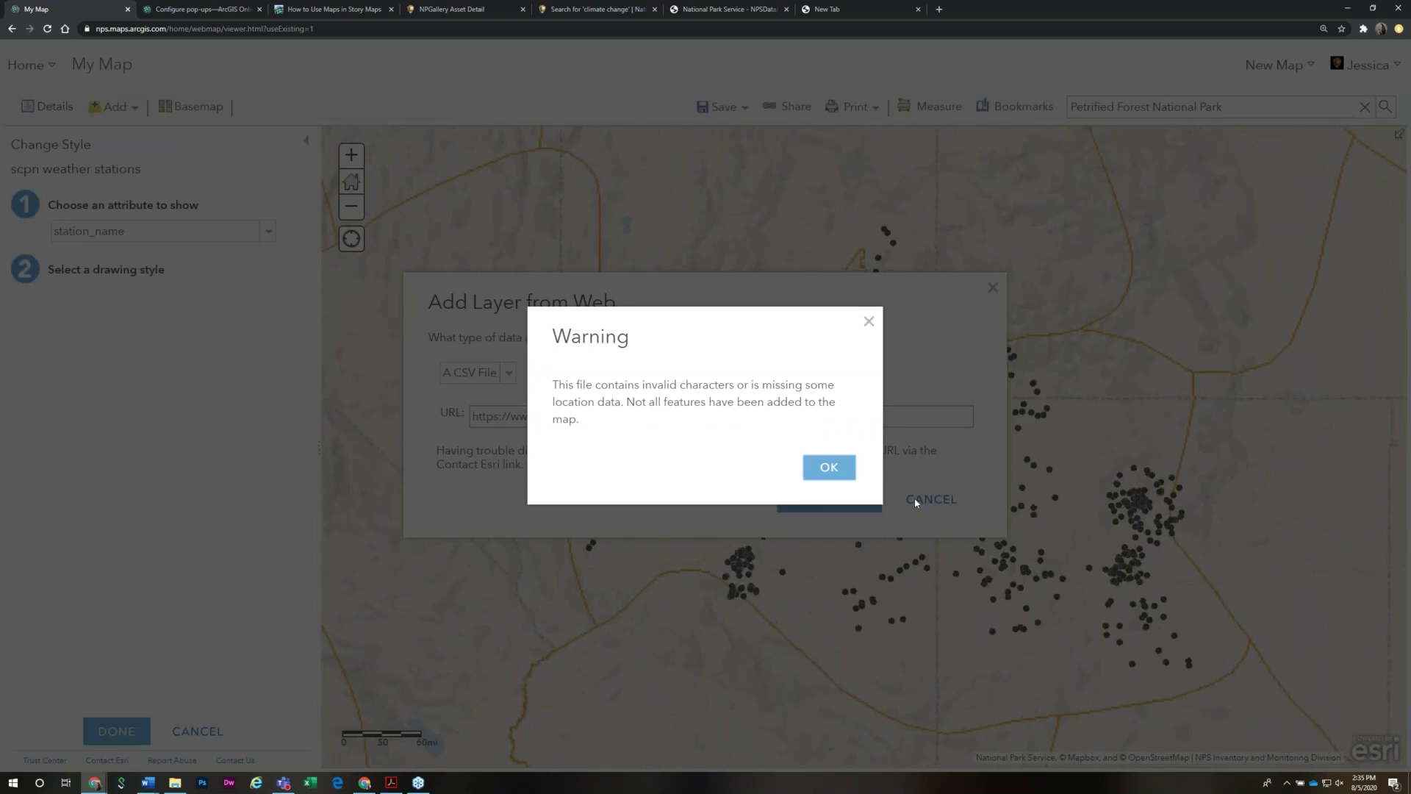
click(870, 324)
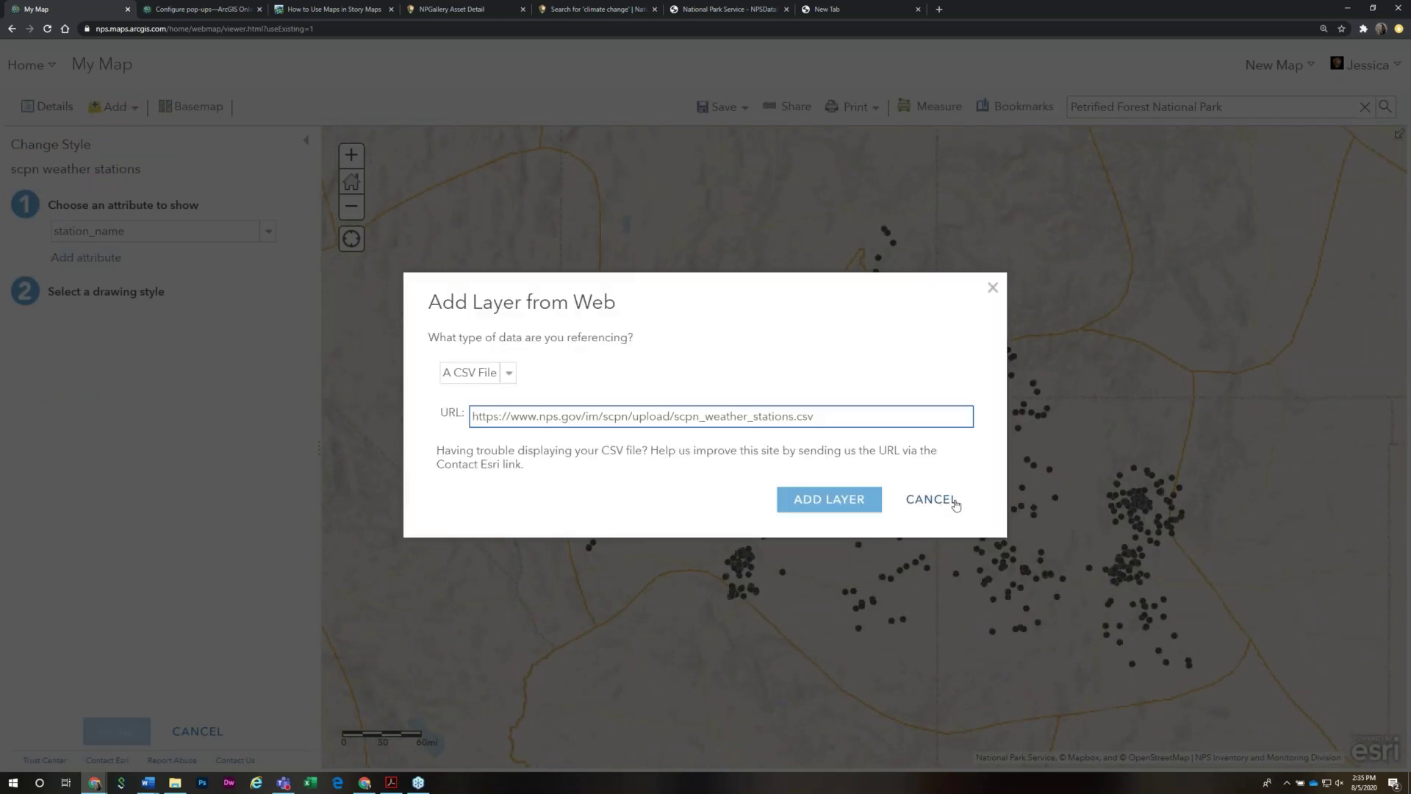
click(939, 499)
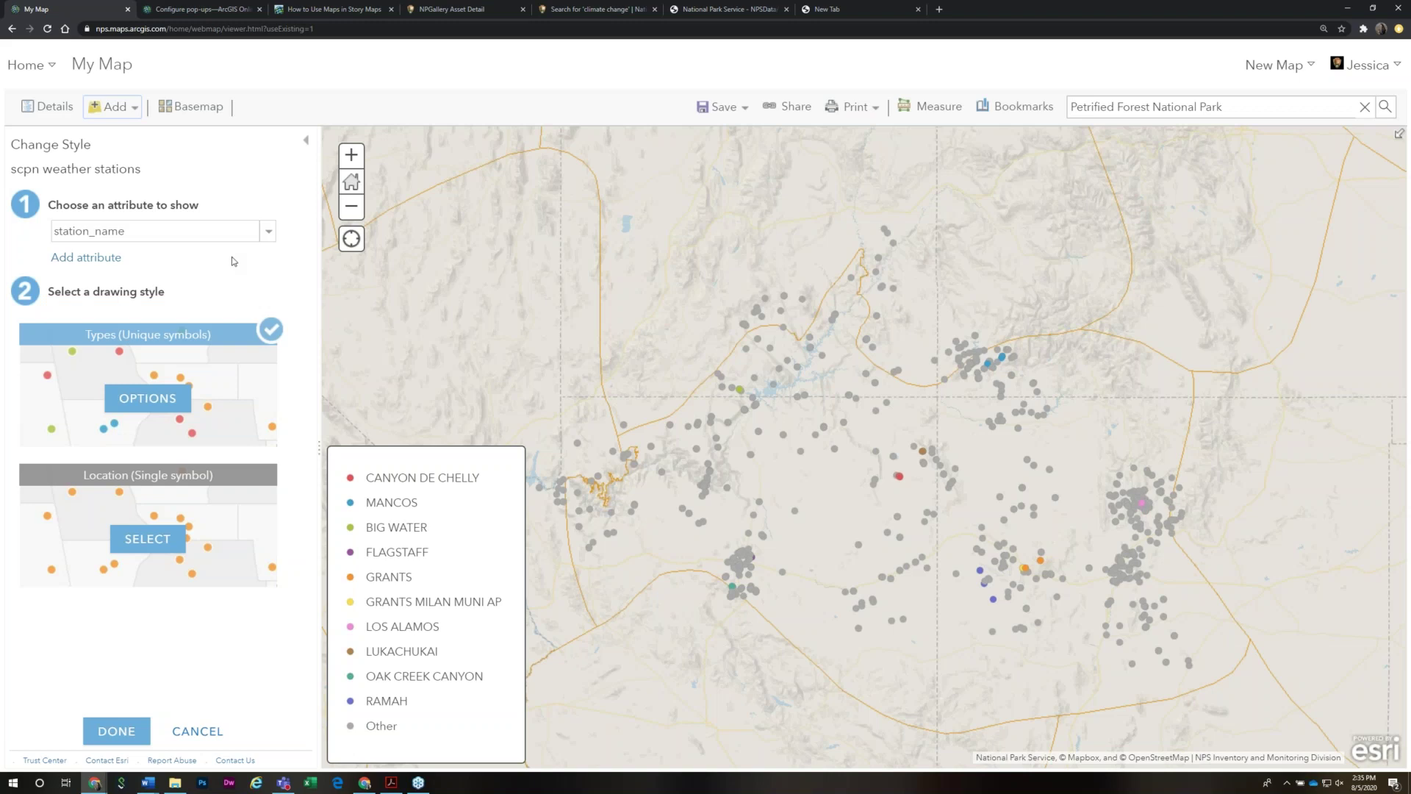
Look through the weather stations layer's attributes and set its style to Show location only
click(267, 233)
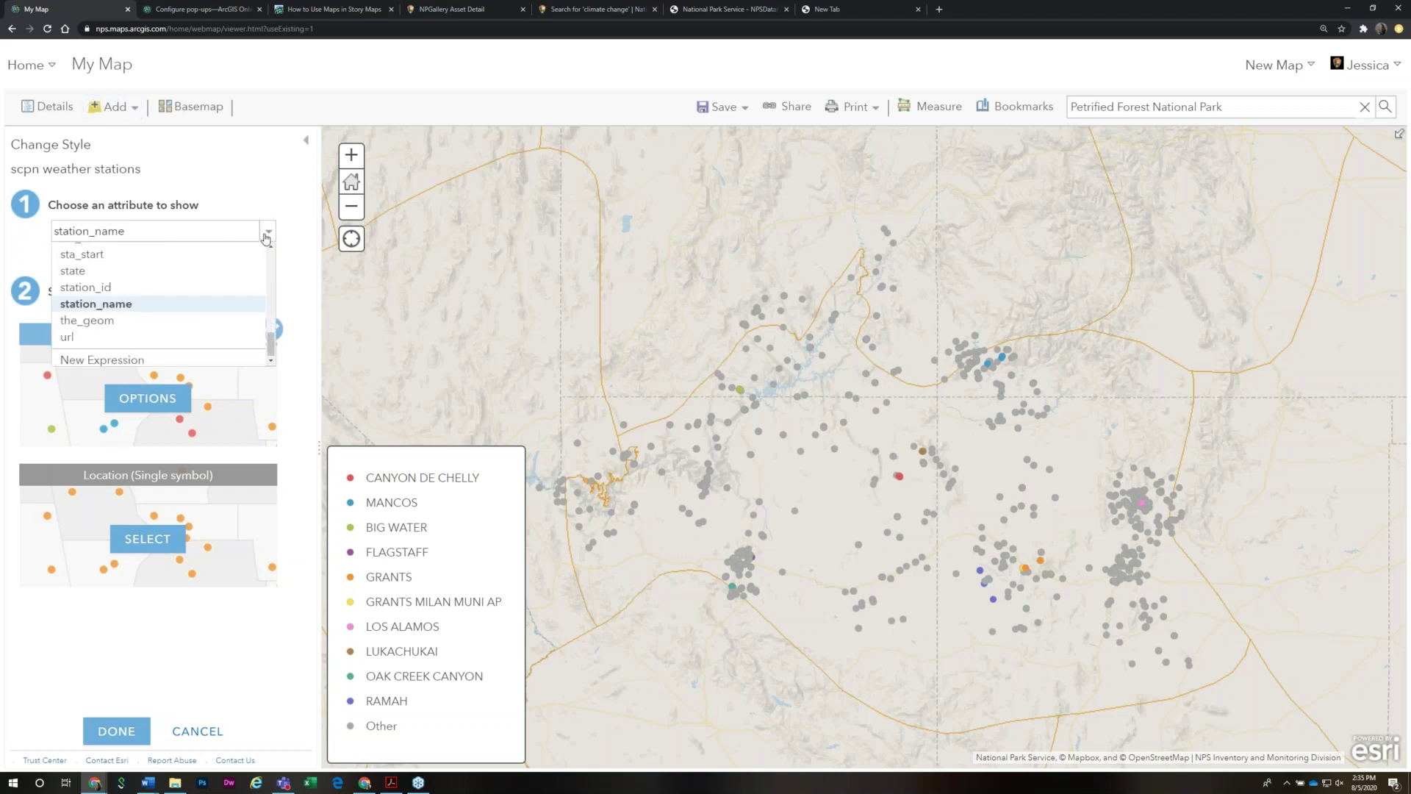
scroll(272, 352, down, 1)
drag(272, 352, 267, 249)
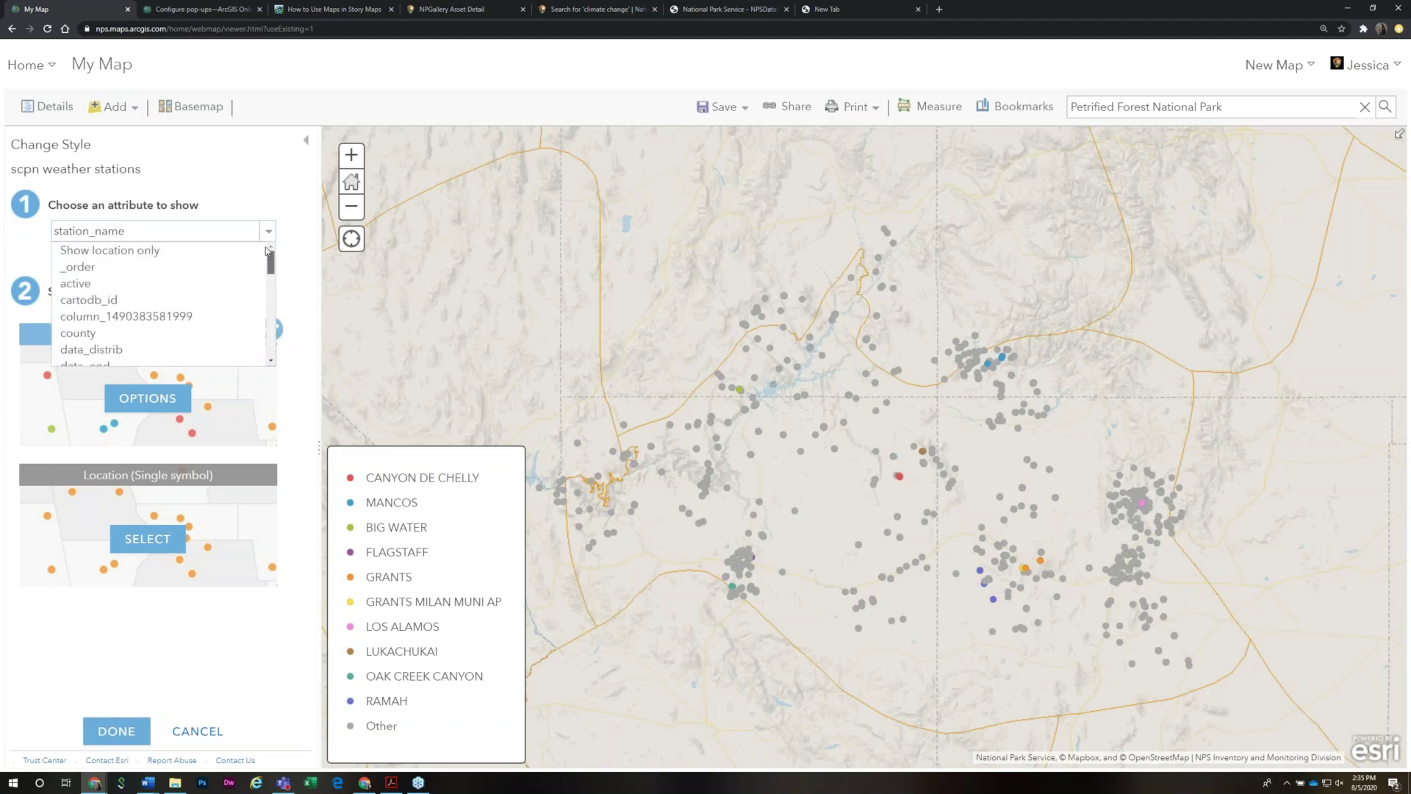
drag(266, 250, 270, 337)
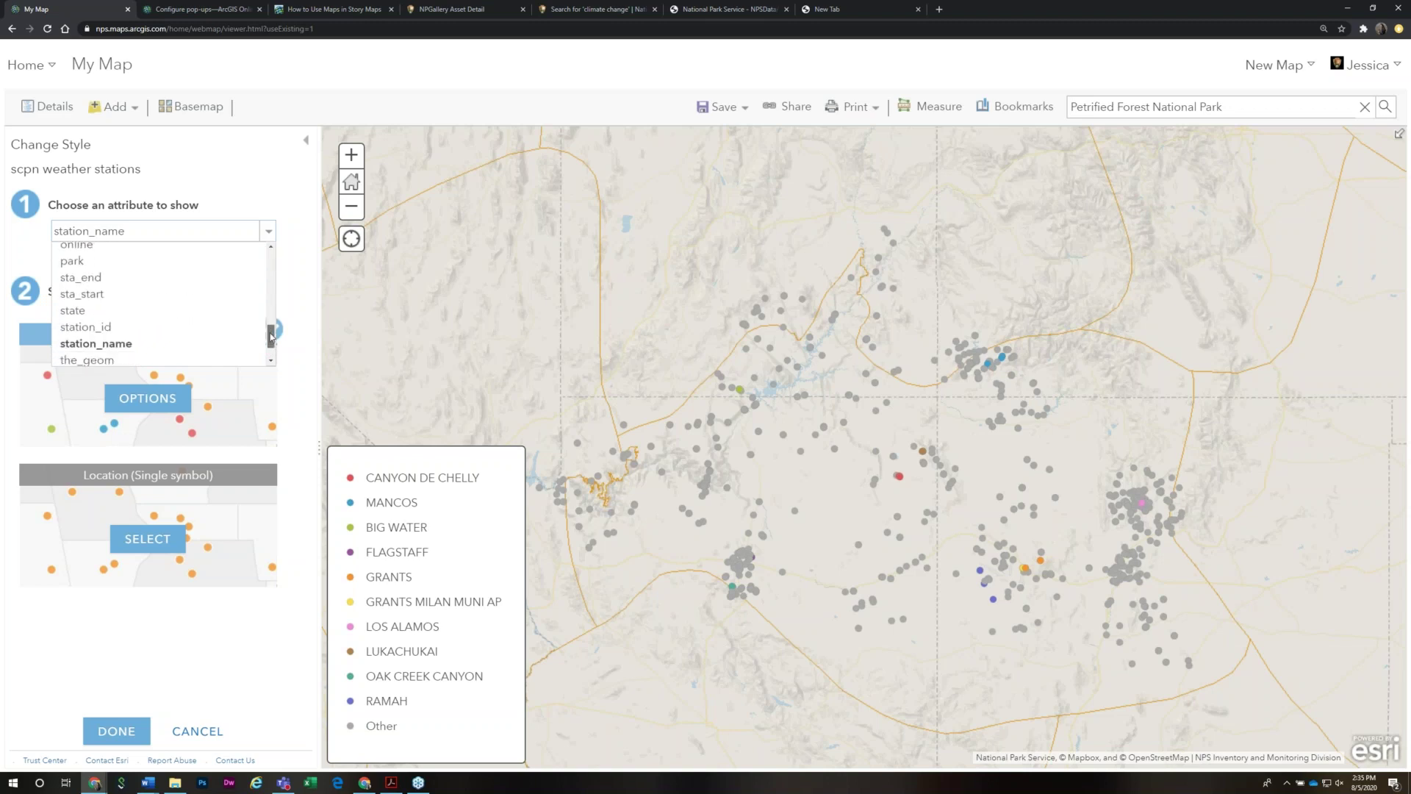
drag(271, 338, 268, 258)
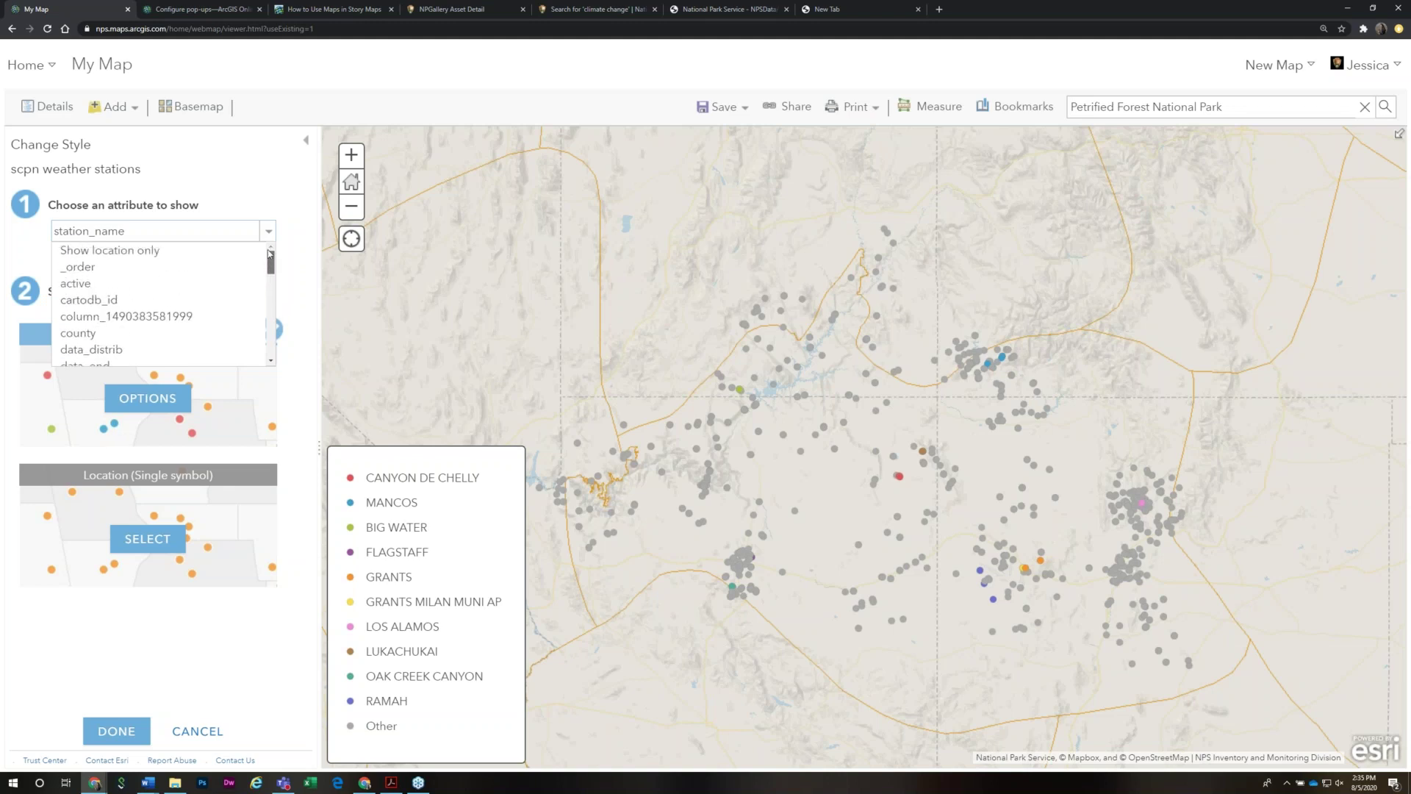
click(144, 251)
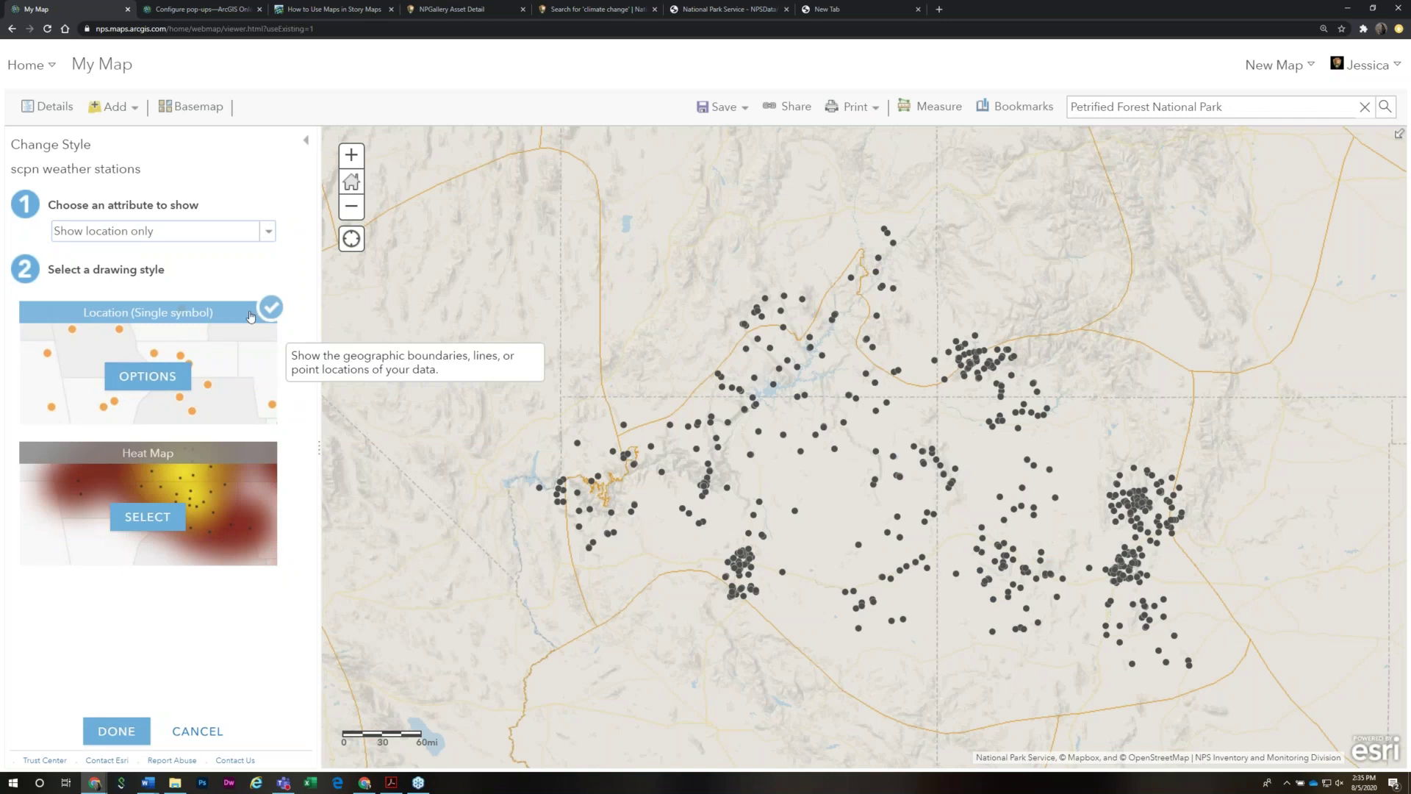
Change the weather stations' symbol to the black National Park Service umbrella and enlarge it
click(148, 376)
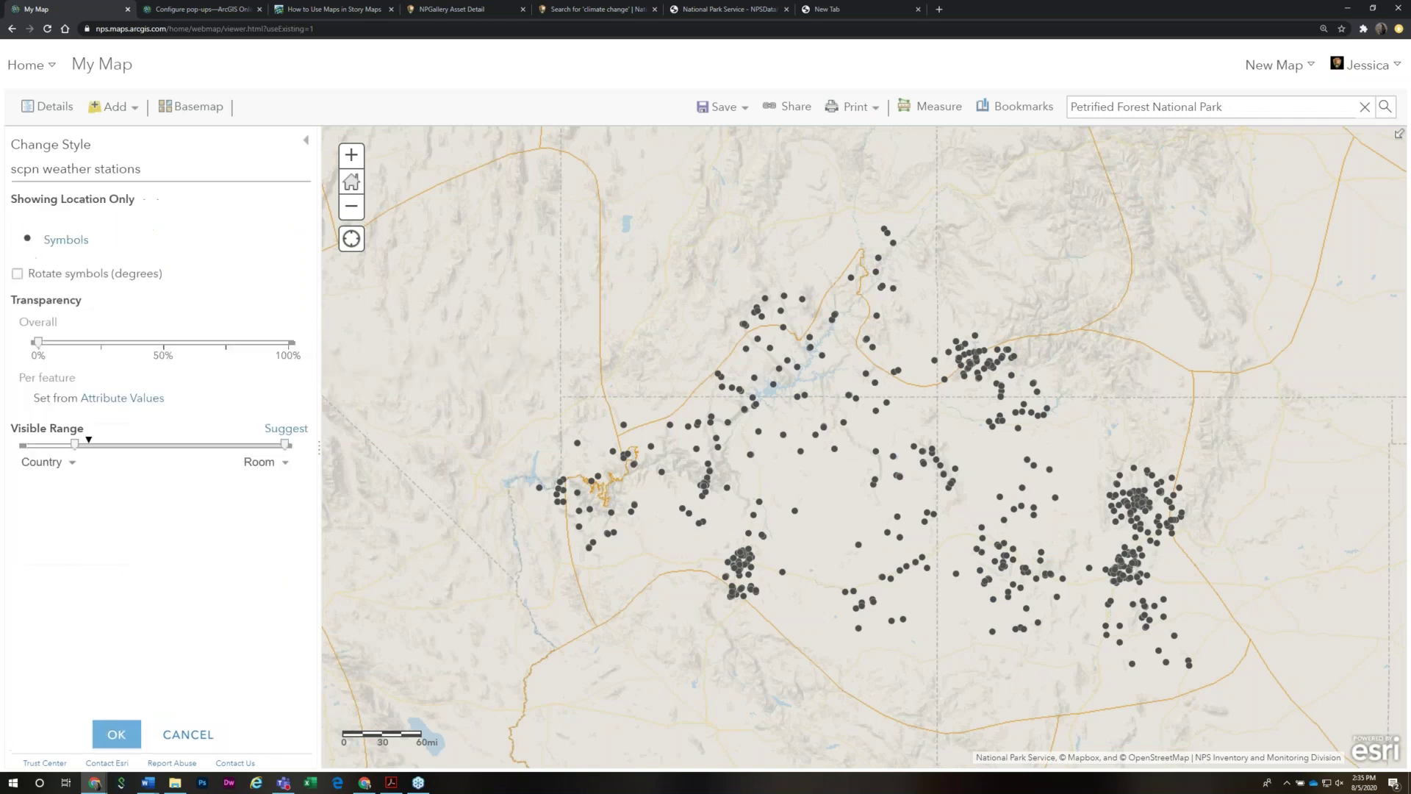
click(66, 239)
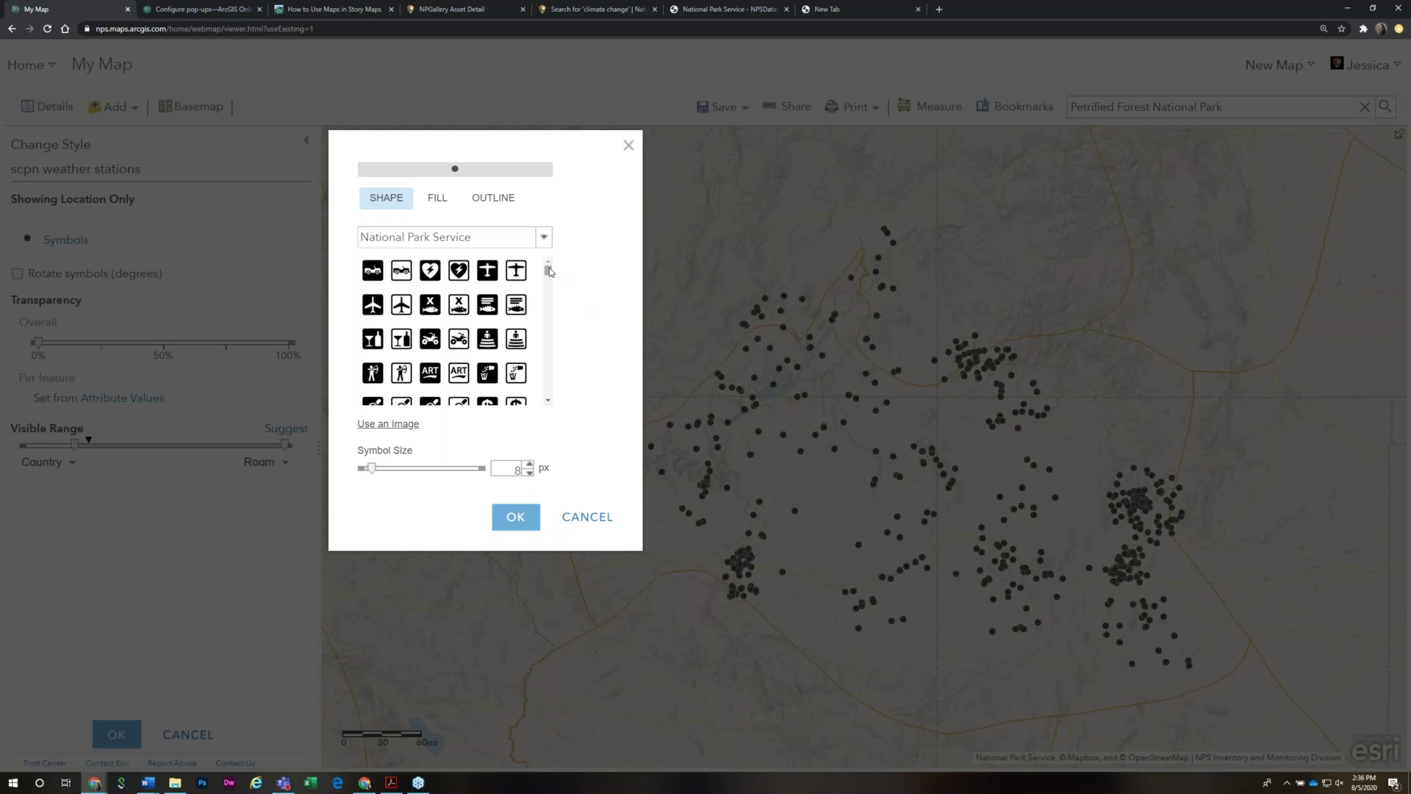
click(543, 238)
click(543, 239)
scroll(548, 279, down, 1)
drag(548, 276, 549, 281)
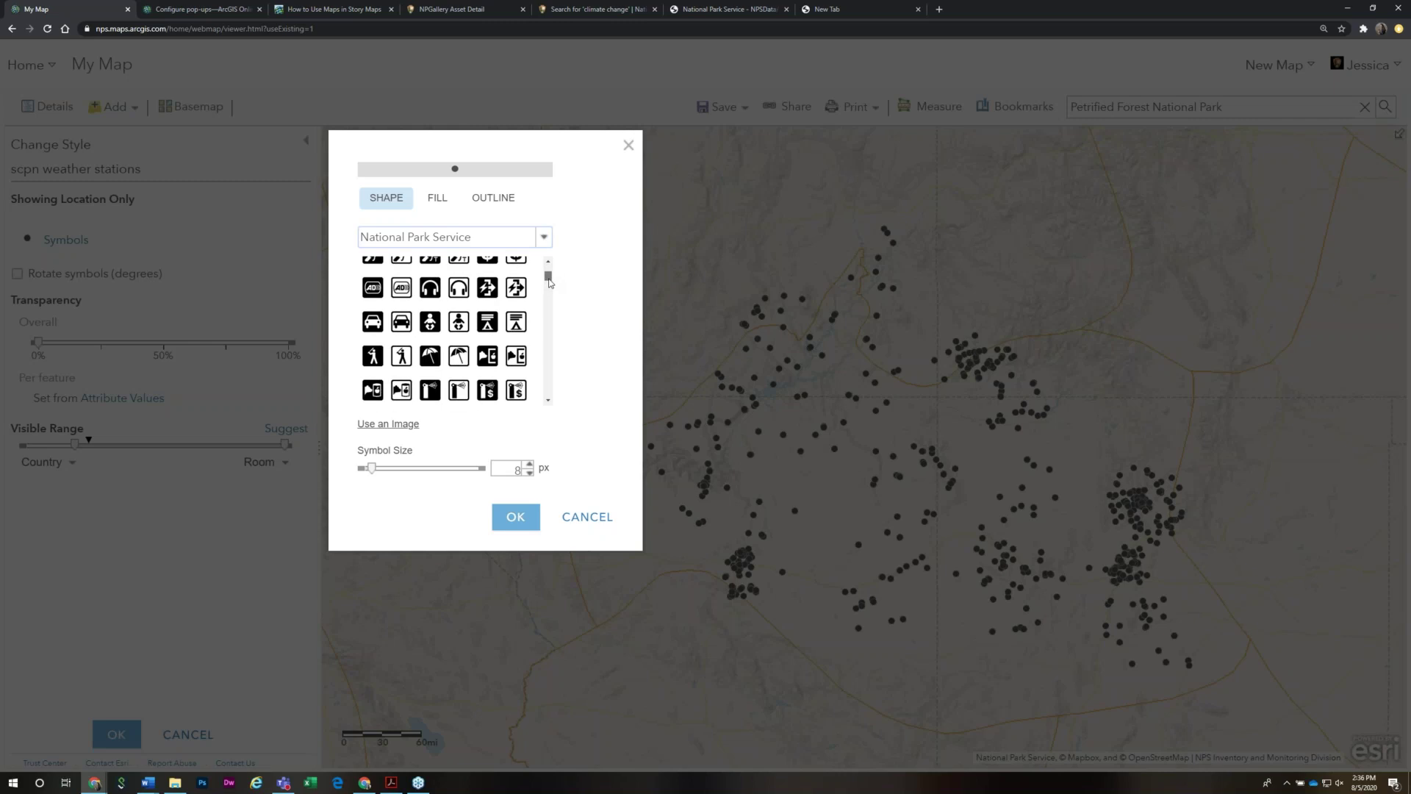
click(433, 356)
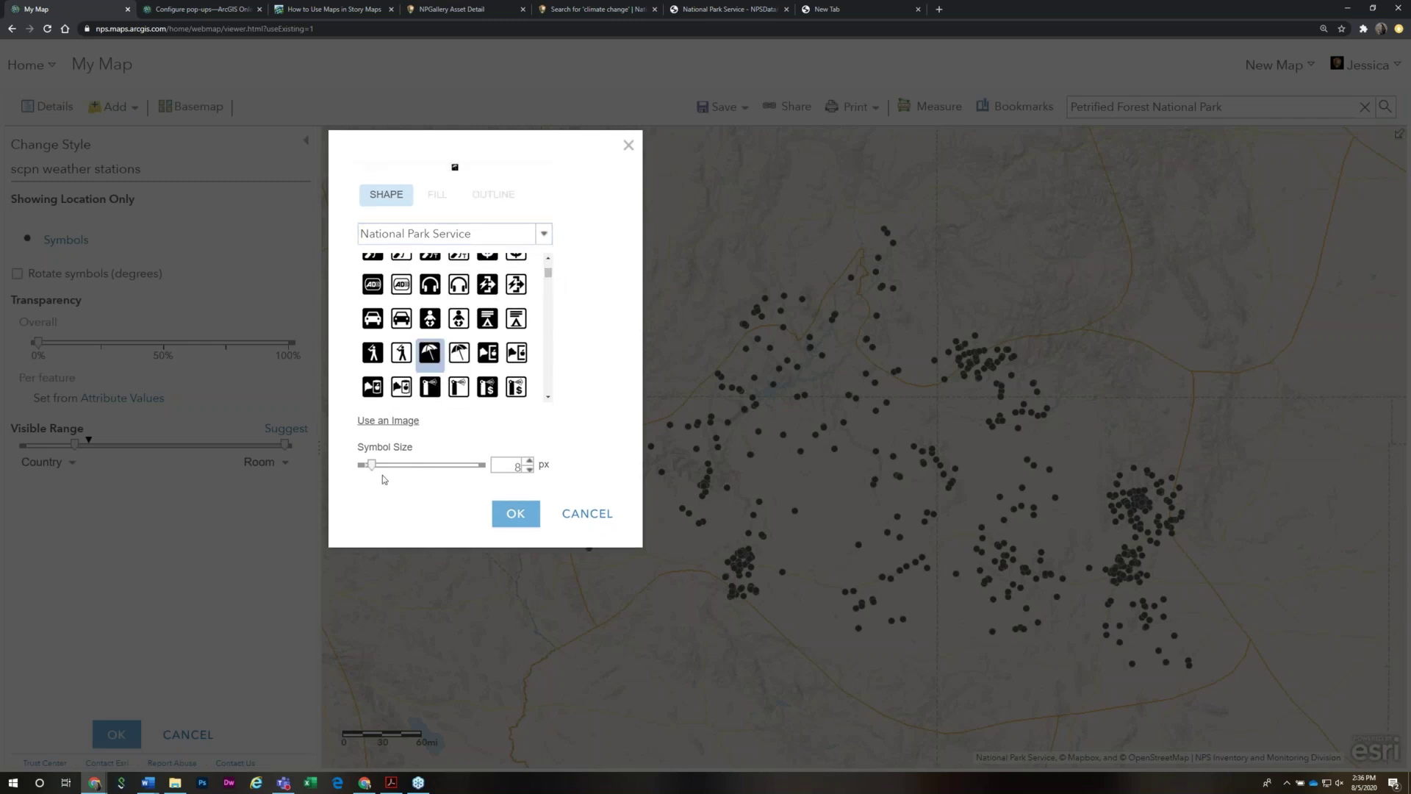
drag(371, 465, 385, 478)
click(528, 527)
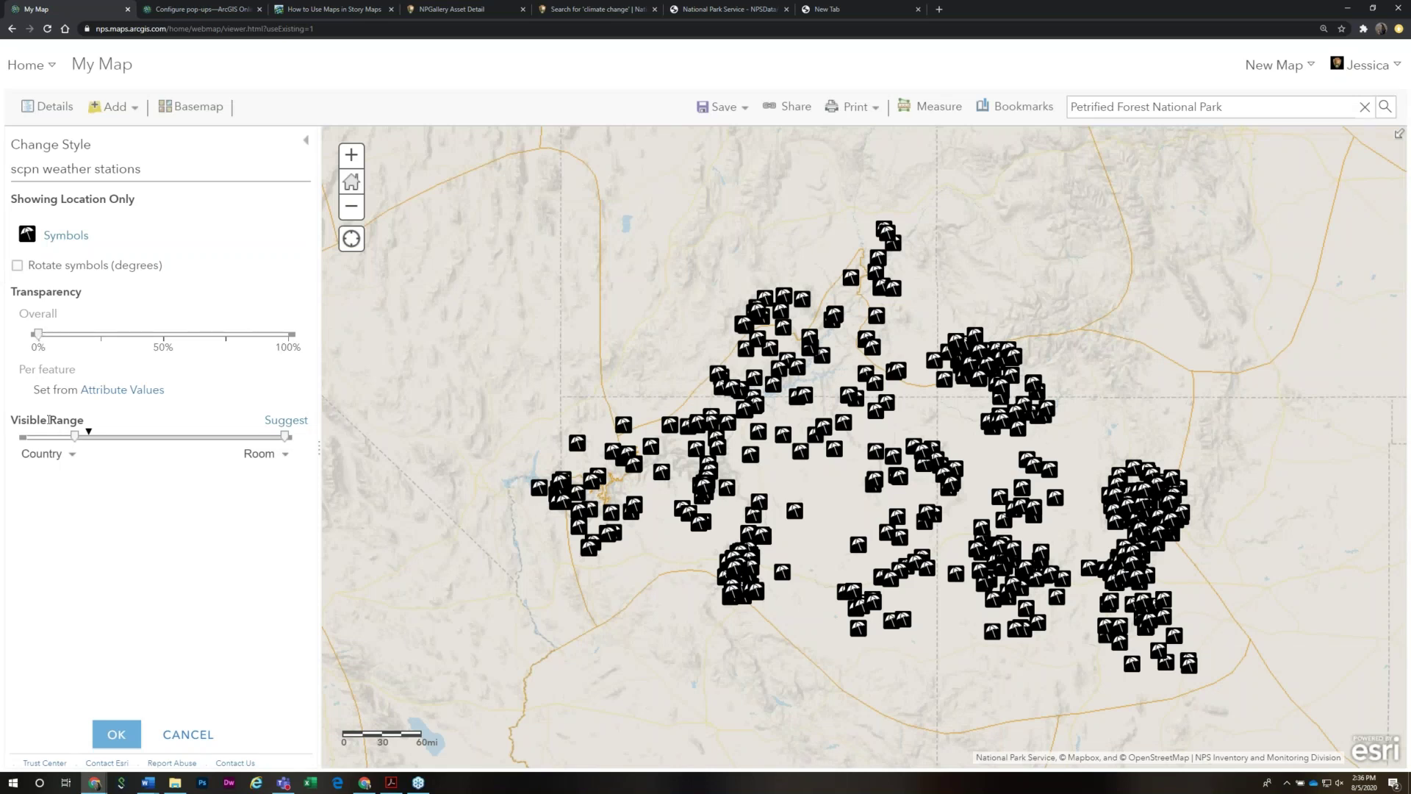
Limit the weather stations layer's visible range to Streets through Room and apply the style changes
drag(62, 421, 87, 420)
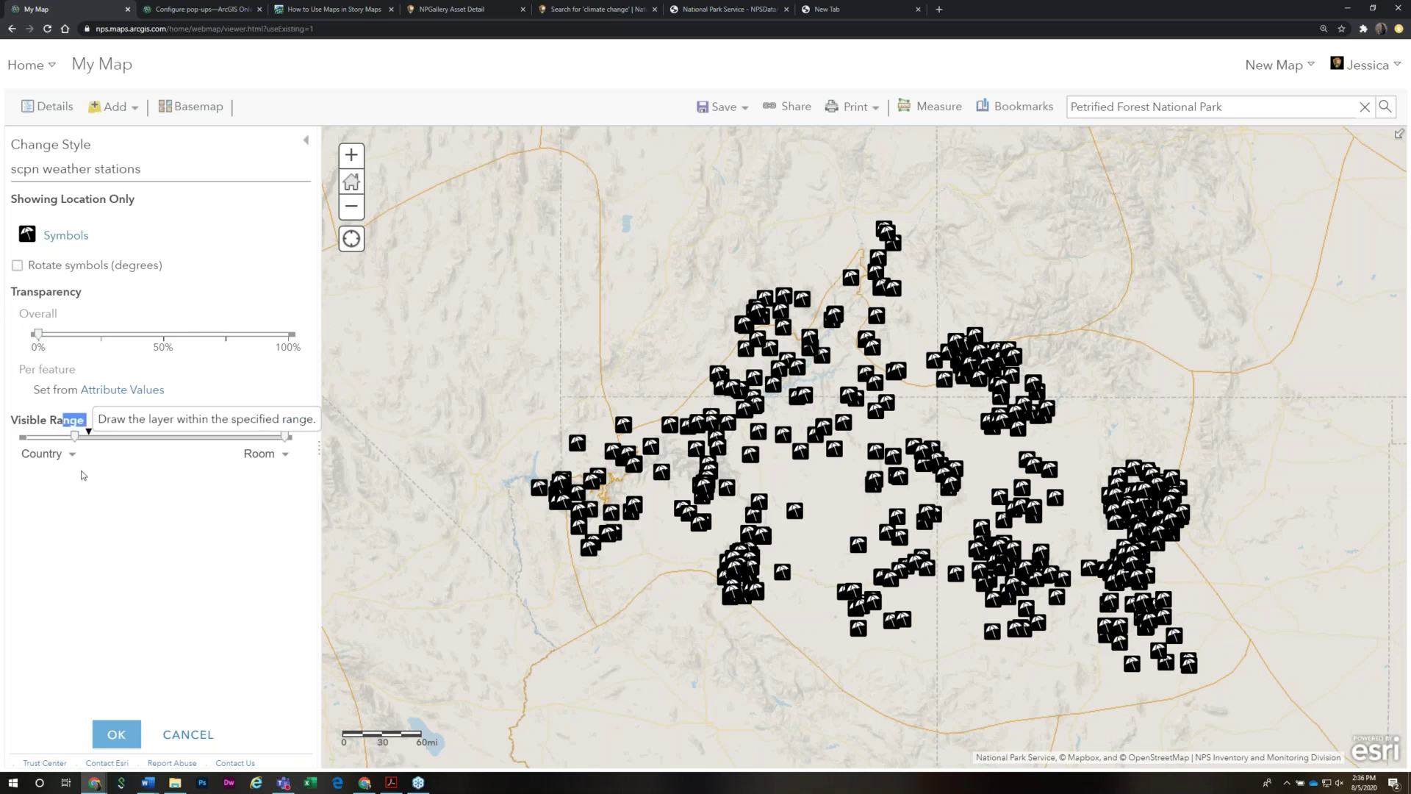
drag(74, 437, 200, 437)
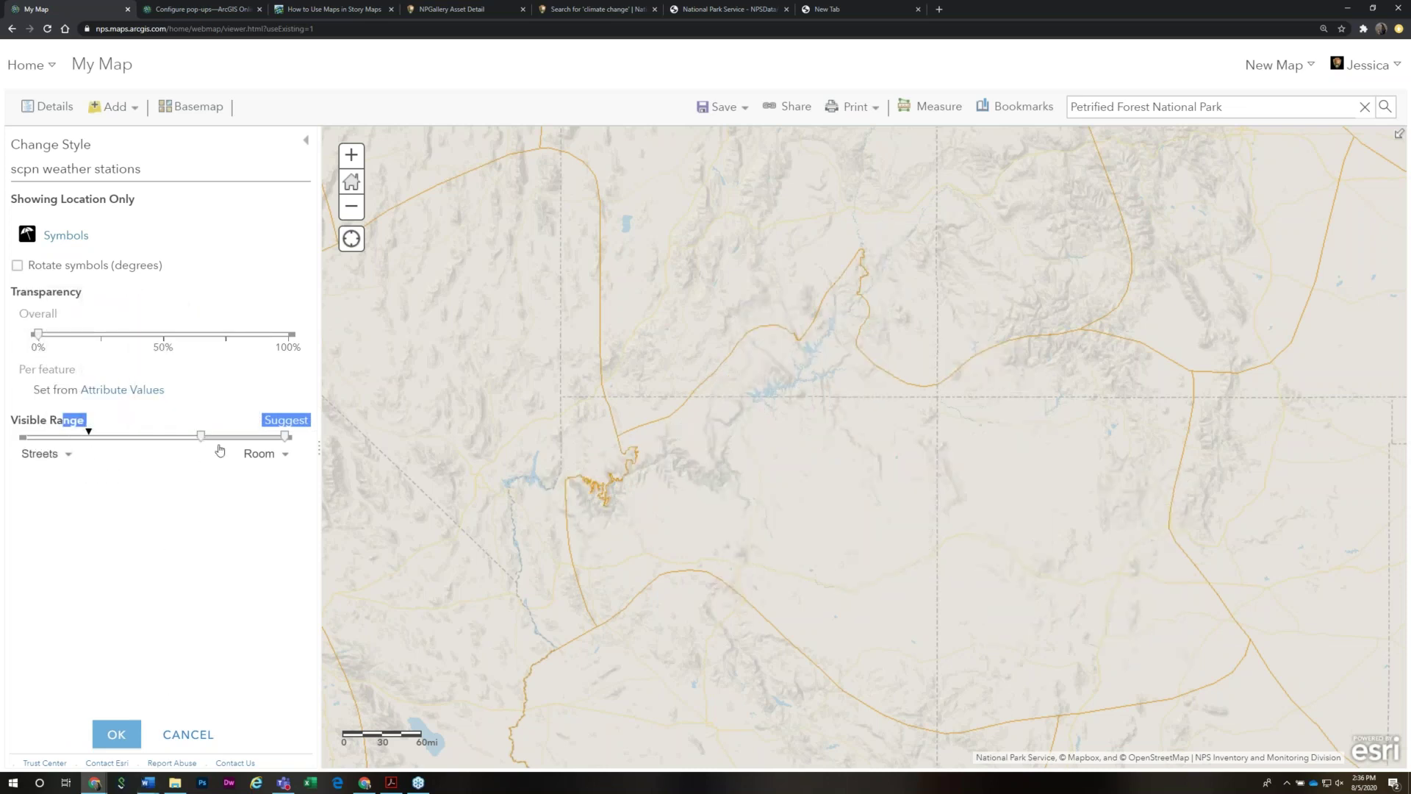
mouse_move(201, 439)
drag(241, 438, 114, 438)
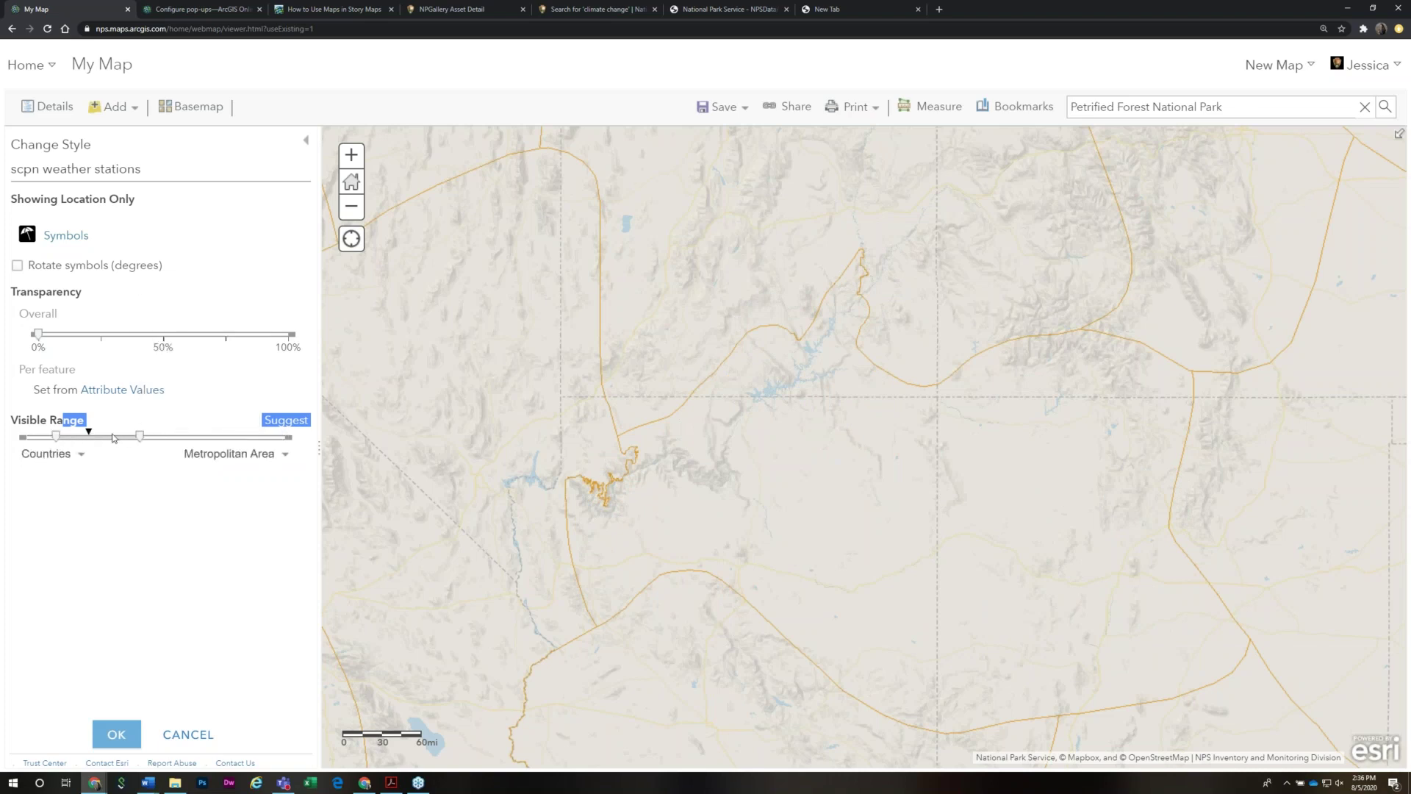
drag(114, 438, 267, 449)
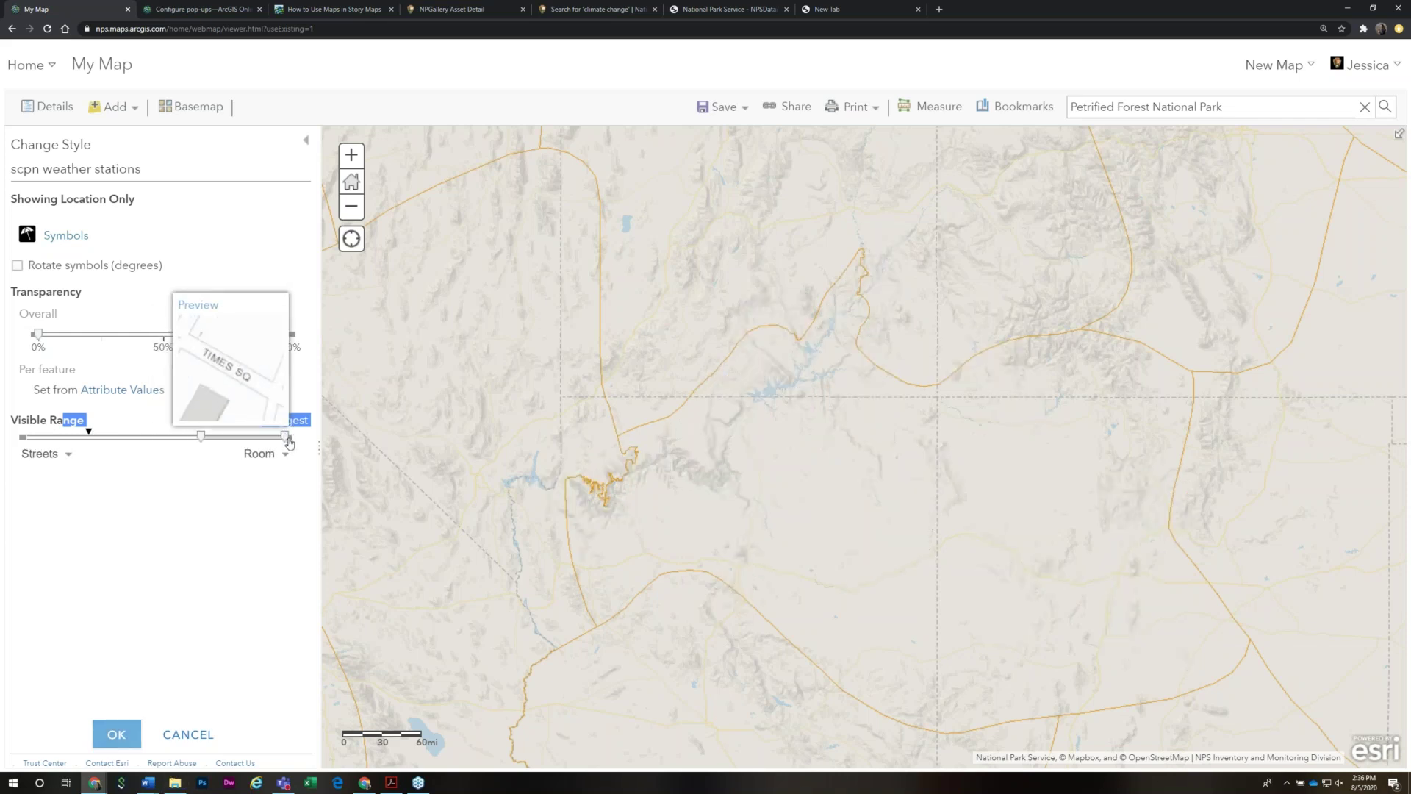
click(121, 737)
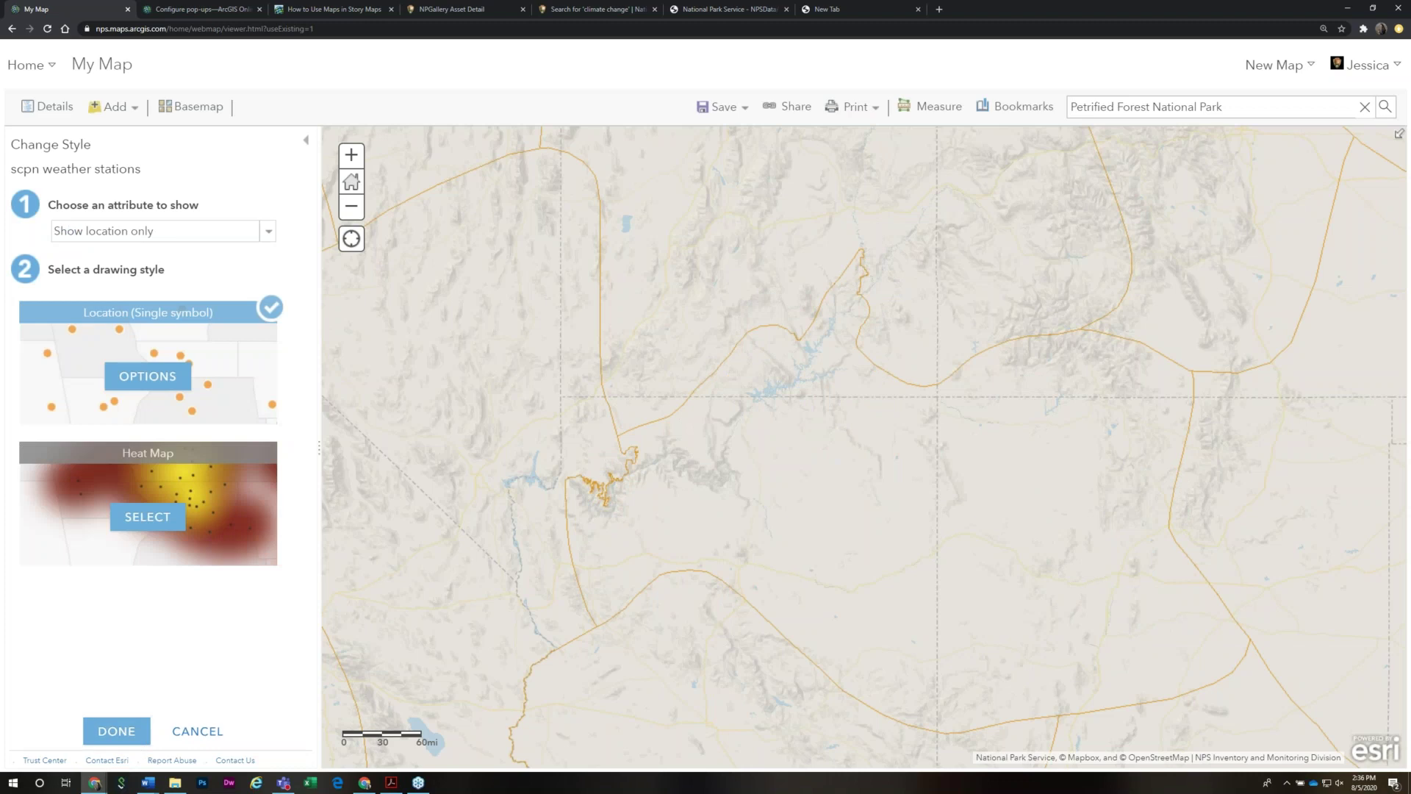
click(116, 732)
Widen the weather stations layer's visibility range past Streets so it also draws at smaller map scales
scroll(1098, 488, up, 1)
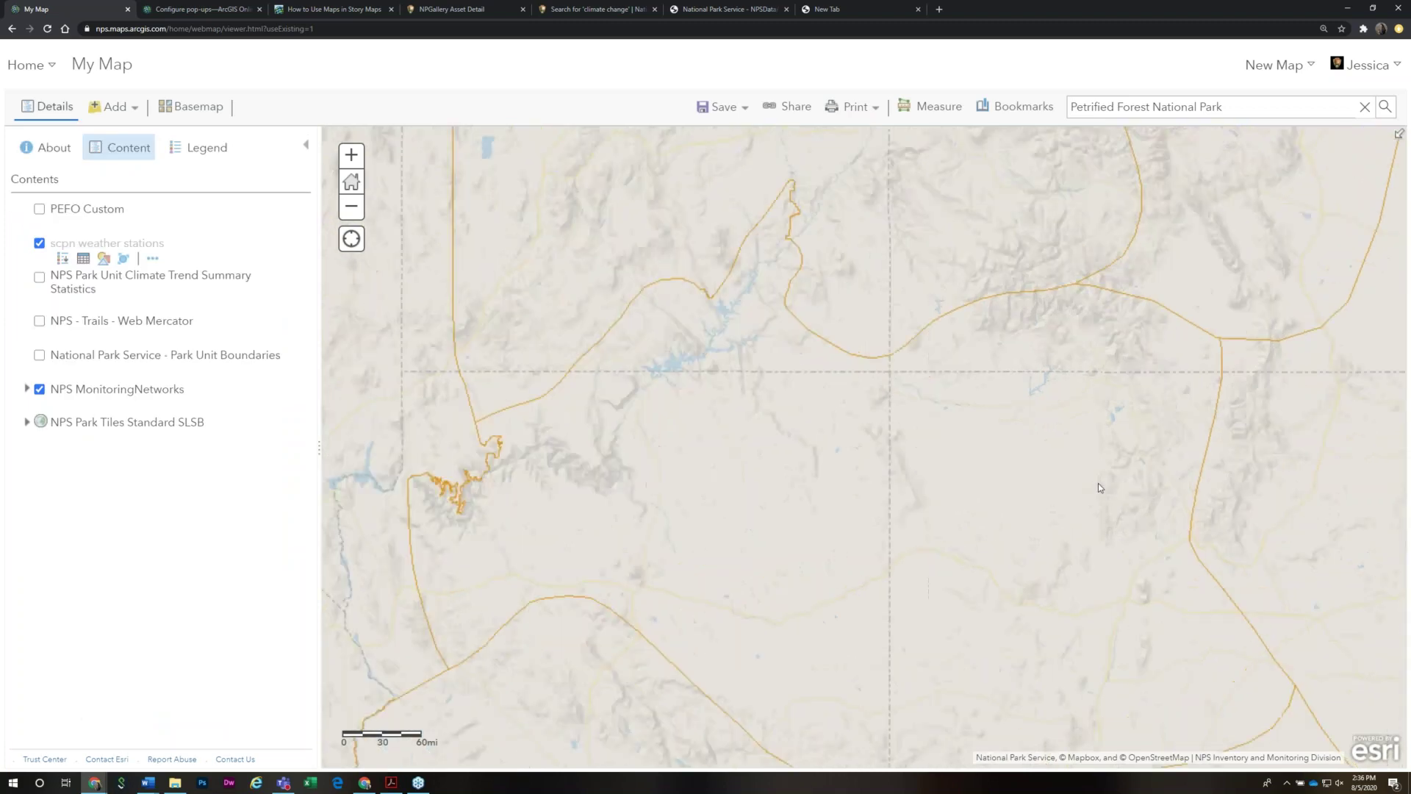
scroll(1055, 522, up, 1)
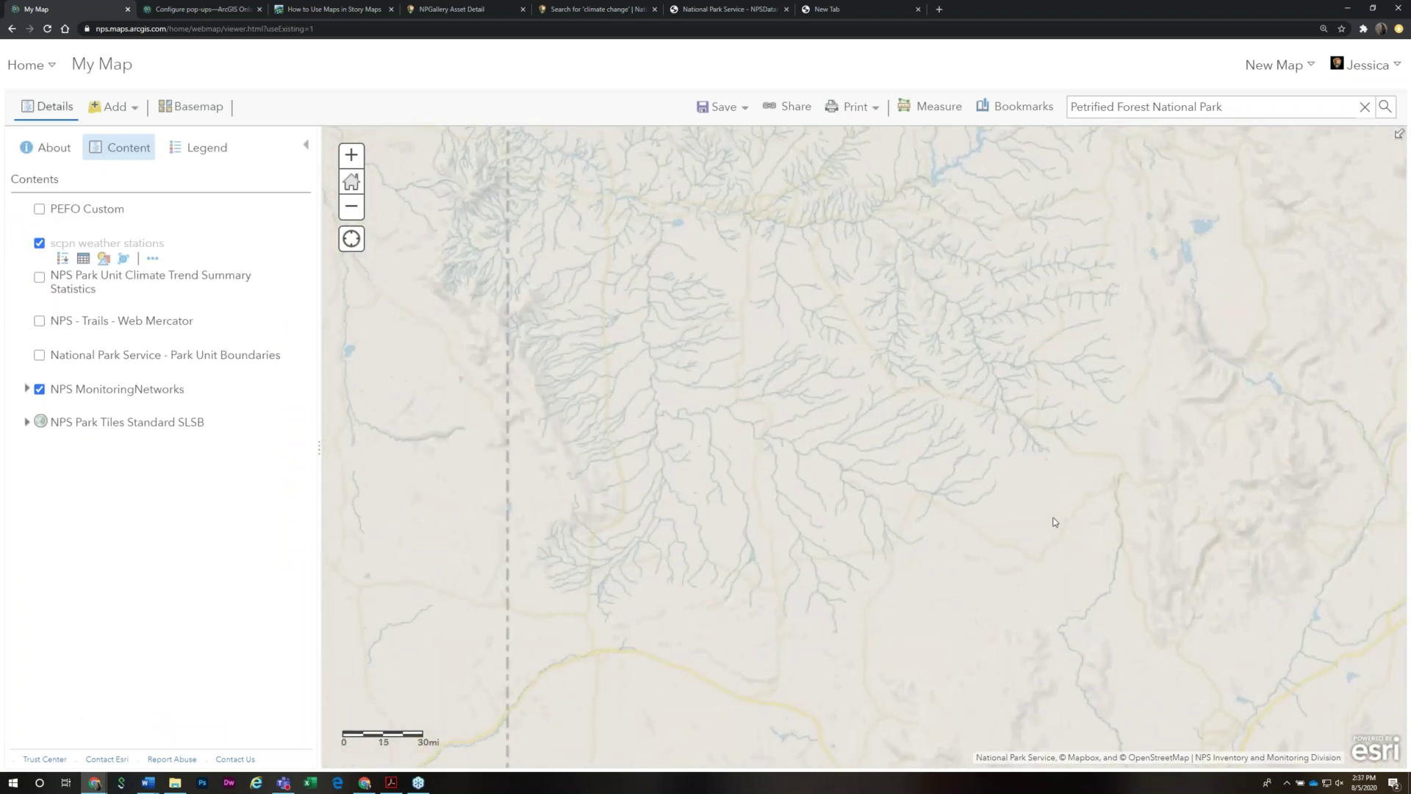
scroll(1054, 521, up, 1)
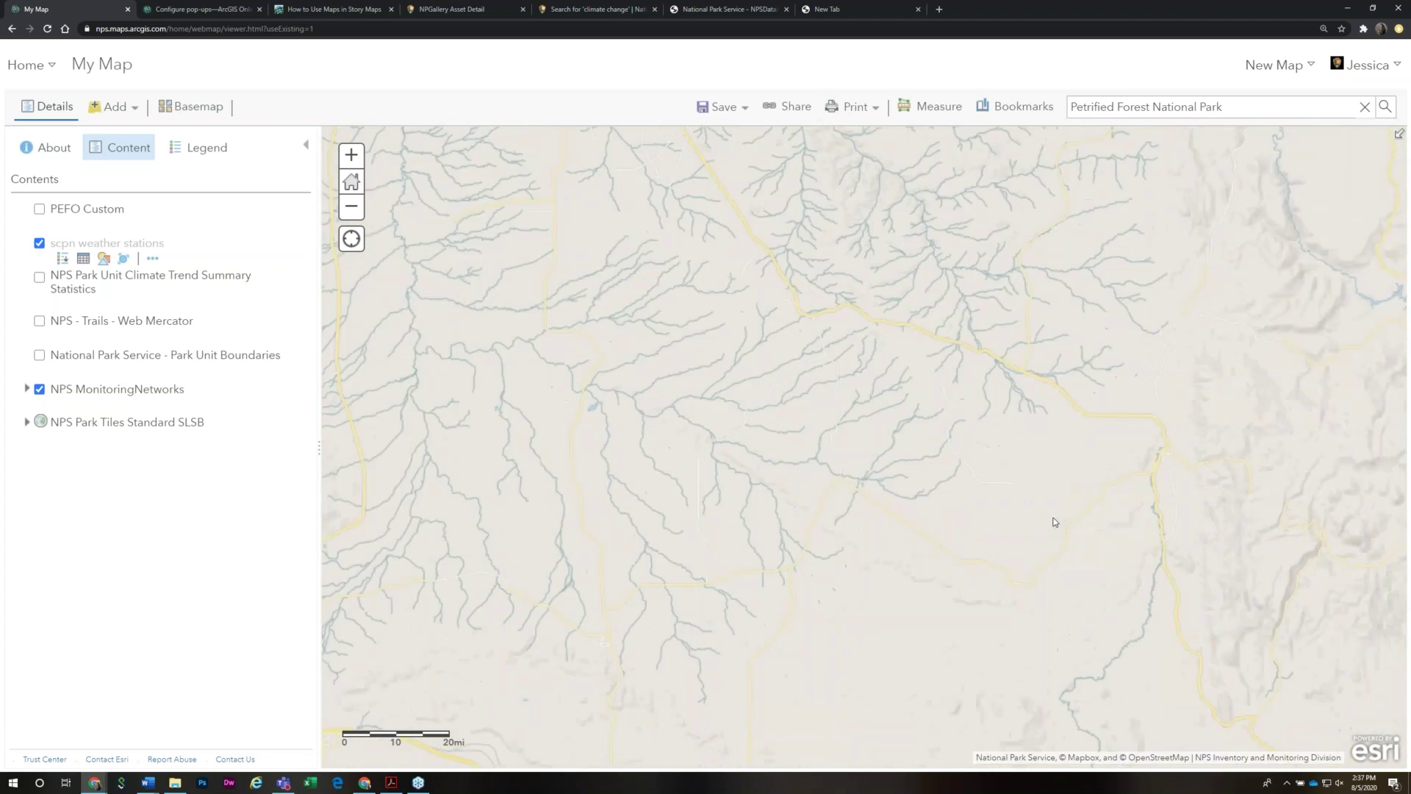
scroll(1055, 521, up, 1)
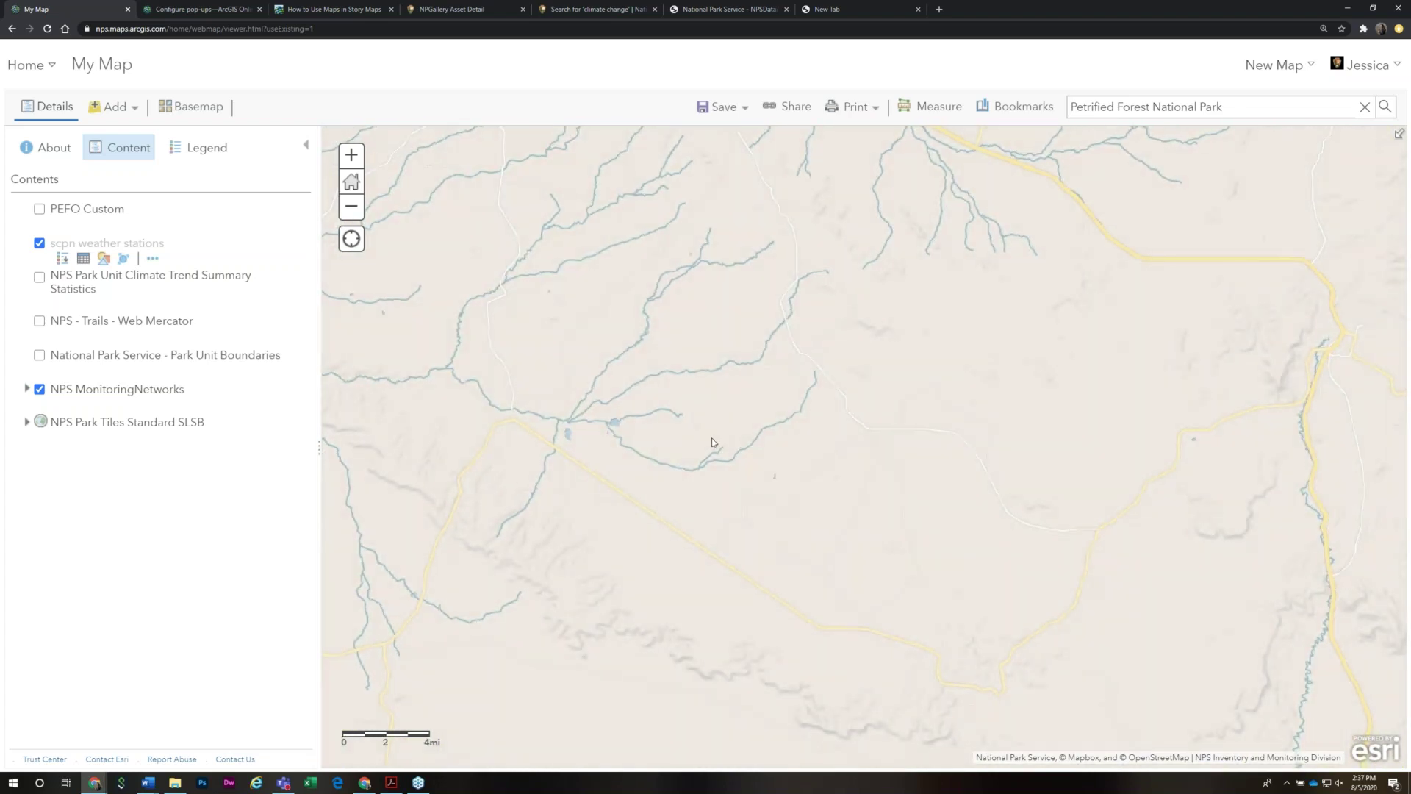
scroll(712, 442, up, 1)
scroll(721, 437, up, 1)
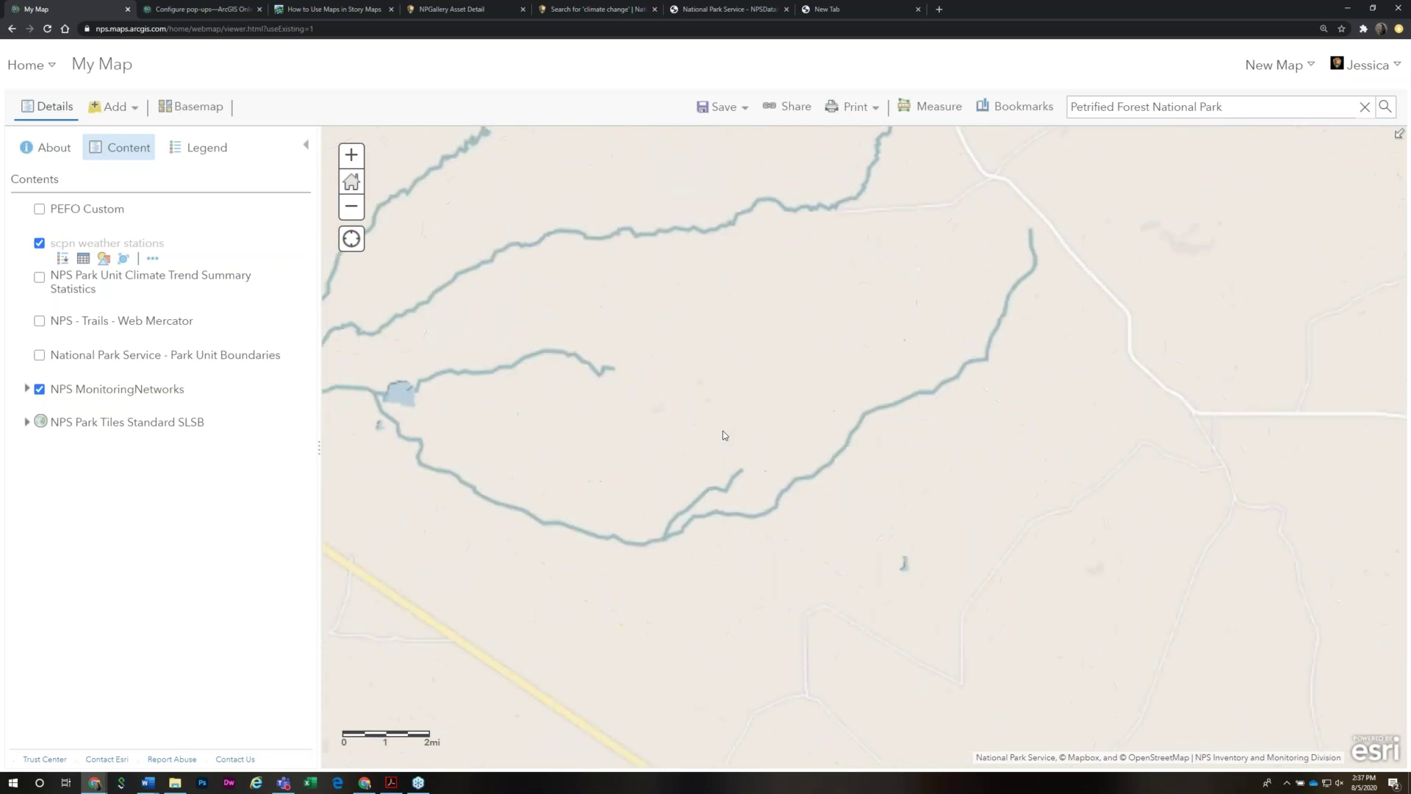
scroll(942, 502, up, 2)
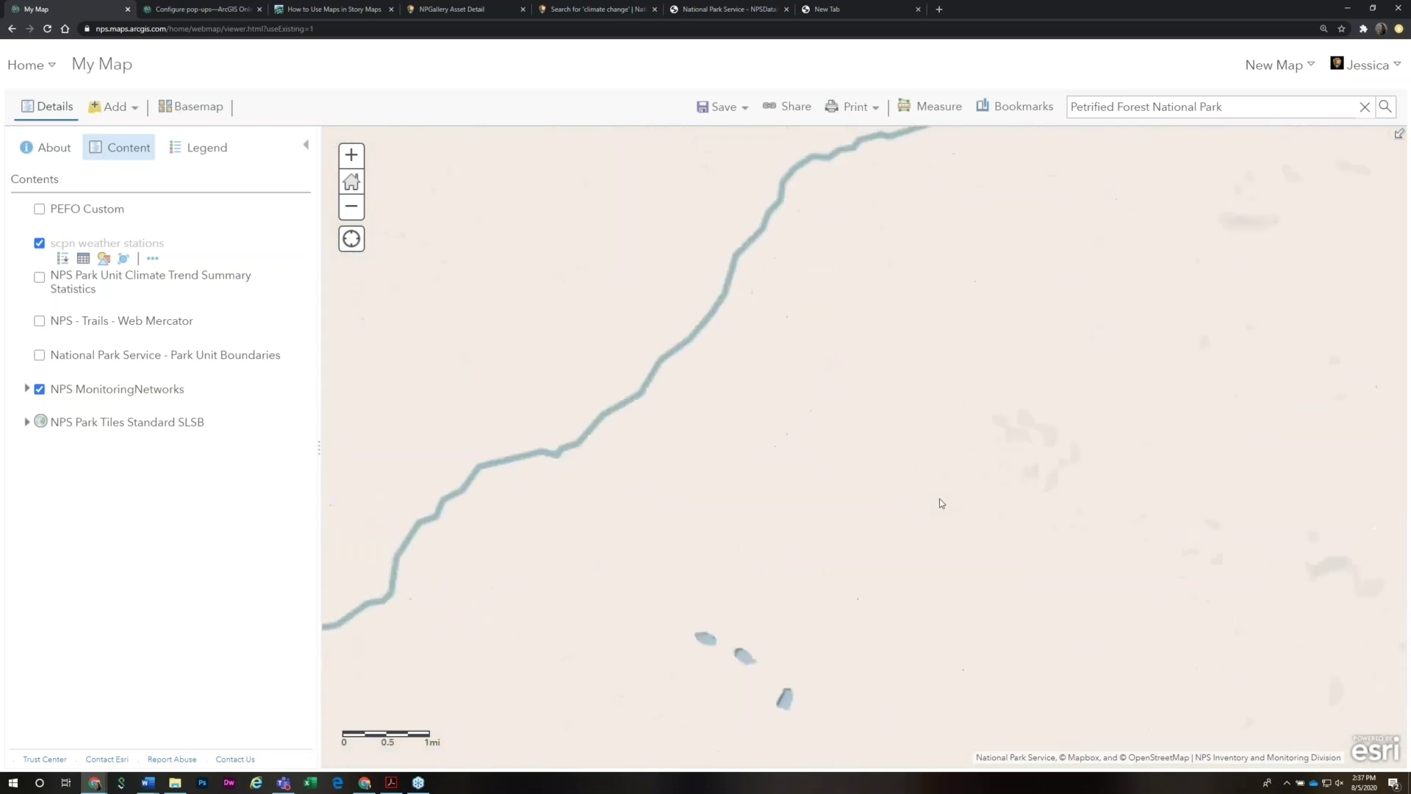
click(153, 261)
mouse_move(213, 316)
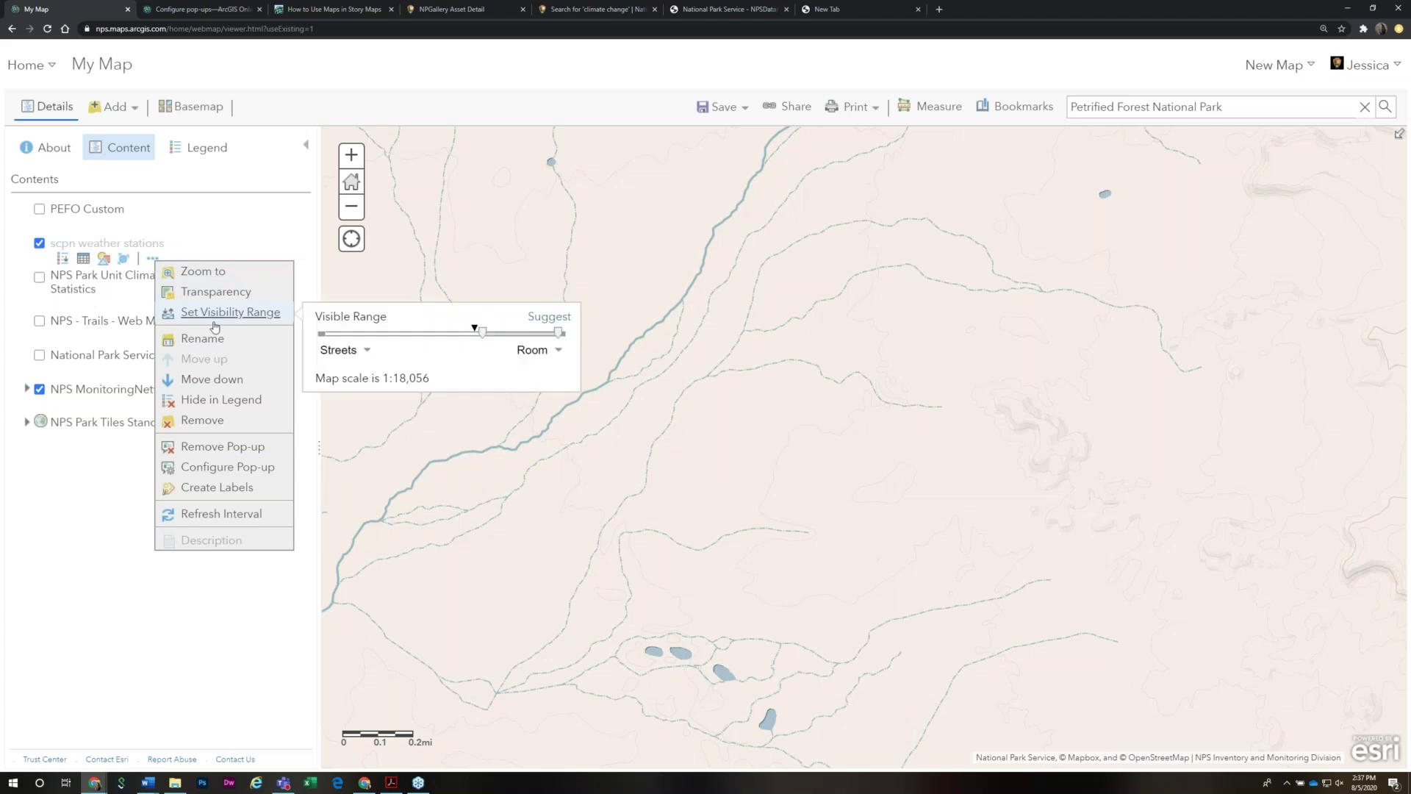
drag(482, 332, 445, 339)
click(180, 636)
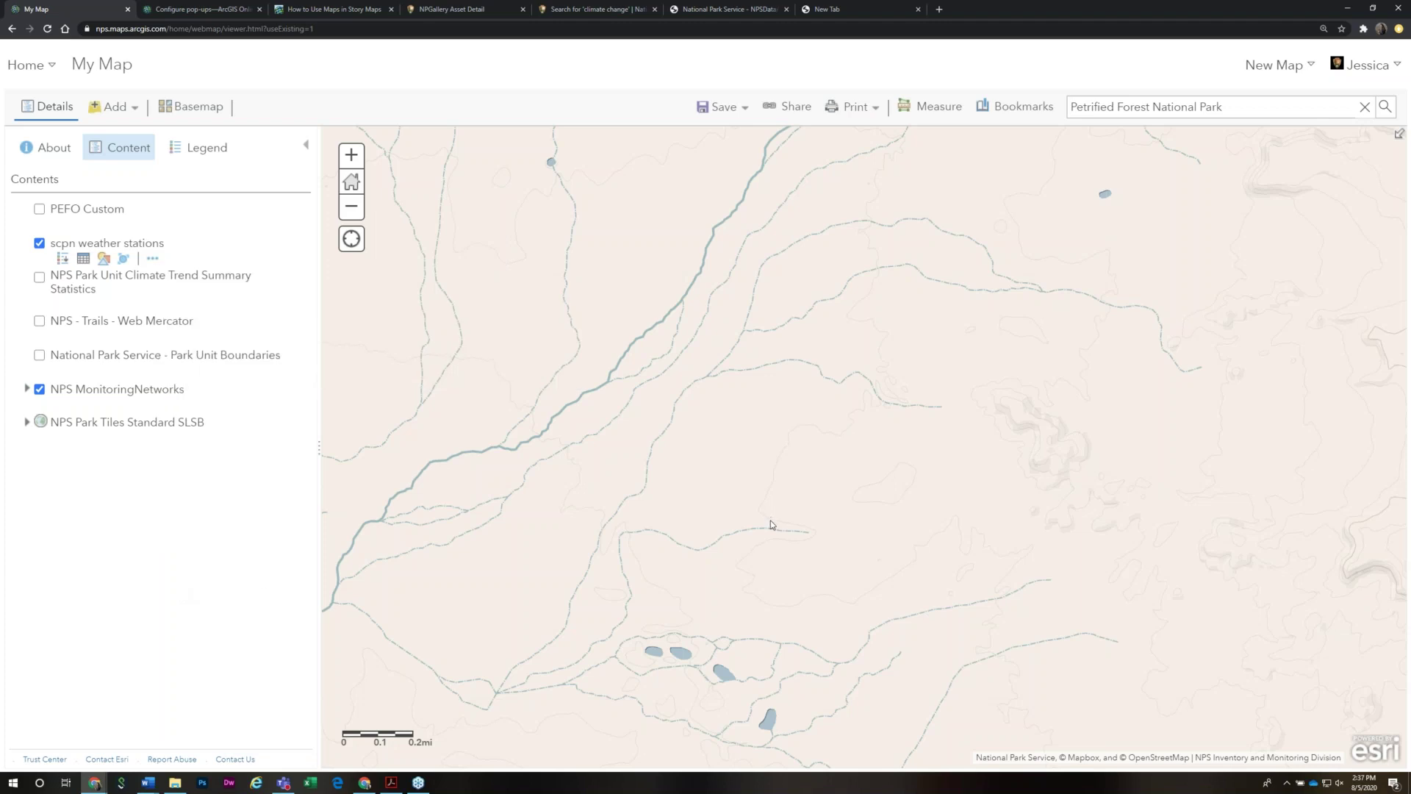
Locate a weather station symbol on the map, read through its pop-up attributes and close the pop-up
scroll(770, 522, down, 2)
drag(606, 690, 754, 477)
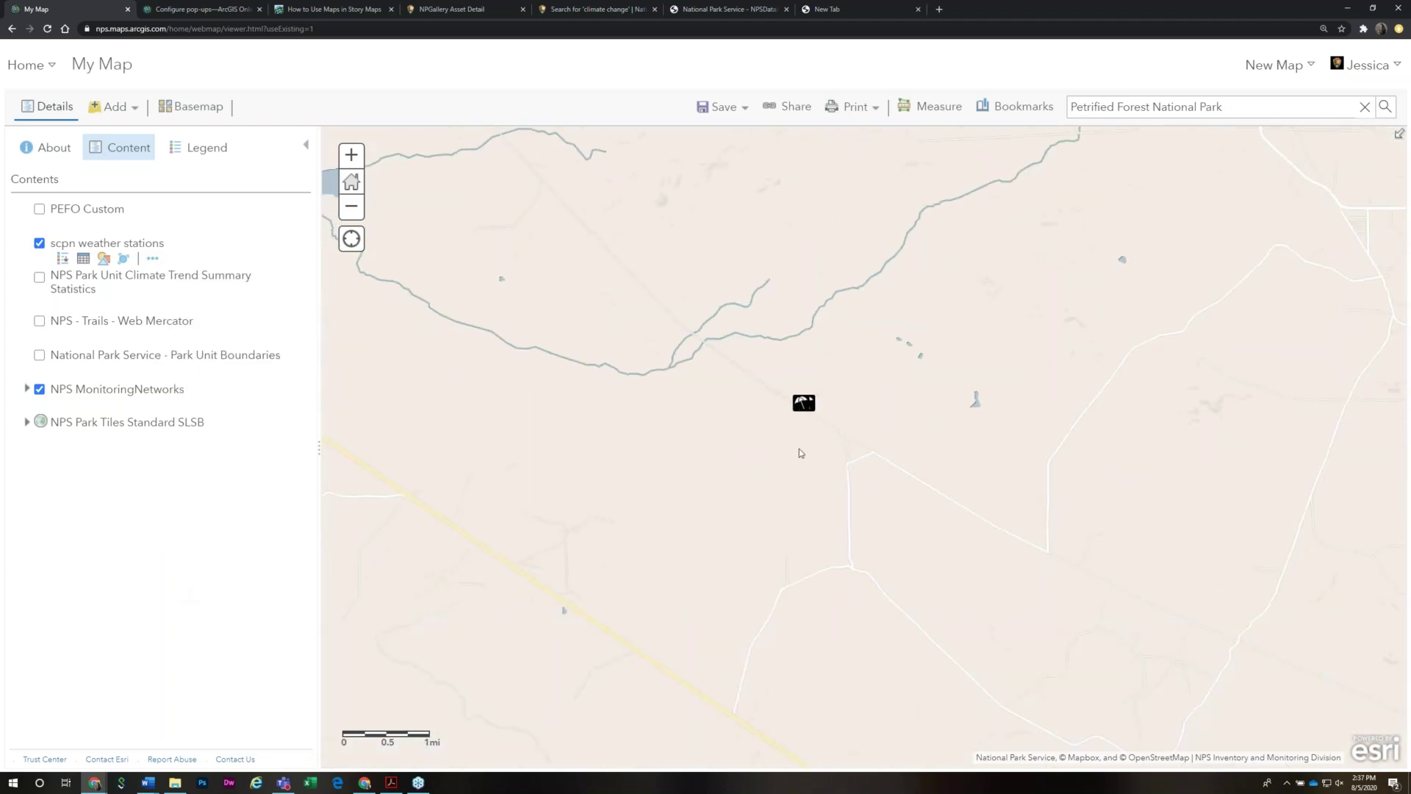
click(801, 404)
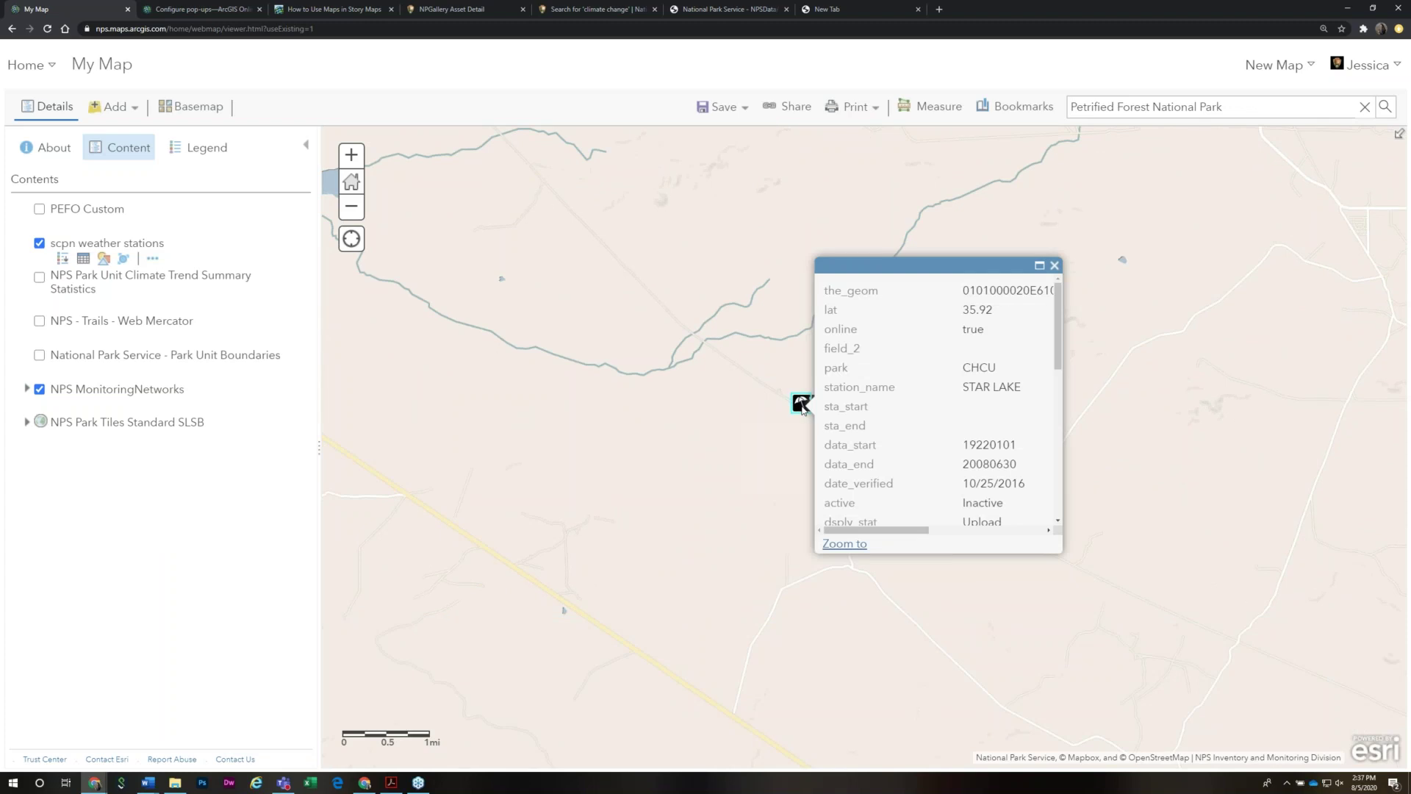
scroll(924, 312, down, 5)
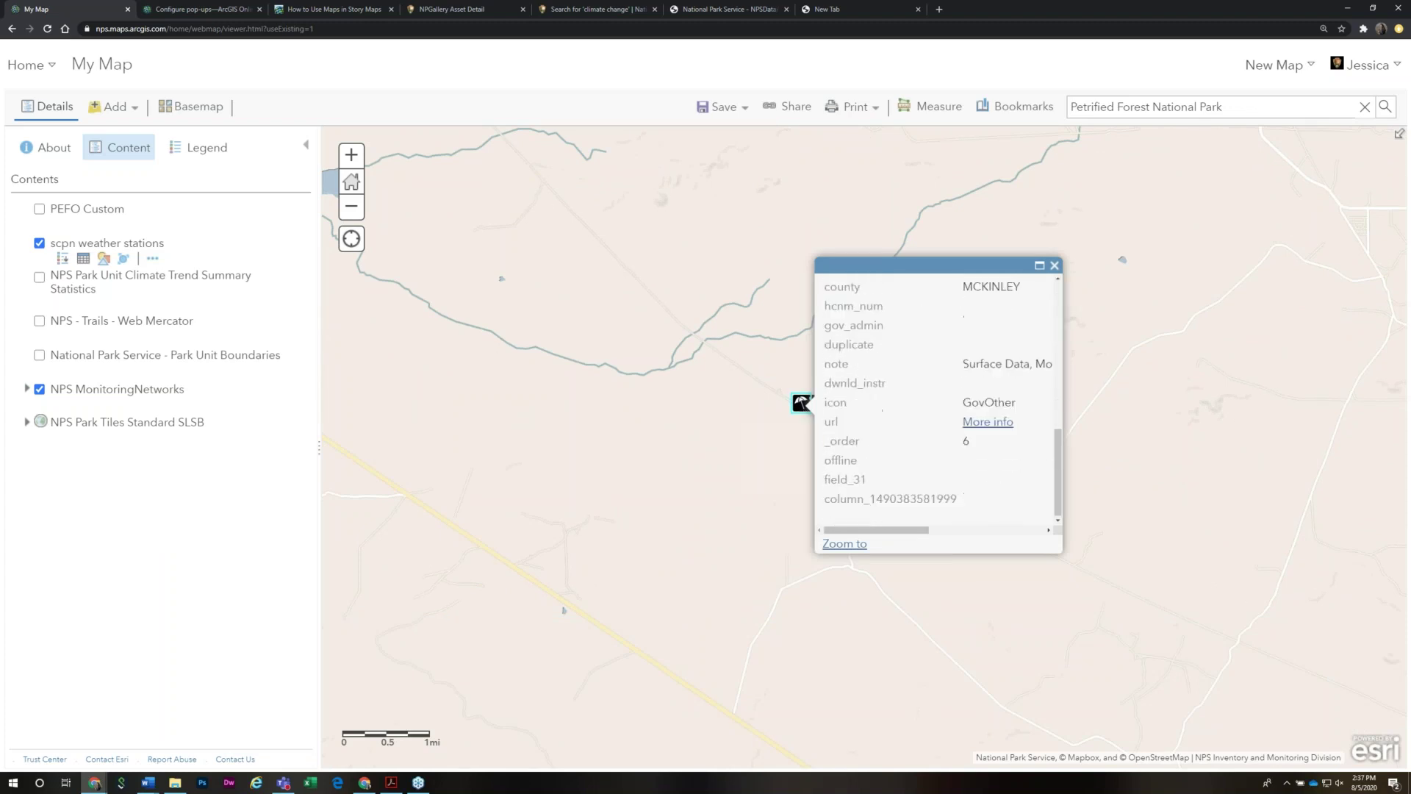
scroll(976, 332, up, 5)
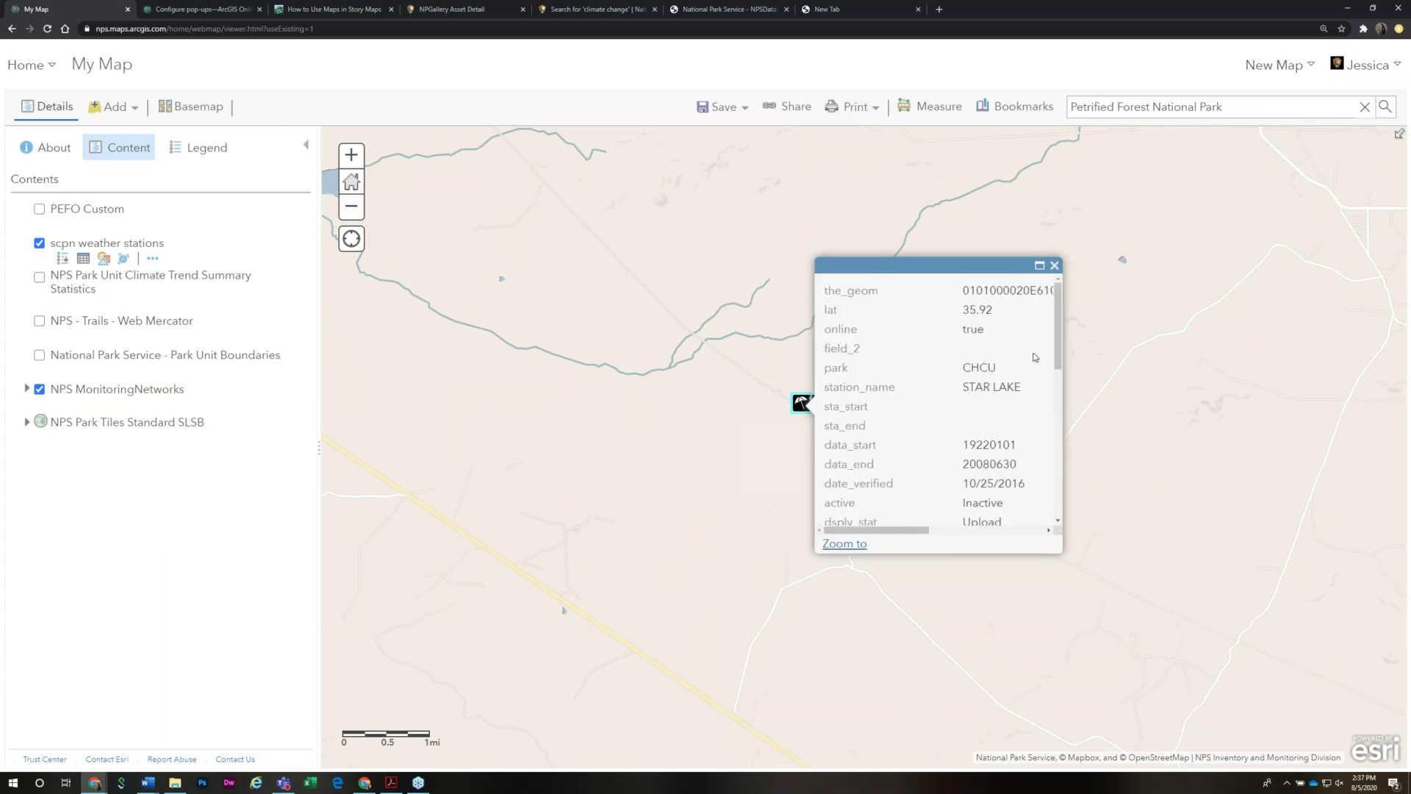
click(1056, 266)
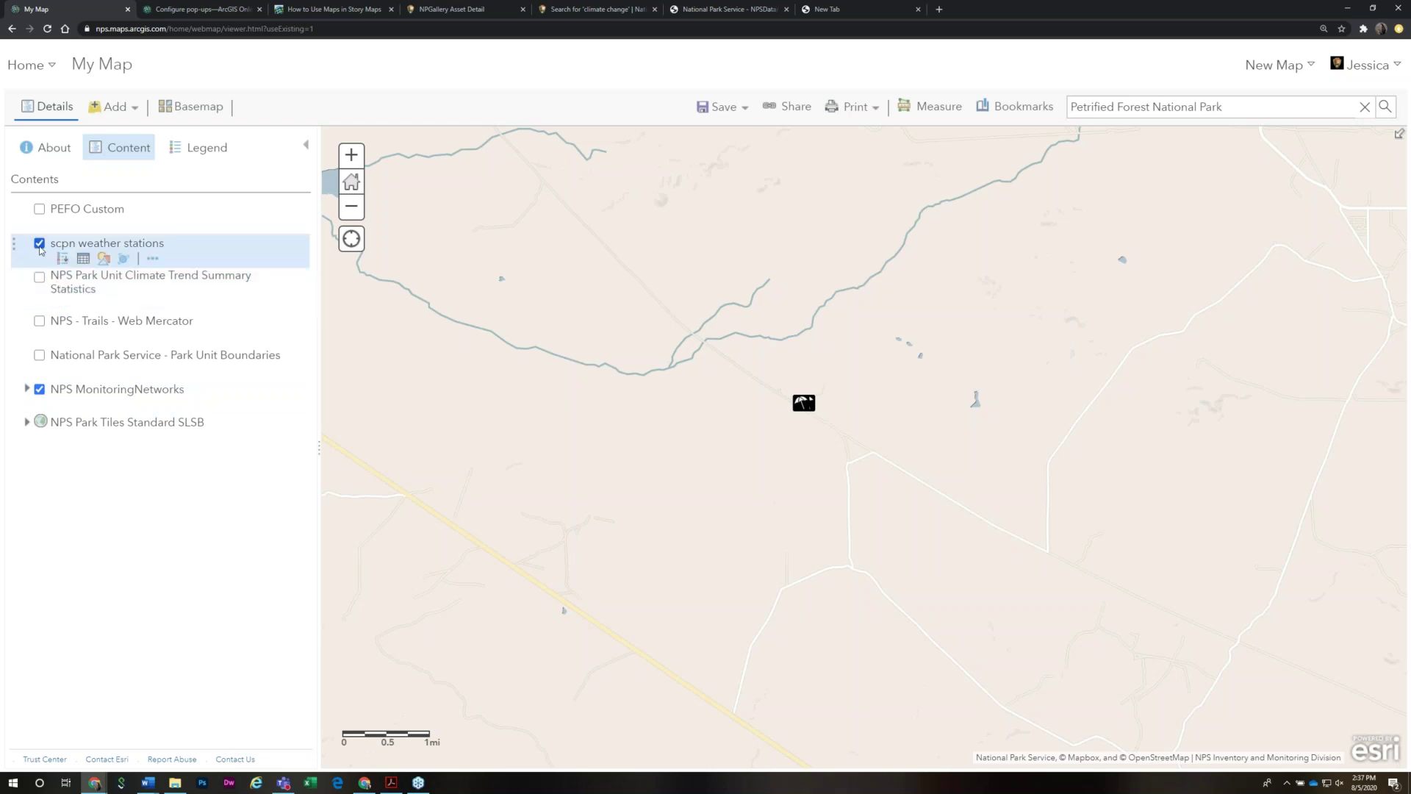
Switch to the training materials PDF in Adobe Acrobat, review the Layers from files examples, and return to the web map
key(alt+Tab)
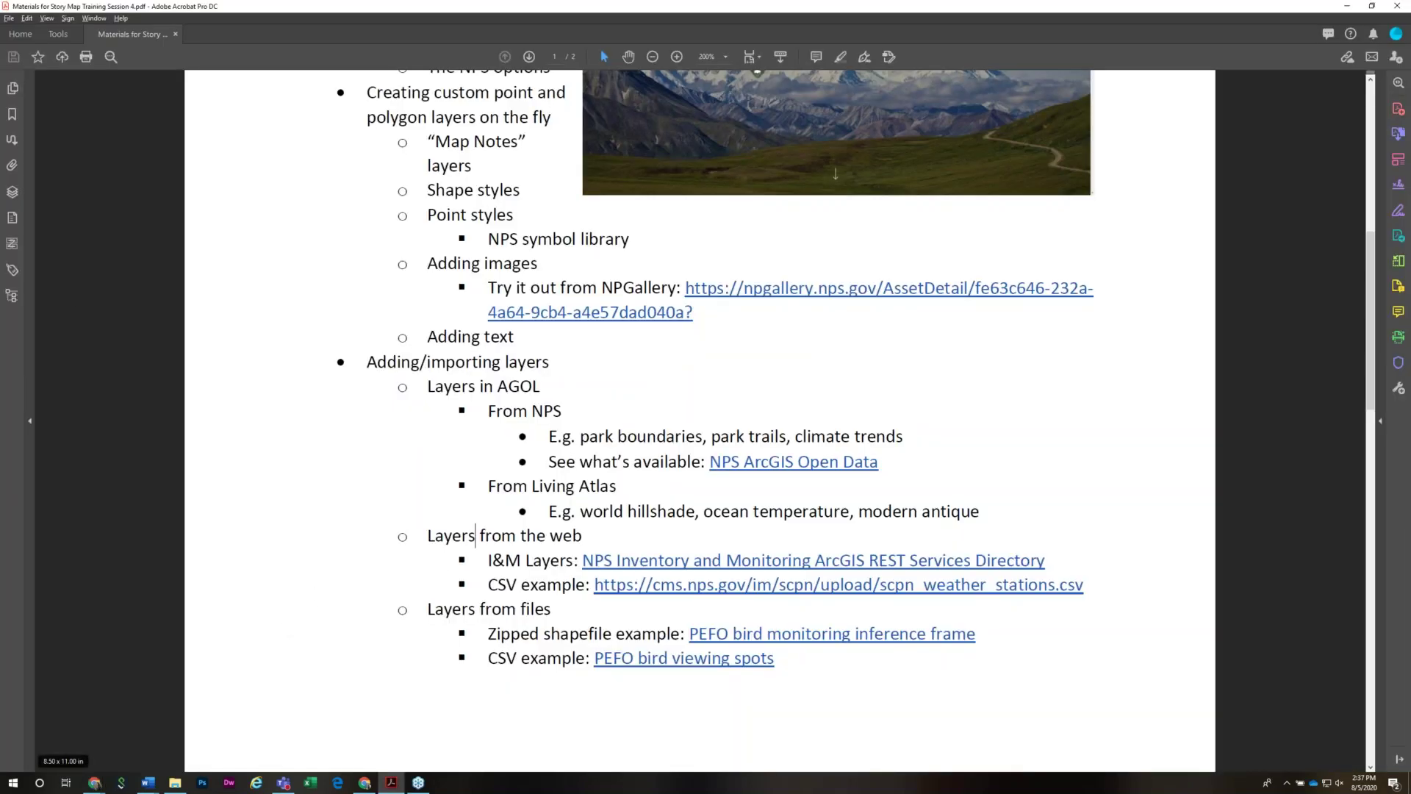
scroll(389, 557, down, 2)
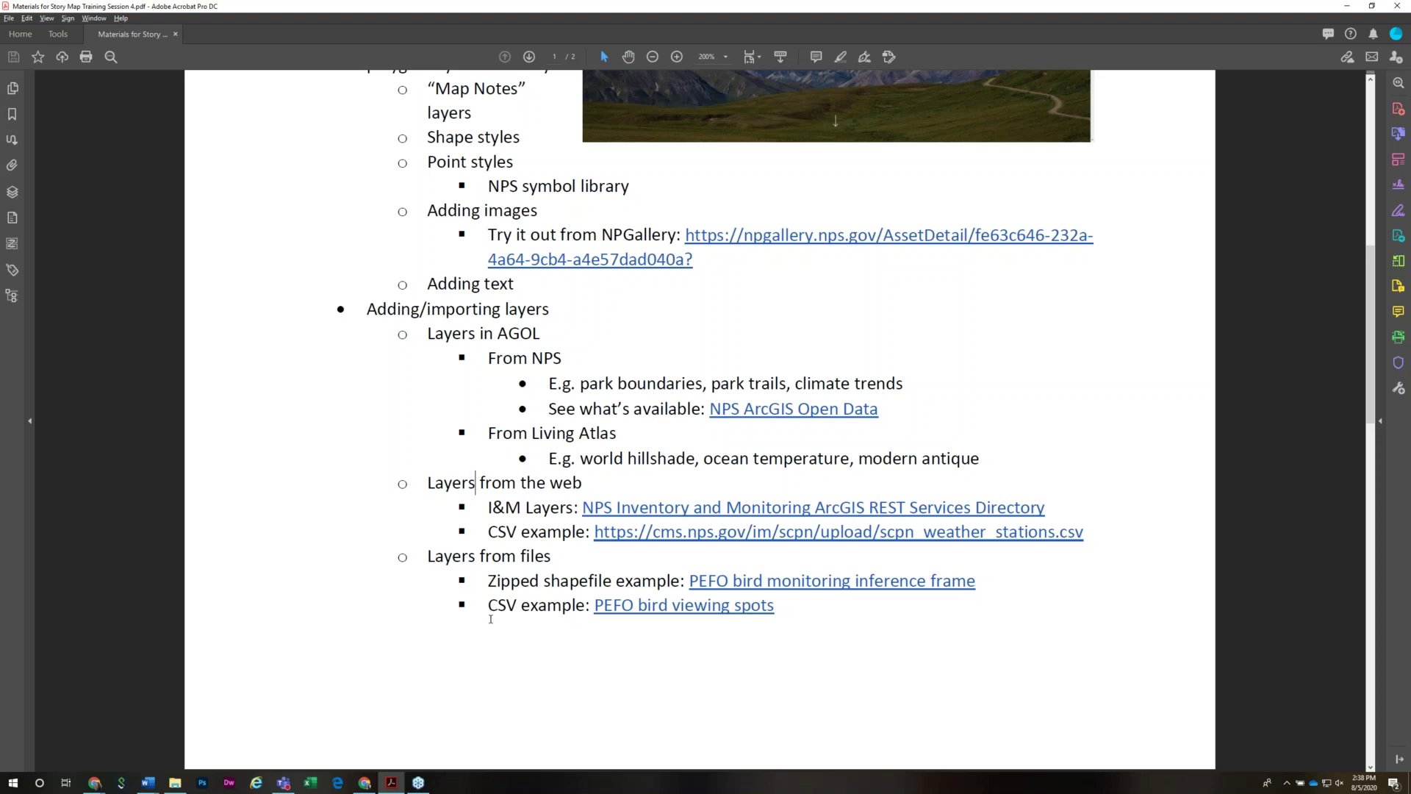
key(alt+Tab)
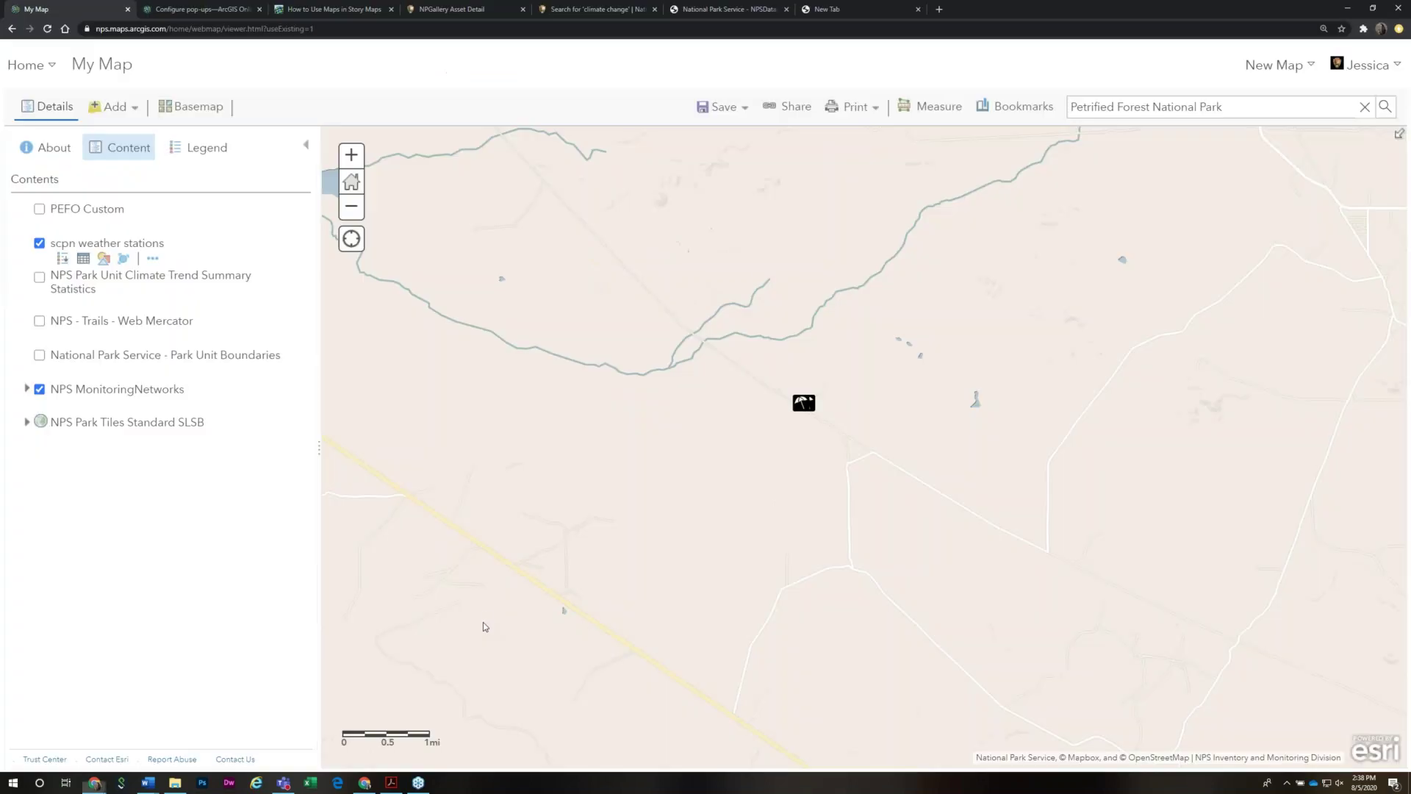
Hide the scpn weather stations layer and import birding-spots.csv into the map as a layer from file
scroll(886, 458, down, 7)
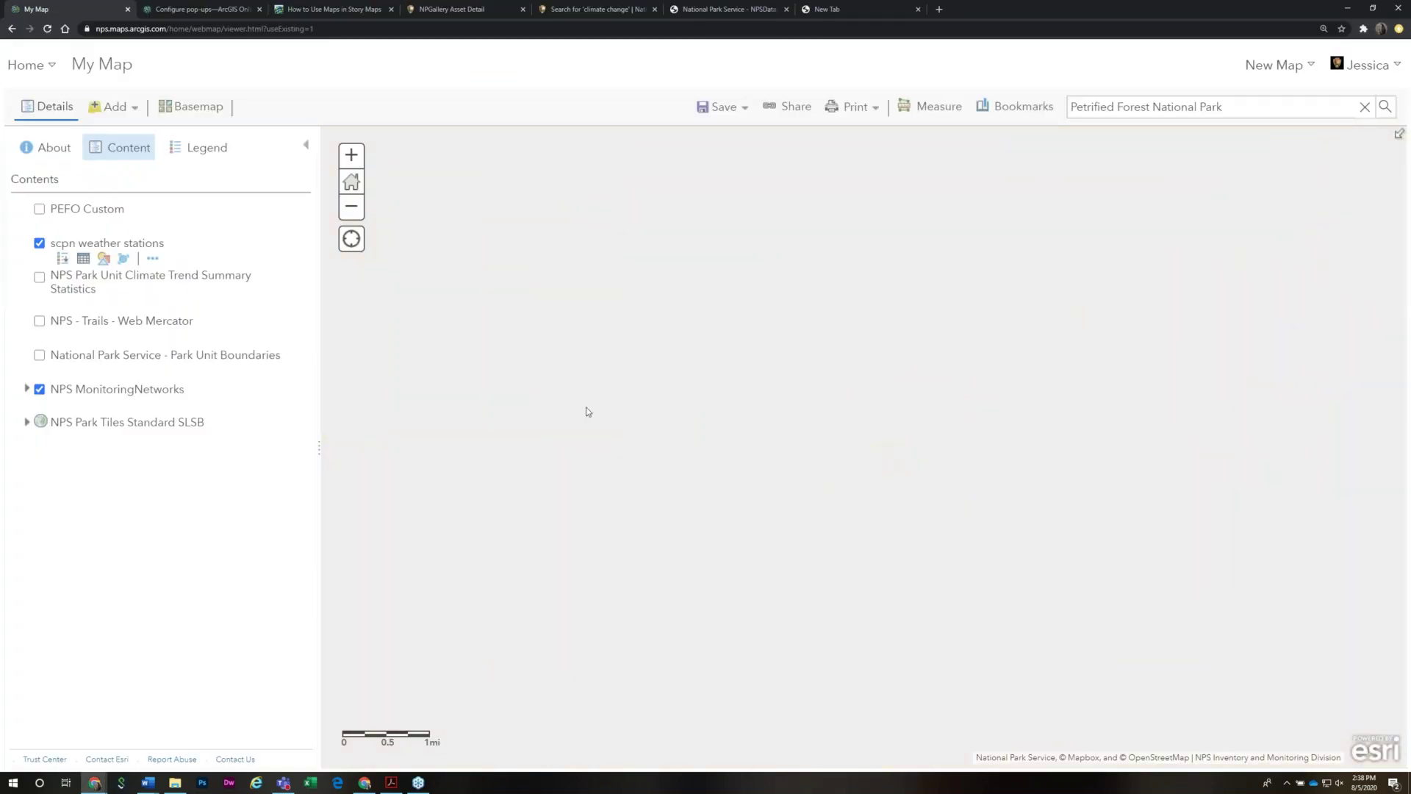
click(39, 243)
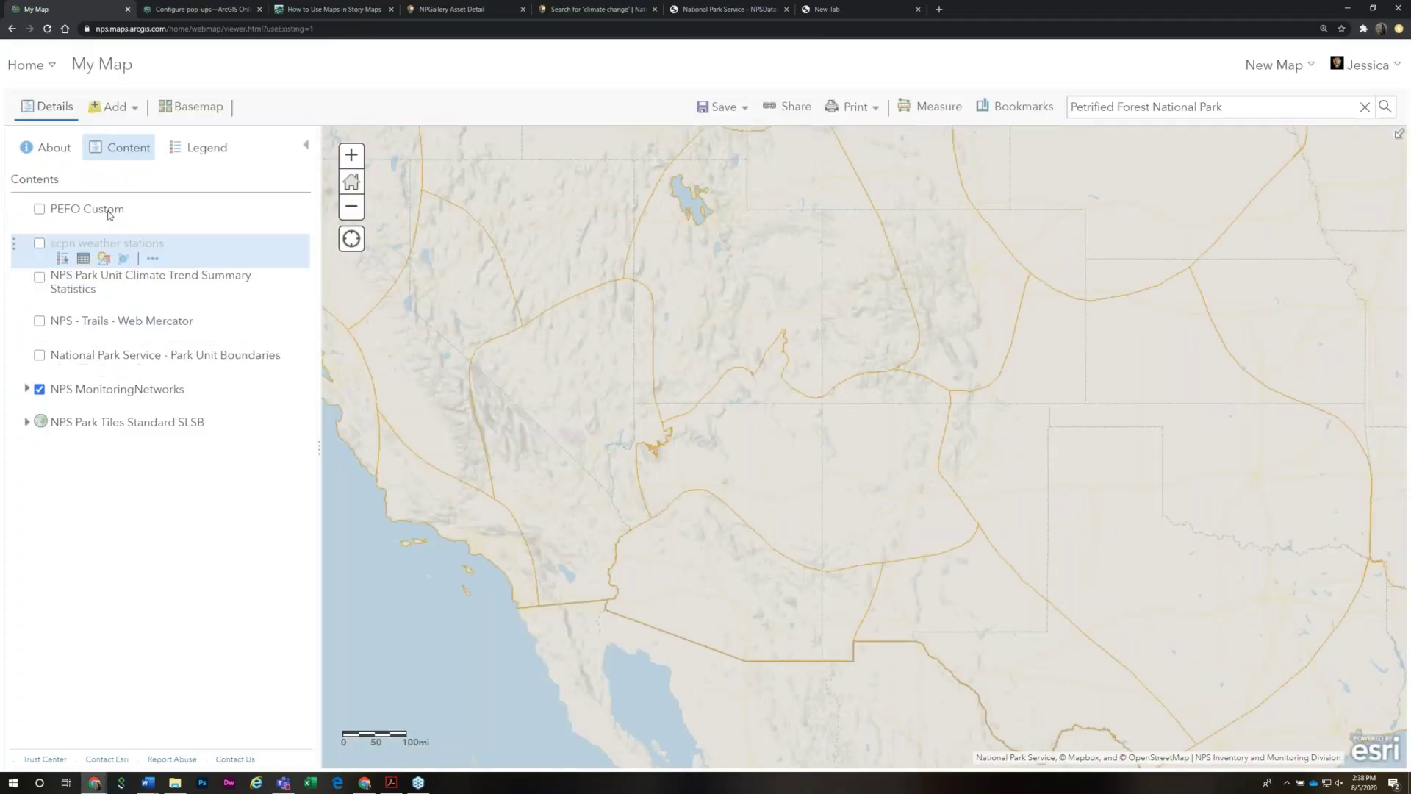
click(110, 107)
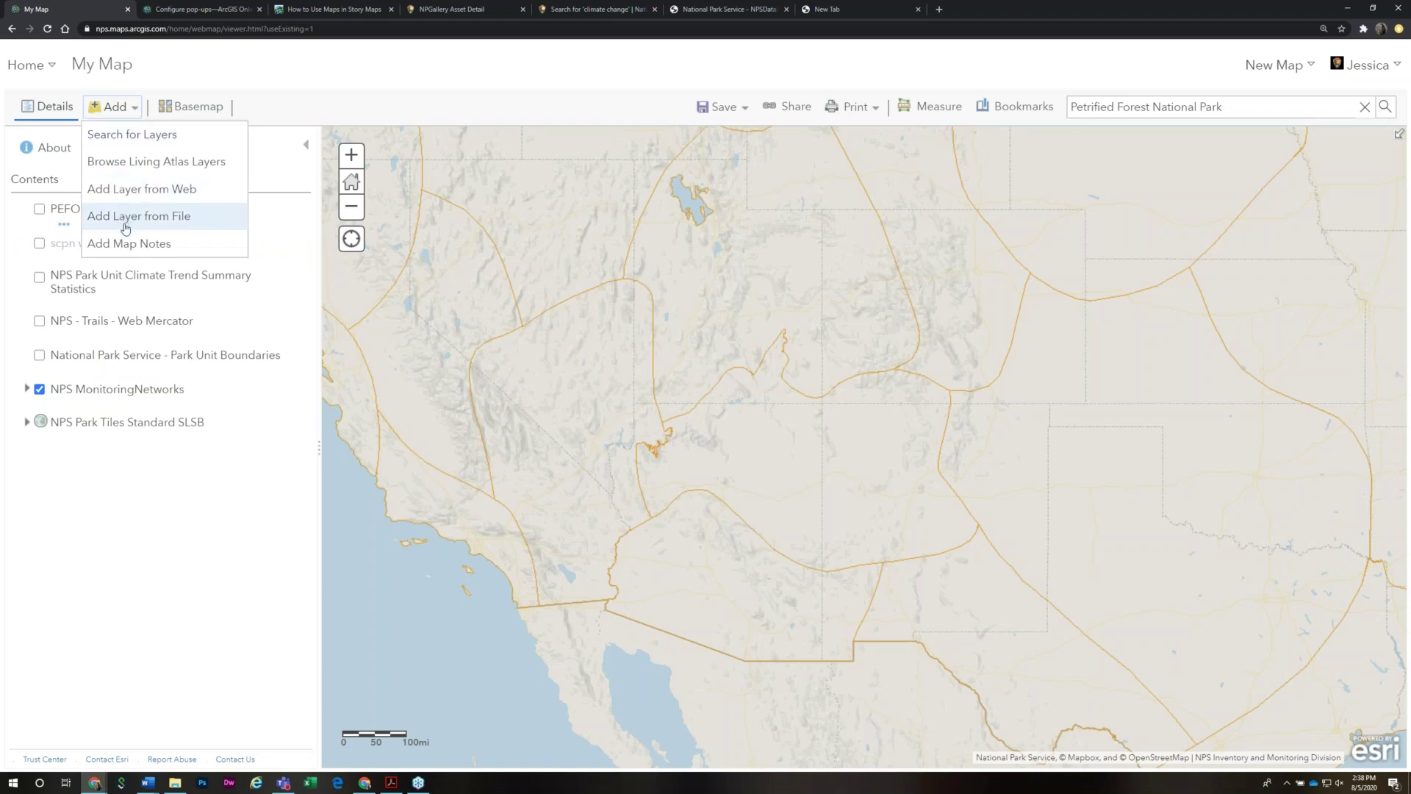
click(163, 220)
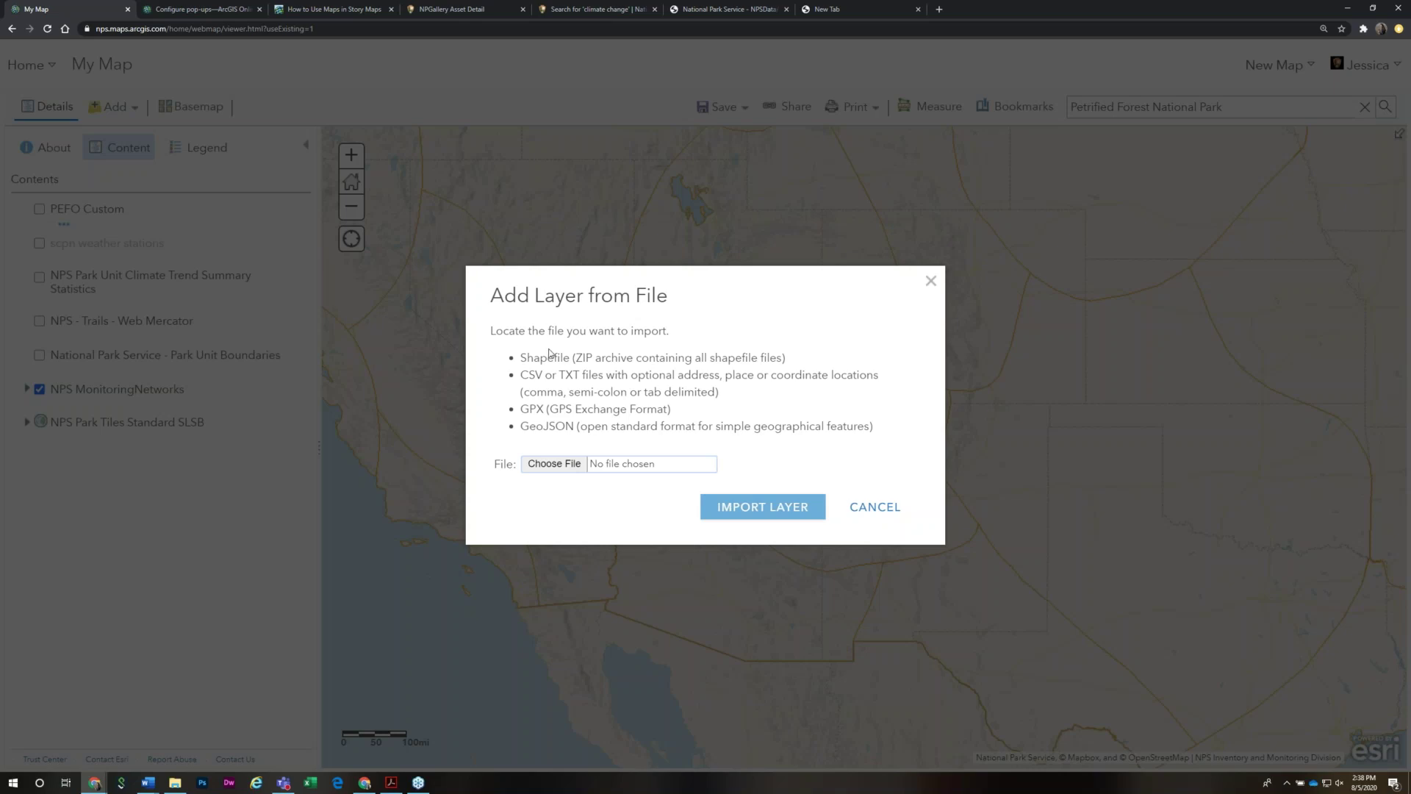
click(560, 468)
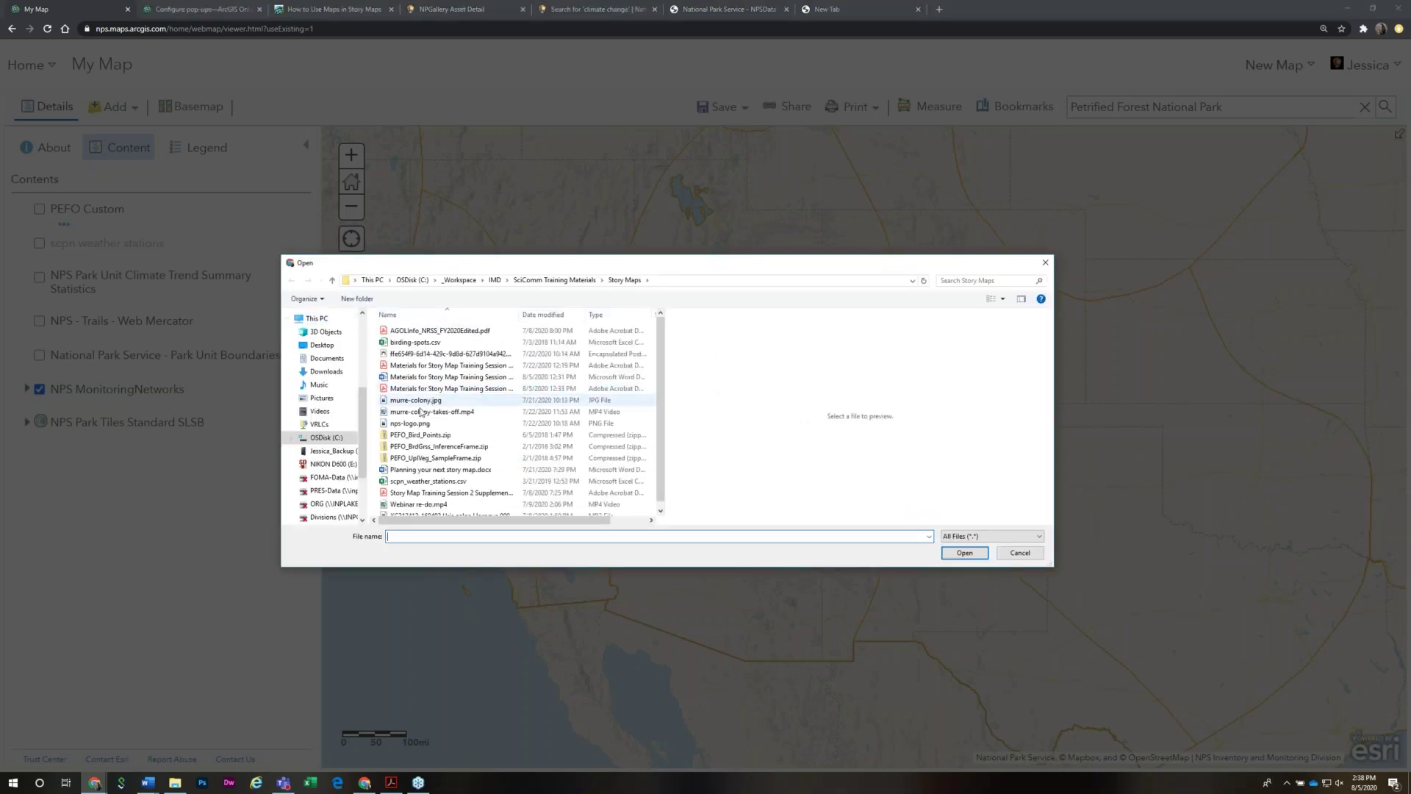
click(421, 342)
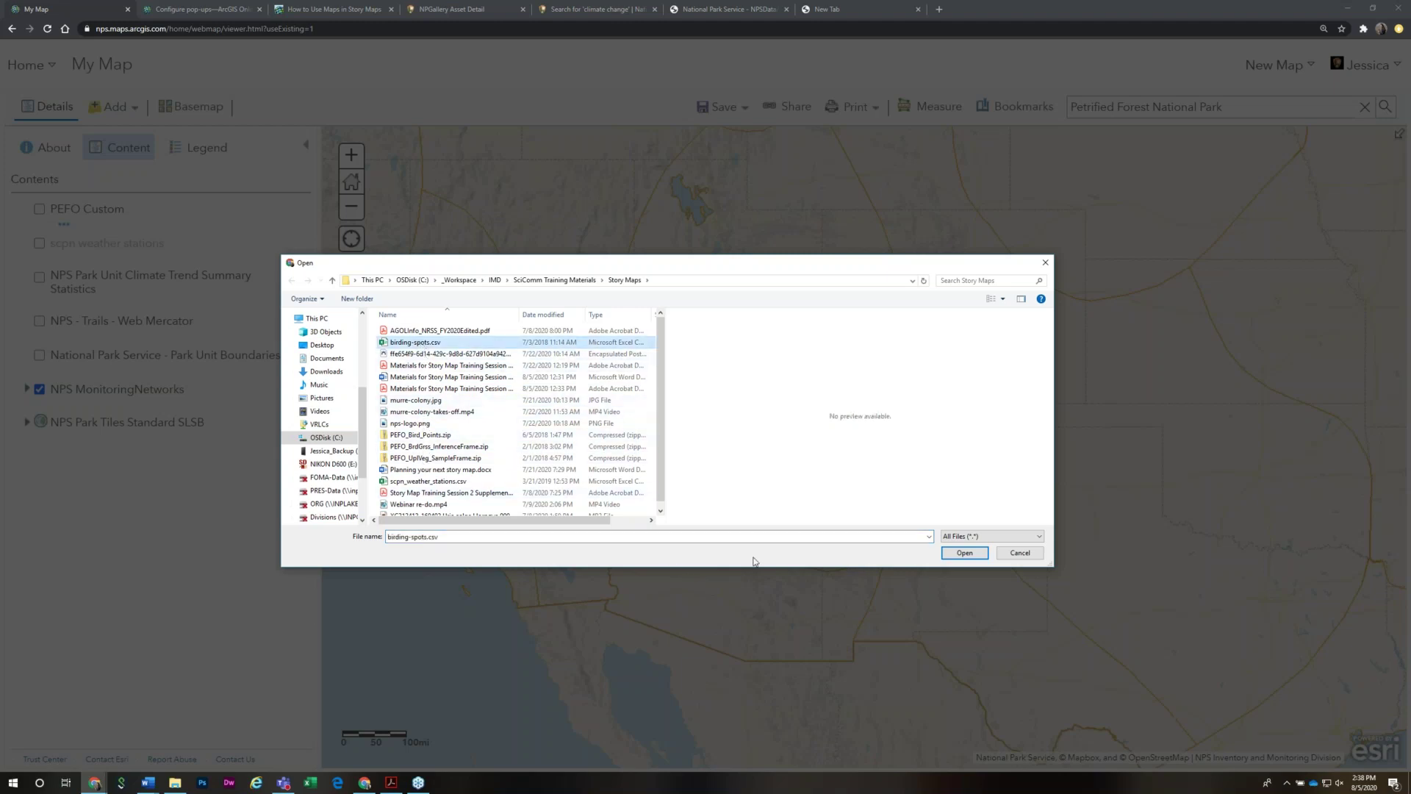
click(968, 553)
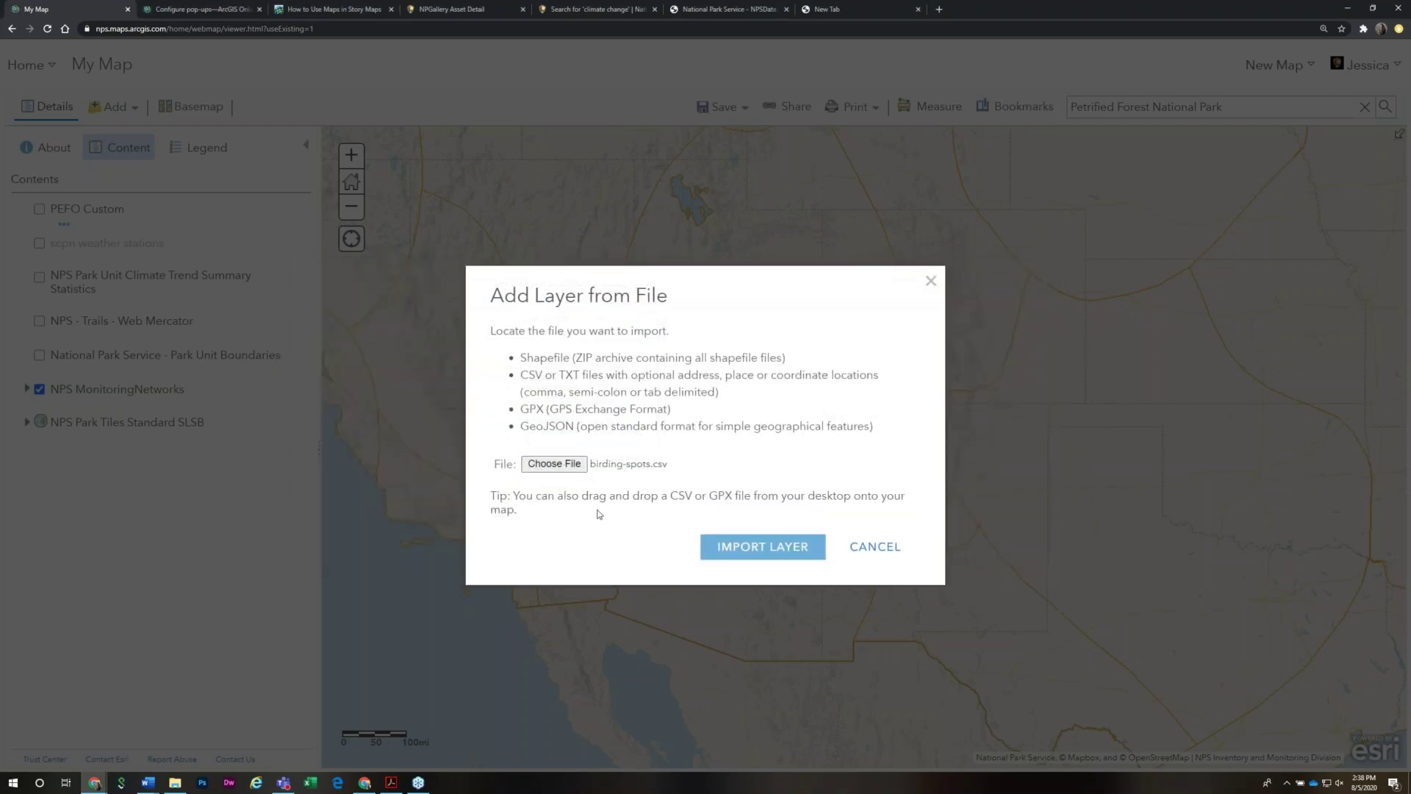
click(787, 555)
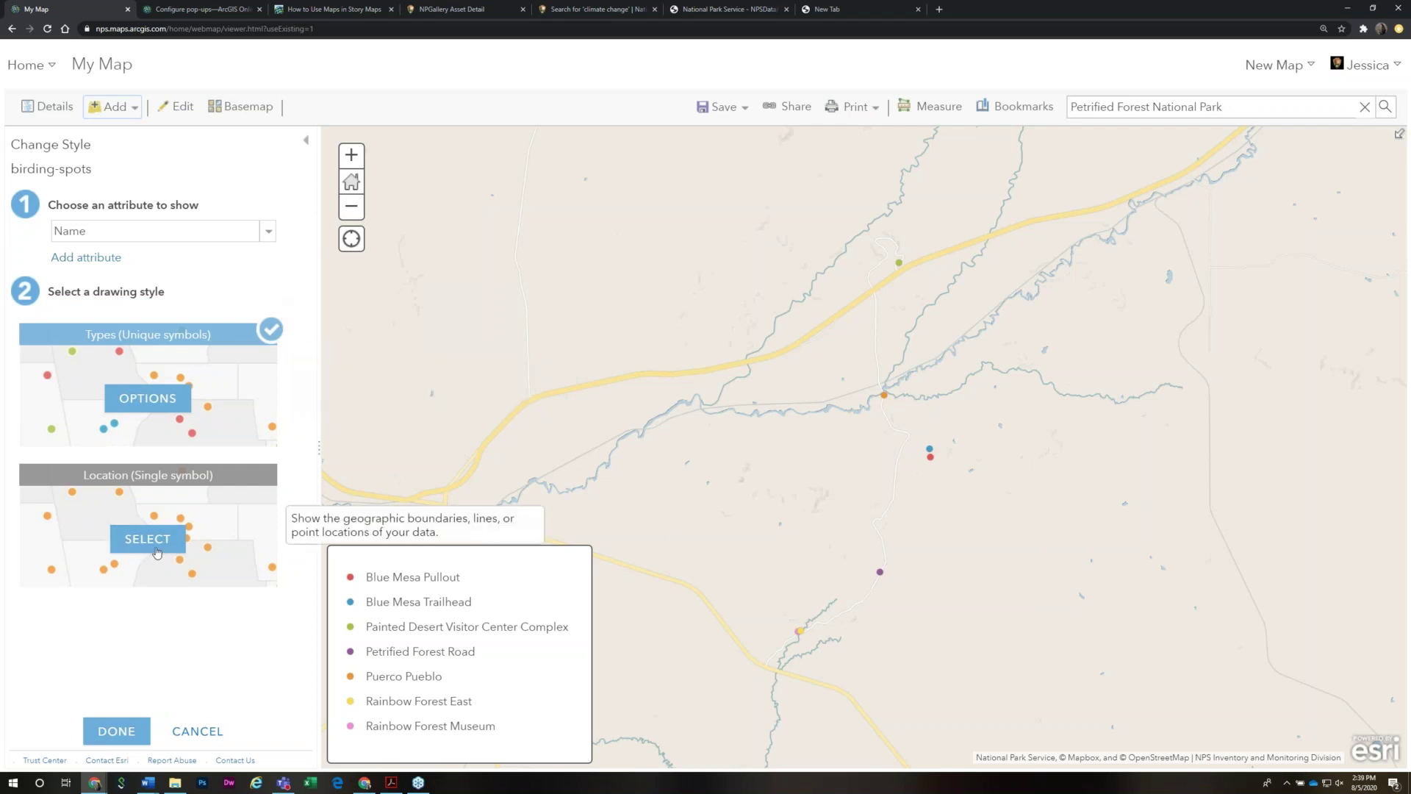
Check the attributes available for birding-spots and apply the Location (Single symbol) drawing style to the layer
click(266, 230)
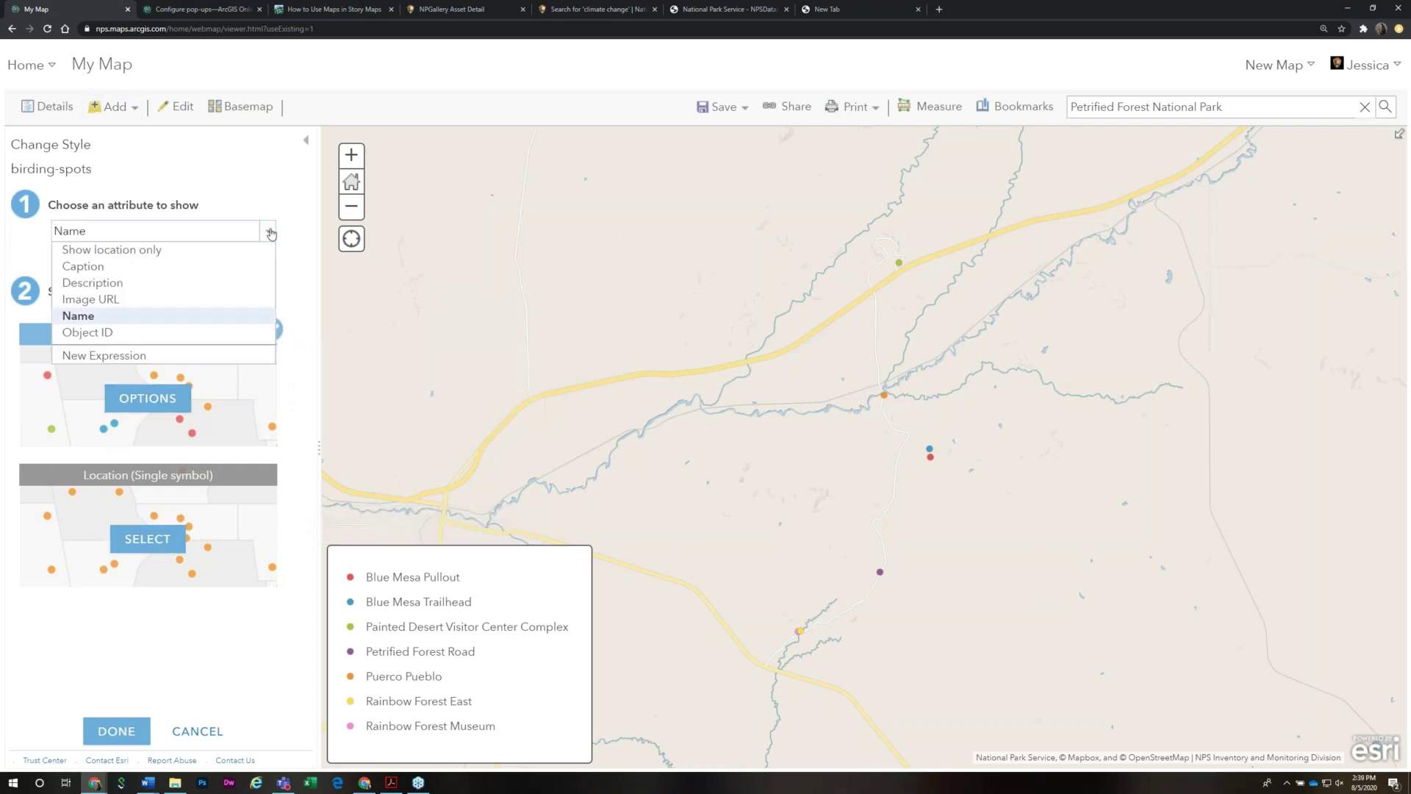
click(269, 232)
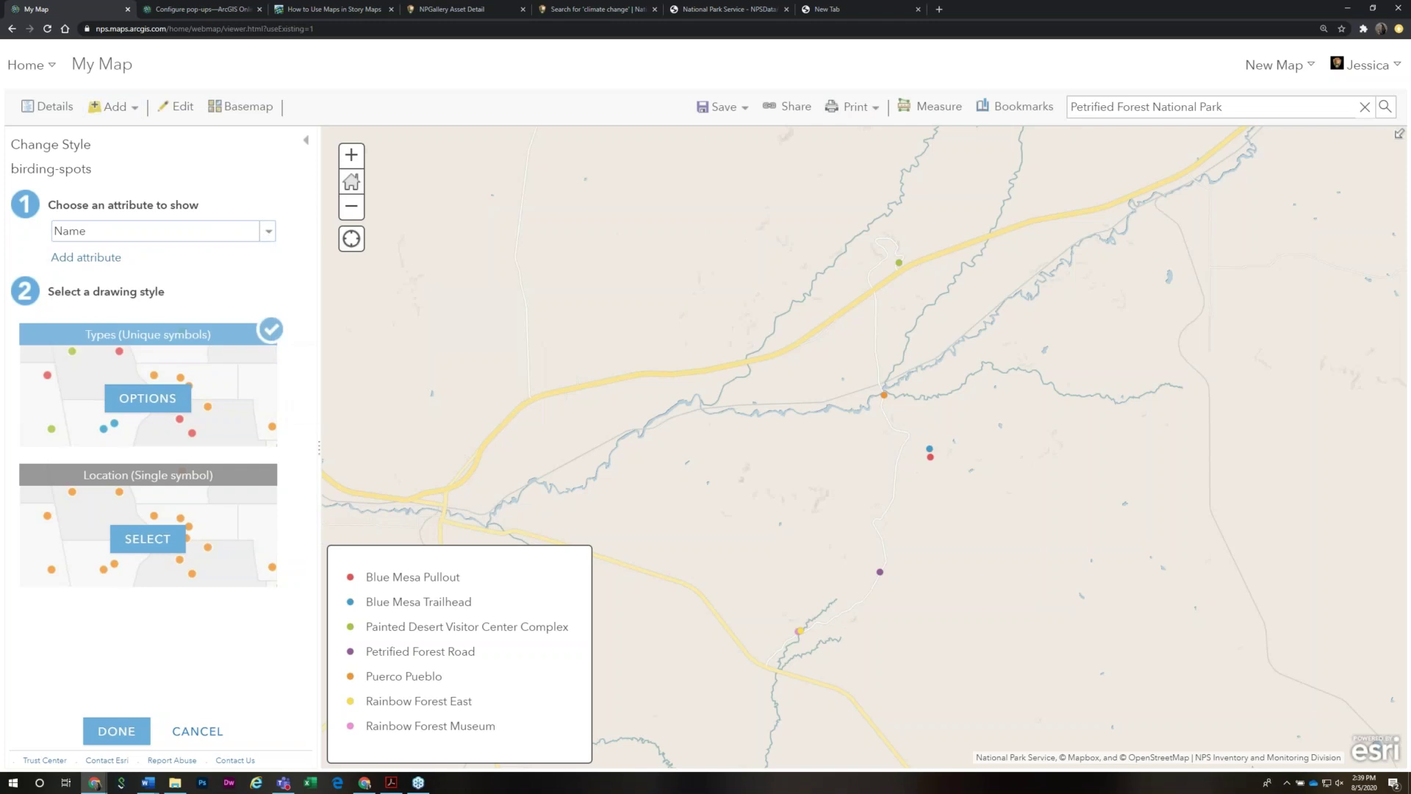
click(147, 540)
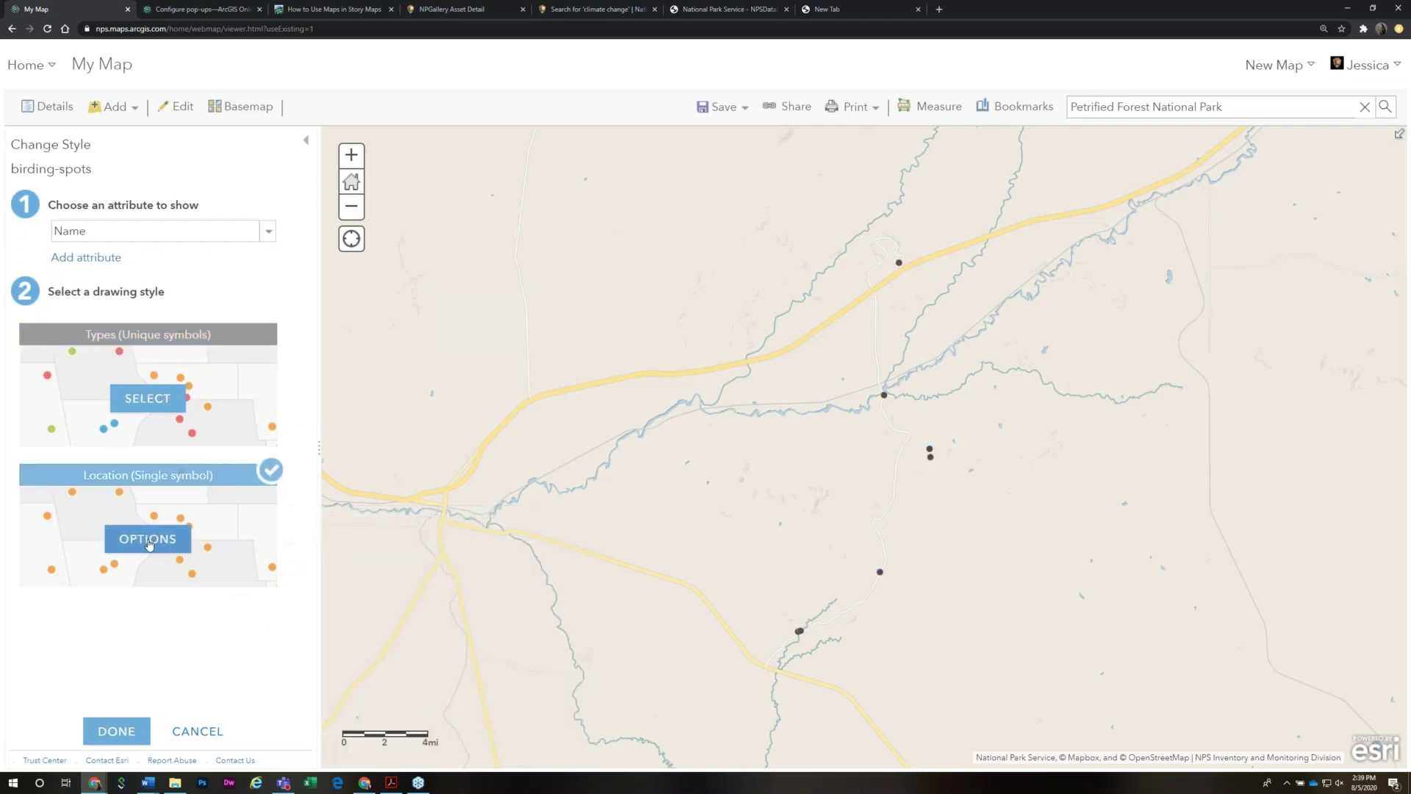
click(131, 731)
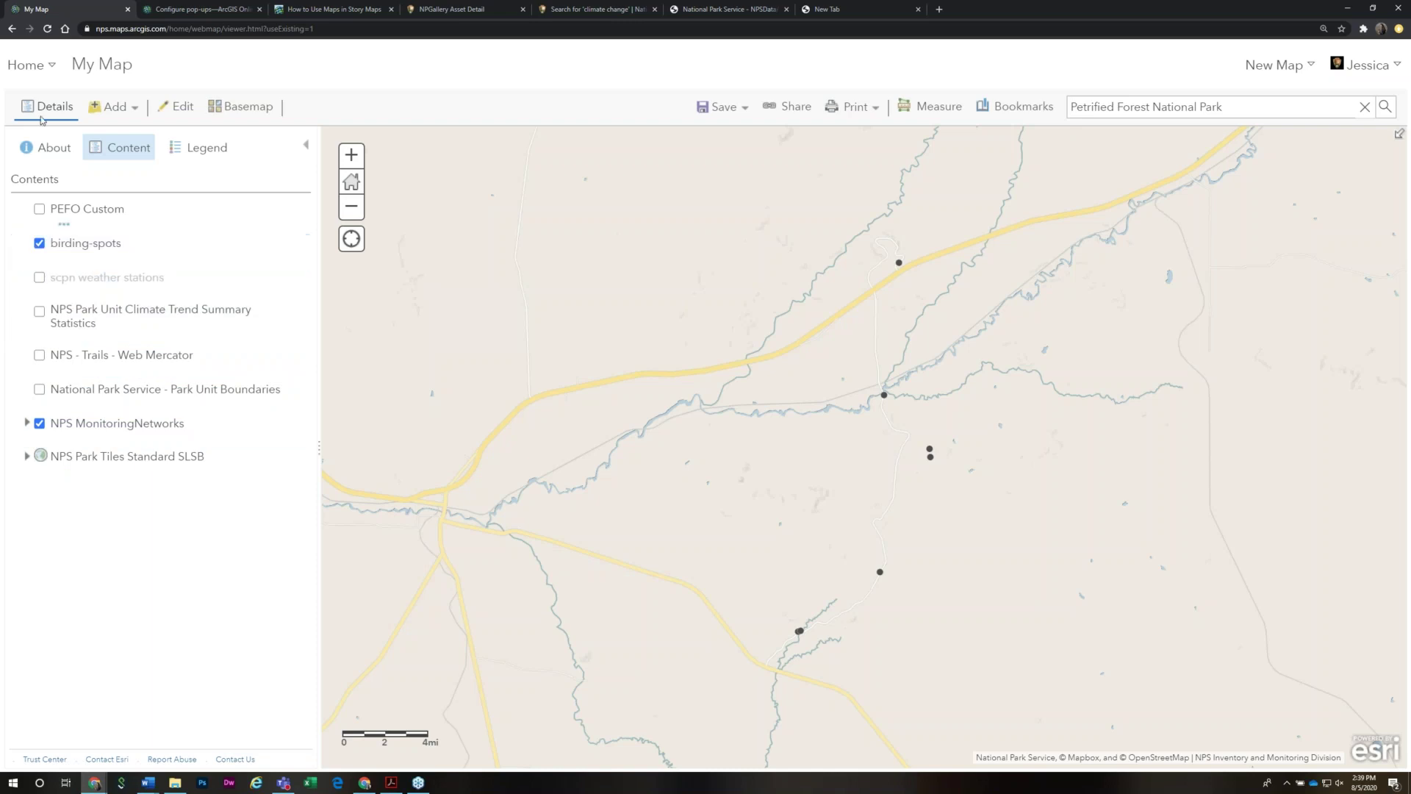
Start adding another layer from a file to the map
click(110, 107)
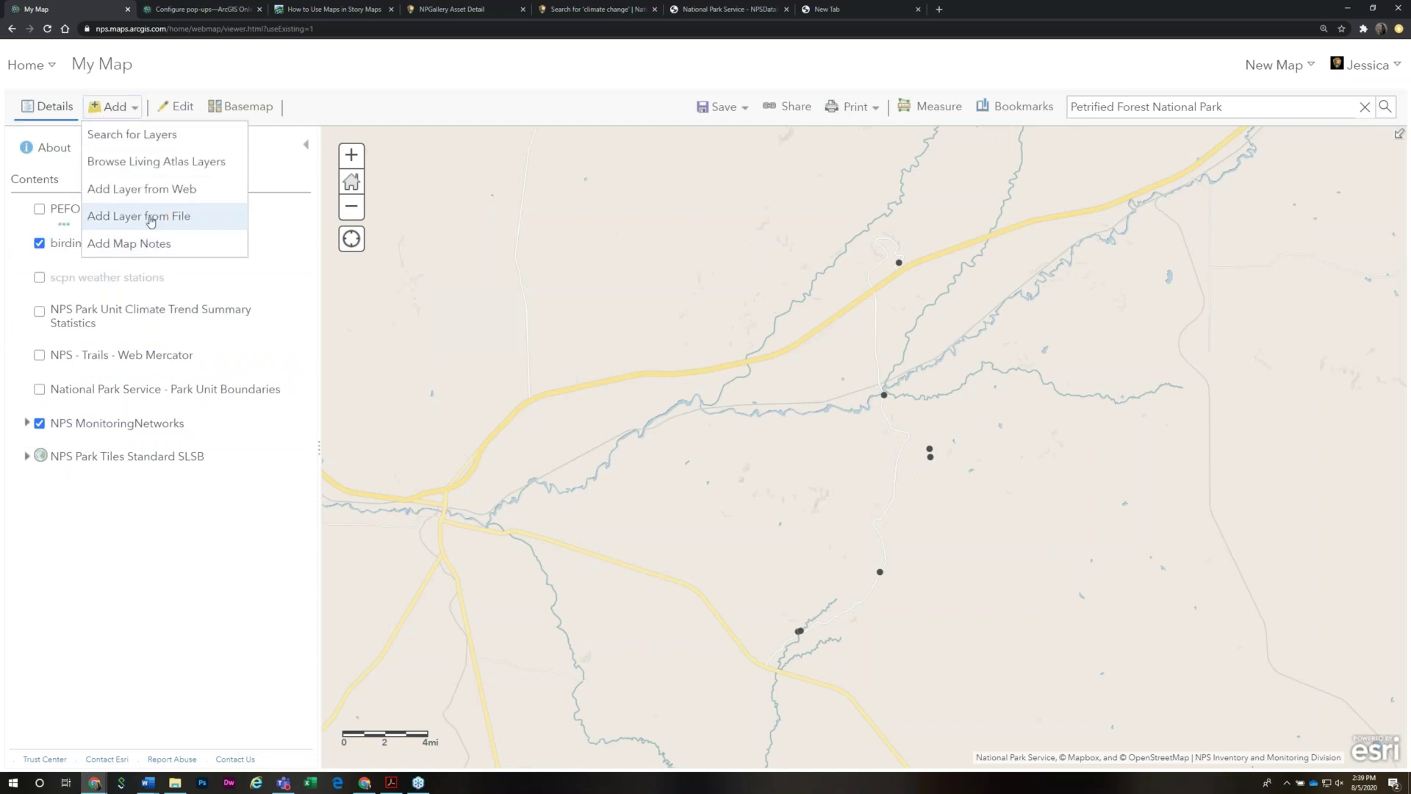
Add the zipped shapefile PEFO_BrdGrss_InferenceFrame.zip to the map as a new layer from file
click(147, 217)
click(556, 465)
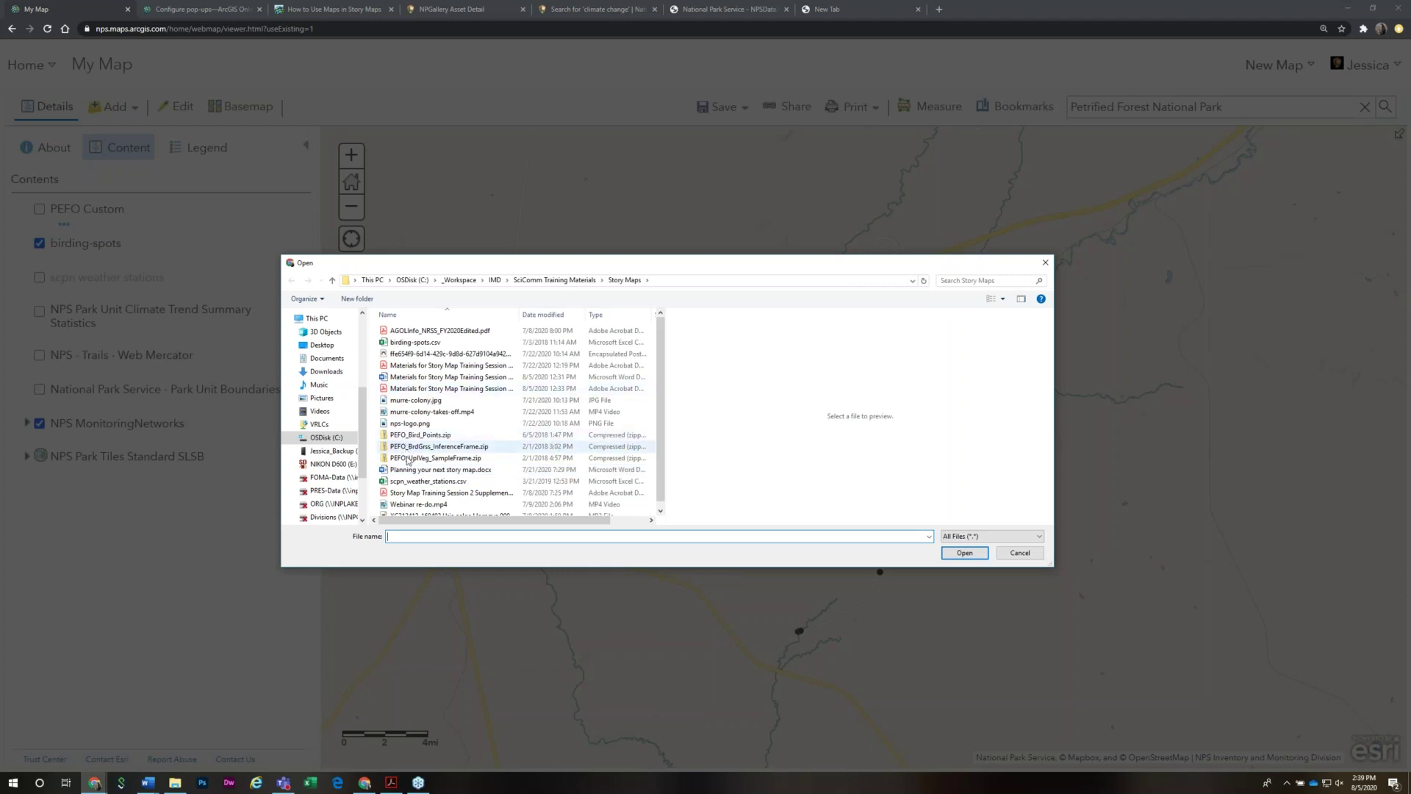
click(441, 446)
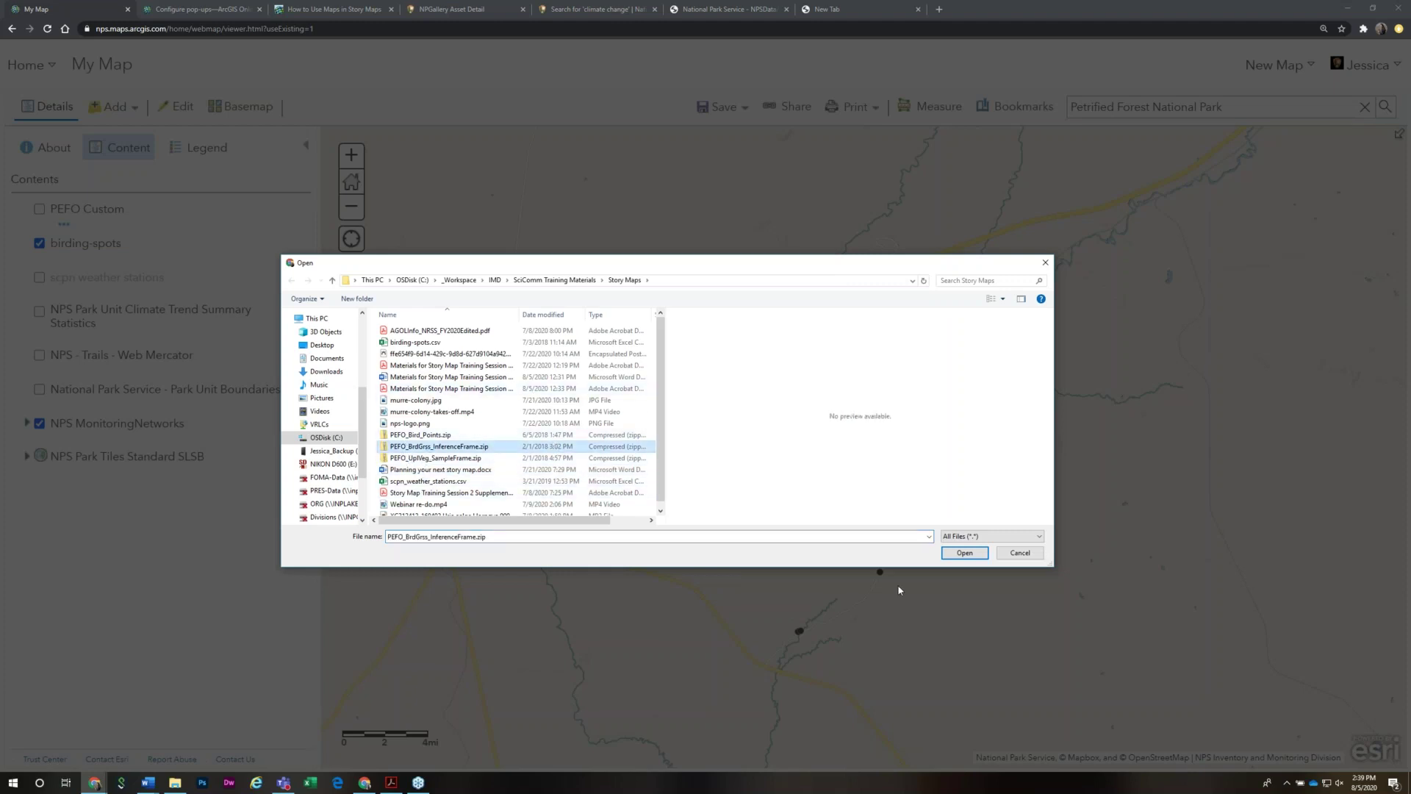
click(975, 558)
click(765, 553)
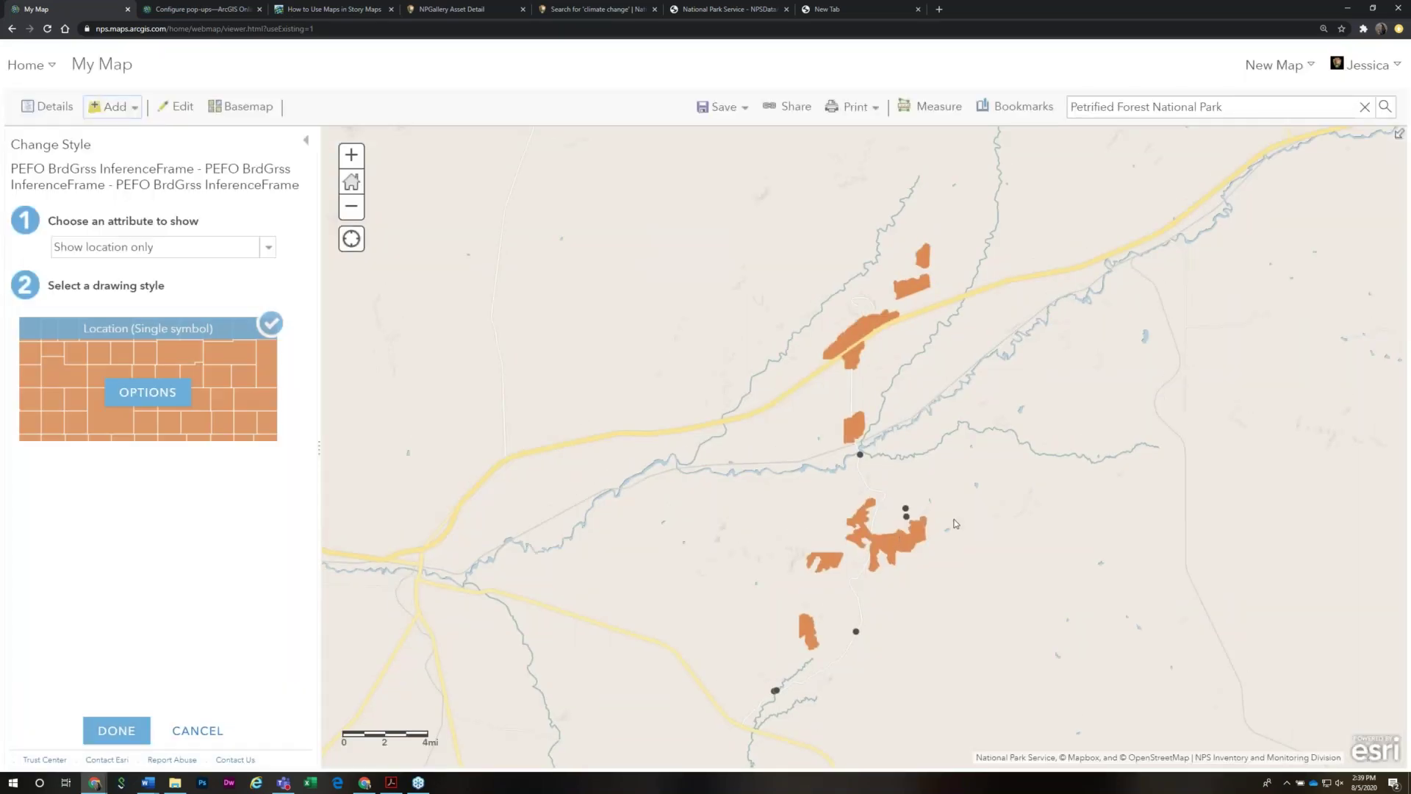
Style the inference frame polygons with no fill and a #1A1A1A outline at about 30% transparency
drag(993, 509, 893, 482)
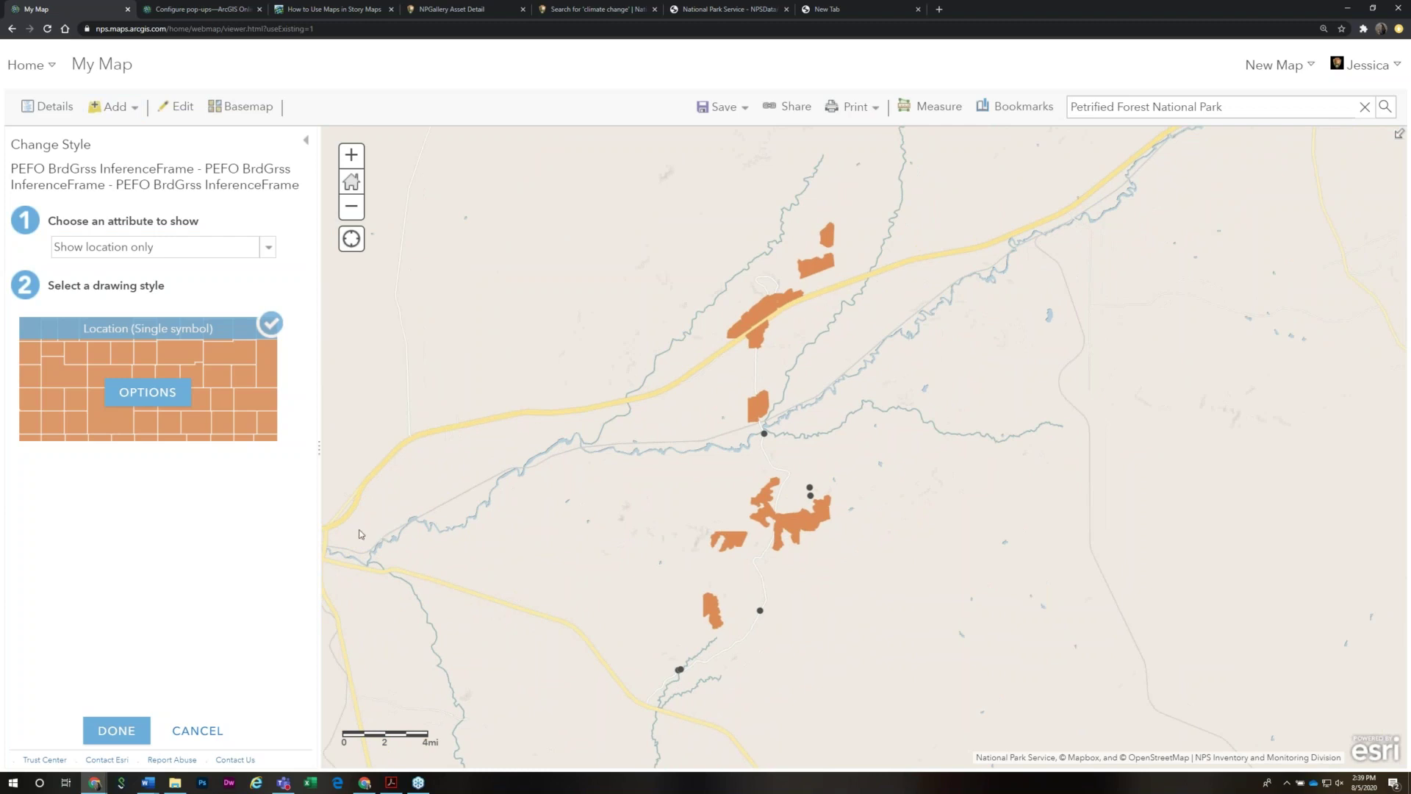
click(134, 396)
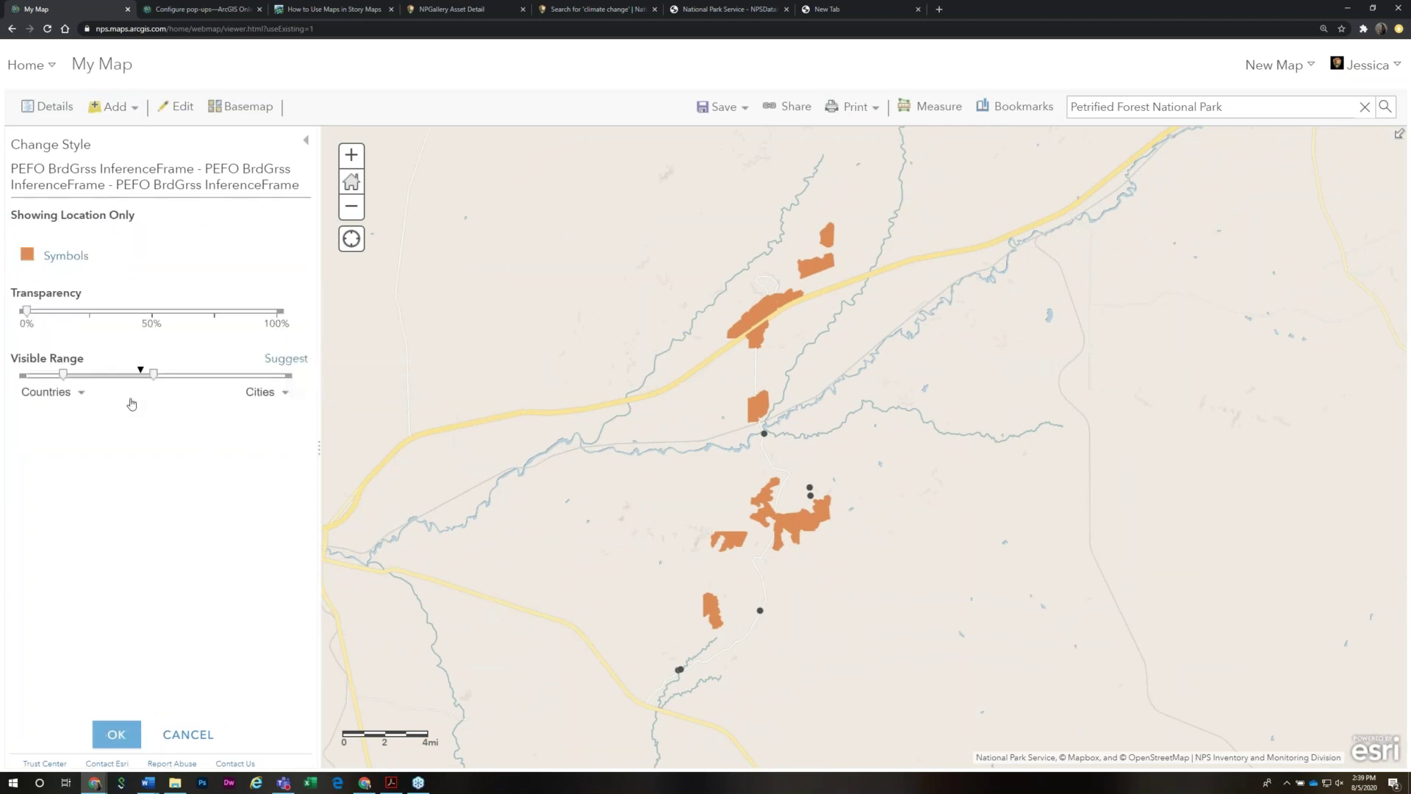
click(76, 261)
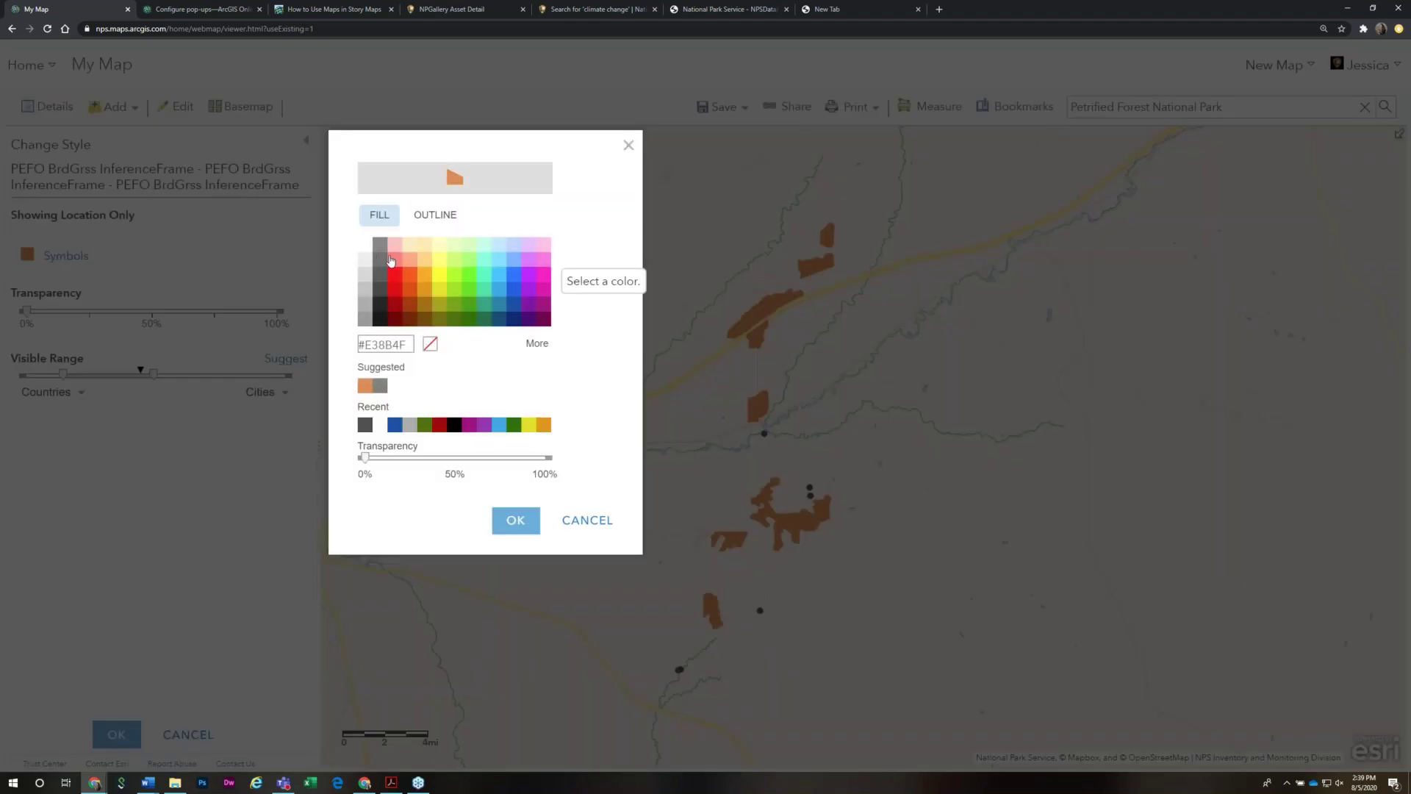
click(430, 344)
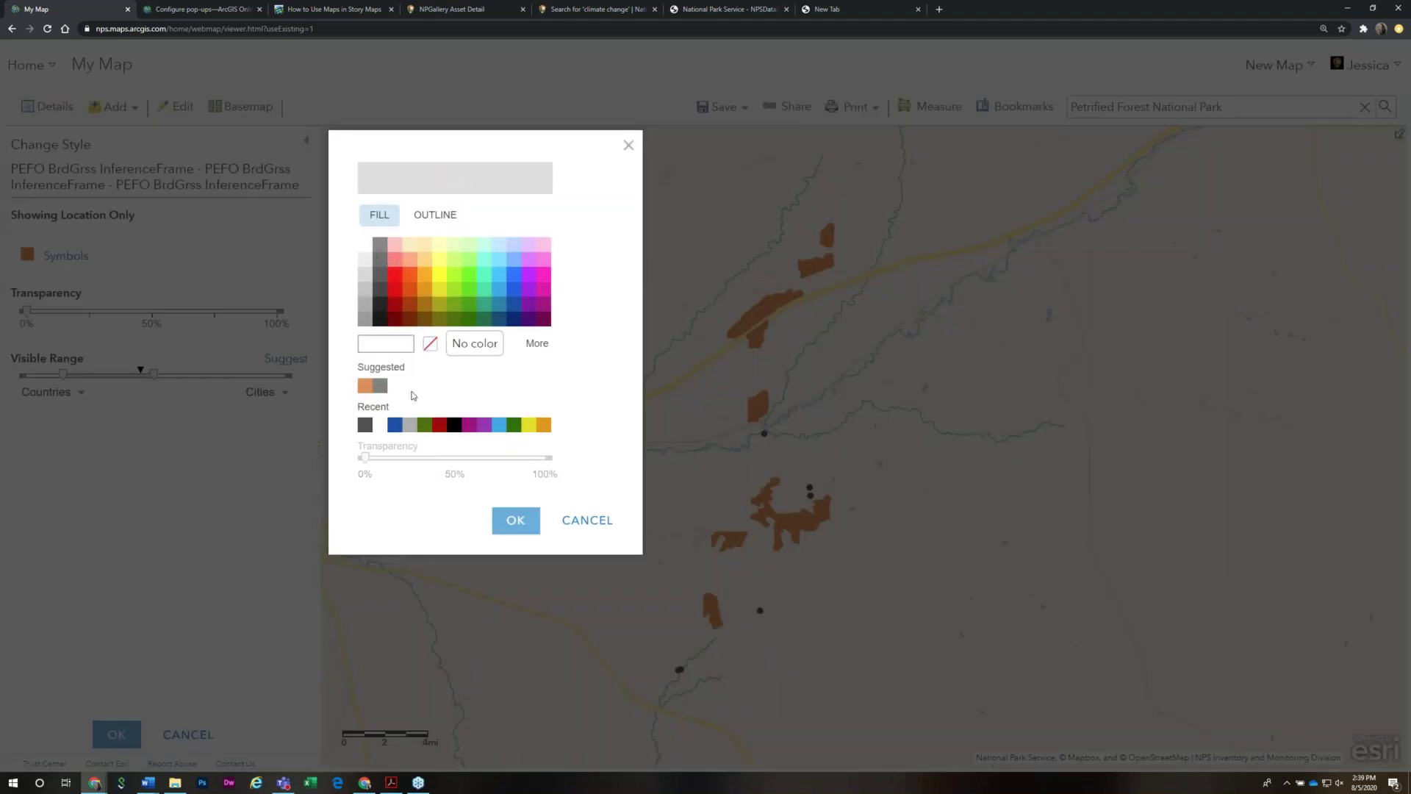
click(434, 214)
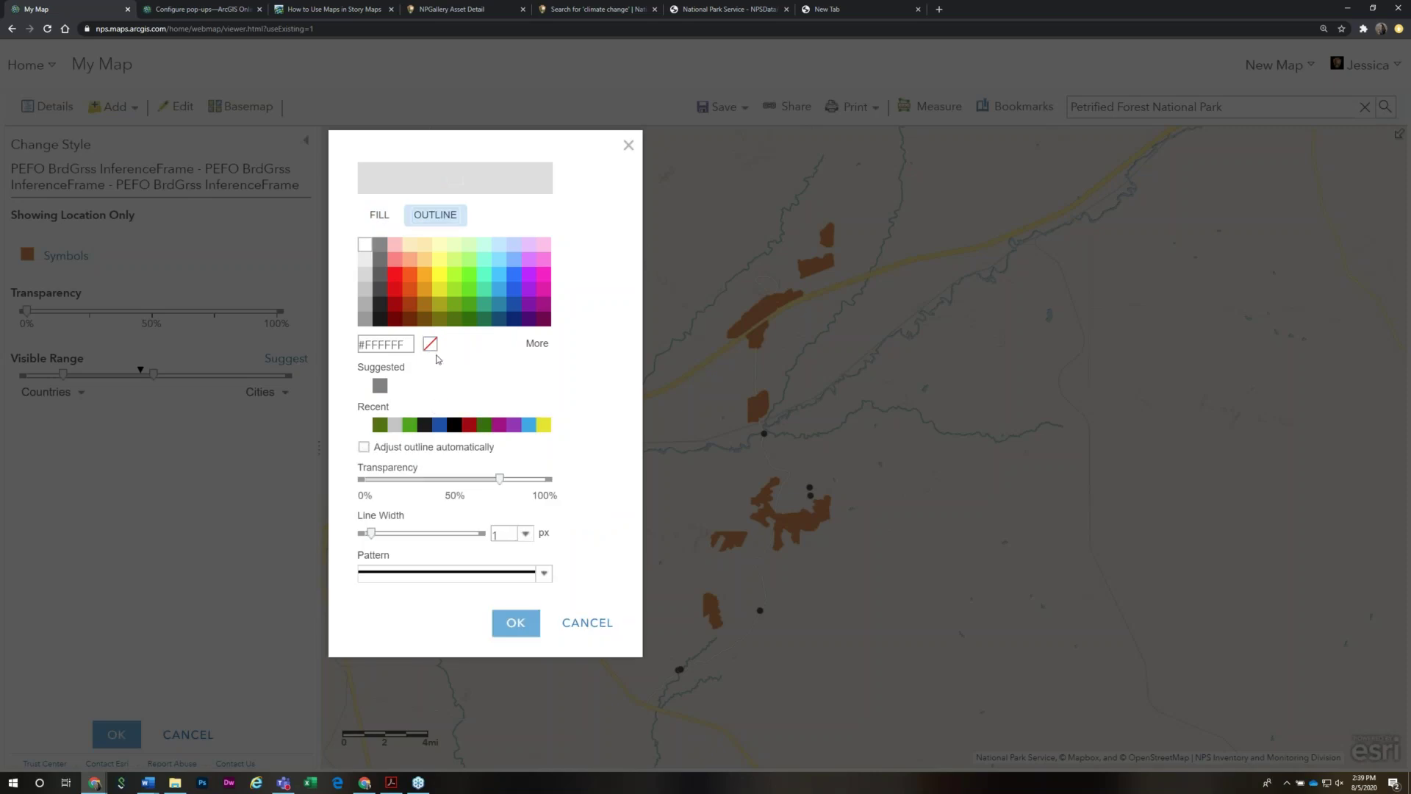
click(380, 320)
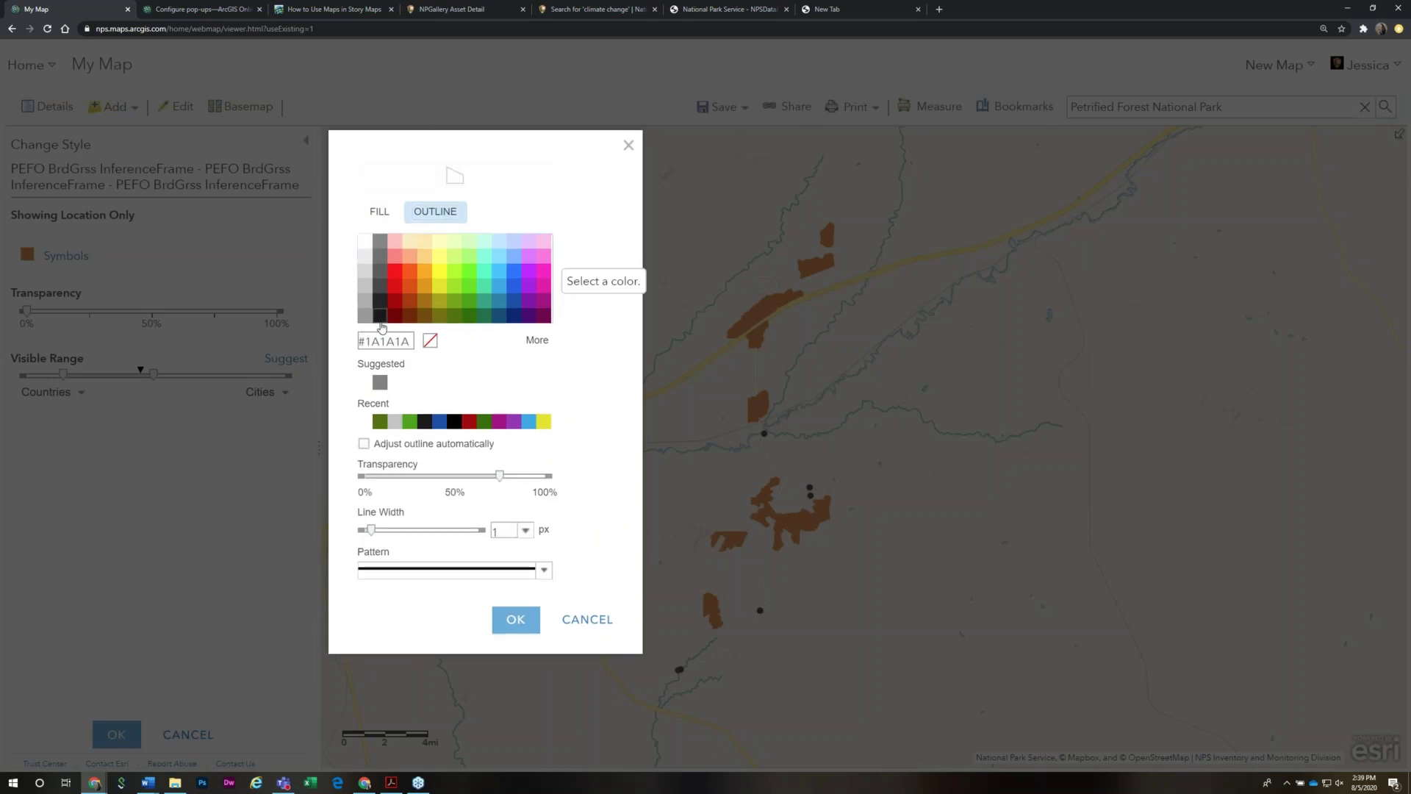
drag(500, 476, 449, 479)
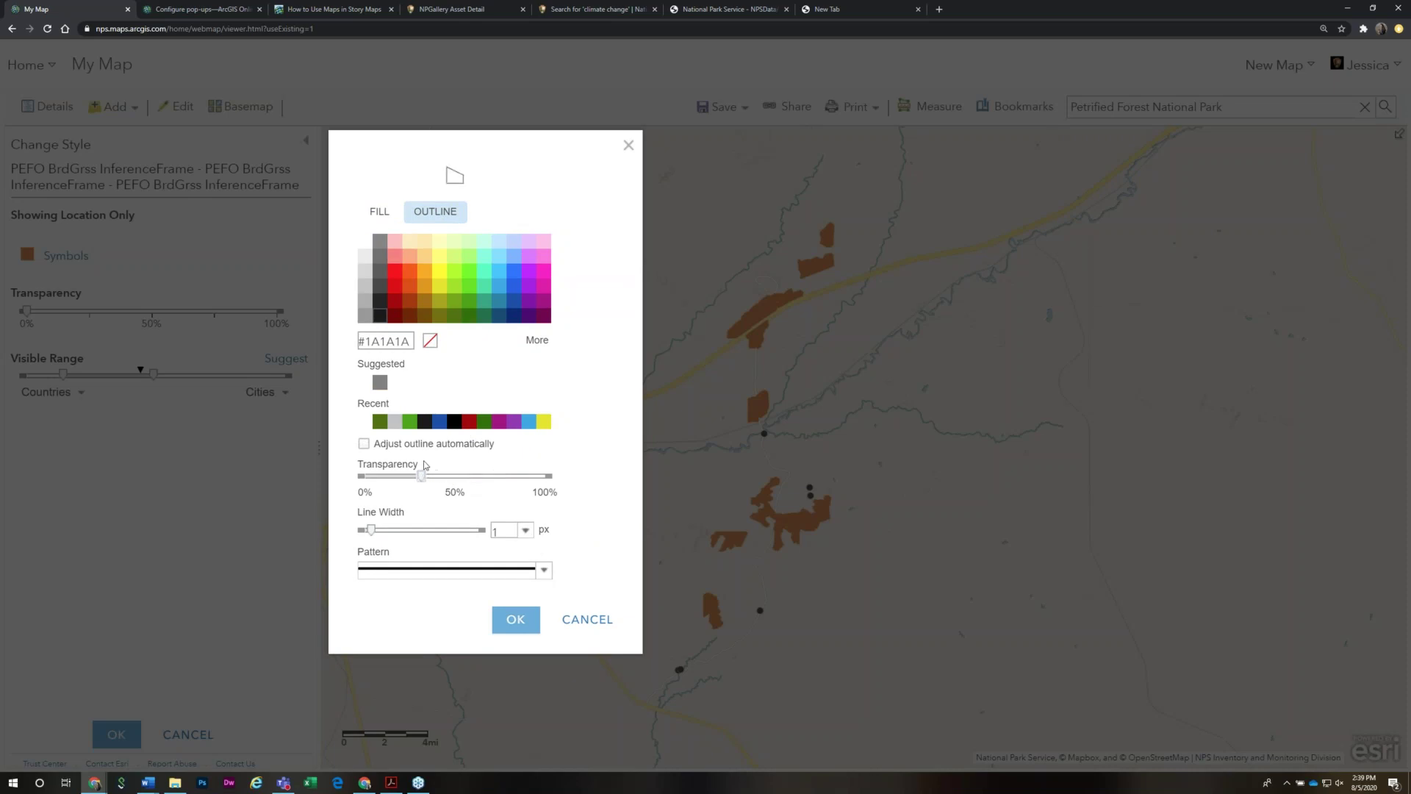
click(379, 211)
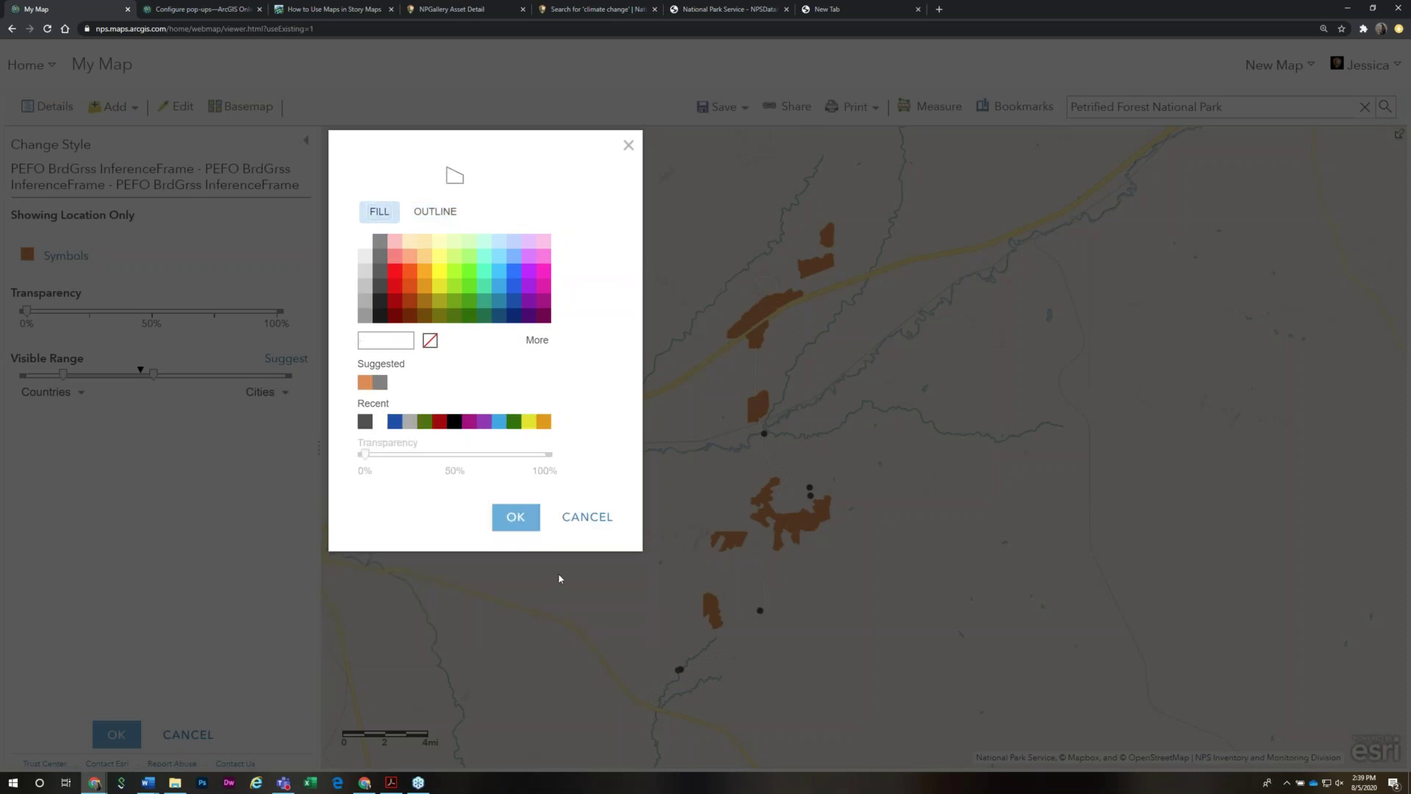
click(515, 518)
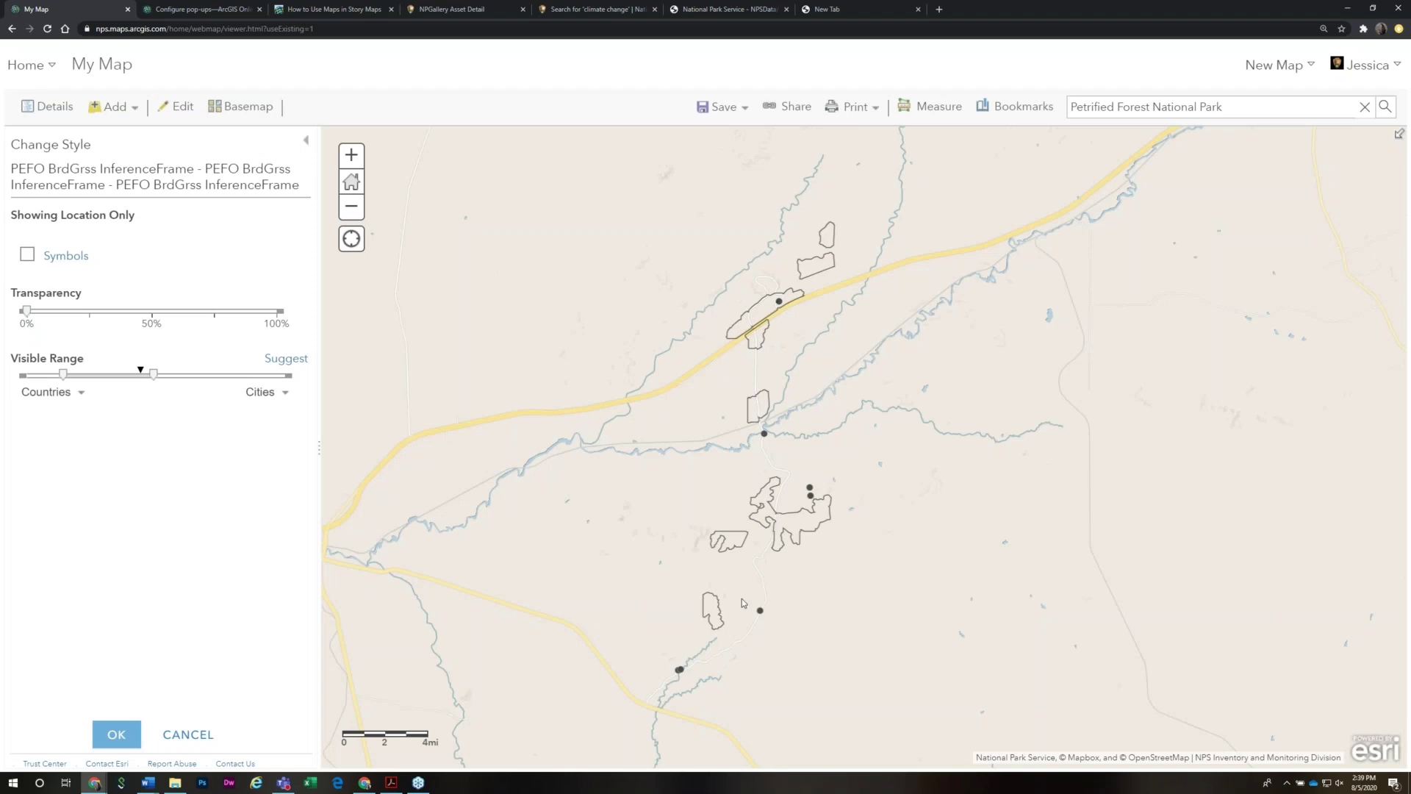
Set the inference frame layer's visible range from City to Room and finish its style changes
drag(153, 375, 290, 378)
mouse_move(67, 376)
drag(67, 376, 161, 375)
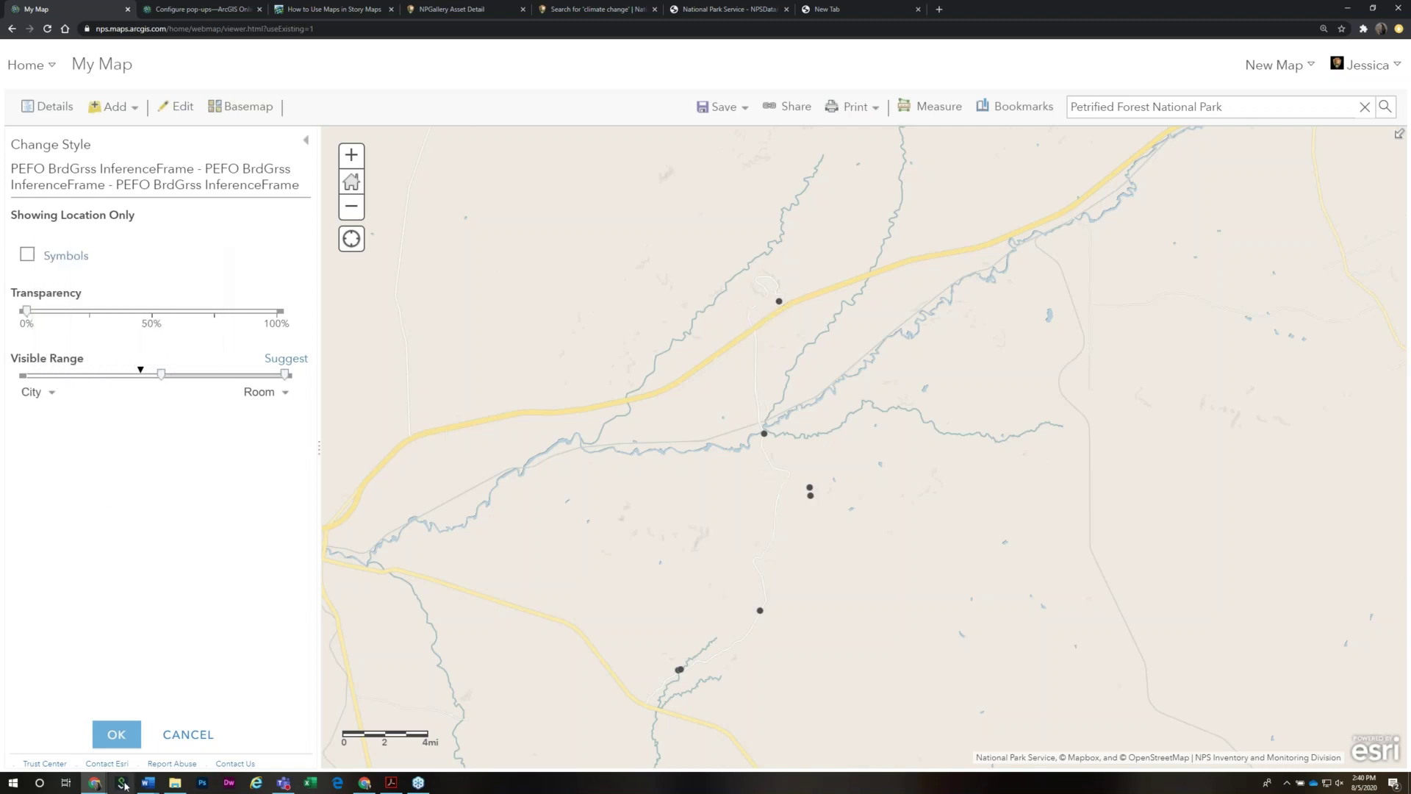
click(115, 733)
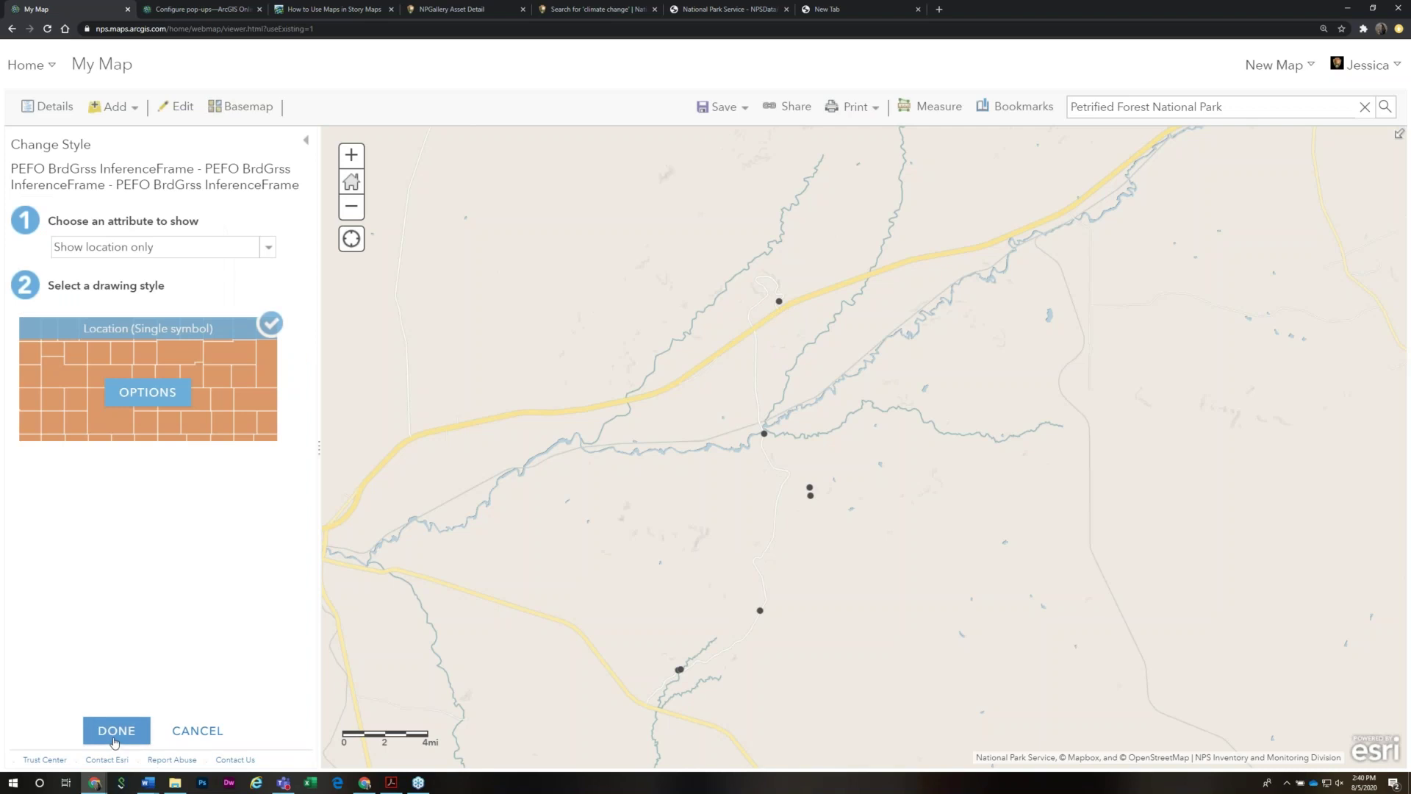
click(114, 739)
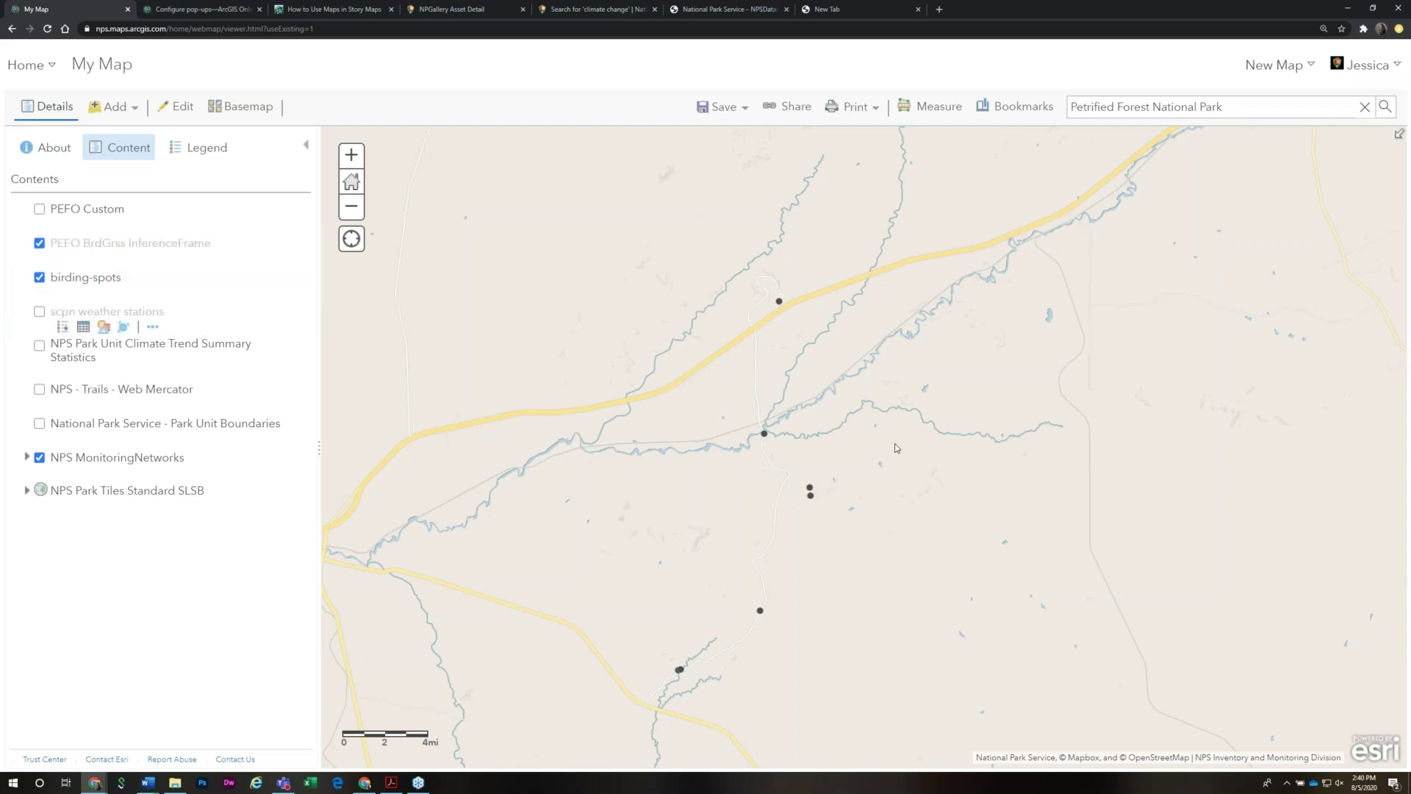
Check at which map scales the PEFO BrdGrss InferenceFrame outlines are displayed around the birding spots
scroll(841, 516, up, 1)
scroll(842, 516, up, 1)
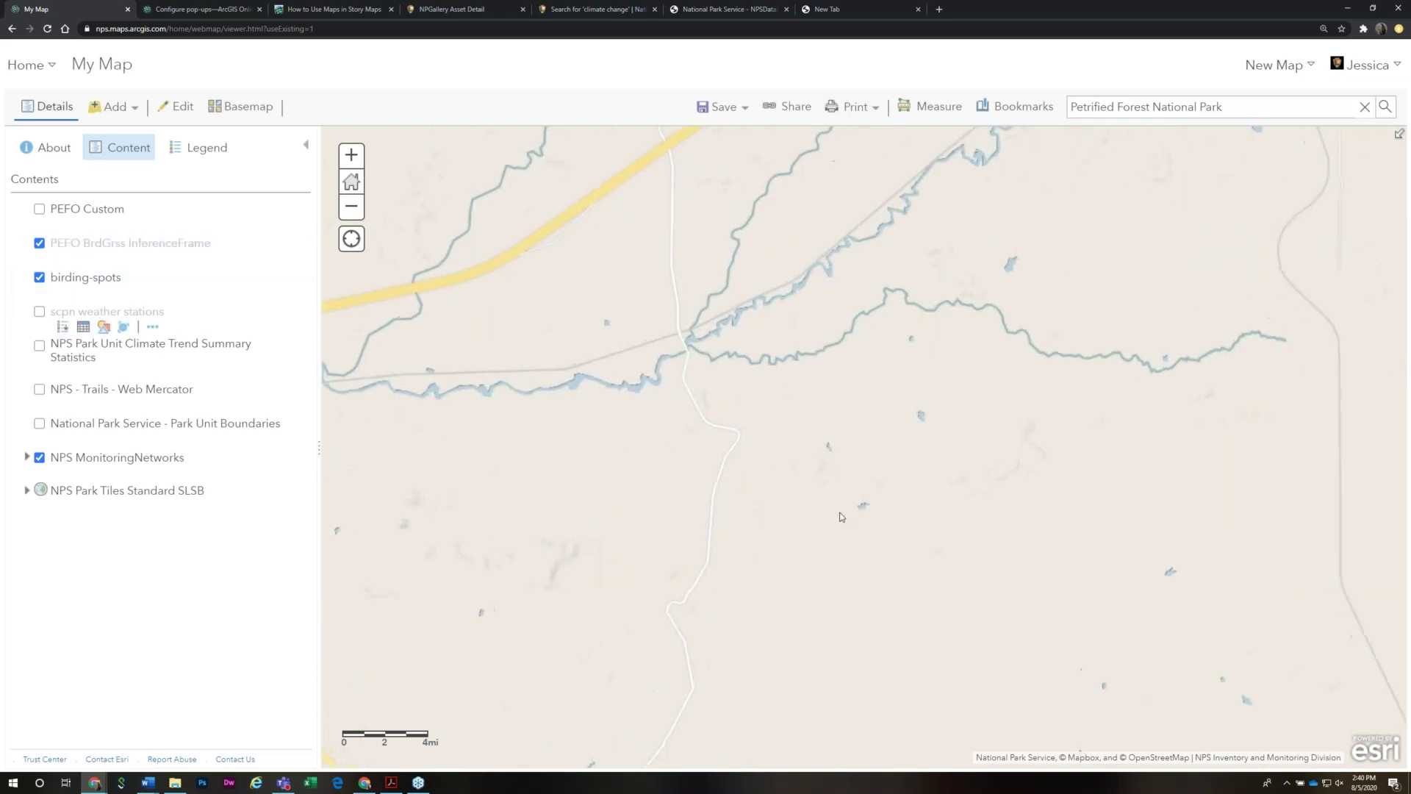
scroll(841, 518, up, 1)
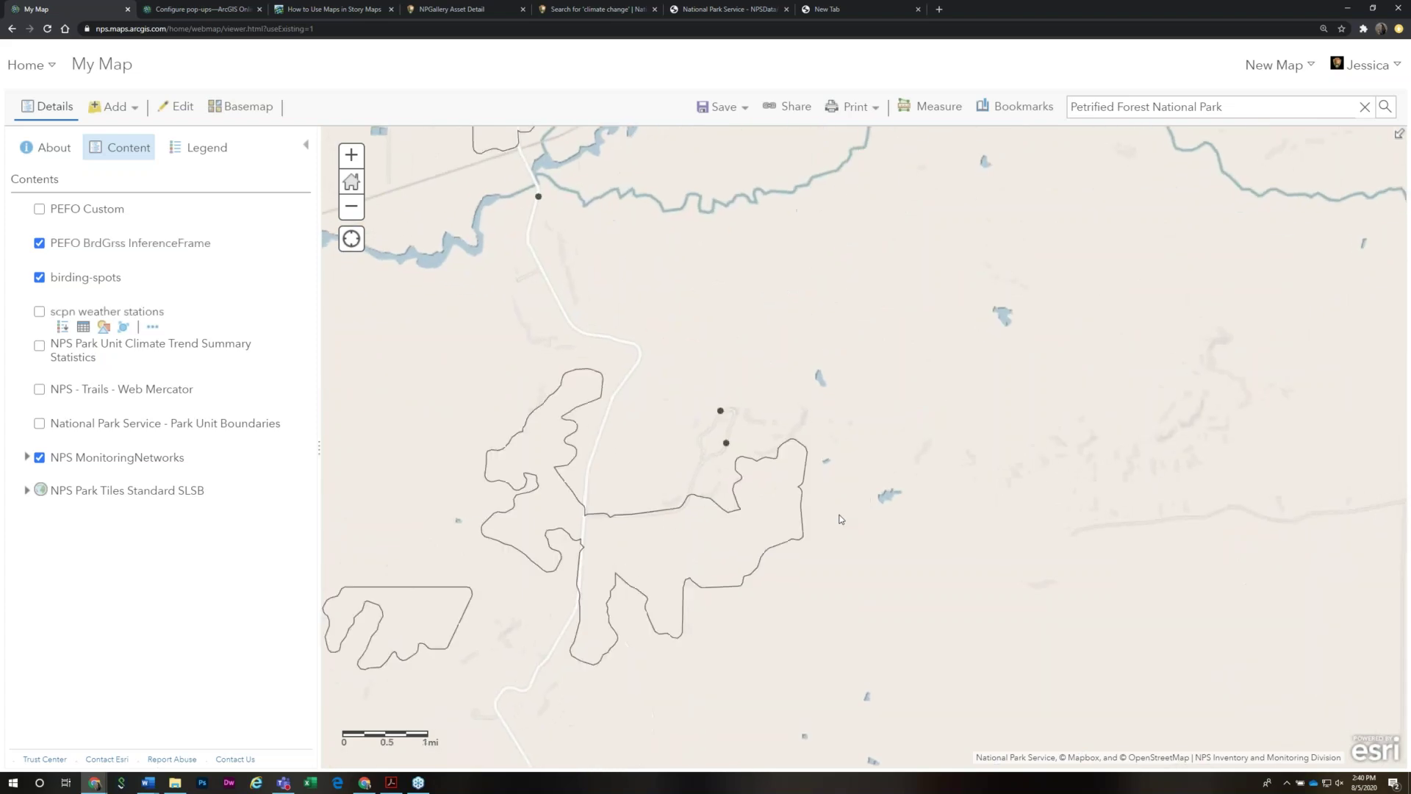
drag(594, 537, 852, 468)
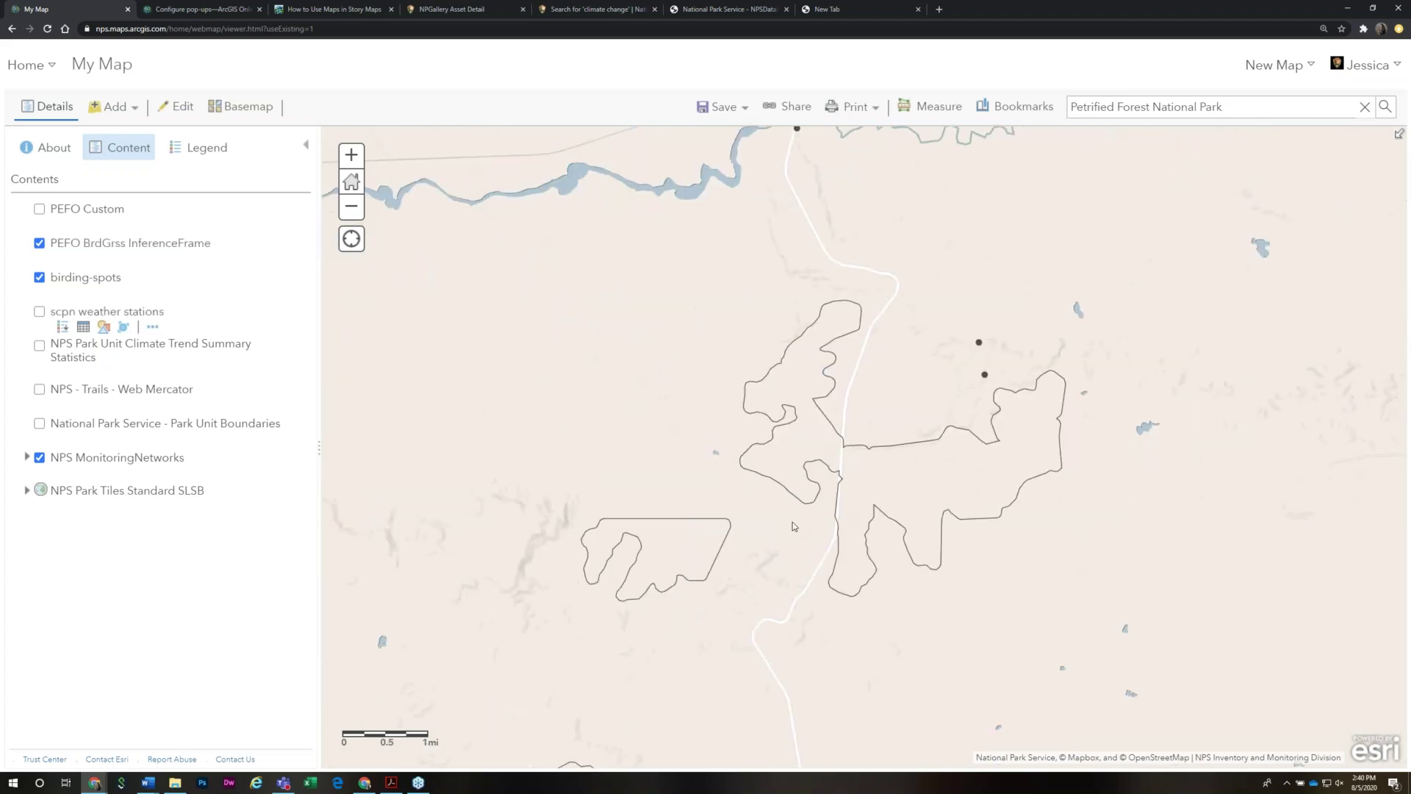
scroll(826, 487, down, 1)
scroll(826, 487, up, 1)
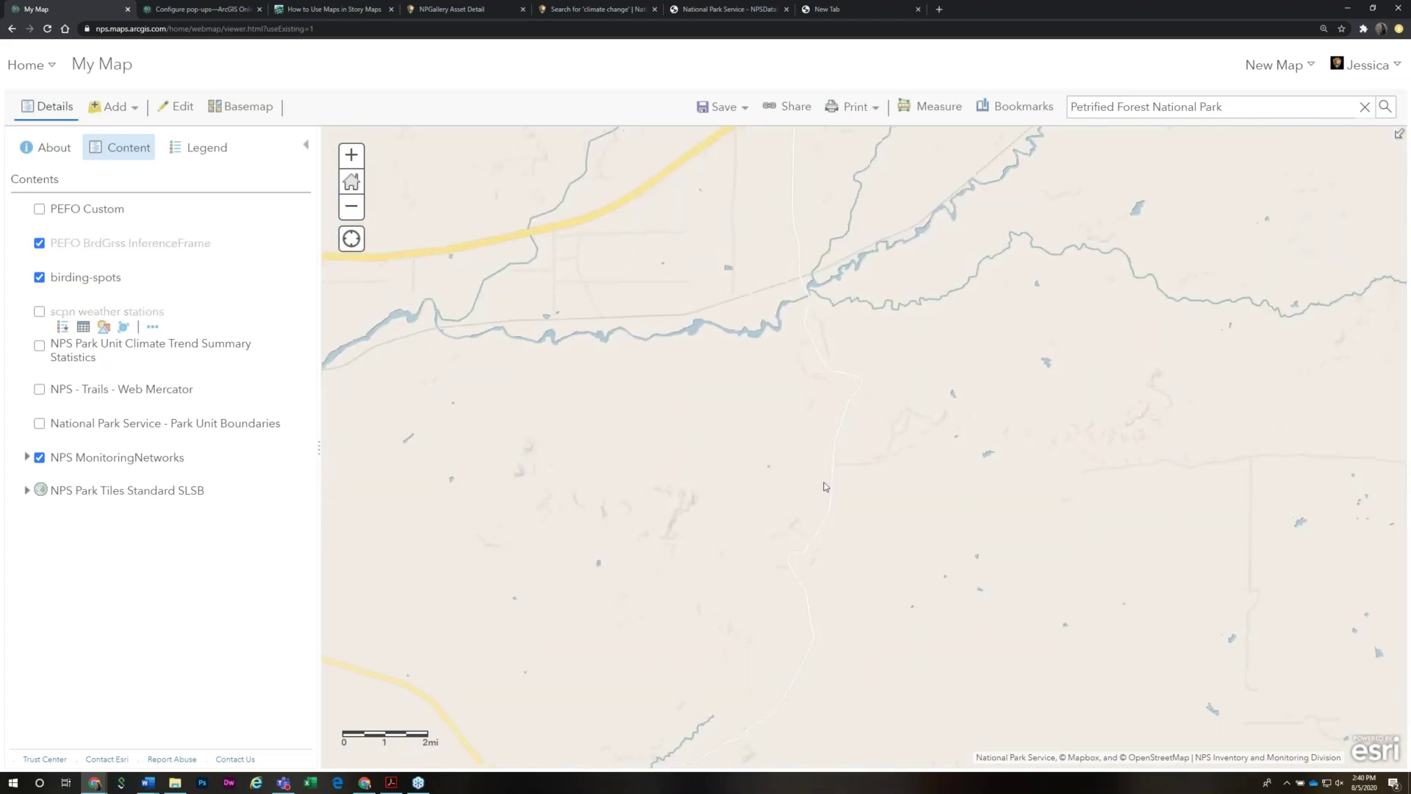
scroll(826, 486, down, 2)
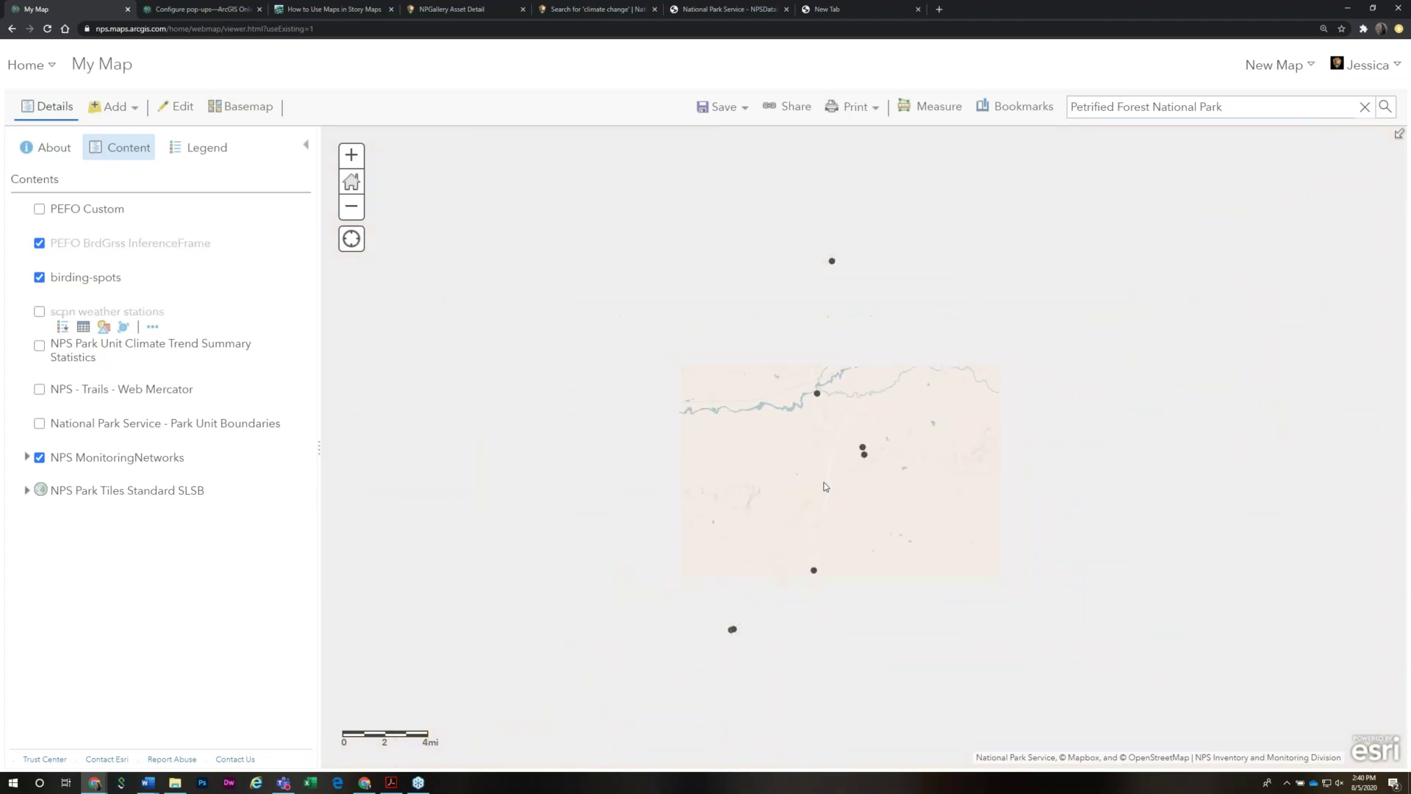
drag(826, 486, 781, 491)
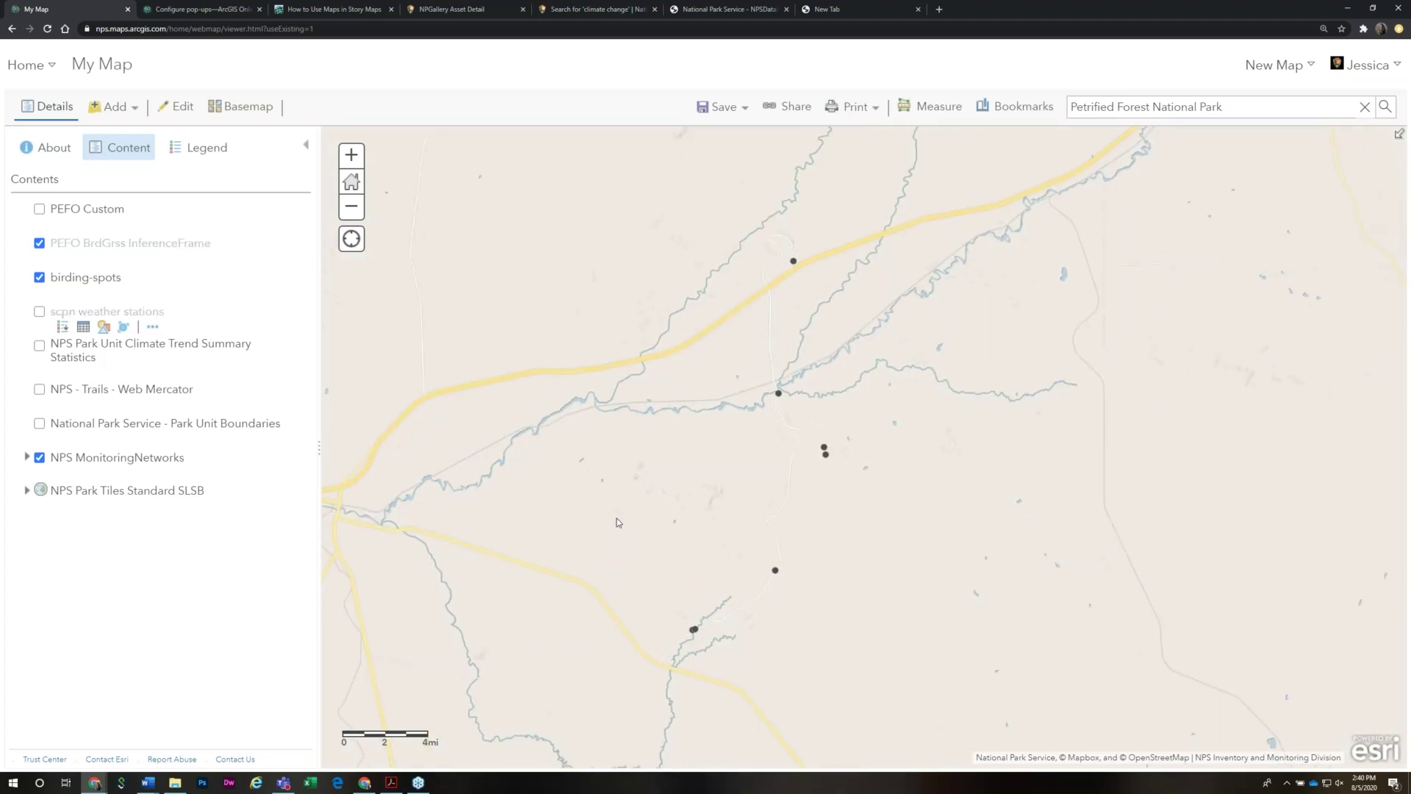
Review the layer manipulation topics and resources in the Story Map Training Session 4 PDF in Adobe Acrobat, and return to the web map
mouse_move(126, 434)
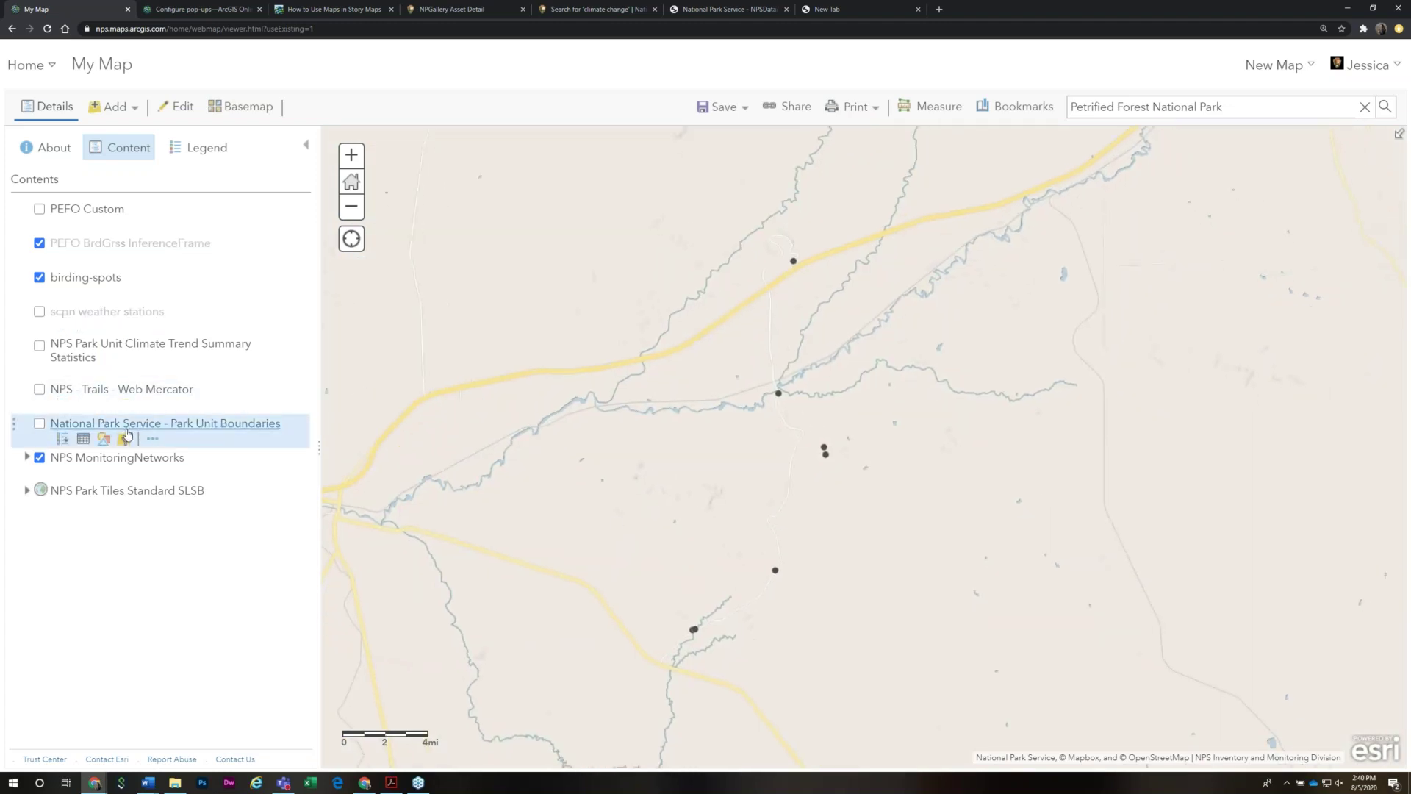
key(alt+Tab)
scroll(246, 457, down, 5)
scroll(247, 457, down, 12)
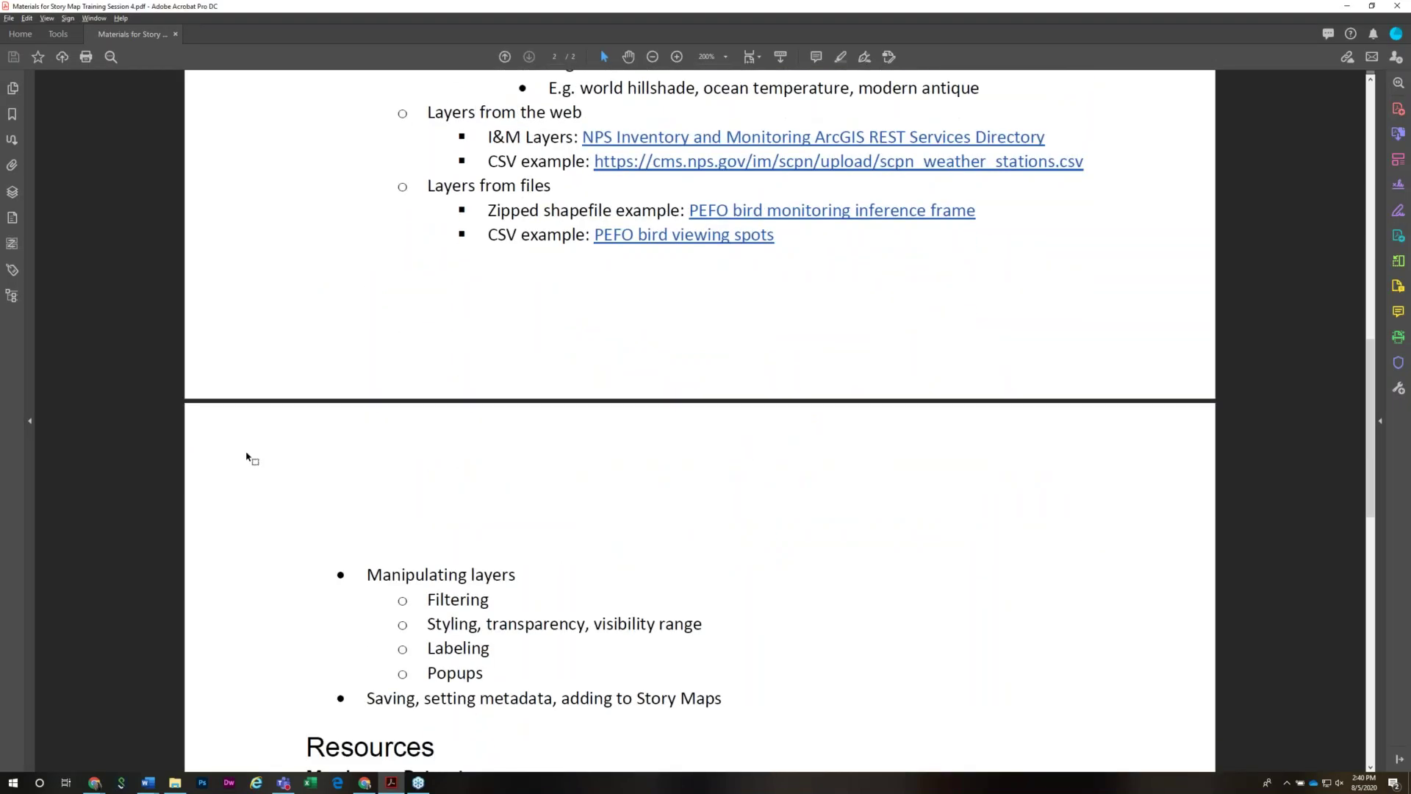
scroll(247, 457, down, 2)
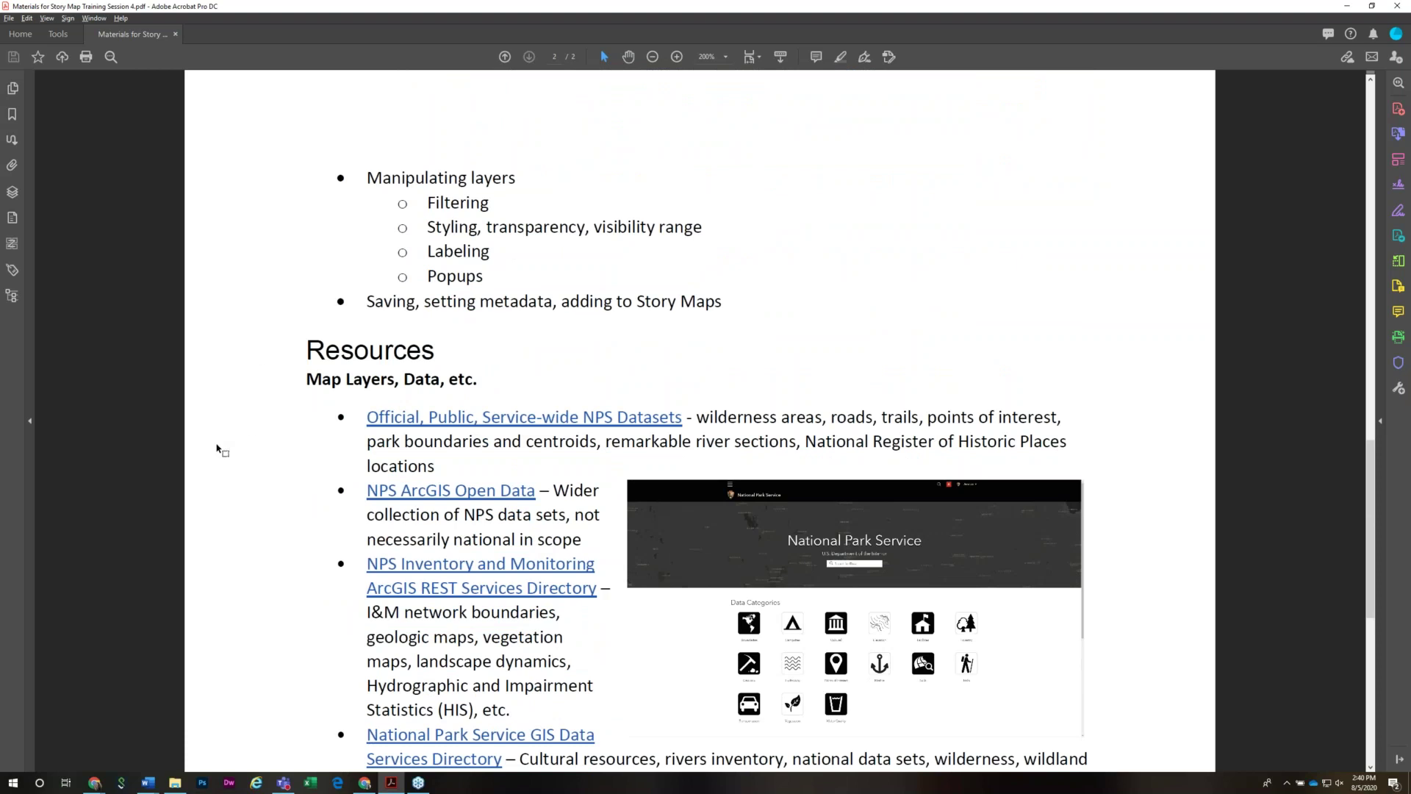
scroll(217, 449, up, 2)
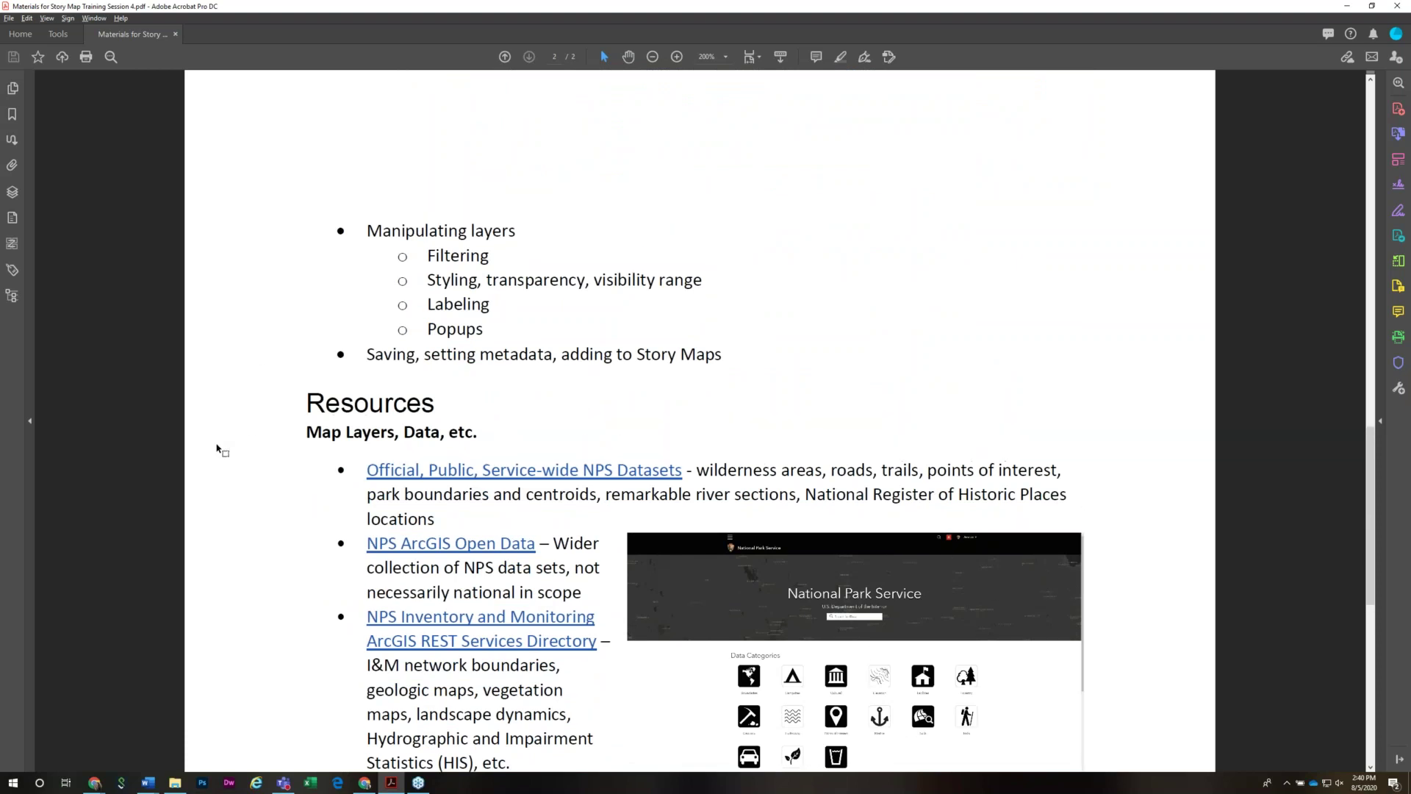
key(alt+Tab)
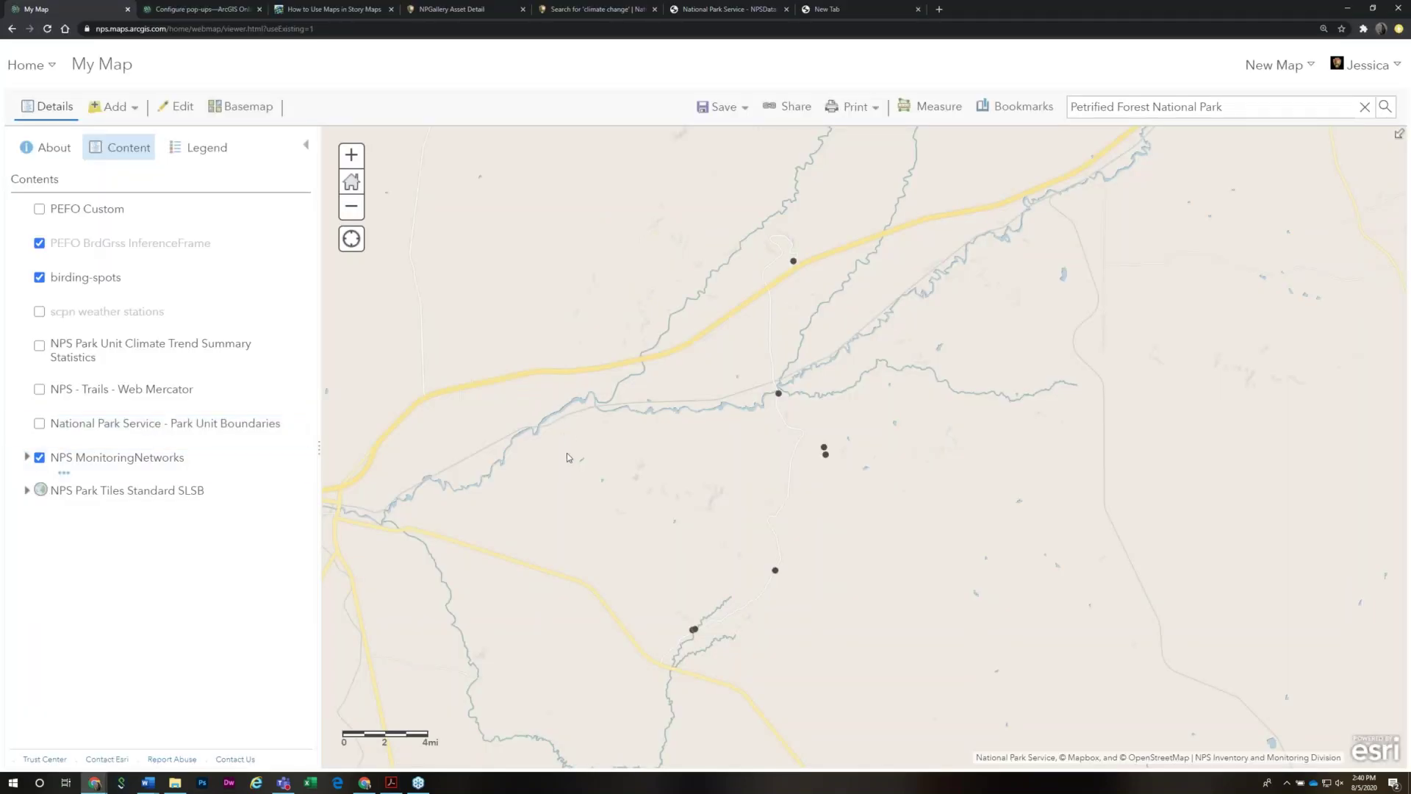
Change the birding-spots symbol to the white-on-black seal-like animal pictogram from the National Park Service symbol set
mouse_move(109, 291)
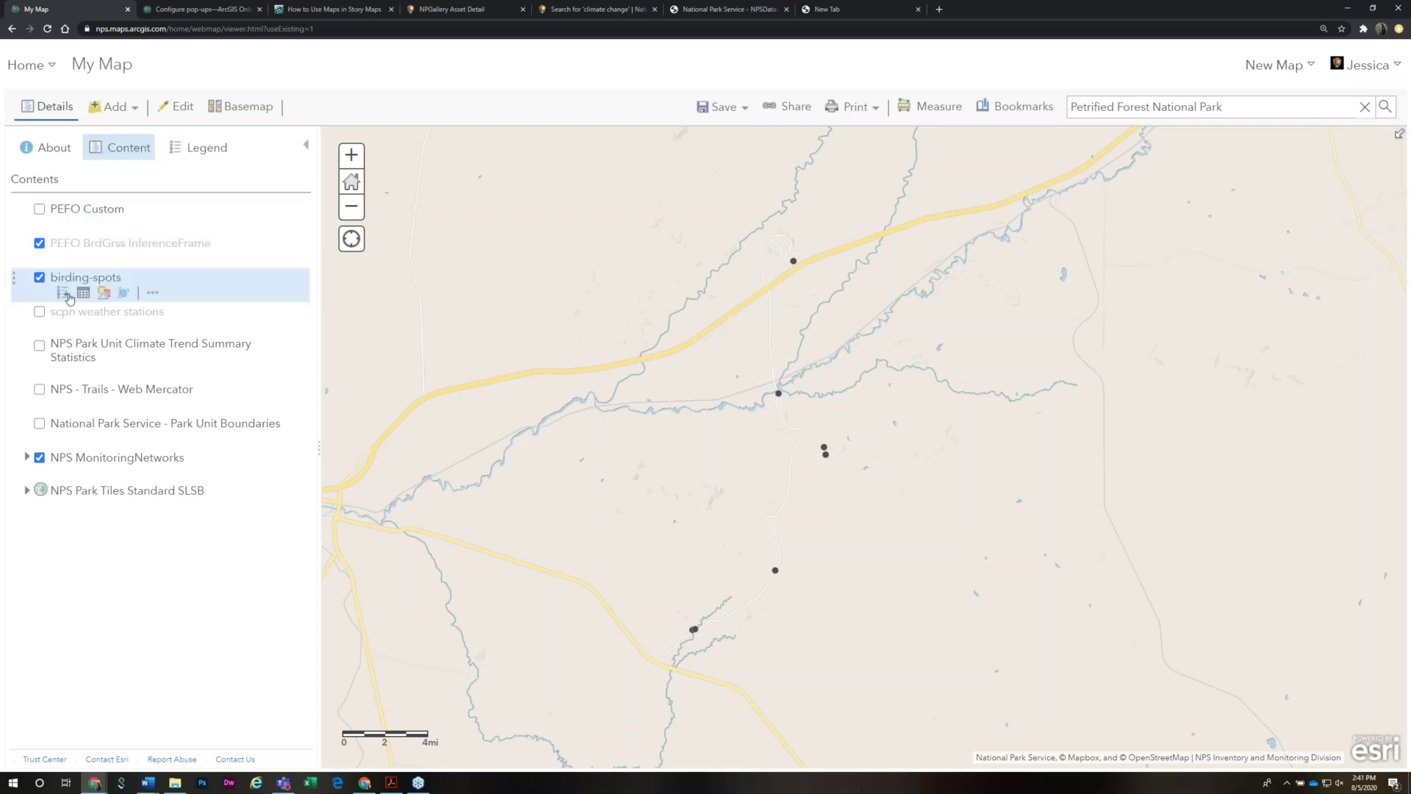
click(103, 293)
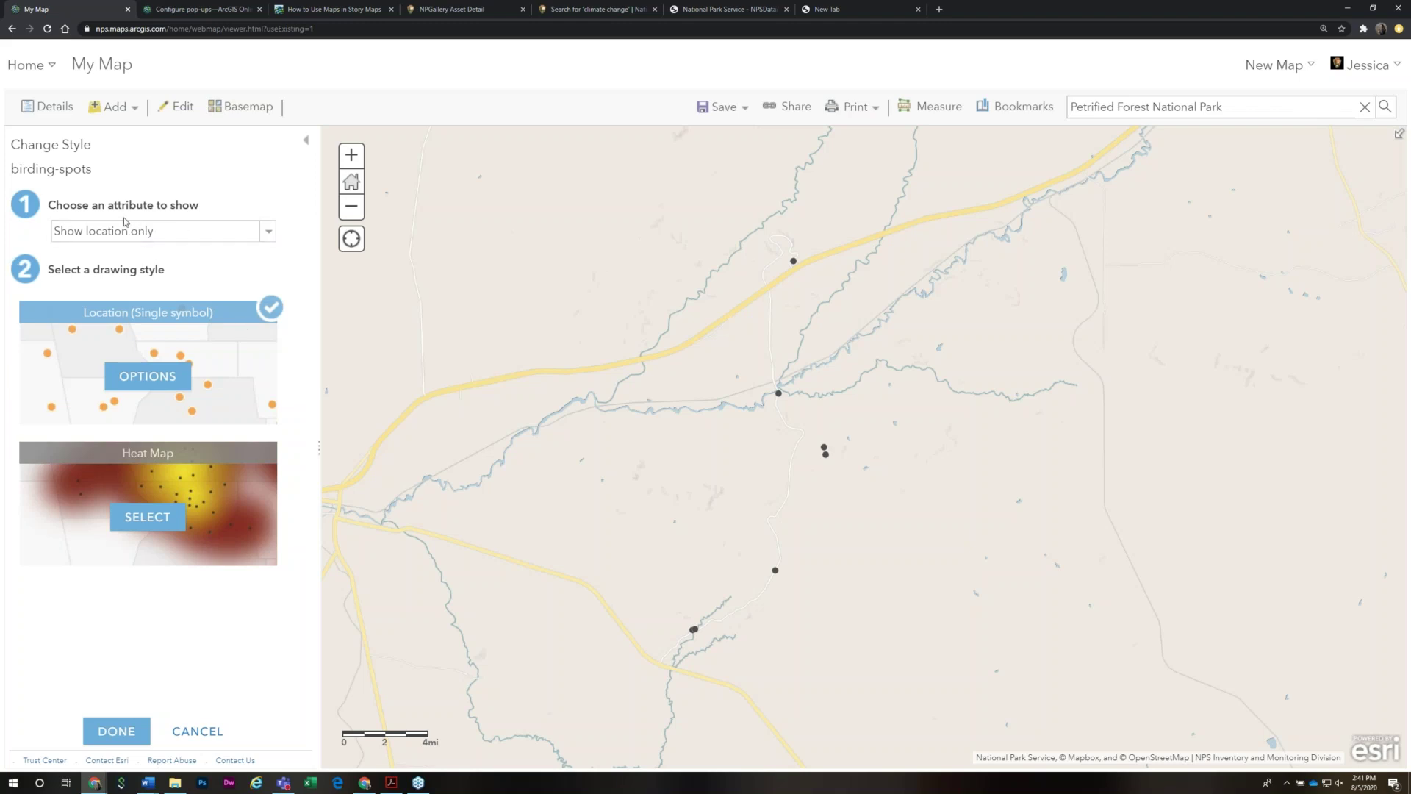
click(147, 376)
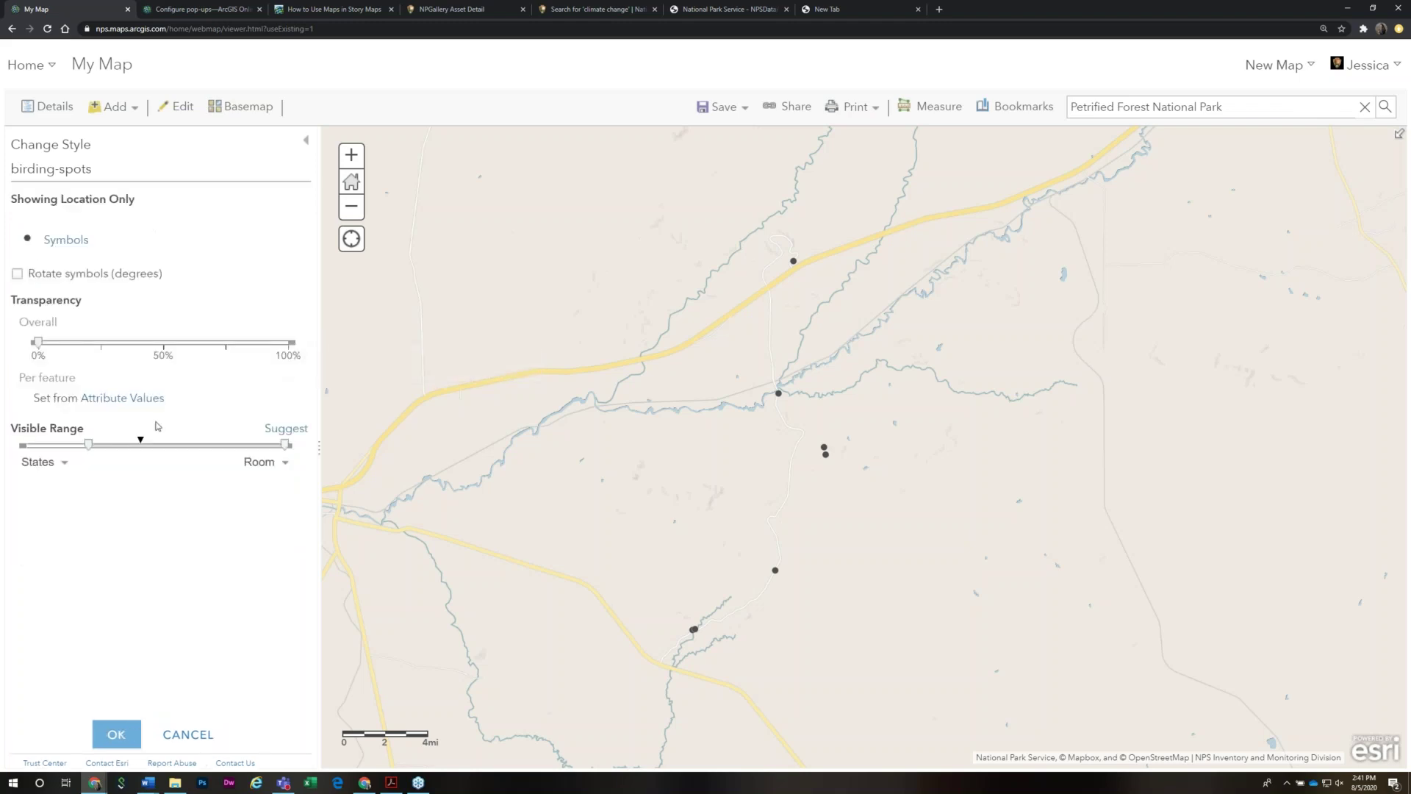
click(67, 241)
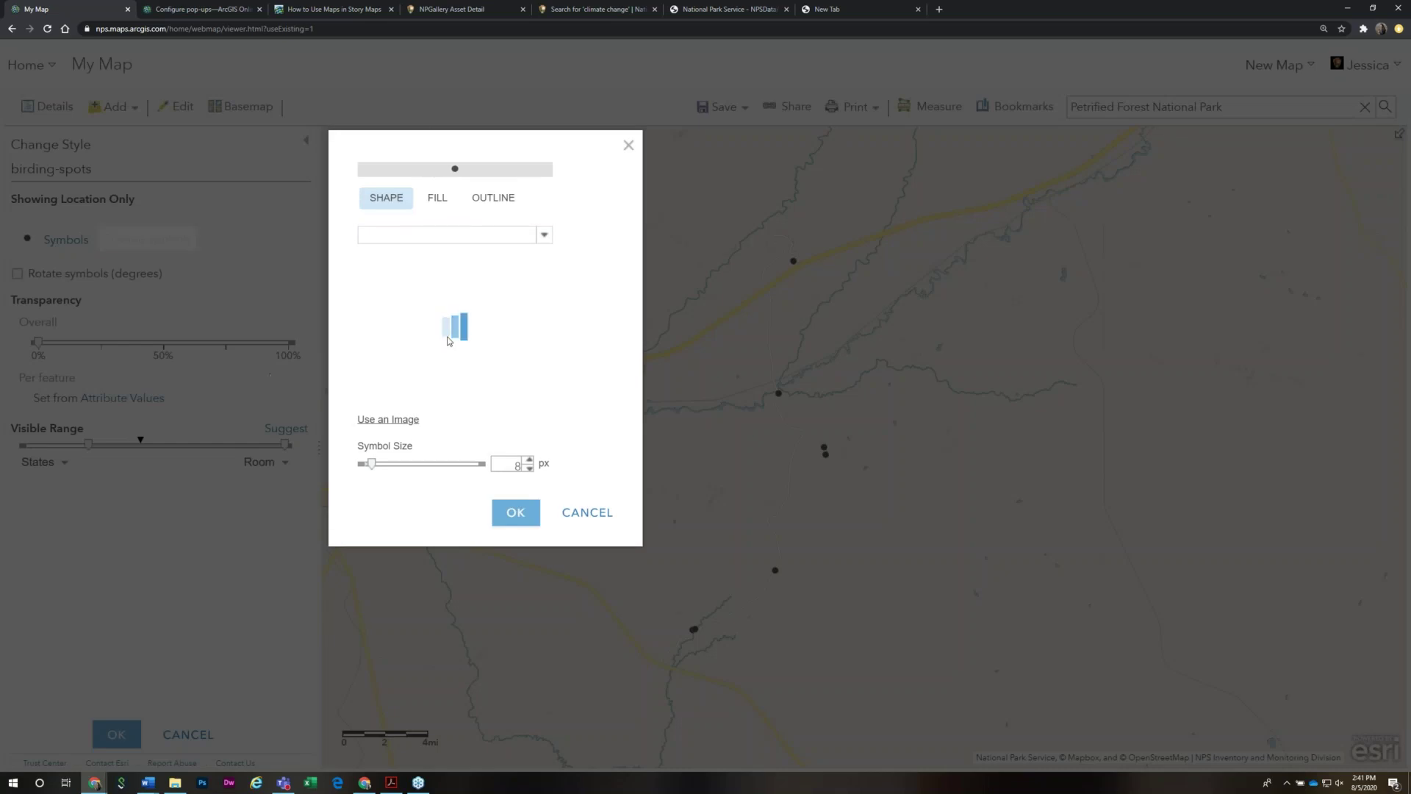
scroll(498, 355, down, 3)
scroll(456, 330, down, 5)
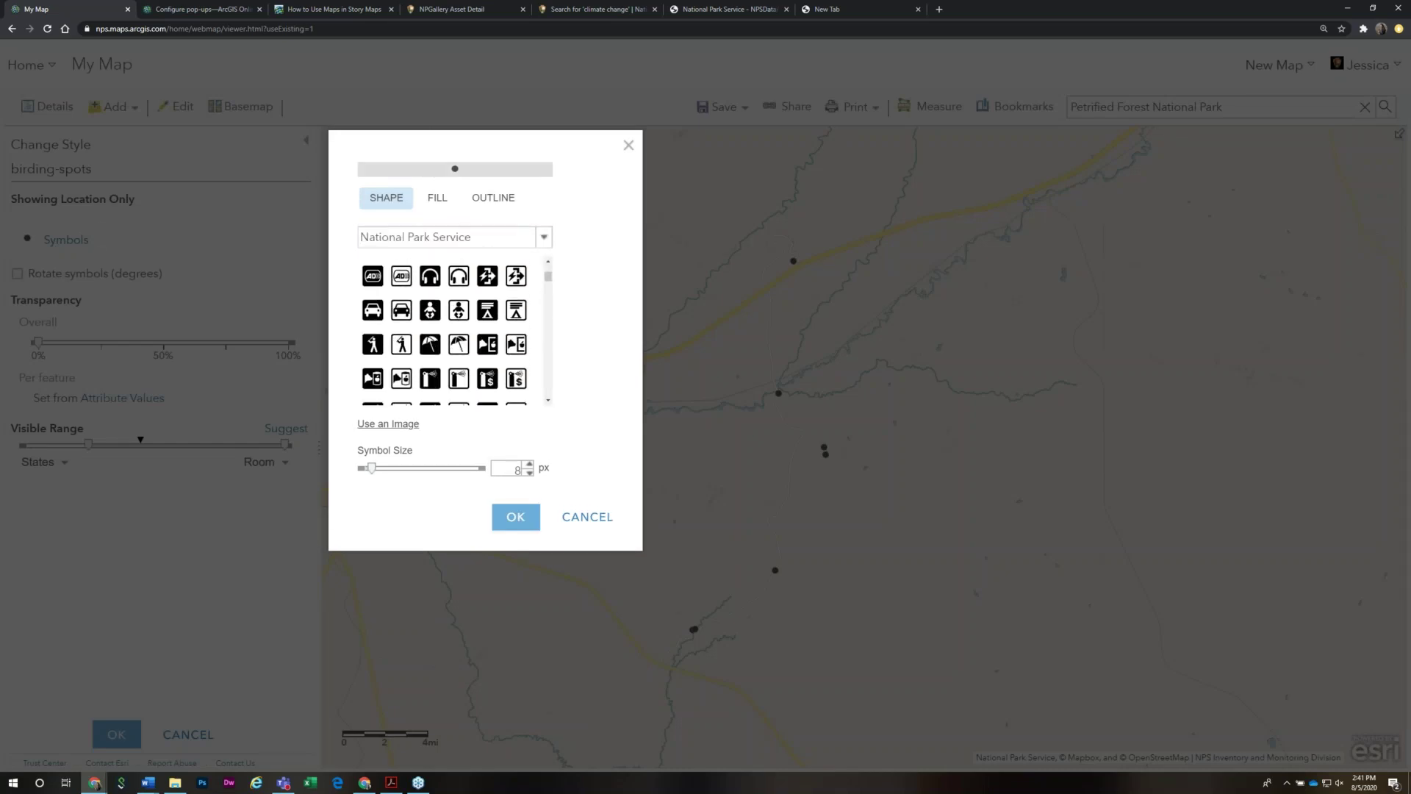
scroll(456, 331, down, 3)
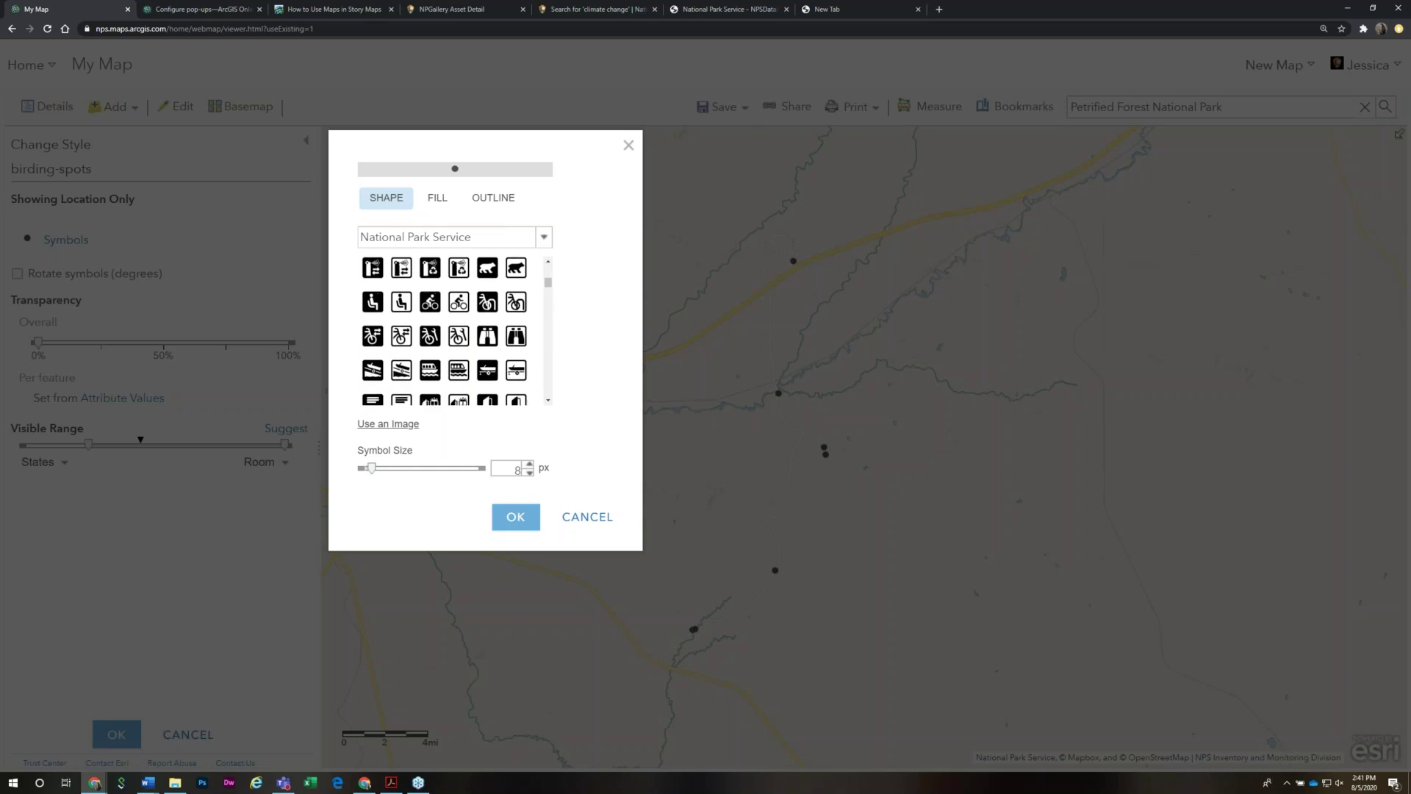
scroll(455, 330, down, 3)
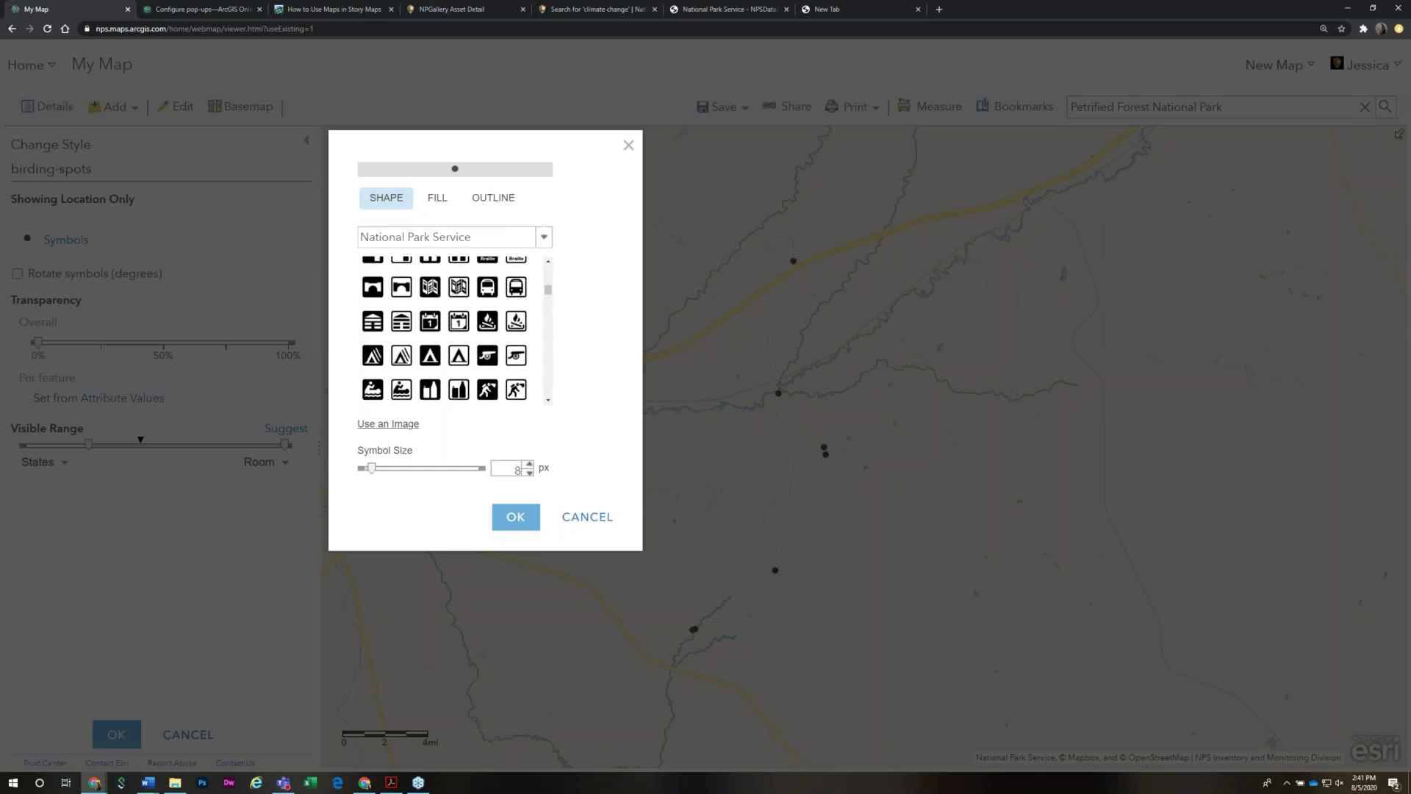
scroll(456, 331, down, 10)
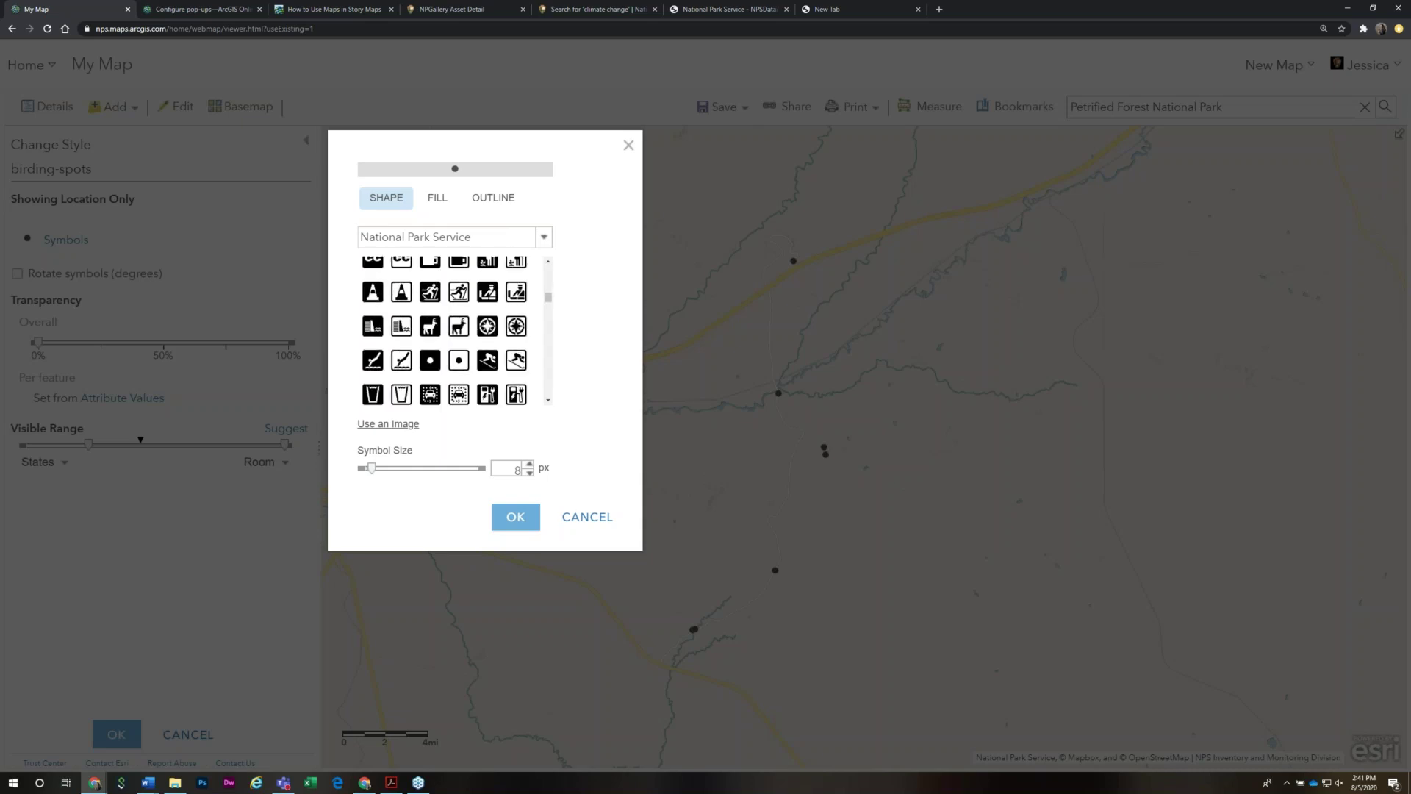
scroll(455, 331, down, 8)
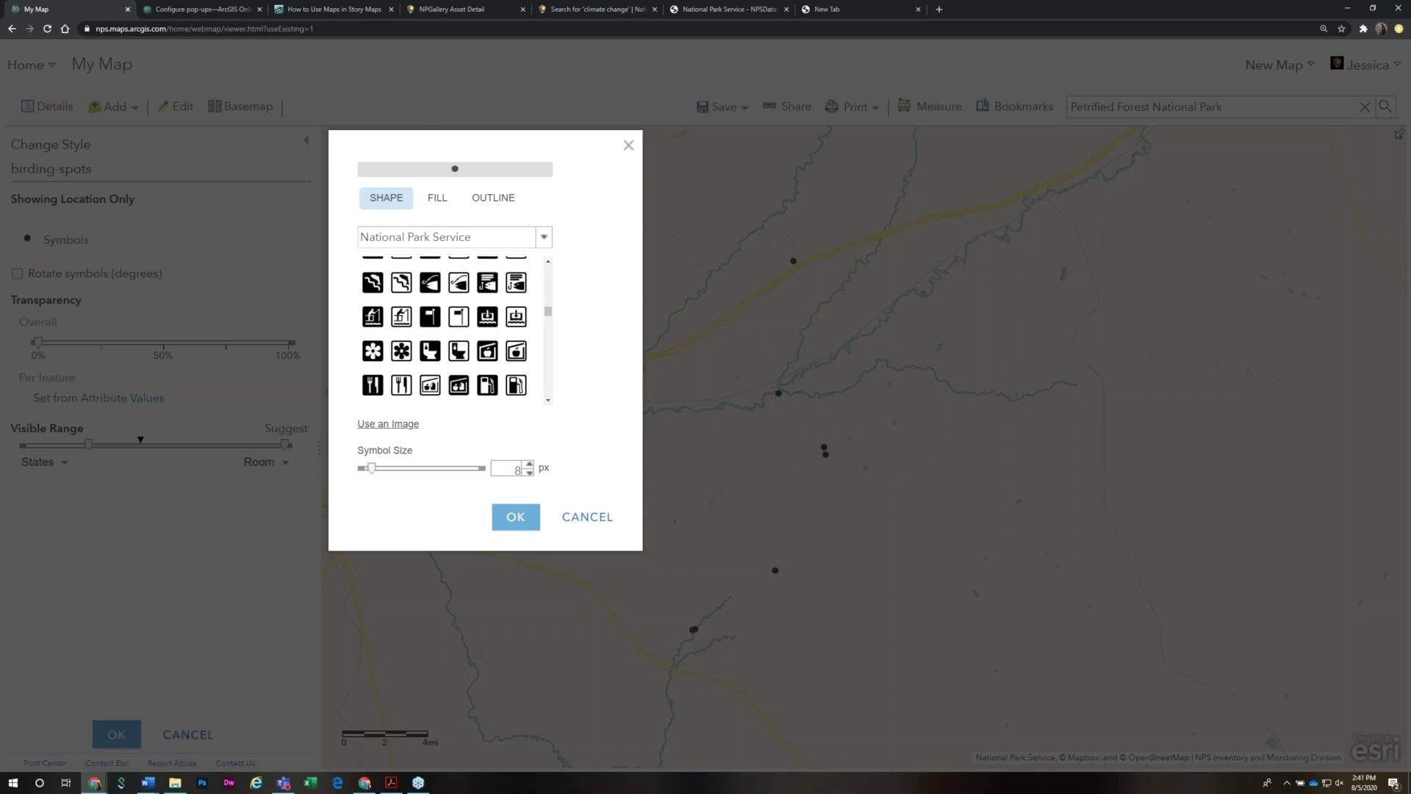
scroll(456, 331, down, 10)
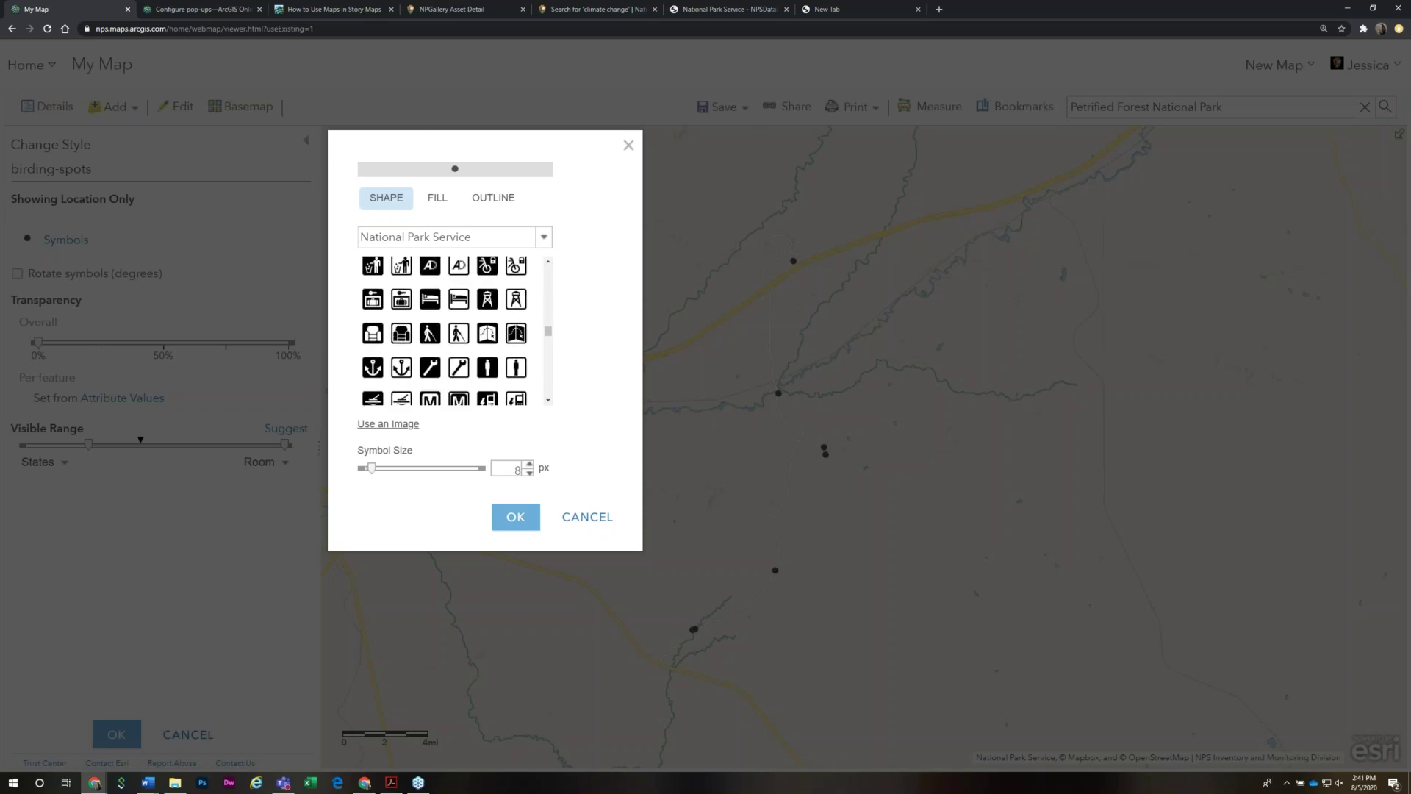
scroll(499, 355, down, 4)
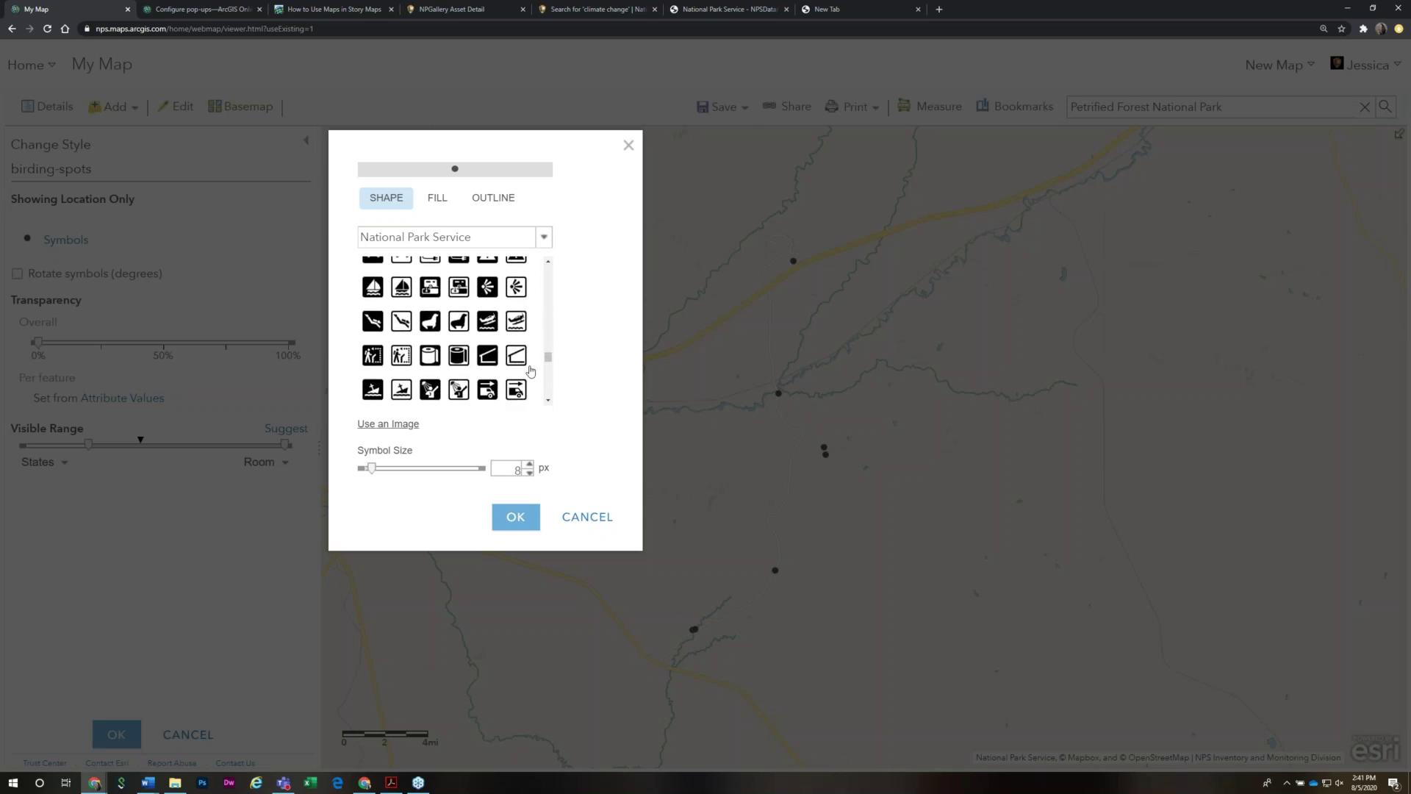
click(430, 321)
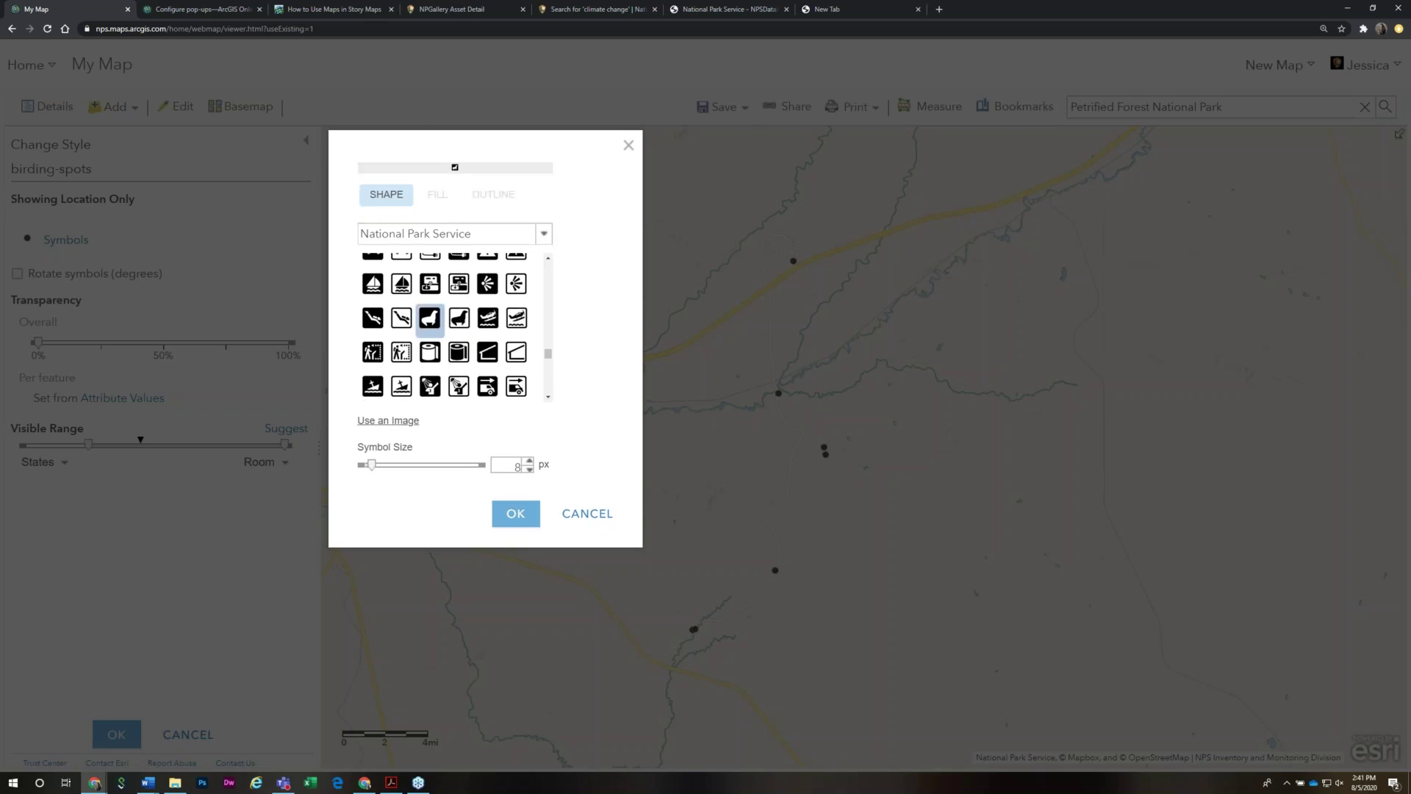
click(514, 516)
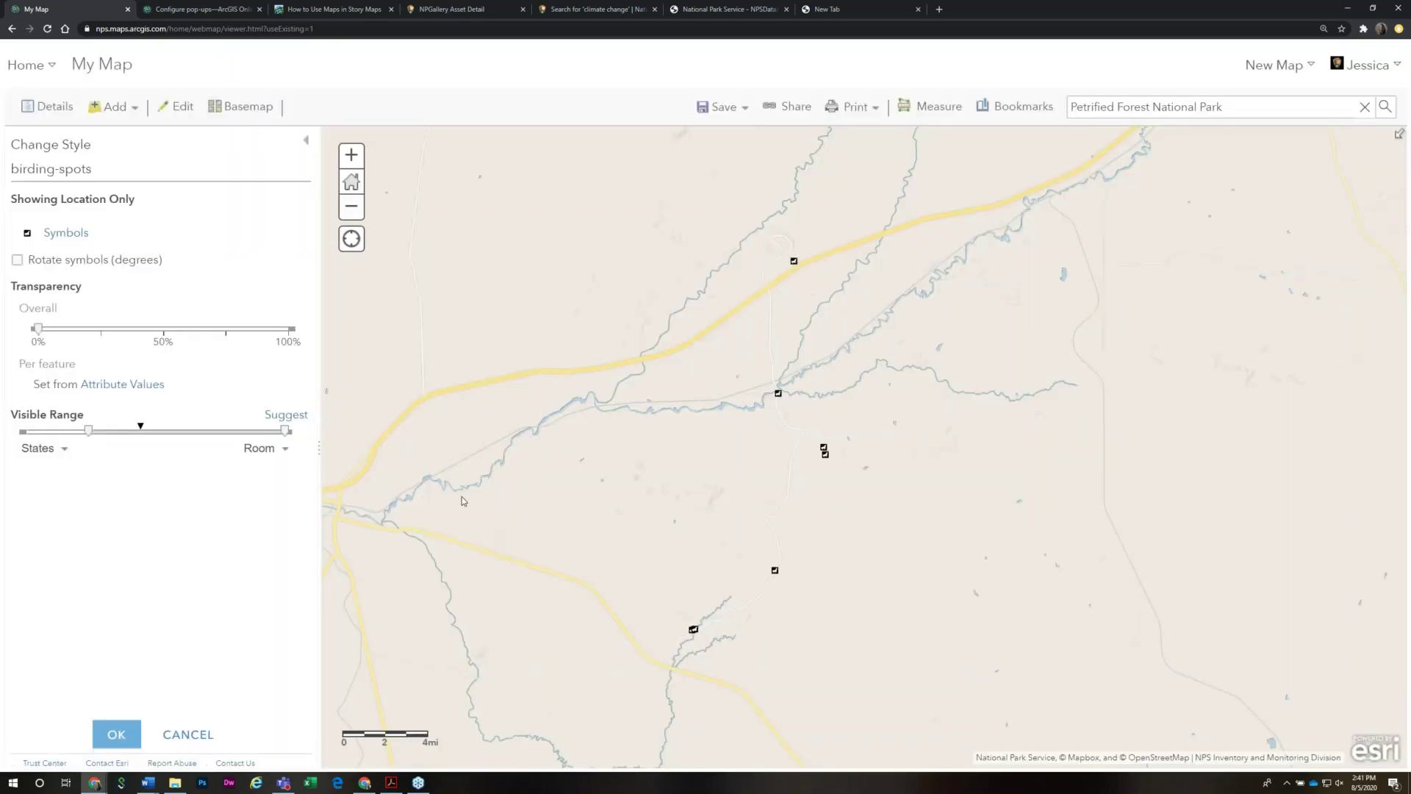
Set the birding-spots symbol size to 20 px and finish the layer's style changes
click(58, 240)
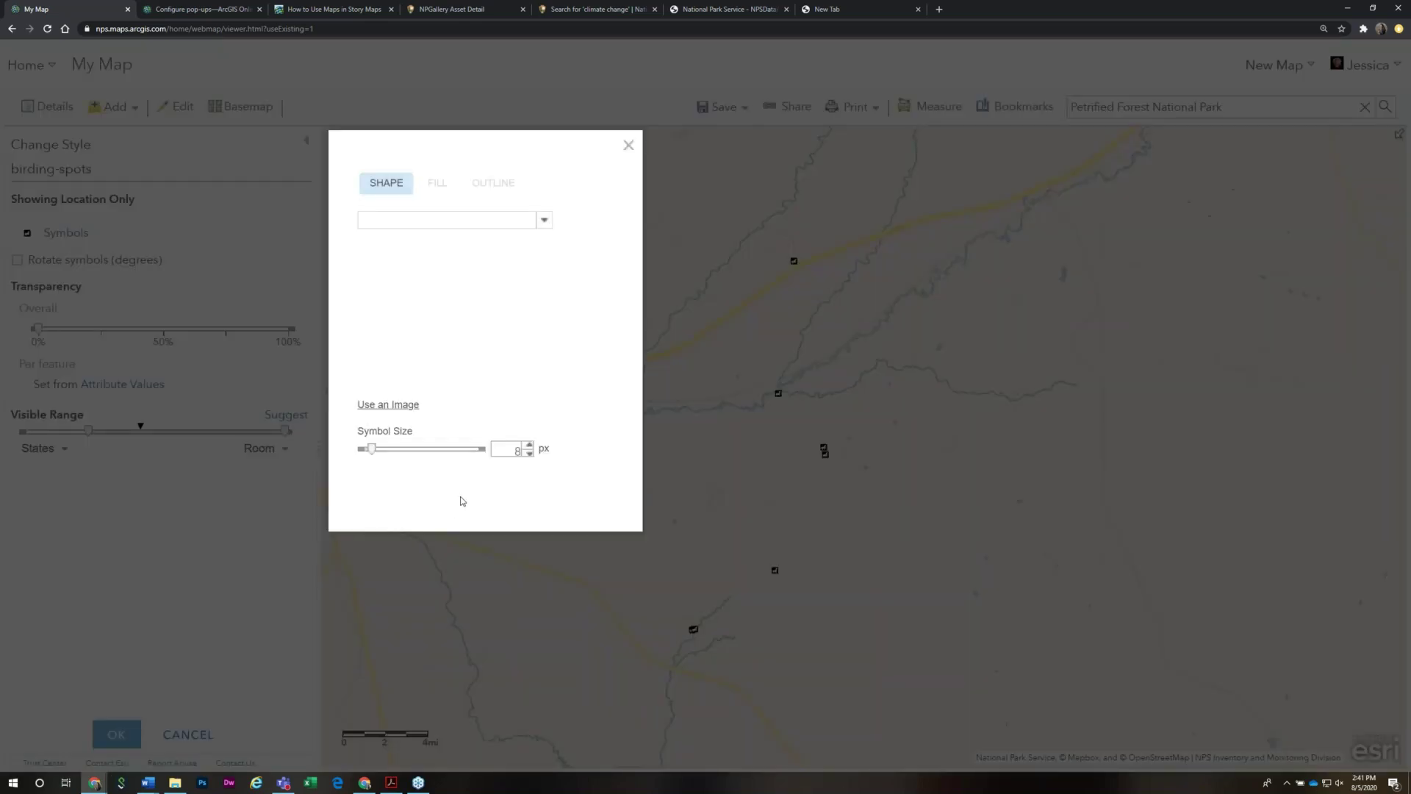
click(530, 460)
click(530, 460)
click(530, 461)
click(530, 463)
click(530, 464)
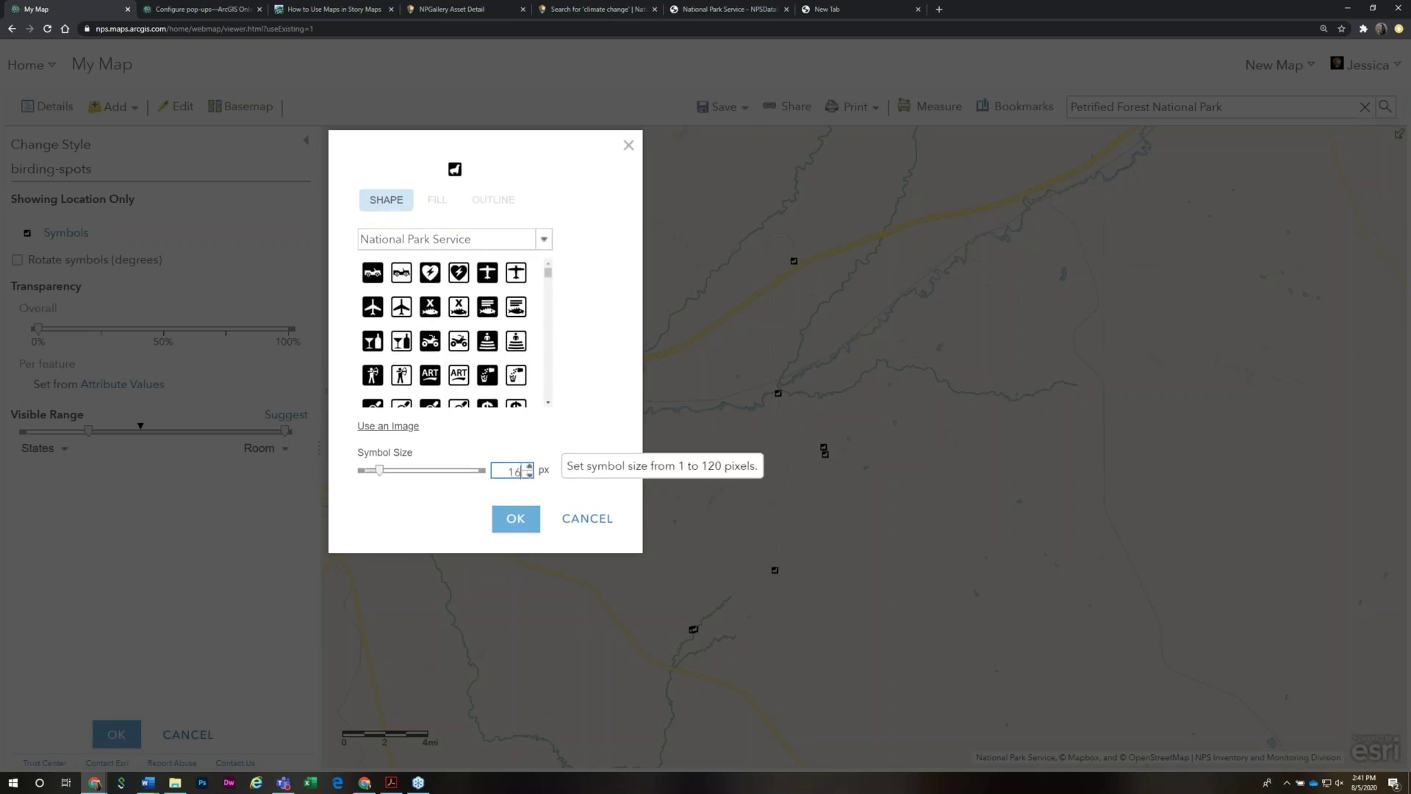
click(530, 468)
click(530, 467)
click(530, 469)
click(530, 469)
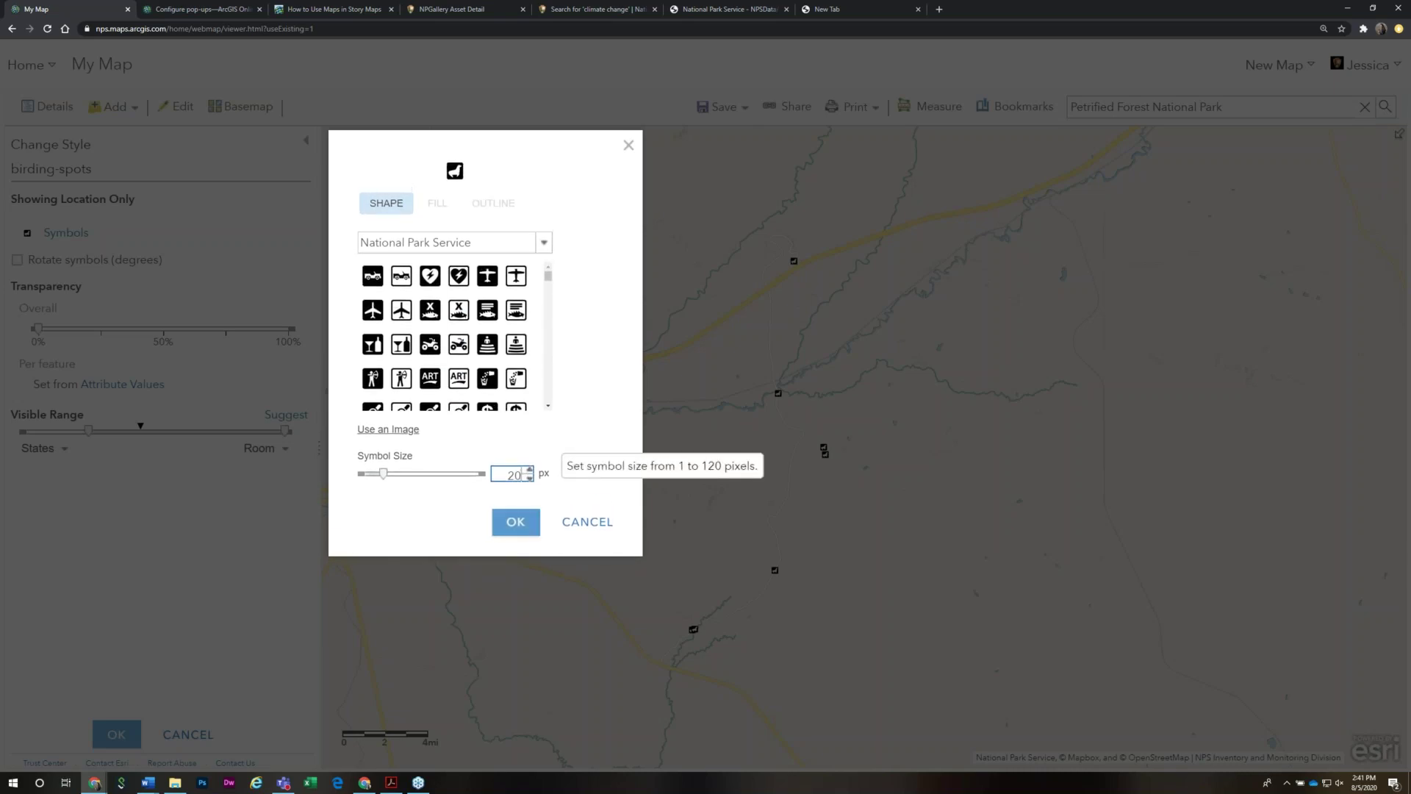
click(515, 521)
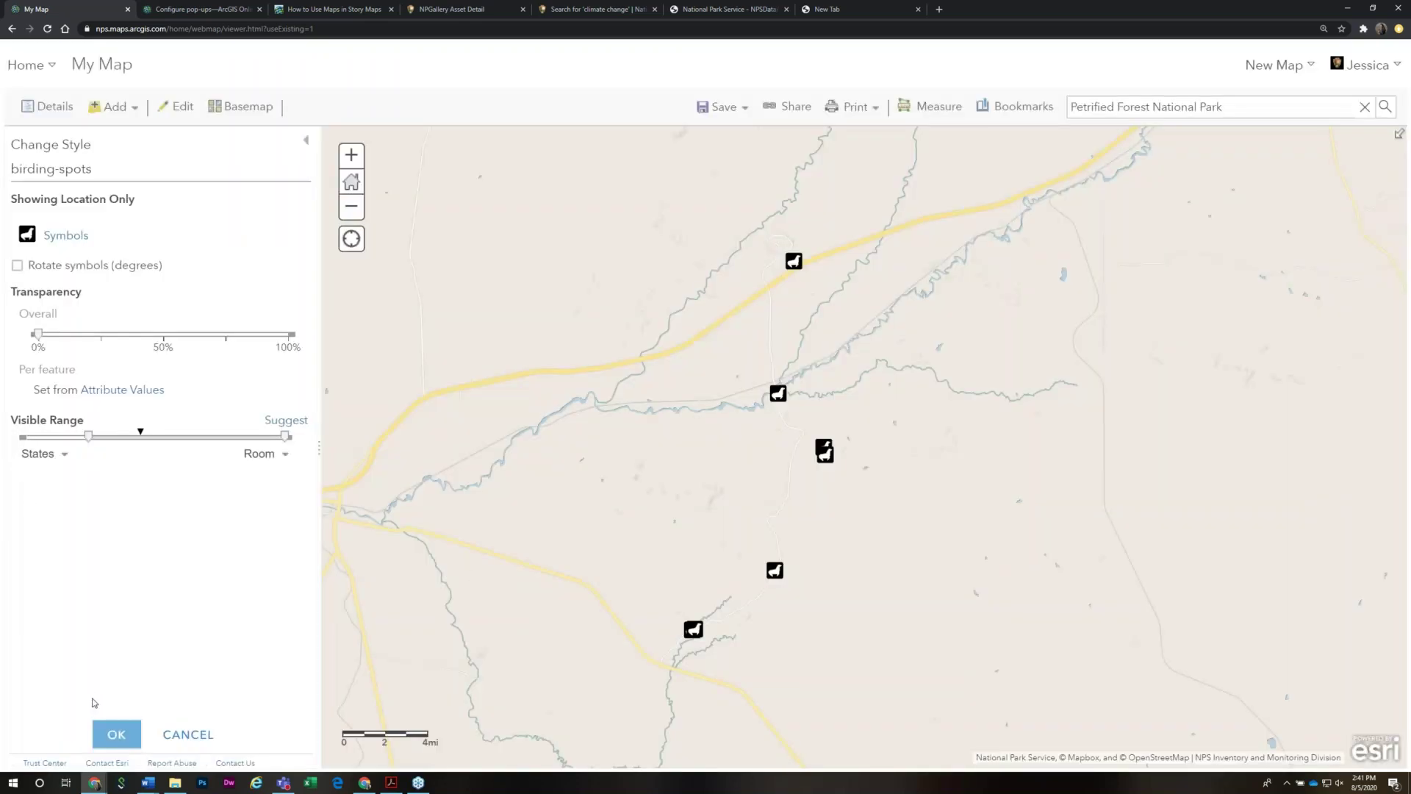
click(117, 734)
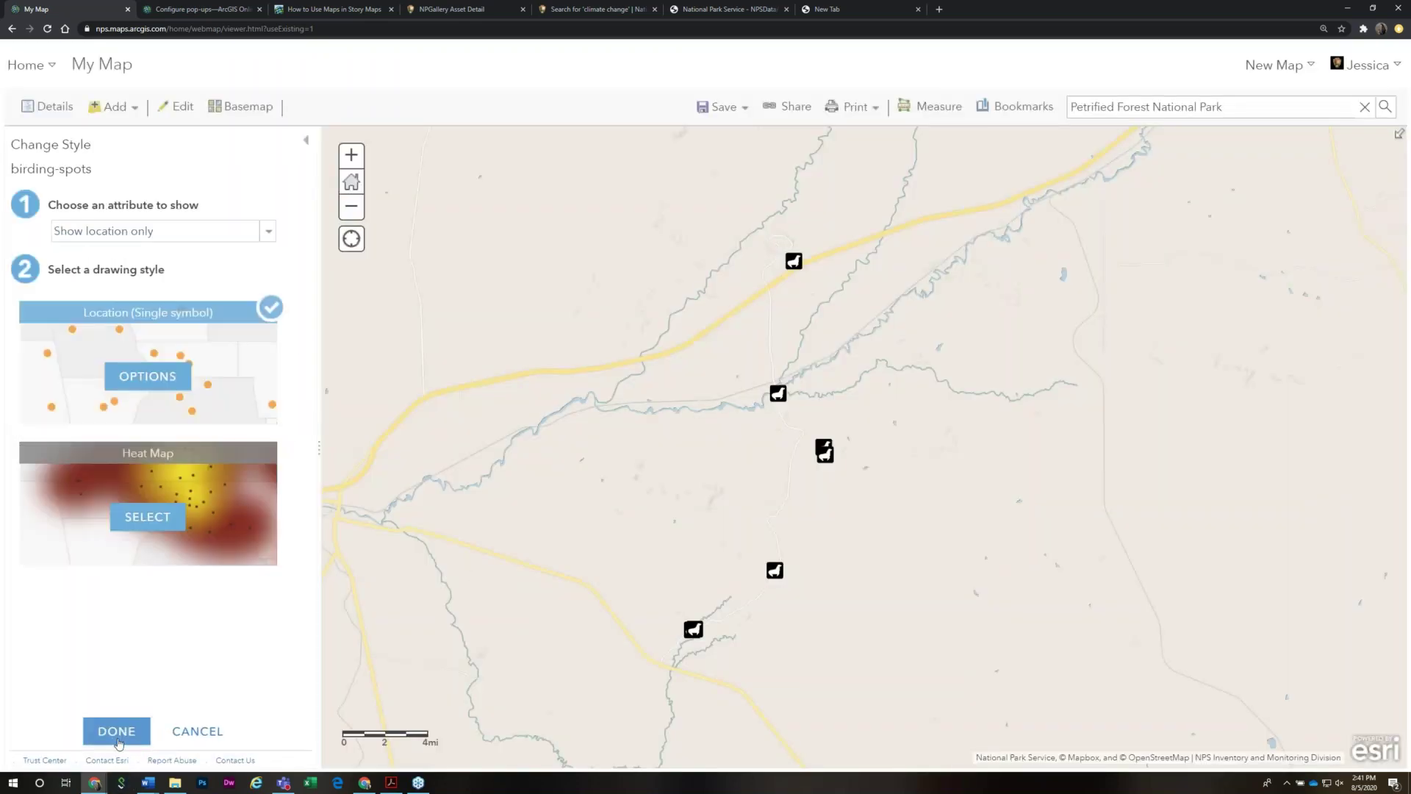
click(118, 742)
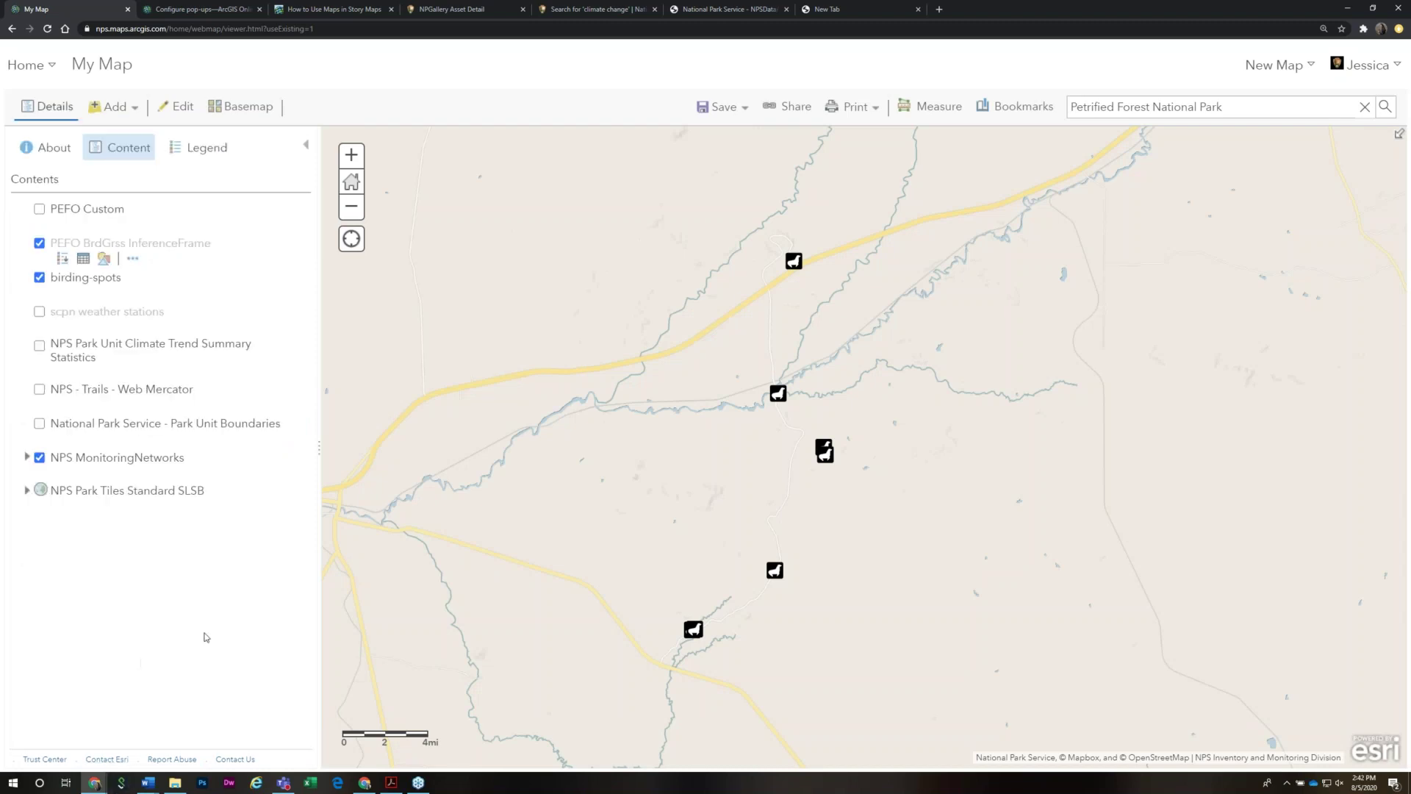
Examine the monitoring network boundaries across the United States and in the region around the birding spots
scroll(717, 585, down, 3)
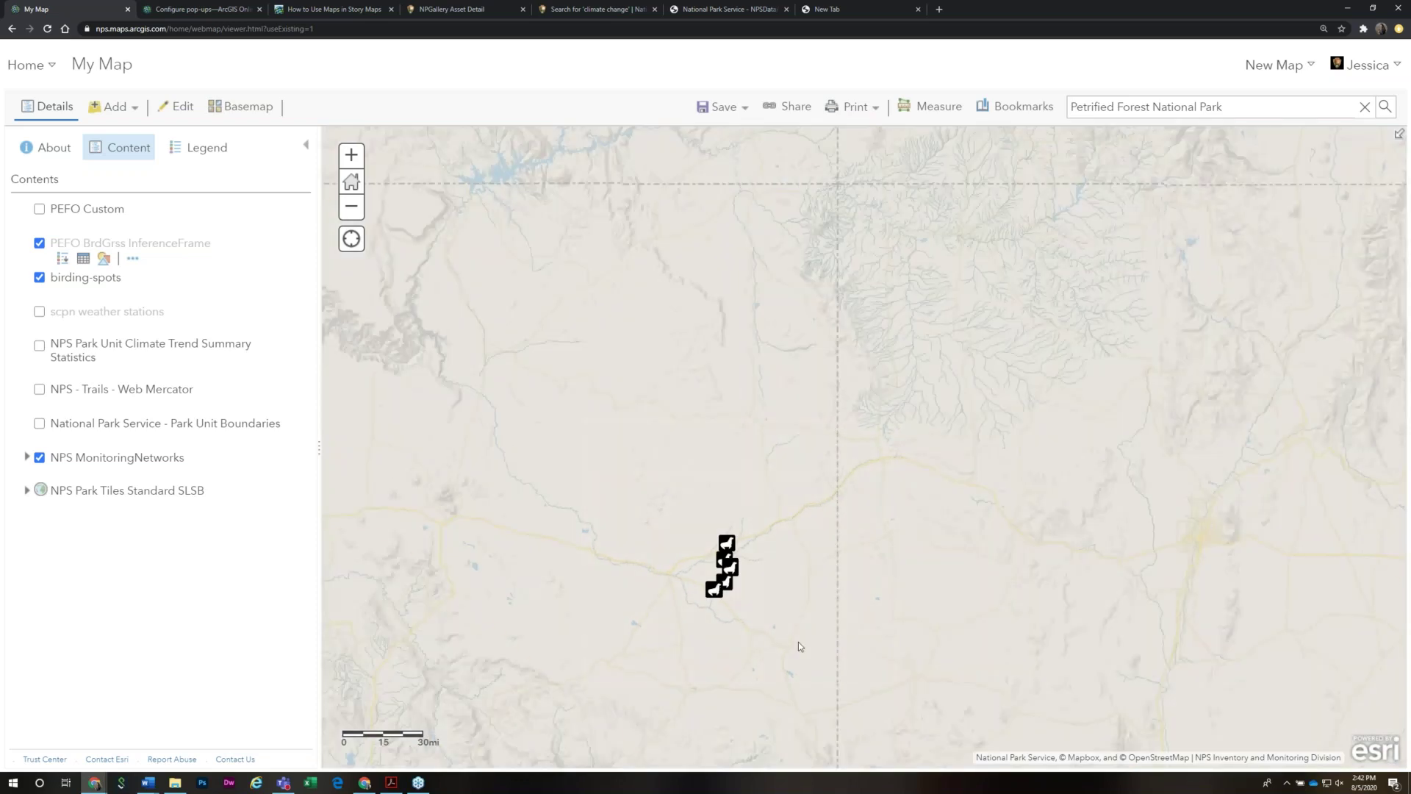
drag(798, 641, 780, 553)
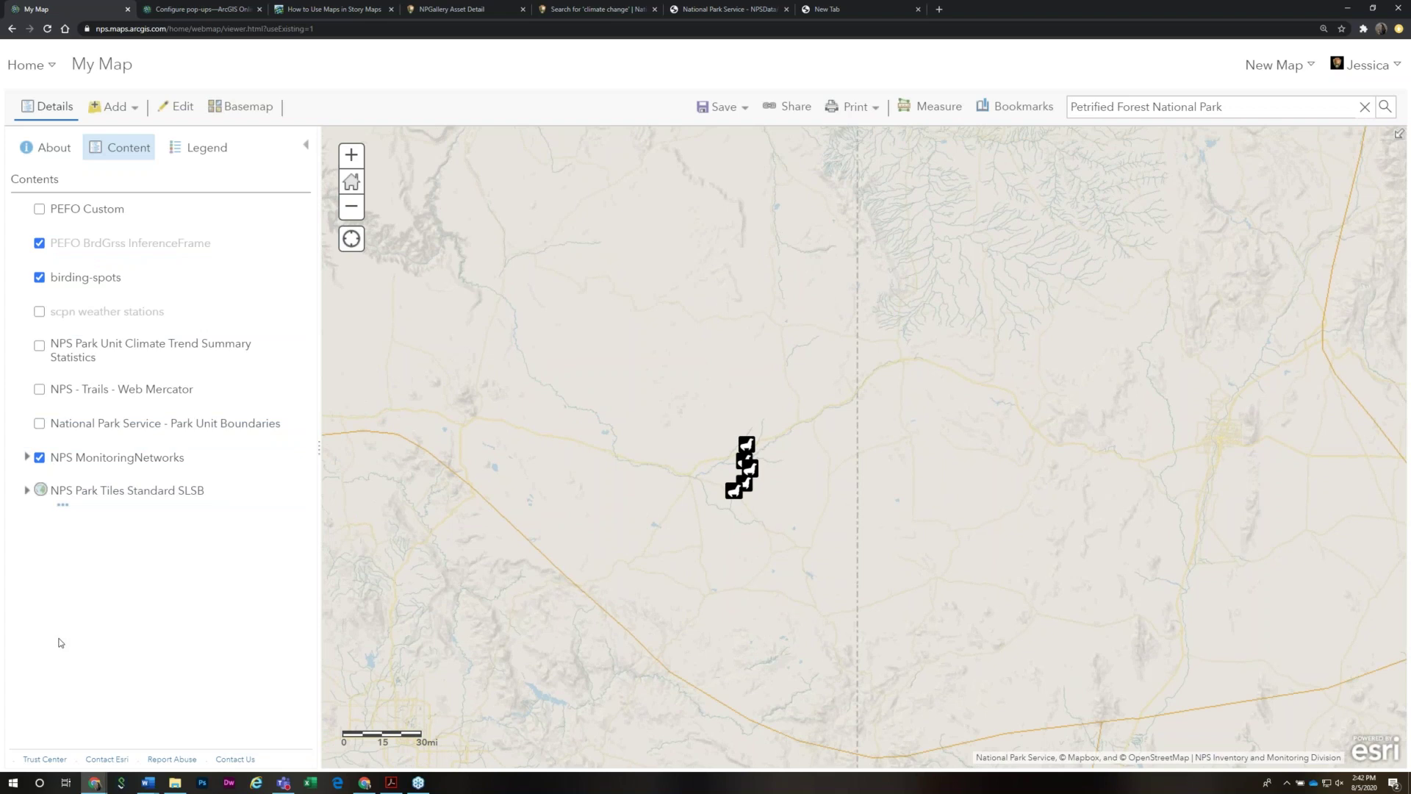
scroll(637, 324, up, 3)
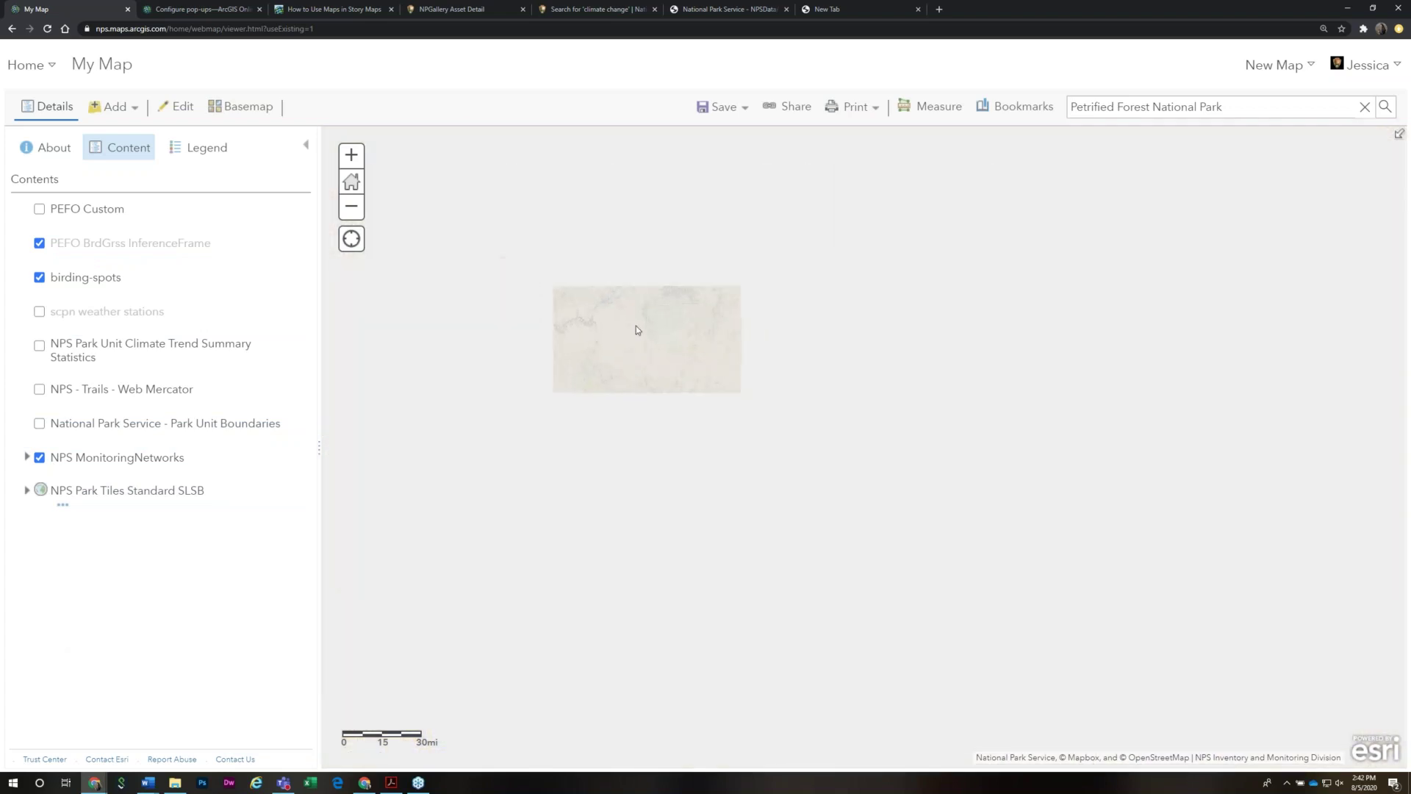
drag(551, 417, 596, 451)
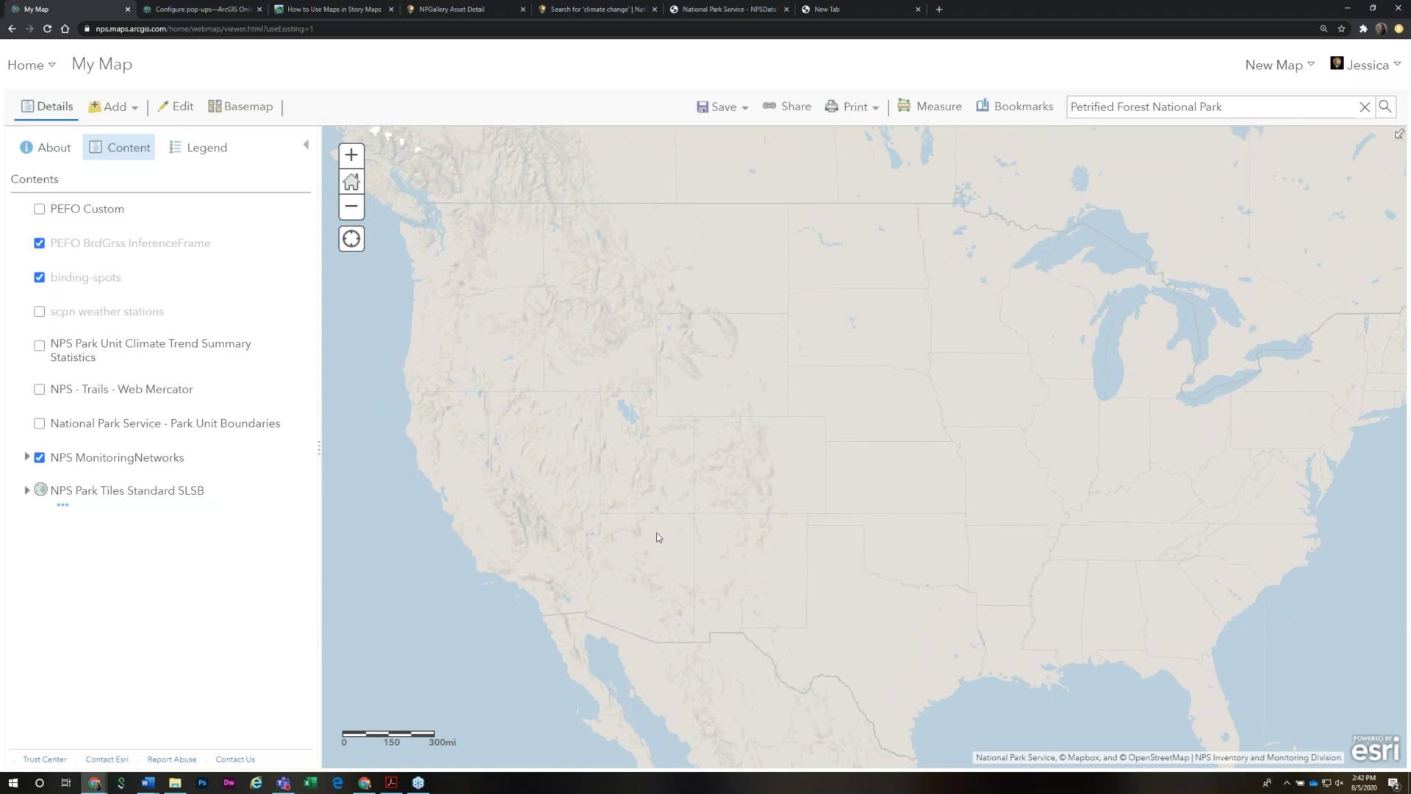
drag(865, 439, 815, 404)
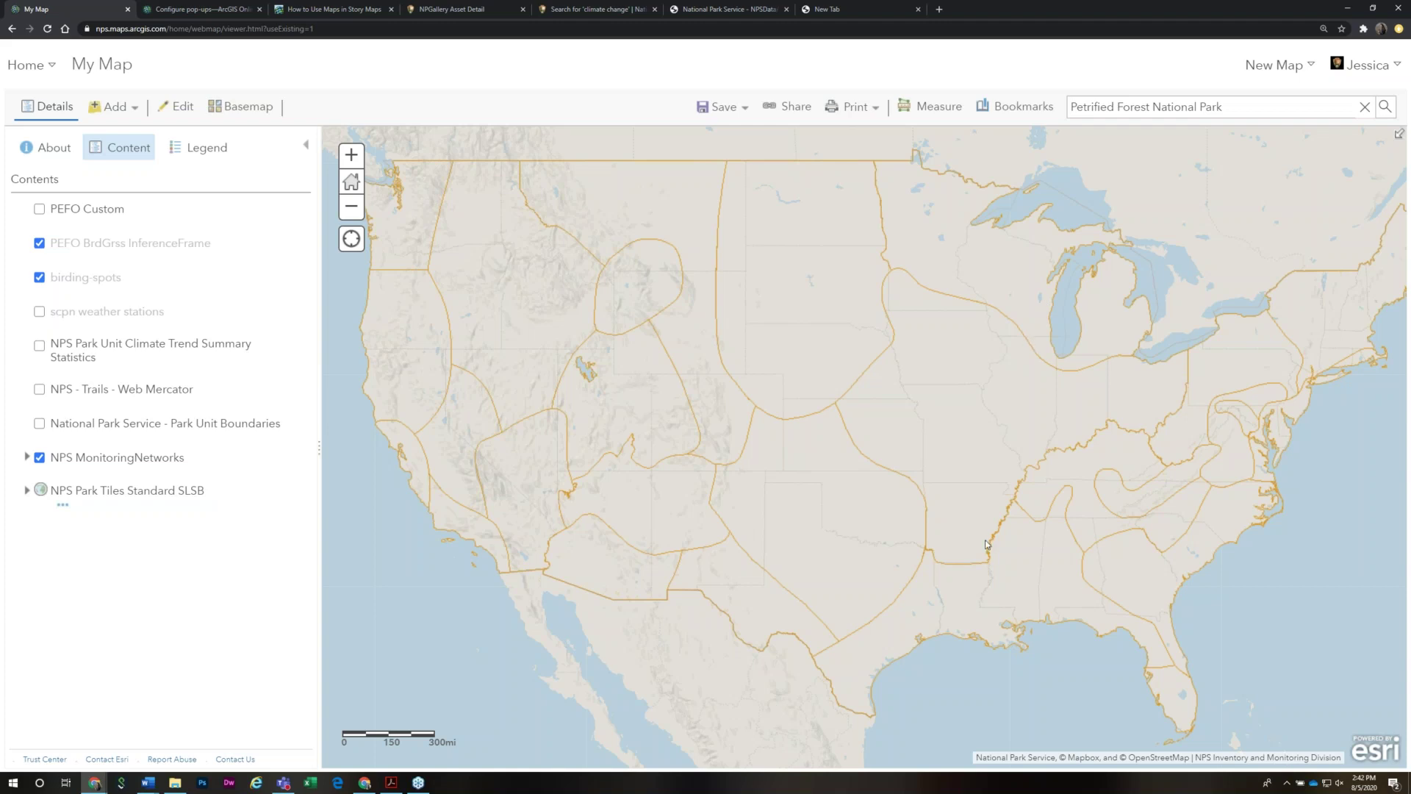
scroll(656, 494, up, 2)
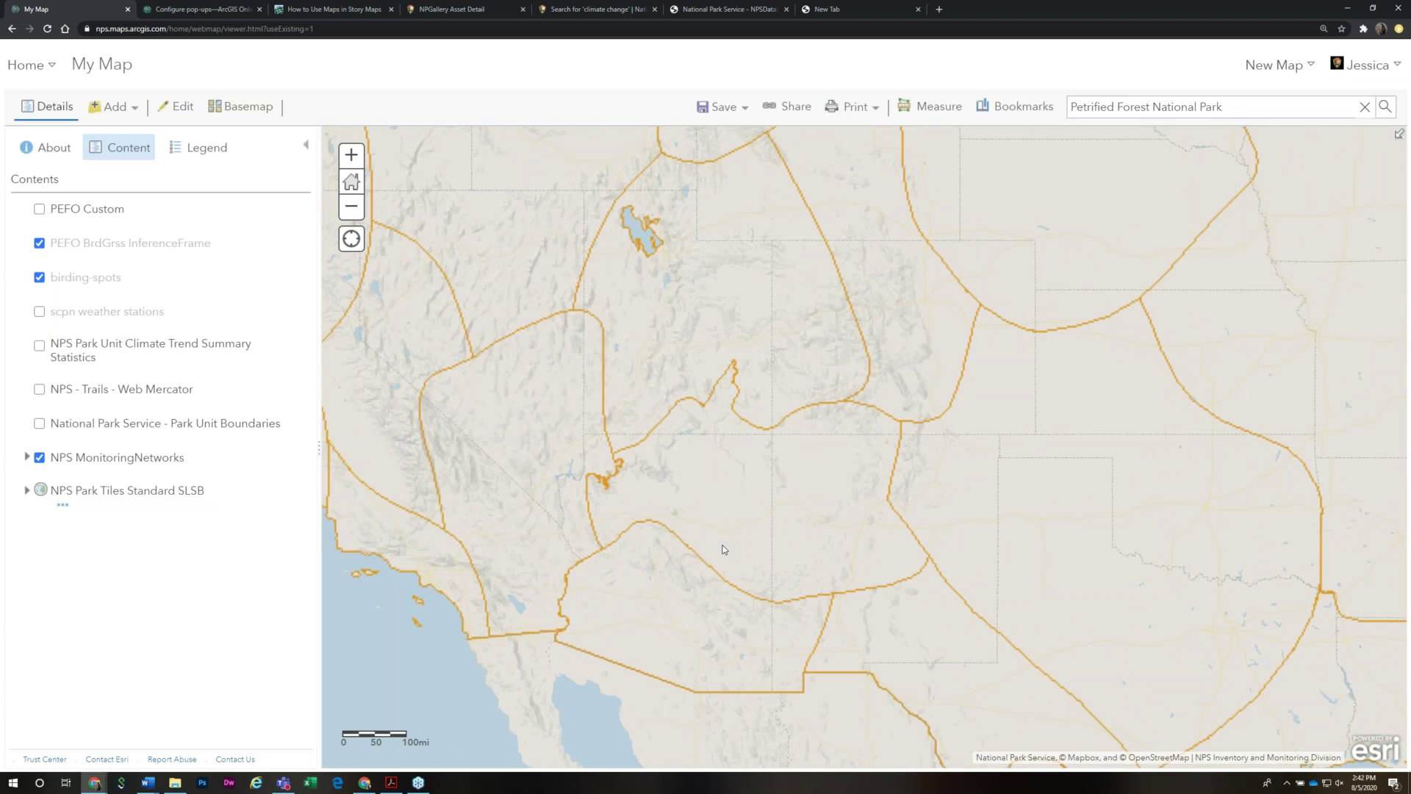
scroll(723, 549, up, 1)
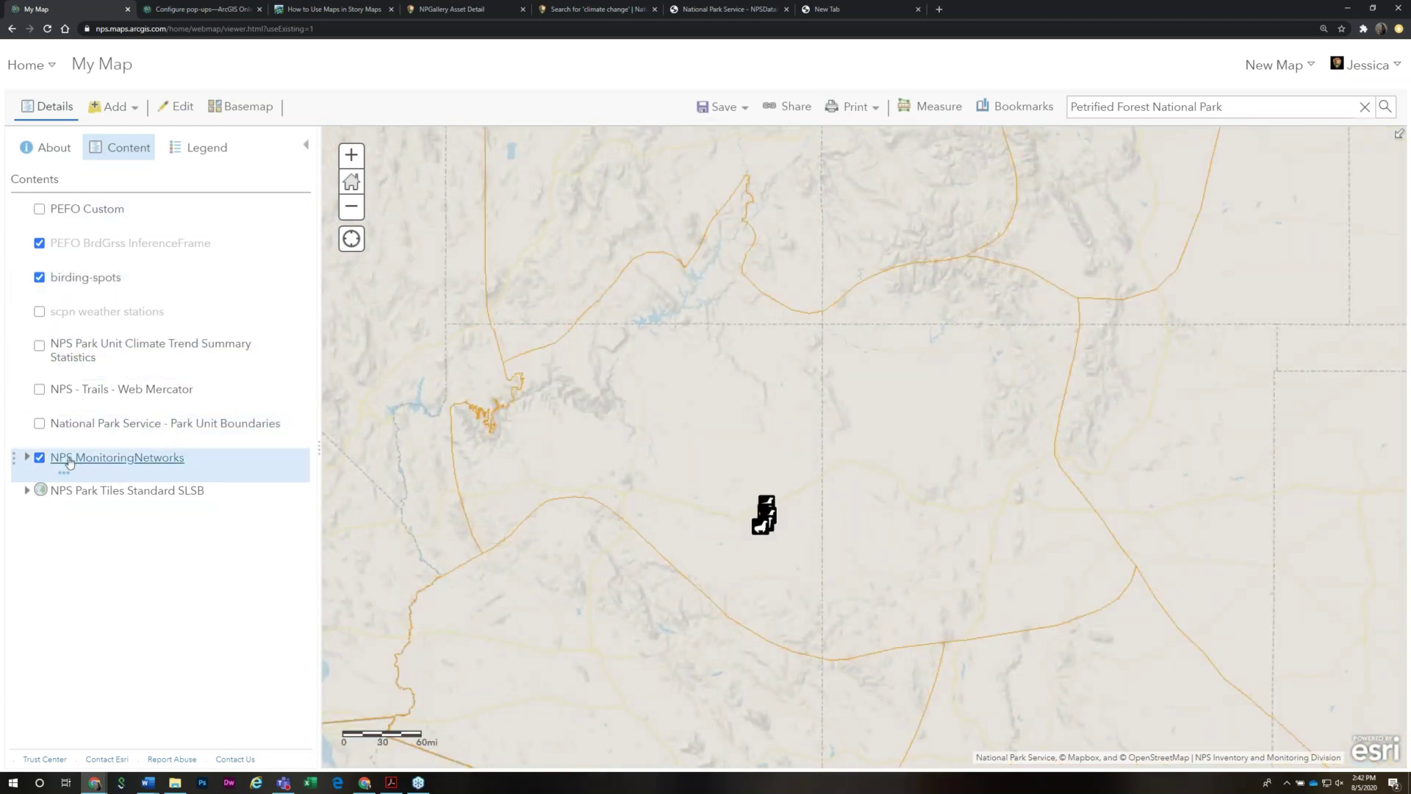
Filter the IMD Monitoring Network Boundaries sublayer to show only features whose NetworkCode is SCPN
click(27, 458)
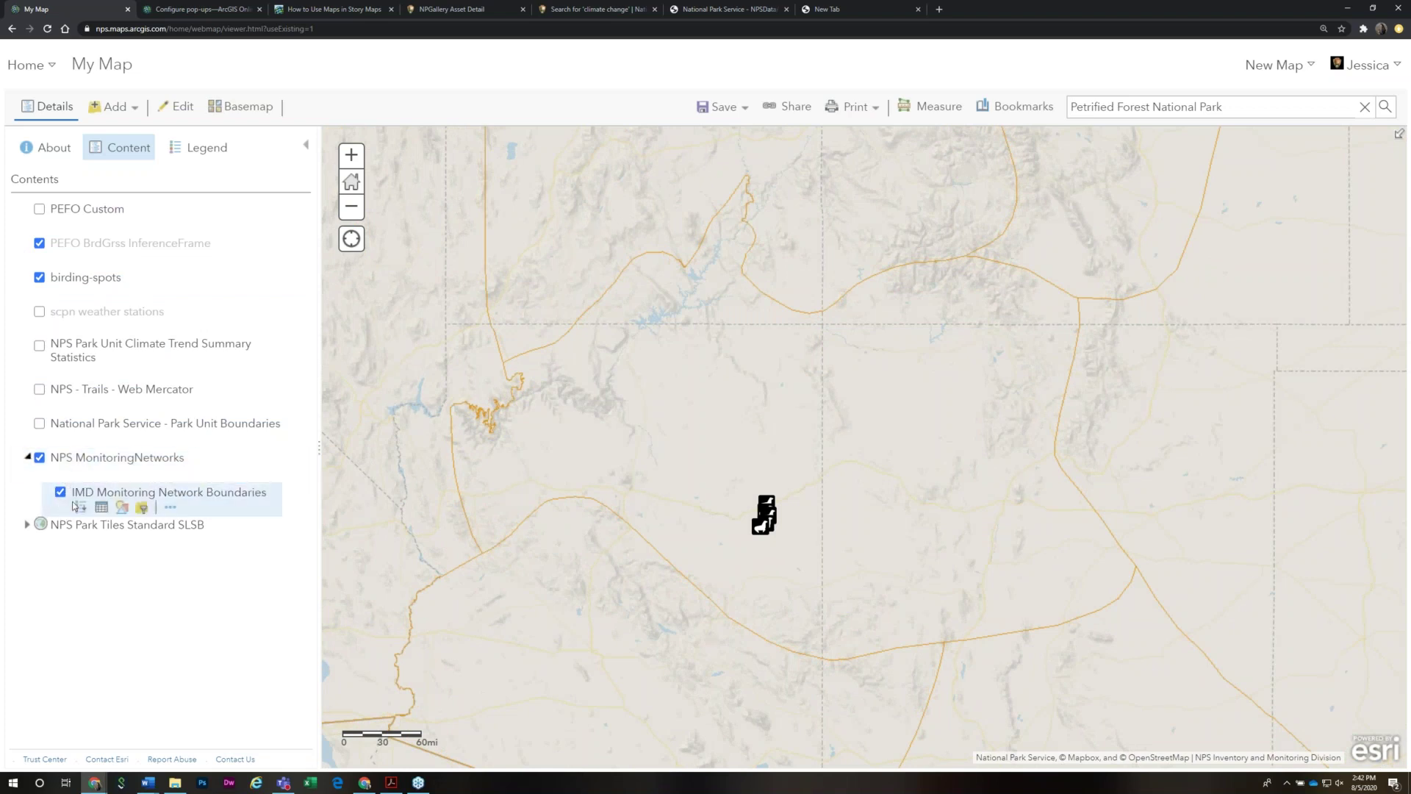
click(144, 508)
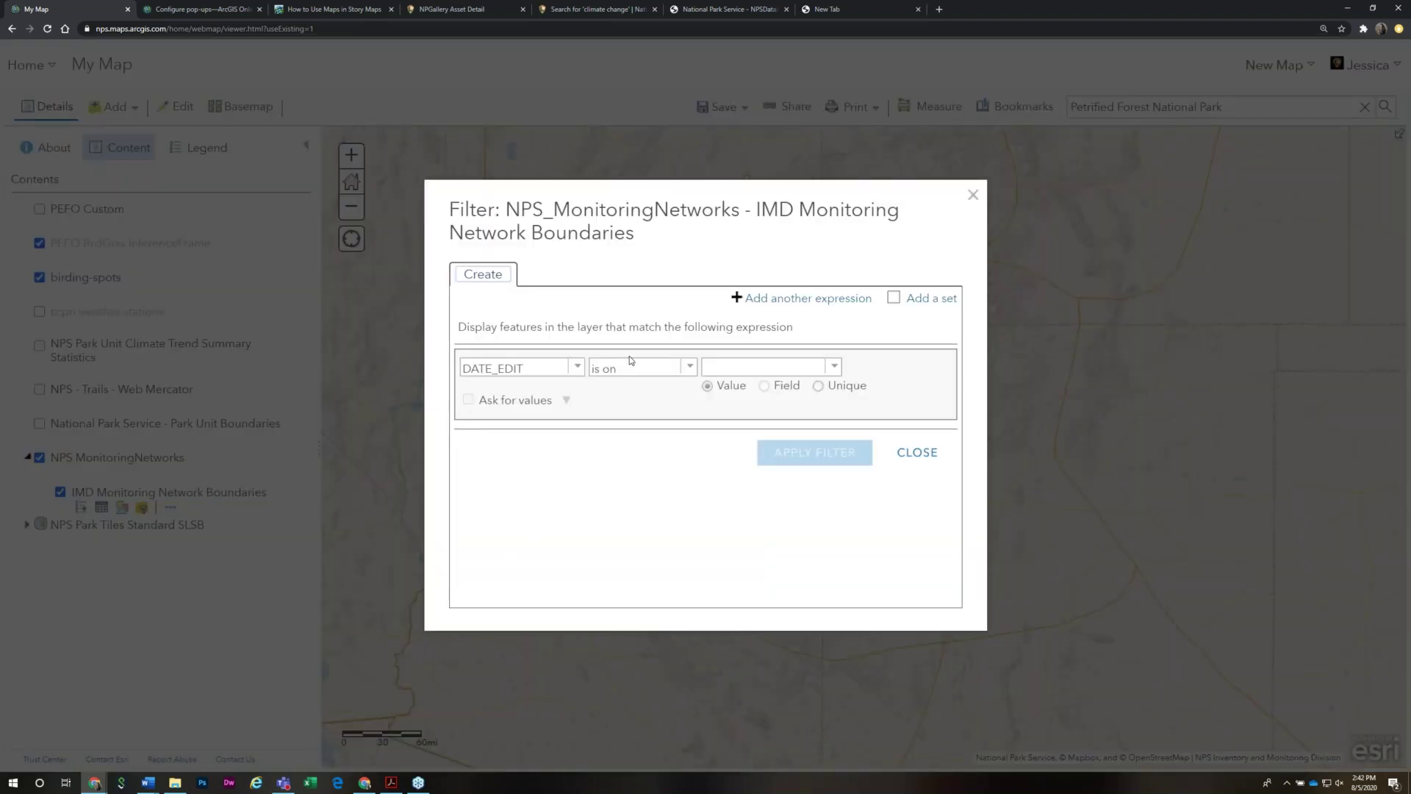
click(577, 366)
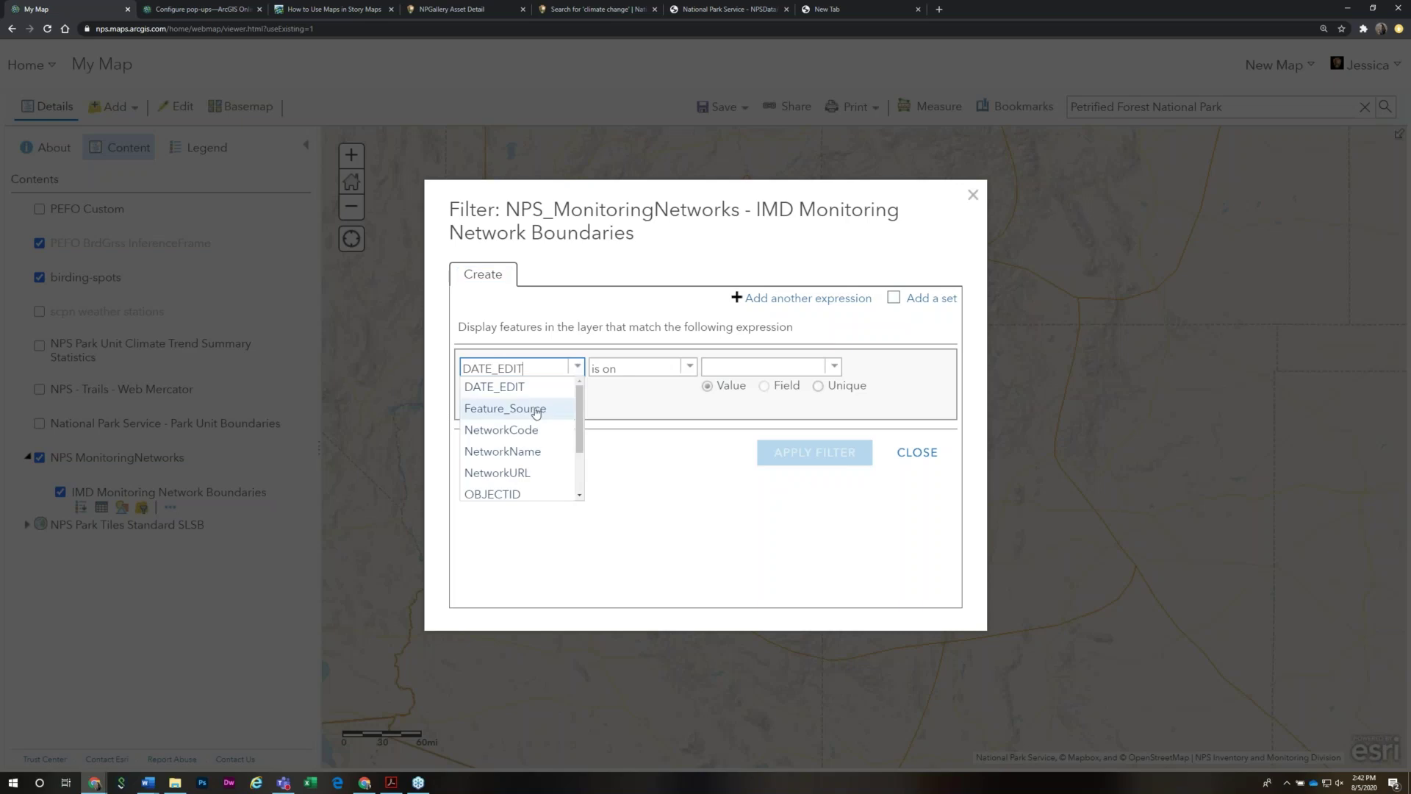
scroll(537, 413, down, 2)
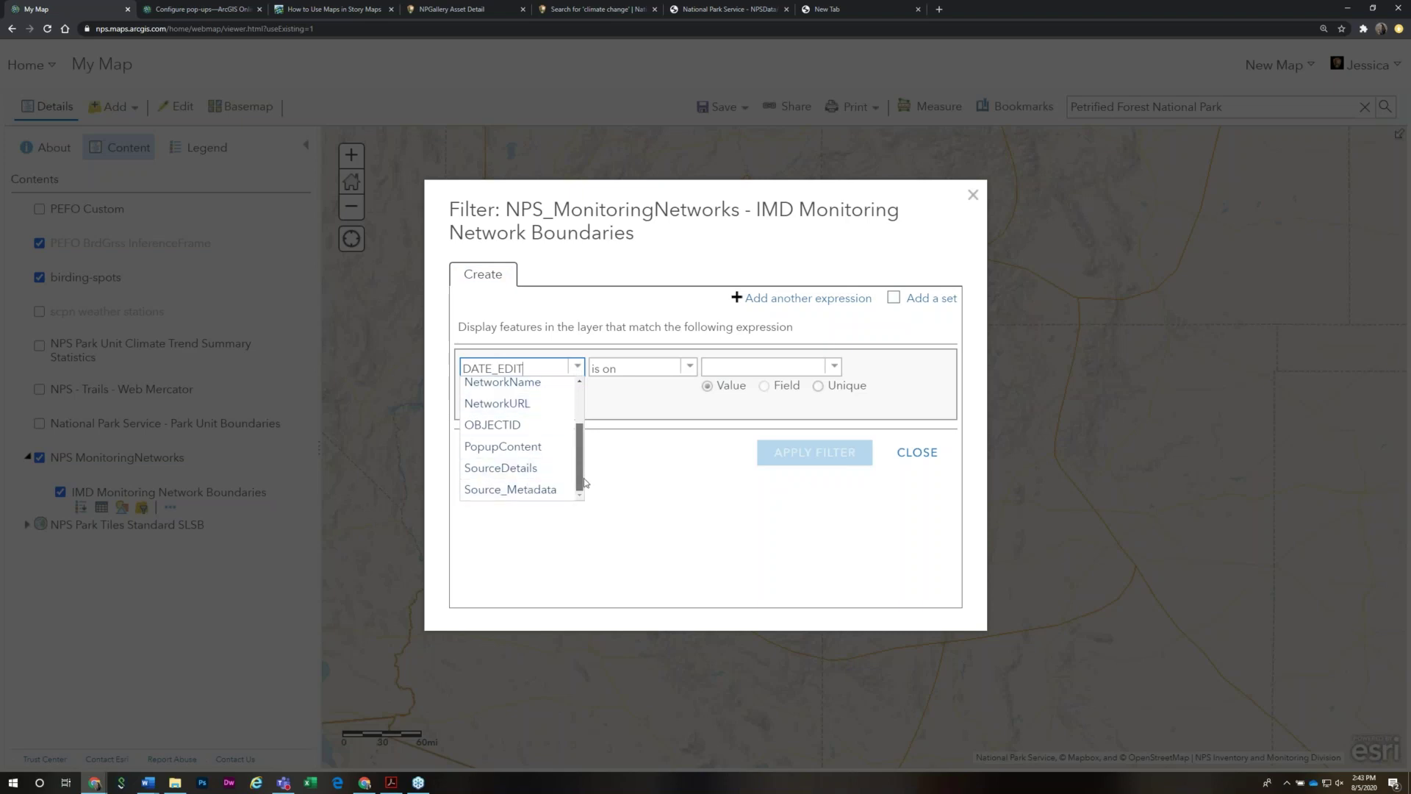
scroll(585, 480, up, 2)
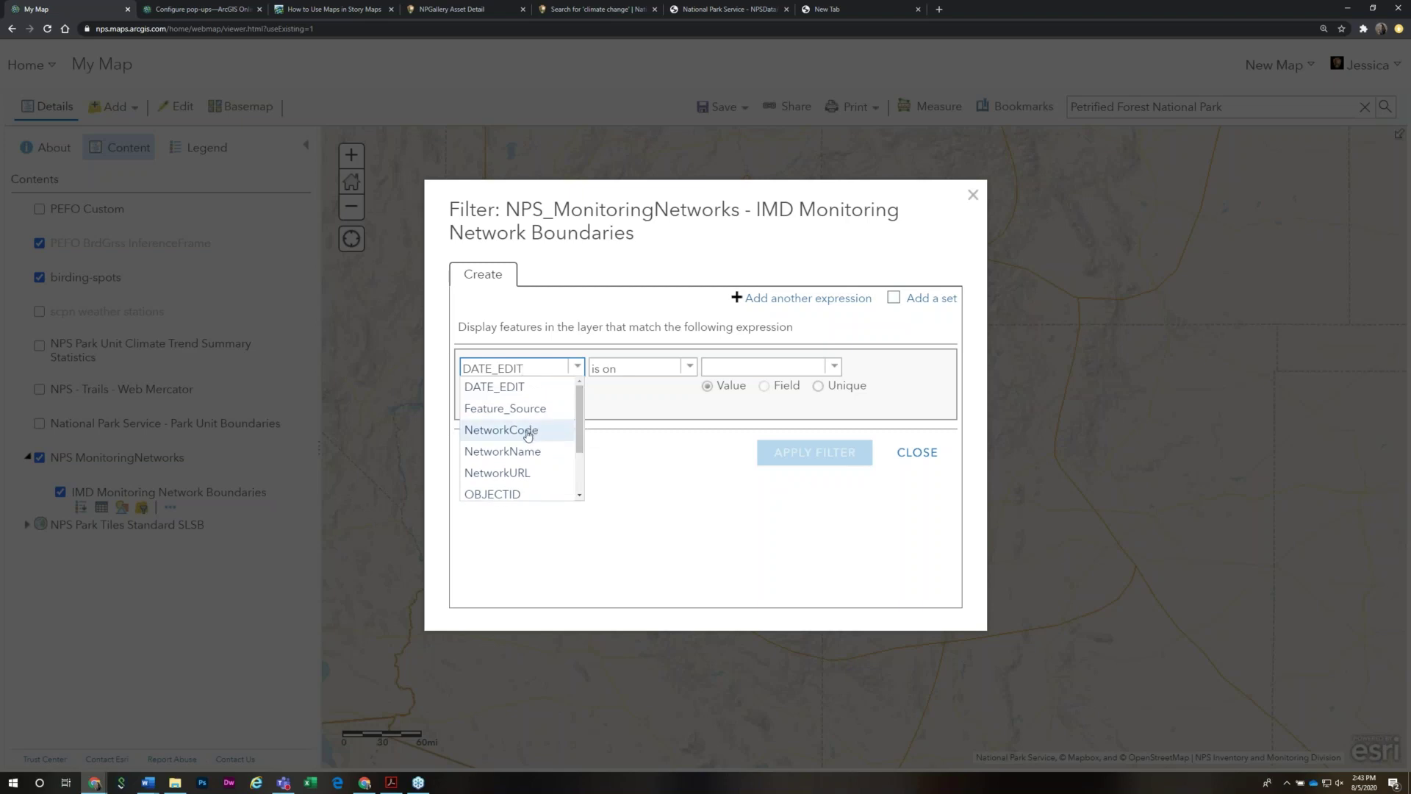
drag(527, 433, 535, 436)
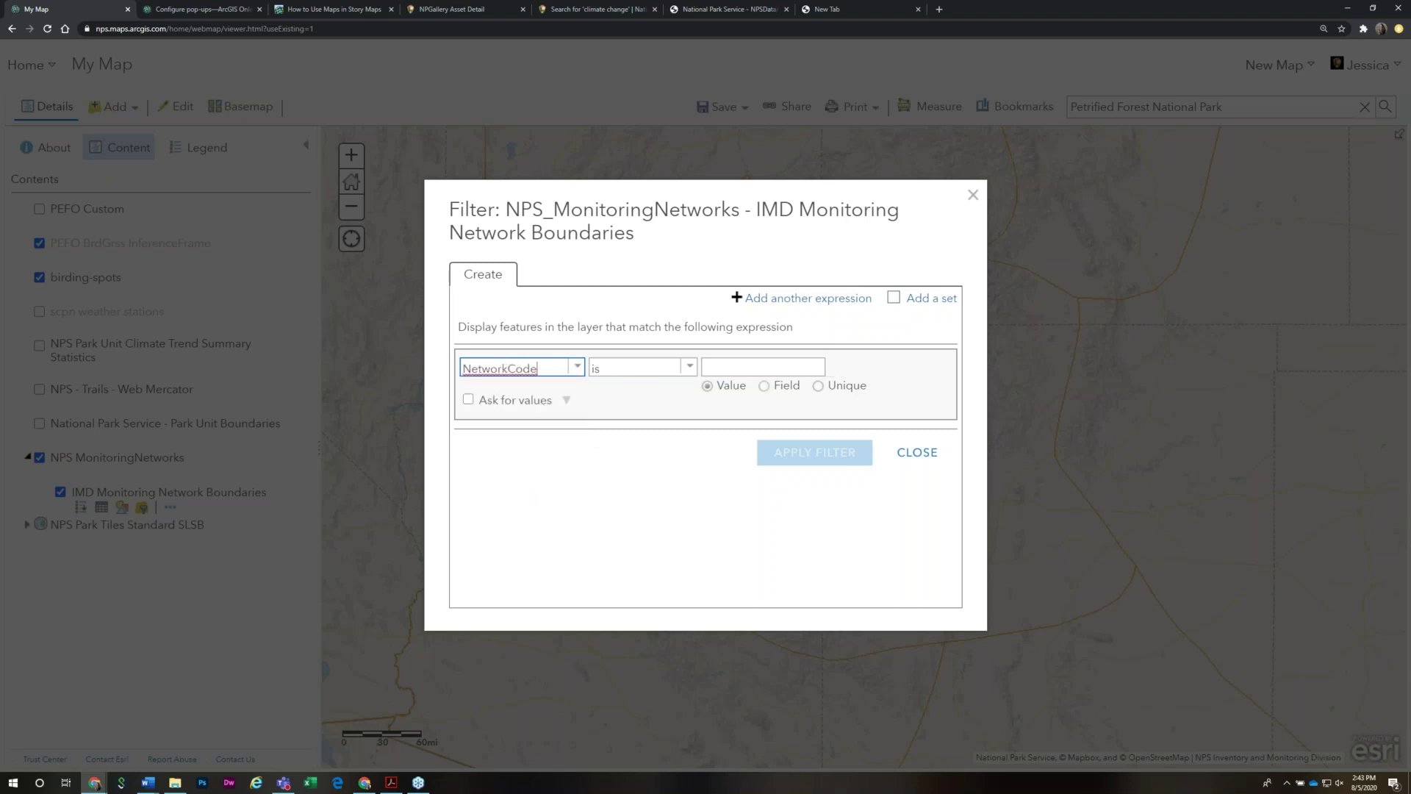
click(741, 363)
text(SCPN)
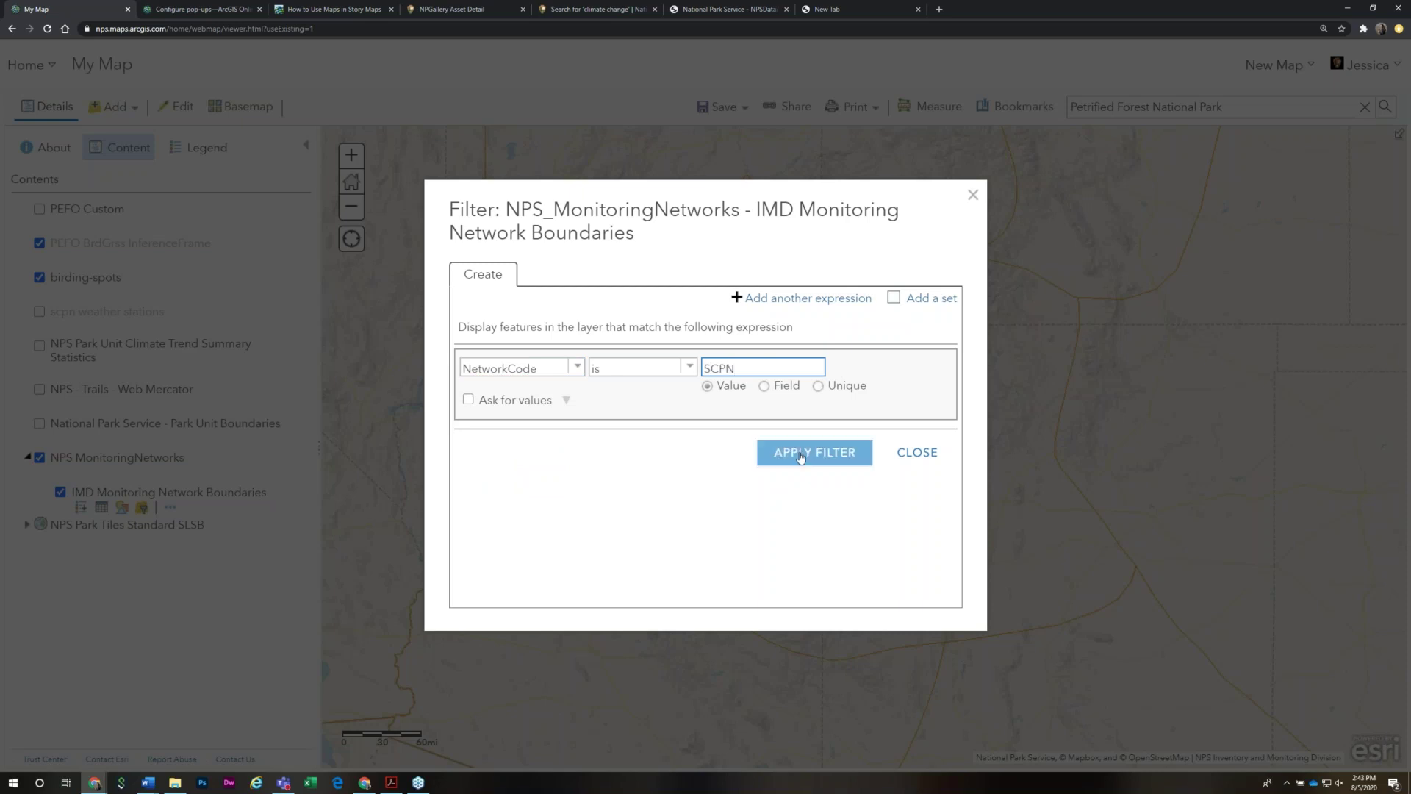
click(816, 454)
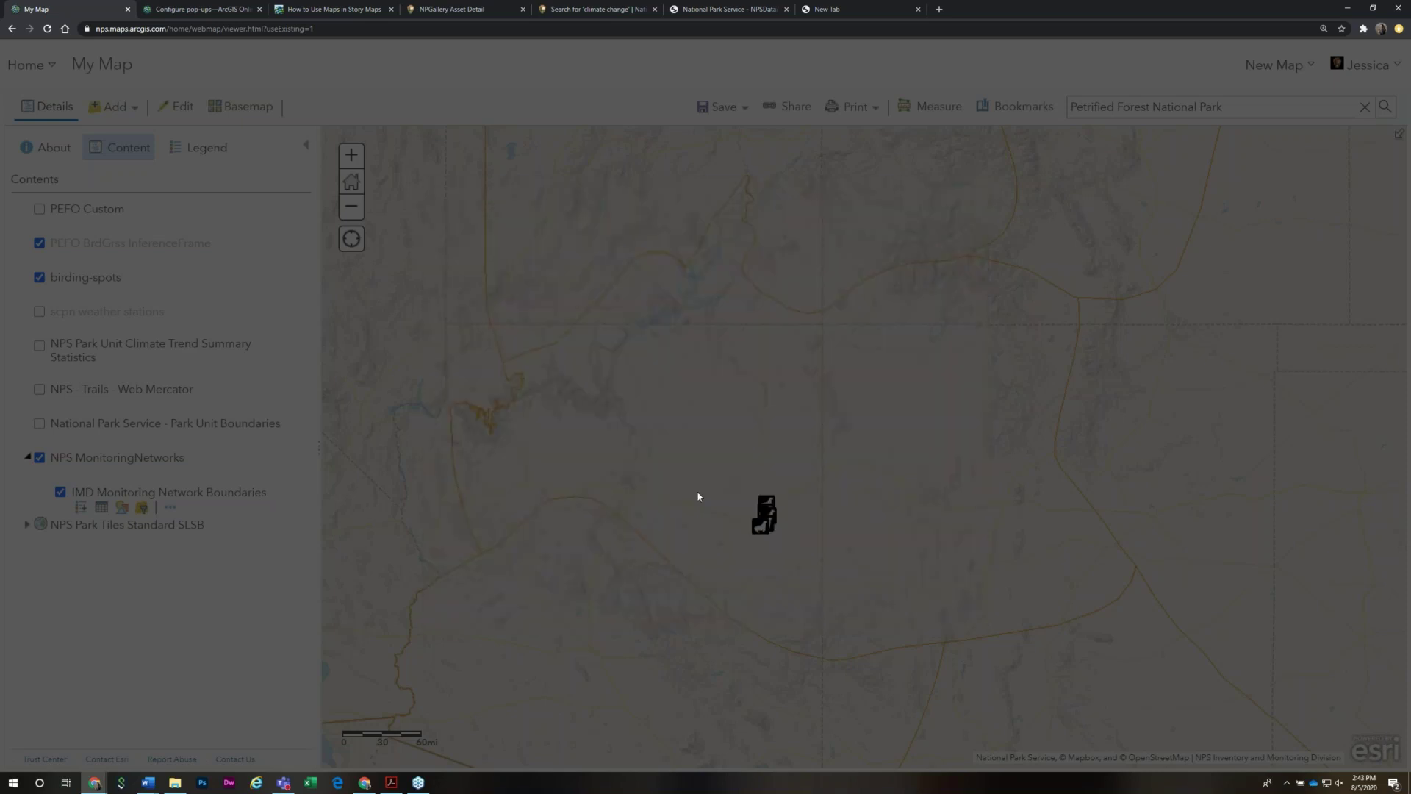
scroll(749, 510, down, 3)
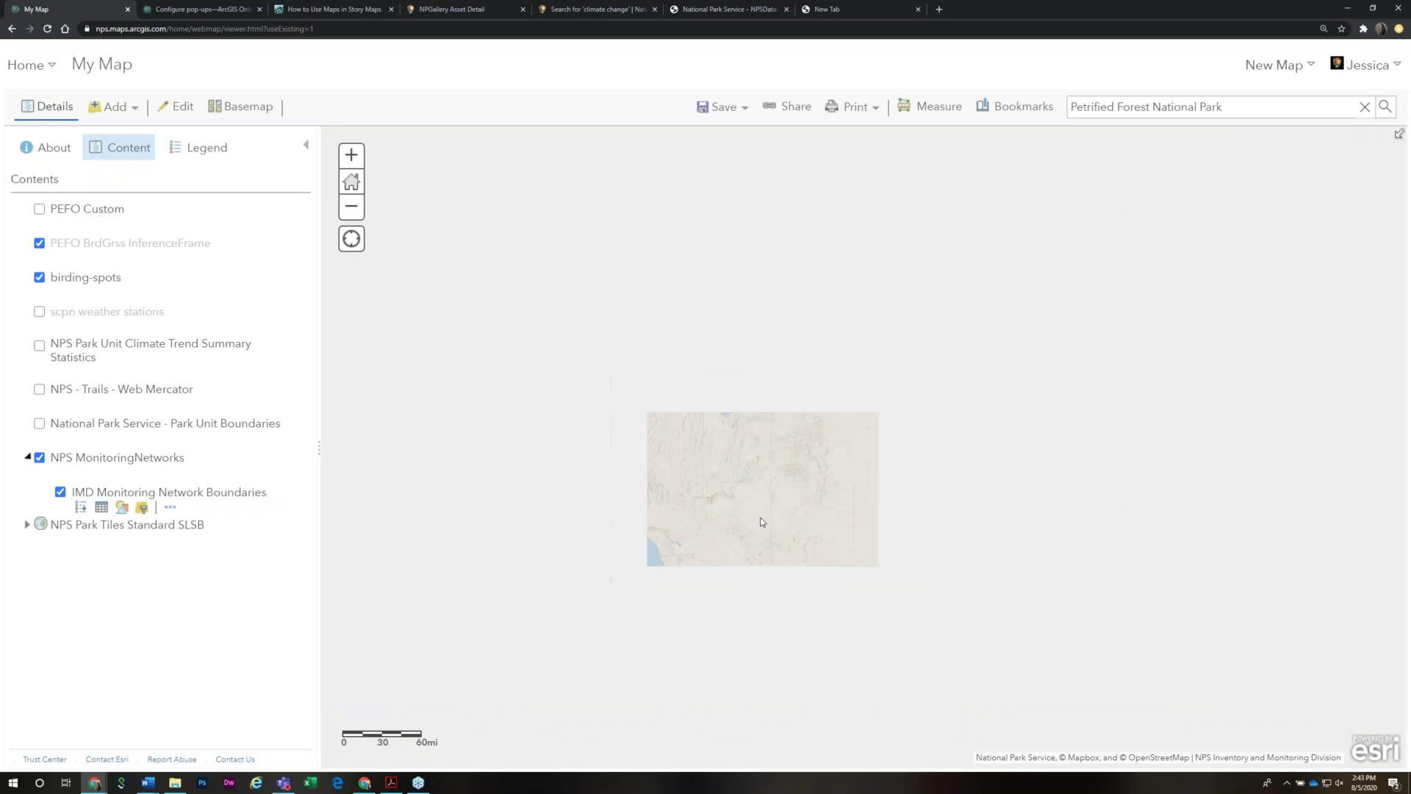
Remove the existing NetworkCode filter from the IMD Monitoring Network Boundaries sublayer
scroll(761, 521, up, 1)
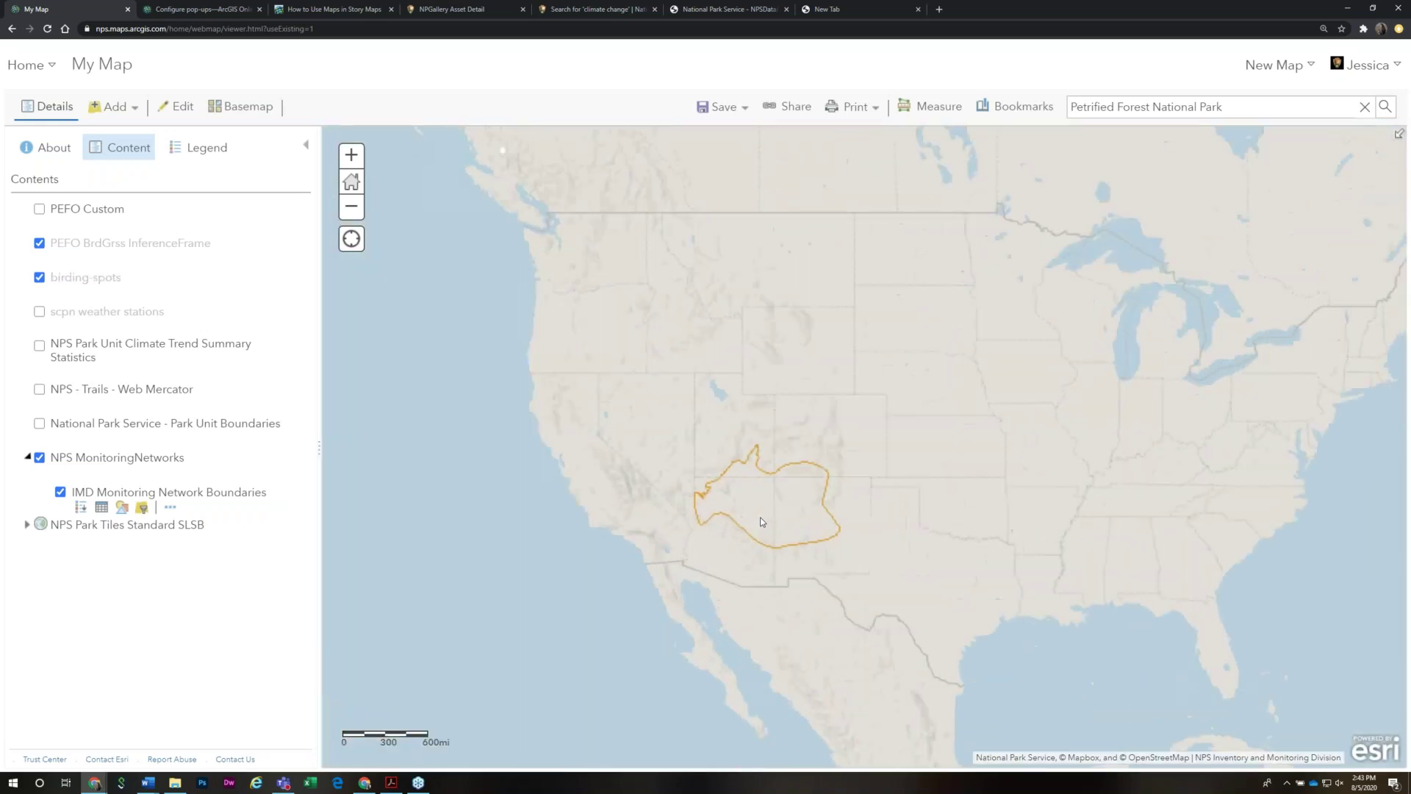
scroll(760, 518, up, 2)
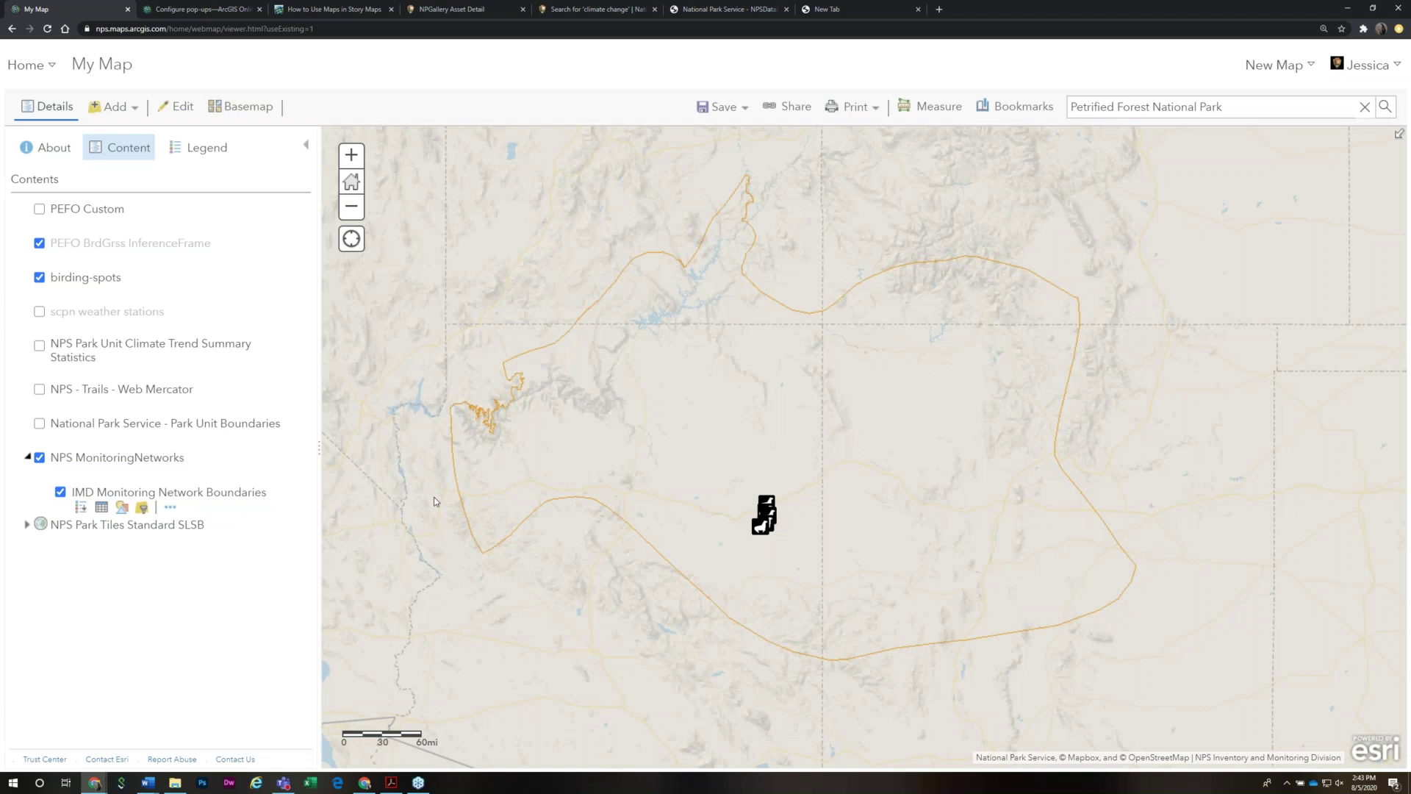
click(143, 508)
click(544, 341)
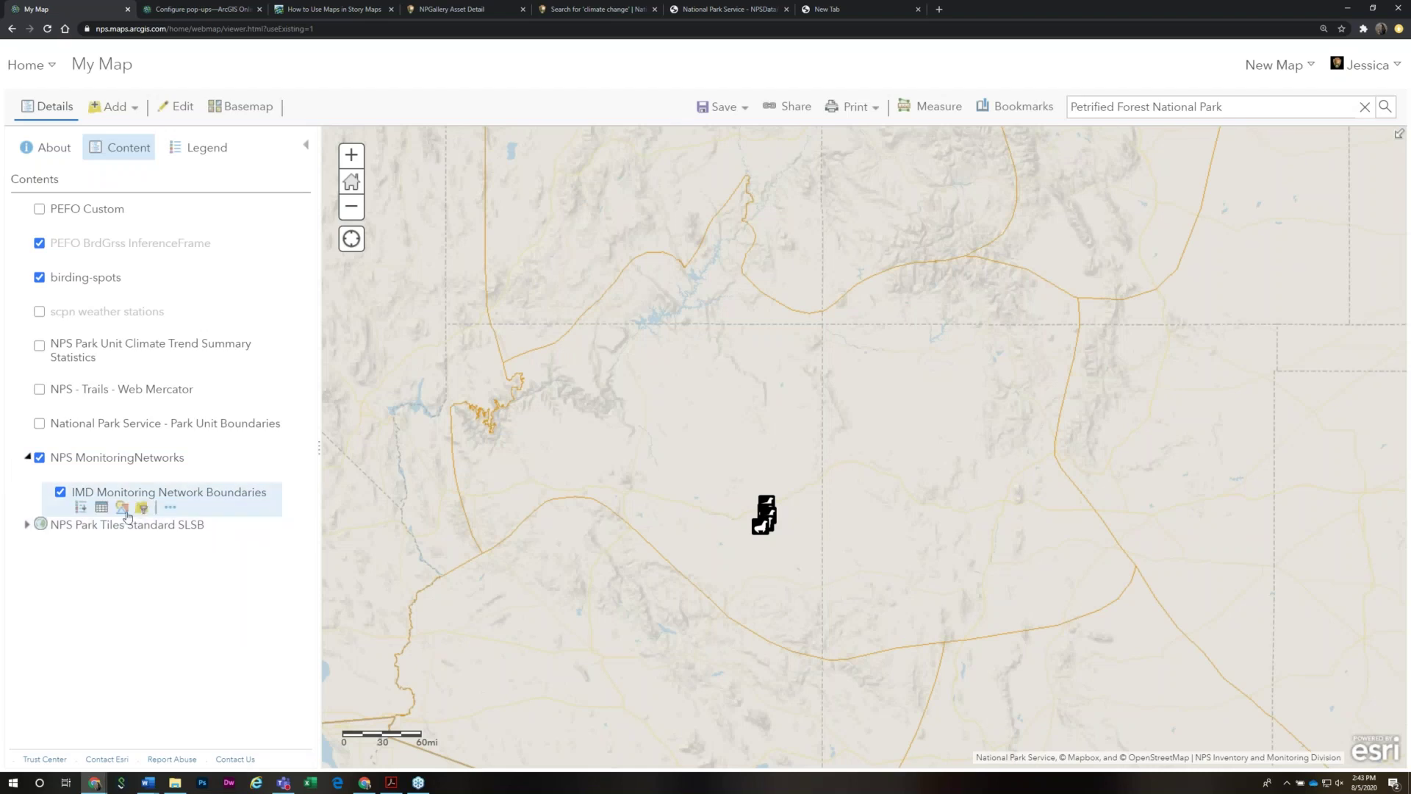
Filter the IMD Monitoring Network Boundaries sublayer to show only features whose NetworkCode is not SCPN
click(142, 508)
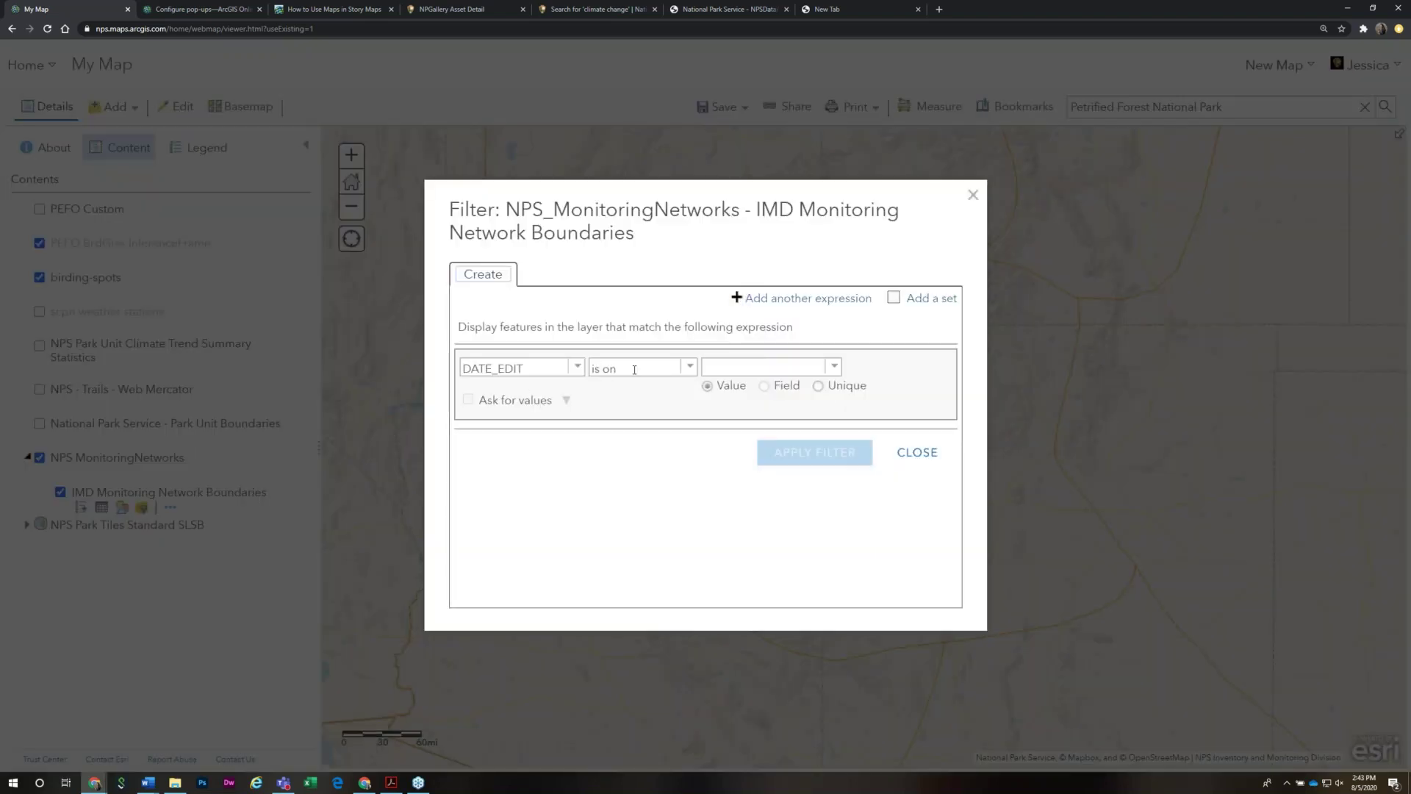
click(578, 367)
click(535, 430)
click(688, 366)
click(630, 409)
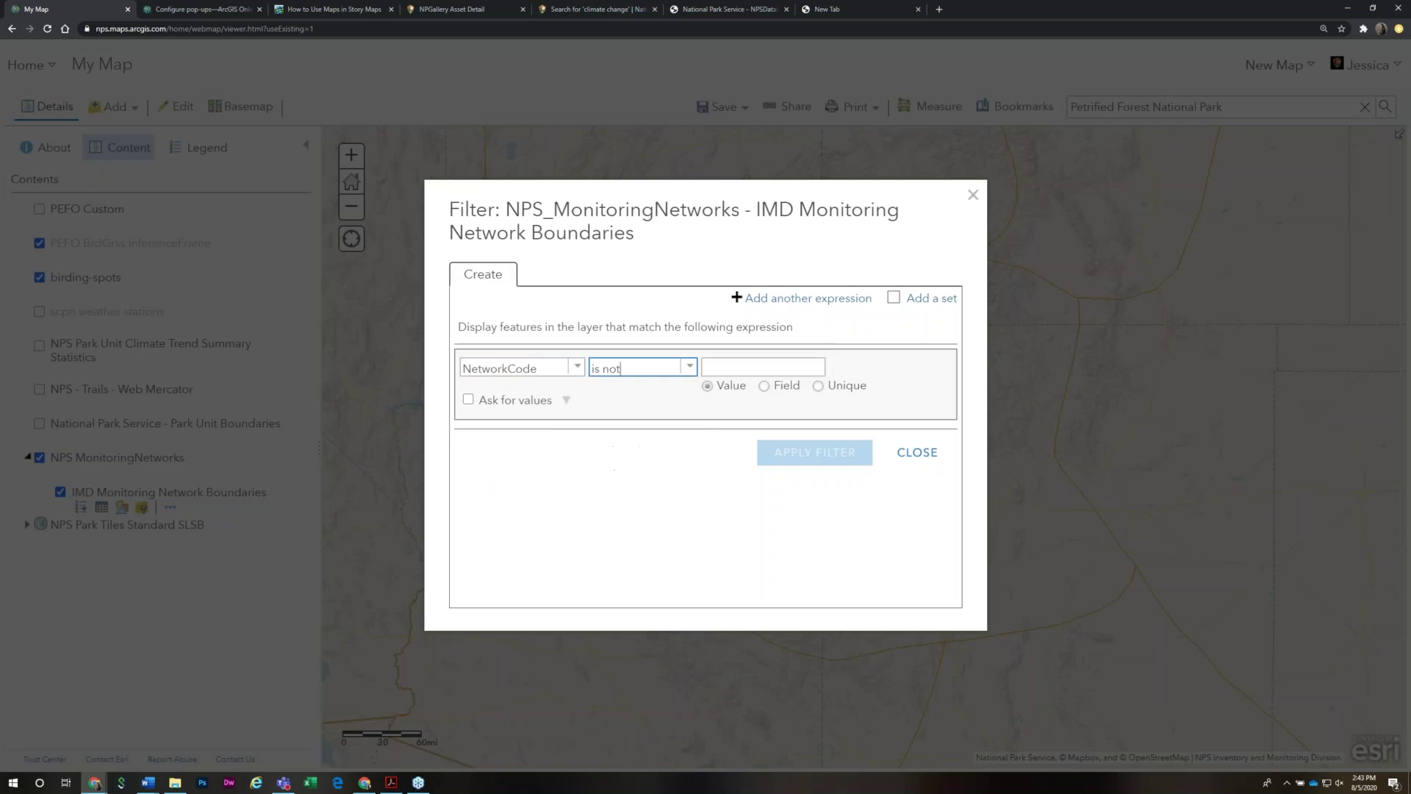
click(750, 369)
text(SCPN)
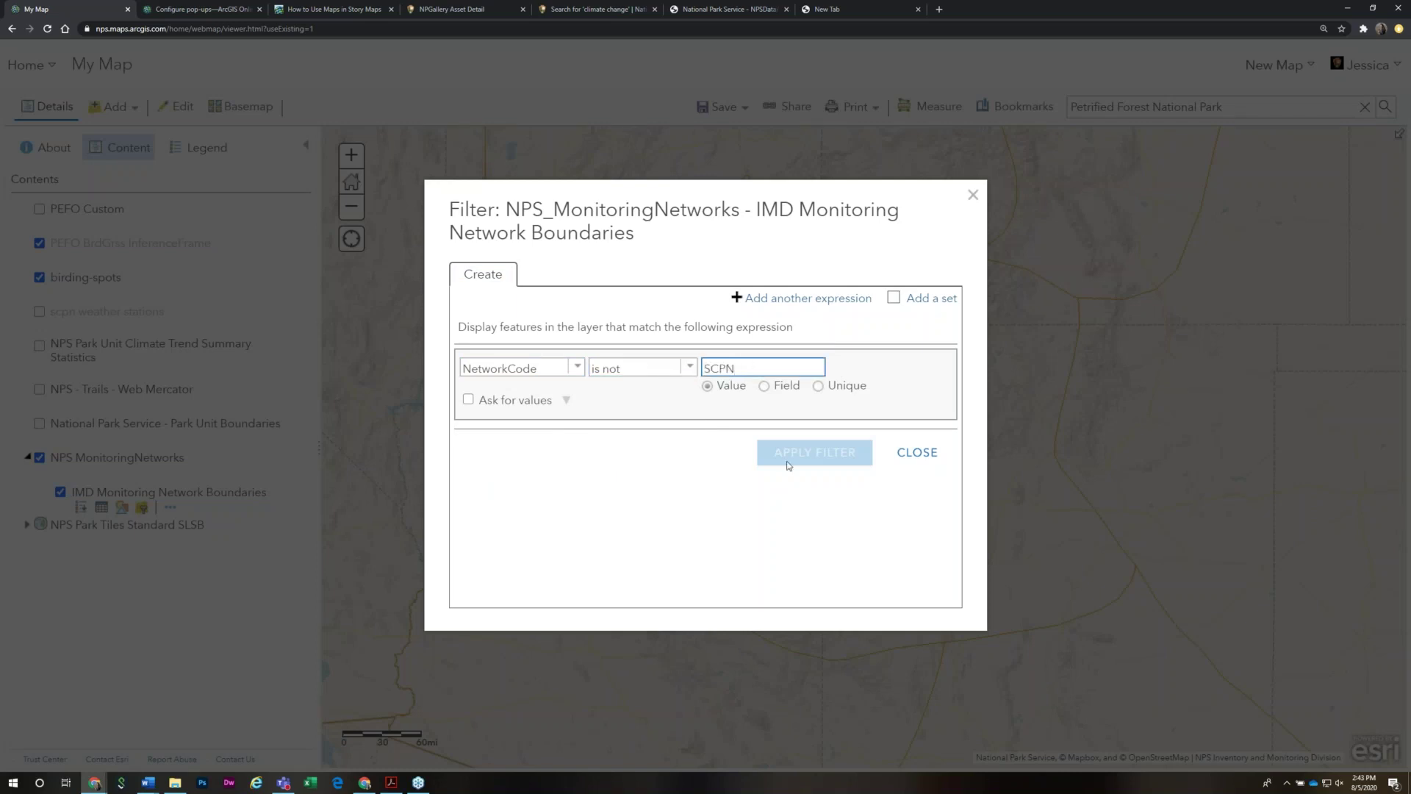
click(812, 453)
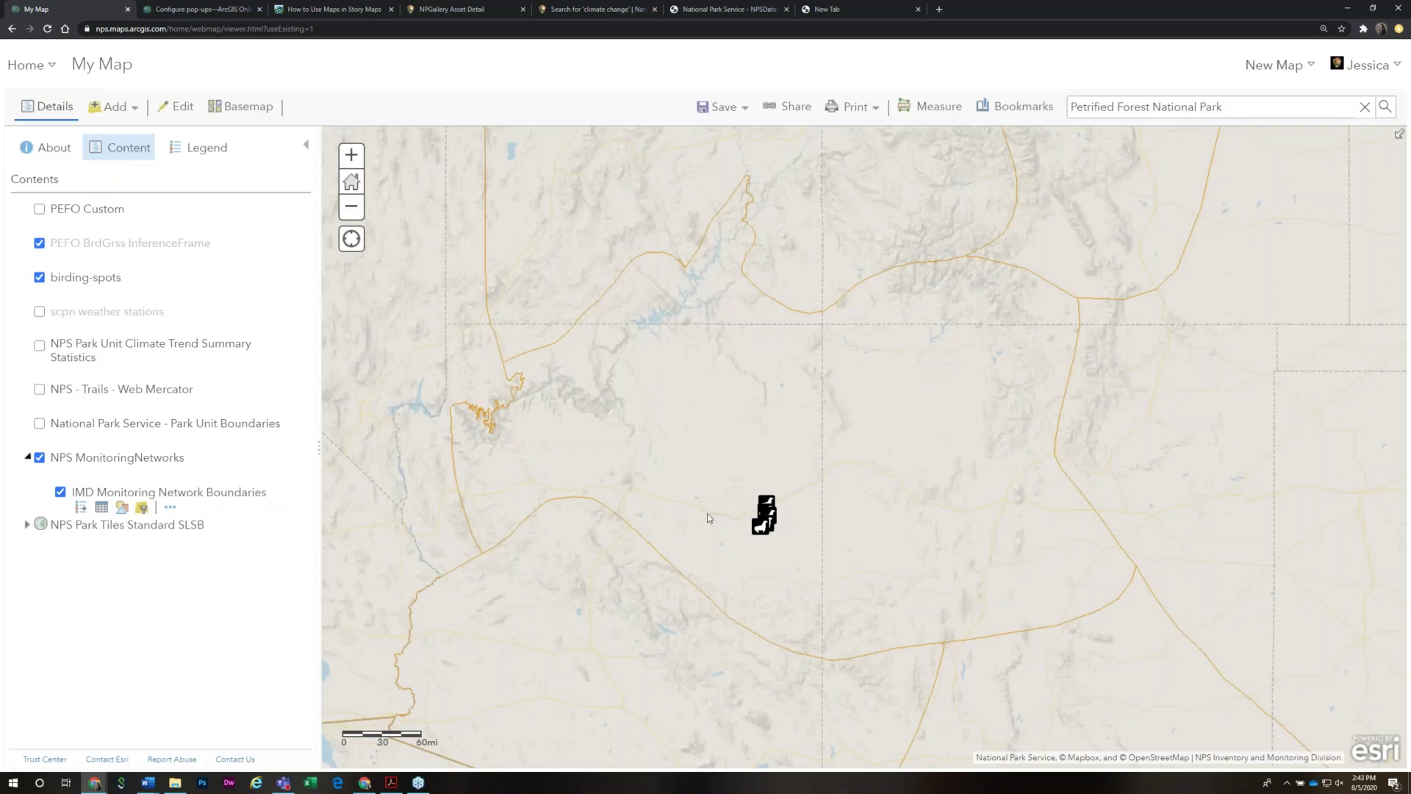
scroll(707, 513, down, 1)
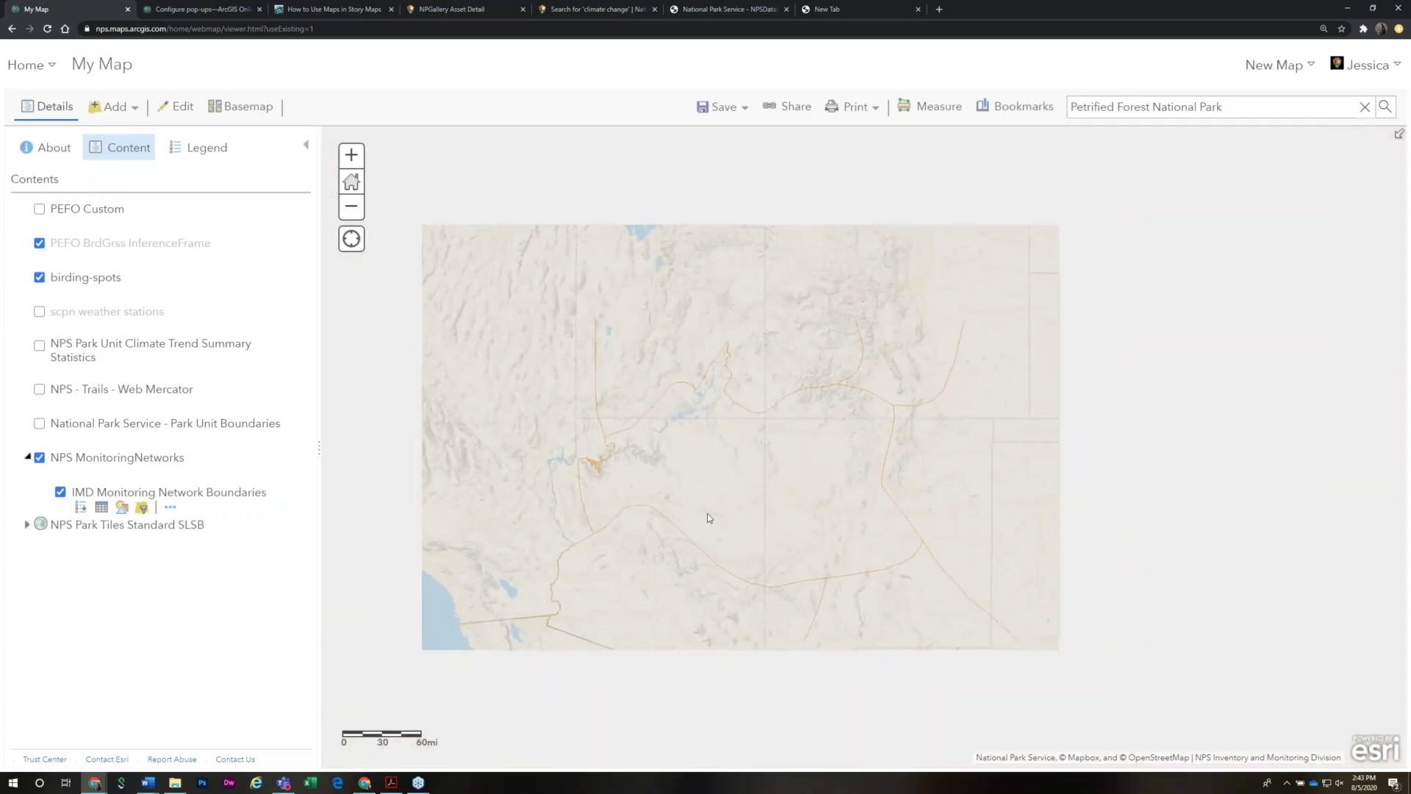
scroll(707, 512, up, 1)
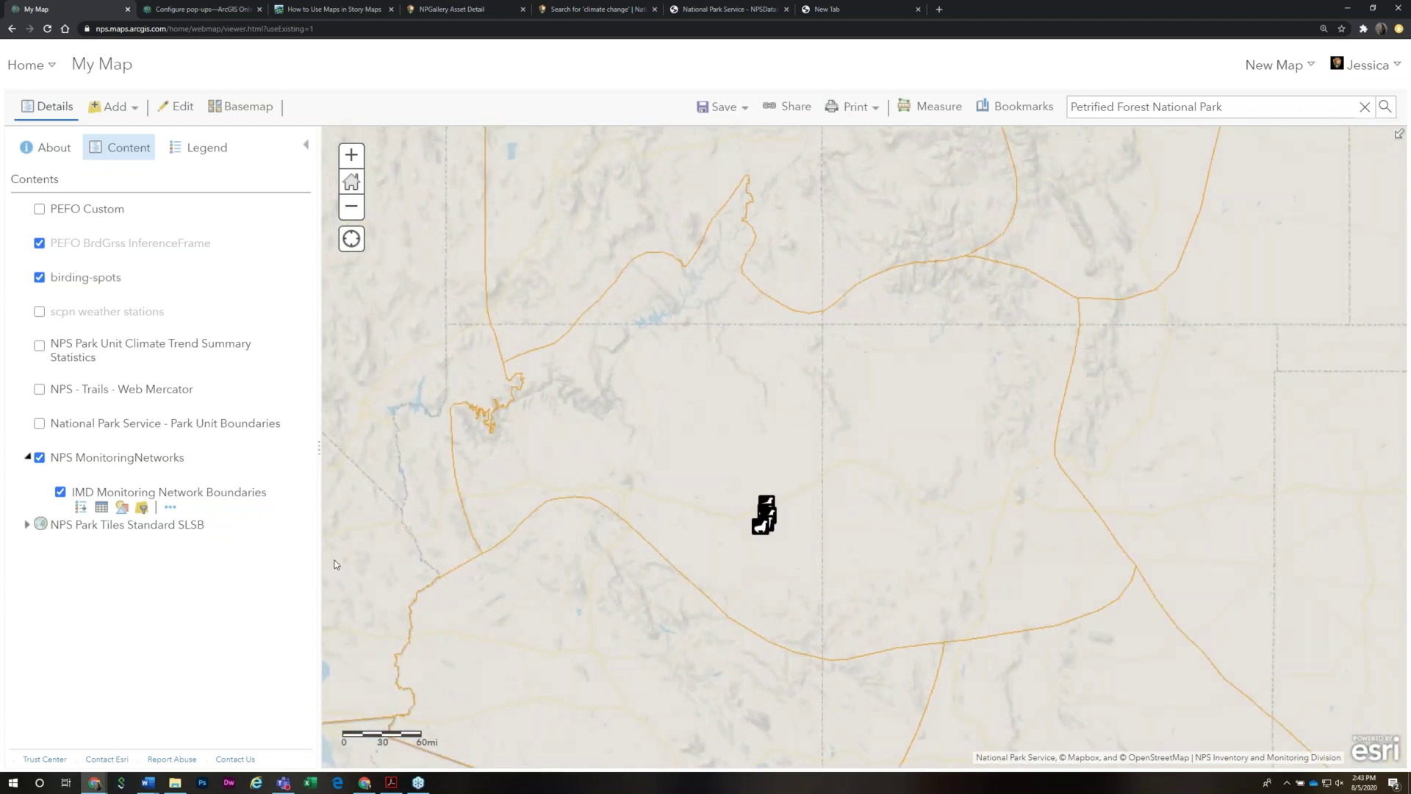
Fill the IMD Monitoring Network Boundaries polygons with dark grey #474747 at 50% transparency and finish the style changes
click(122, 507)
click(162, 413)
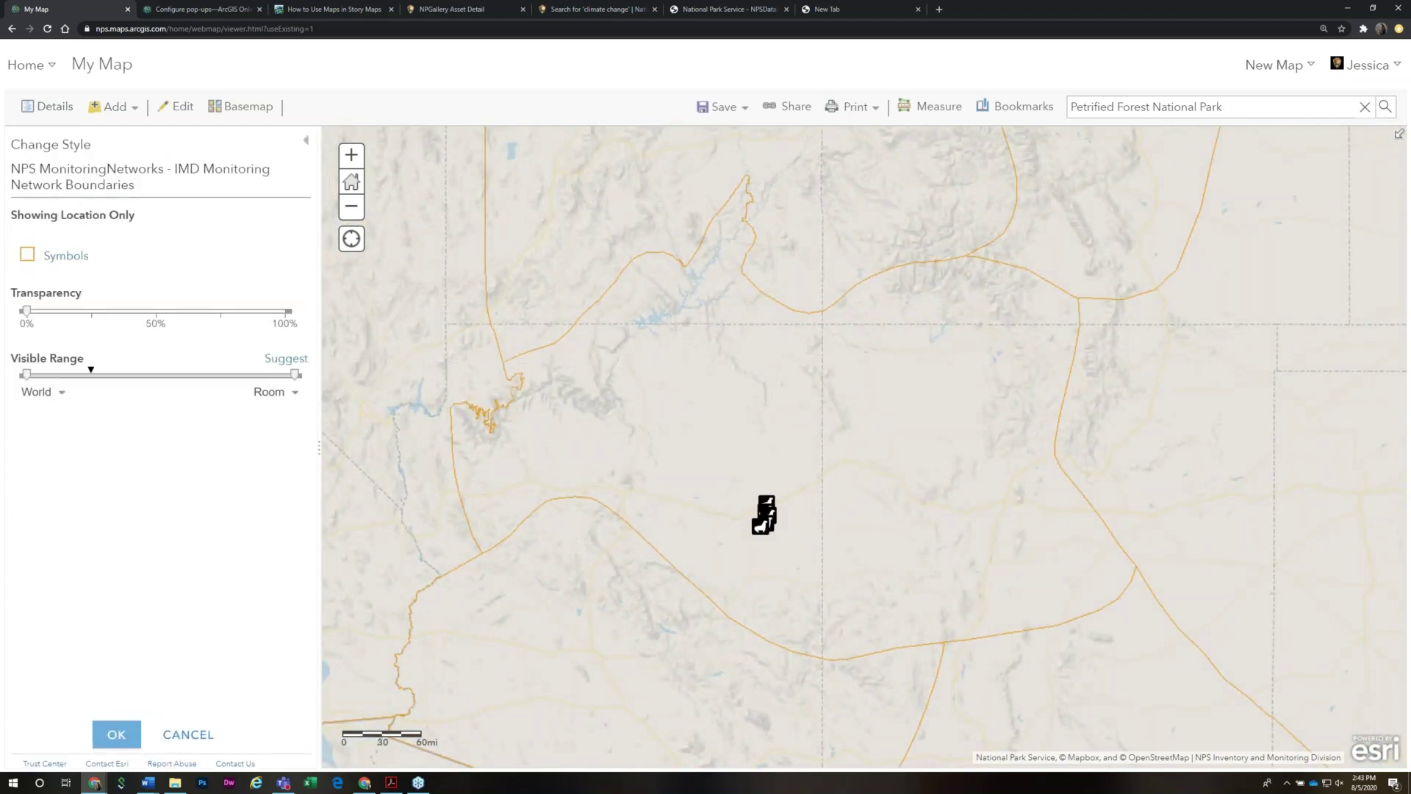
click(66, 255)
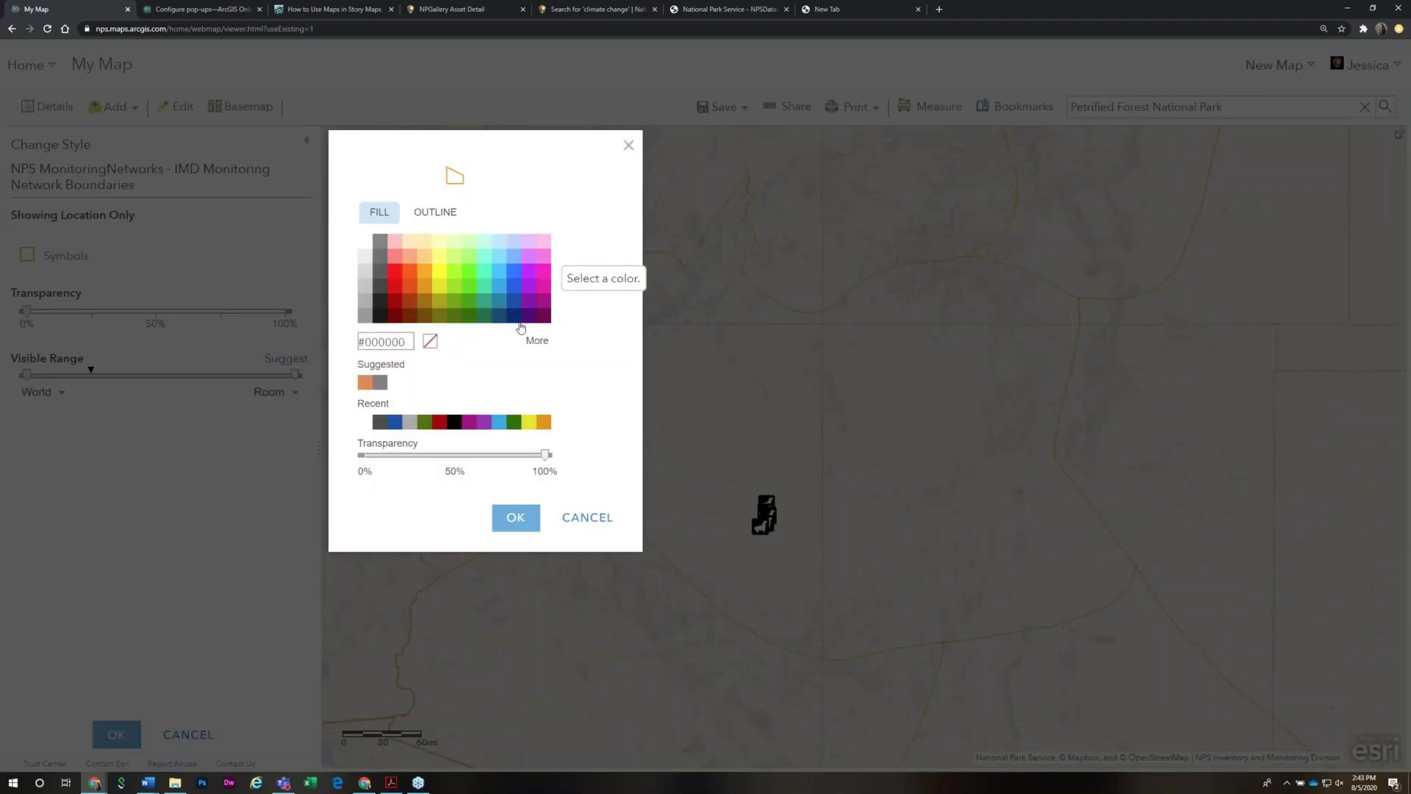
click(380, 293)
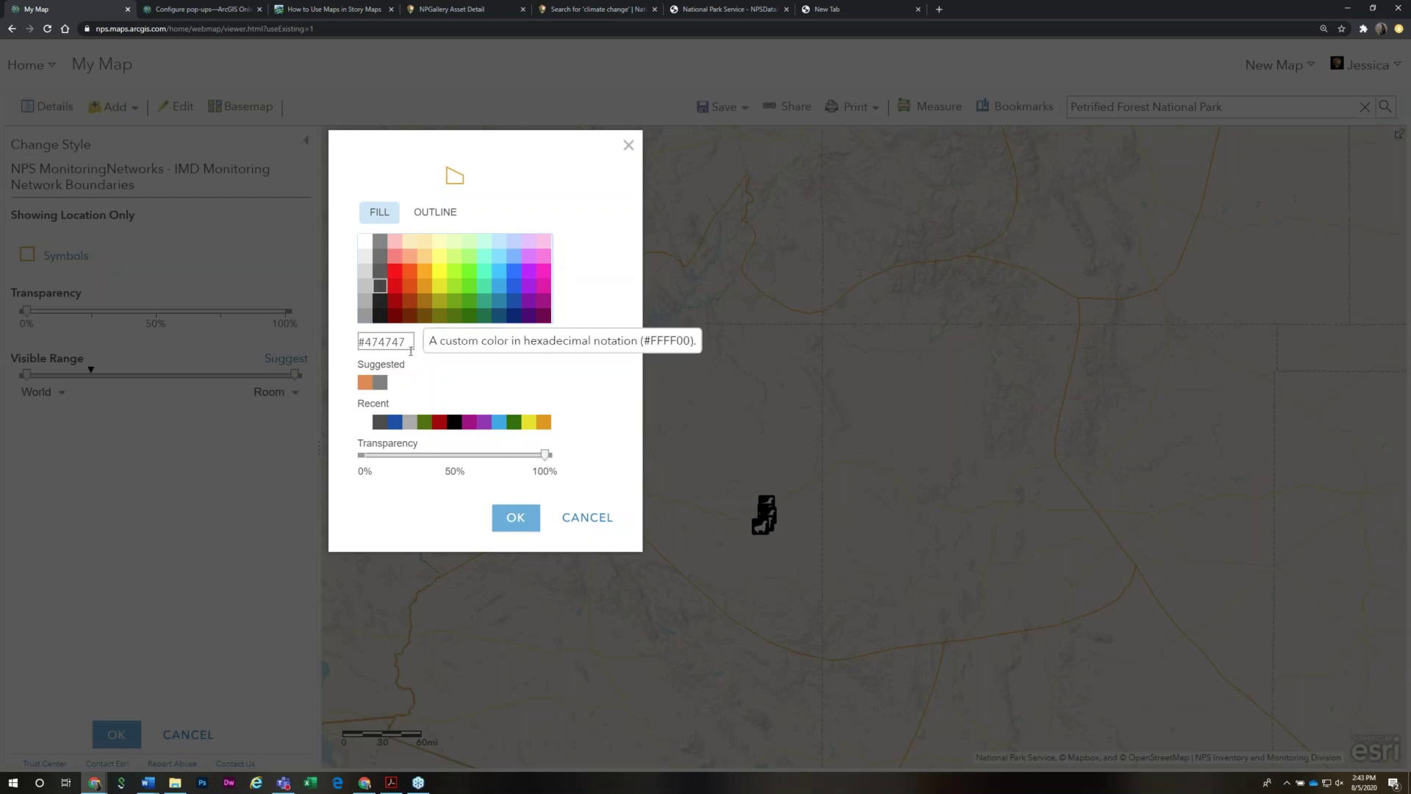
drag(542, 457, 454, 457)
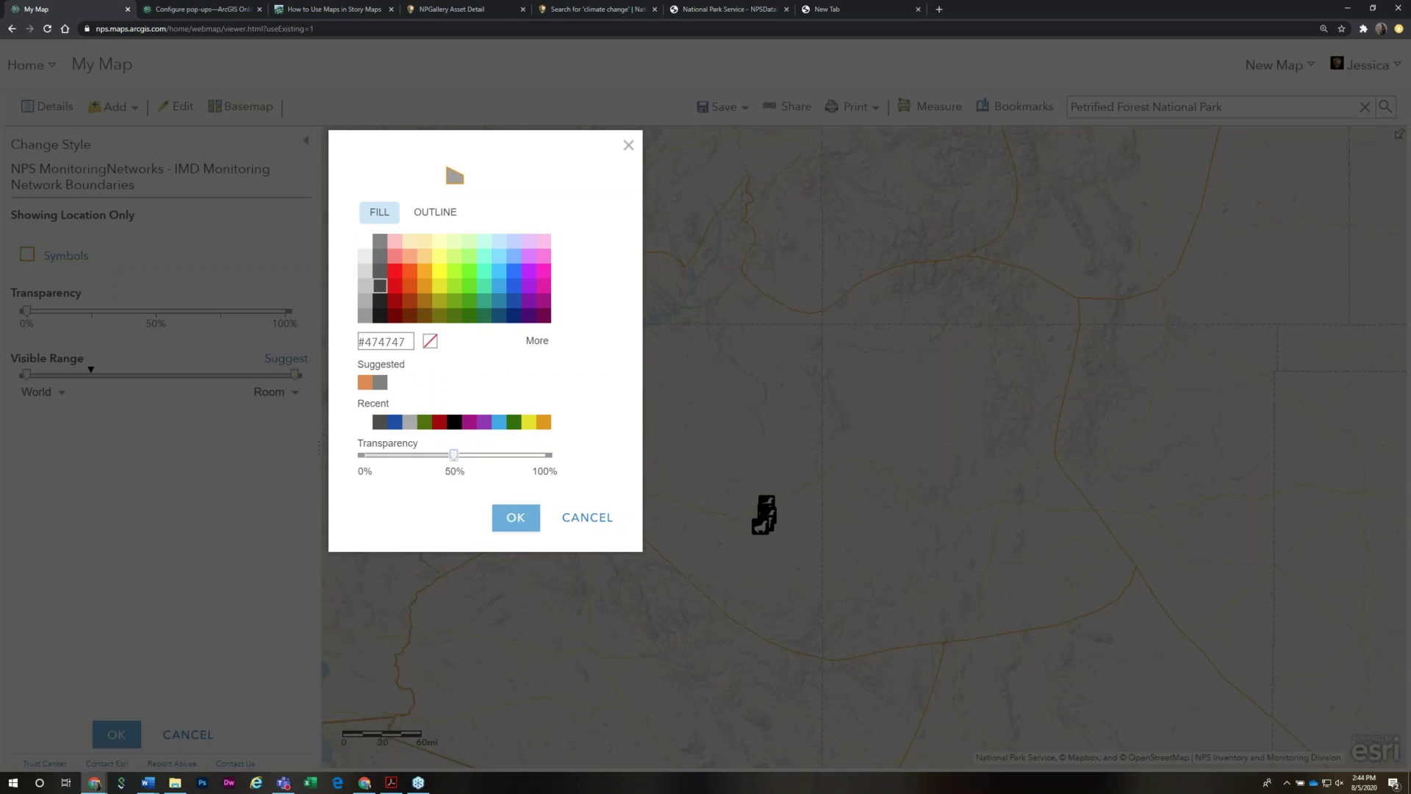
click(516, 518)
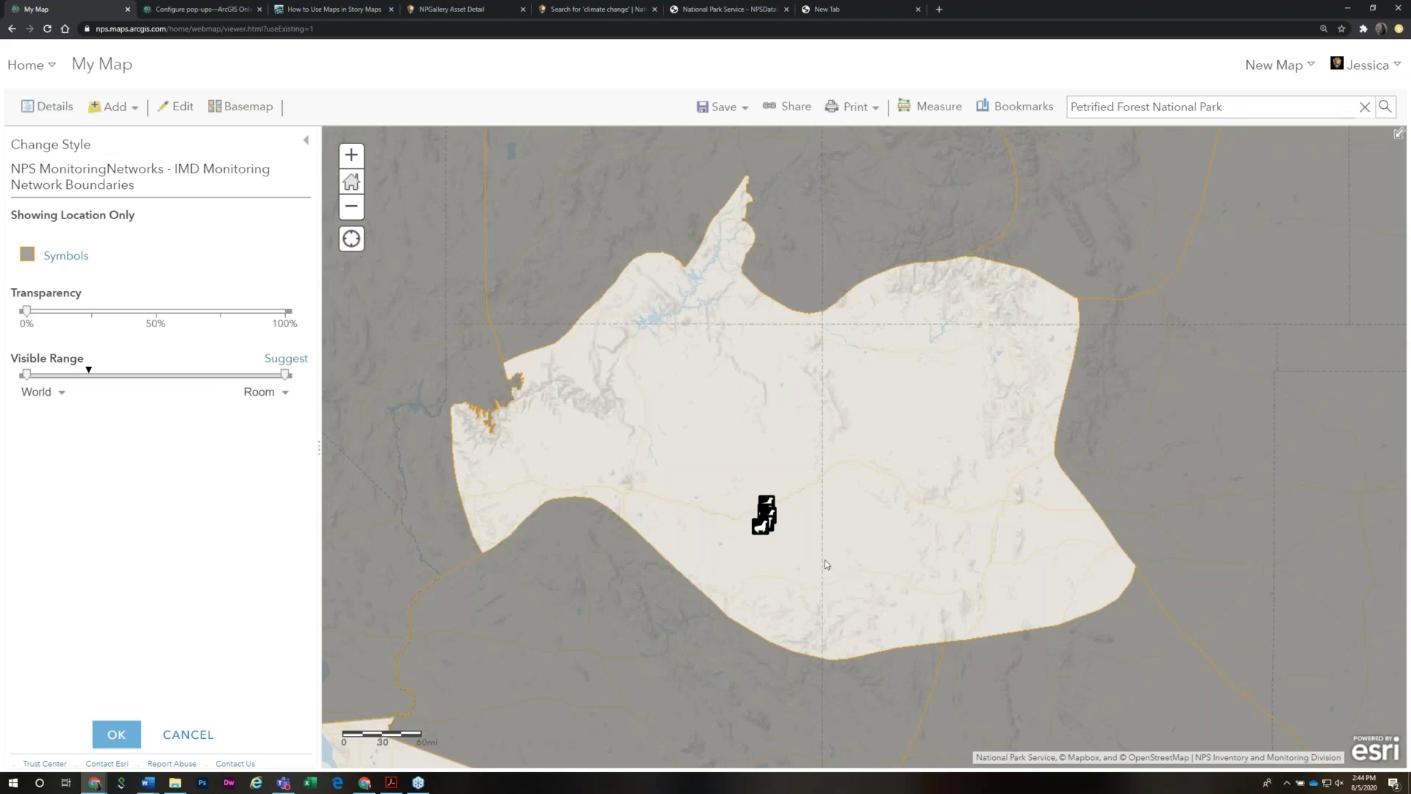
scroll(826, 563, up, 1)
drag(740, 507, 797, 502)
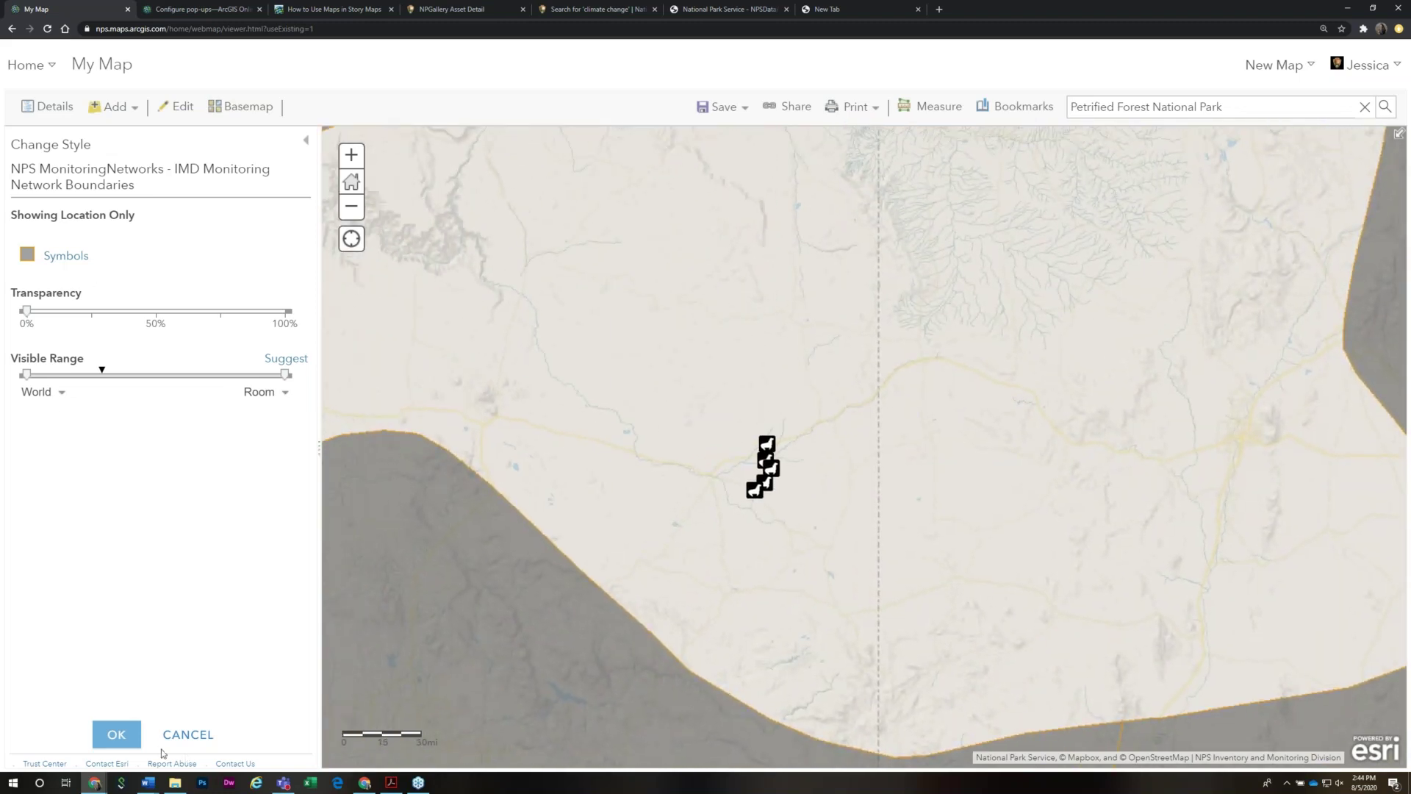
click(117, 734)
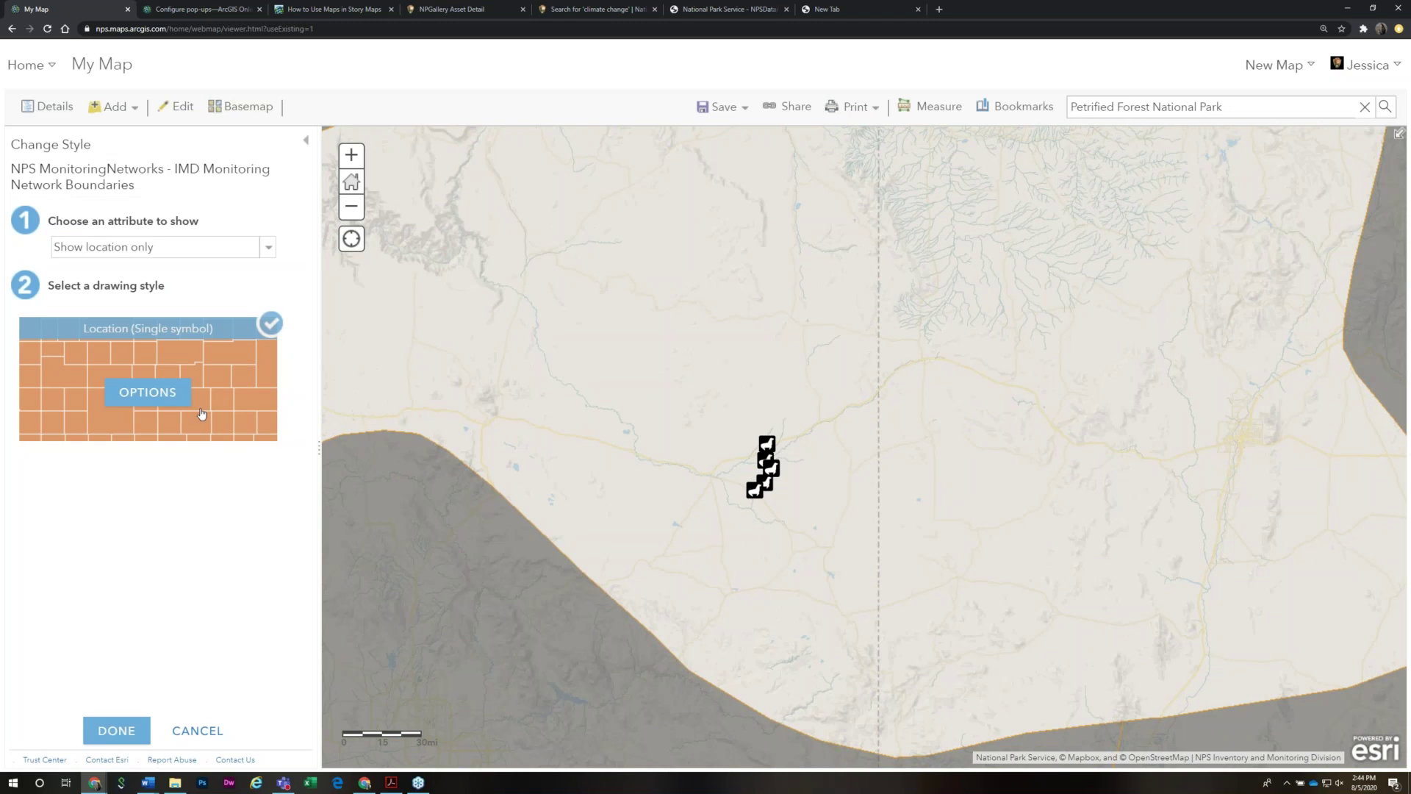
click(117, 731)
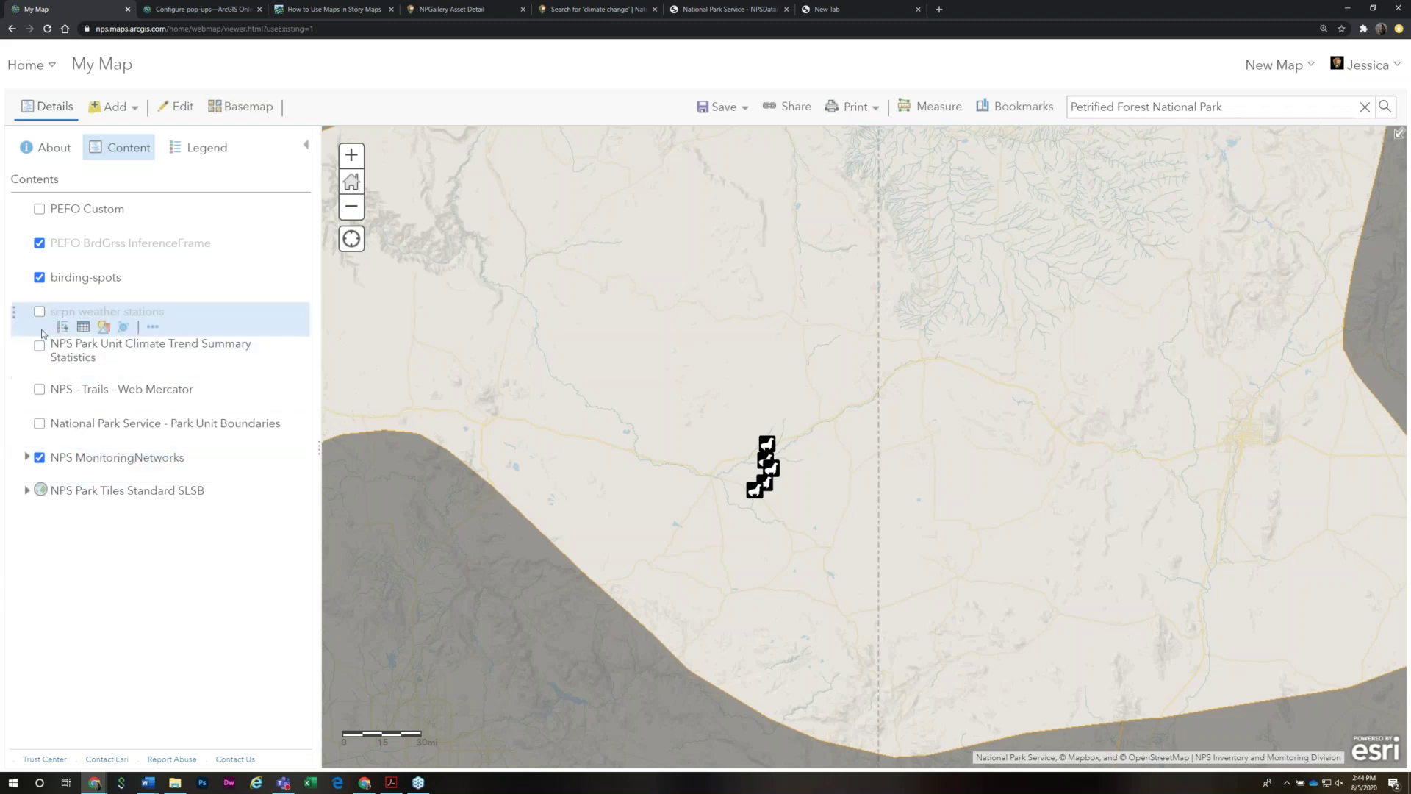
Show the National Park Service - Park Unit Boundaries layer, filter it to UNIT_CODE is PEFO, and zoom to the filtered park
click(39, 424)
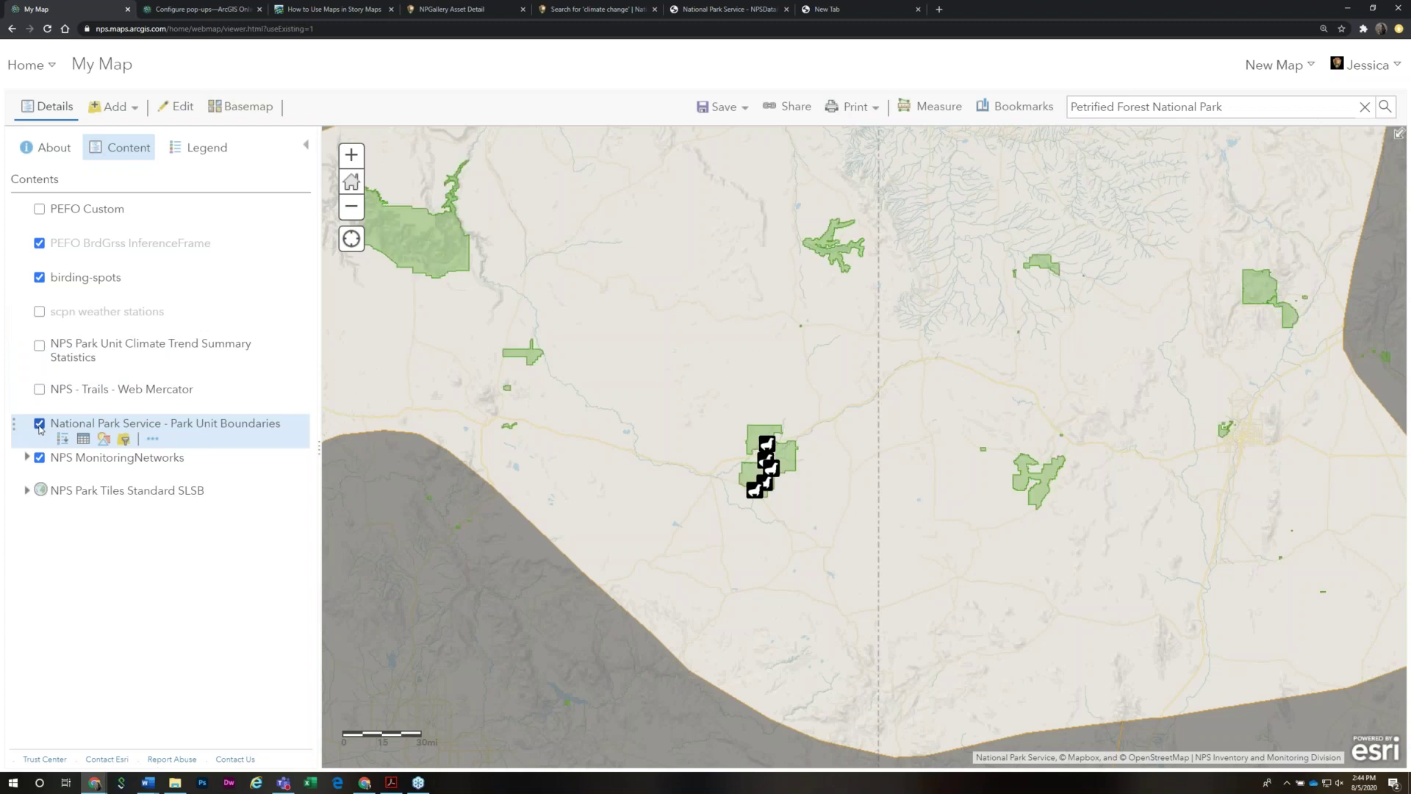
click(124, 438)
click(579, 356)
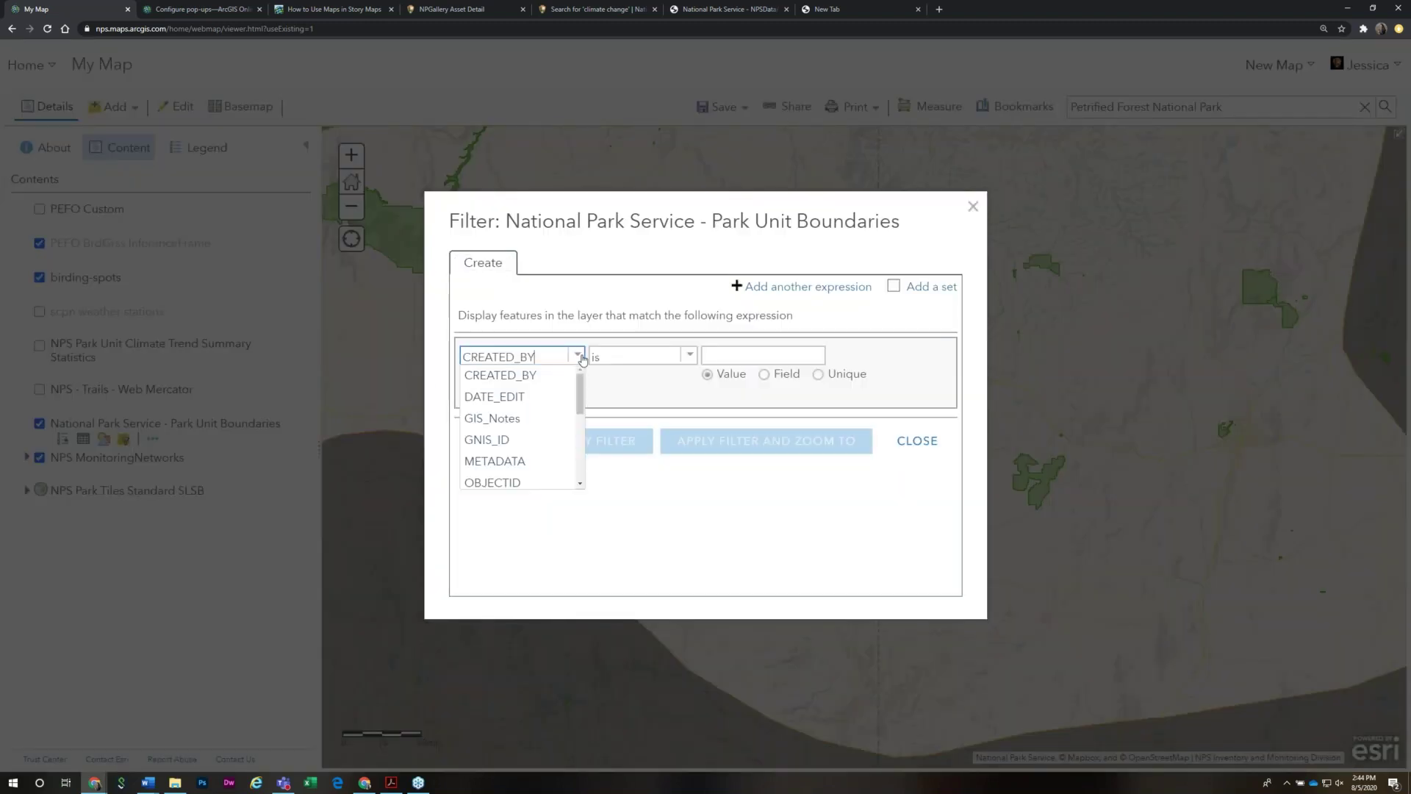
scroll(561, 404, down, 3)
scroll(560, 406, down, 2)
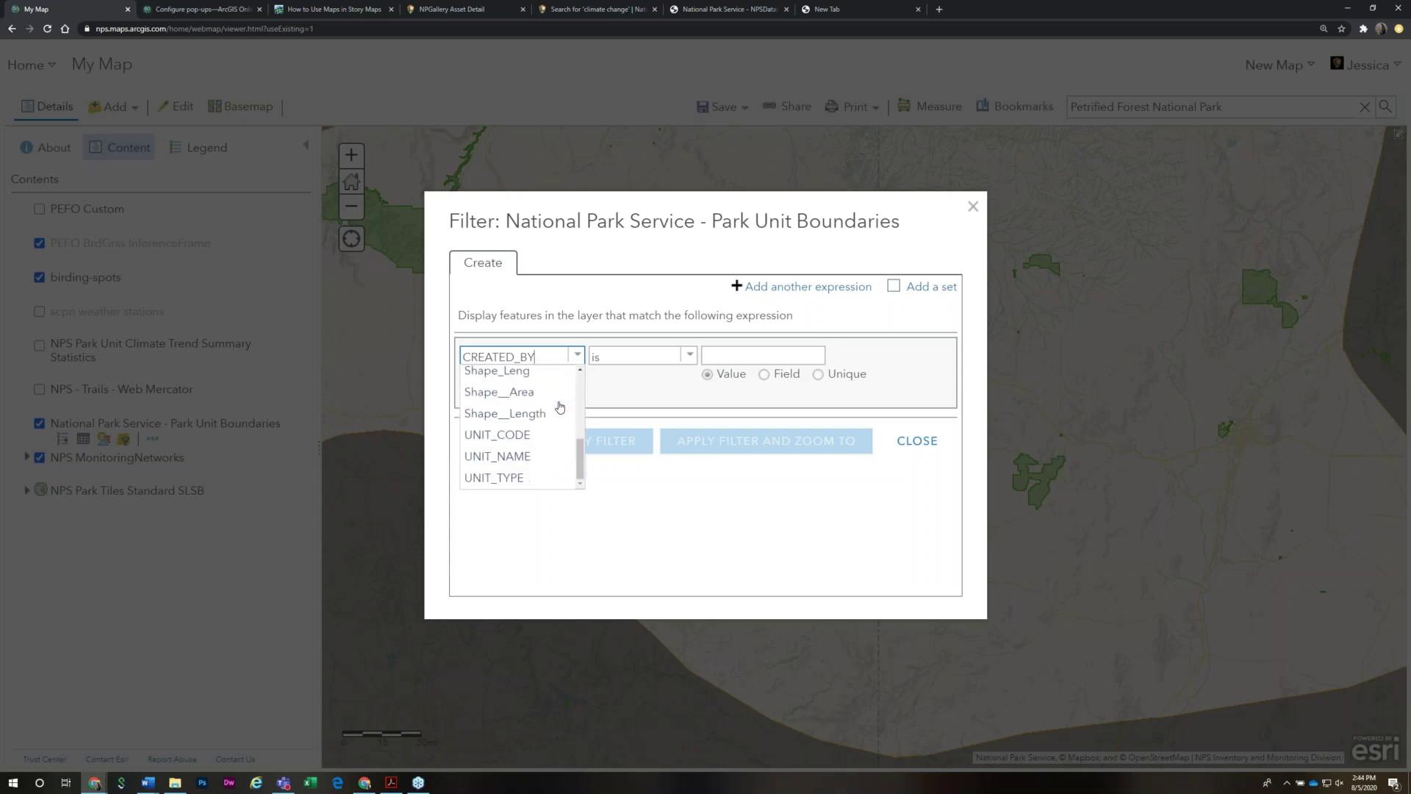
mouse_move(579, 454)
mouse_down()
mouse_move(573, 379)
mouse_move(580, 464)
mouse_up()
click(485, 434)
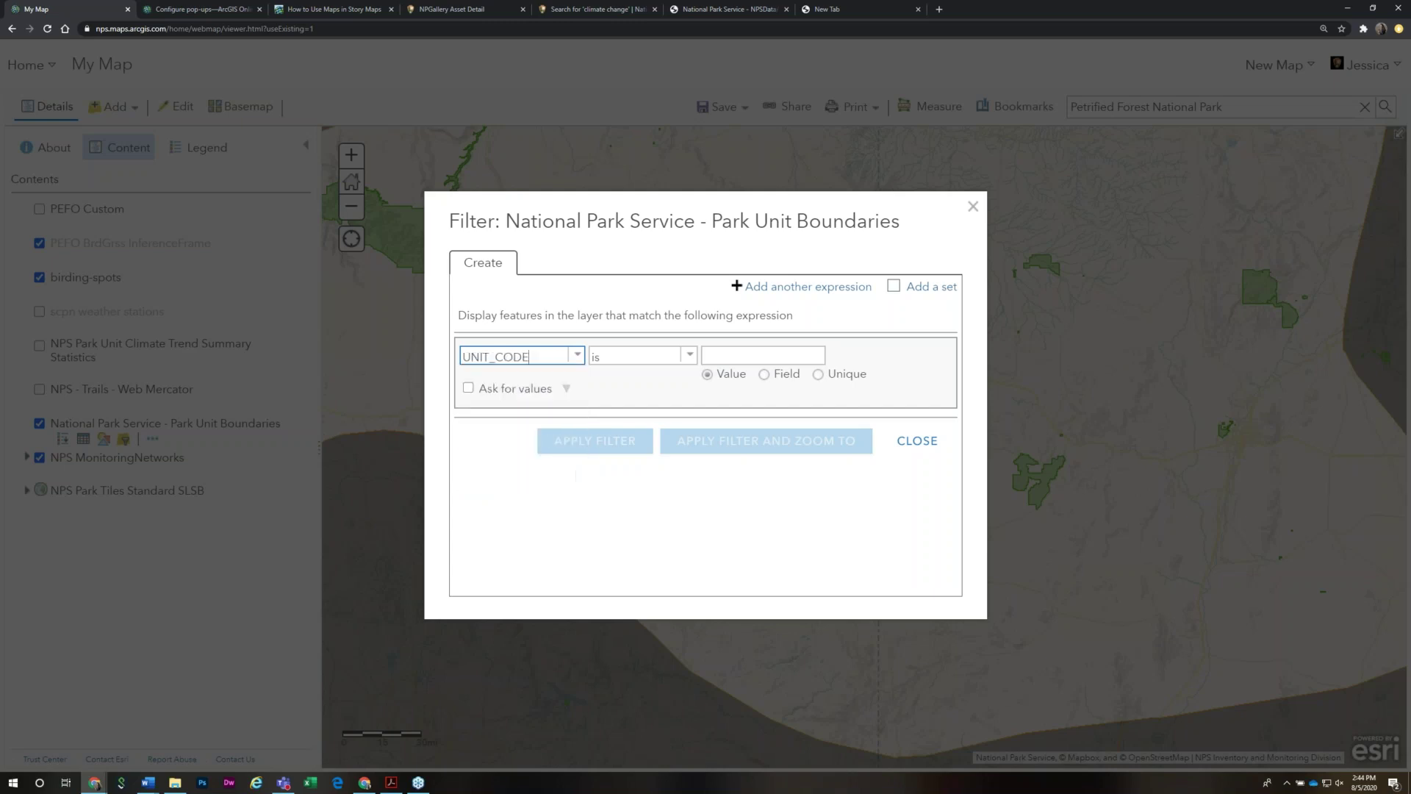
click(728, 360)
text(PEFO)
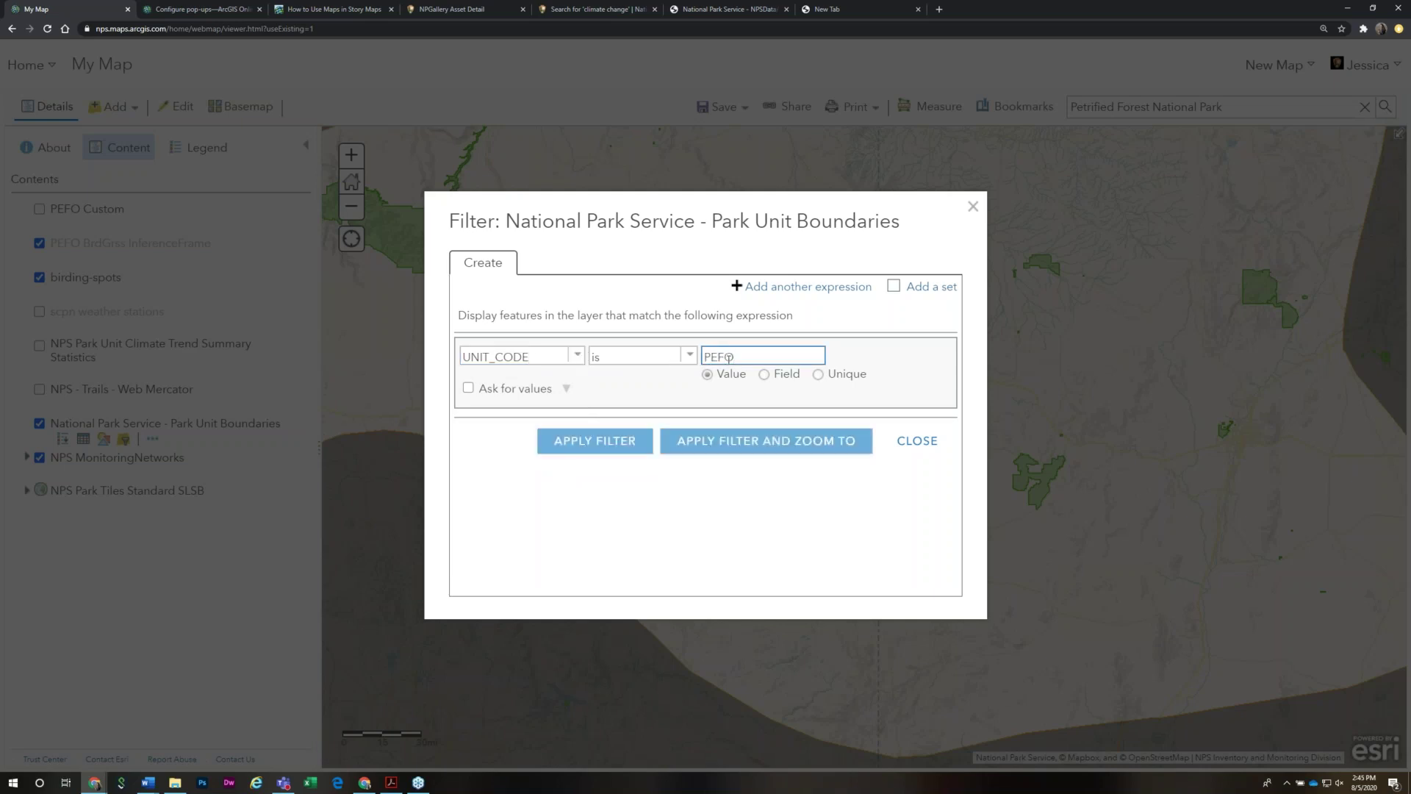
click(712, 443)
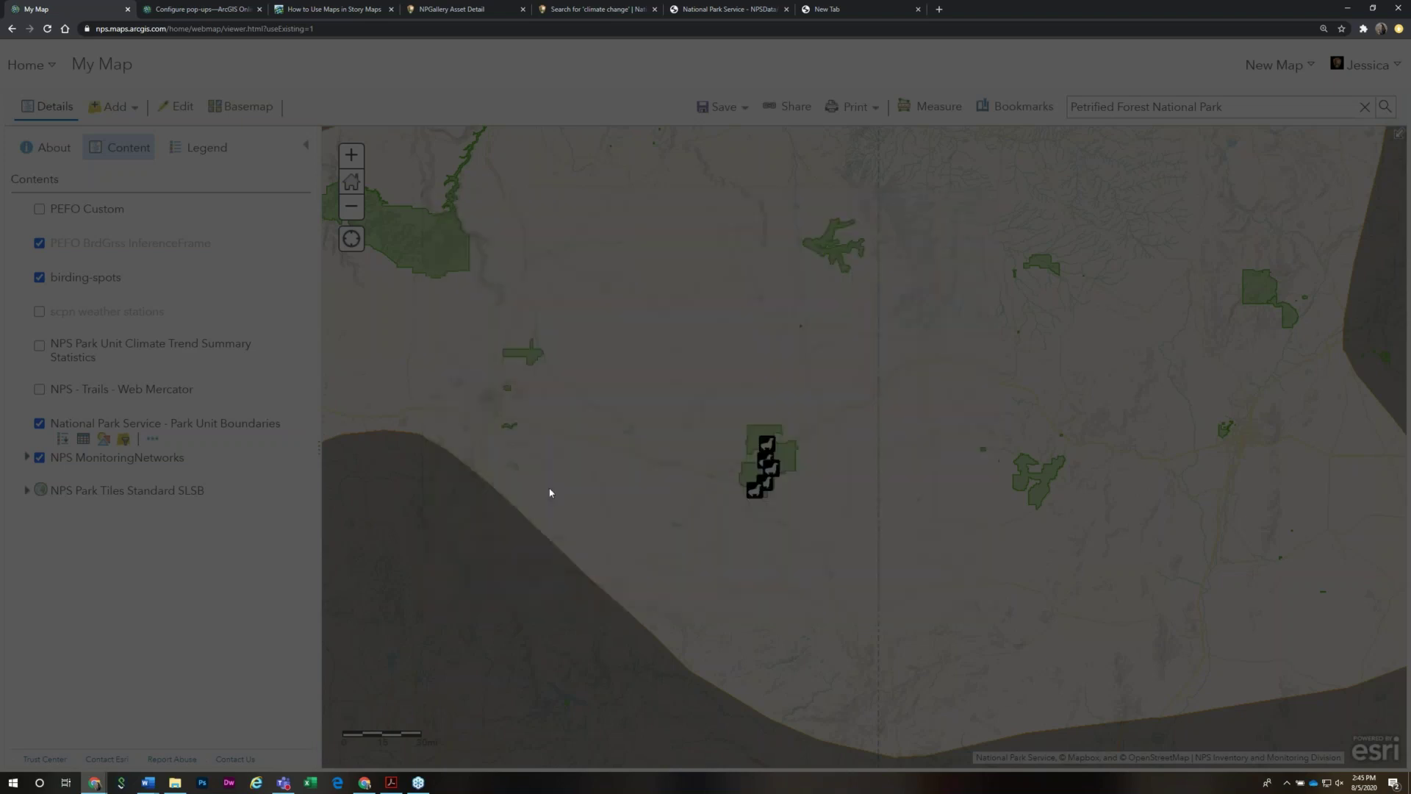
drag(785, 451, 615, 454)
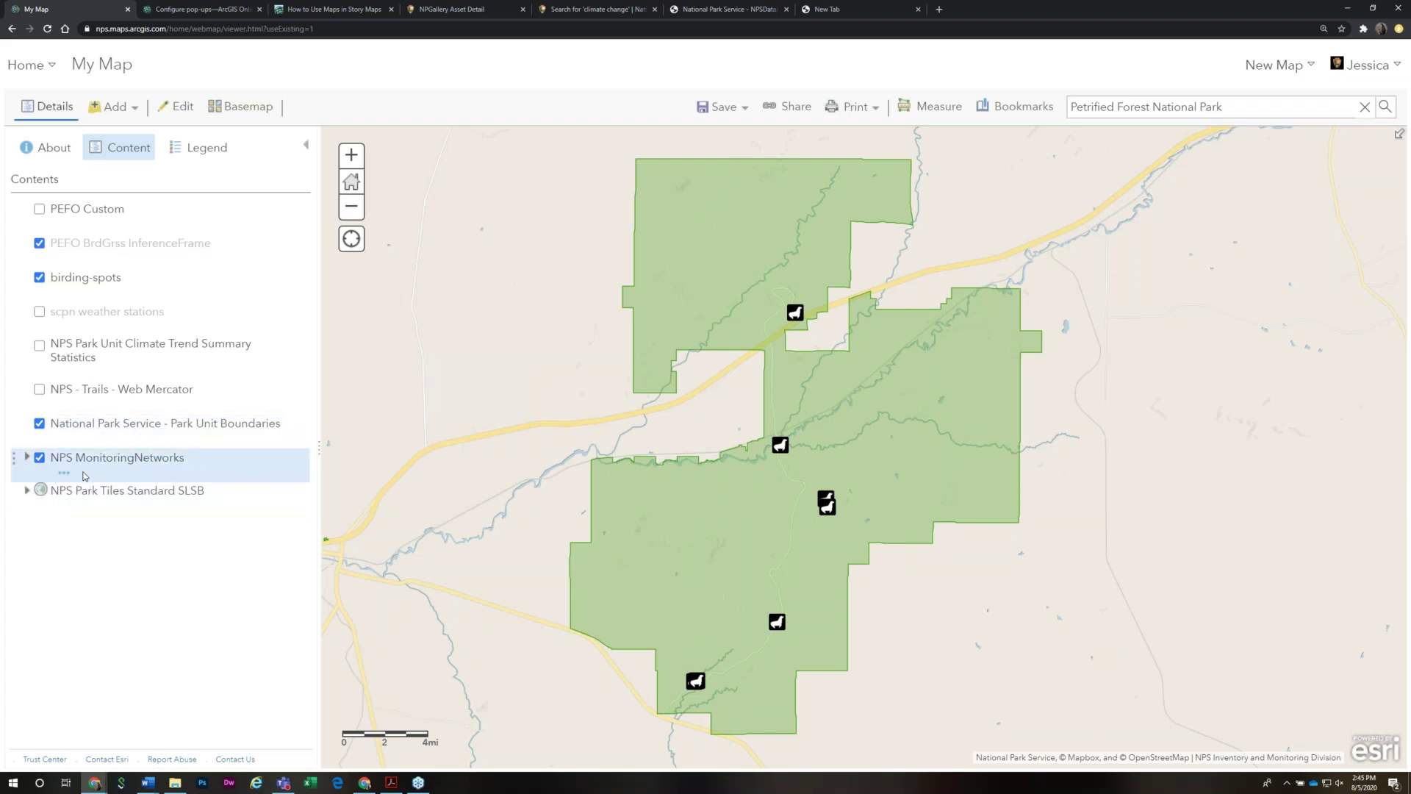
Check the layer-manipulation topics in the training materials PDF in Adobe Acrobat and return to the web map
key(alt+Tab)
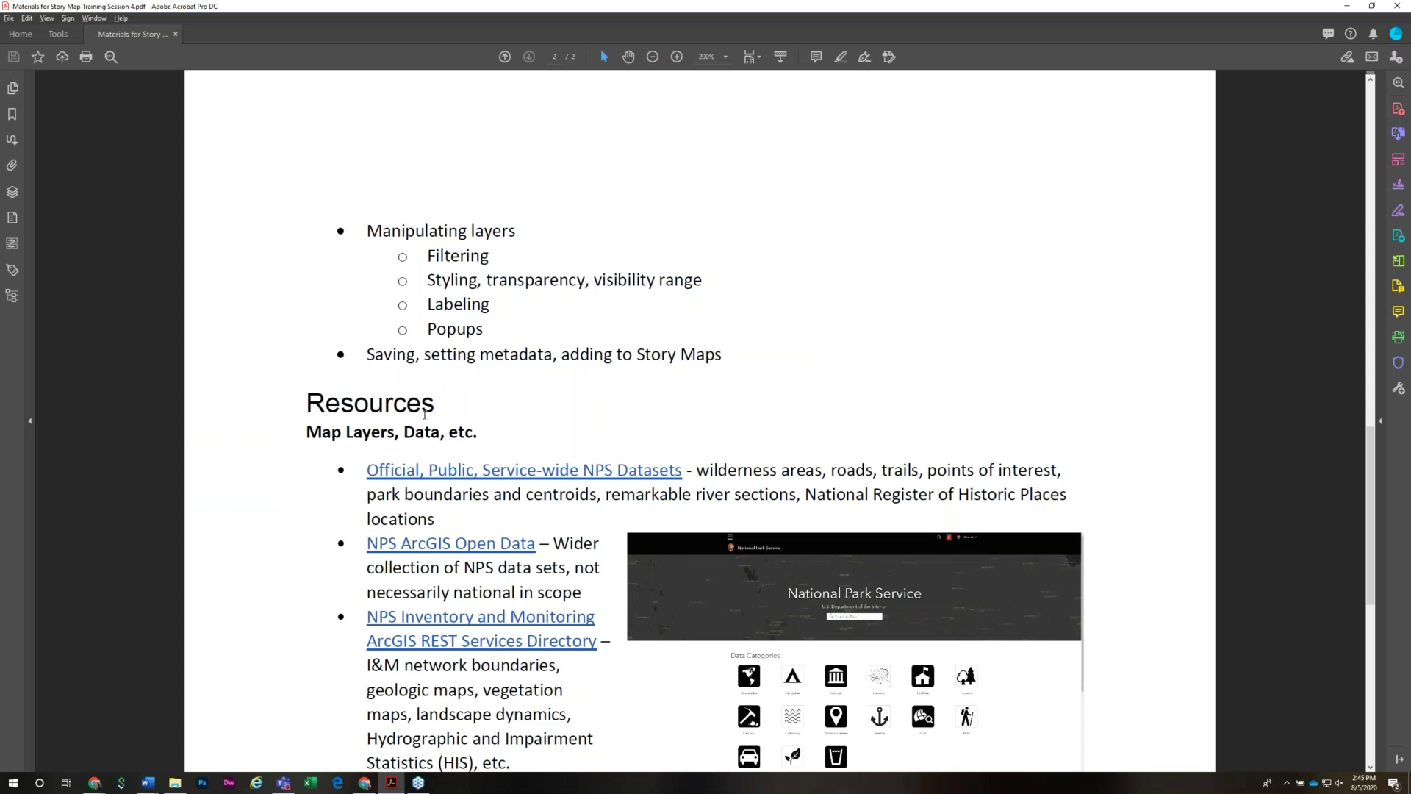
key(alt+Tab)
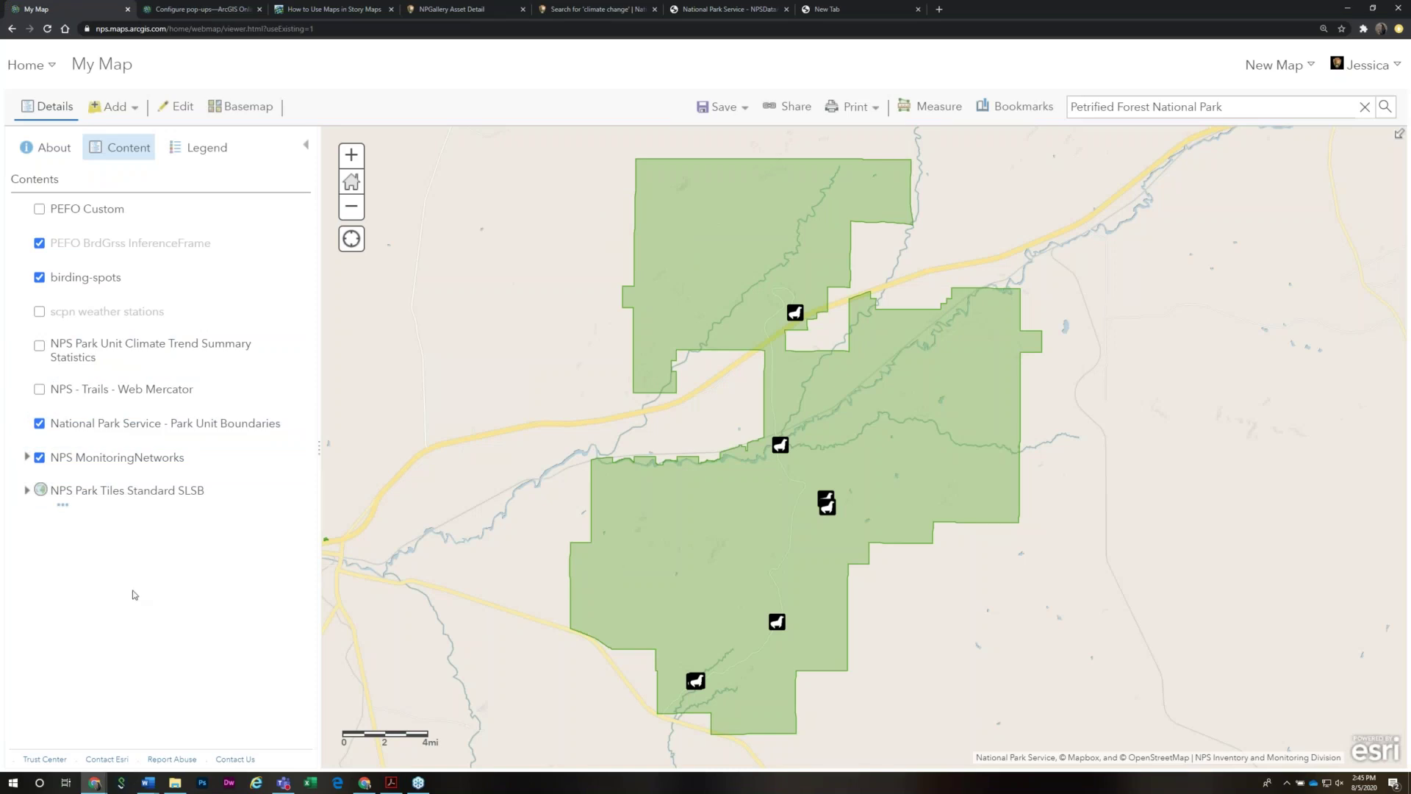
Create UNIT_NAME labels for the National Park Service - Park Unit Boundaries layer and make their text non-bold
mouse_move(112, 444)
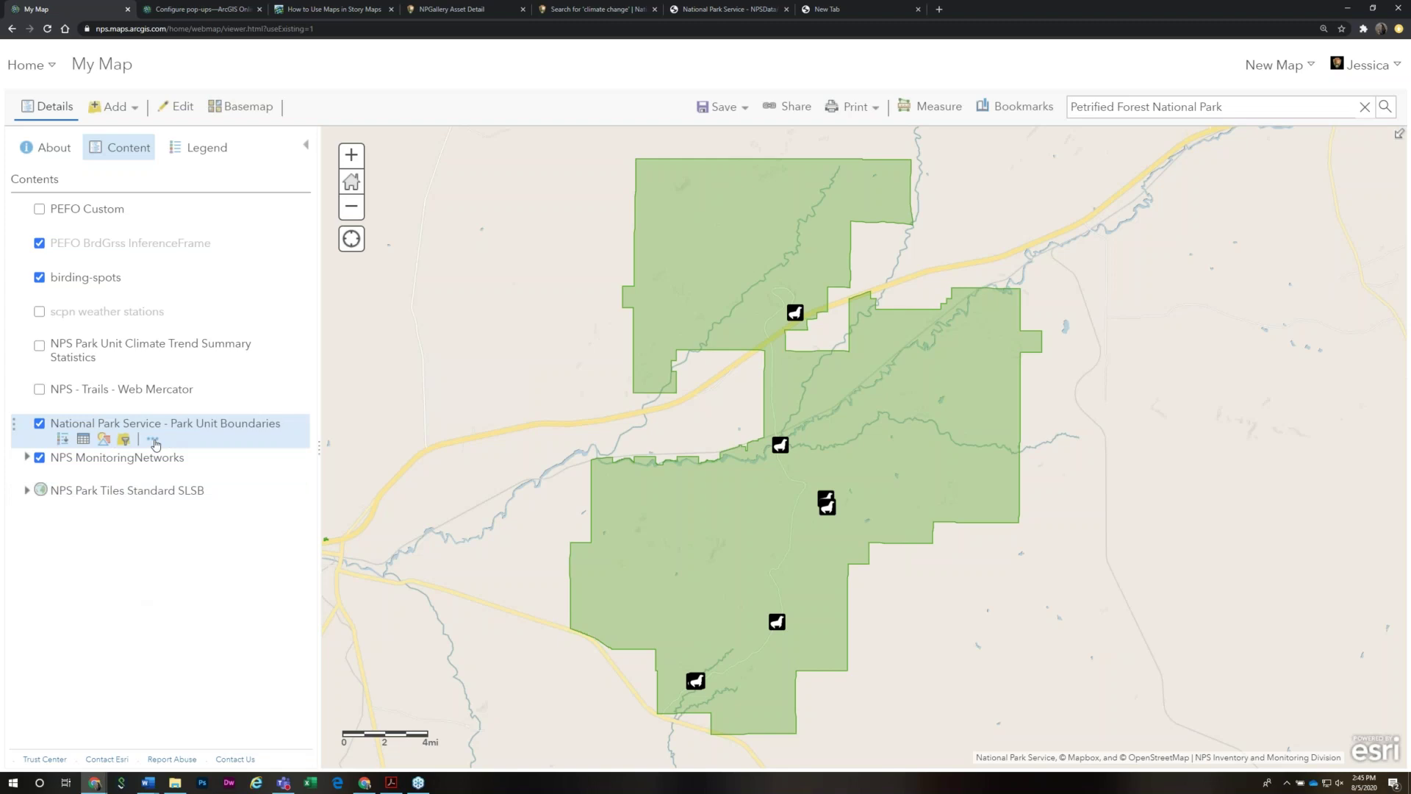
click(154, 440)
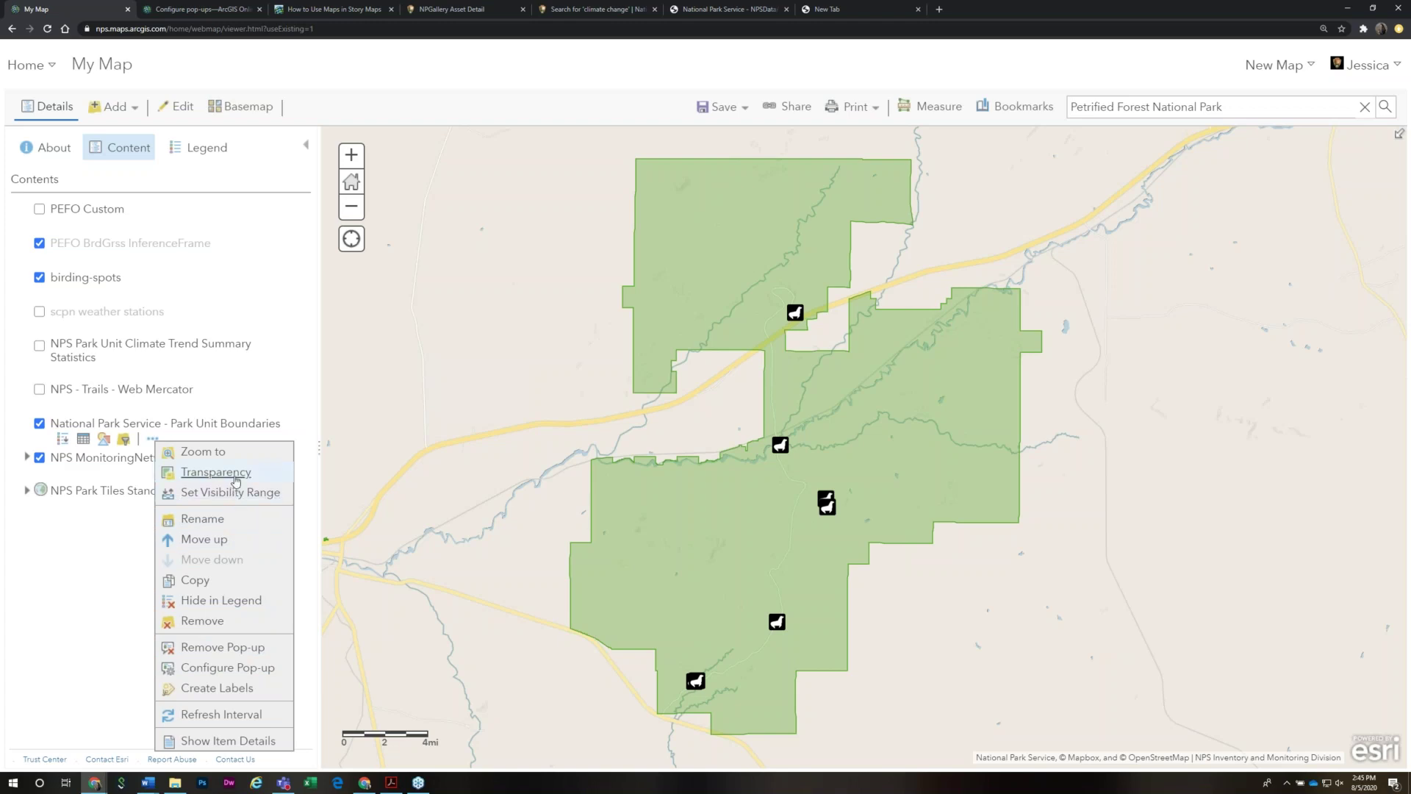
click(225, 693)
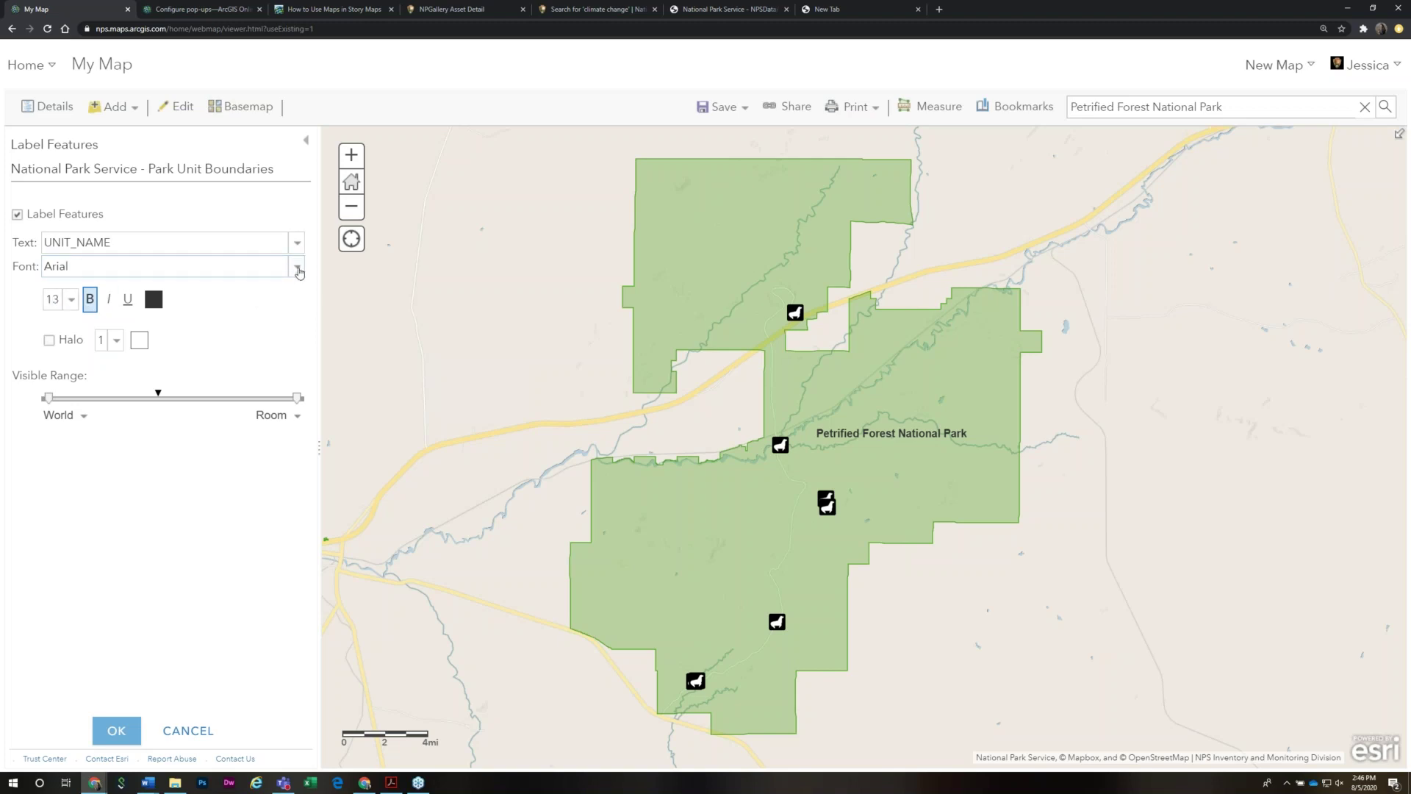
click(91, 303)
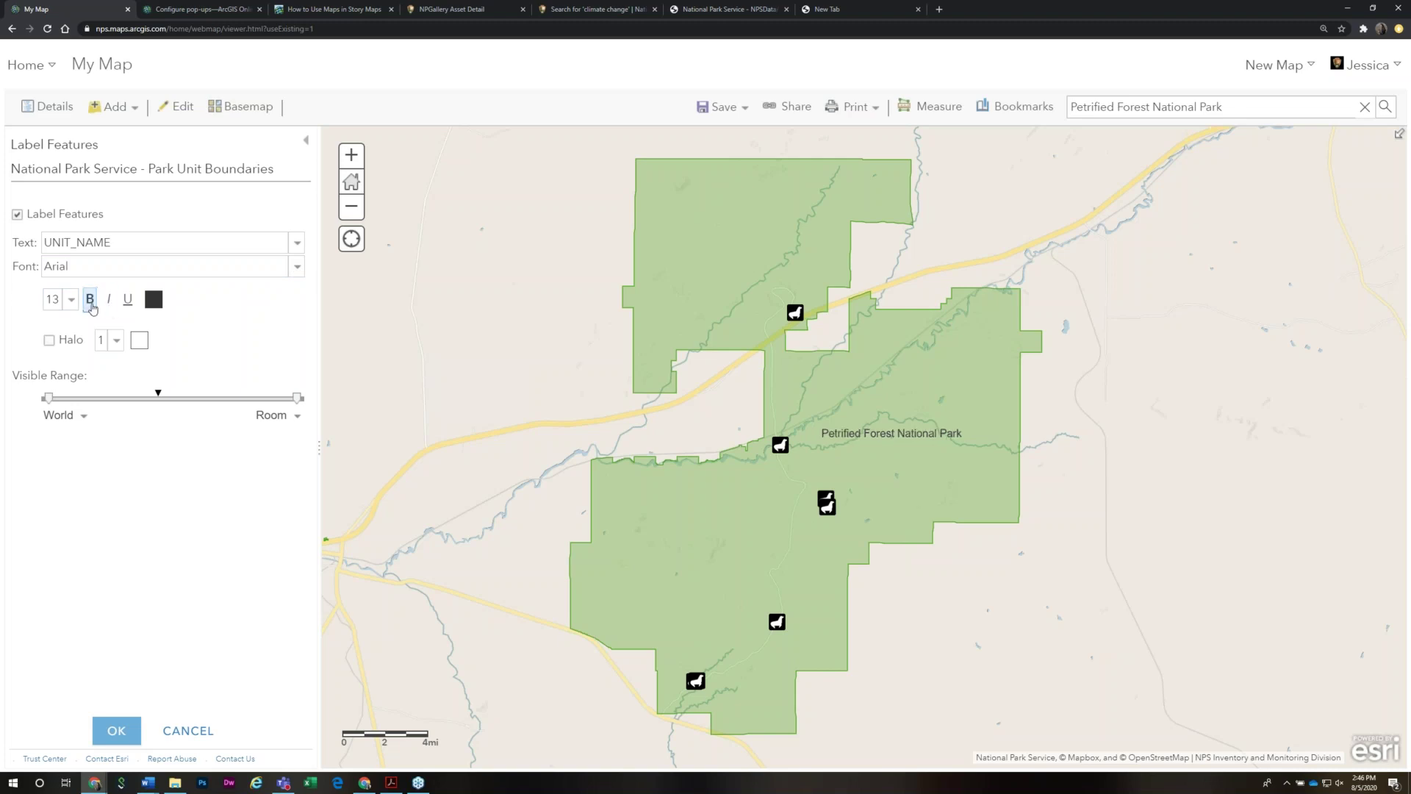
Try italic and underlined text on the park boundary label, and turn both styles off again
click(111, 303)
click(126, 302)
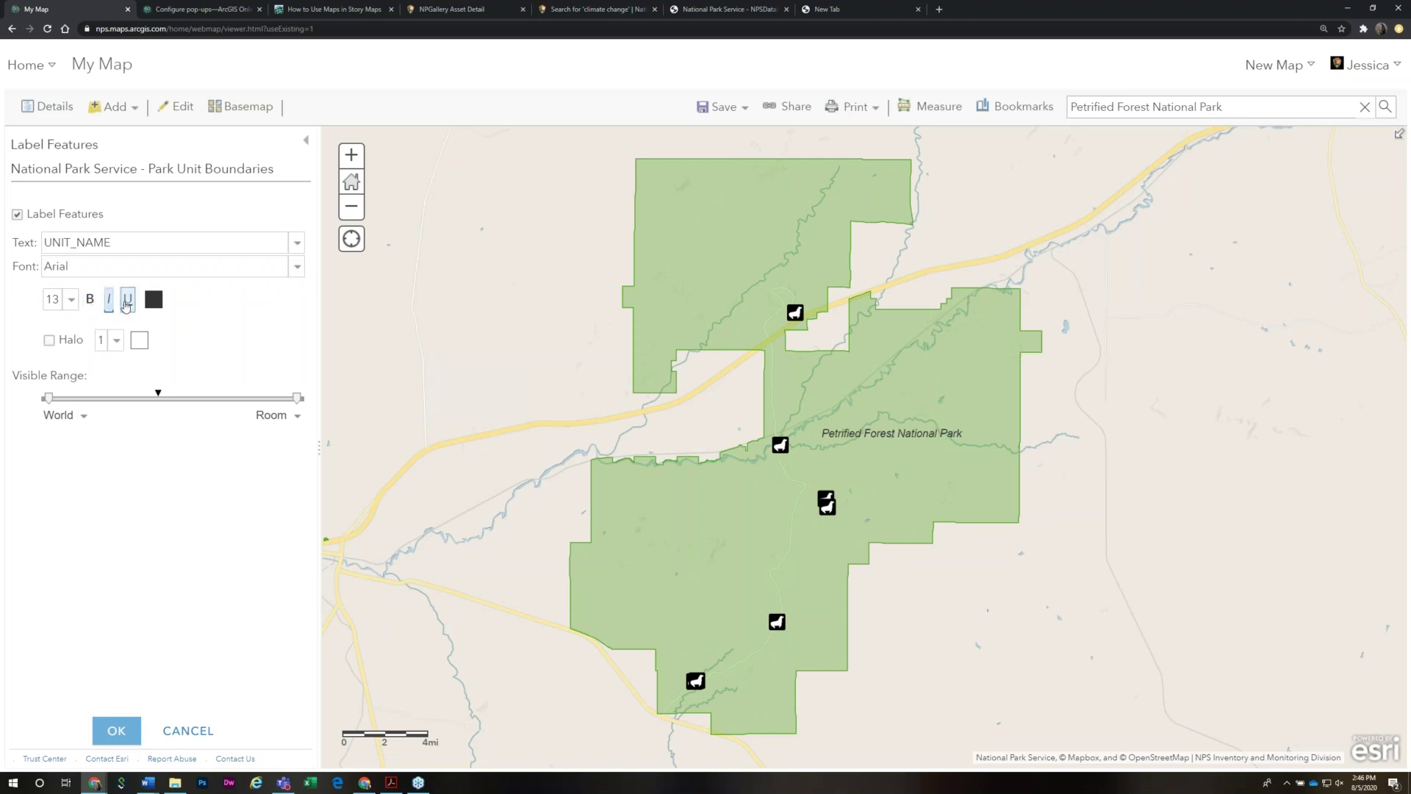
click(109, 299)
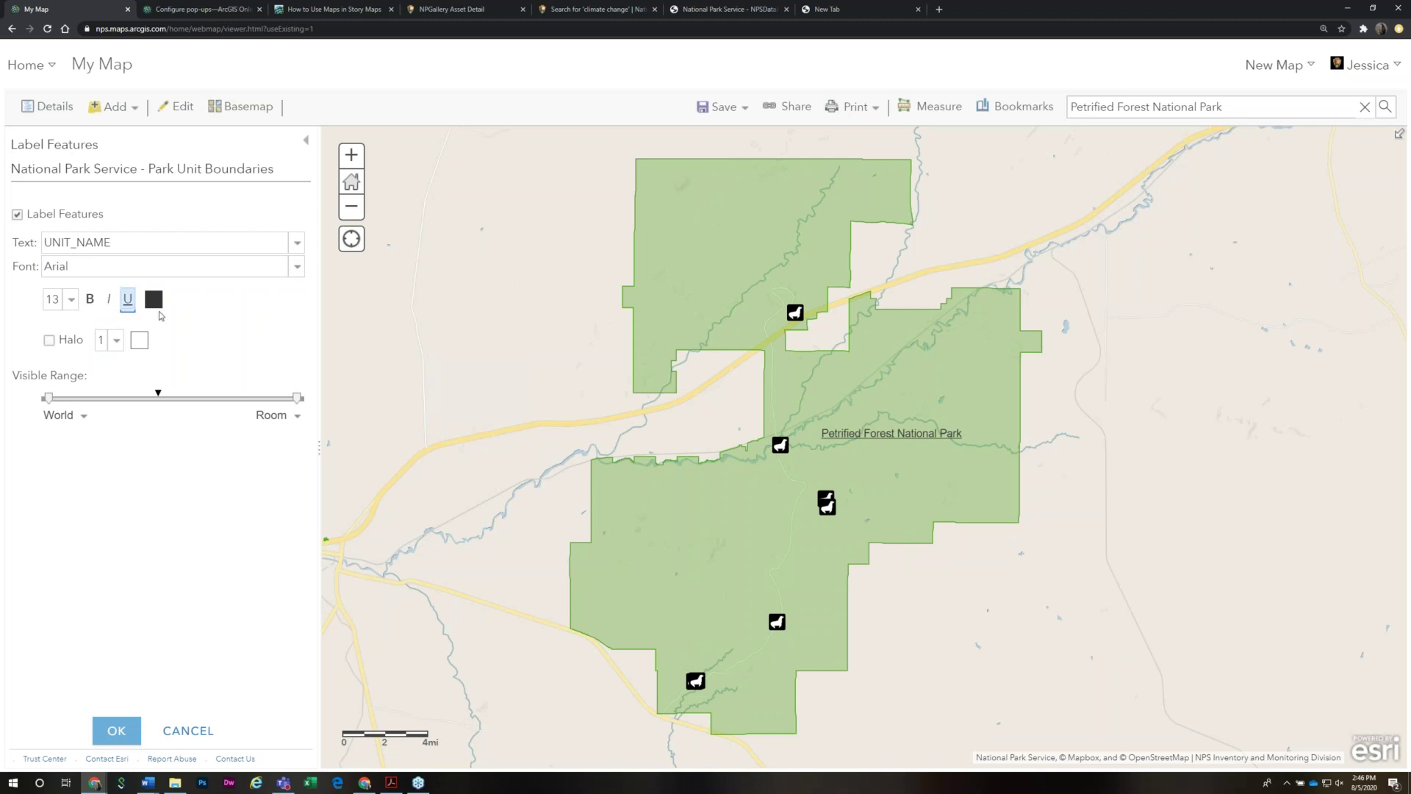
click(128, 300)
Review the fonts and attribute fields available for the park boundary label
click(297, 267)
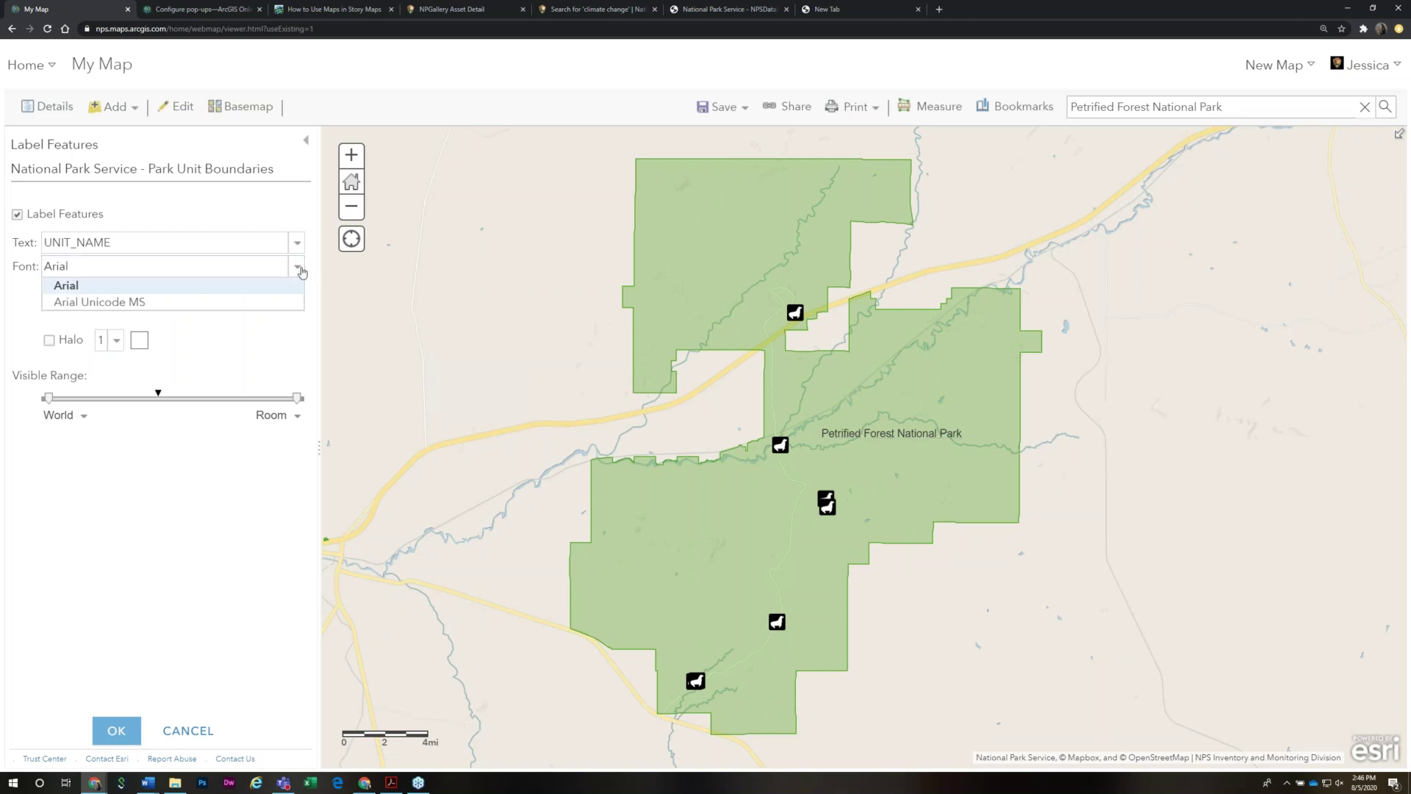
click(299, 269)
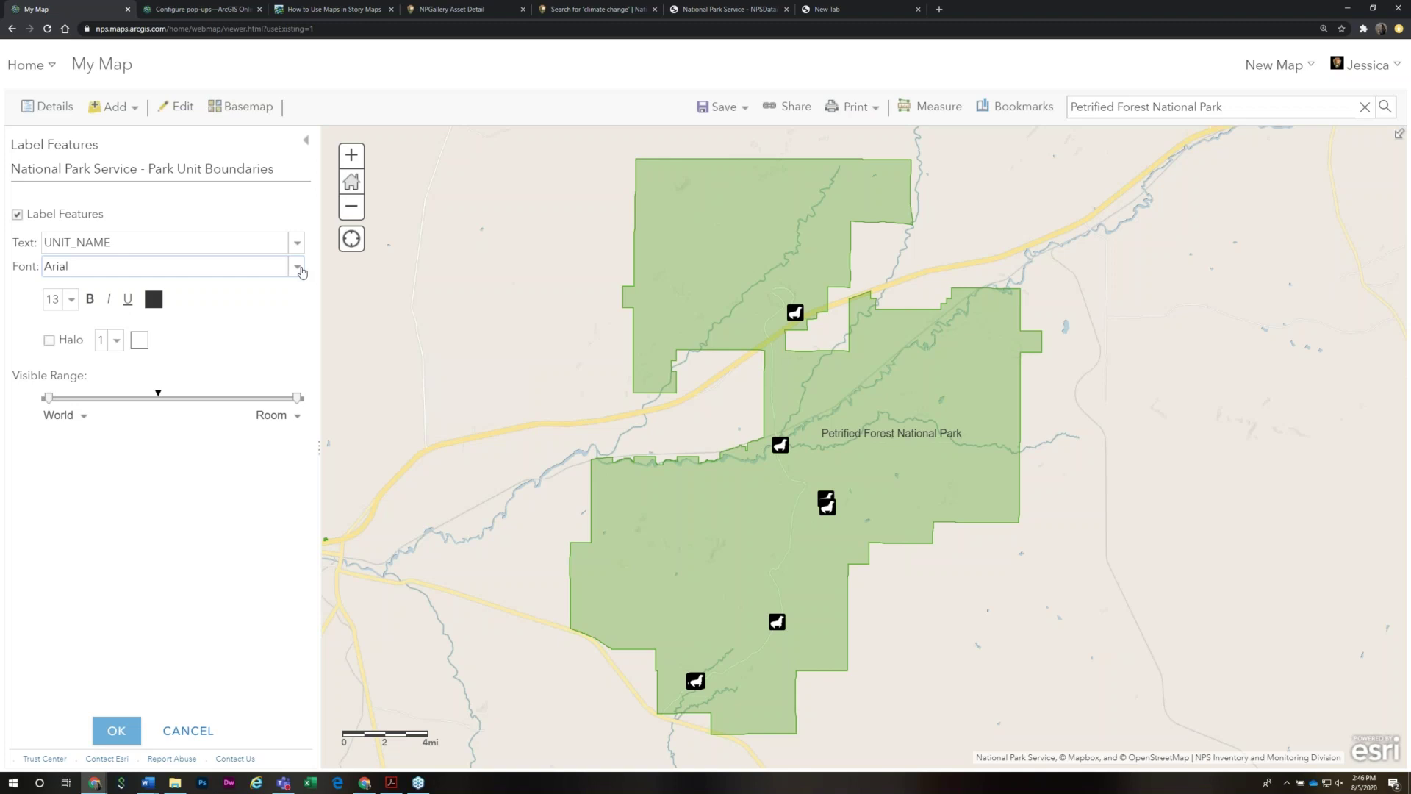
click(297, 243)
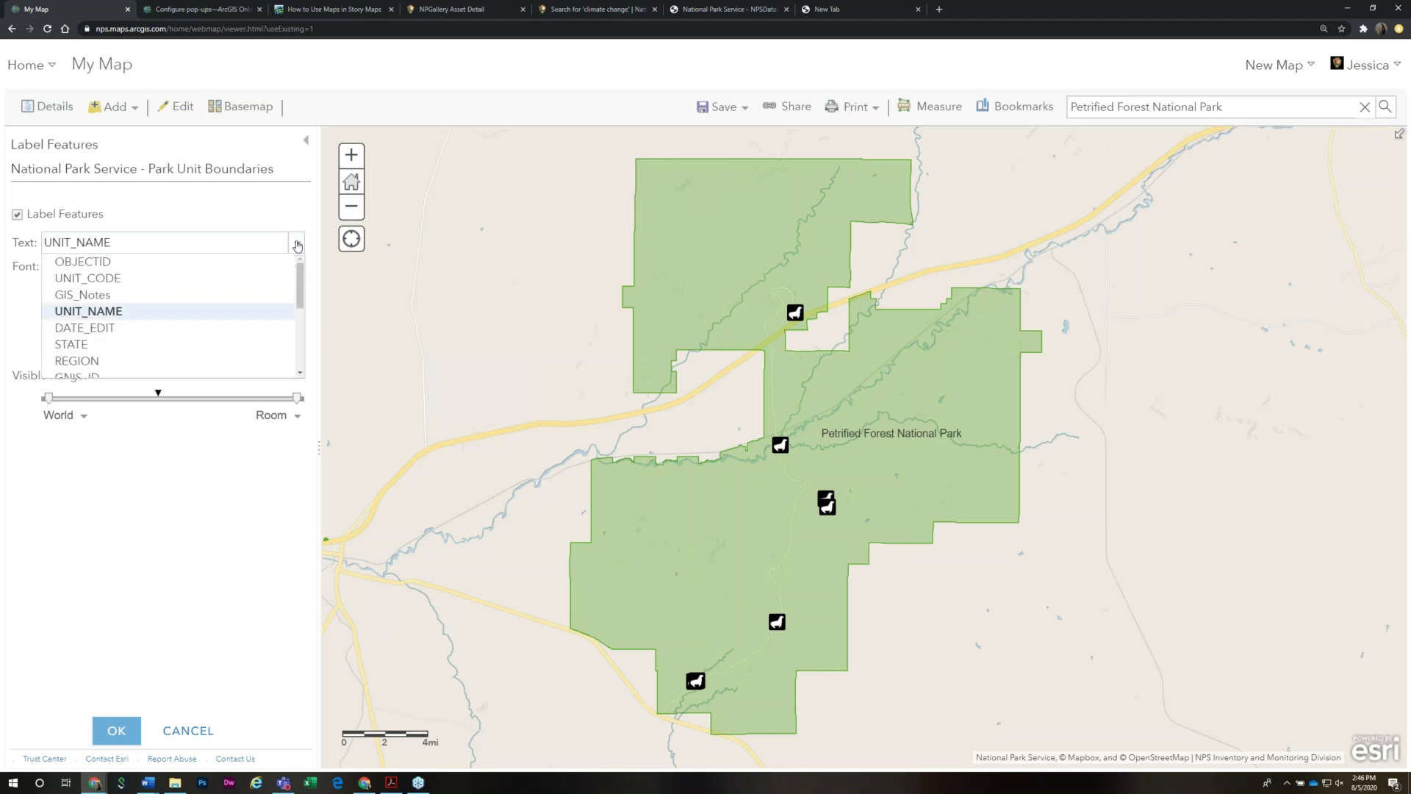
scroll(229, 318, down, 5)
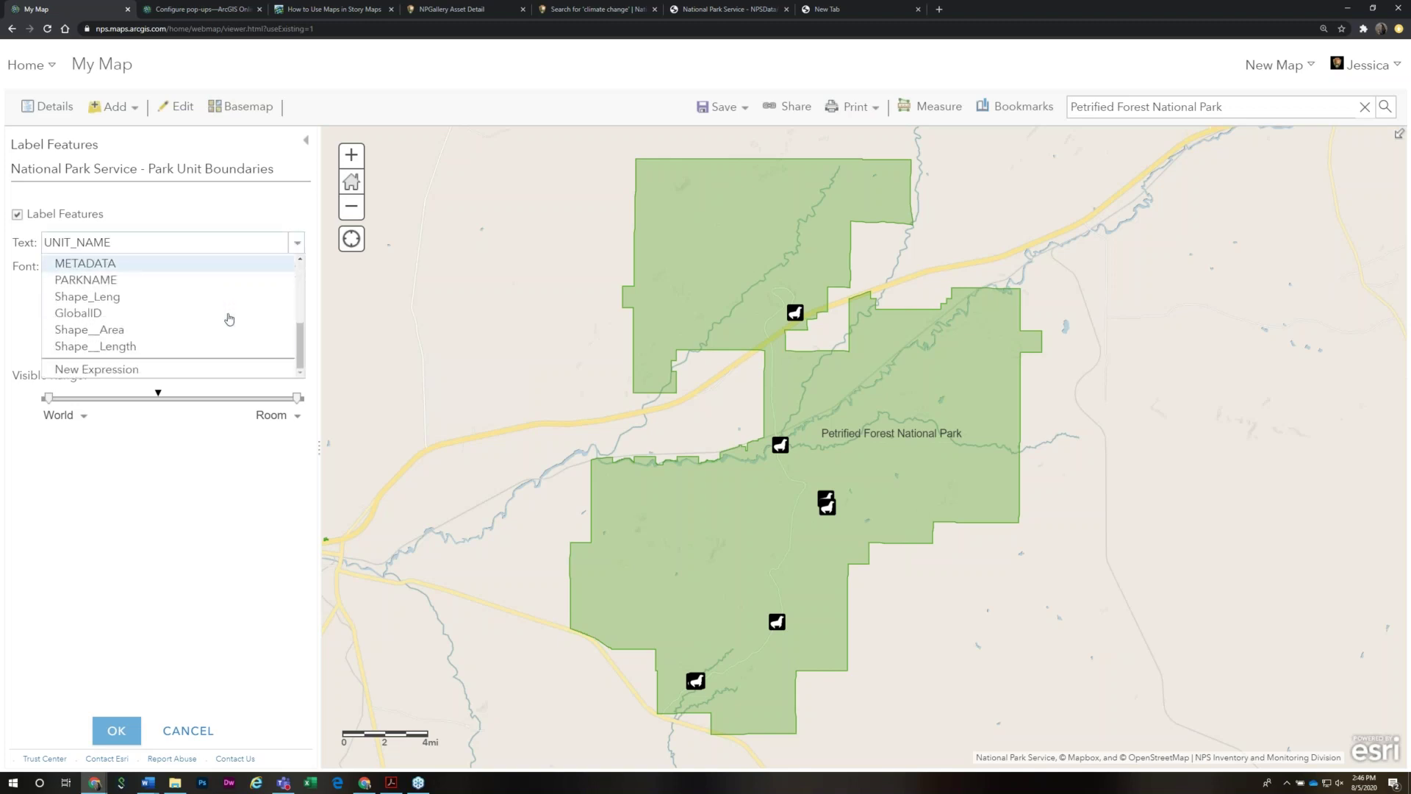
scroll(228, 316, up, 5)
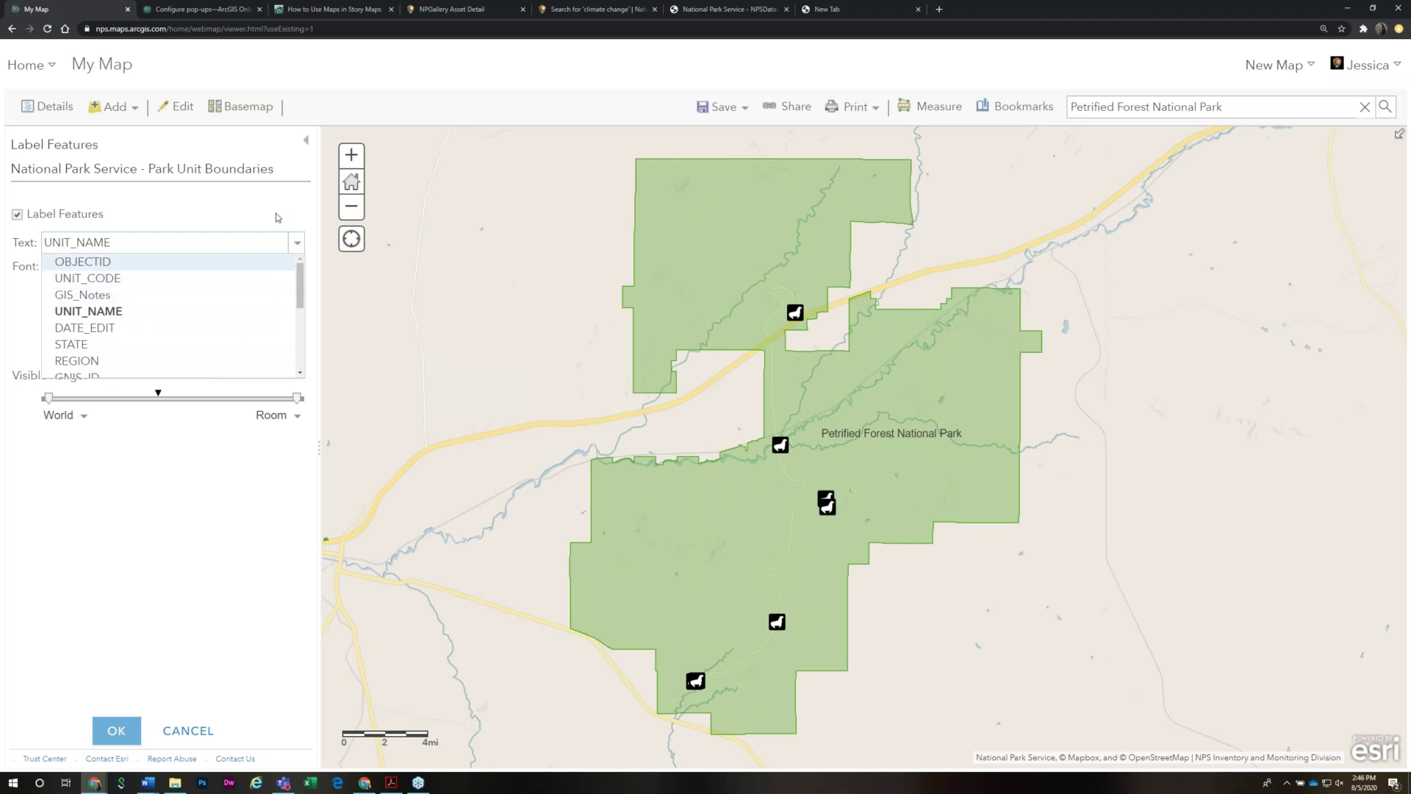
Try UNIT_CODE and STATE as the park boundary label text, and set it back to UNIT_NAME
key(Up)
key(Up)
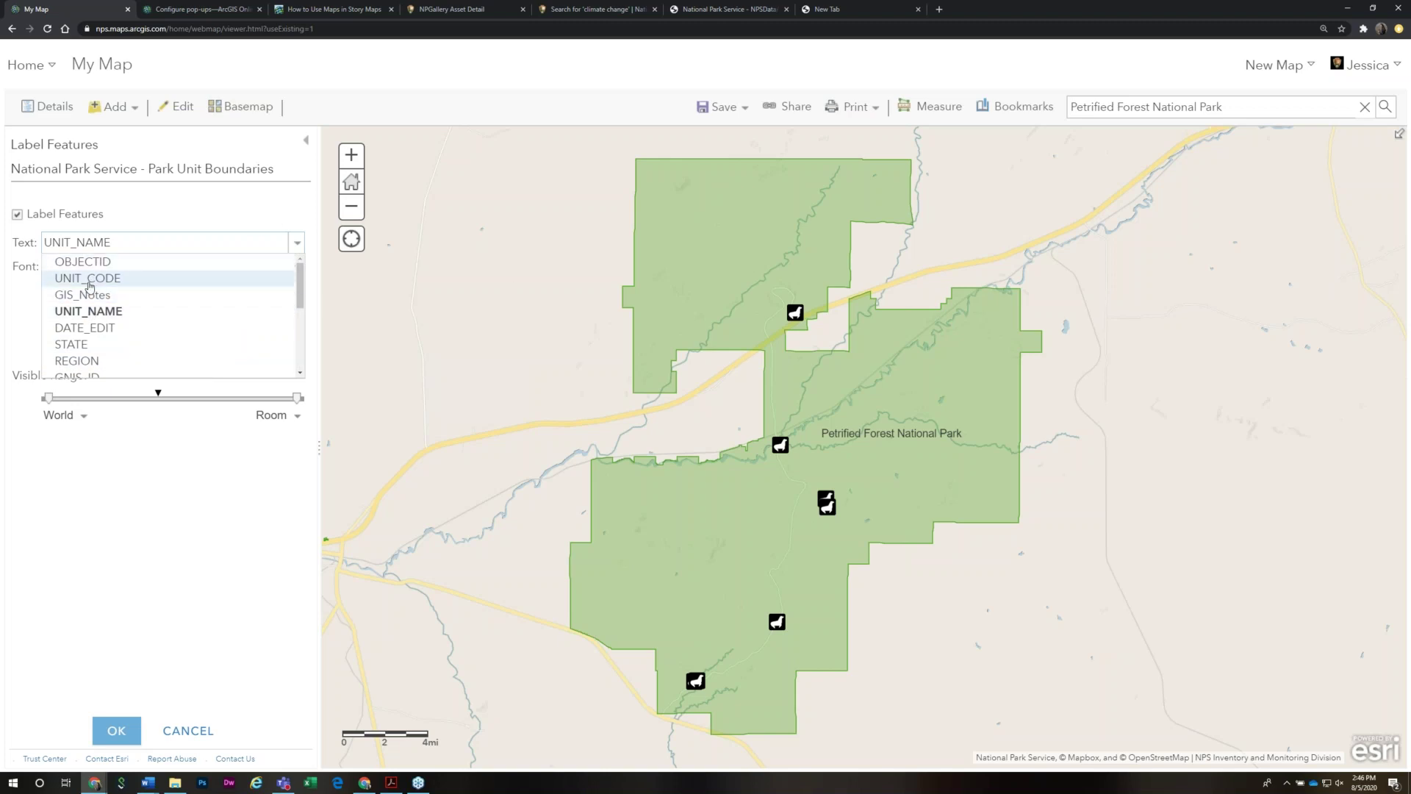
key(Return)
click(296, 243)
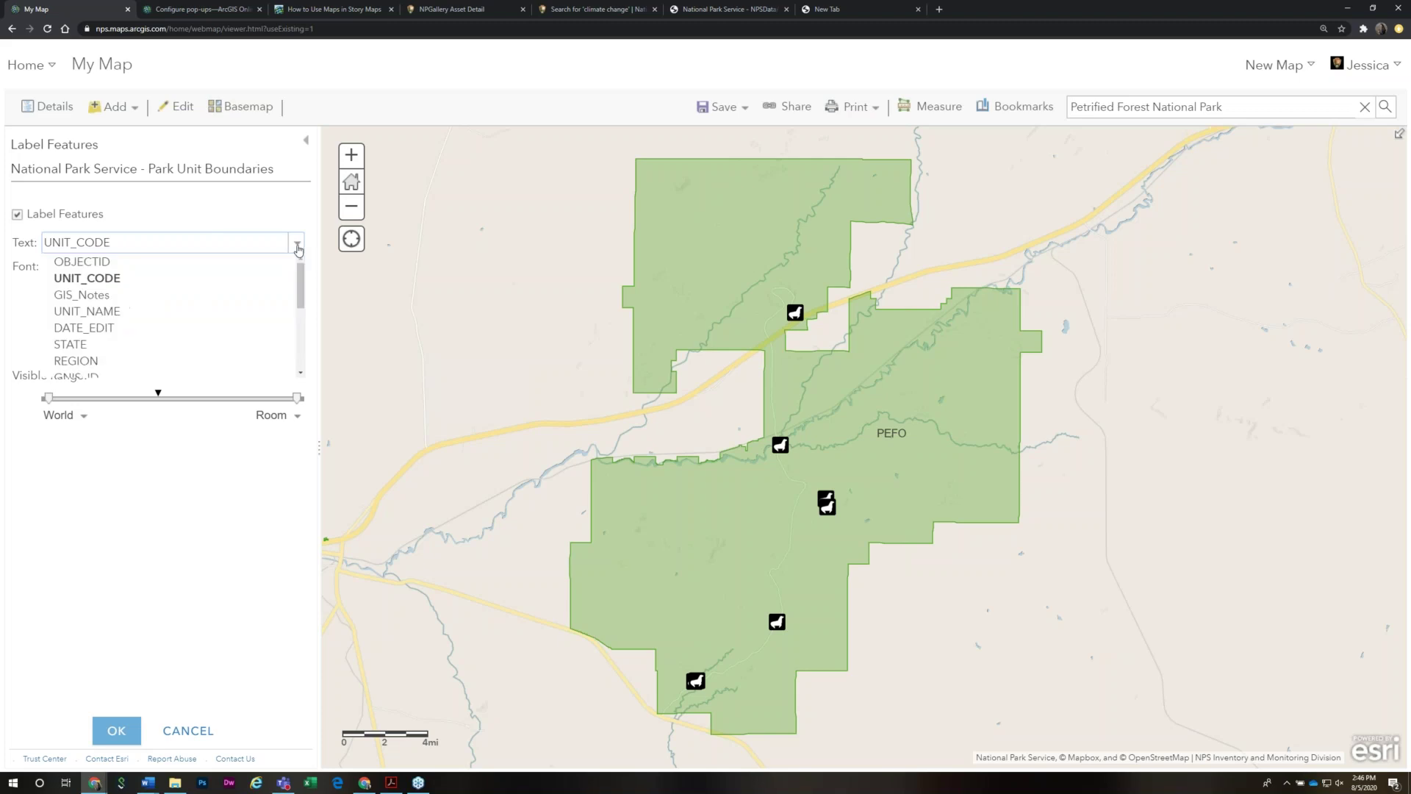
key(Down)
key(Down)
key(Down)
key(Up)
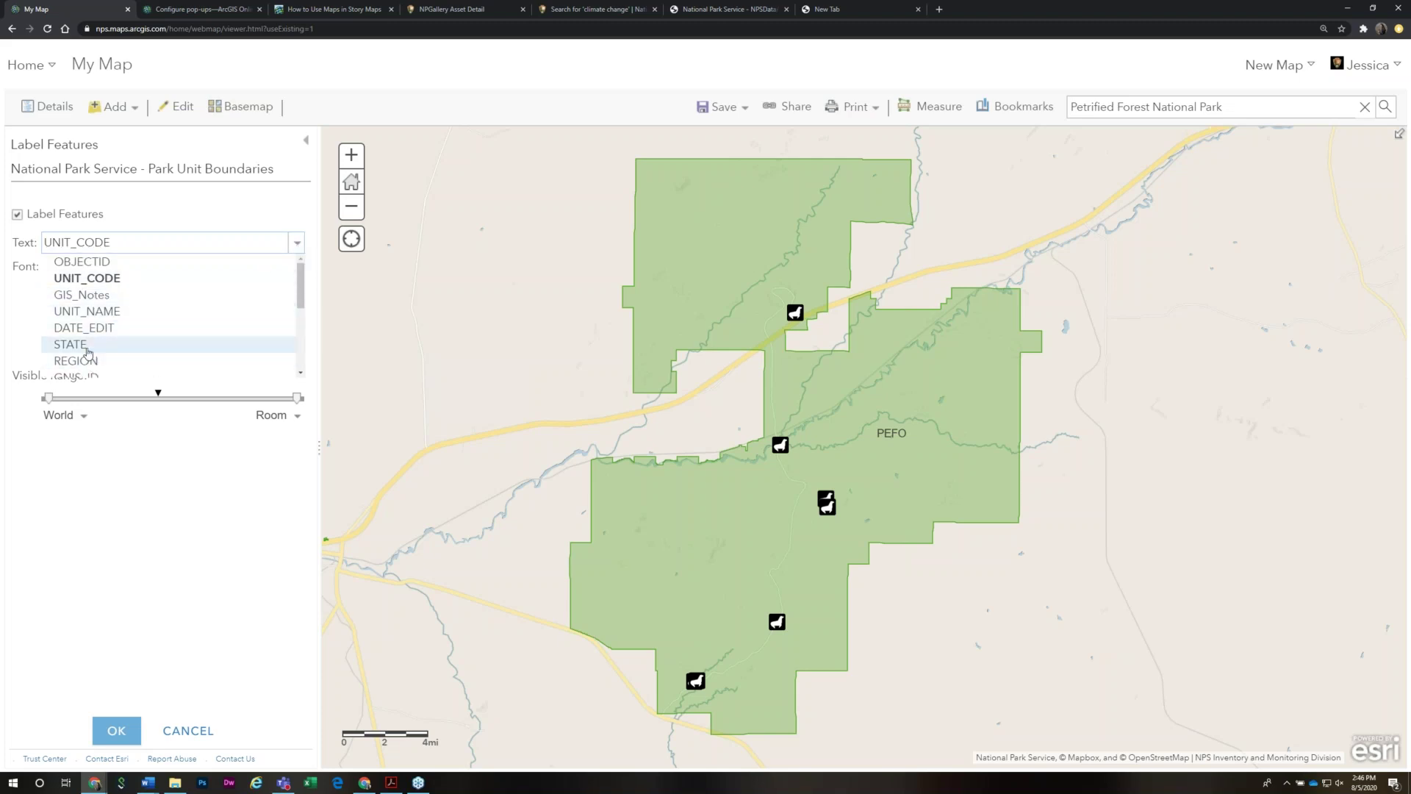
key(Return)
click(297, 243)
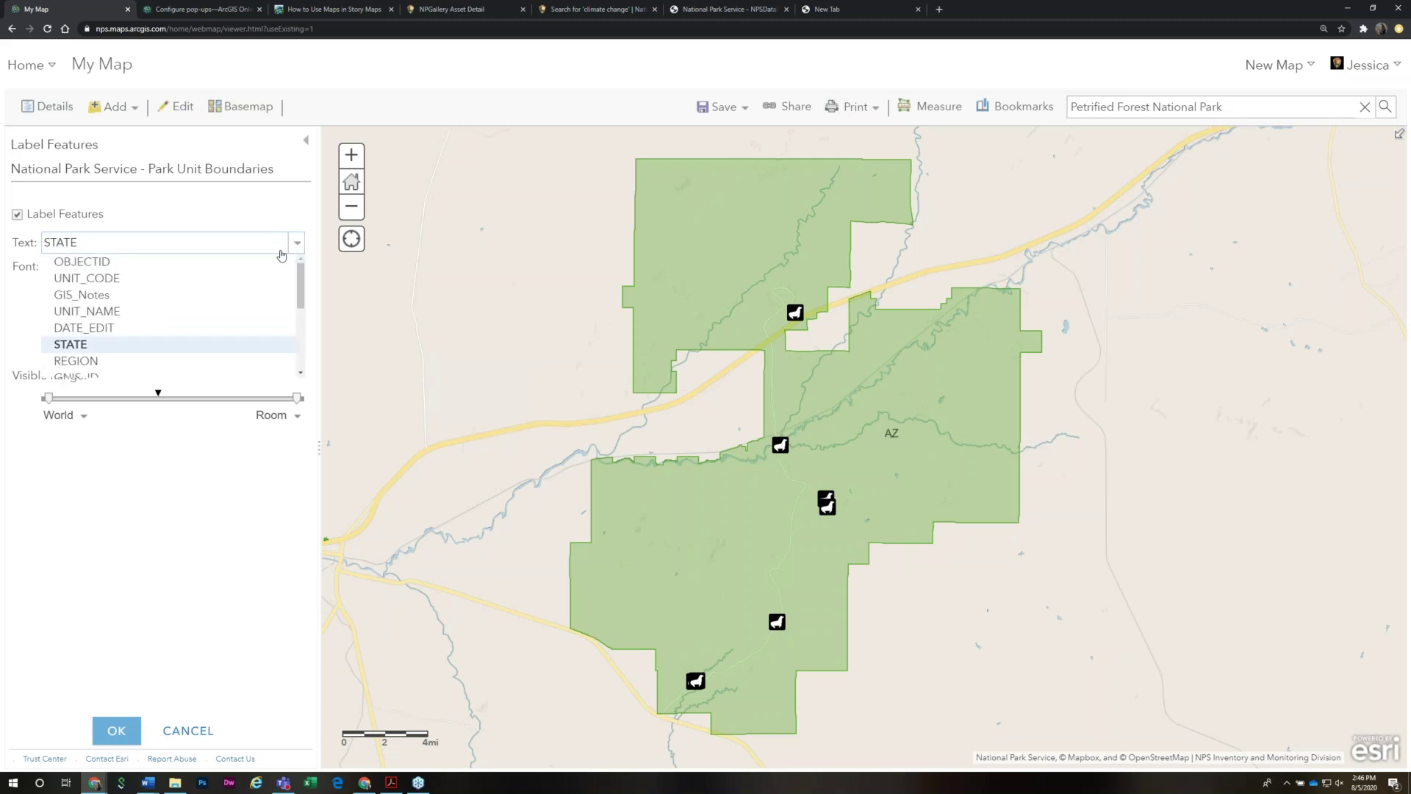
click(123, 313)
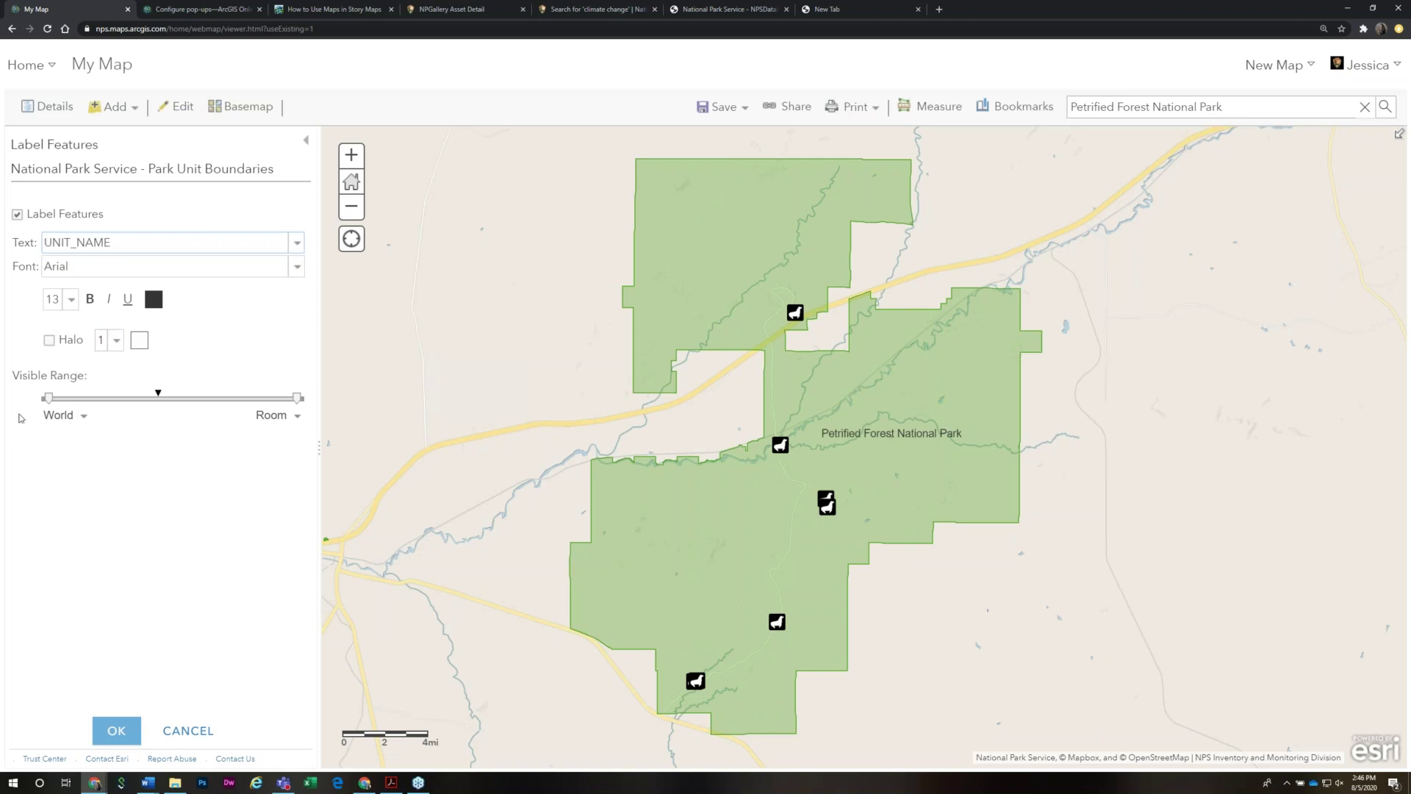
Try starting the label's visible range at Streets and at Counties, returning it to World each time
drag(48, 398, 212, 408)
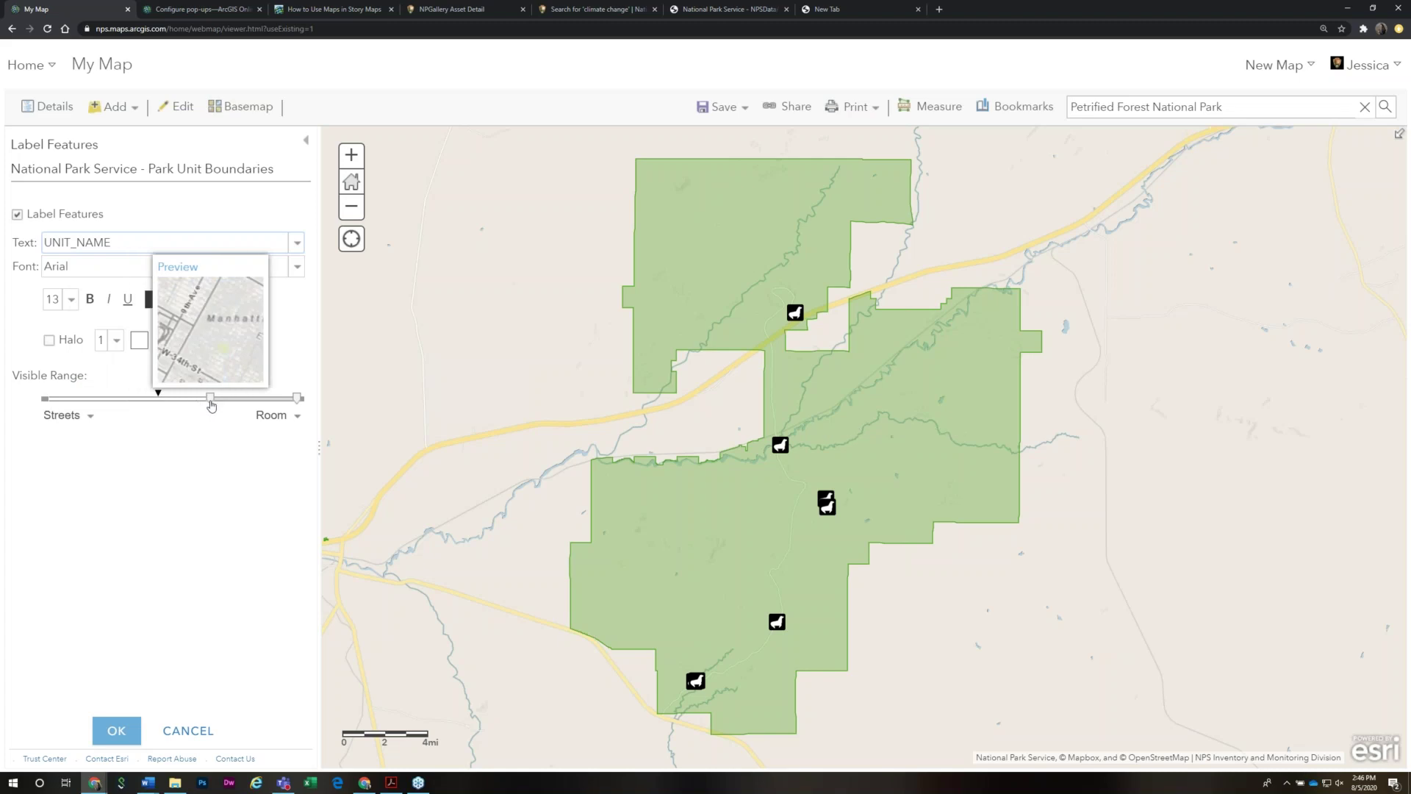
drag(211, 405, 42, 409)
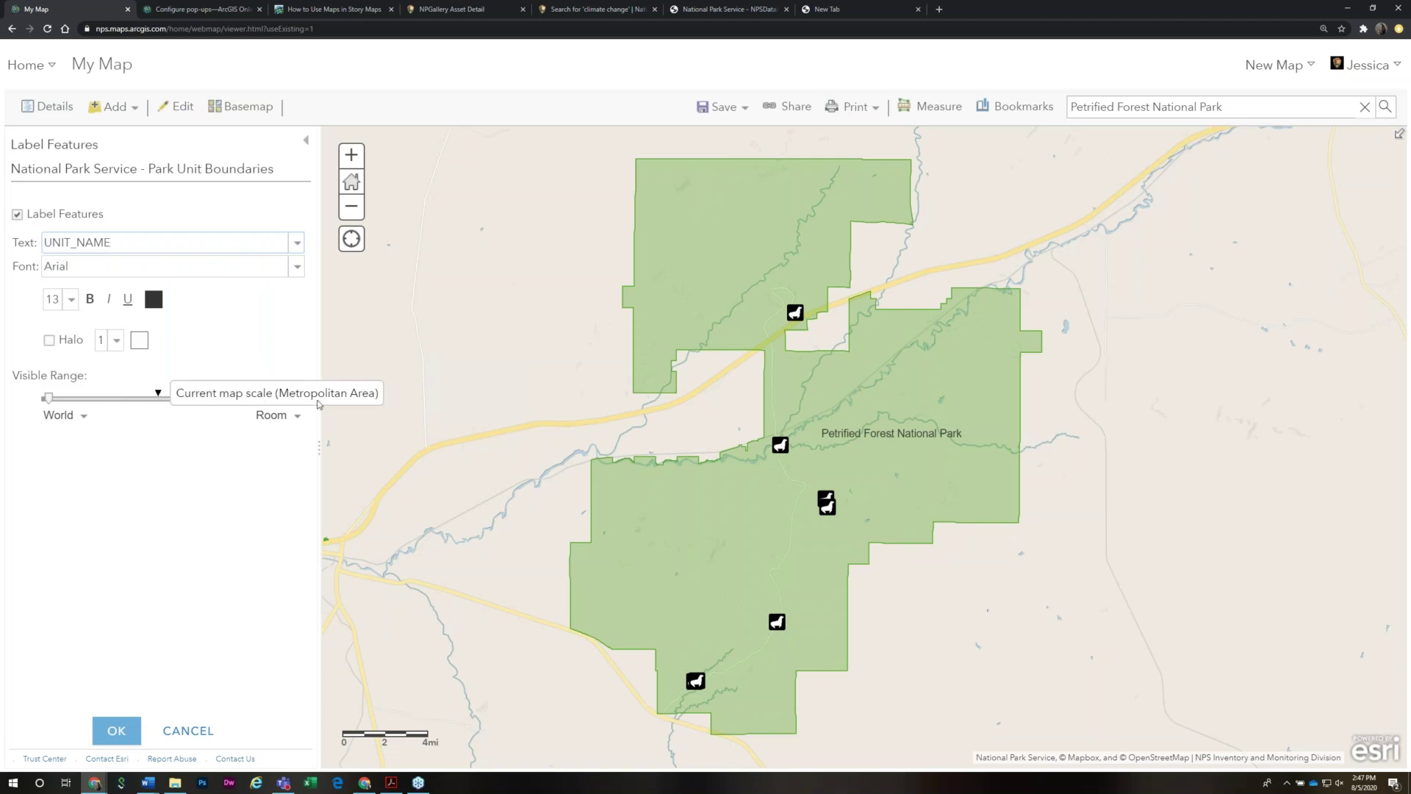
drag(53, 399, 135, 409)
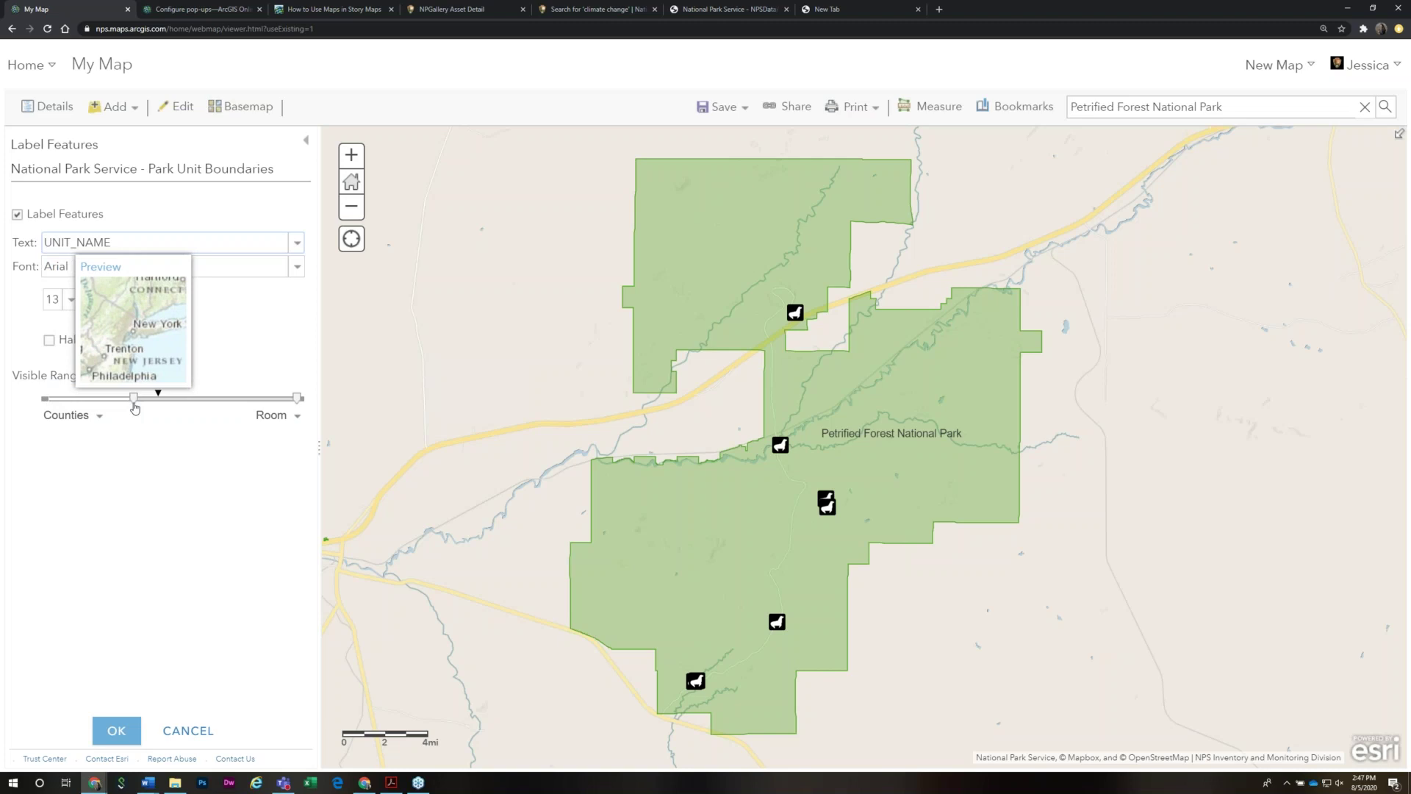
drag(135, 409, 51, 406)
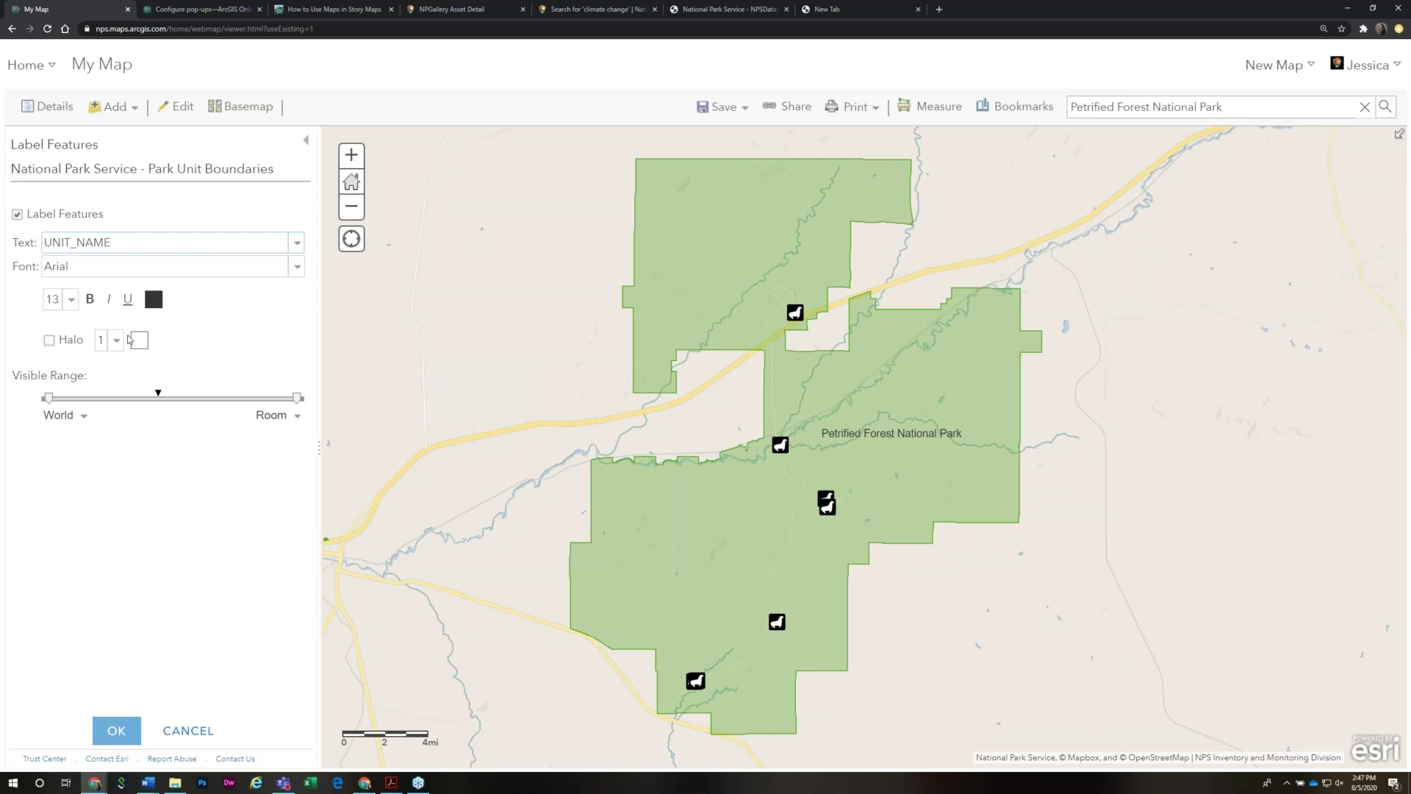
Try a halo on the park boundary label, turn it off again, and apply the label settings
click(48, 341)
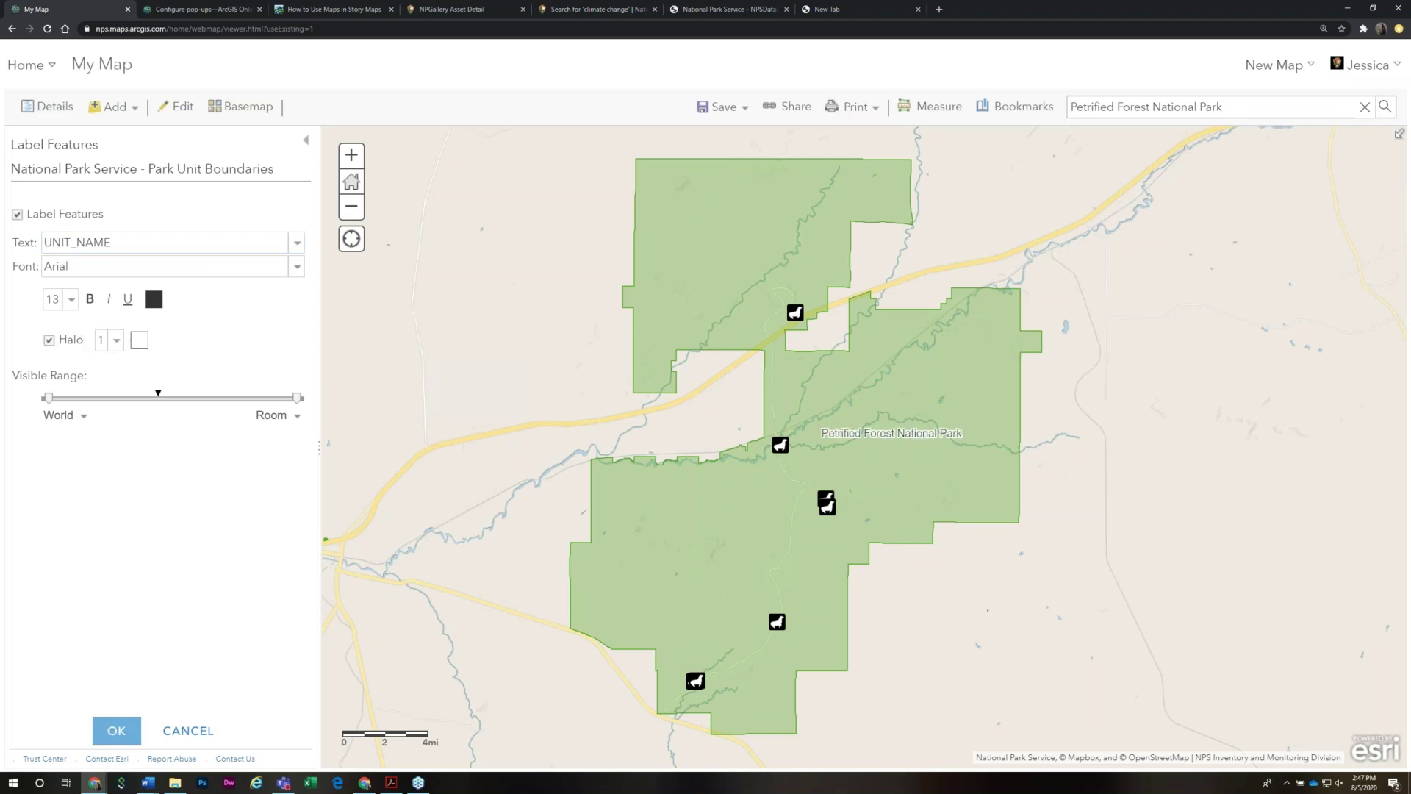
click(48, 341)
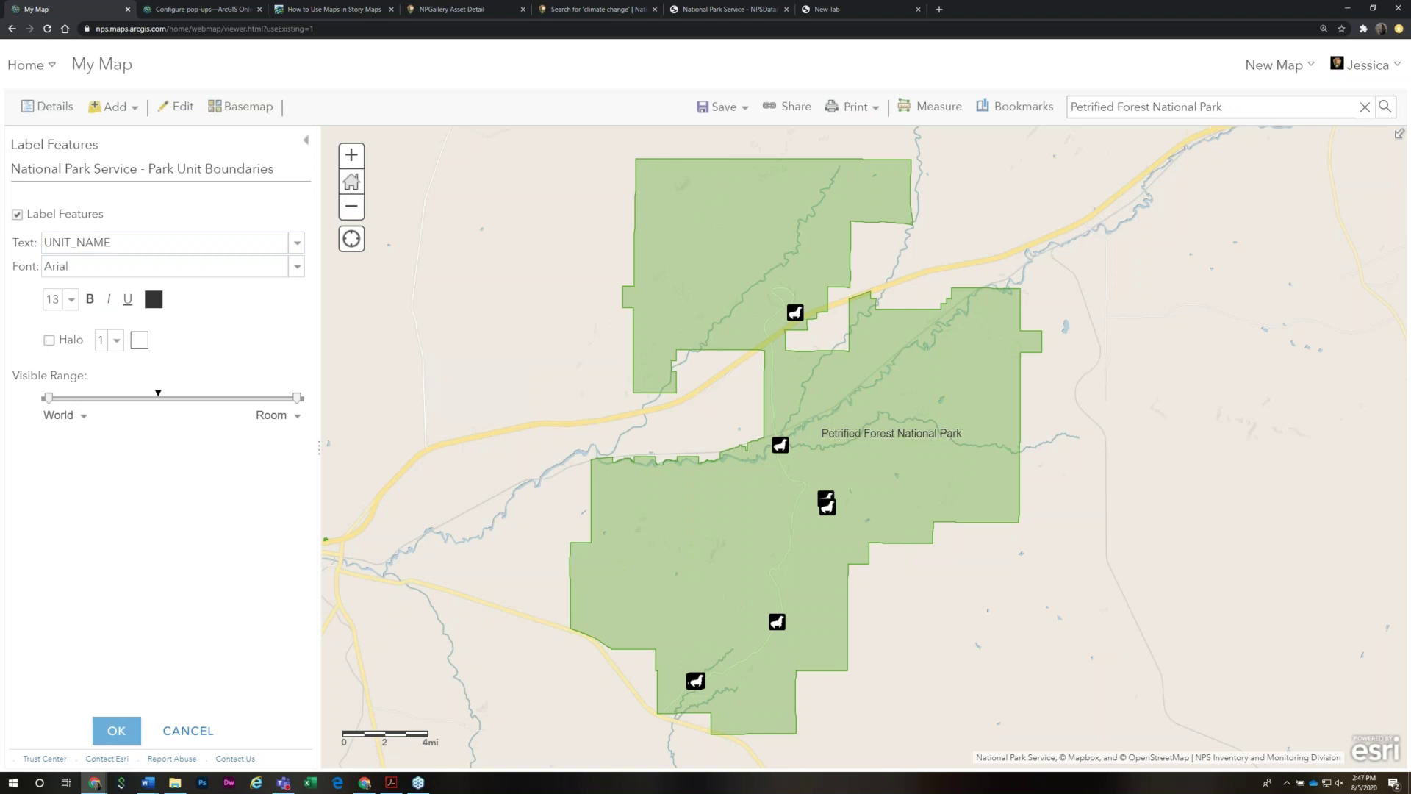
click(123, 735)
click(117, 732)
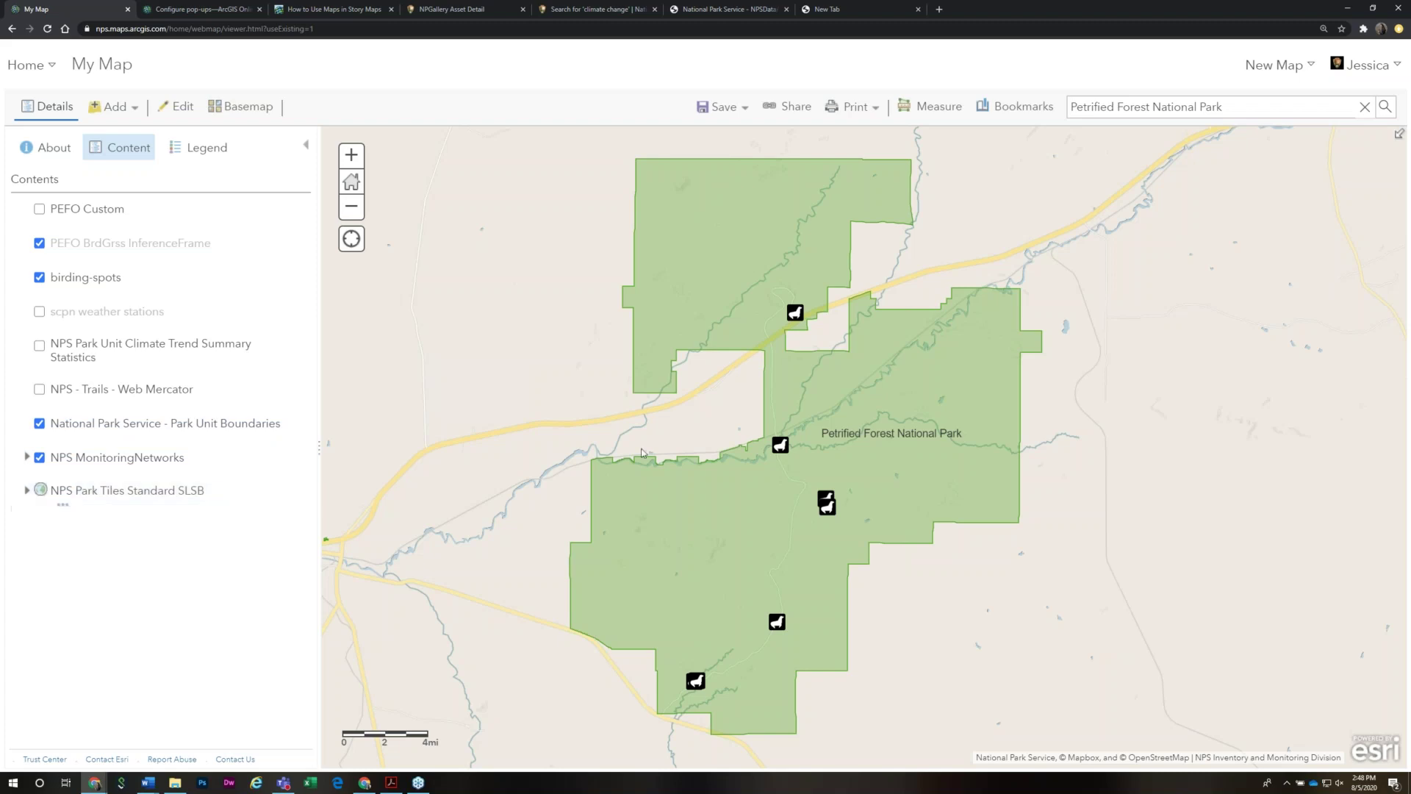
View the Puerco Pueblo pop-up on the map and open the pop-up configuration of the birding-spots layer
click(779, 447)
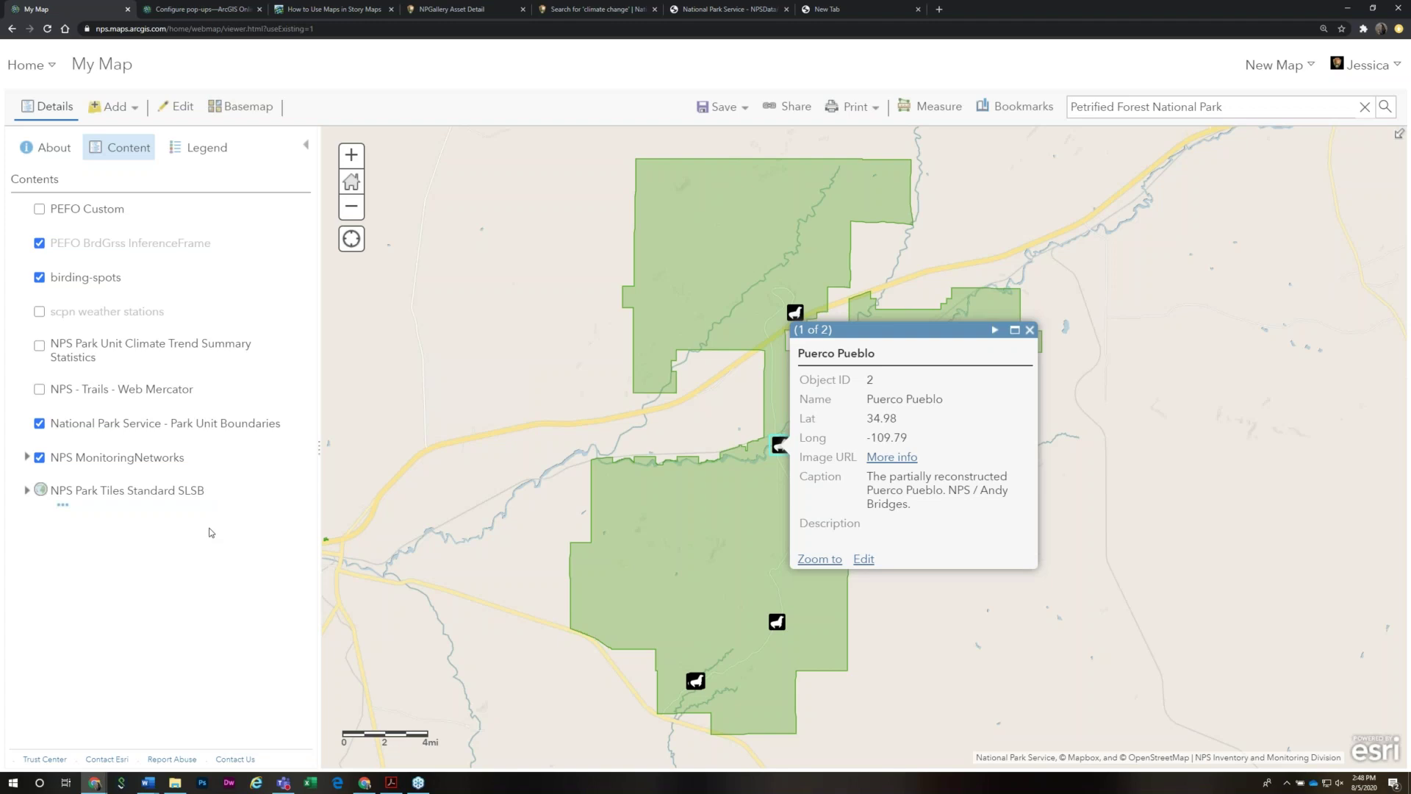
mouse_move(134, 433)
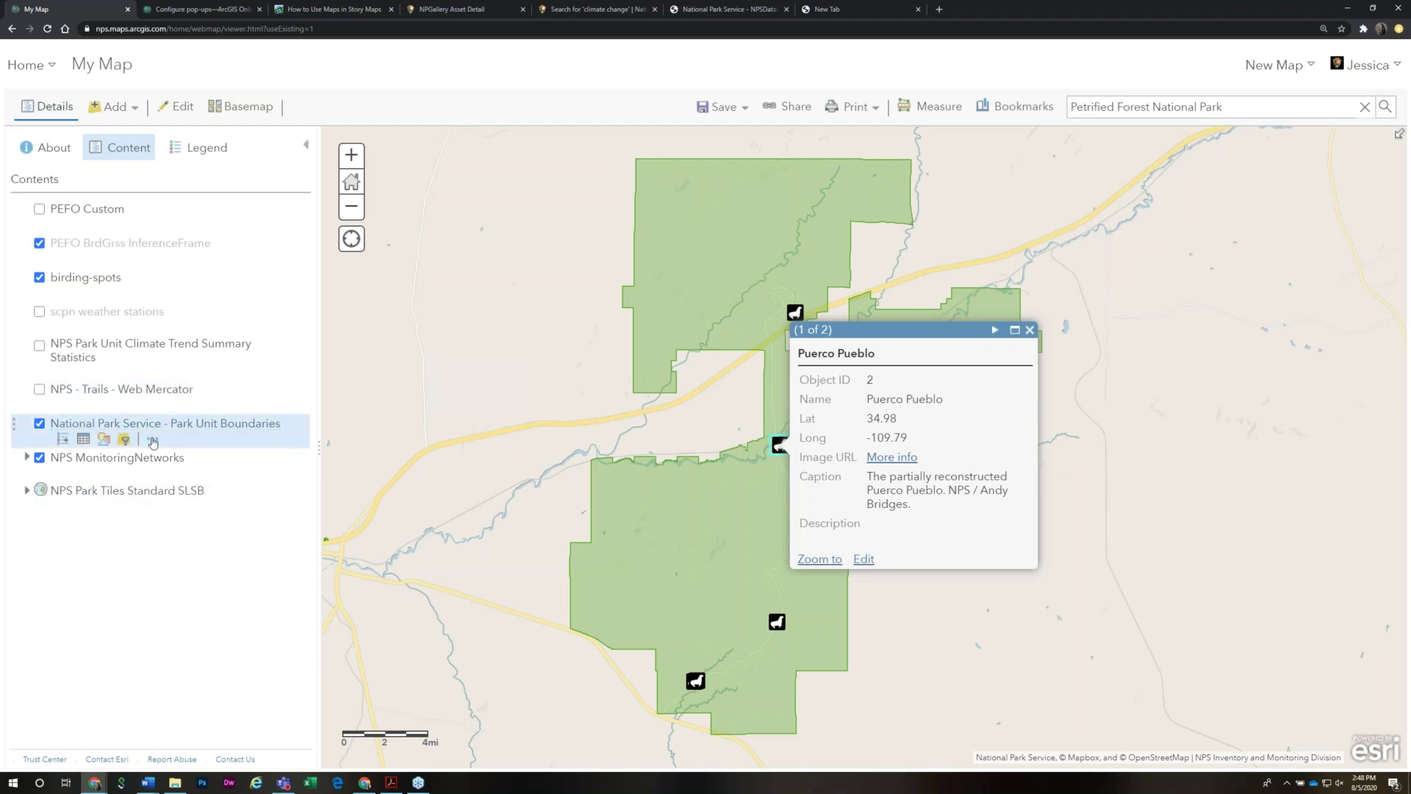
mouse_move(104, 294)
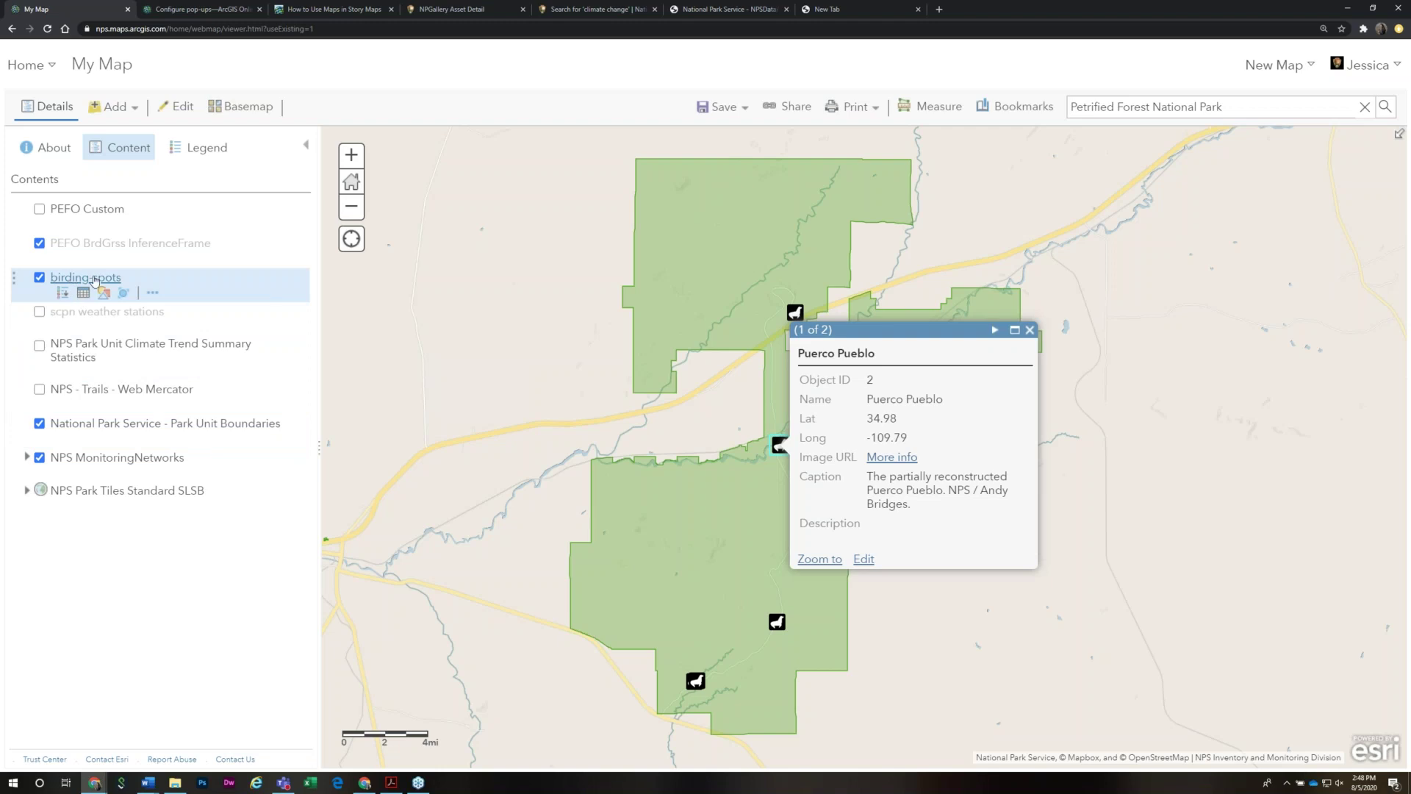
click(153, 294)
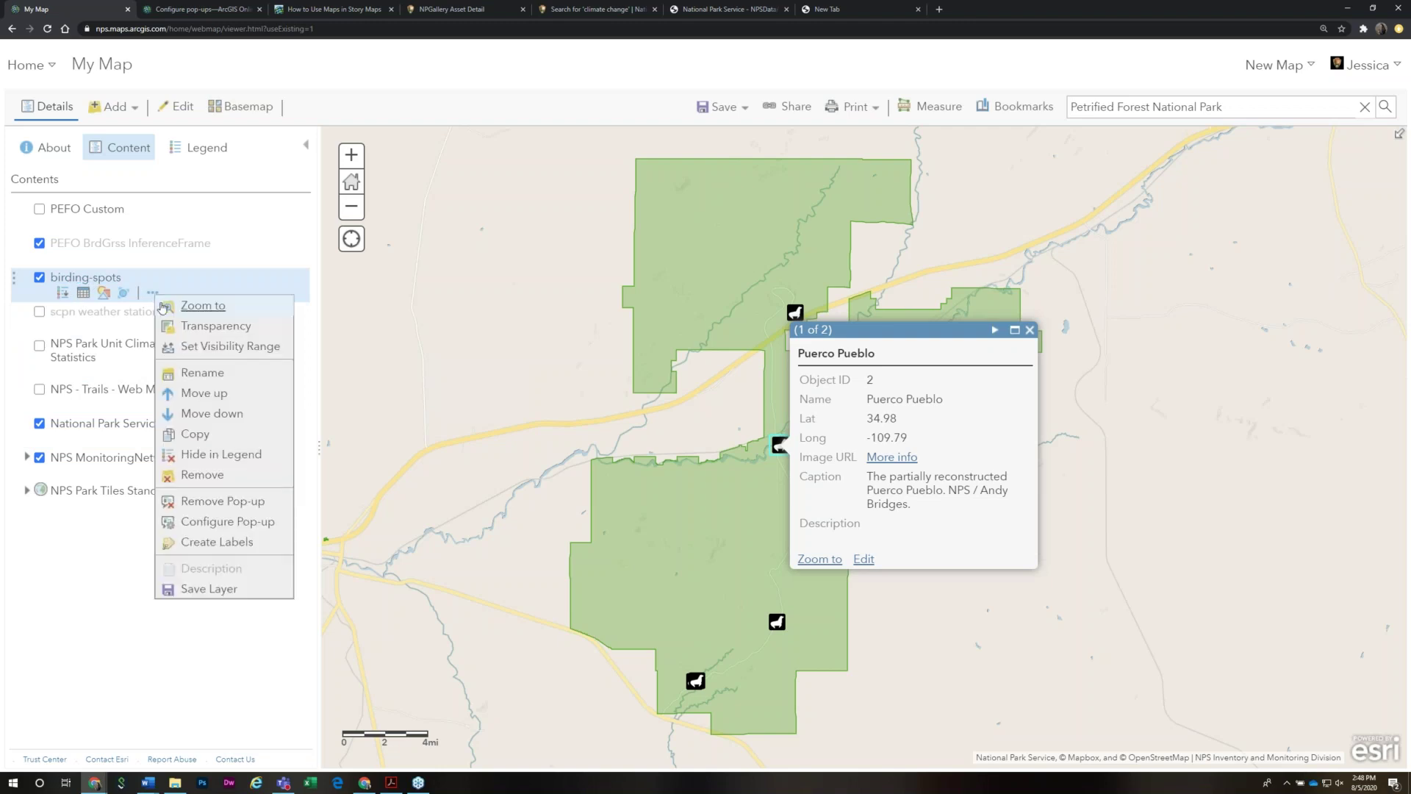
click(236, 523)
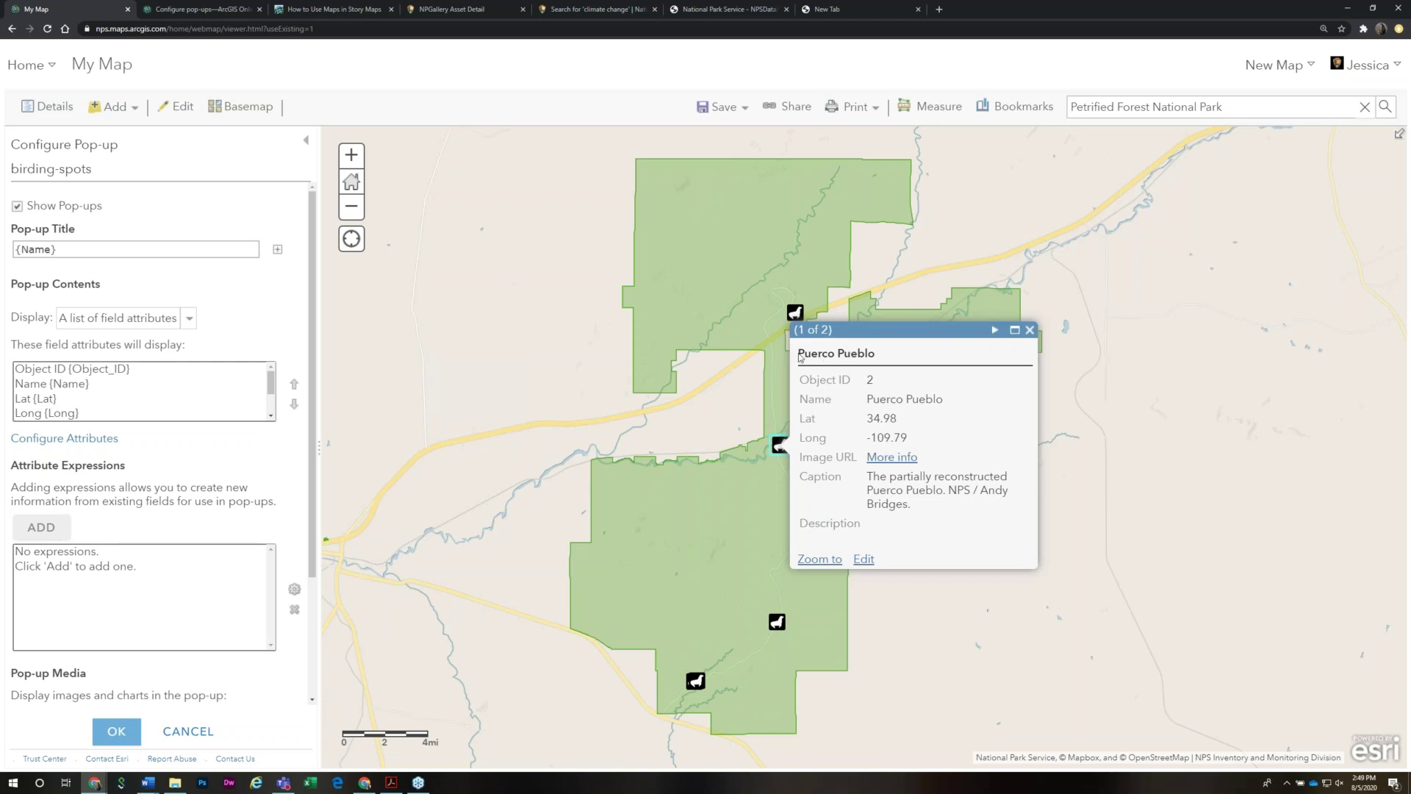
Set the birding-spots pop-up title to "Birding at {Name}" and apply the configuration
click(92, 251)
click(280, 253)
scroll(300, 285, down, 3)
scroll(300, 284, up, 3)
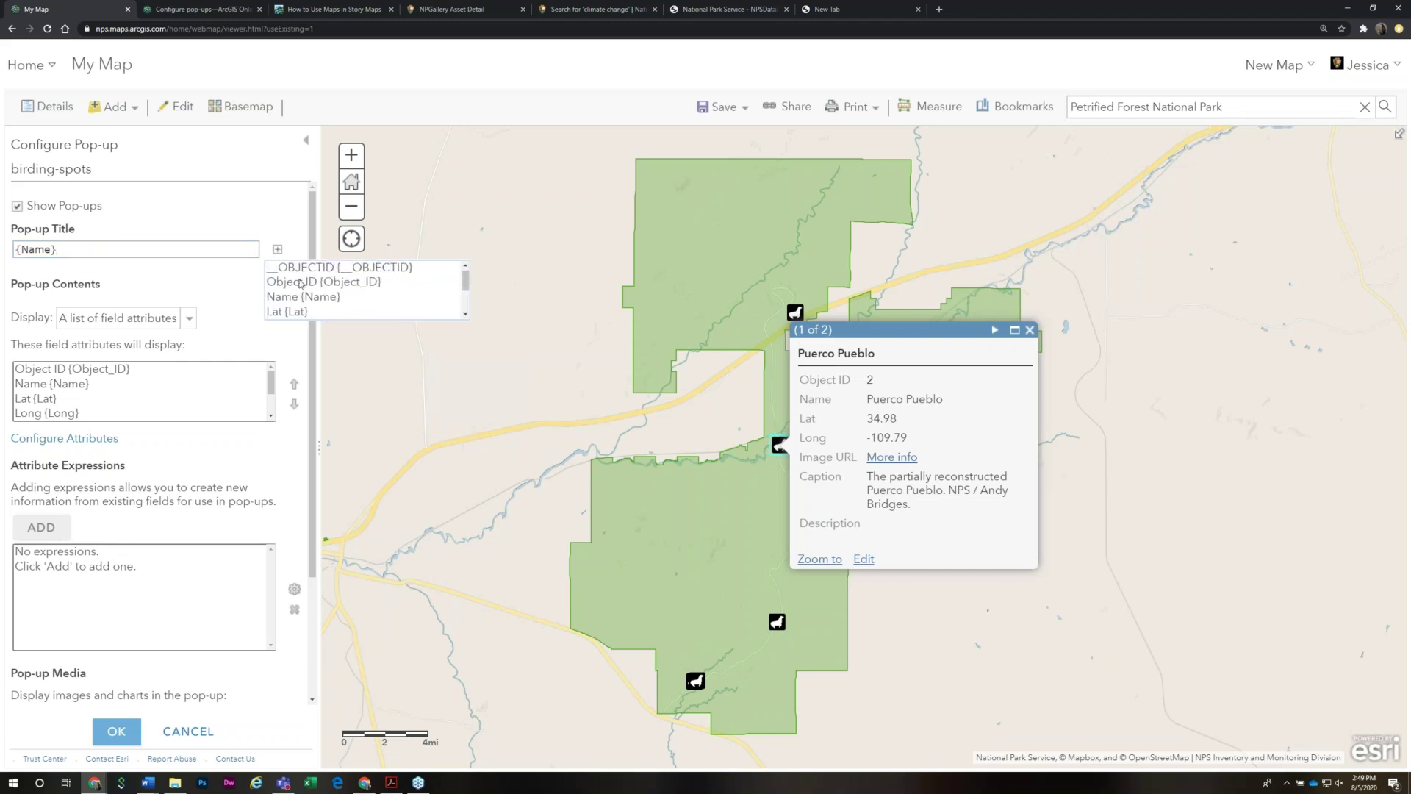
click(92, 252)
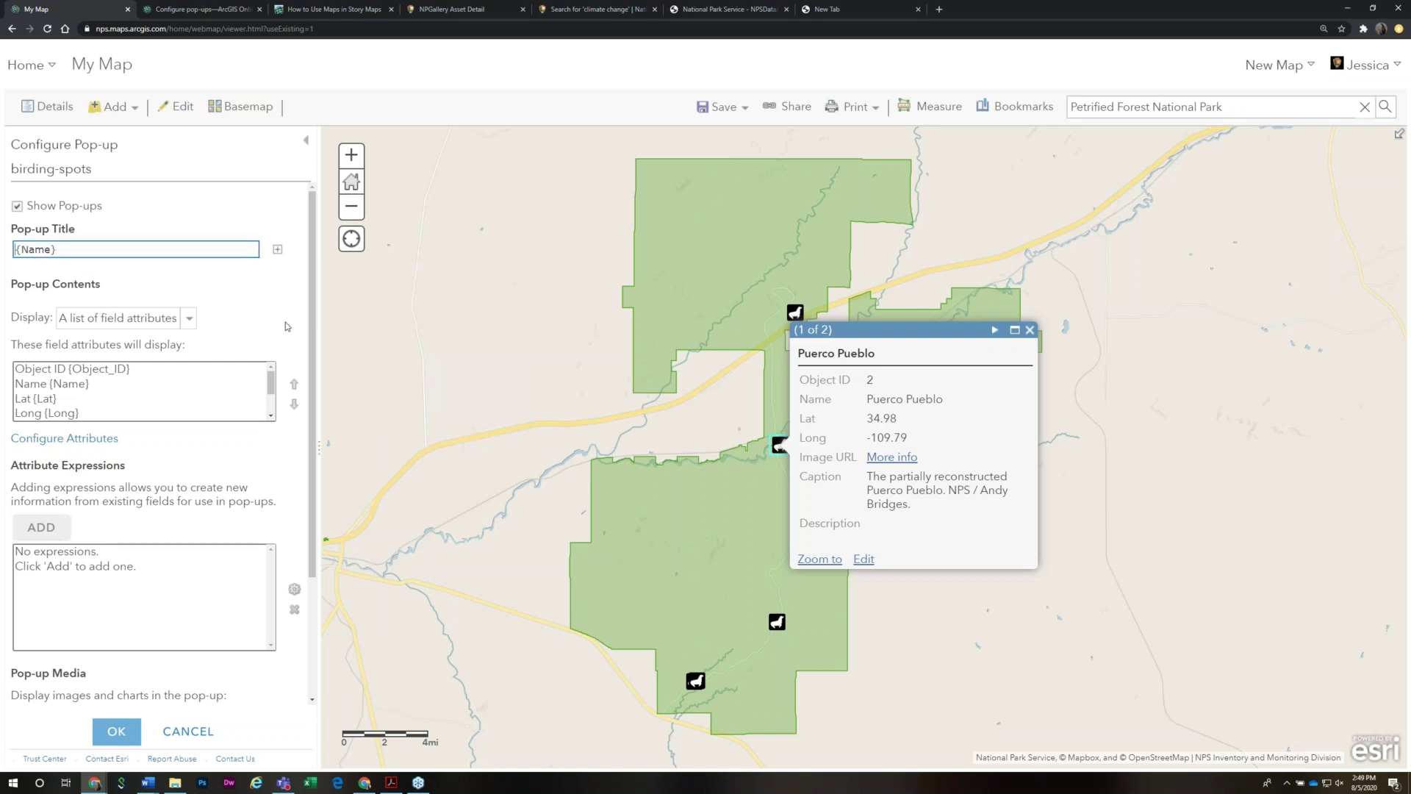
text(Birding at)
click(132, 731)
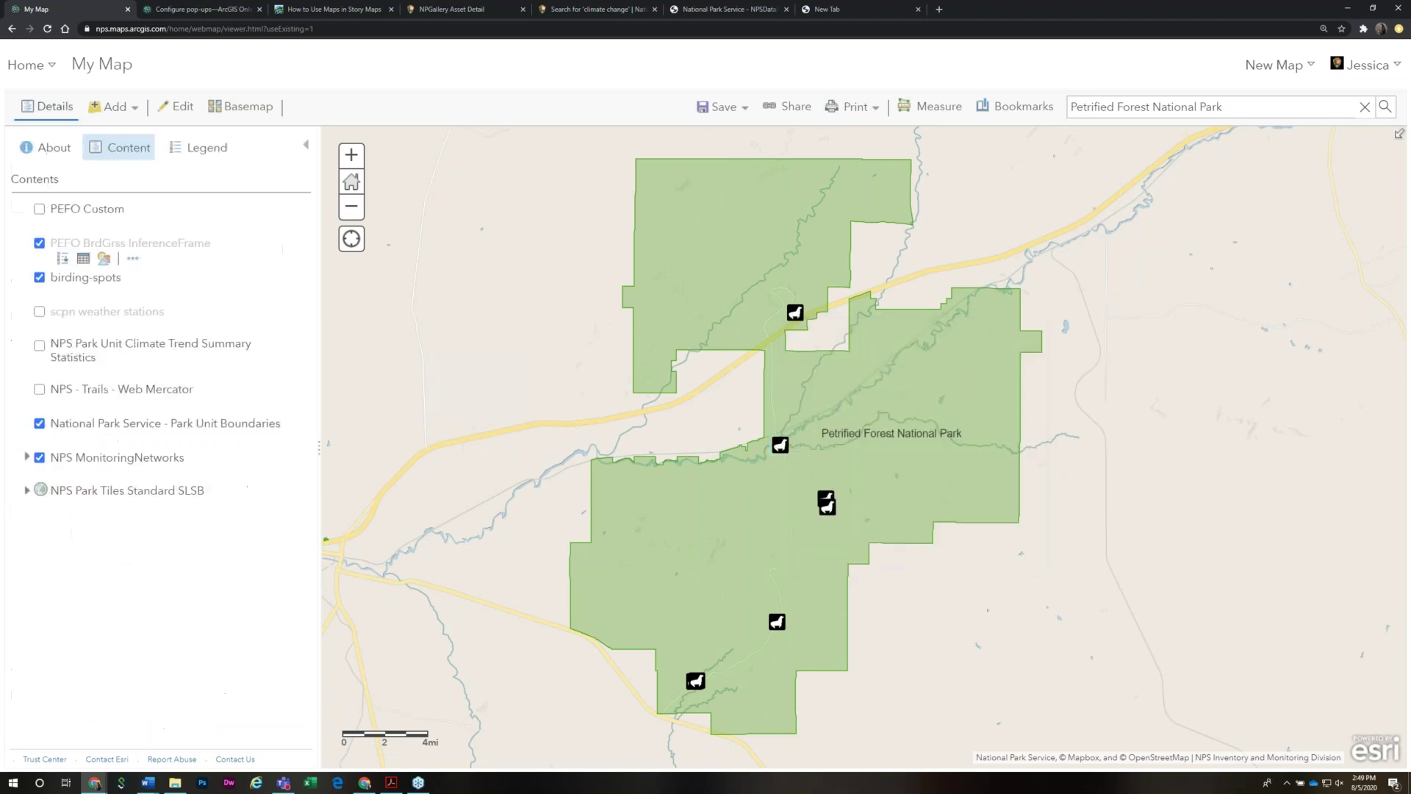
Check the pop-up titles of the Puerco Pueblo and Petrified Forest Road birding spots on the map
click(781, 446)
drag(801, 351, 934, 351)
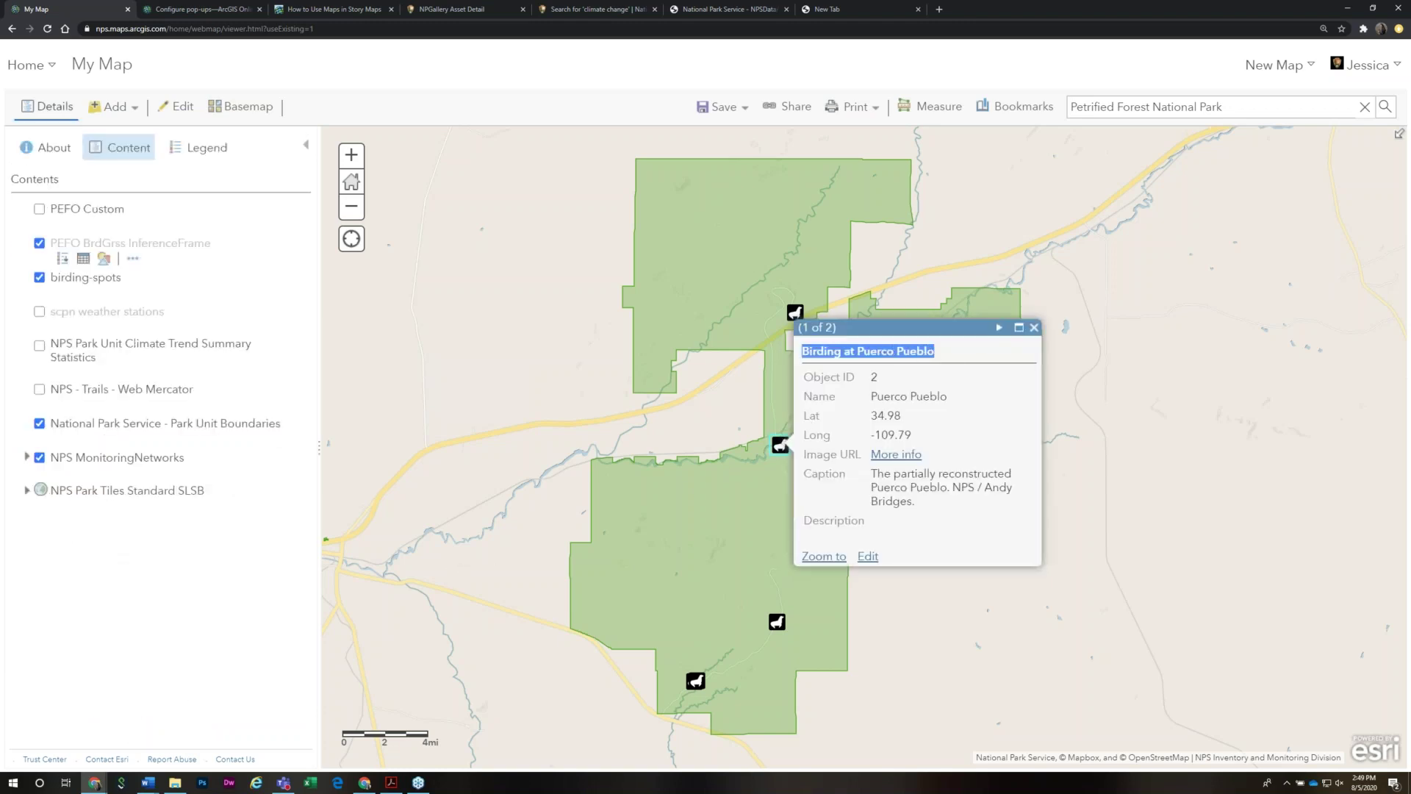
click(779, 623)
drag(802, 531, 976, 540)
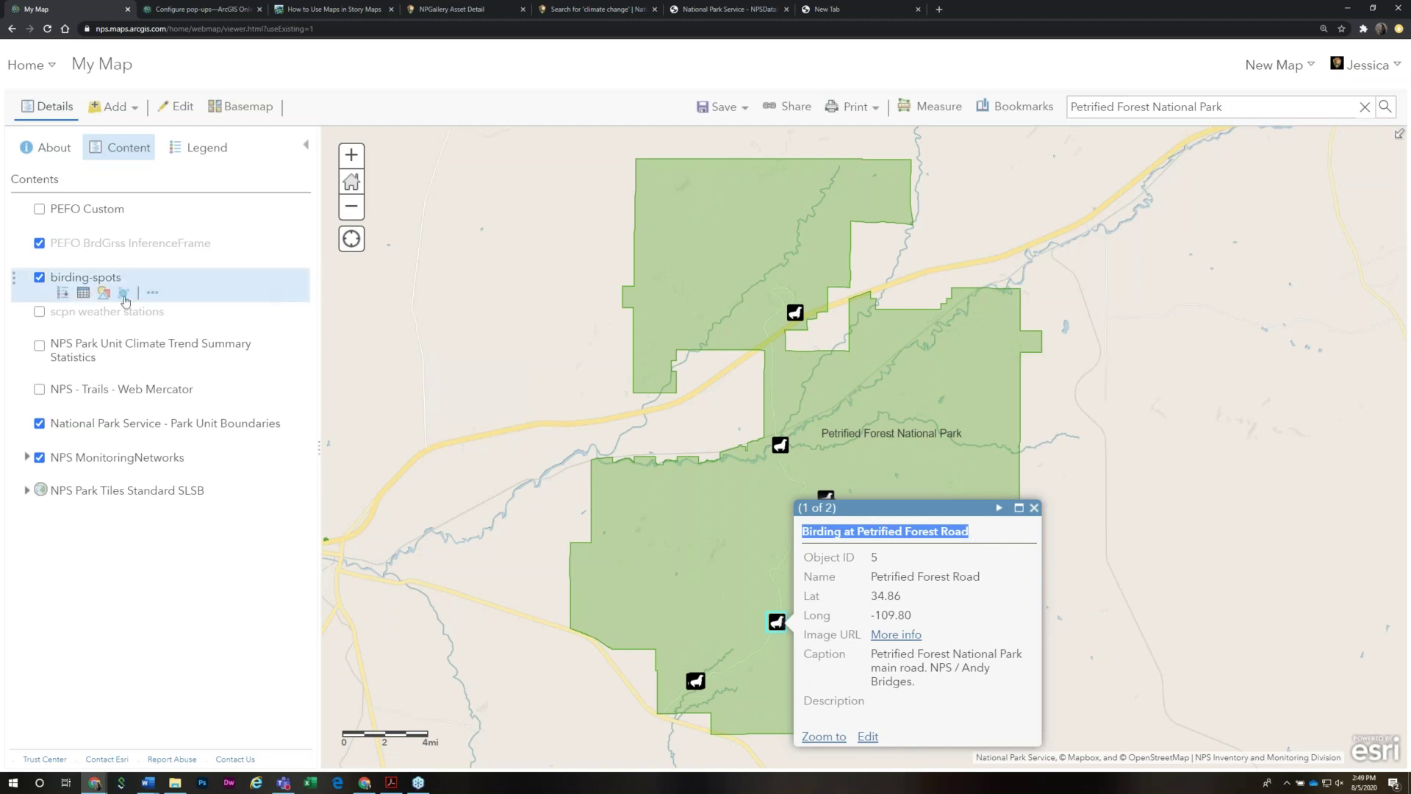
Reopen the birding-spots pop-up configuration and set its contents to a custom attribute display
click(153, 294)
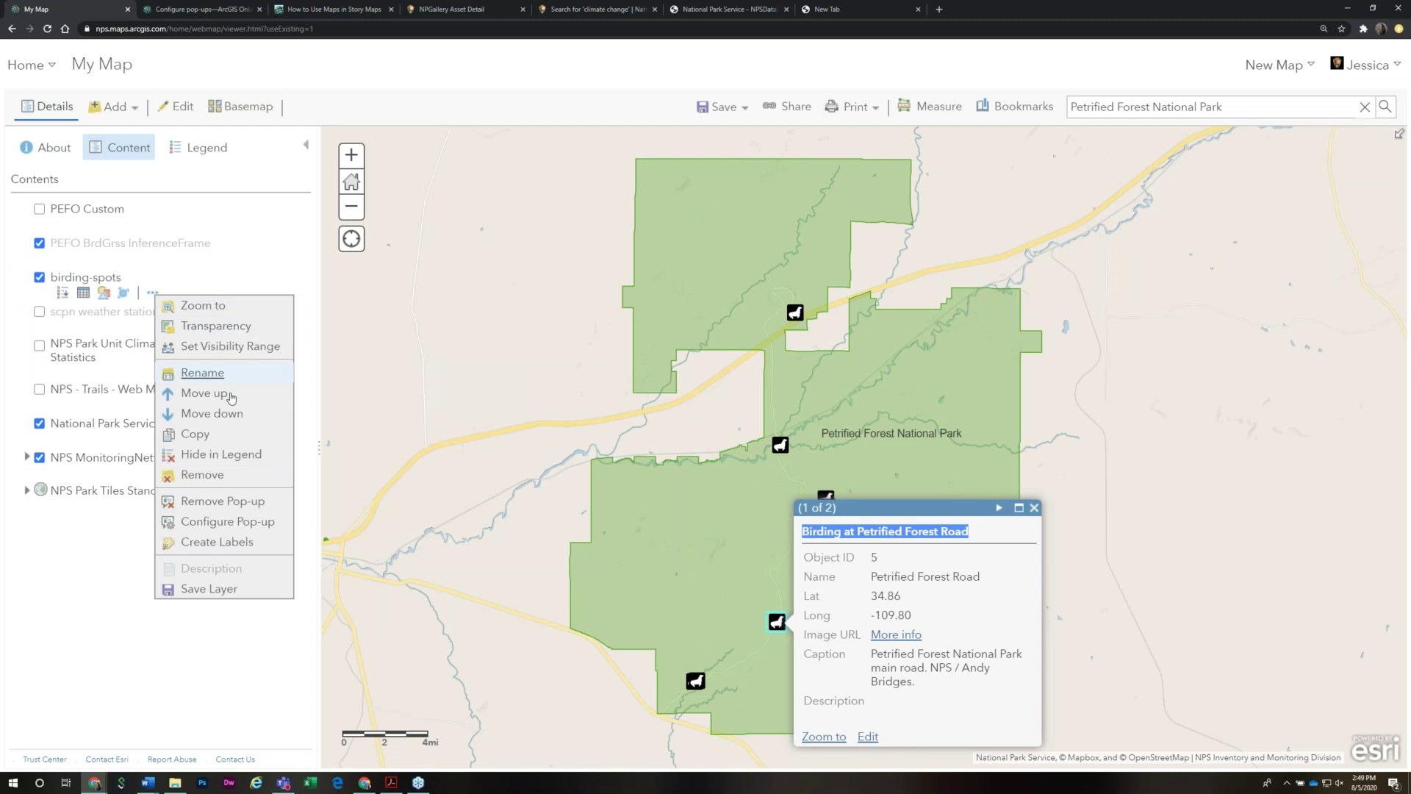
click(221, 523)
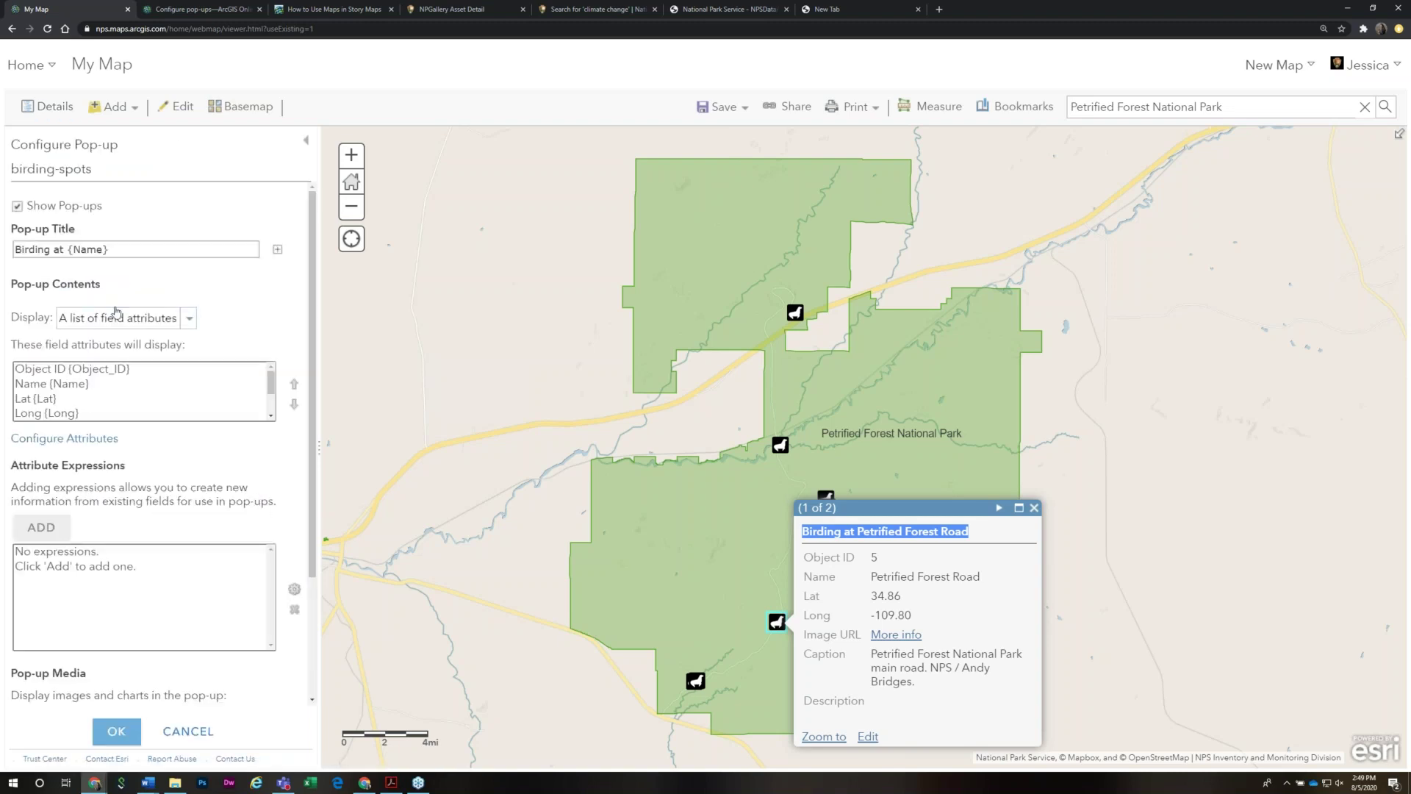
drag(12, 284, 194, 327)
click(192, 322)
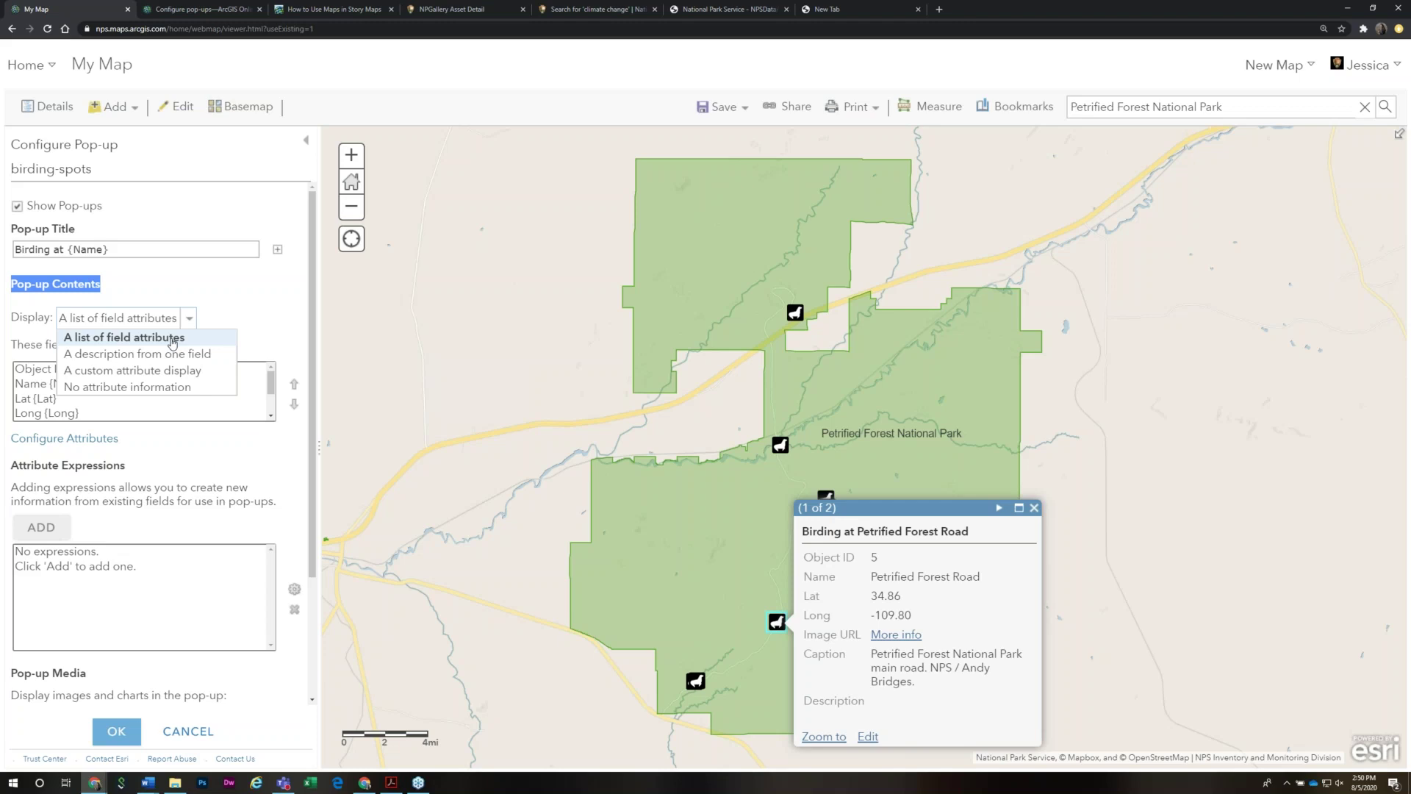
click(128, 371)
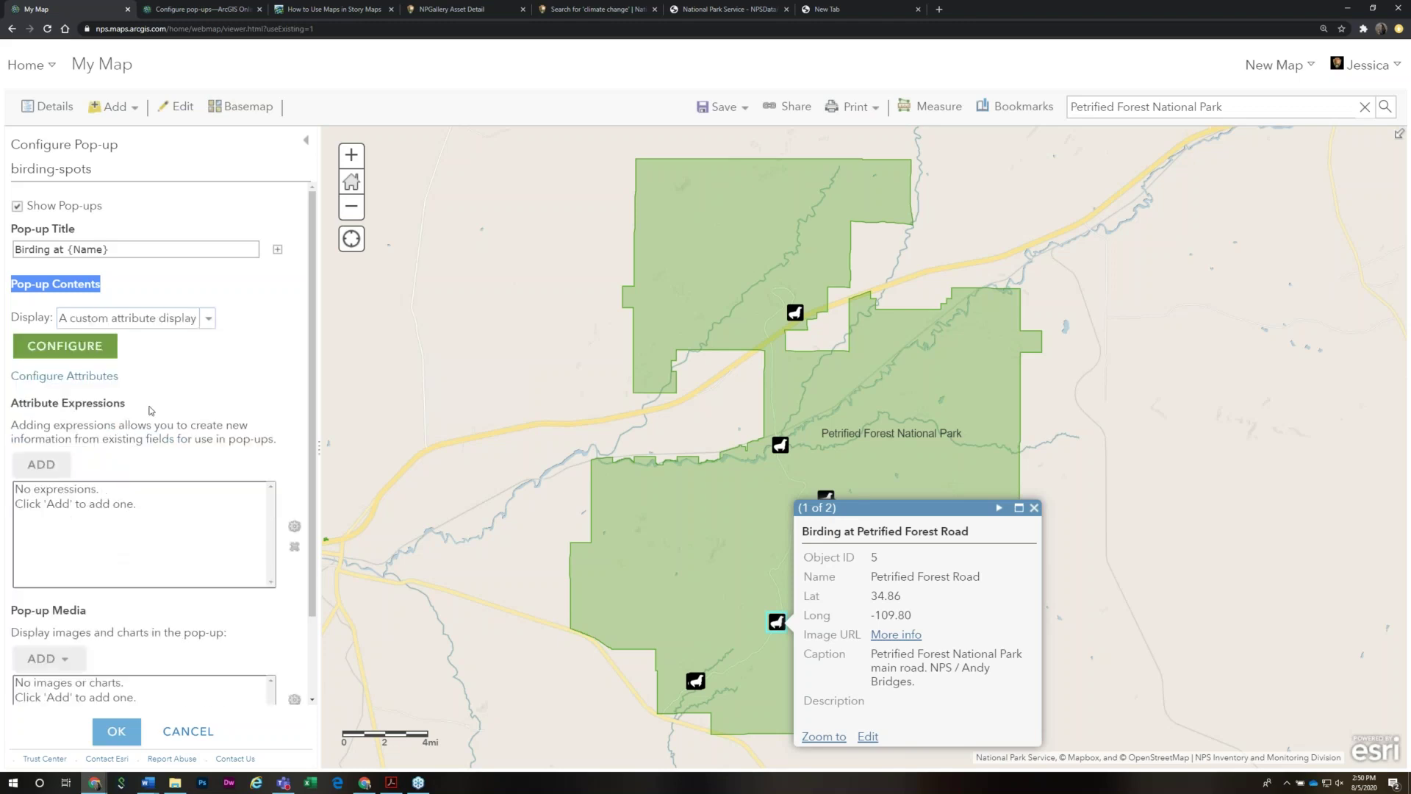
Insert the {Image_URL} field followed by the {Caption} field on a separate line in the custom attribute display
click(80, 356)
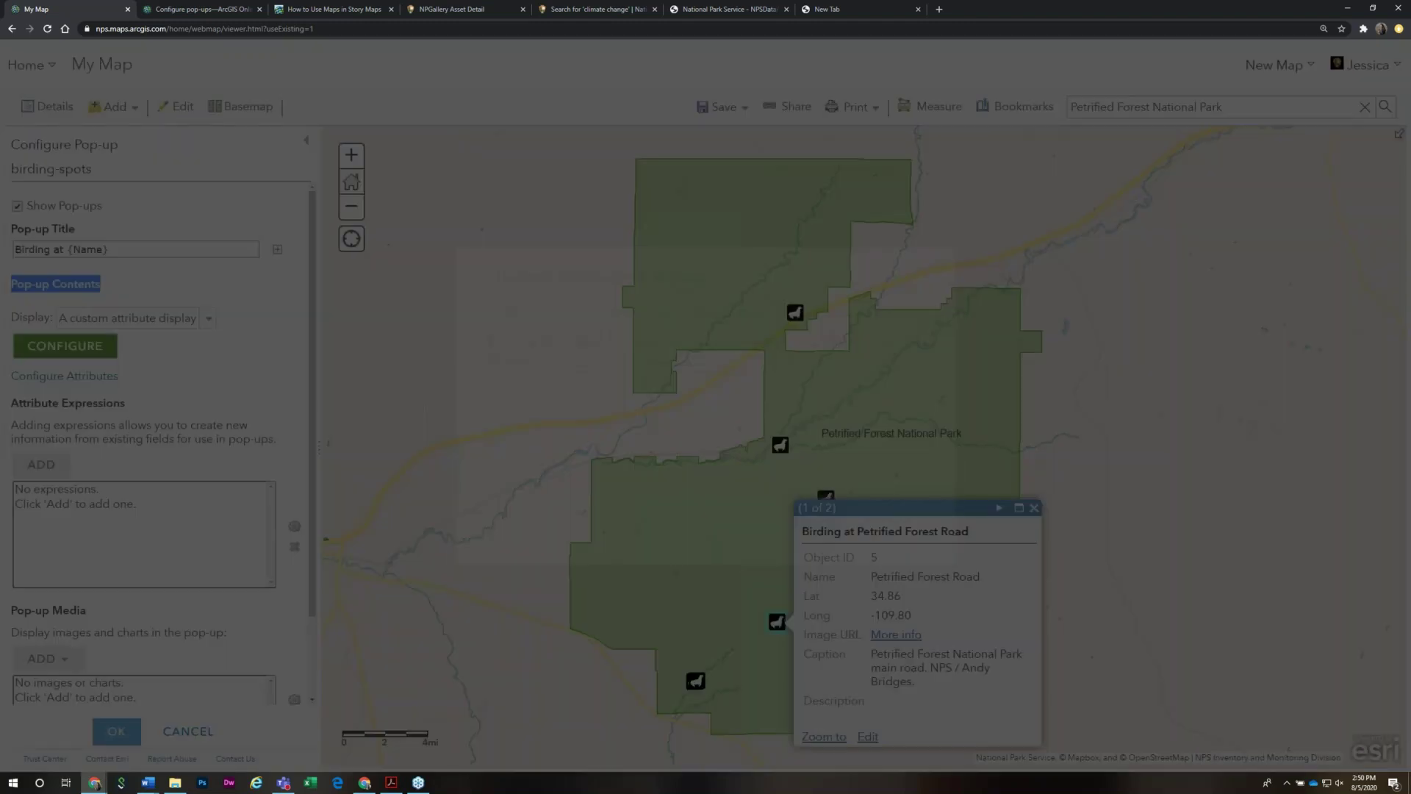
click(523, 417)
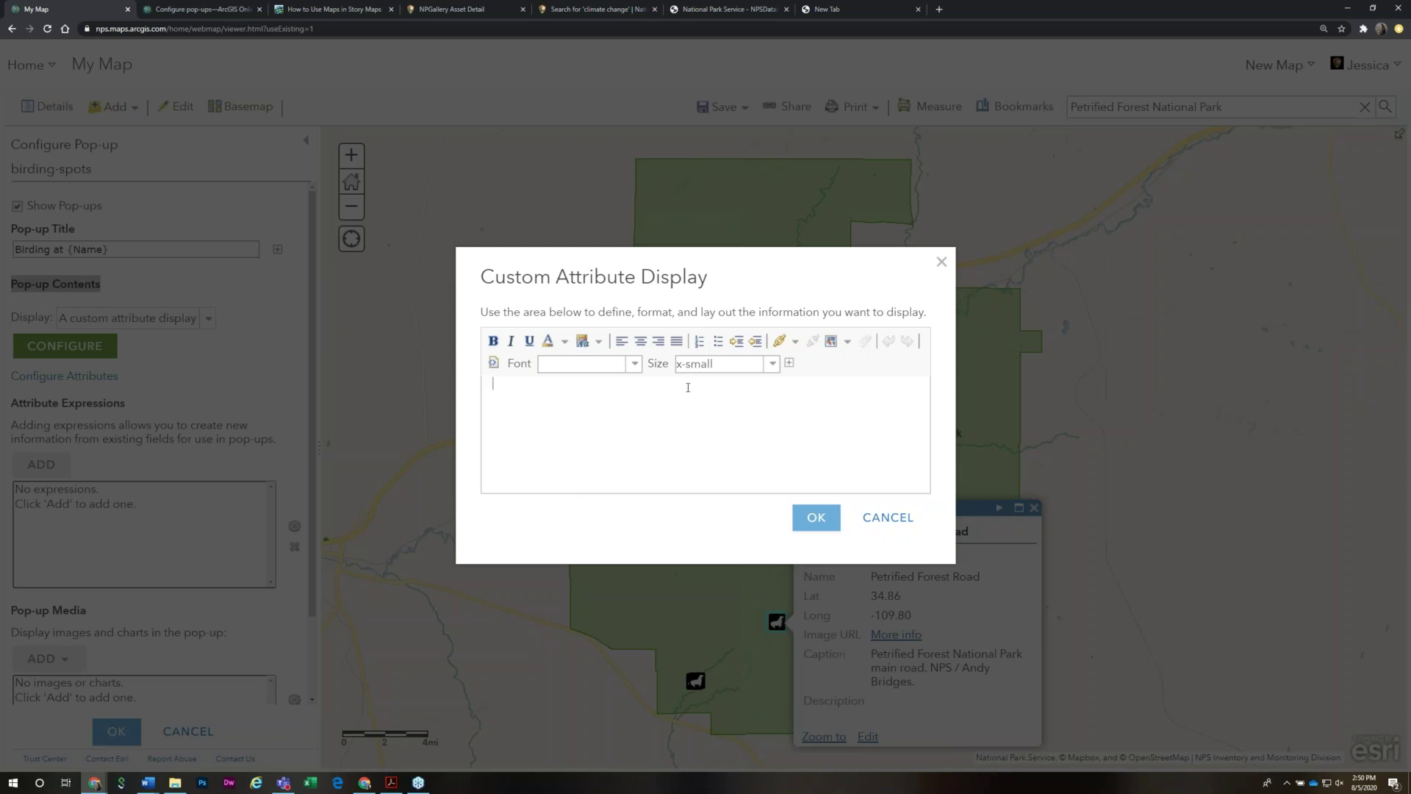
click(789, 363)
click(982, 426)
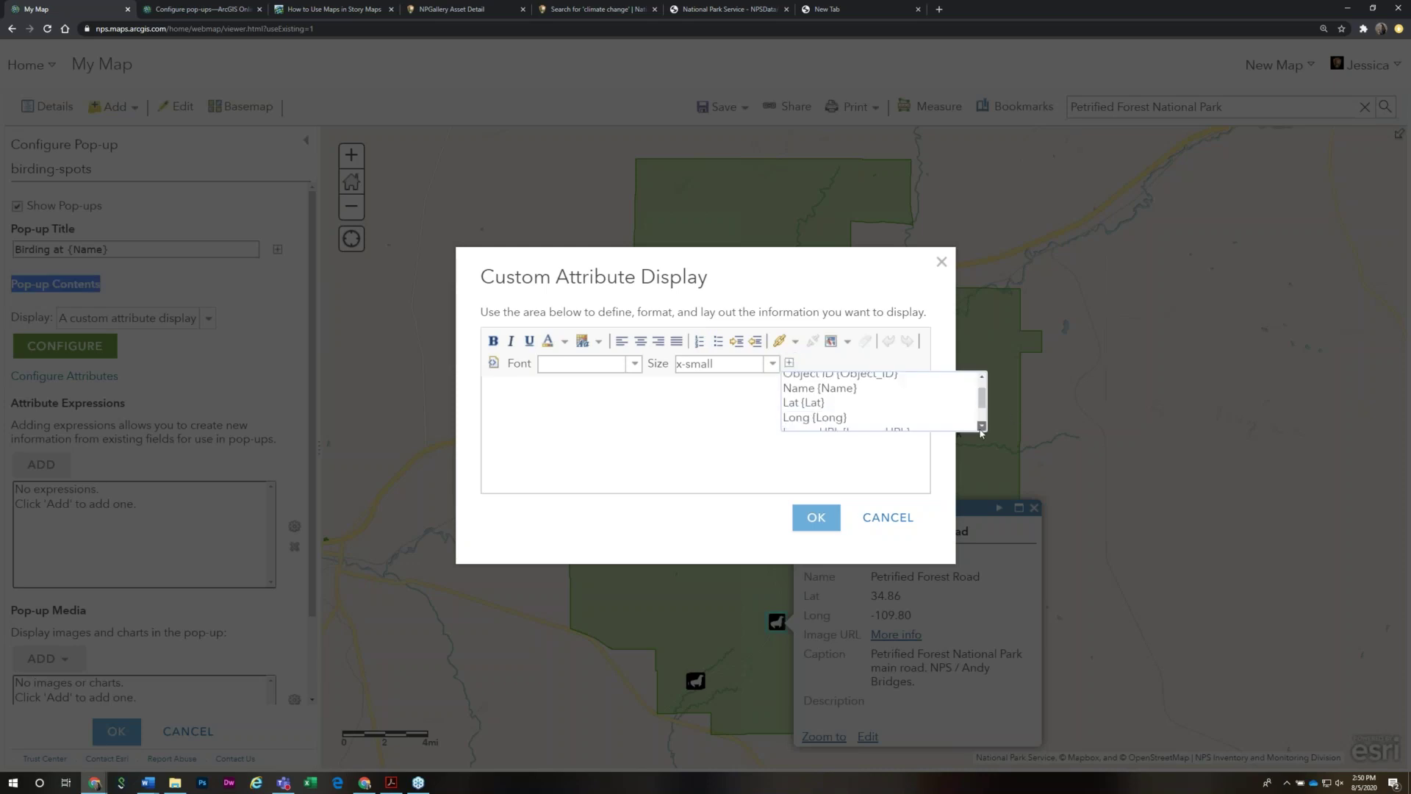
click(982, 426)
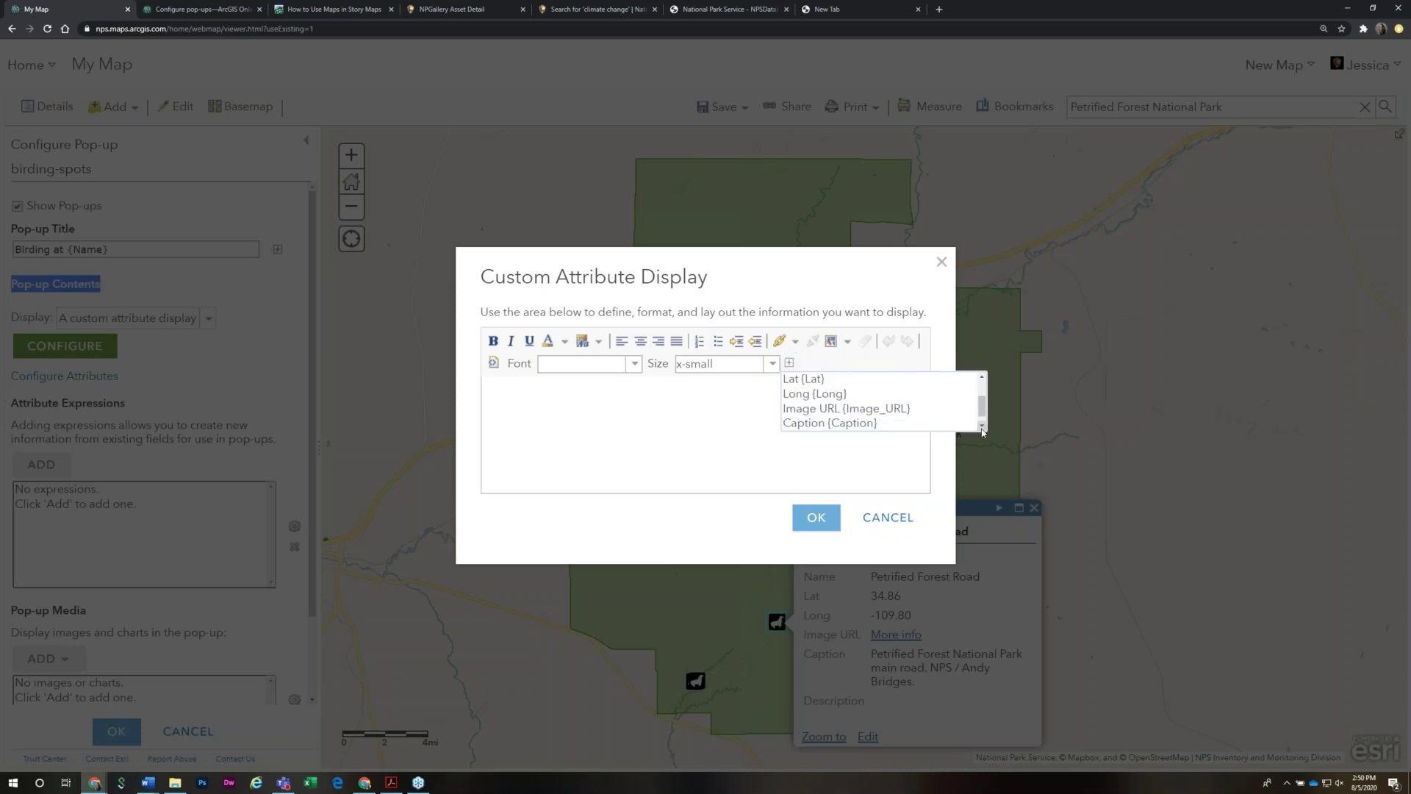
click(845, 404)
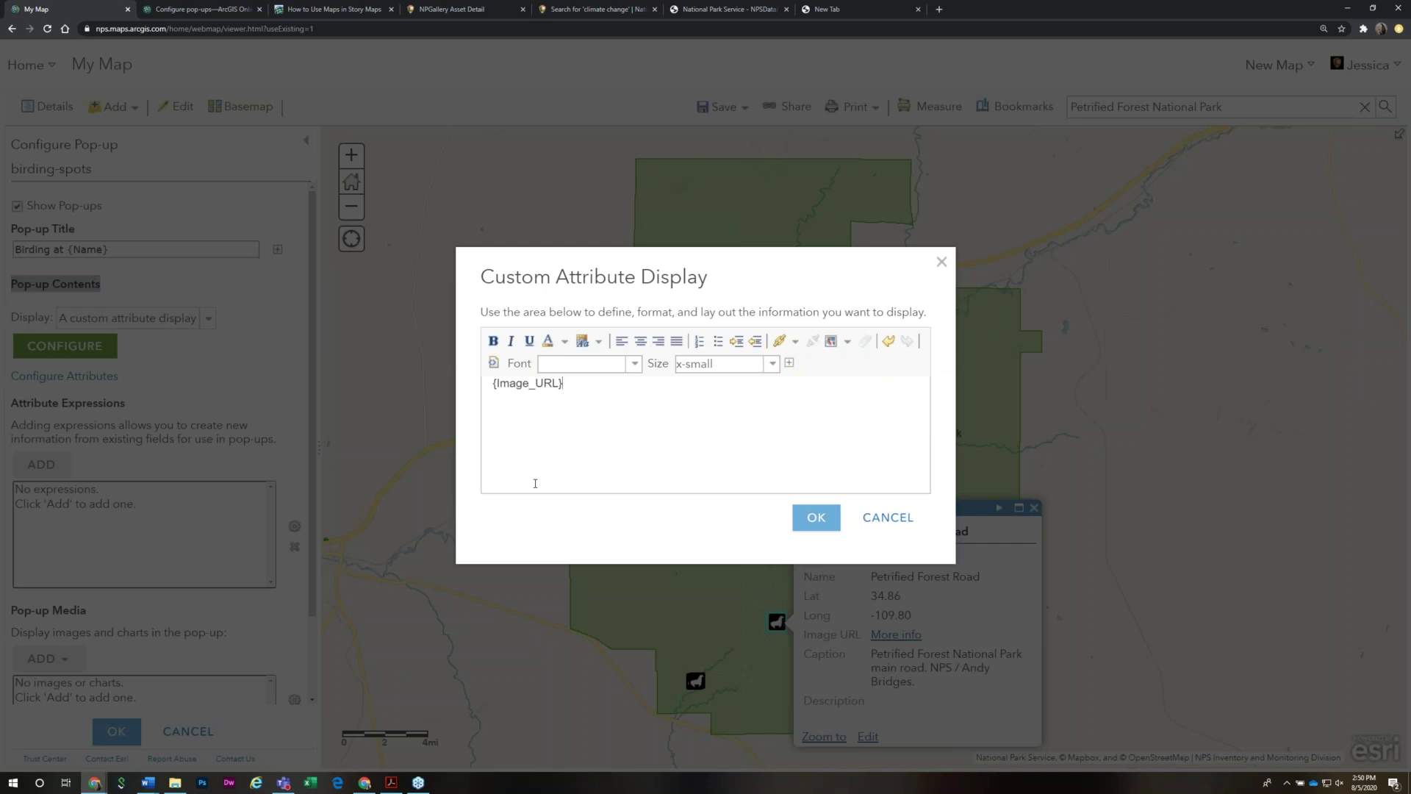
click(790, 363)
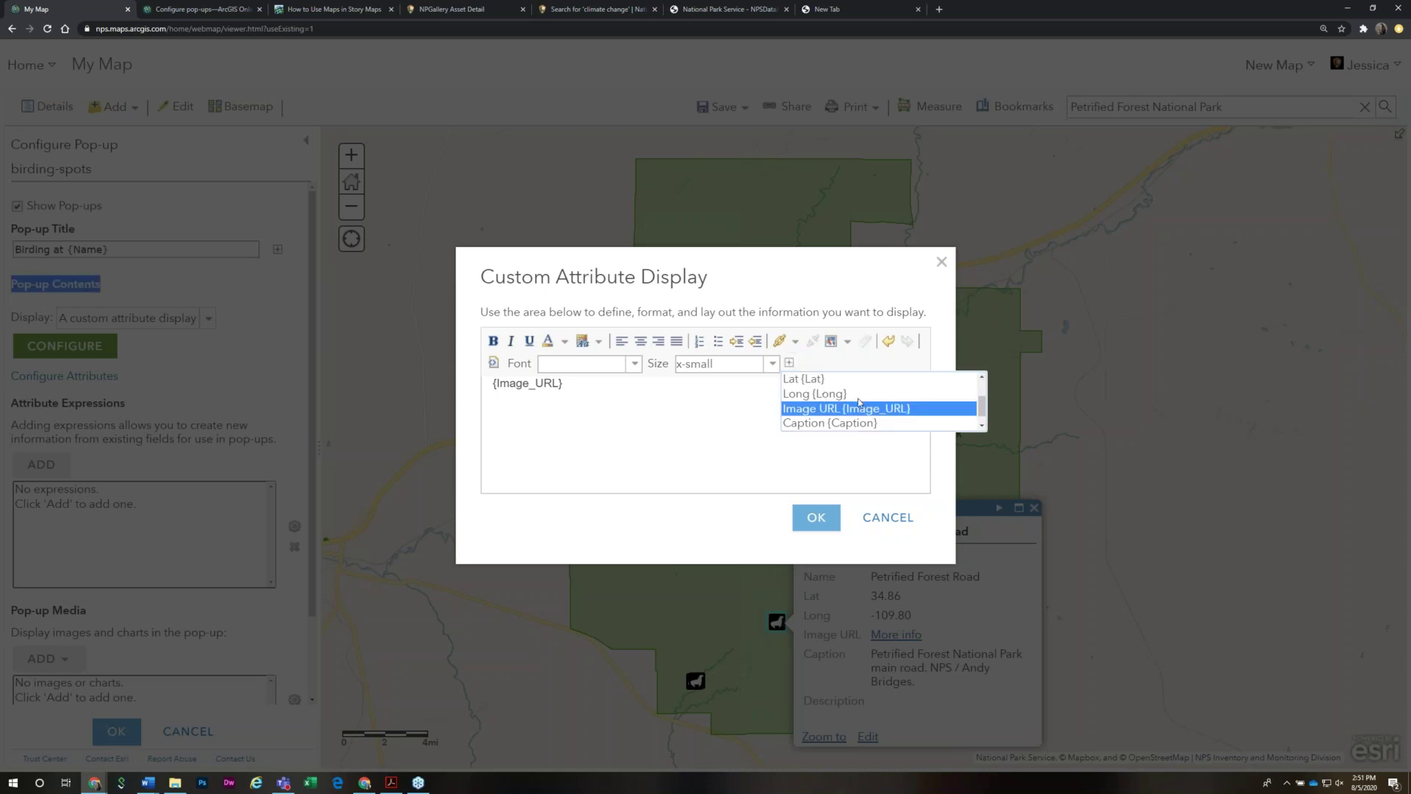
scroll(858, 401, down, 1)
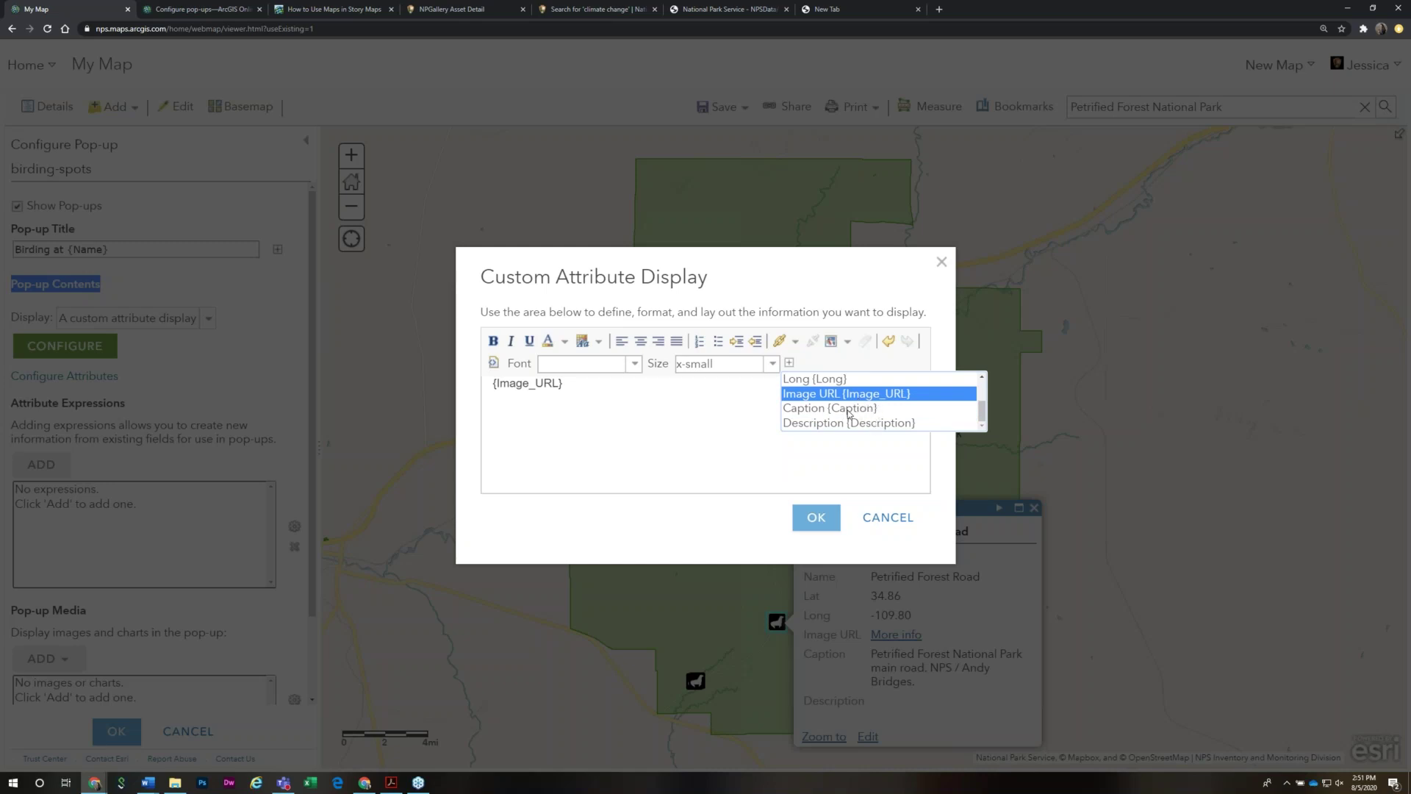
click(849, 408)
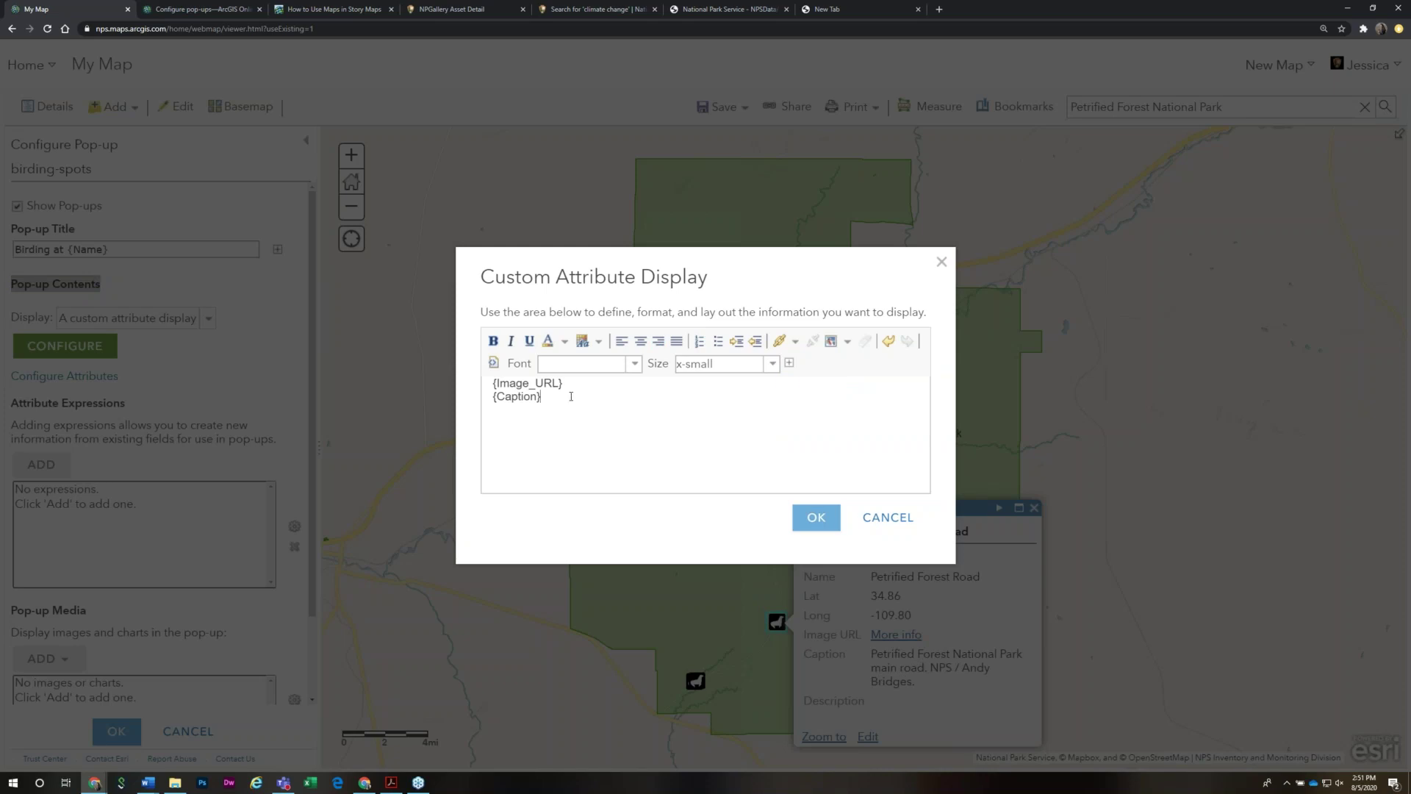
Turn the {Image_URL} field into an image in the HTML source by wrapping it as <img src="{Image_URL}">
click(493, 364)
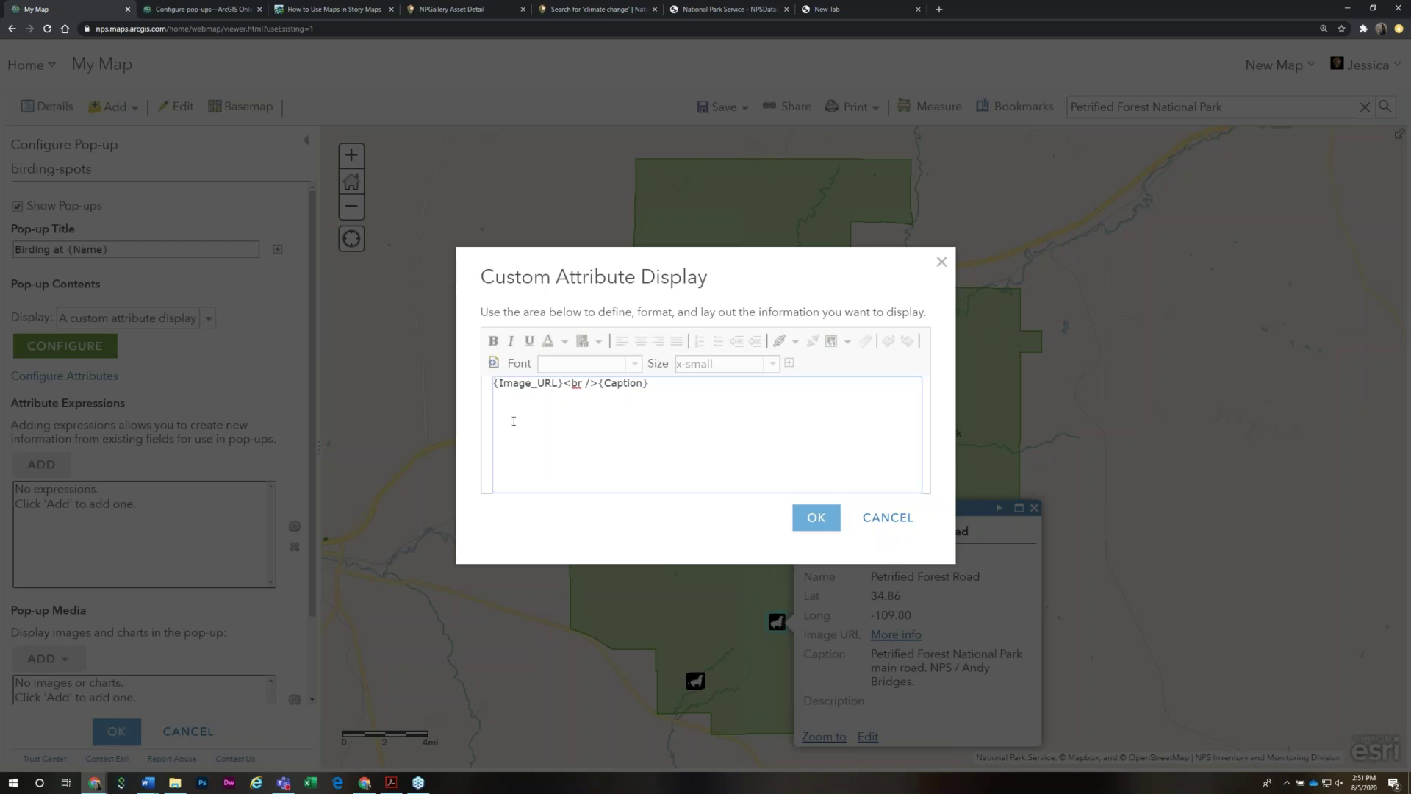
text(<img)
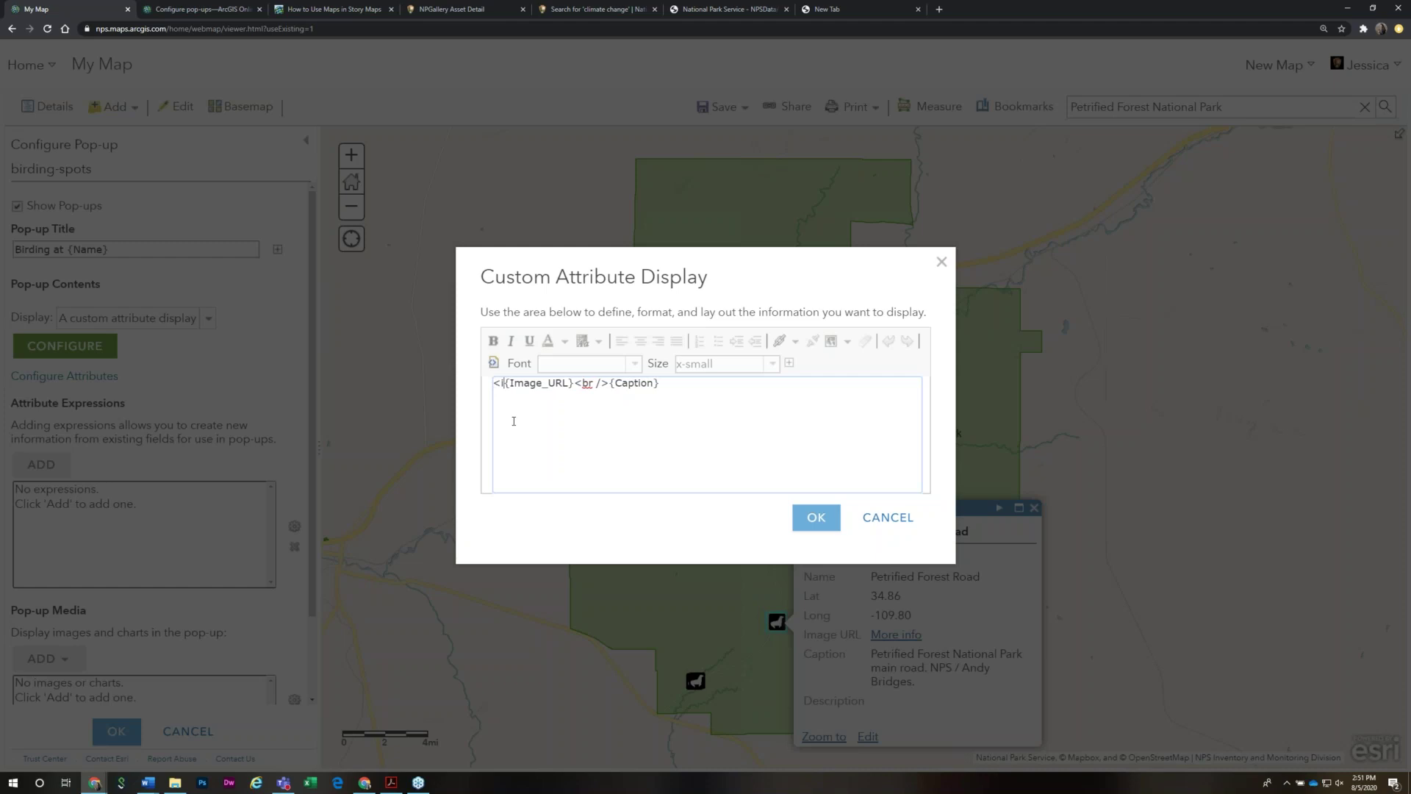
text( src=)
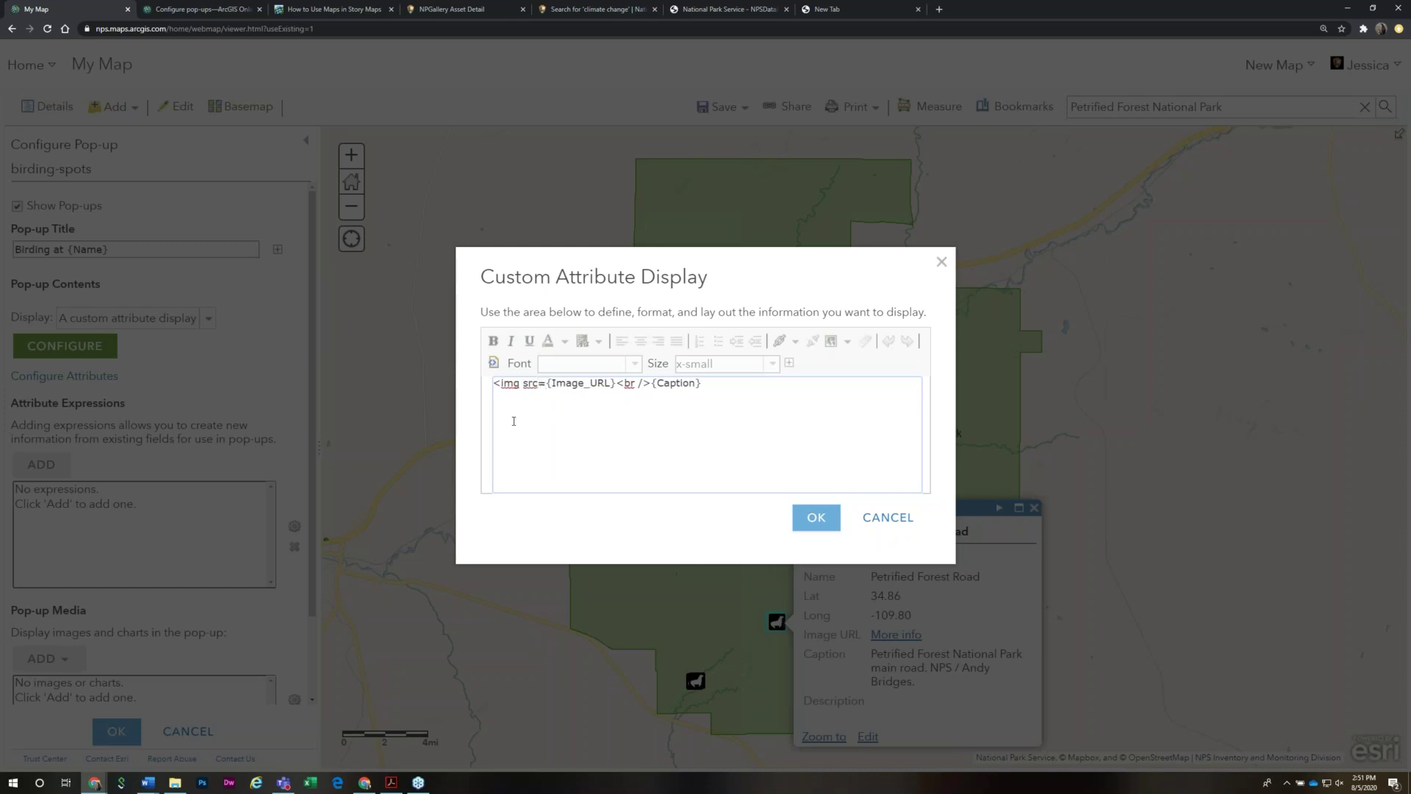
text(+)
key(BackSpace)
text(")
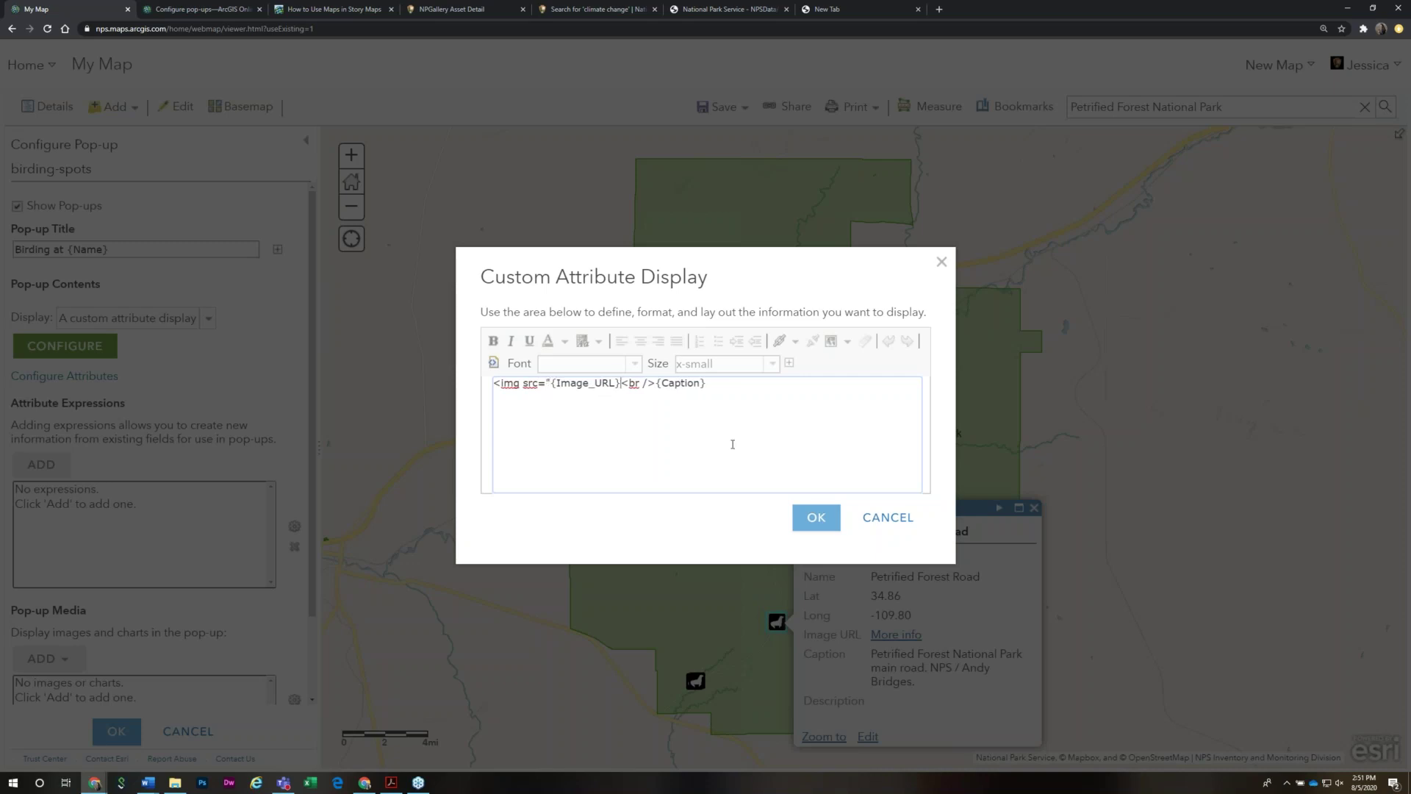
text(">)
click(493, 362)
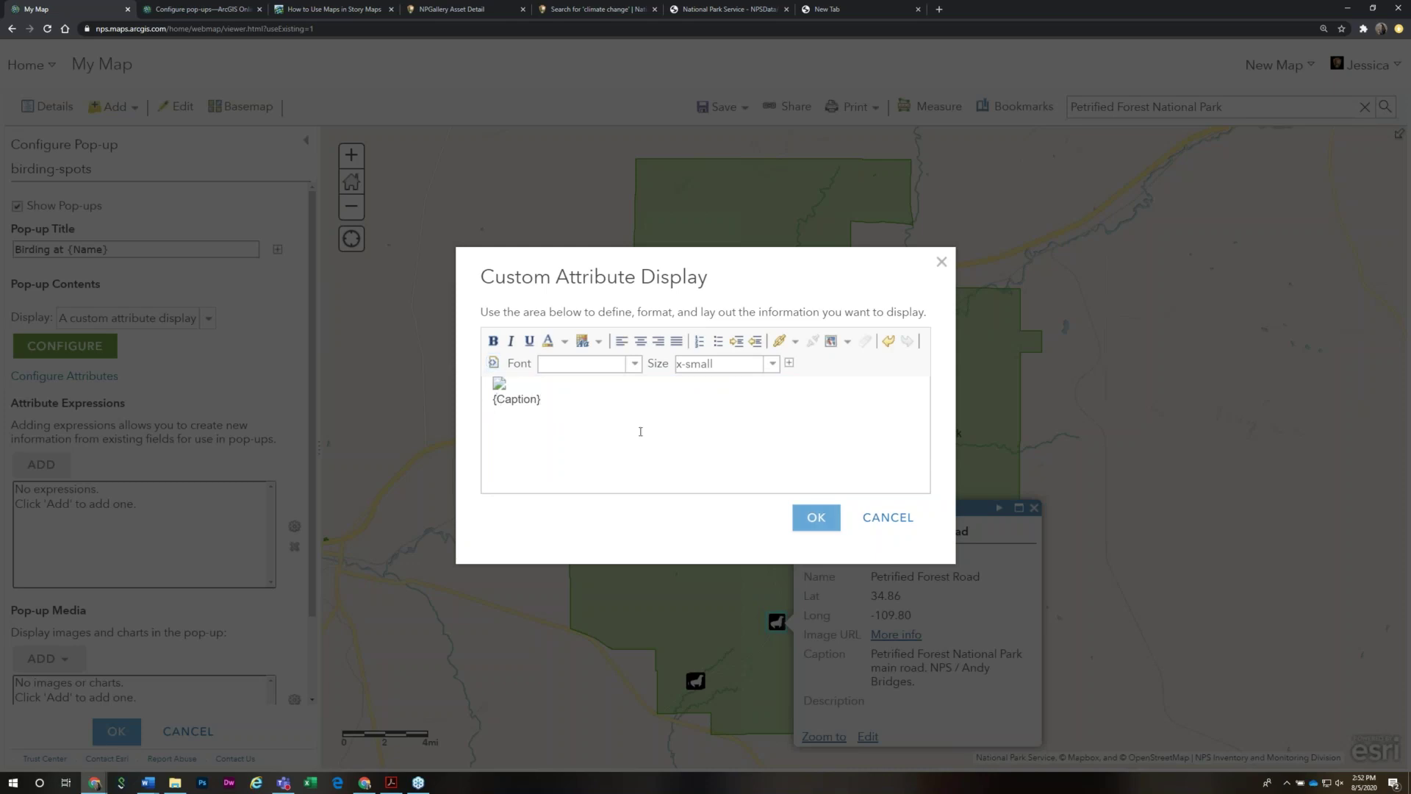
Make the {Caption} field bold and apply the birding-spots pop-up configuration
drag(552, 399, 474, 408)
click(493, 340)
click(812, 519)
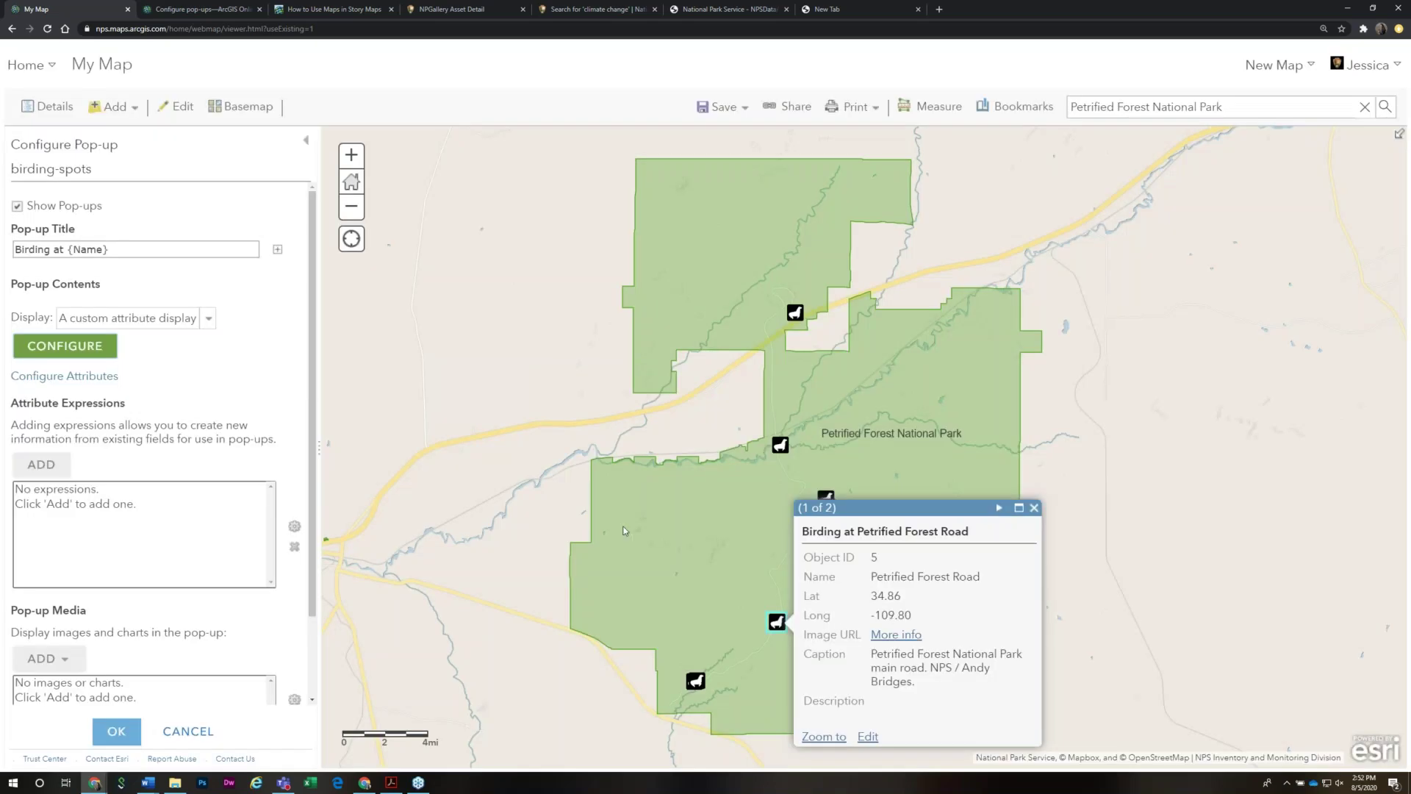
click(116, 730)
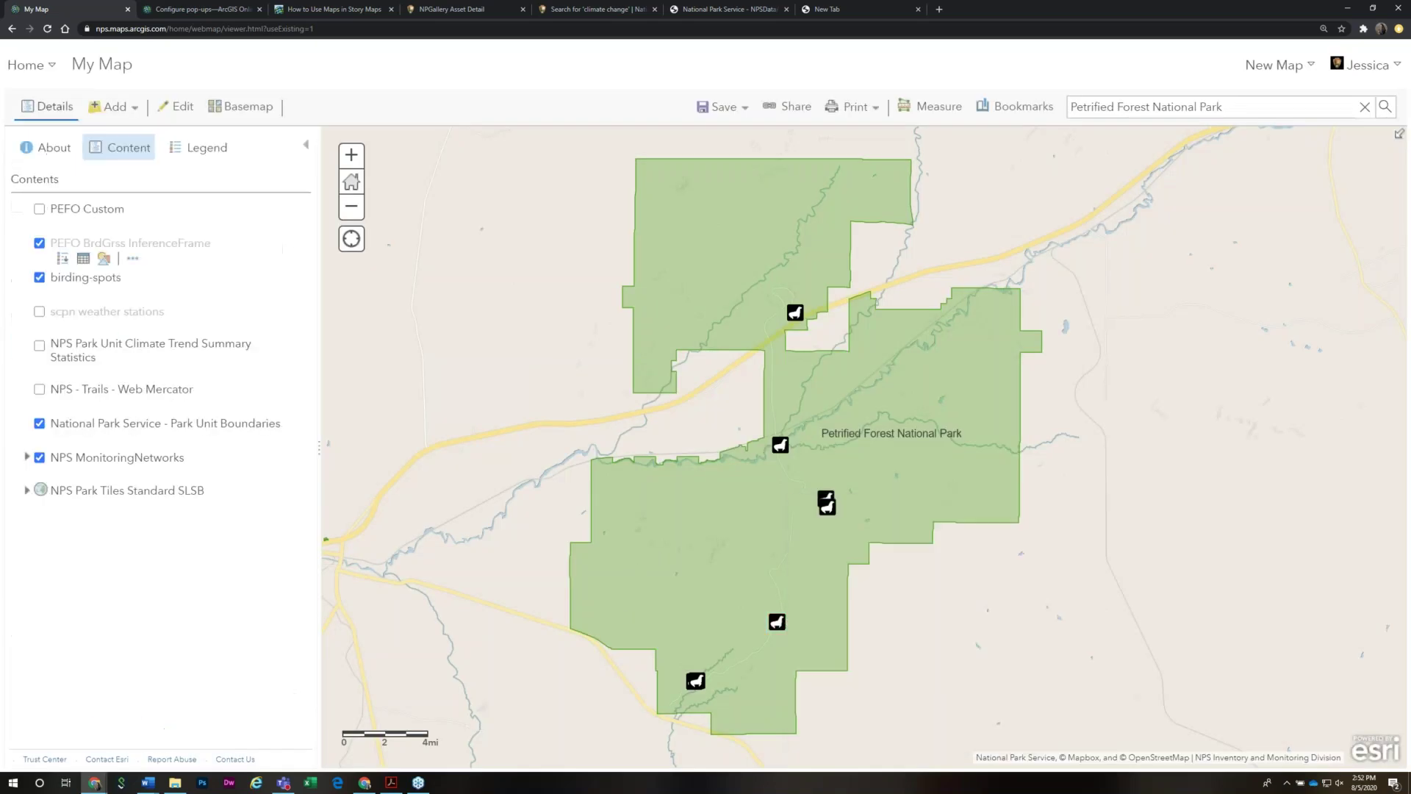
Examine the image and caption in the Petrified Forest Road birding pop-up on the map
click(778, 623)
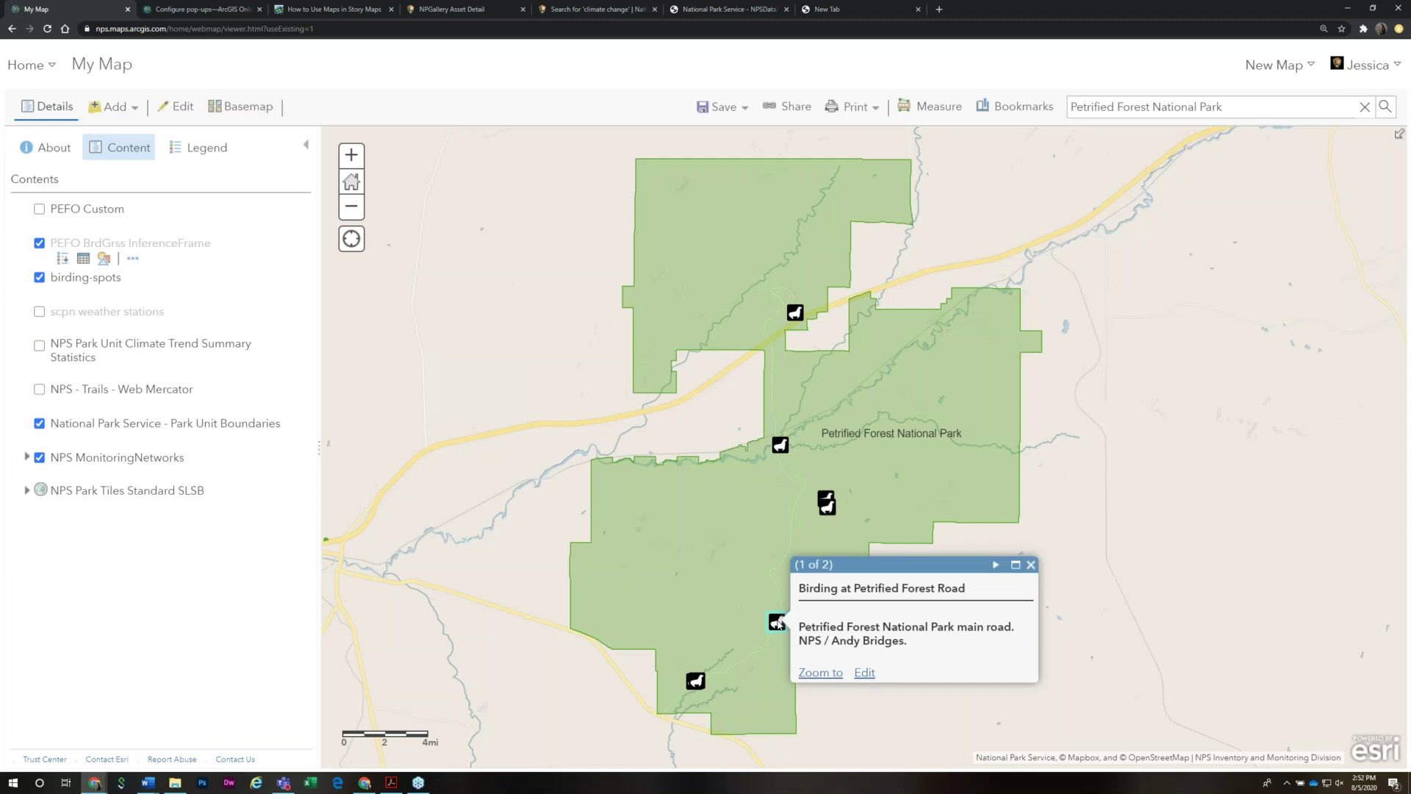
scroll(983, 612, down, 3)
scroll(985, 614, up, 3)
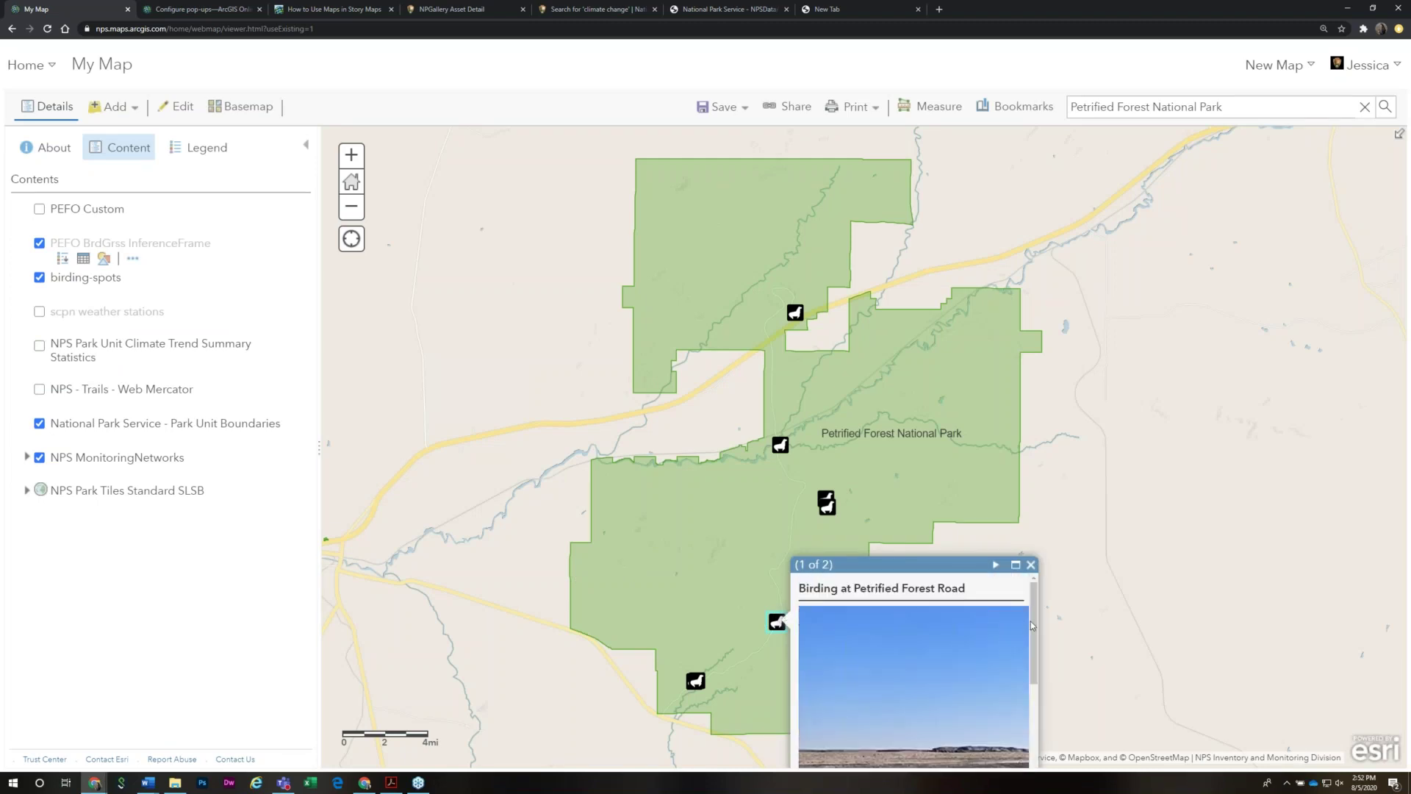
scroll(1228, 568, down, 2)
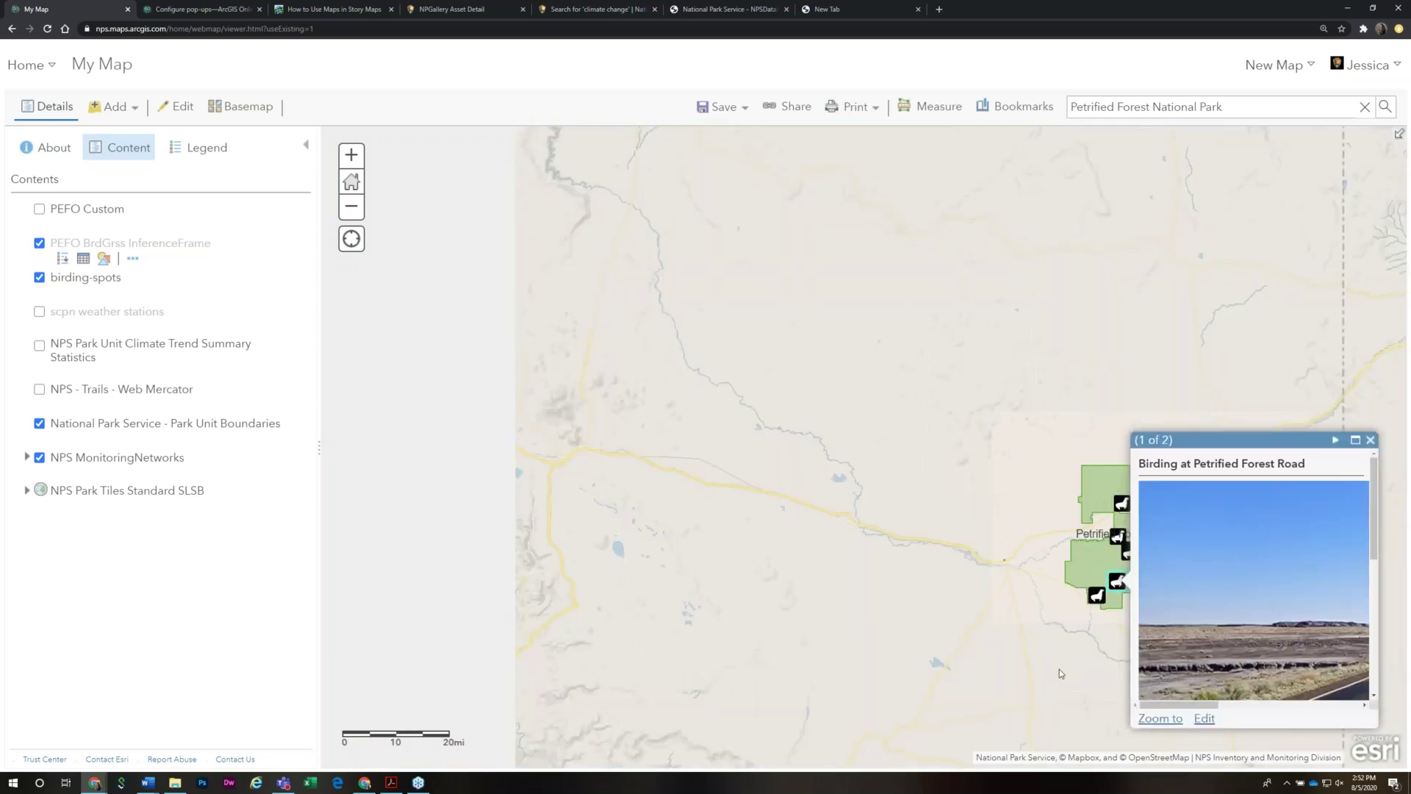
drag(1041, 662, 710, 528)
scroll(968, 478, down, 3)
scroll(967, 478, down, 2)
scroll(967, 477, up, 5)
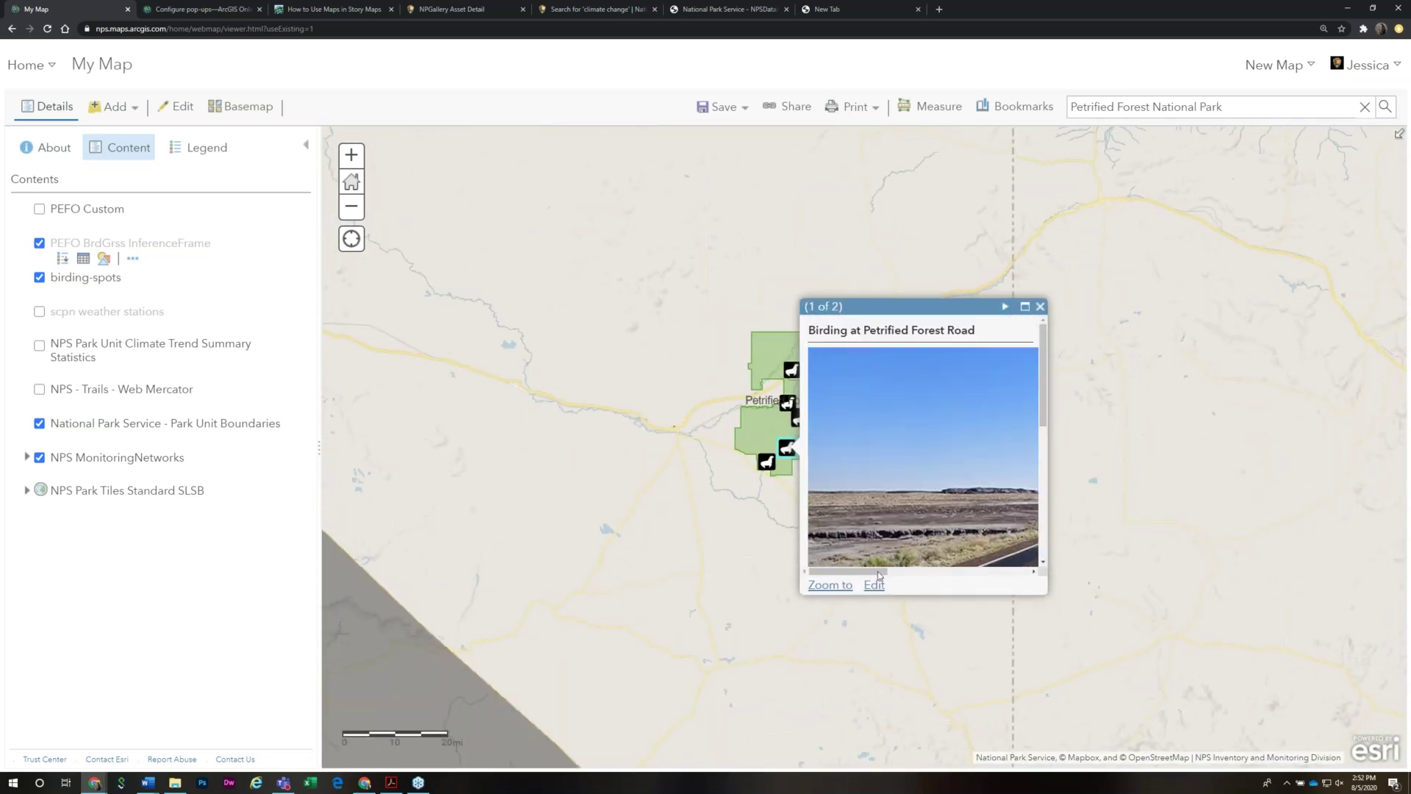
Add width="100" to the image tag in the birding-spots pop-up's HTML source and apply the configuration
mouse_move(55, 292)
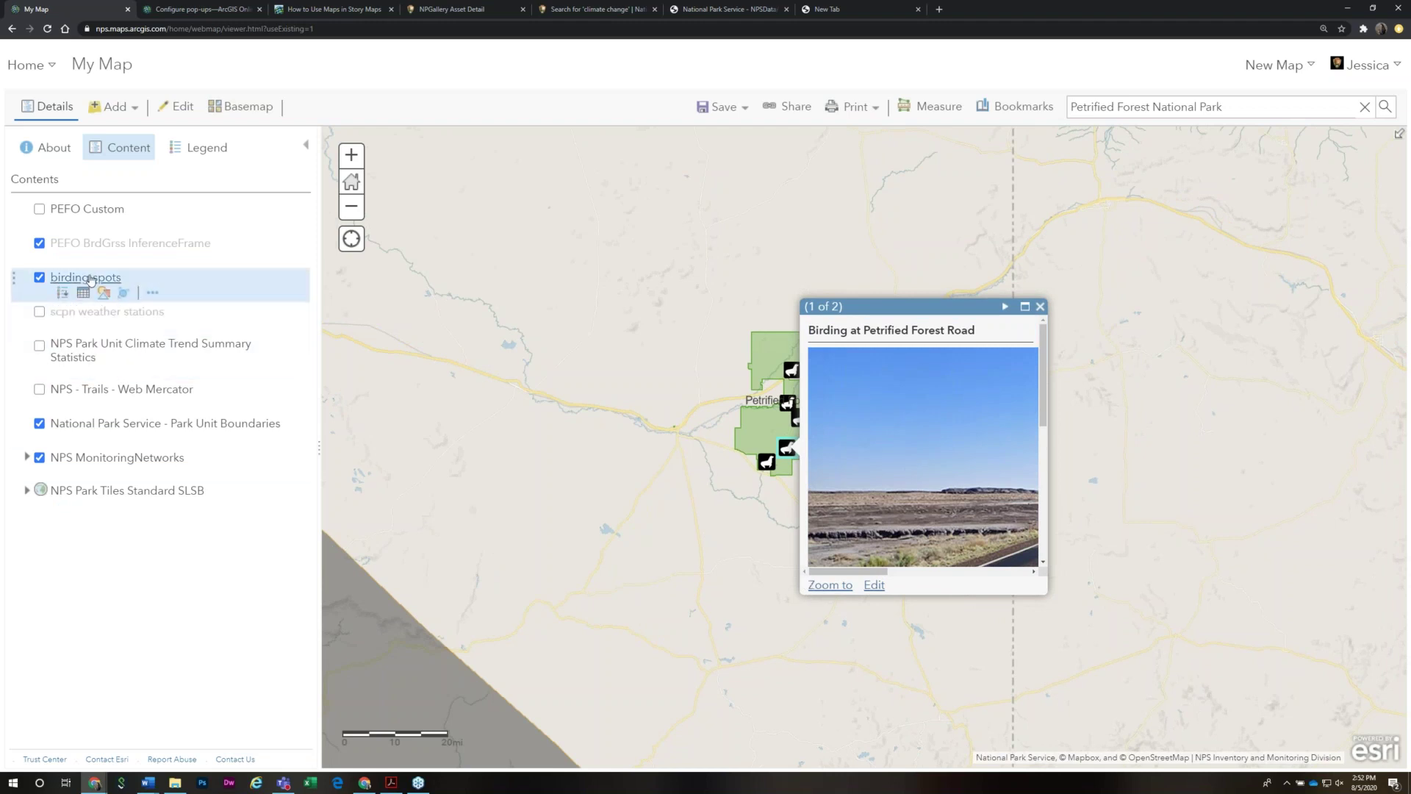
click(152, 293)
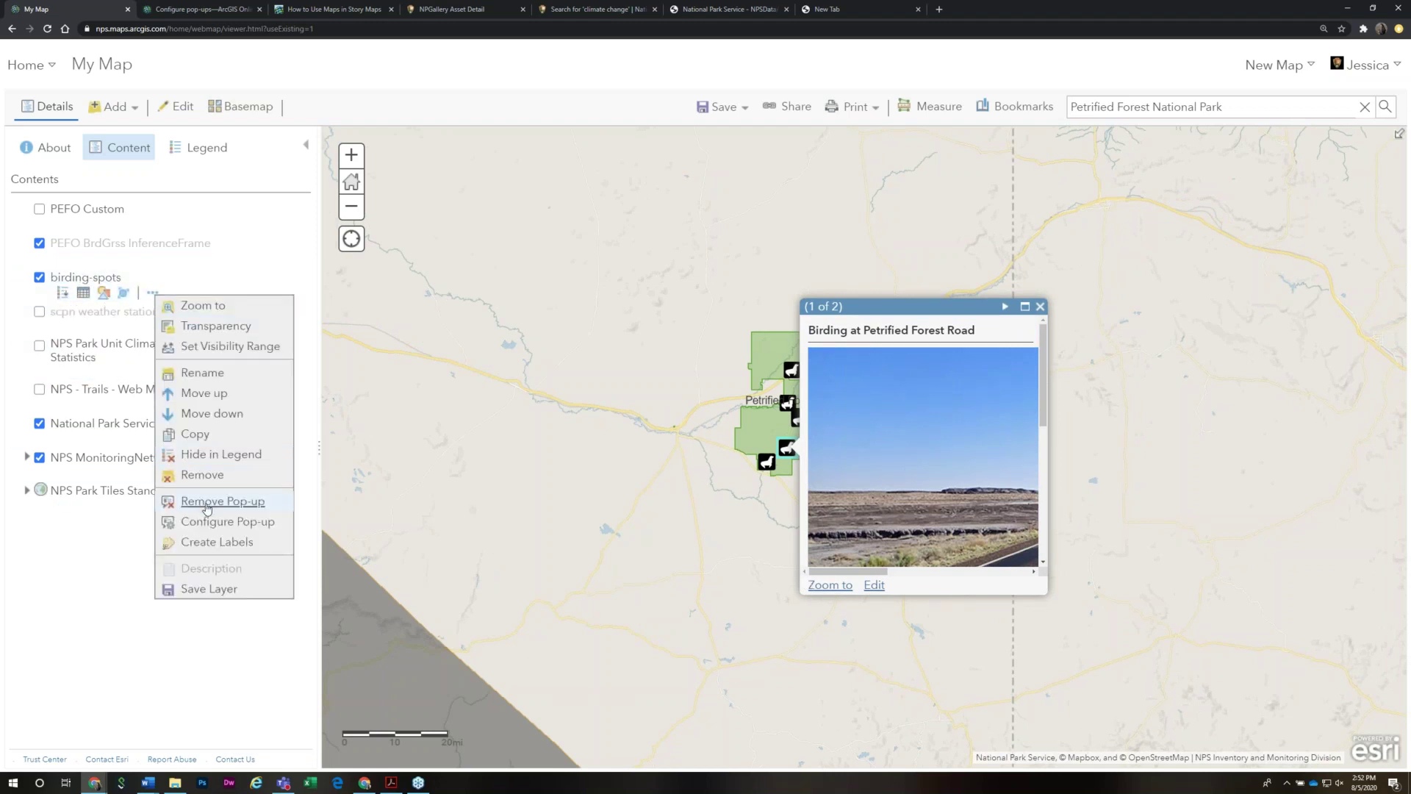
click(217, 523)
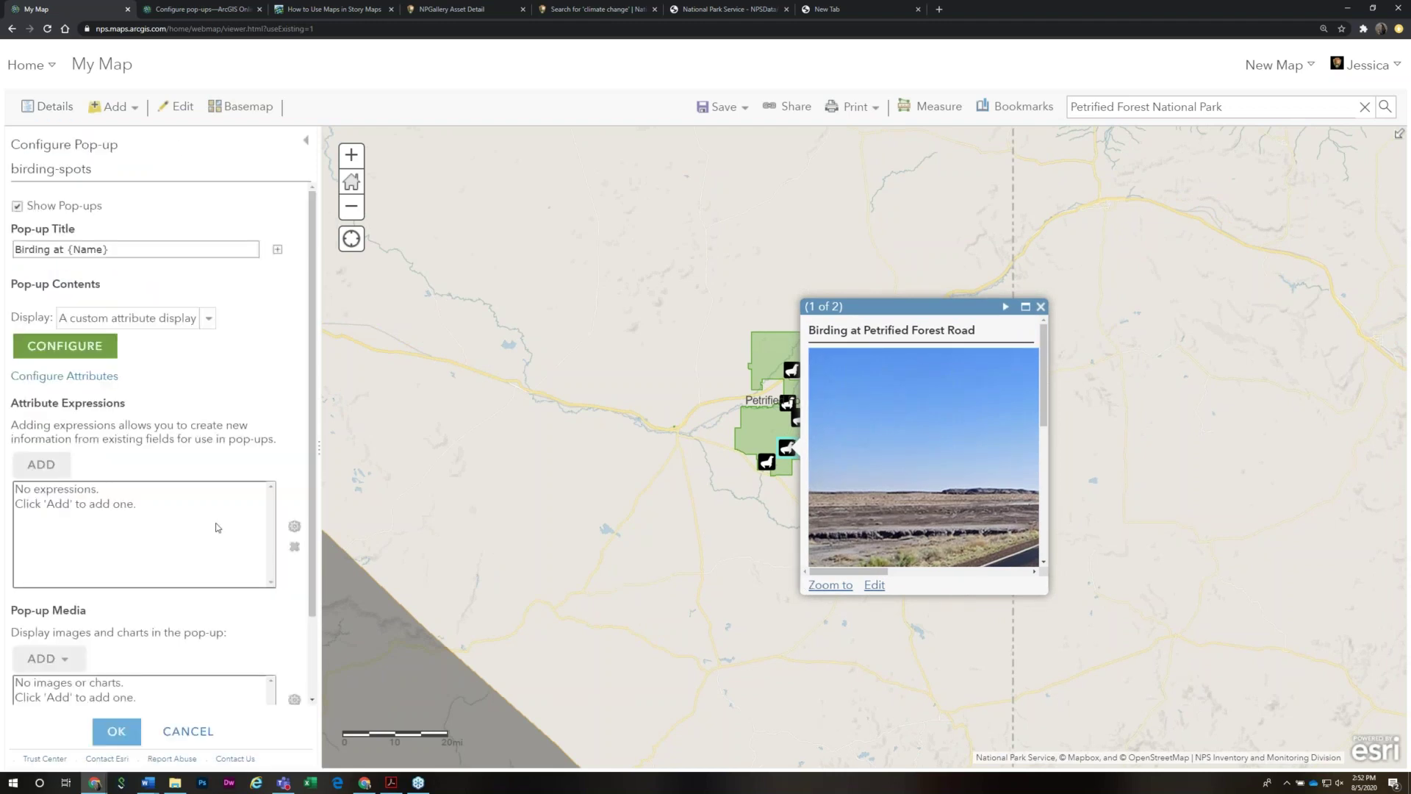
click(68, 364)
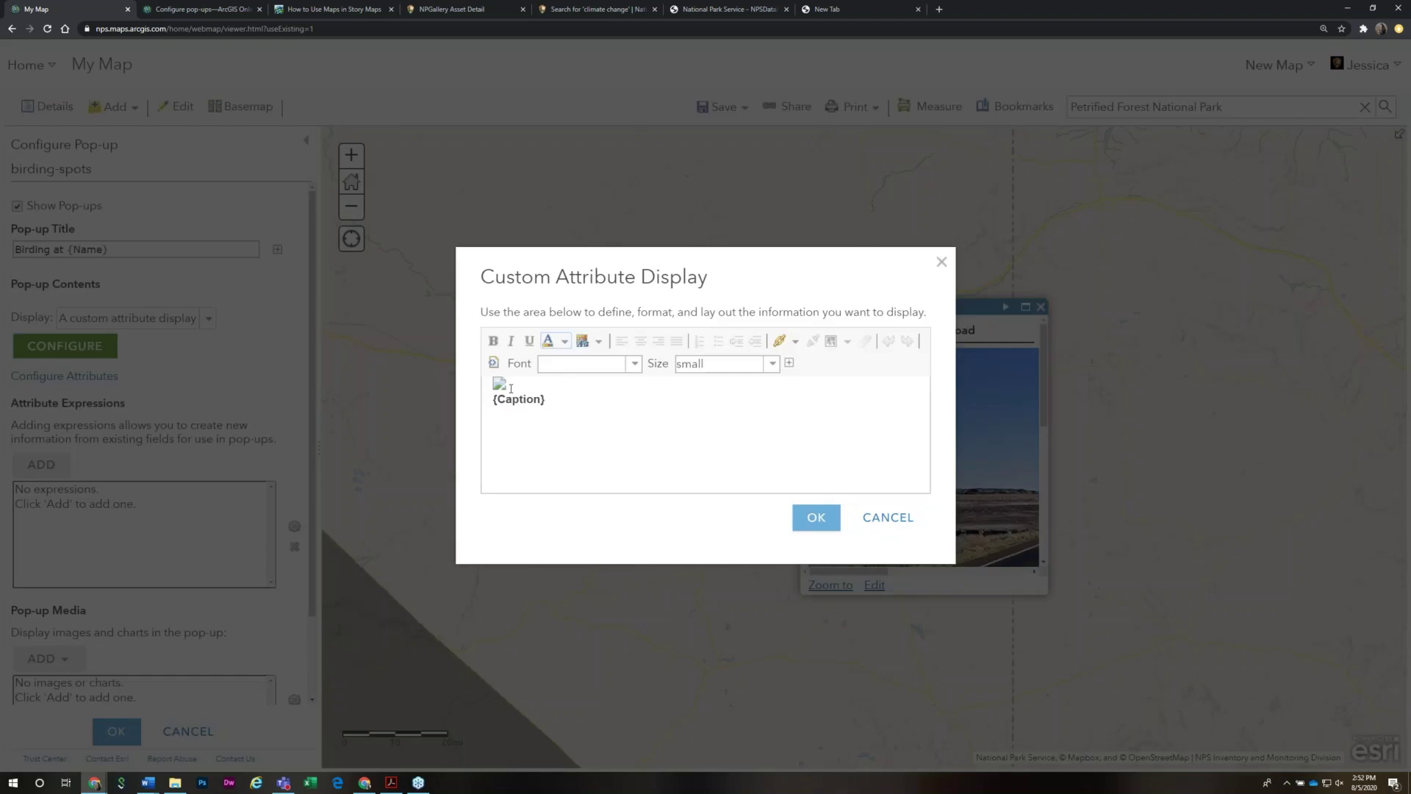
click(494, 364)
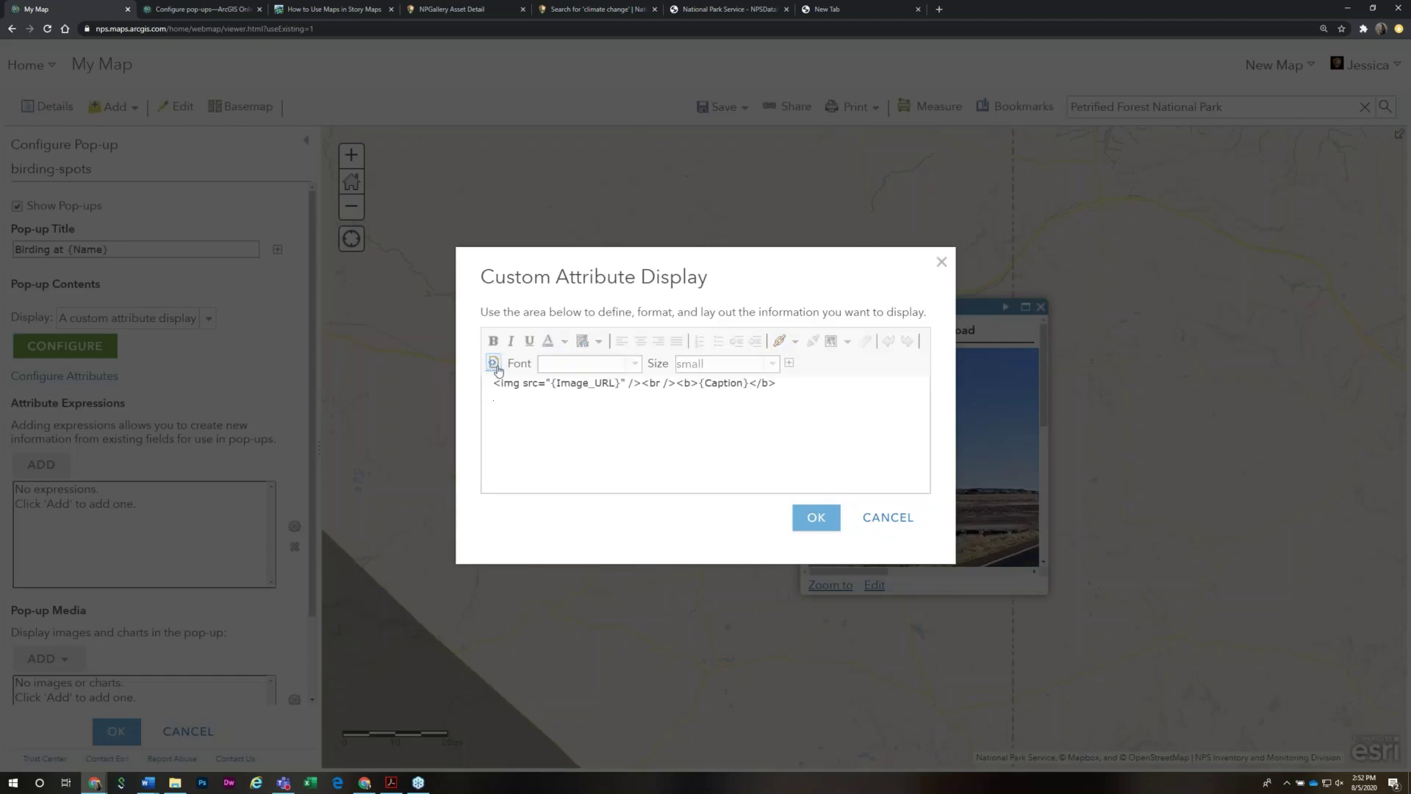
click(626, 383)
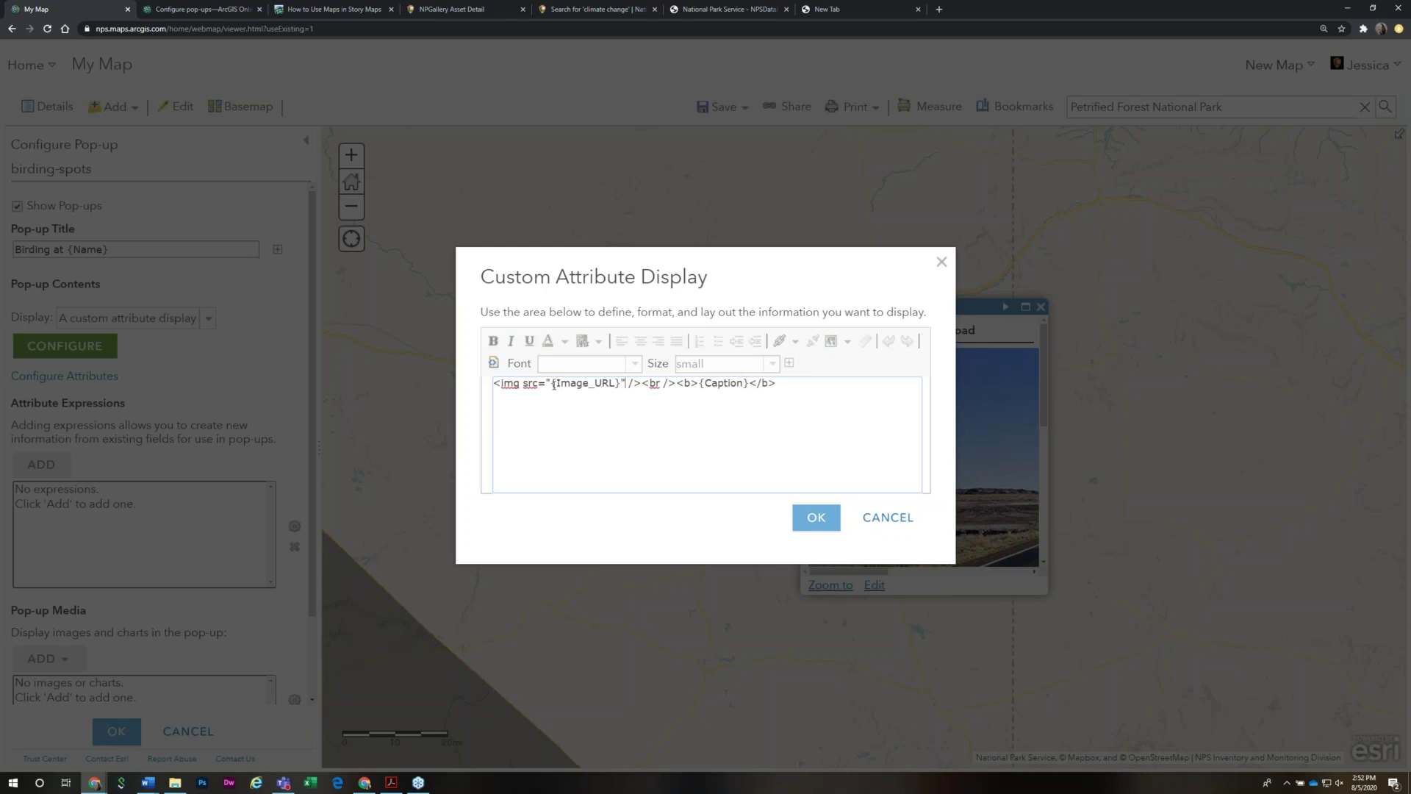
text(width= )
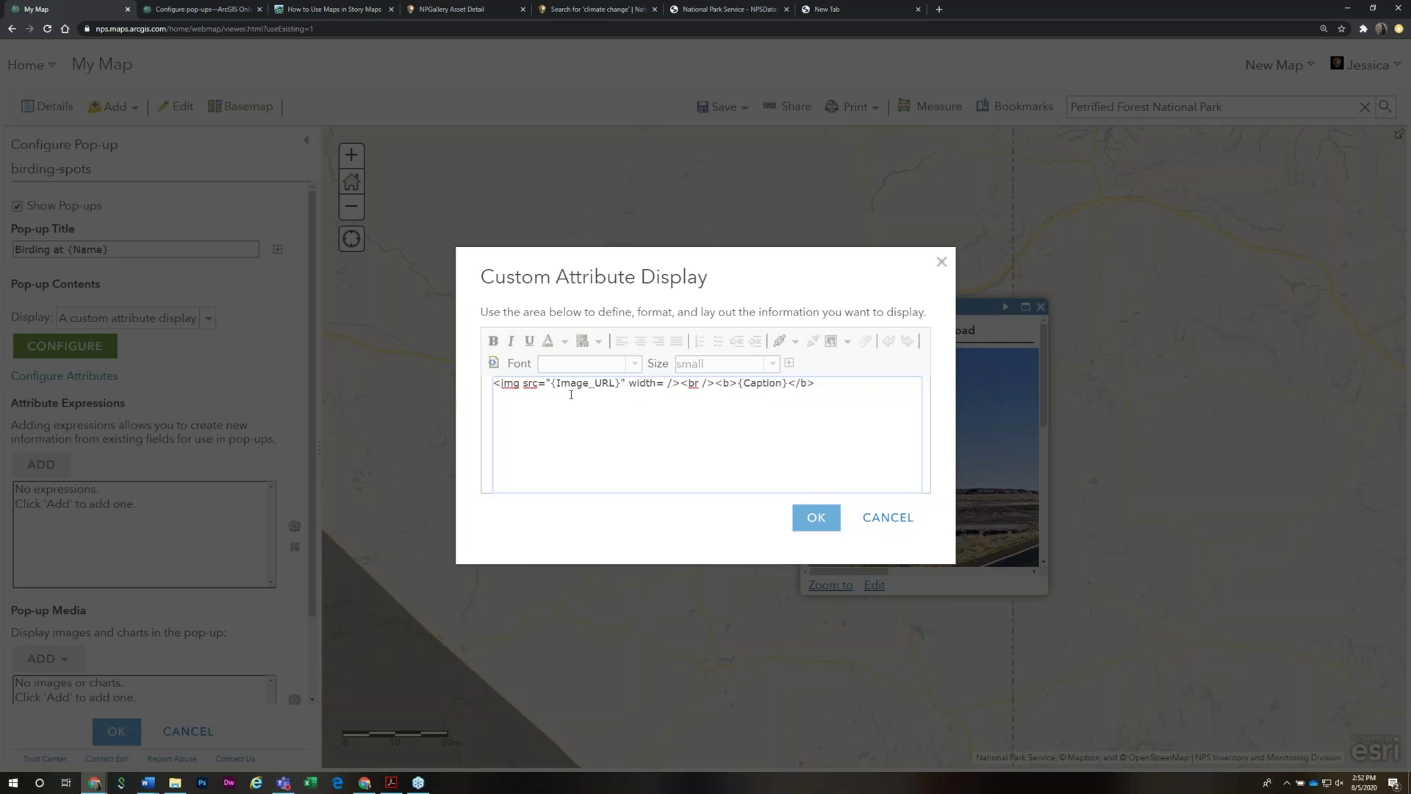
text("100")
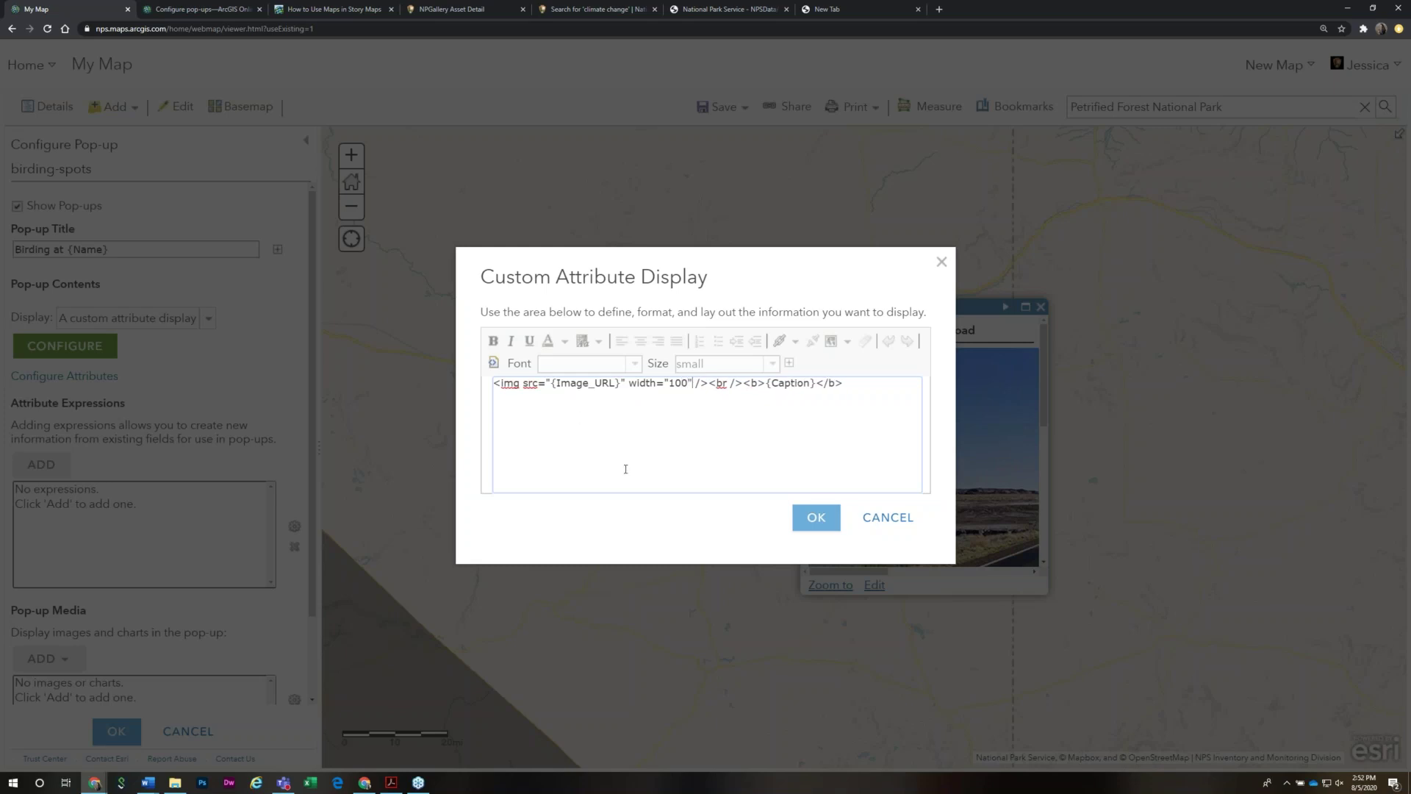
click(809, 518)
click(132, 732)
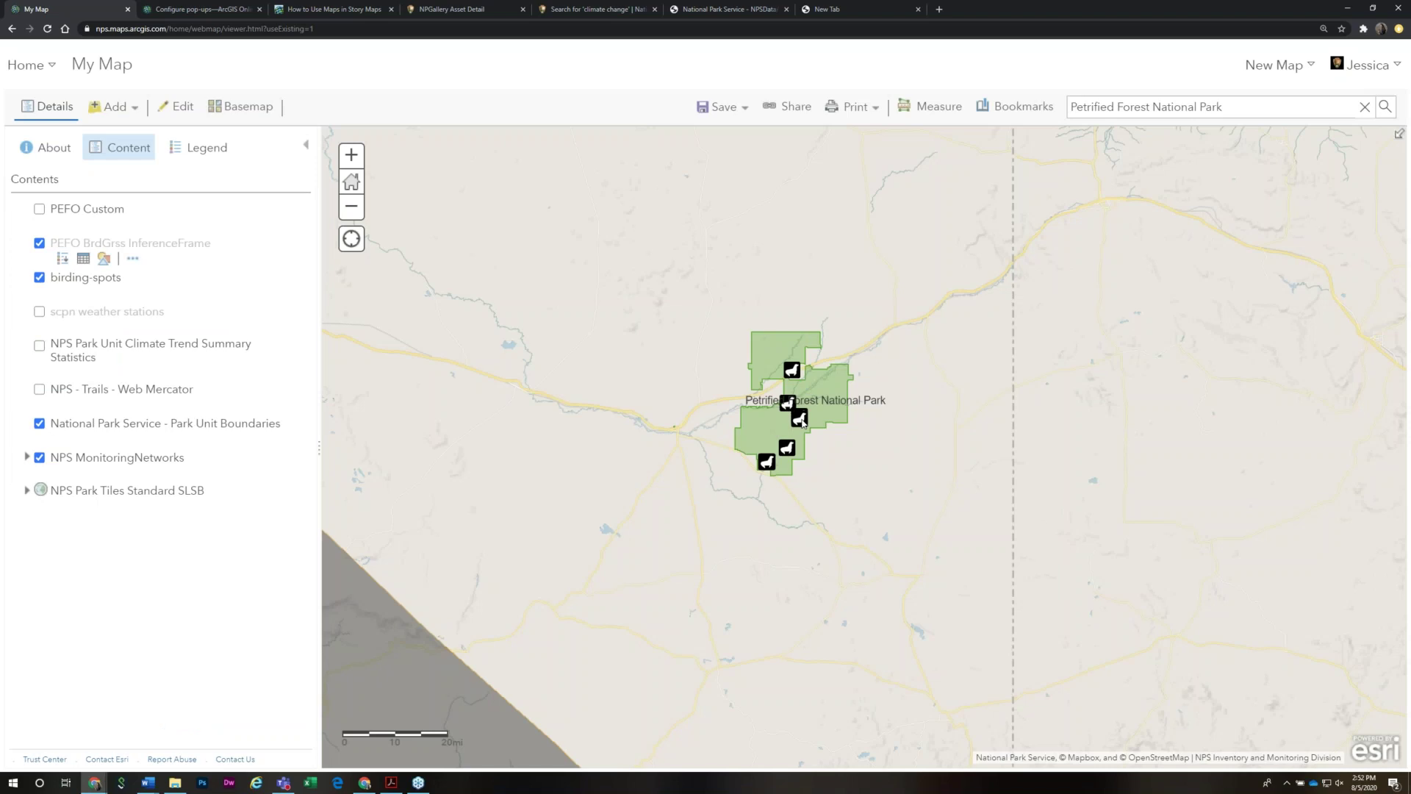
Check the Blue Mesa Pullout pop-up on the map and review the media types offered in the birding-spots pop-up configuration
click(801, 419)
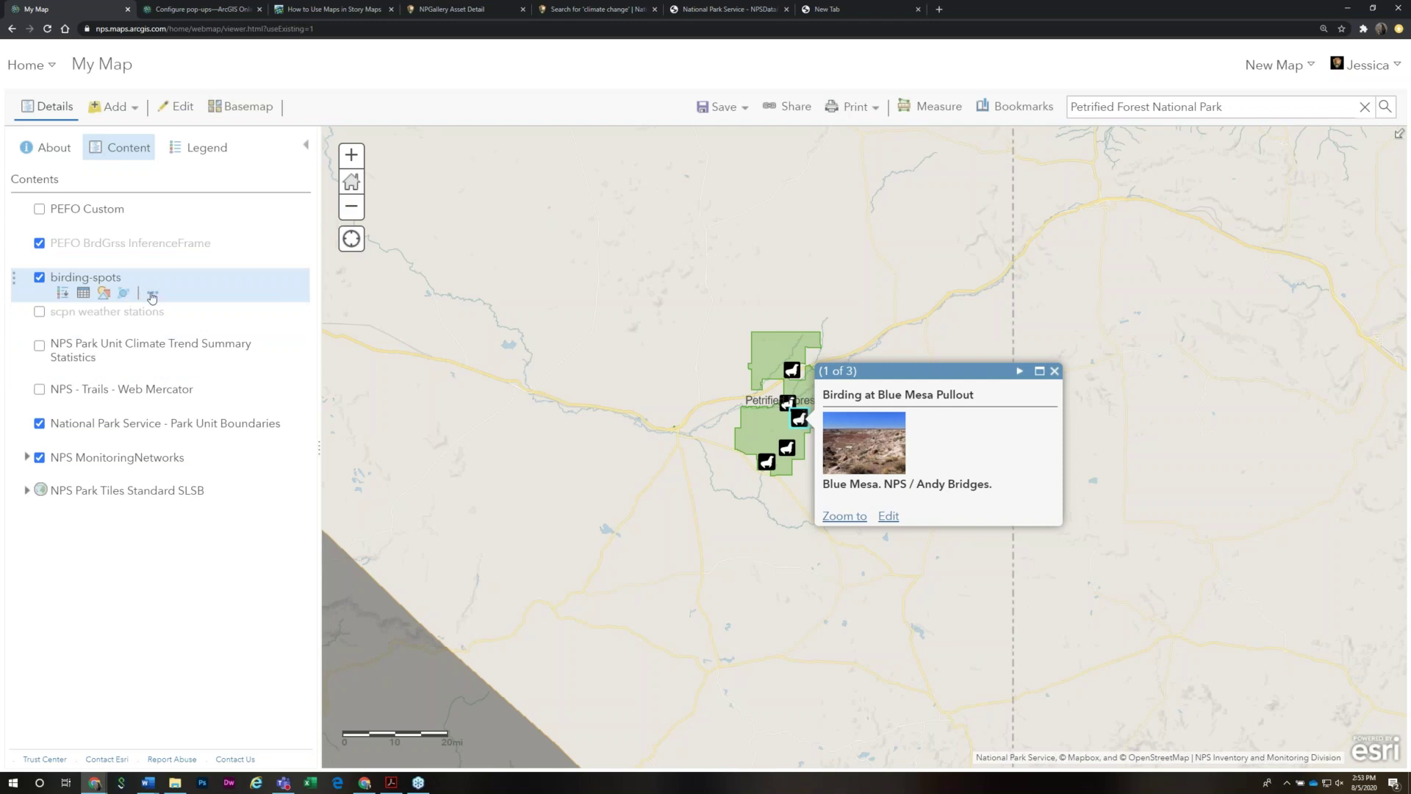
click(152, 326)
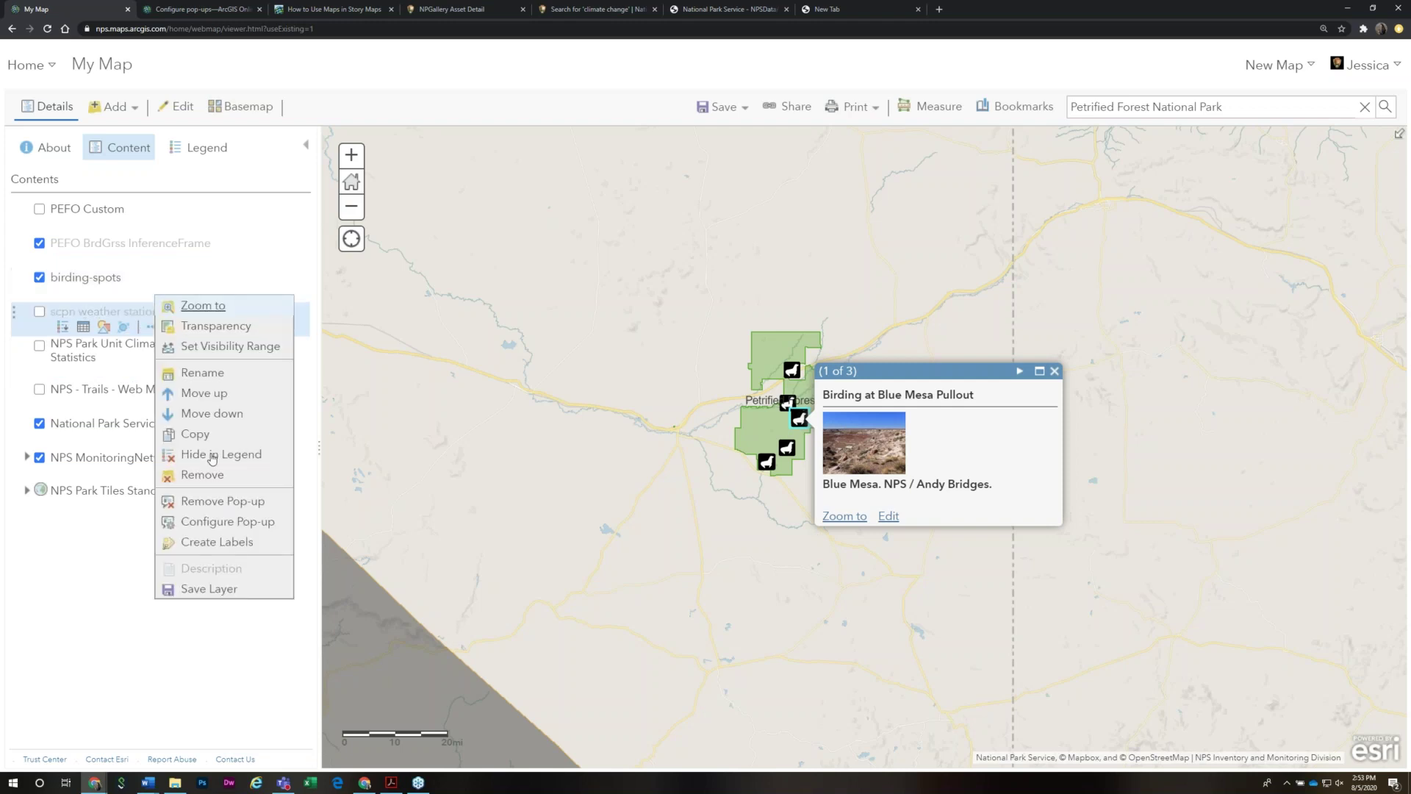
click(230, 524)
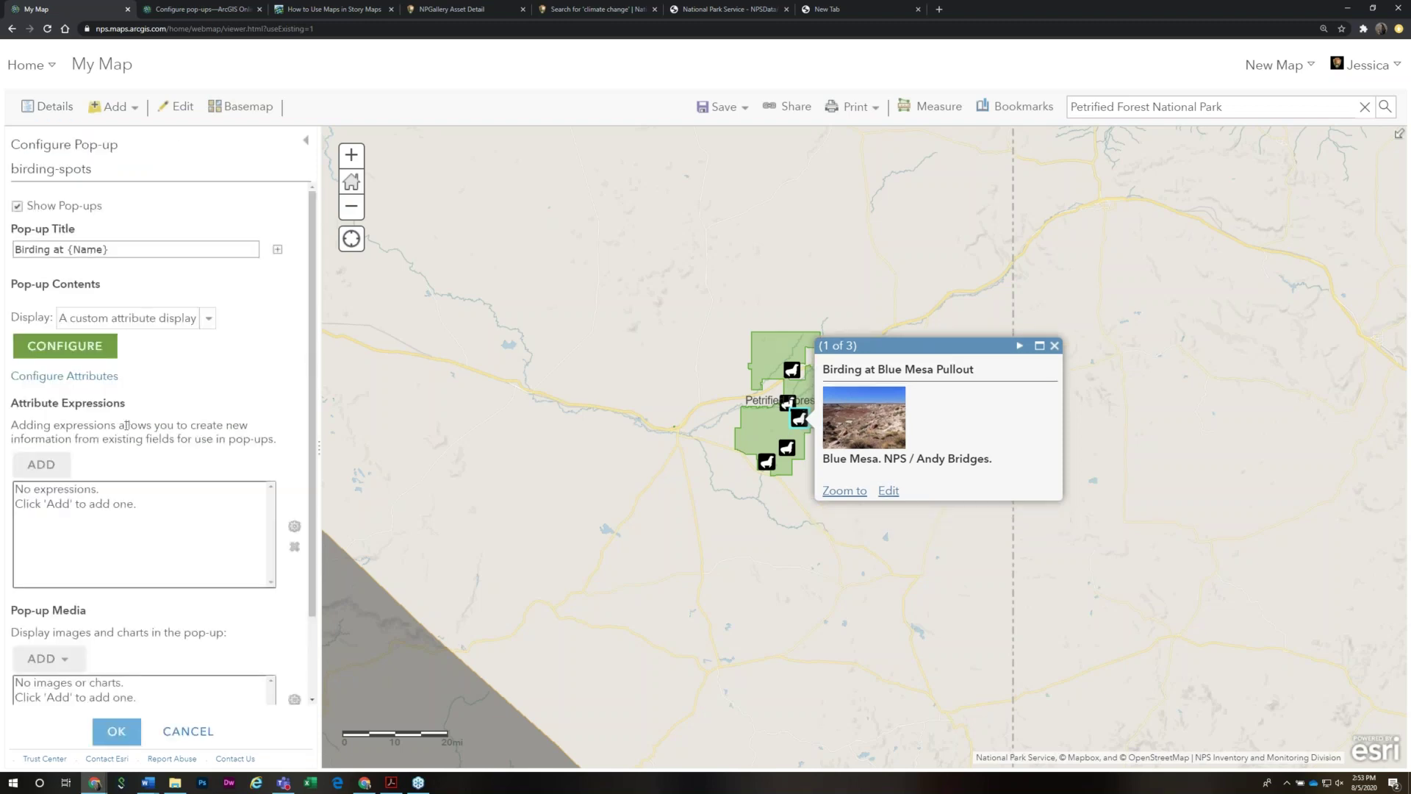
scroll(125, 419, down, 1)
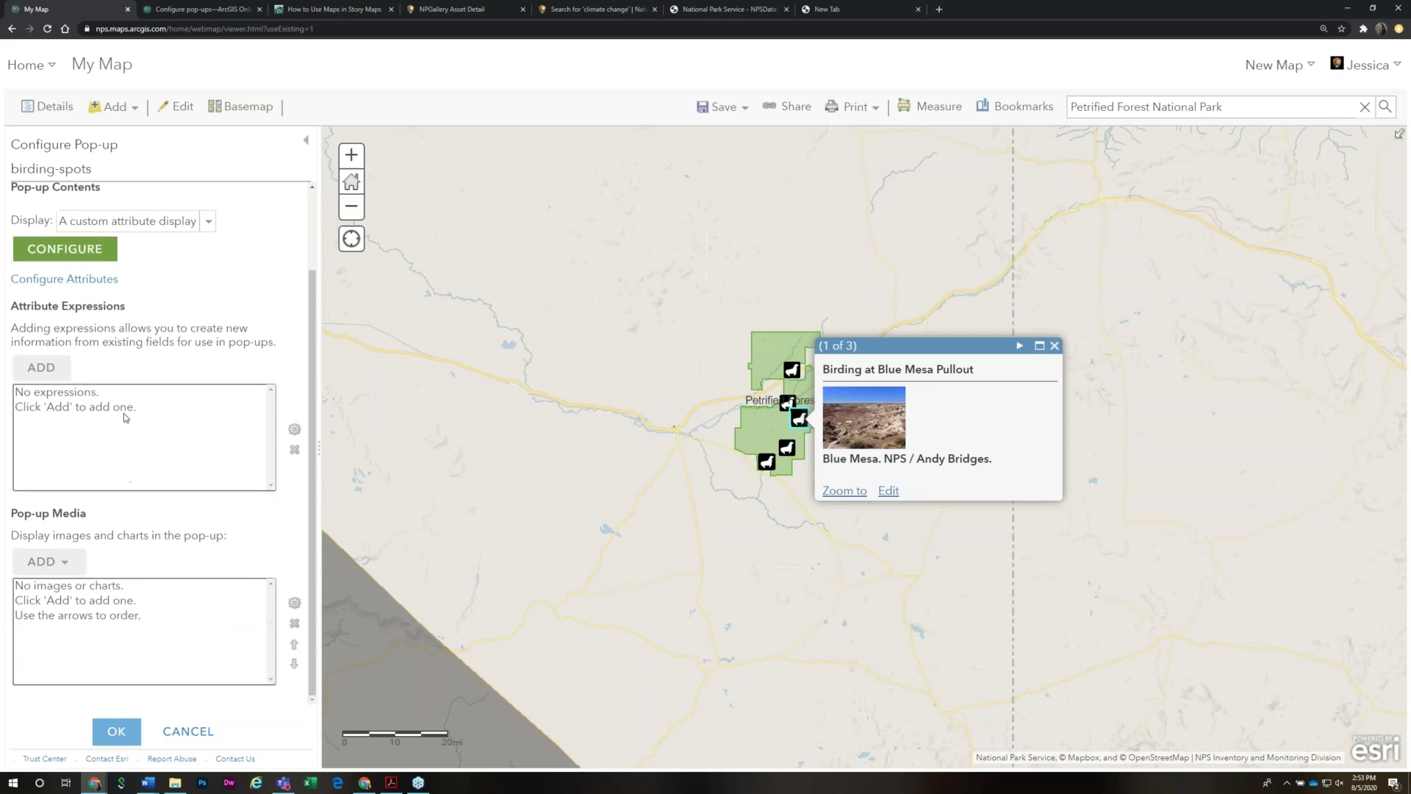
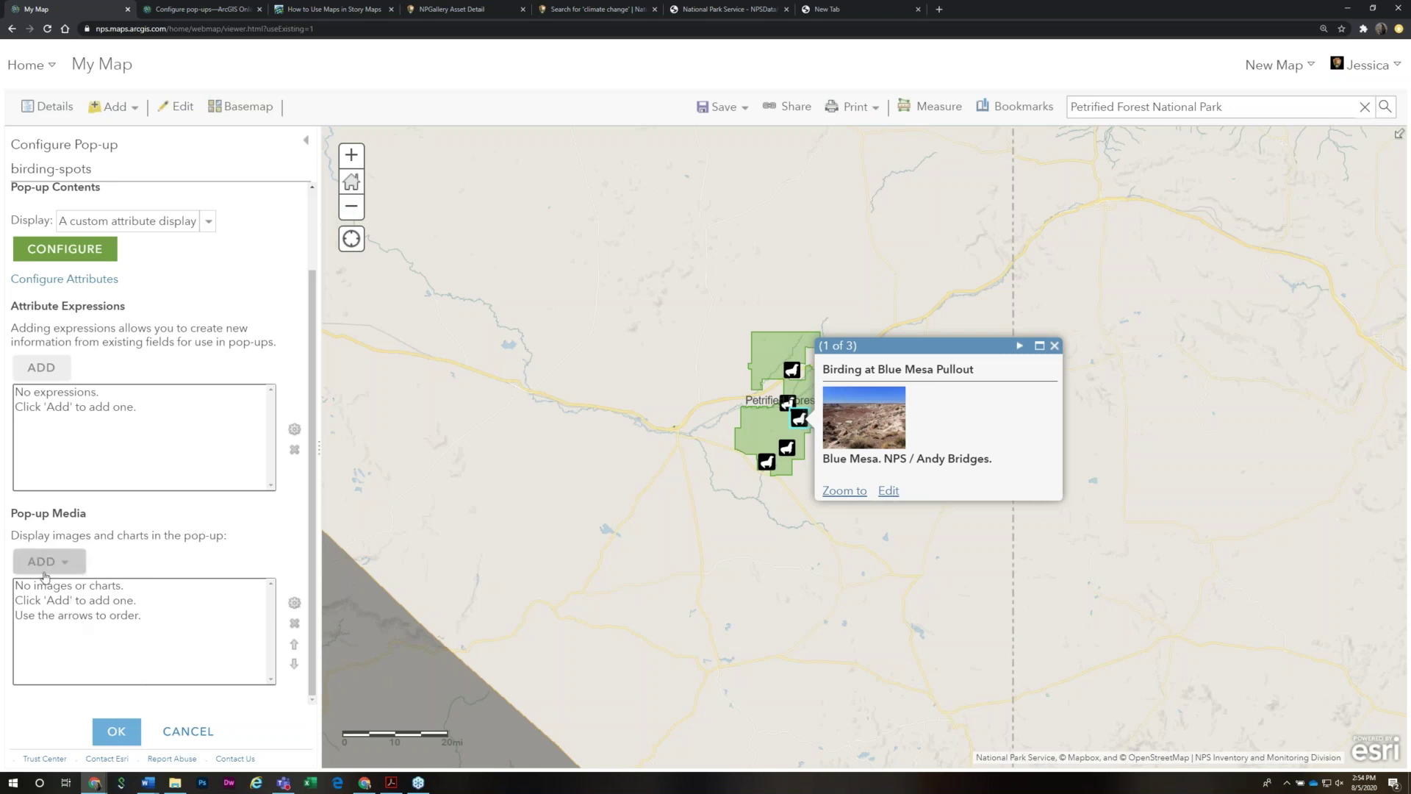
click(65, 564)
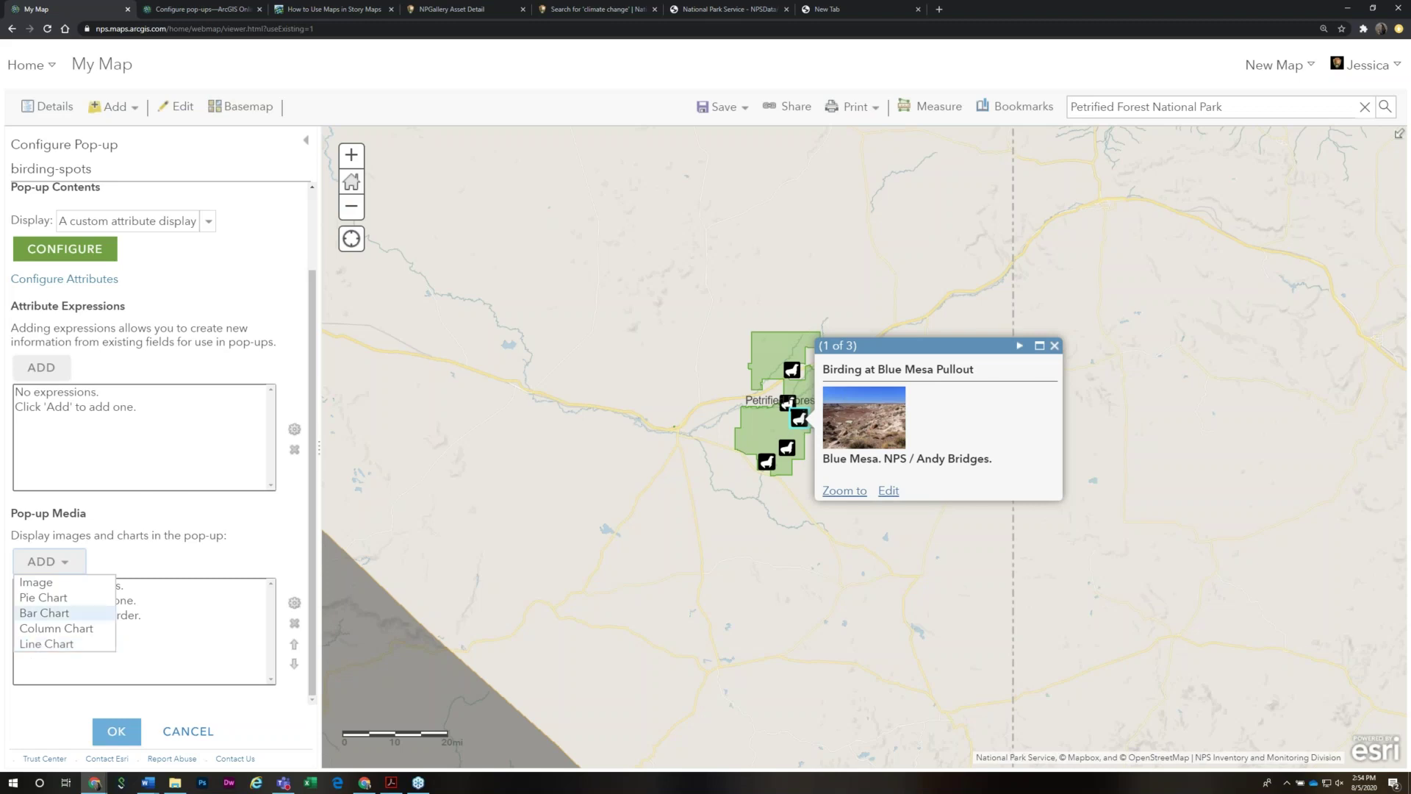
click(204, 735)
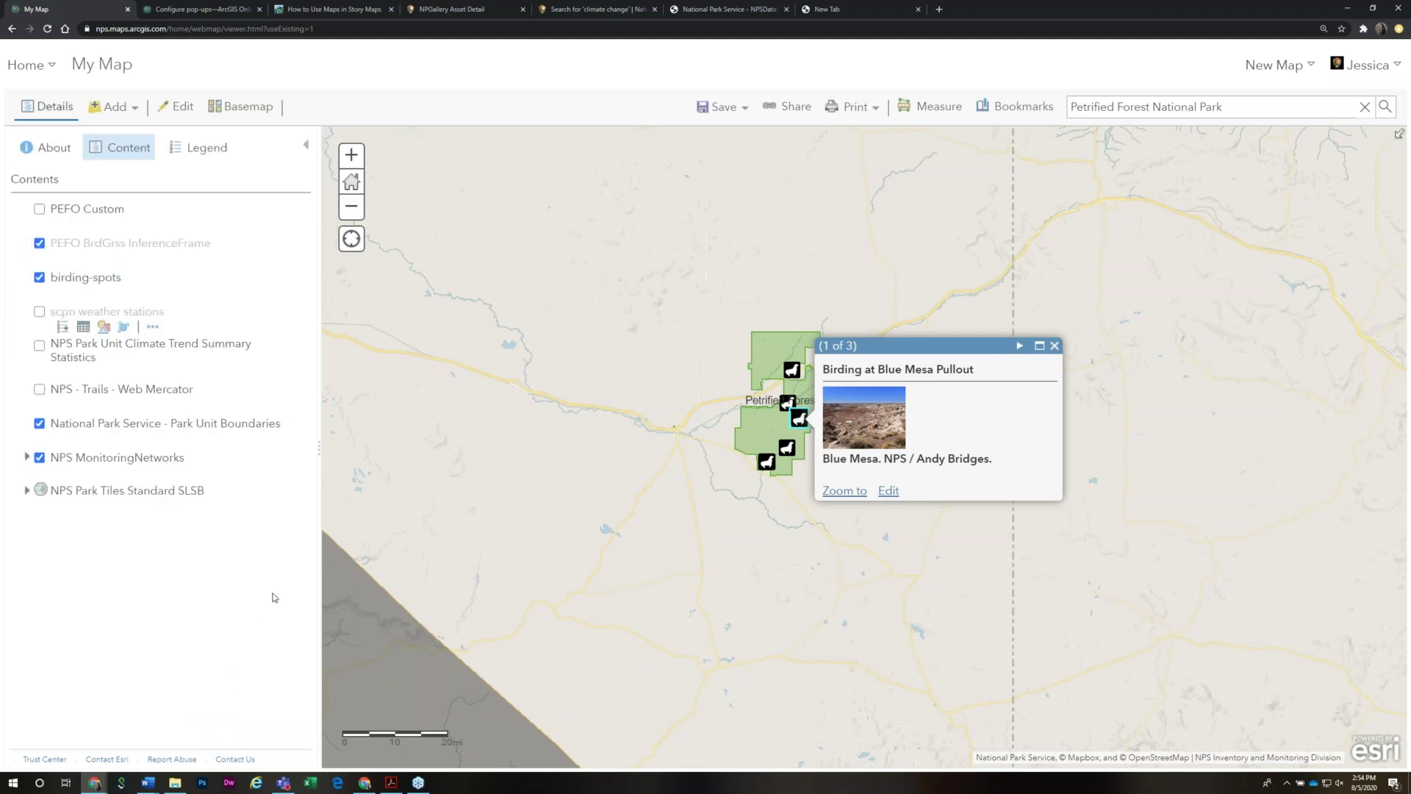
Open the recent map Harbor Seal Locations 2019, discarding the unsaved changes to the current map
click(1305, 67)
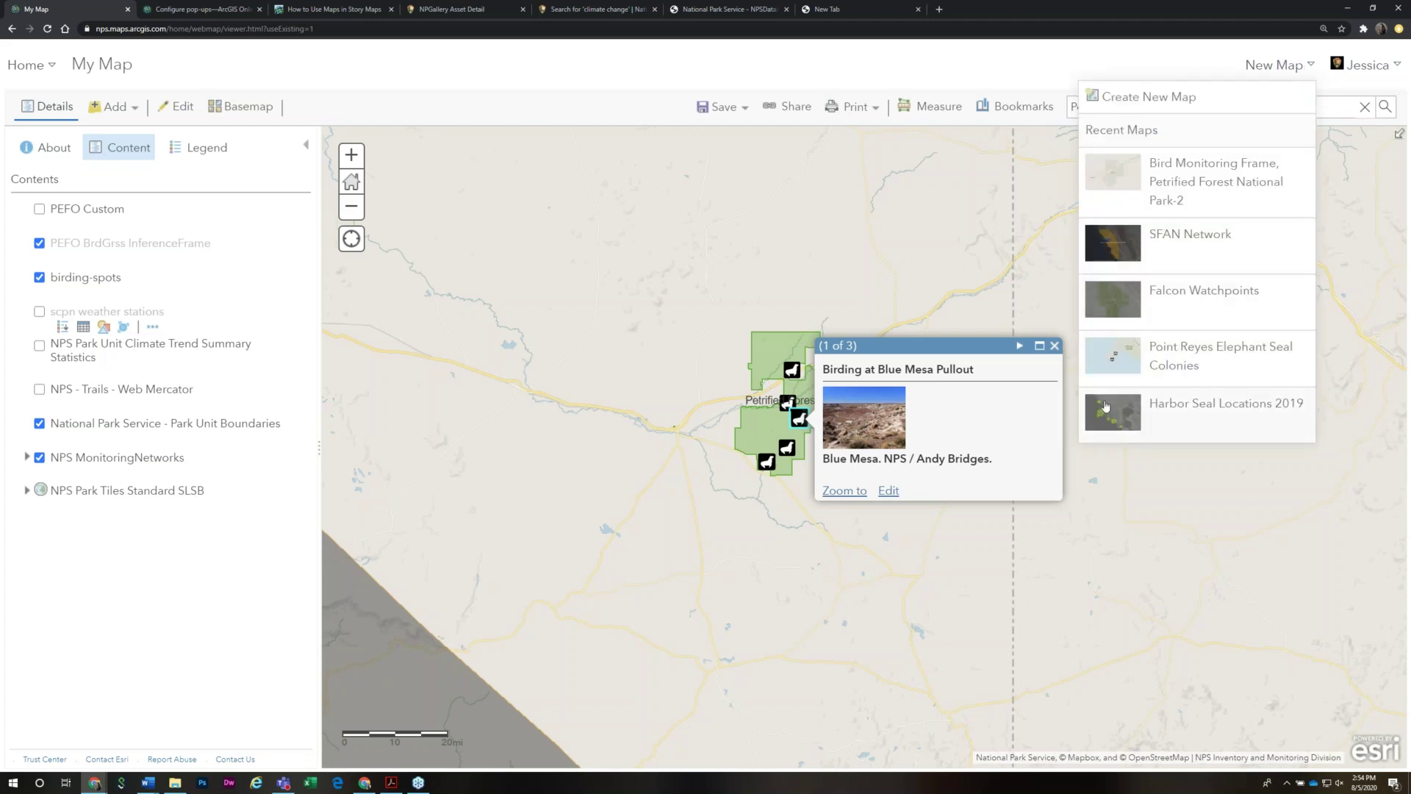
right_click(1182, 409)
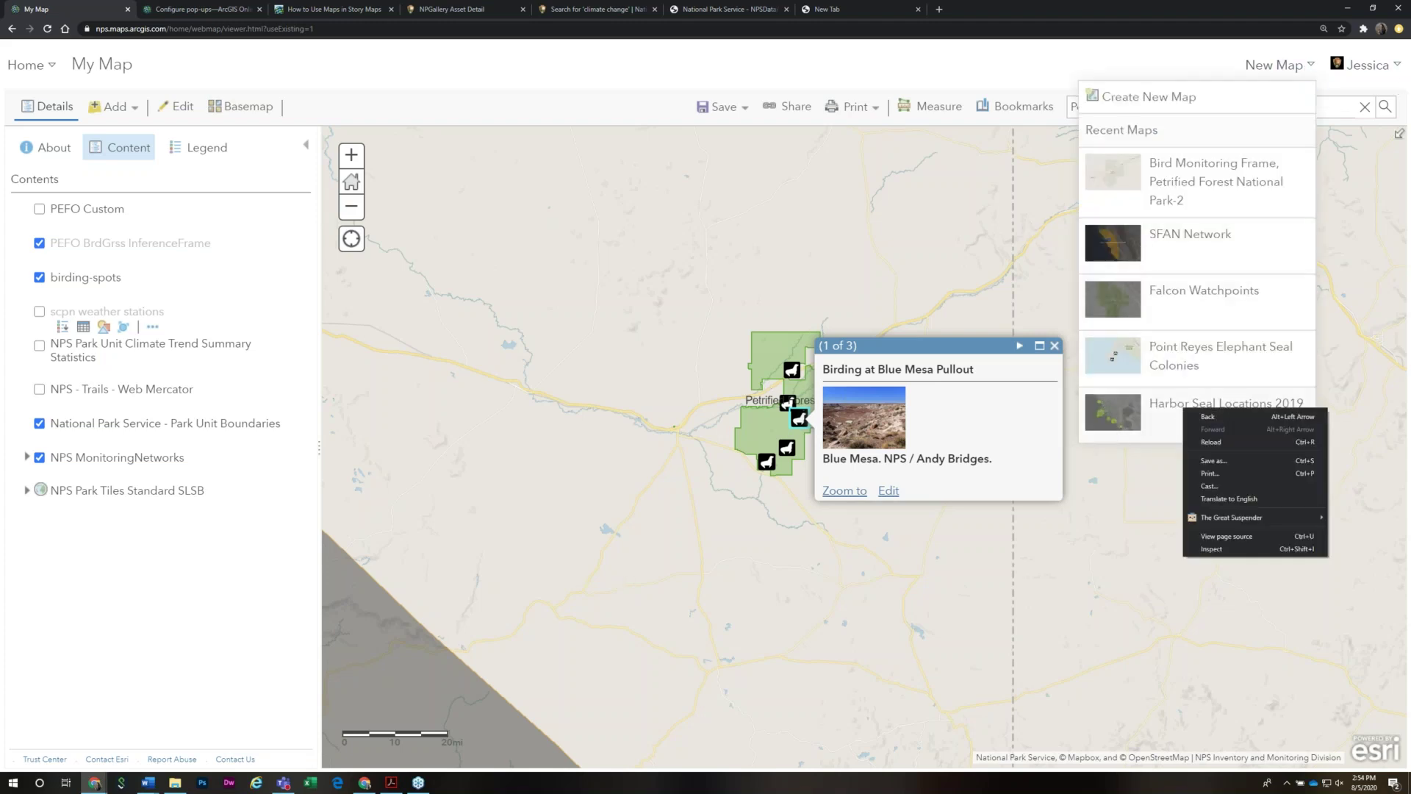
click(1131, 419)
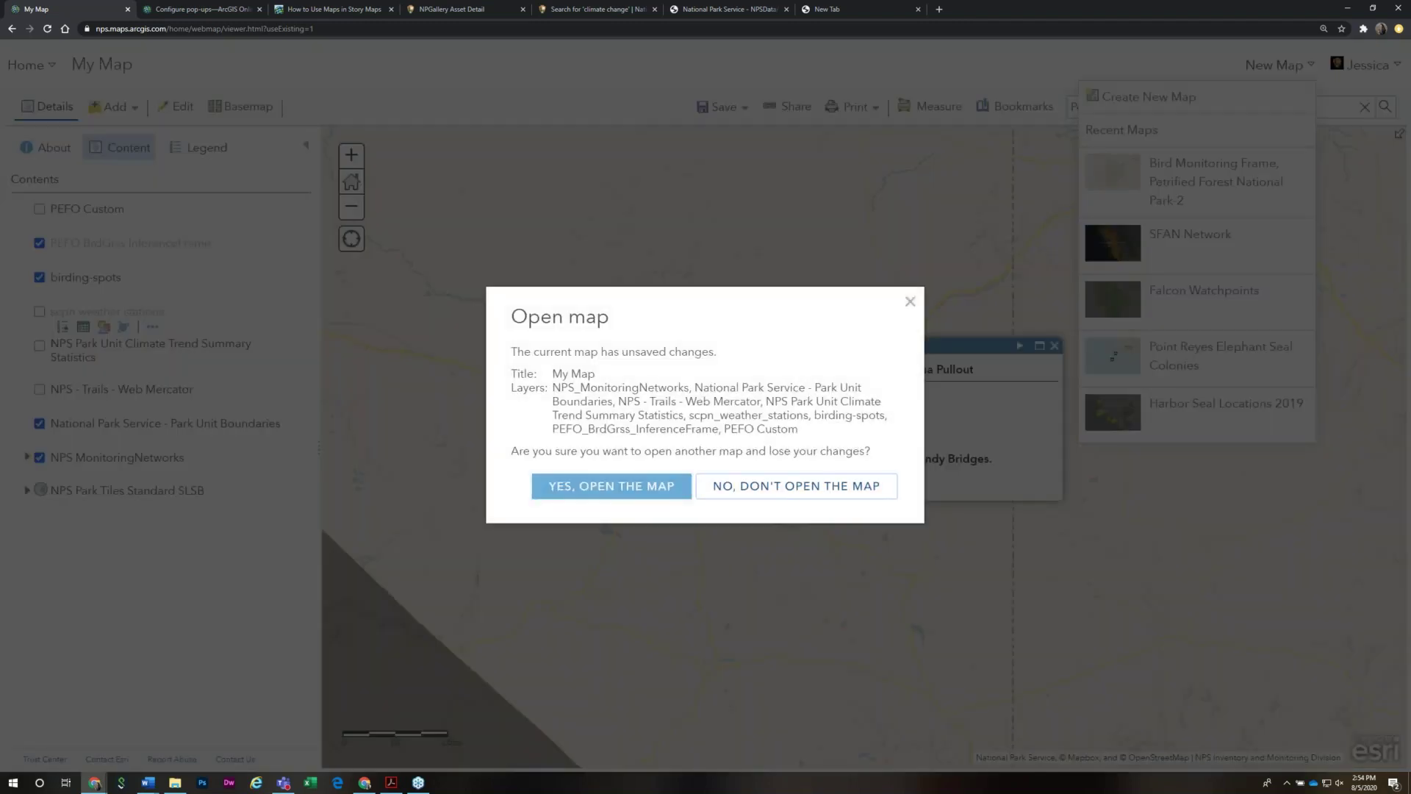
click(624, 499)
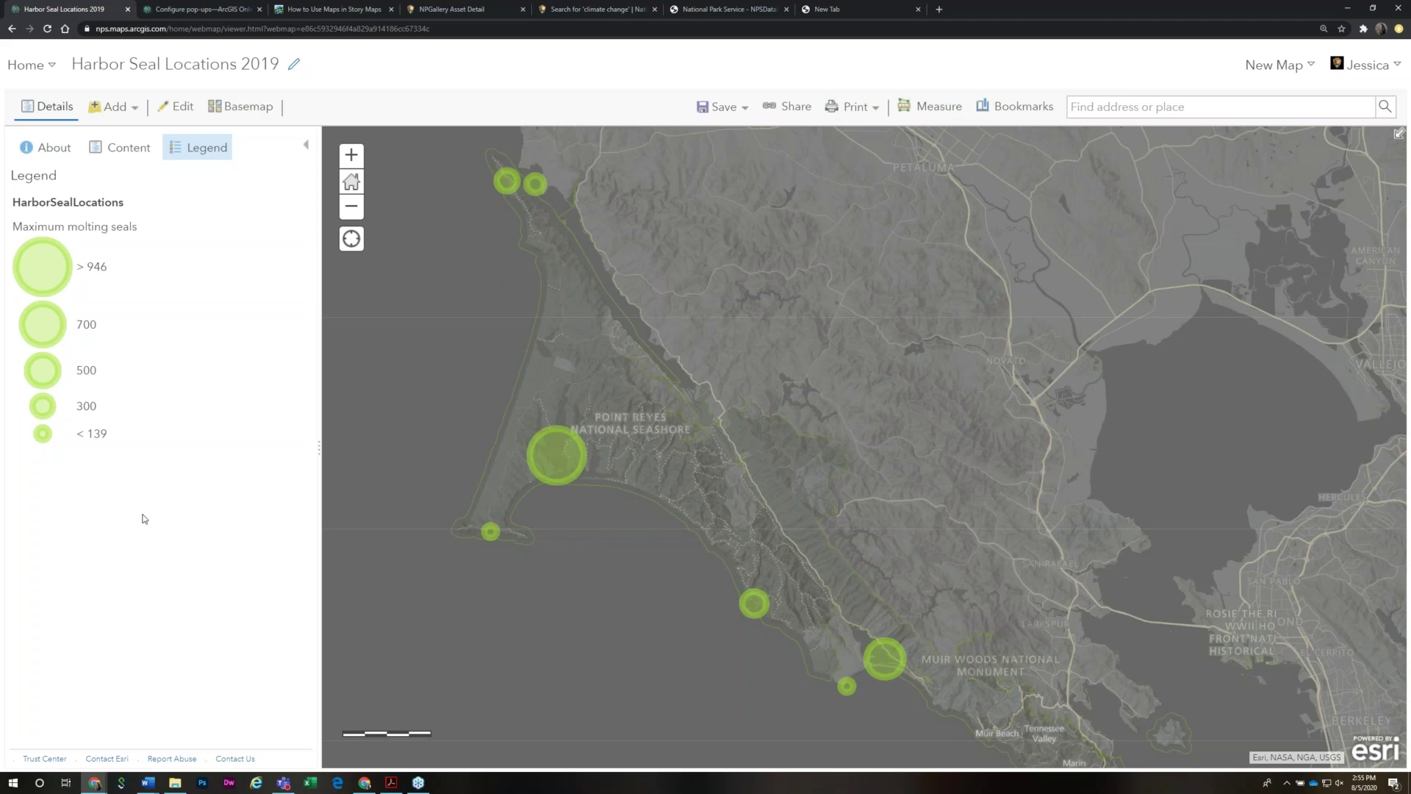
Examine the max count comparison chart in the Drakes Estero seal location's pop-up and close the pop-up
click(572, 472)
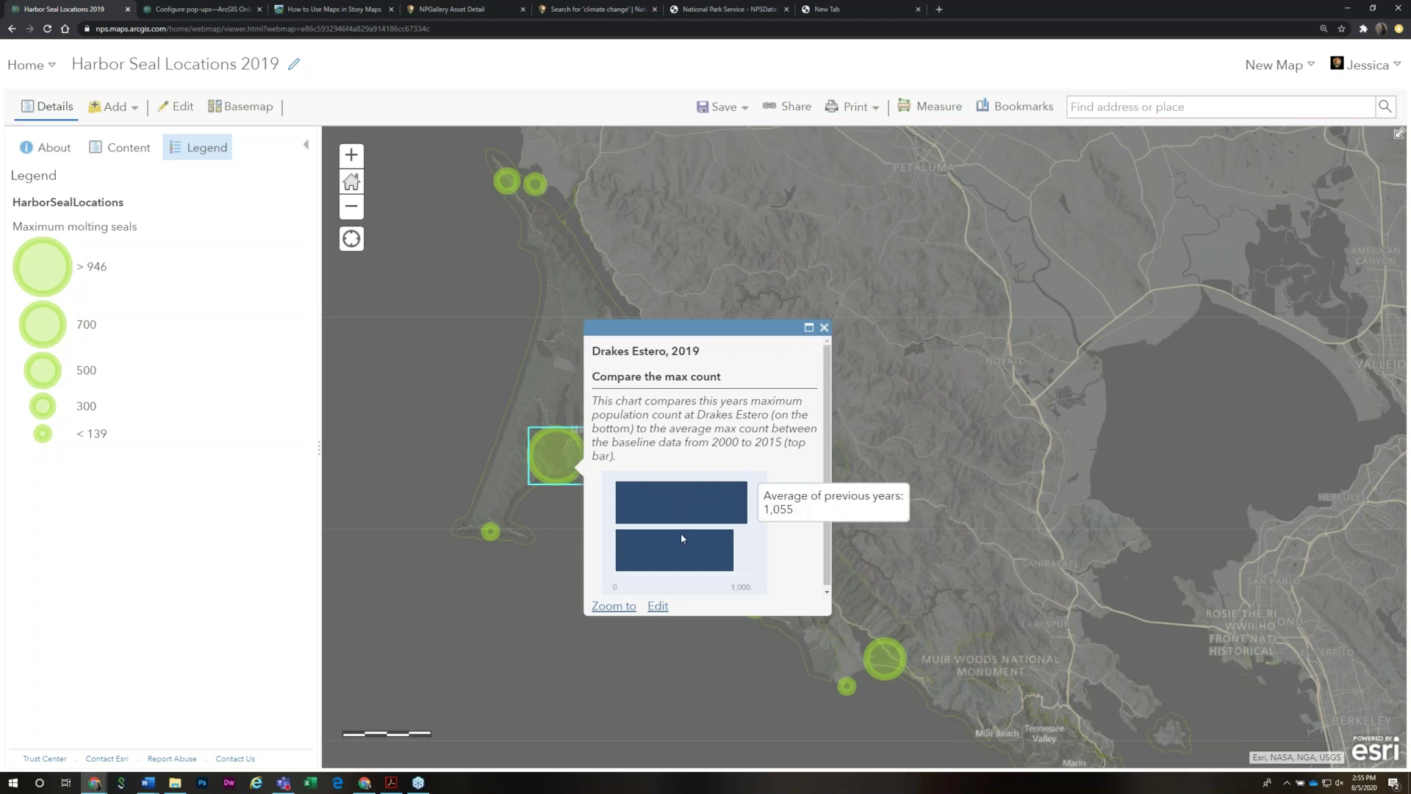
mouse_move(679, 497)
mouse_move(685, 555)
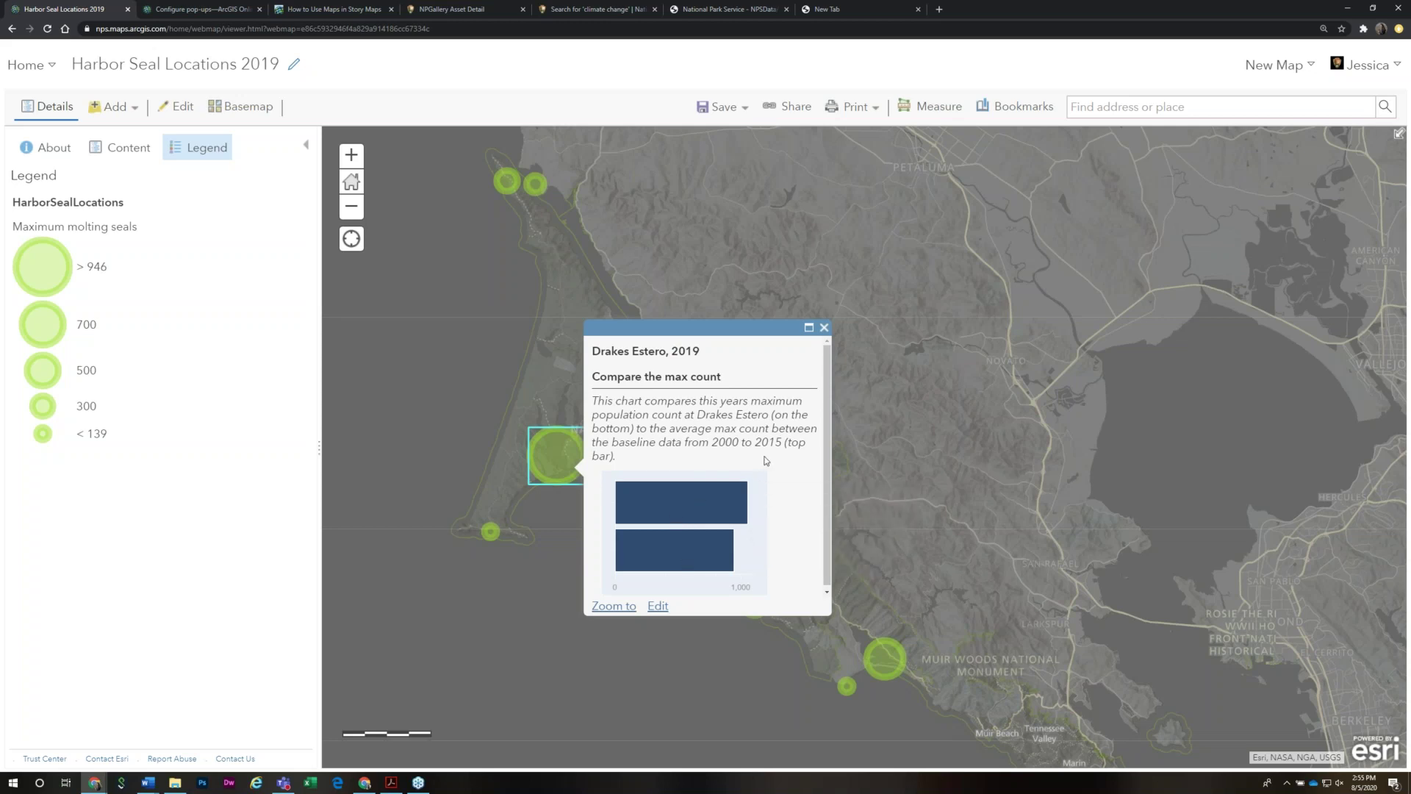
click(824, 329)
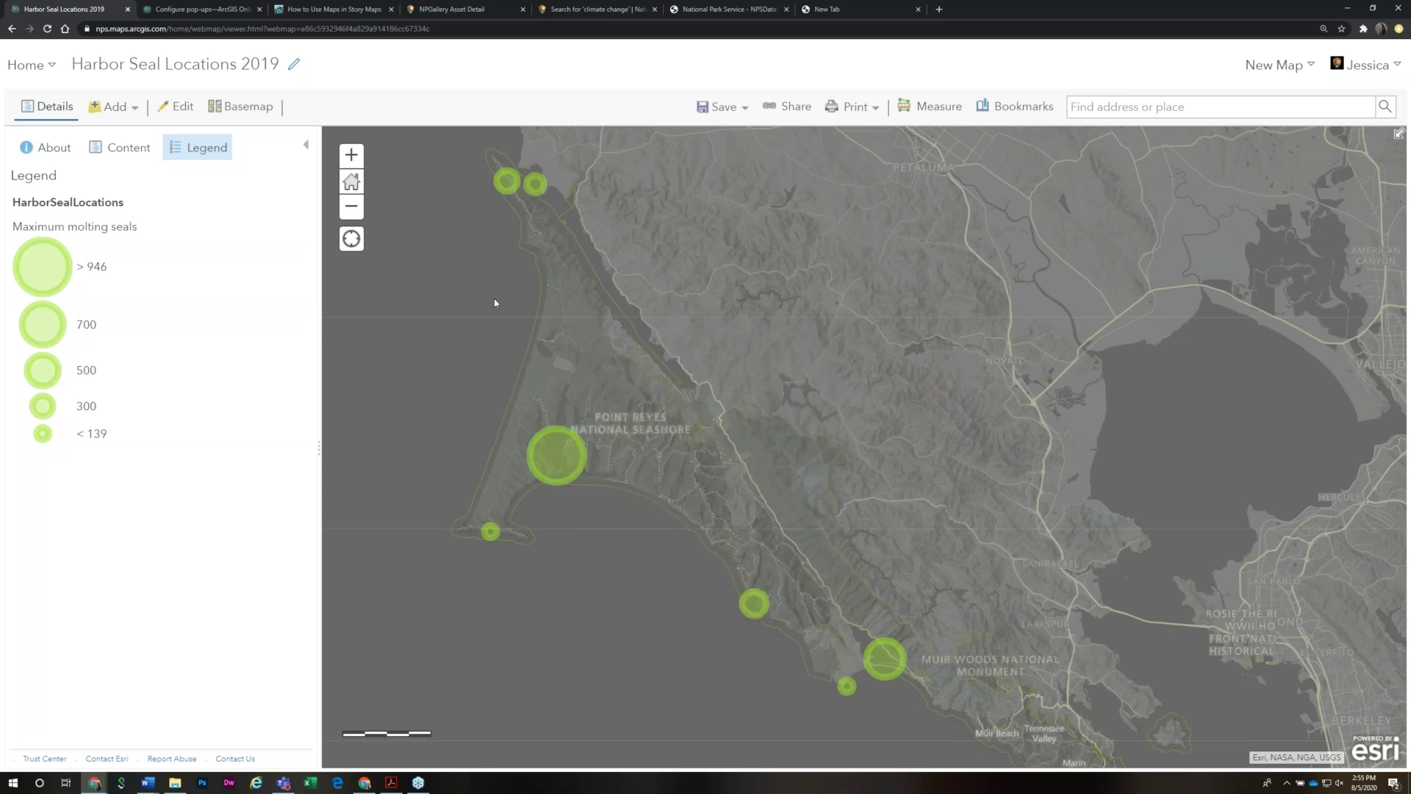
Return to the blank My Map, start saving it and enter the title Test Web Map
click(14, 31)
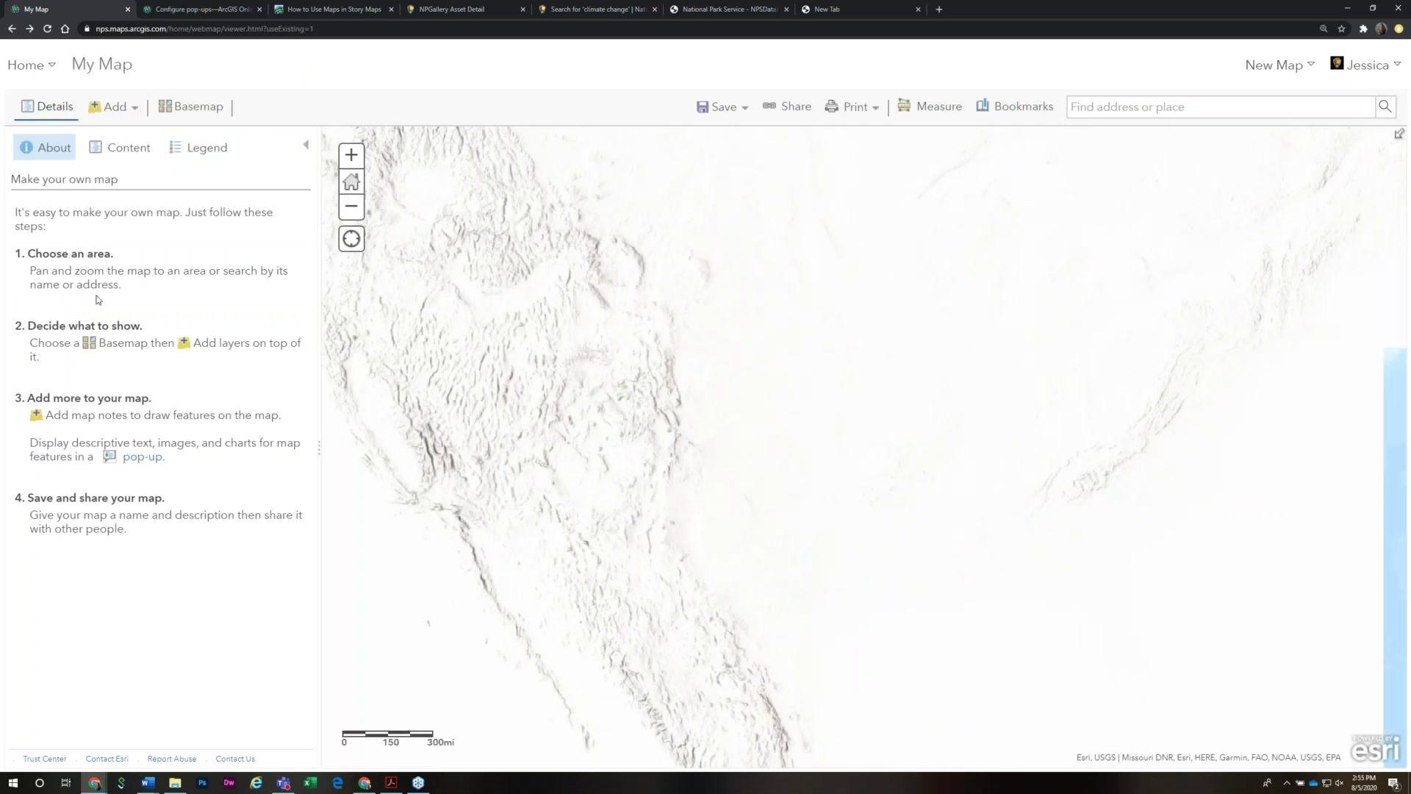
click(125, 147)
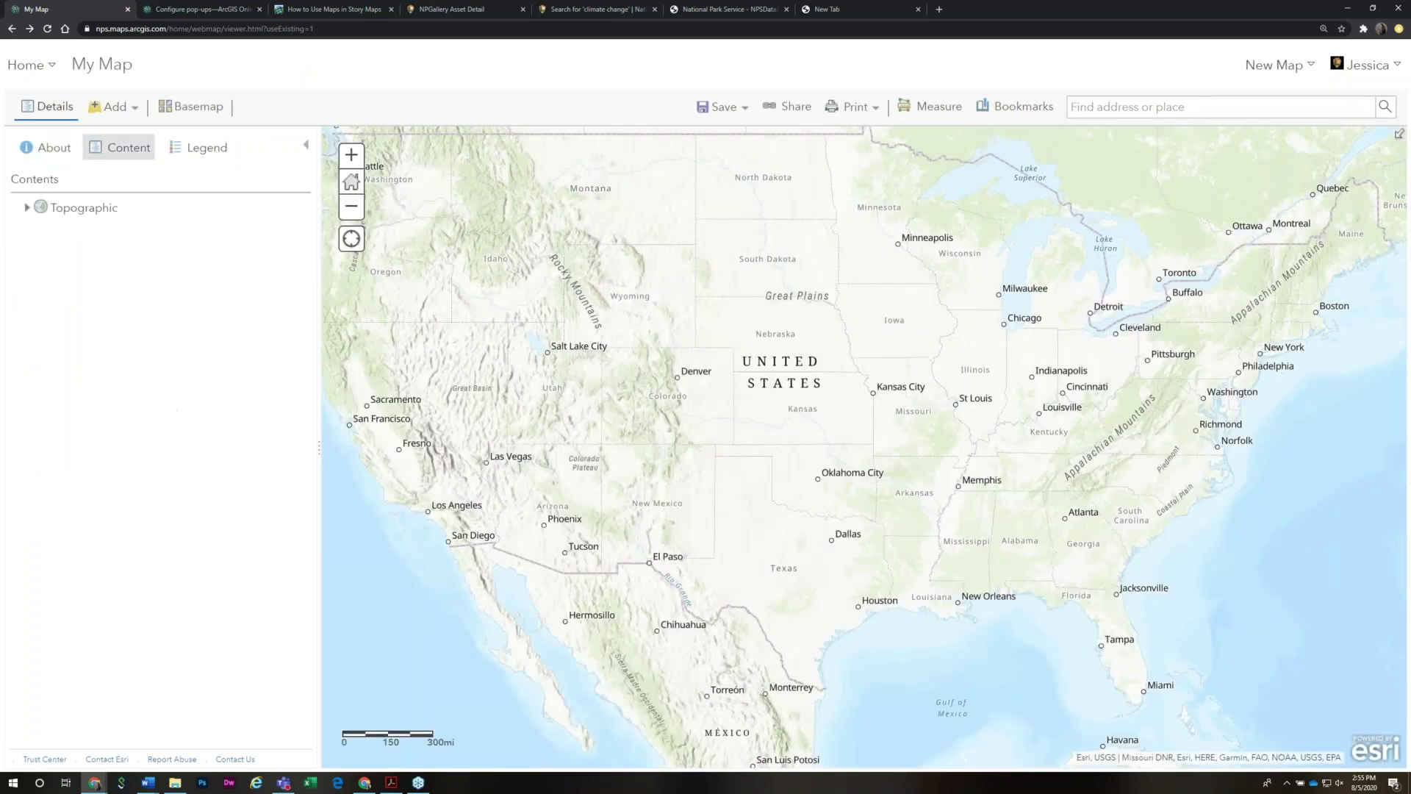
click(722, 107)
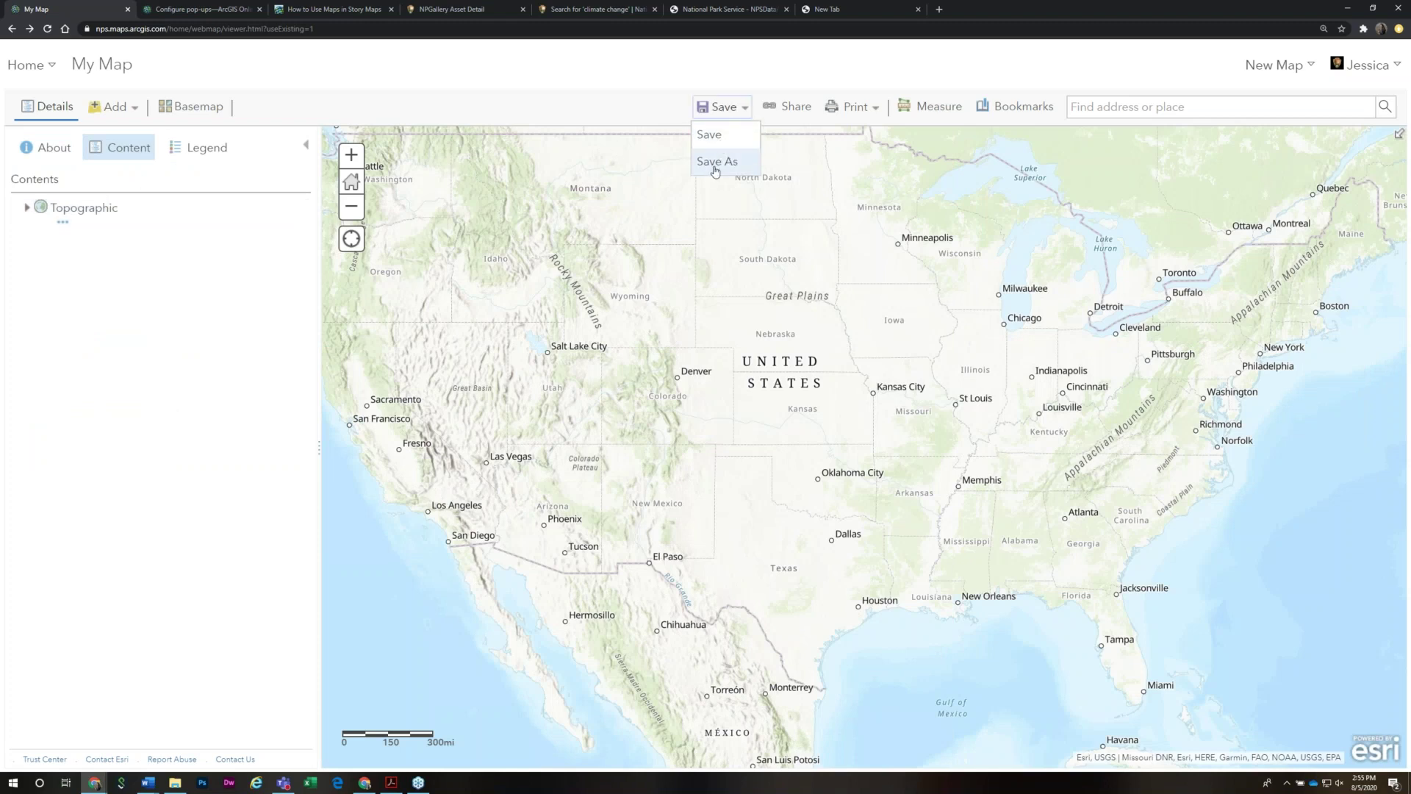
click(712, 139)
click(647, 371)
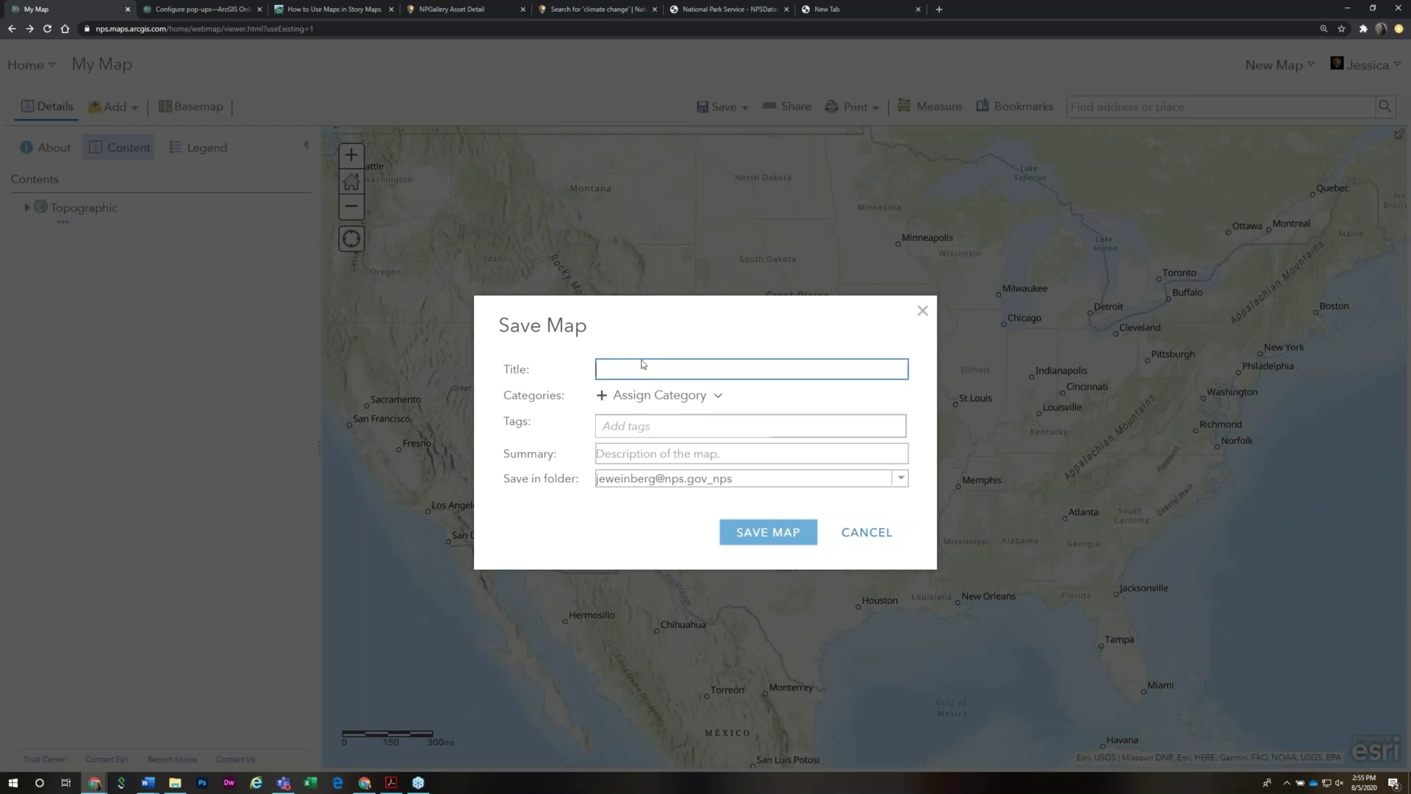
text(Test Web Map)
Add the tag test to the map's save details and save the map
click(700, 402)
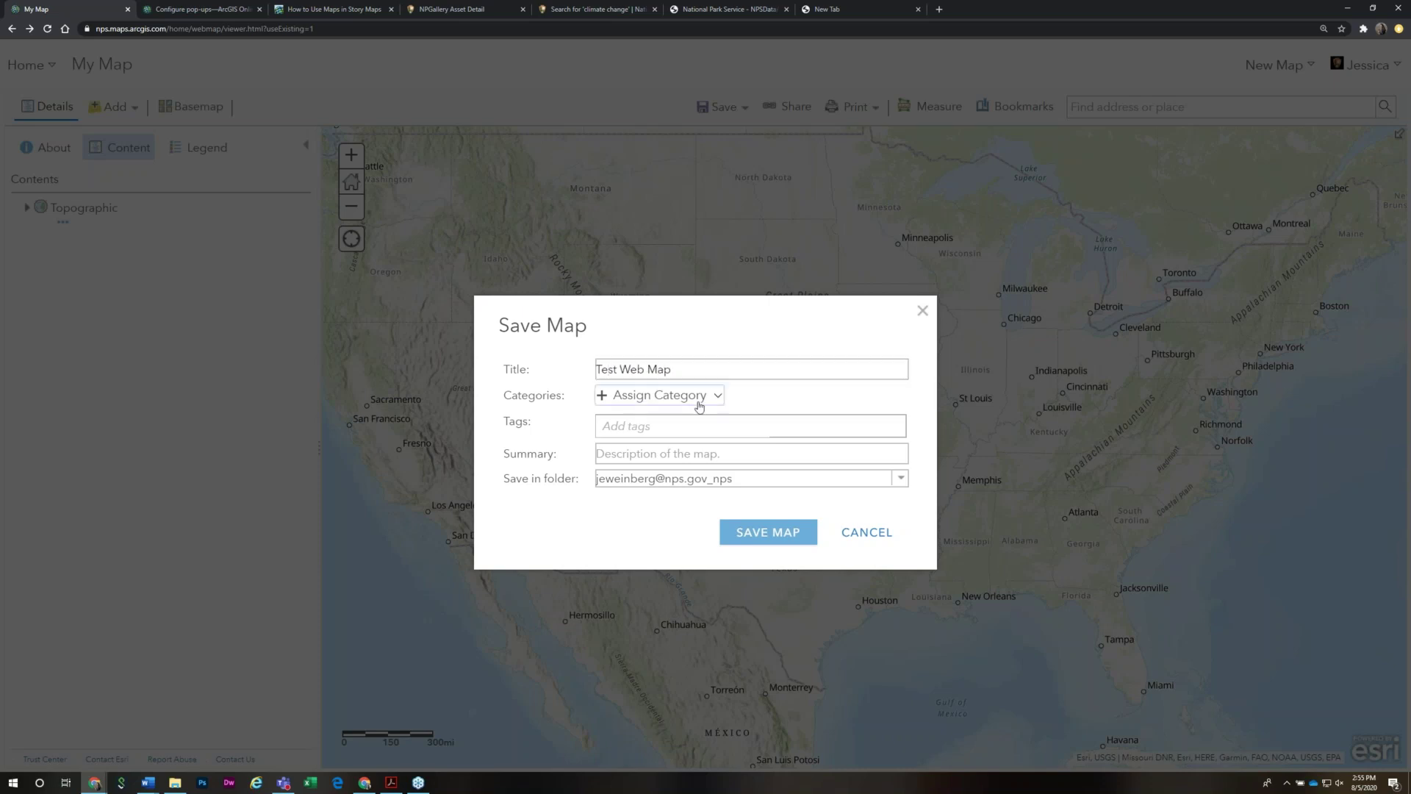
click(700, 404)
click(660, 428)
text(test)
click(632, 450)
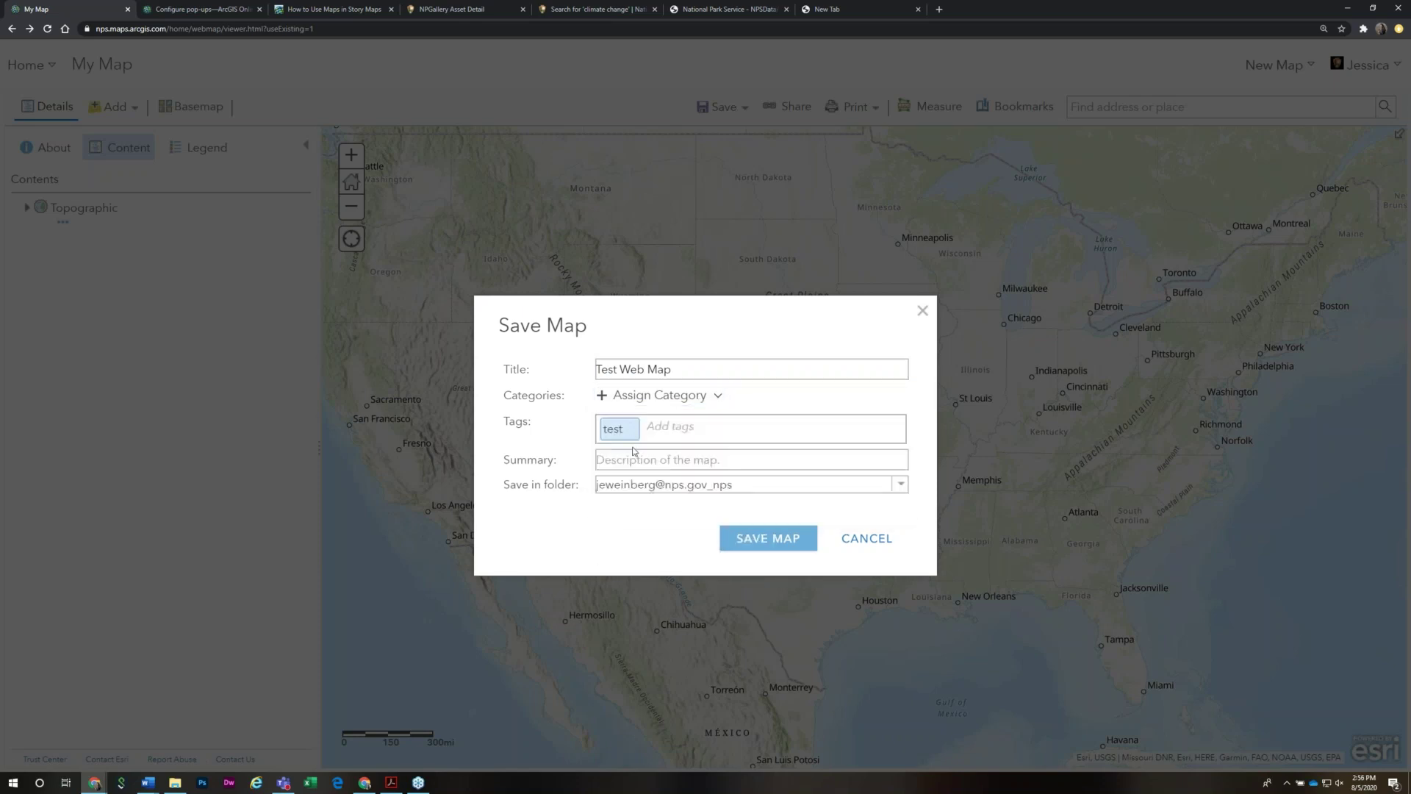
click(784, 543)
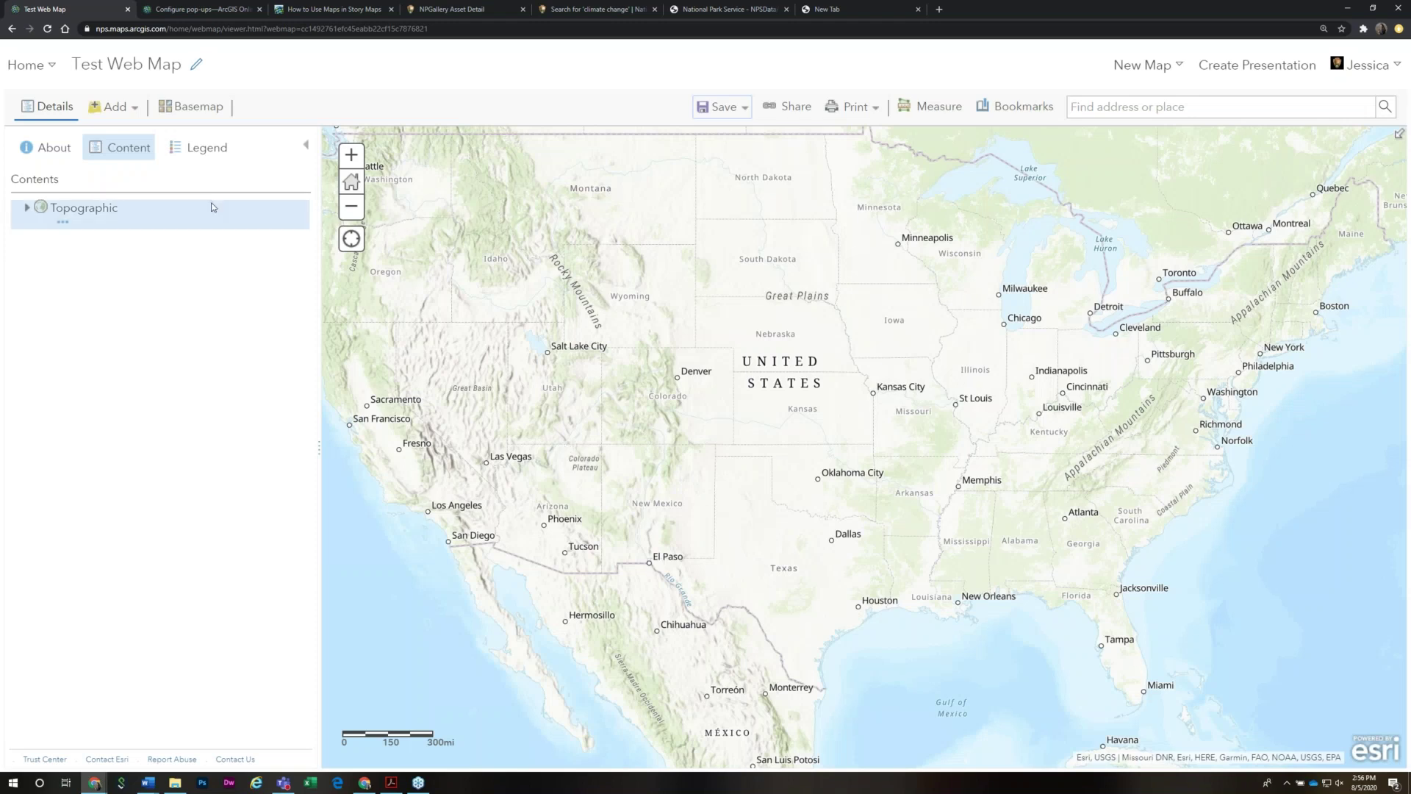
Review the sharing options for Test Web Map and close them without changing anything
click(795, 107)
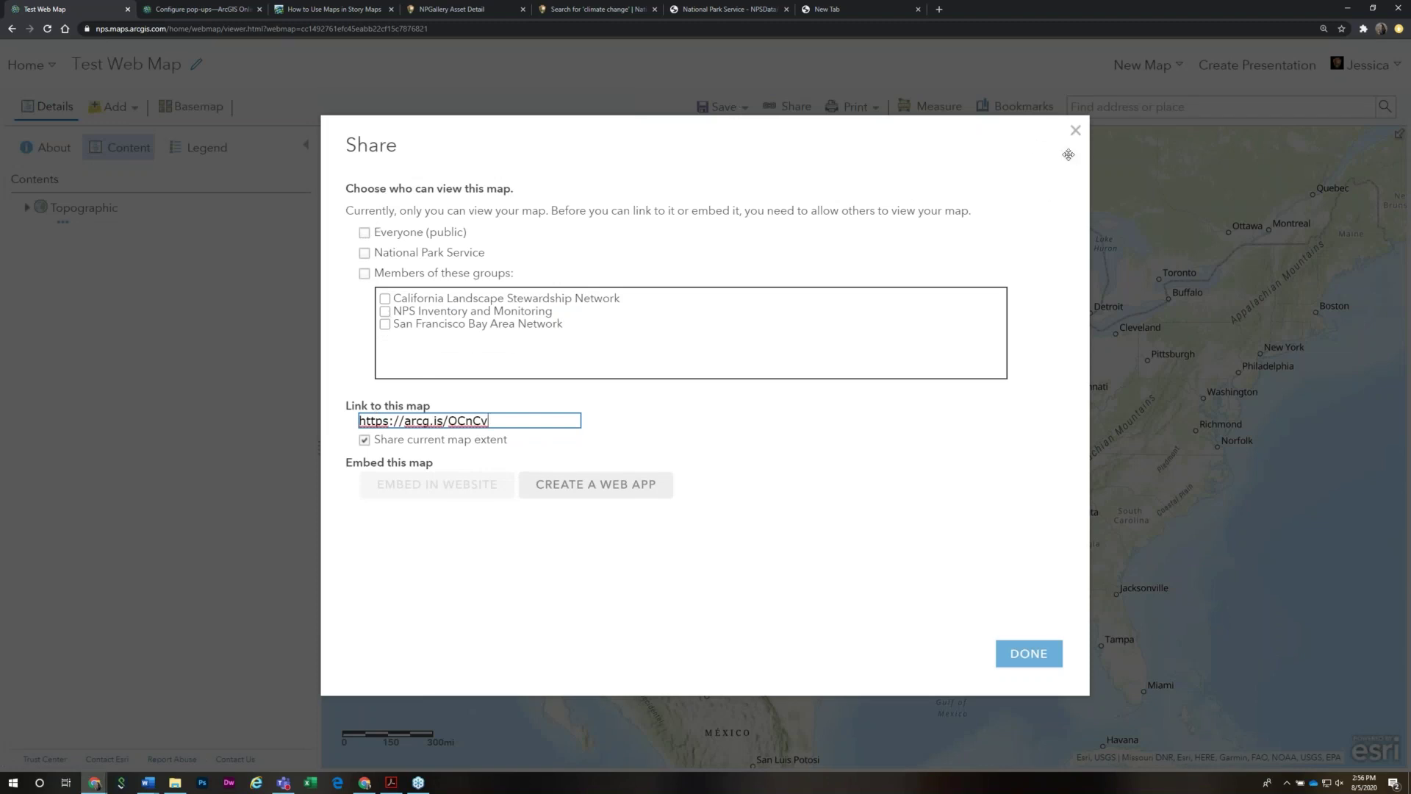
click(1075, 133)
click(1075, 134)
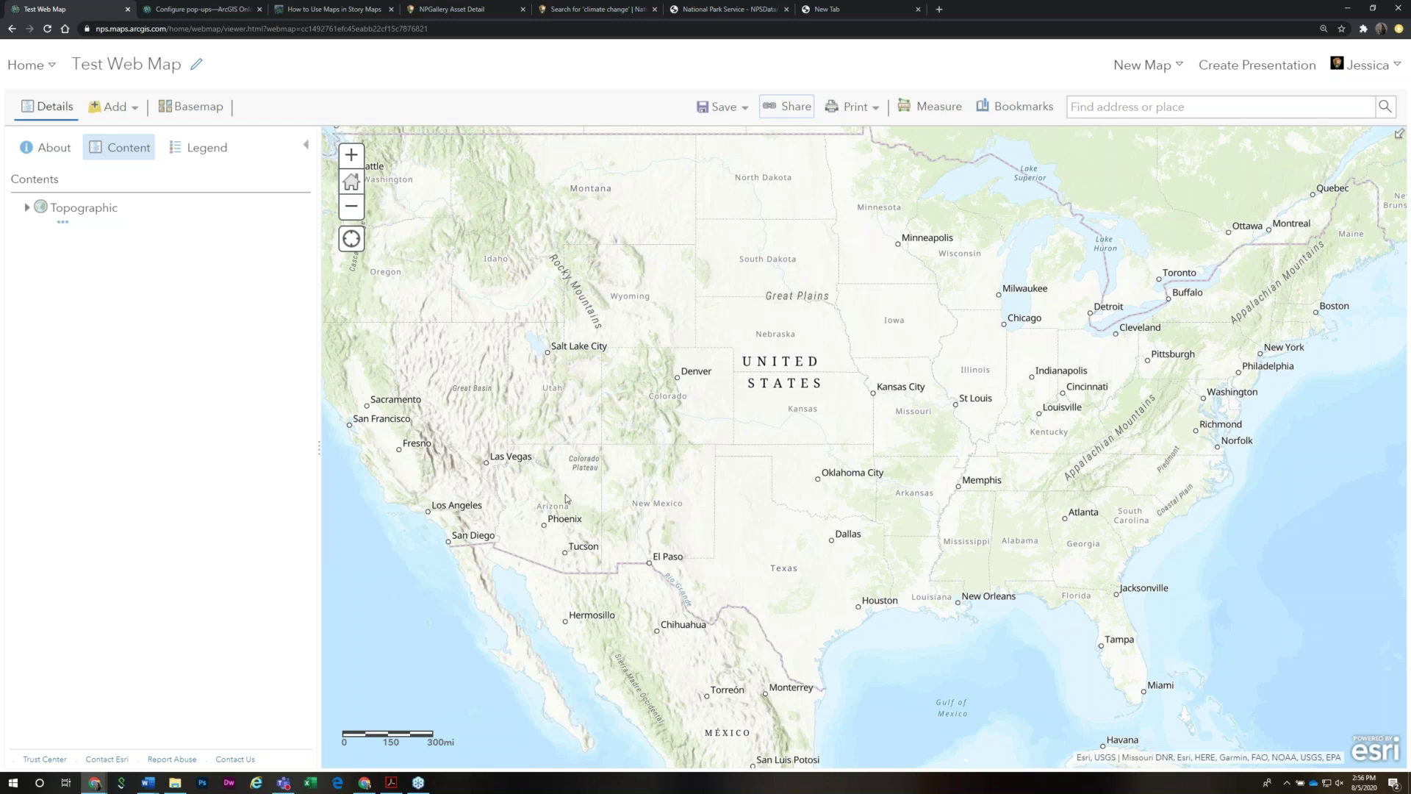
Zoom the map in to Petrified Forest National Park and save Test Web Map with that extent
drag(566, 499, 824, 505)
scroll(824, 505, up, 4)
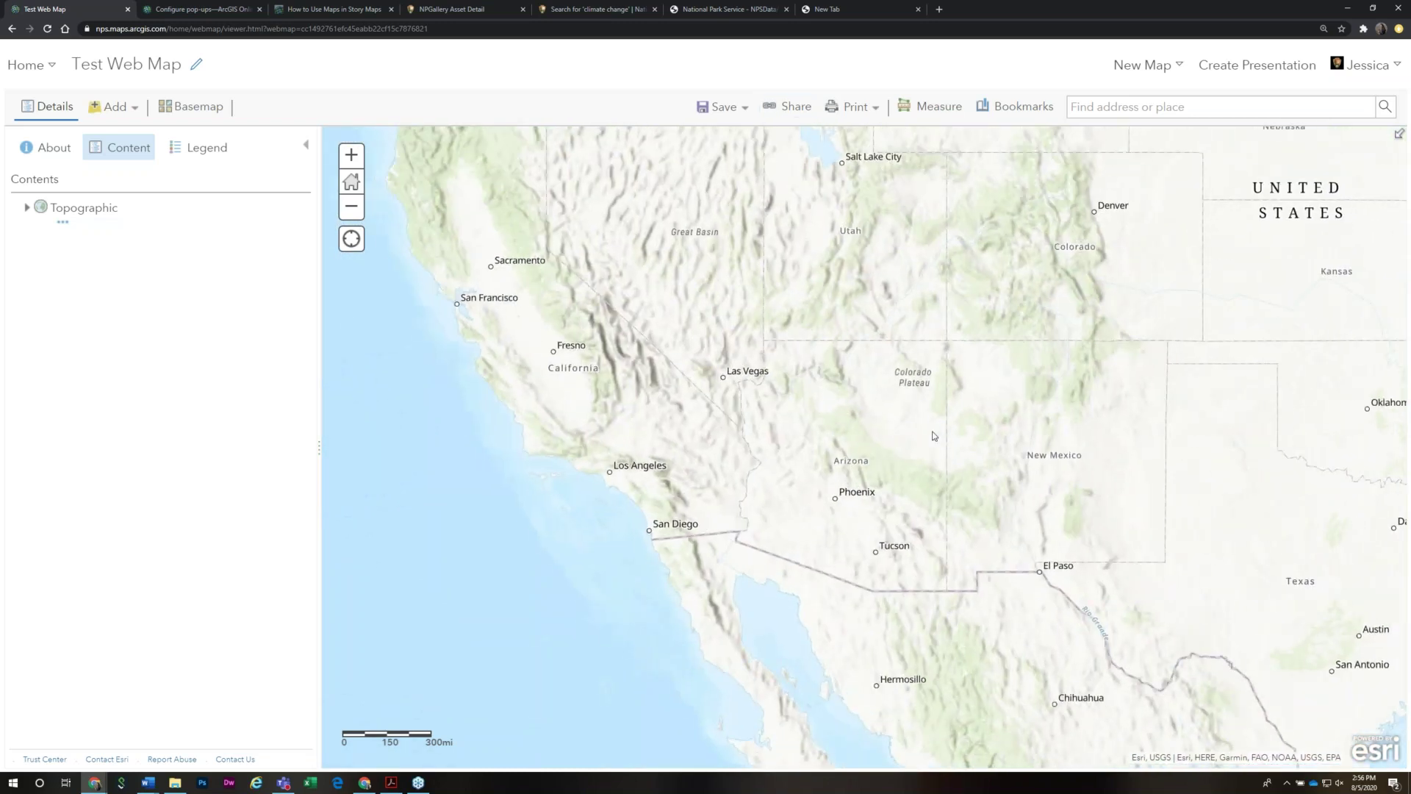
scroll(875, 506, up, 1)
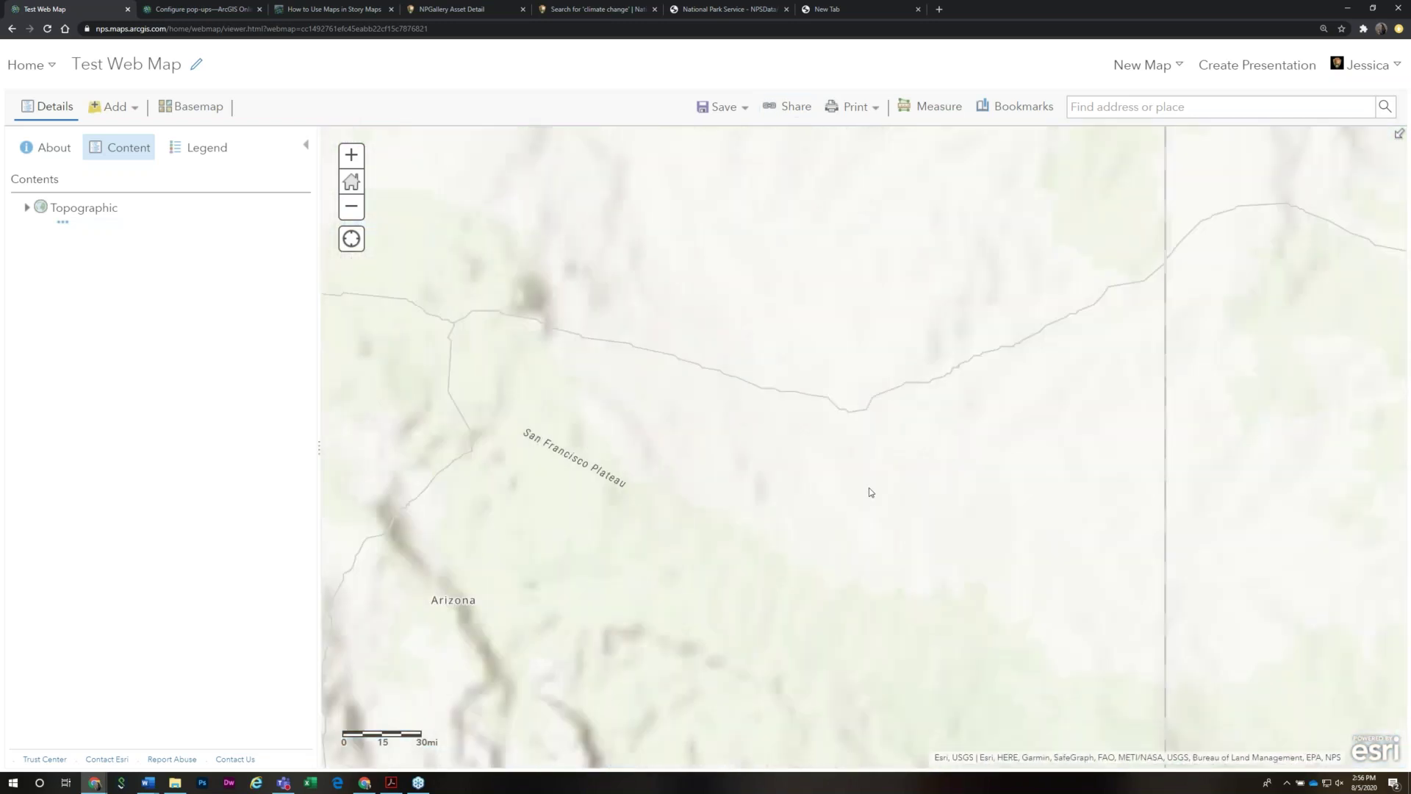
drag(865, 534, 862, 482)
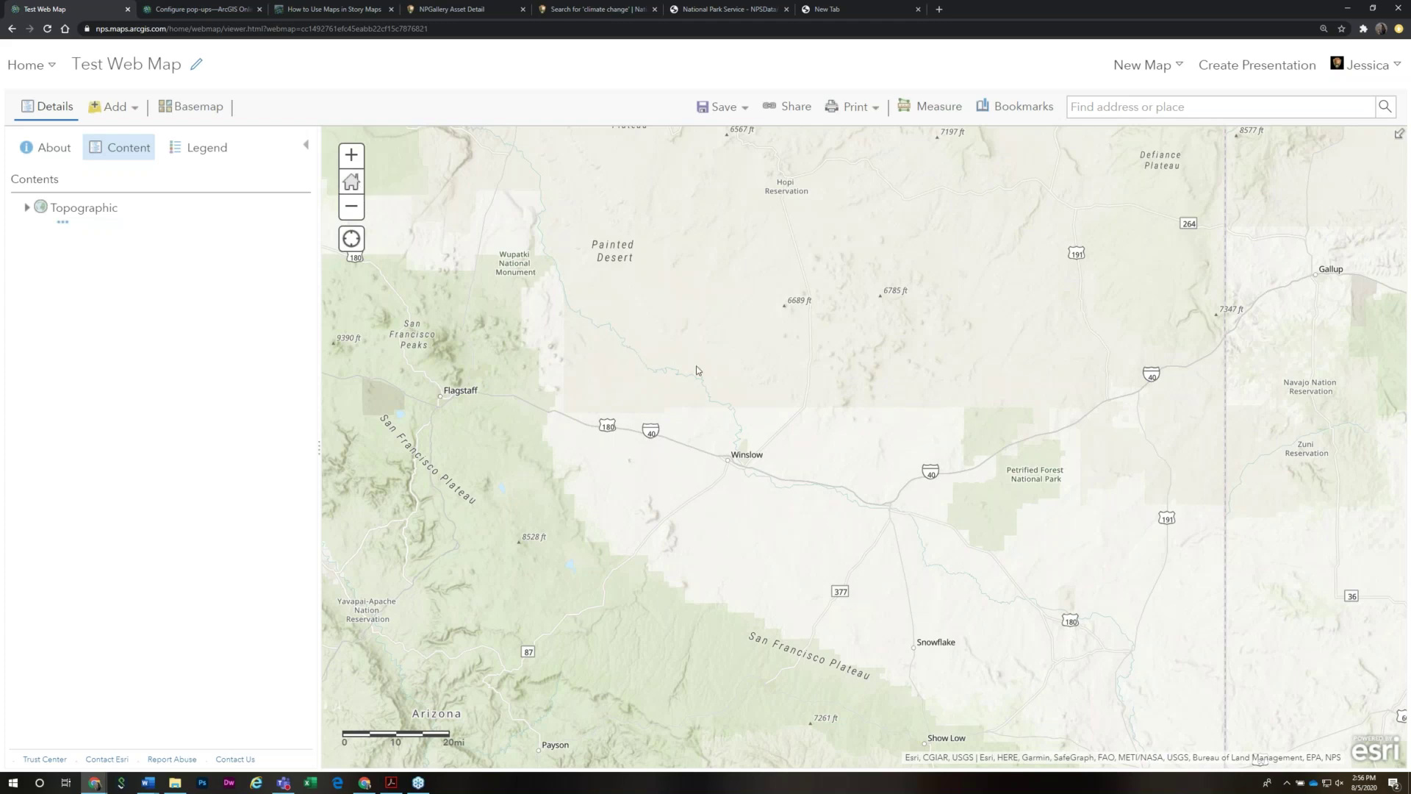
drag(965, 456, 772, 416)
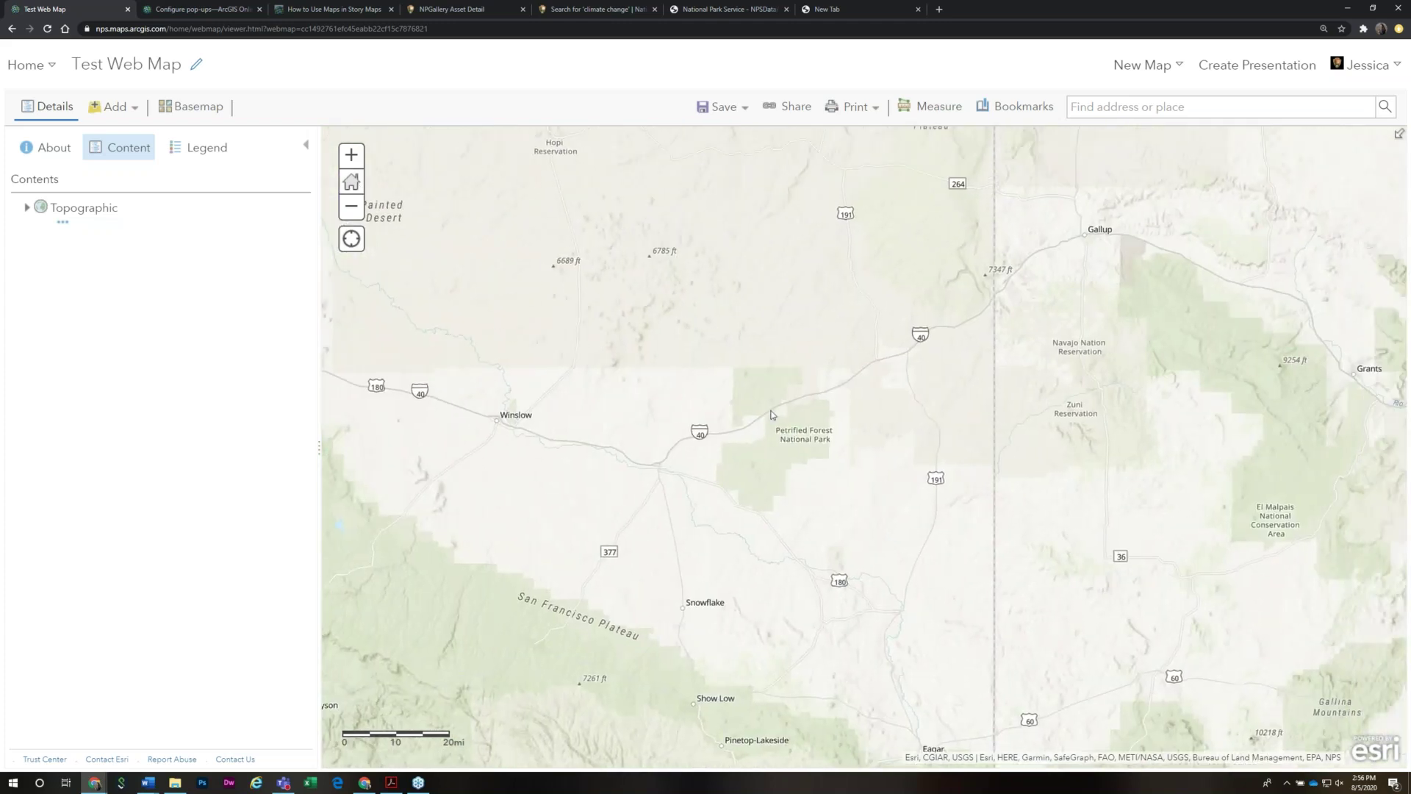
scroll(771, 415, up, 2)
drag(771, 415, 828, 417)
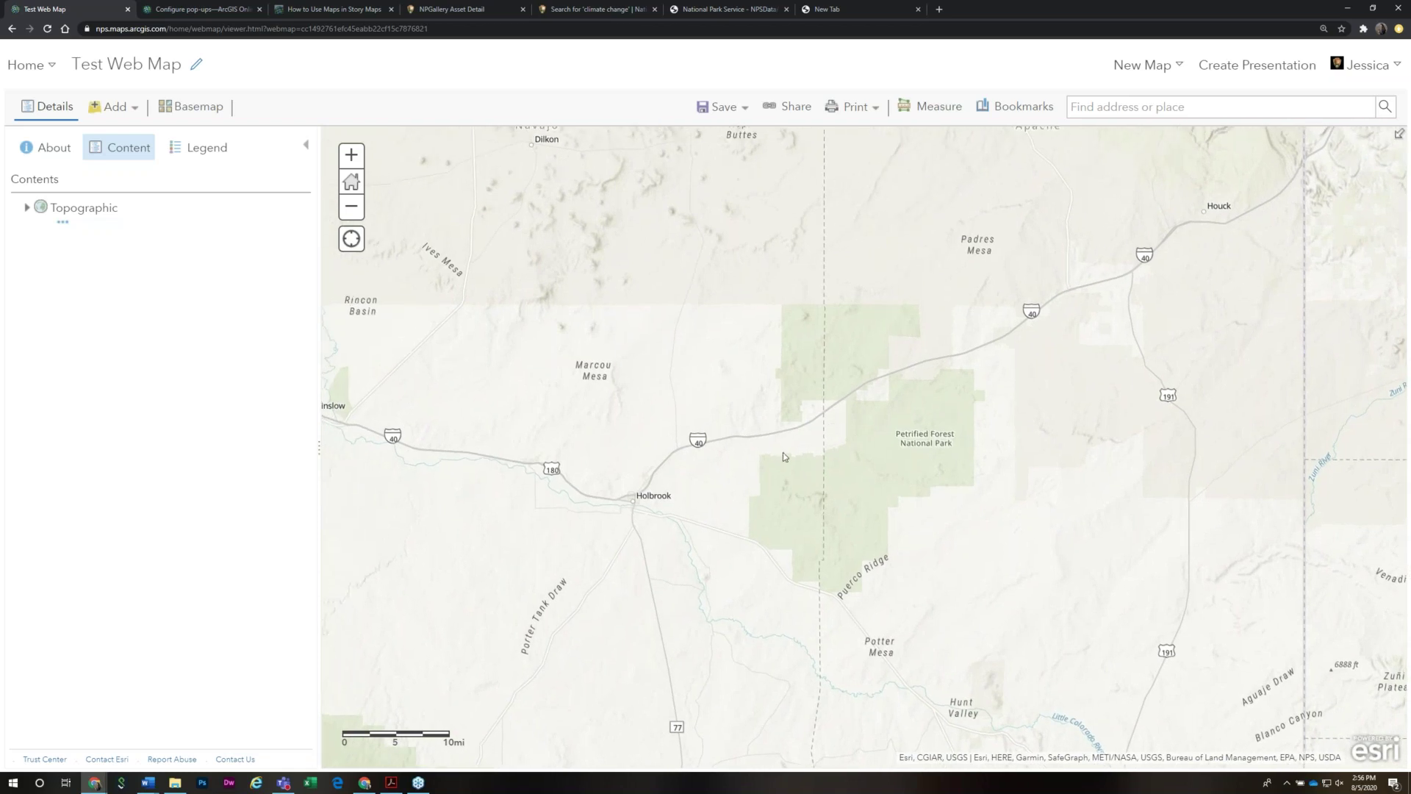
click(737, 107)
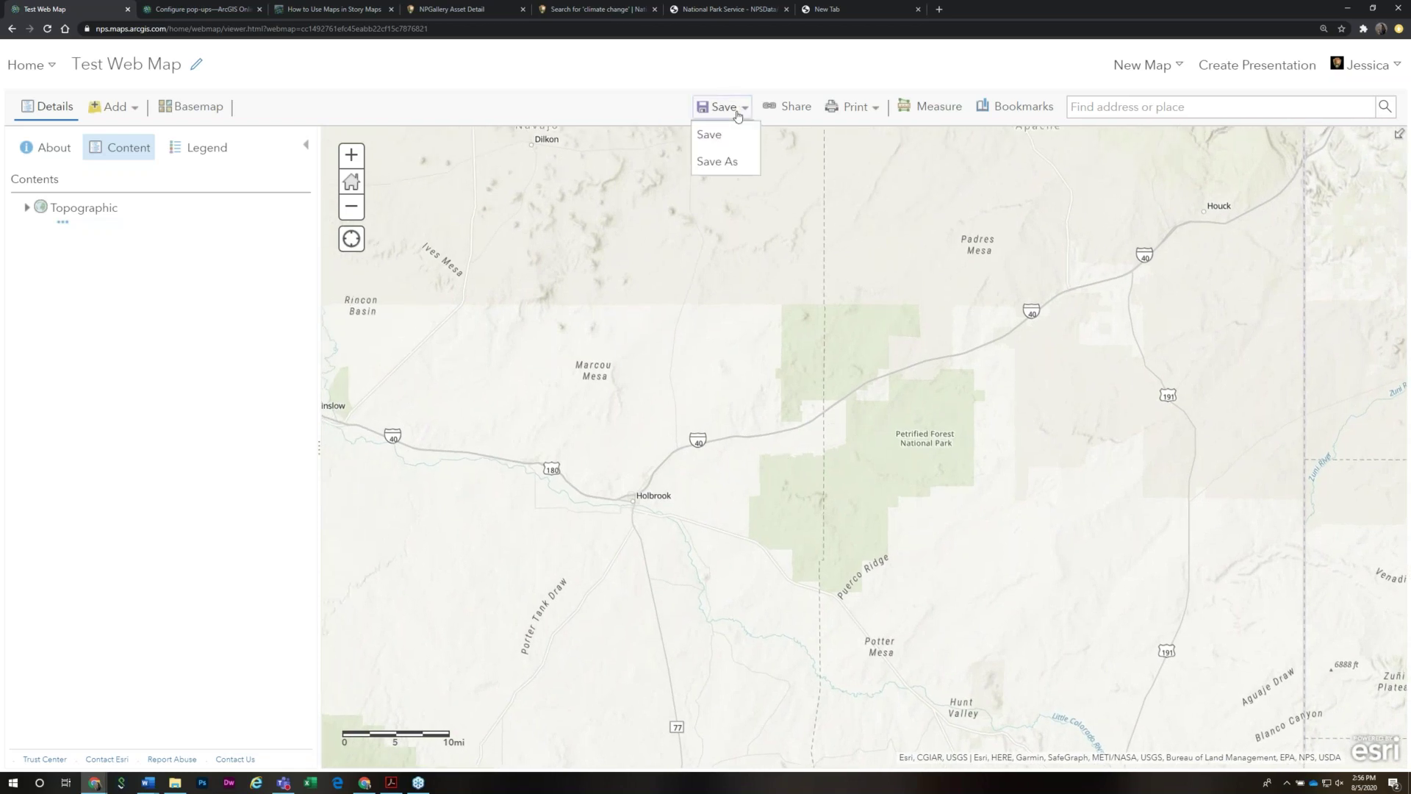
click(710, 135)
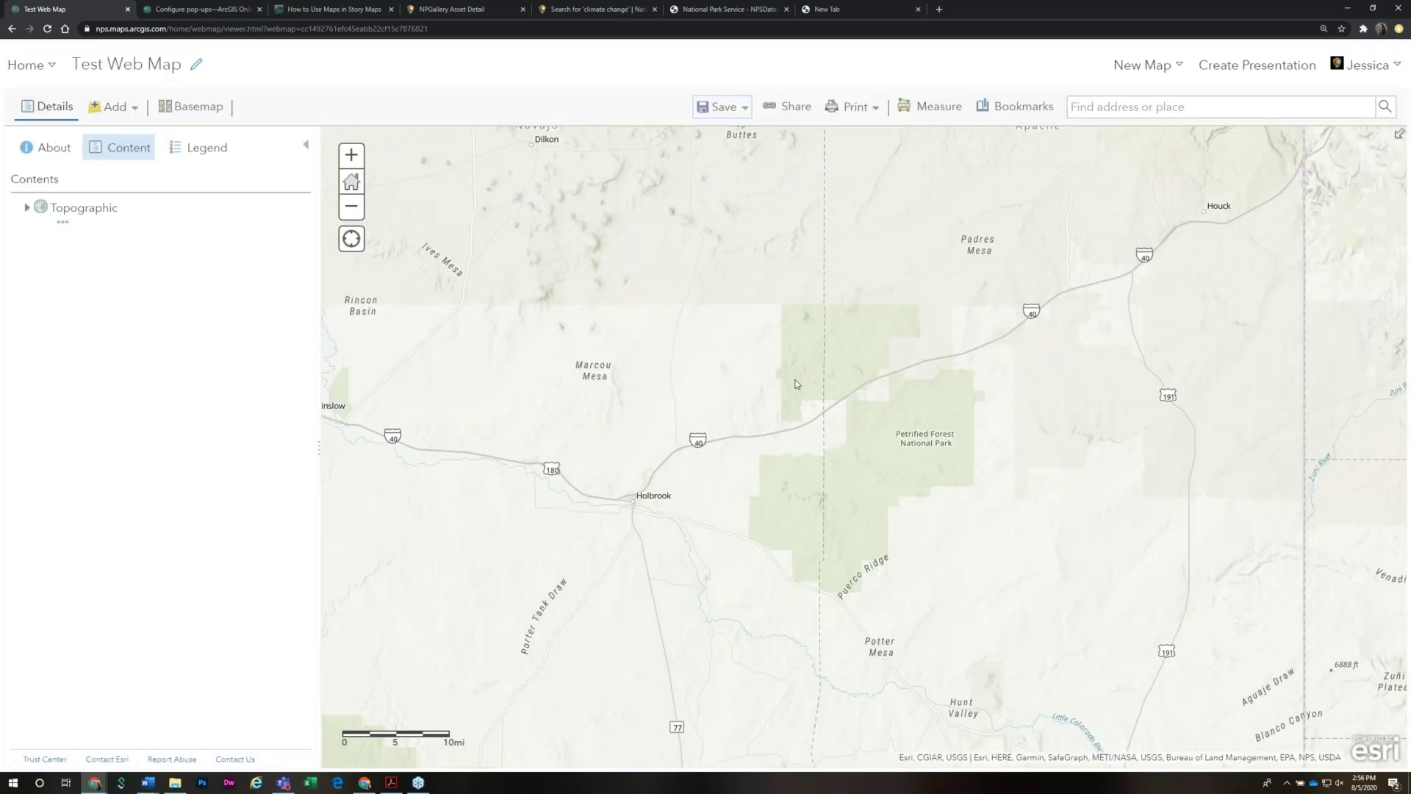
Open the Test Web Map item's overview page from the account's content list
drag(820, 338, 802, 409)
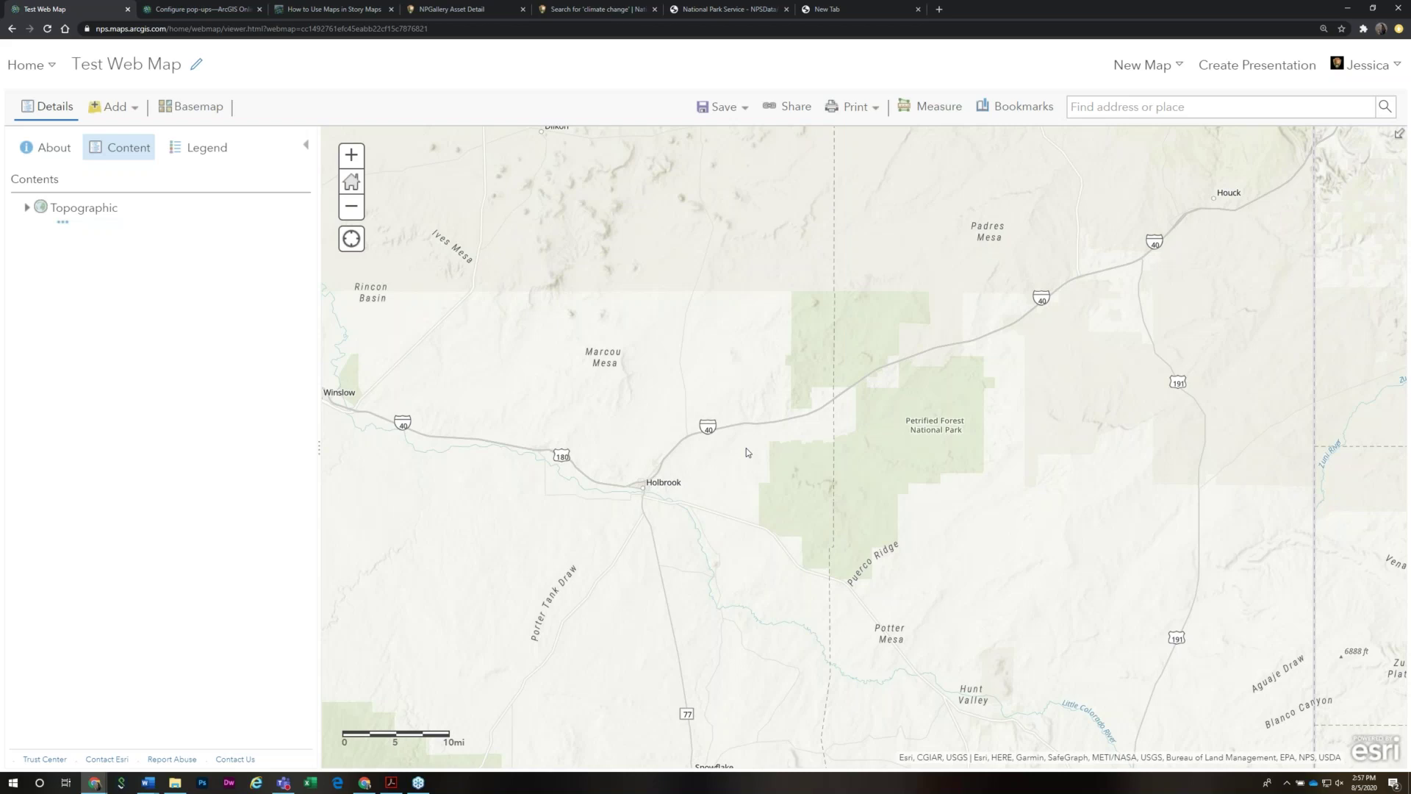
scroll(726, 420, down, 1)
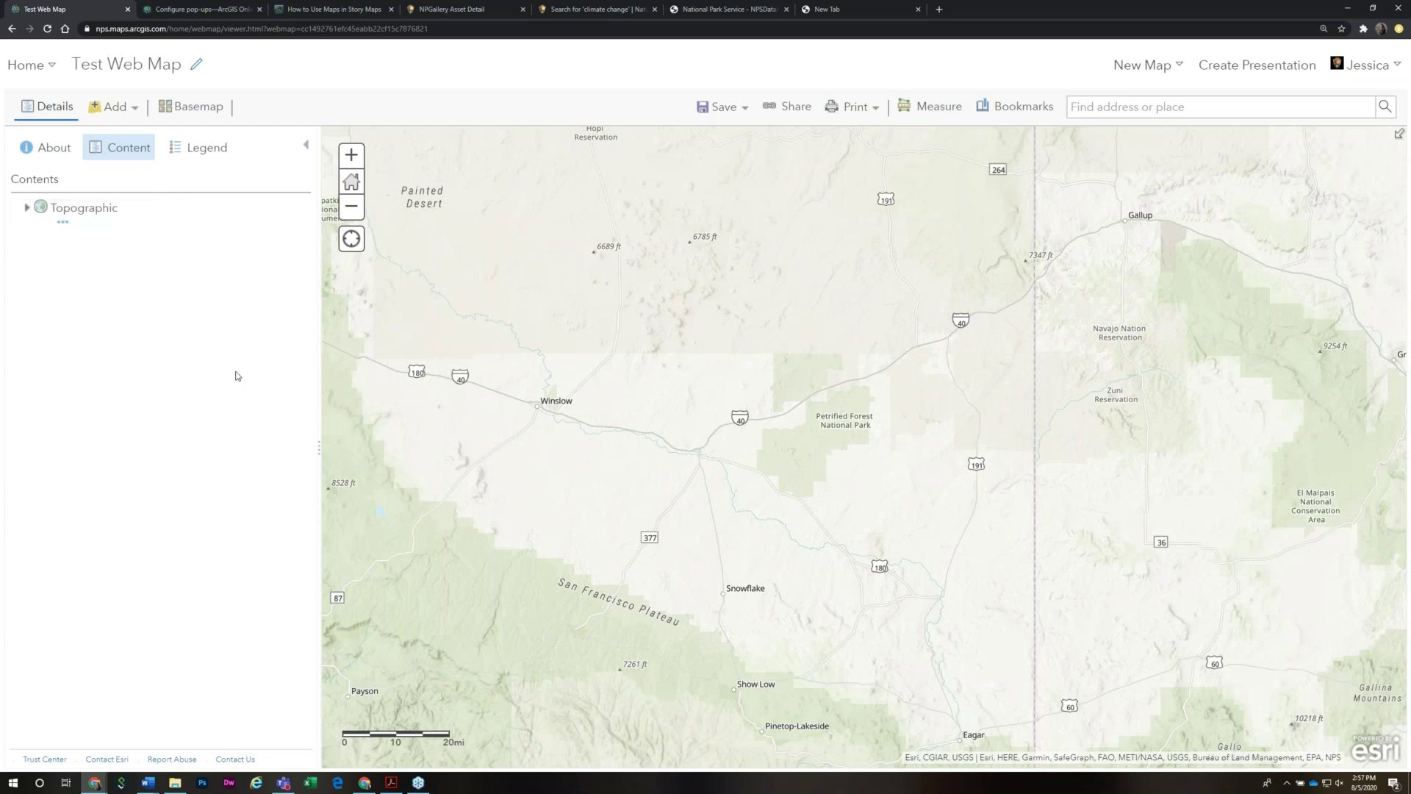
click(36, 64)
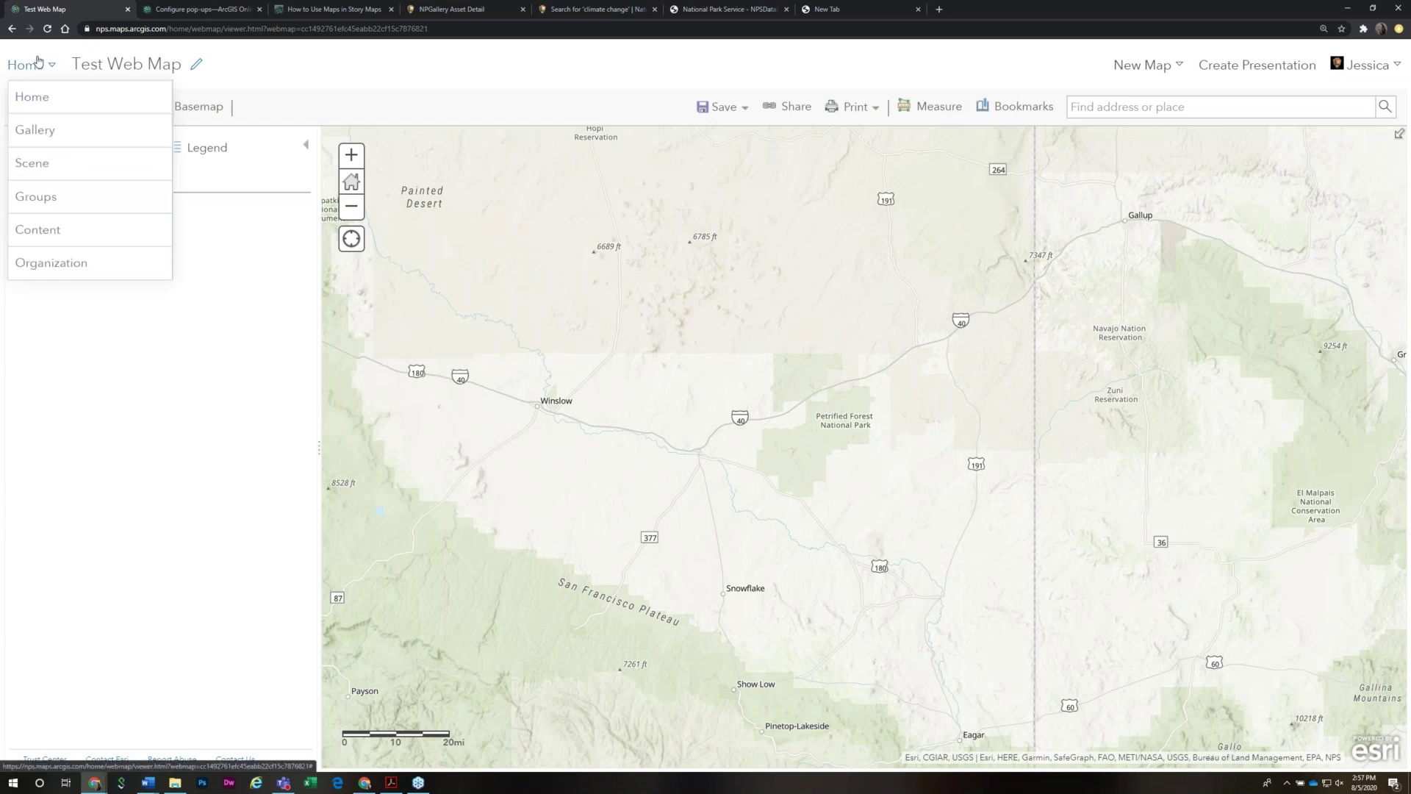
click(38, 230)
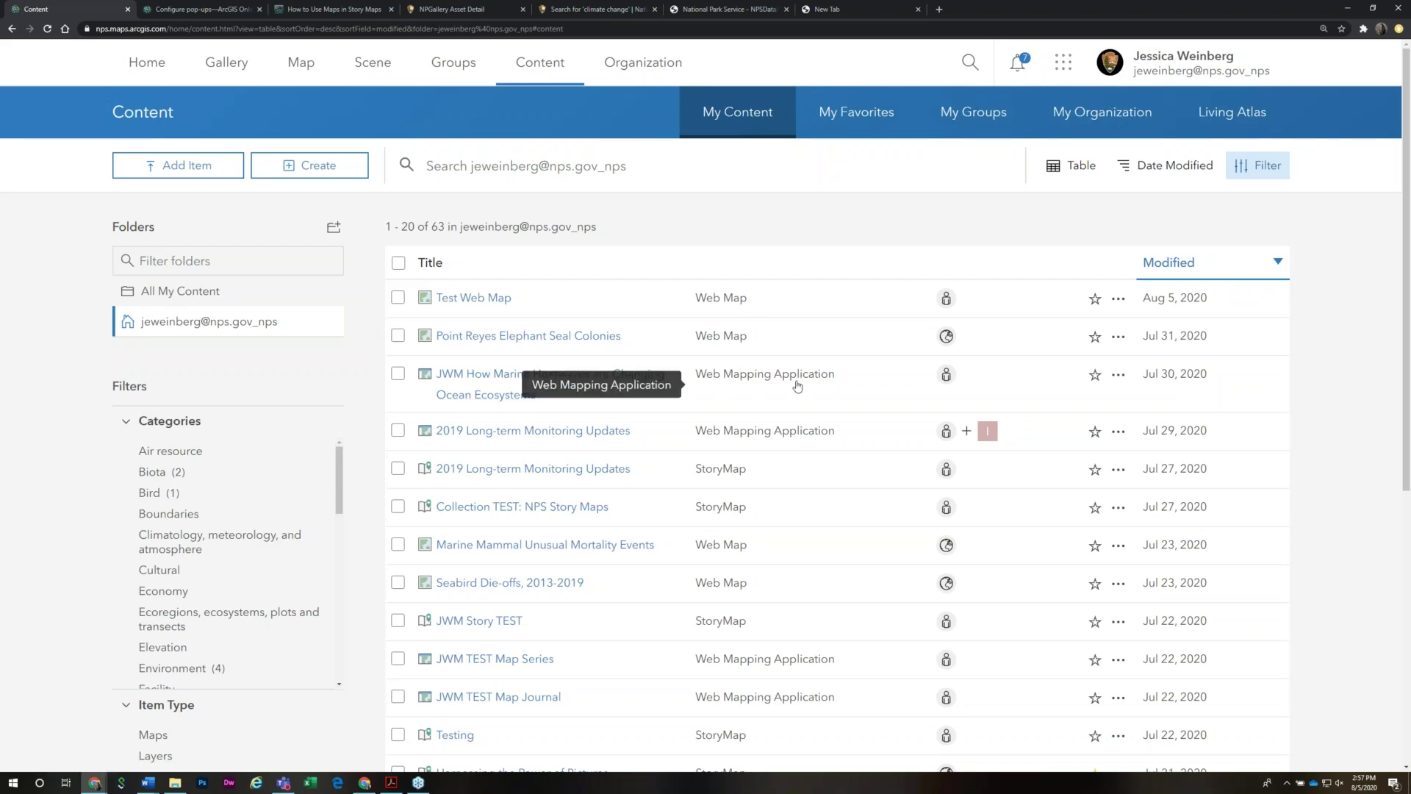
click(461, 300)
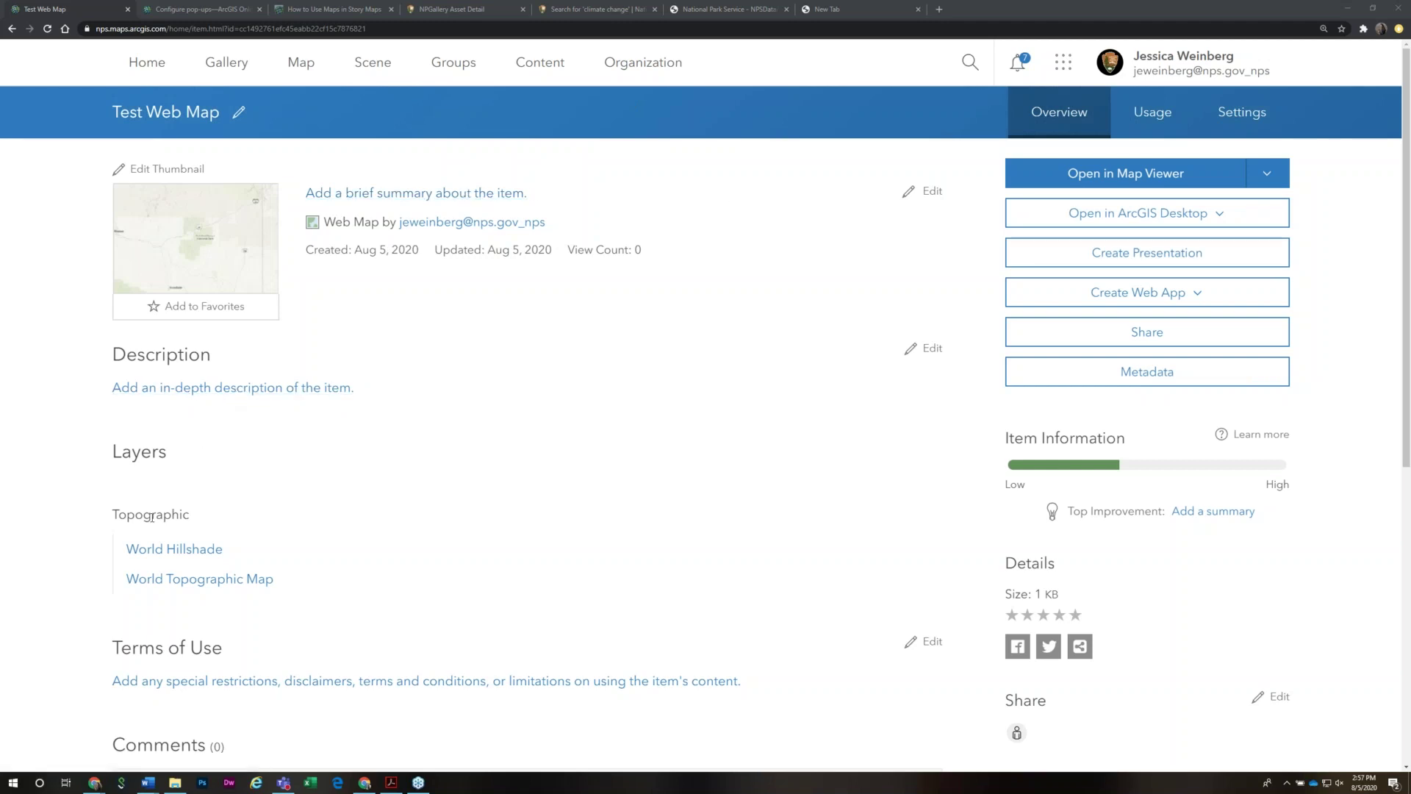
Look through the Test Web Map item page, including its thumbnail, description, layers, terms of use, sharing, categories, tags and credits
mouse_move(199, 237)
scroll(910, 510, down, 7)
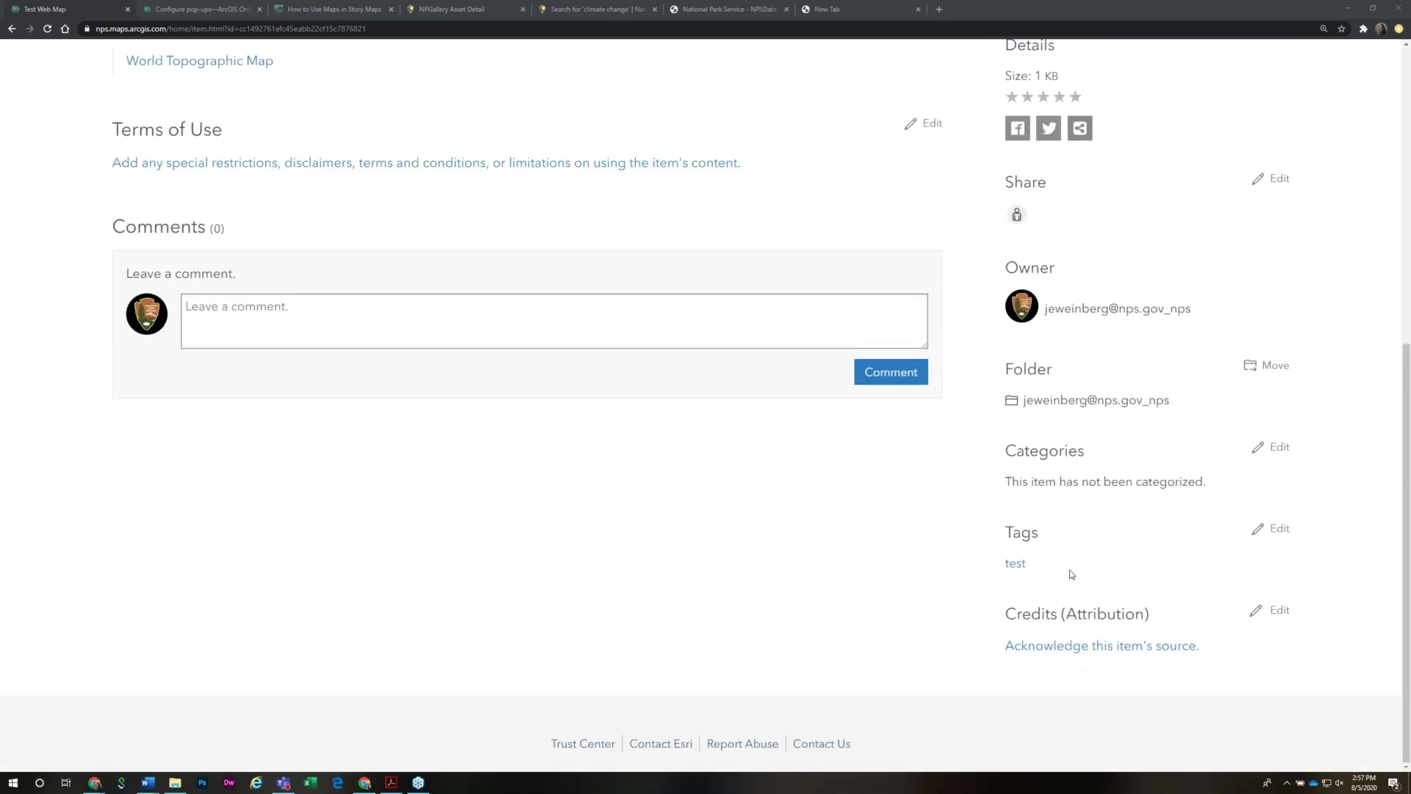
scroll(1070, 573, up, 1)
scroll(1079, 598, down, 1)
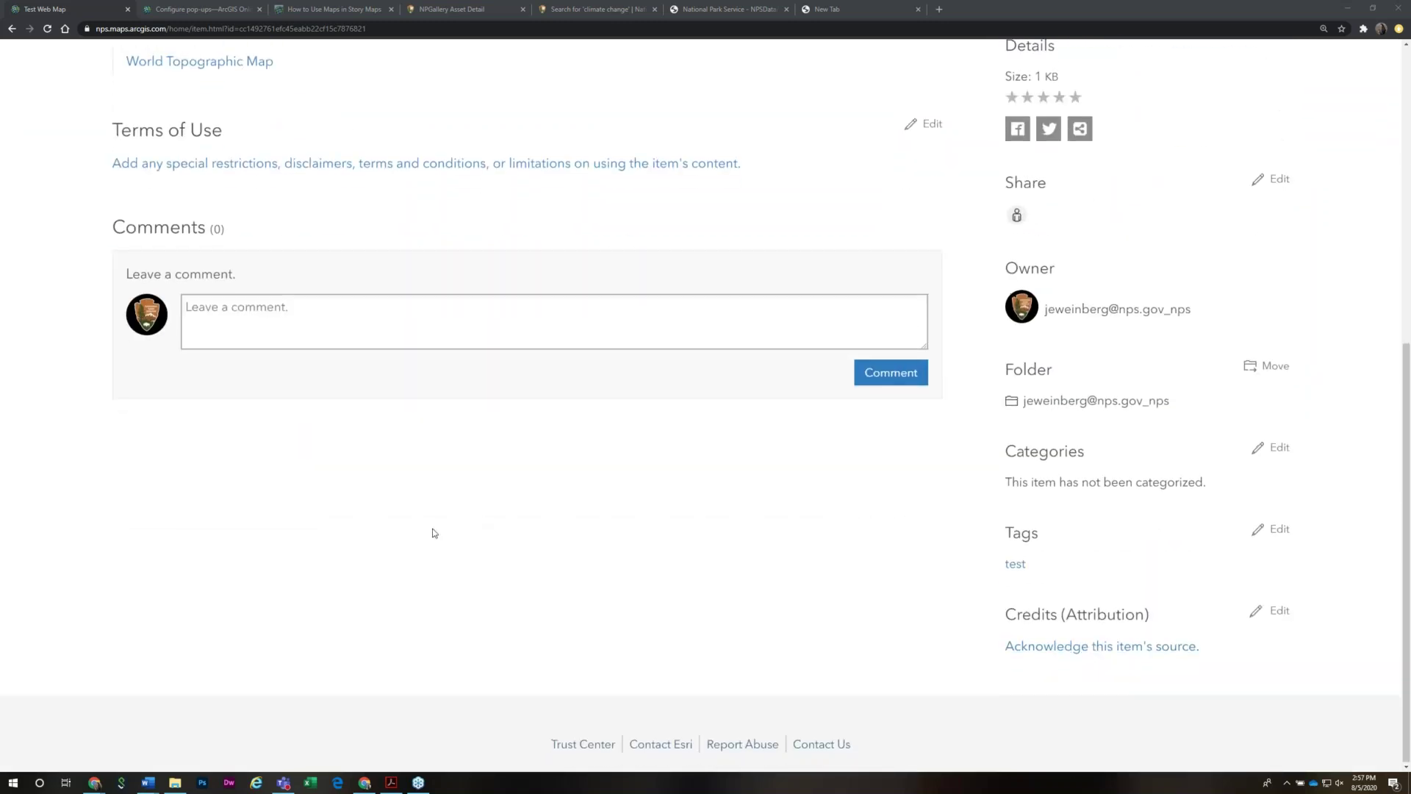
scroll(433, 534, up, 4)
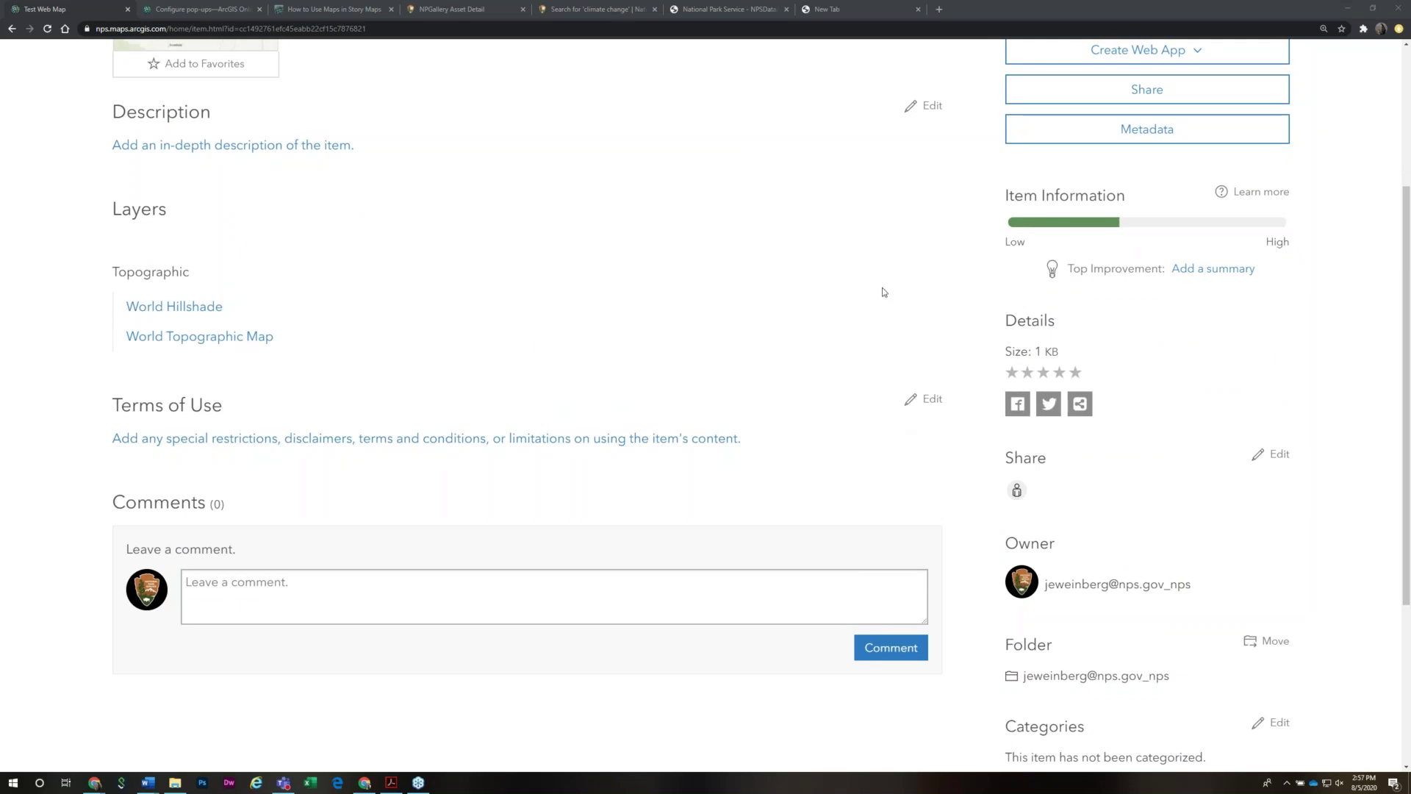
scroll(882, 288, up, 4)
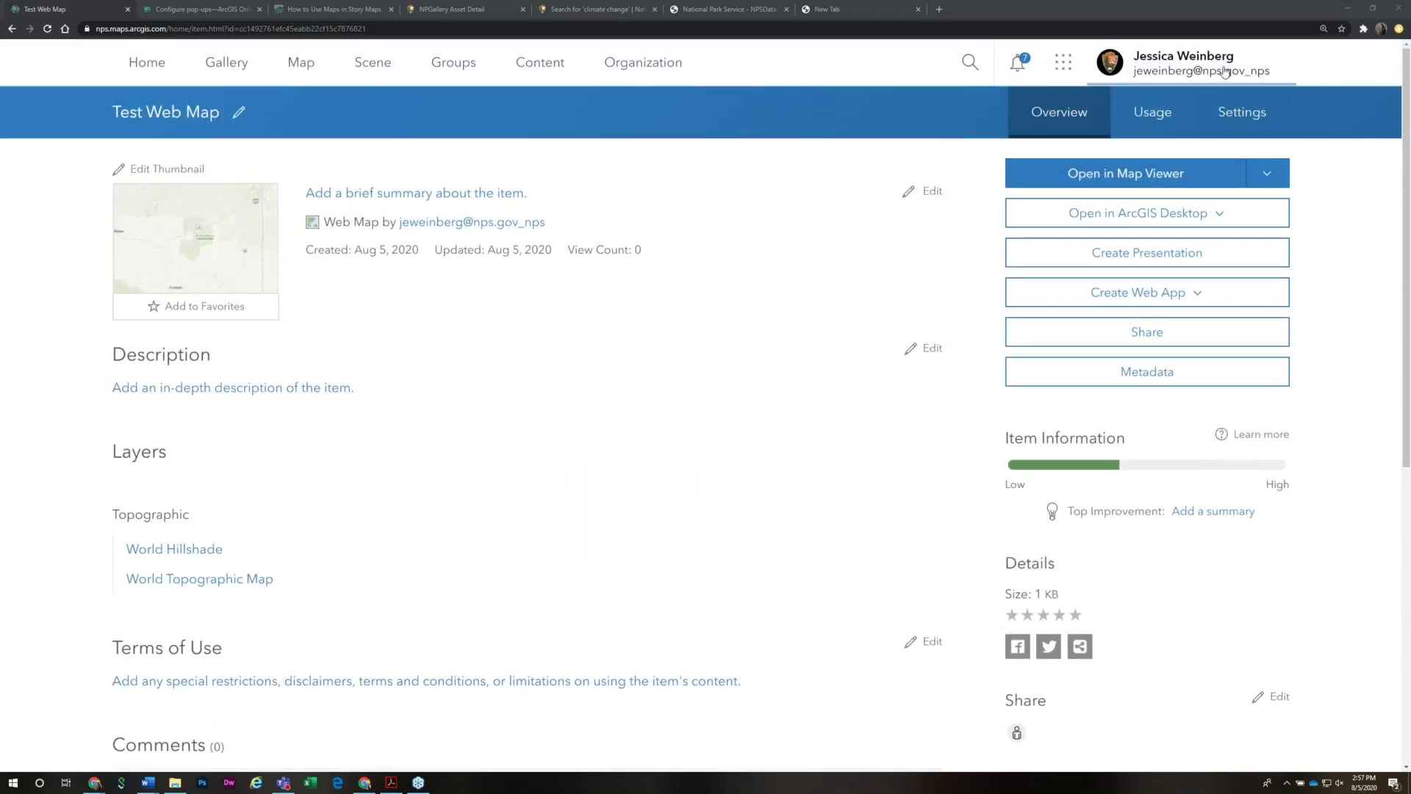
Open the Test Web Map item's metadata and turn on Geographic Extent in the resource's extent settings
click(1148, 371)
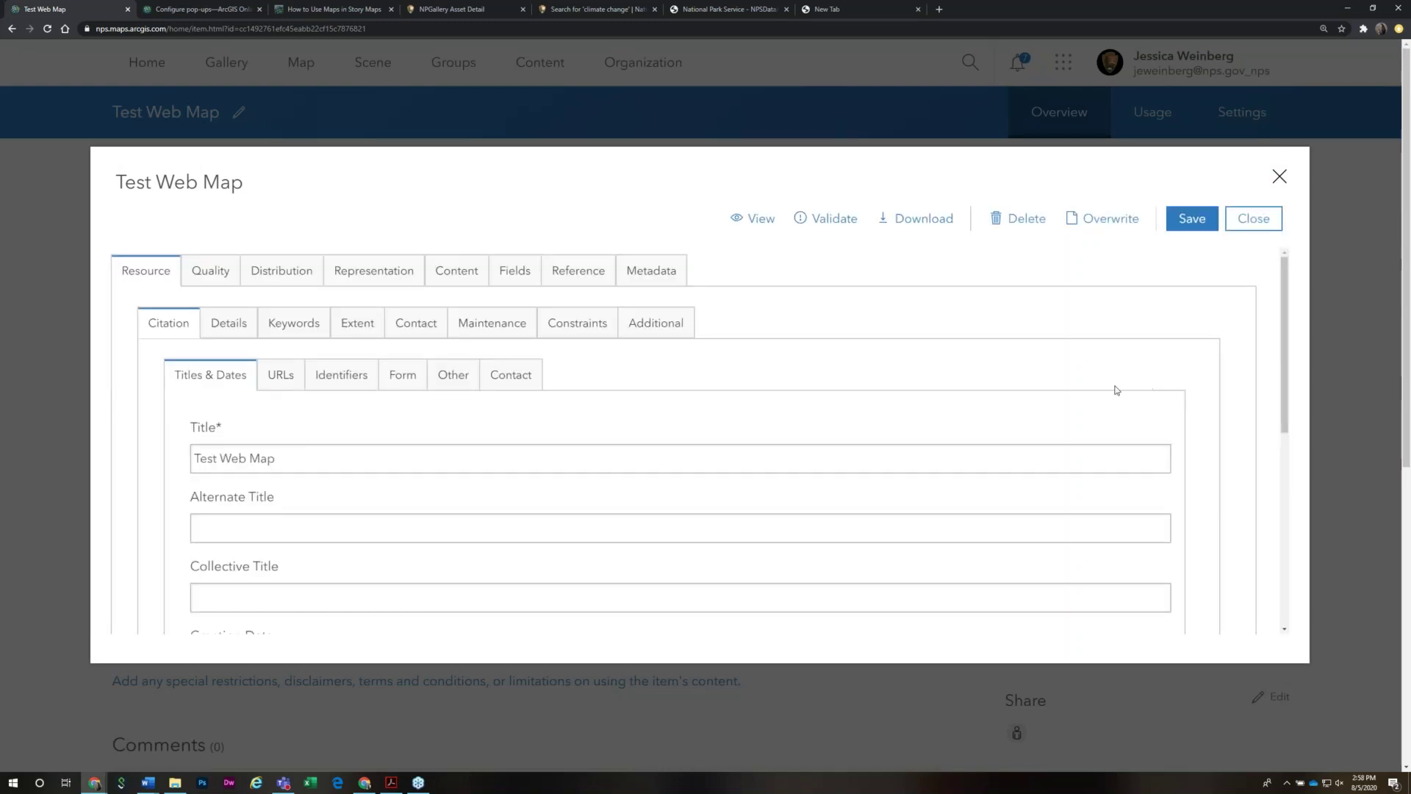
scroll(1116, 391, down, 2)
scroll(1116, 390, up, 2)
click(357, 329)
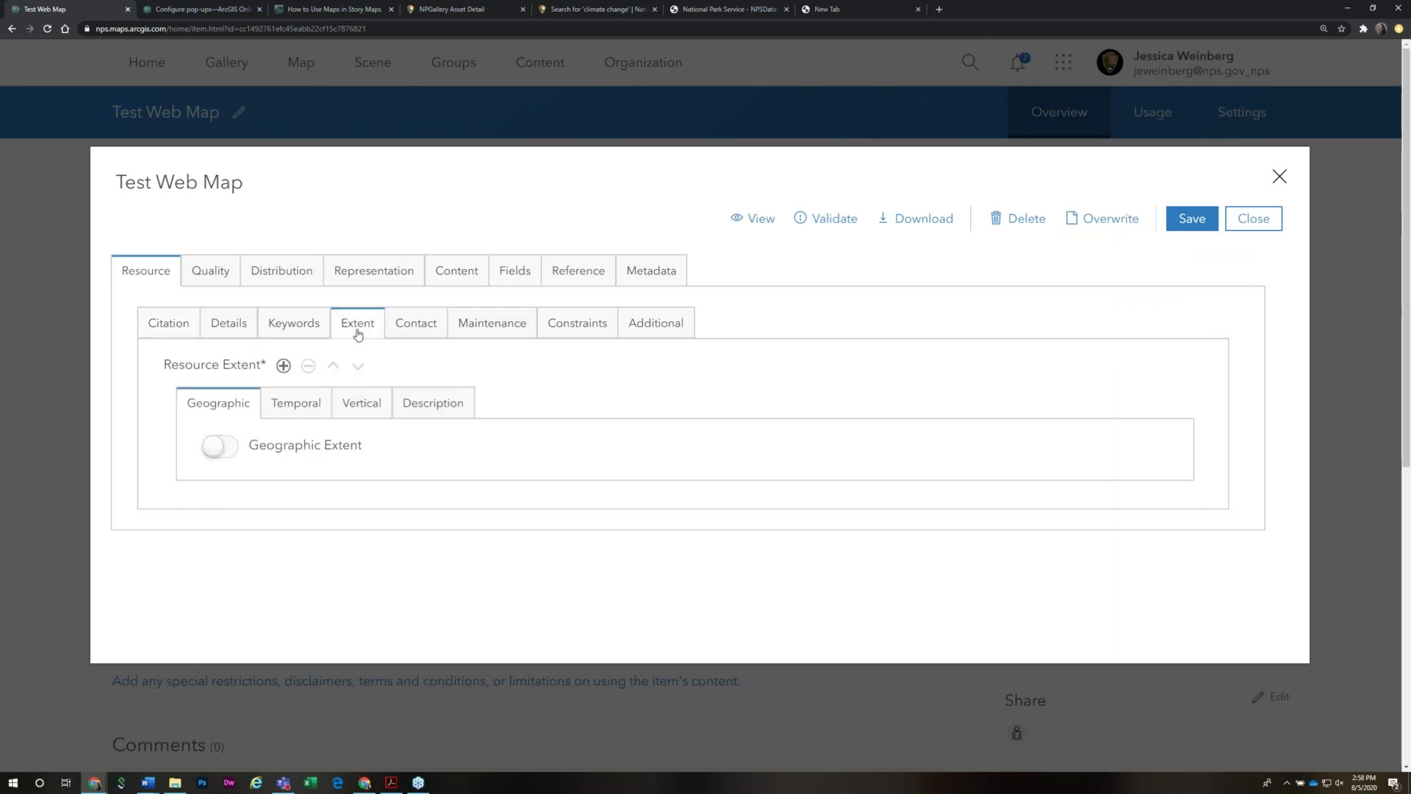
click(205, 449)
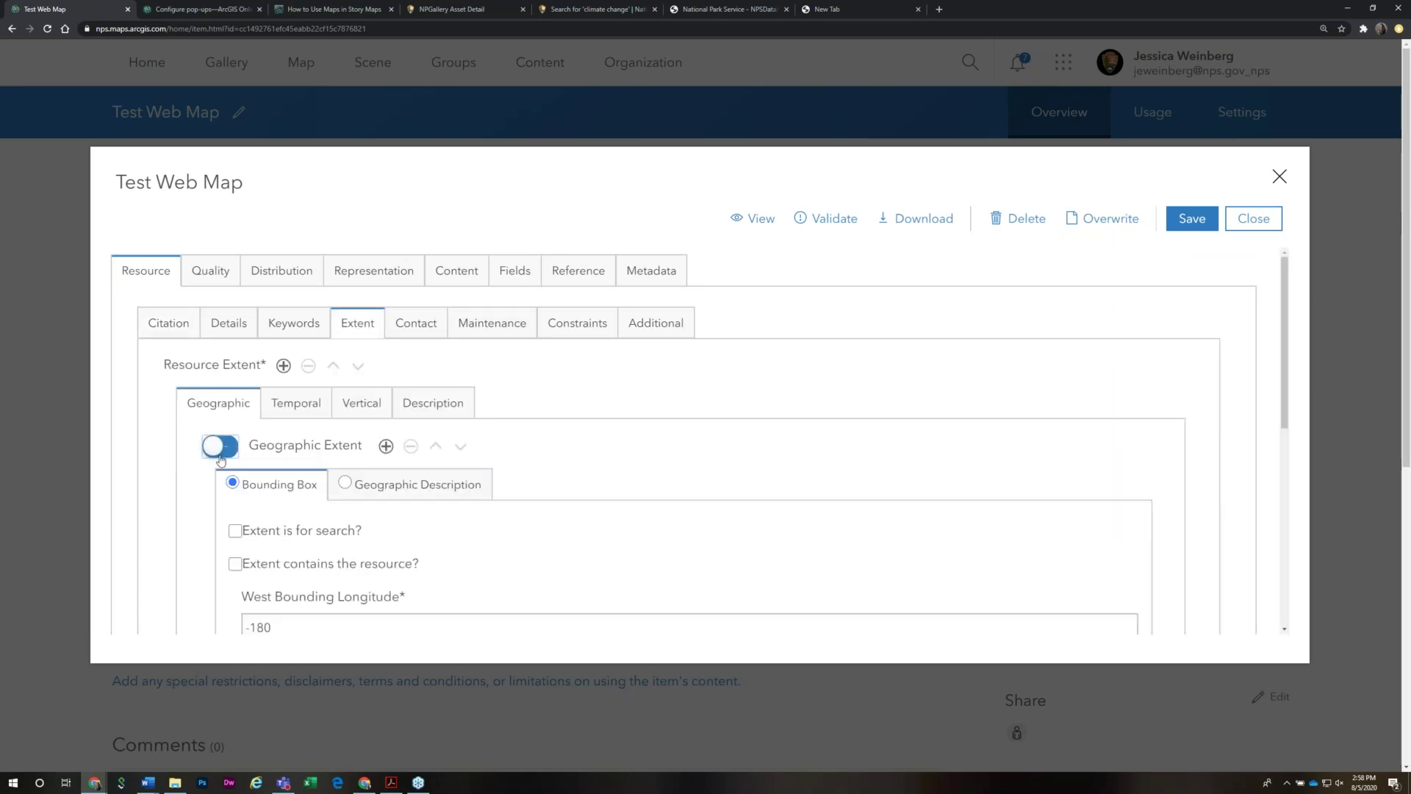
Add a second Geographic Extent entry with a bounding box to the Test Web Map metadata
scroll(188, 527, down, 3)
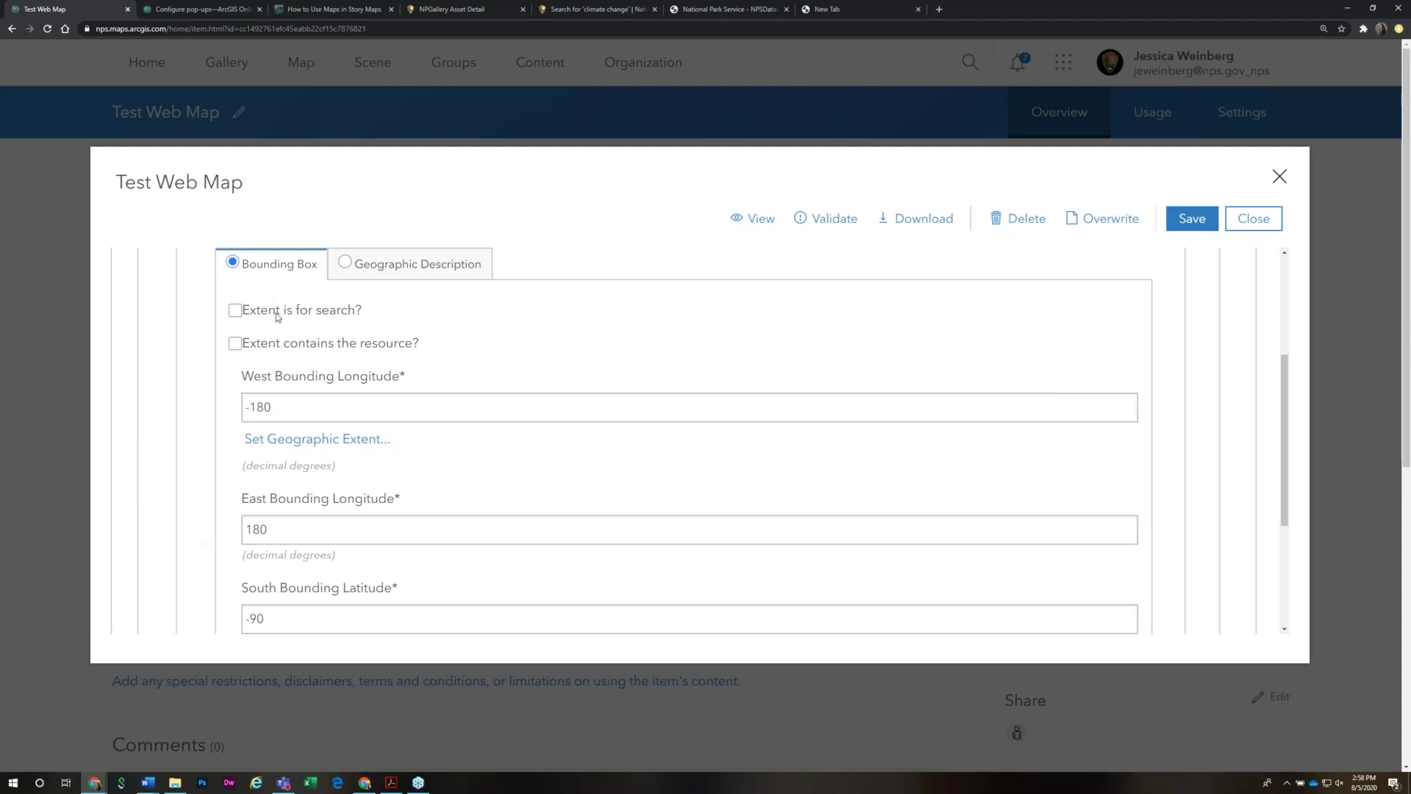
scroll(465, 435, up, 2)
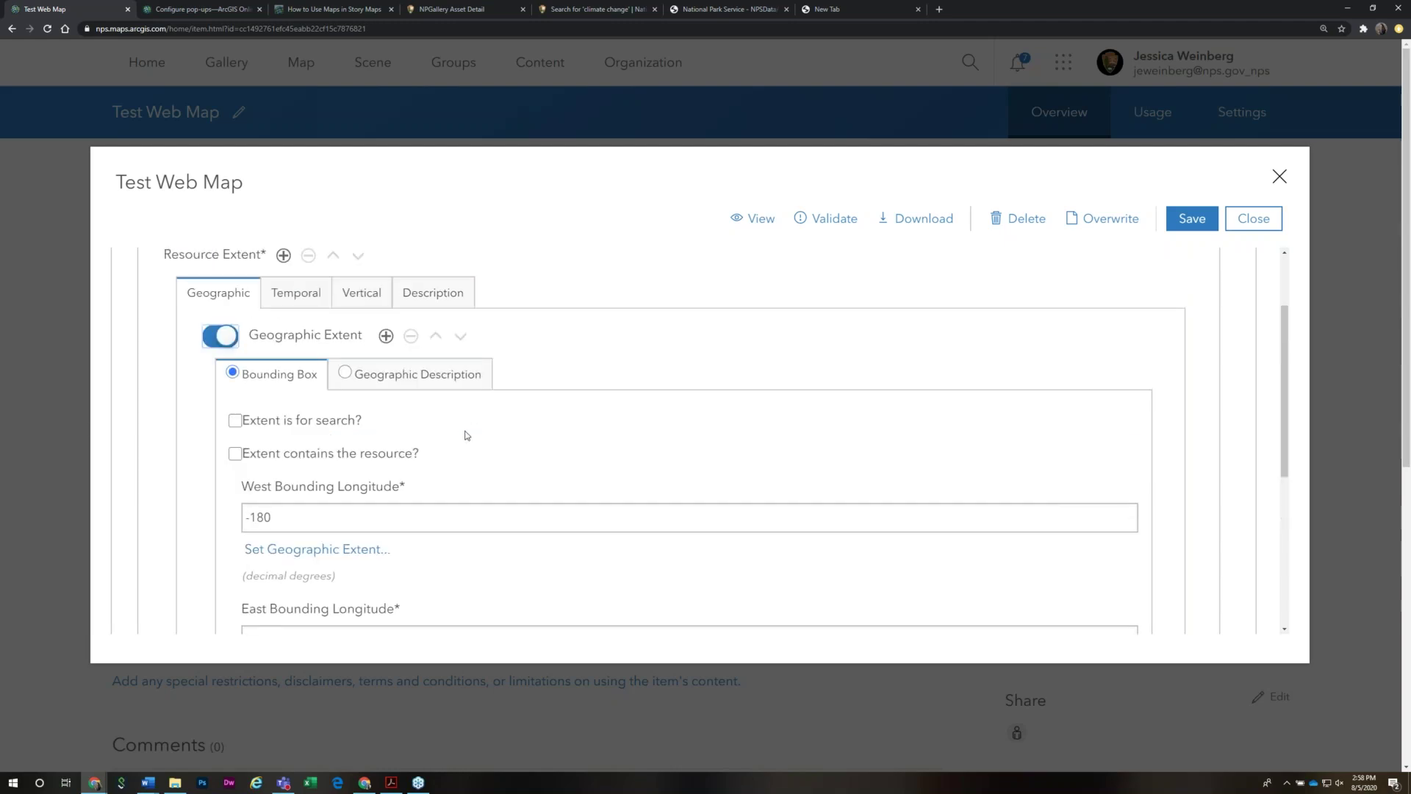
click(386, 336)
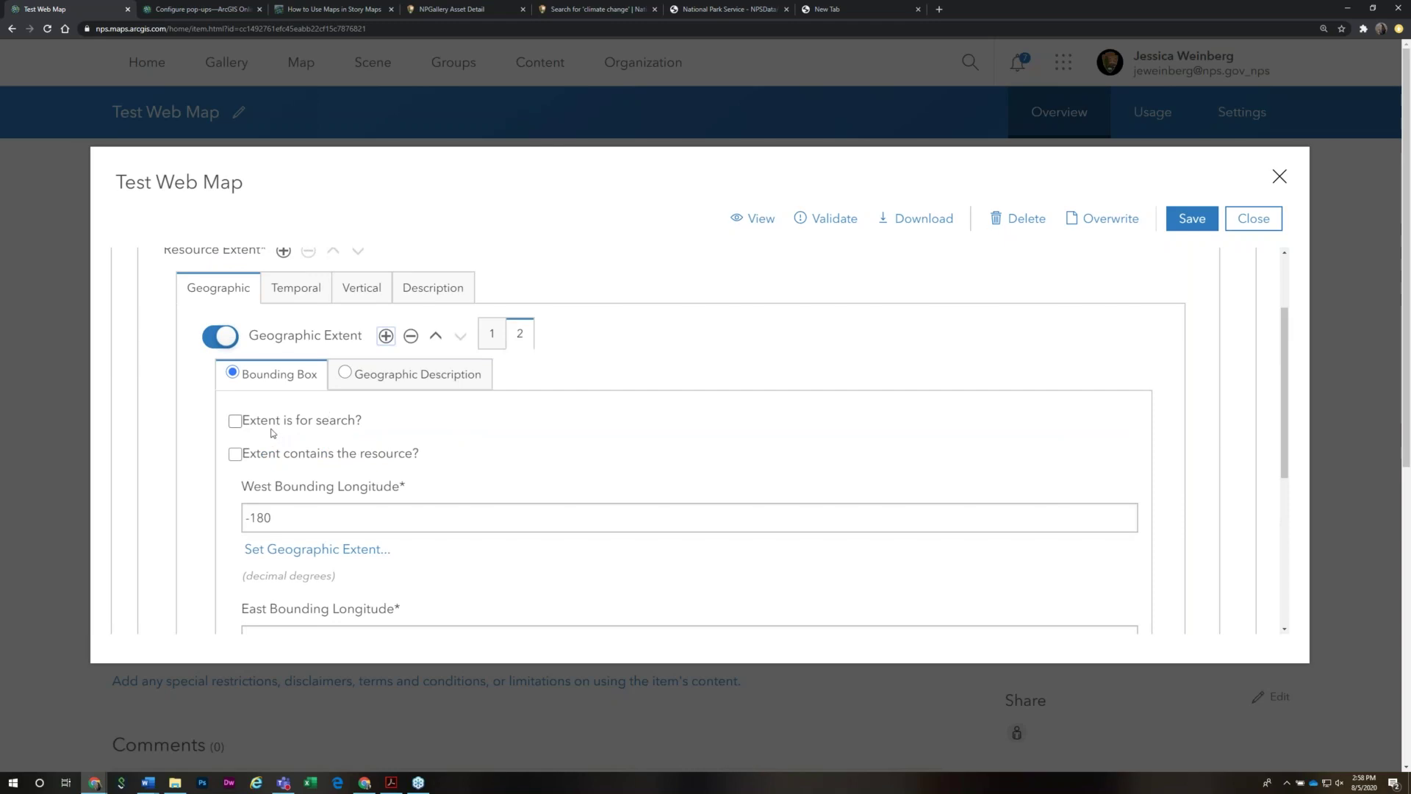
scroll(272, 432, down, 5)
scroll(272, 432, up, 2)
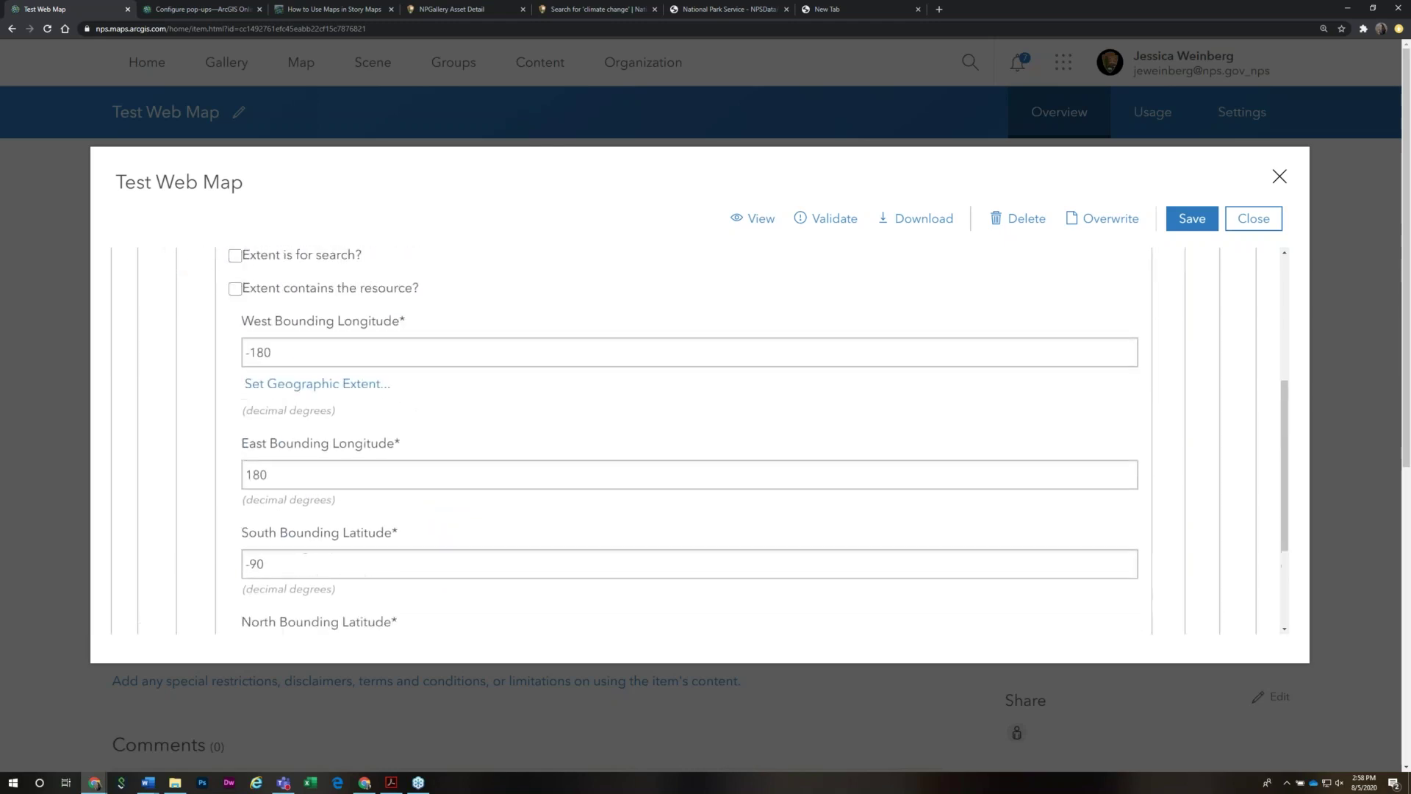
Draw the second extent's rectangle over the southwestern United States, longitude about -114.46 to -104.62 and south latitude about 25.28, and save the metadata
click(311, 384)
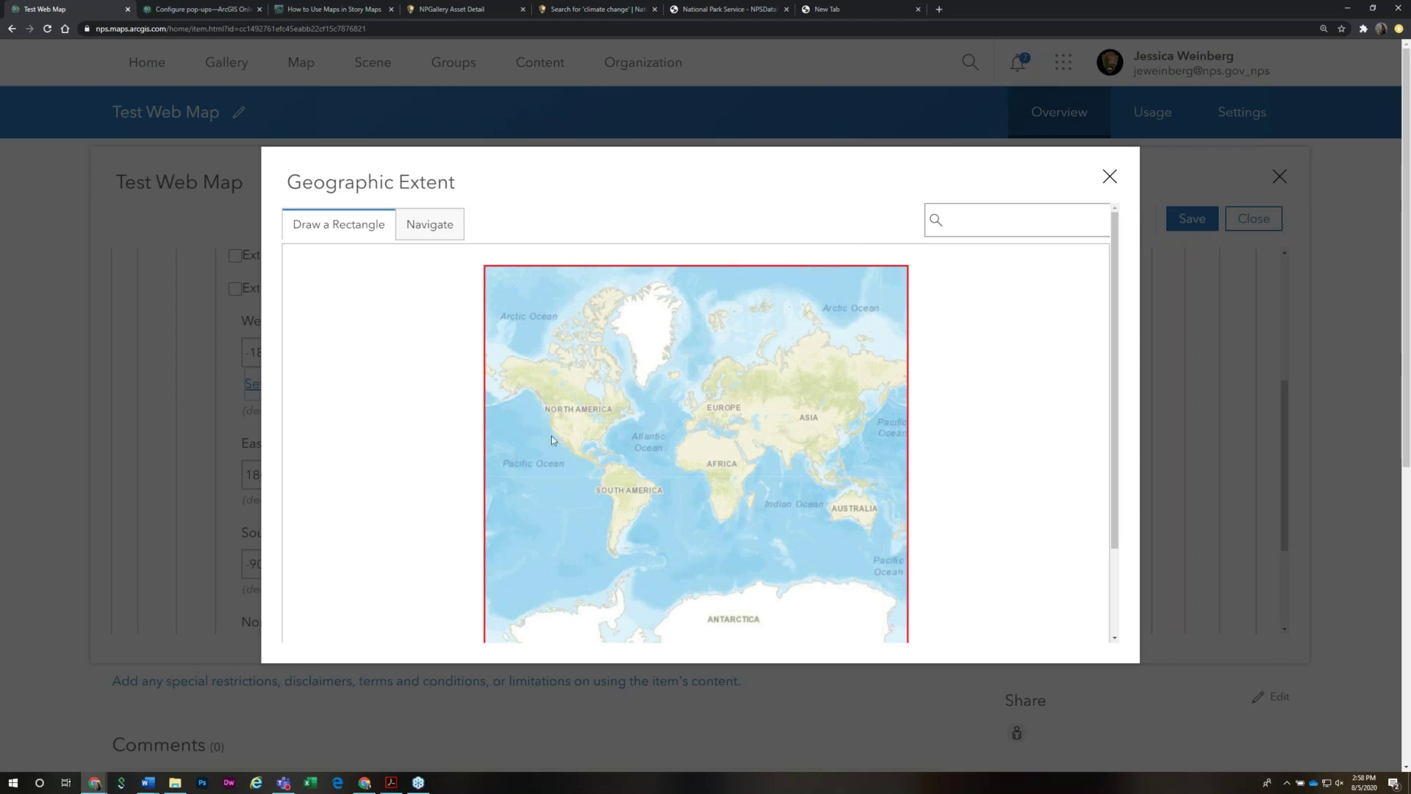
mouse_move(562, 431)
mouse_down()
mouse_move(582, 455)
mouse_move(574, 446)
mouse_up()
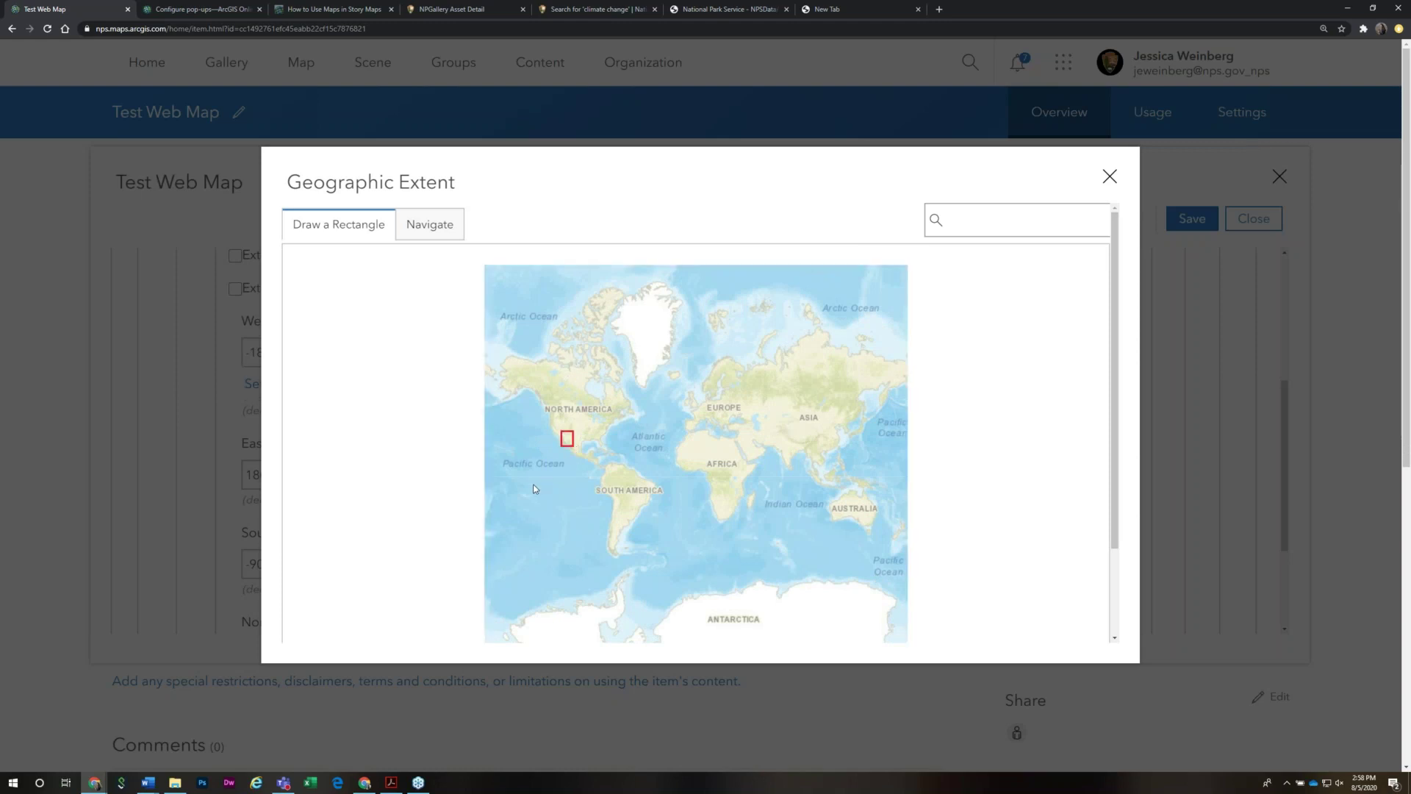
scroll(989, 477, down, 2)
click(1014, 629)
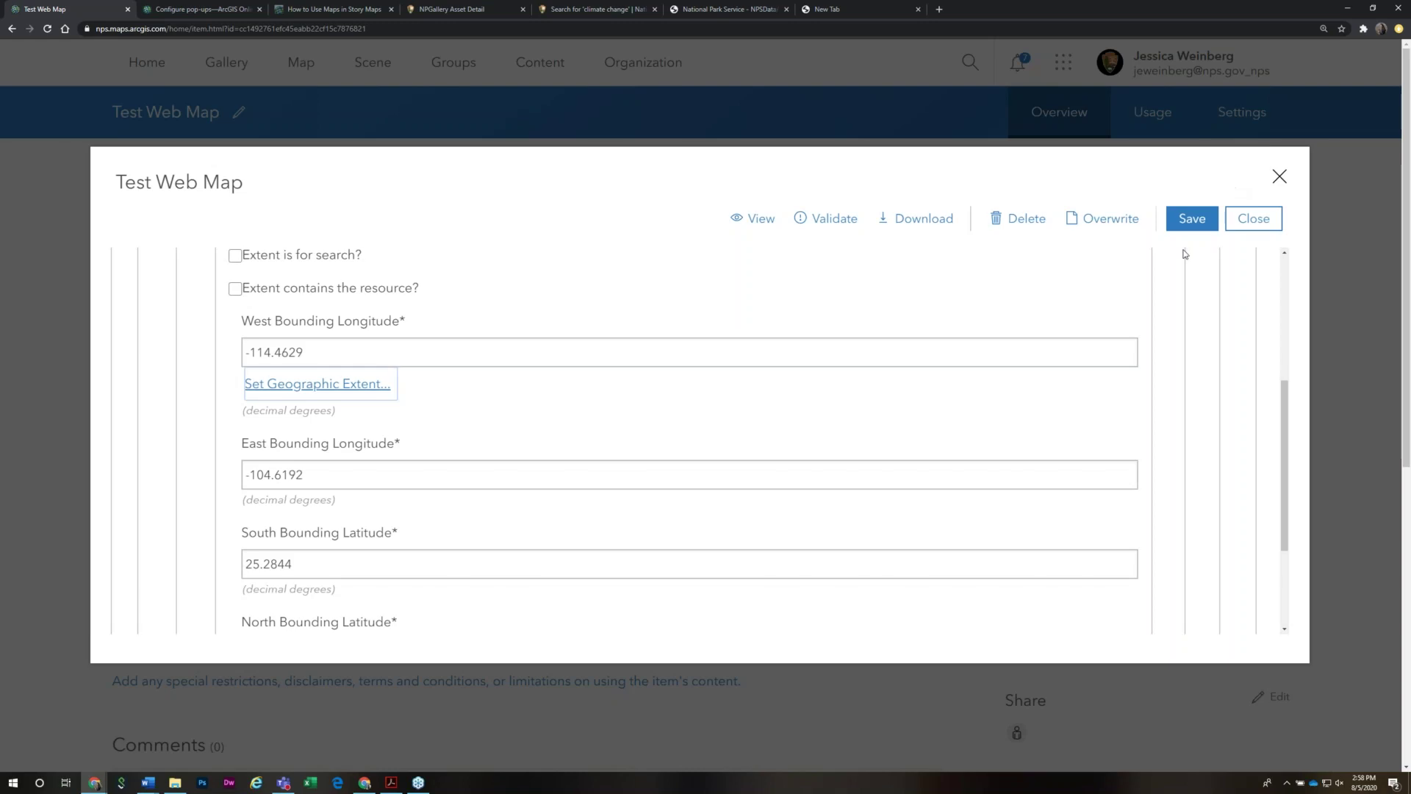
click(1193, 222)
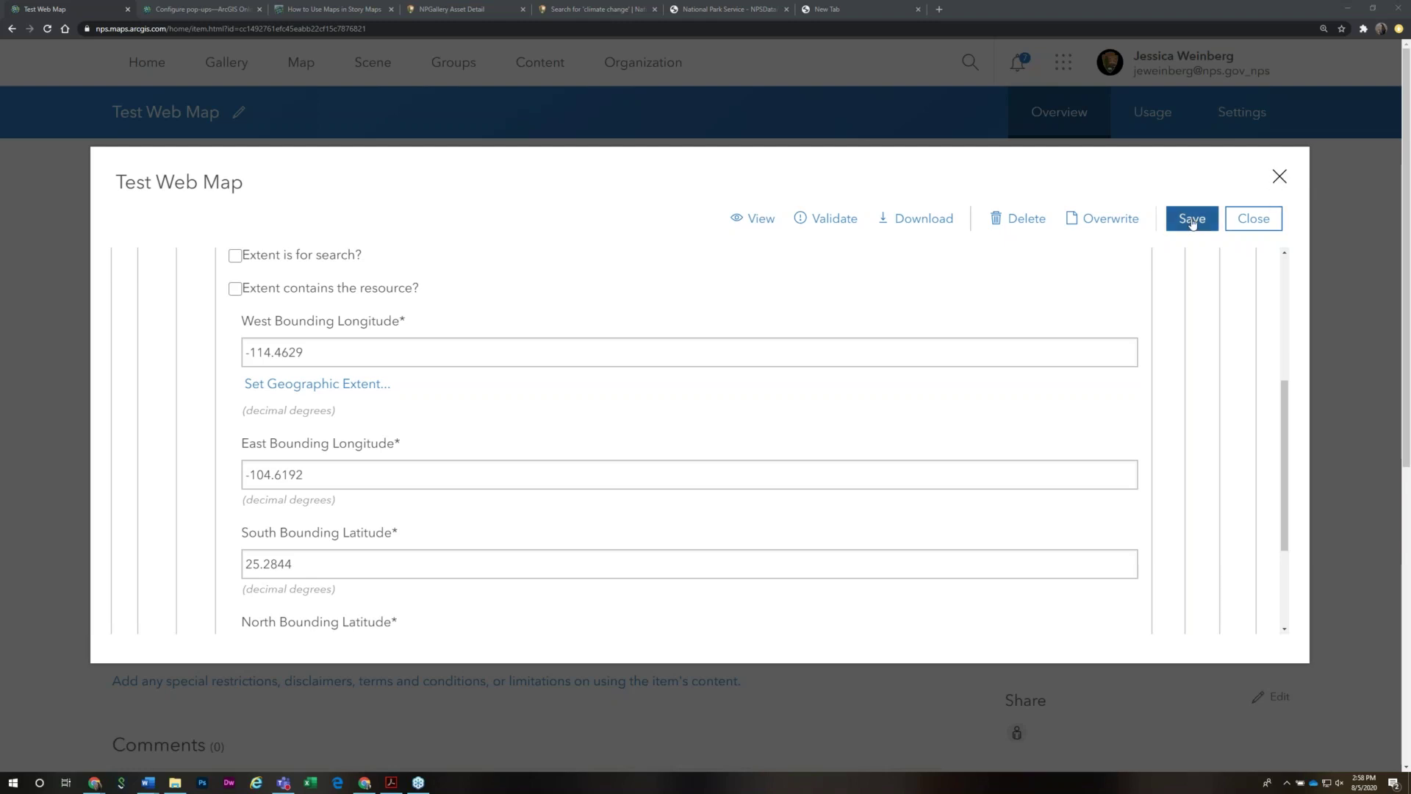
click(1279, 177)
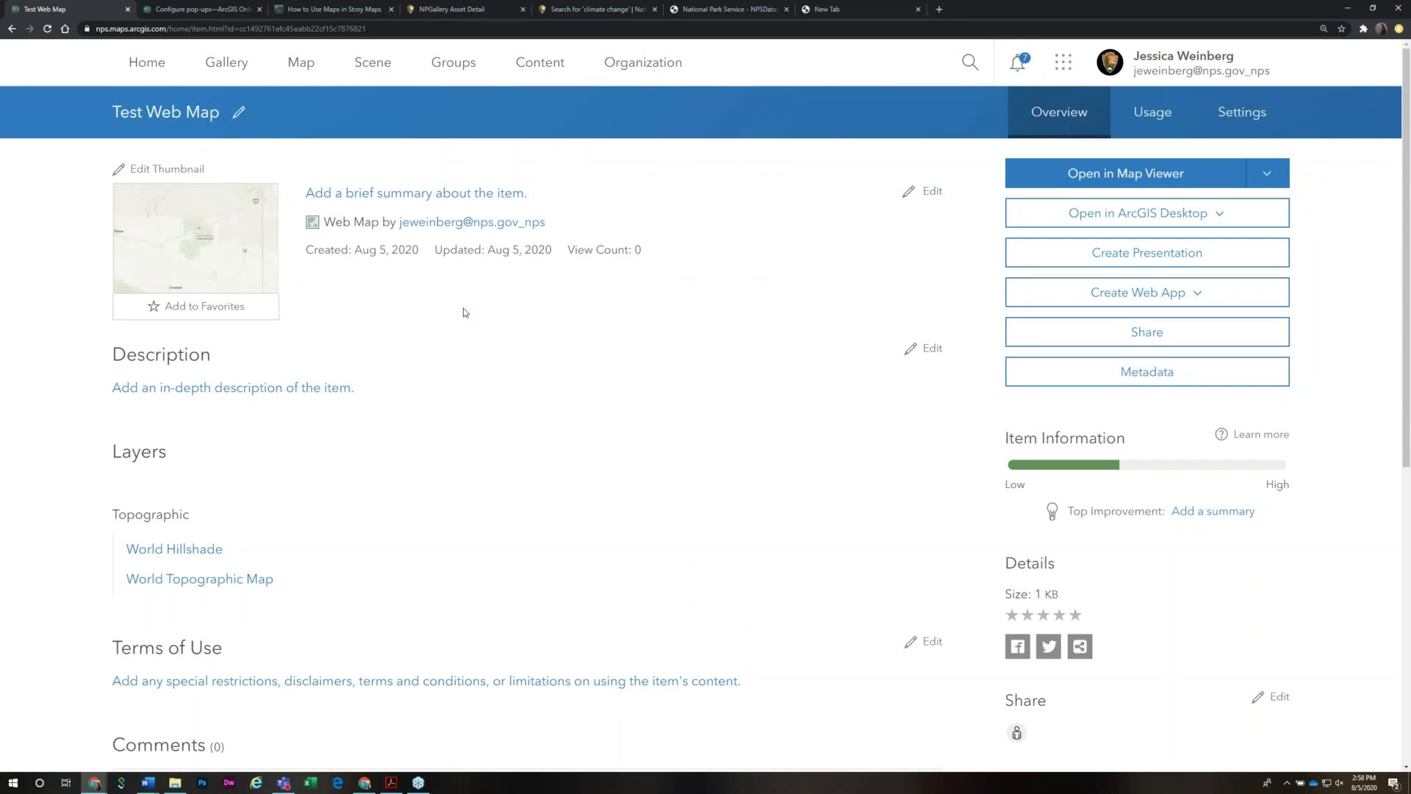
Open the JWM How Marine Heatwaves are Changing Ocean Ecosystems story from the content list in the Cascade Builder
click(551, 66)
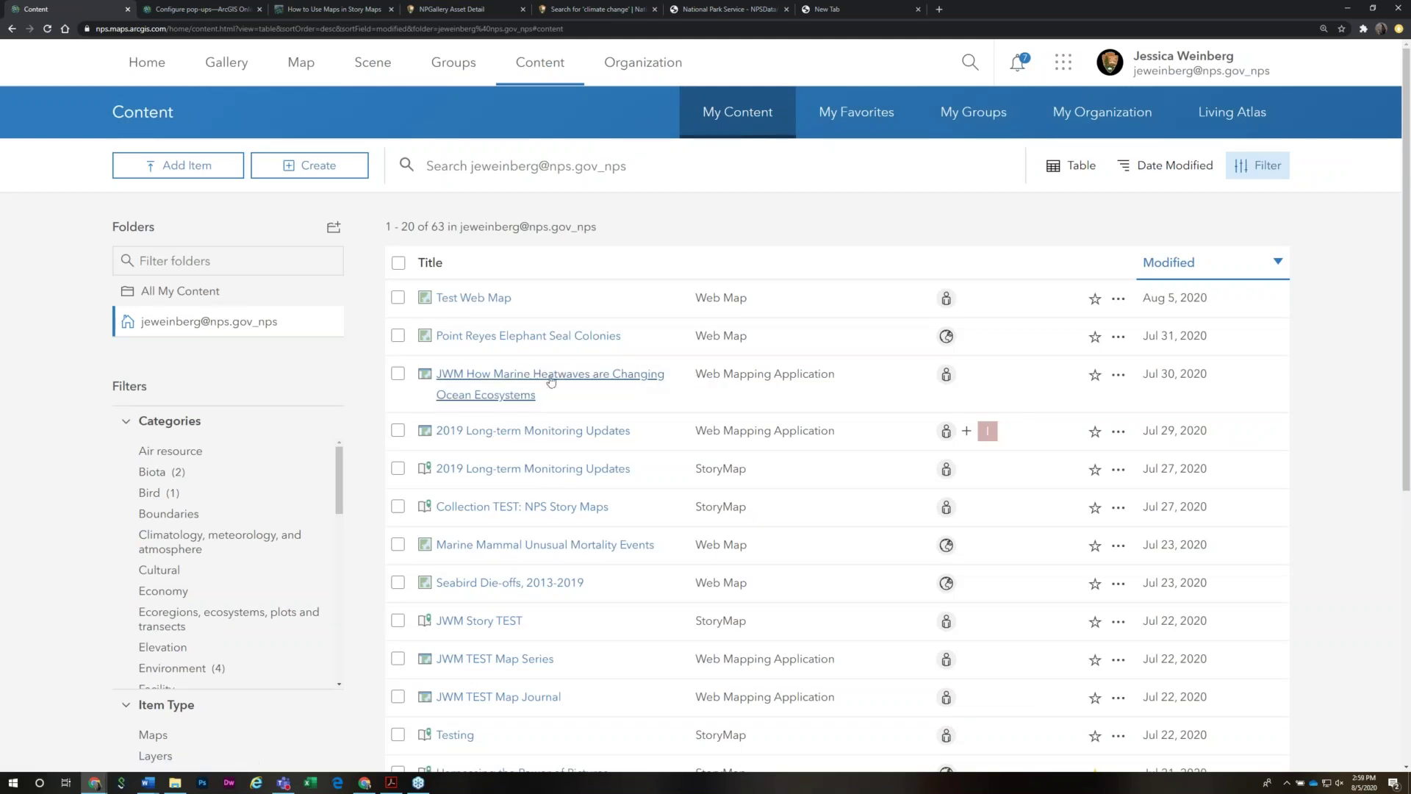
click(1119, 377)
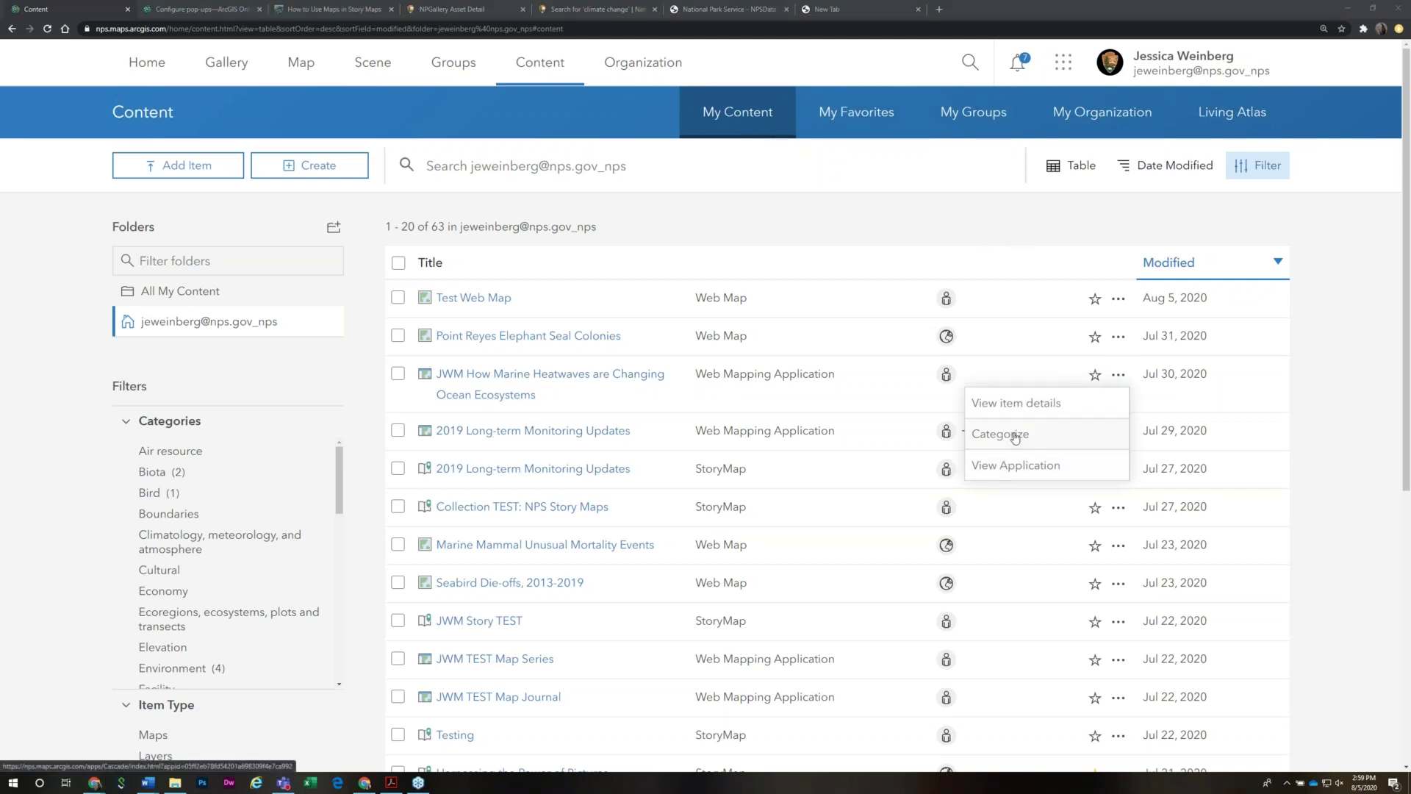
click(1027, 475)
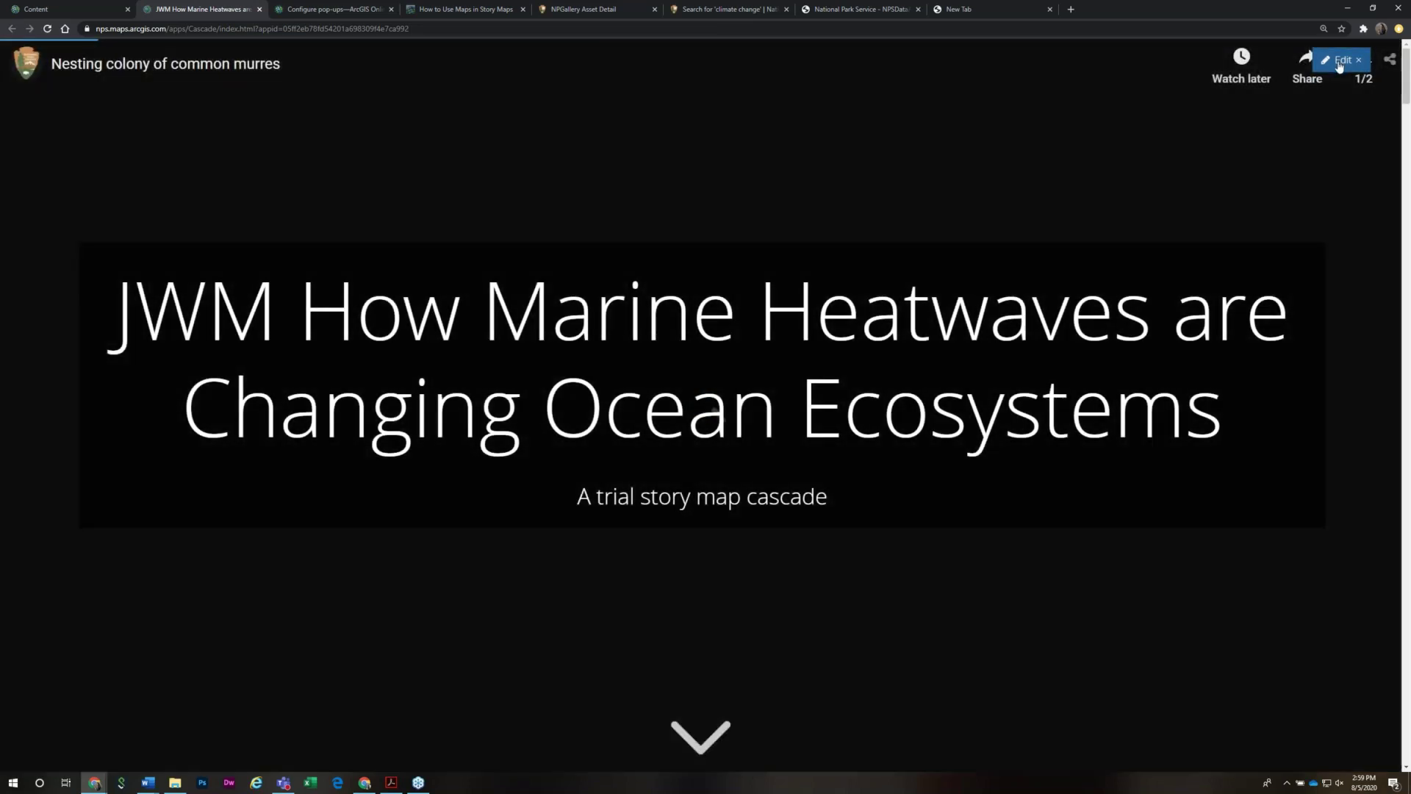
click(1339, 62)
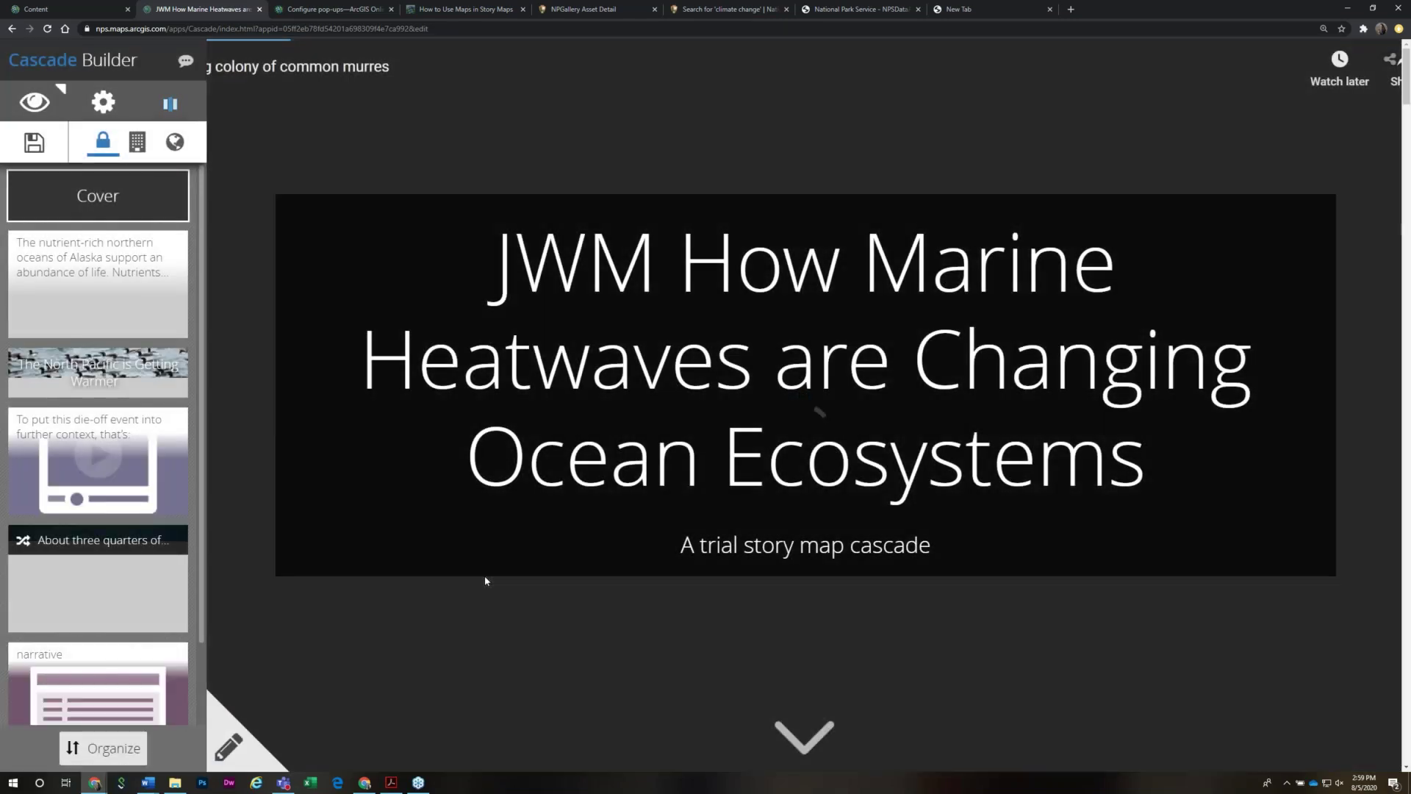
Insert Test Web Map from My Content as media below the story's opening paragraph on the nutrient-rich northern oceans
scroll(485, 577, down, 5)
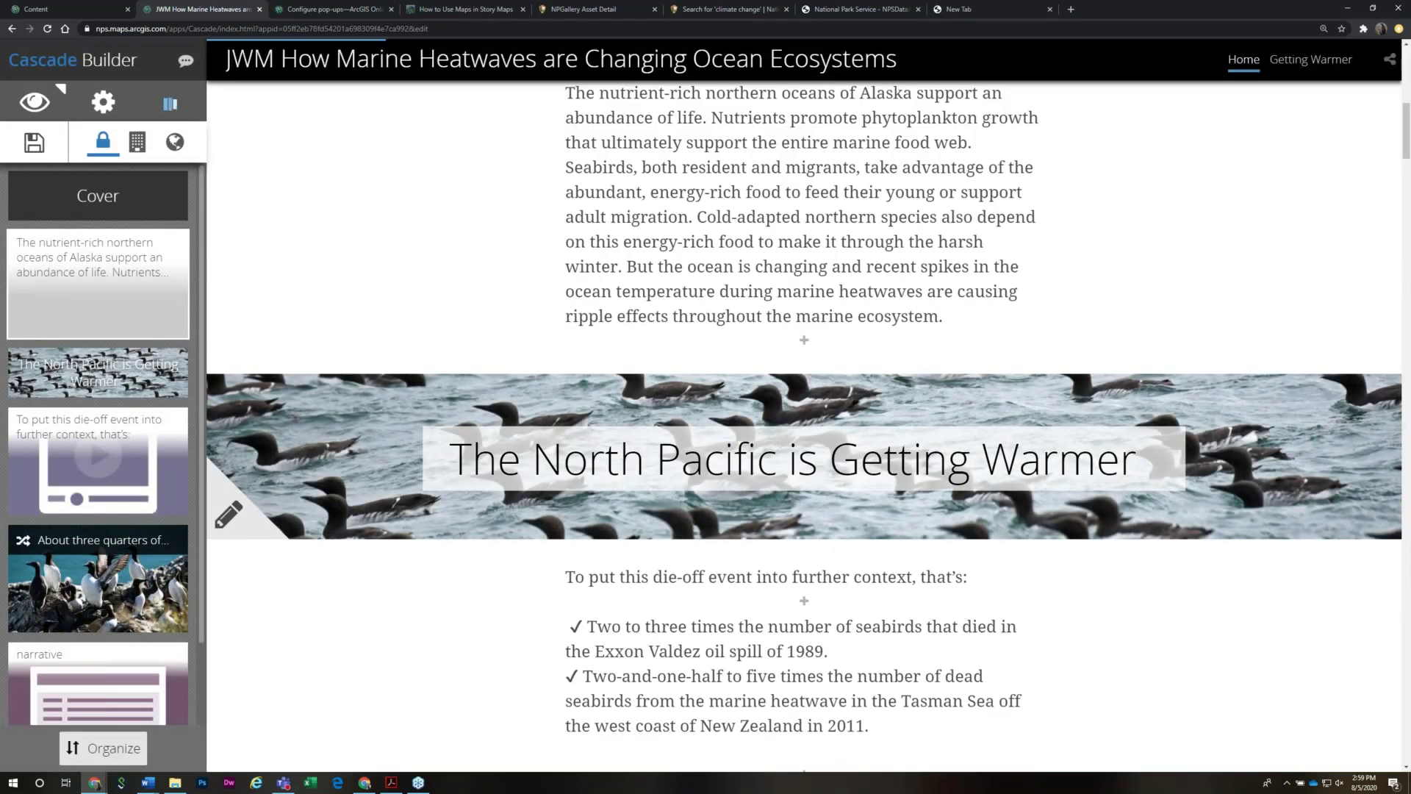
scroll(502, 415, up, 3)
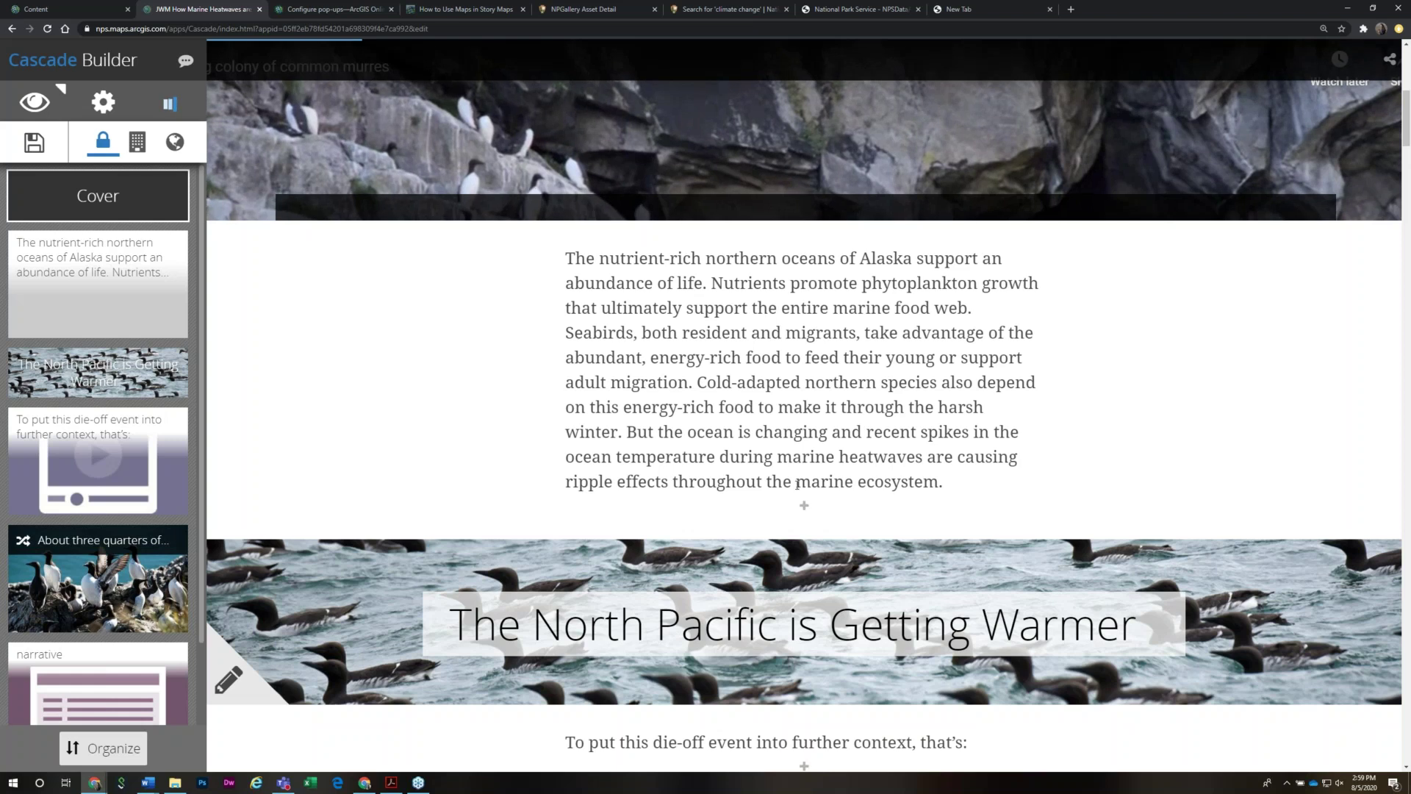
click(804, 509)
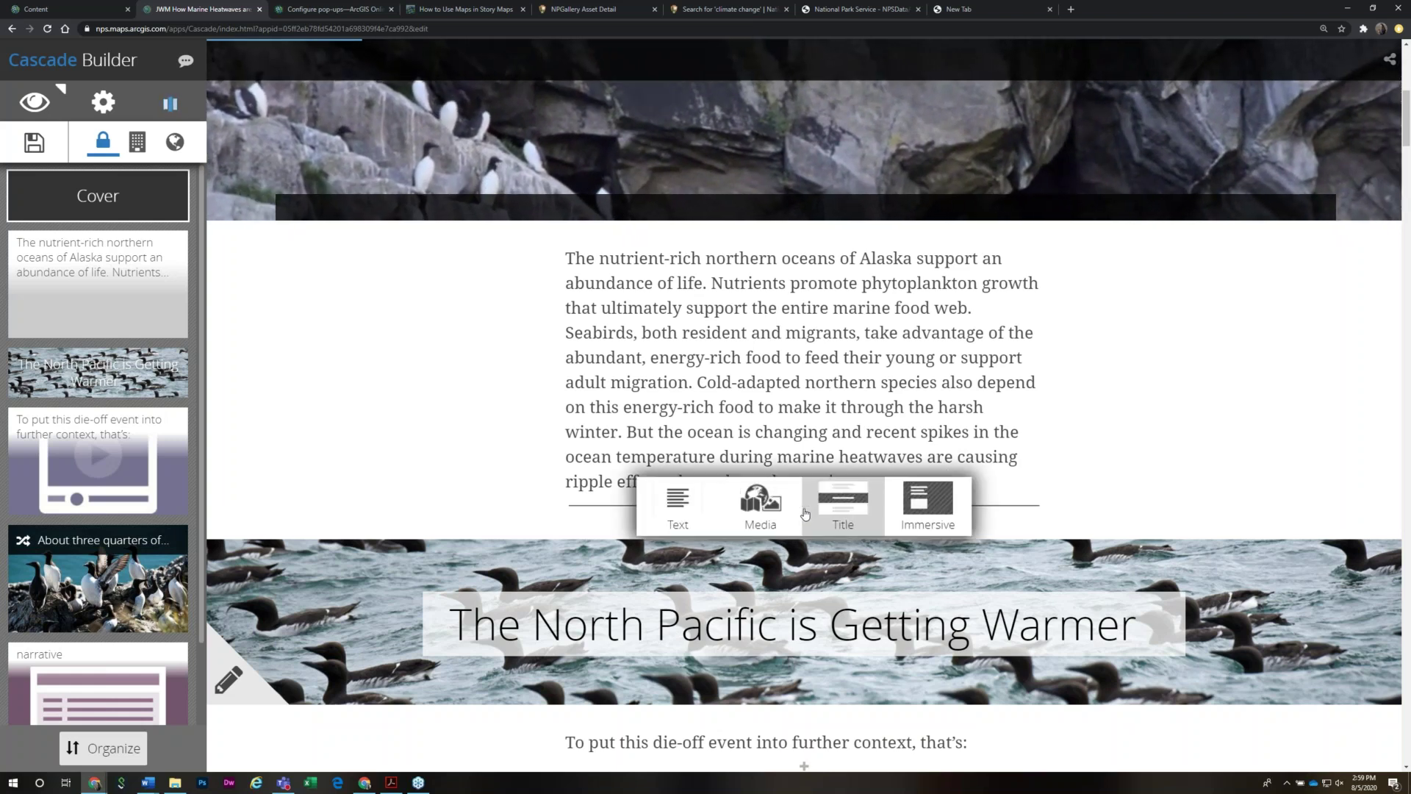
click(760, 521)
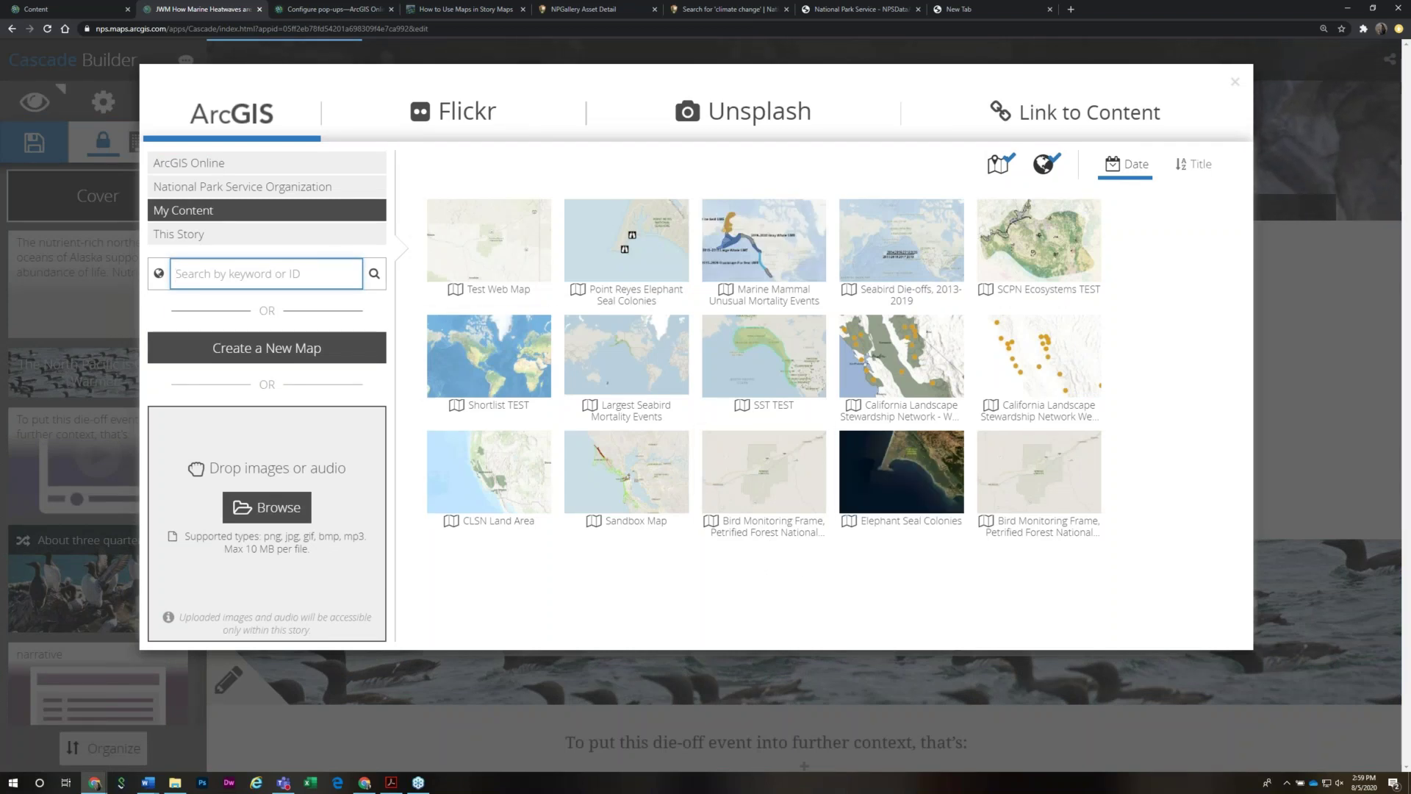
click(197, 214)
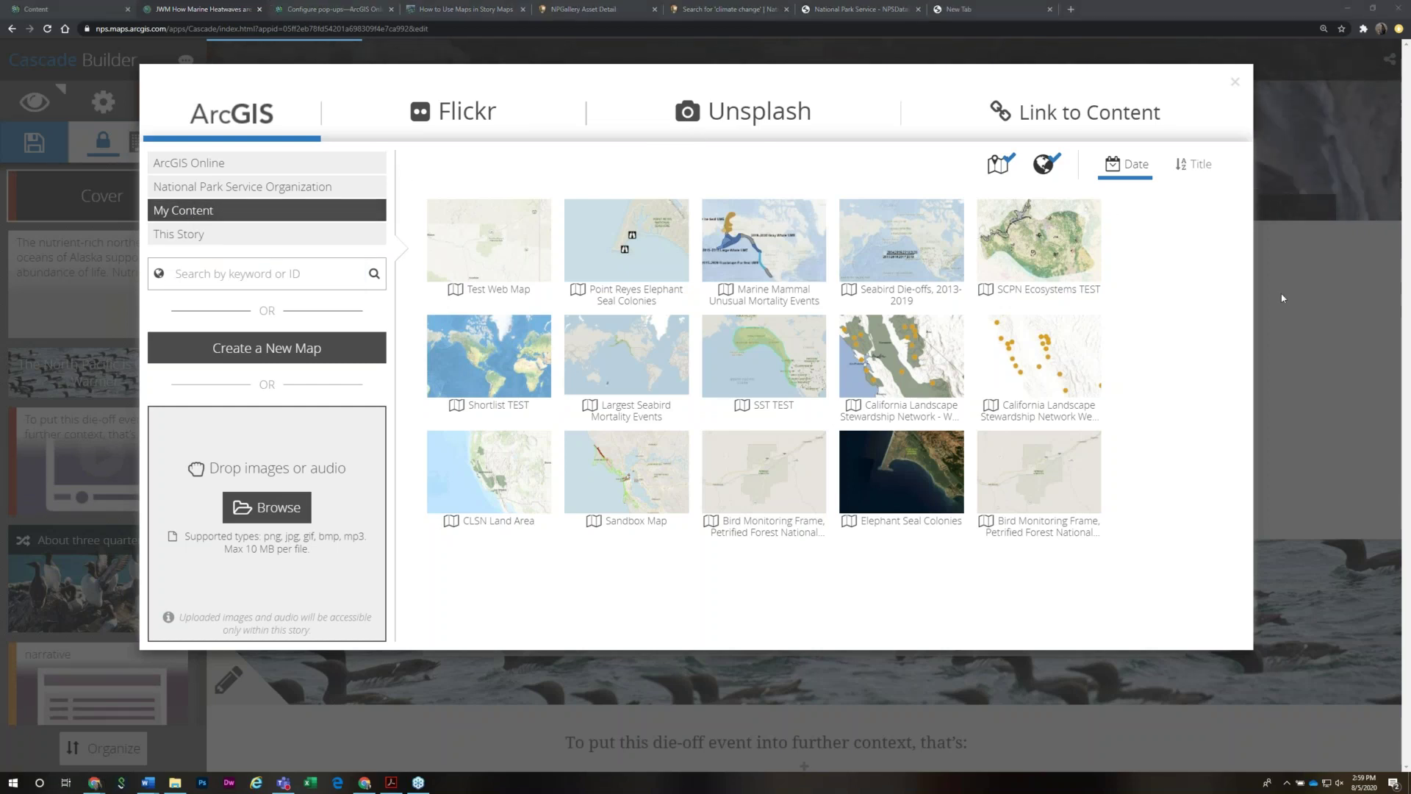
click(210, 189)
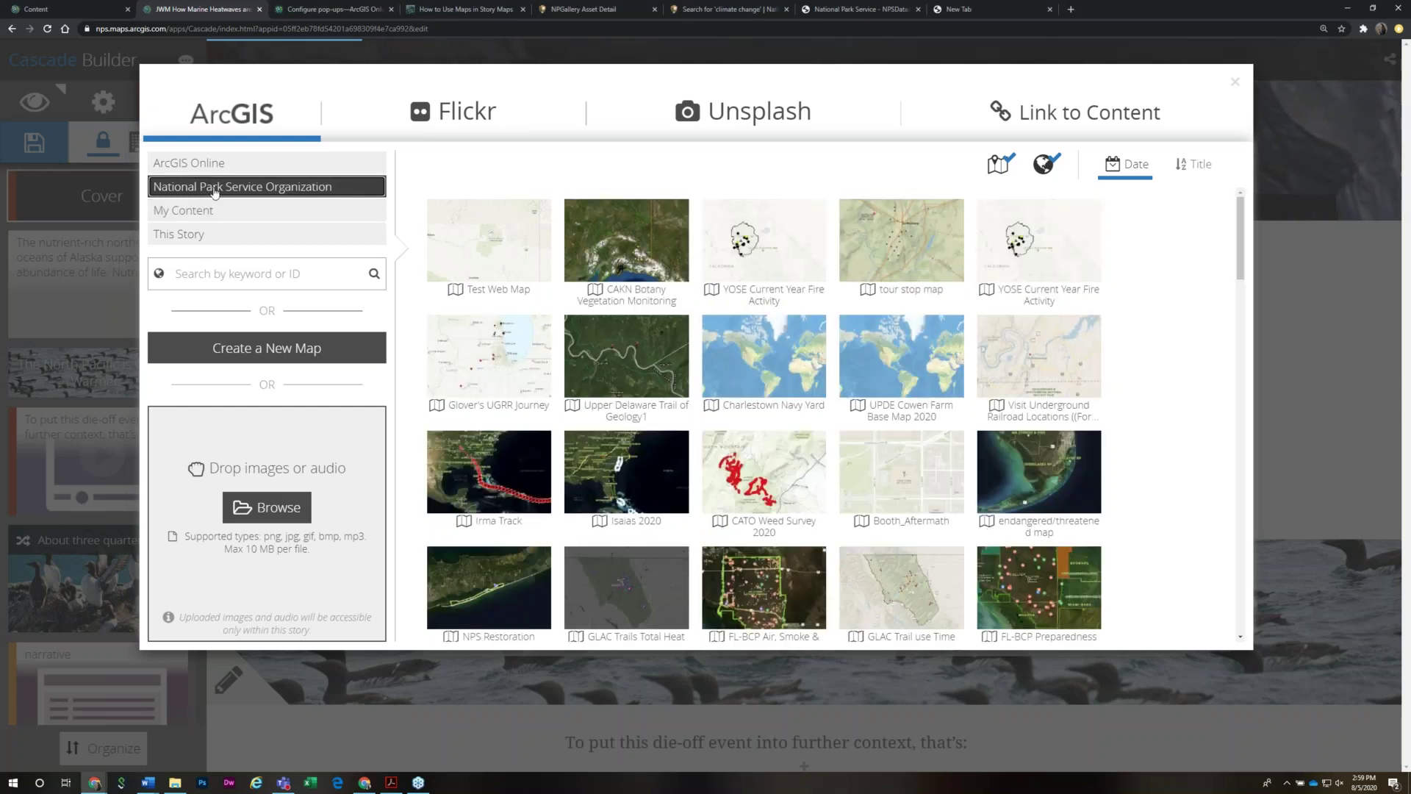
click(172, 208)
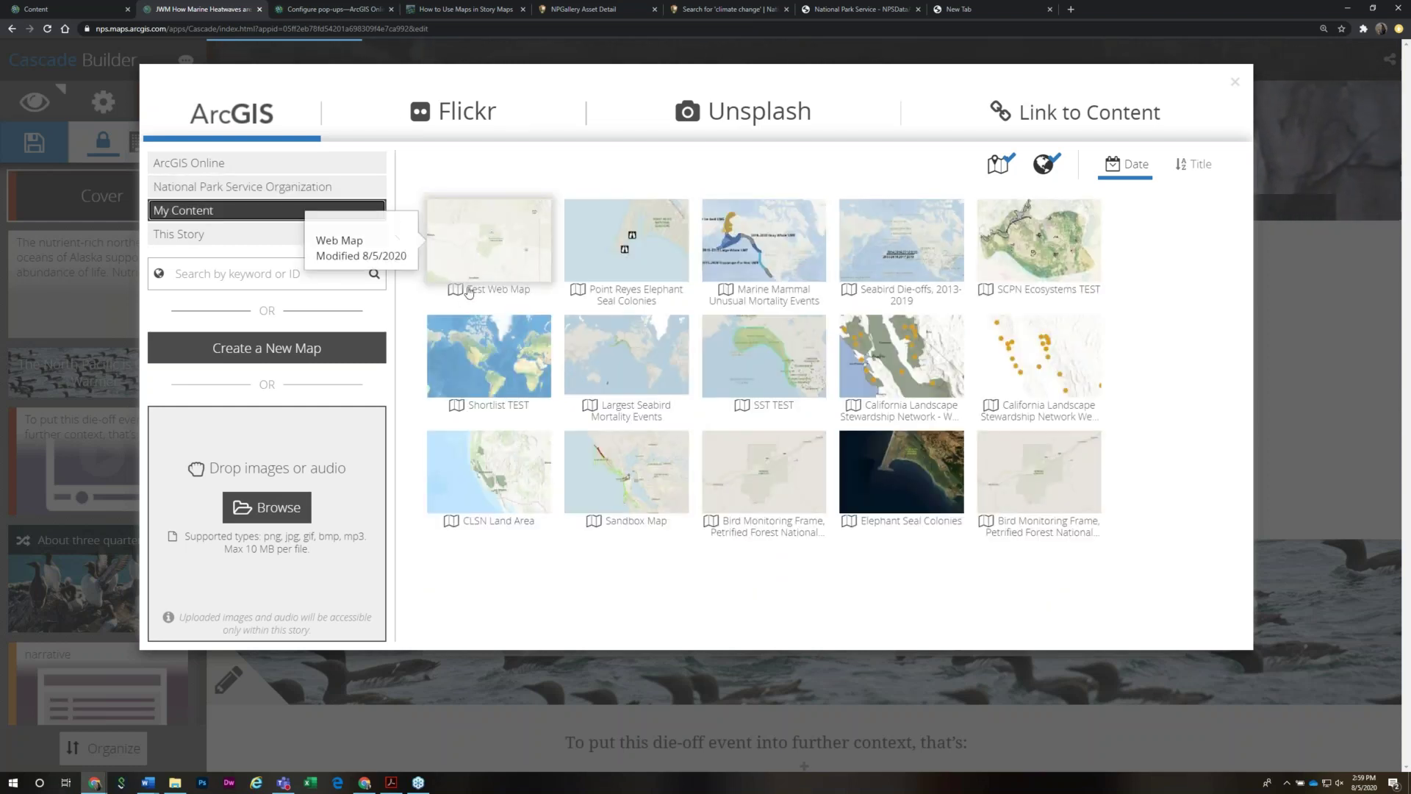
click(496, 263)
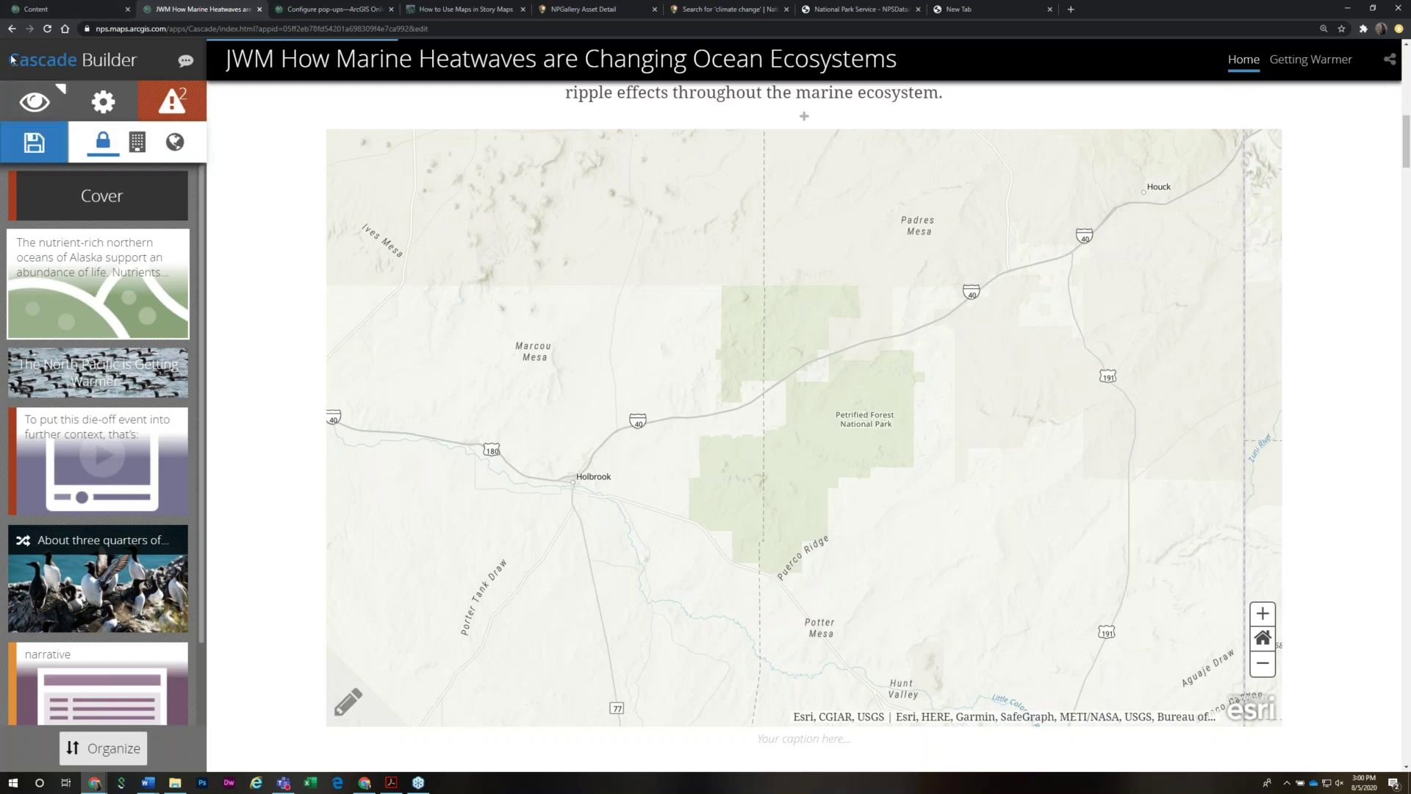
Open JWM TEST Map Journal from the content list in the Map Journal Builder and go to its Seabird Die-offs section
click(86, 15)
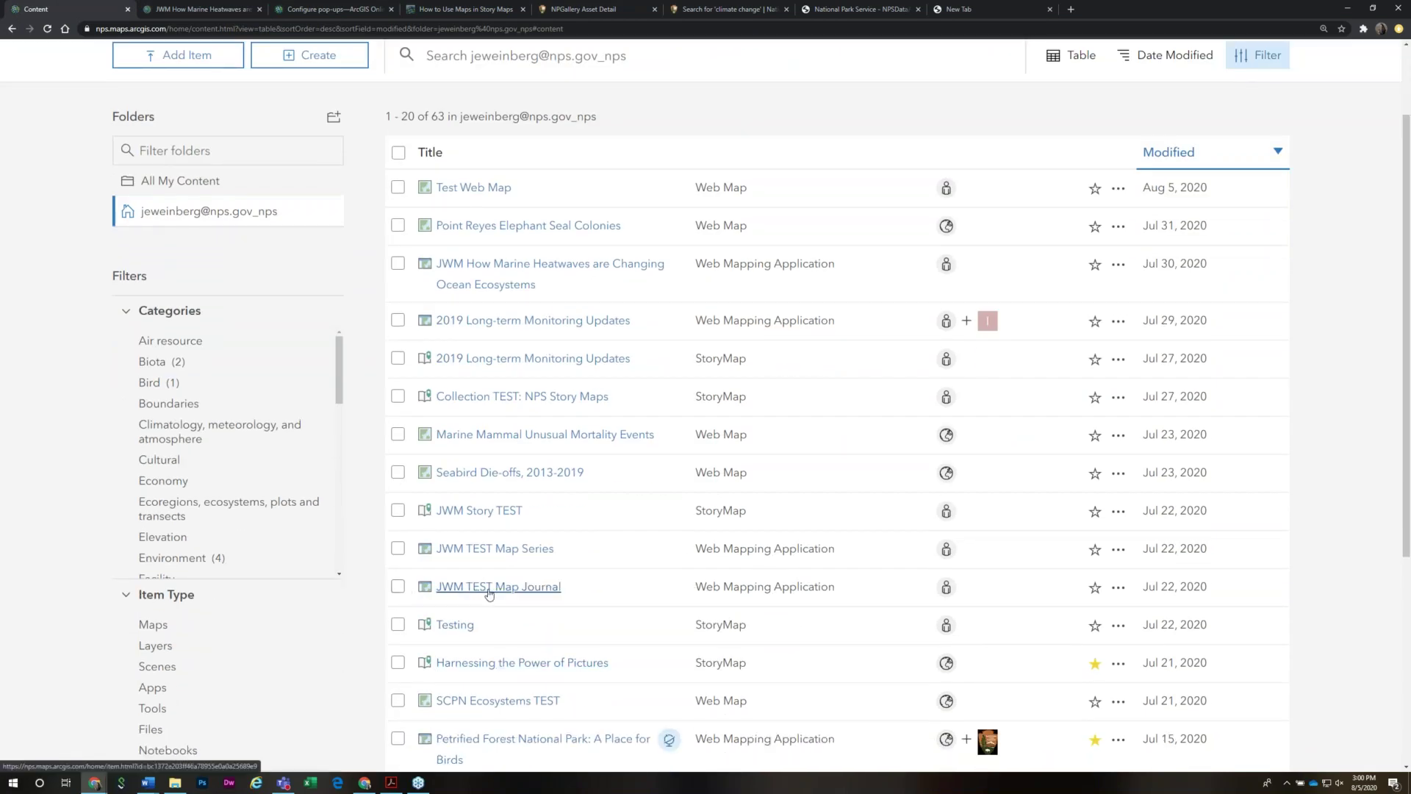
click(527, 594)
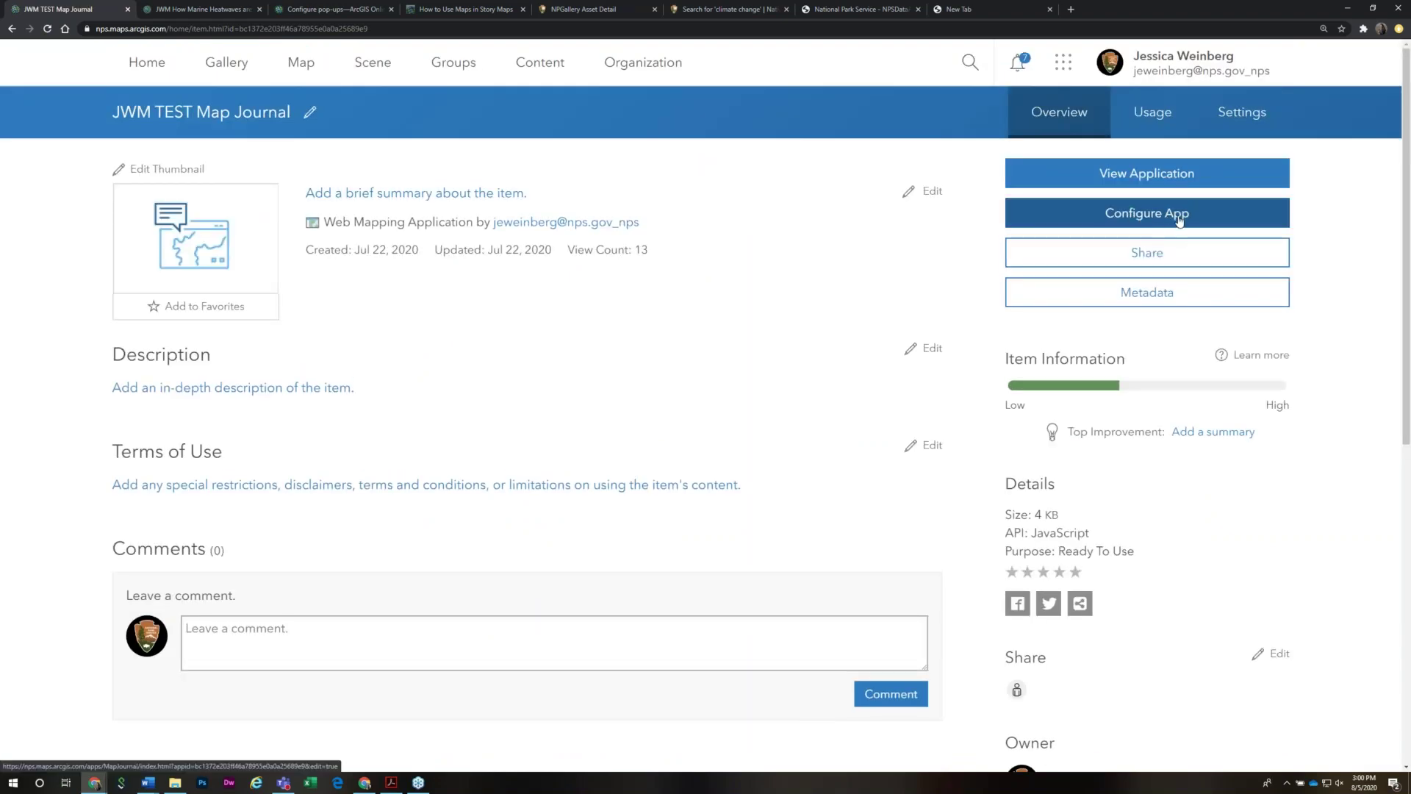
click(1156, 218)
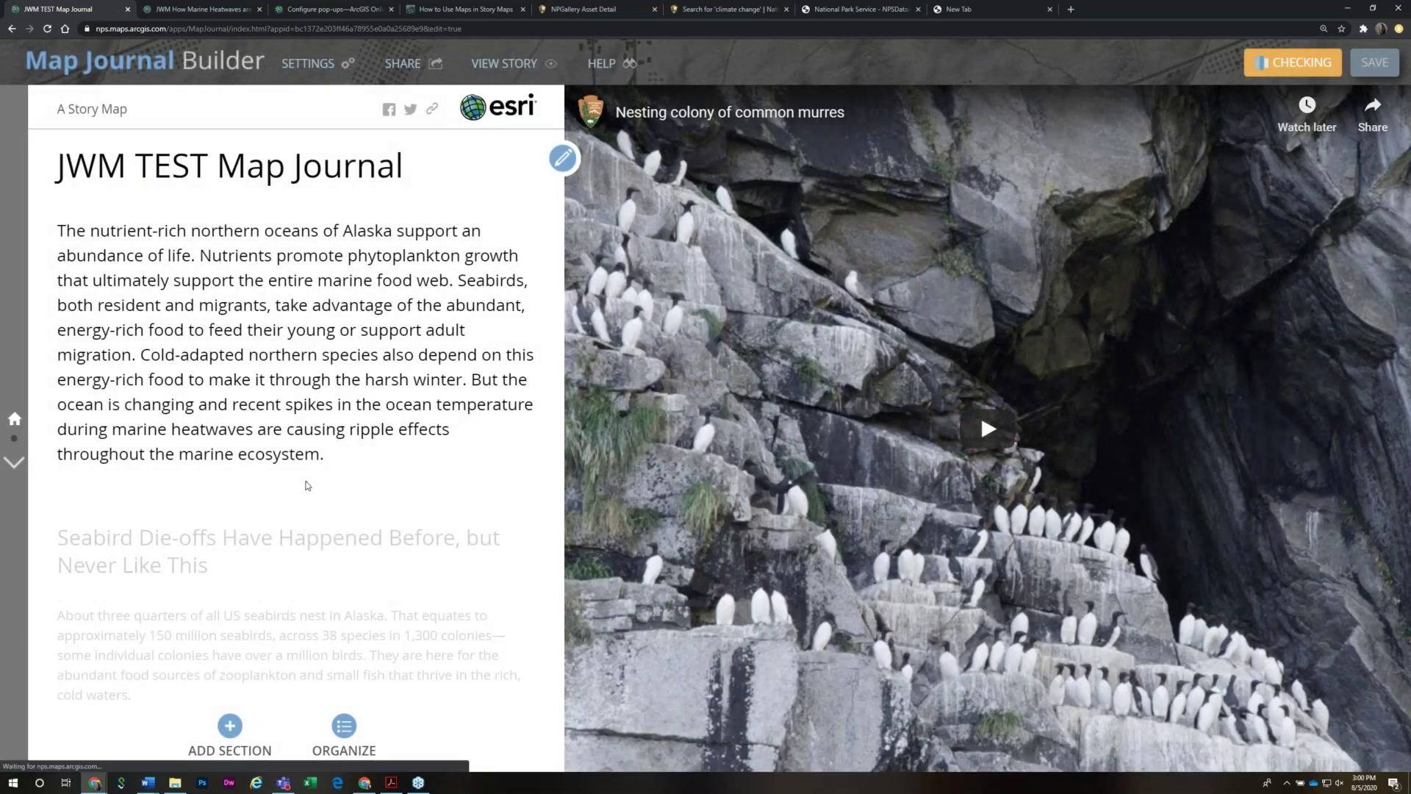
scroll(307, 485, down, 3)
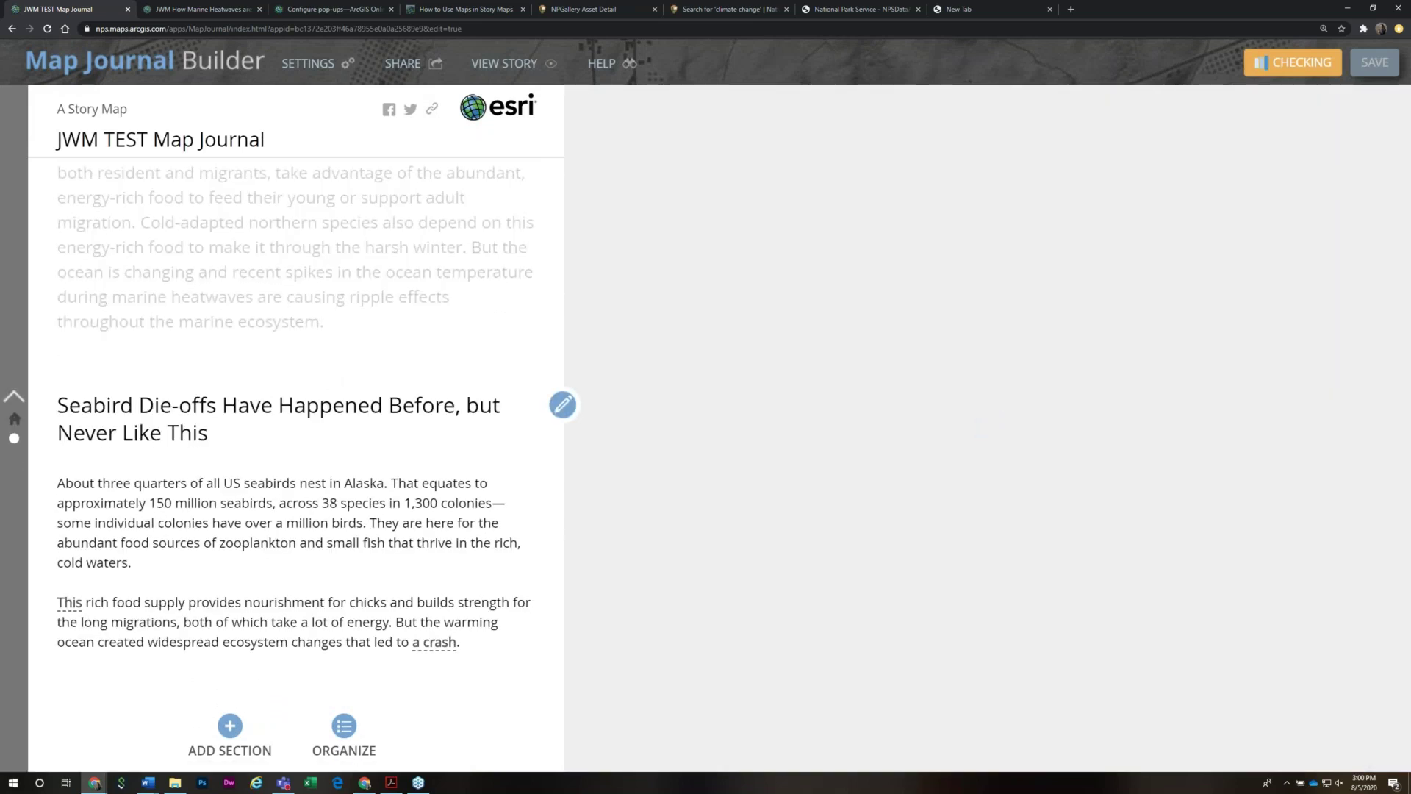
click(563, 404)
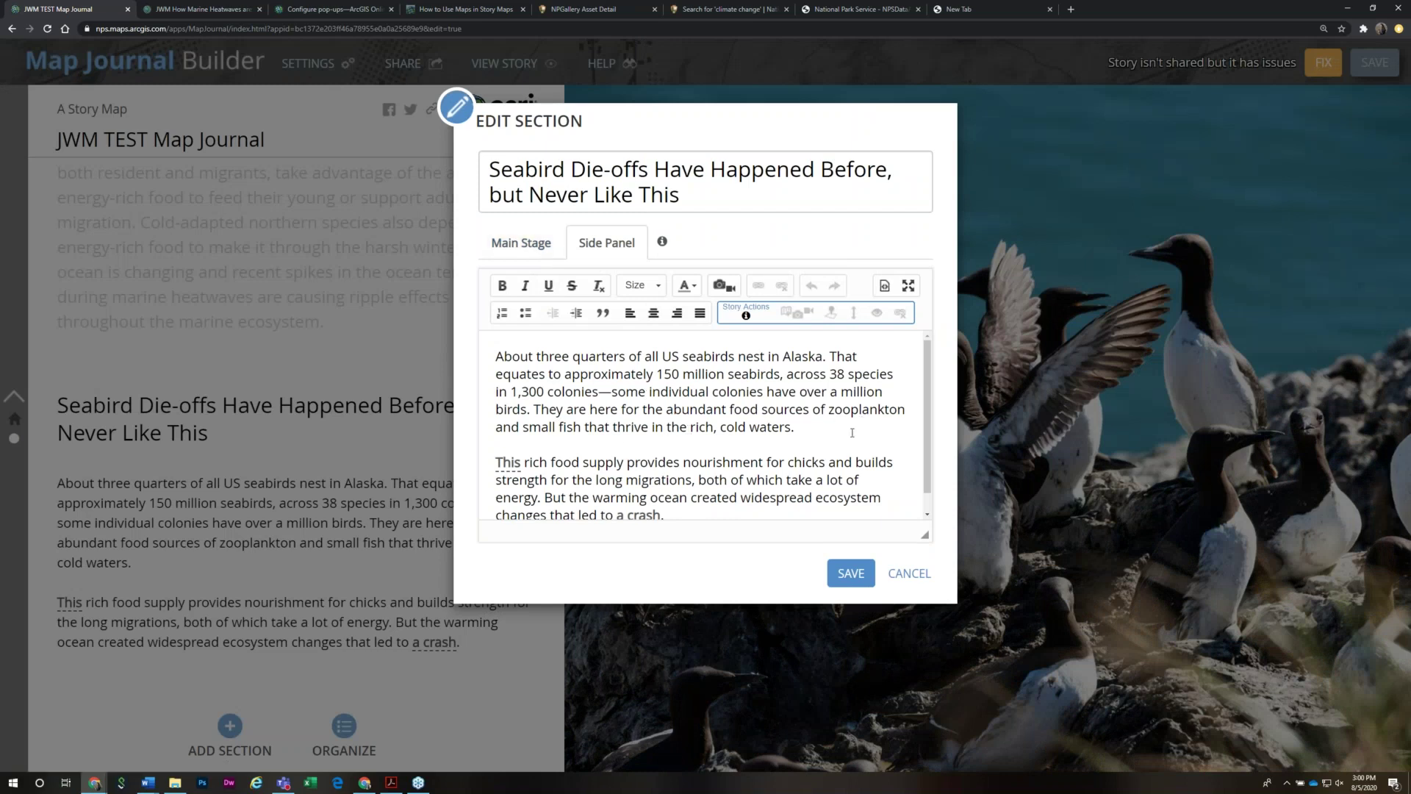
click(885, 454)
key(Return)
key(Return)
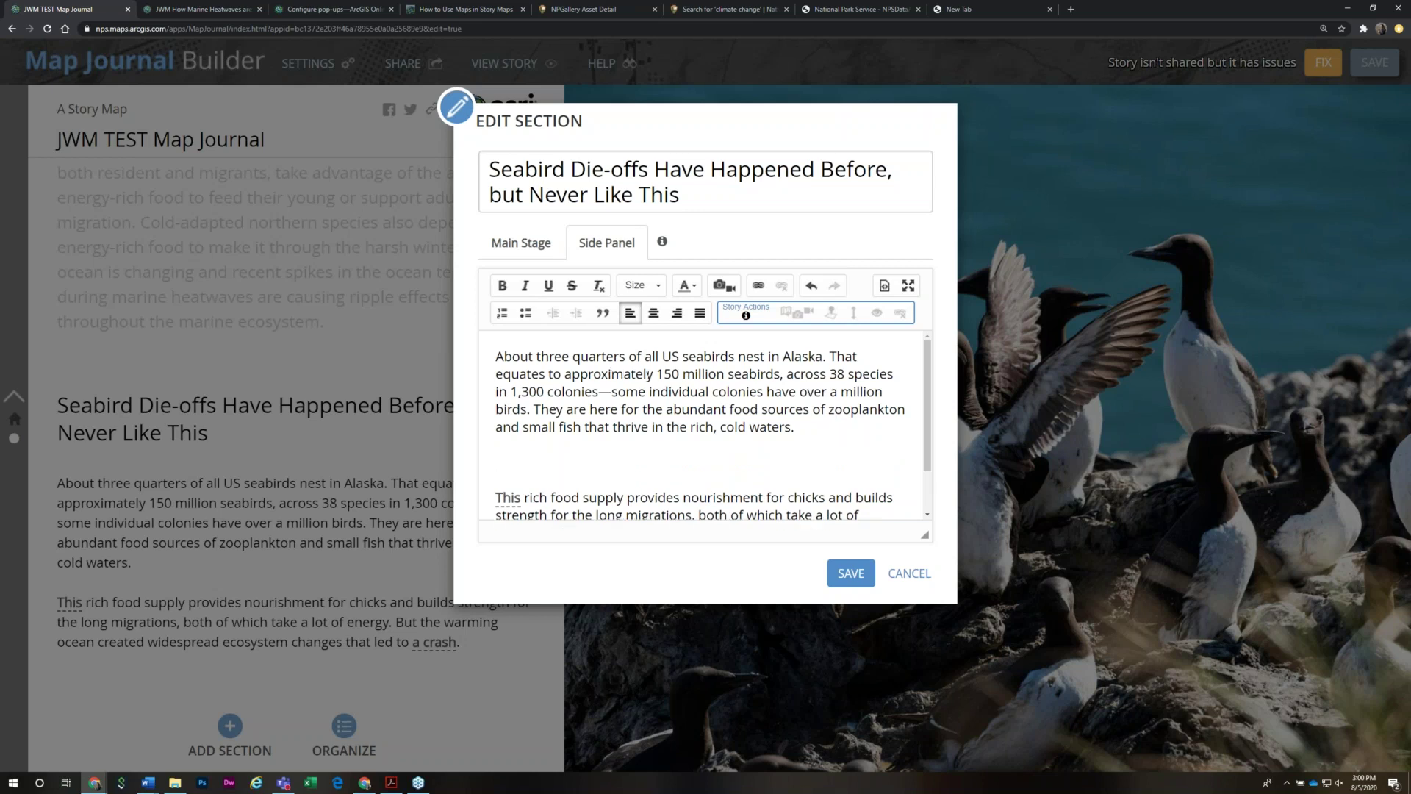
click(720, 289)
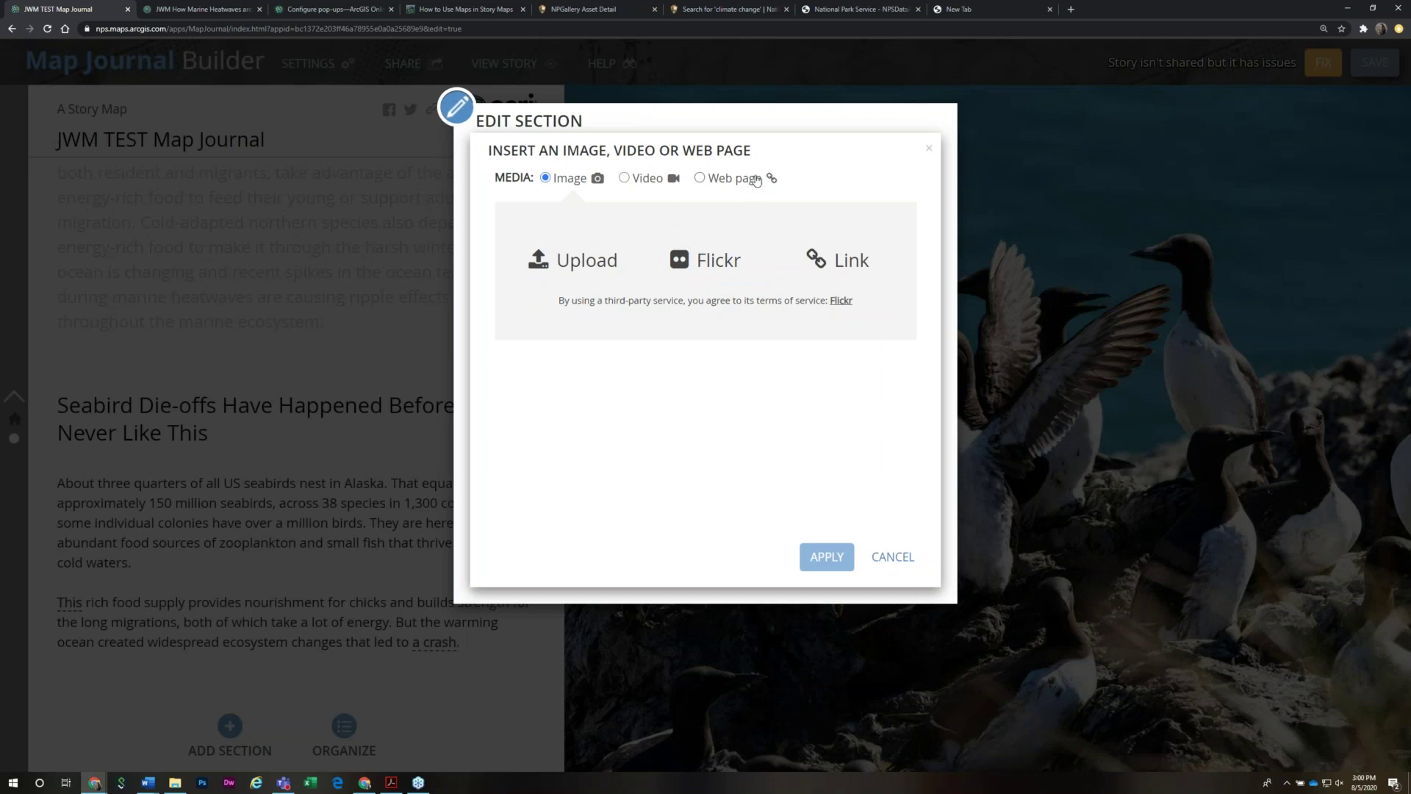
click(892, 556)
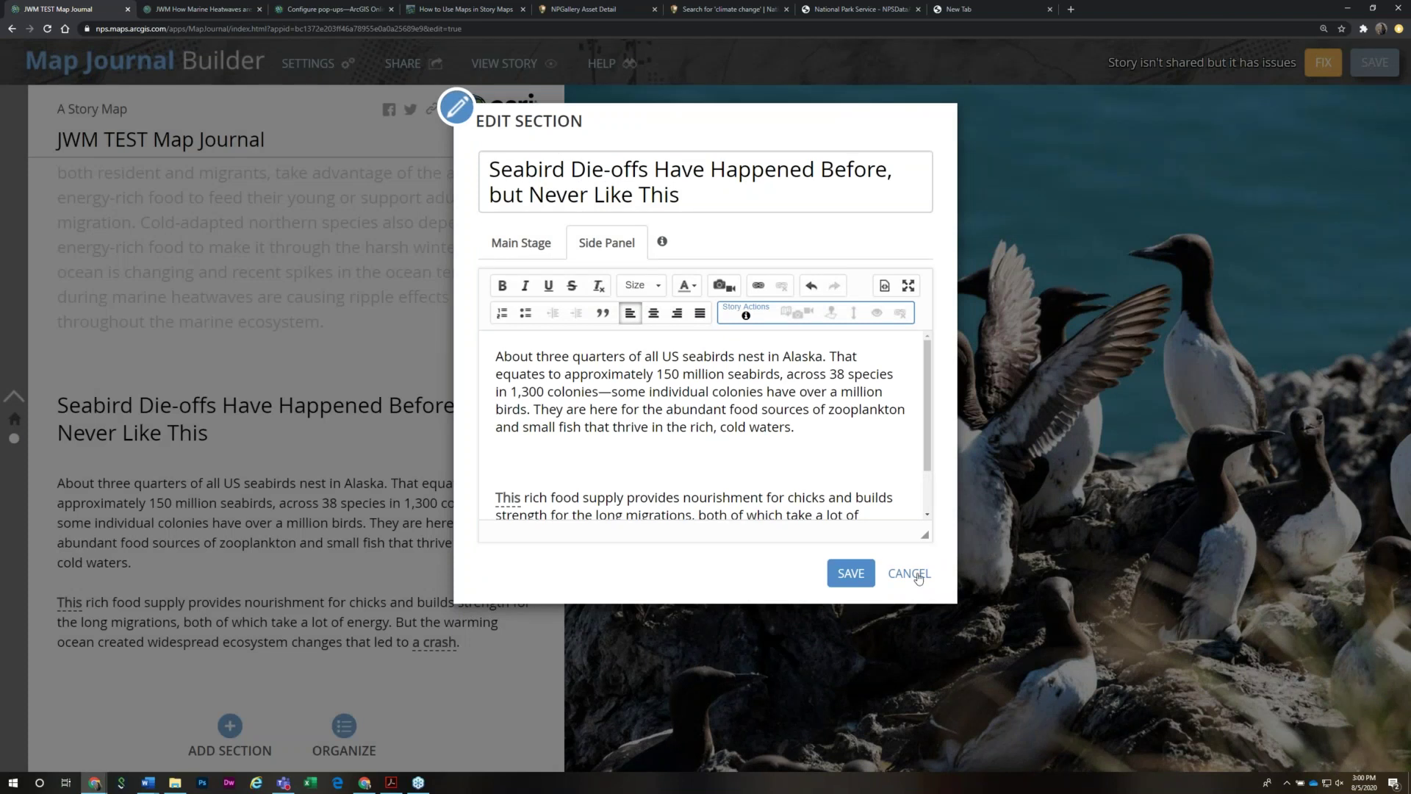
click(910, 573)
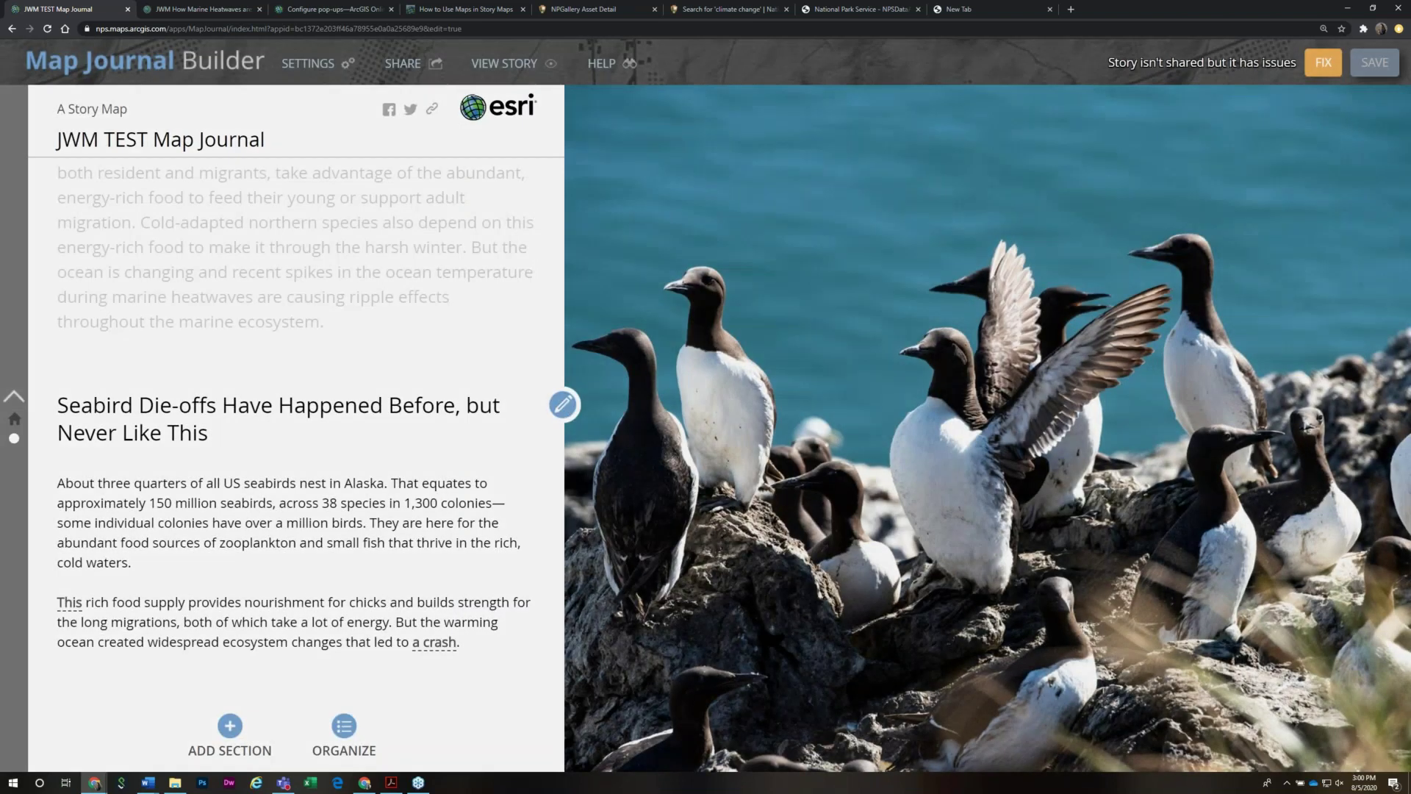
Replace the main stage image of the Seabird Die-offs section with Test Web Map from My Organization, keeping the default map settings
click(563, 404)
click(503, 243)
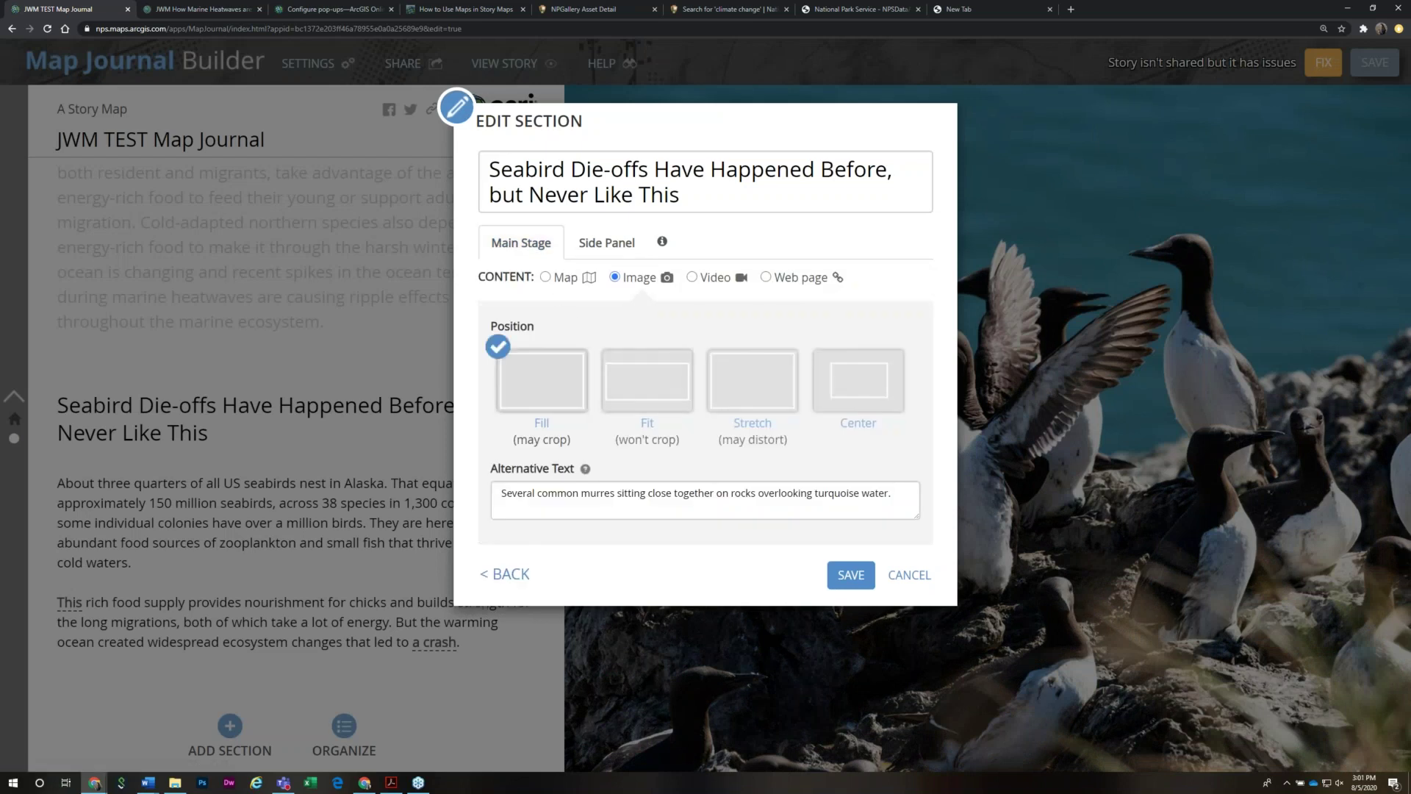
click(564, 278)
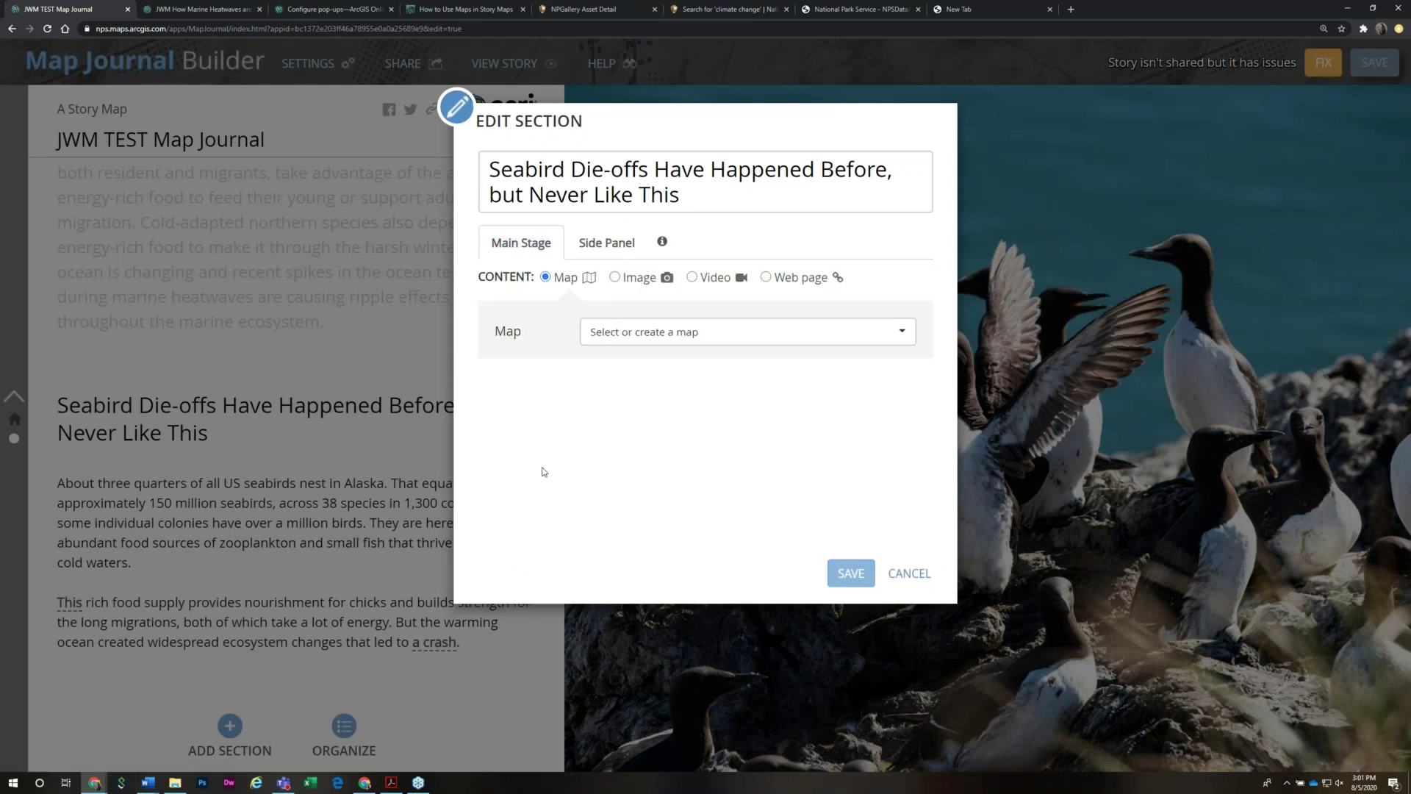
click(706, 333)
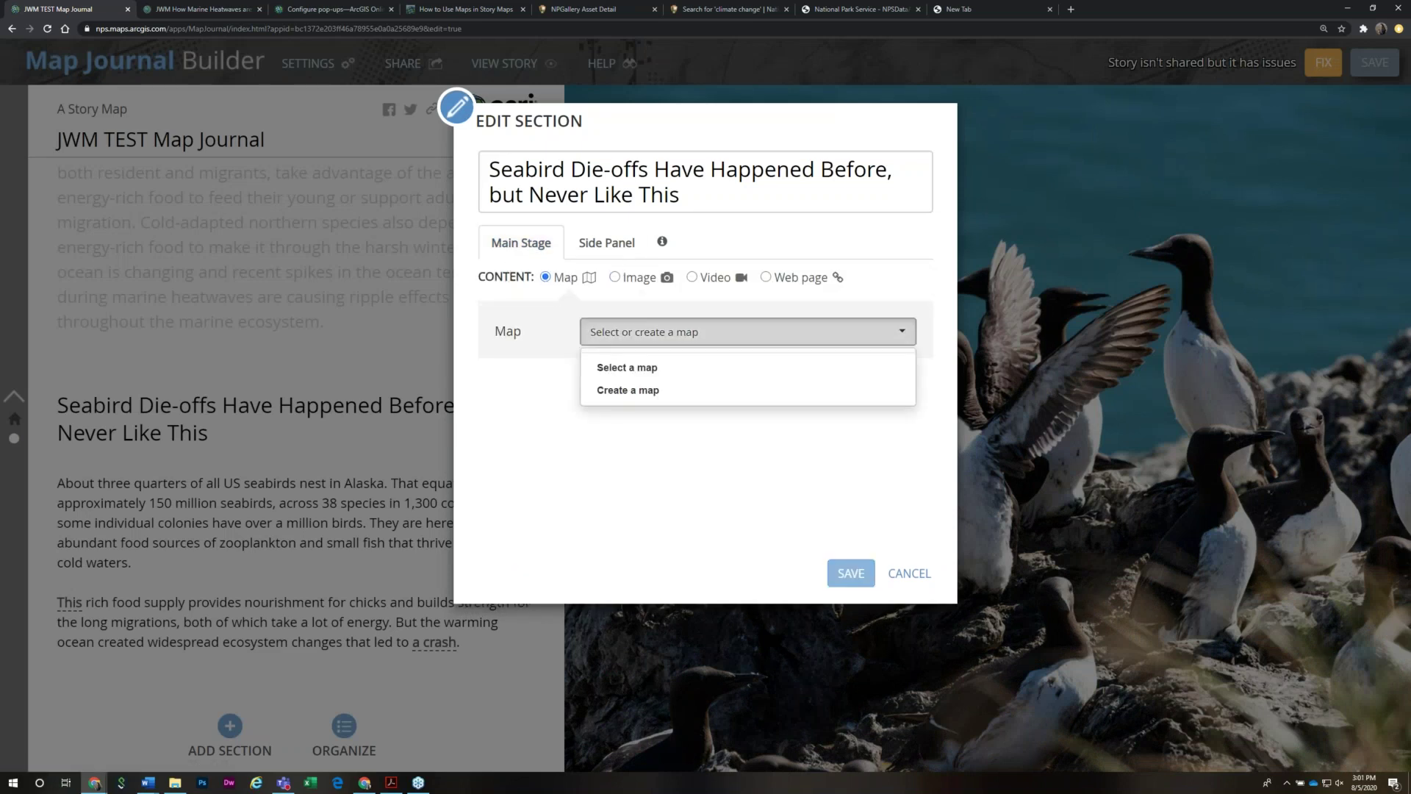
click(637, 371)
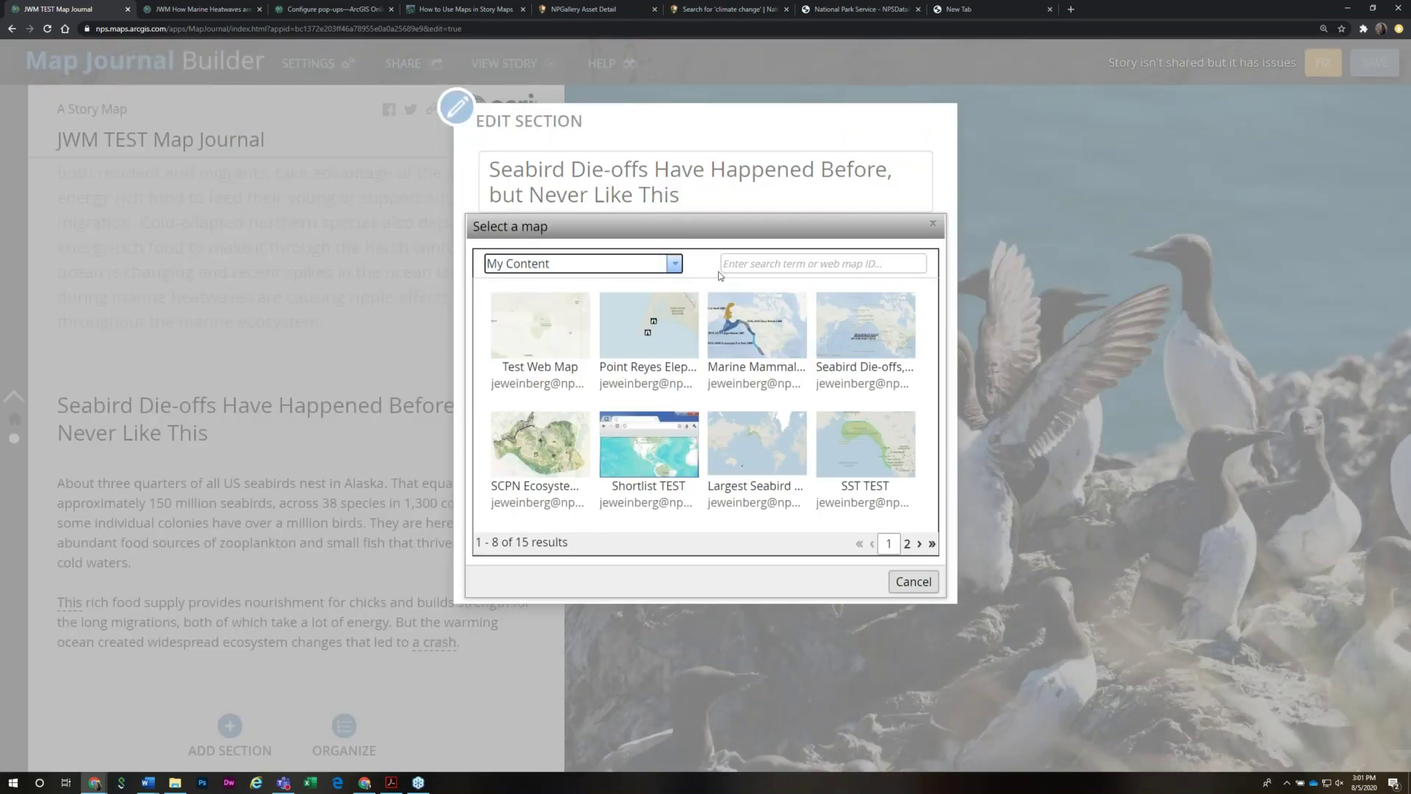
click(647, 266)
click(570, 300)
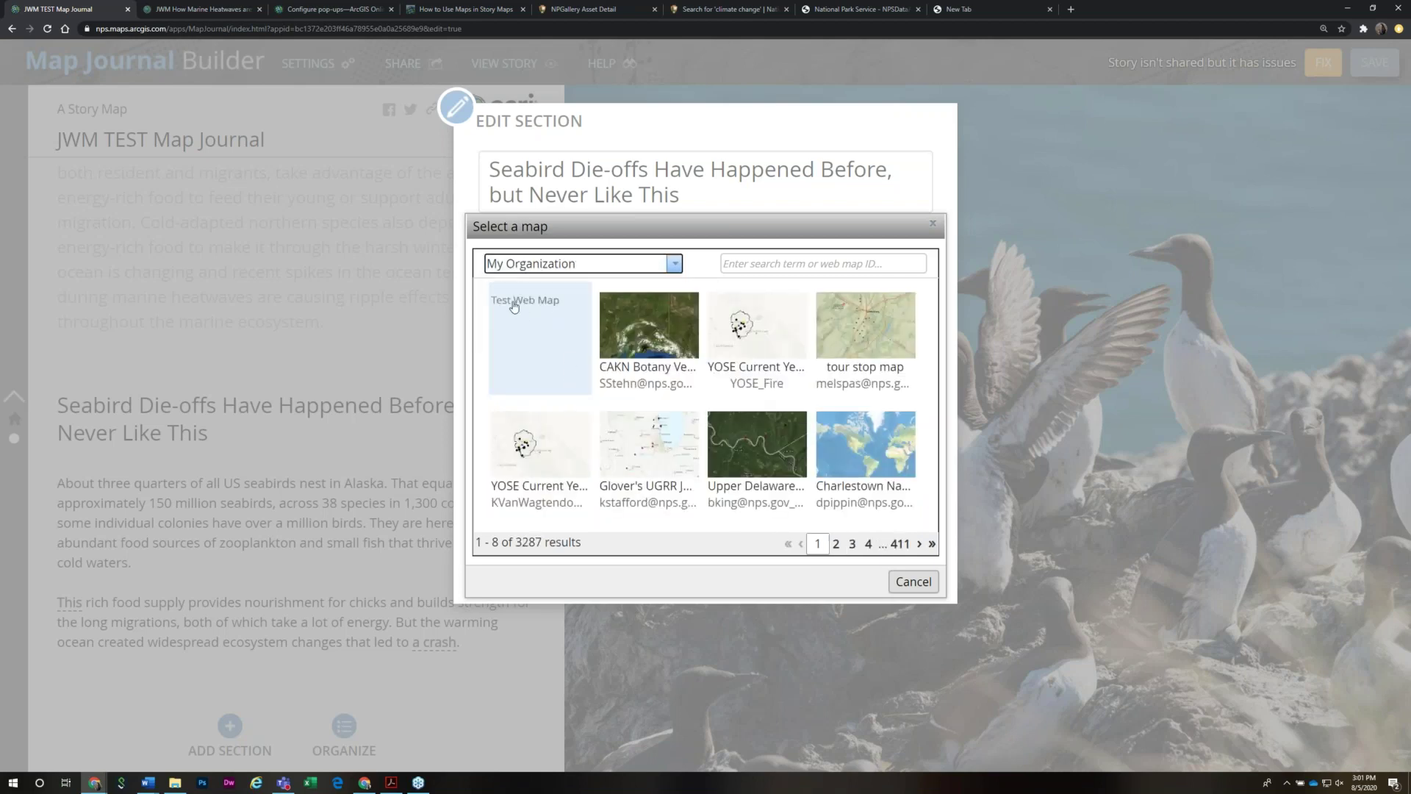
click(563, 345)
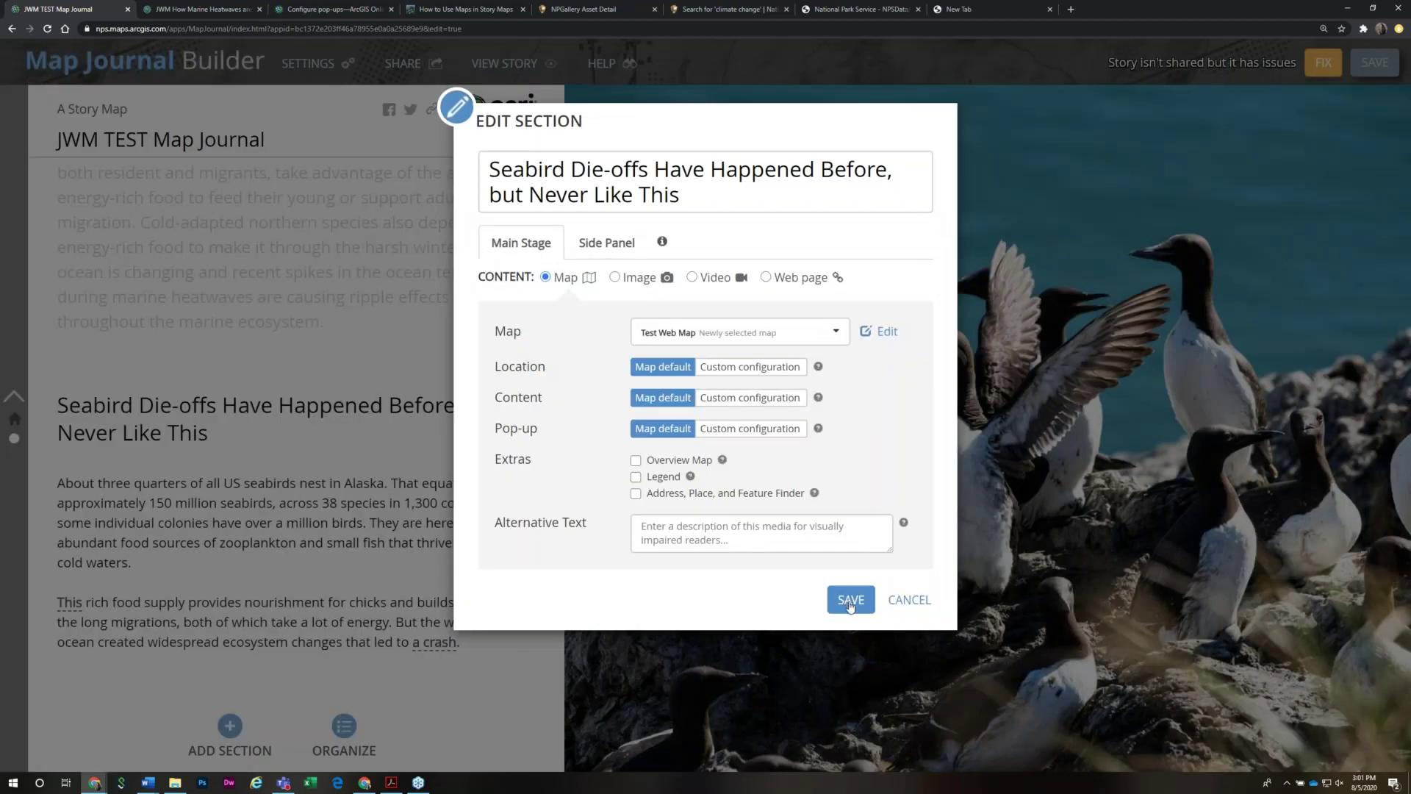
click(837, 609)
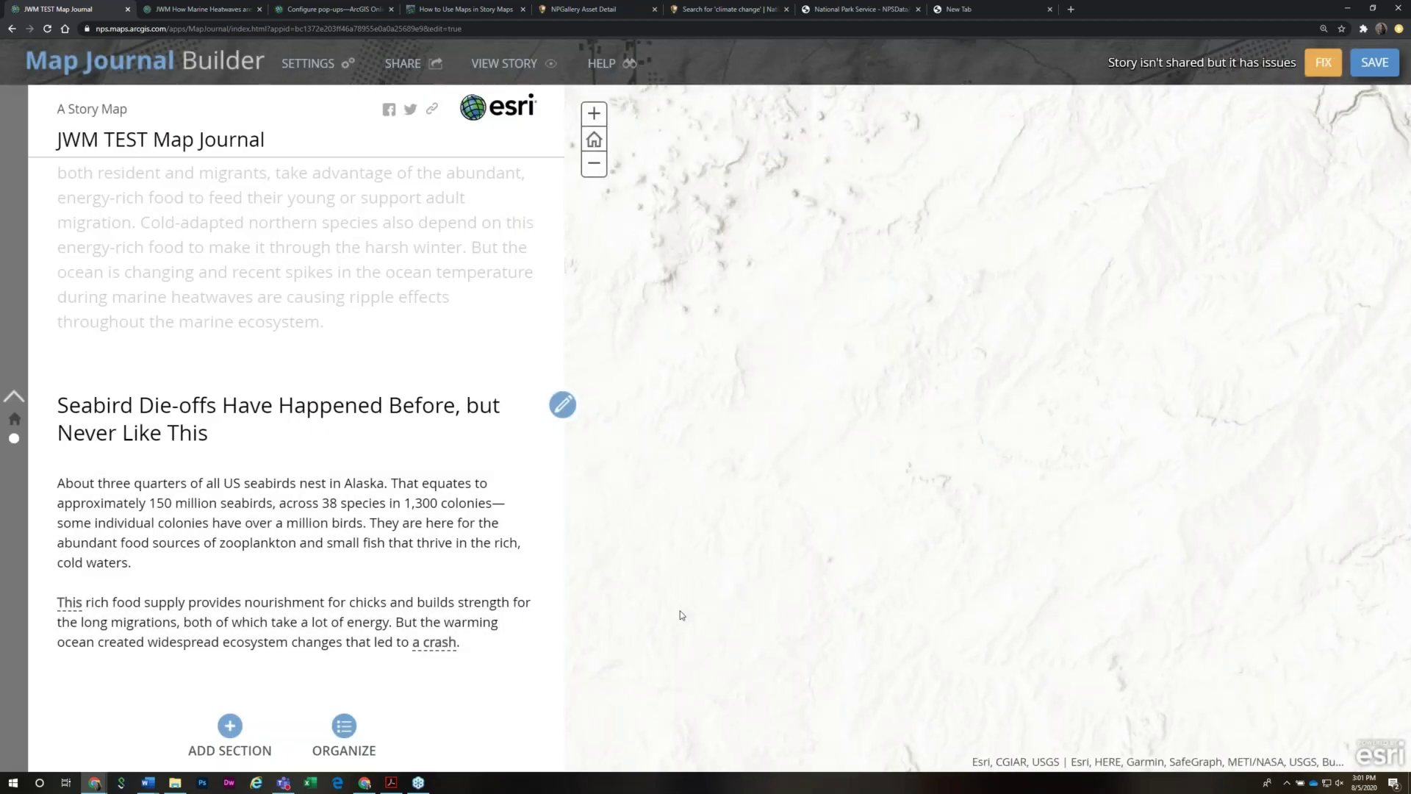
Switch to Acrobat to review the resources and outline in the Story Map Training Session 4 materials, and return to the browser
key(alt+Tab)
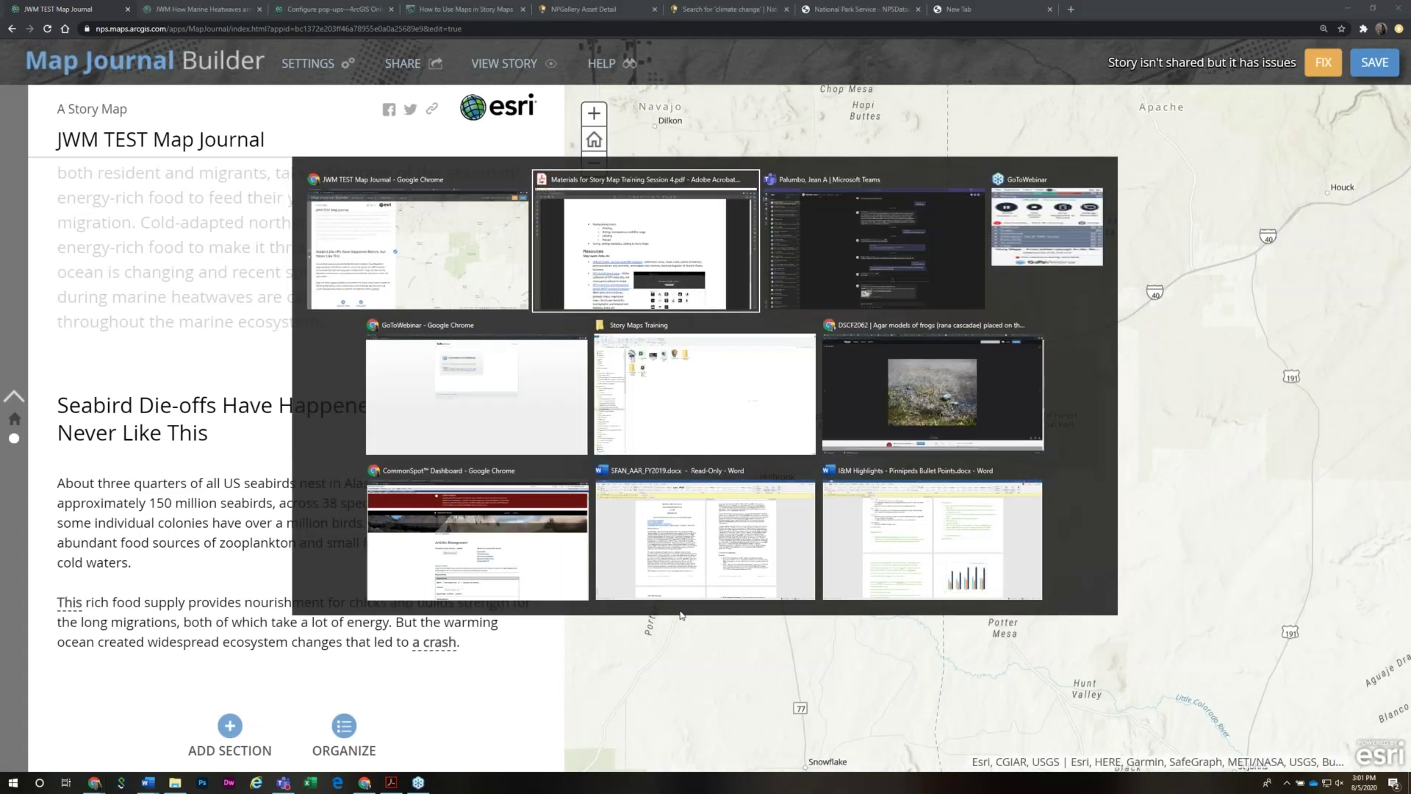
scroll(657, 577, down, 5)
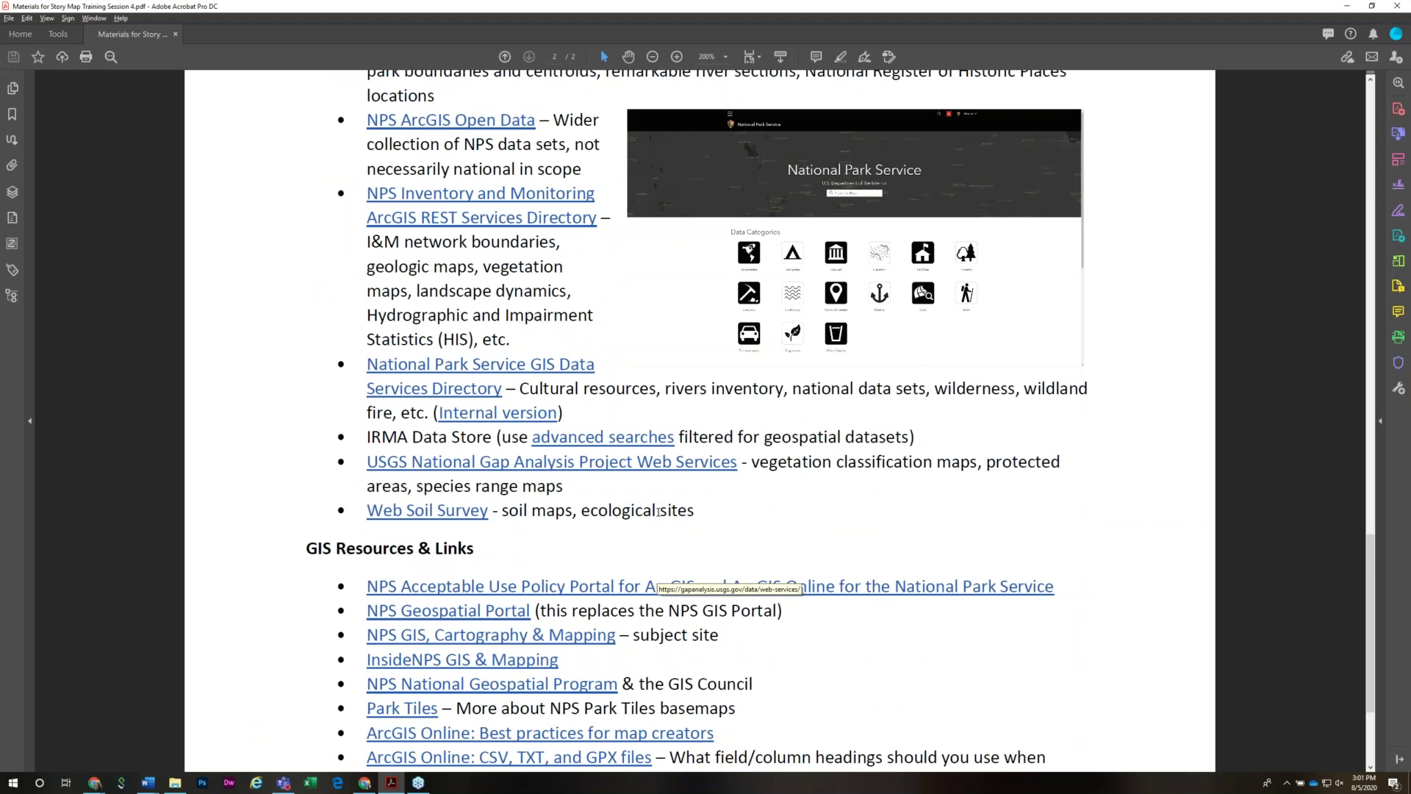
scroll(659, 516, up, 10)
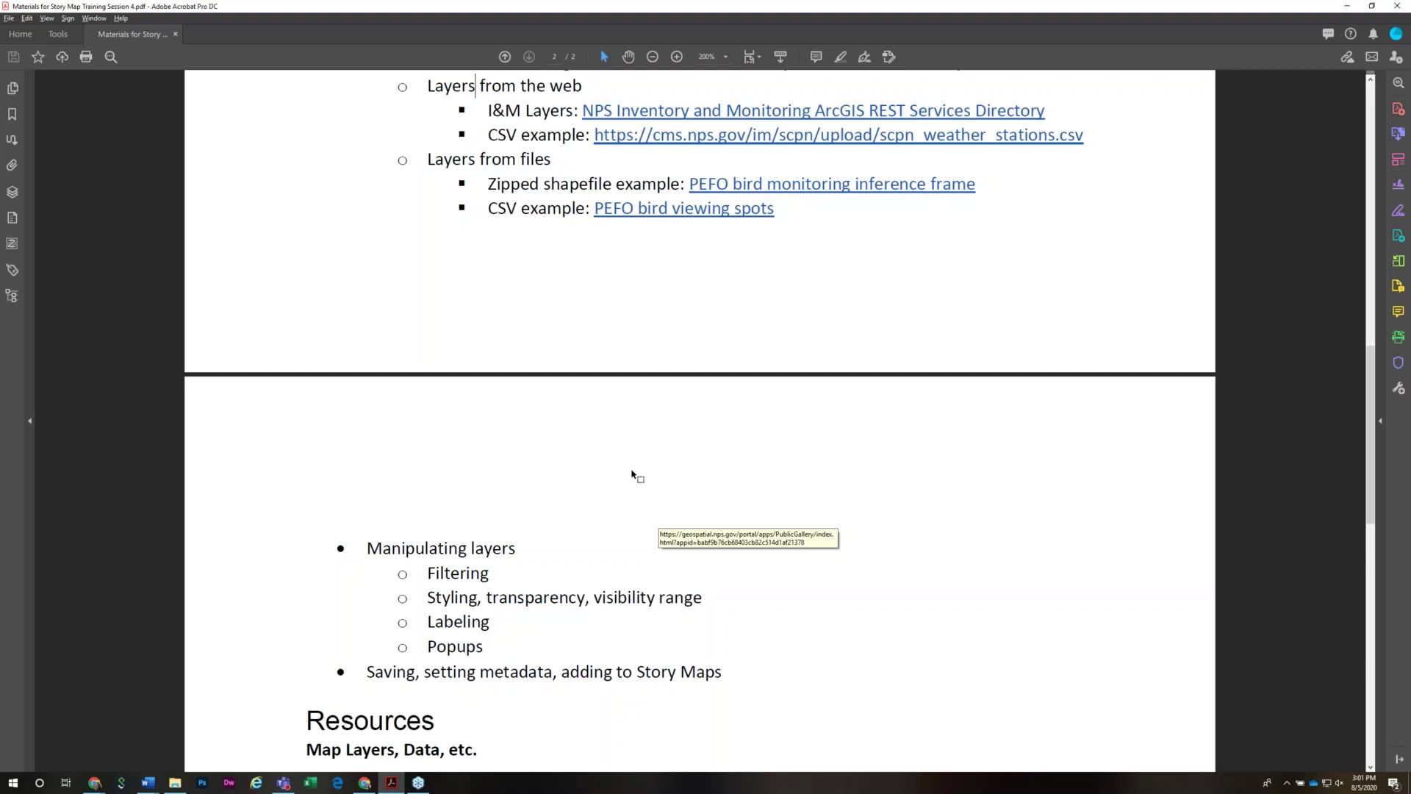
key(alt+Tab)
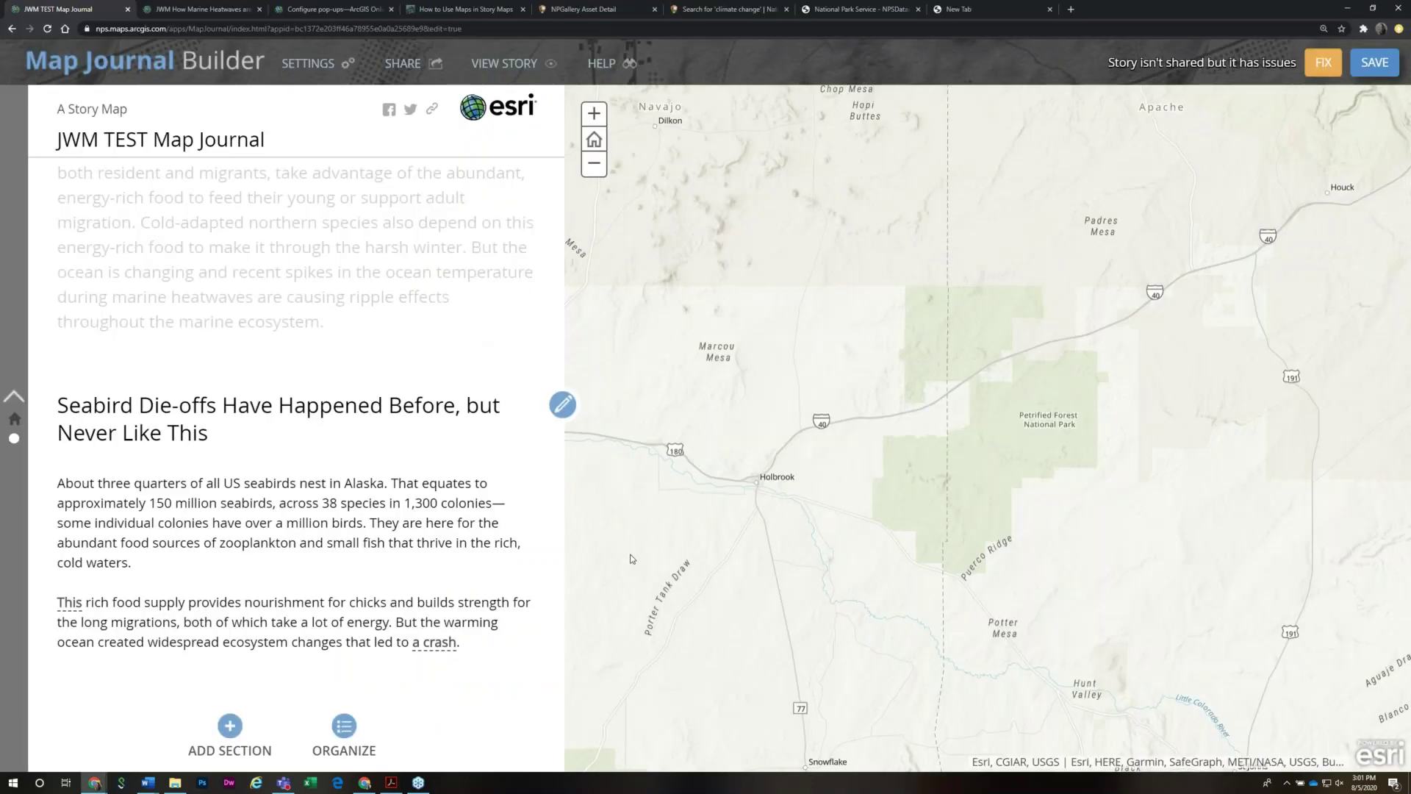
Leave the Map Journal without saving, go back to the content list and open Test Web Map in Map Viewer
click(15, 35)
right_click(12, 32)
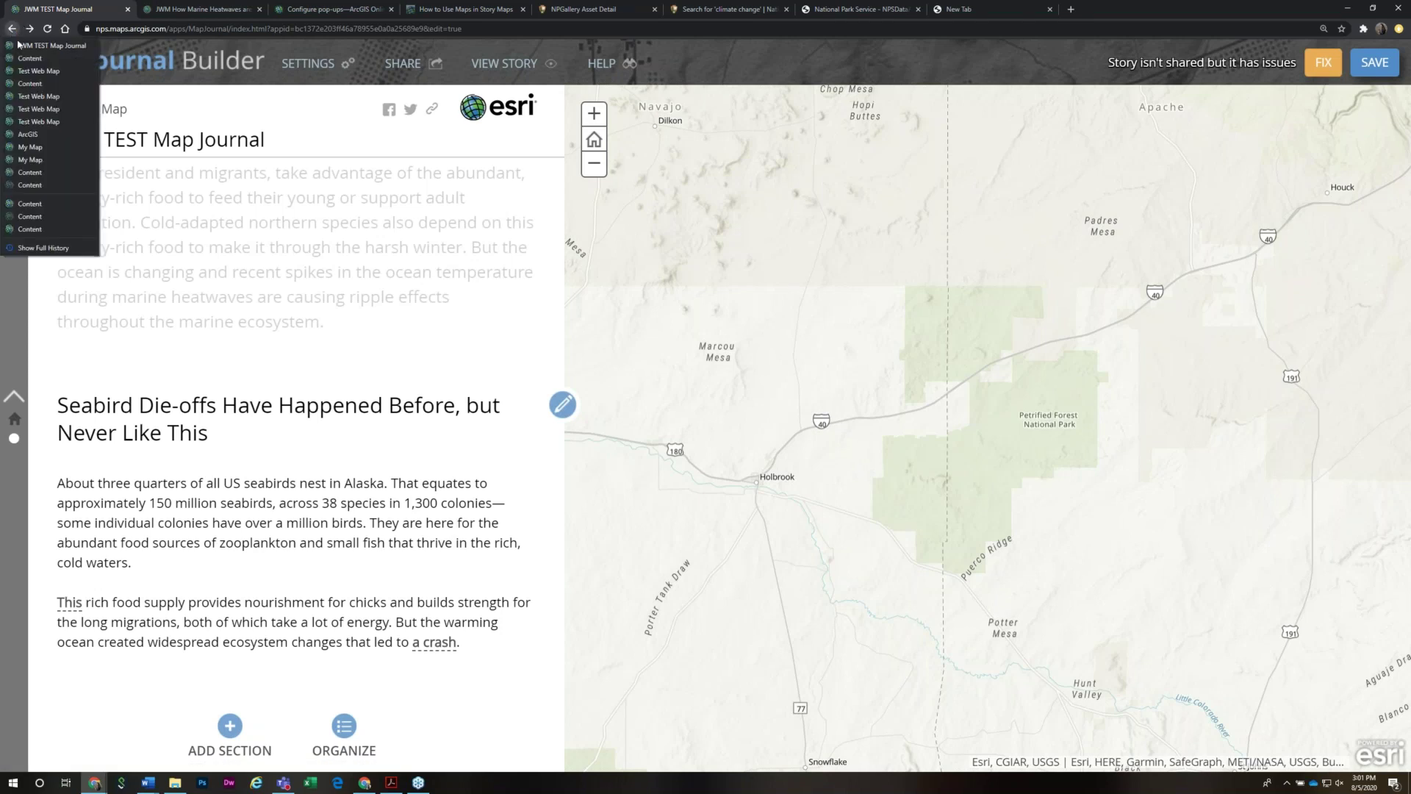
click(33, 58)
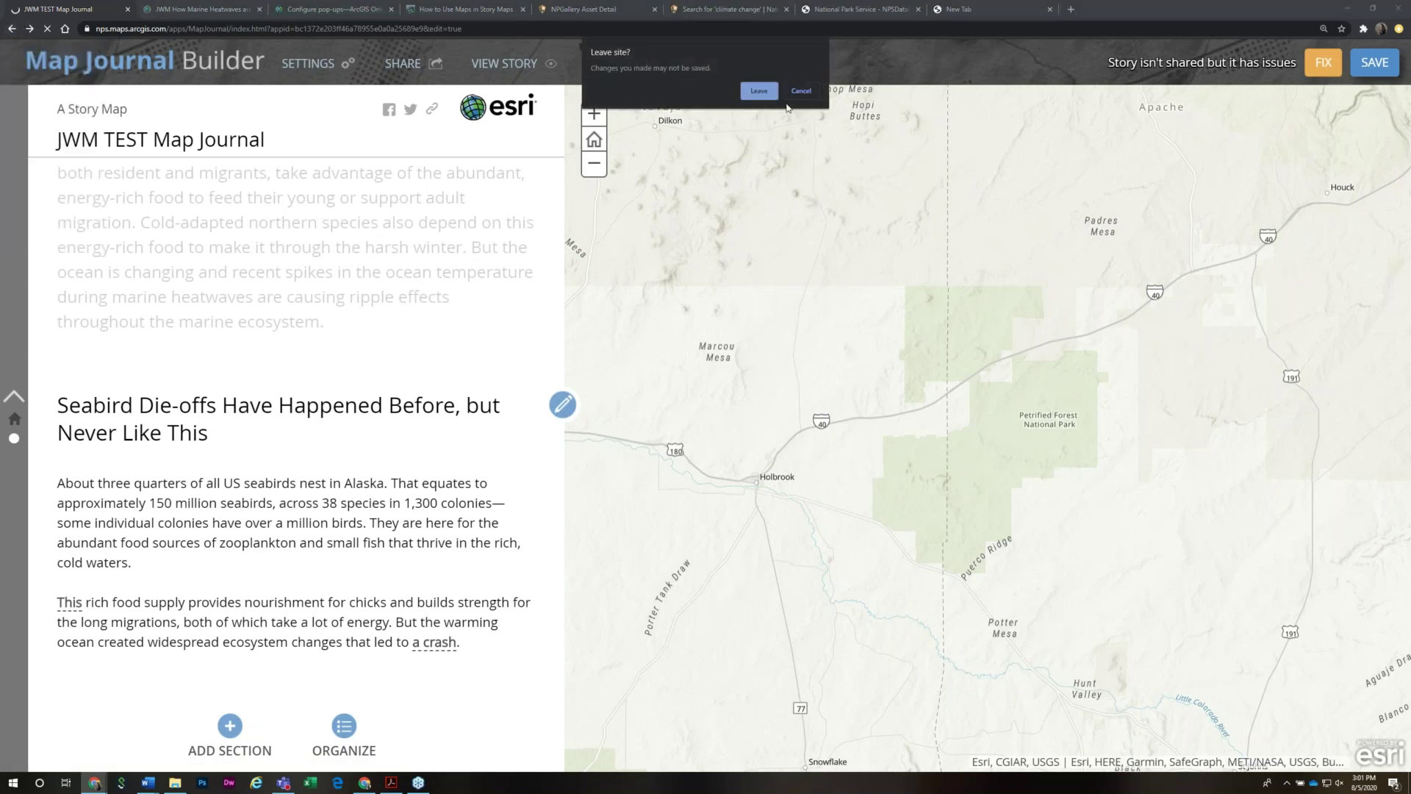
click(759, 91)
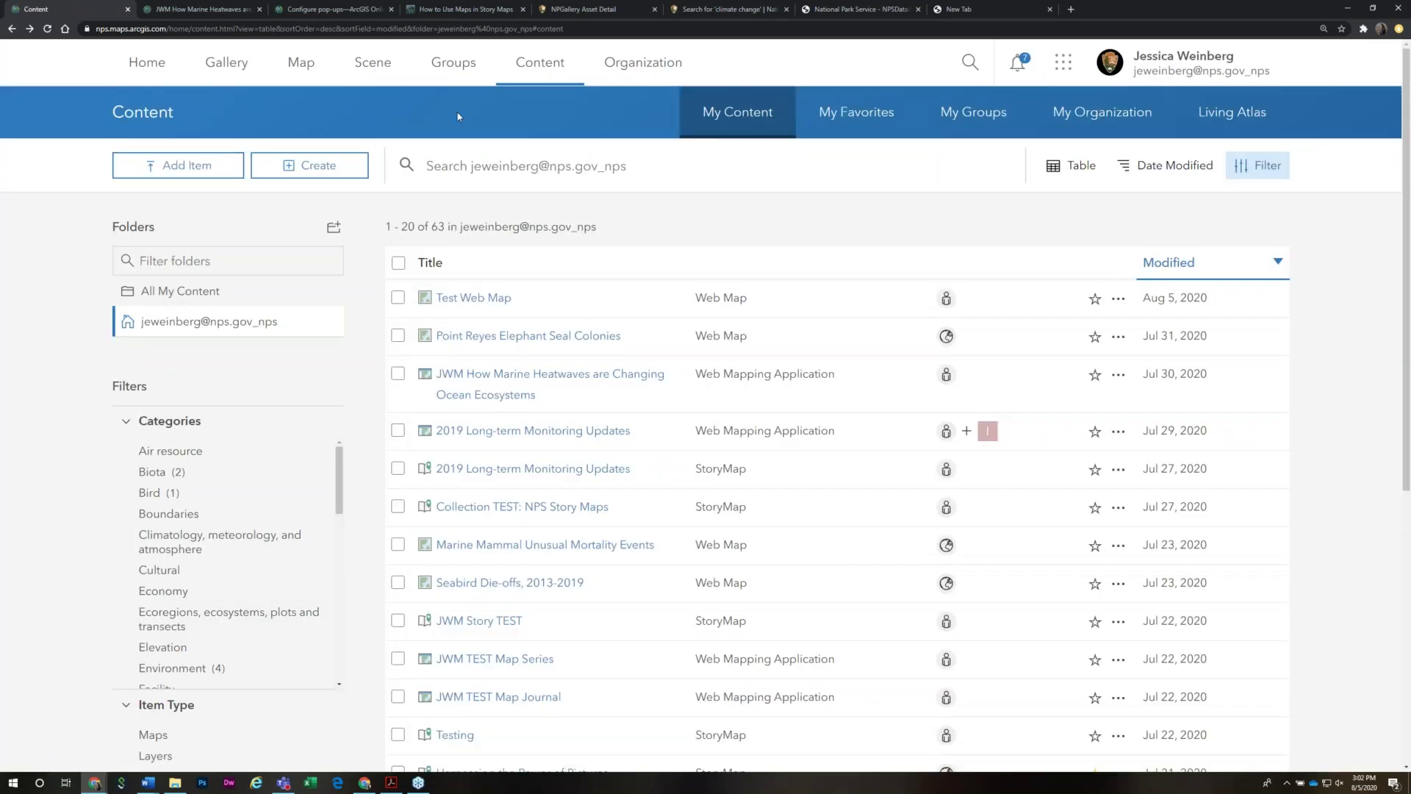
click(482, 299)
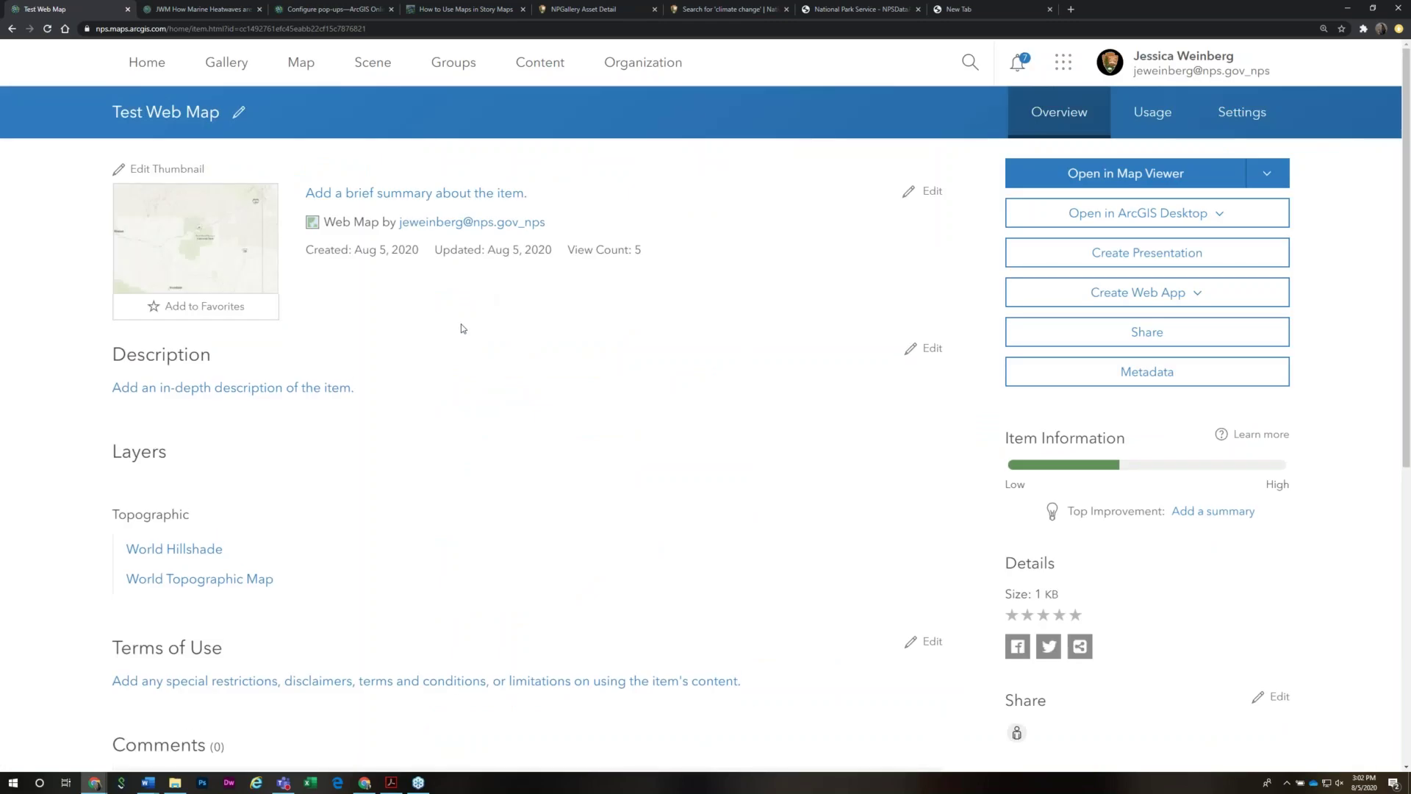
click(1117, 182)
click(691, 476)
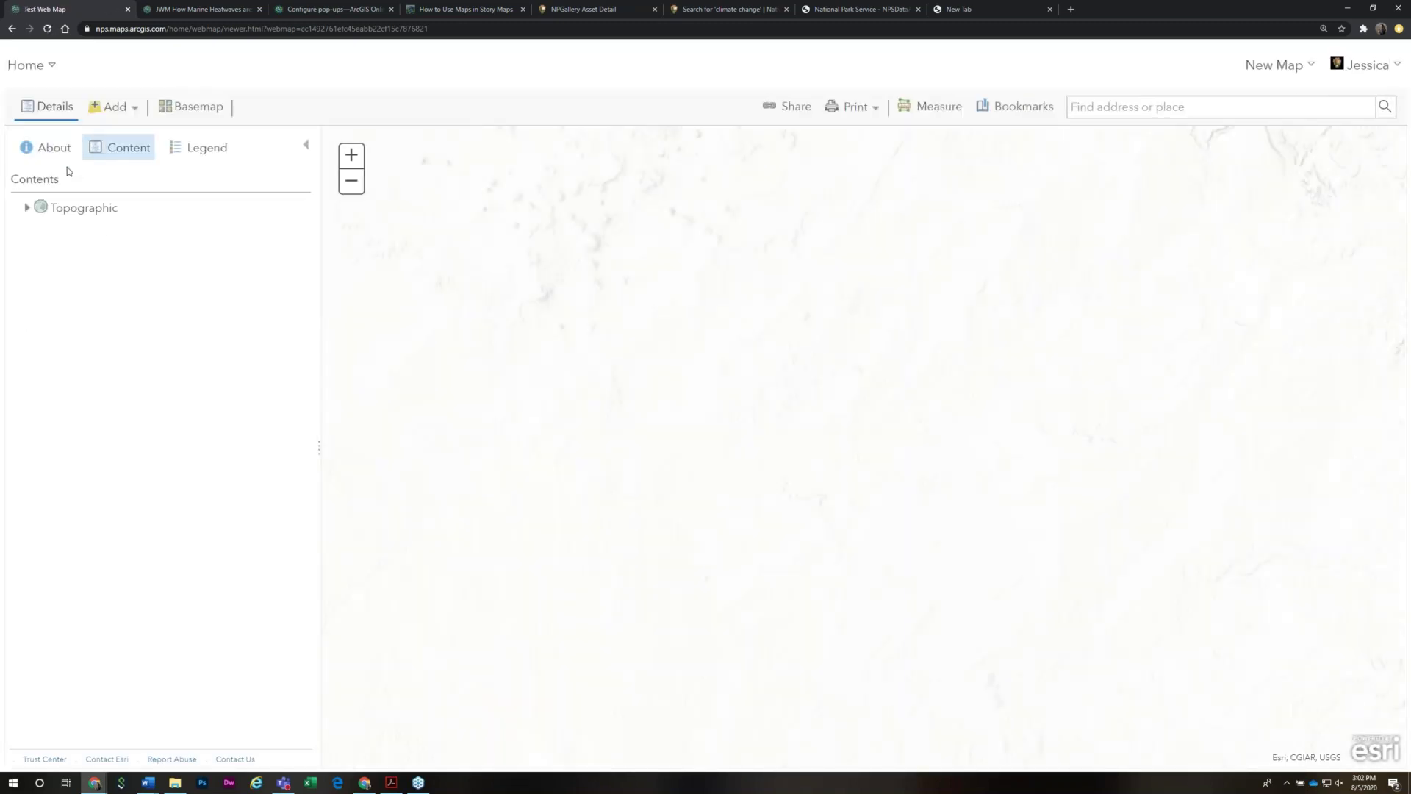
Search My Content for layers matching "climate trends" for the web map
click(118, 110)
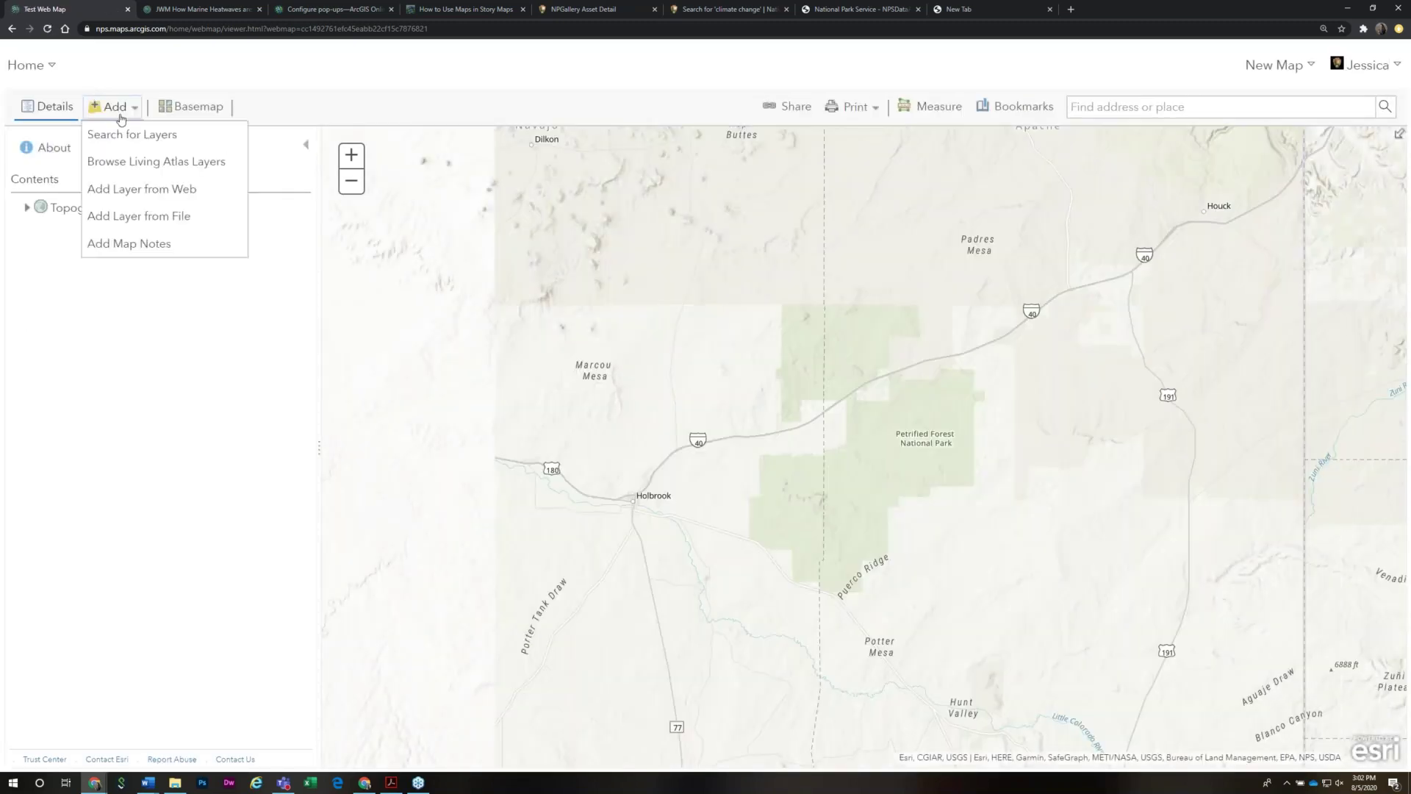
click(141, 140)
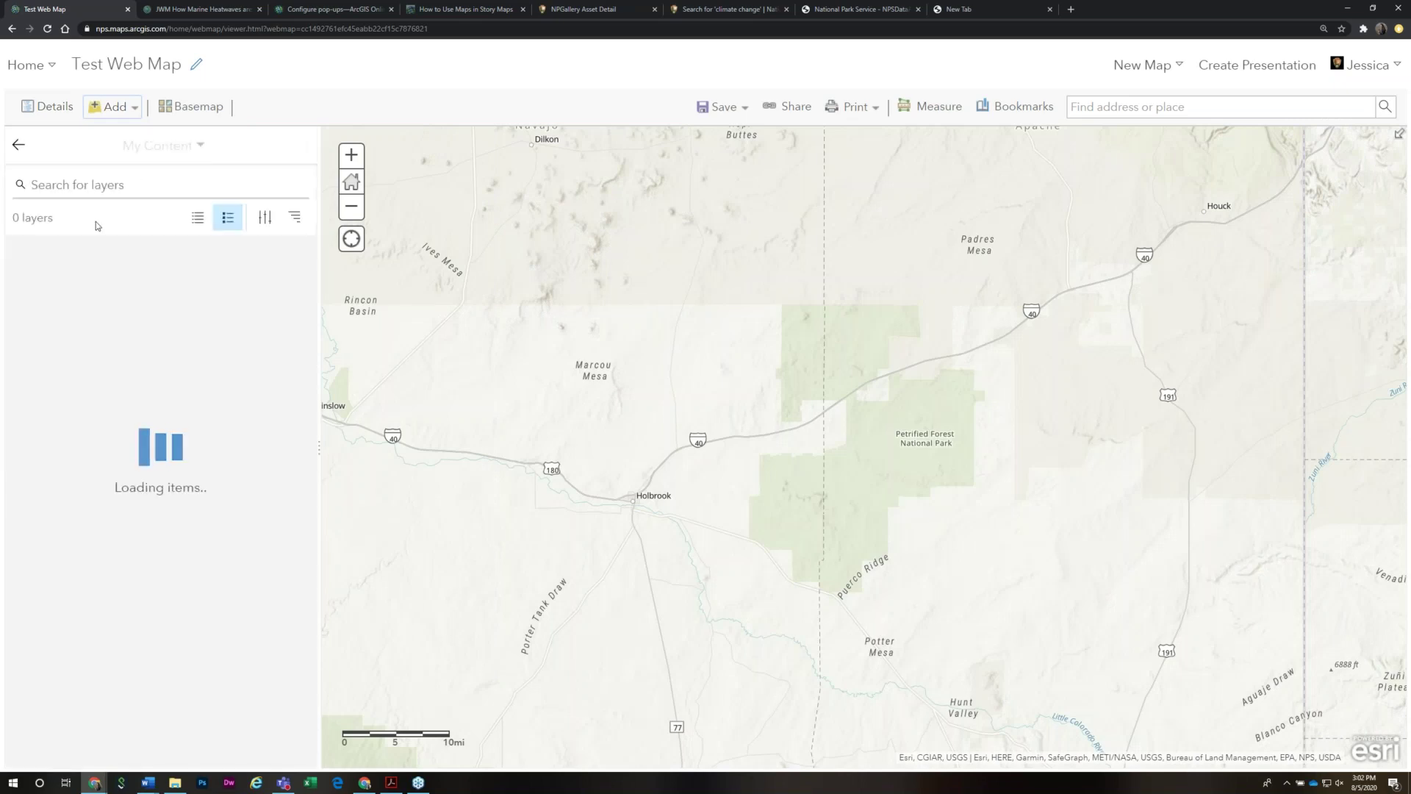
click(146, 189)
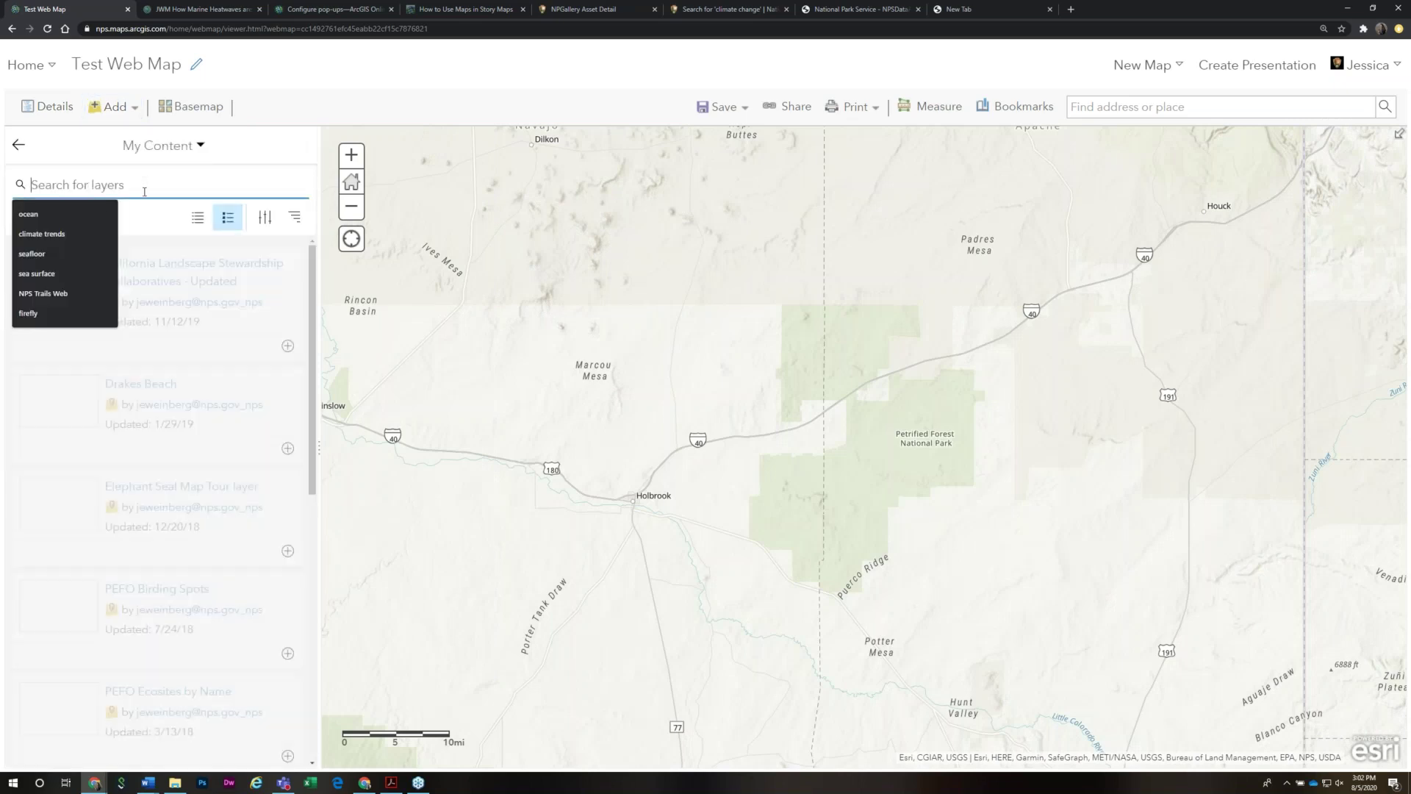
click(84, 234)
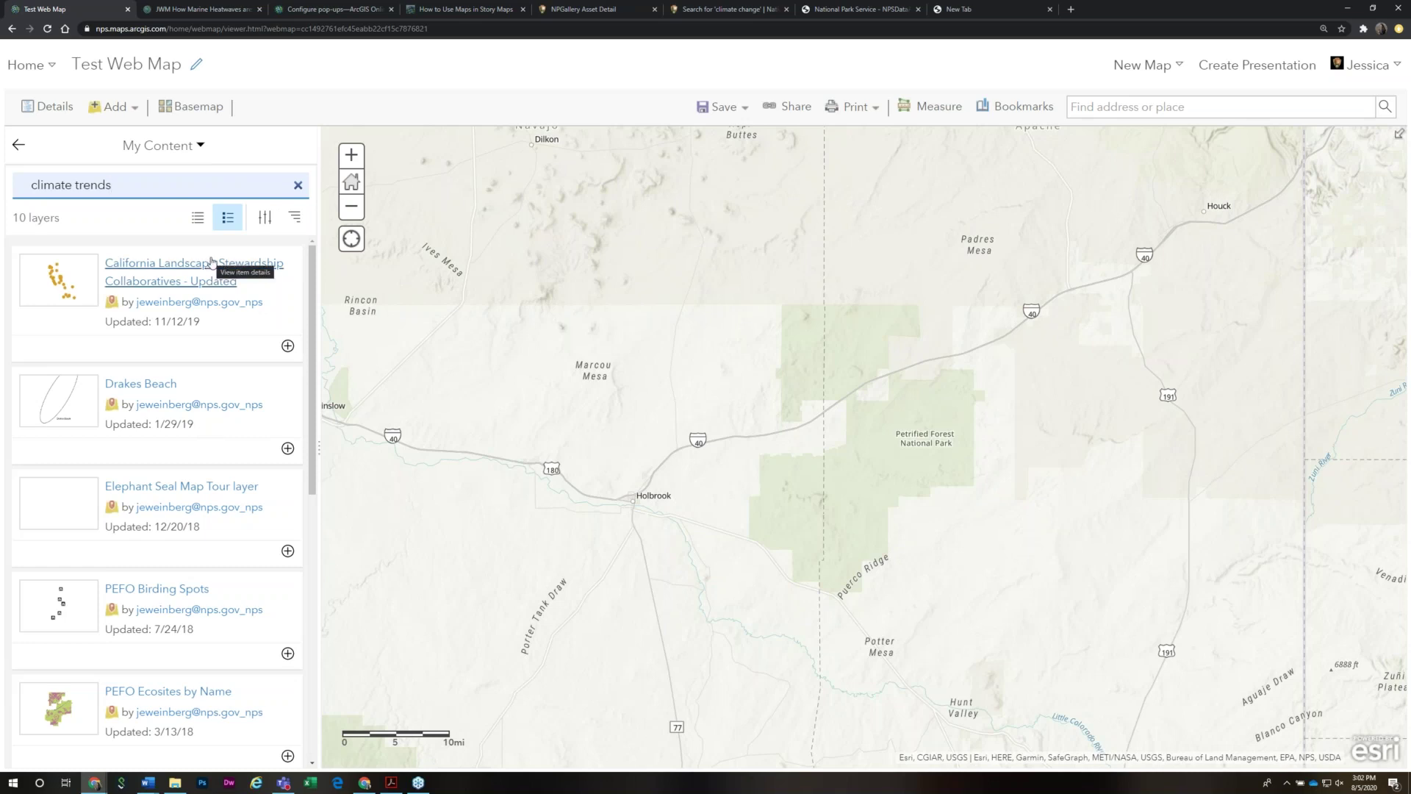
key(Return)
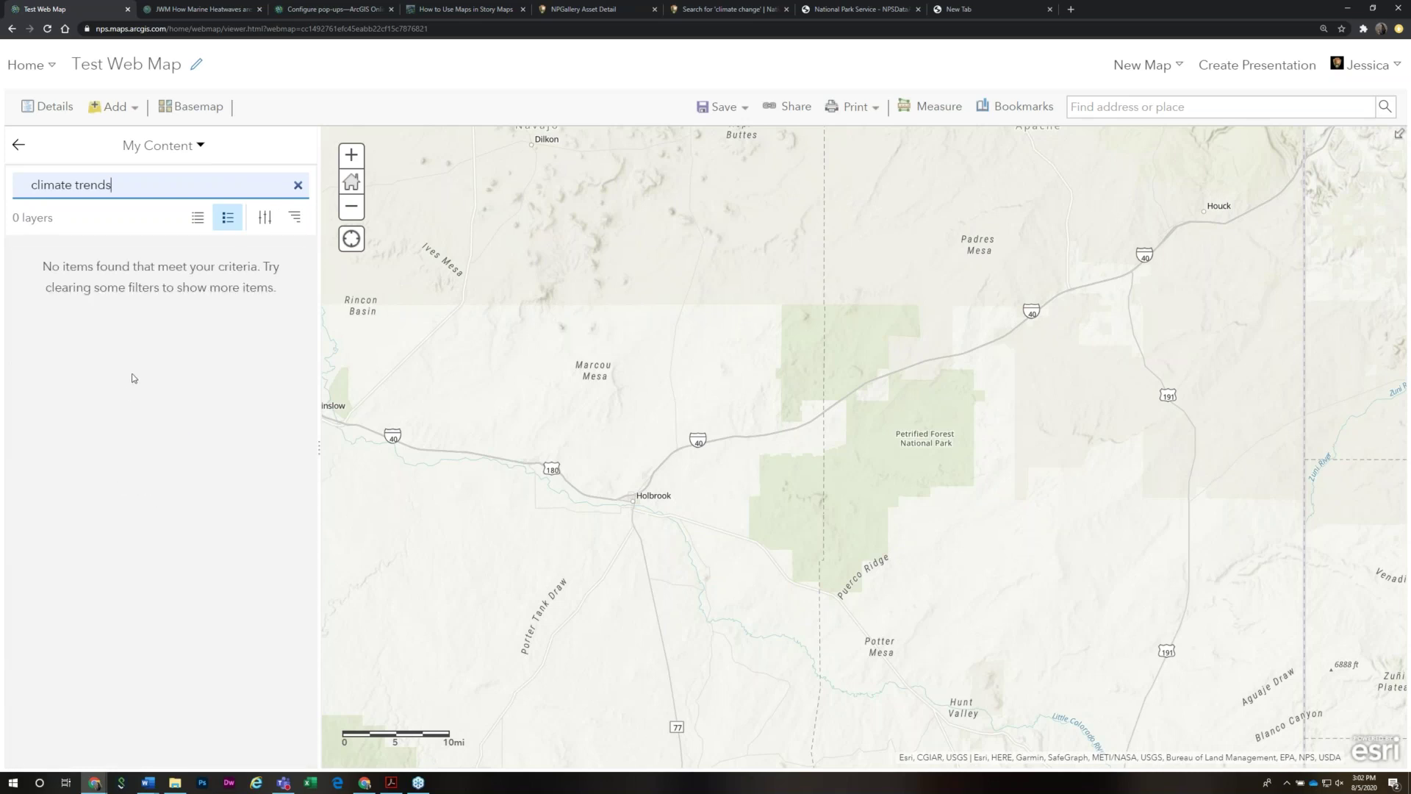
Show the layer results from My Organization as a compact list and add the second NPS Park Unit Climate Trend Summary Statistics layer
click(198, 218)
click(198, 147)
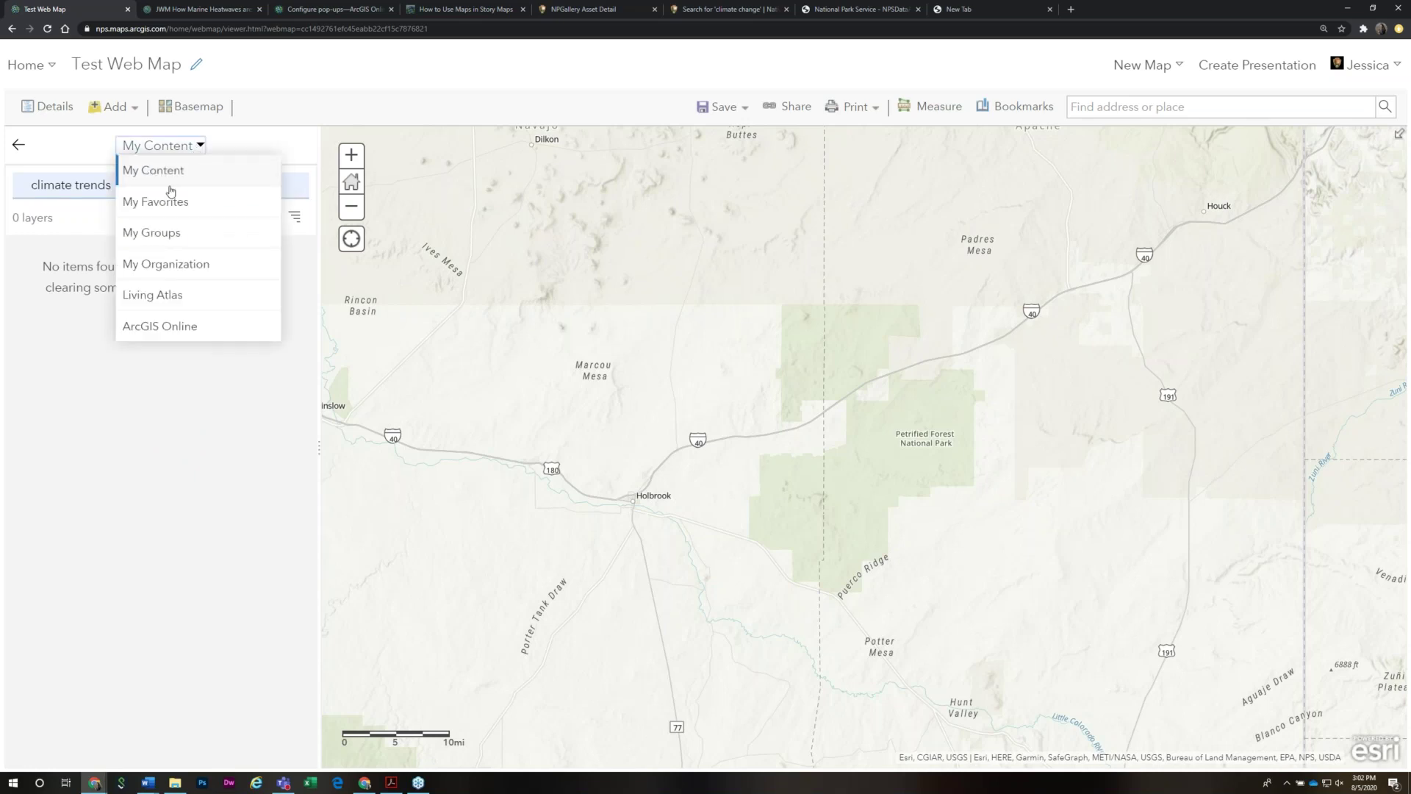
click(175, 263)
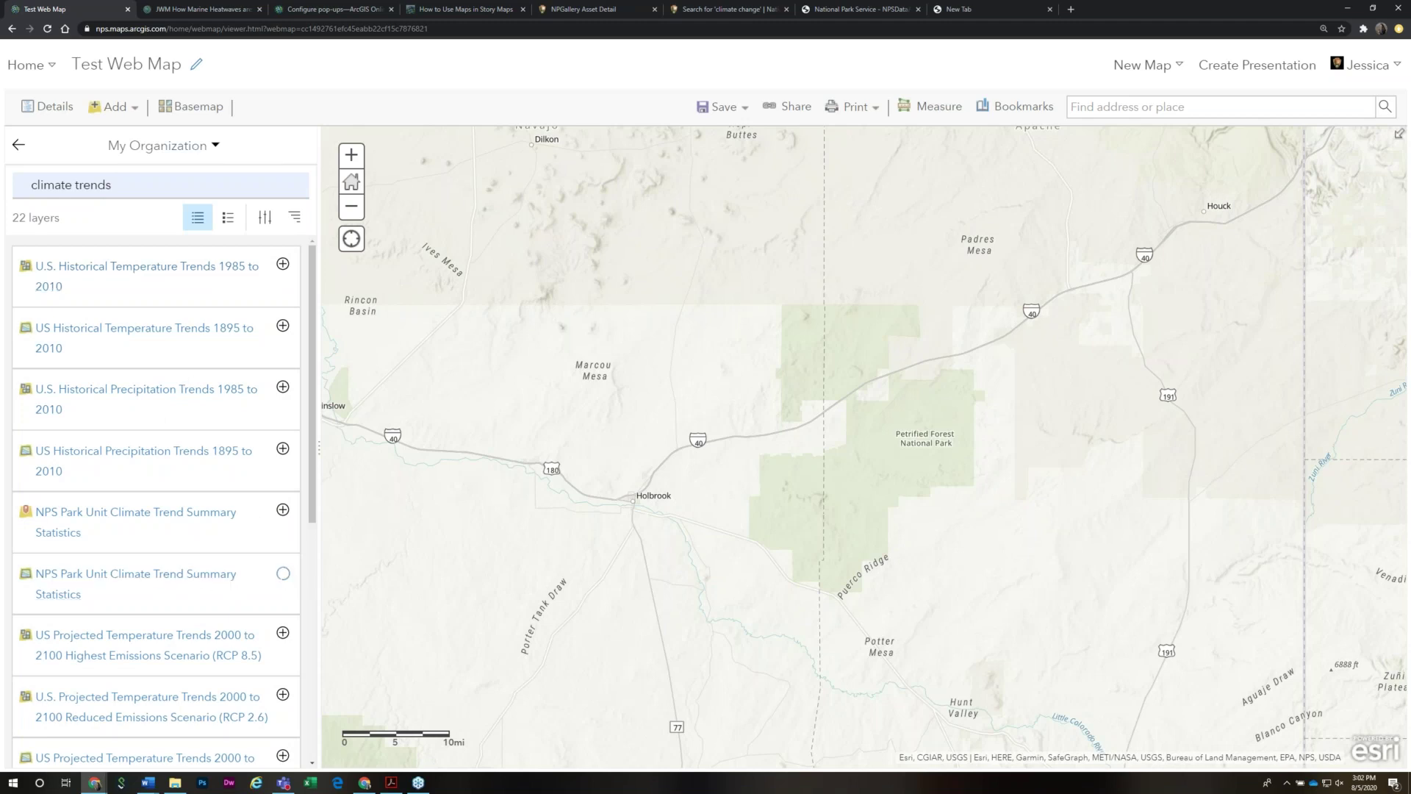
click(18, 146)
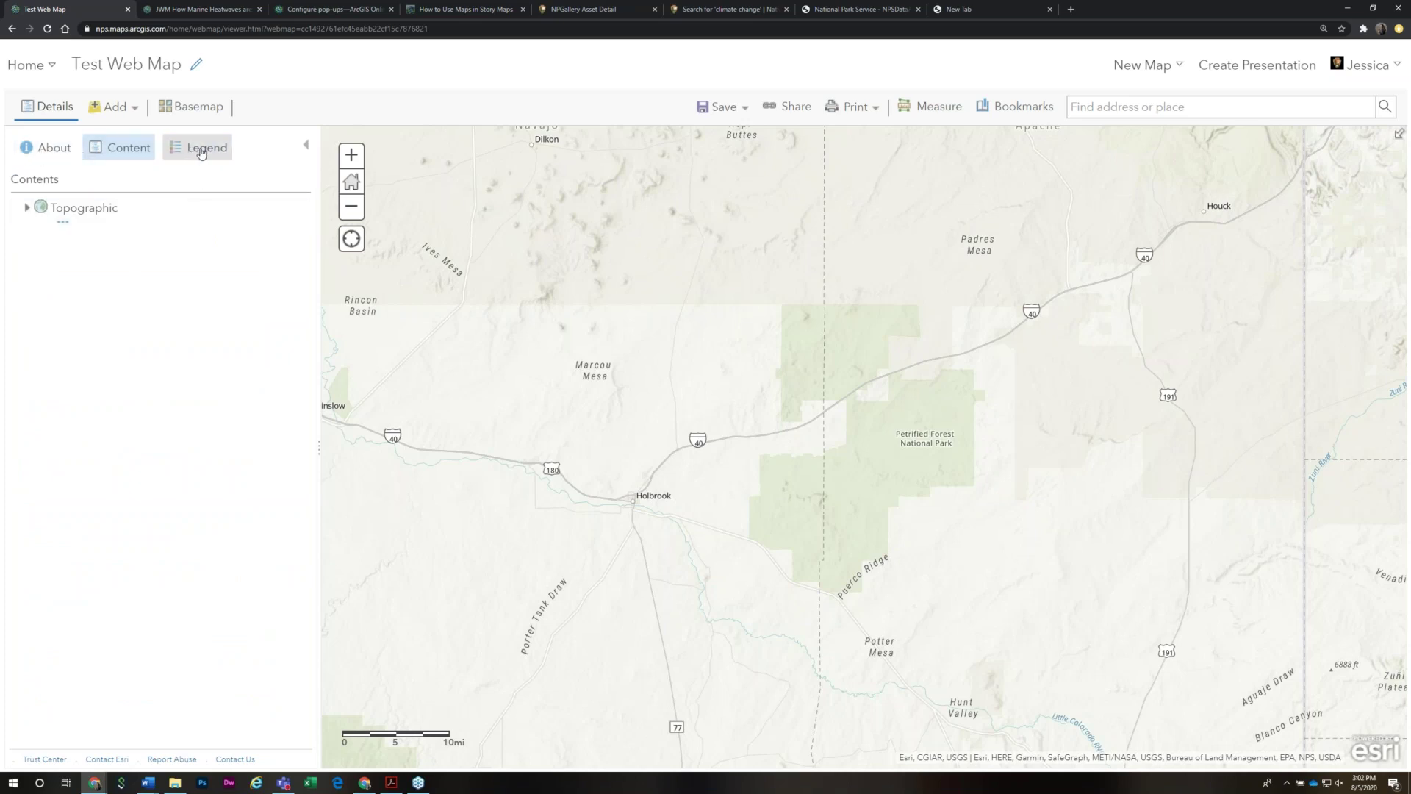
Inspect the added climate layer's legend and the Trend Summaries pop-up for Petrified Forest National Park
click(209, 153)
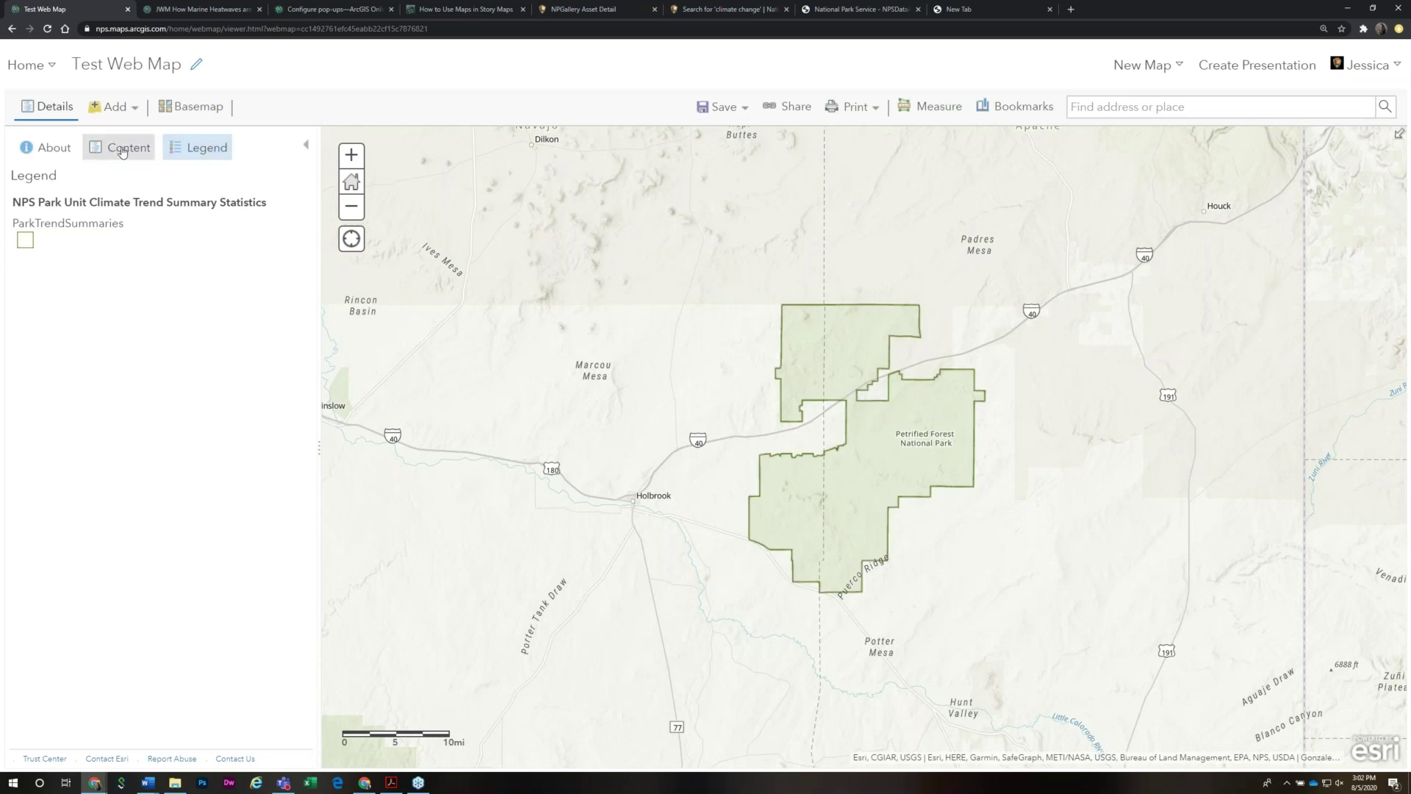
click(784, 349)
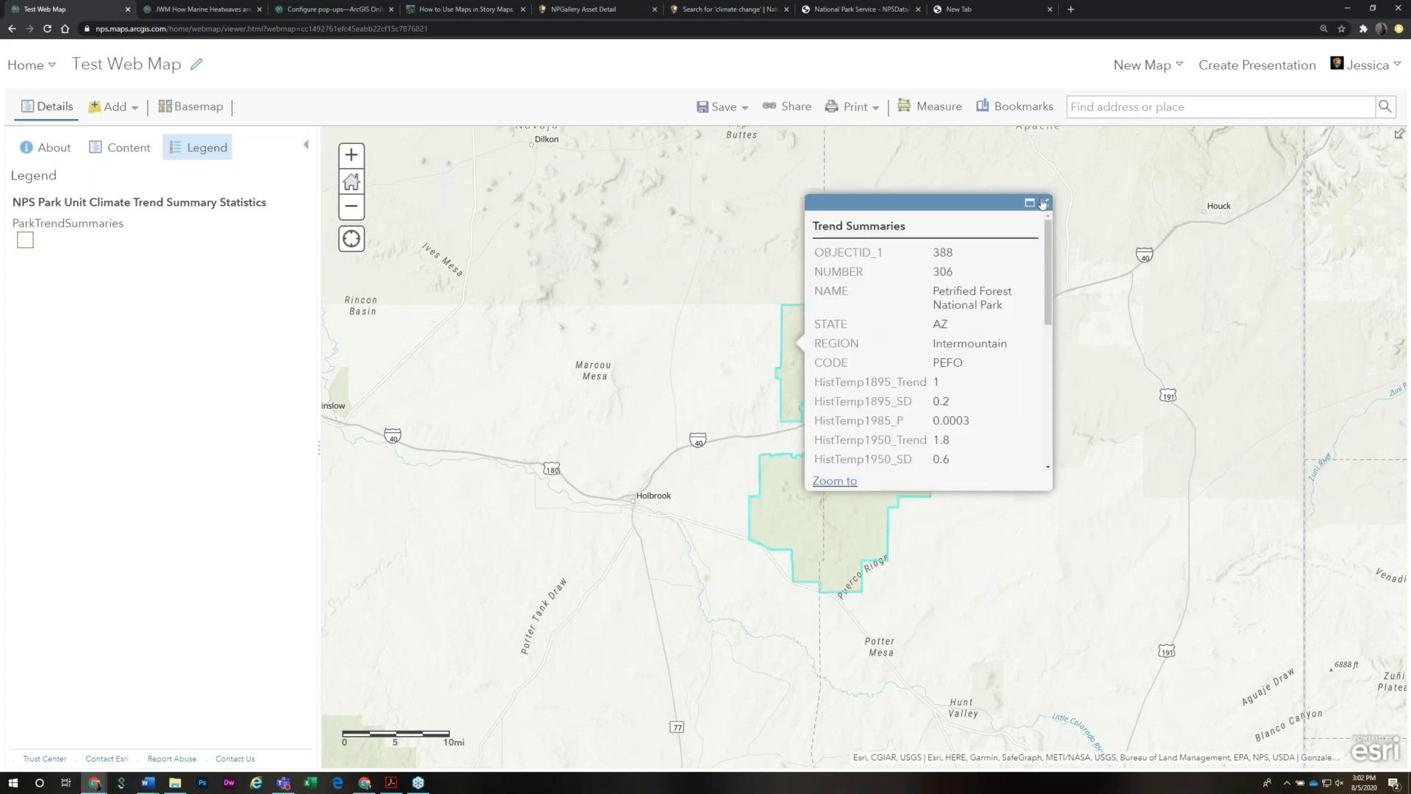
click(1044, 203)
Style the ParkTrendSummaries sublayer by the HistTemp1950_Trend attribute using Counts and Amounts (Color)
click(121, 147)
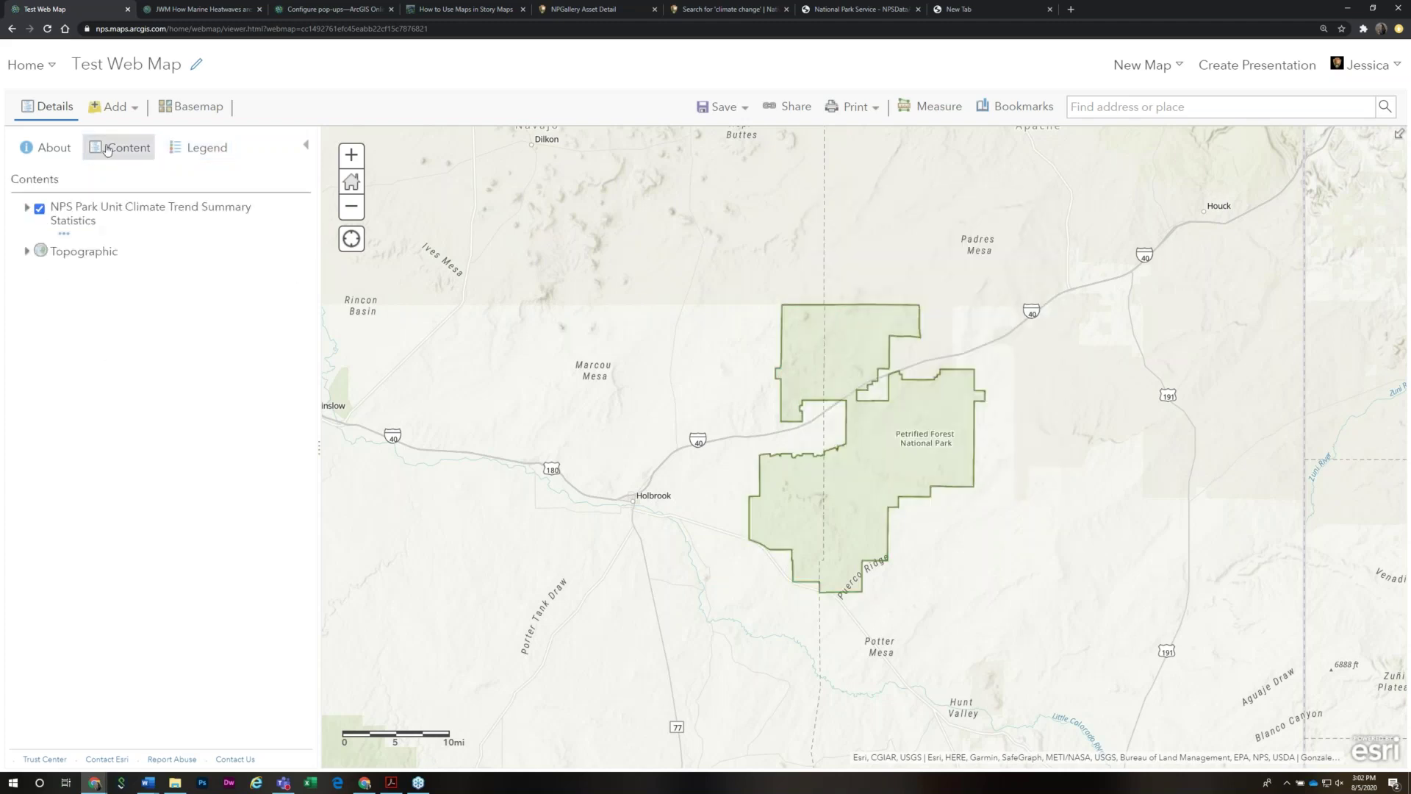
click(64, 236)
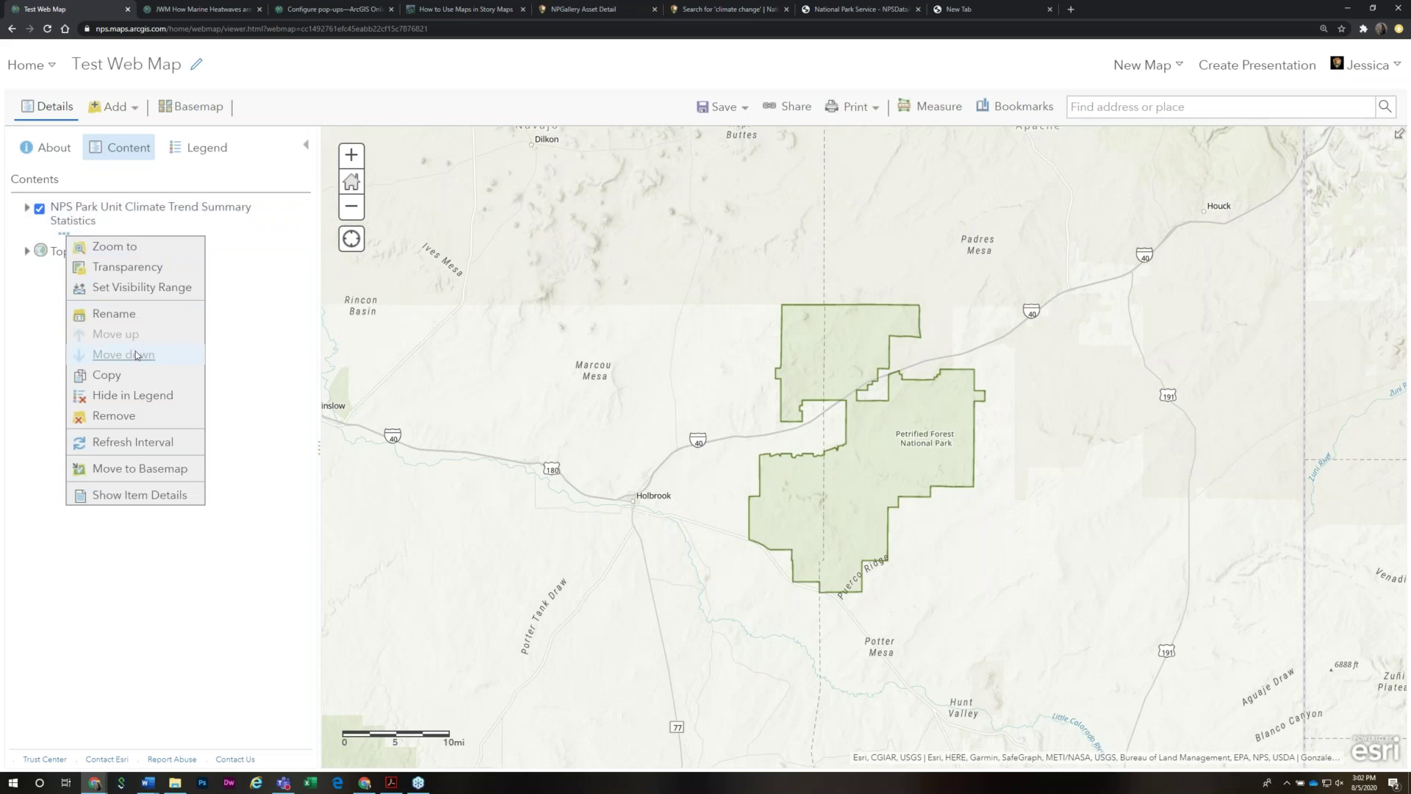
click(28, 210)
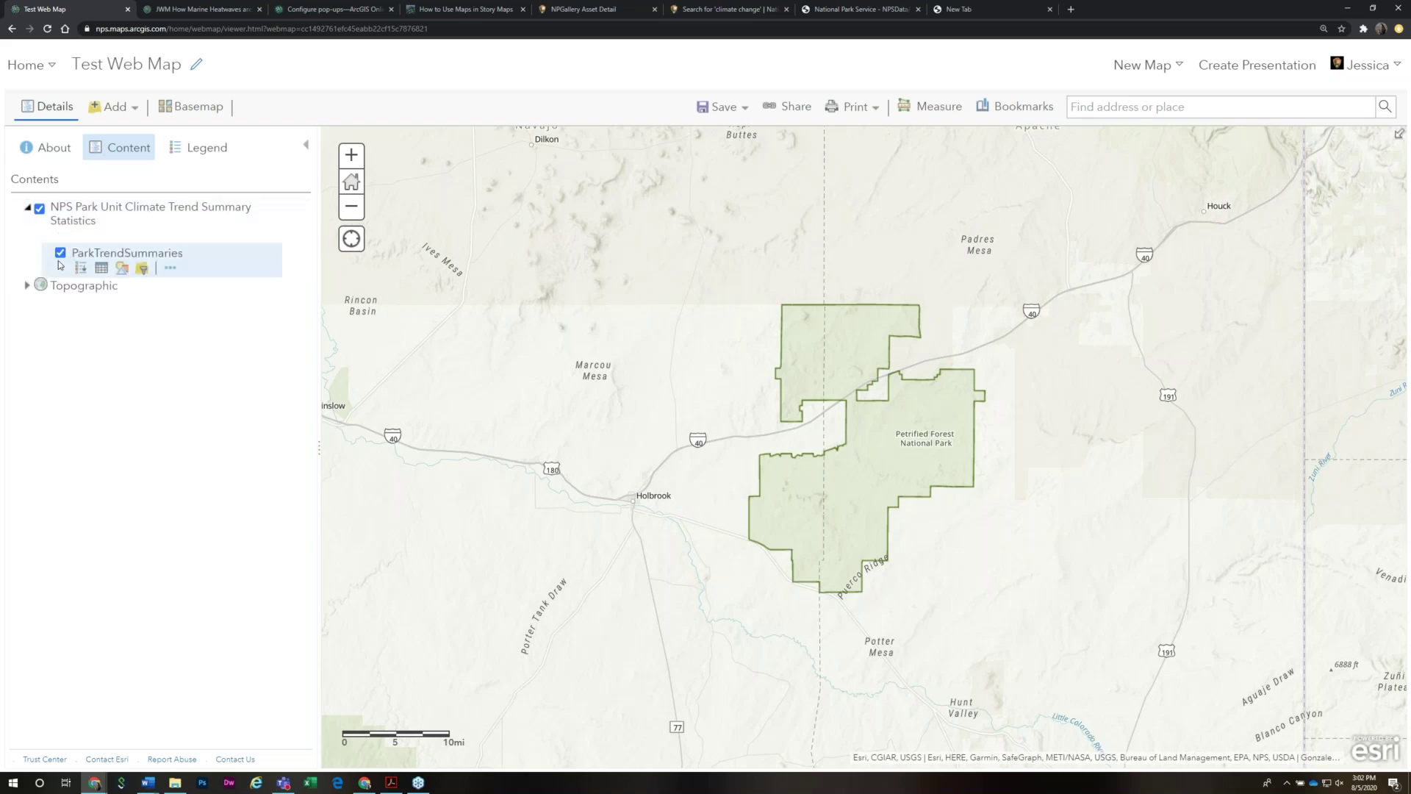
click(121, 268)
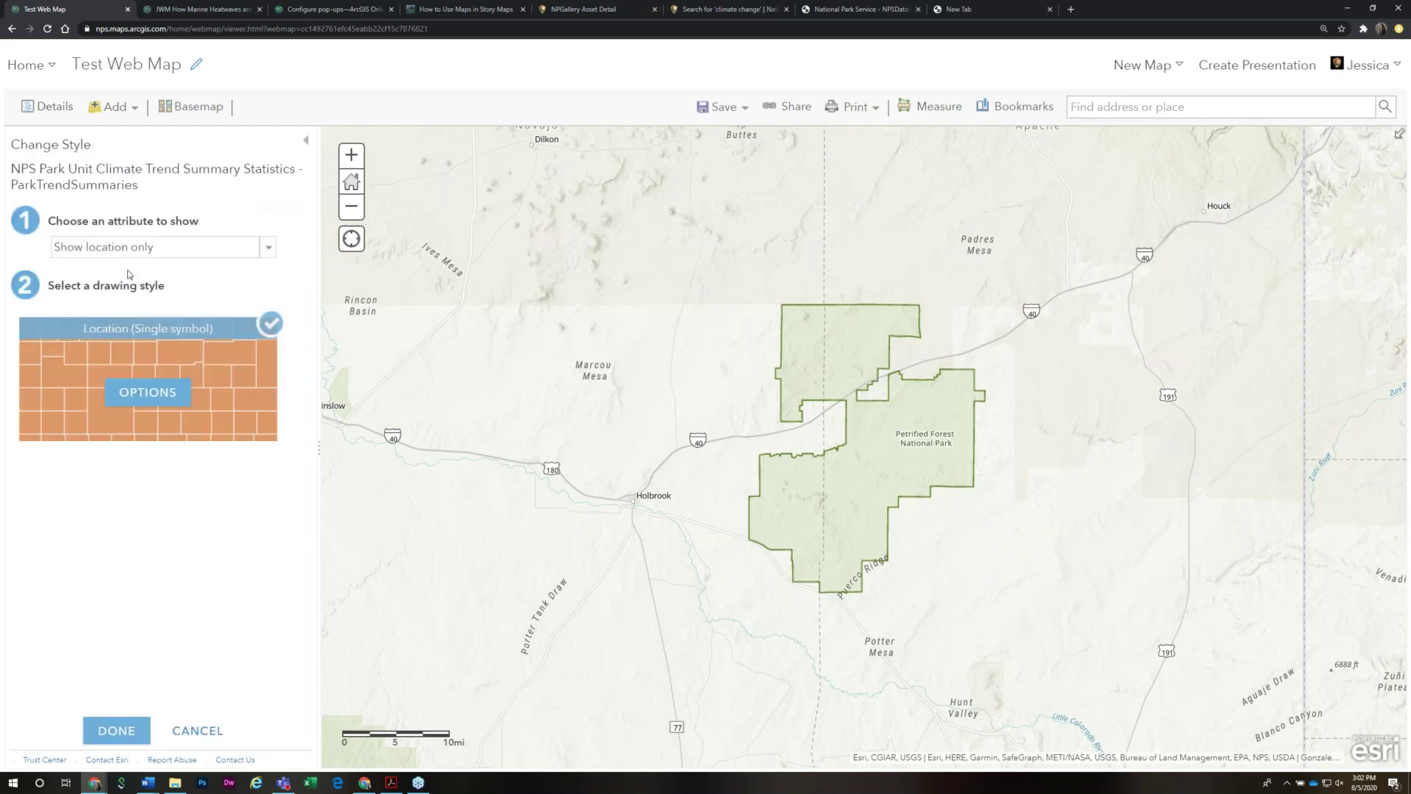
click(264, 247)
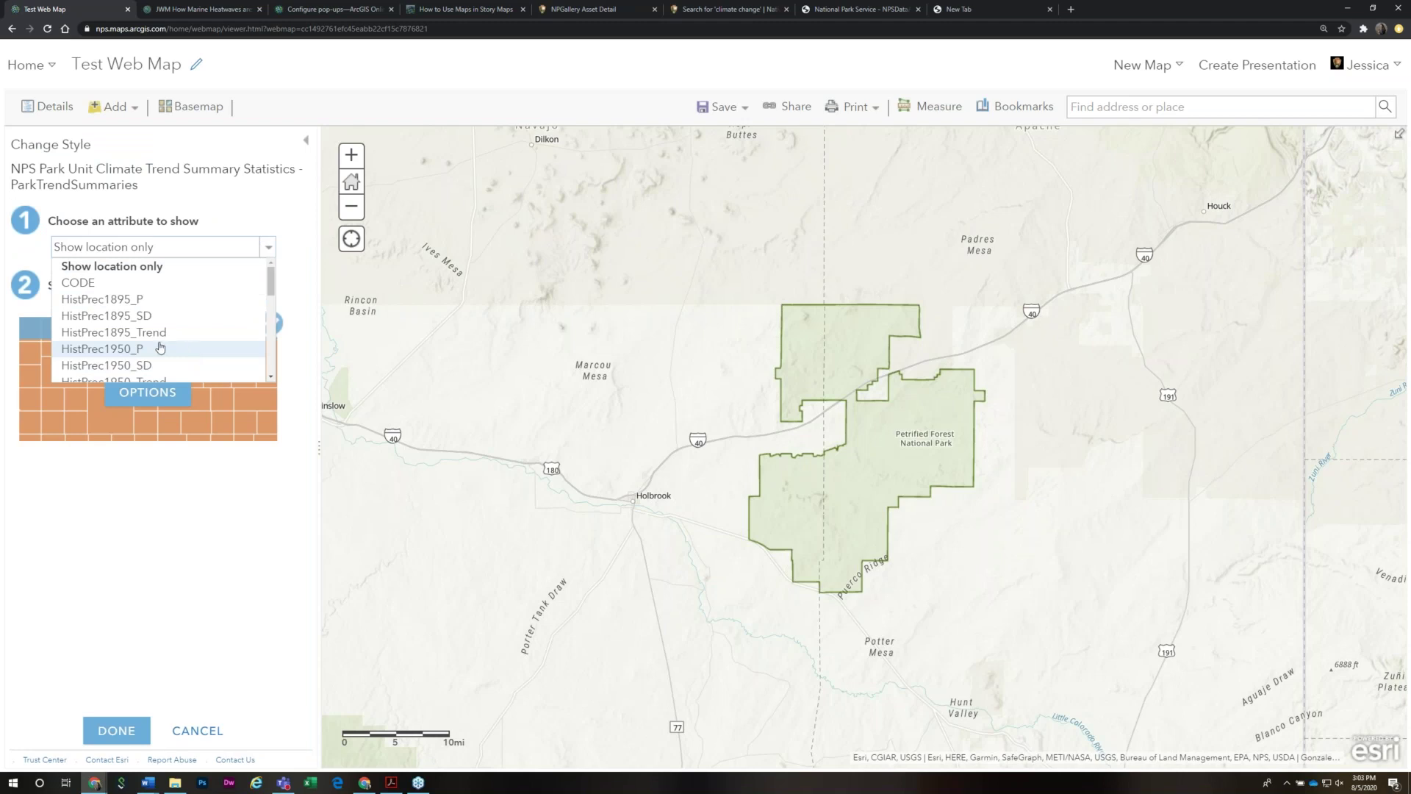
scroll(160, 351, down, 1)
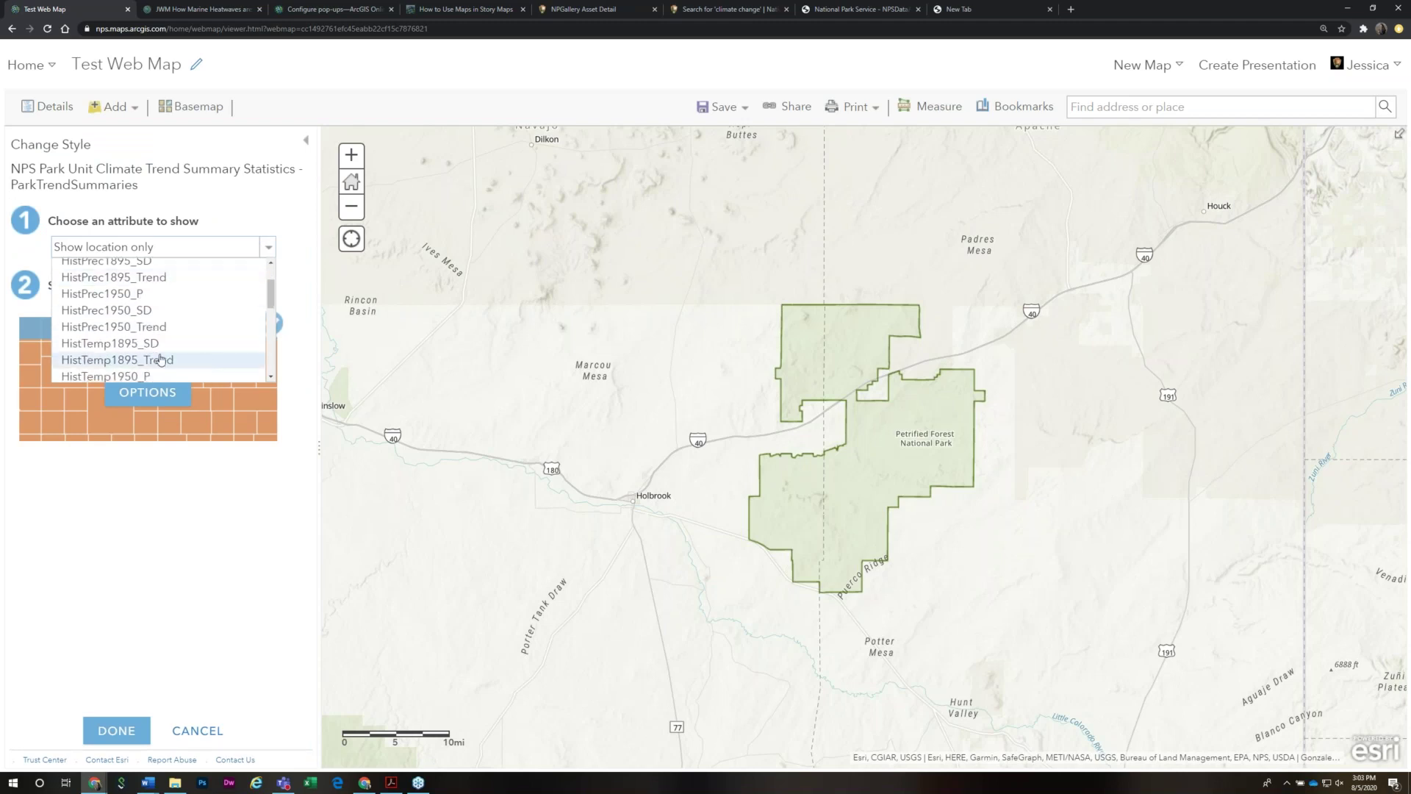
scroll(162, 360, down, 2)
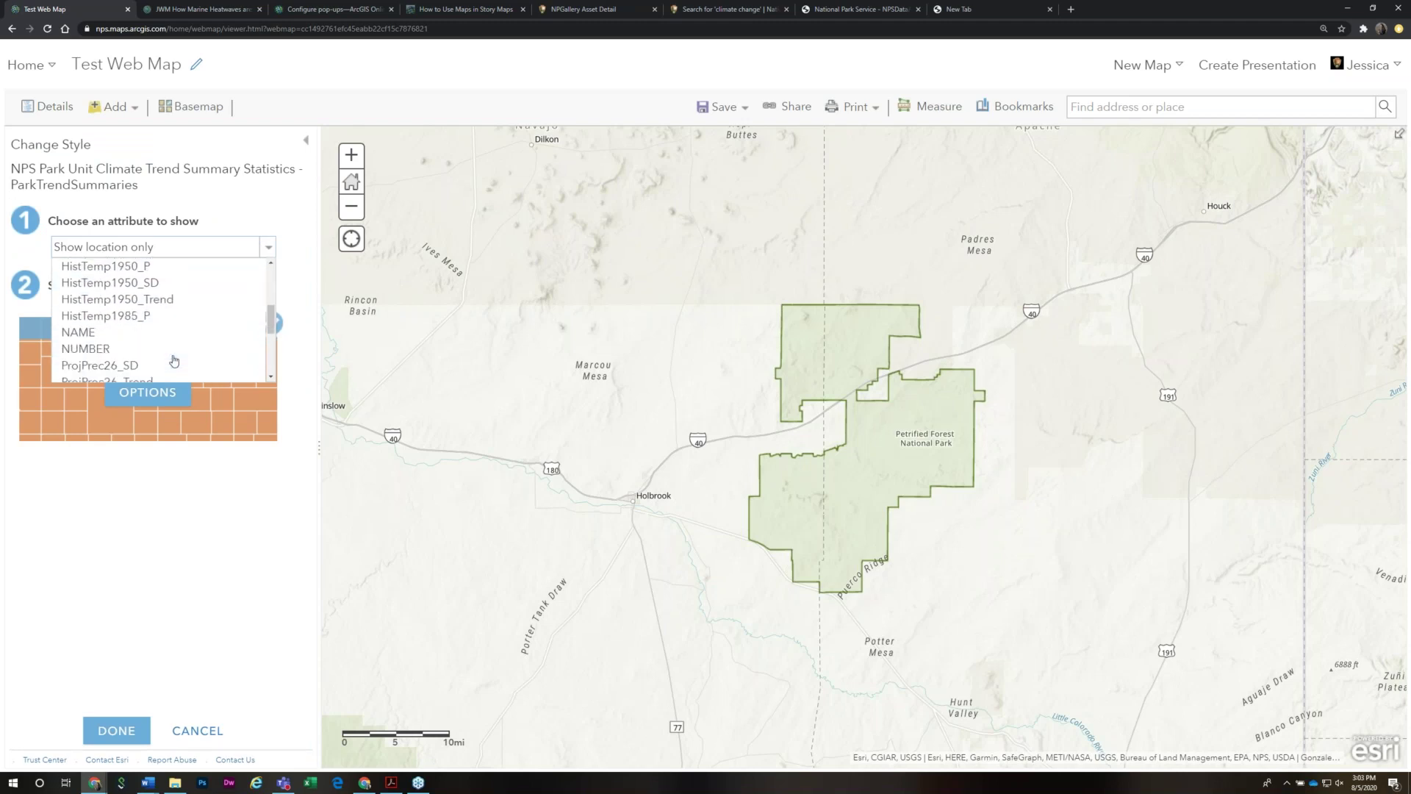
click(155, 299)
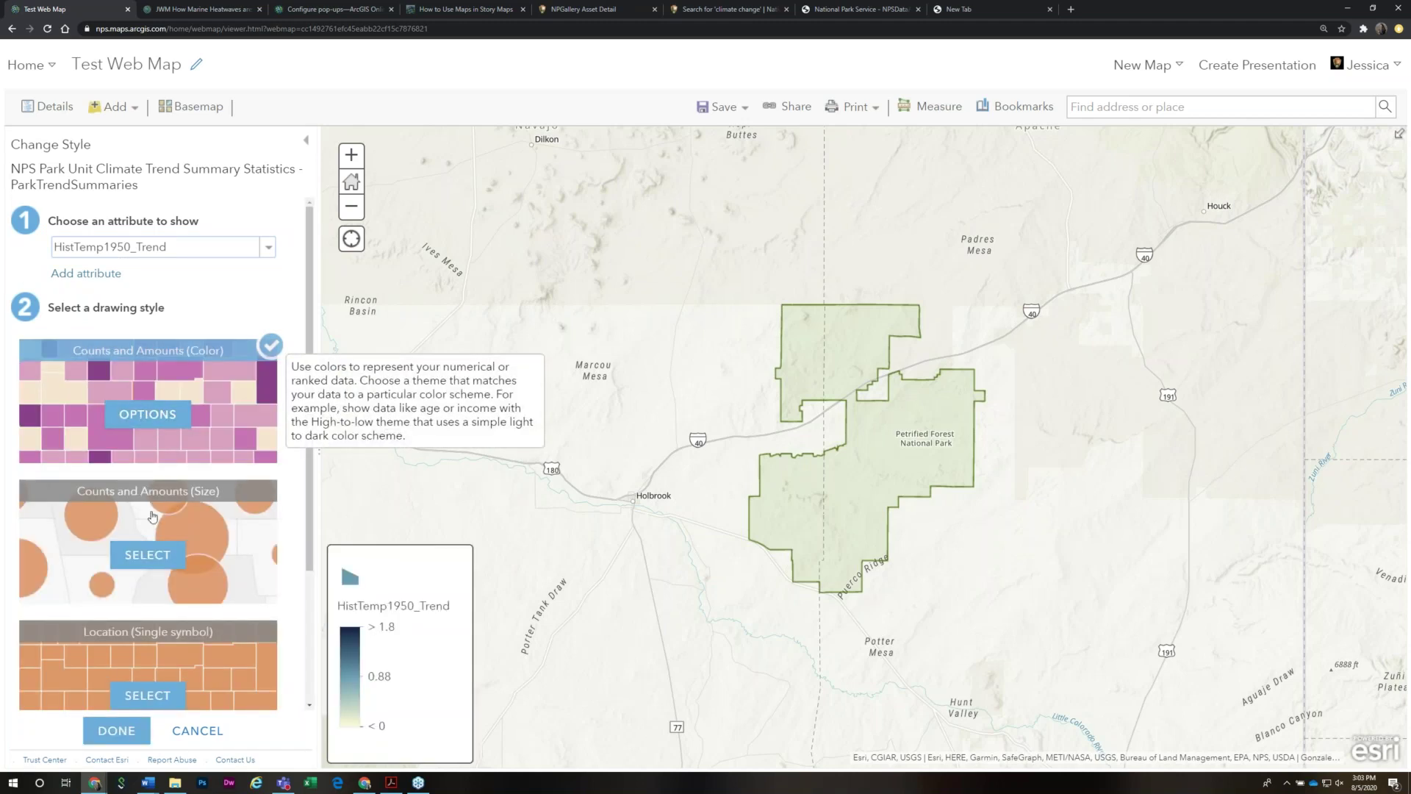
click(116, 730)
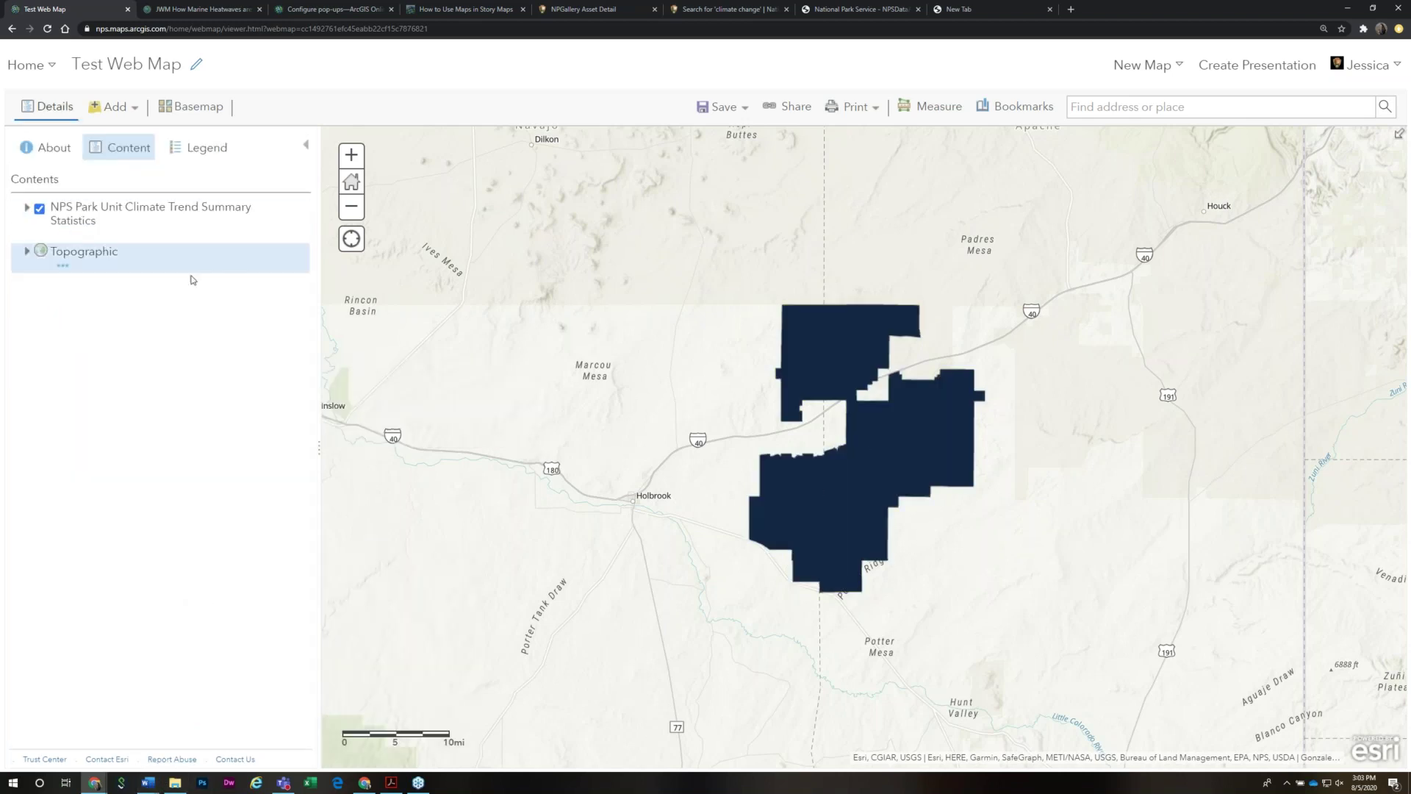
Show the climate layer's legend and examine how park units across the western United States are colored
click(198, 150)
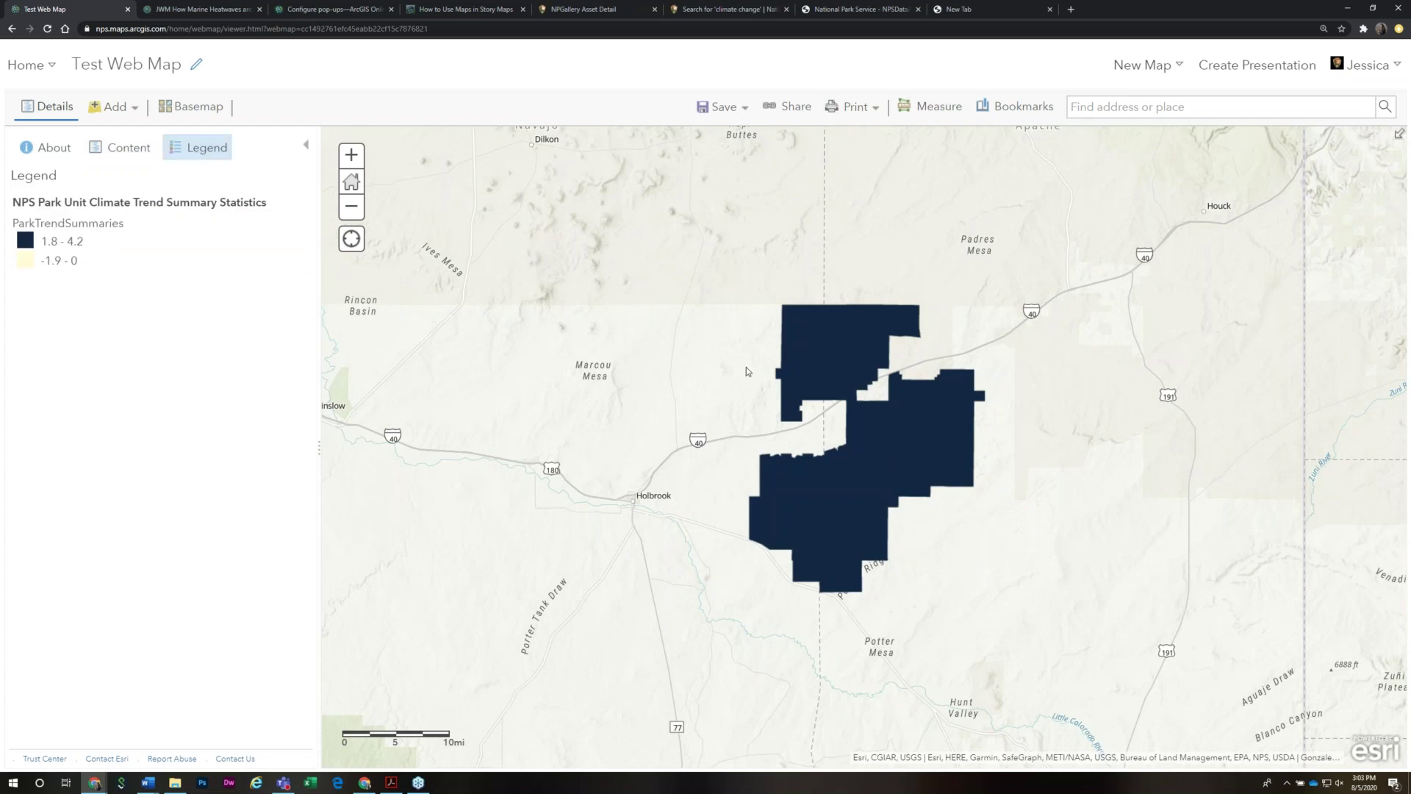
scroll(747, 368, down, 2)
drag(746, 370, 711, 528)
scroll(729, 536, down, 1)
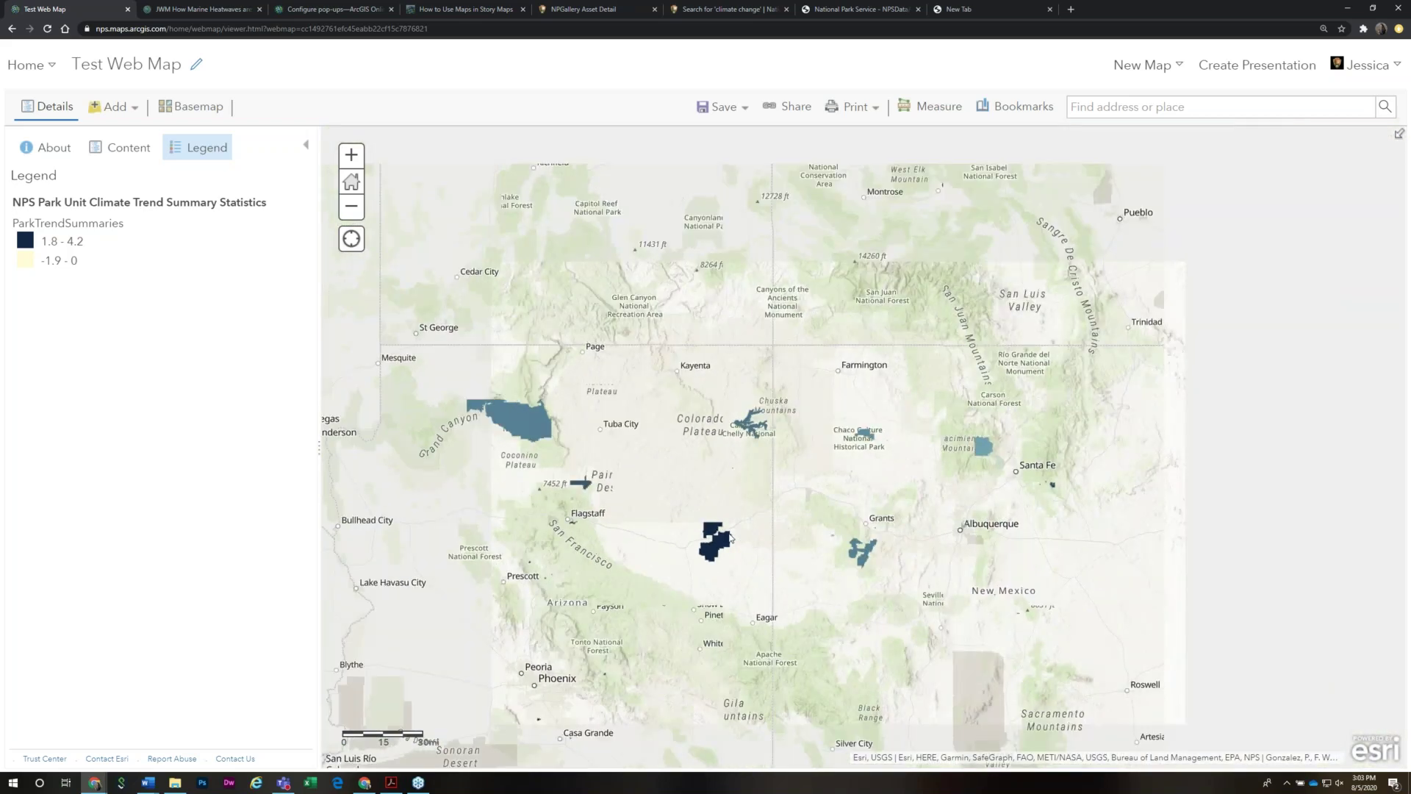
scroll(730, 537, down, 1)
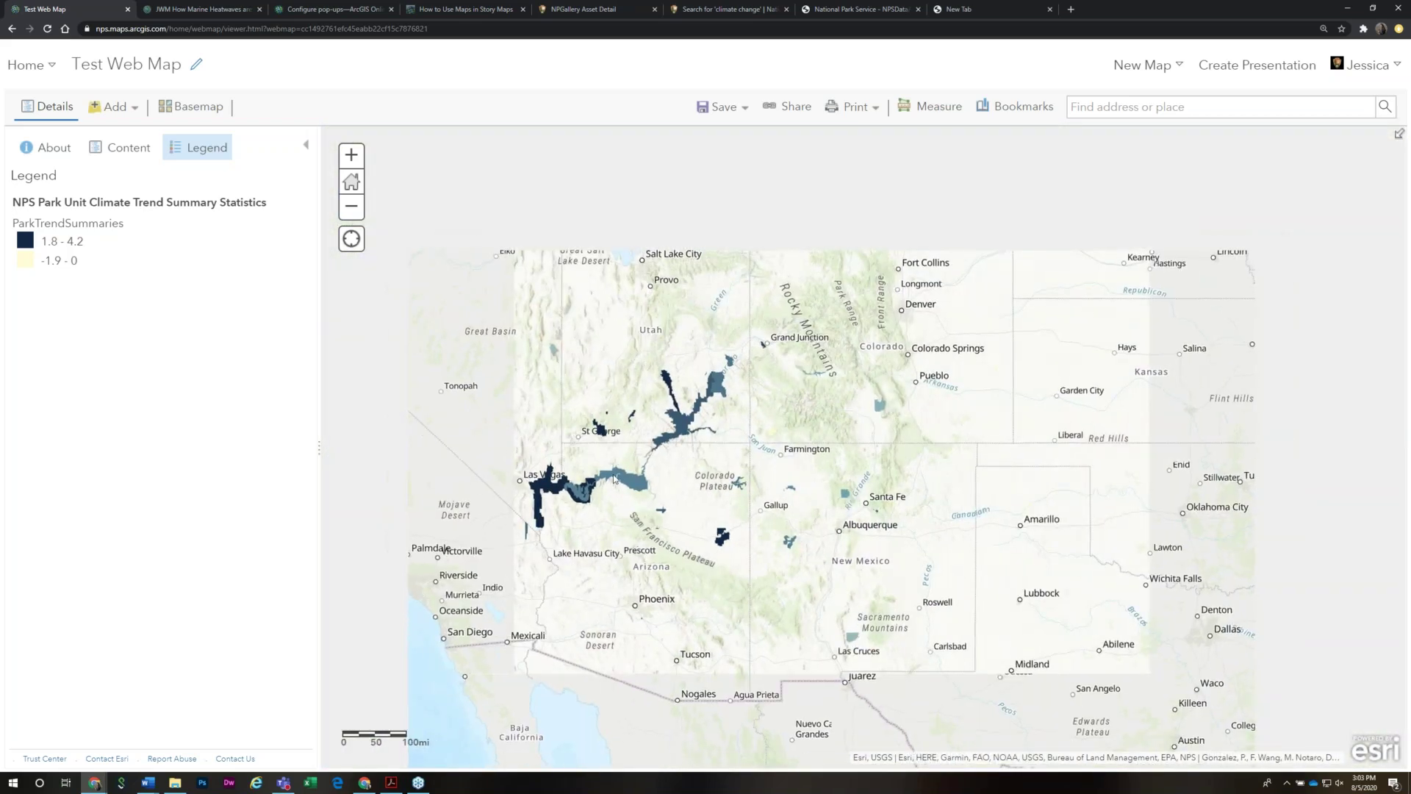
drag(488, 615, 619, 676)
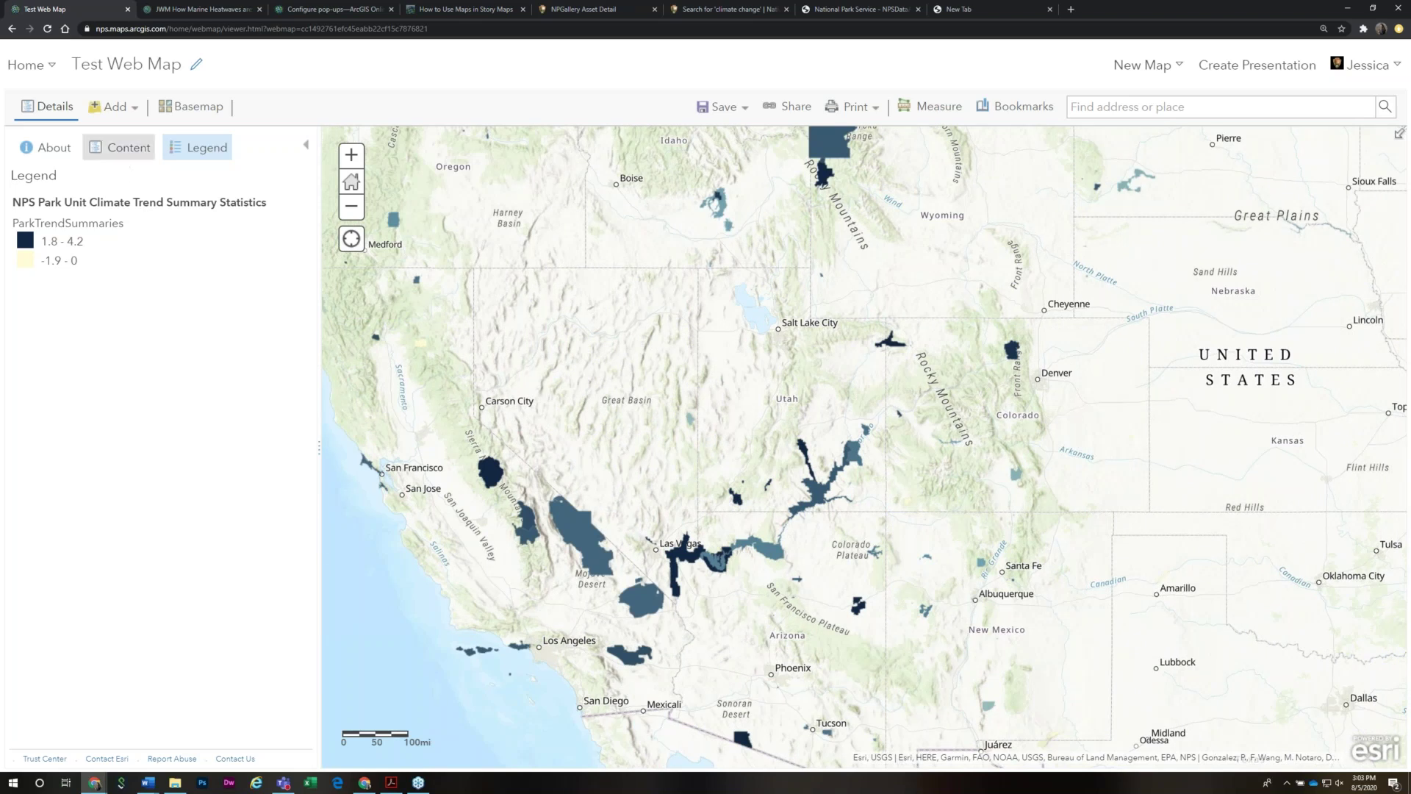
key(alt+Tab)
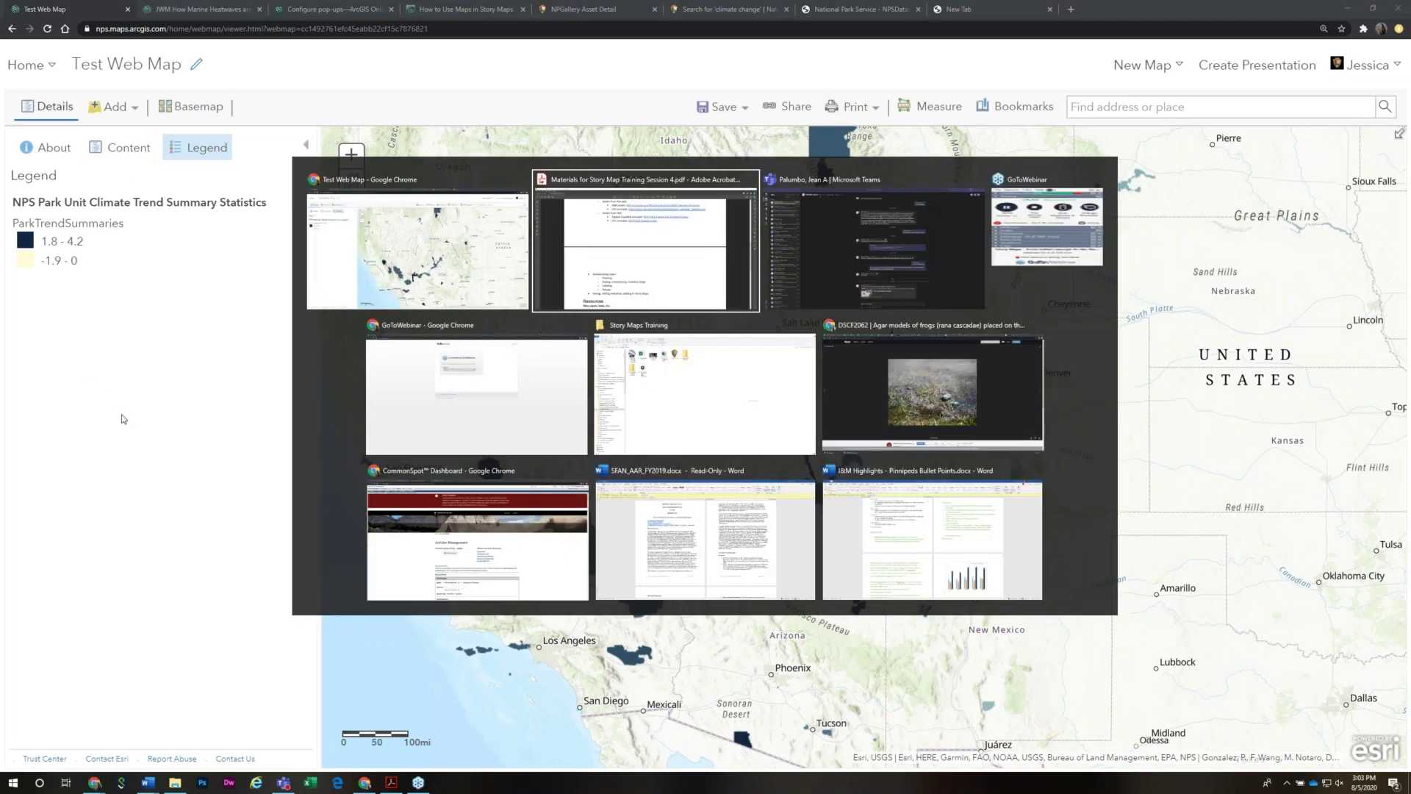
key(alt+shift+Tab)
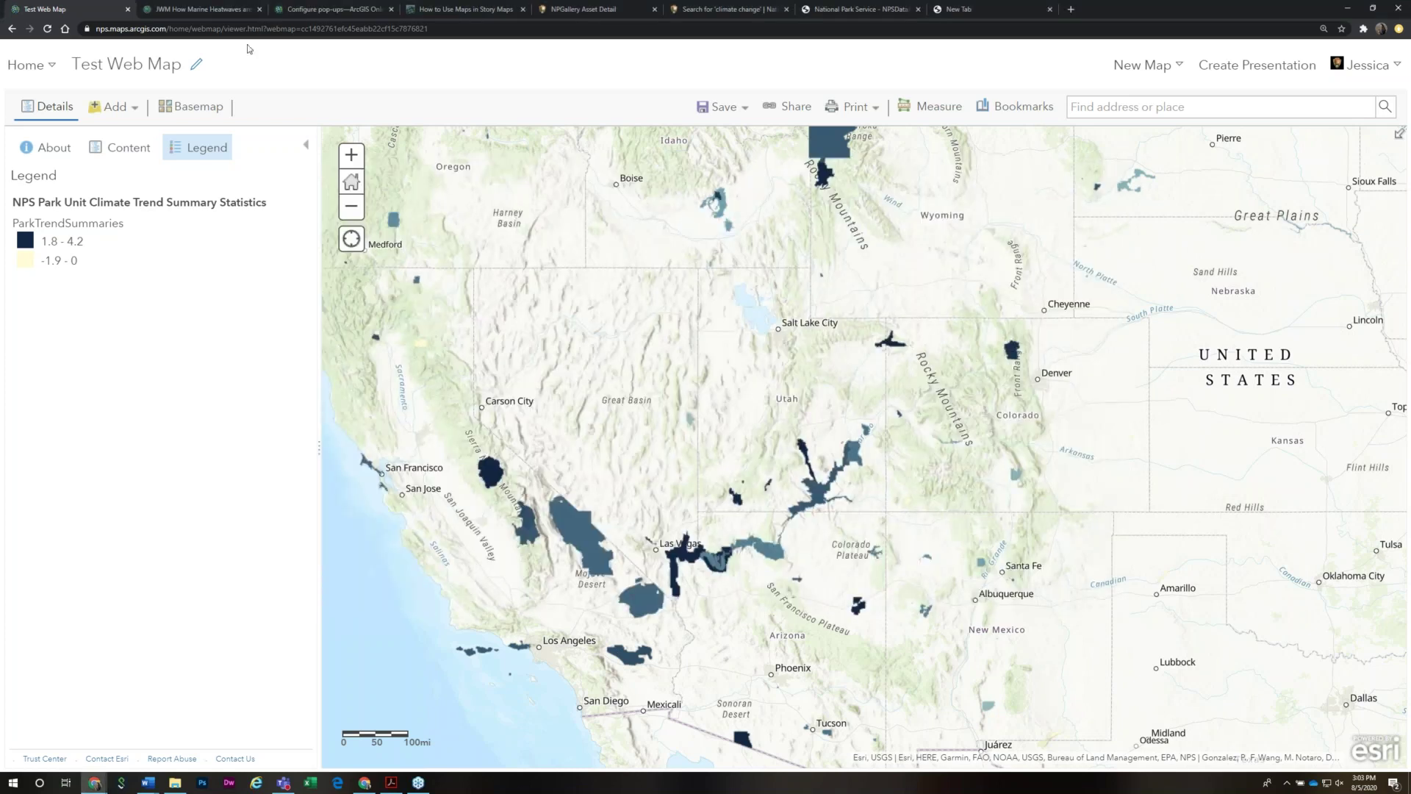
Open My Content in a new browser tab and open JWM How Marine Heatwaves are Changing Ocean Ecosystems for configuring
click(33, 66)
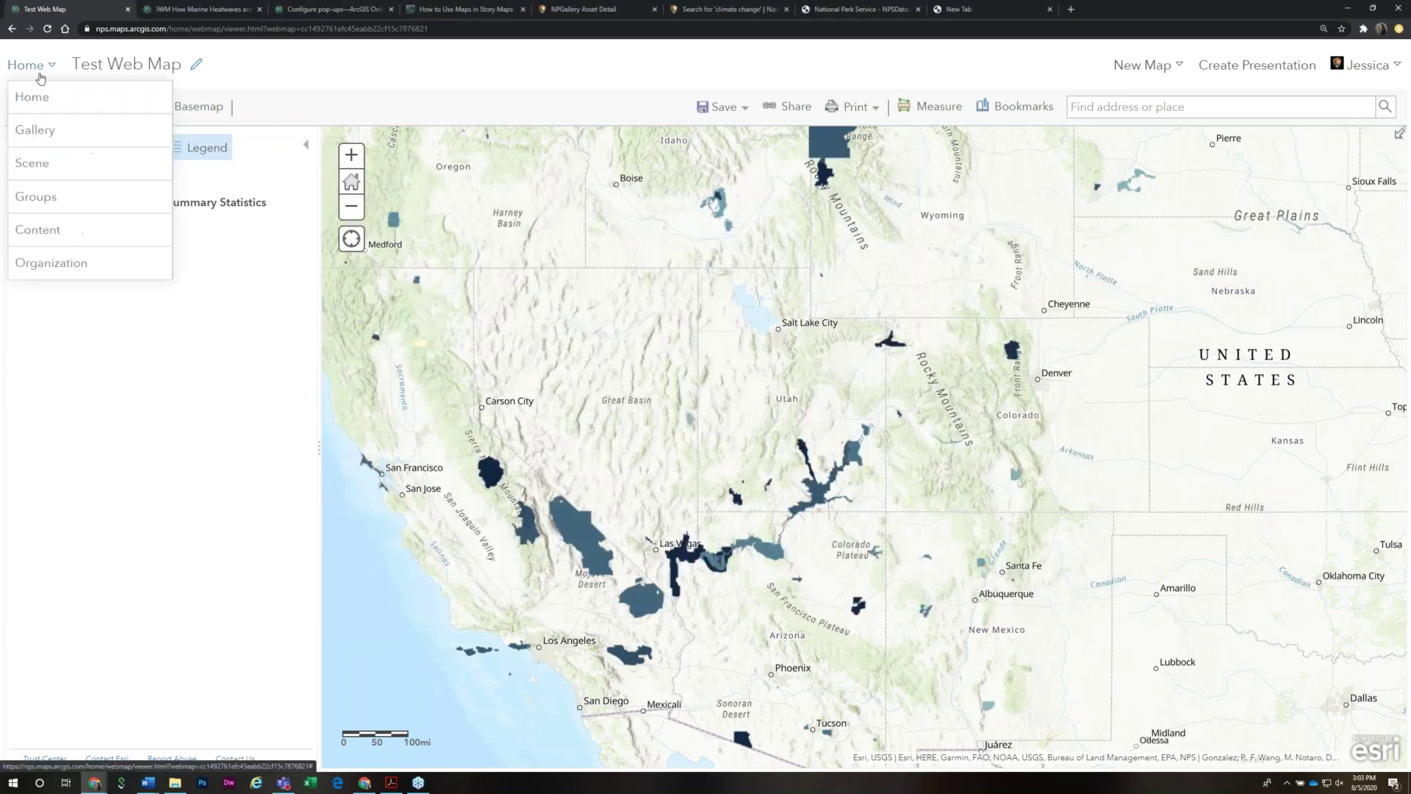
right_click(55, 236)
click(101, 242)
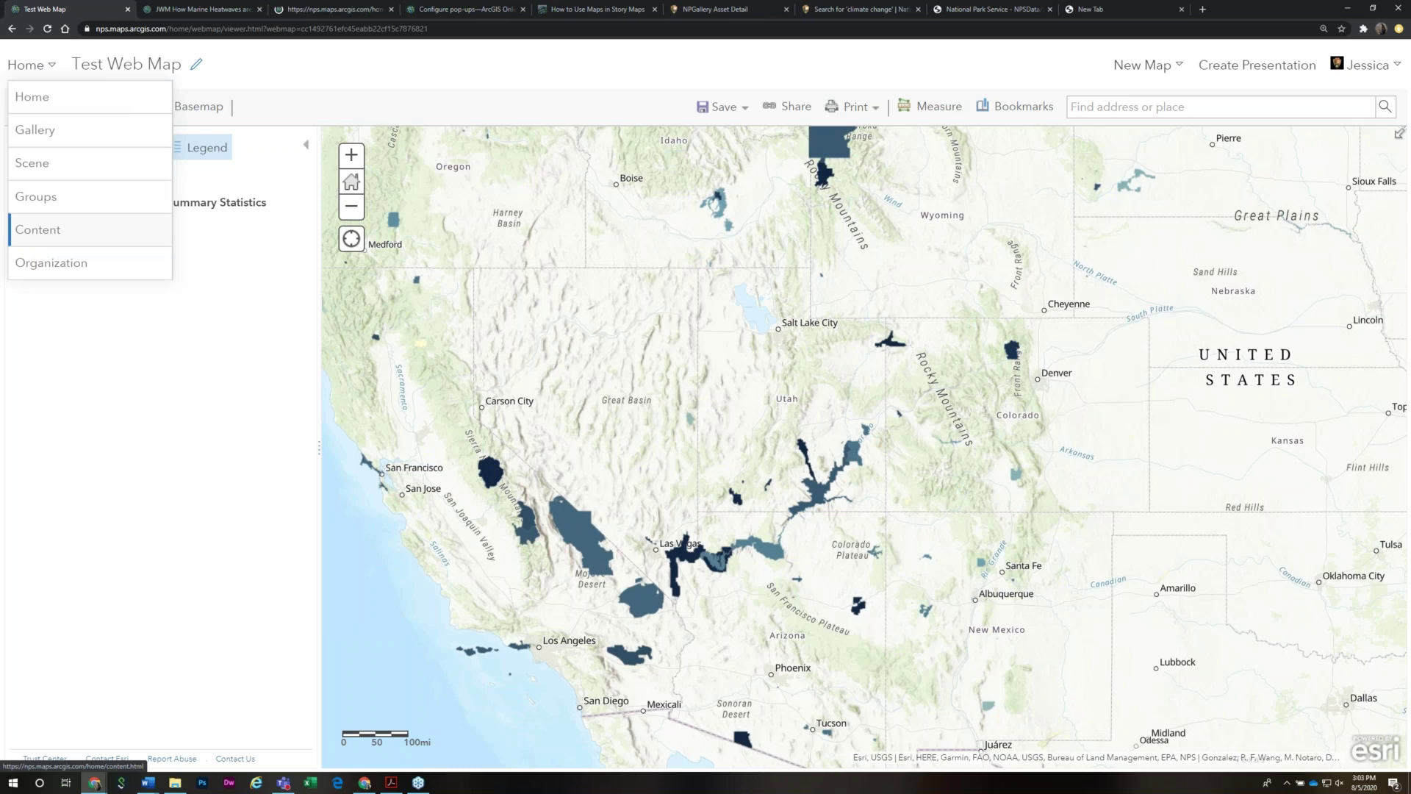
click(315, 11)
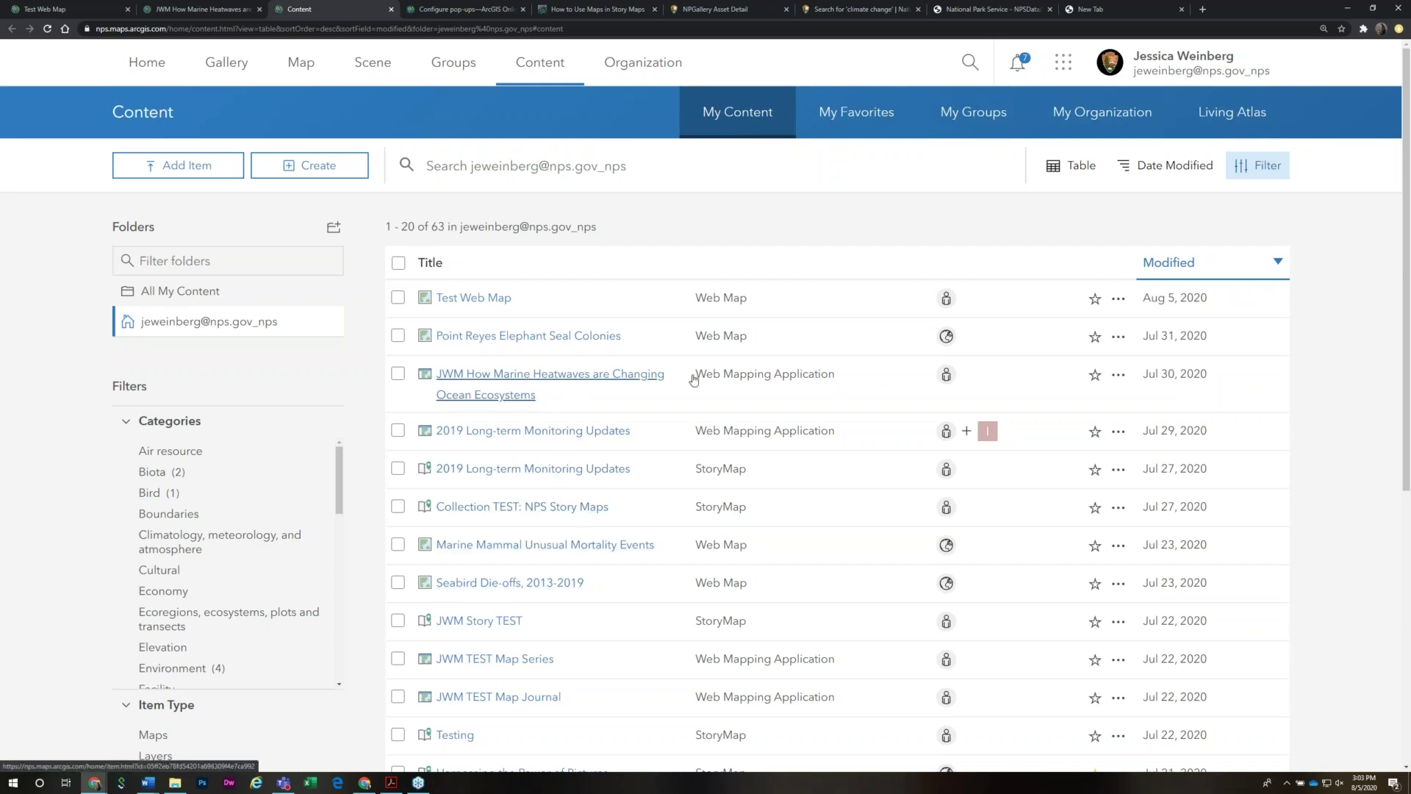
click(585, 379)
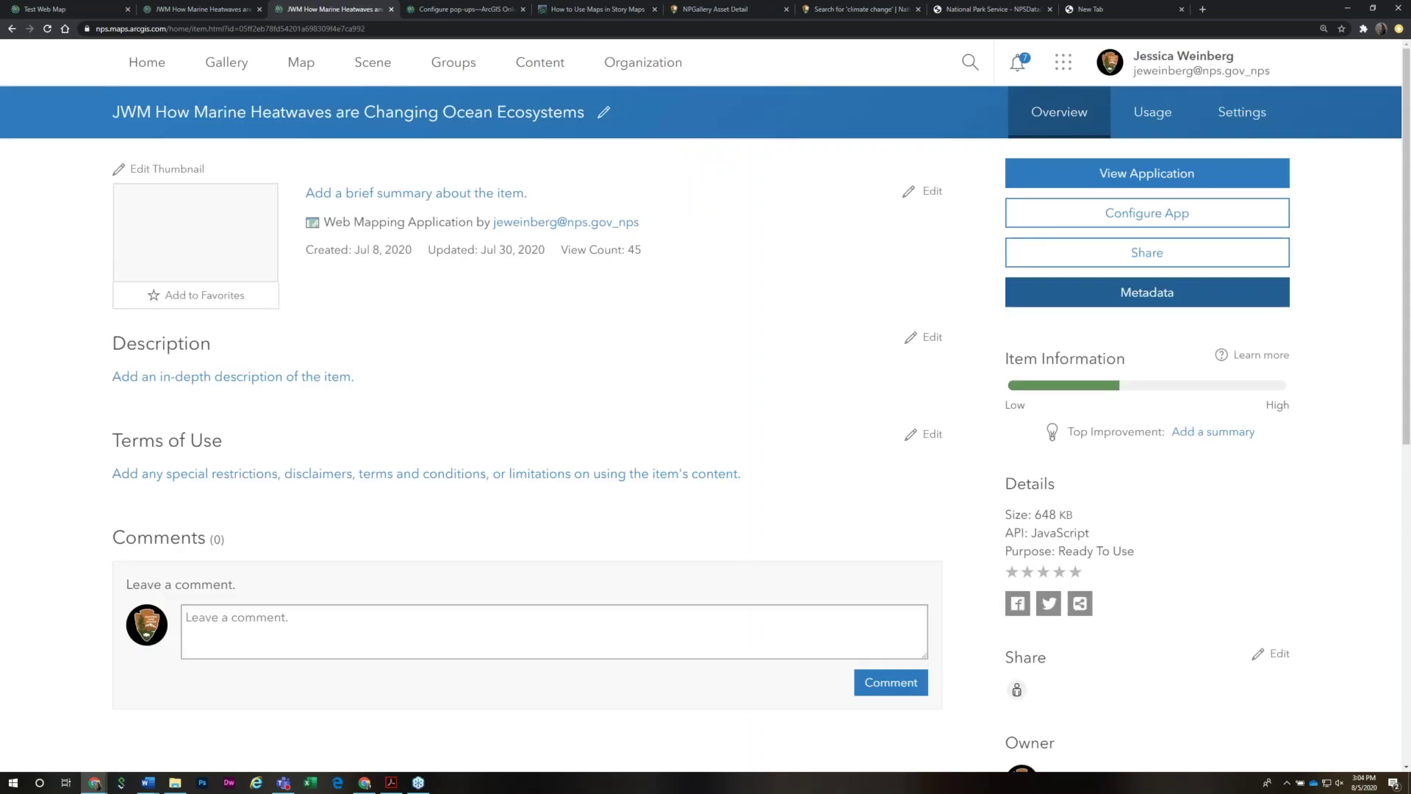
click(1095, 223)
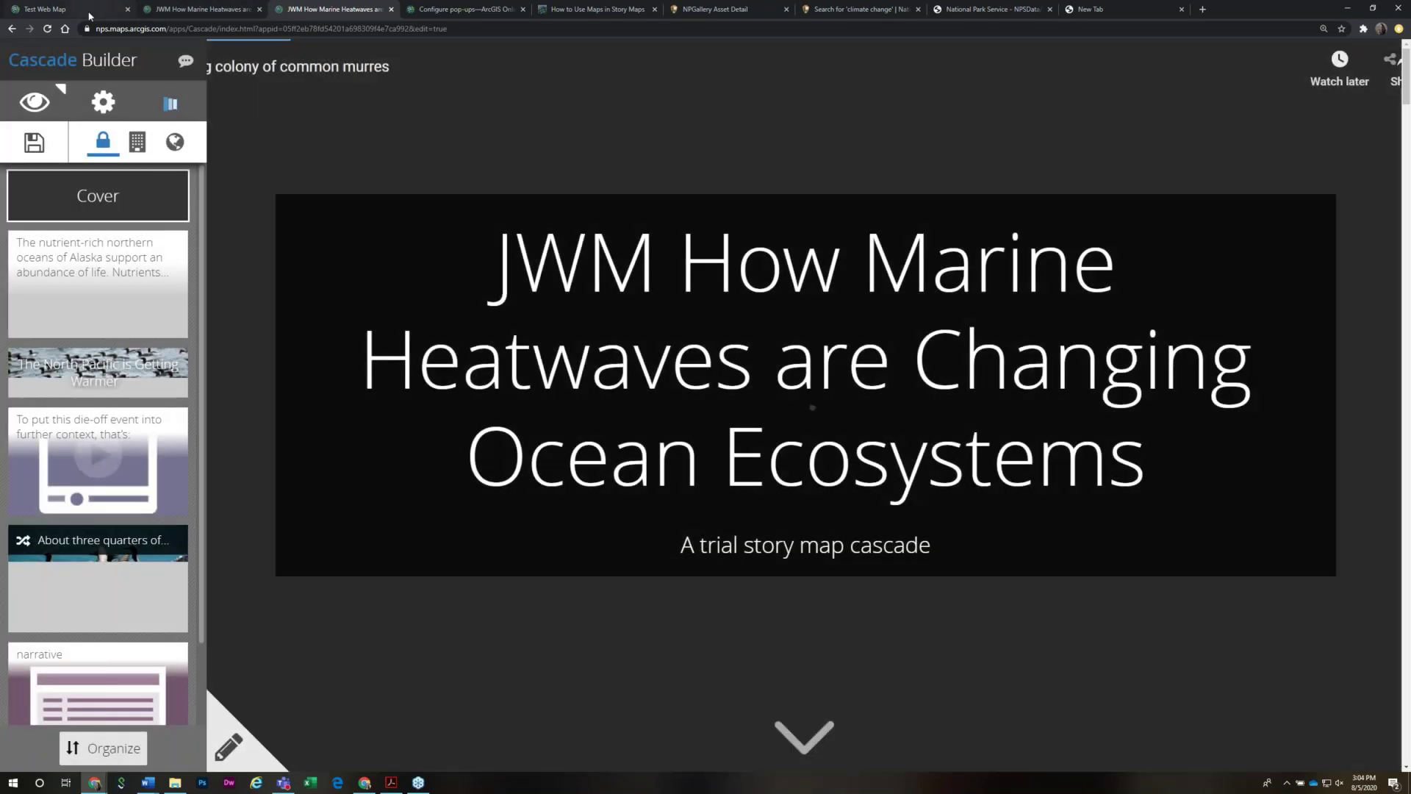
Return to Test Web Map and save it
click(51, 8)
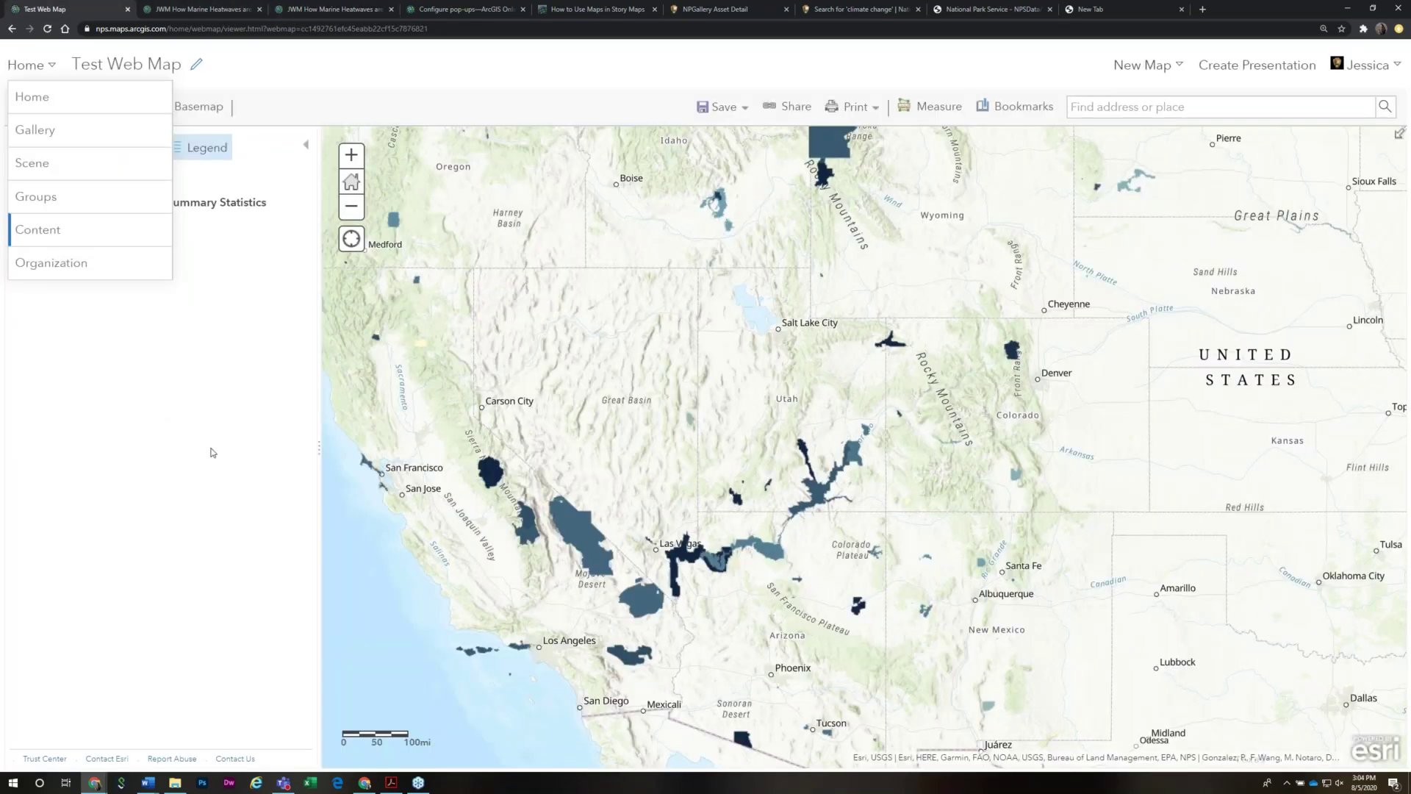
click(721, 107)
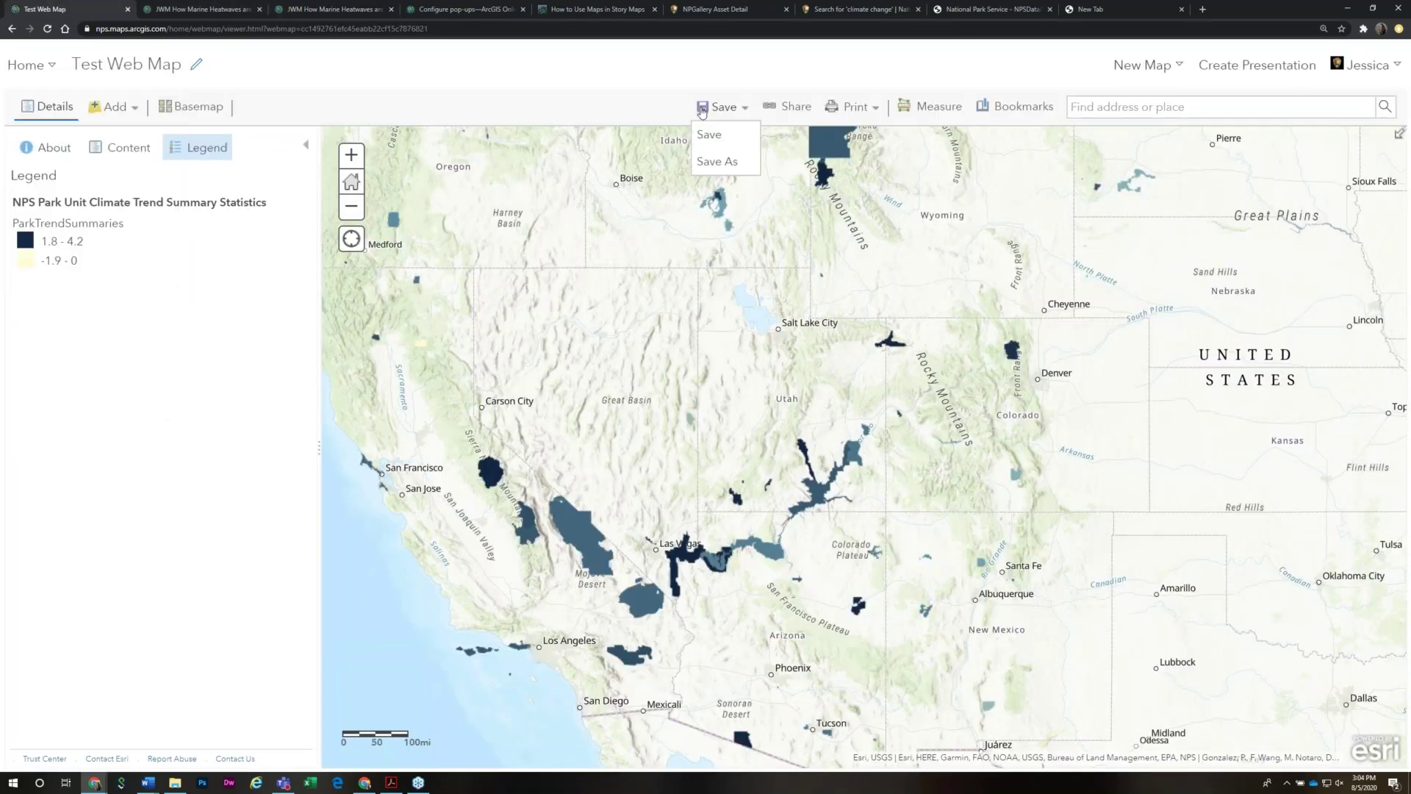
click(715, 136)
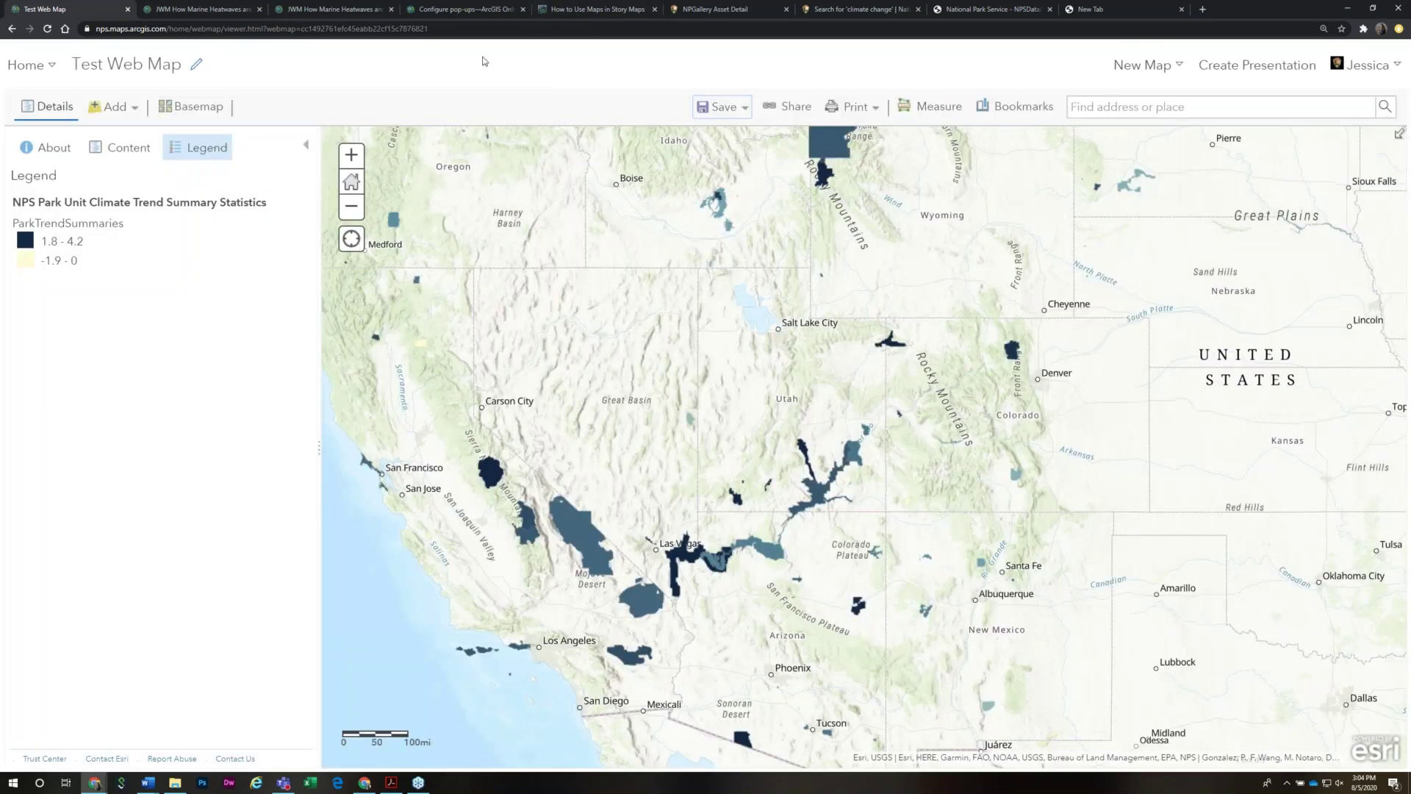
Reload the marine heatwaves story in Cascade Builder, discarding its unsaved edits, and go to the Gray Whale UME map
click(156, 9)
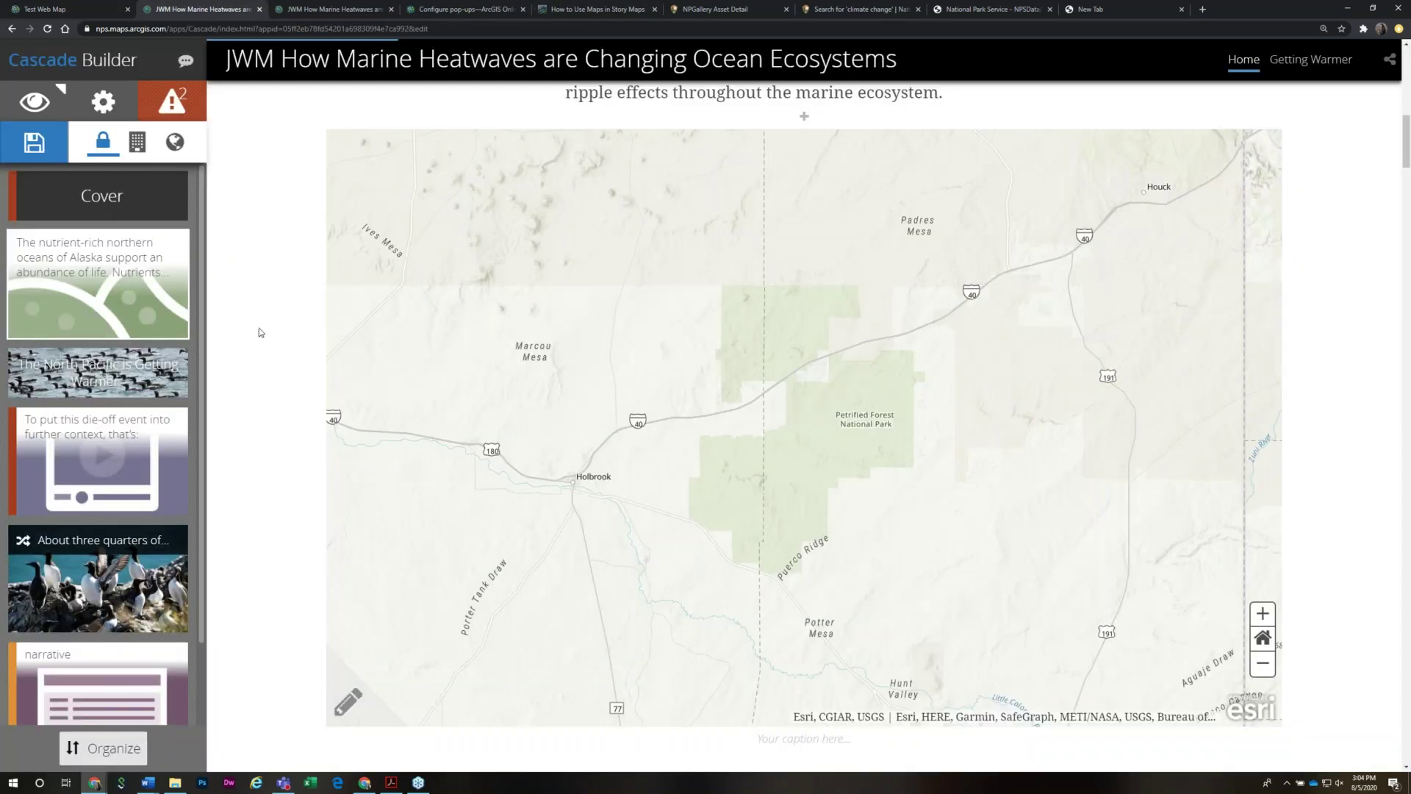
click(47, 30)
click(747, 95)
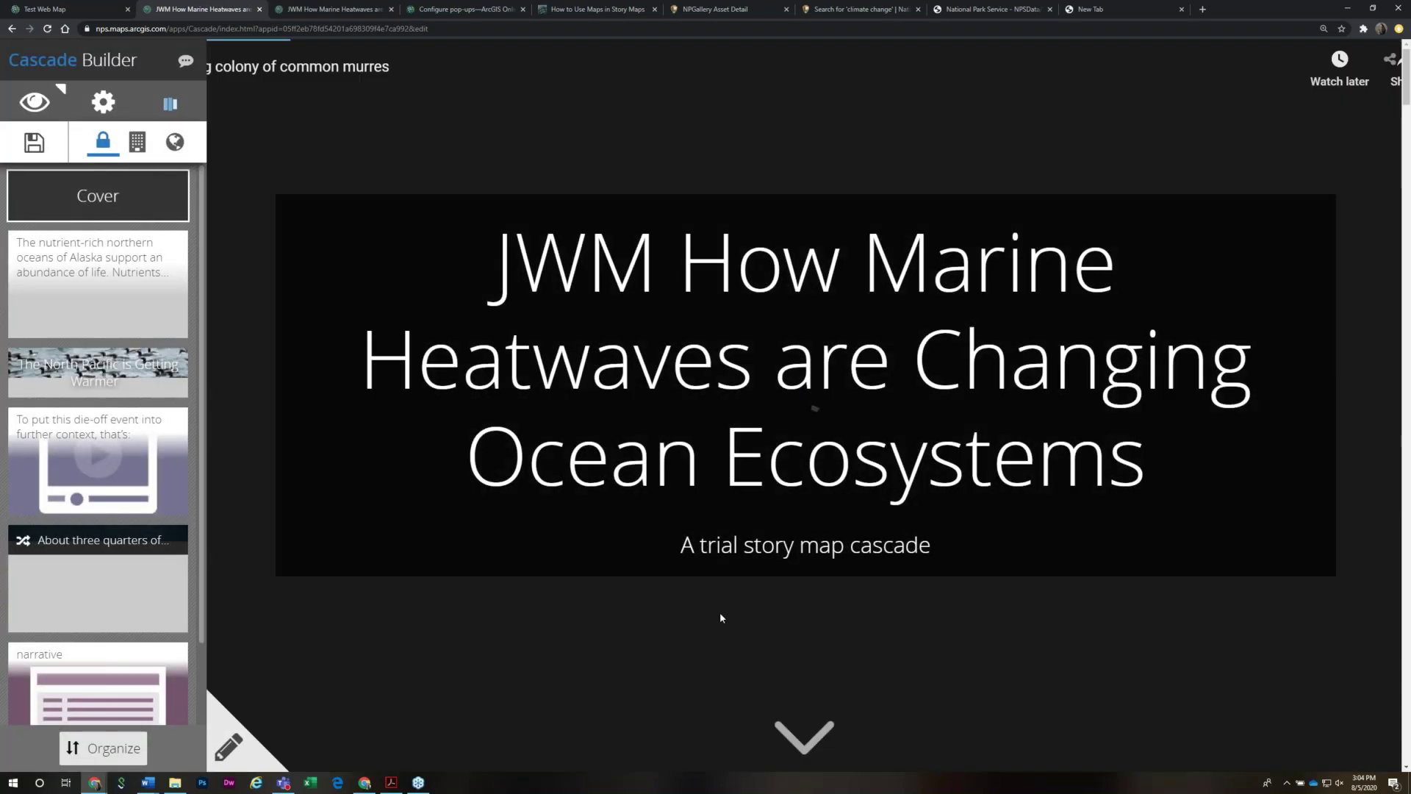
scroll(680, 682, down, 5)
scroll(804, 441, down, 8)
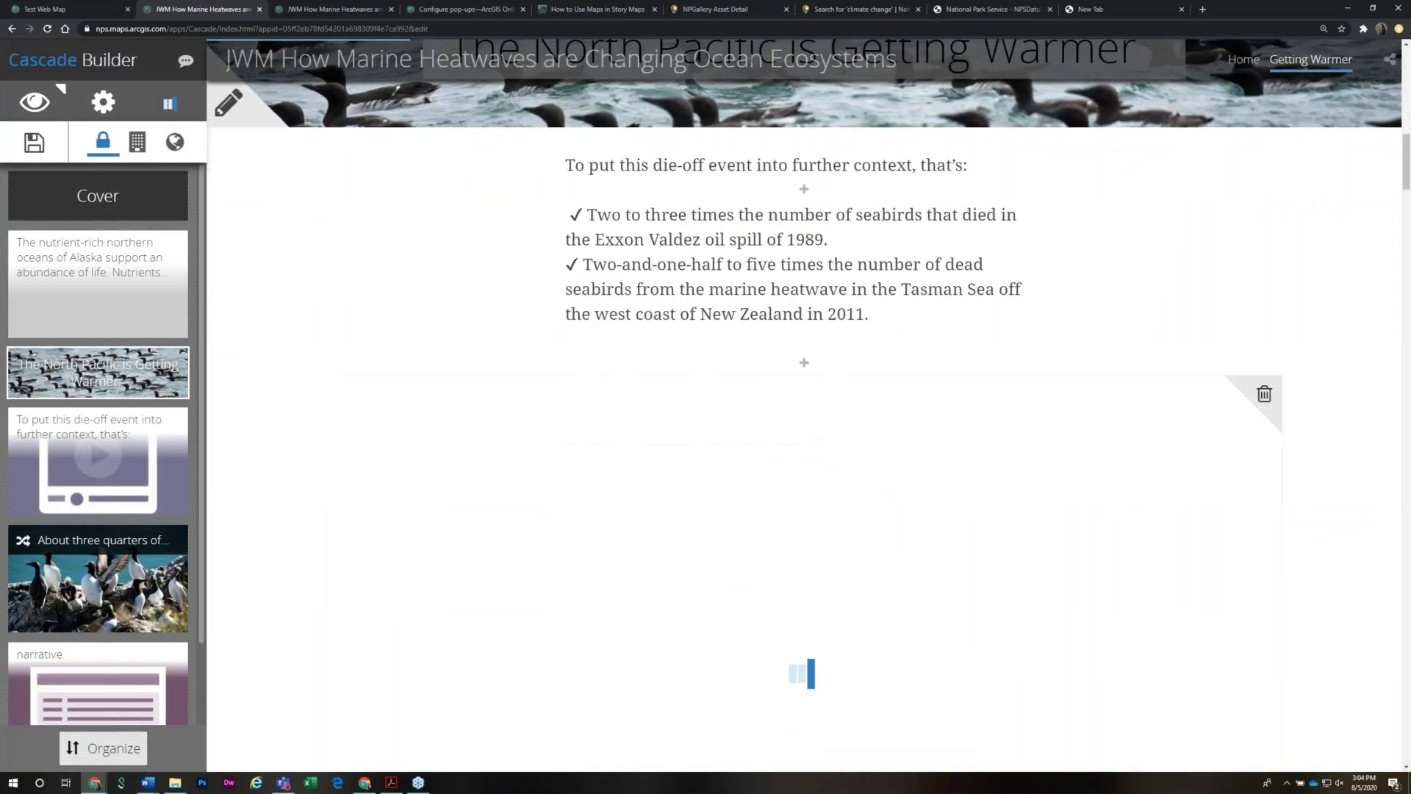
scroll(804, 427, down, 12)
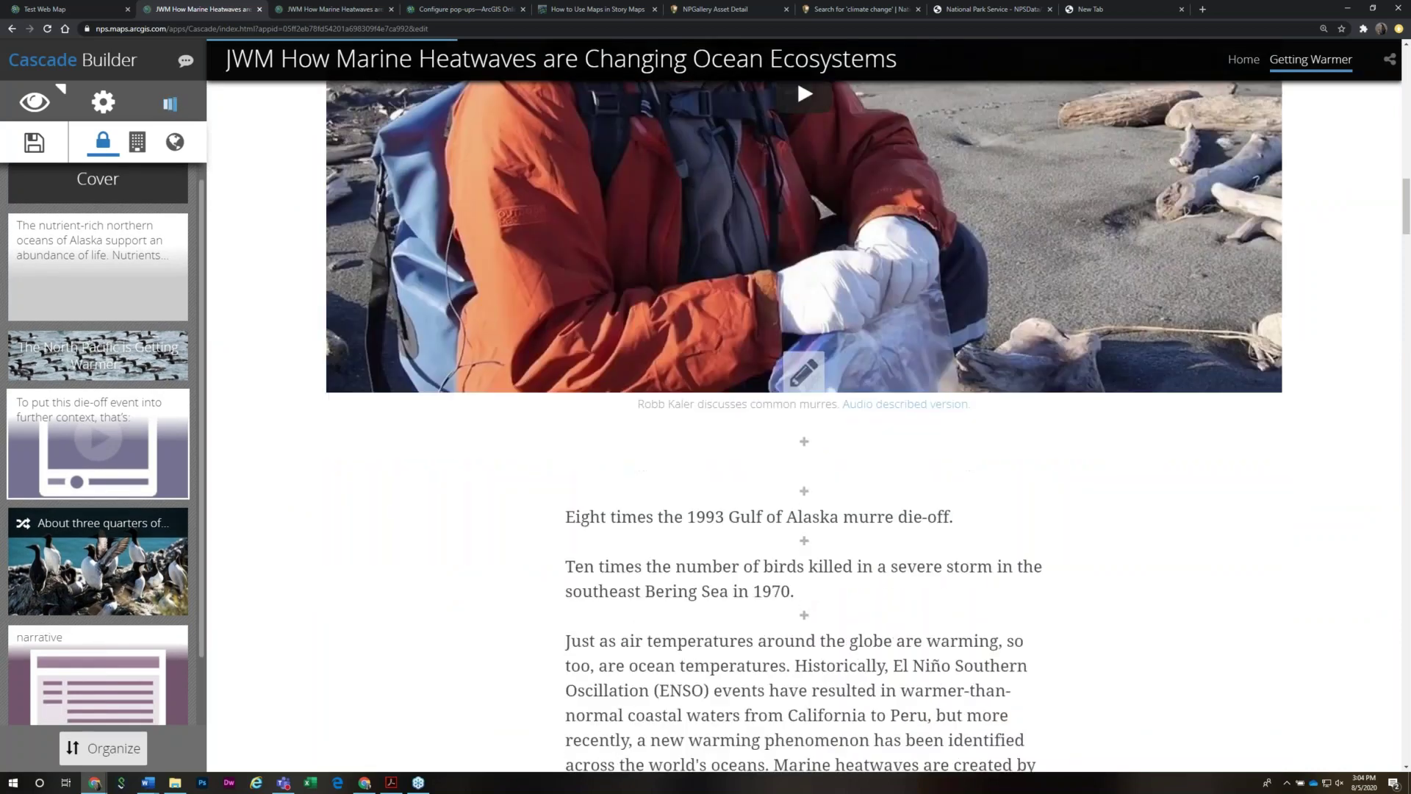
scroll(588, 544, down, 2)
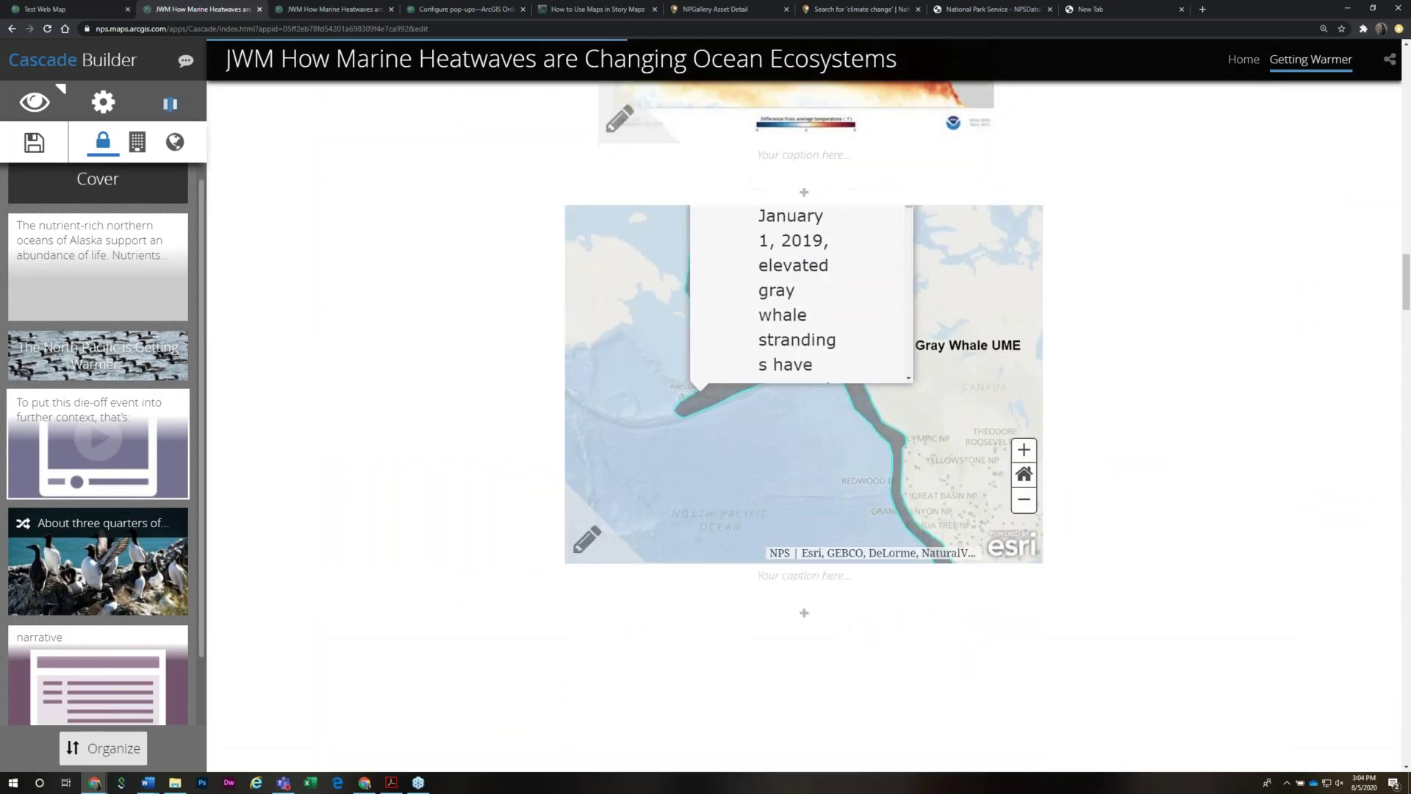
Reset the layers of the Marine Mammal Unusual Mortality Events map and set its interaction to Button to Enable
click(588, 542)
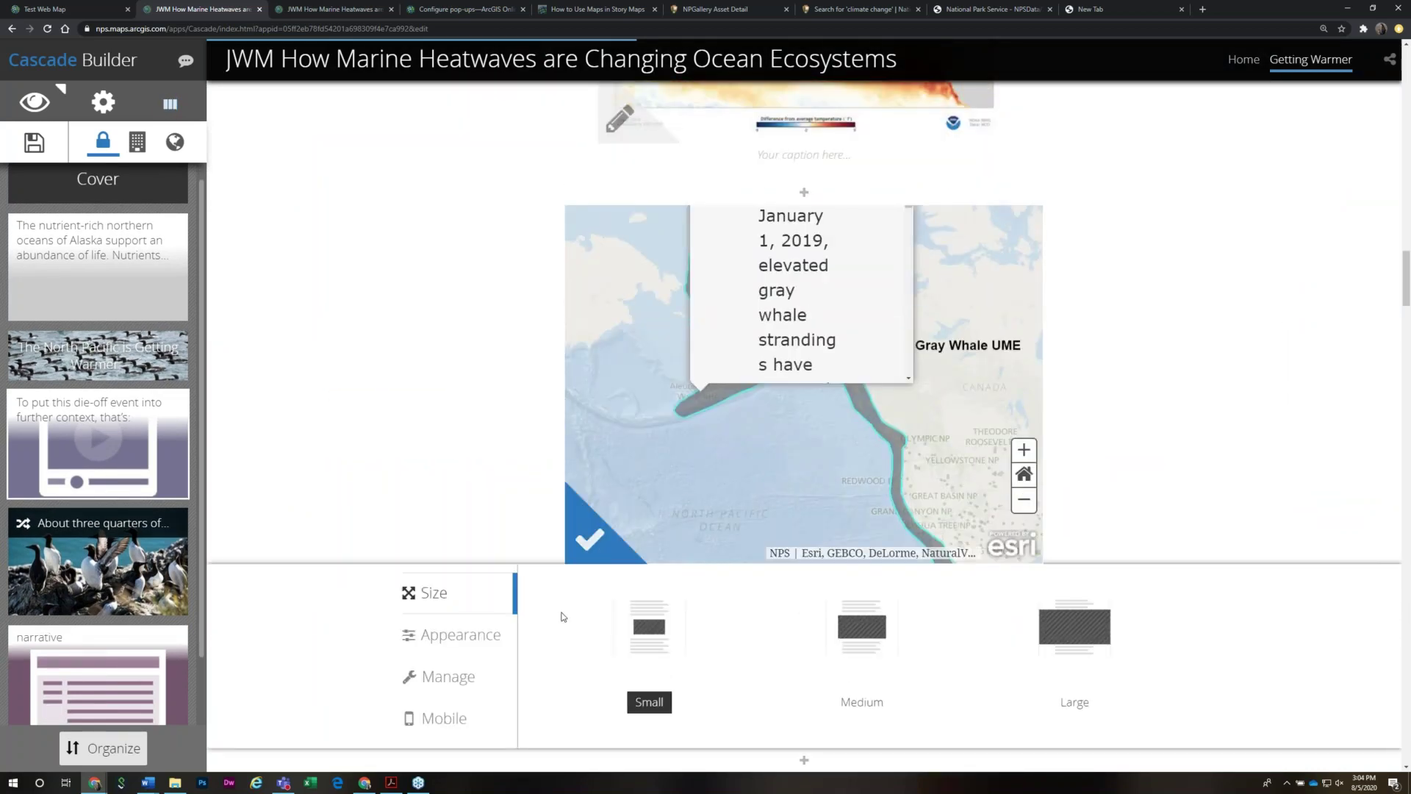
click(456, 636)
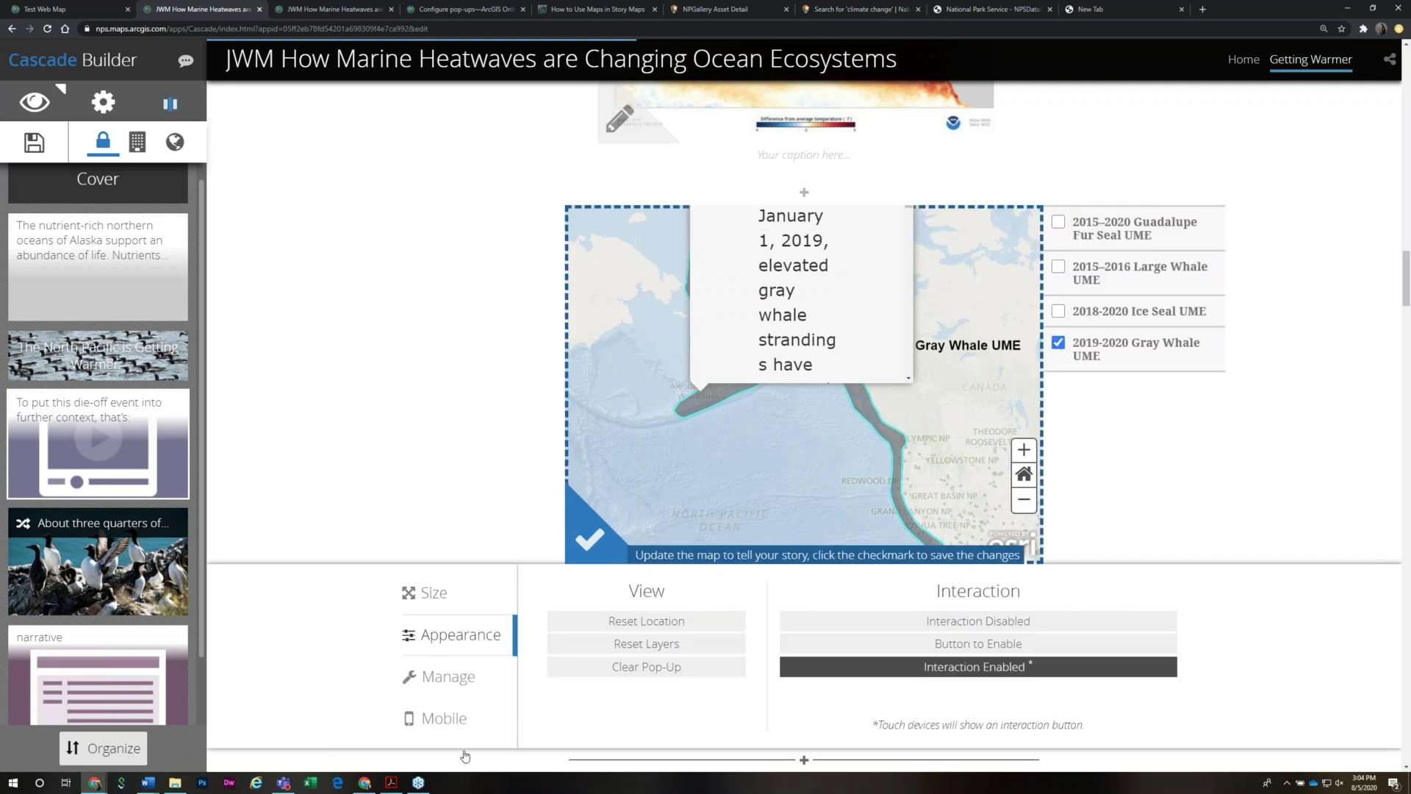
click(457, 677)
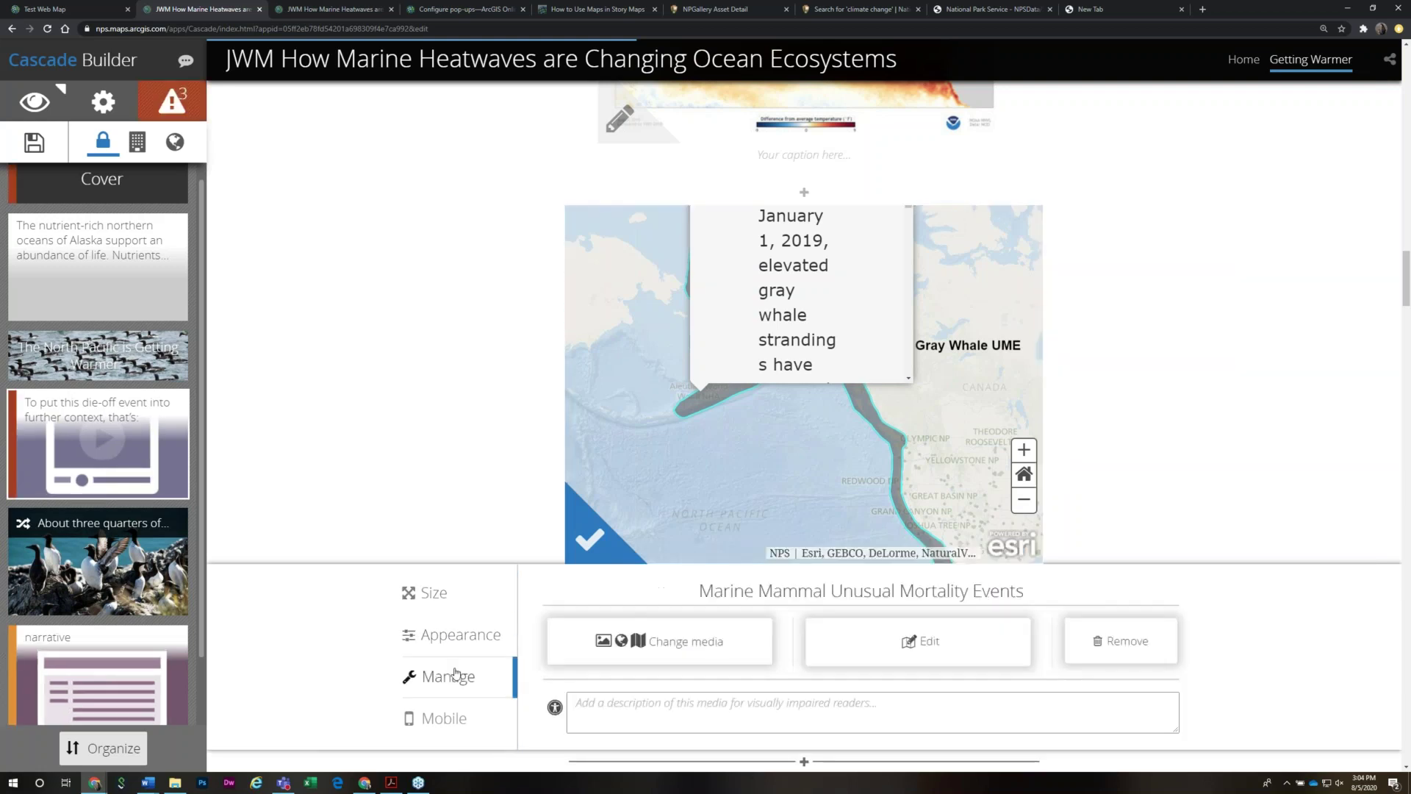
click(461, 637)
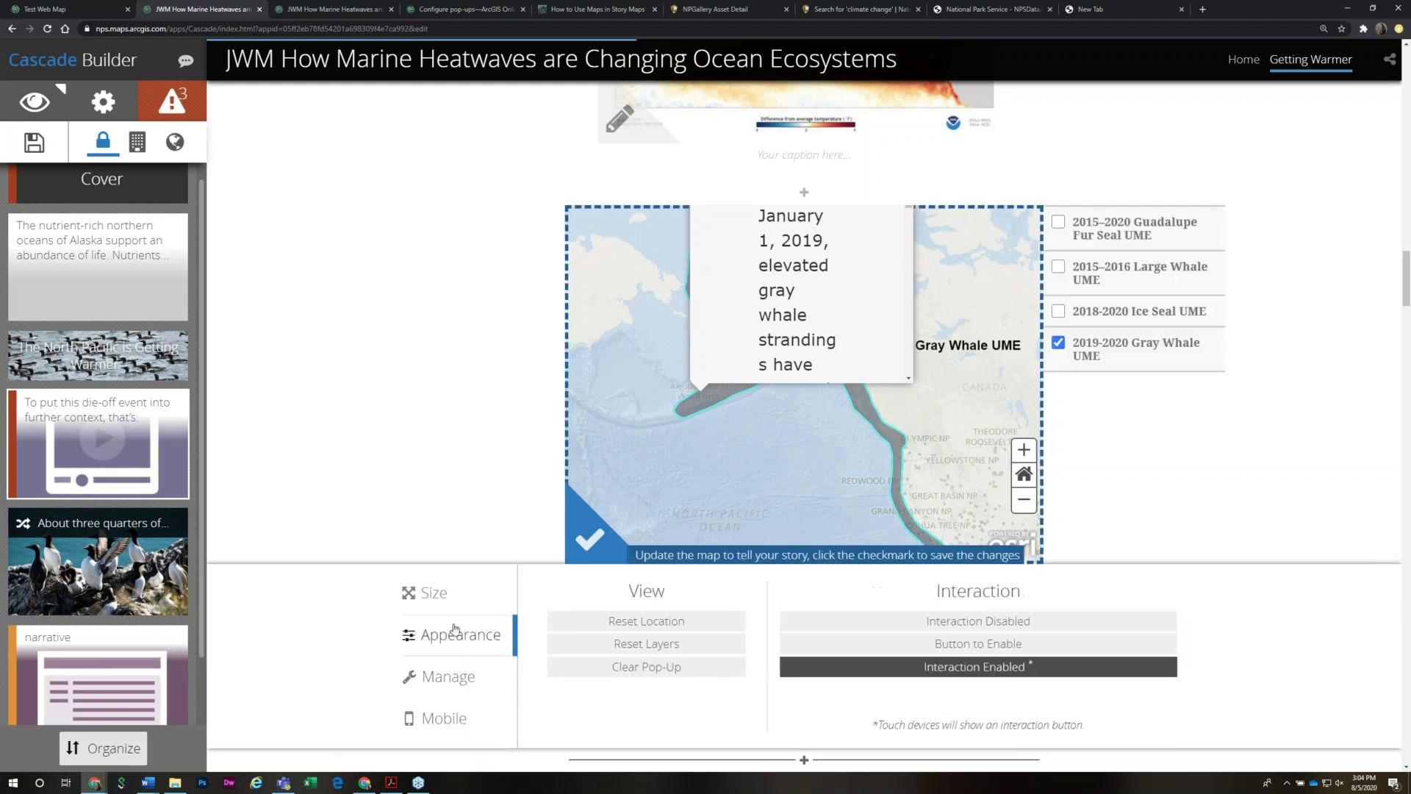
click(661, 643)
click(989, 628)
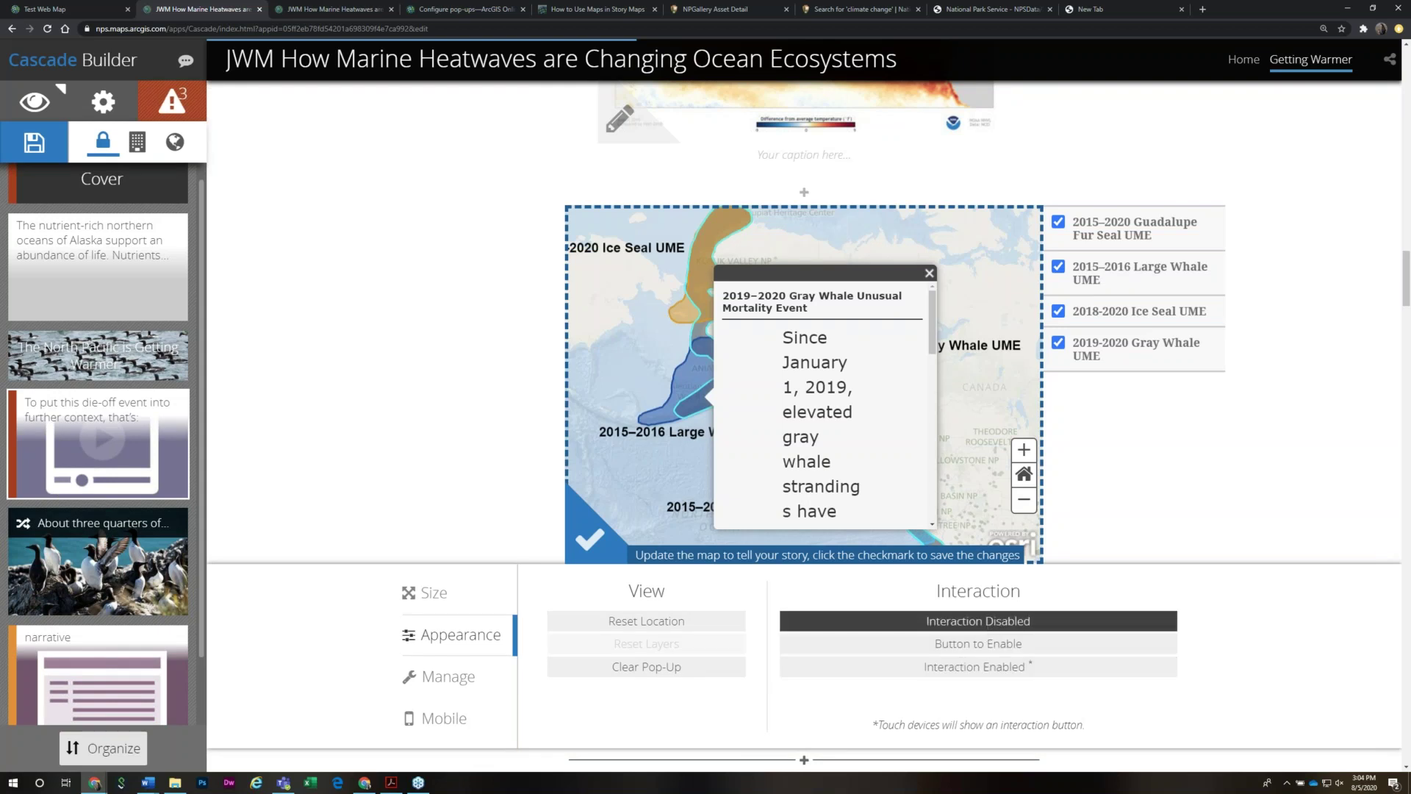
click(985, 645)
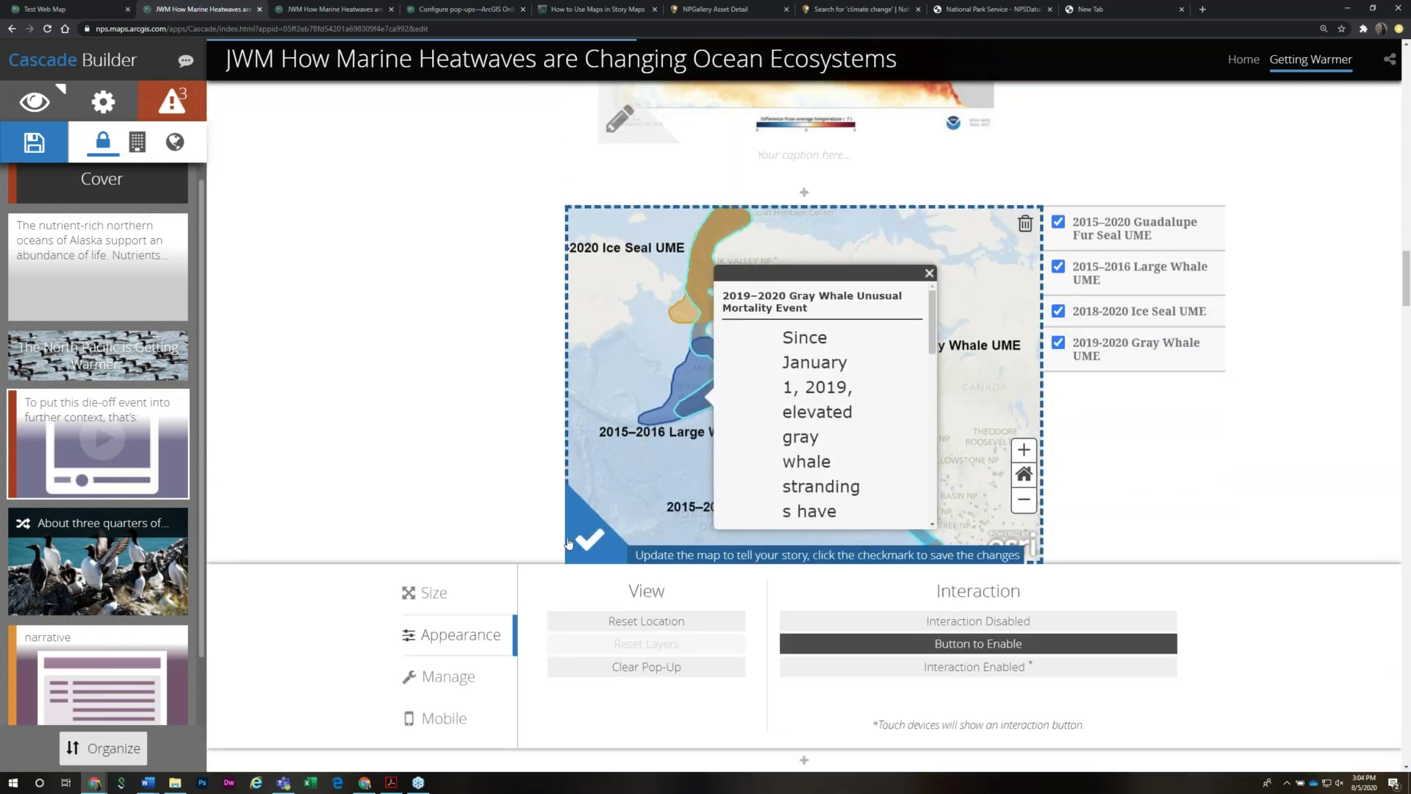
click(597, 550)
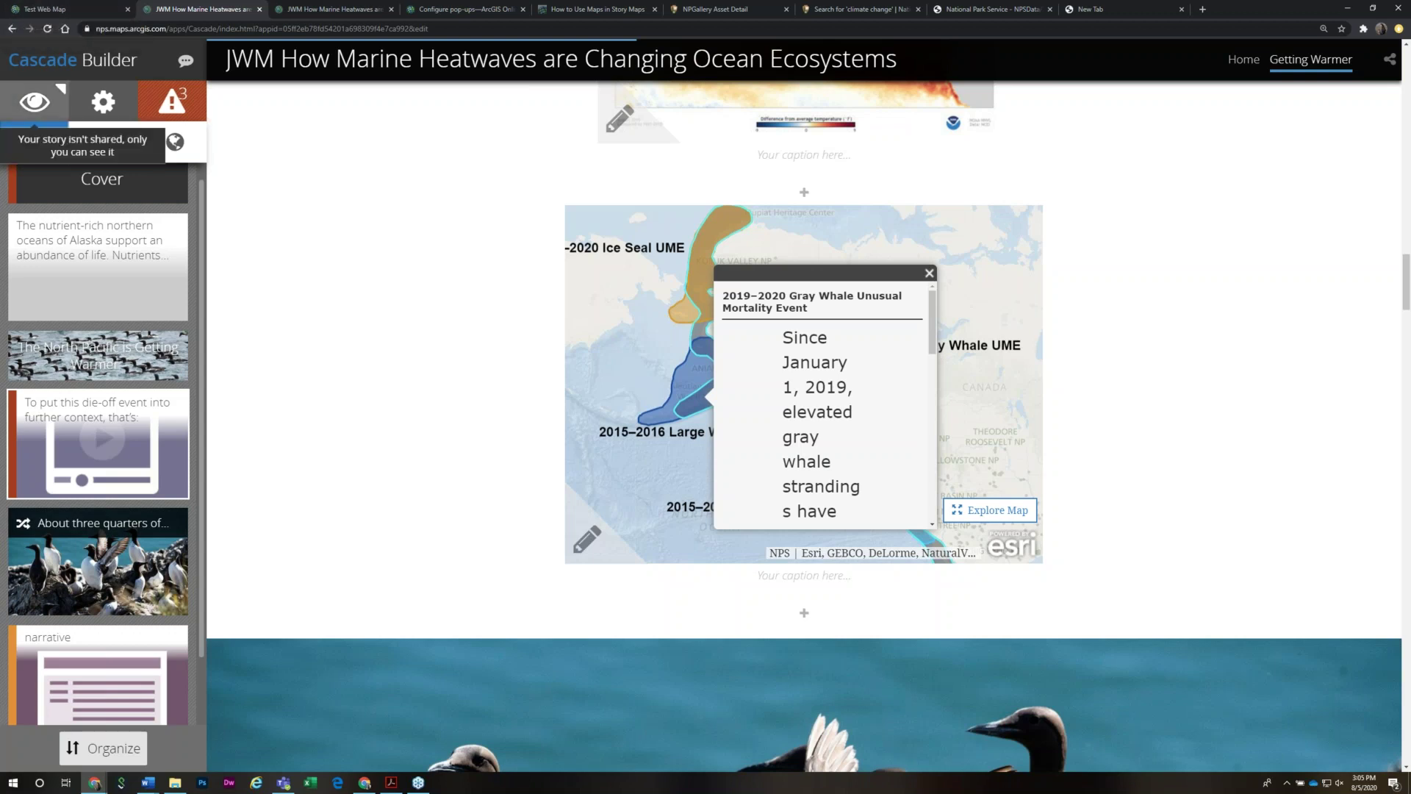
Go from Test Web Map to My Content and open JWM TEST Map Series in Map Series Builder
click(49, 10)
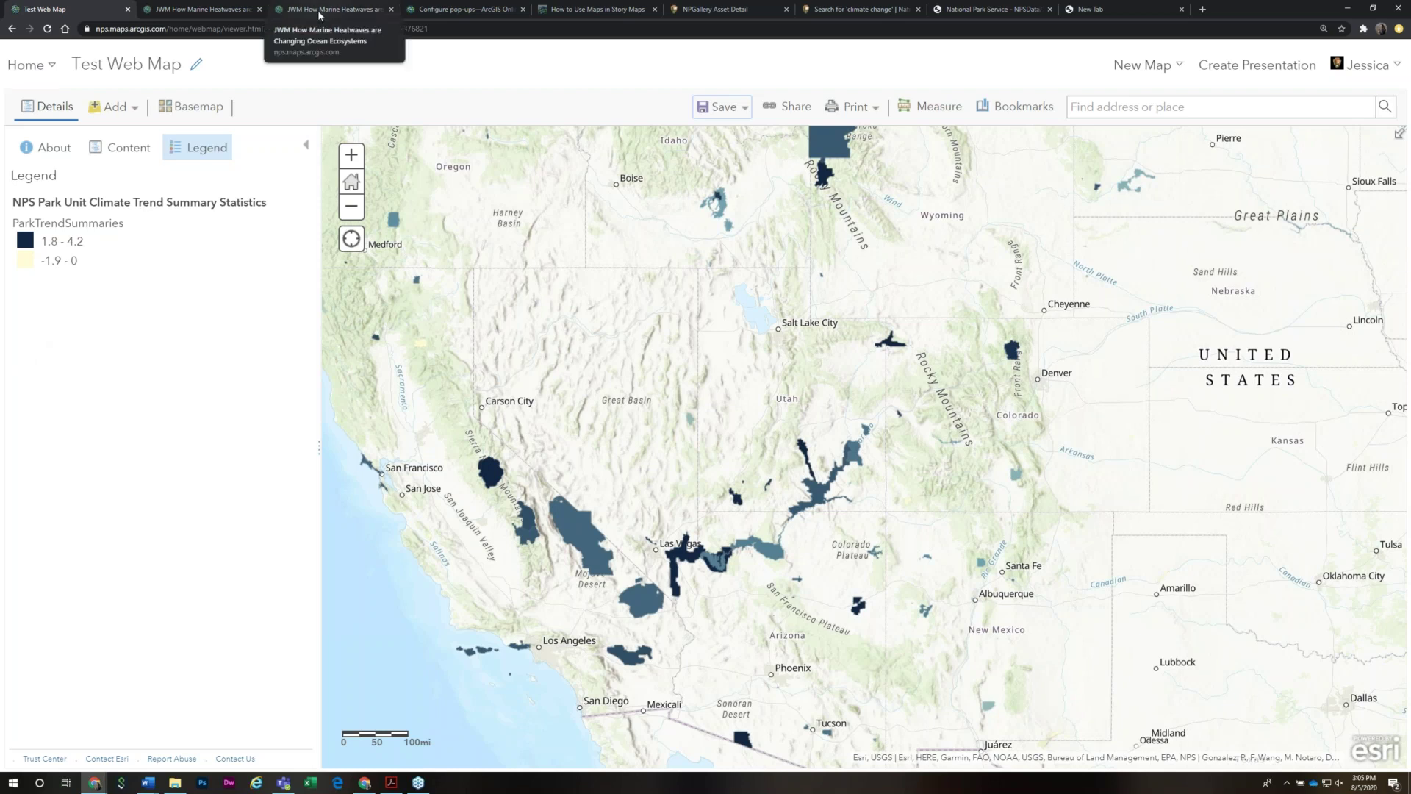
click(223, 14)
click(51, 9)
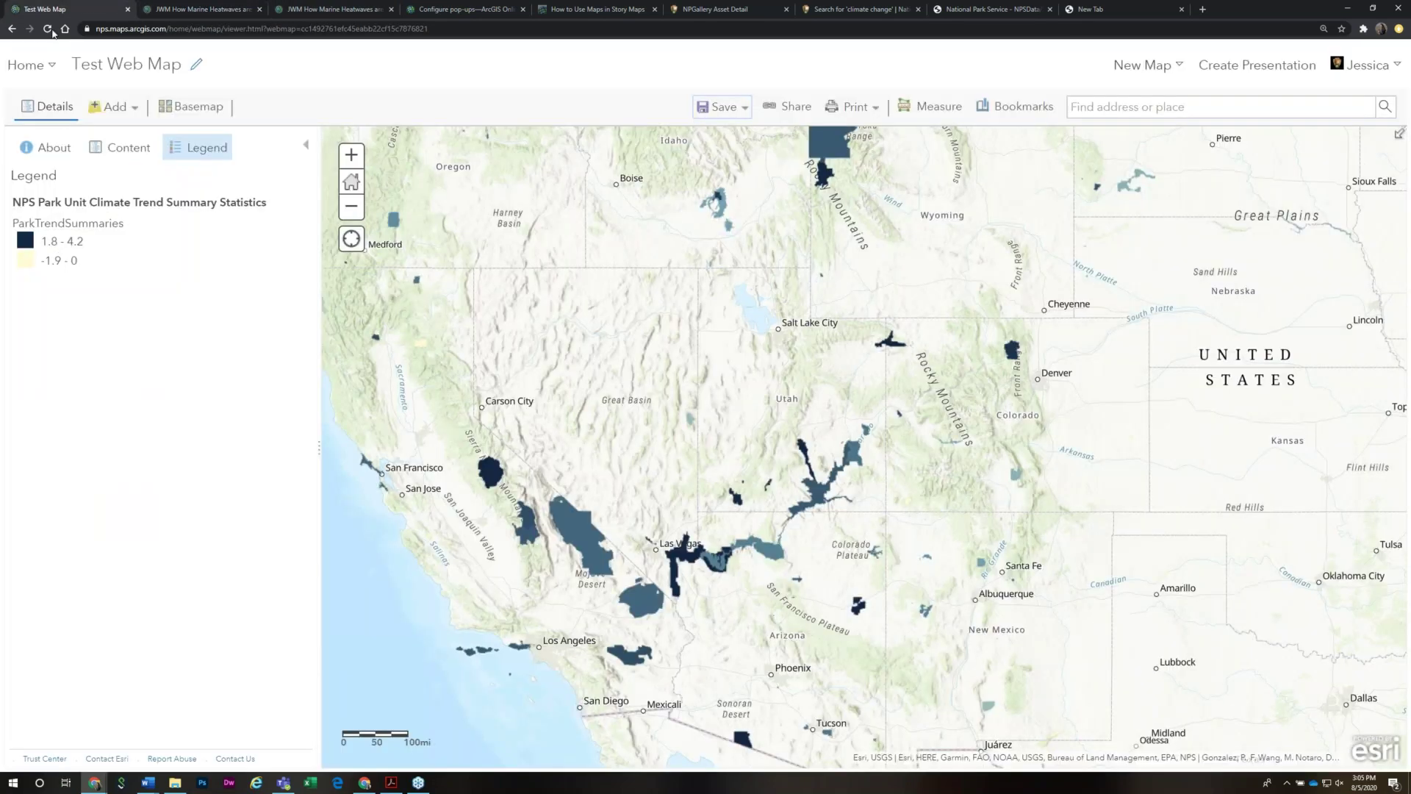
click(30, 65)
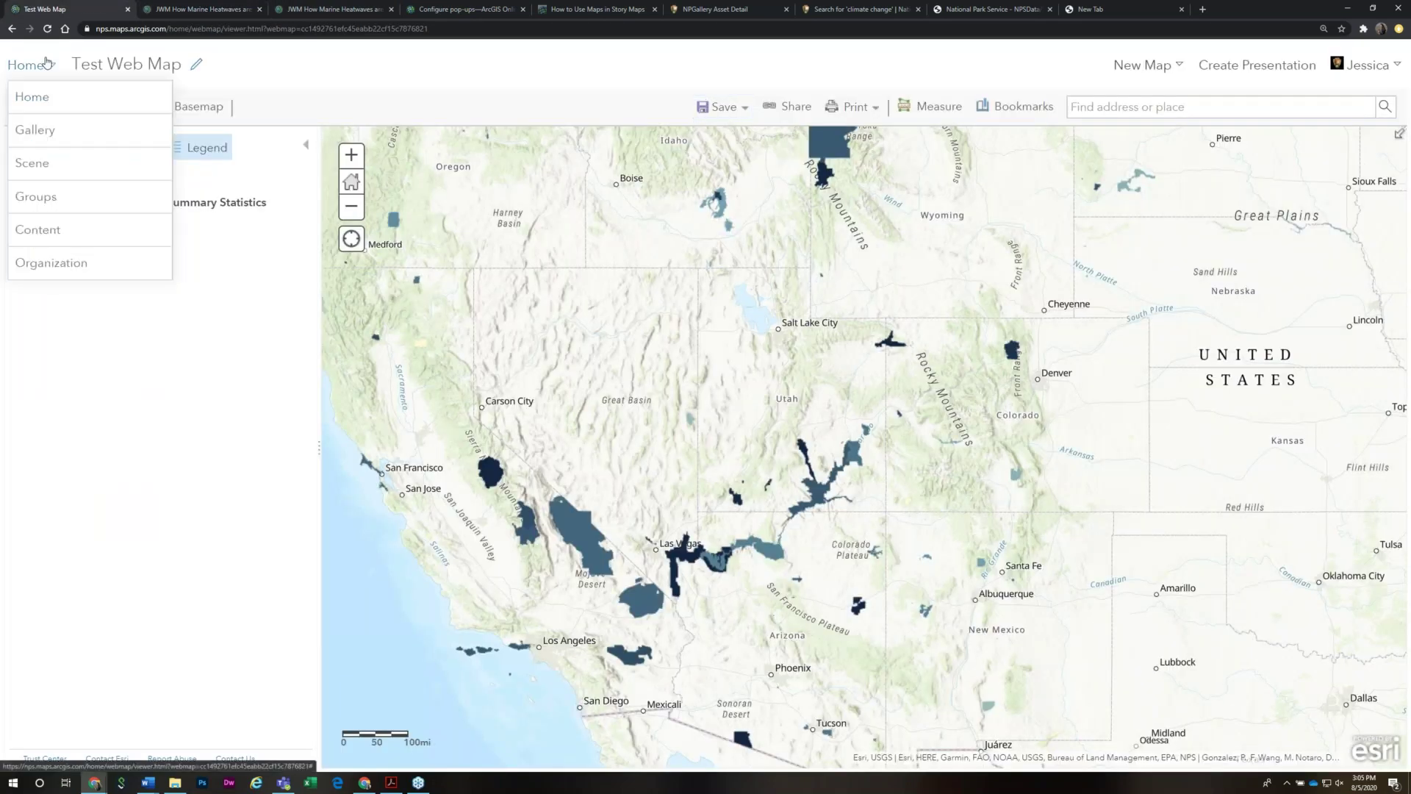
click(45, 233)
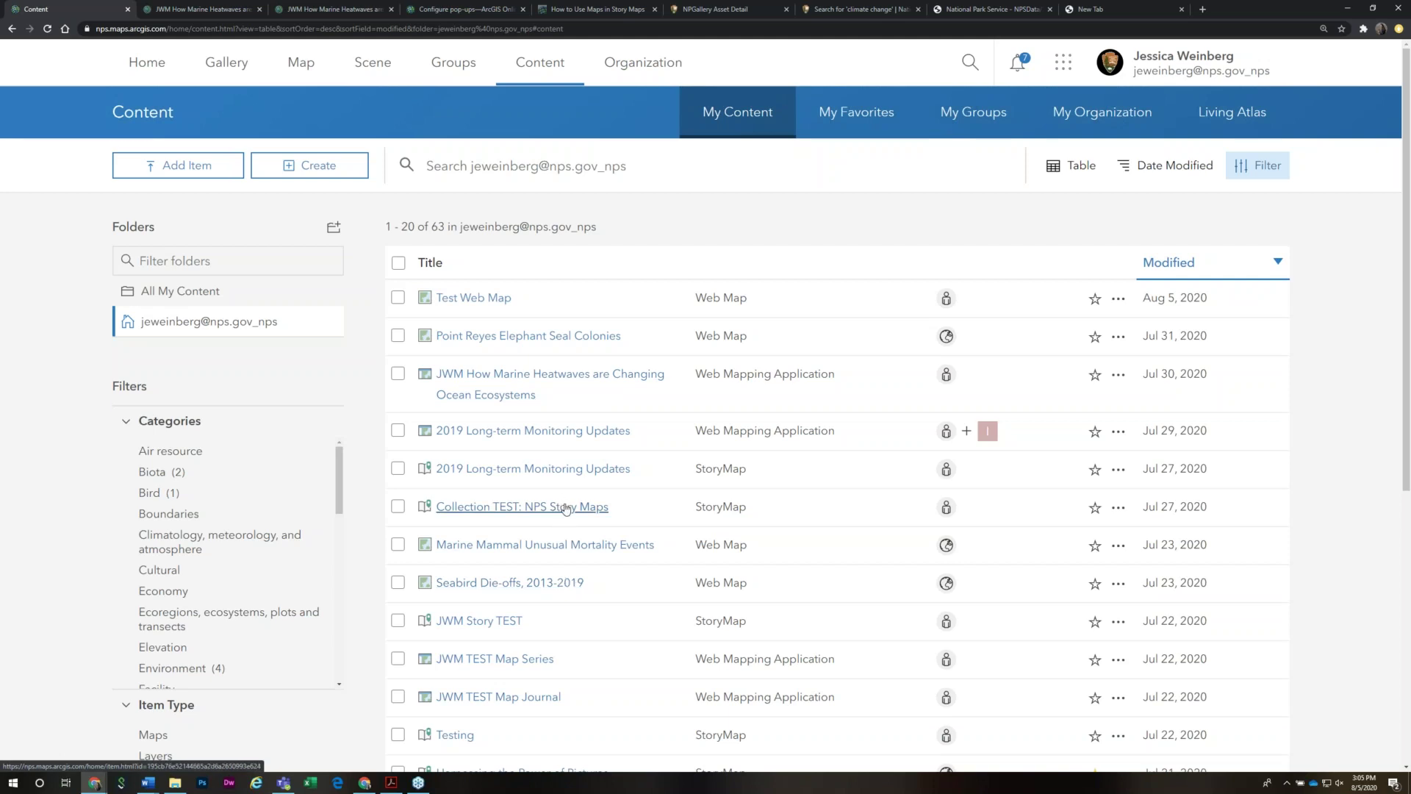
scroll(566, 509, down, 1)
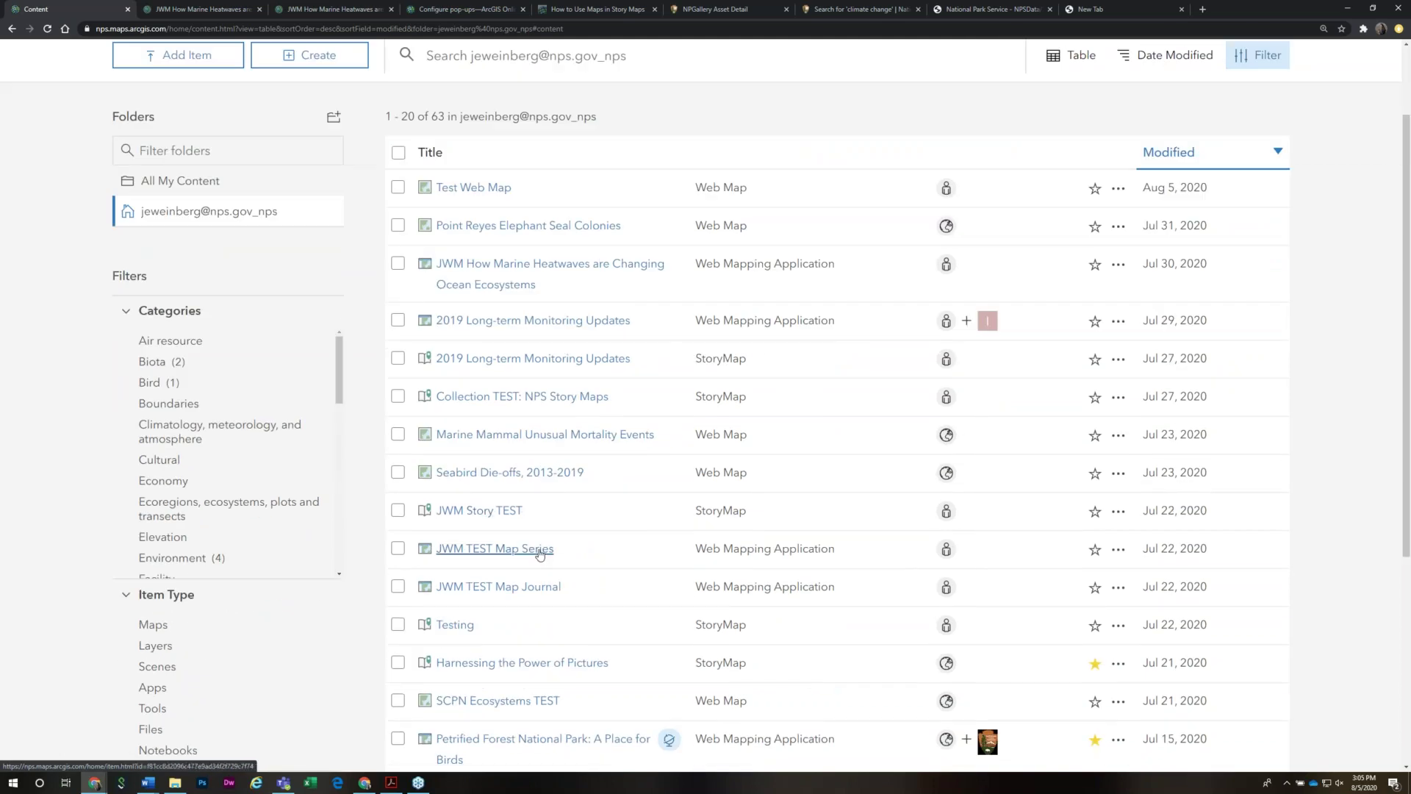
click(539, 551)
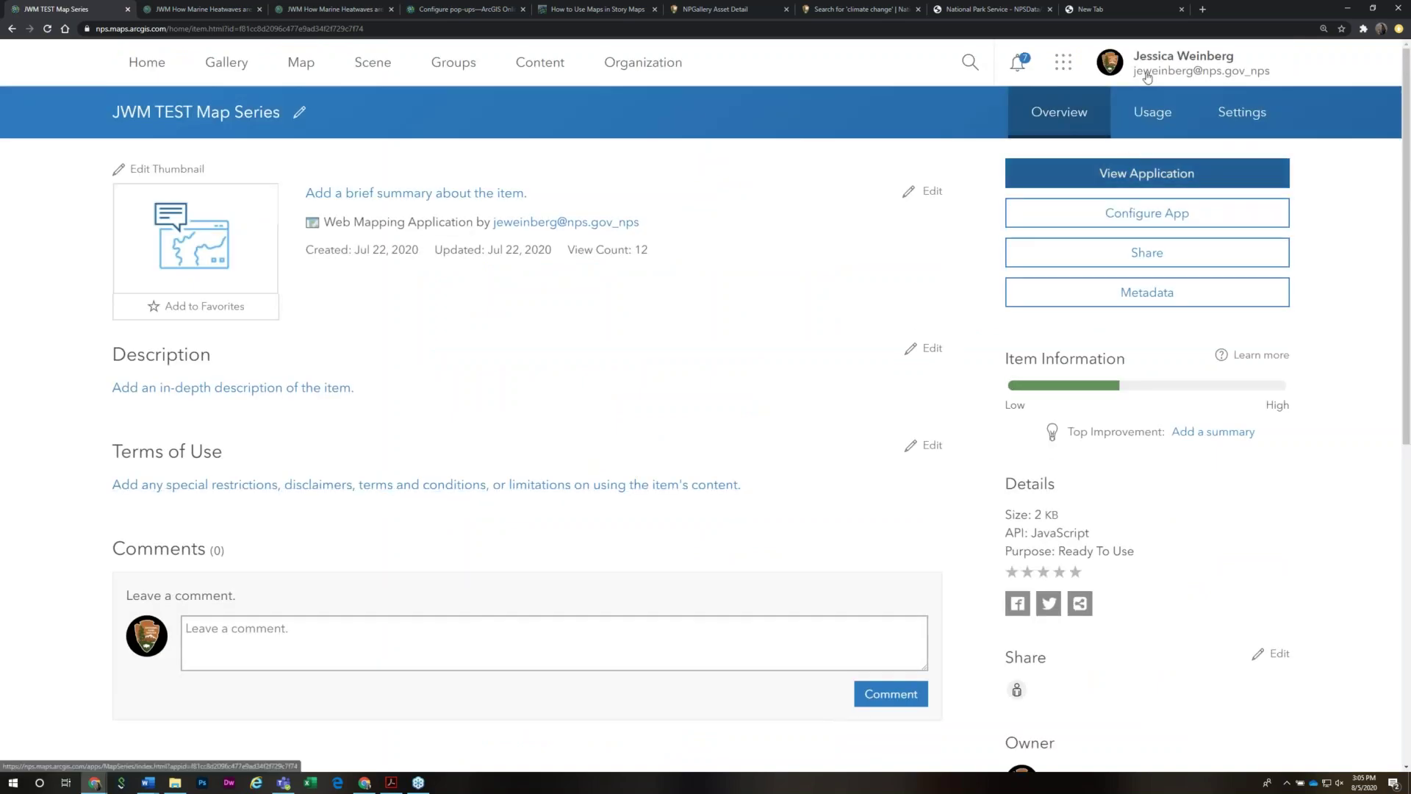
click(1155, 215)
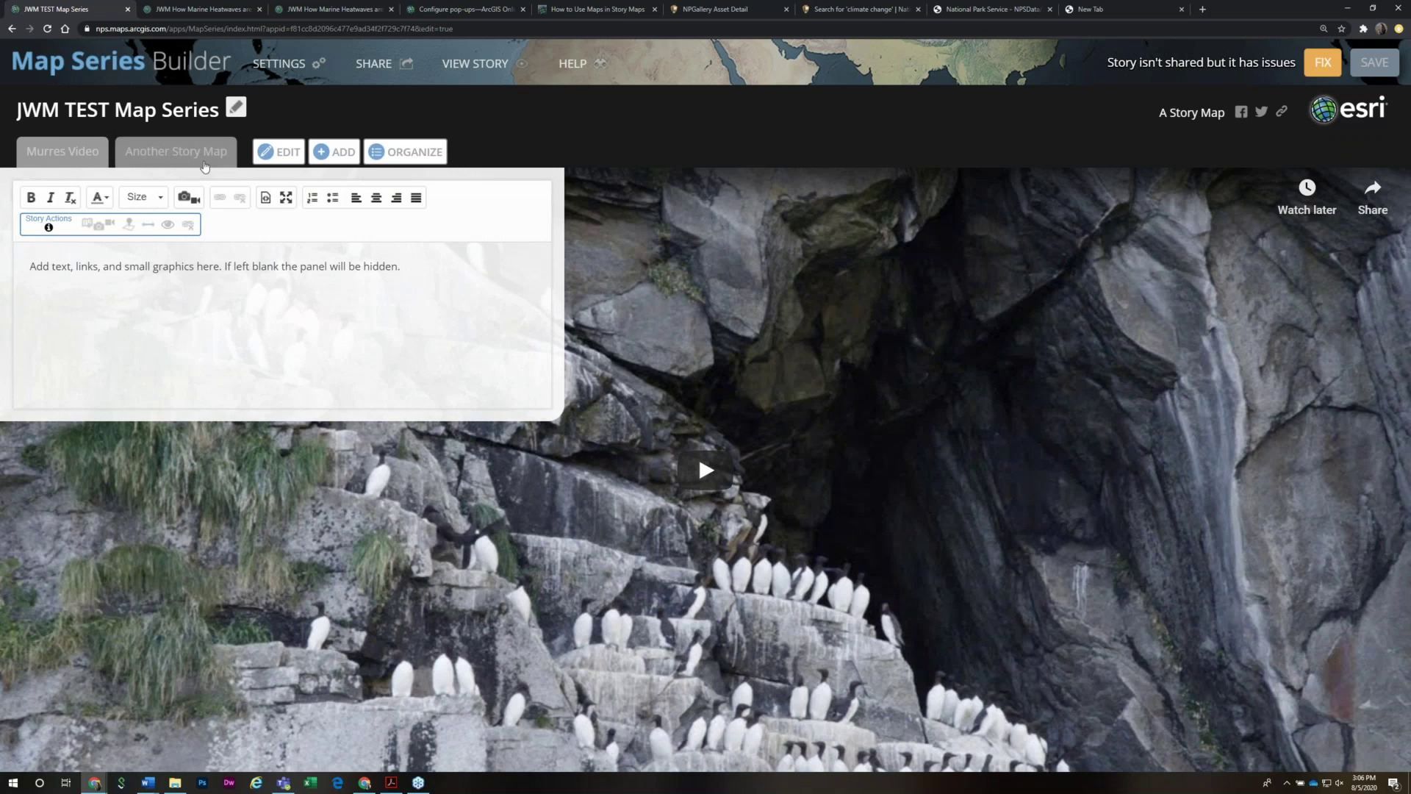
Add a map tab to JWM TEST Map Series using Test Web Map from My Content, keeping the map default settings
click(339, 156)
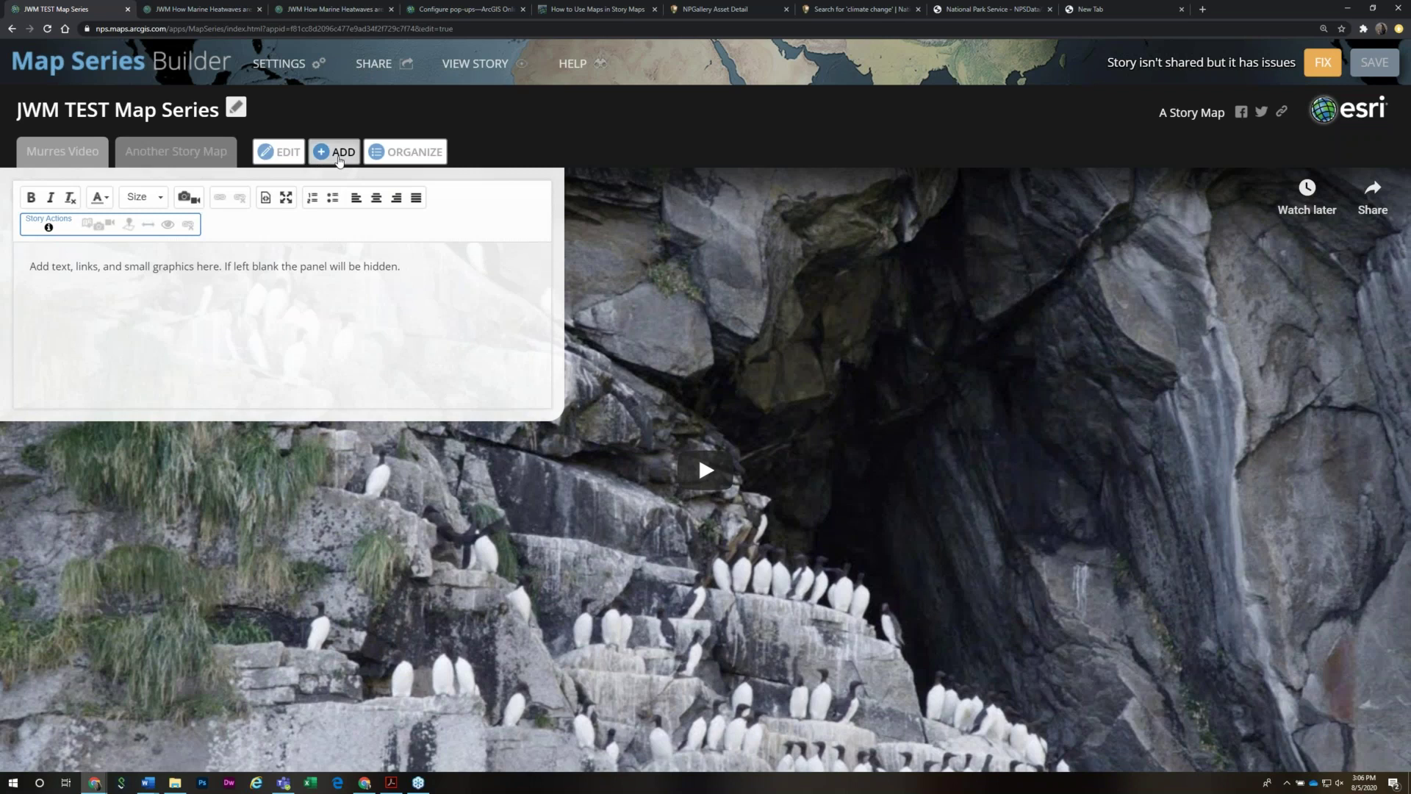
click(684, 248)
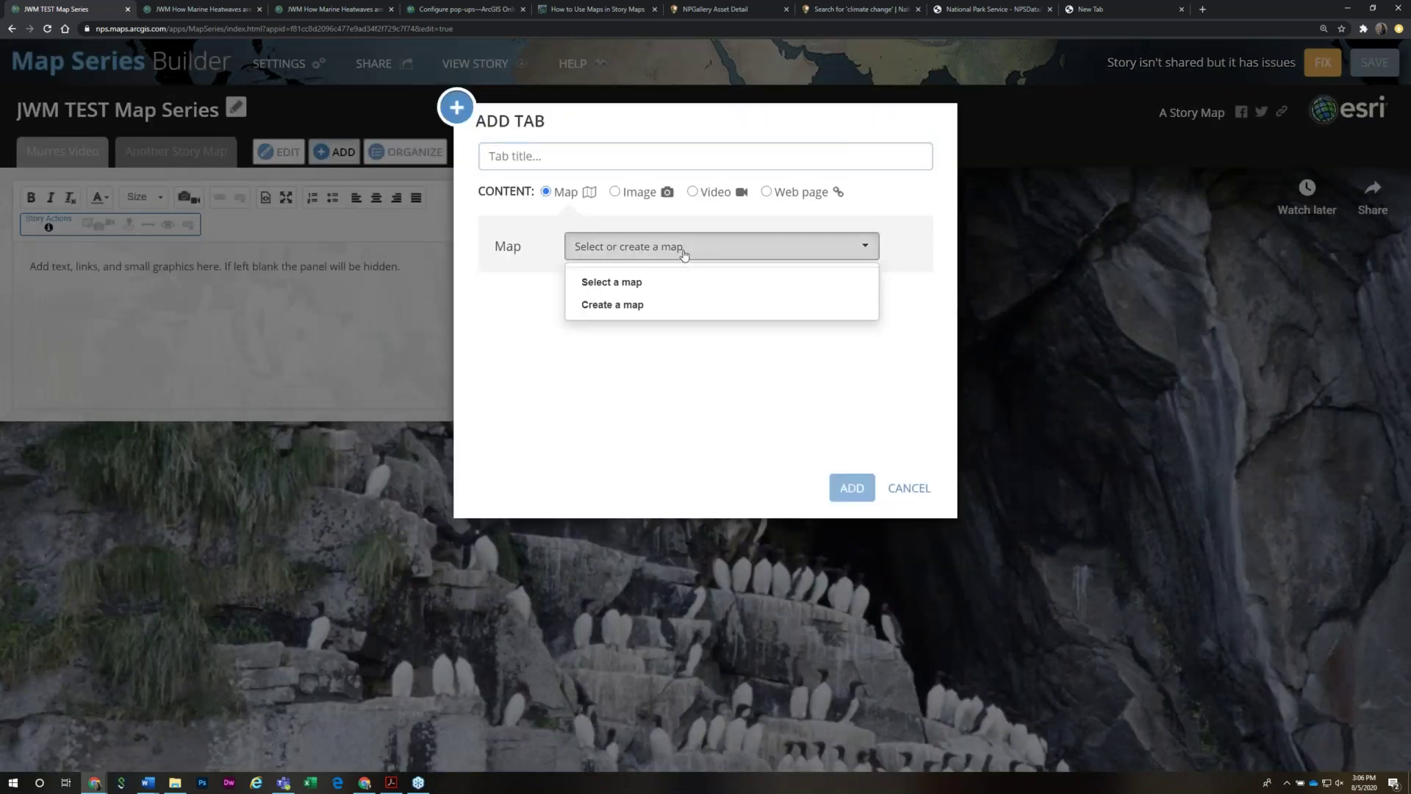
click(602, 284)
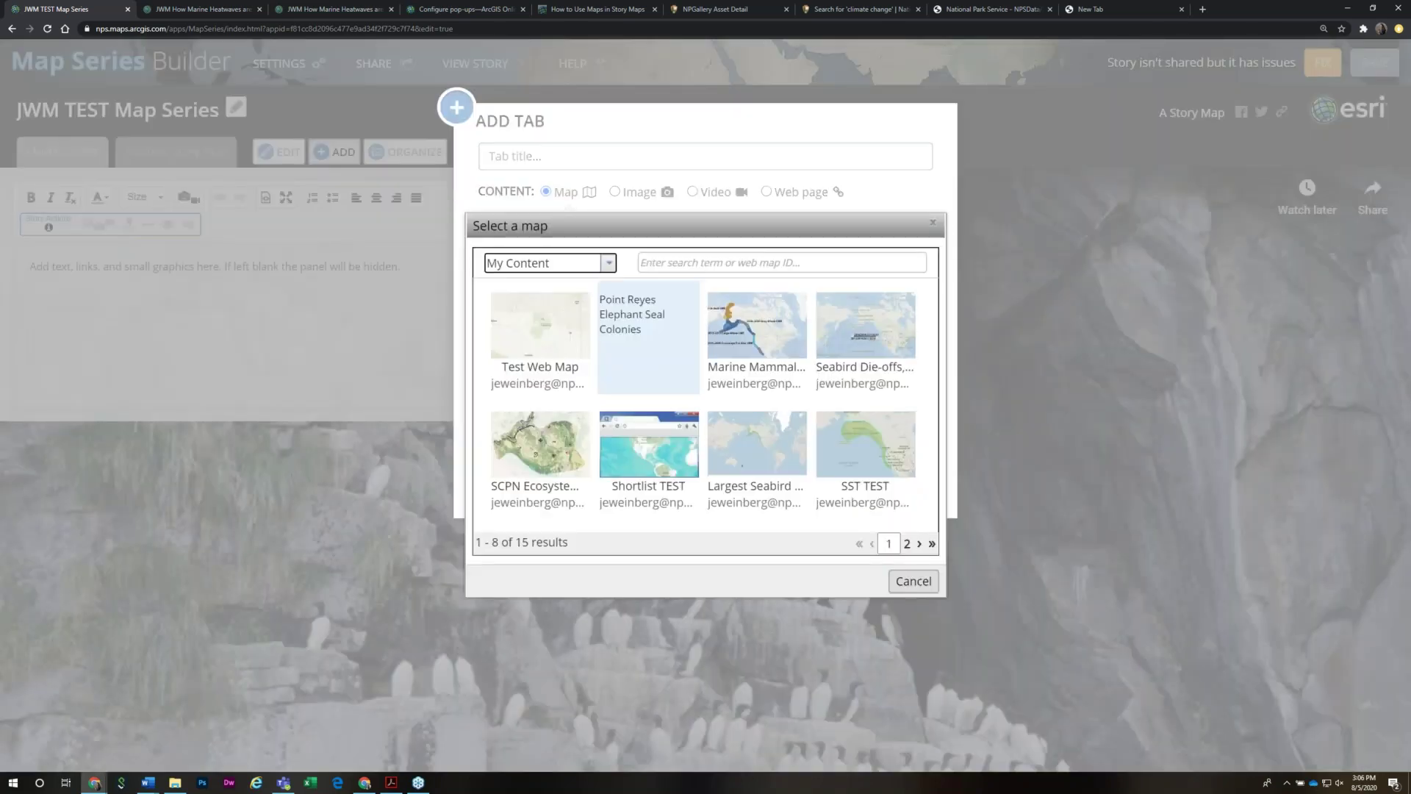
click(546, 340)
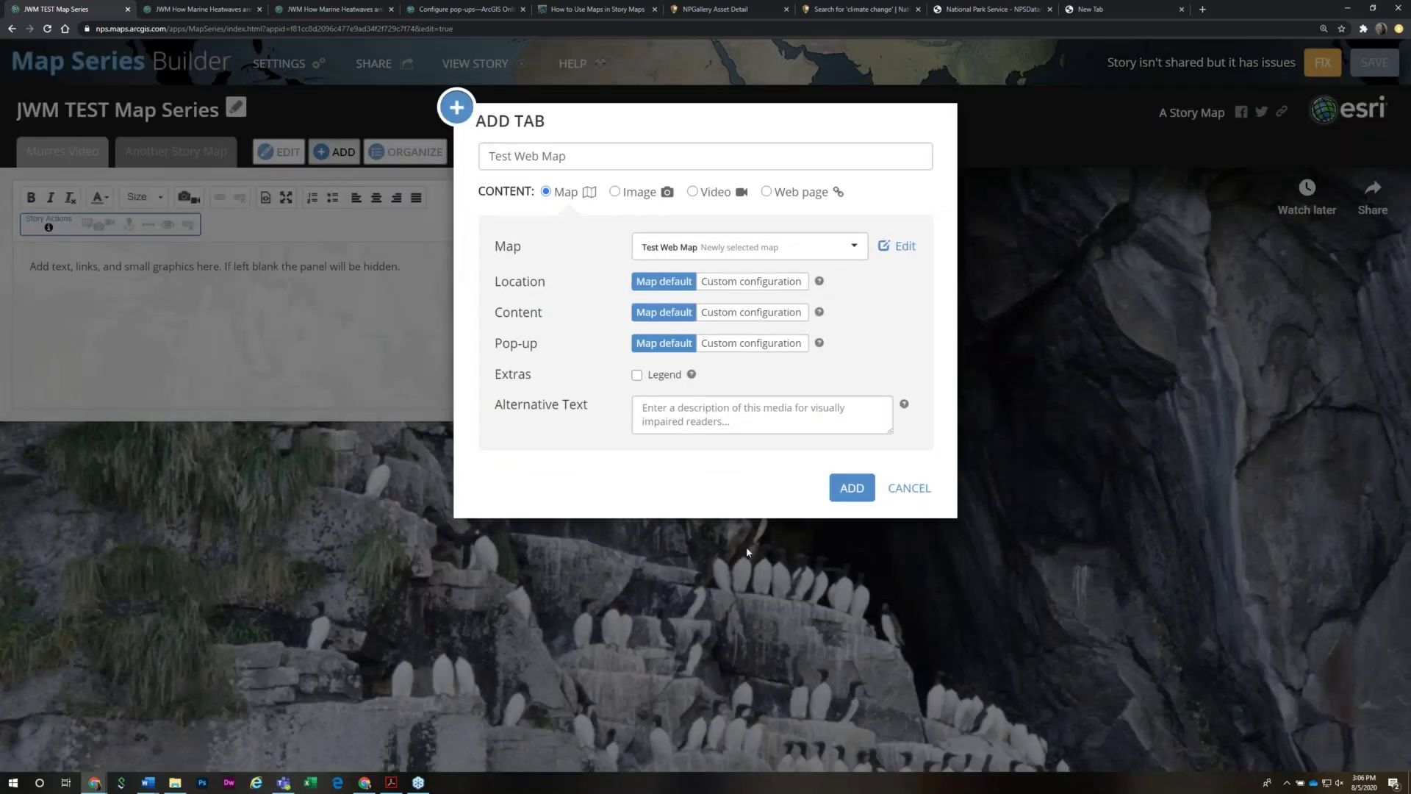
click(851, 488)
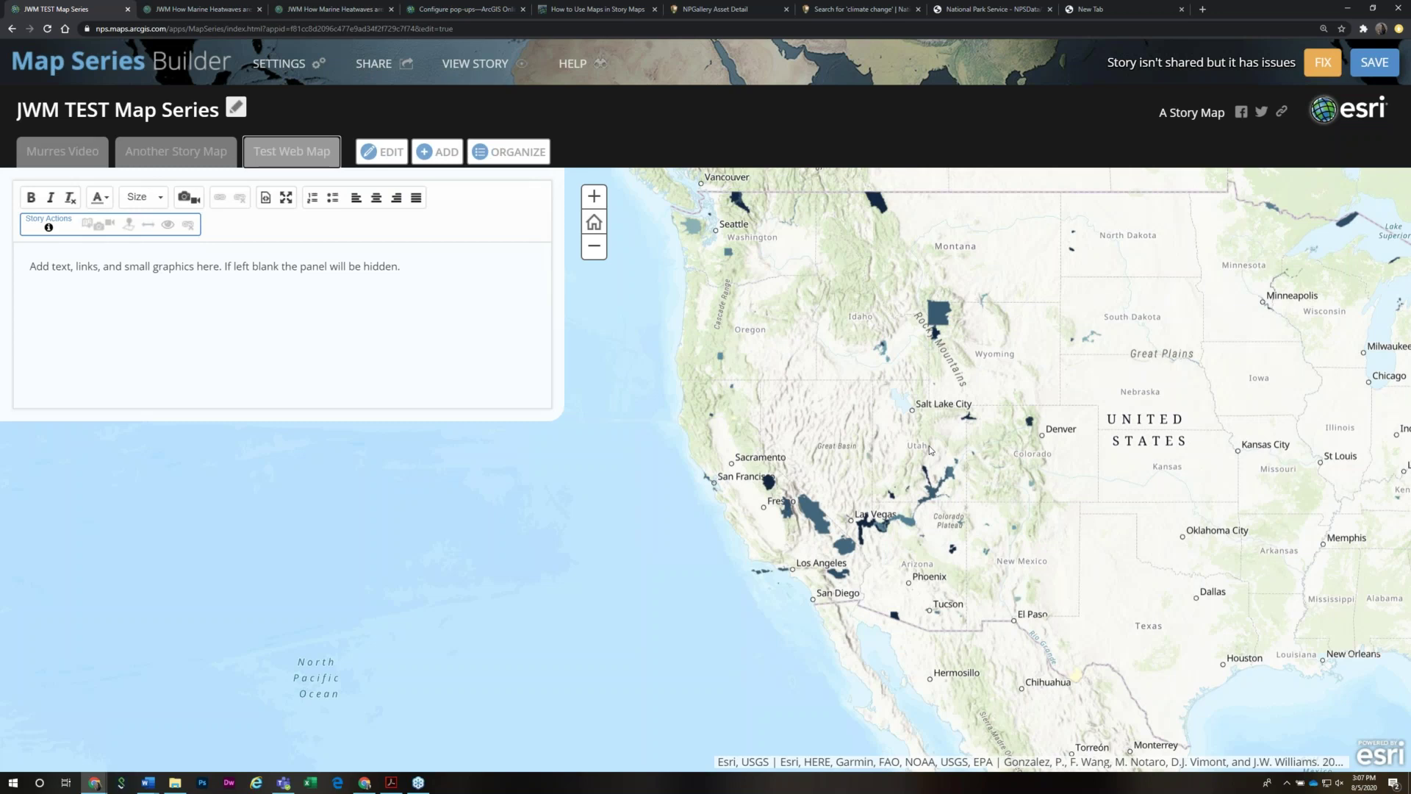
drag(929, 450, 911, 512)
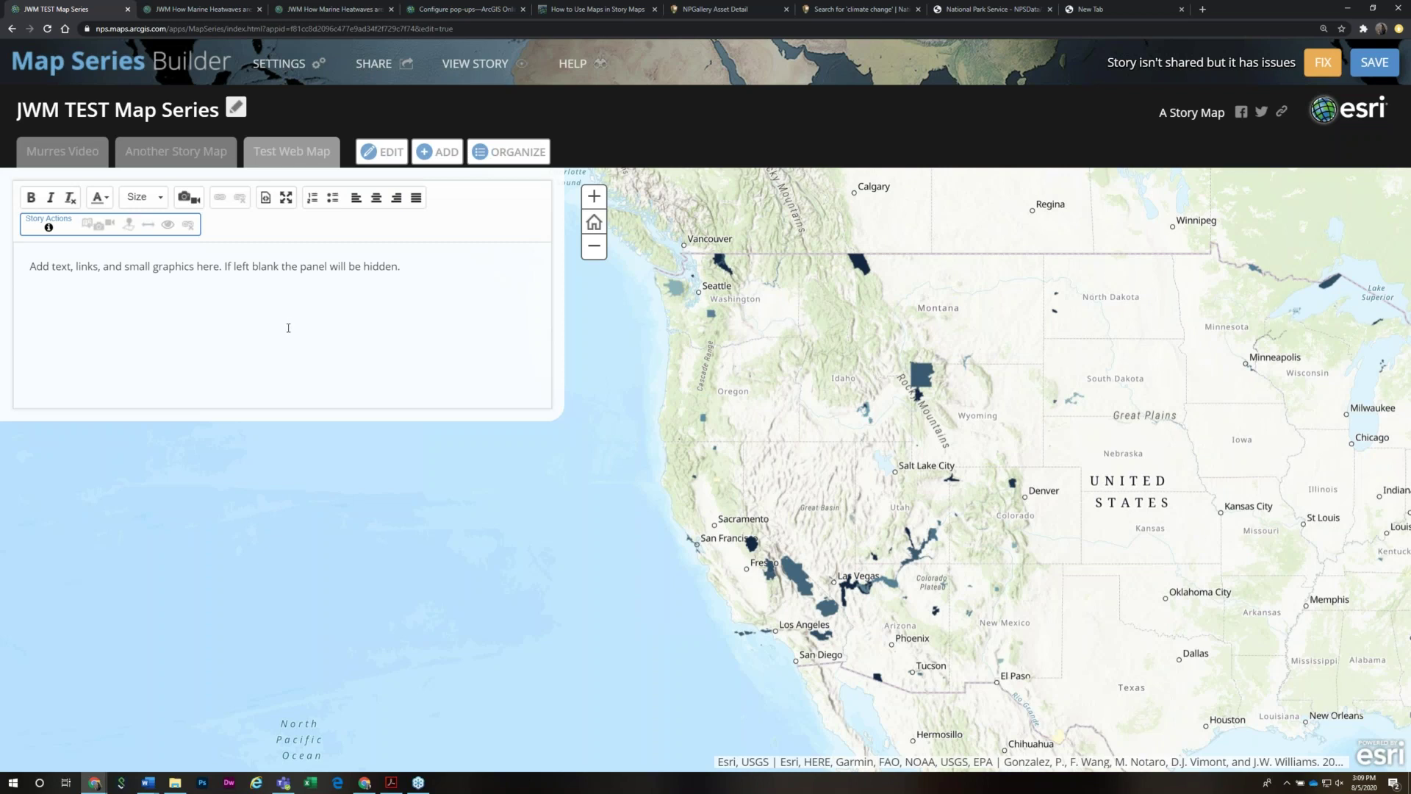
Enable the legend for the Test Web Map tab and save the tab's settings
click(374, 158)
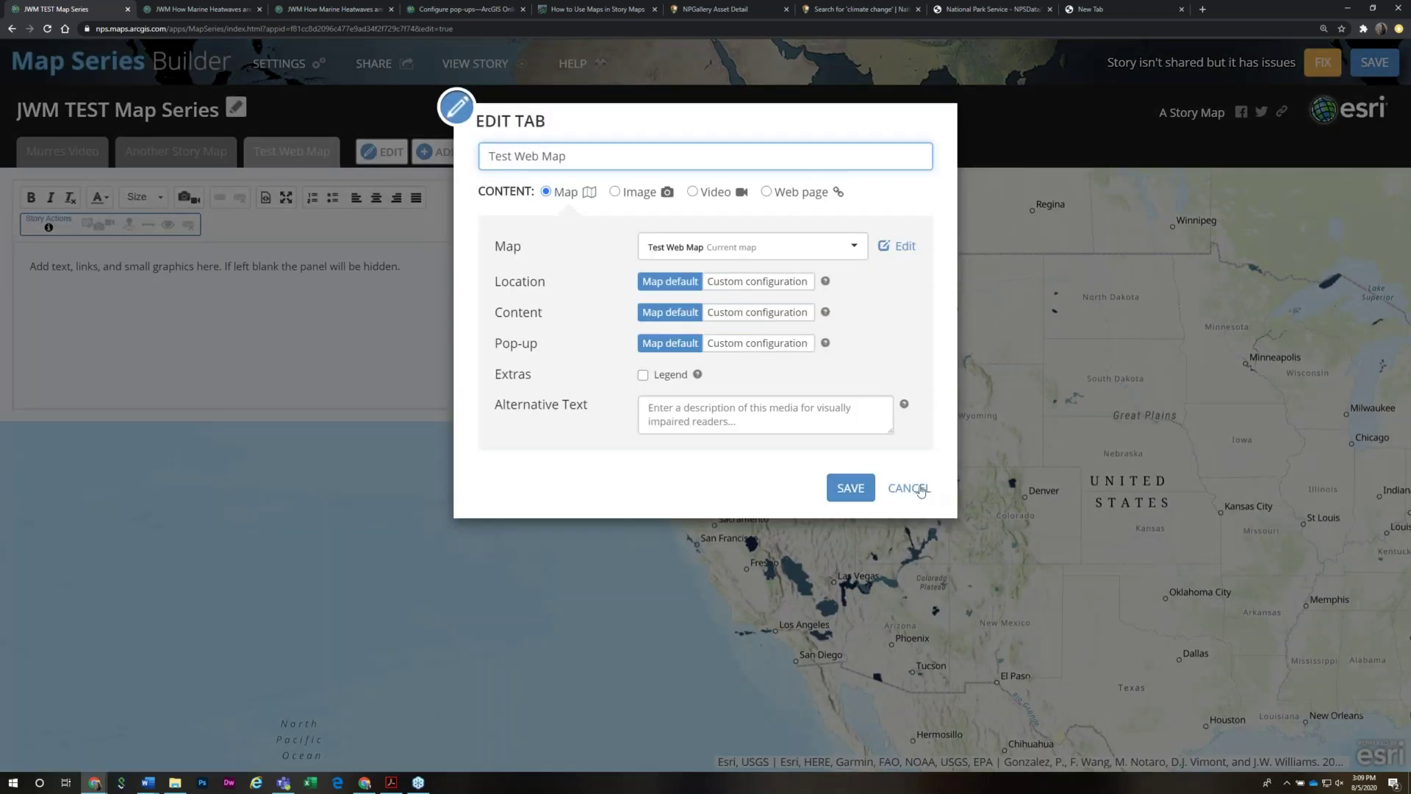
click(642, 374)
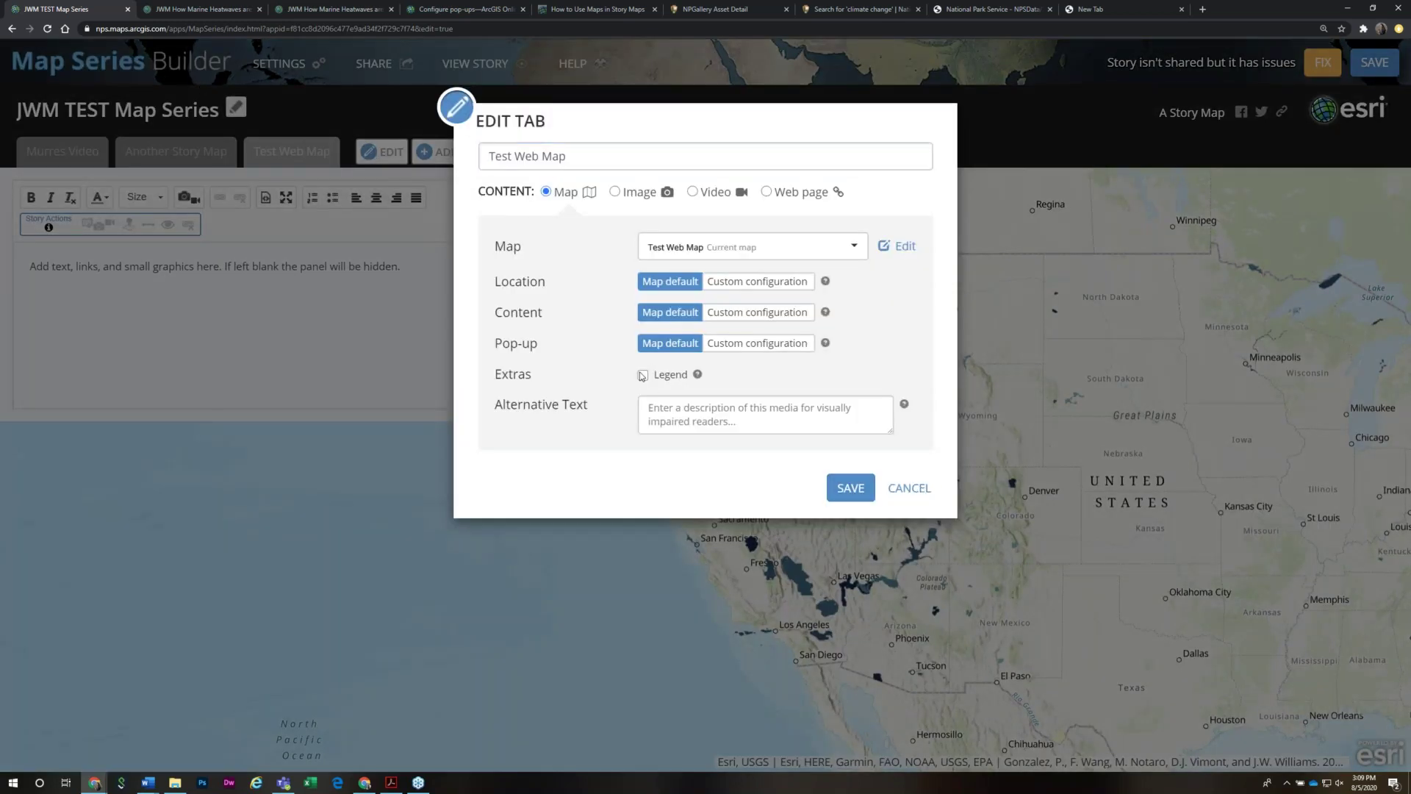
click(848, 496)
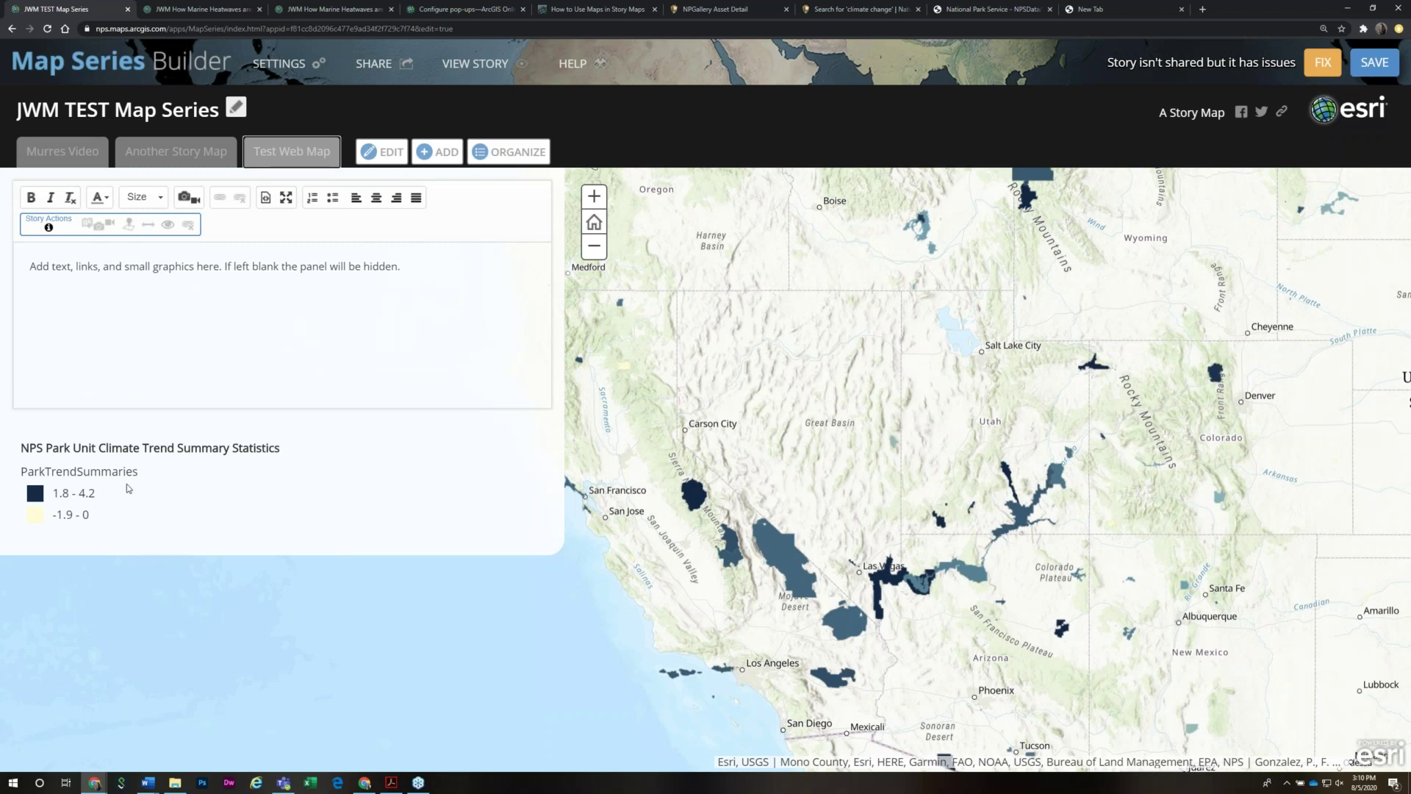
click(379, 160)
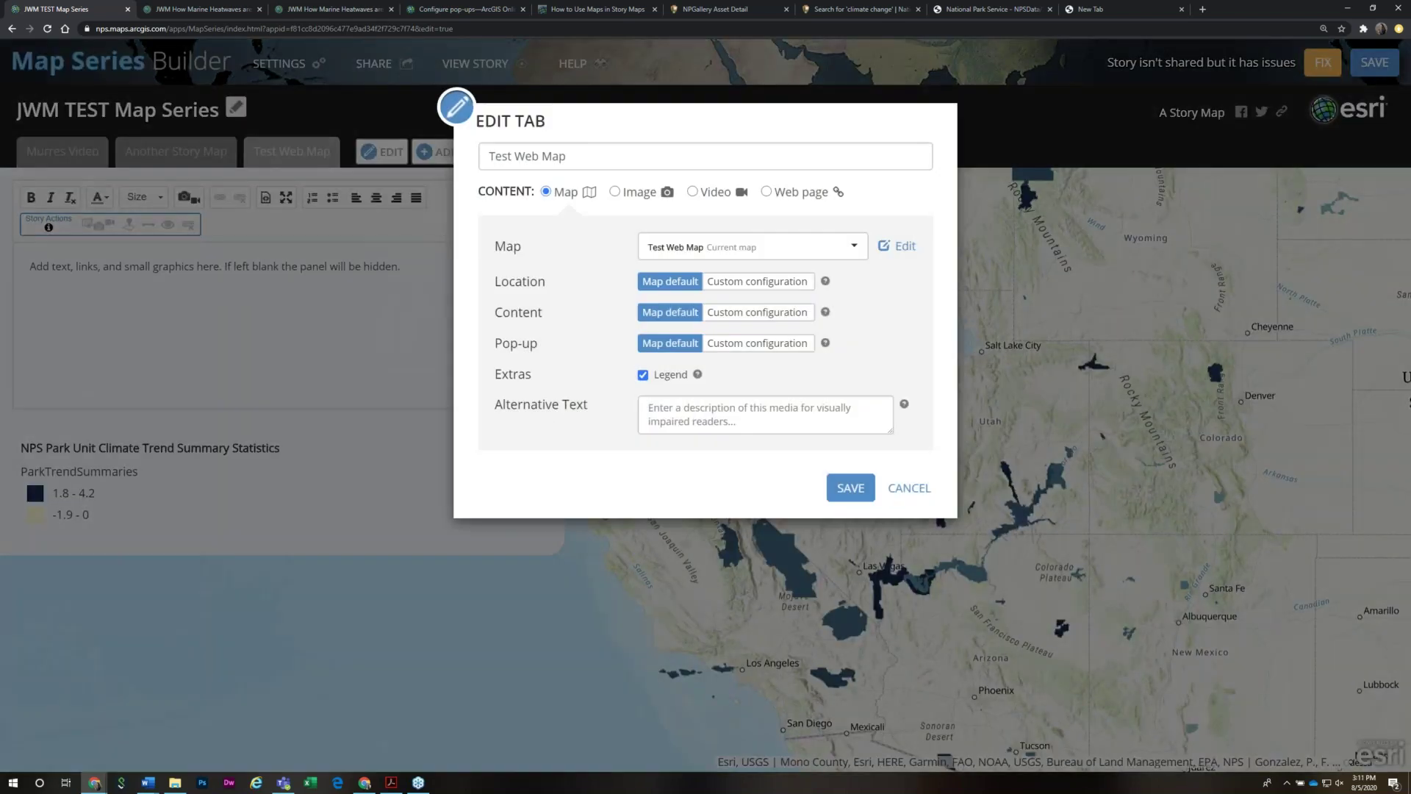
click(643, 376)
click(643, 376)
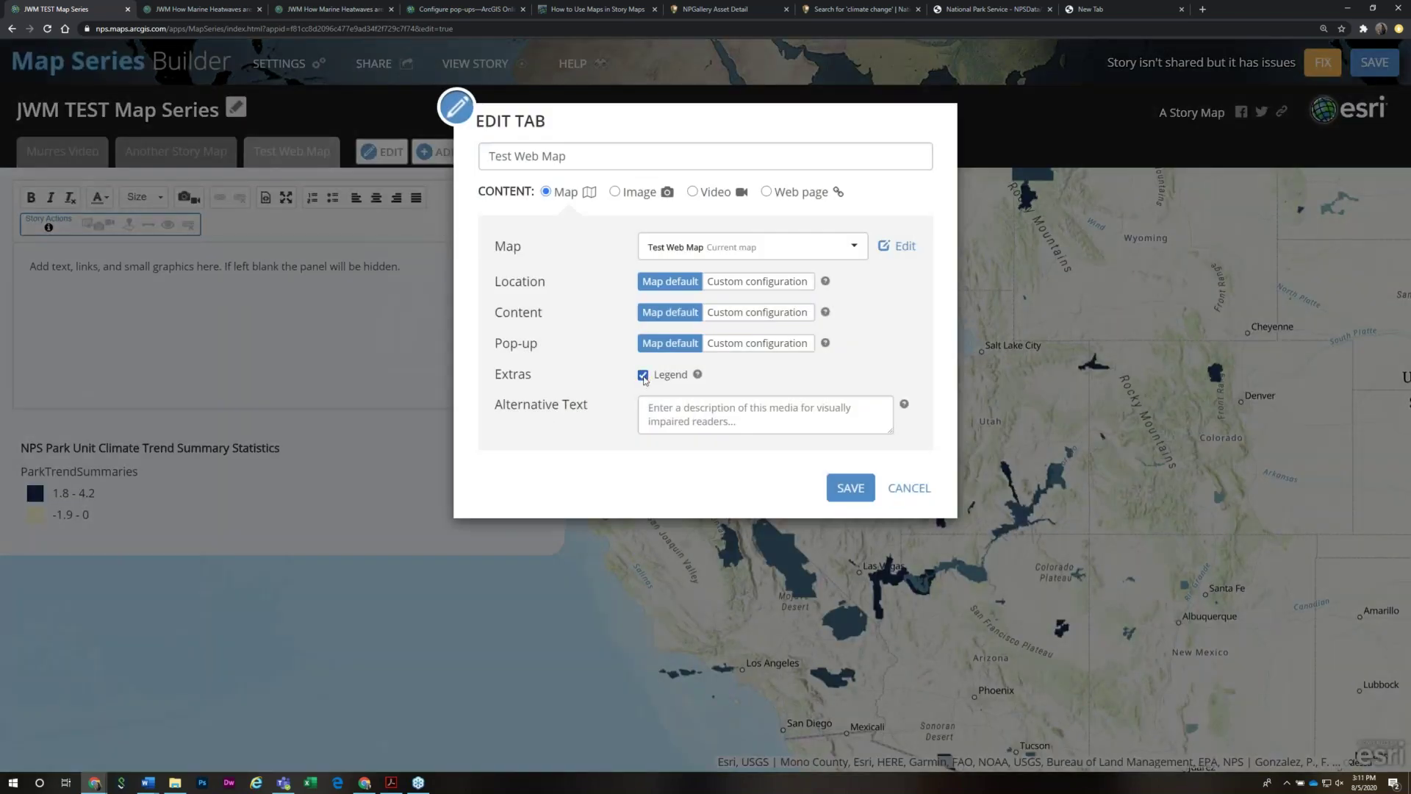
click(851, 488)
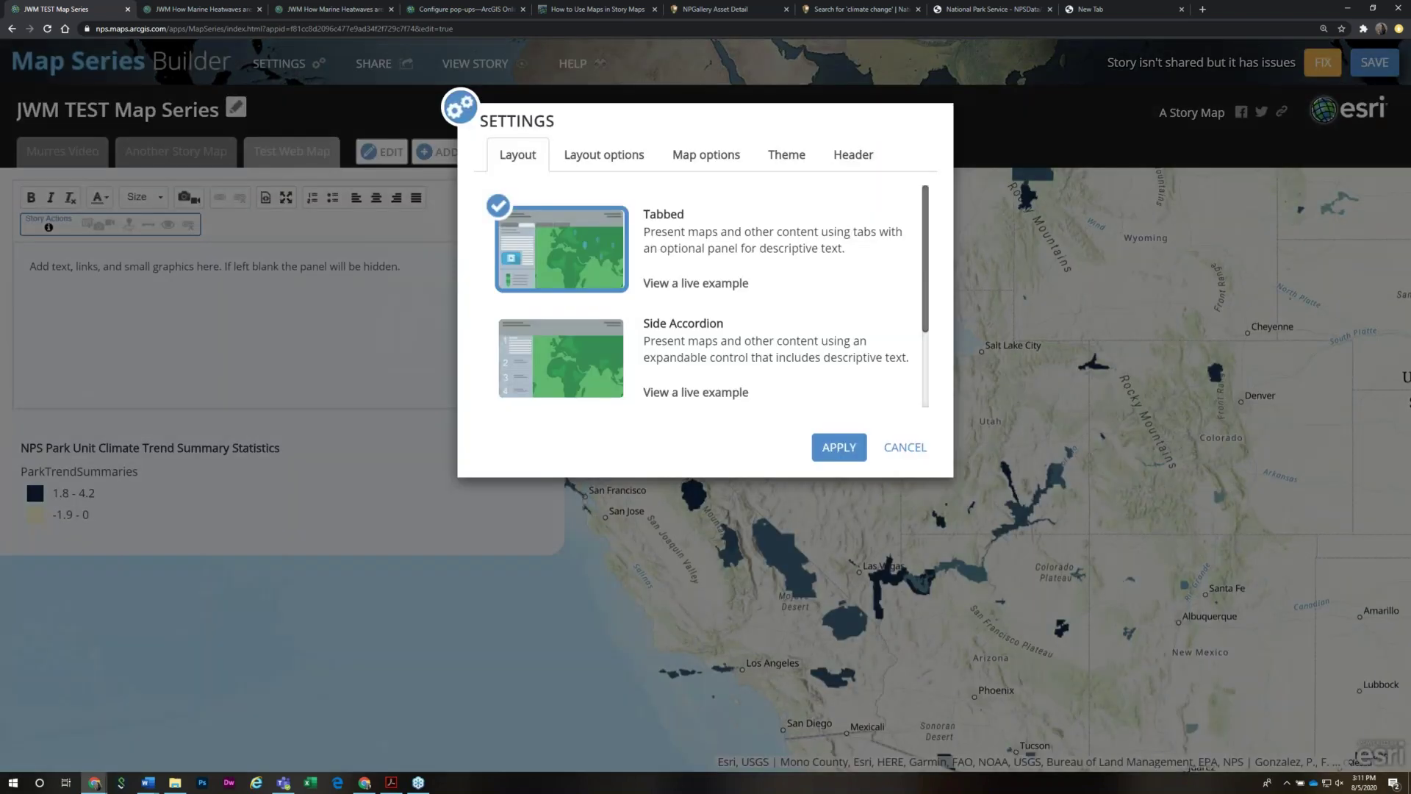
Set the map series legend placement to Dropdown and expand the legend on the map
click(581, 156)
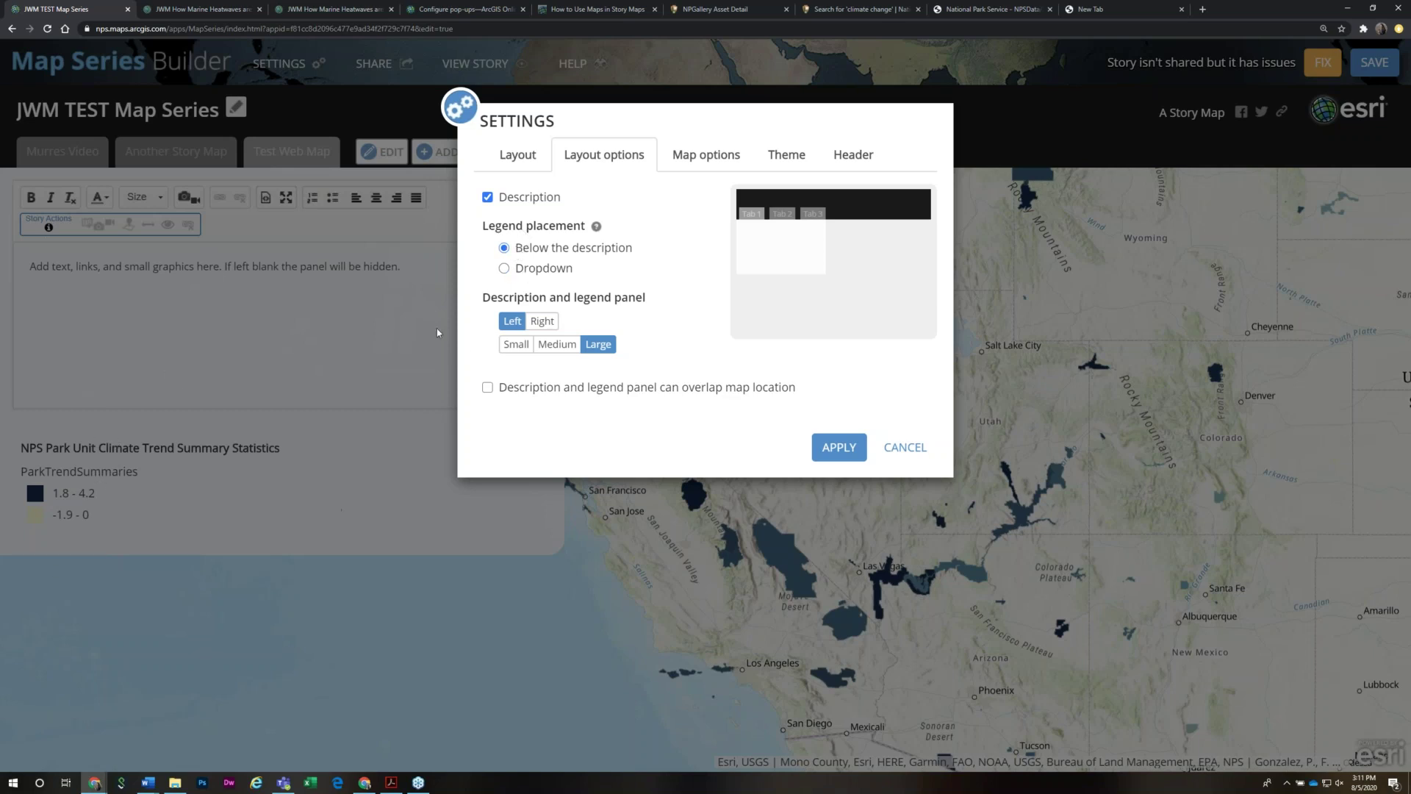
click(504, 268)
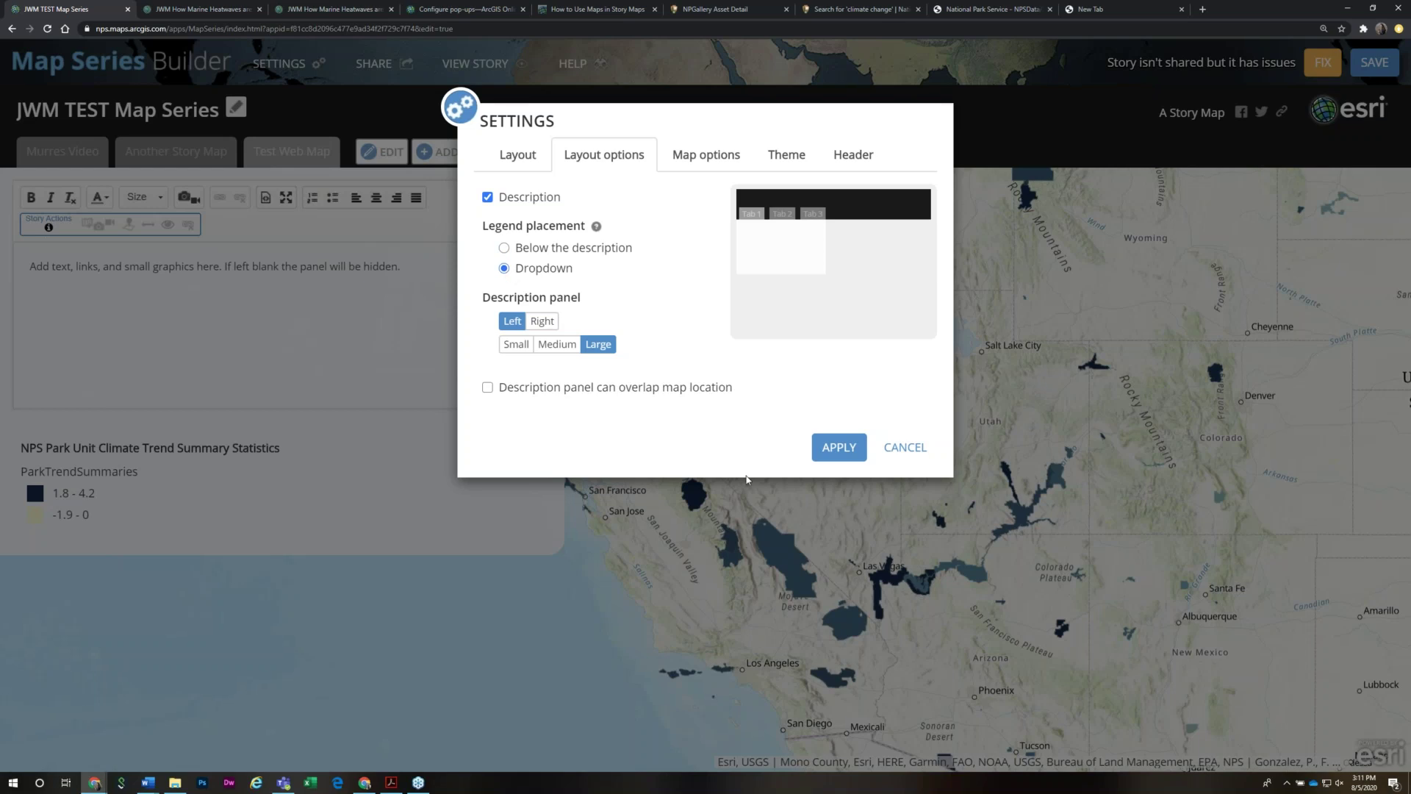
click(839, 447)
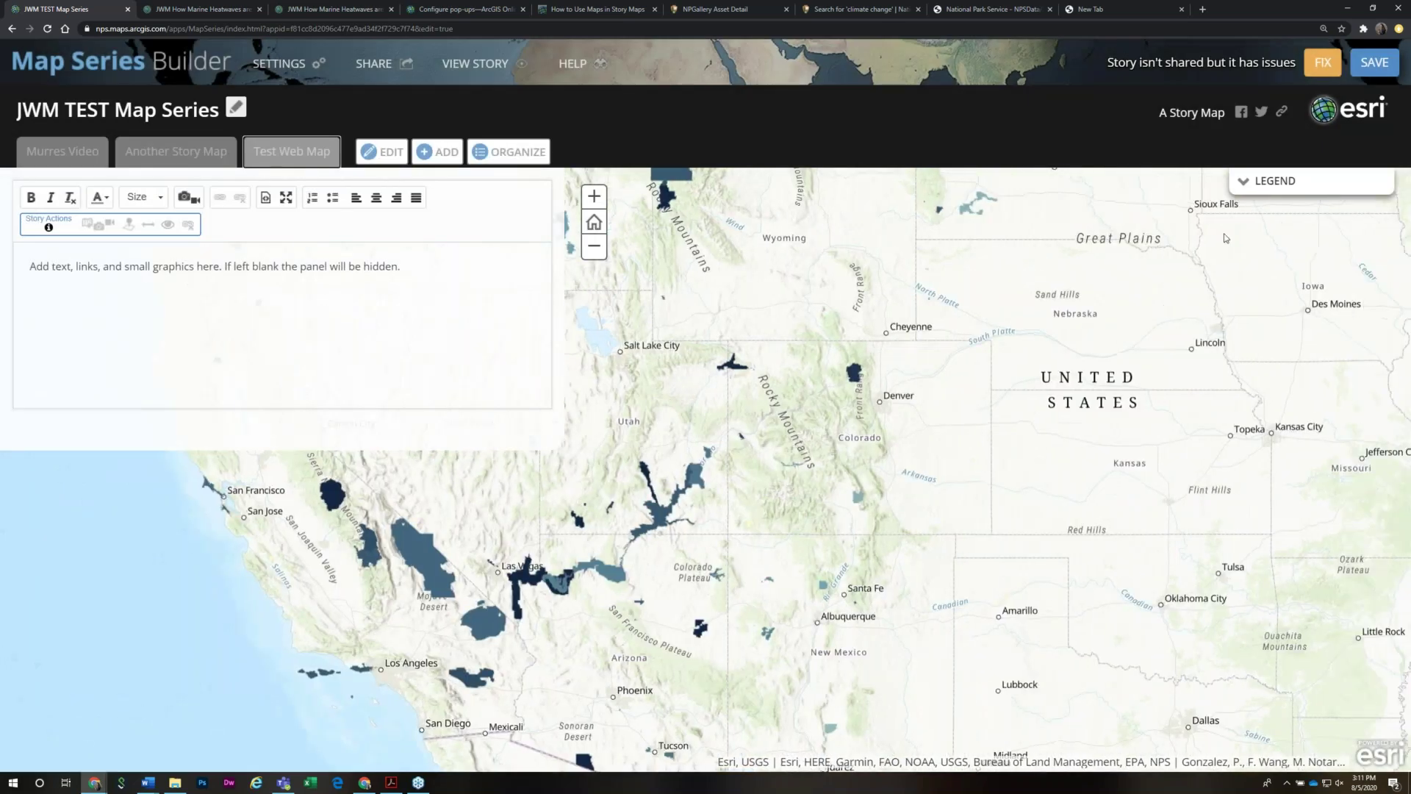
click(1275, 181)
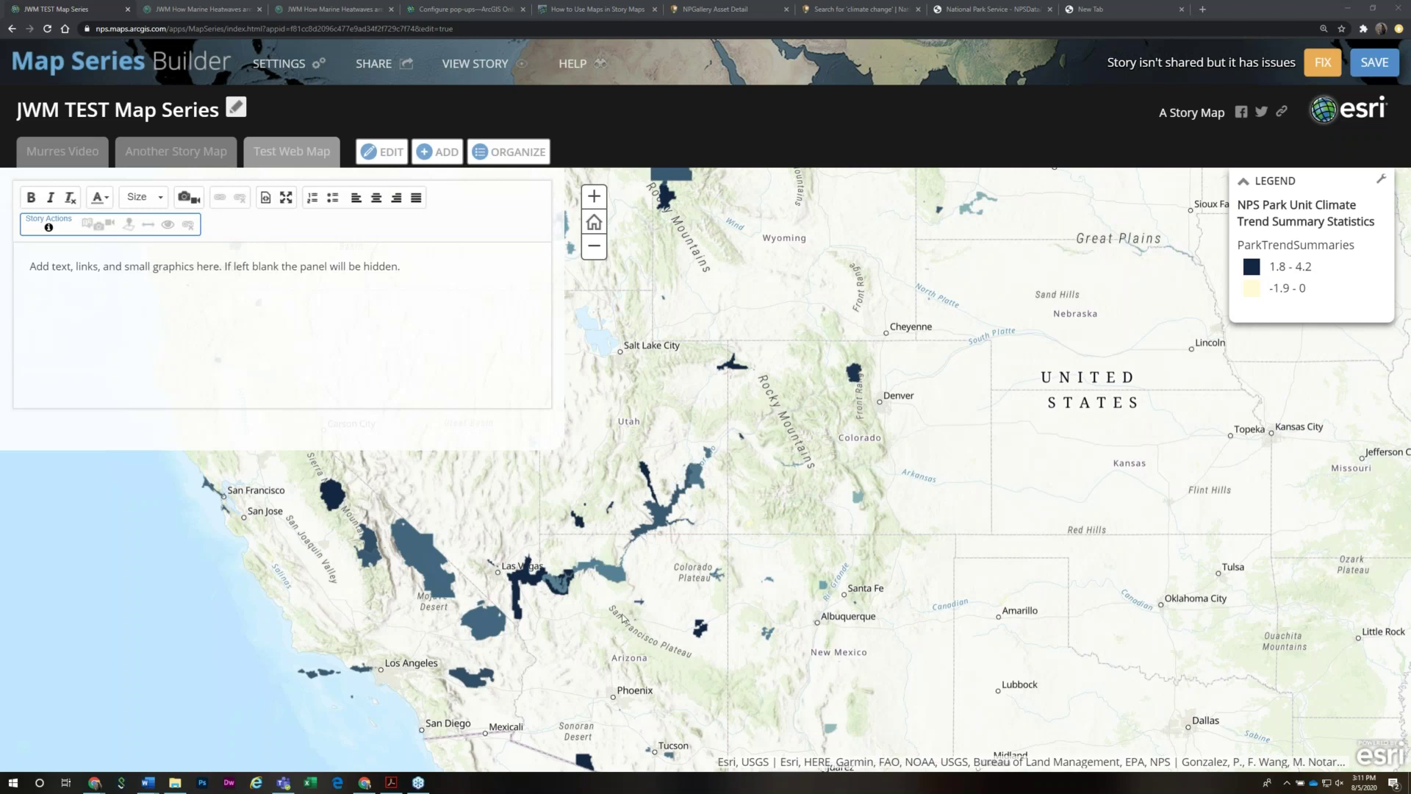
drag(713, 586, 878, 562)
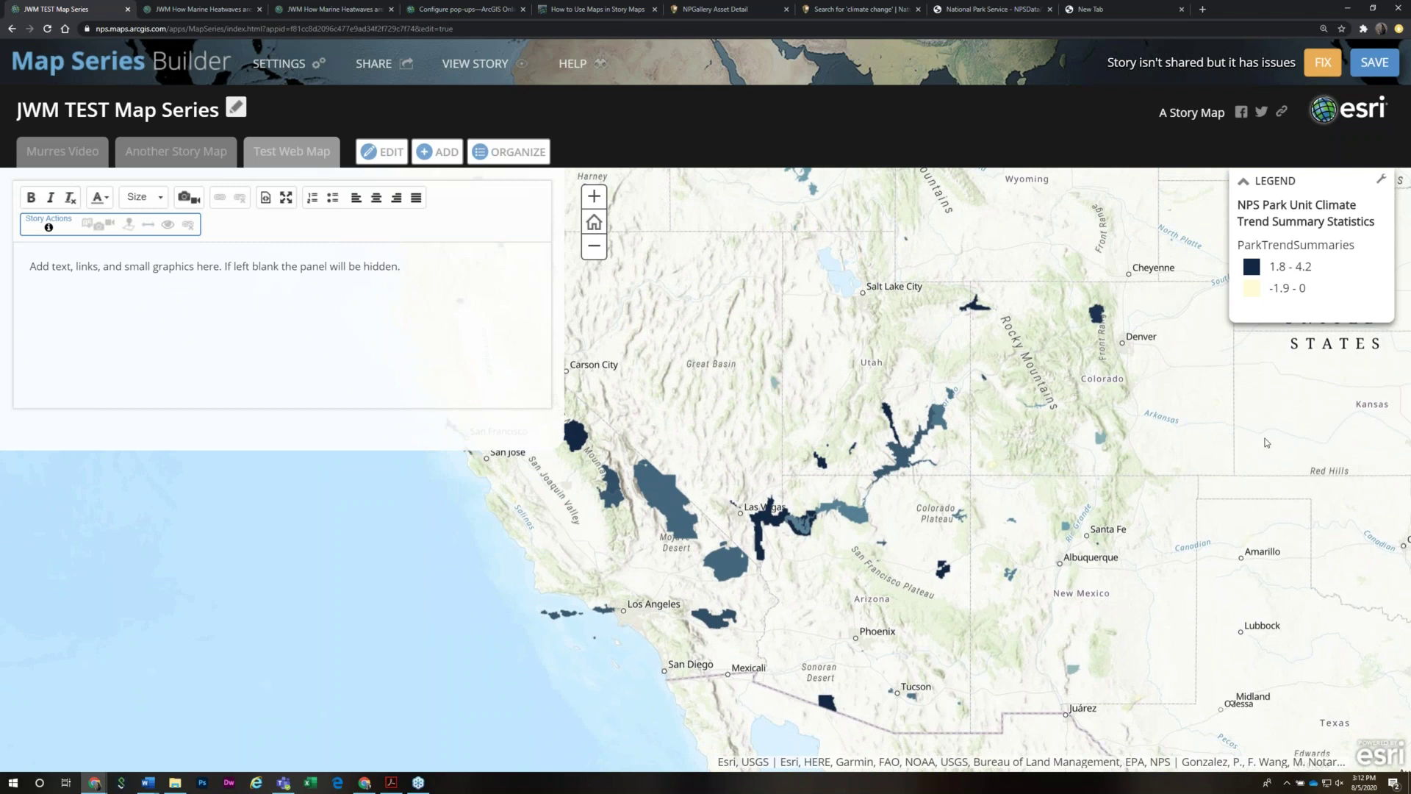
Leave the map series for My Content, discarding its unsaved changes, and open Test Web Map in Map Viewer
key(alt+Tab)
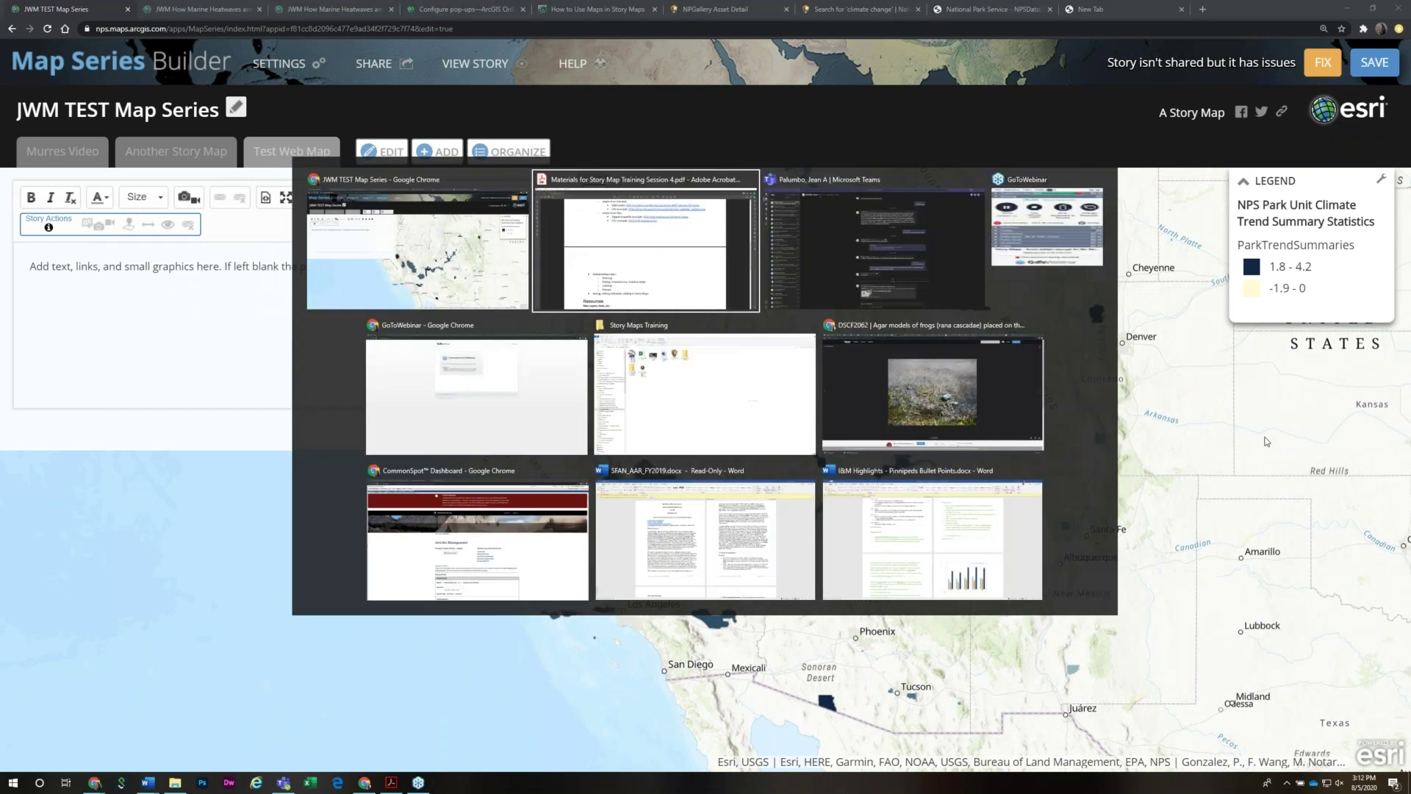
key(alt+shift+Tab)
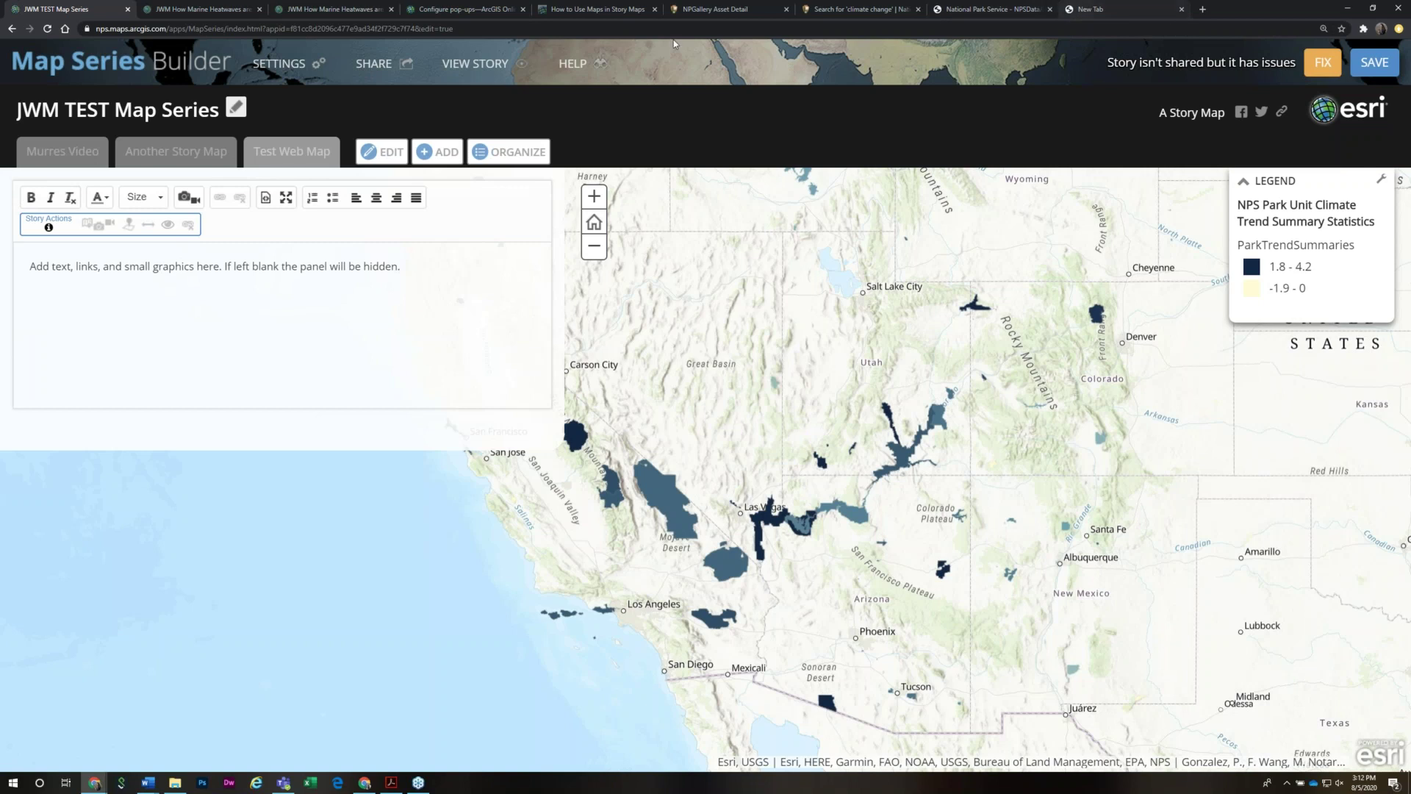
right_click(12, 29)
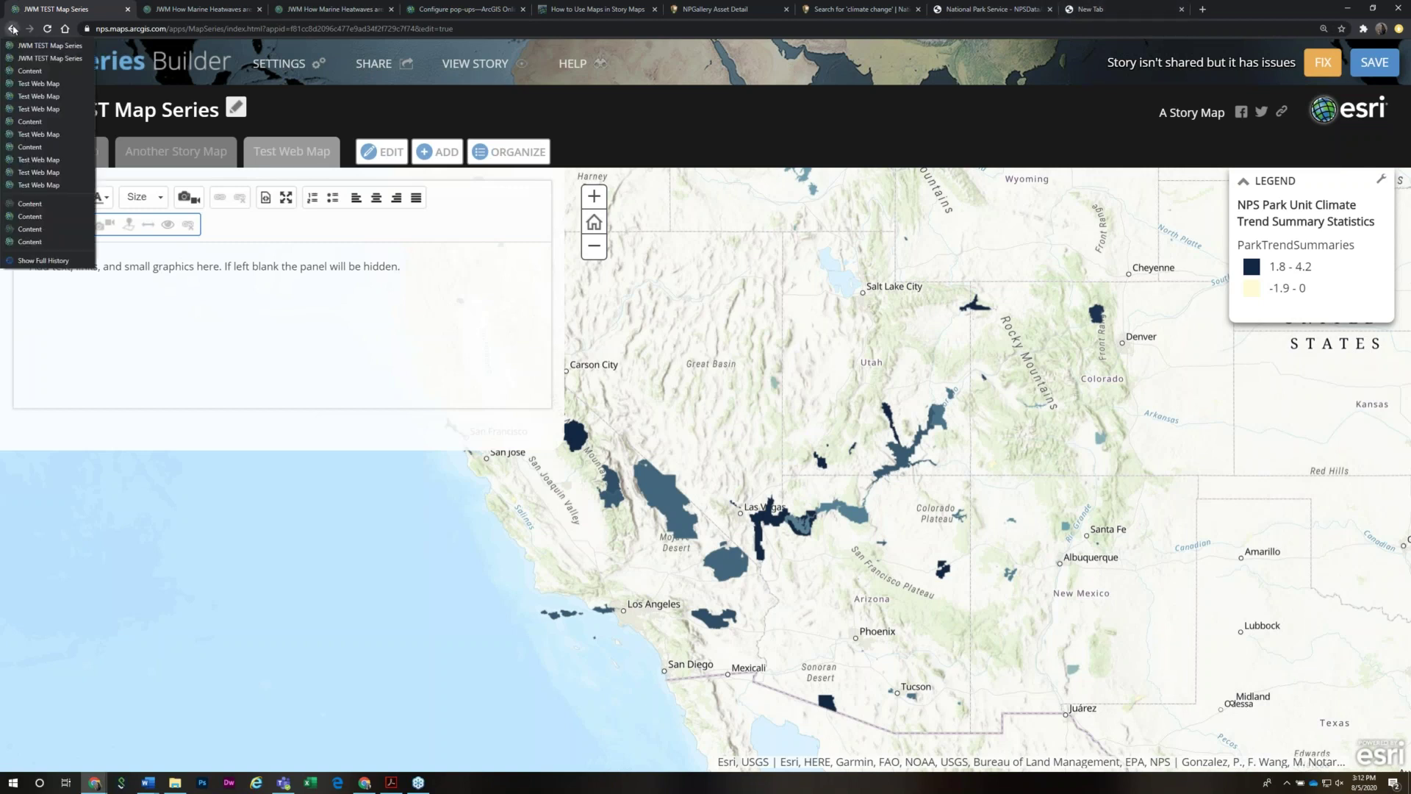
click(41, 147)
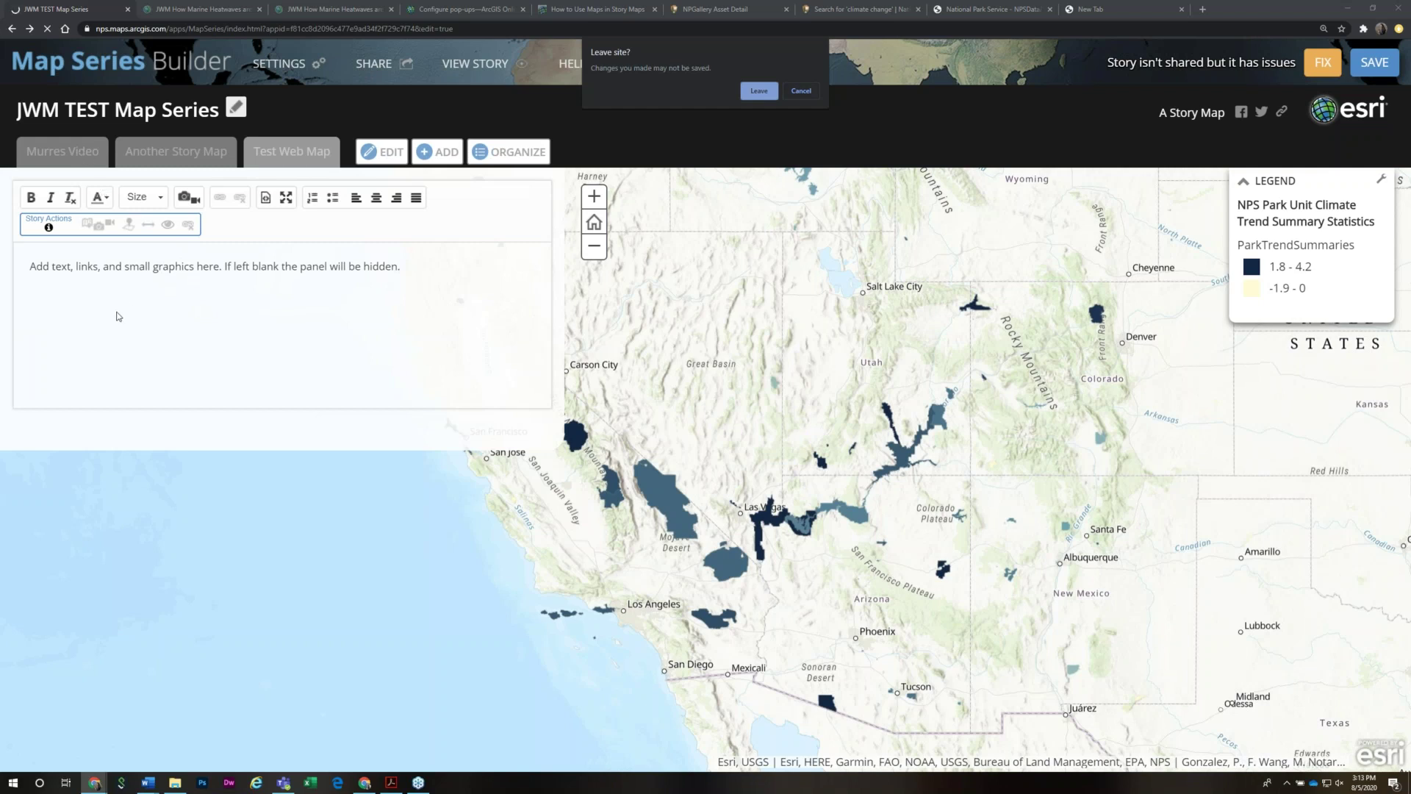
click(759, 91)
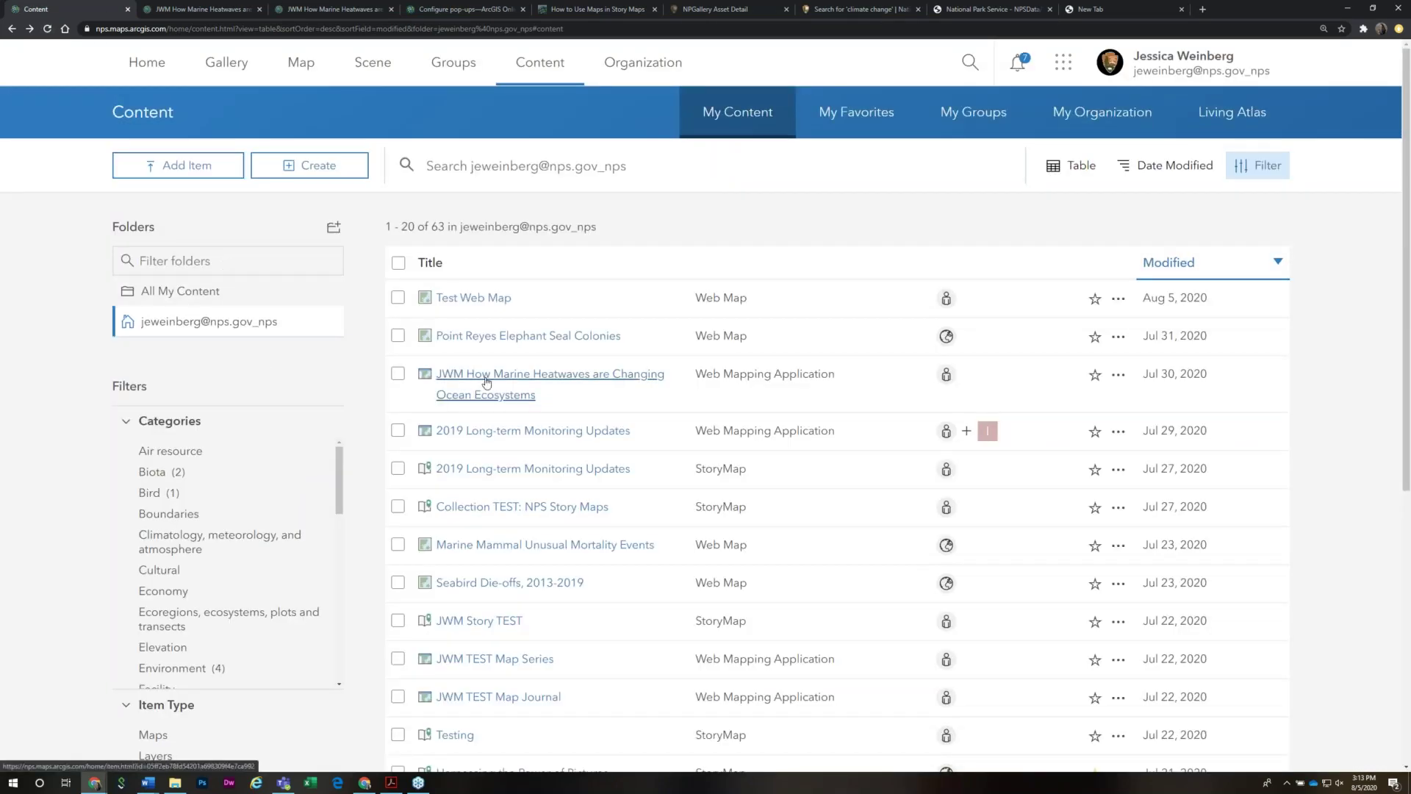
click(474, 299)
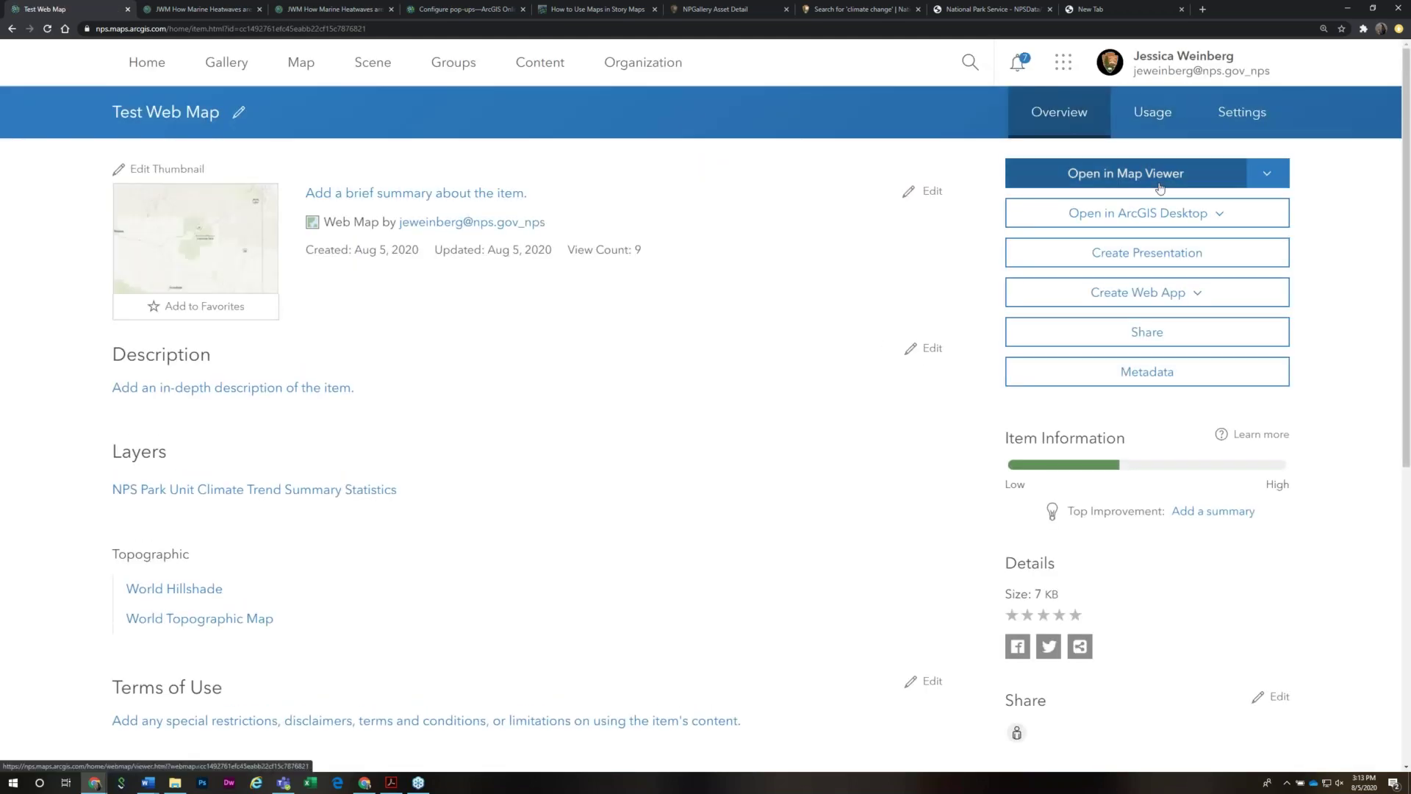
click(1160, 188)
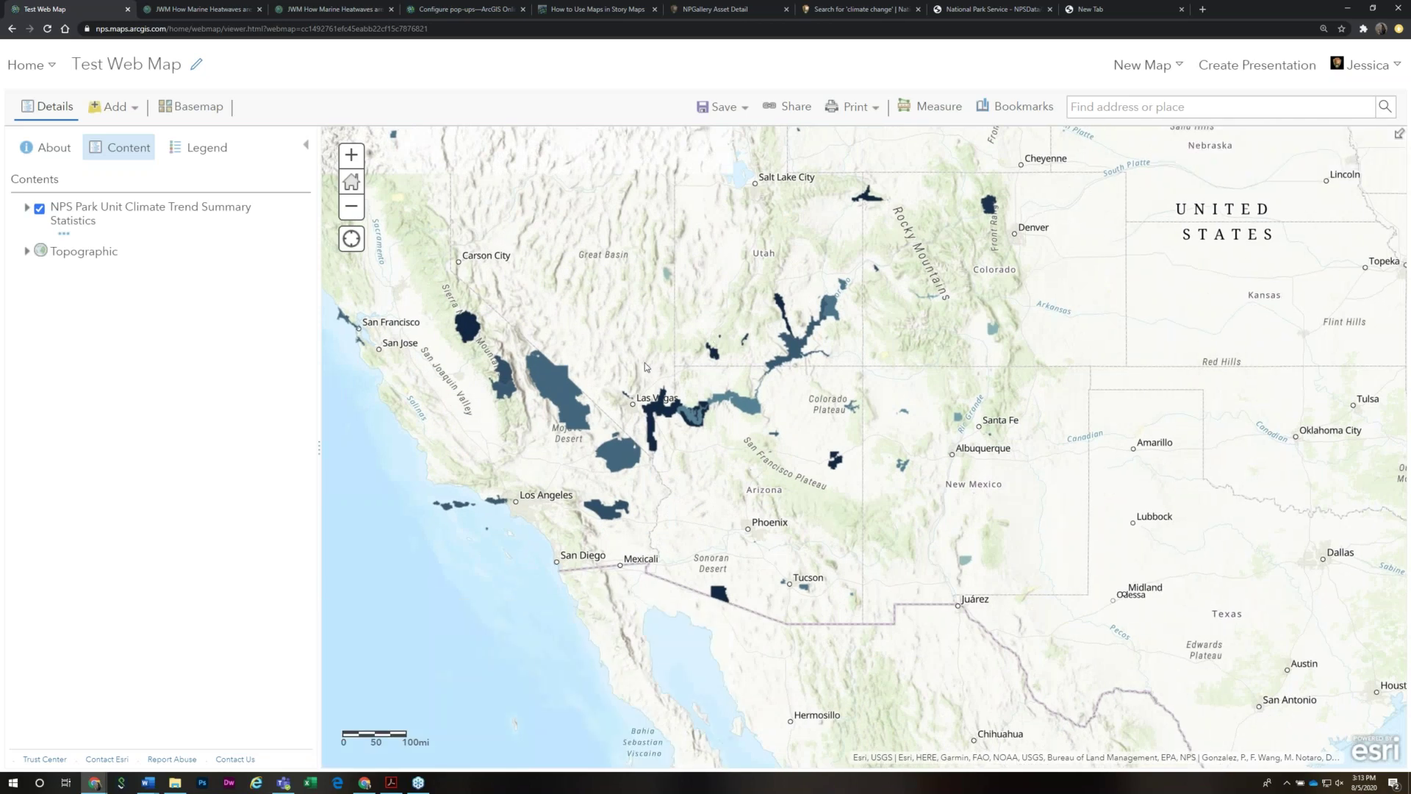
Change the basemap of Test Web Map to NPS Park Tiles Standard SLSB
scroll(646, 367, up, 1)
drag(625, 418, 812, 437)
click(191, 106)
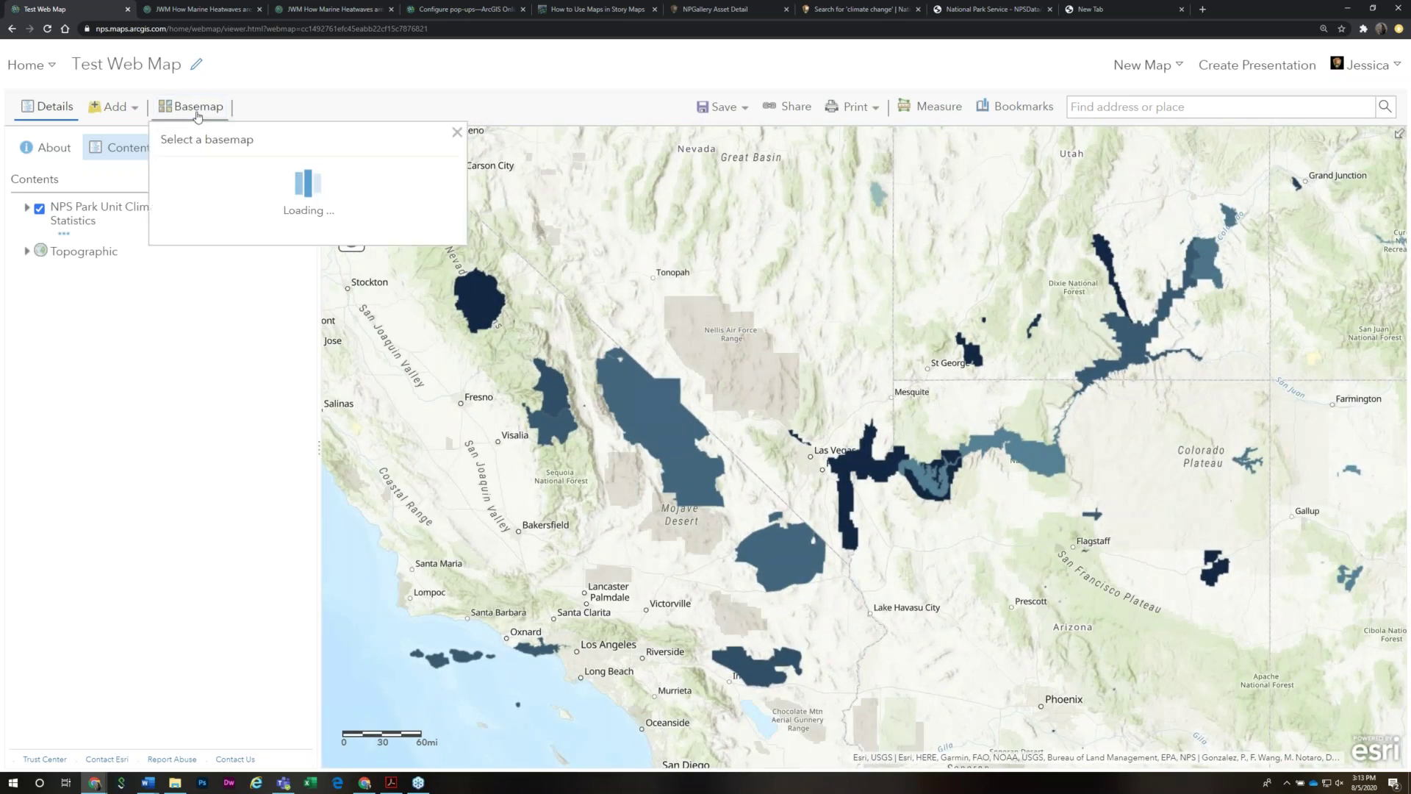
scroll(375, 380, down, 6)
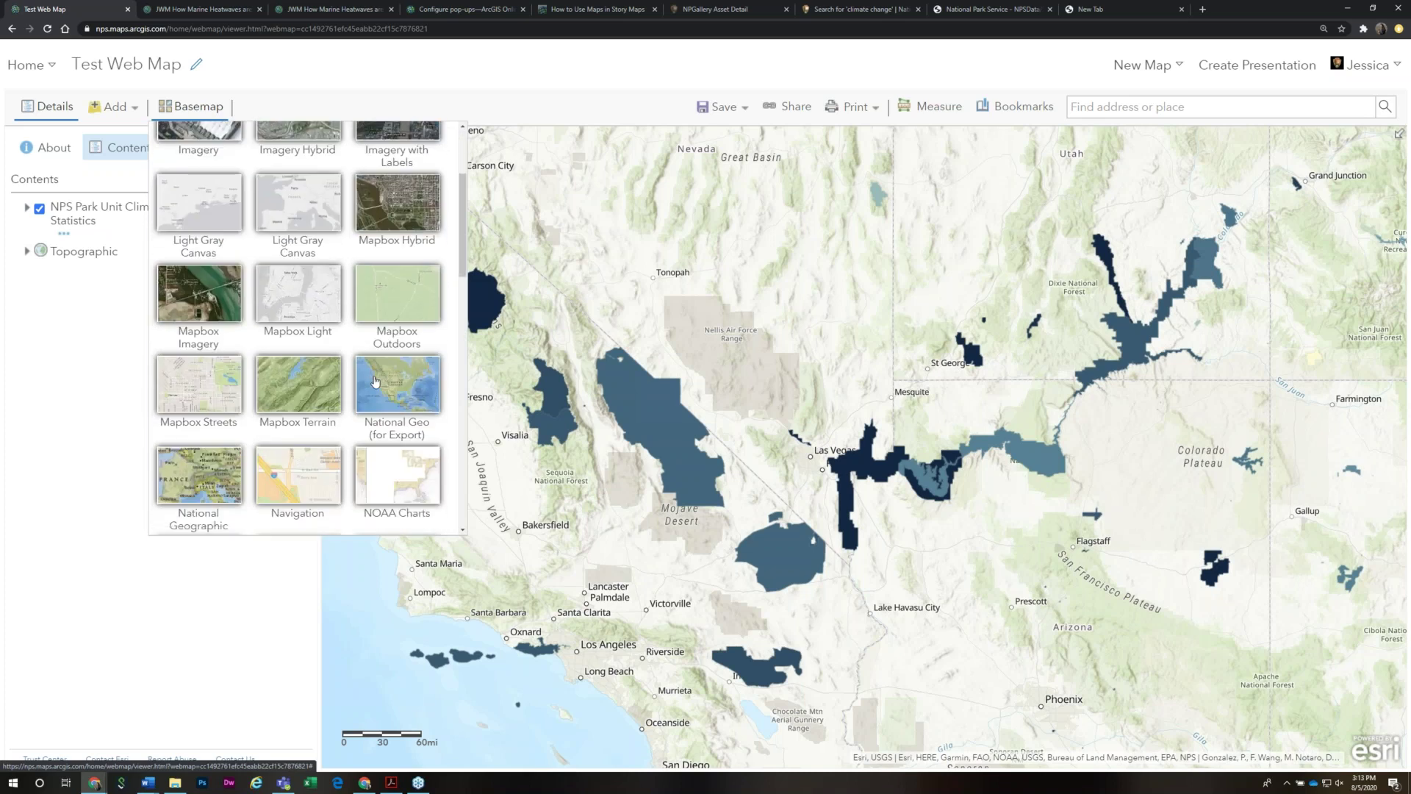
scroll(375, 381, down, 1)
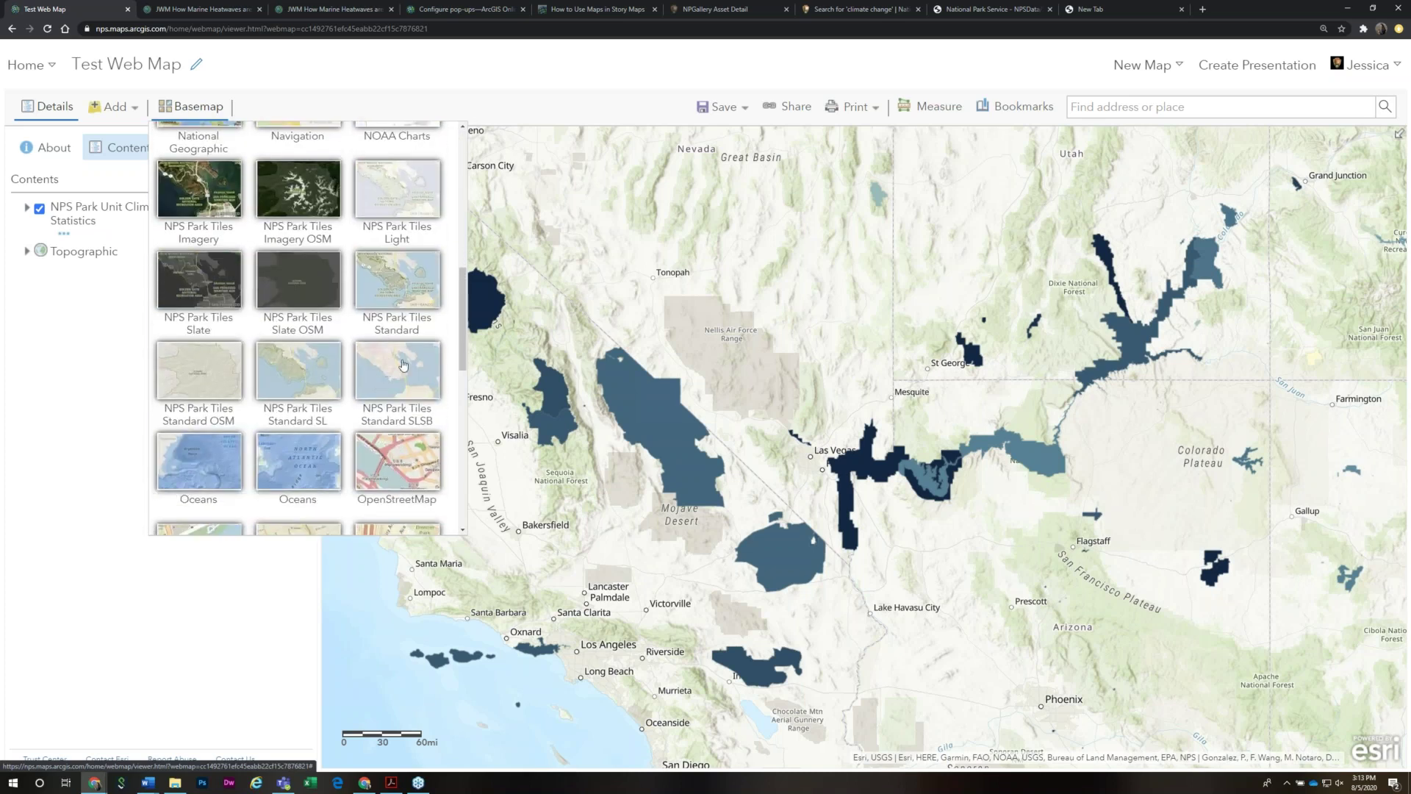
click(404, 367)
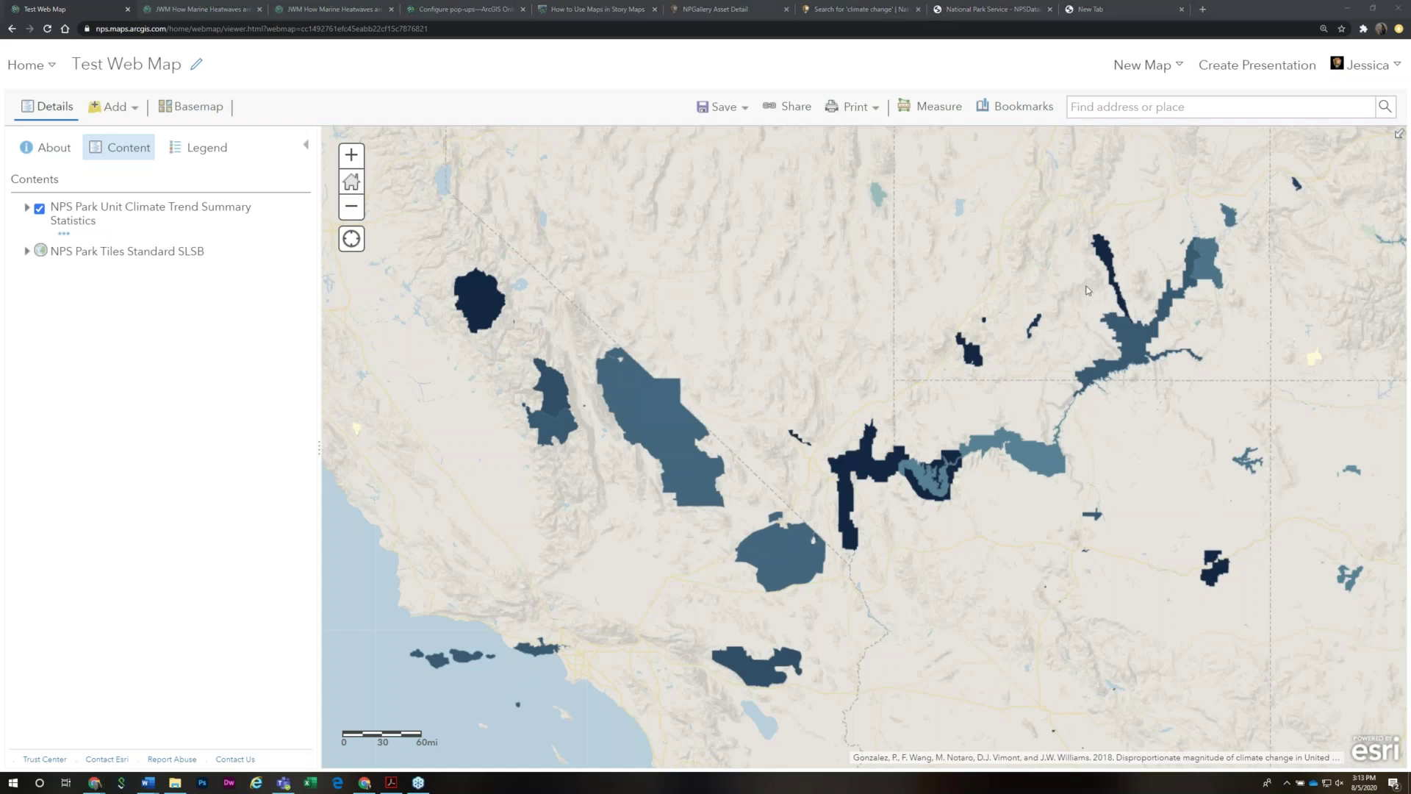
Examine the park units over the new basemap around Southern California in full screen with the contents pane collapsed
scroll(813, 364, up, 2)
scroll(933, 363, down, 2)
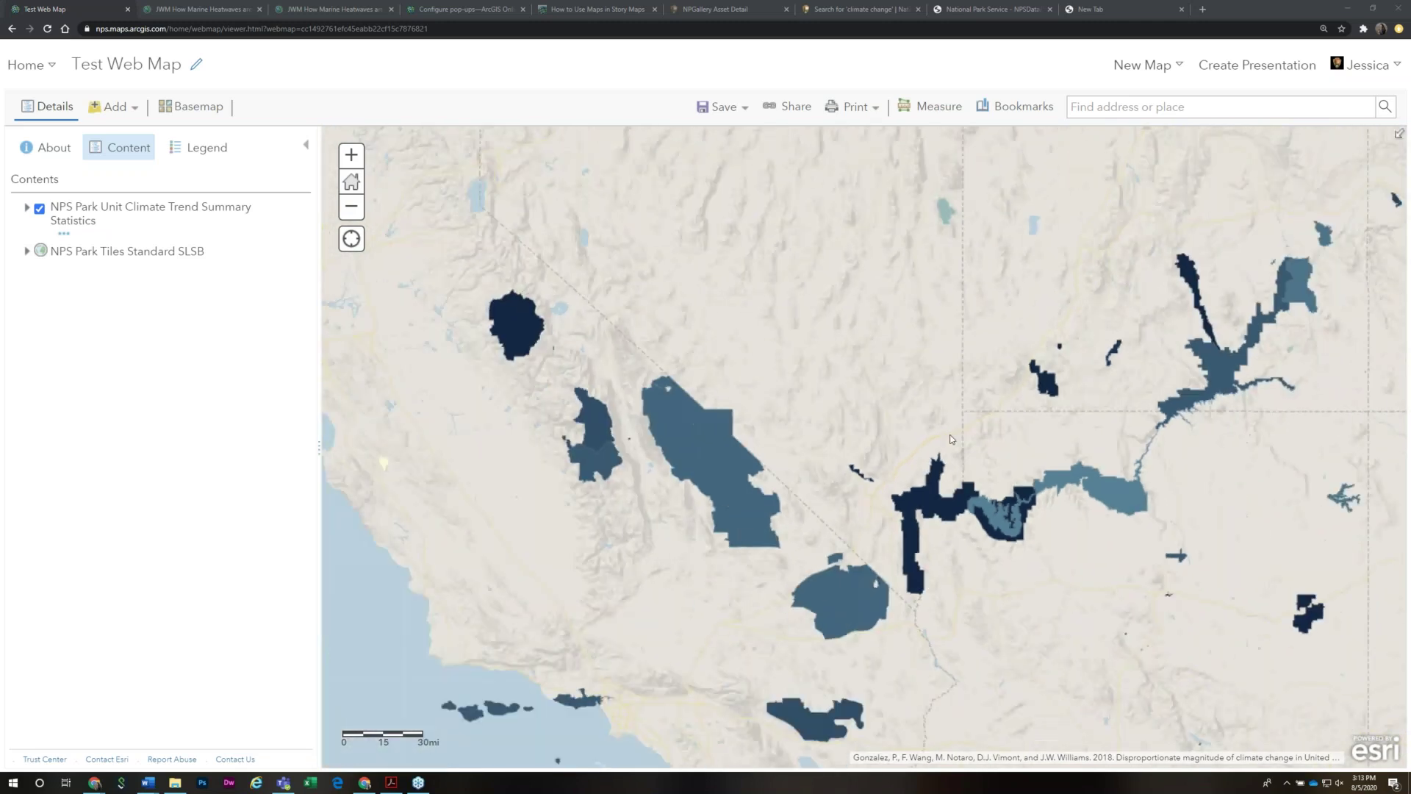
drag(981, 554, 886, 506)
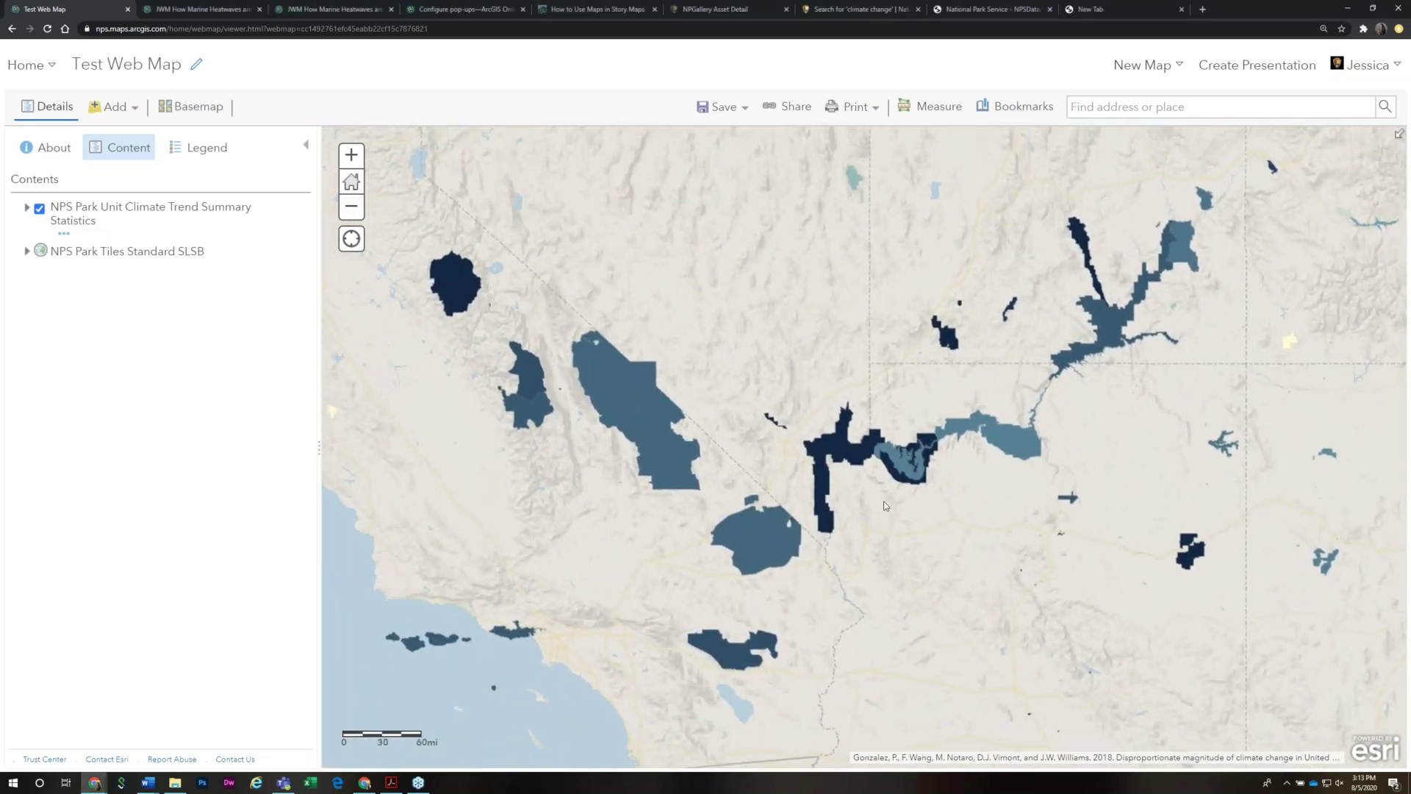
key(F11)
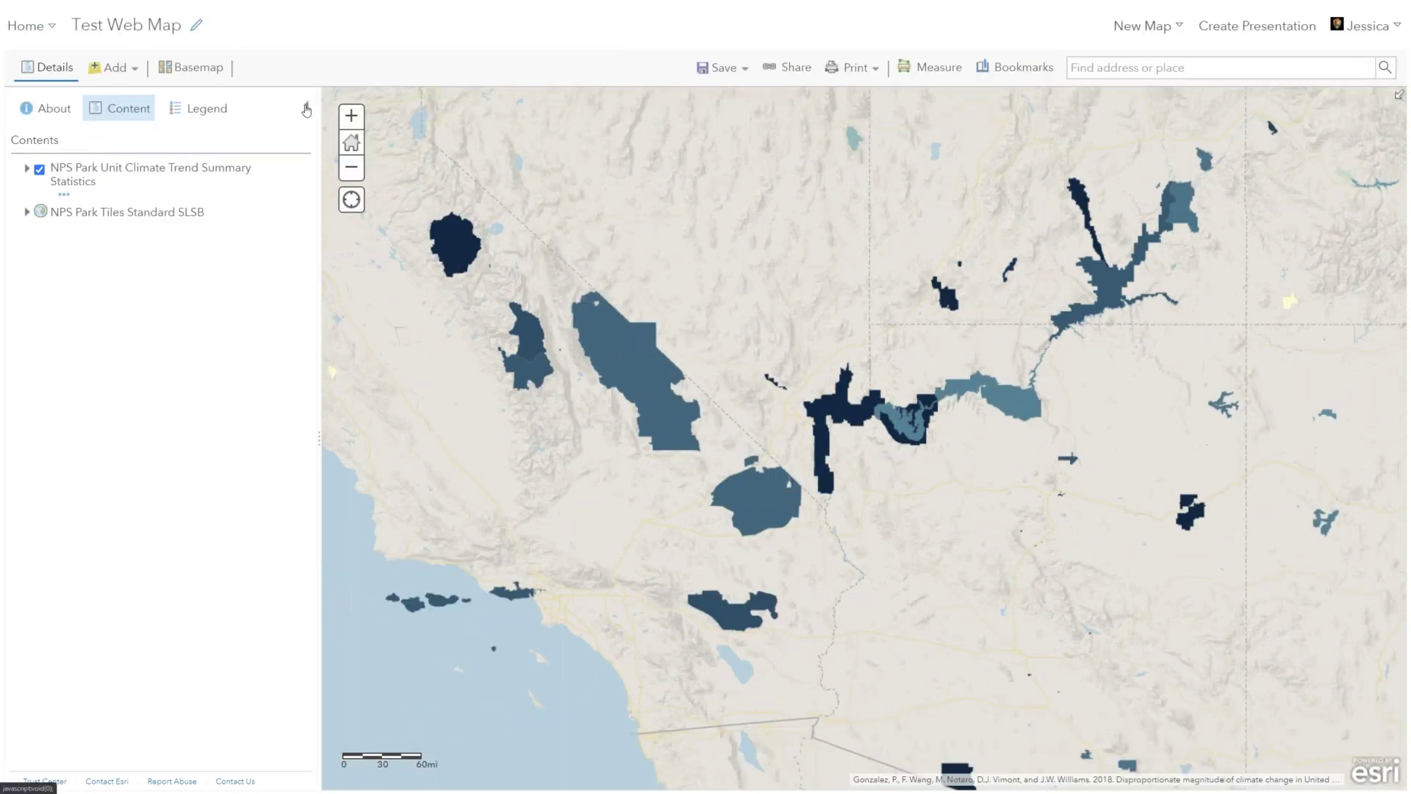
click(306, 106)
drag(388, 391, 629, 497)
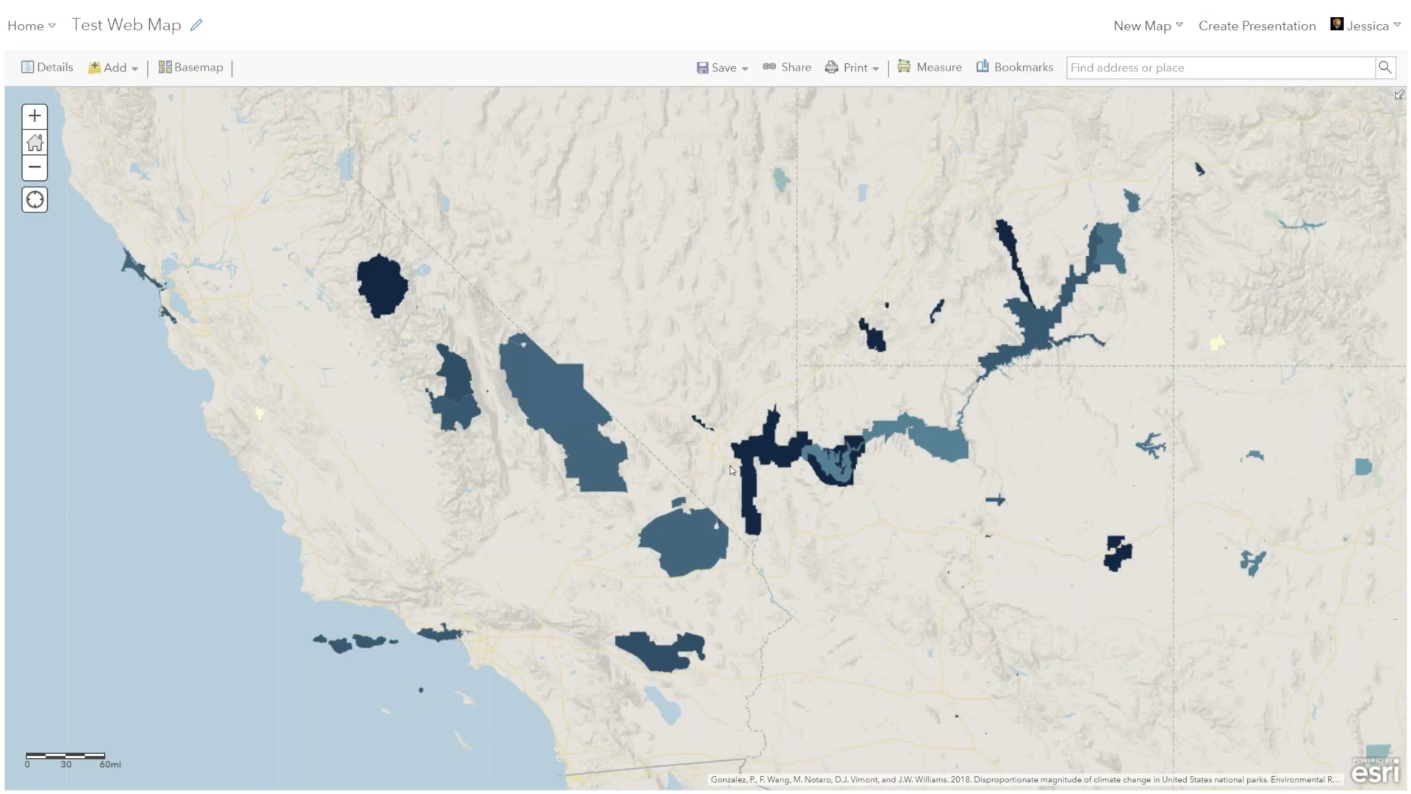
drag(717, 543, 755, 490)
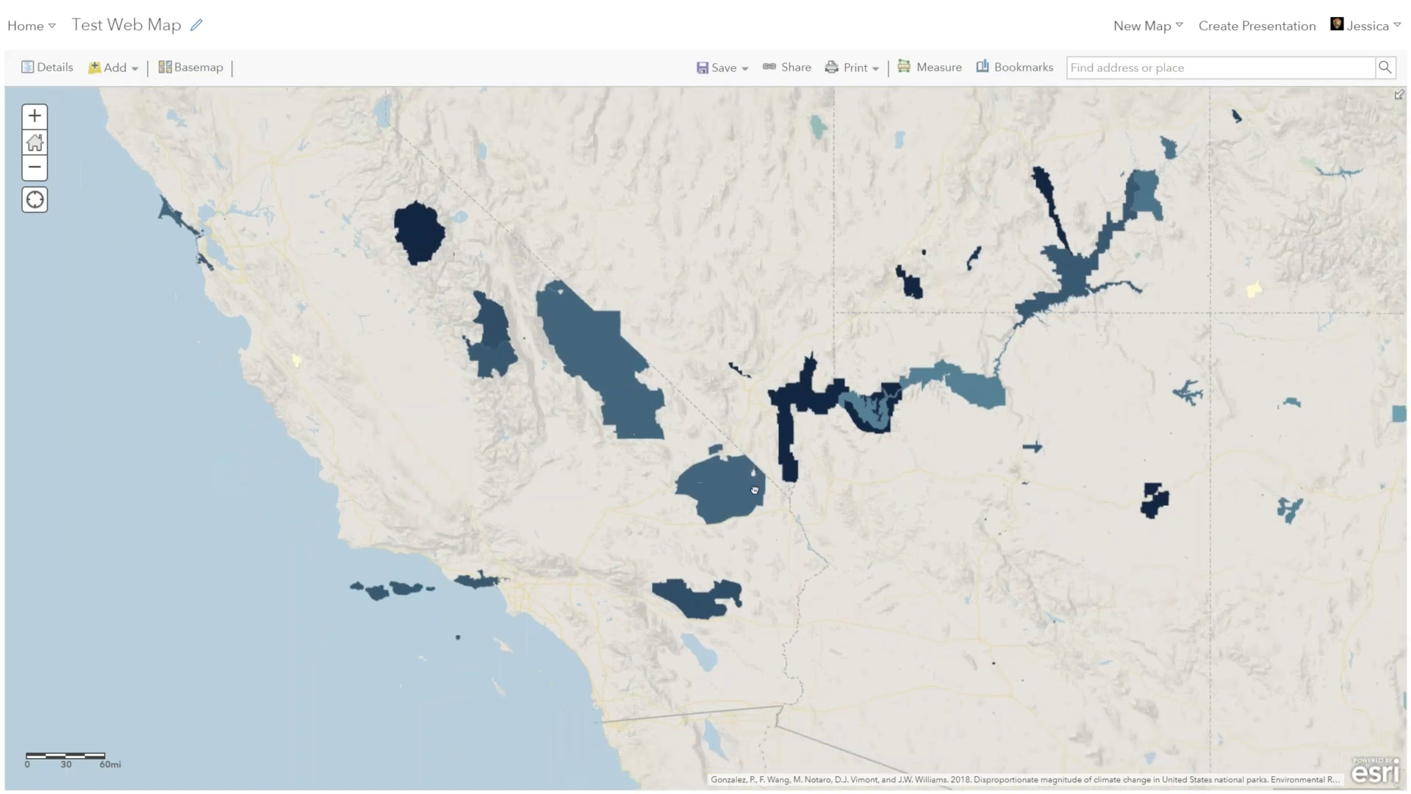
scroll(423, 630, up, 1)
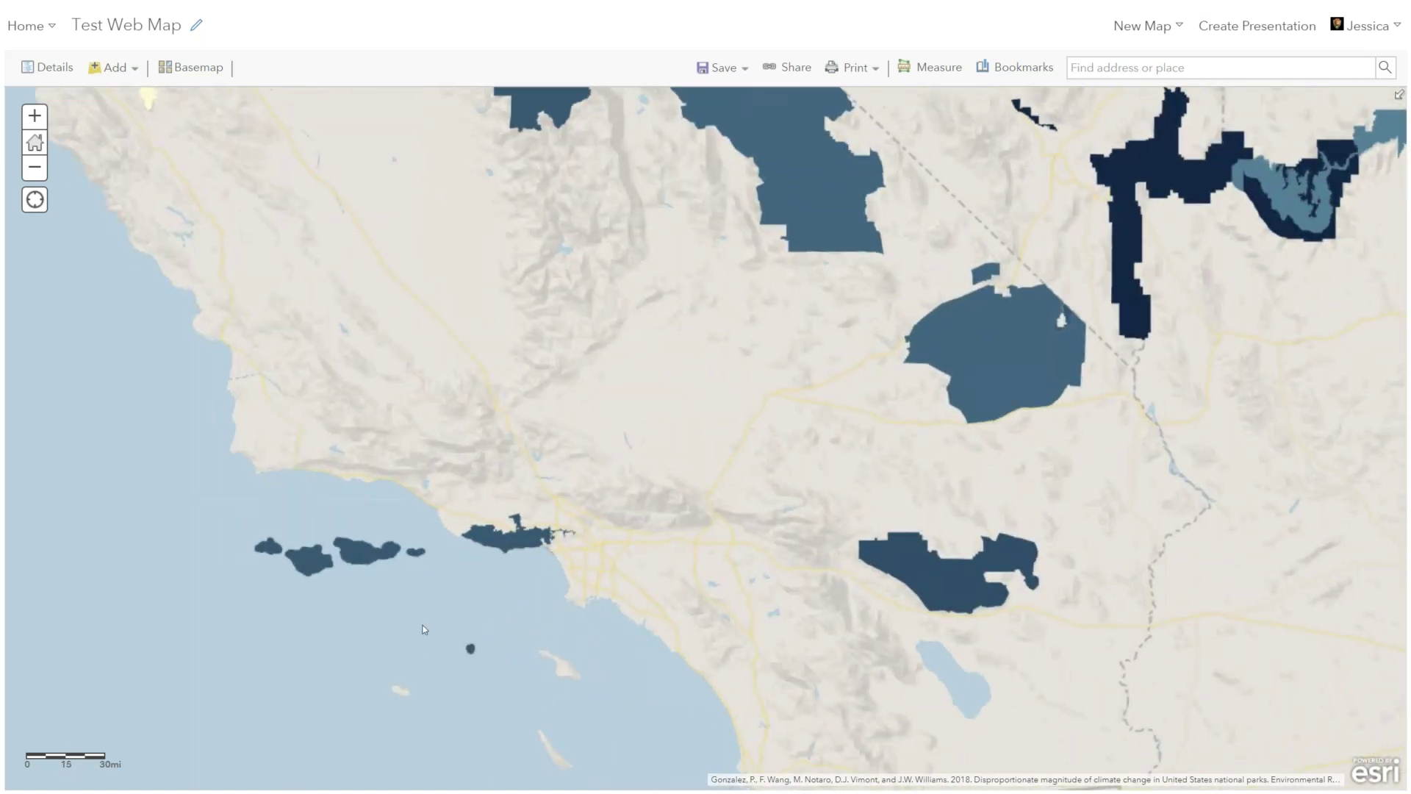
drag(593, 507, 449, 562)
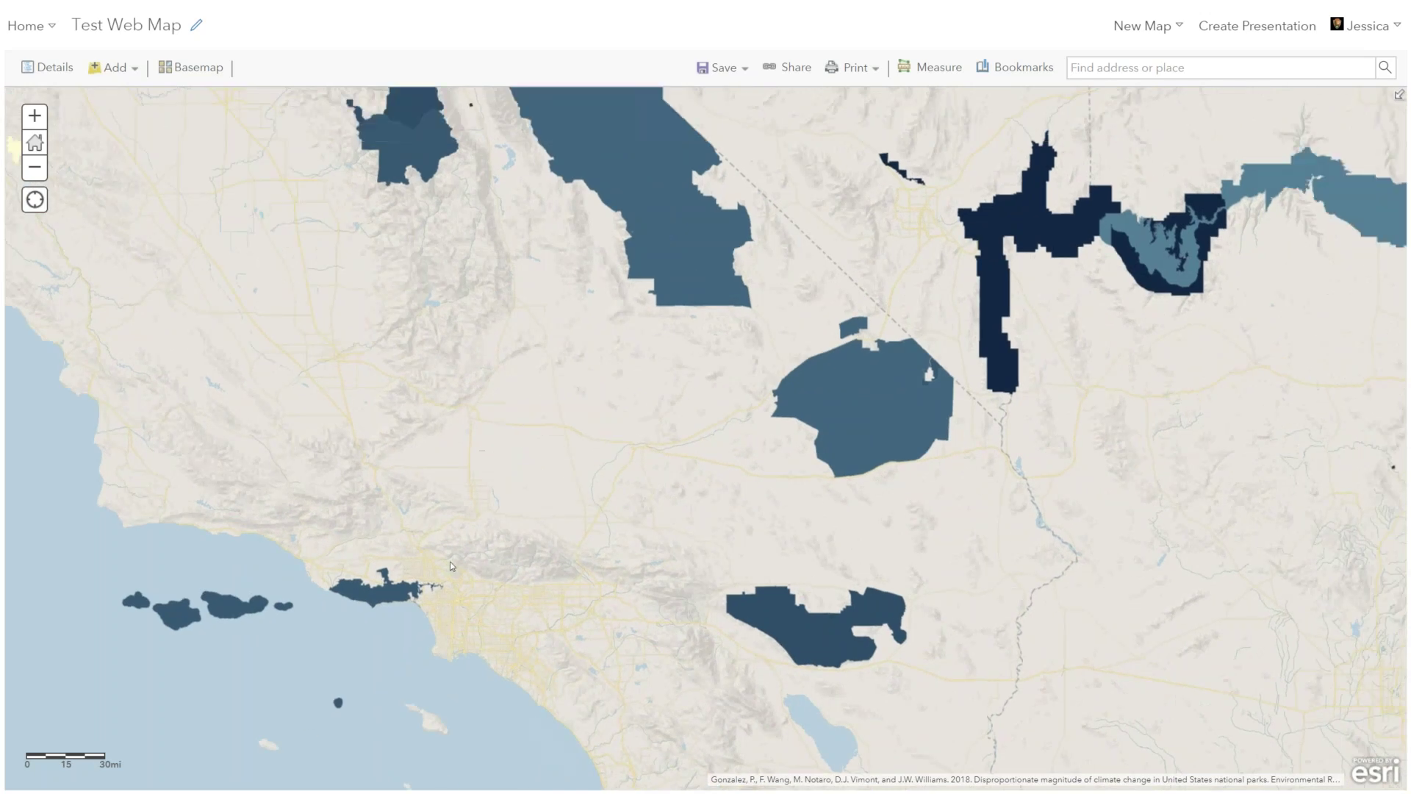
Exit full screen and examine the park units across the western United States over the NPS basemap
key(F11)
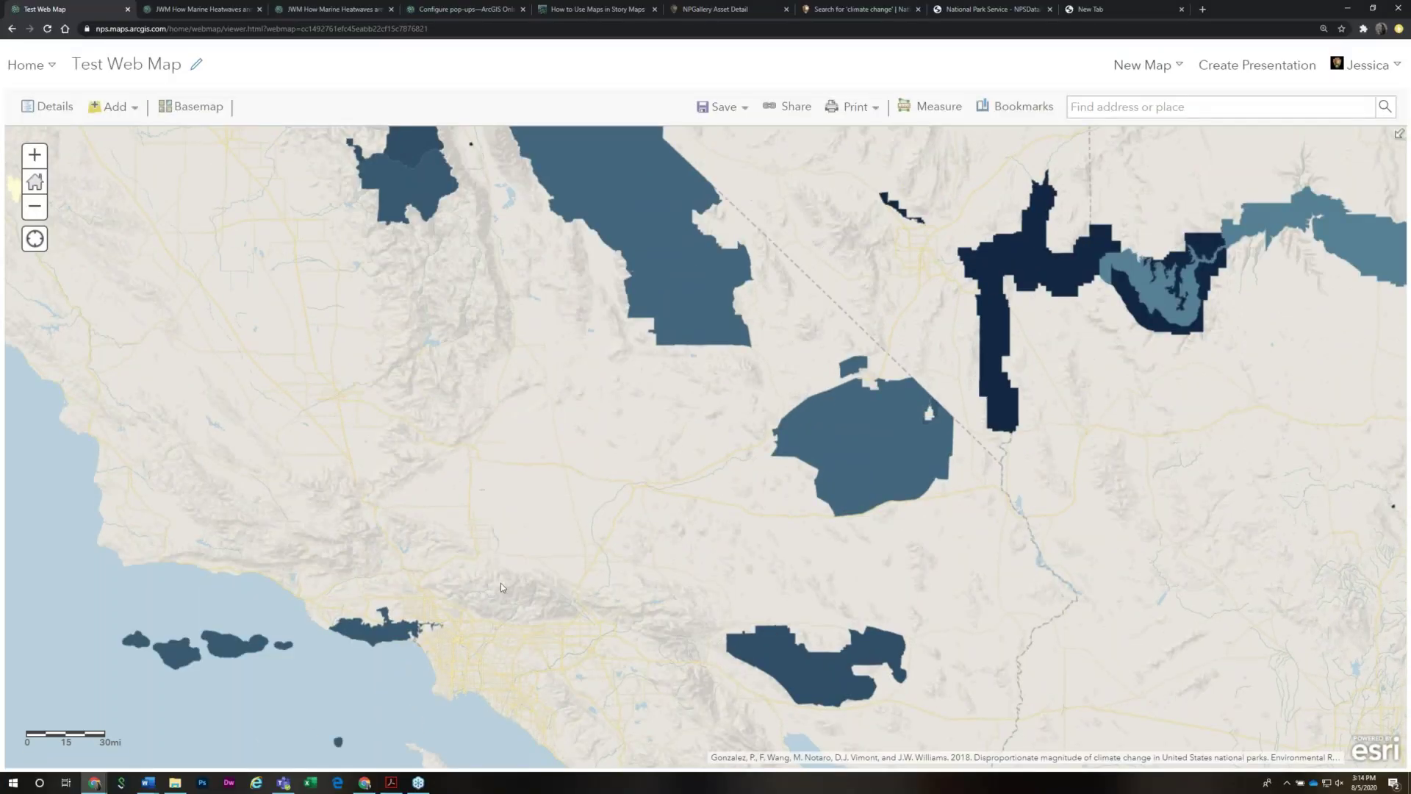
scroll(760, 519, down, 2)
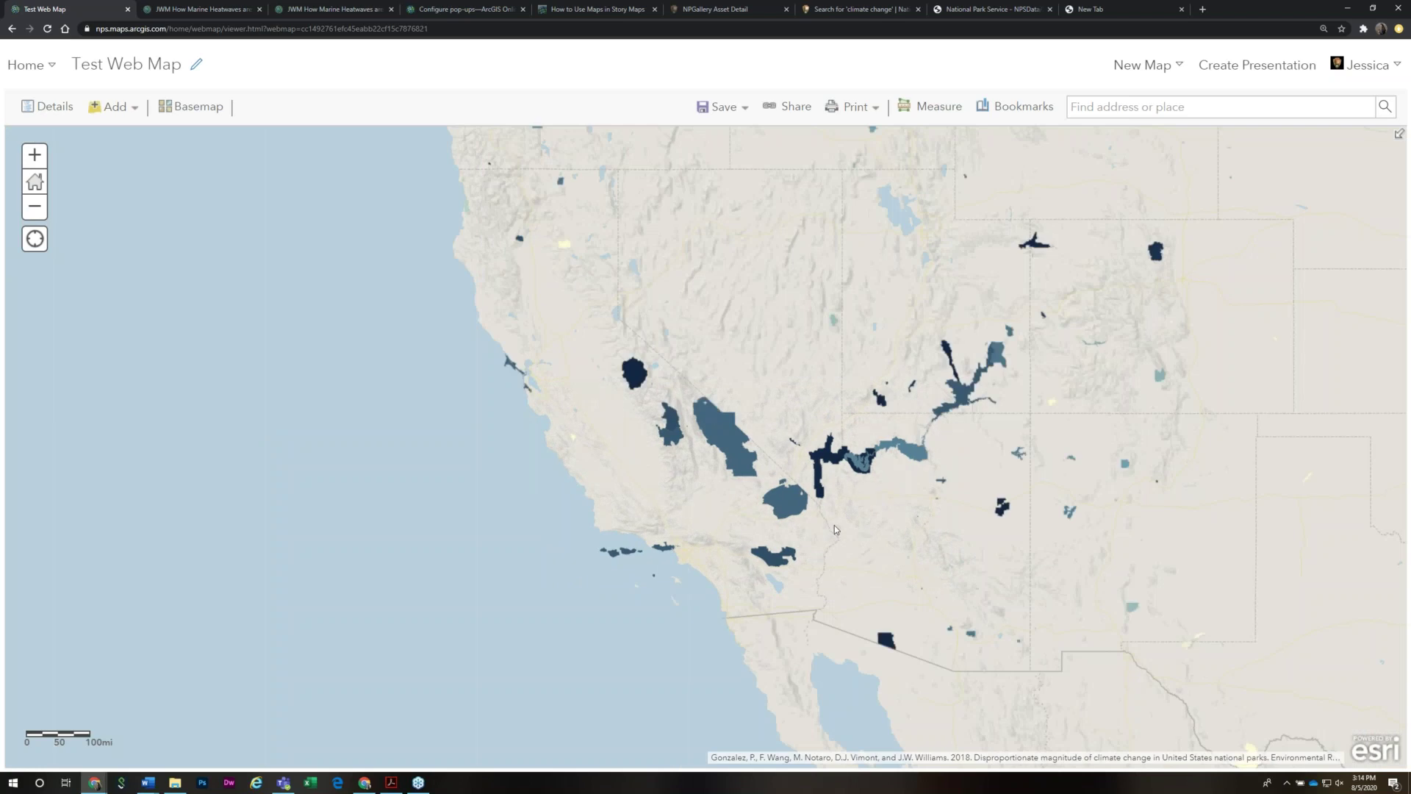
drag(834, 523, 842, 551)
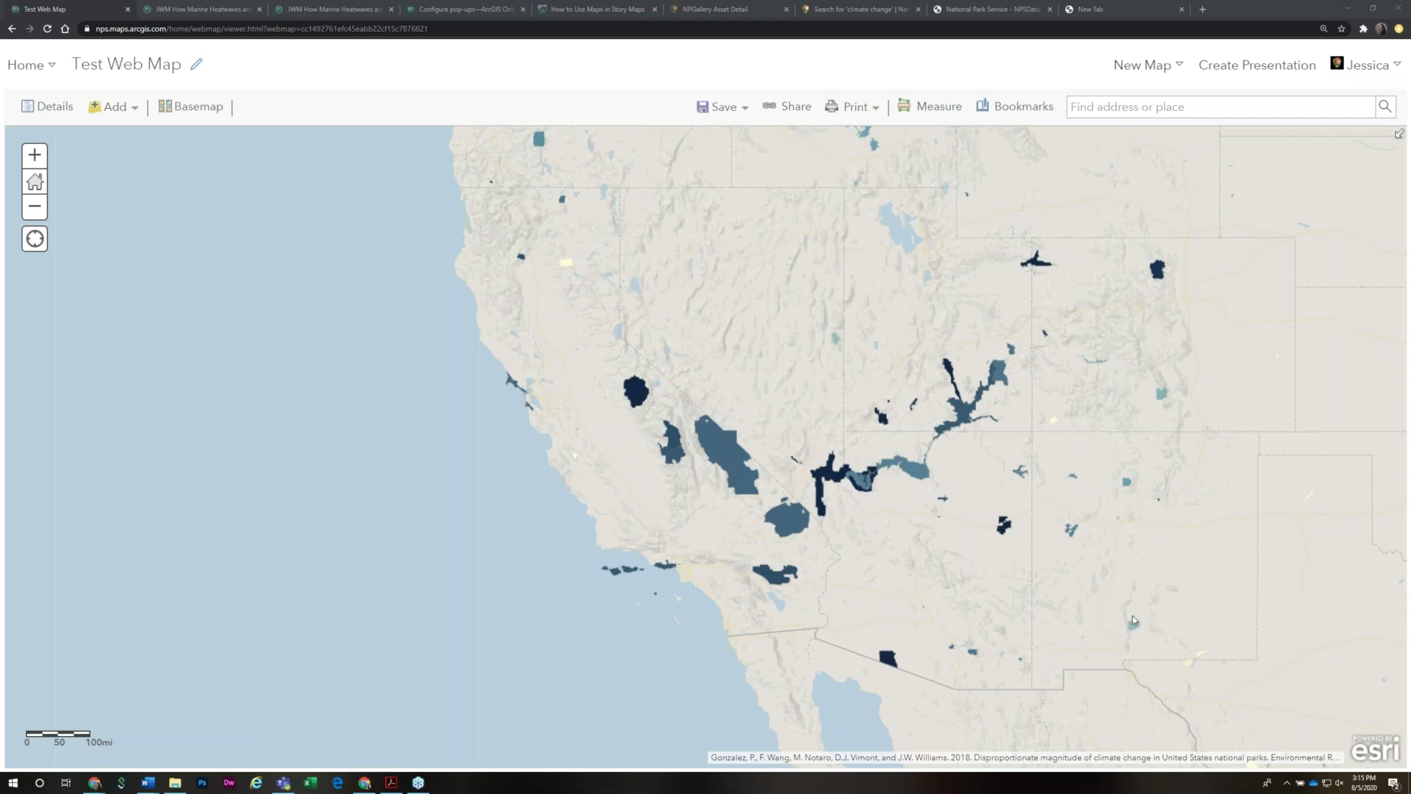
drag(874, 590, 822, 626)
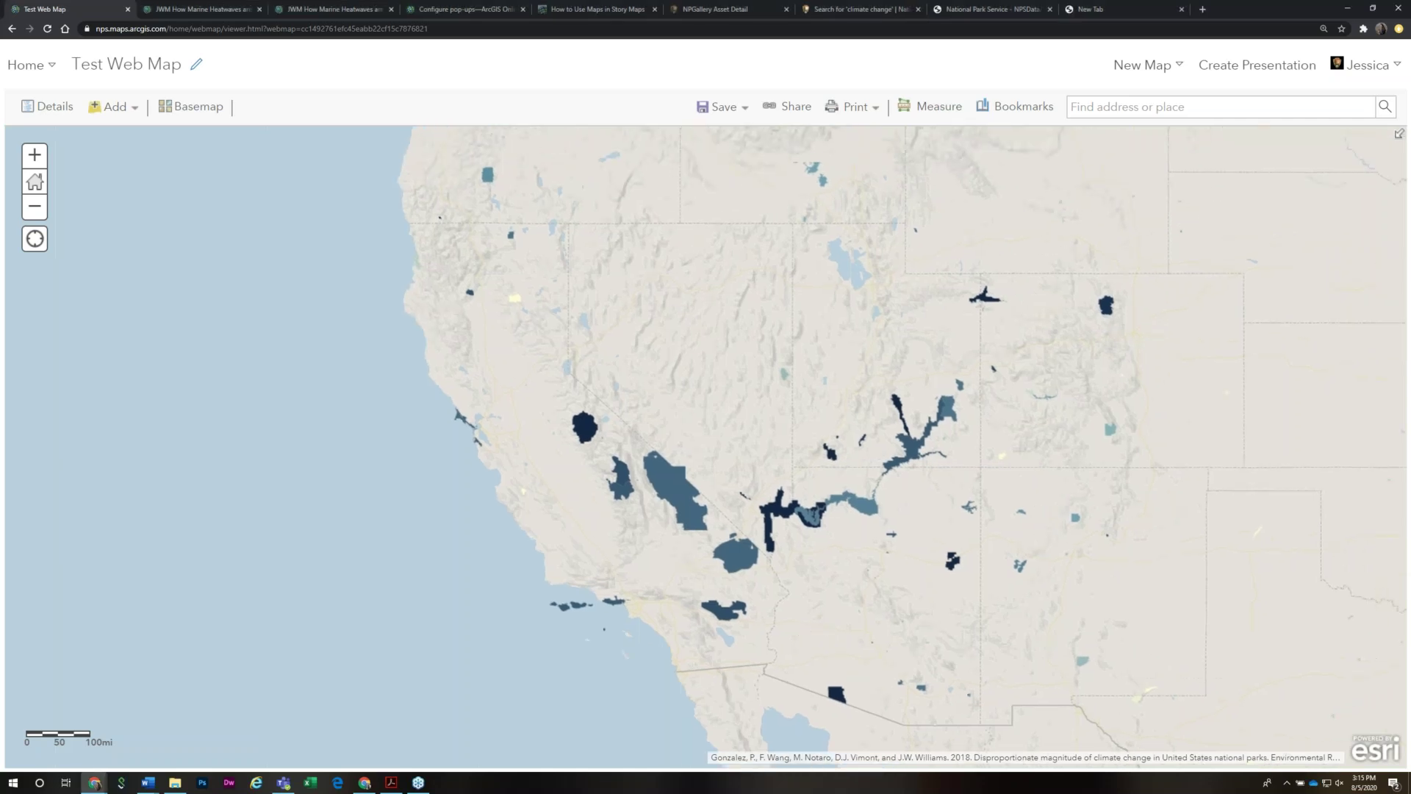
drag(827, 651, 812, 578)
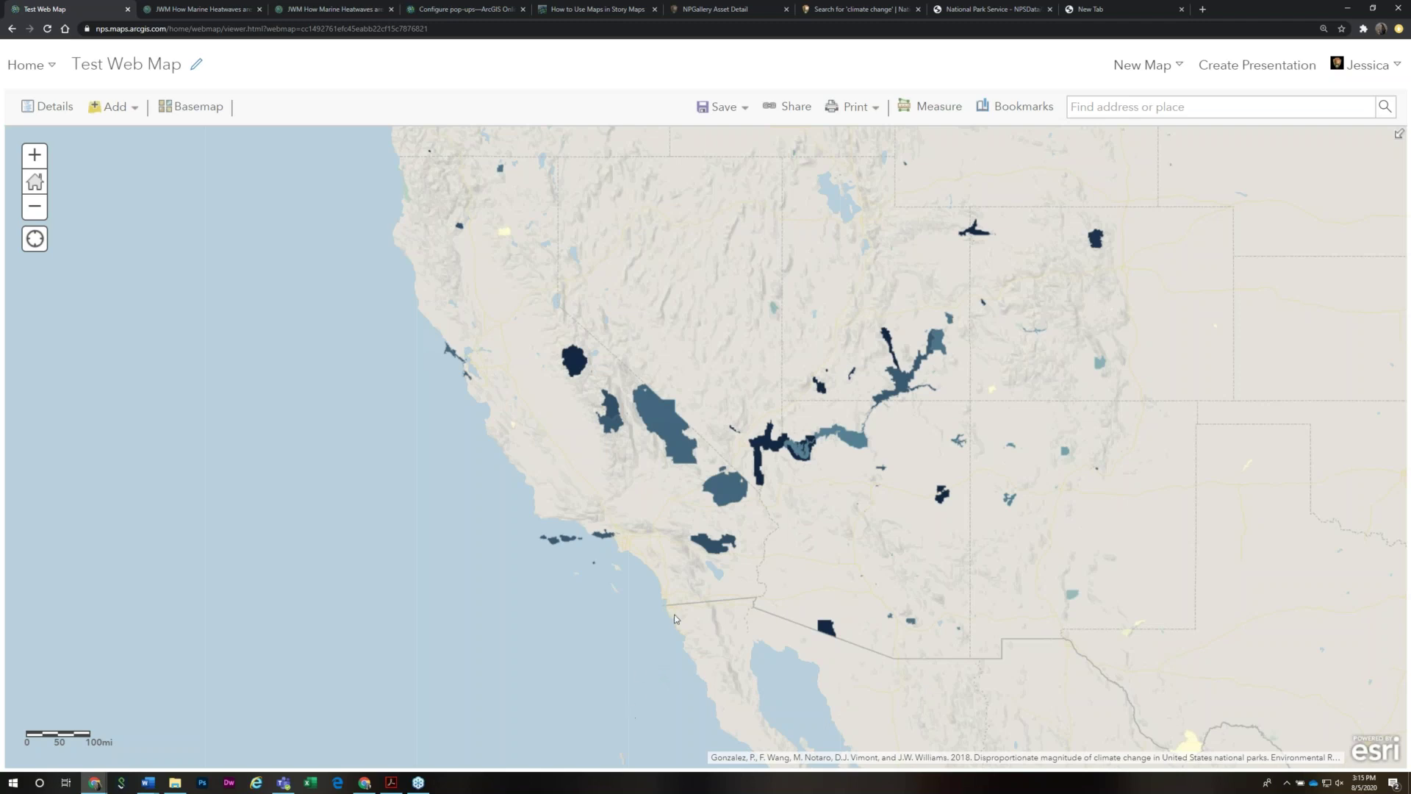
drag(672, 628, 591, 661)
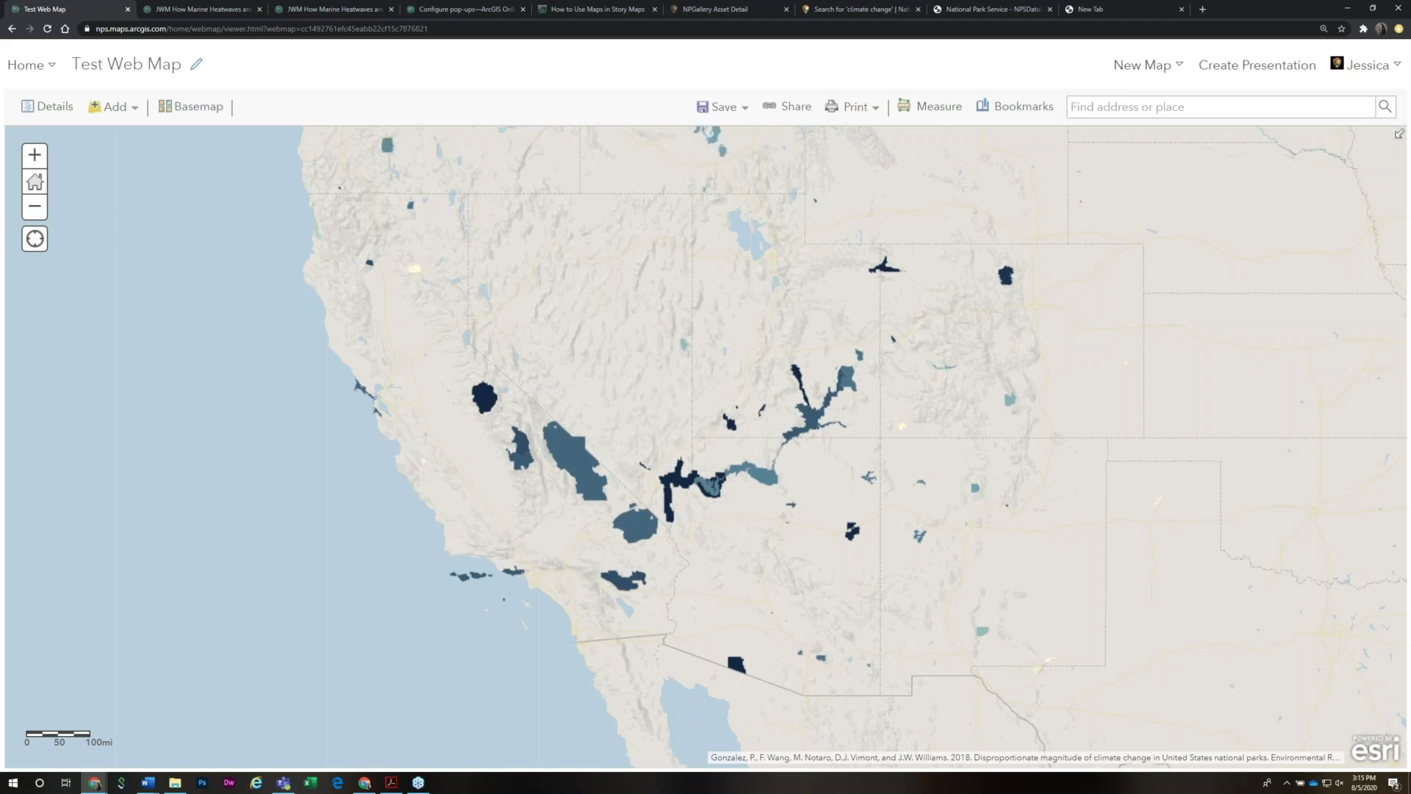
Review the full range of basemaps available for Test Web Map, including the NPS Park Tiles, and close the gallery
click(195, 108)
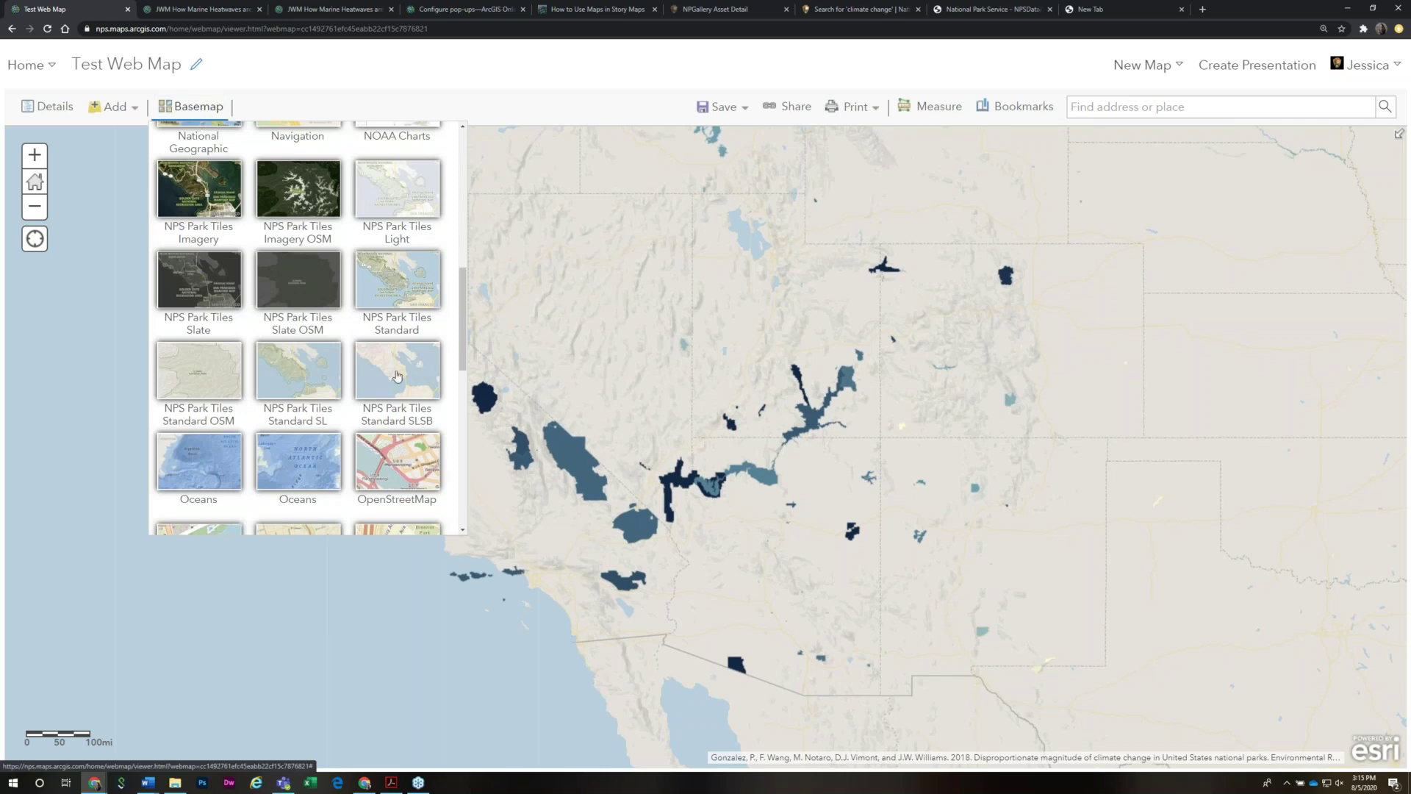
scroll(397, 377, down, 4)
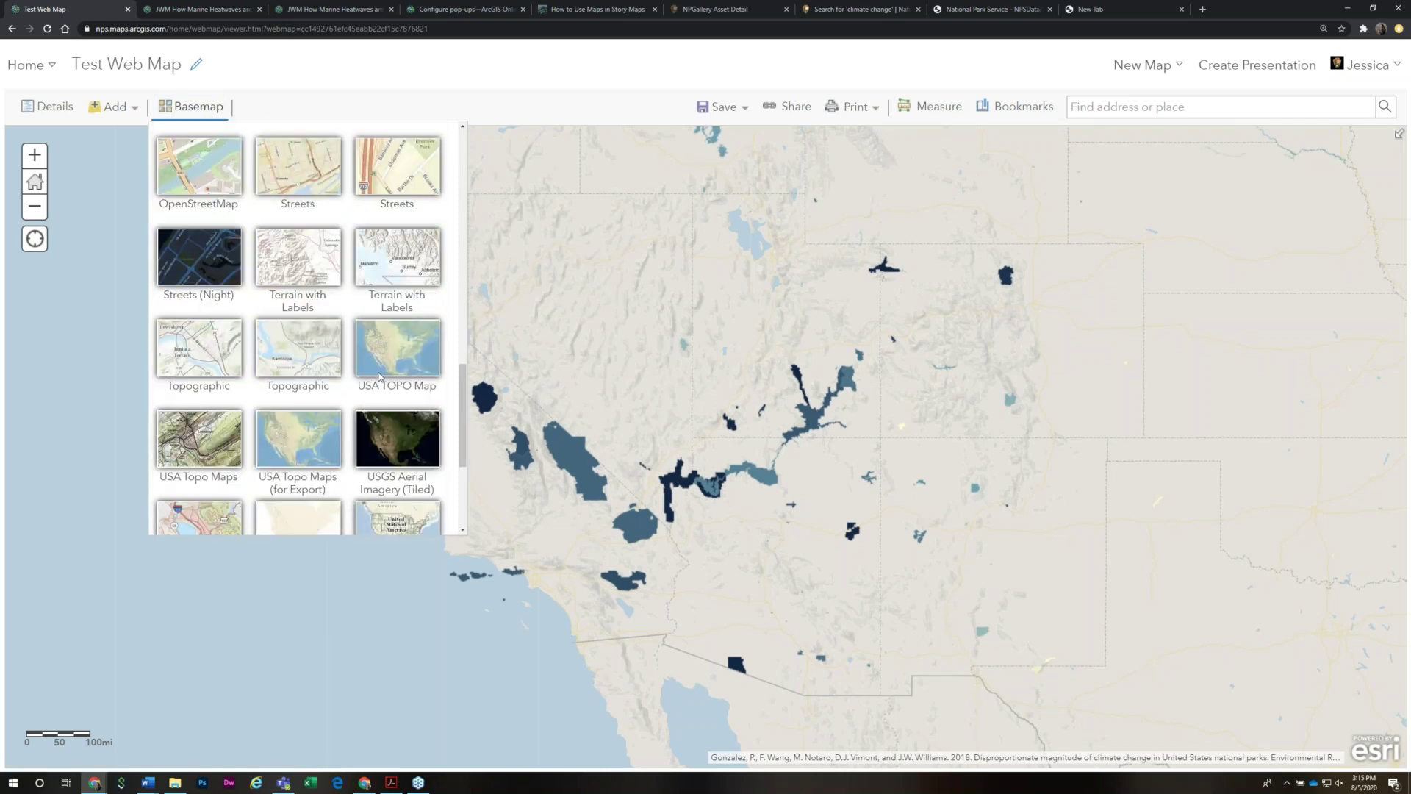
scroll(309, 329, down, 2)
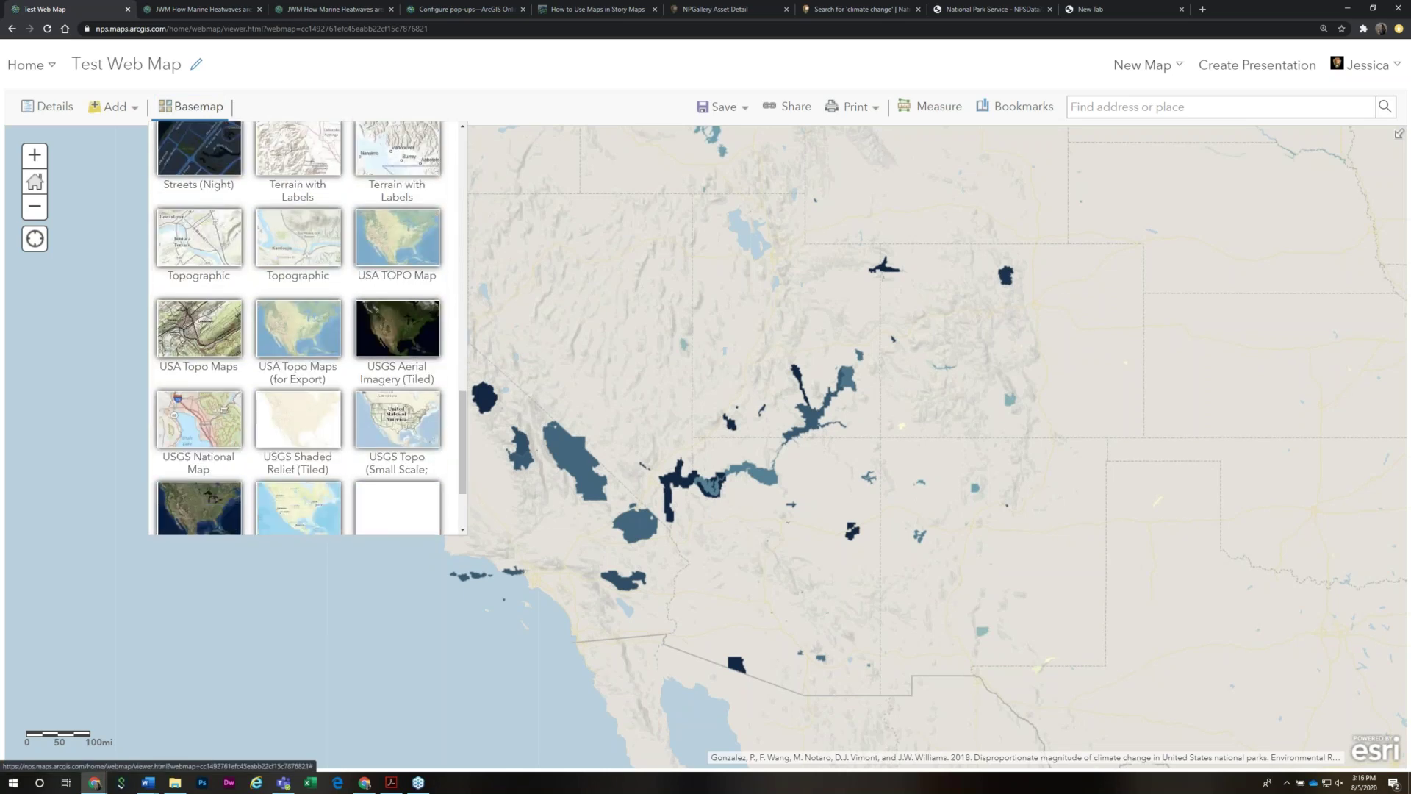
scroll(397, 378, down, 2)
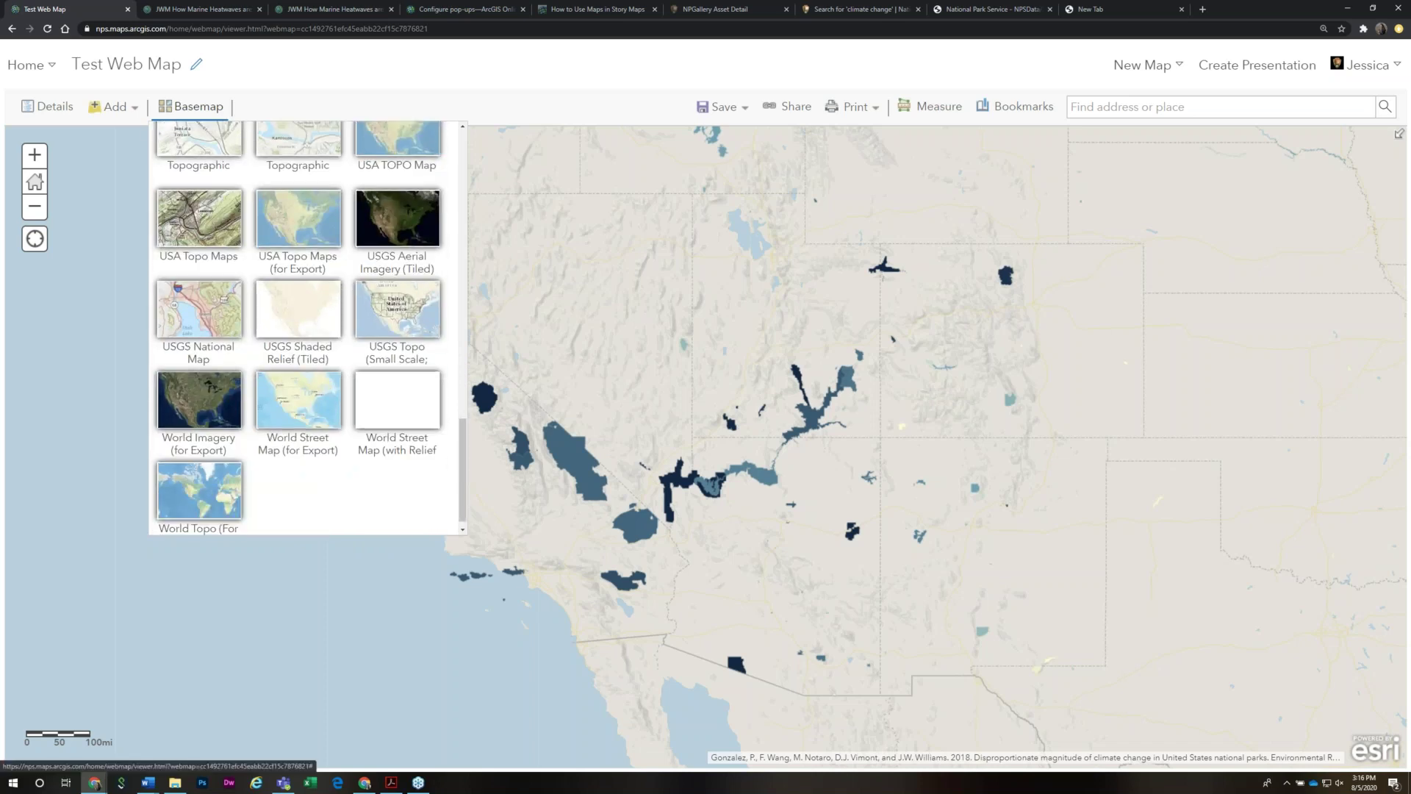
scroll(378, 385, up, 15)
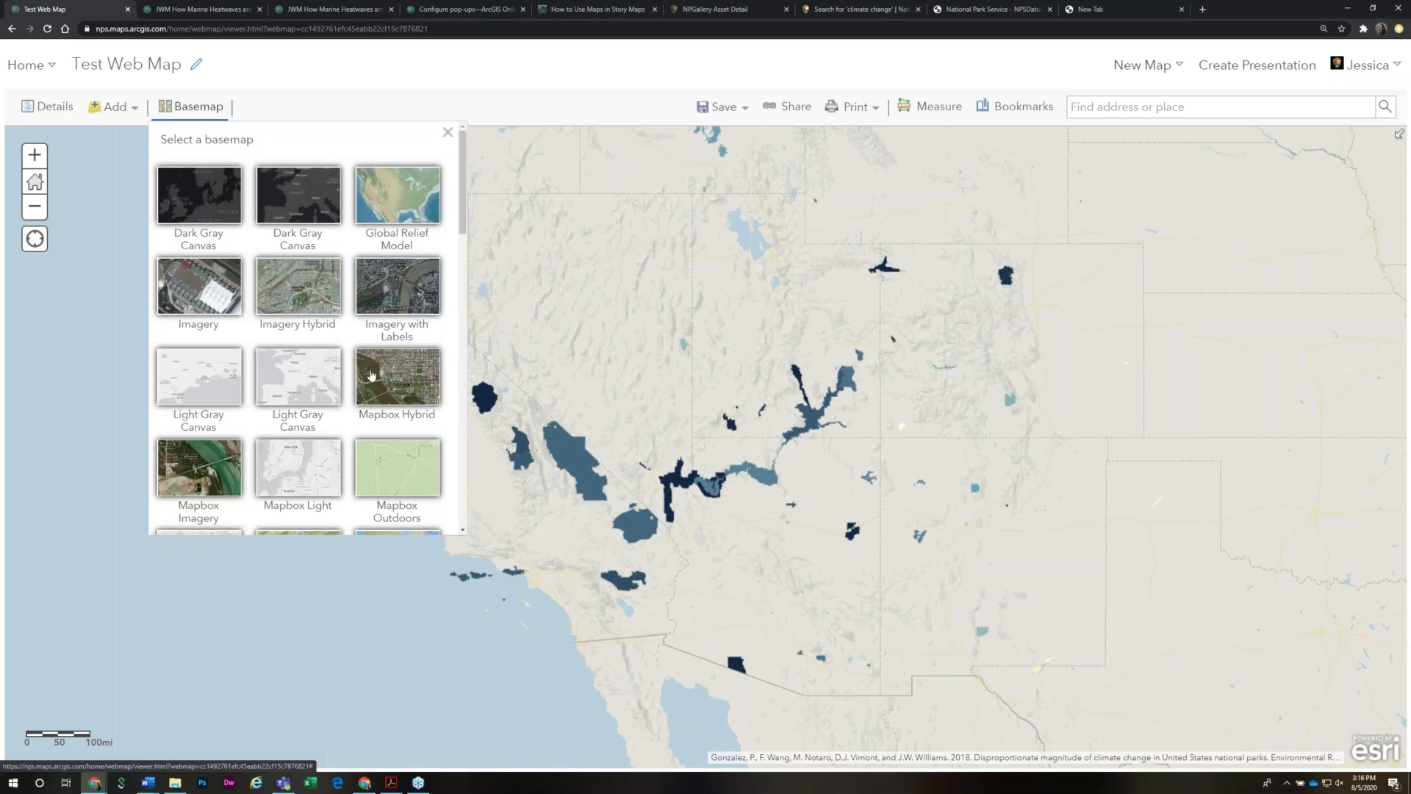
click(377, 108)
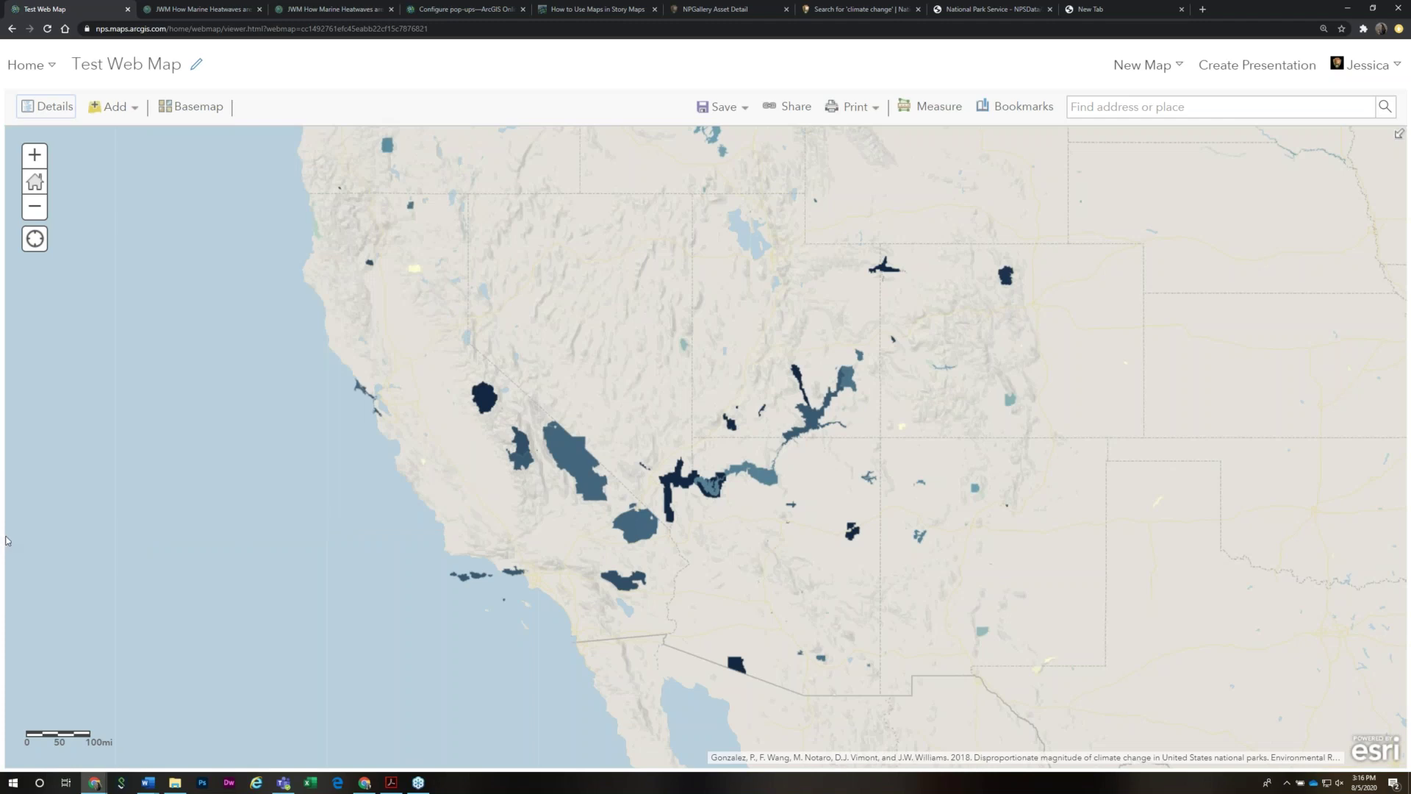